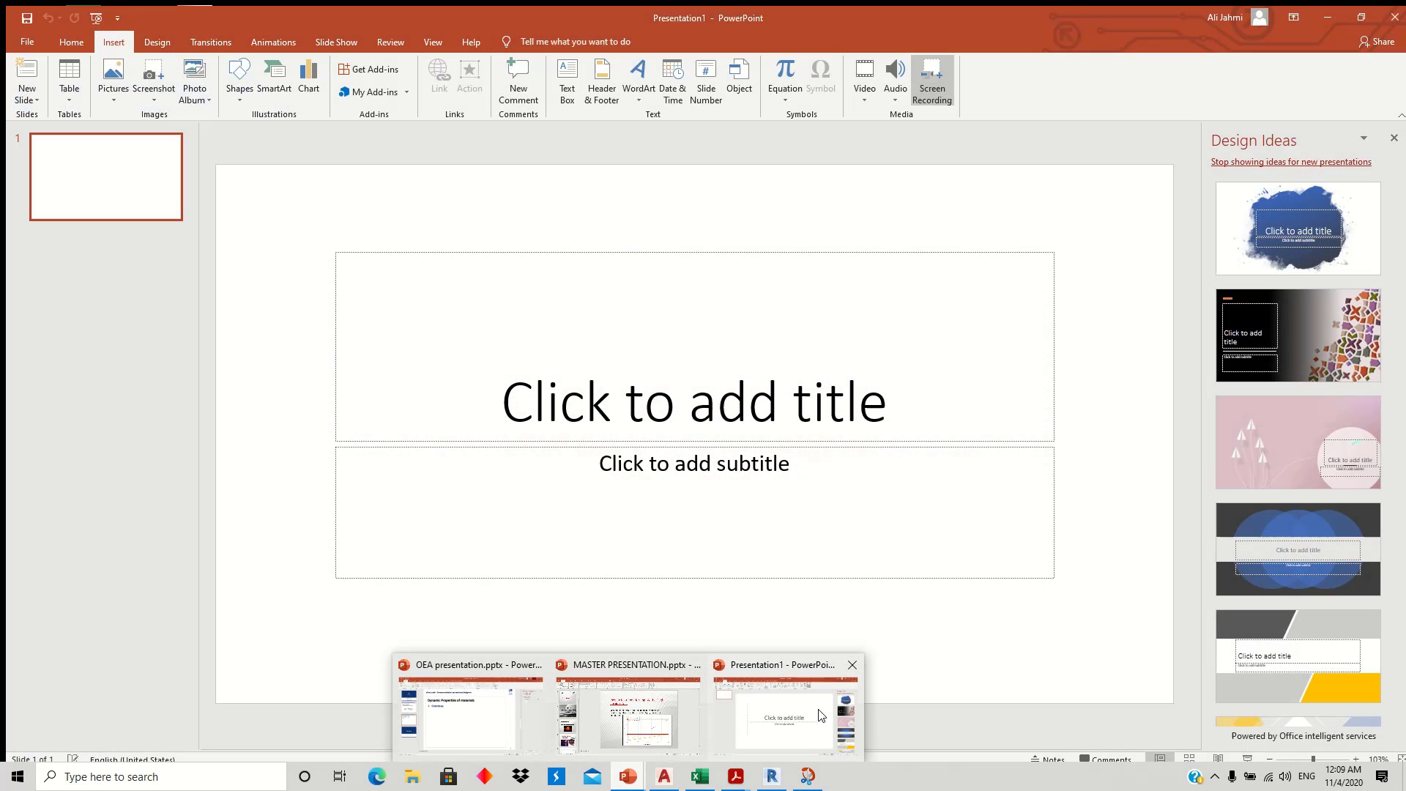
- Bring up the reference PDF in Acrobat Reader showing the finished building's 3D view
{"action": "left_click", "coordinate": [817, 710]}
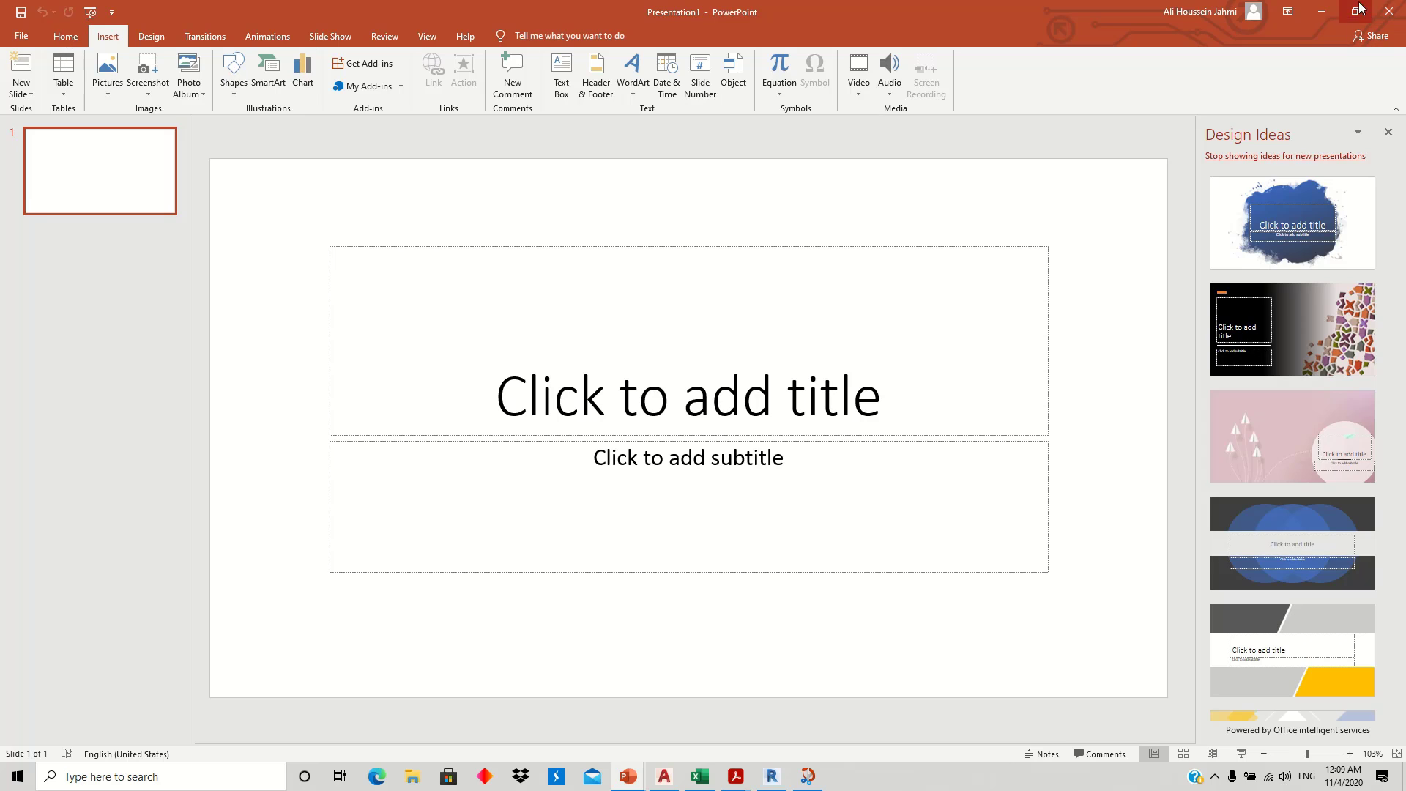
{"action": "left_click", "coordinate": [1321, 11]}
{"action": "mouse_move", "coordinate": [735, 776]}
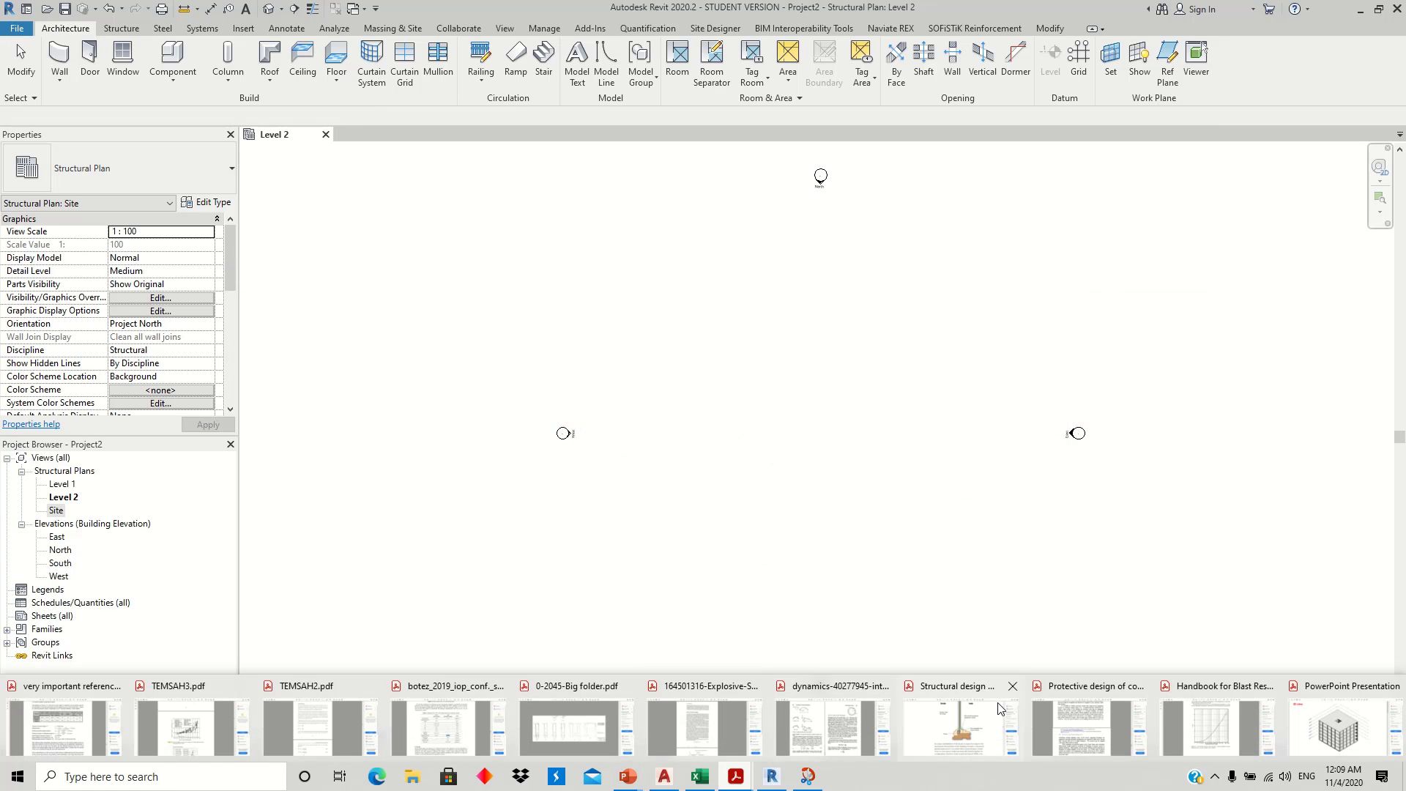
{"action": "left_click", "coordinate": [1343, 721]}
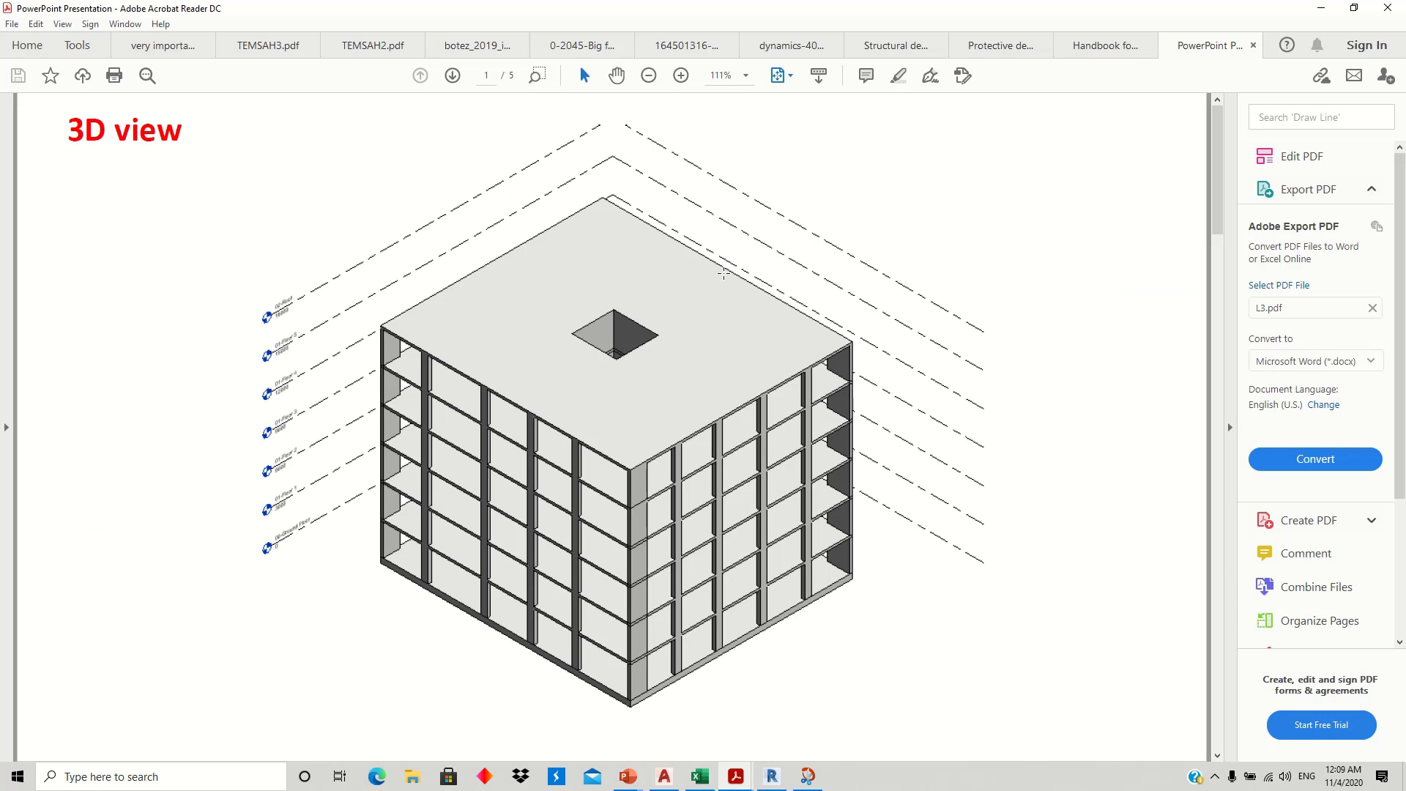
- Collapse the Tools pane and page down to page 3, the Ground level raft plan
{"action": "left_click", "coordinate": [1232, 426]}
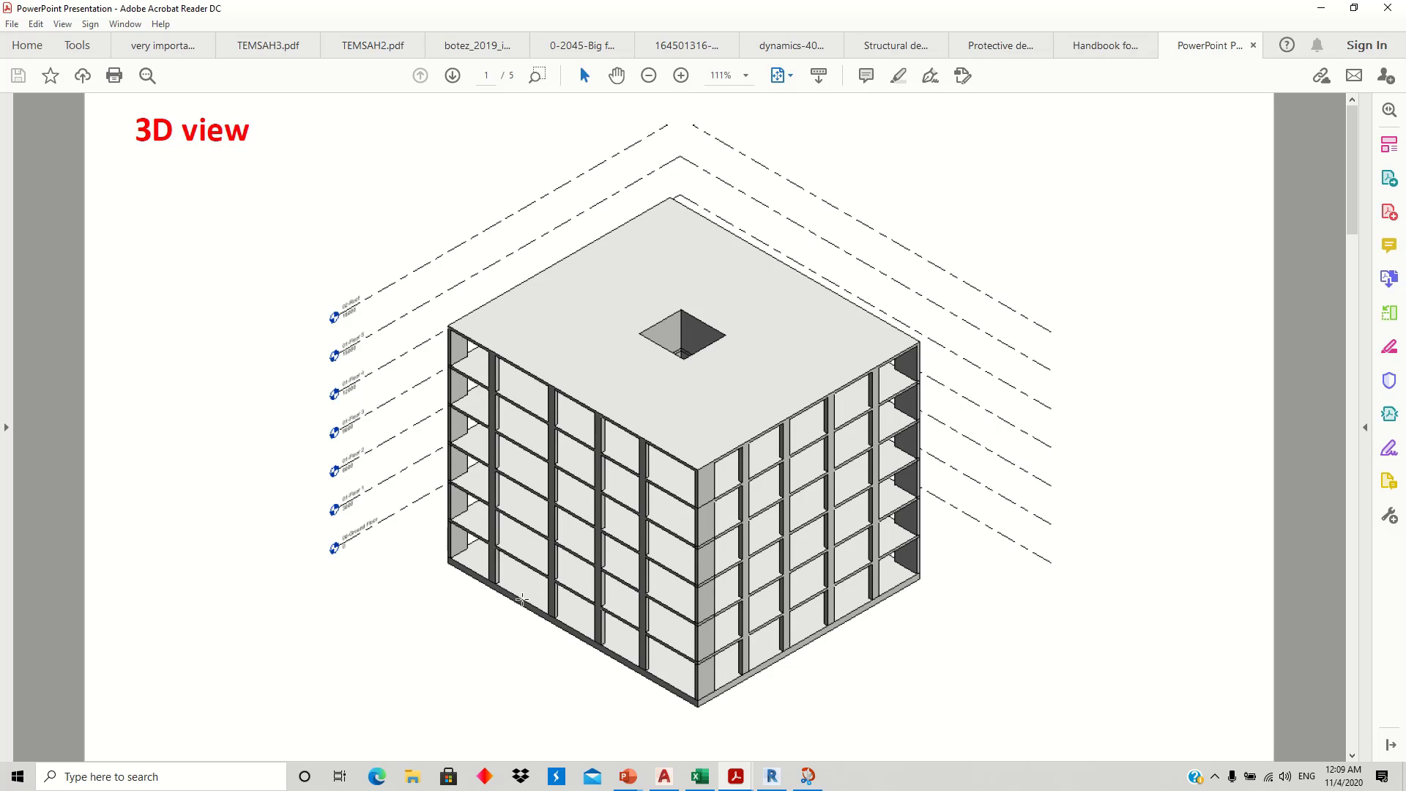
{"action": "scroll", "coordinate": [560, 469], "scroll_direction": "down", "scroll_amount": 2}
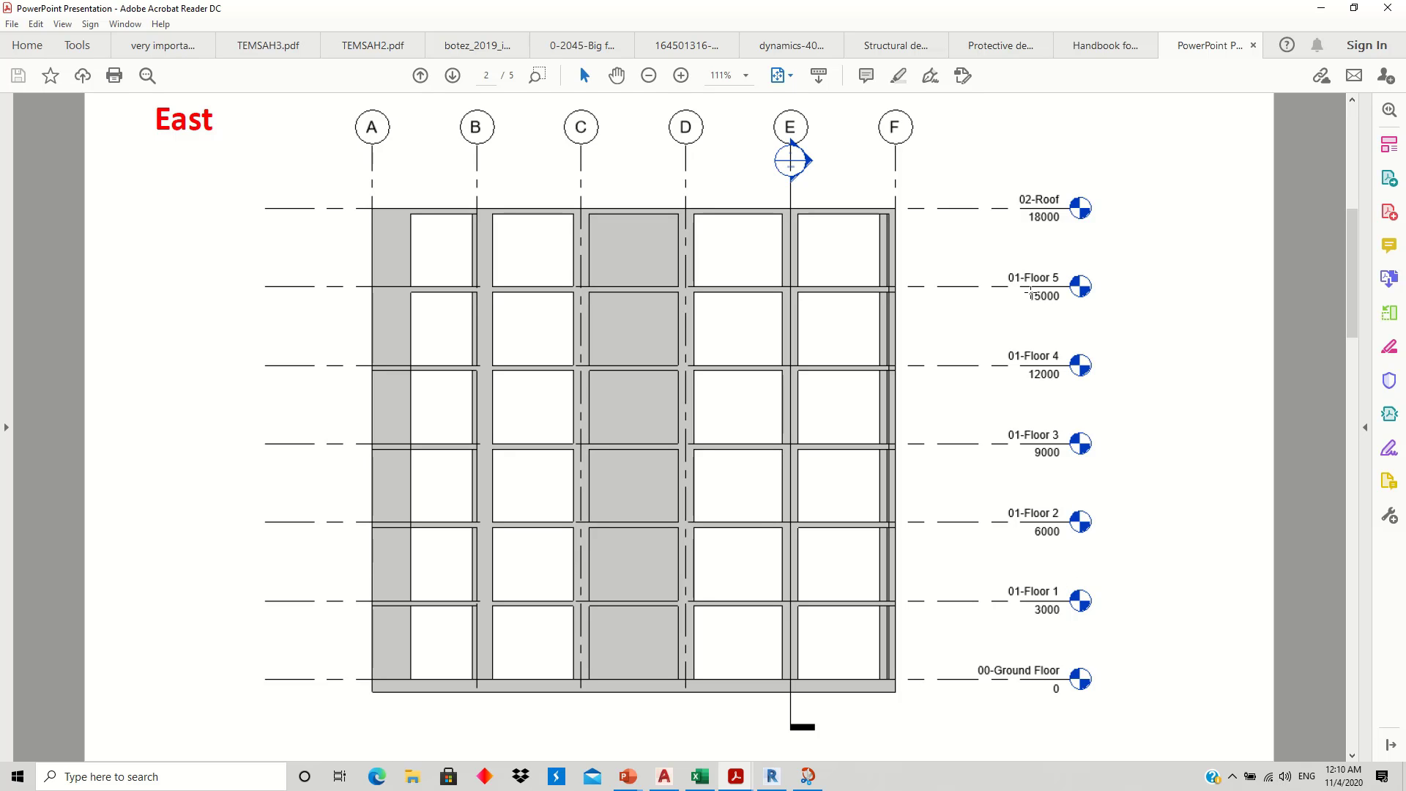
{"action": "scroll", "coordinate": [682, 270], "scroll_direction": "down", "scroll_amount": 2}
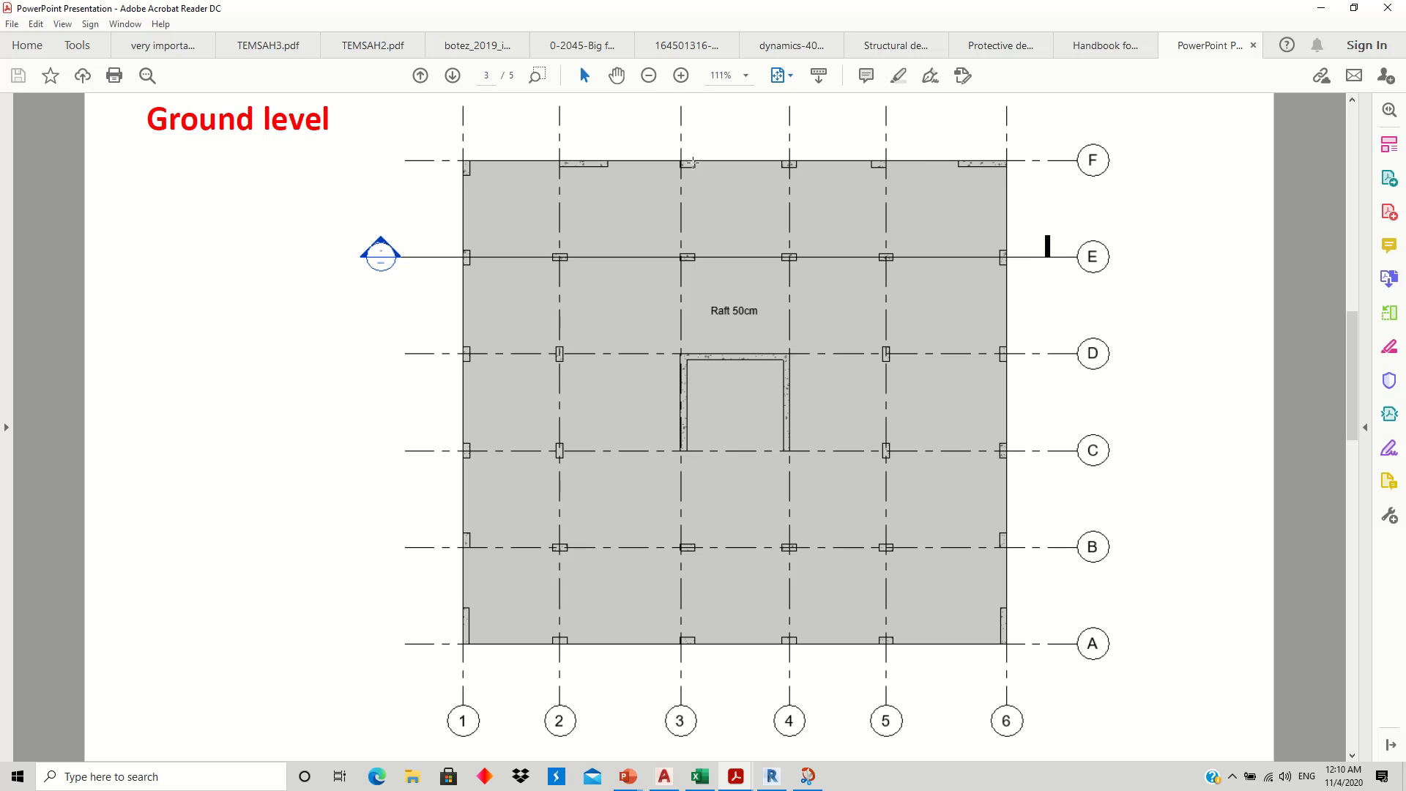
- Look over the Typical Floor and Section E-E pages, then return to Revit's Level 2 plan
{"action": "scroll", "coordinate": [728, 434], "scroll_direction": "down", "scroll_amount": 2}
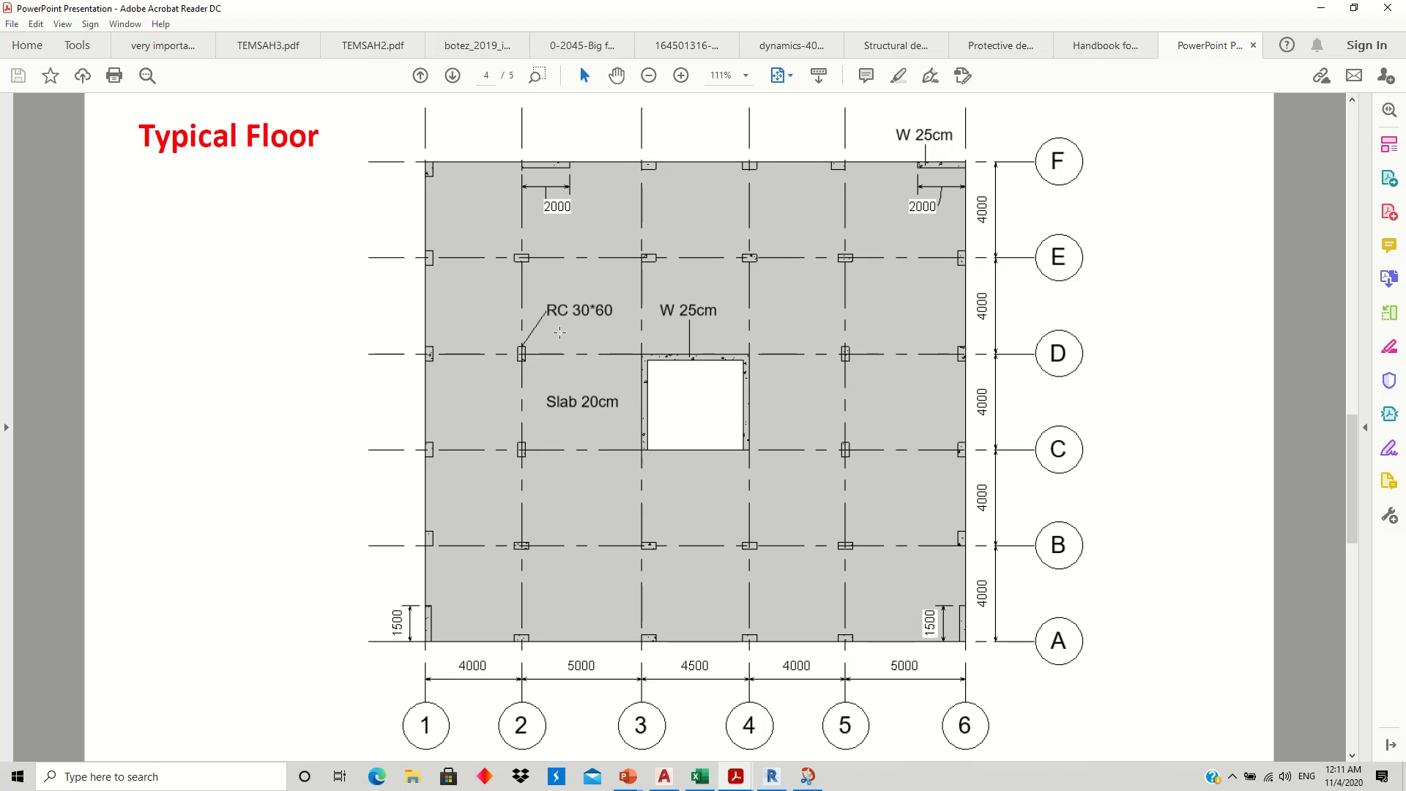
{"action": "scroll", "coordinate": [559, 333], "scroll_direction": "down", "scroll_amount": 3}
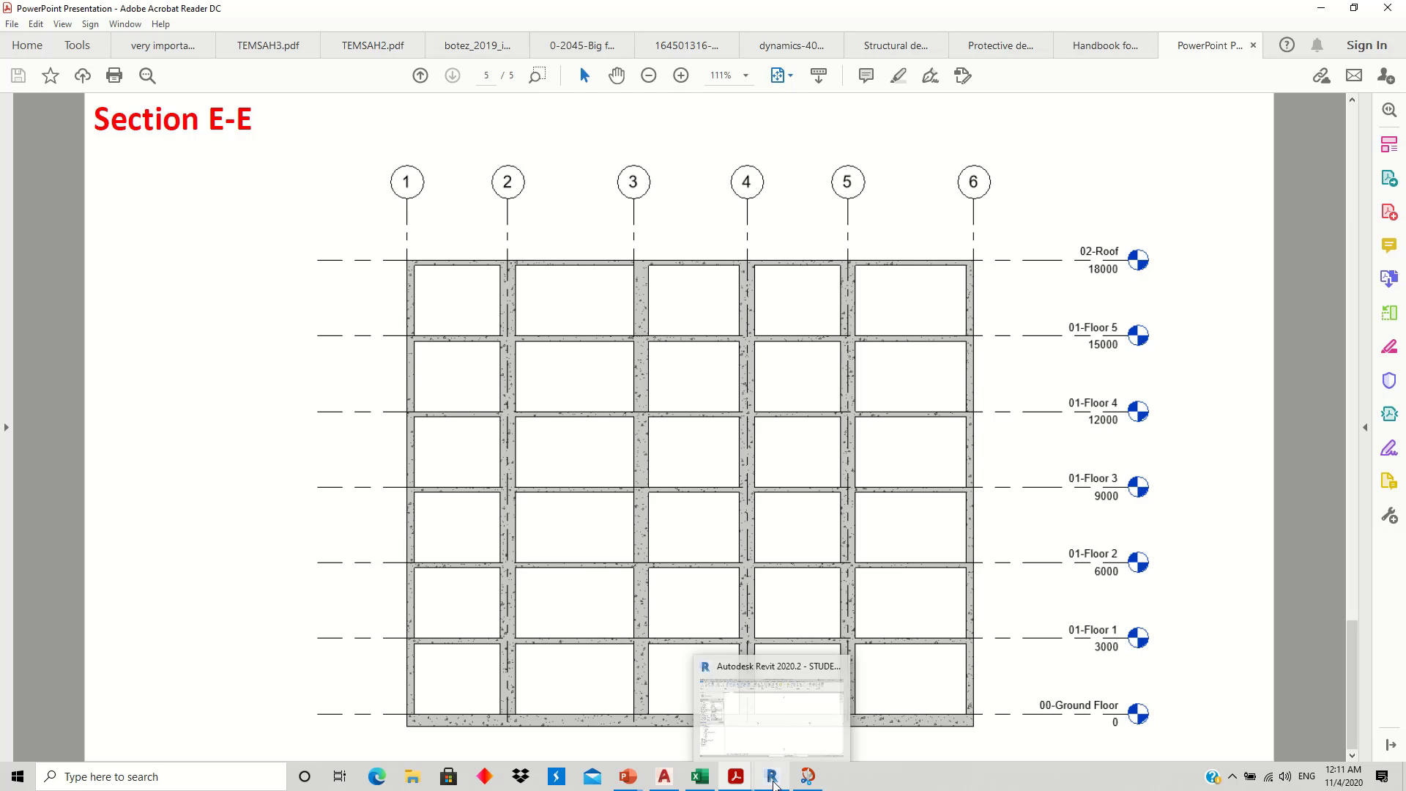
{"action": "scroll", "coordinate": [662, 465], "scroll_direction": "up", "scroll_amount": 3}
{"action": "scroll", "coordinate": [662, 465], "scroll_direction": "up", "scroll_amount": 3}
{"action": "scroll", "coordinate": [663, 469], "scroll_direction": "up", "scroll_amount": 3}
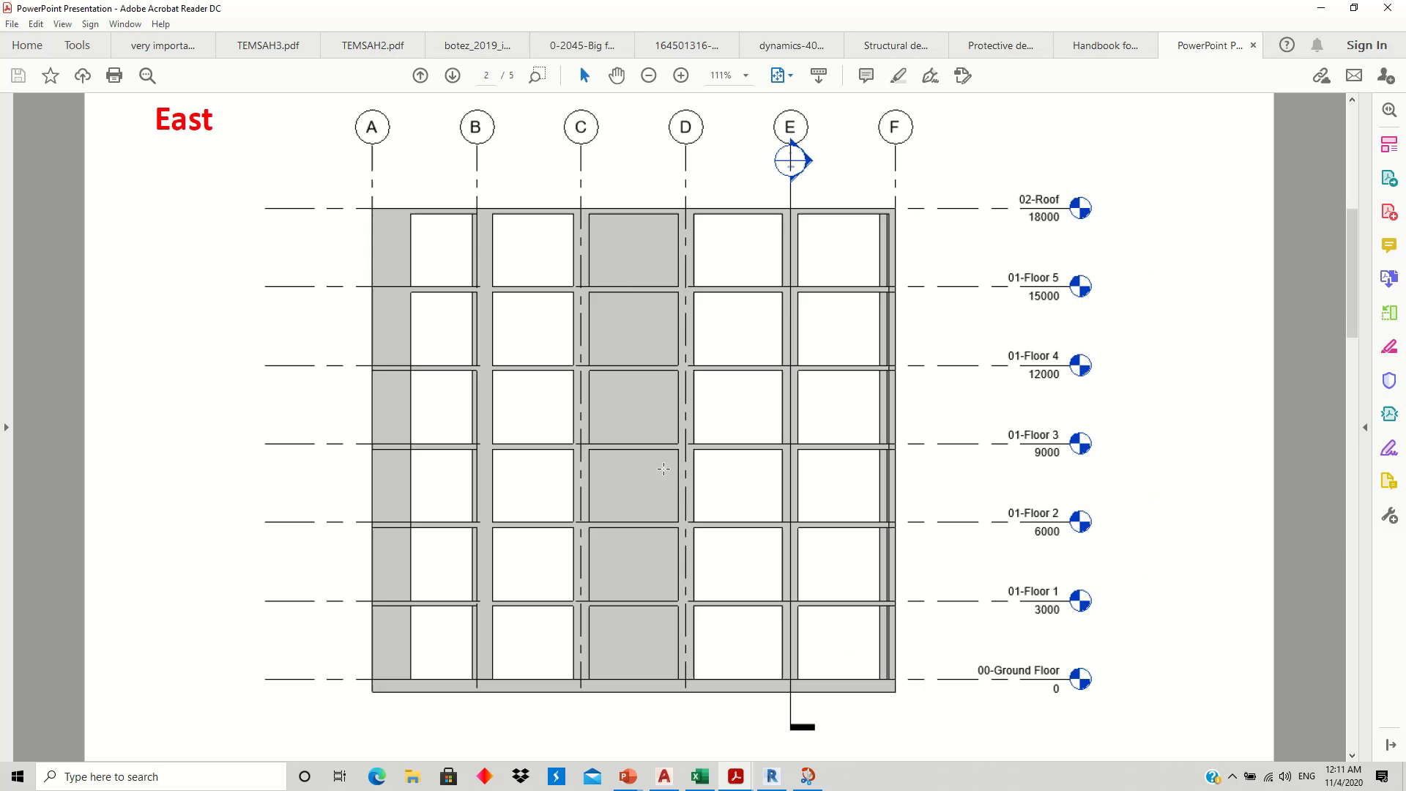
{"action": "scroll", "coordinate": [671, 494], "scroll_direction": "down", "scroll_amount": 3}
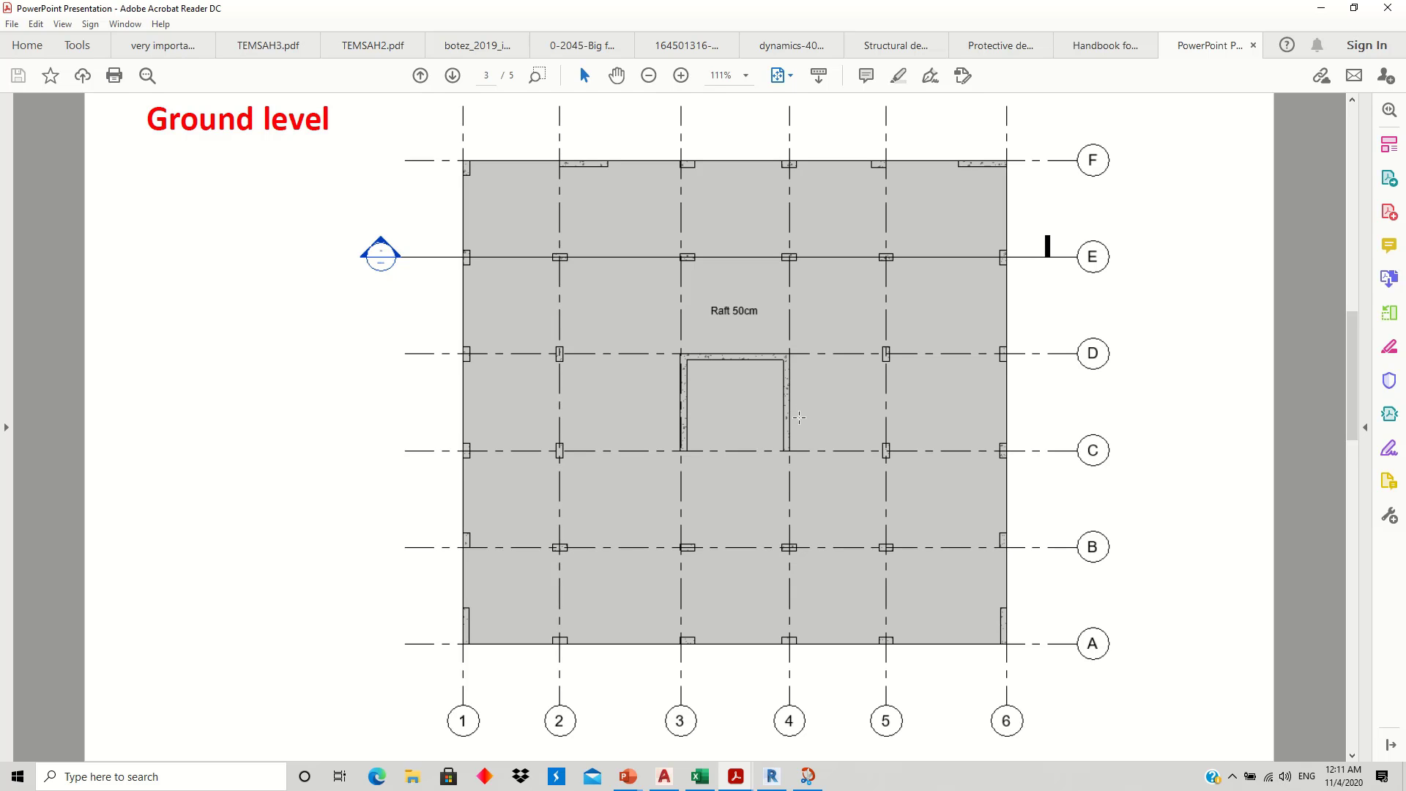
{"action": "left_click", "coordinate": [772, 776]}
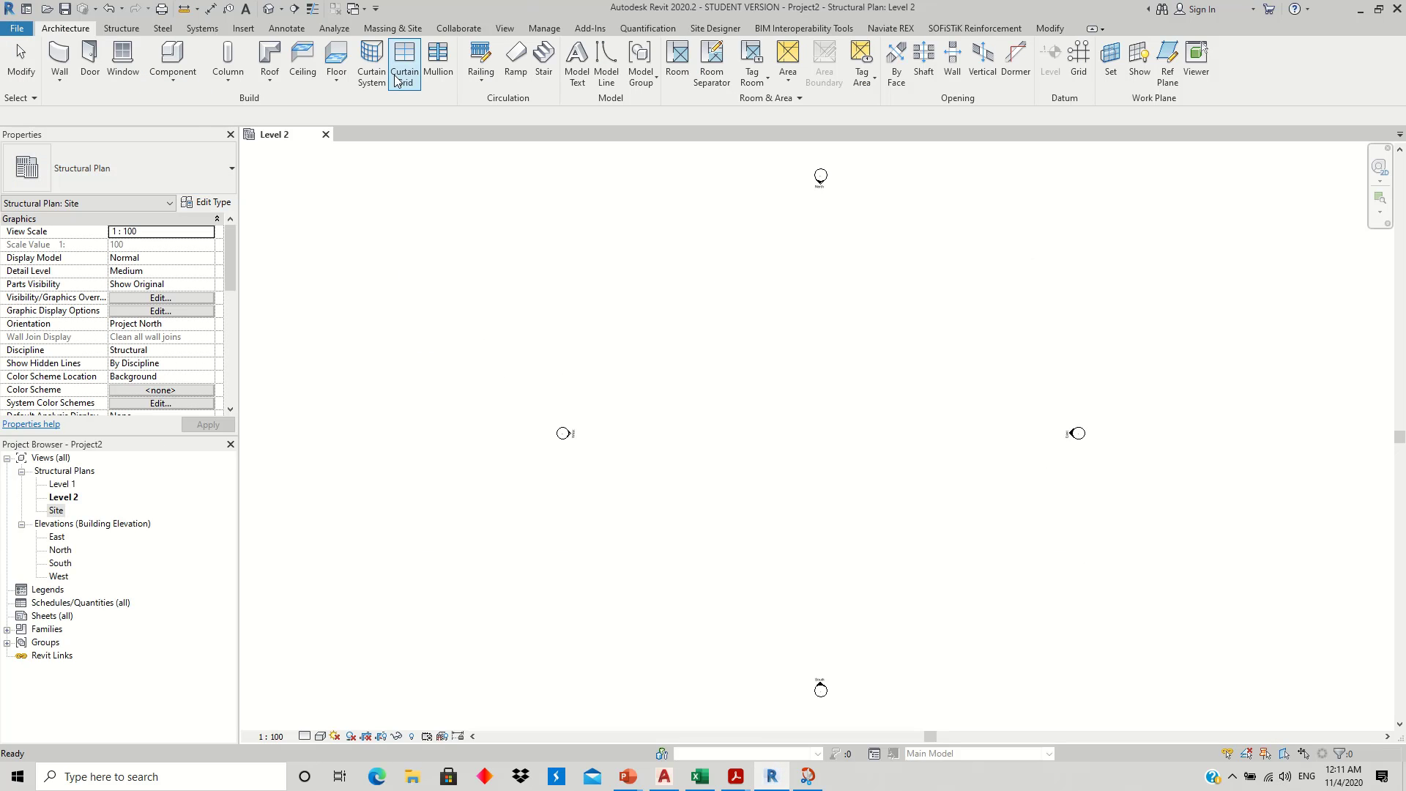
- Set the Cast-in-Place Concrete 35 MPa material's cut pattern to <No pattern>
{"action": "left_click", "coordinate": [555, 30]}
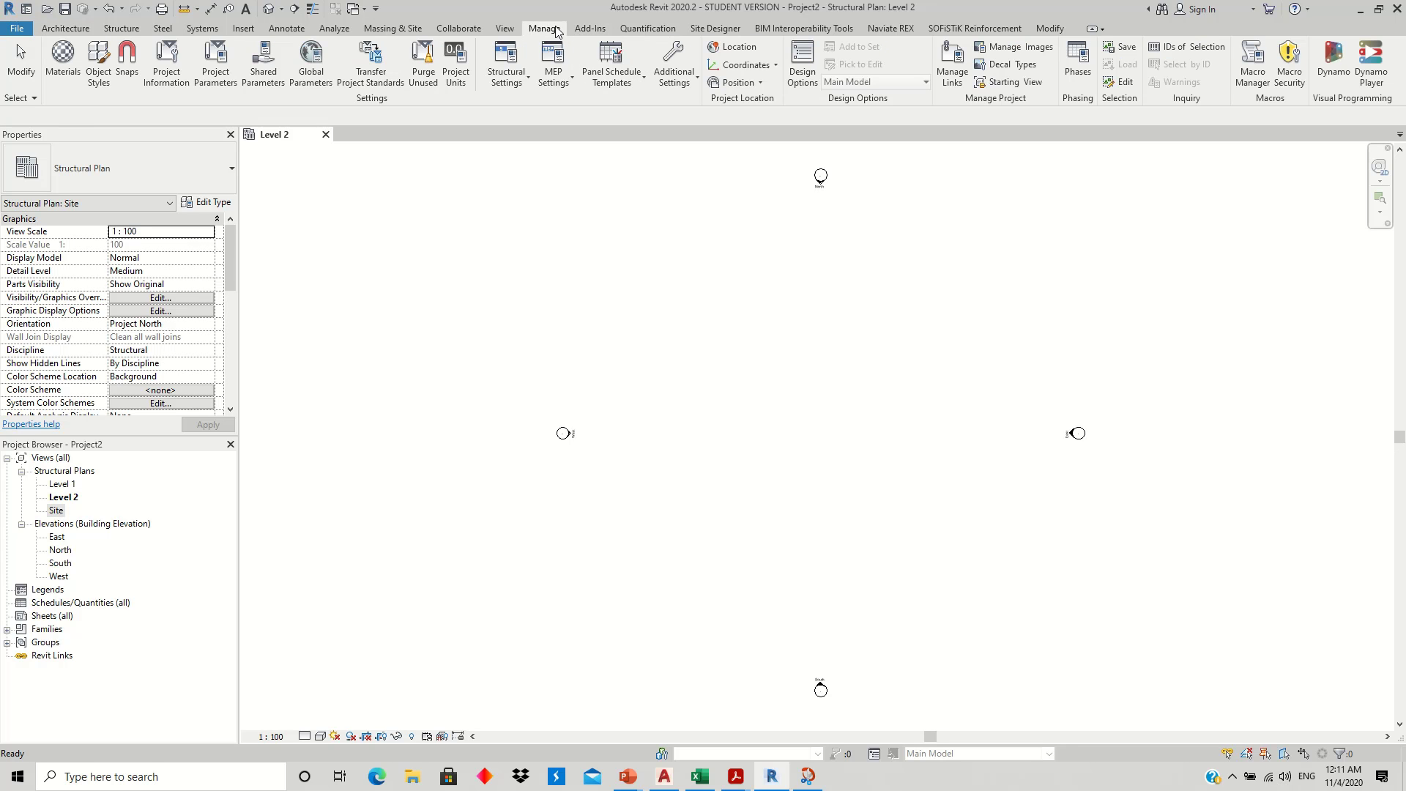
{"action": "left_click", "coordinate": [62, 64]}
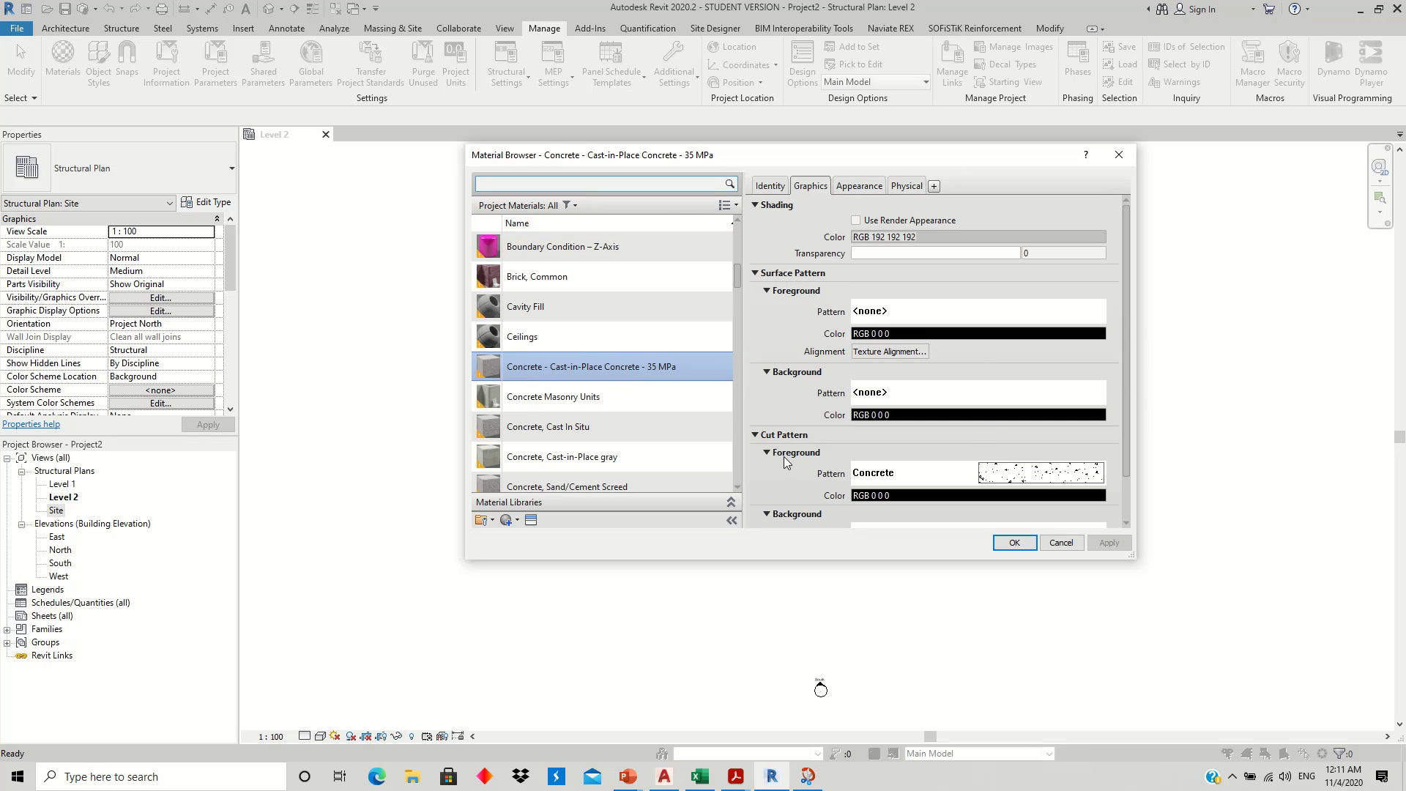
{"action": "left_click", "coordinate": [1028, 477]}
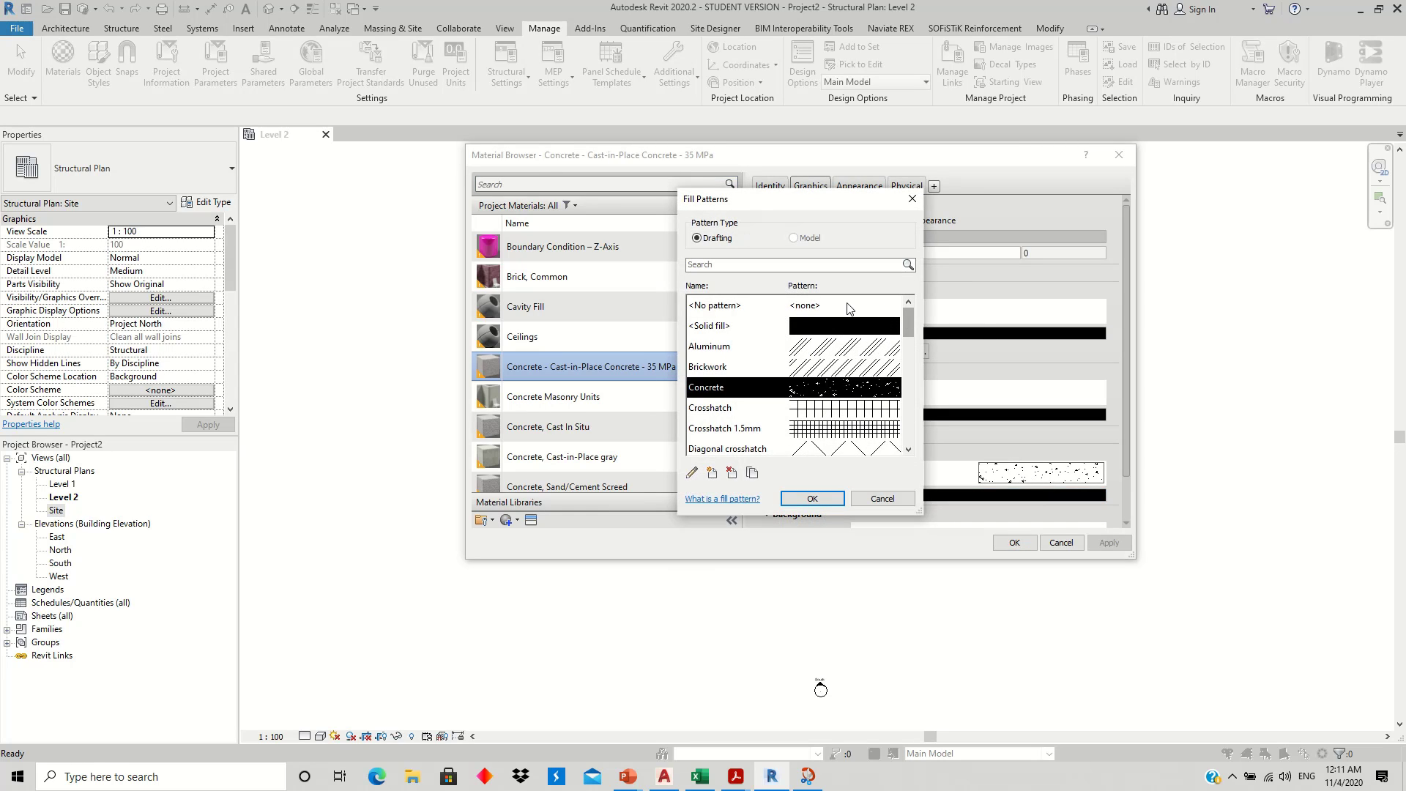
{"action": "left_click", "coordinate": [850, 306]}
{"action": "left_click", "coordinate": [796, 501]}
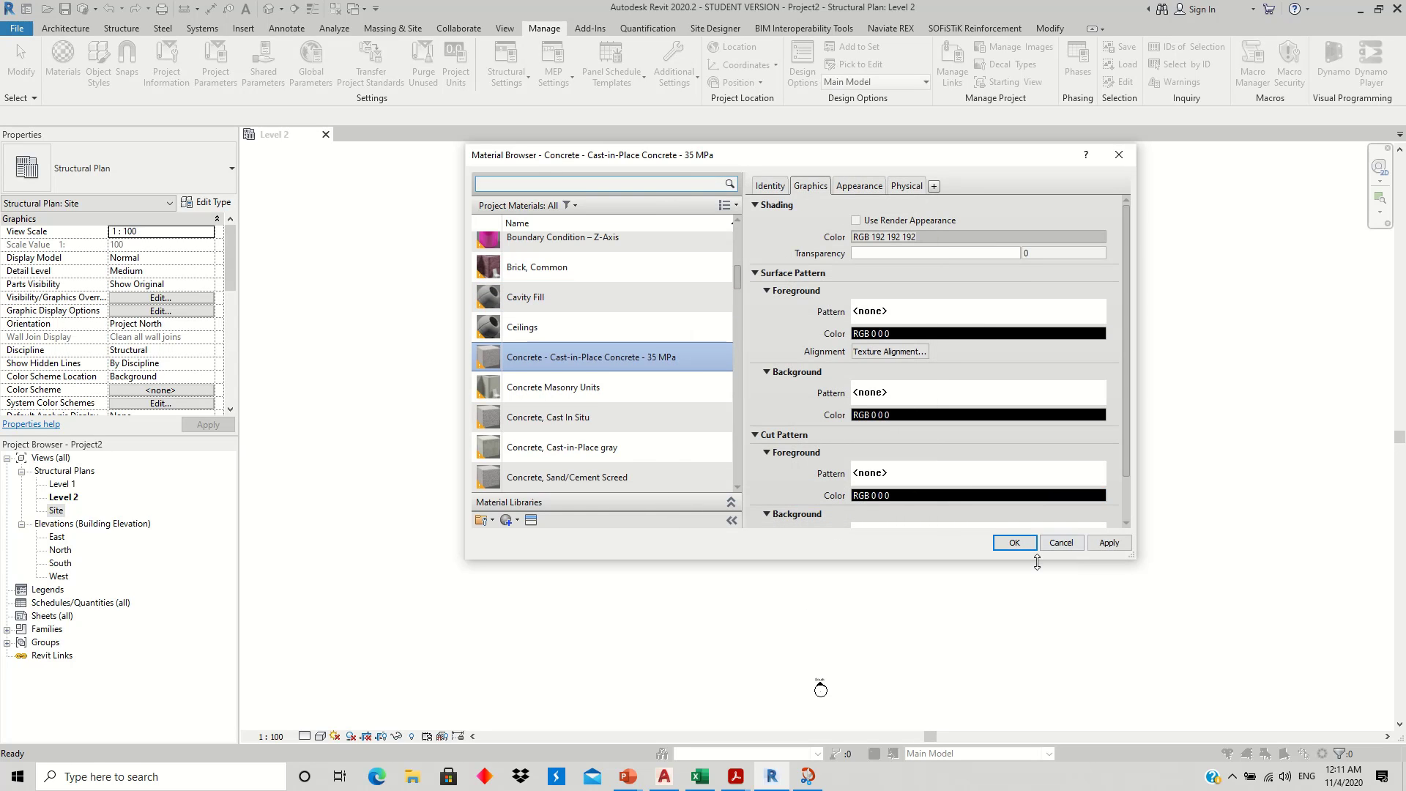
{"action": "key", "text": "Return"}
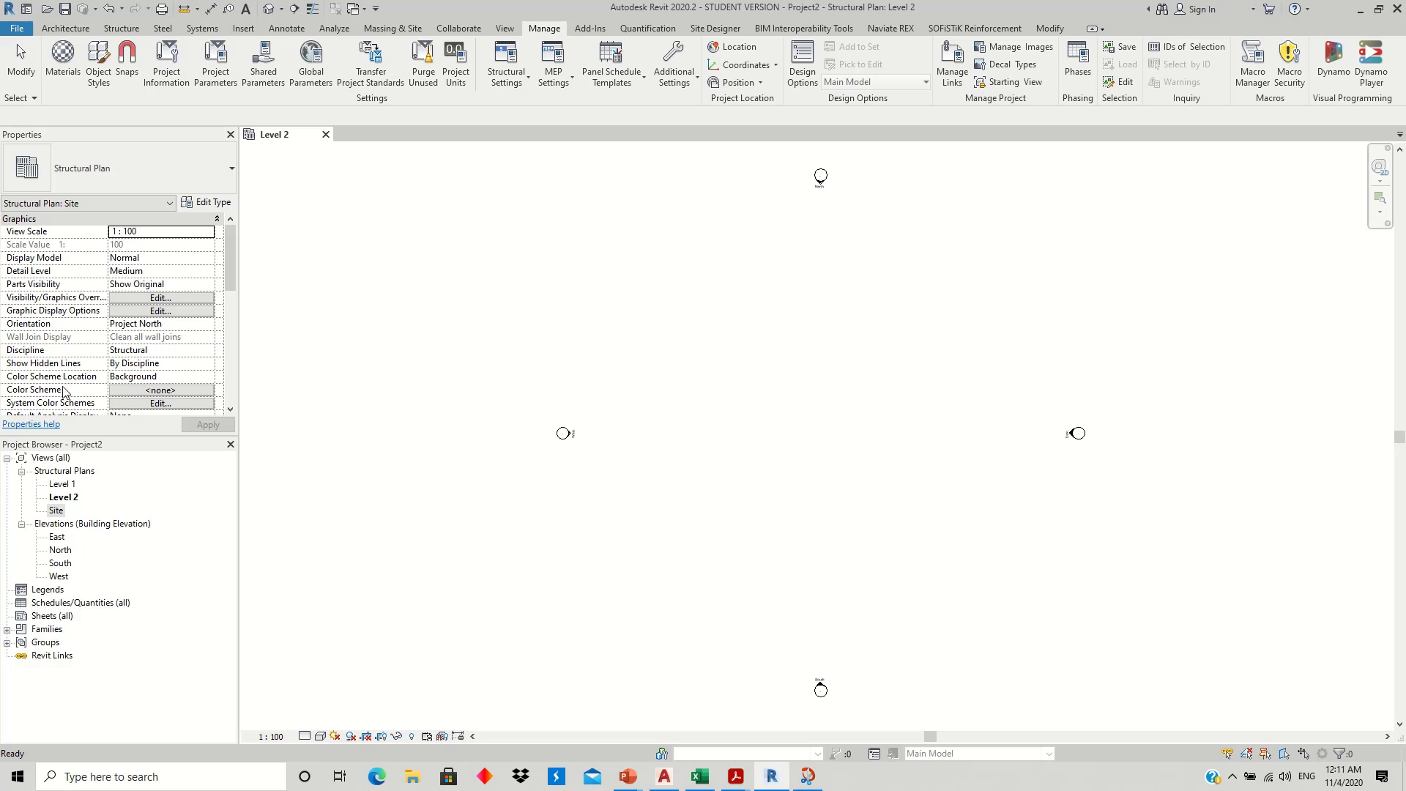
- In the East elevation, rename Level 1 to 00-Ground Floor, renaming its views too
{"action": "double_click", "coordinate": [59, 538]}
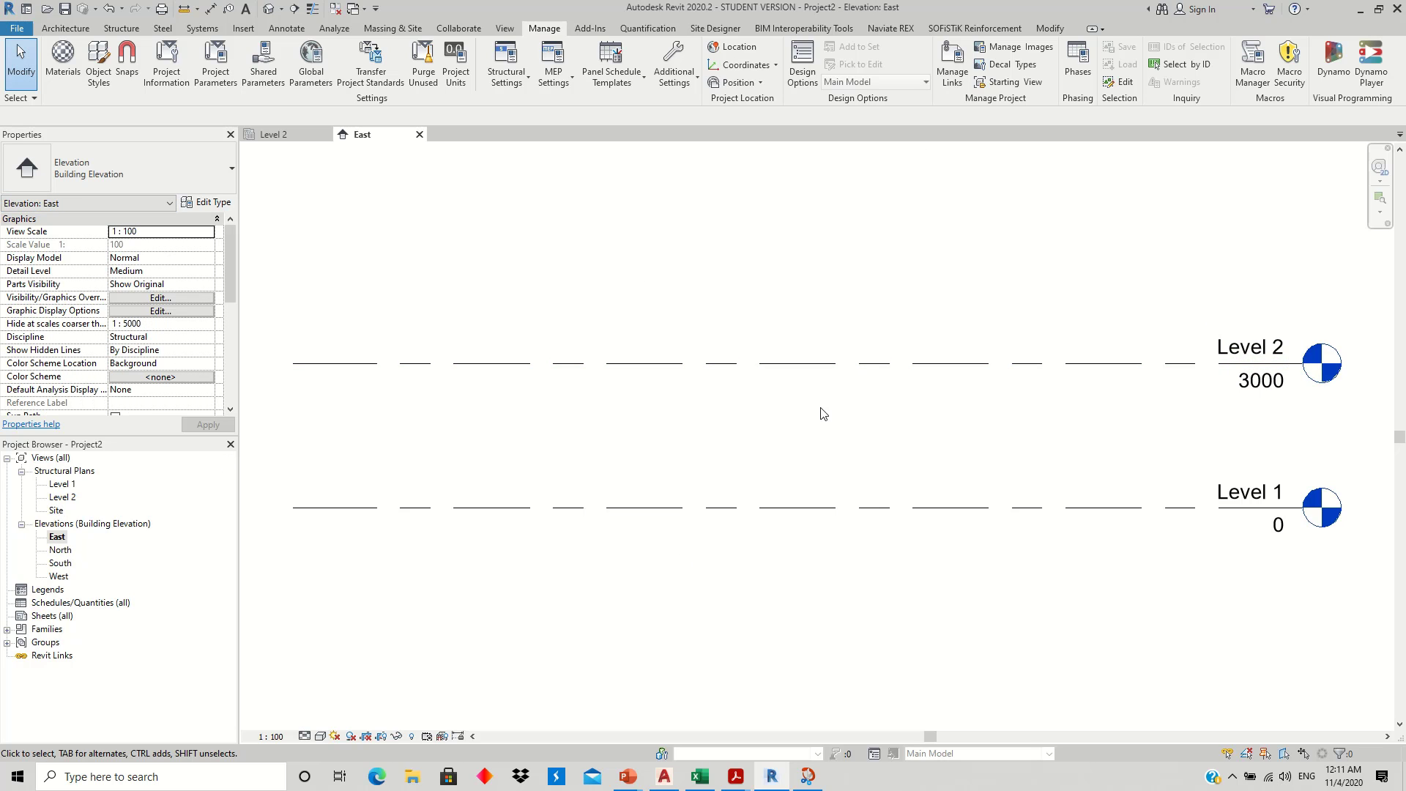
{"action": "scroll", "coordinate": [822, 408], "scroll_direction": "down", "scroll_amount": 3}
{"action": "middle_click_drag", "start_coordinate": [854, 458], "coordinate": [823, 496]}
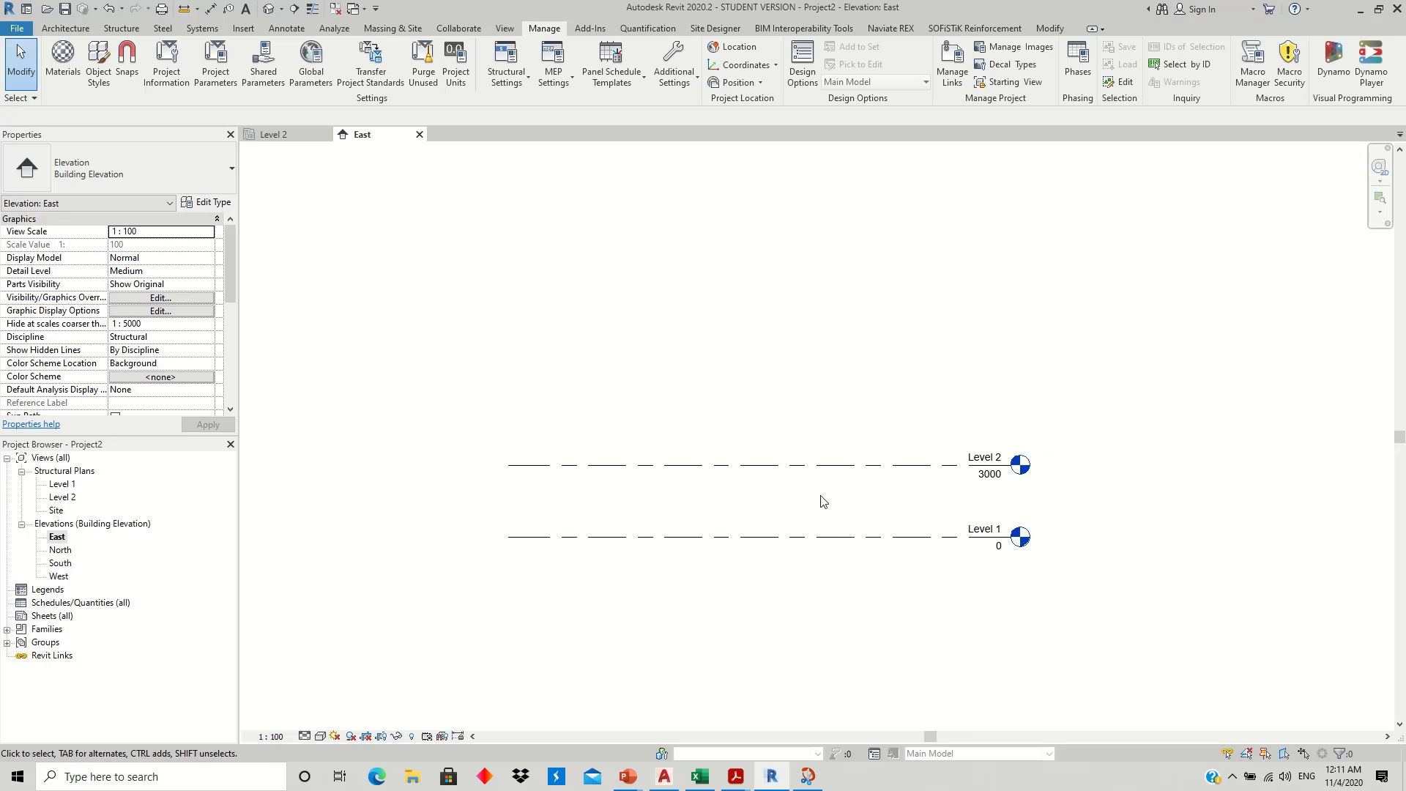
{"action": "left_click", "coordinate": [988, 532]}
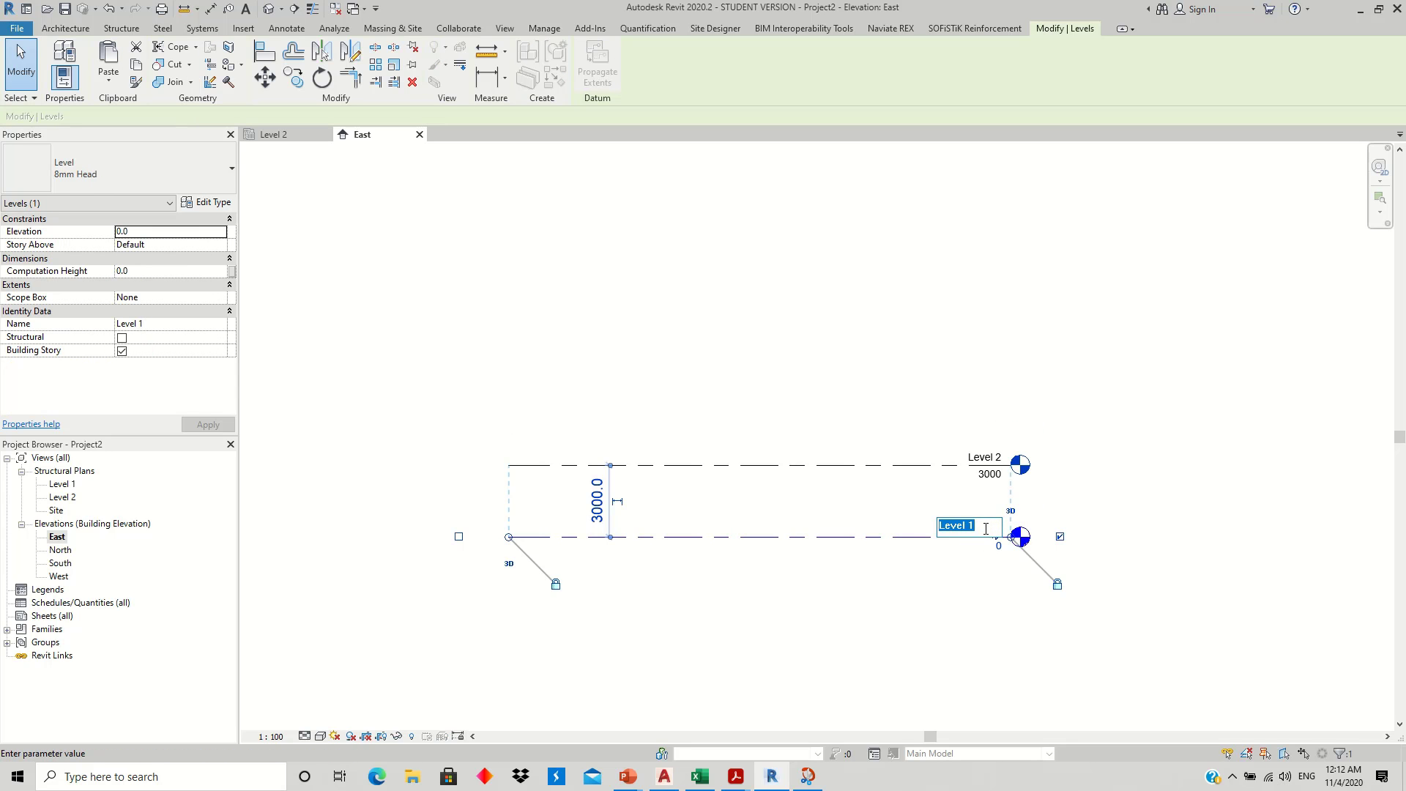
{"action": "type", "text": "G"}
{"action": "type", "text": "rou"}
{"action": "type", "text": "nd Fl"}
{"action": "type", "text": "oor"}
{"action": "left_click", "coordinate": [962, 582]}
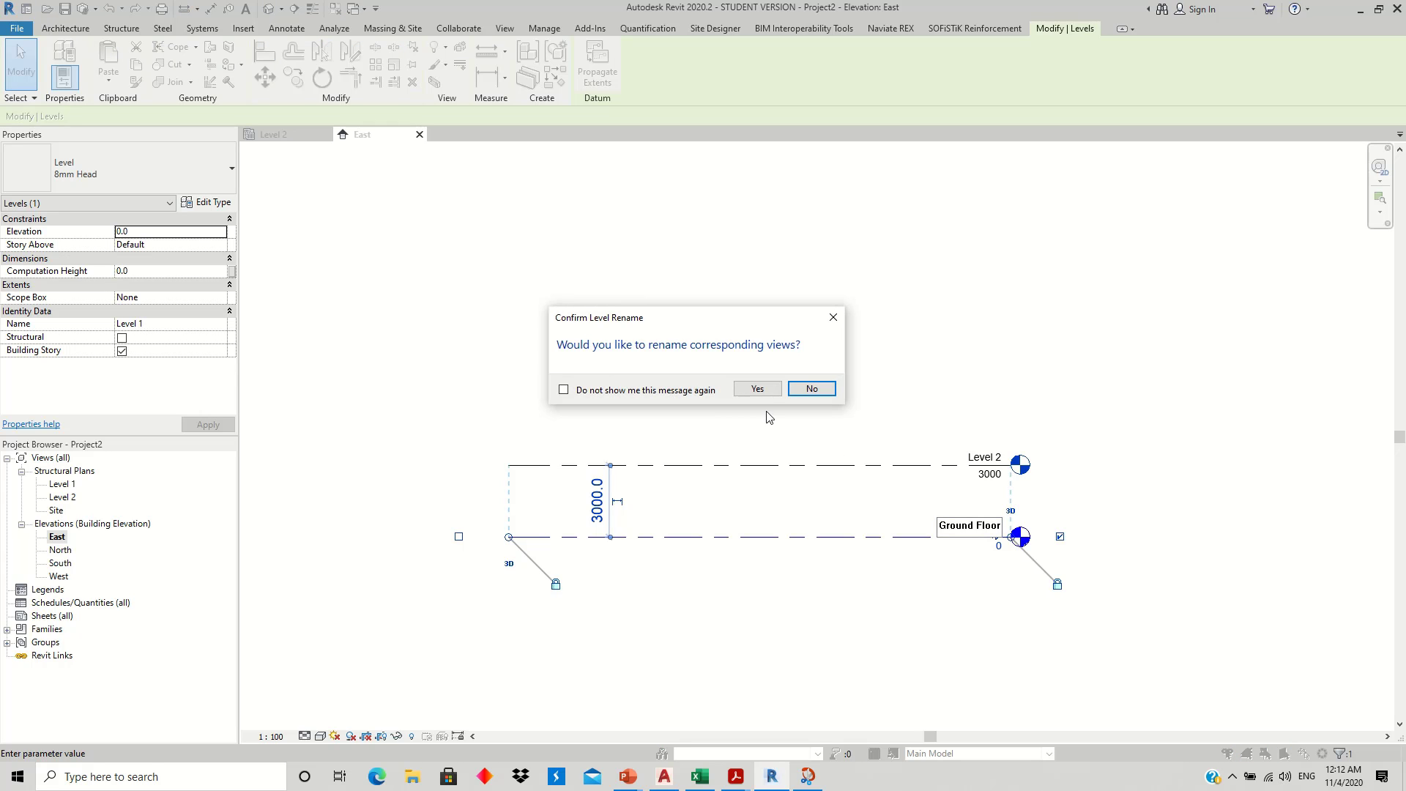
{"action": "left_click", "coordinate": [757, 390]}
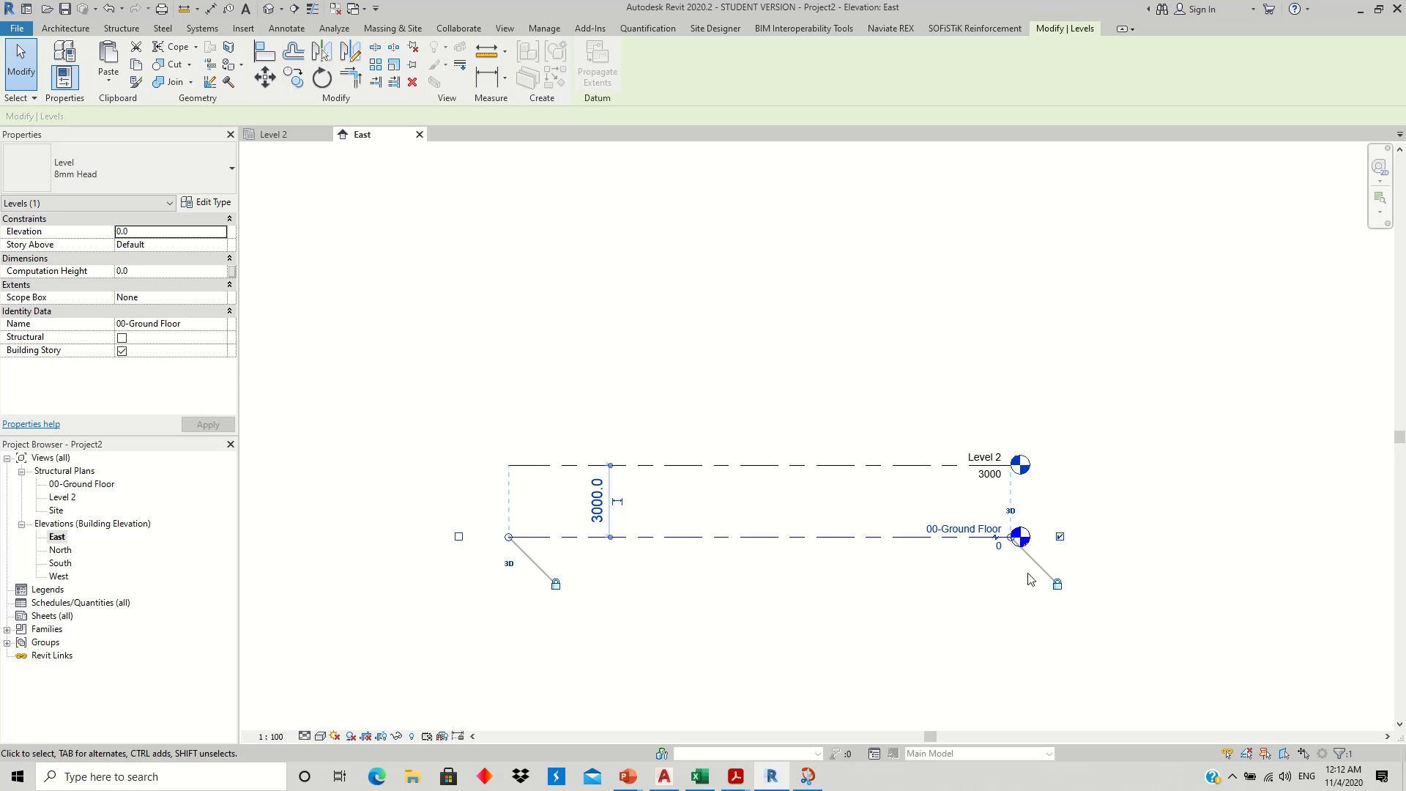
- Rename Level 2 to 01-Floor 1, renaming its corresponding views as well
{"action": "left_click", "coordinate": [984, 458]}
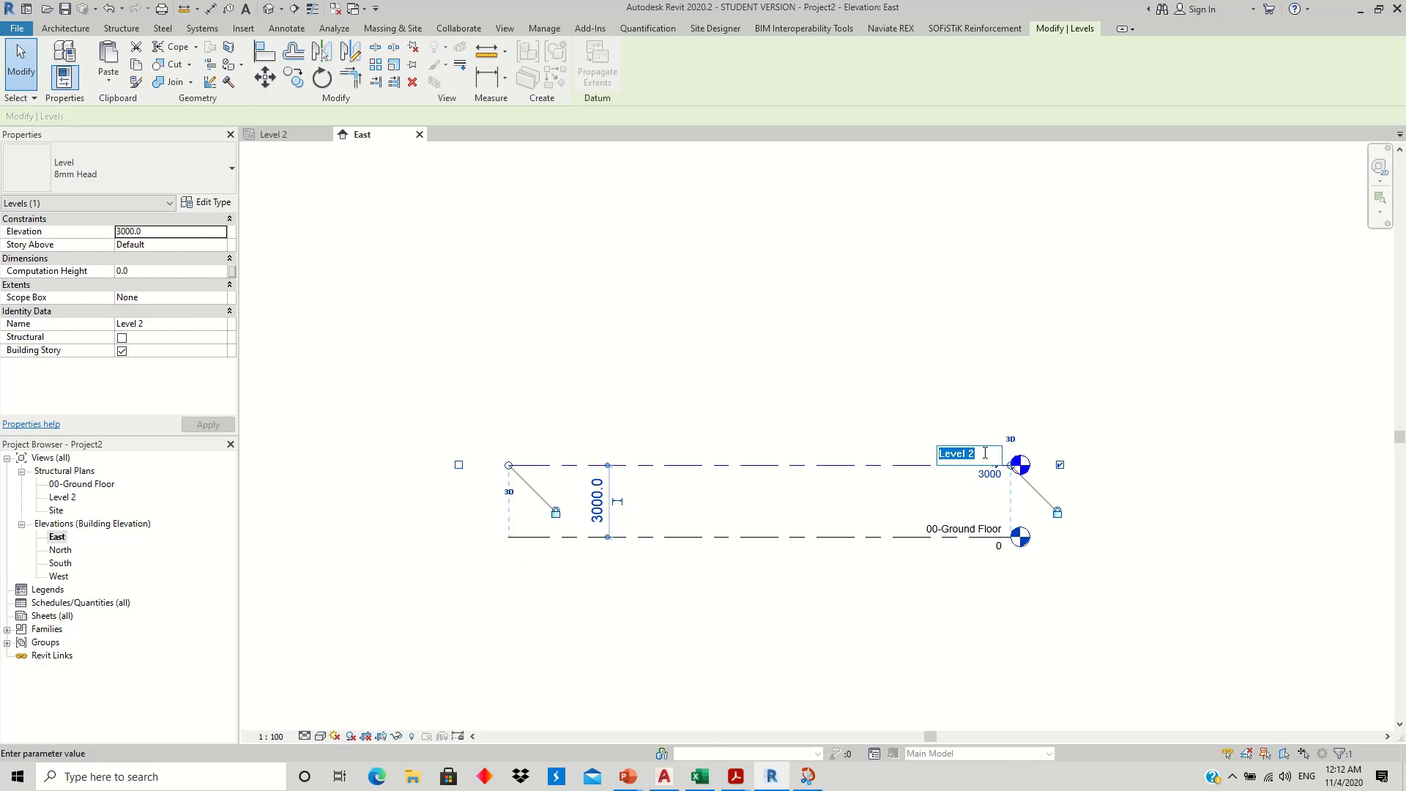
{"action": "type", "text": "01-F"}
{"action": "type", "text": "loor 1"}
{"action": "key", "text": "Return"}
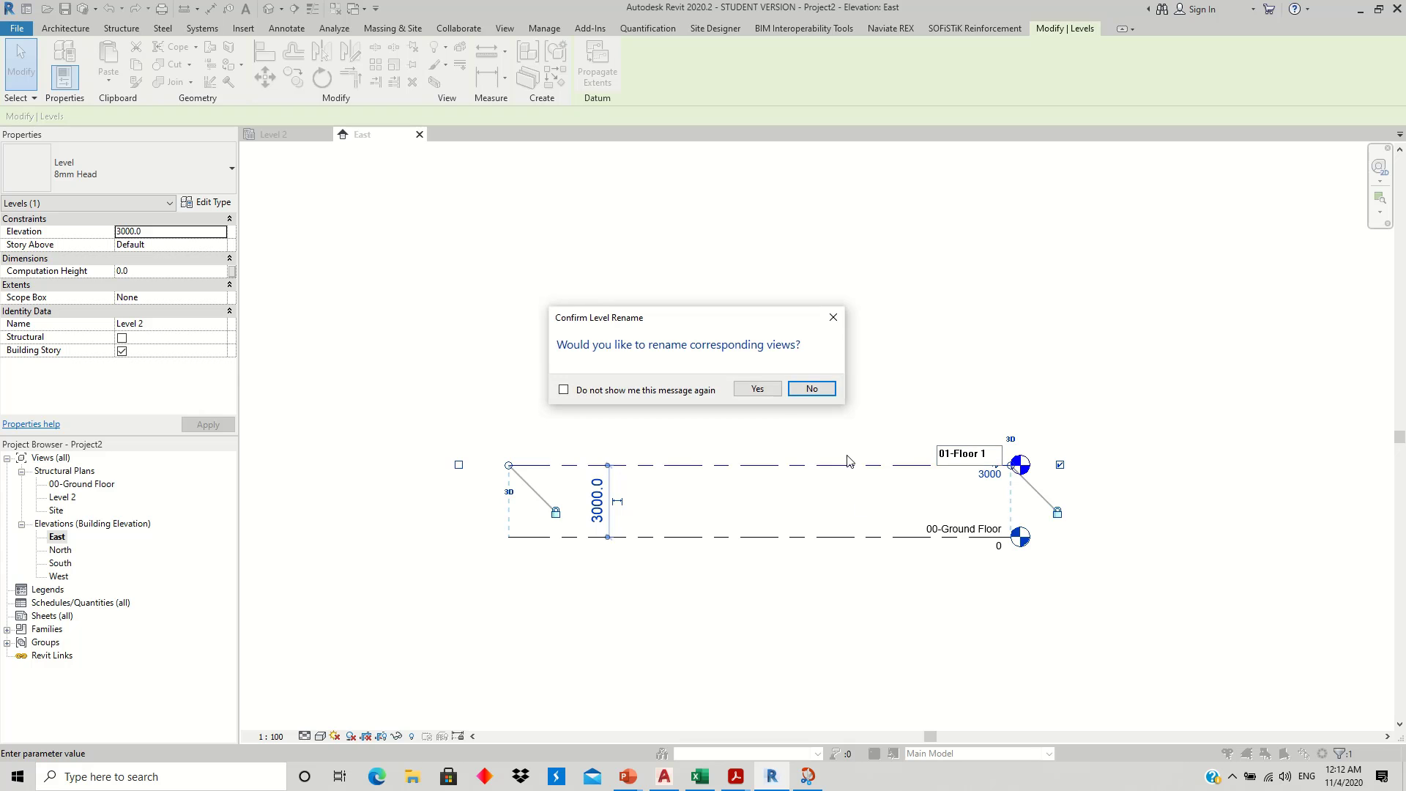
{"action": "left_click", "coordinate": [758, 389]}
{"action": "left_click", "coordinate": [830, 527]}
- Copy 01-Floor 1 upward at 3000 spacing to add 01-Floor 2, 3 and 4
{"action": "middle_click_drag", "start_coordinate": [829, 528], "coordinate": [832, 559]}
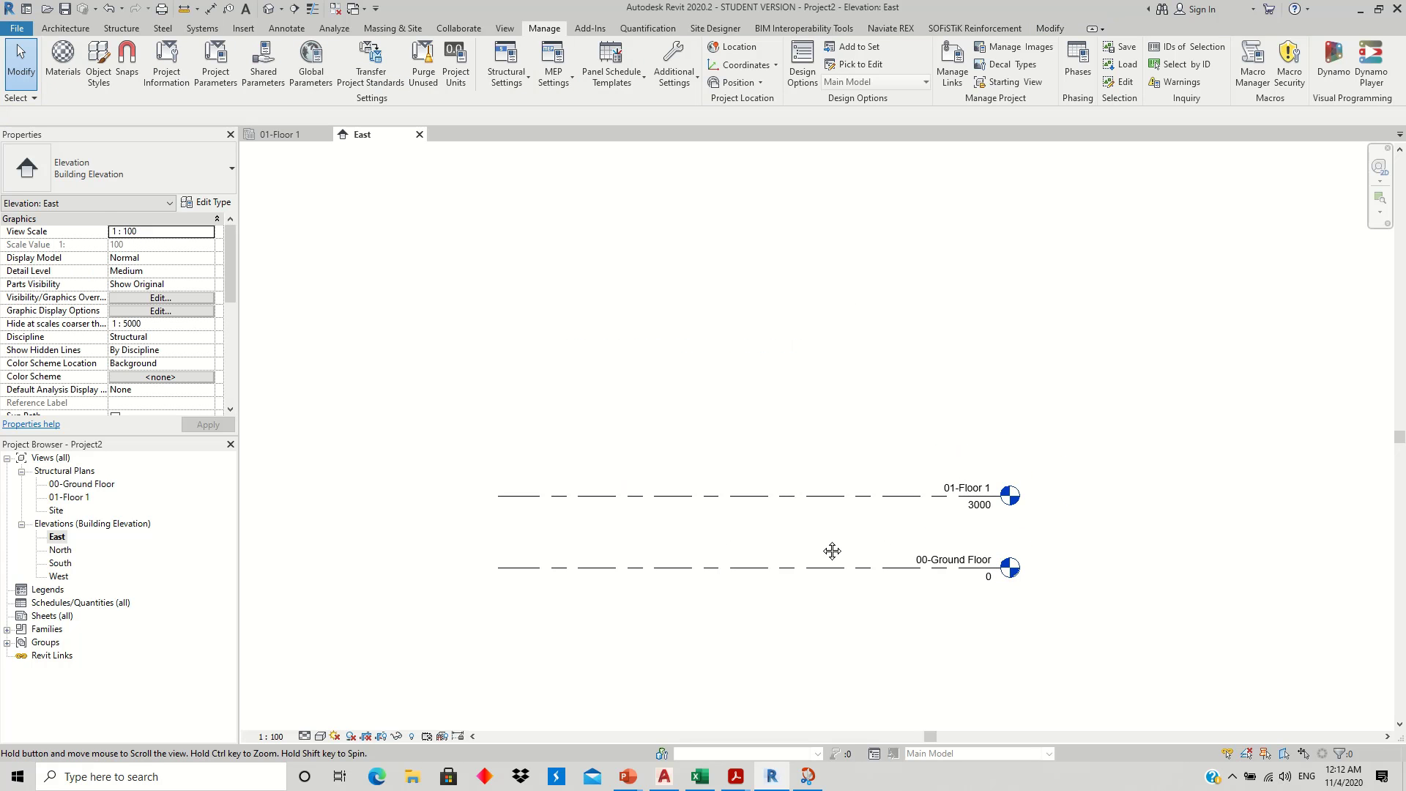
{"action": "left_click", "coordinate": [126, 29]}
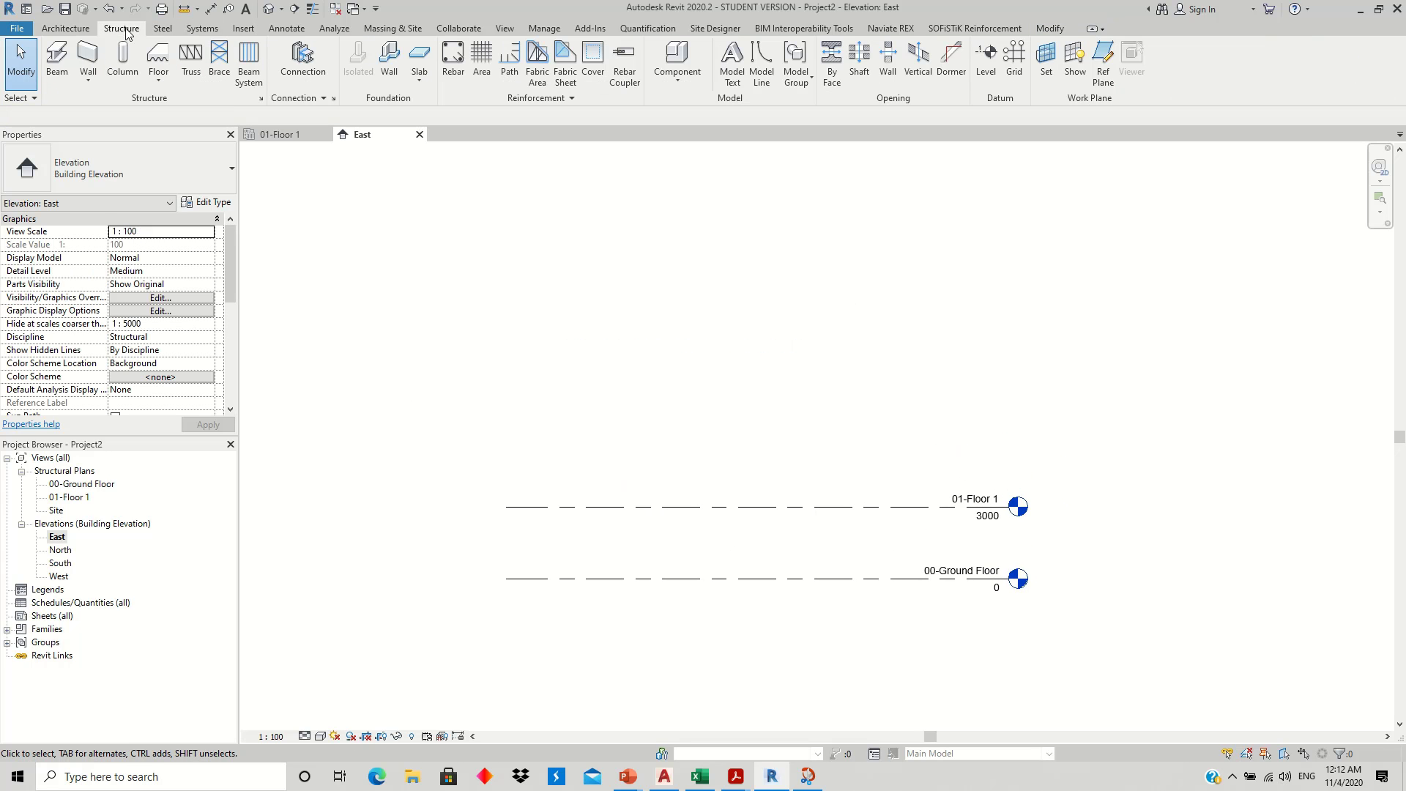
{"action": "left_click", "coordinate": [716, 507]}
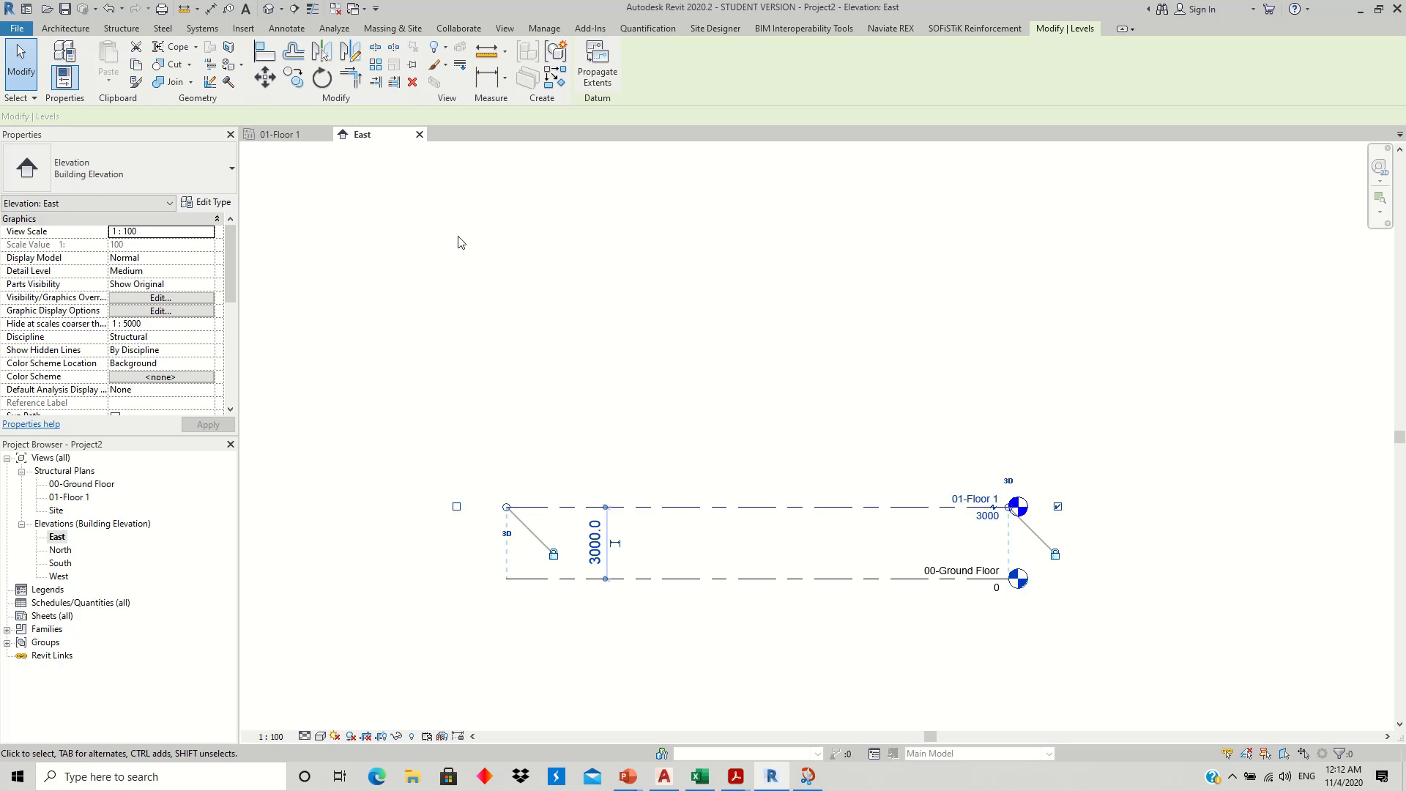
{"action": "left_click", "coordinate": [297, 85]}
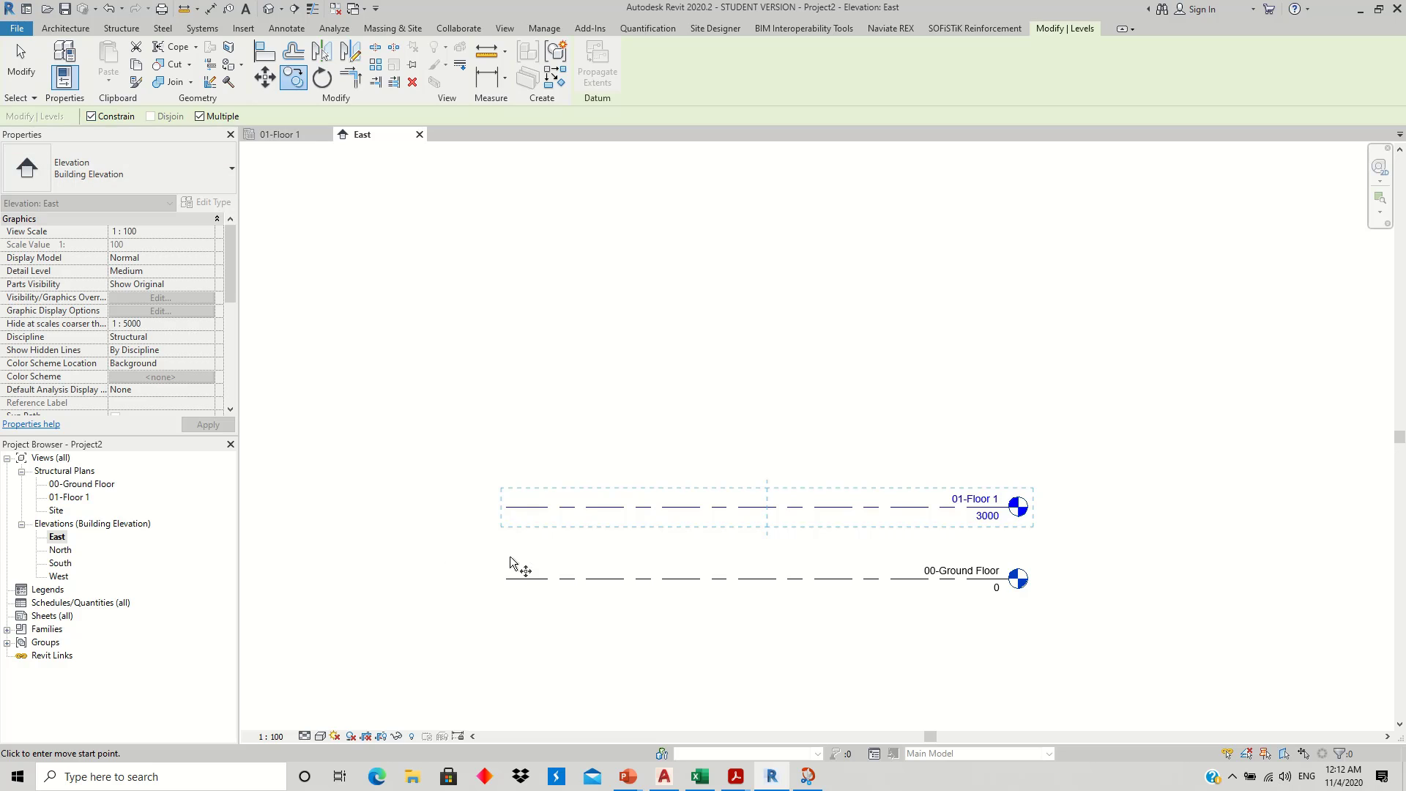
{"action": "left_click", "coordinate": [504, 506]}
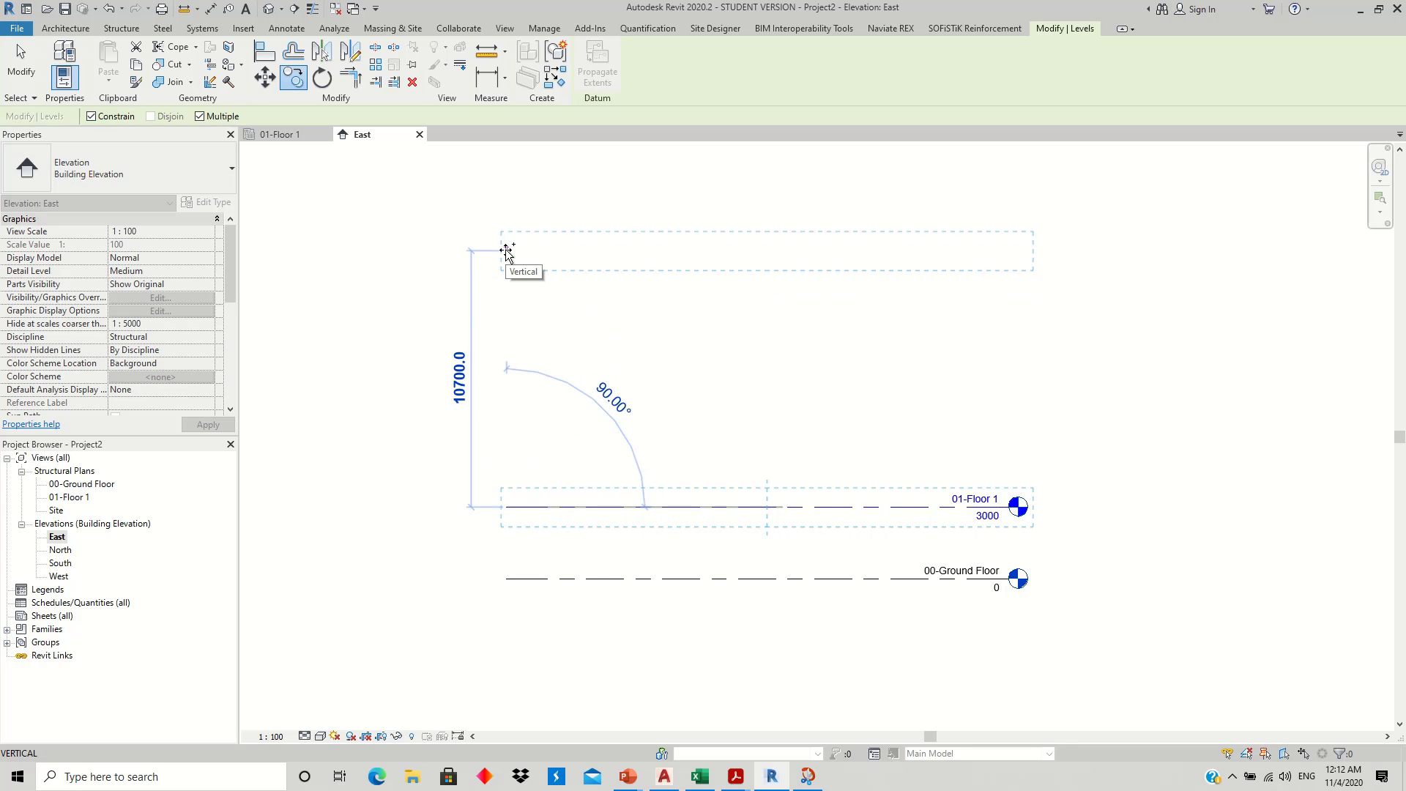
{"action": "type", "text": "3000"}
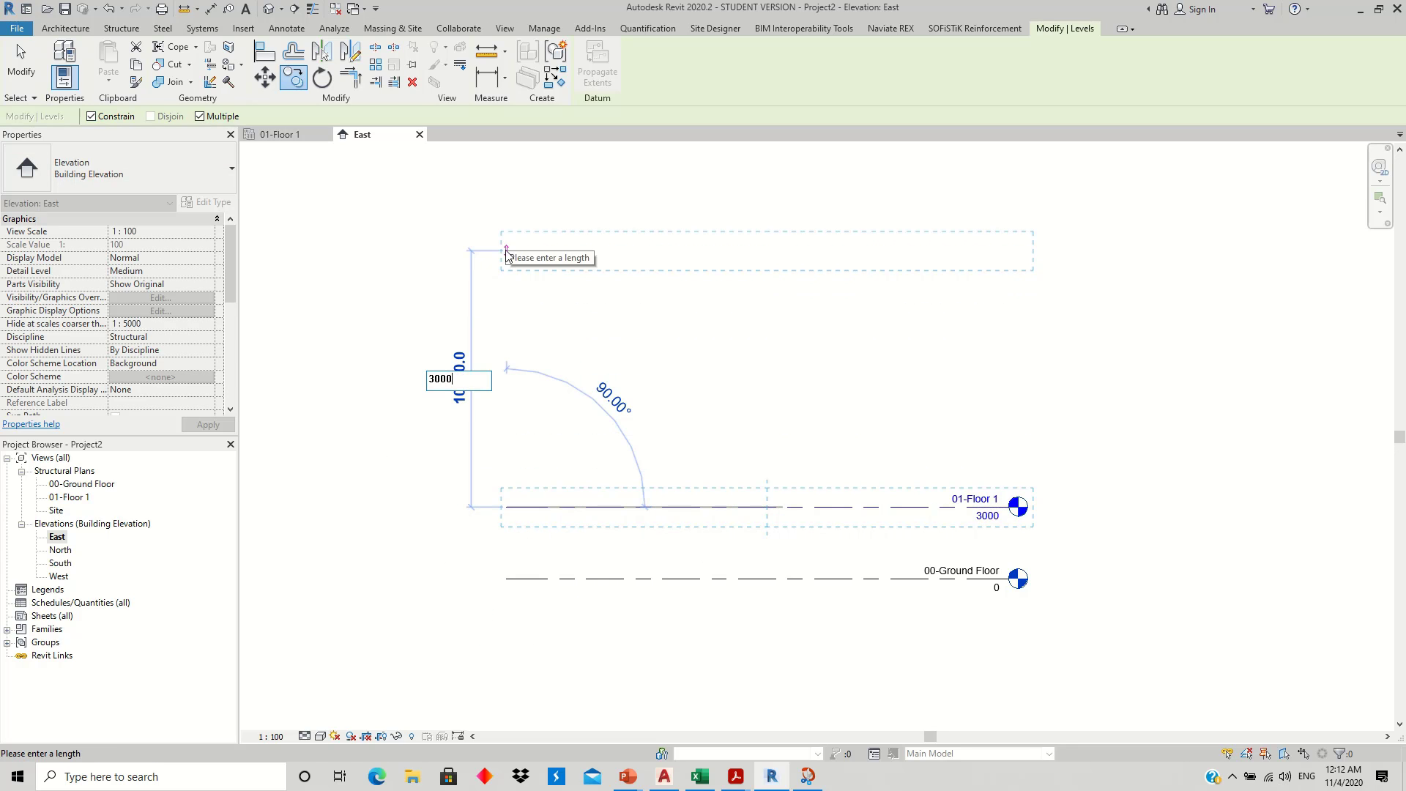
{"action": "key", "text": "Return"}
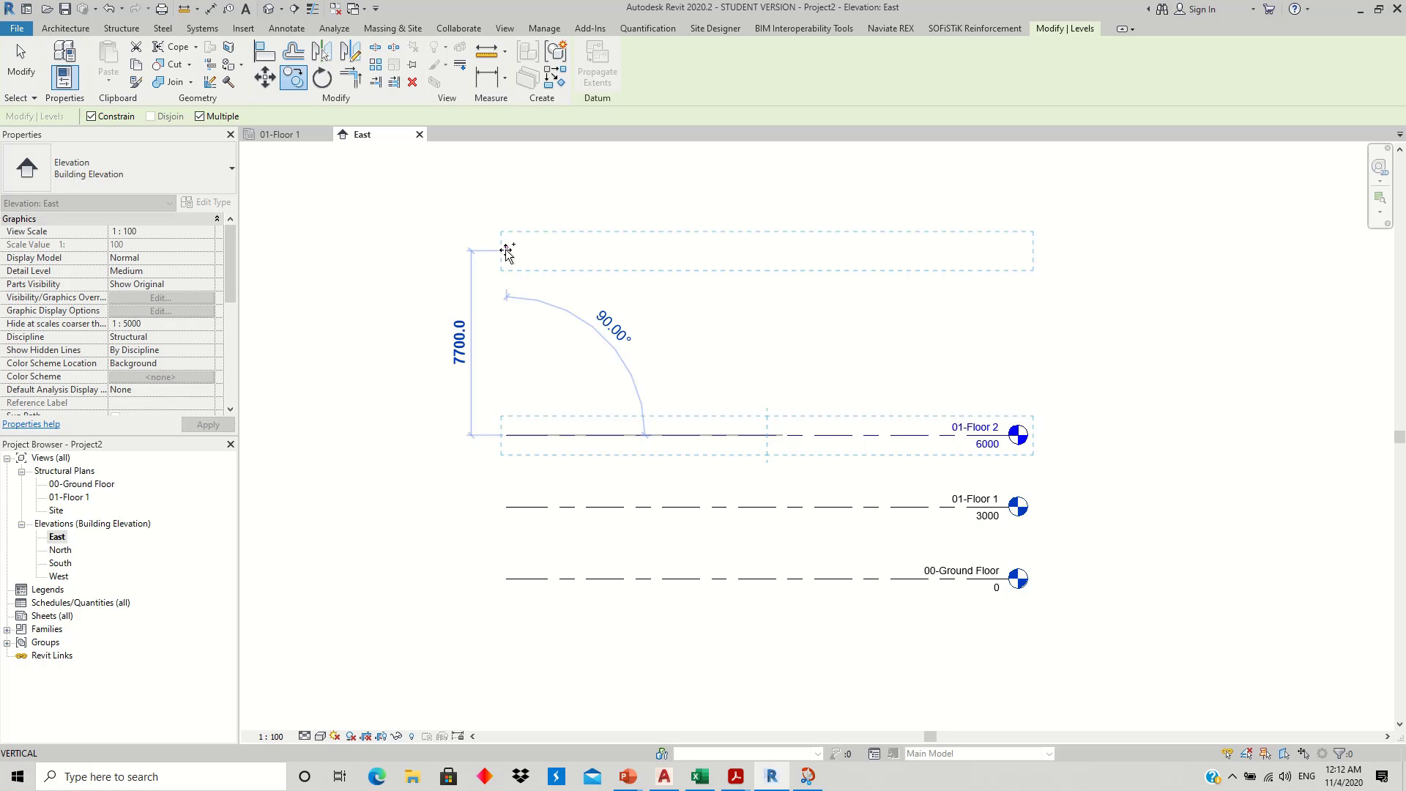
{"action": "type", "text": "3000"}
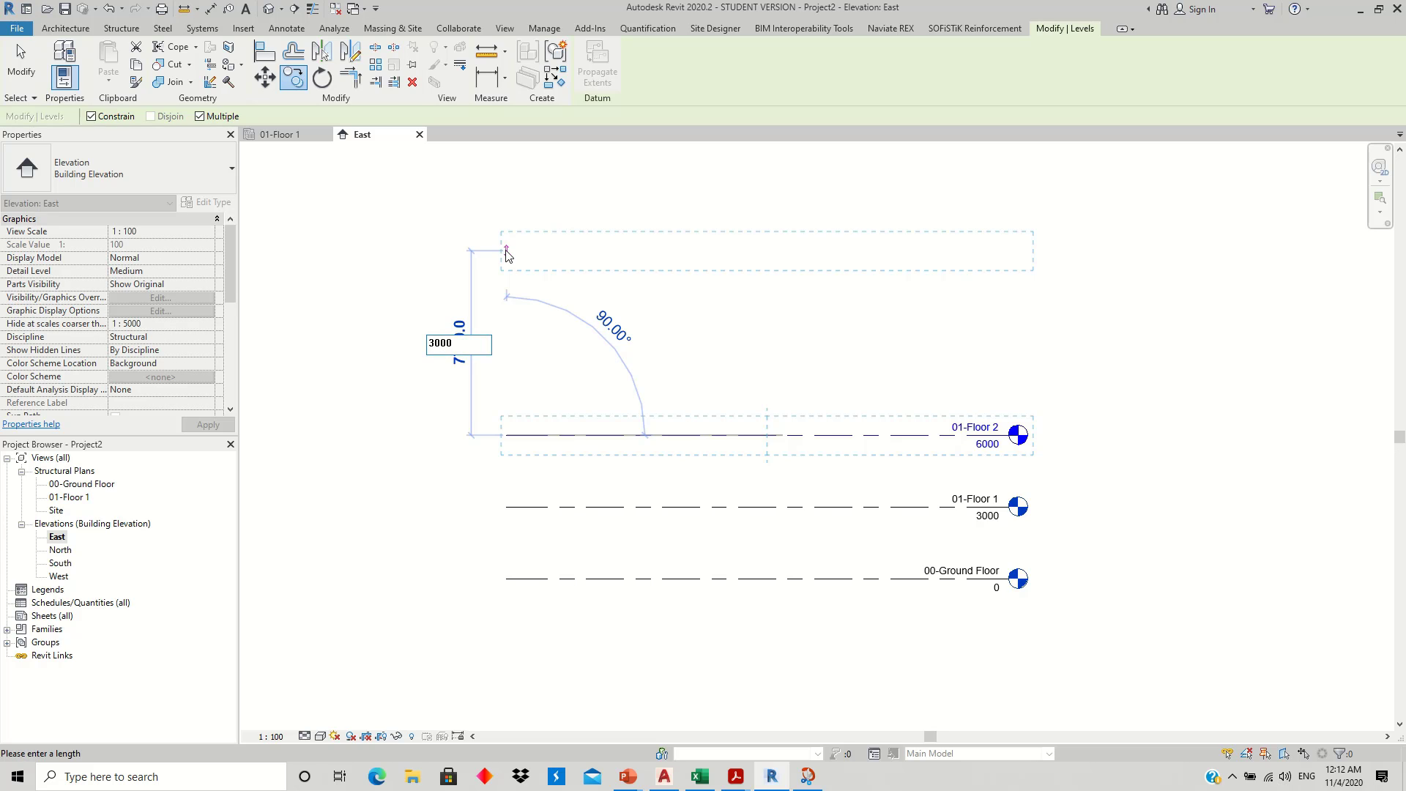
{"action": "key", "text": "Return"}
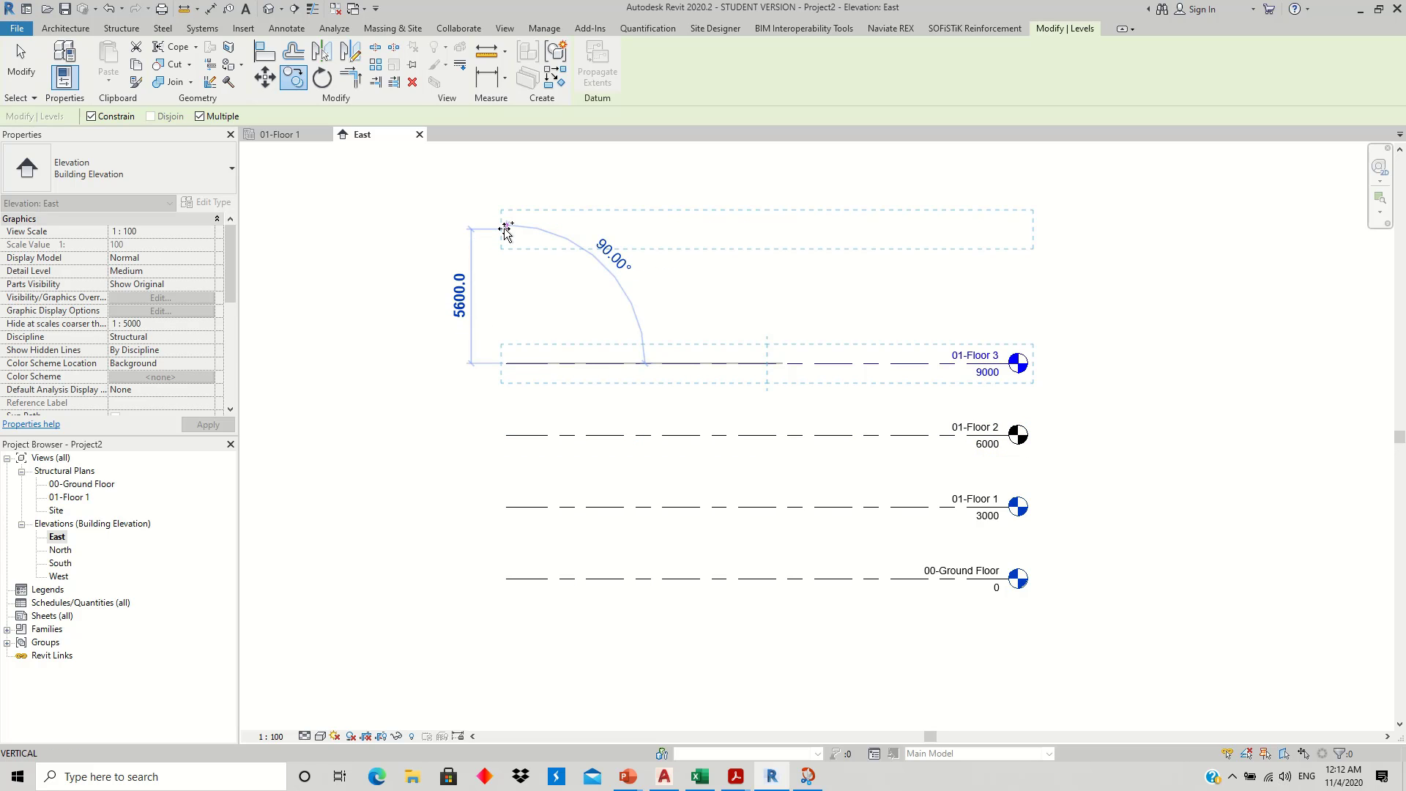
{"action": "type", "text": "3000"}
{"action": "key", "text": "Return"}
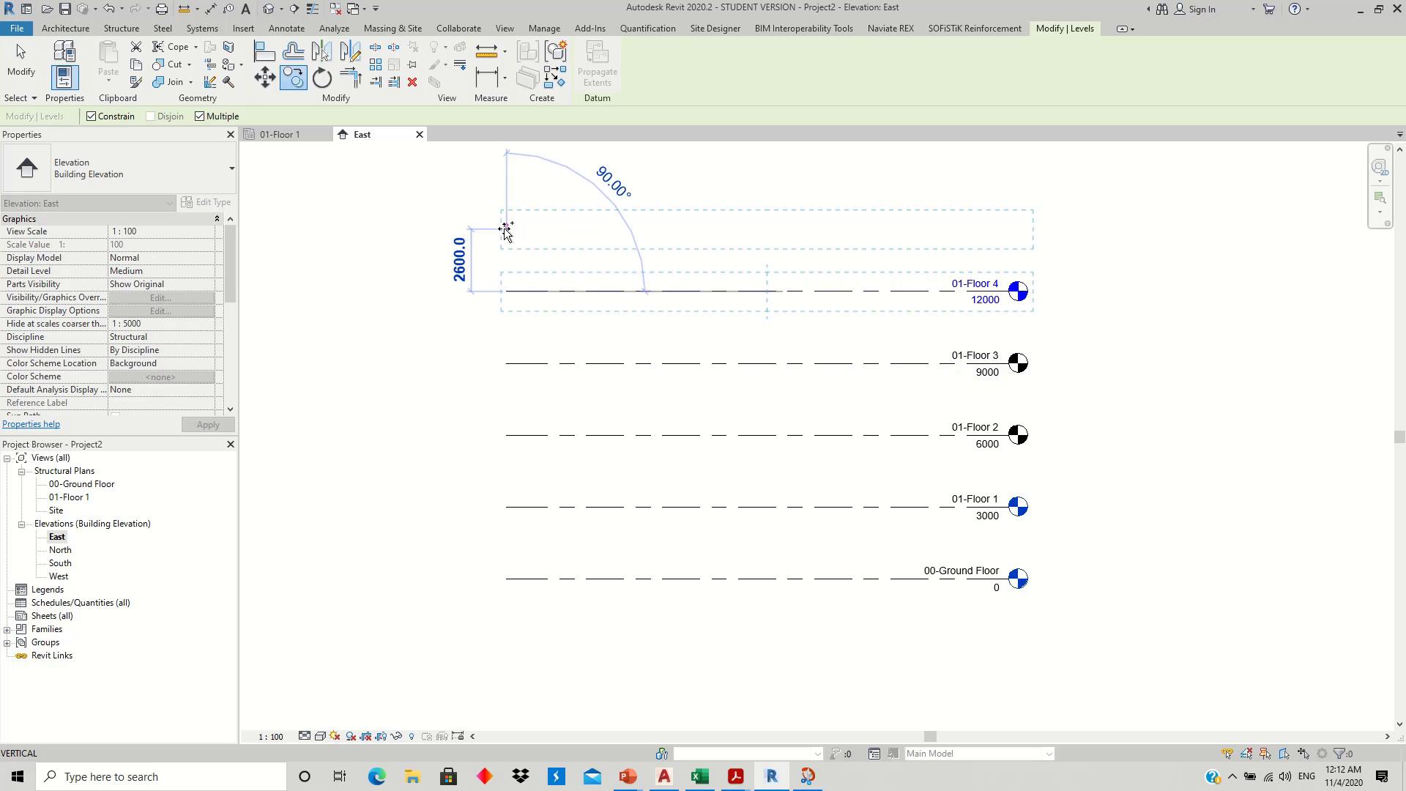
- Add two more levels at 3000 spacing, reaching 01-Floor 5 and the level at 18000
{"action": "middle_click_drag", "start_coordinate": [504, 223], "coordinate": [529, 362]}
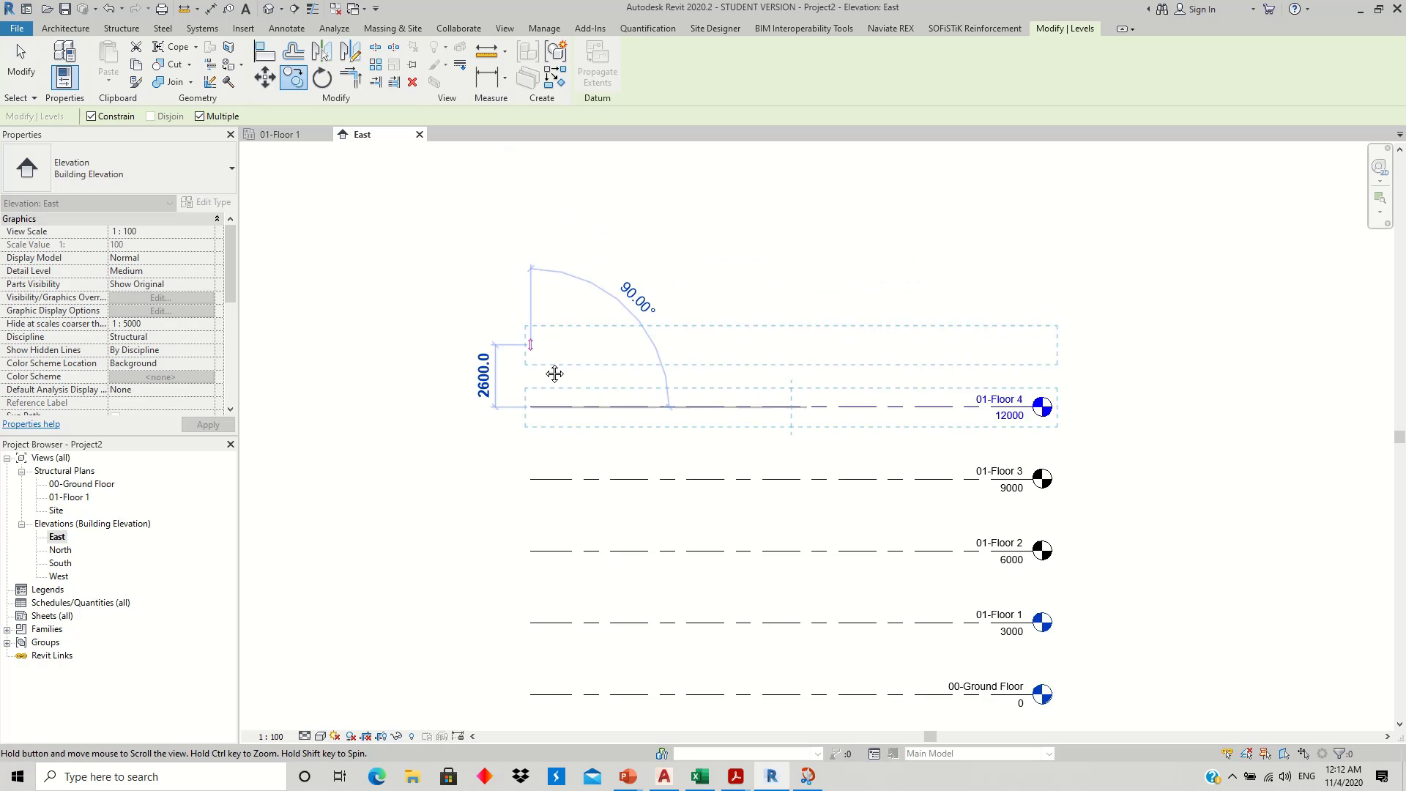
{"action": "type", "text": "3000"}
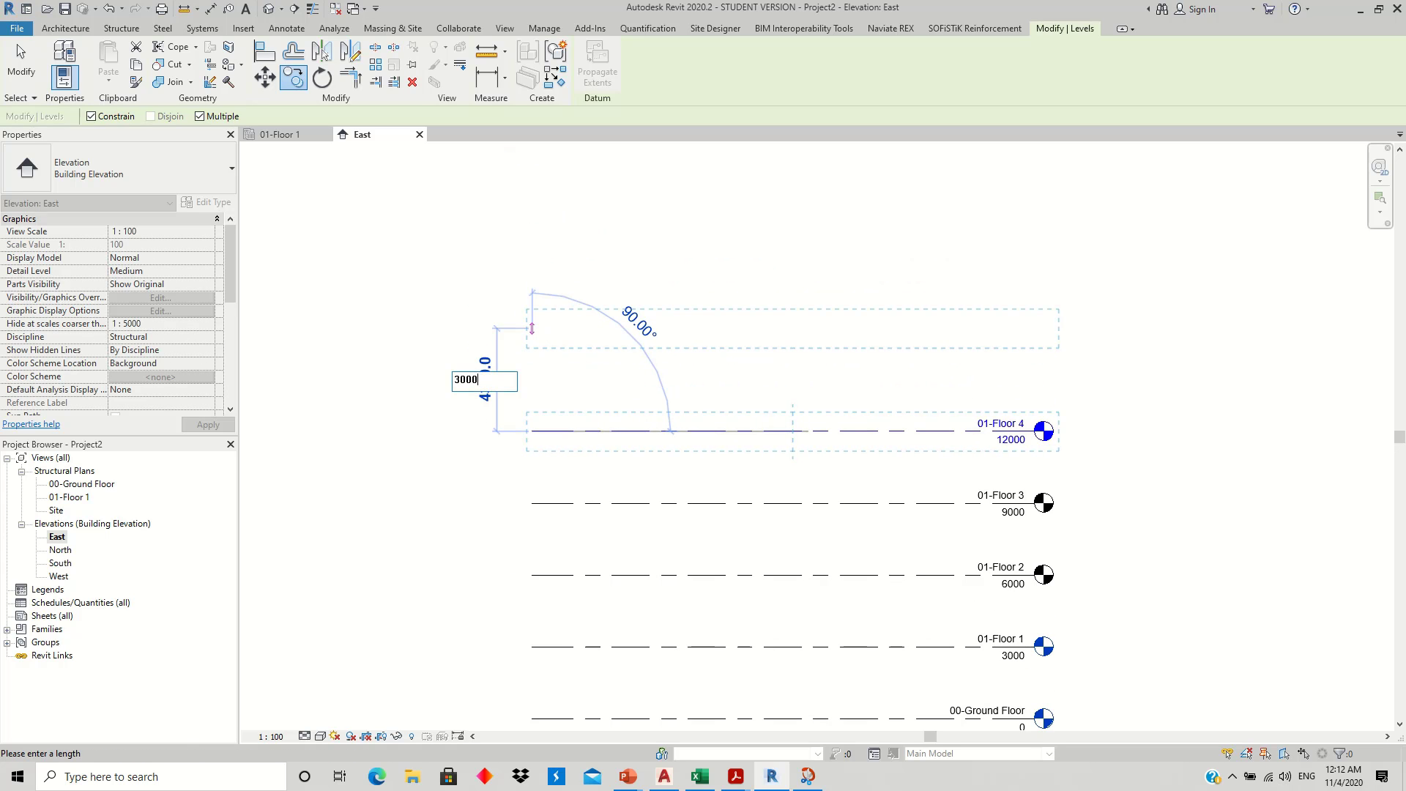
{"action": "key", "text": "Return"}
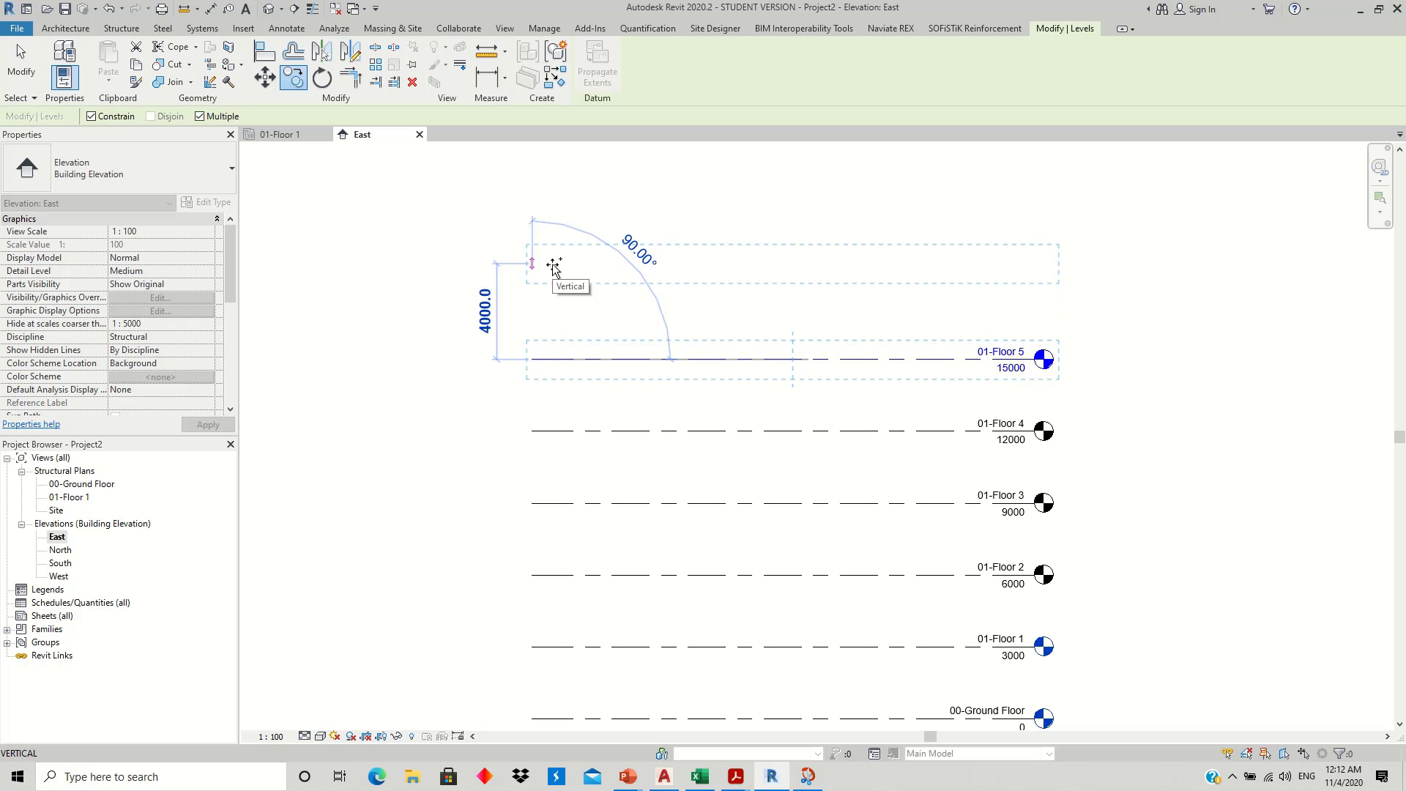
{"action": "type", "text": "3000"}
{"action": "key", "text": "Return"}
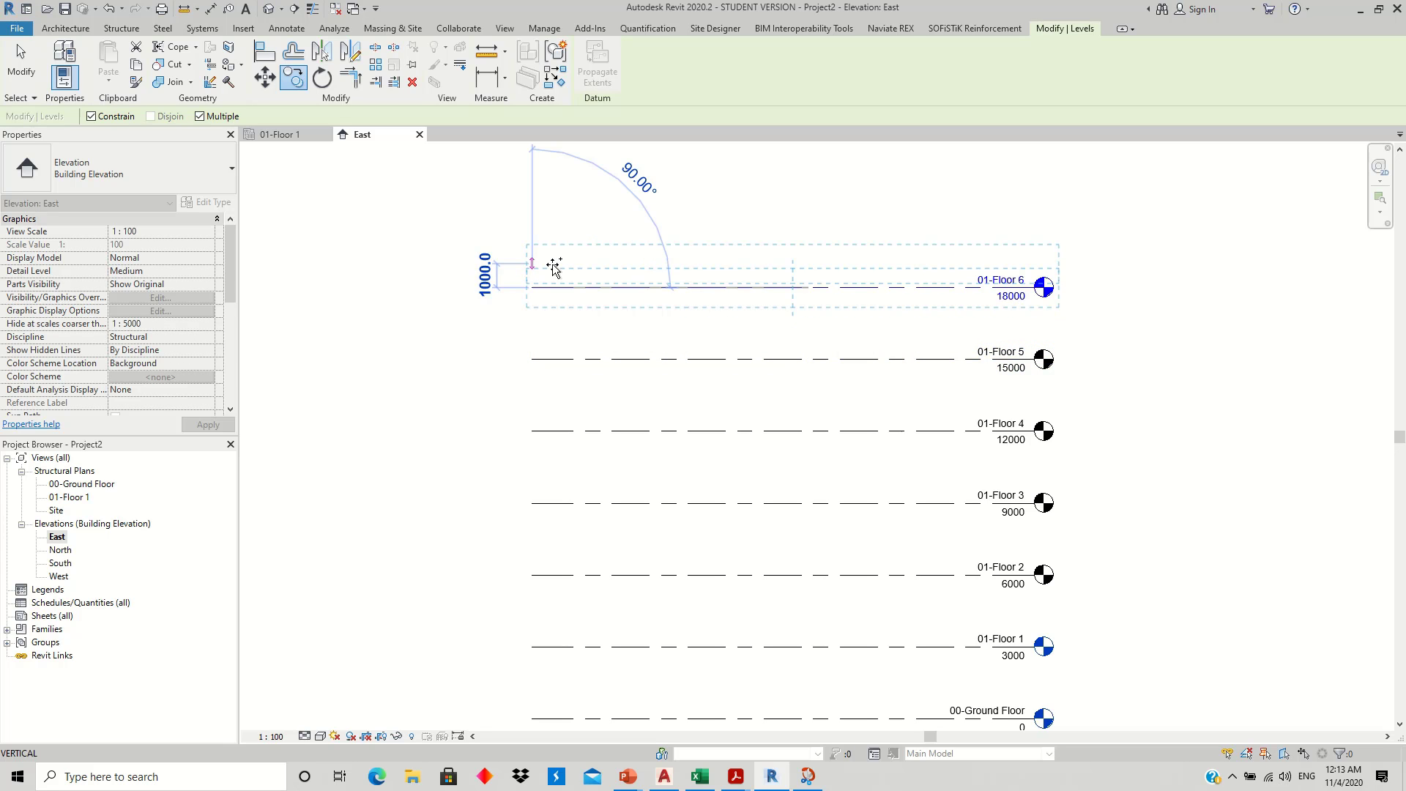
{"action": "key", "text": "Escape"}
{"action": "key", "text": "Escape"}
- Rename the top level at 18000 to 02-ROOF
{"action": "left_click", "coordinate": [996, 285]}
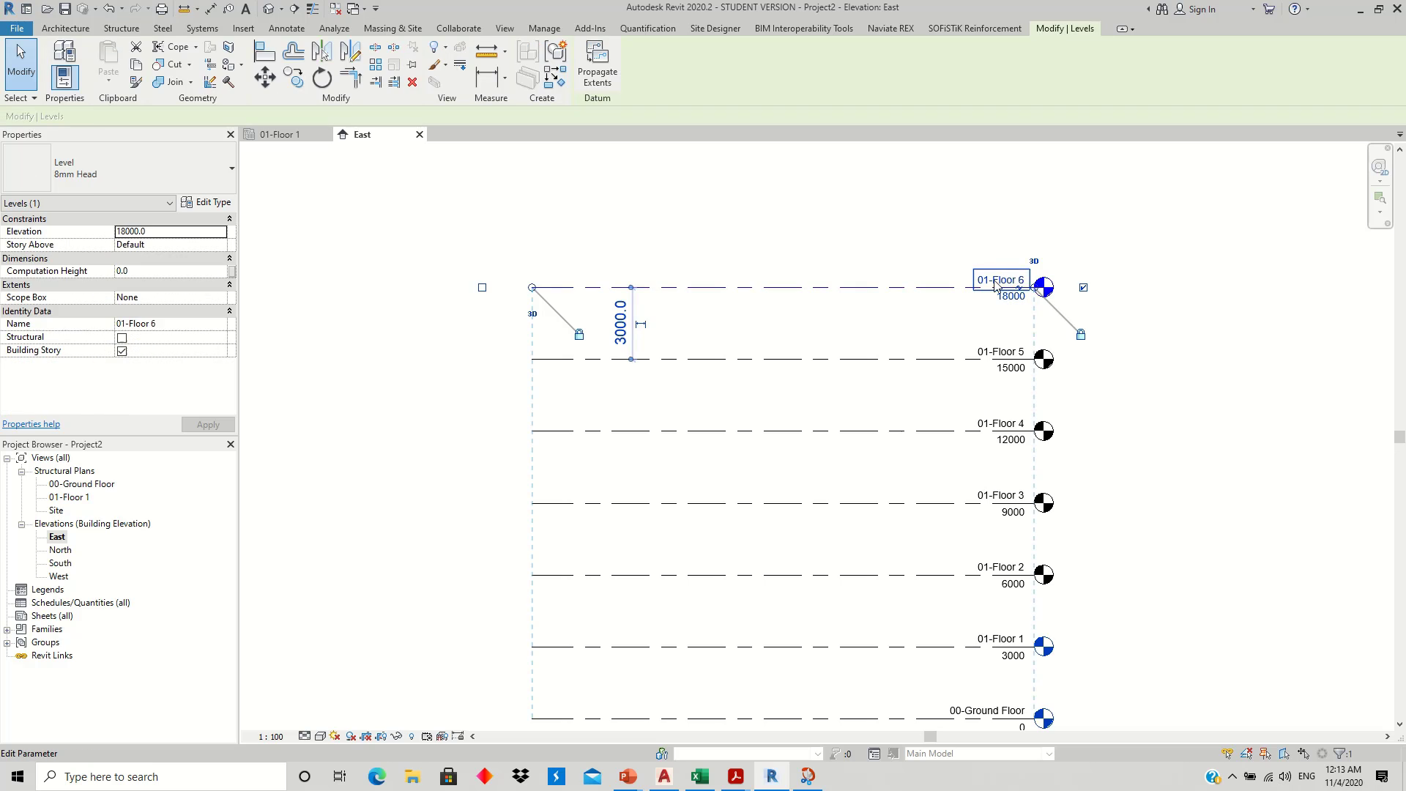
{"action": "left_click", "coordinate": [976, 277]}
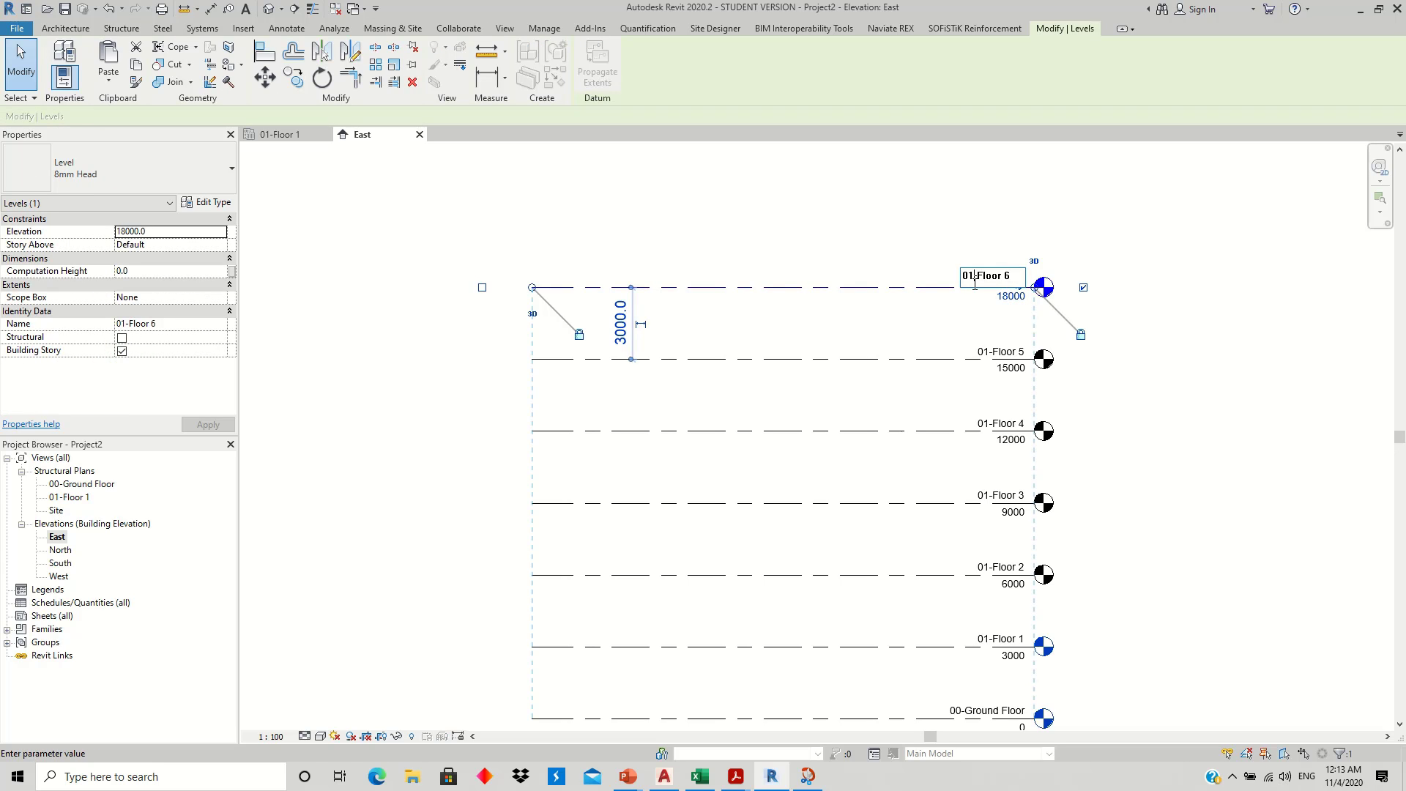
{"action": "key", "text": "BackSpace"}
{"action": "type", "text": "2"}
{"action": "left_click_drag", "start_coordinate": [1012, 277], "coordinate": [980, 276]}
{"action": "type", "text": "ROOF"}
{"action": "key", "text": "Return"}
{"action": "middle_click_drag", "start_coordinate": [1090, 458], "coordinate": [1030, 410]}
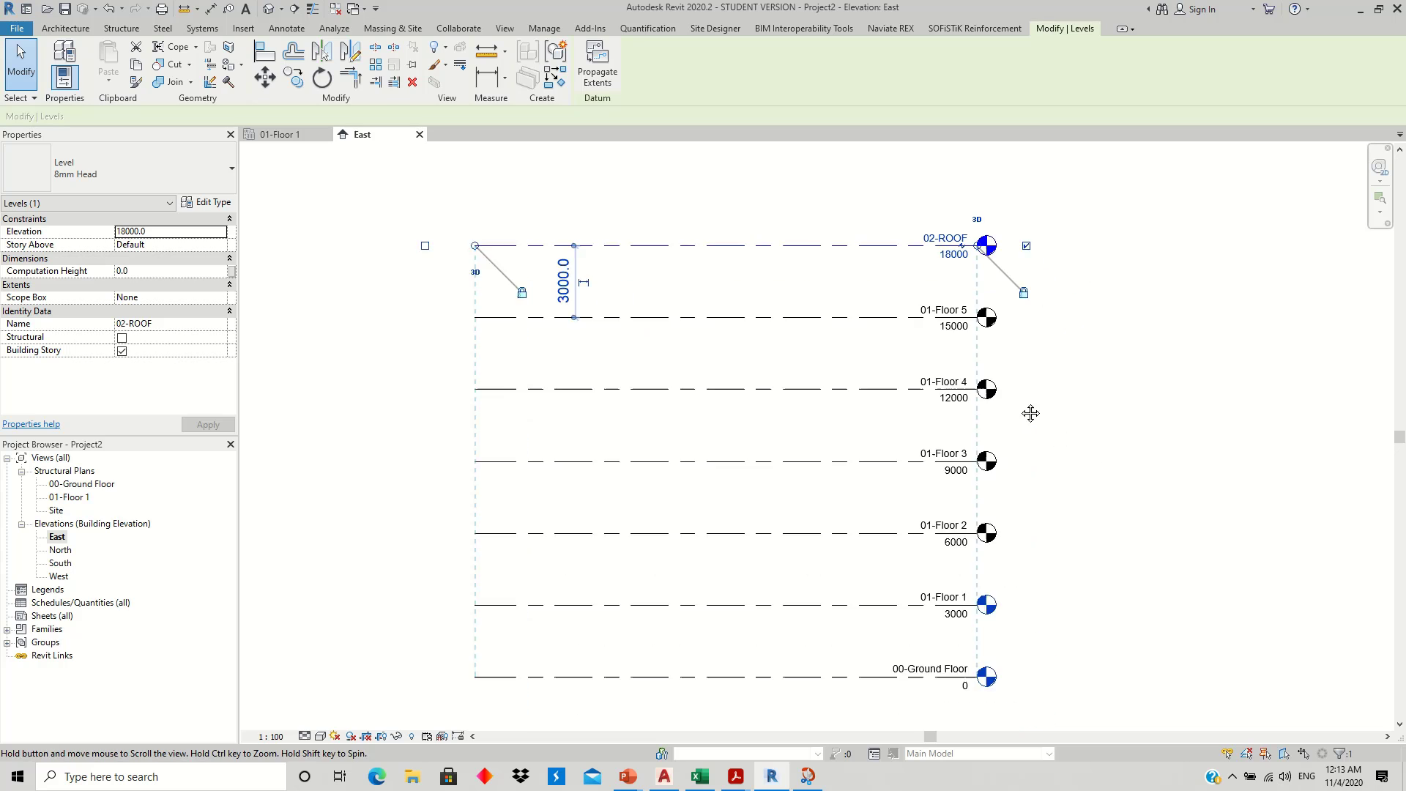
{"action": "left_click", "coordinate": [1043, 412]}
- Create structural plan views for 01-Floor 2 through 5 and 02-ROOF
{"action": "scroll", "coordinate": [1032, 446], "scroll_direction": "down", "scroll_amount": 1}
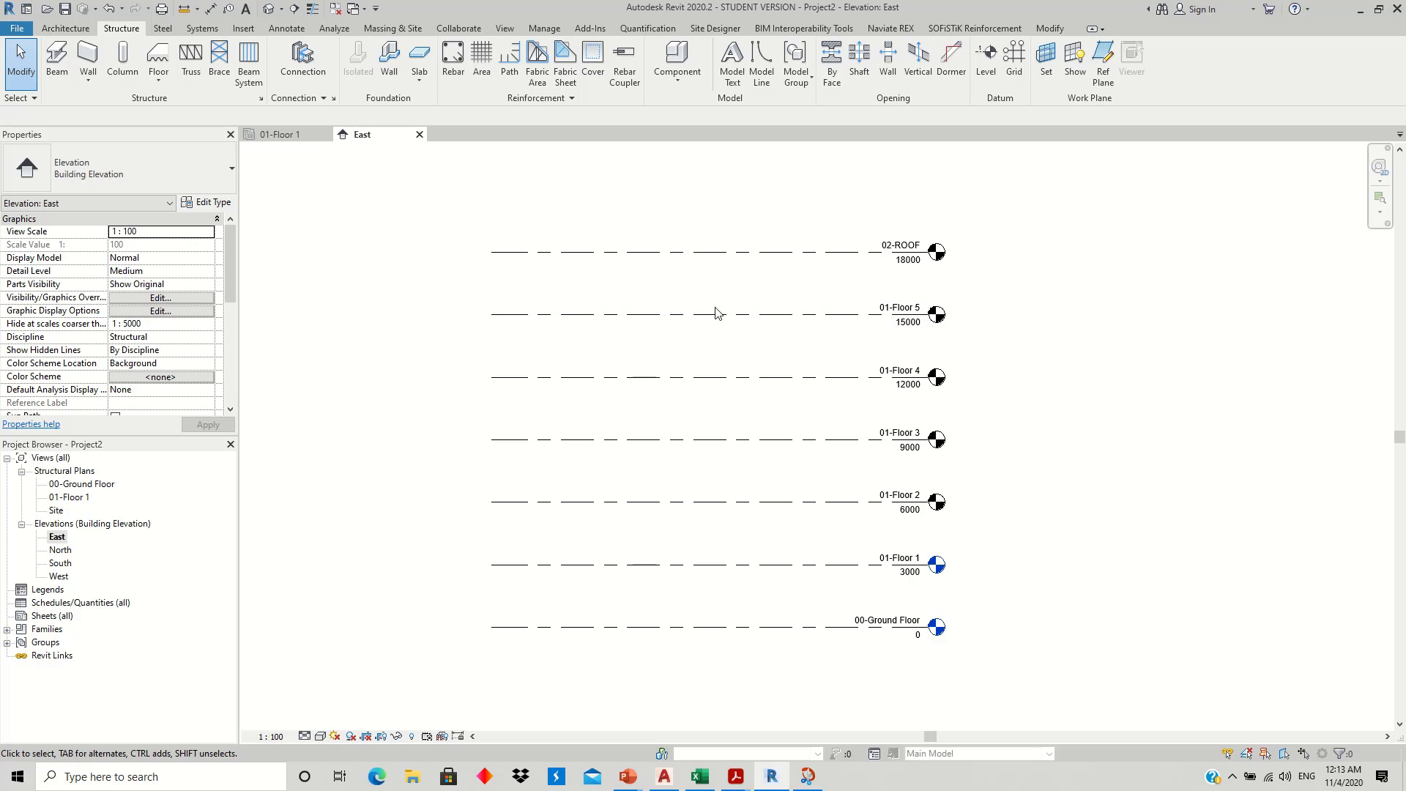
{"action": "middle_click_drag", "start_coordinate": [772, 332], "coordinate": [755, 329]}
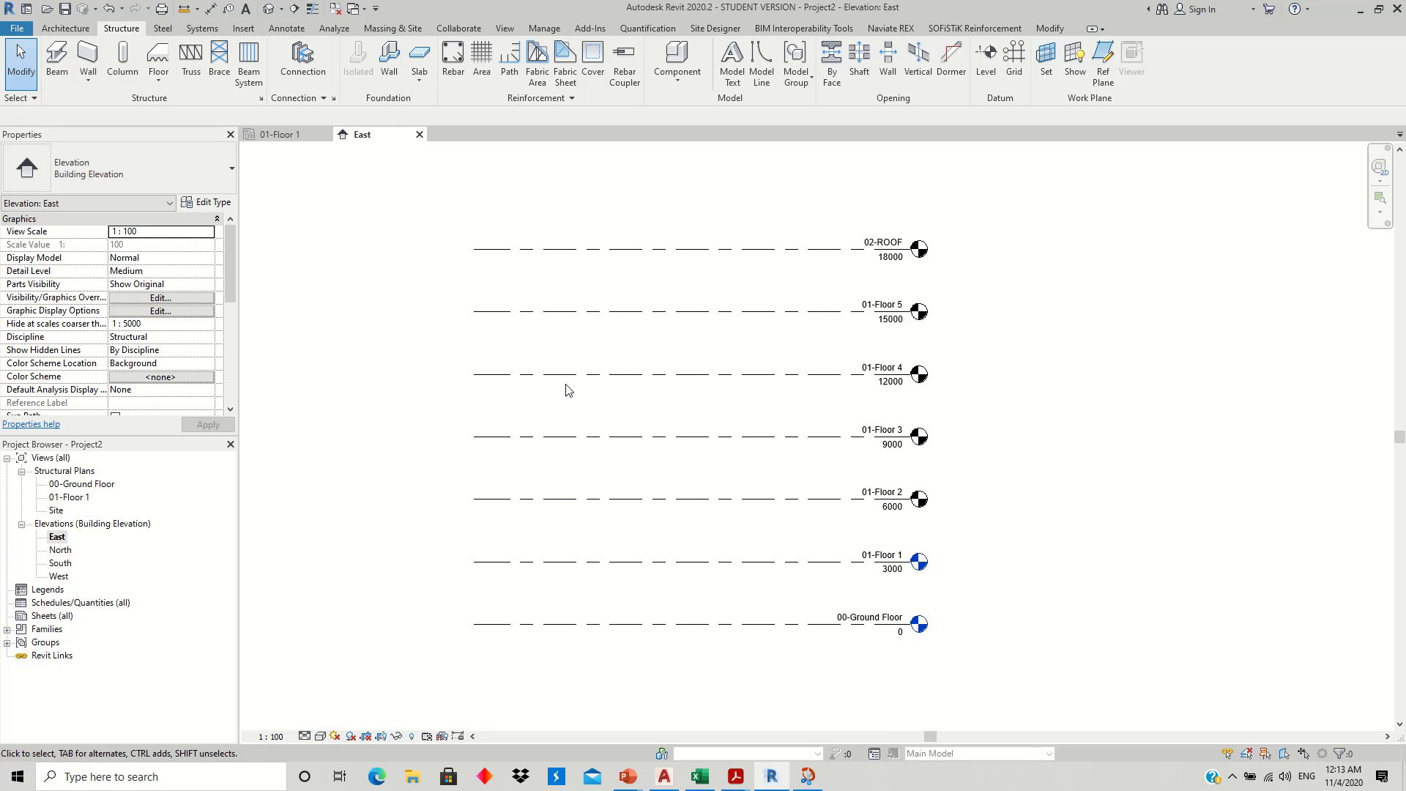
{"action": "left_click", "coordinate": [506, 30]}
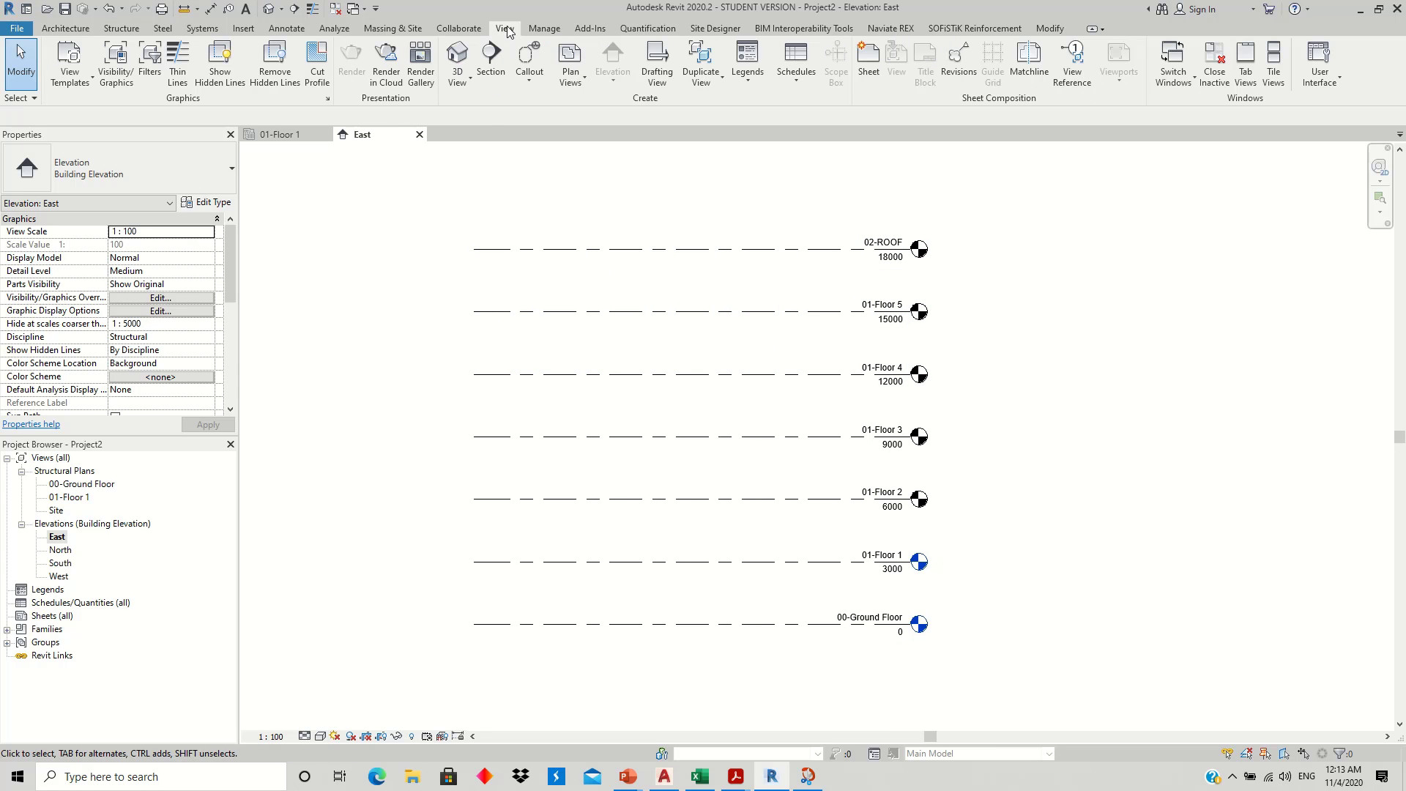
{"action": "left_click", "coordinate": [569, 79]}
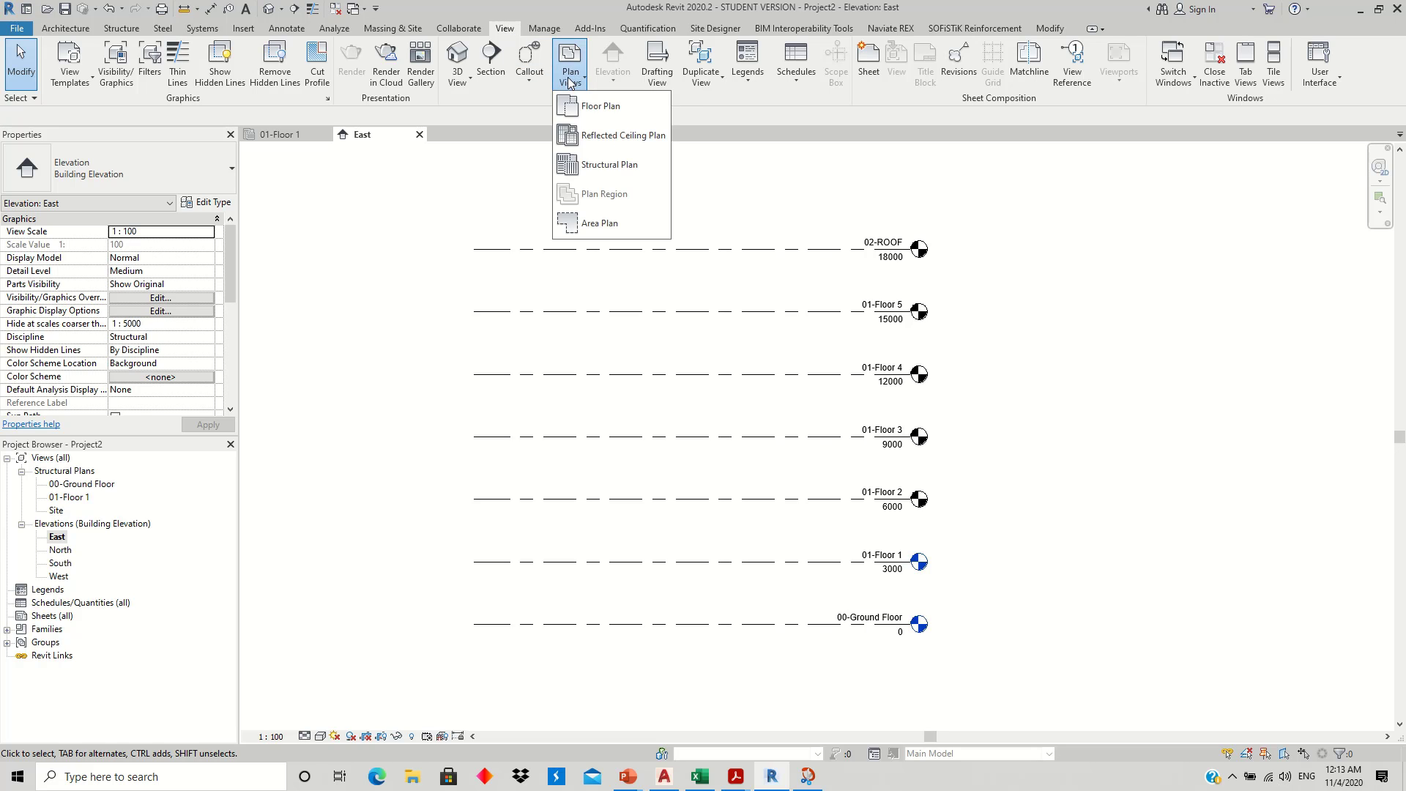
{"action": "left_click", "coordinate": [599, 168]}
{"action": "left_click", "coordinate": [635, 364], "text": "shift"}
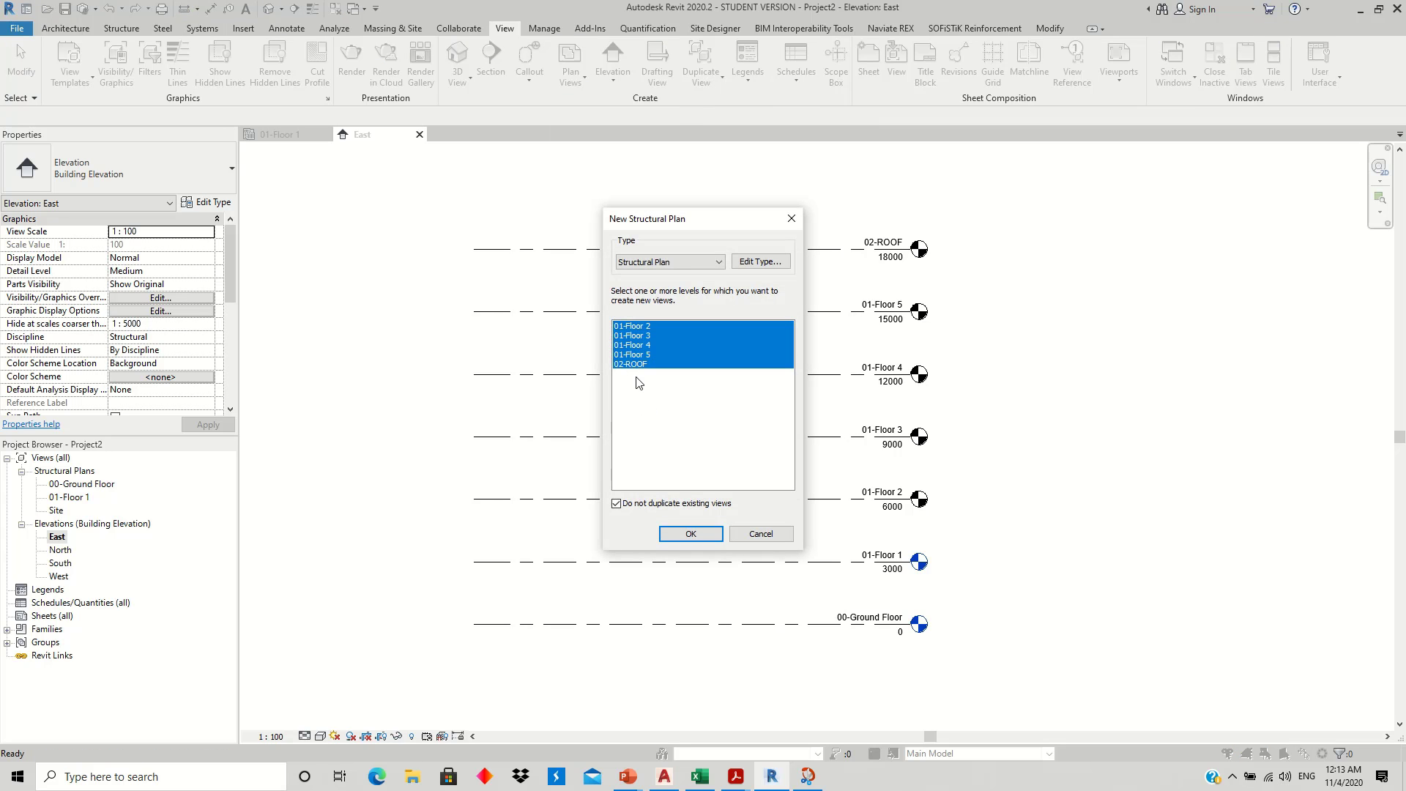
{"action": "left_click", "coordinate": [690, 533]}
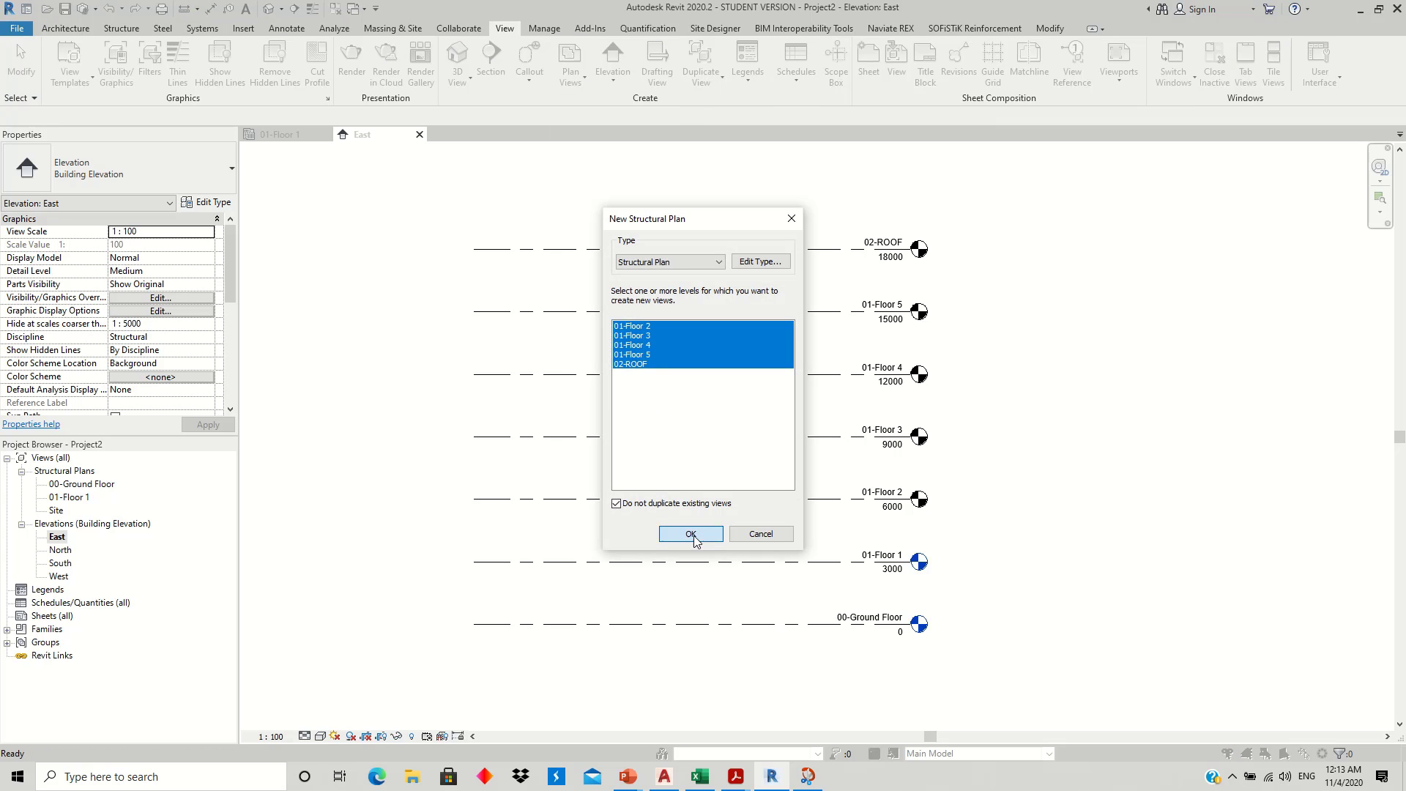
{"action": "left_click", "coordinate": [89, 488]}
{"action": "left_click", "coordinate": [80, 511]}
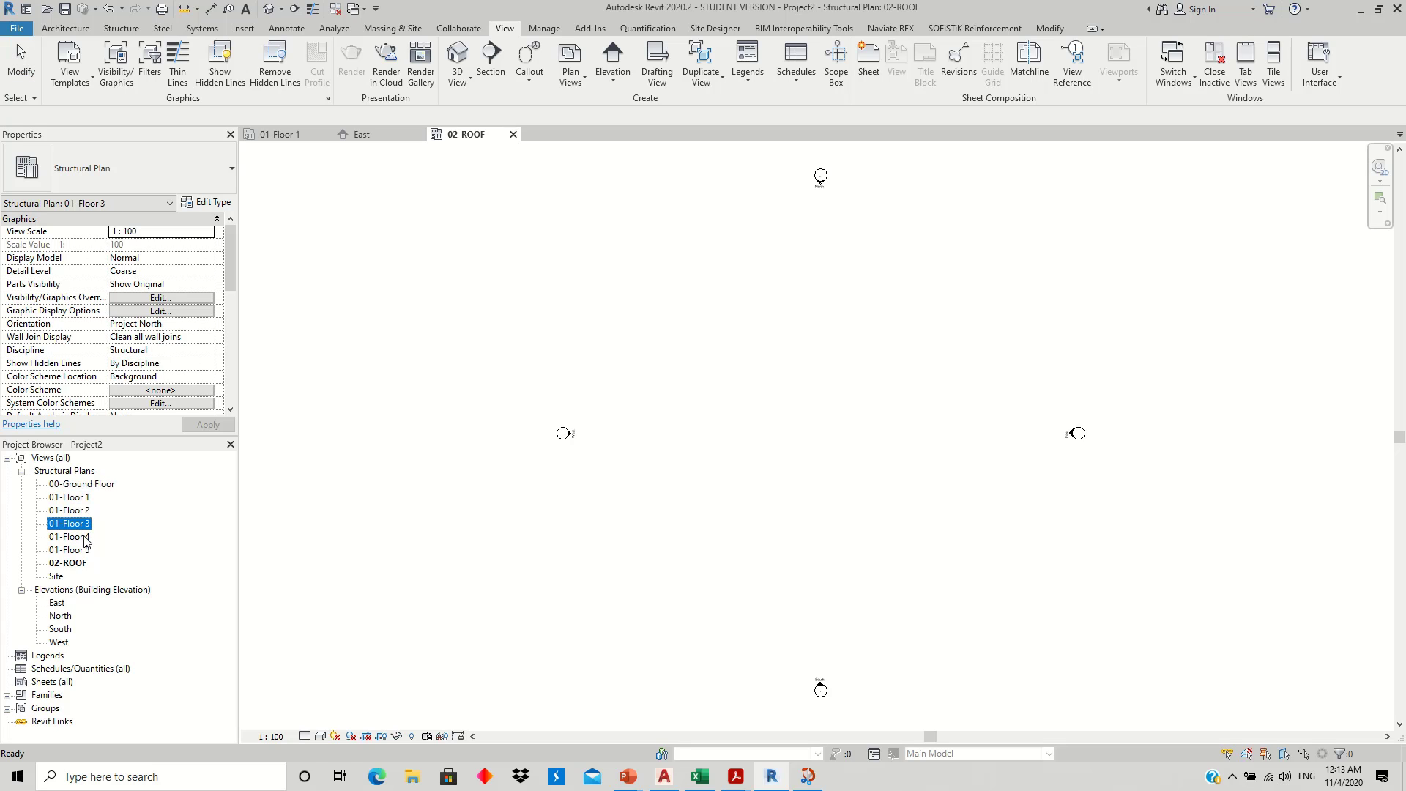
- Check the new plans in the Project Browser and select the 02-ROOF structural plan
{"action": "left_click", "coordinate": [85, 537]}
{"action": "left_click", "coordinate": [86, 550]}
{"action": "left_click", "coordinate": [81, 562]}
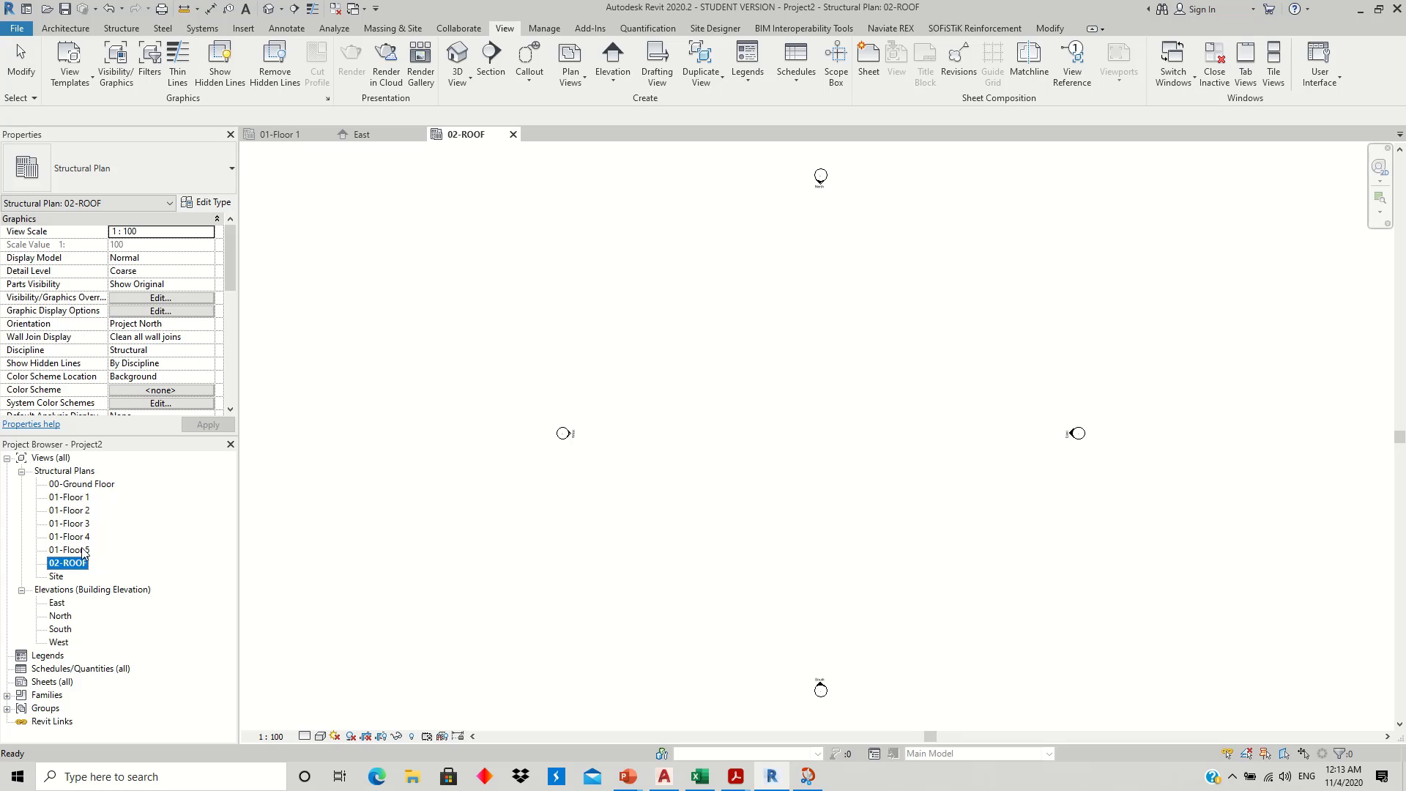
{"action": "mouse_move", "coordinate": [735, 776]}
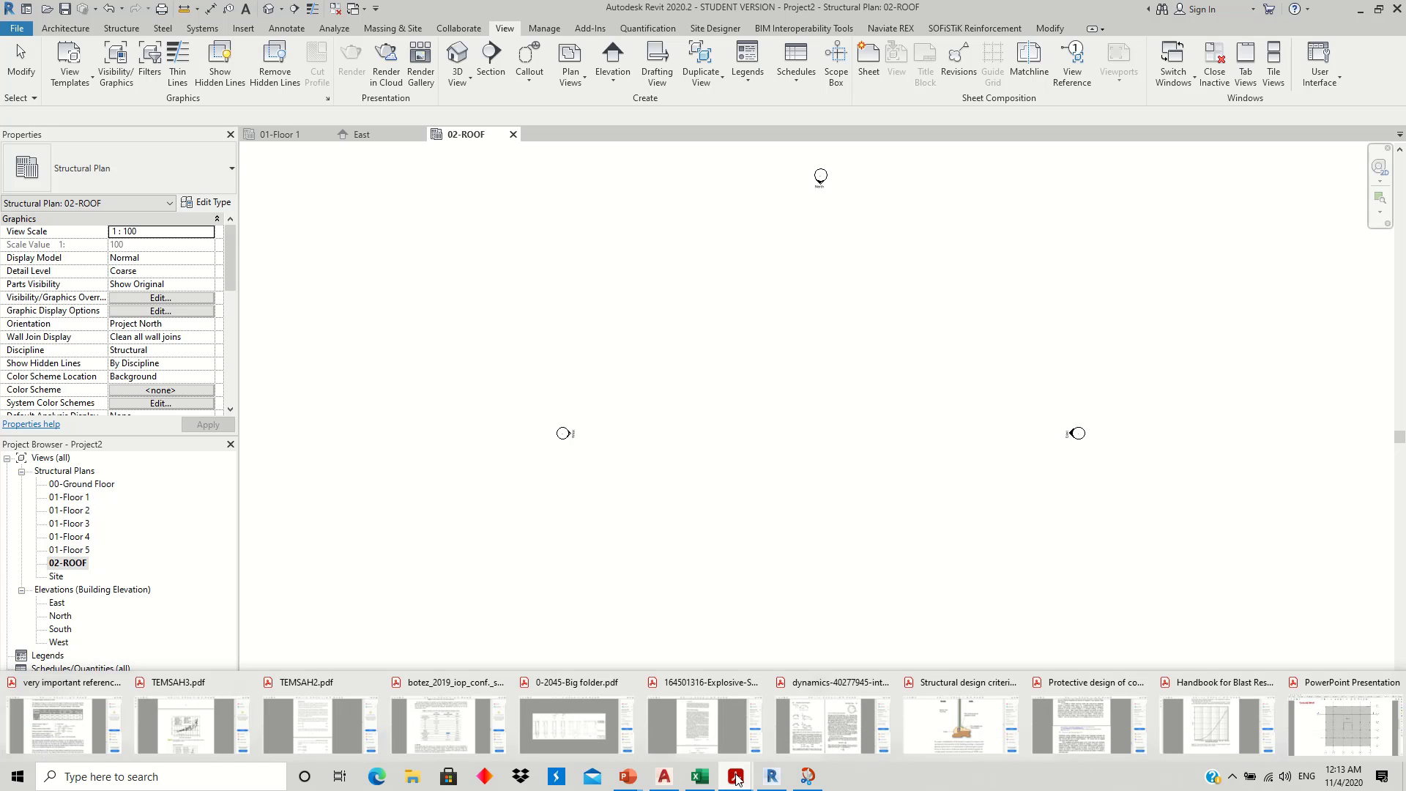
- Review the East, Ground level and Typical Floor reference pages, then return to Revit
{"action": "left_click", "coordinate": [1348, 713]}
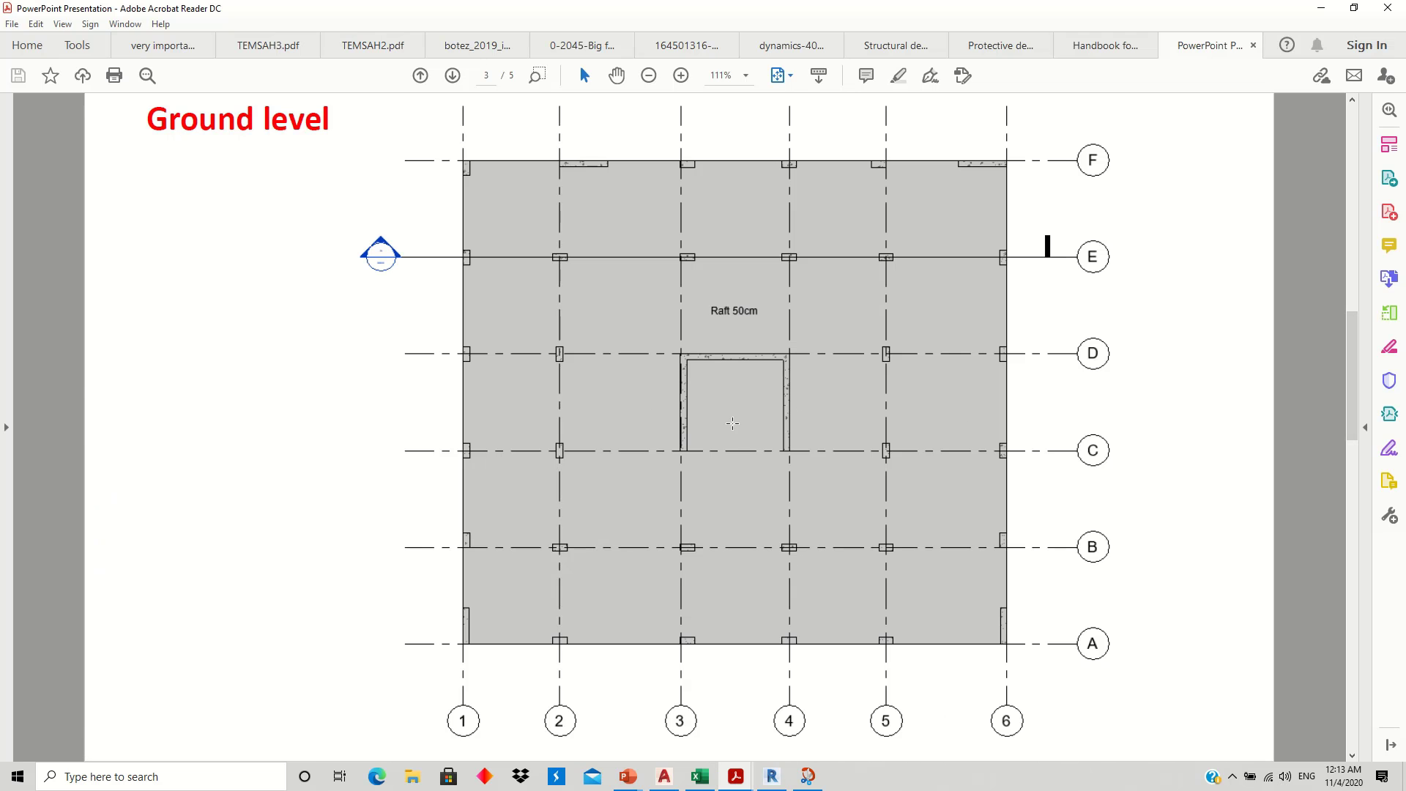
{"action": "scroll", "coordinate": [873, 665], "scroll_direction": "up", "scroll_amount": 2}
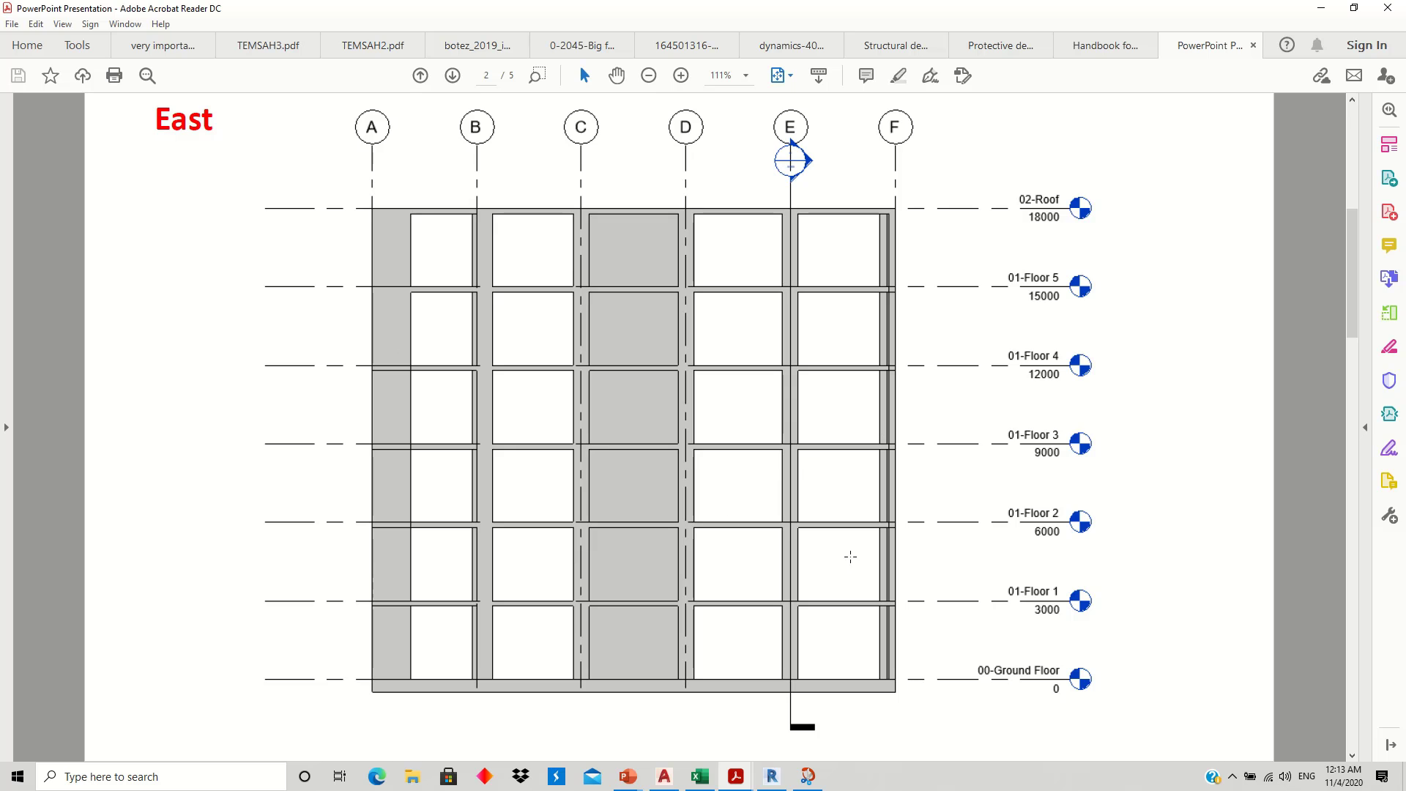
{"action": "scroll", "coordinate": [725, 236], "scroll_direction": "down", "scroll_amount": 2}
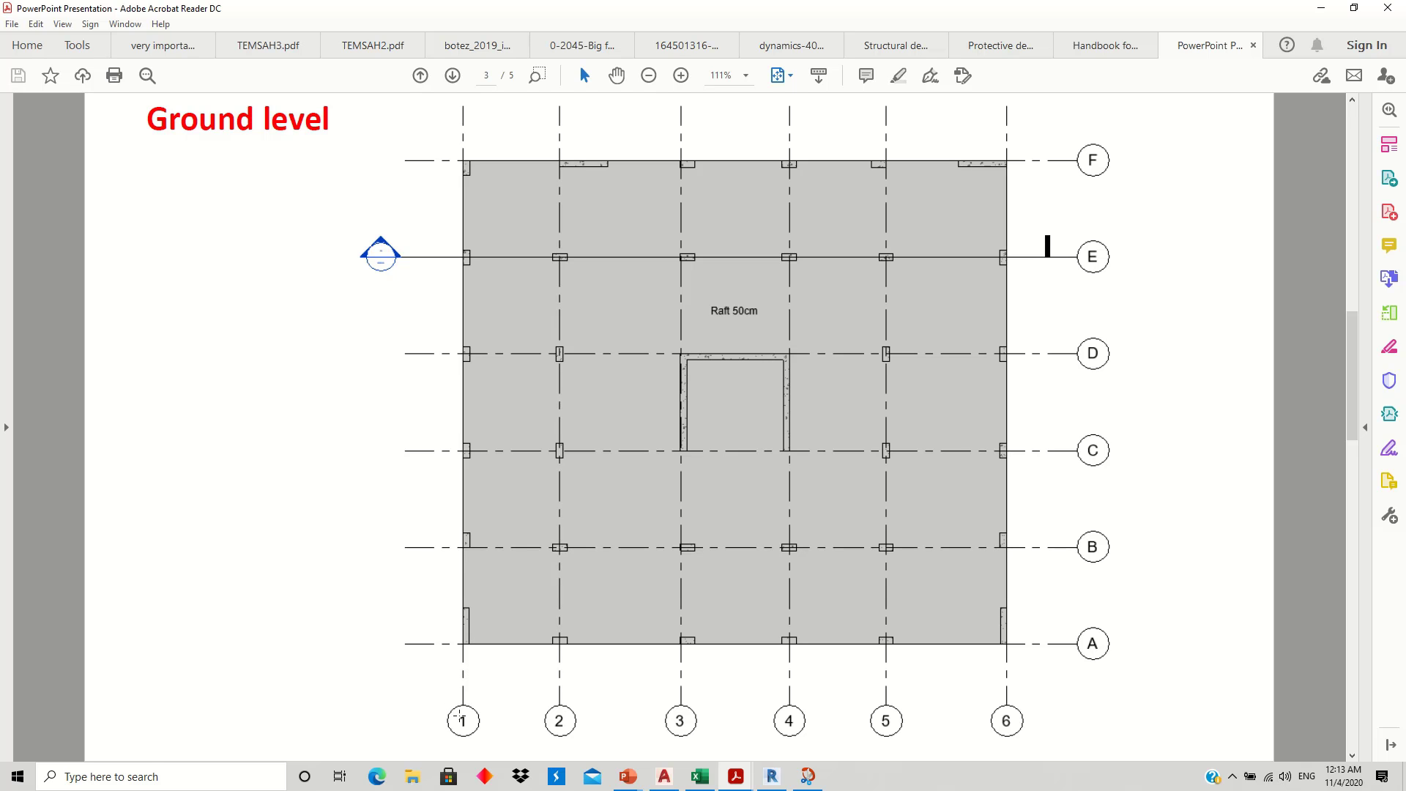
{"action": "scroll", "coordinate": [843, 609], "scroll_direction": "down", "scroll_amount": 2}
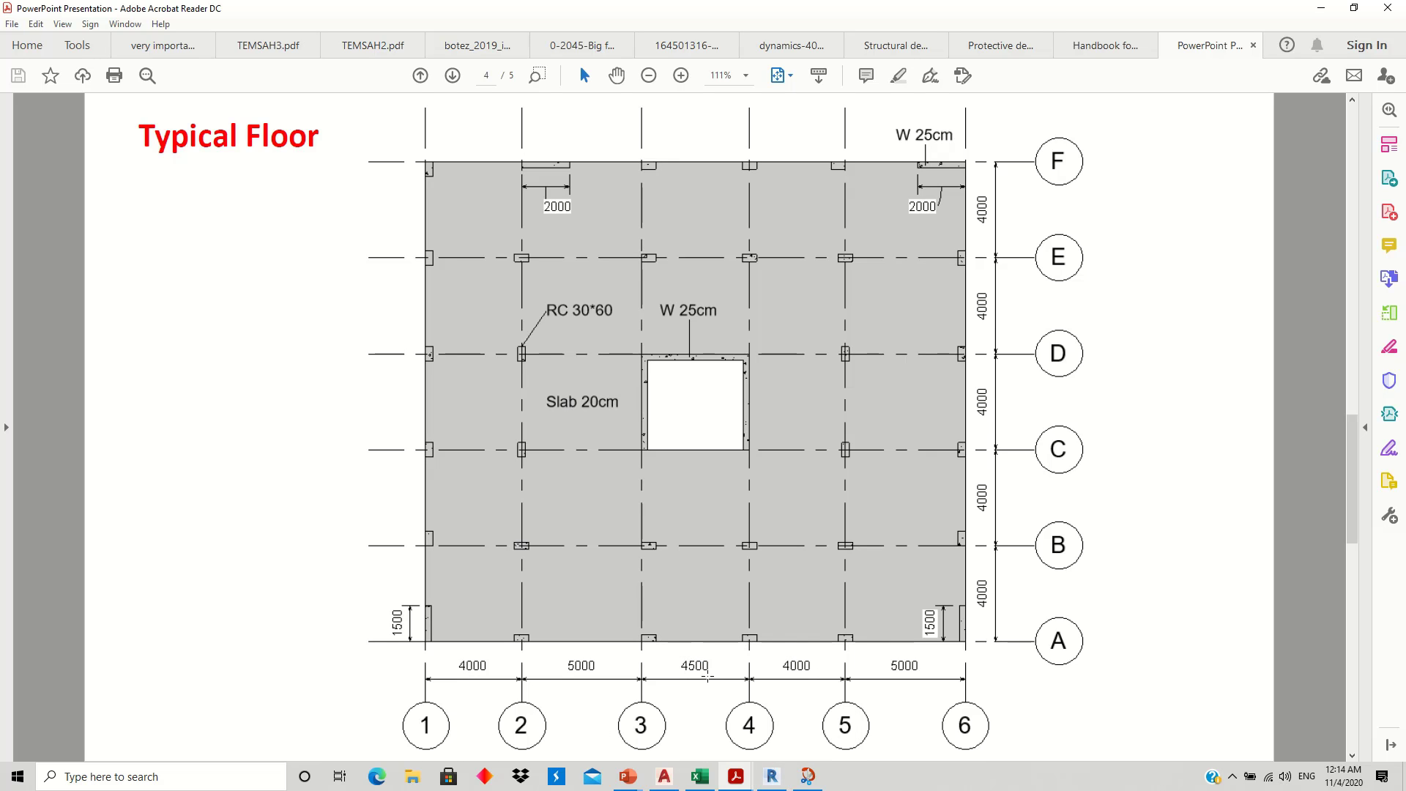
{"action": "left_click", "coordinate": [772, 776]}
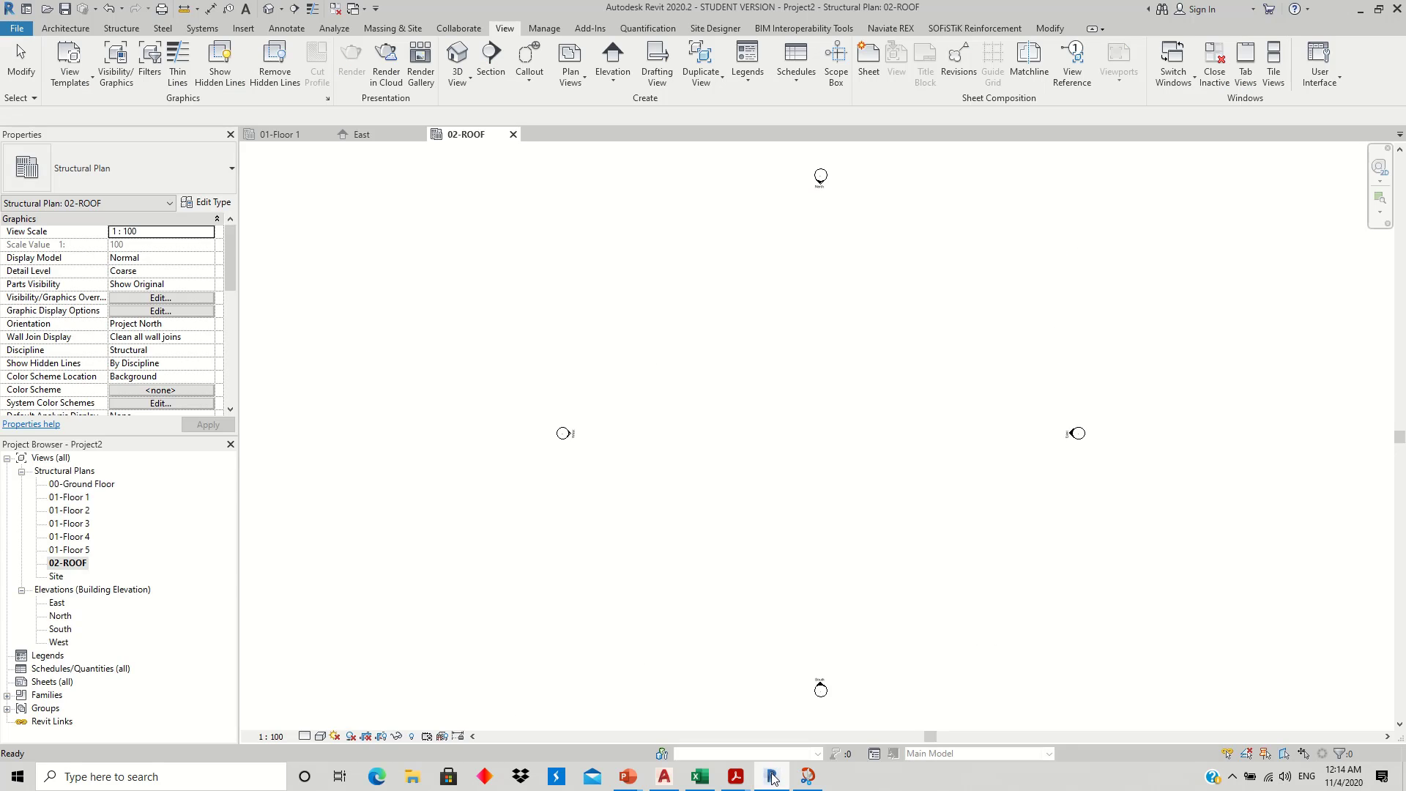
- On the 01-Floor 1 structural plan, draw vertical grid line 1
{"action": "double_click", "coordinate": [72, 497]}
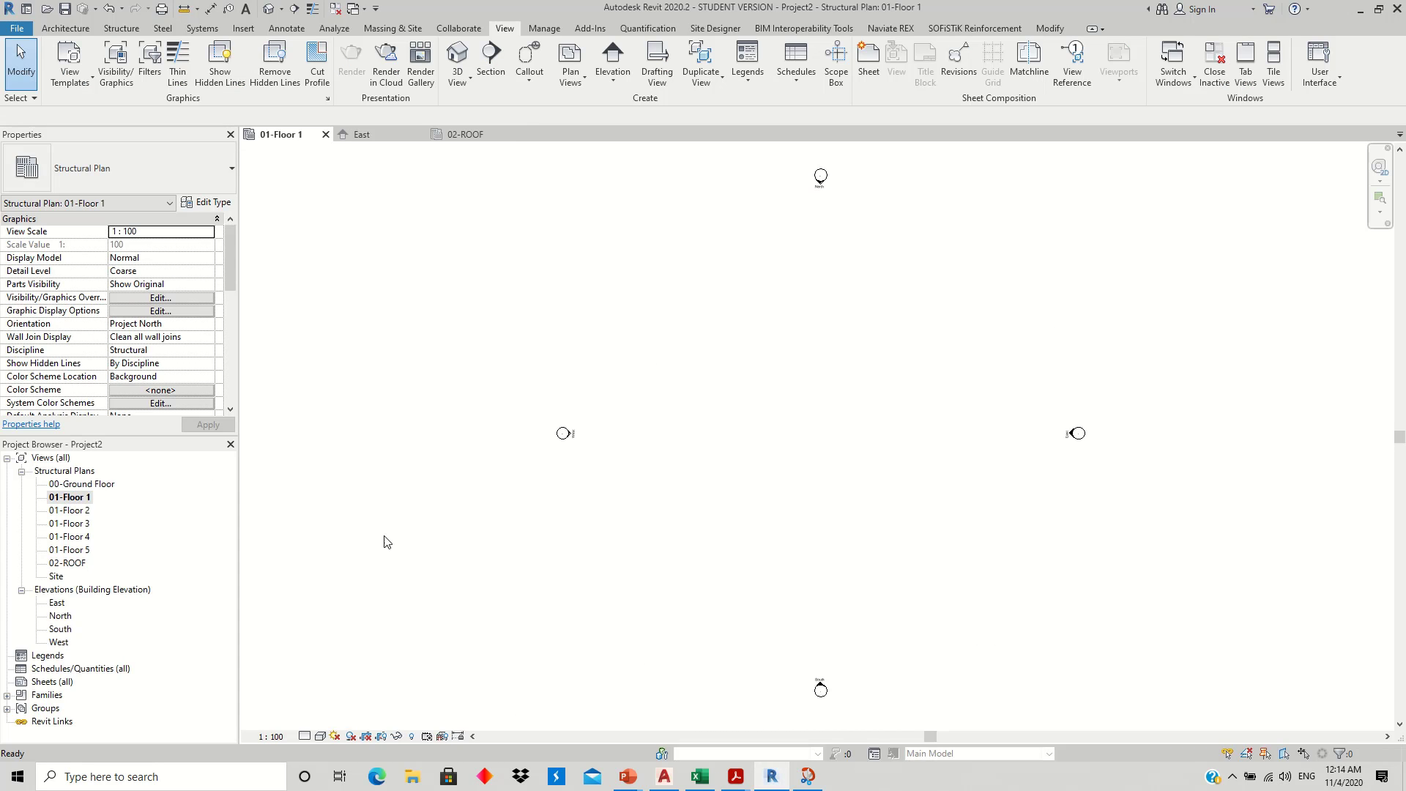
{"action": "left_click", "coordinate": [122, 29]}
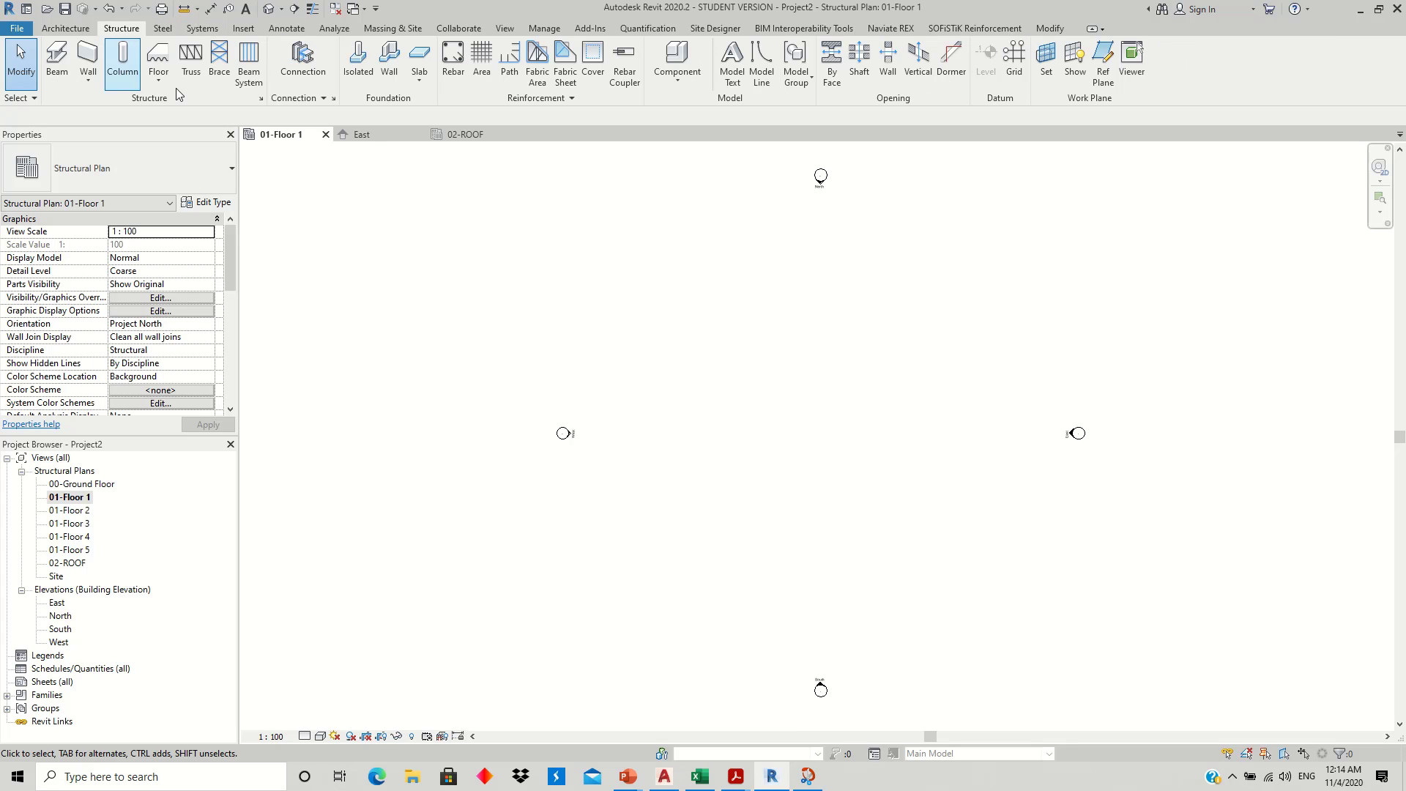
{"action": "left_click", "coordinate": [1010, 61]}
{"action": "left_click", "coordinate": [663, 284]}
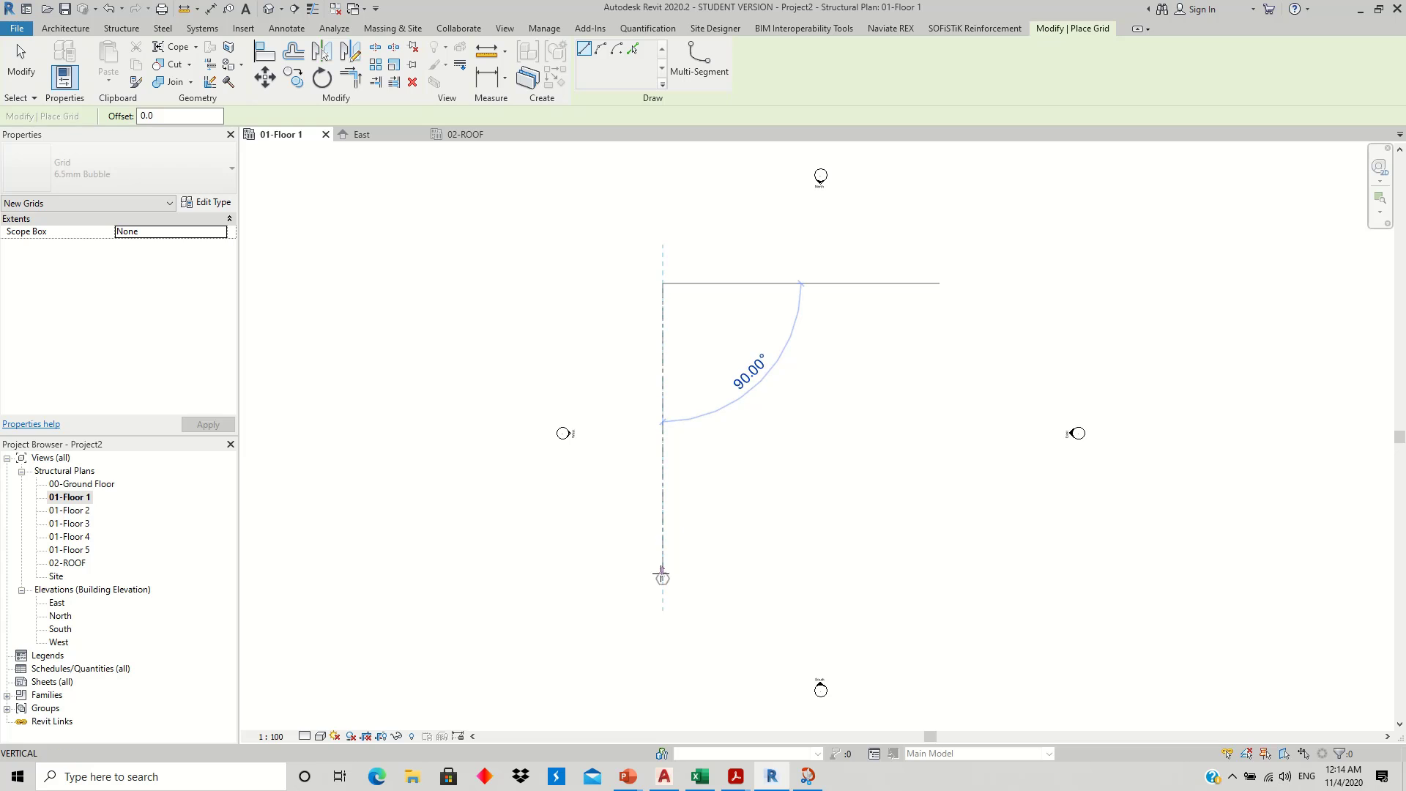
{"action": "left_click", "coordinate": [663, 601]}
{"action": "key", "text": "Escape"}
{"action": "key", "text": "Escape"}
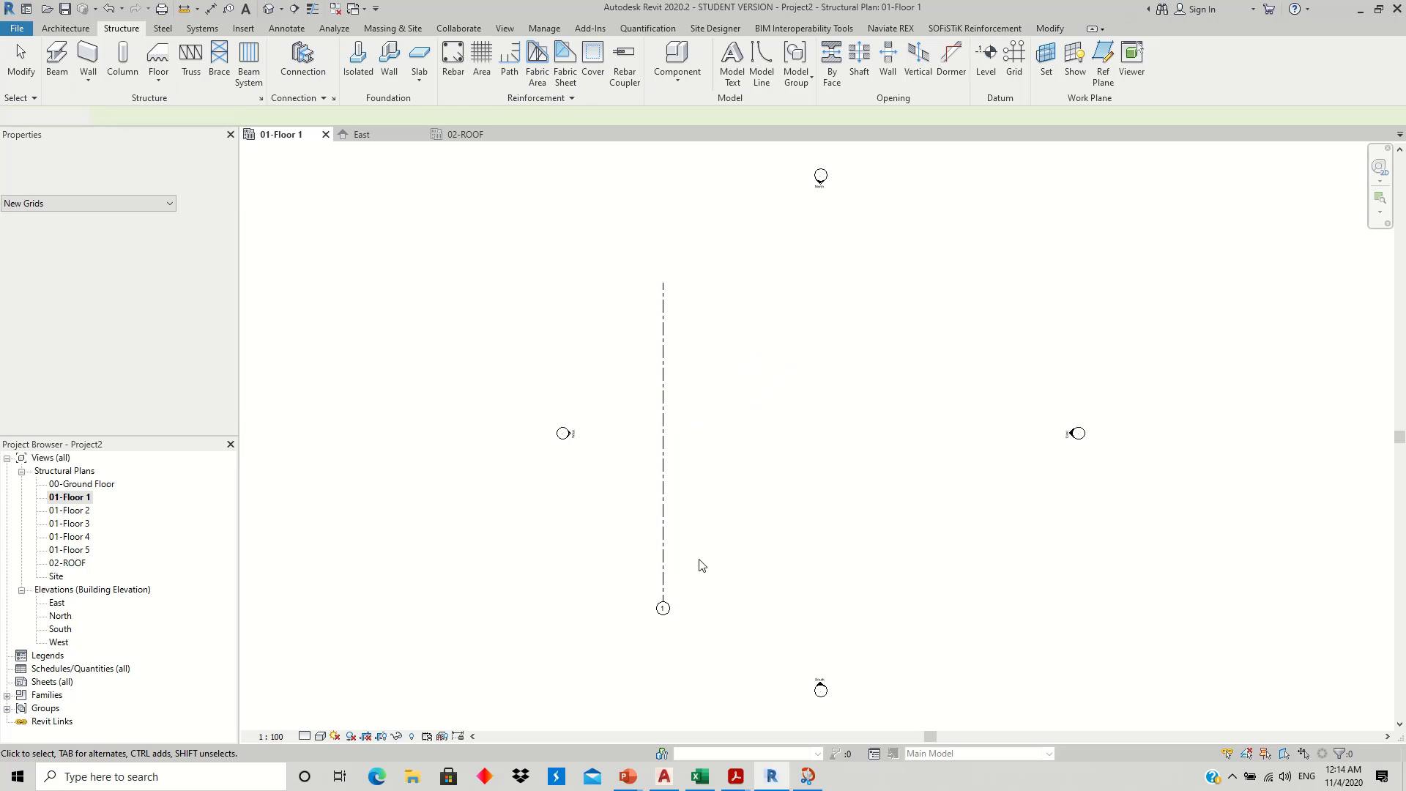
- Copy grid 1 rightward at 4000, 5000, 4500, 4000 and 5000 to create grids 2–6
{"action": "left_click", "coordinate": [663, 512]}
{"action": "left_click", "coordinate": [293, 77]}
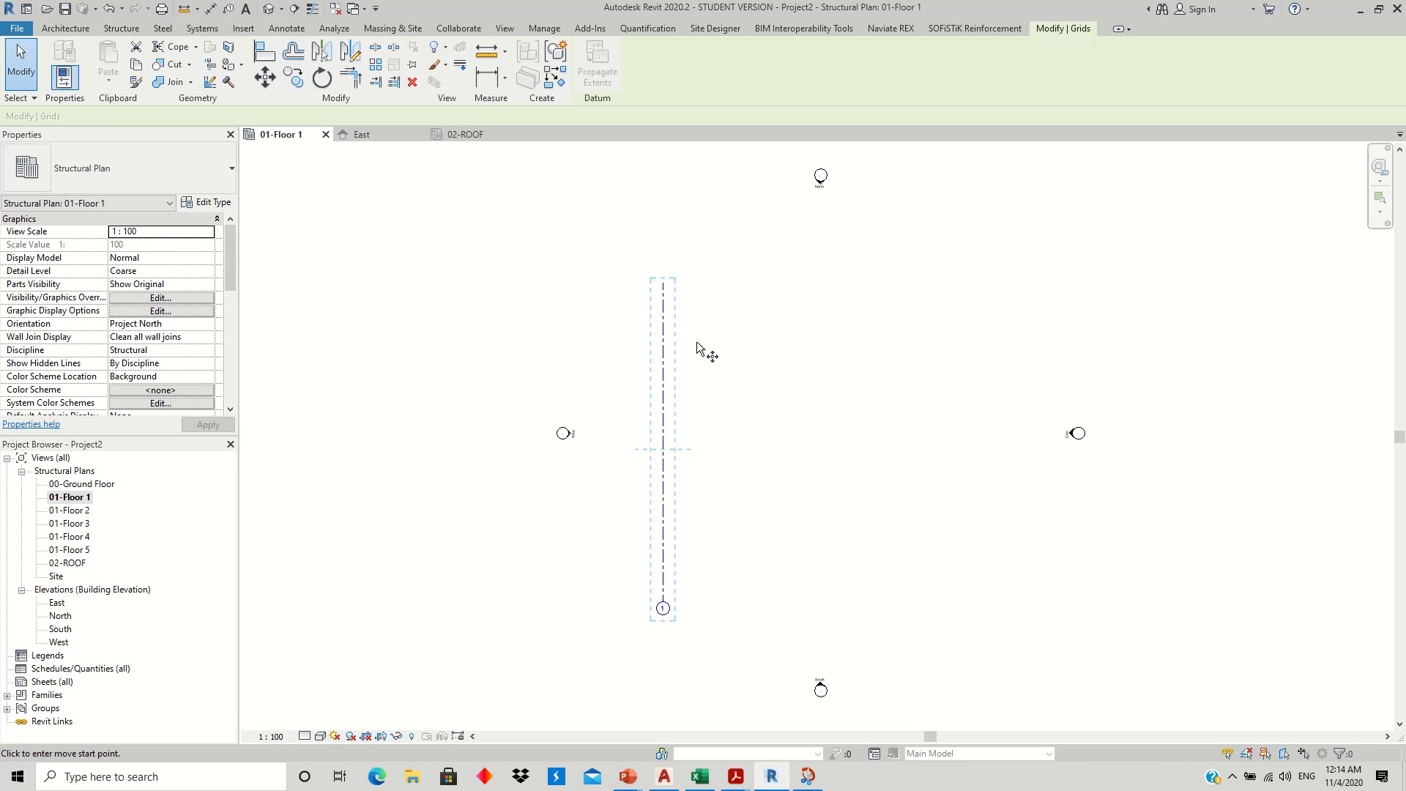
{"action": "left_click", "coordinate": [664, 295]}
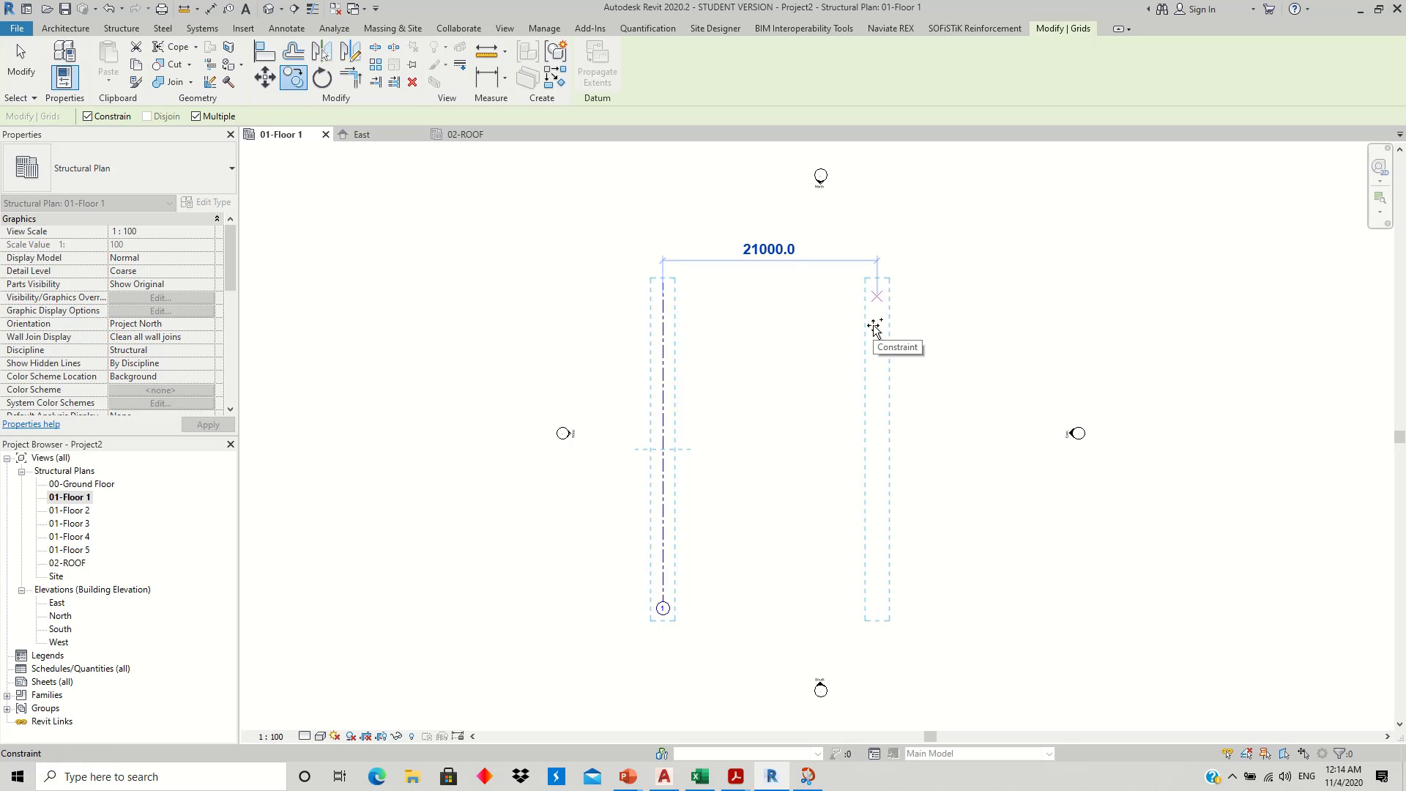
{"action": "type", "text": "4000"}
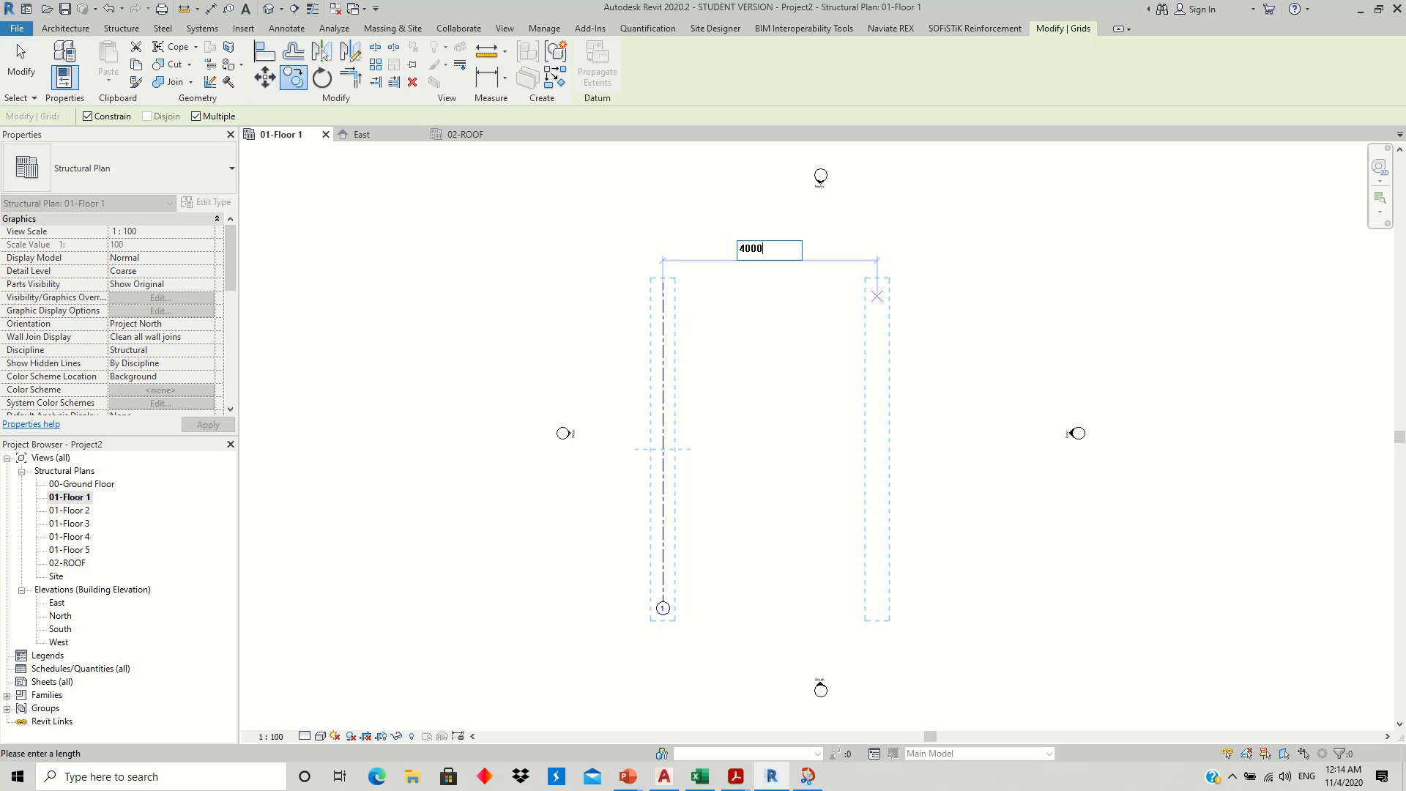
{"action": "key", "text": "Return"}
{"action": "type", "text": "5"}
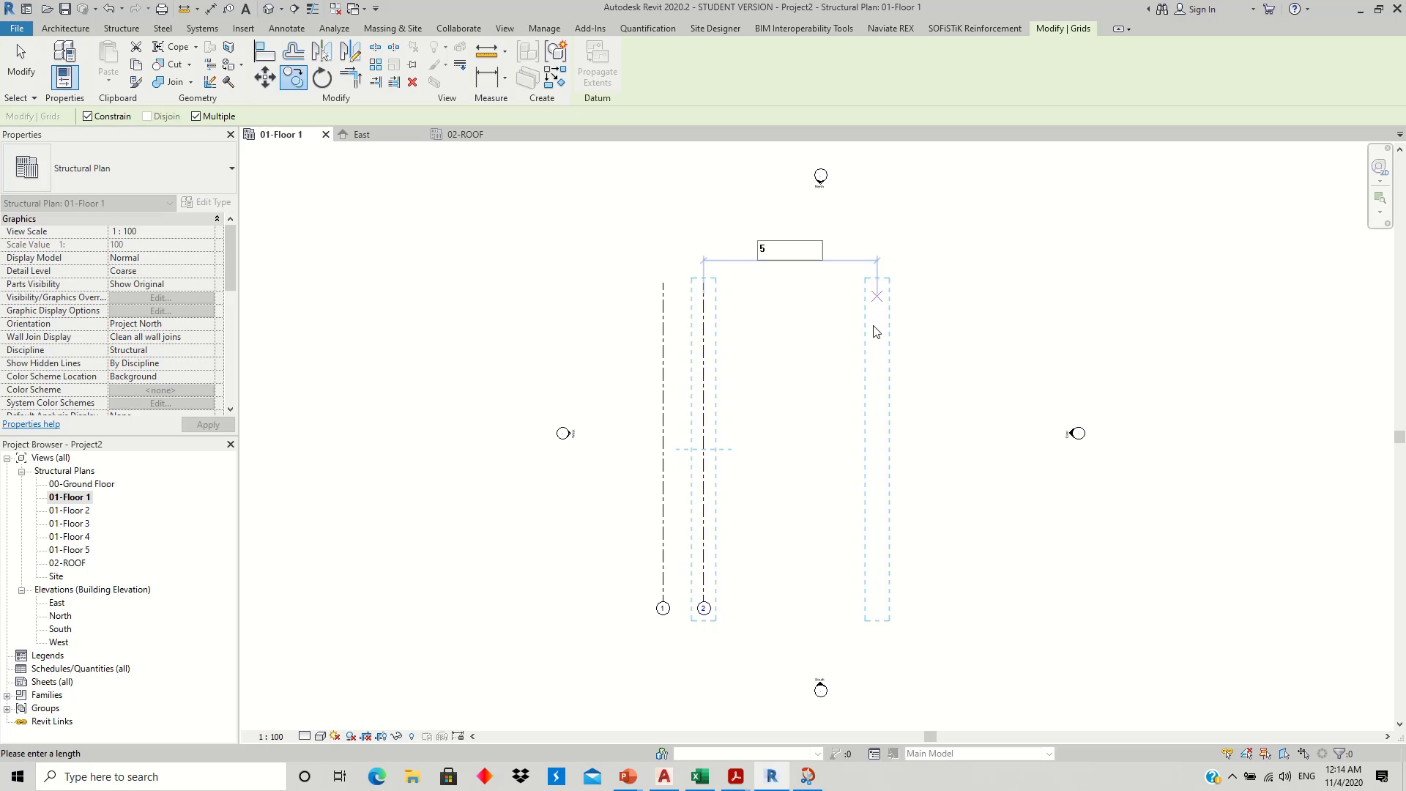
{"action": "type", "text": "000"}
{"action": "key", "text": "Return"}
{"action": "type", "text": "4"}
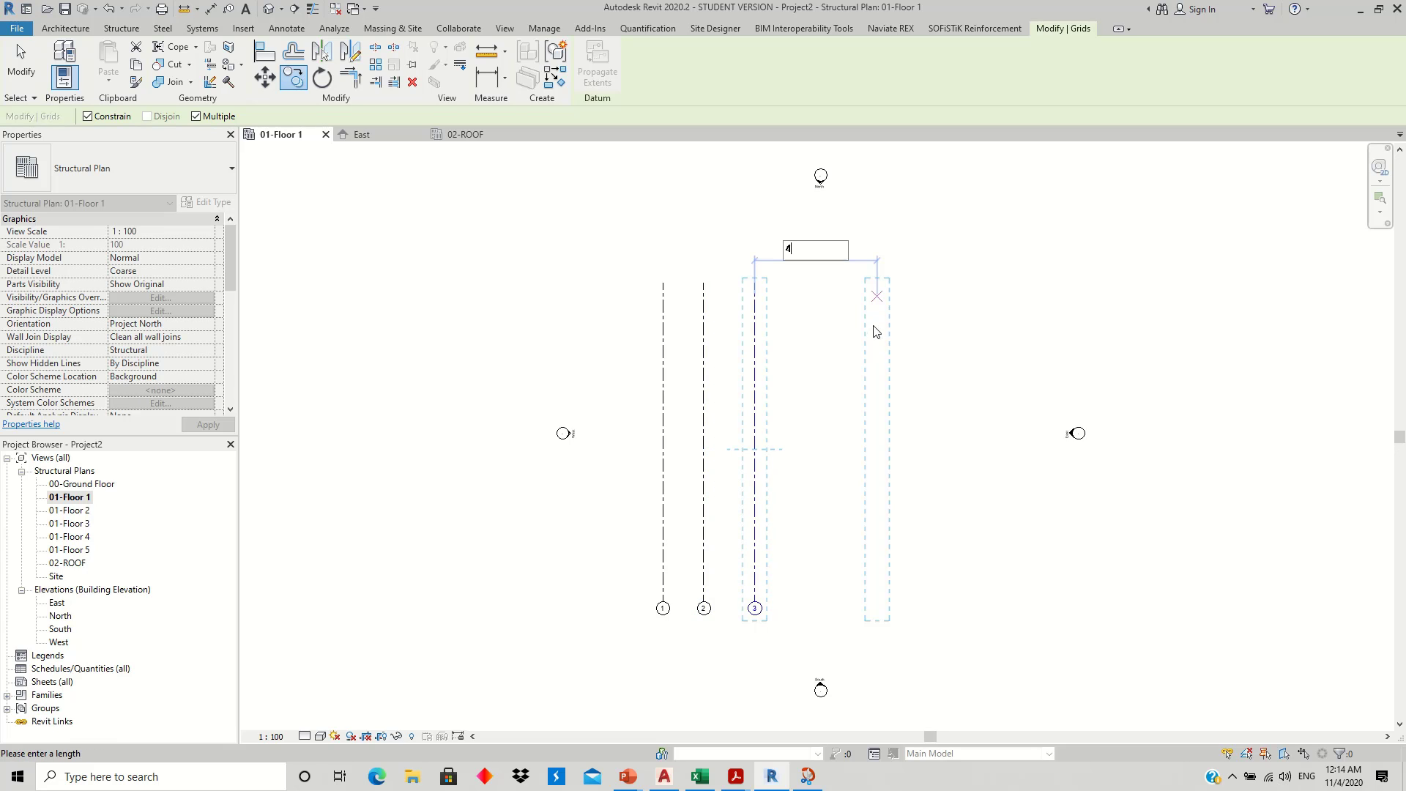
{"action": "type", "text": "500"}
{"action": "key", "text": "Return"}
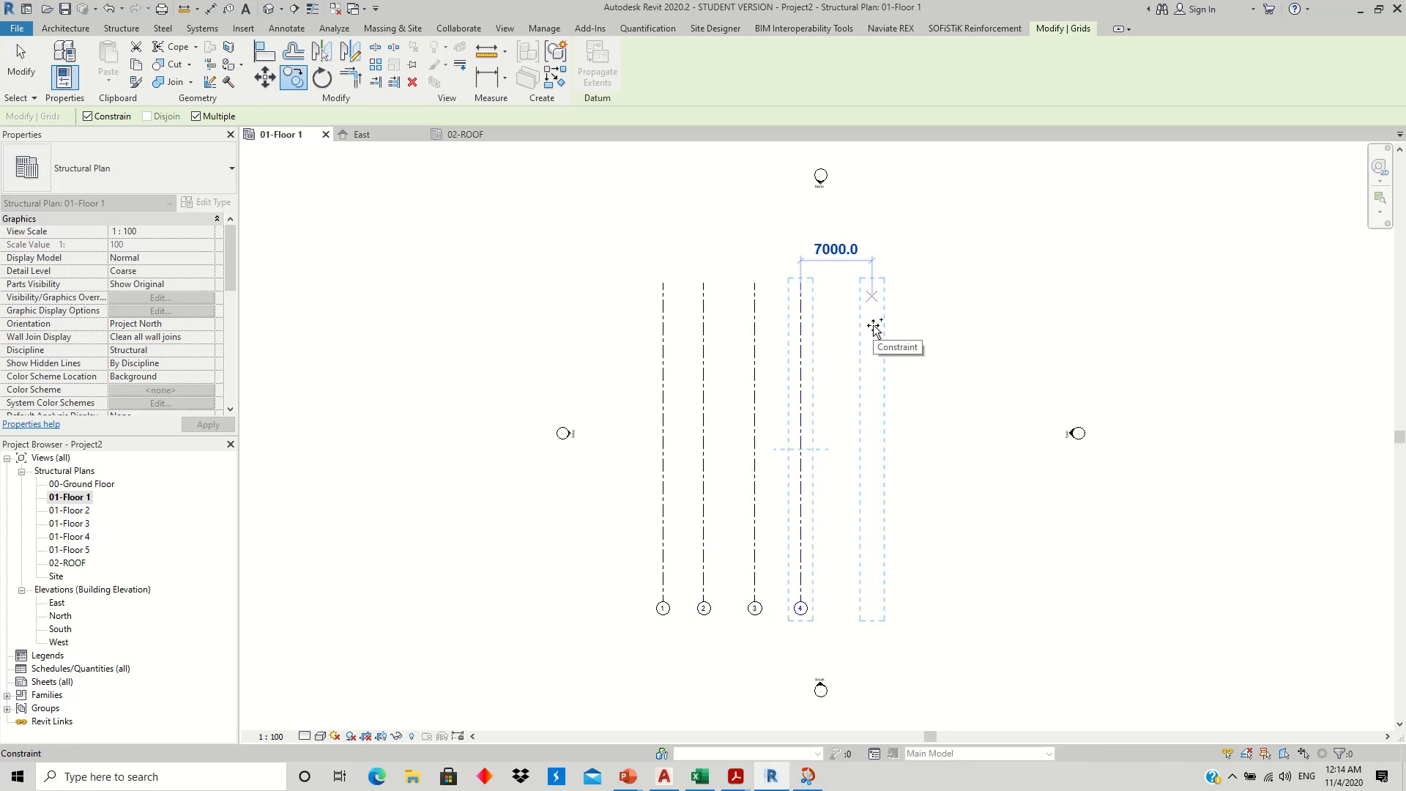
{"action": "type", "text": "4000"}
{"action": "key", "text": "Return"}
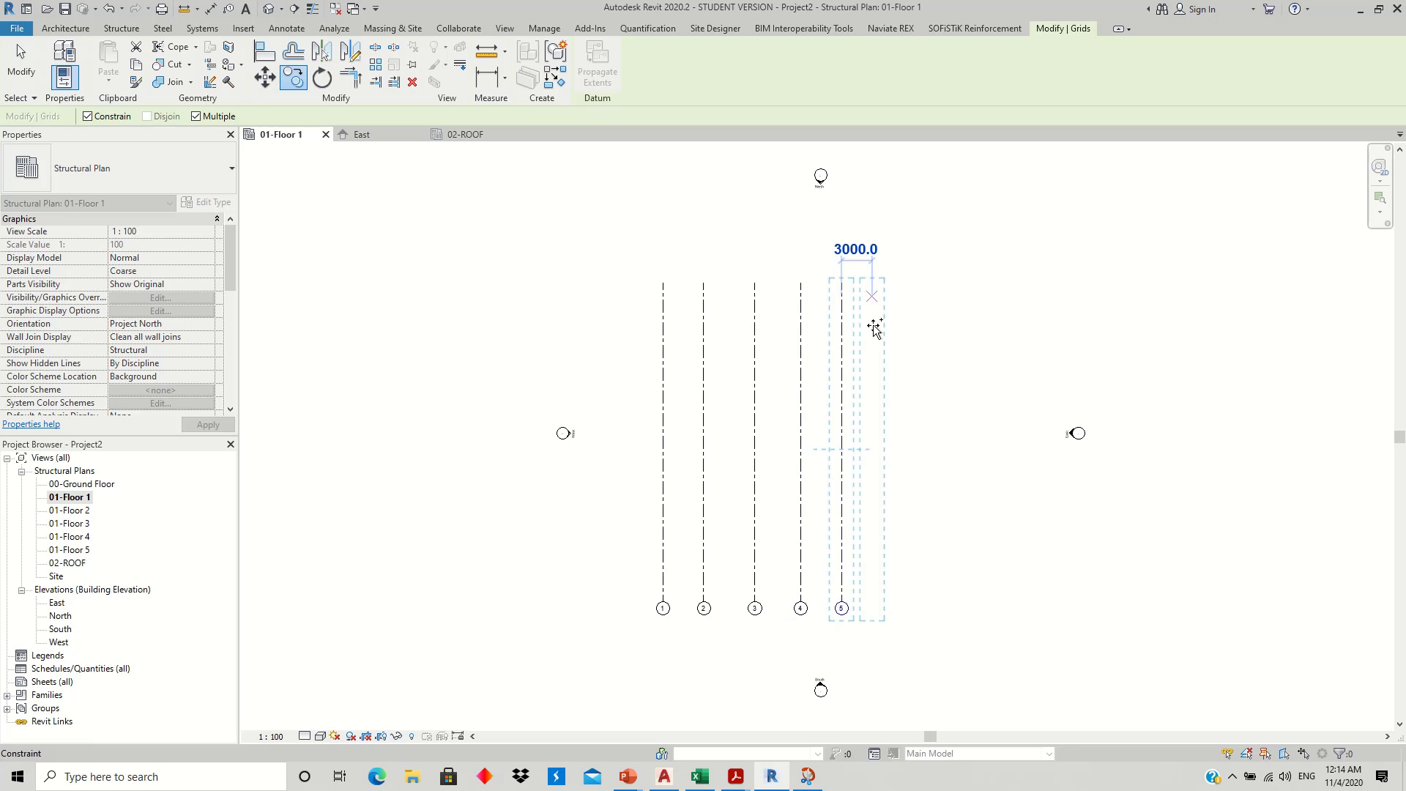
{"action": "type", "text": "5000"}
{"action": "key", "text": "Return"}
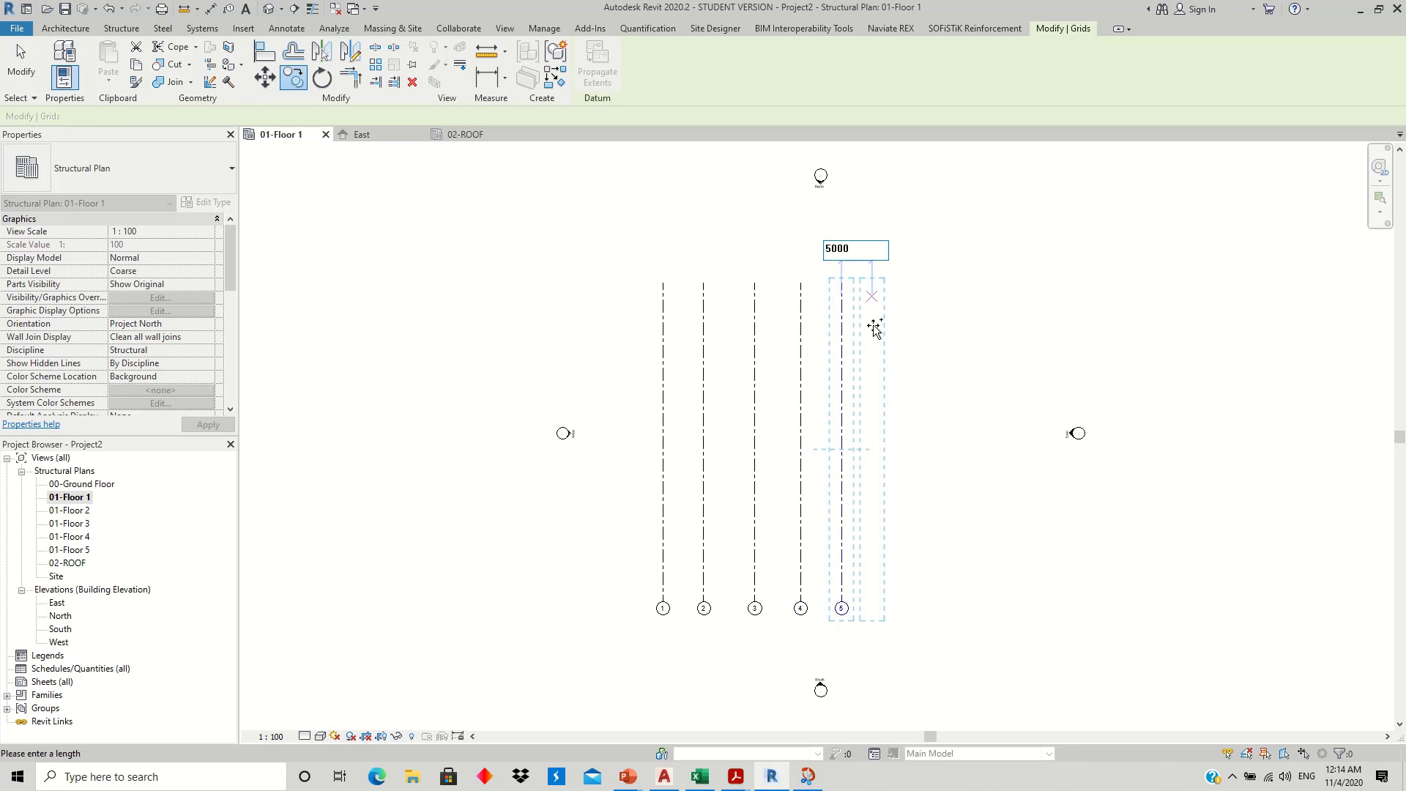
- Finish copying, deselect grid 6 and recentre the plan on the six grids
{"action": "key", "text": "Escape"}
{"action": "left_click", "coordinate": [928, 417]}
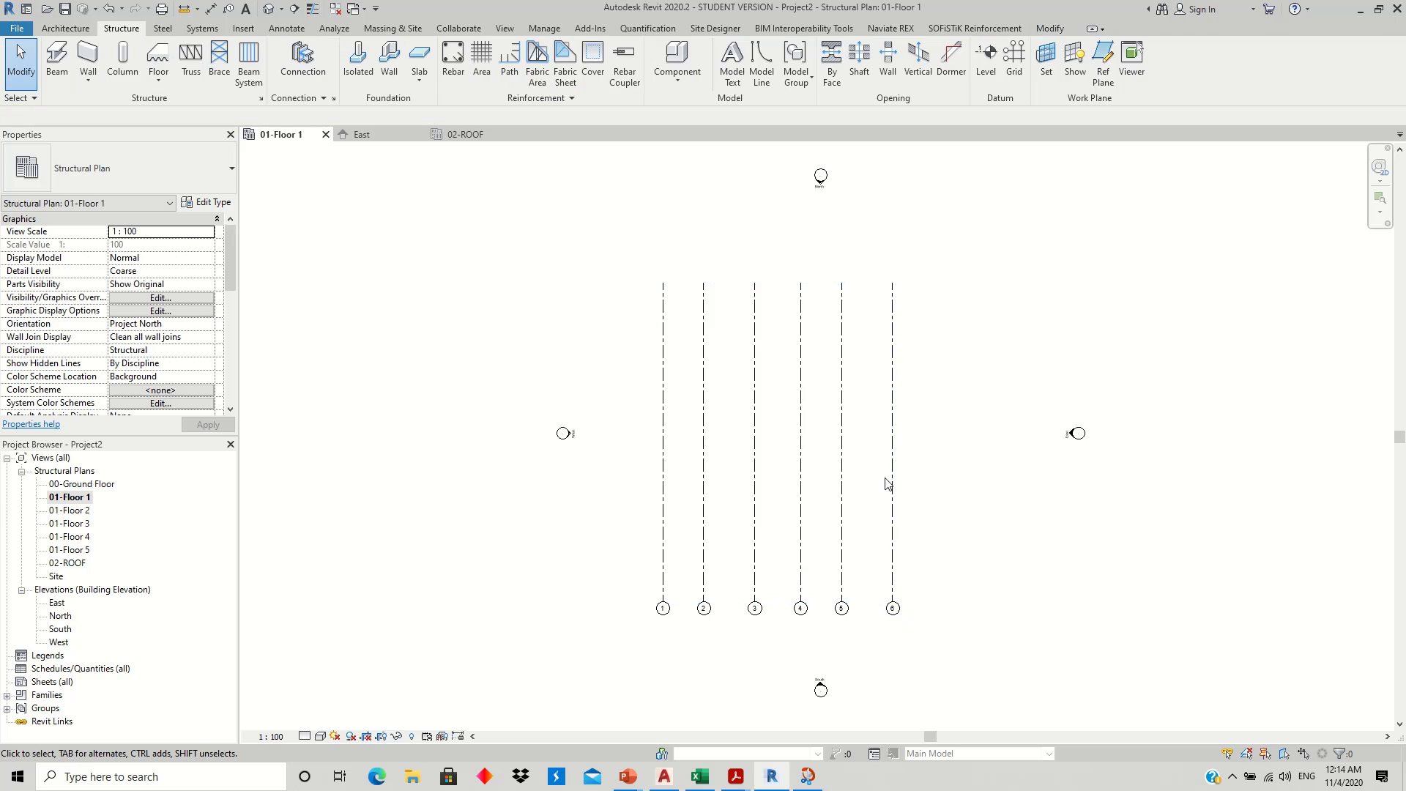
{"action": "middle_click_drag", "start_coordinate": [891, 485], "coordinate": [913, 481]}
{"action": "scroll", "coordinate": [675, 623], "scroll_direction": "up", "scroll_amount": 2}
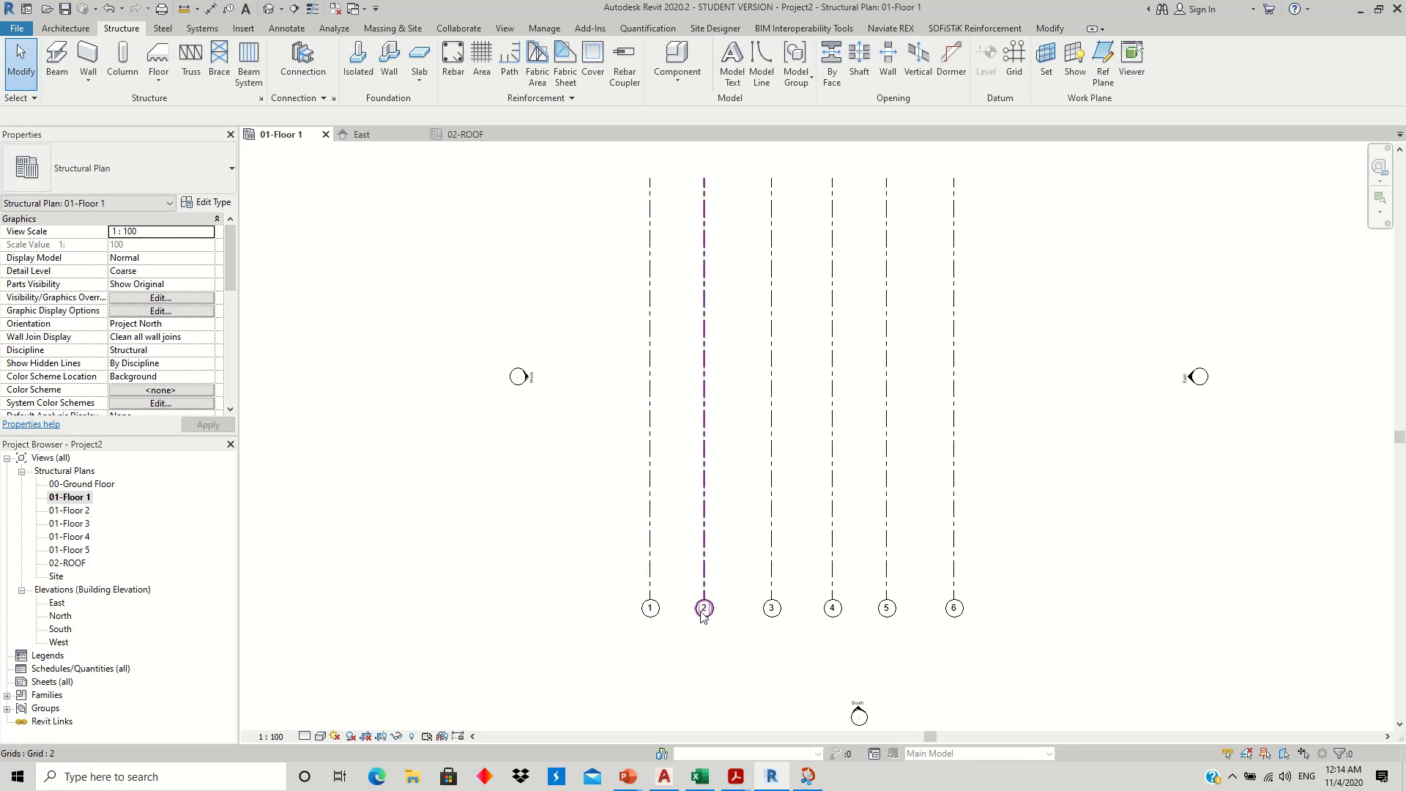
{"action": "scroll", "coordinate": [867, 577], "scroll_direction": "down", "scroll_amount": 1}
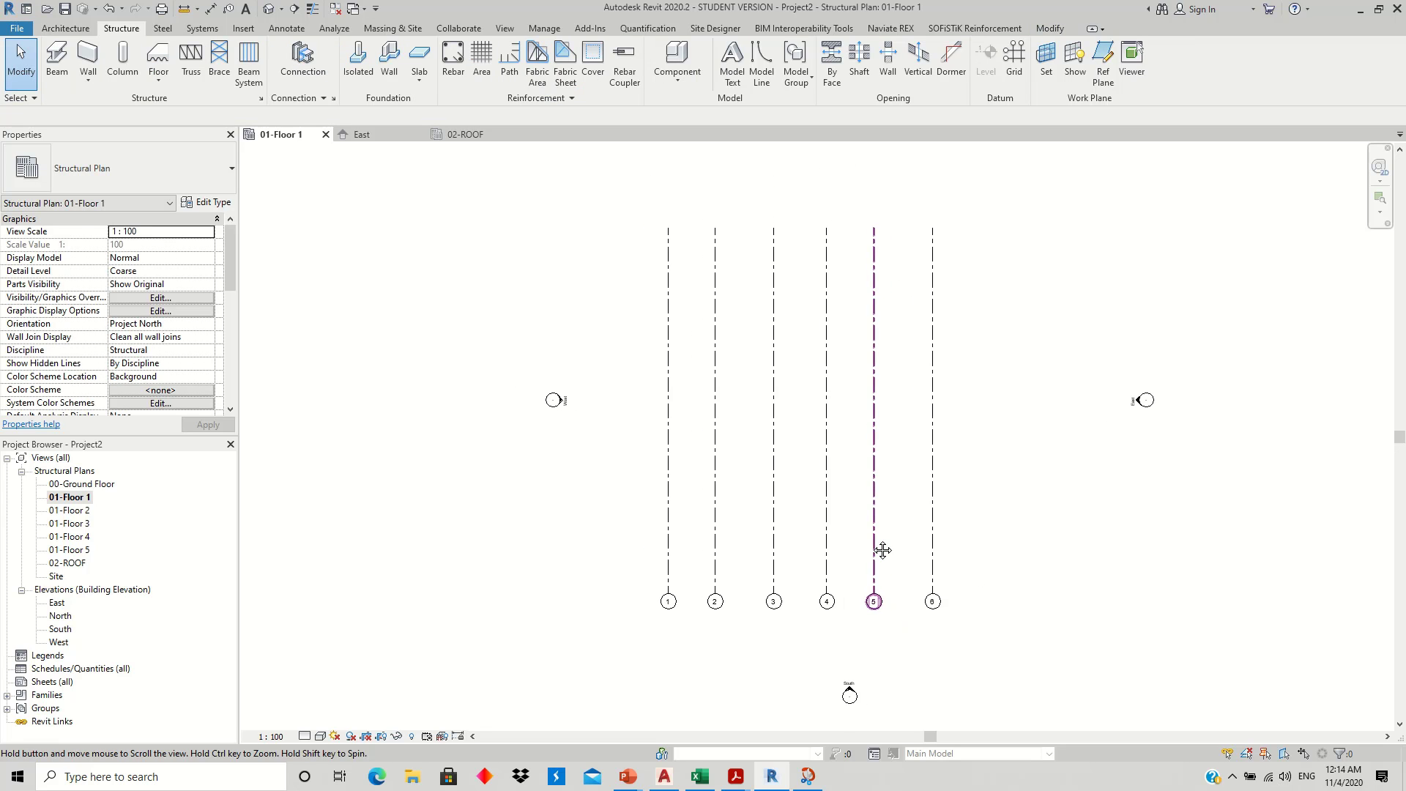
{"action": "middle_click_drag", "start_coordinate": [882, 549], "coordinate": [871, 547]}
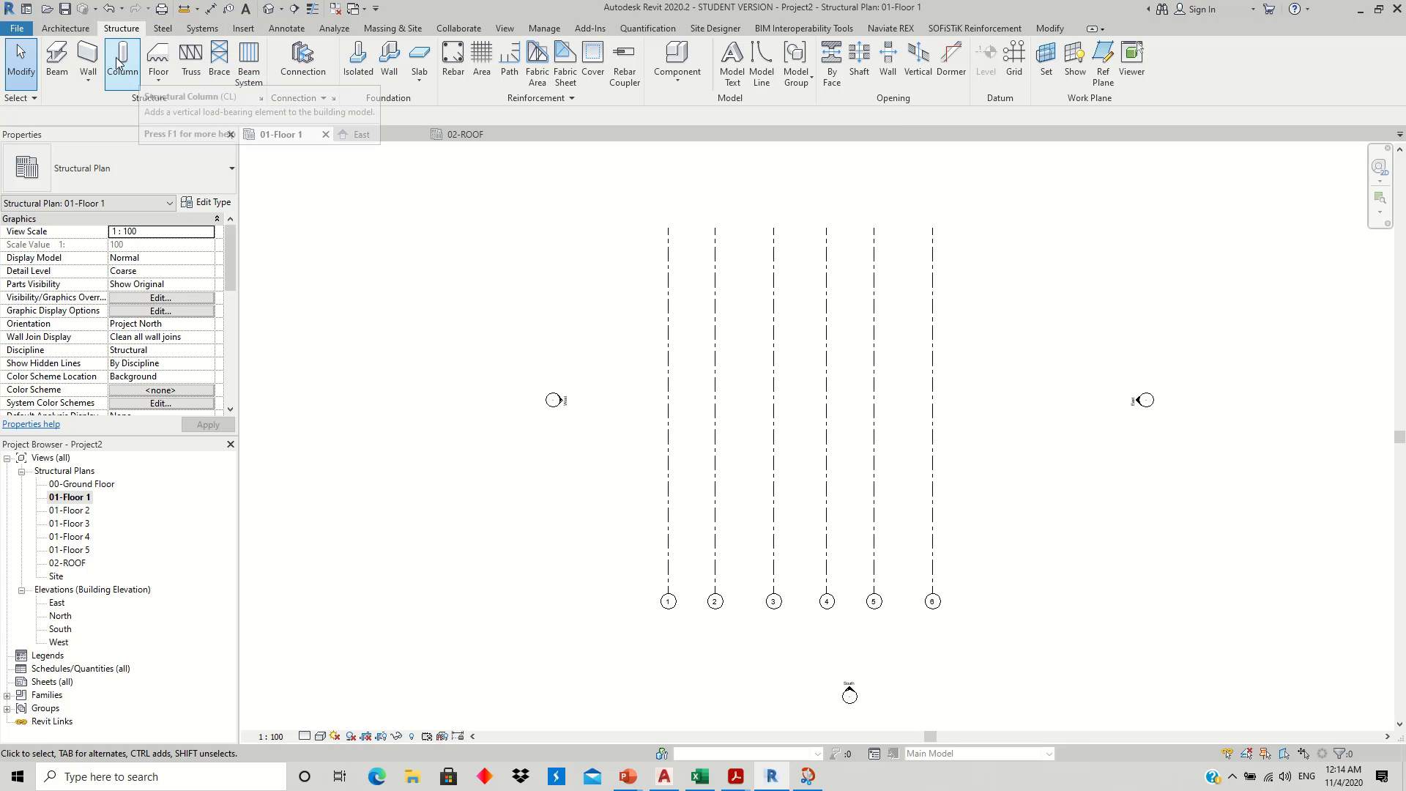
- Draw a horizontal grid line and rename its bubble A
{"action": "left_click", "coordinate": [1014, 59]}
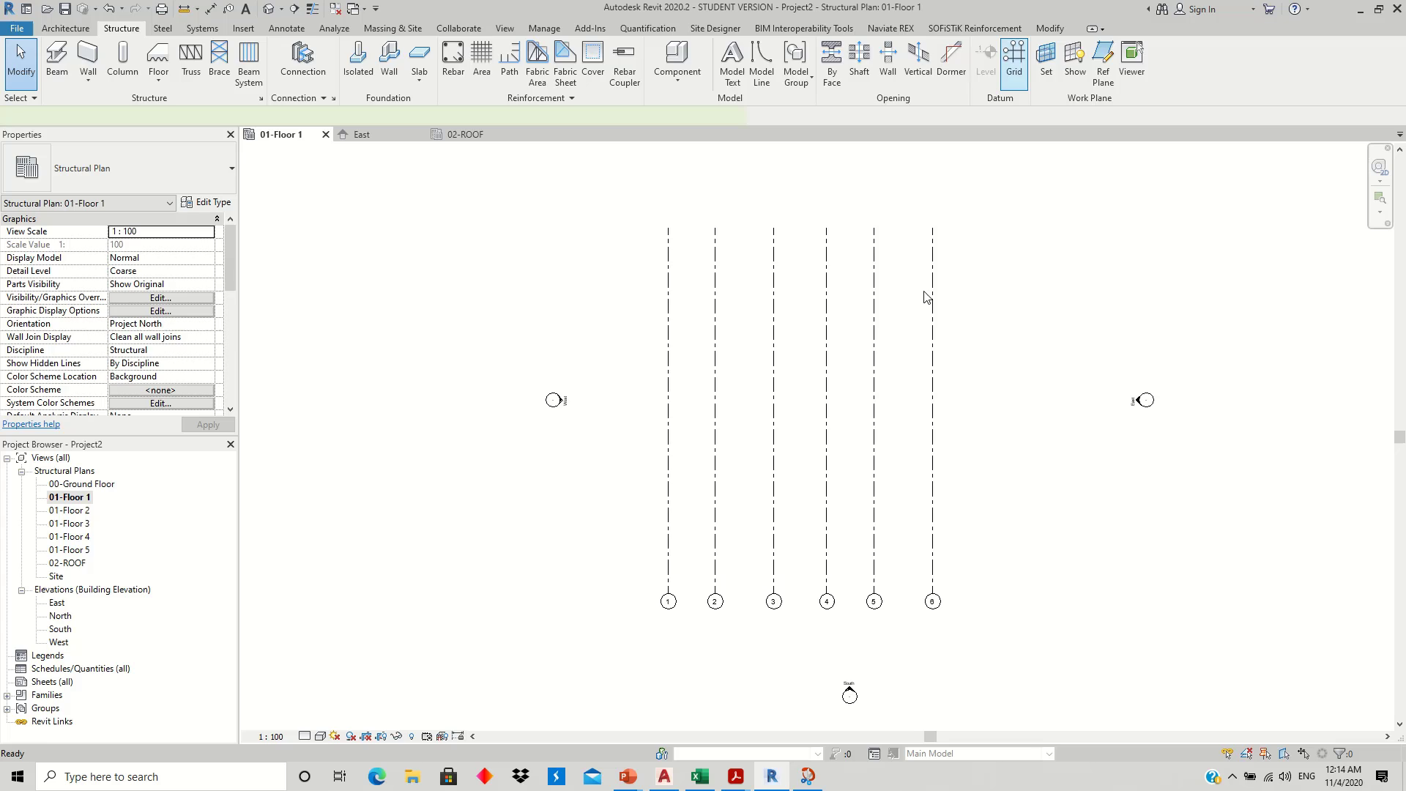
{"action": "left_click", "coordinate": [601, 537]}
{"action": "left_click", "coordinate": [989, 537]}
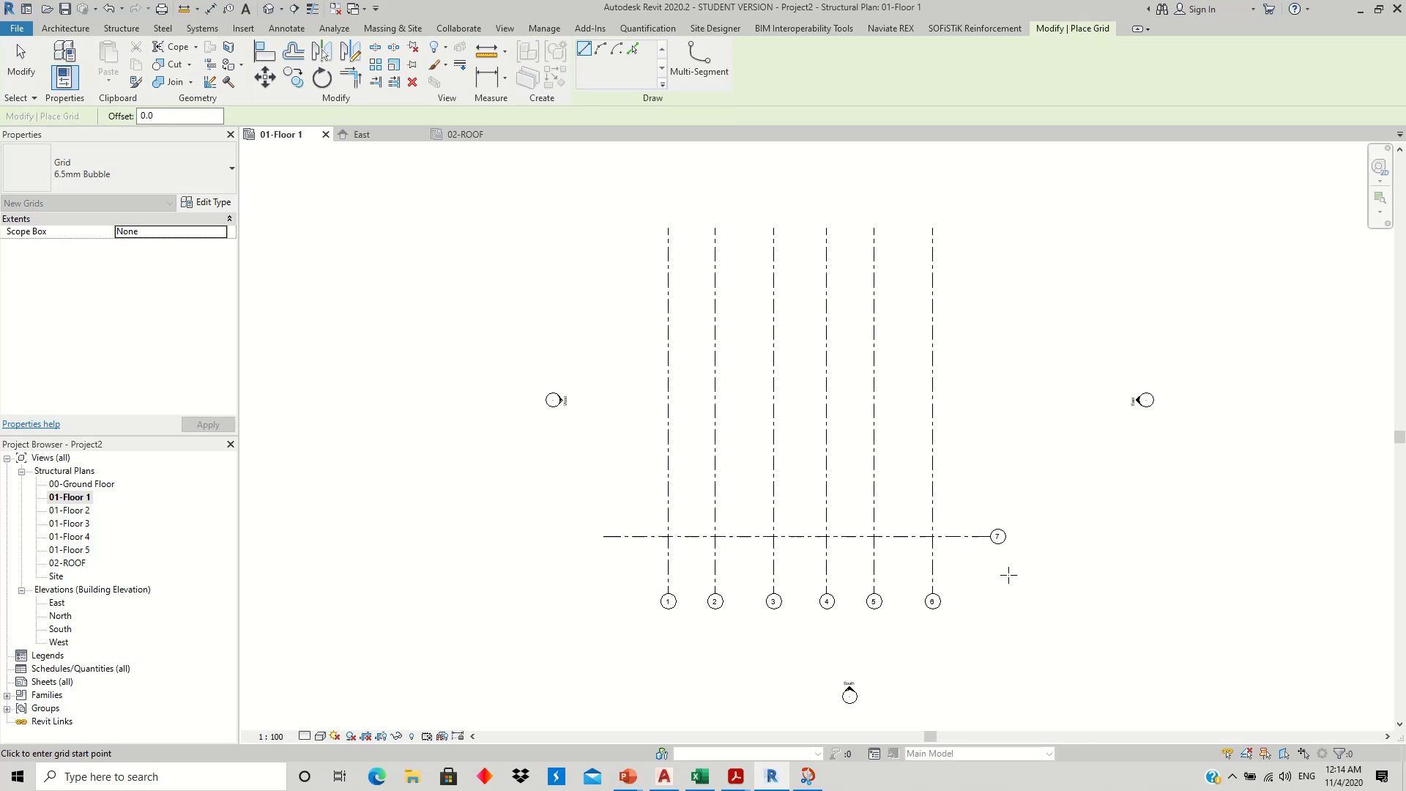
{"action": "key", "text": "Escape"}
{"action": "key", "text": "Escape"}
{"action": "left_click", "coordinate": [997, 537]}
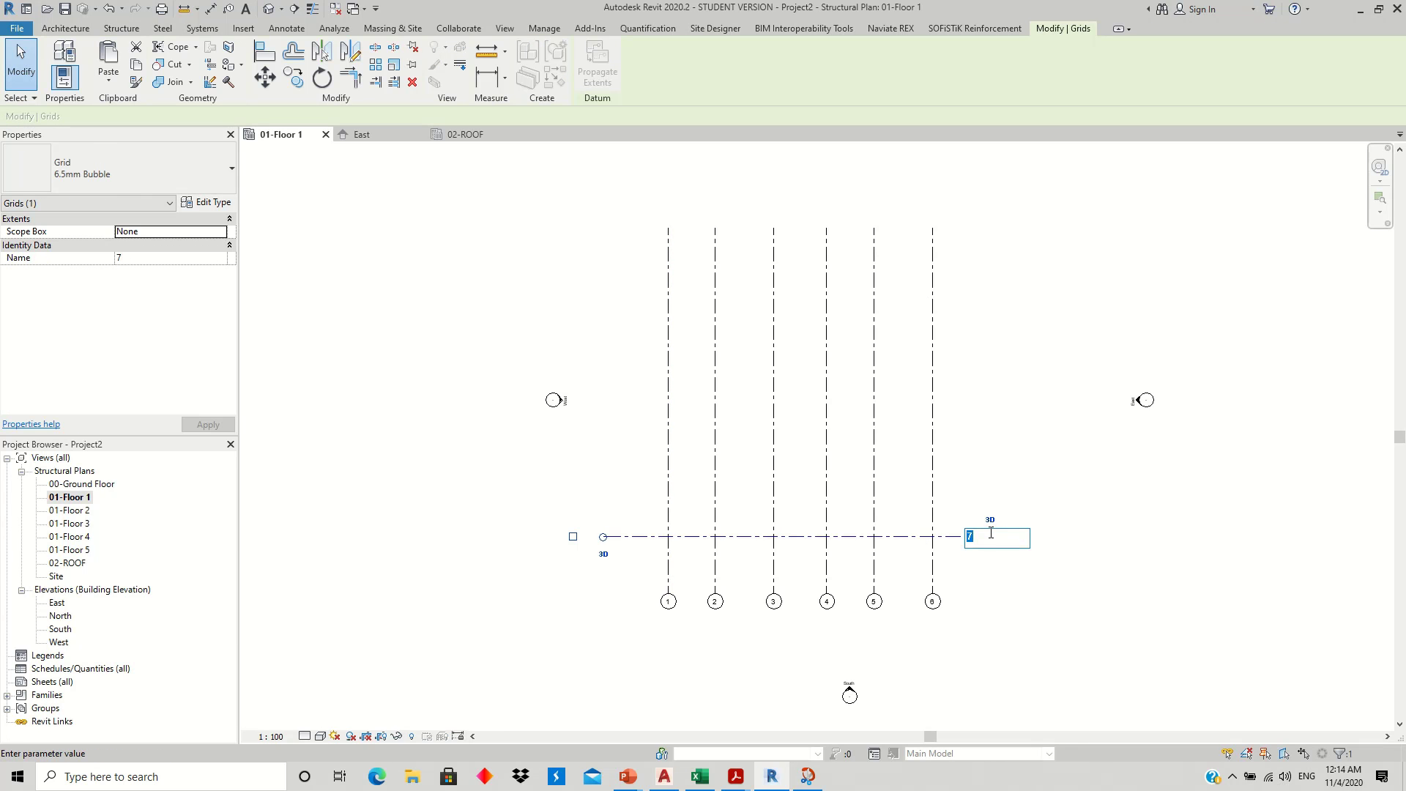
{"action": "type", "text": "A"}
{"action": "key", "text": "Return"}
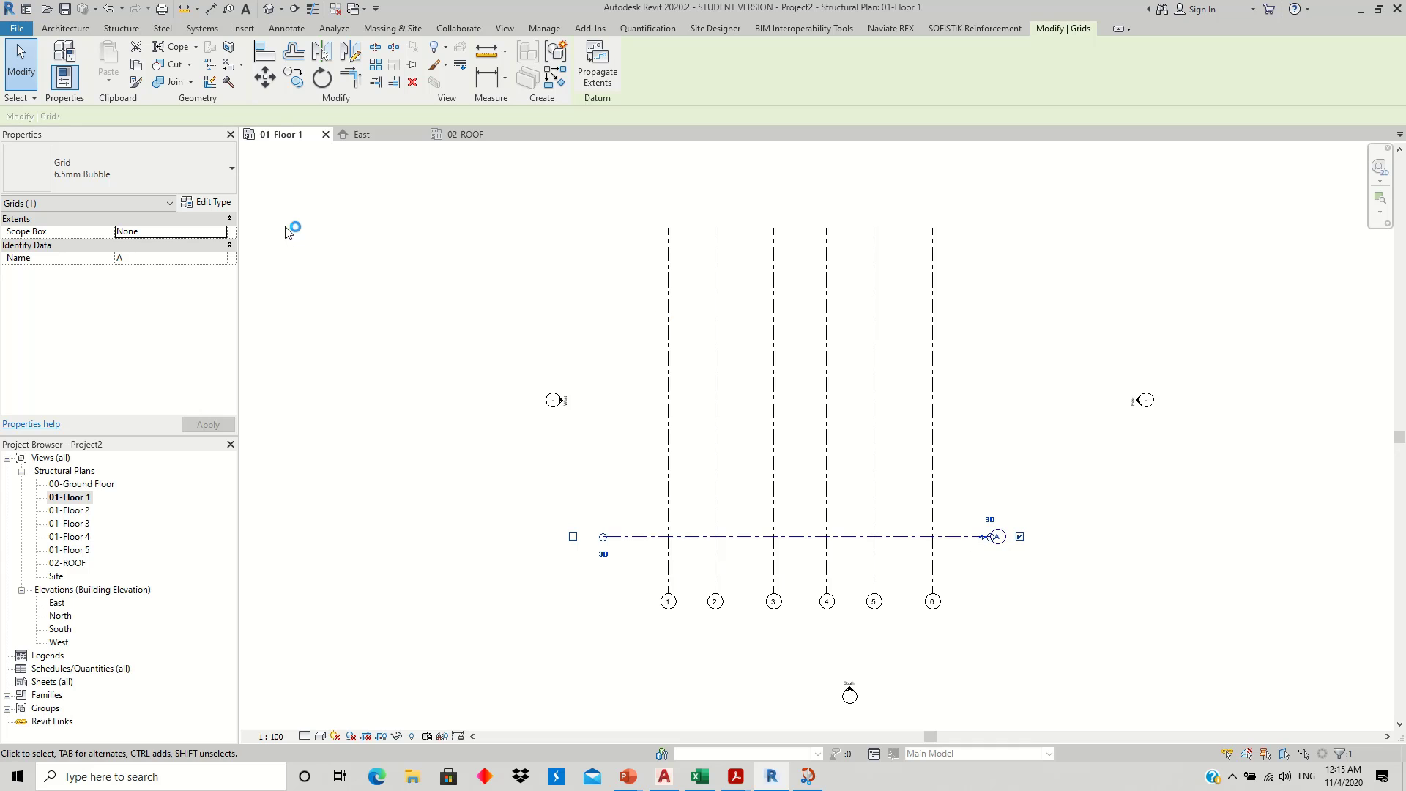
- Copy grid A upward 4000 to create grids B and C, checking the reference spacing
{"action": "left_click", "coordinate": [292, 77]}
{"action": "left_click", "coordinate": [874, 536]}
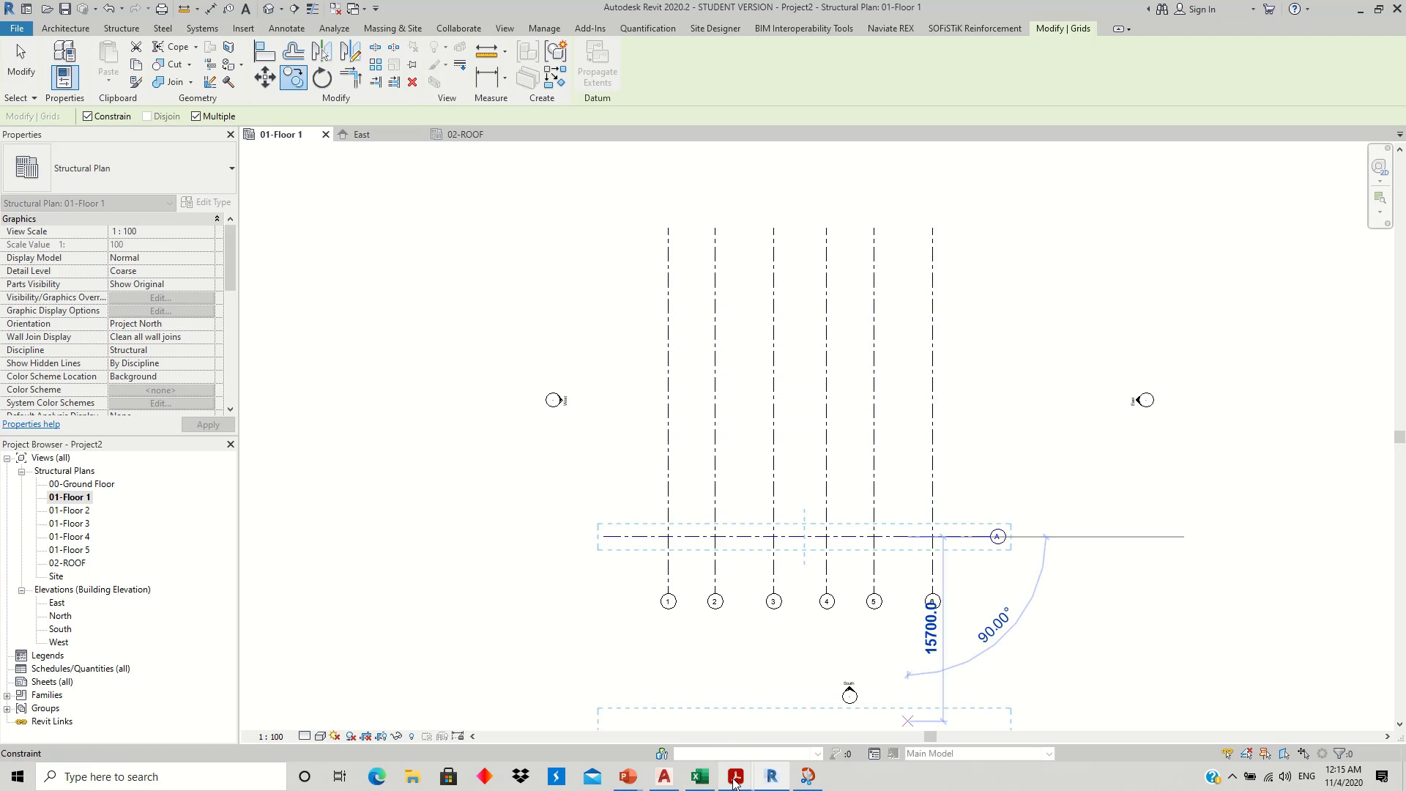
{"action": "mouse_move", "coordinate": [735, 776]}
{"action": "left_click", "coordinate": [1327, 724]}
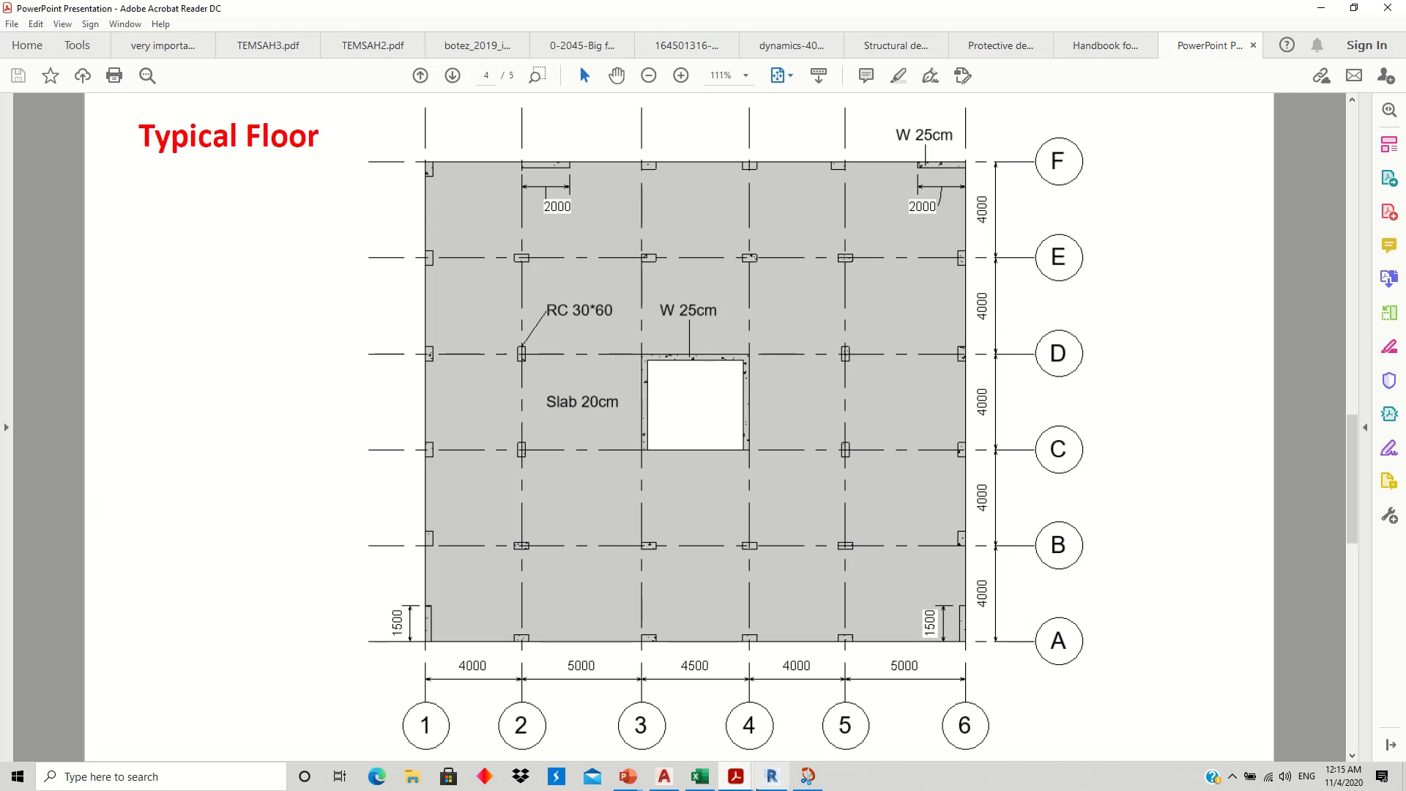
{"action": "left_click", "coordinate": [771, 775]}
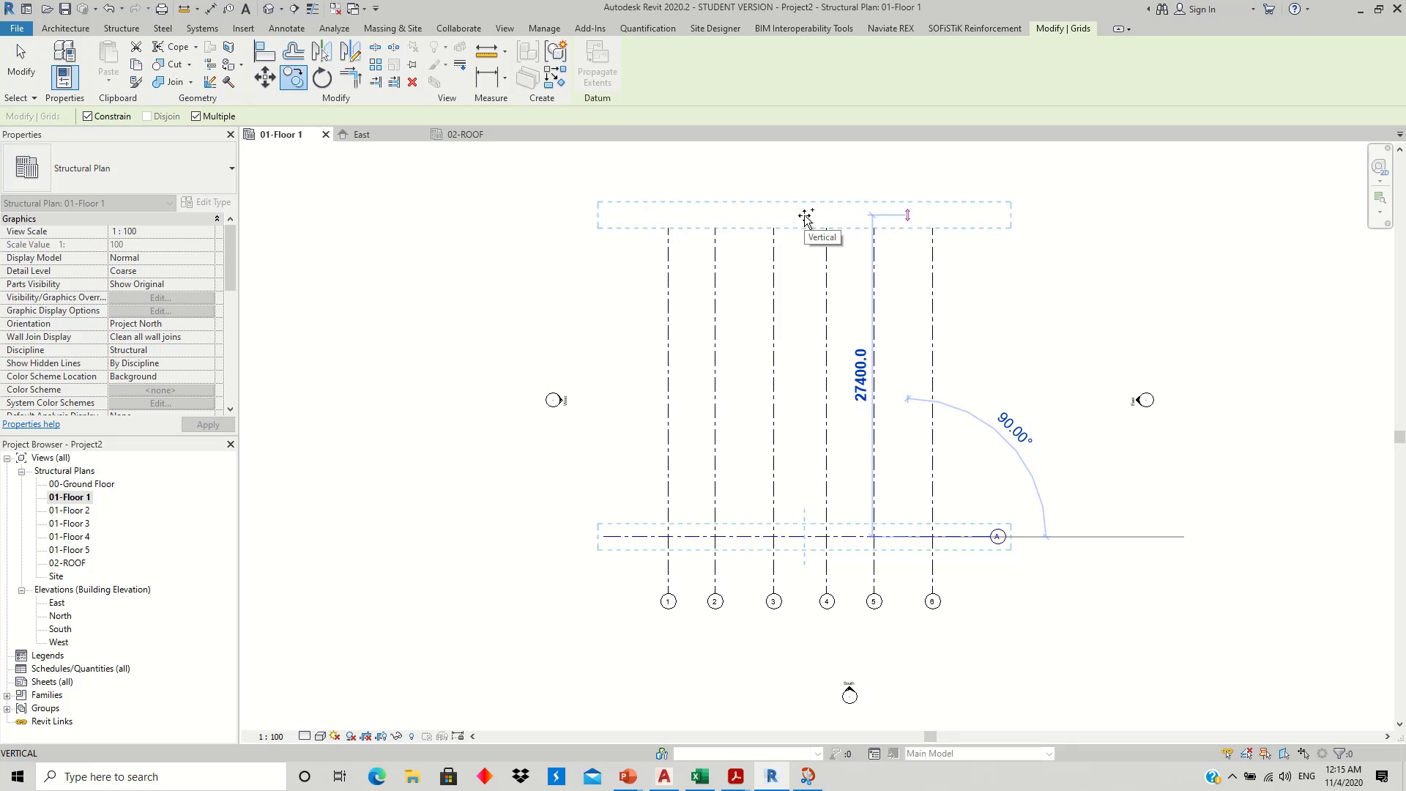
{"action": "type", "text": "4000"}
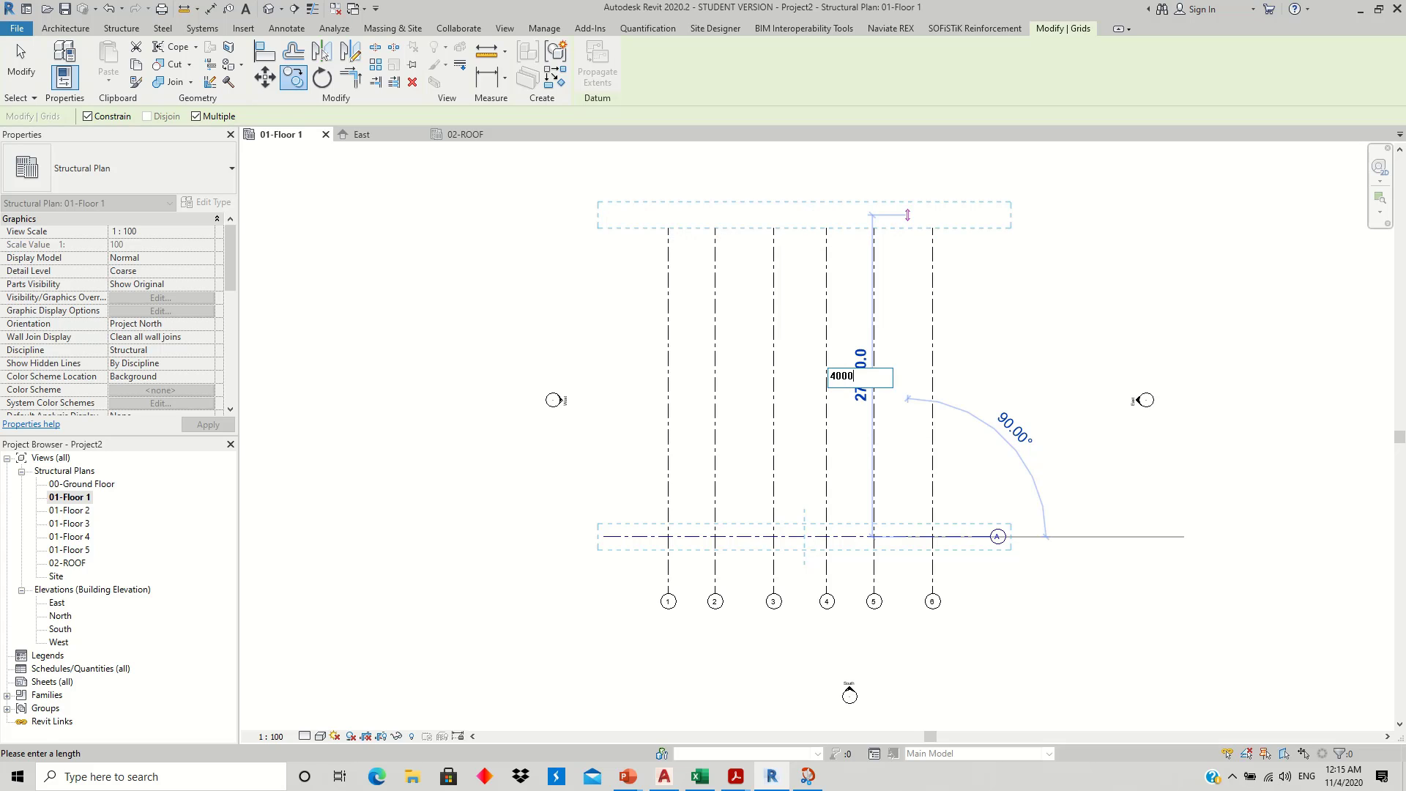
{"action": "key", "text": "Return"}
{"action": "type", "text": "4000"}
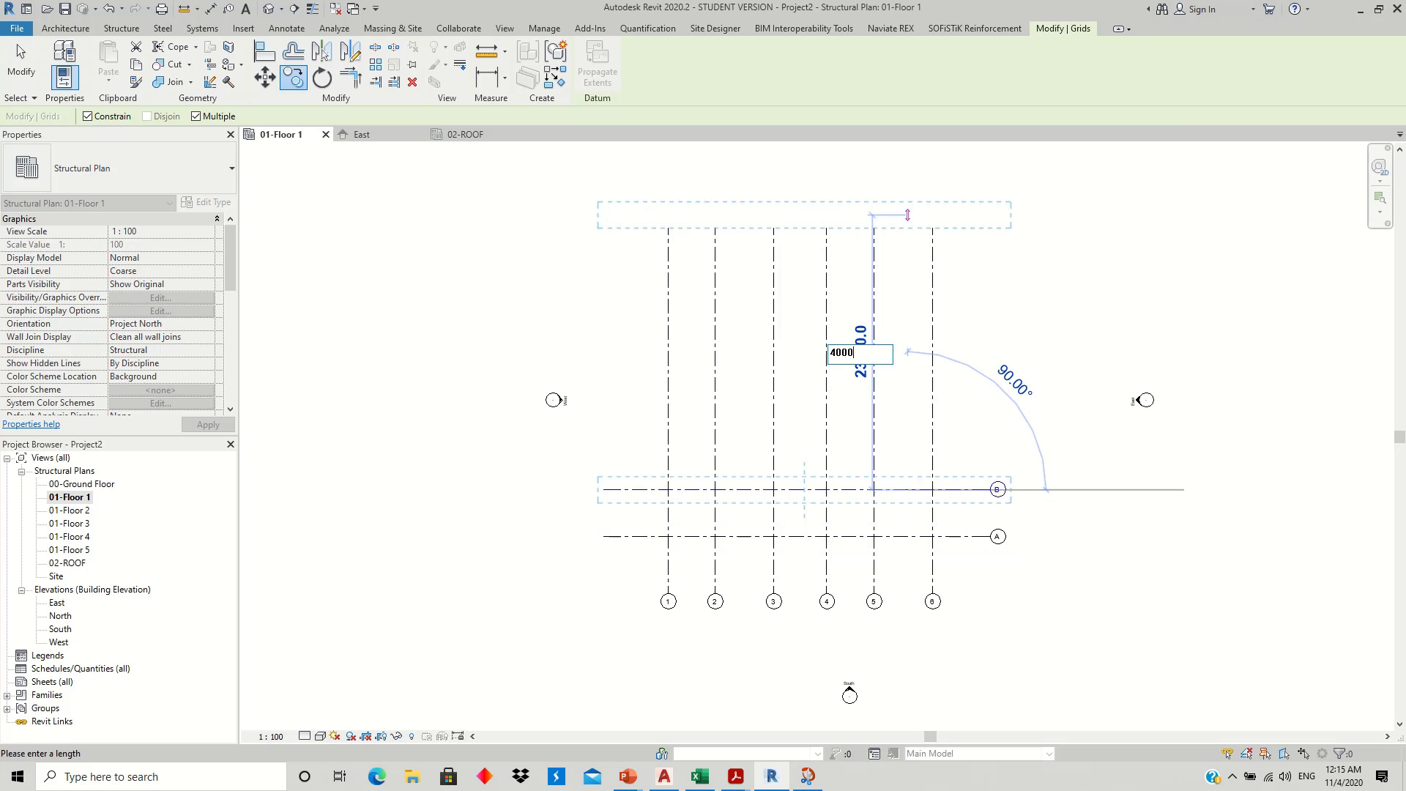
{"action": "key", "text": "Return"}
- Continue copying at 4000 spacing to add grids D, E and F
{"action": "type", "text": "4000"}
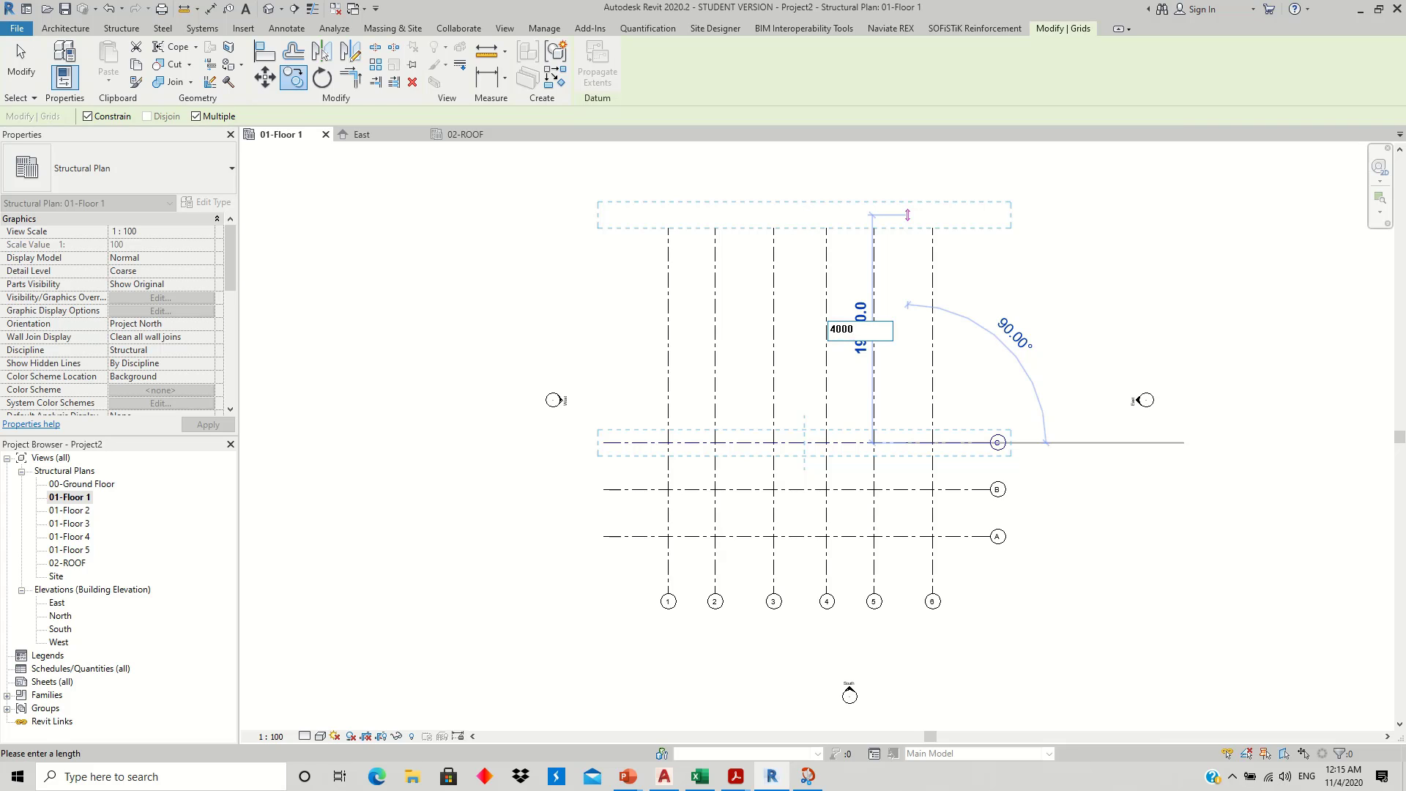
{"action": "key", "text": "Return"}
{"action": "type", "text": "4000"}
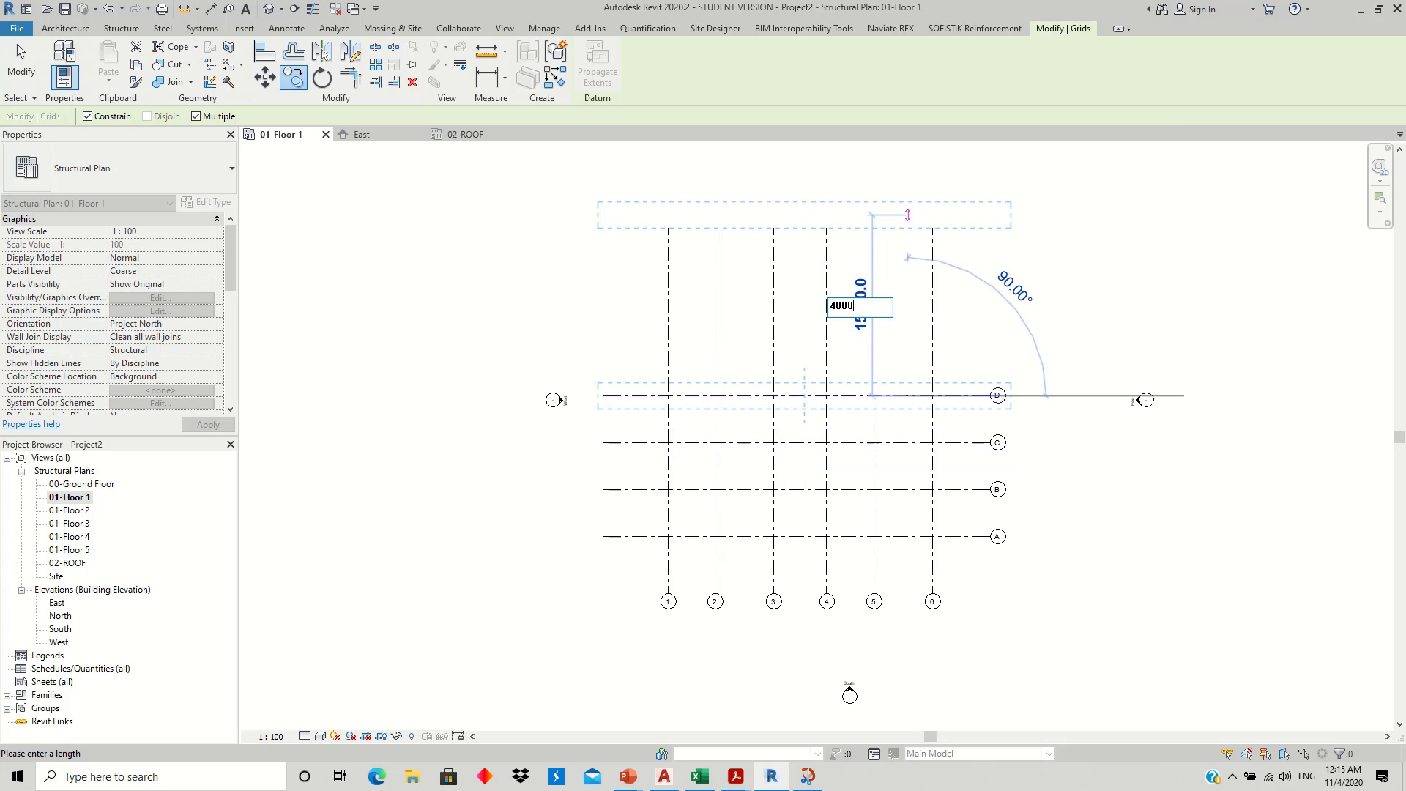
{"action": "key", "text": "Return"}
{"action": "type", "text": "4000"}
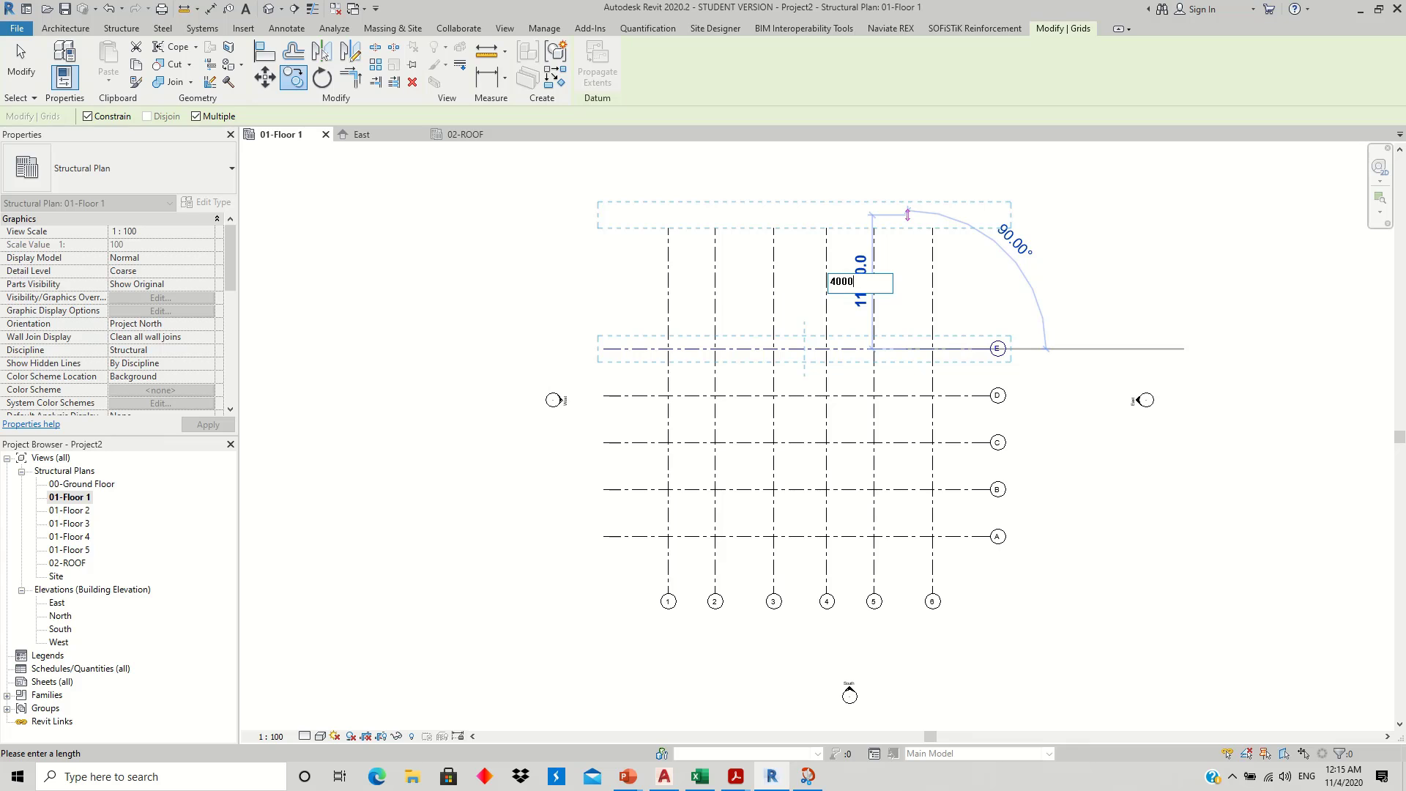
{"action": "key", "text": "Return"}
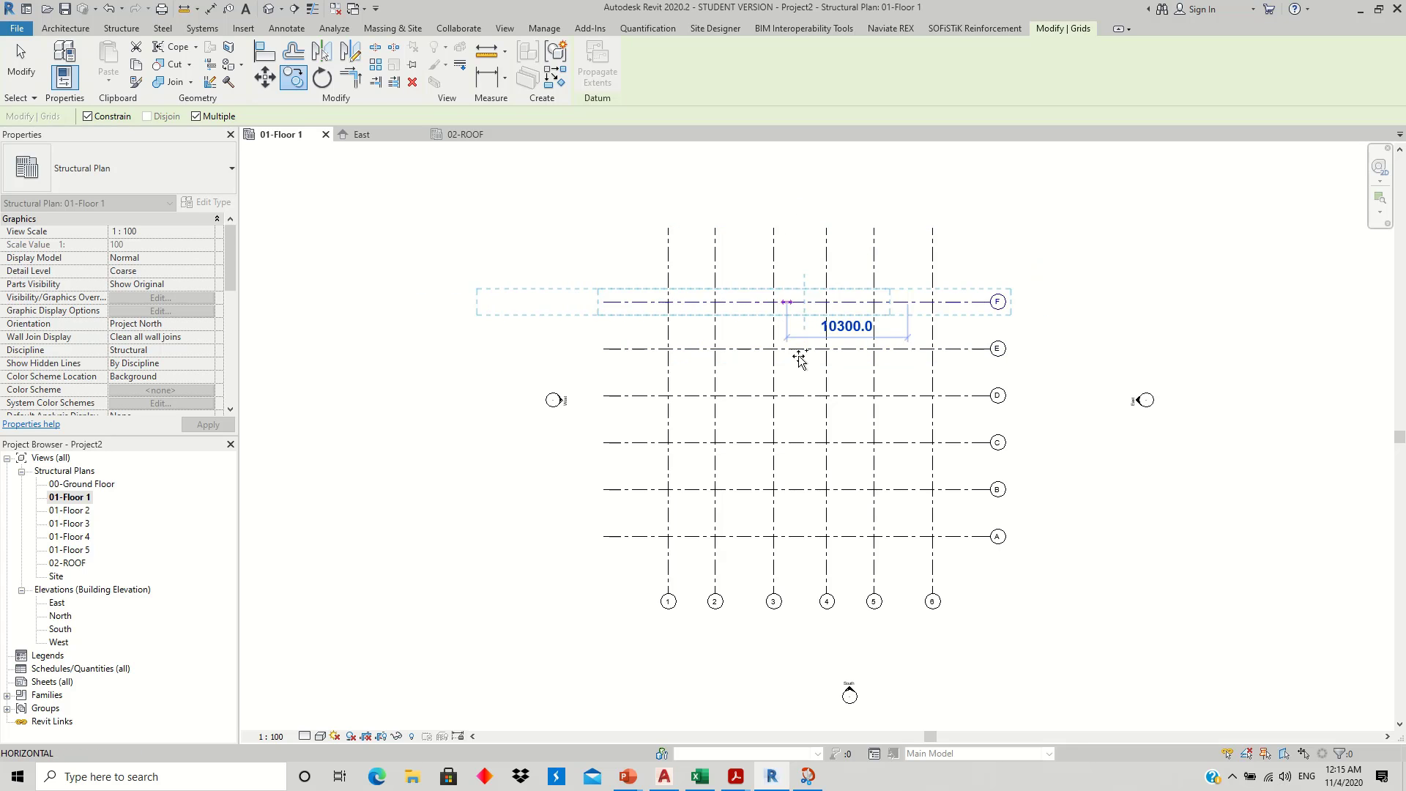
{"action": "left_click", "coordinate": [836, 370]}
- Drag the end handles of grids 6 and F inward so the grid ends sit near the outer grids
{"action": "middle_click_drag", "start_coordinate": [929, 396], "coordinate": [941, 411]}
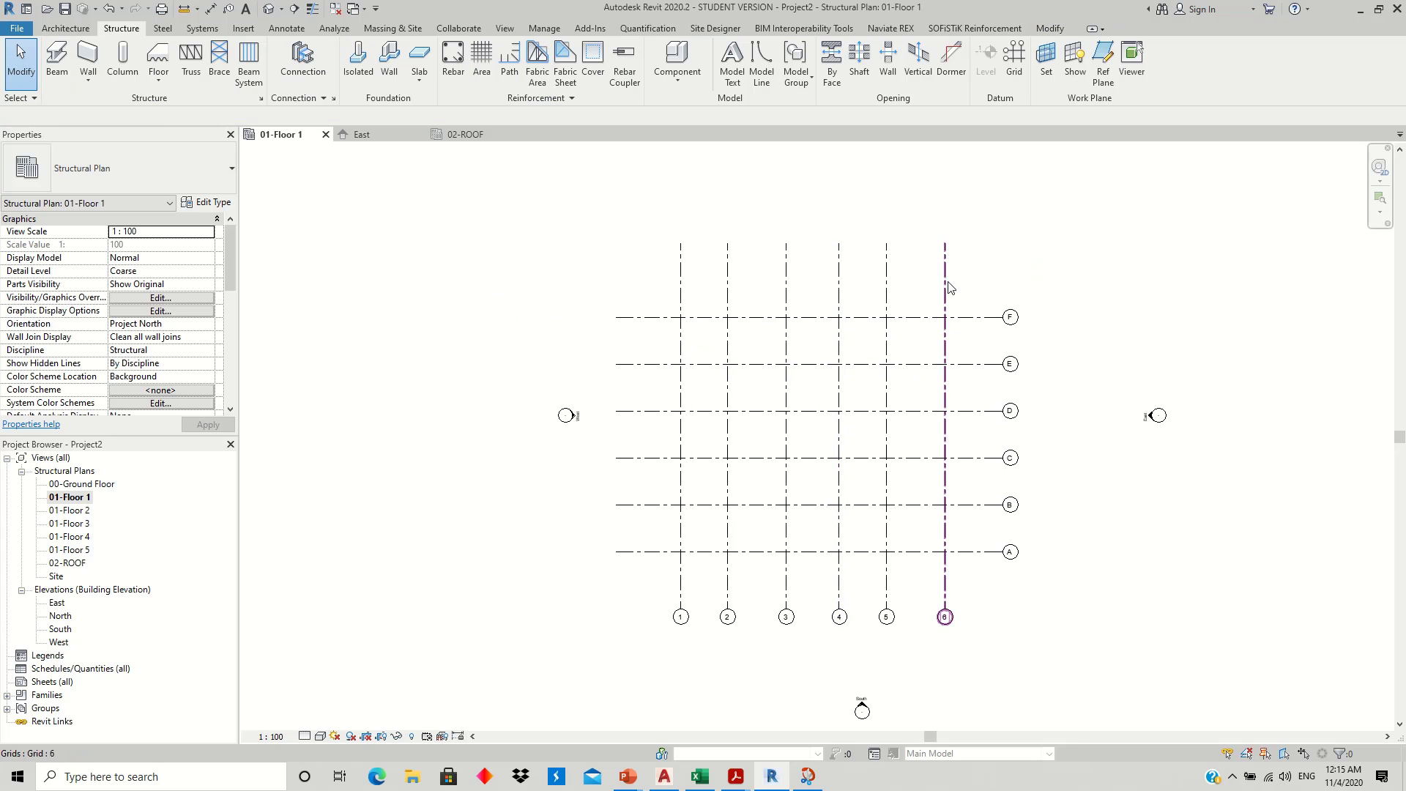
{"action": "left_click", "coordinate": [945, 252]}
{"action": "left_click_drag", "start_coordinate": [945, 252], "coordinate": [945, 292]}
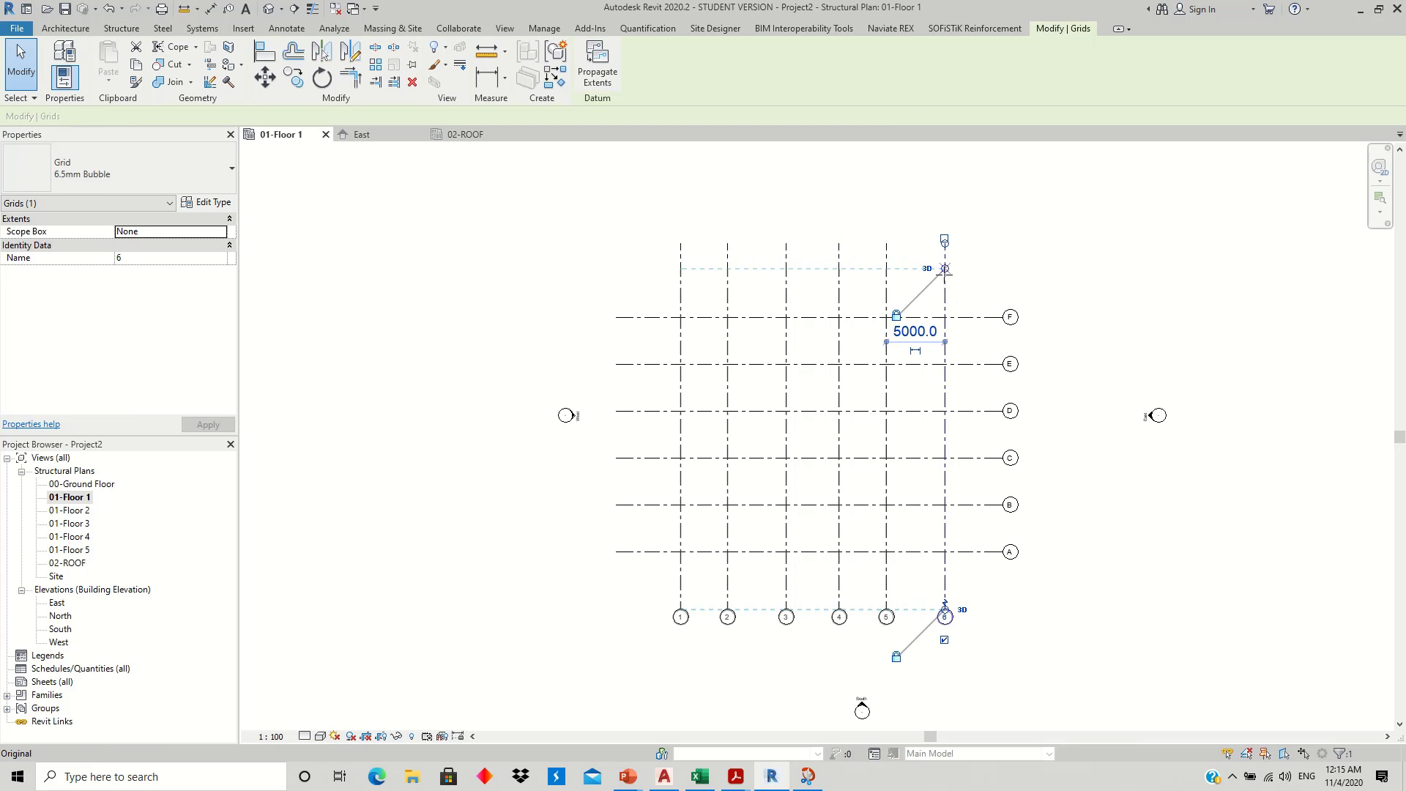
{"action": "left_click", "coordinate": [1003, 318]}
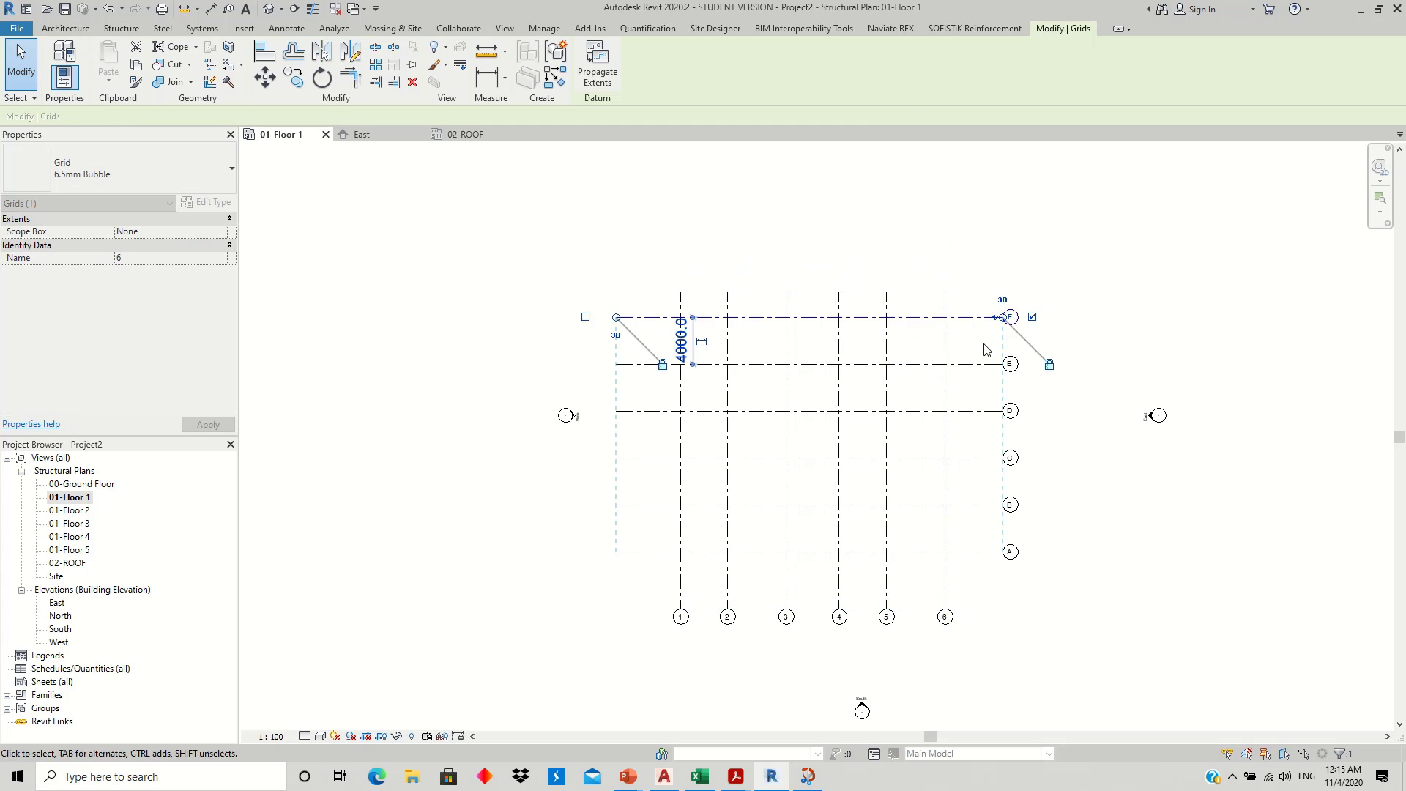
{"action": "left_click_drag", "start_coordinate": [1005, 320], "coordinate": [978, 317]}
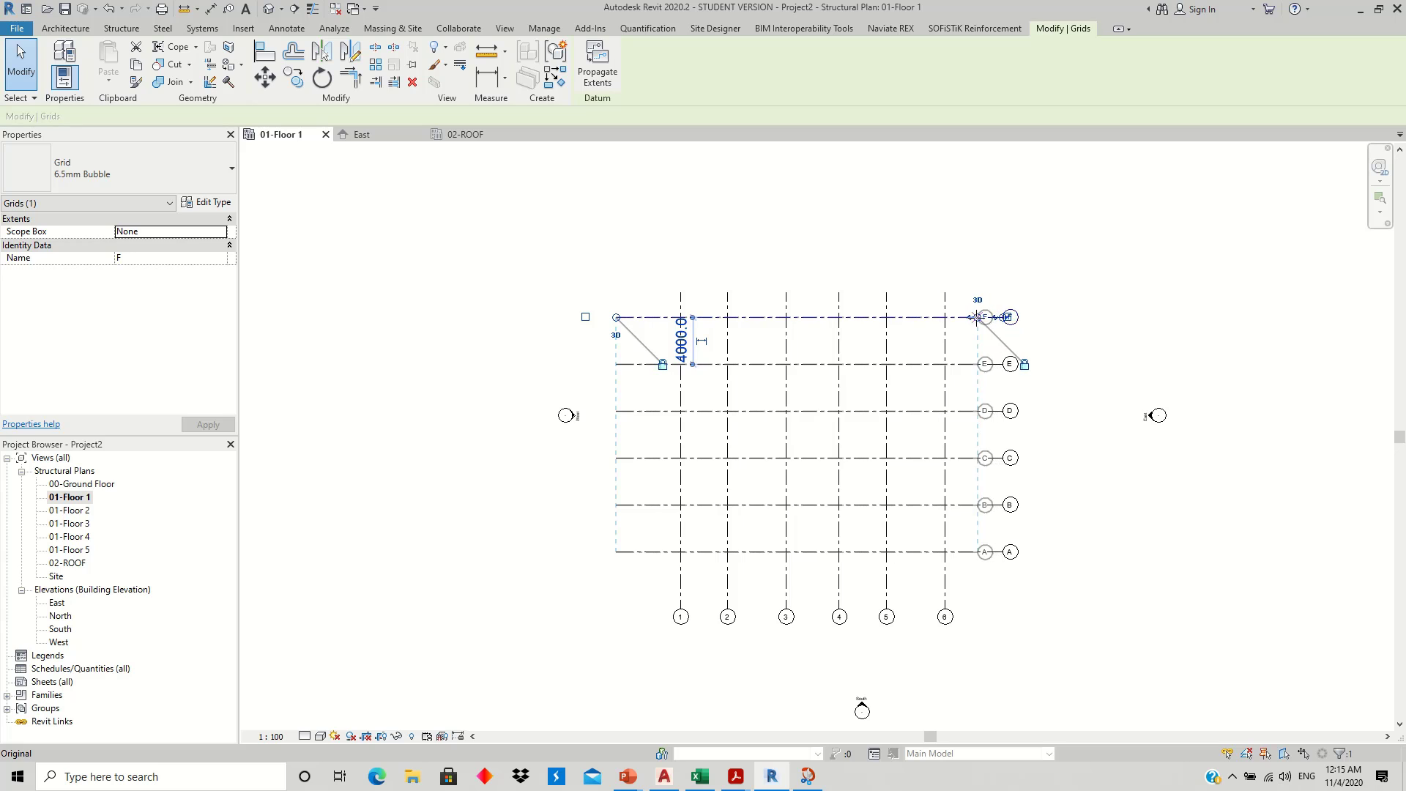
{"action": "left_click_drag", "start_coordinate": [619, 325], "coordinate": [648, 318]}
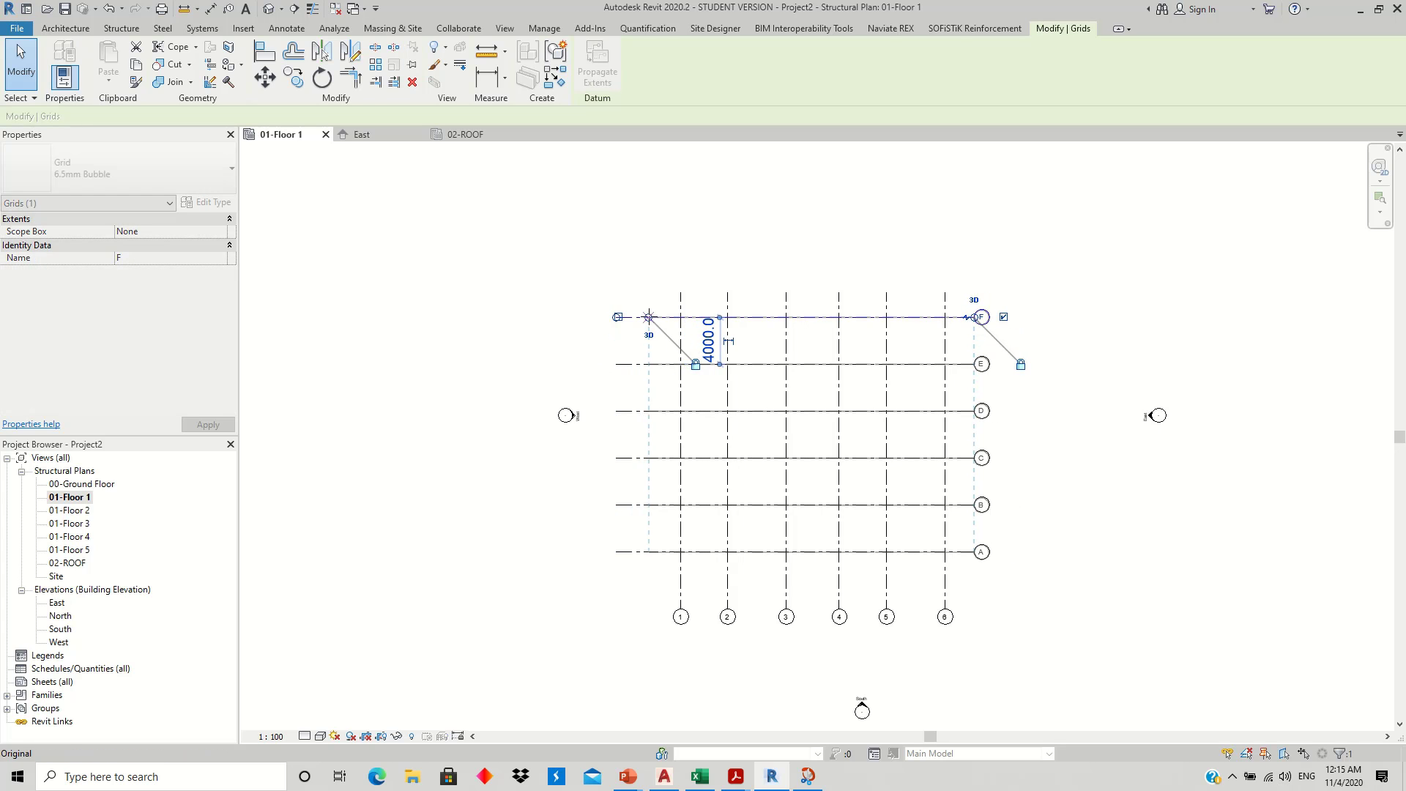
- Clear the selection, then window-select all the grids at once
{"action": "left_click", "coordinate": [629, 267]}
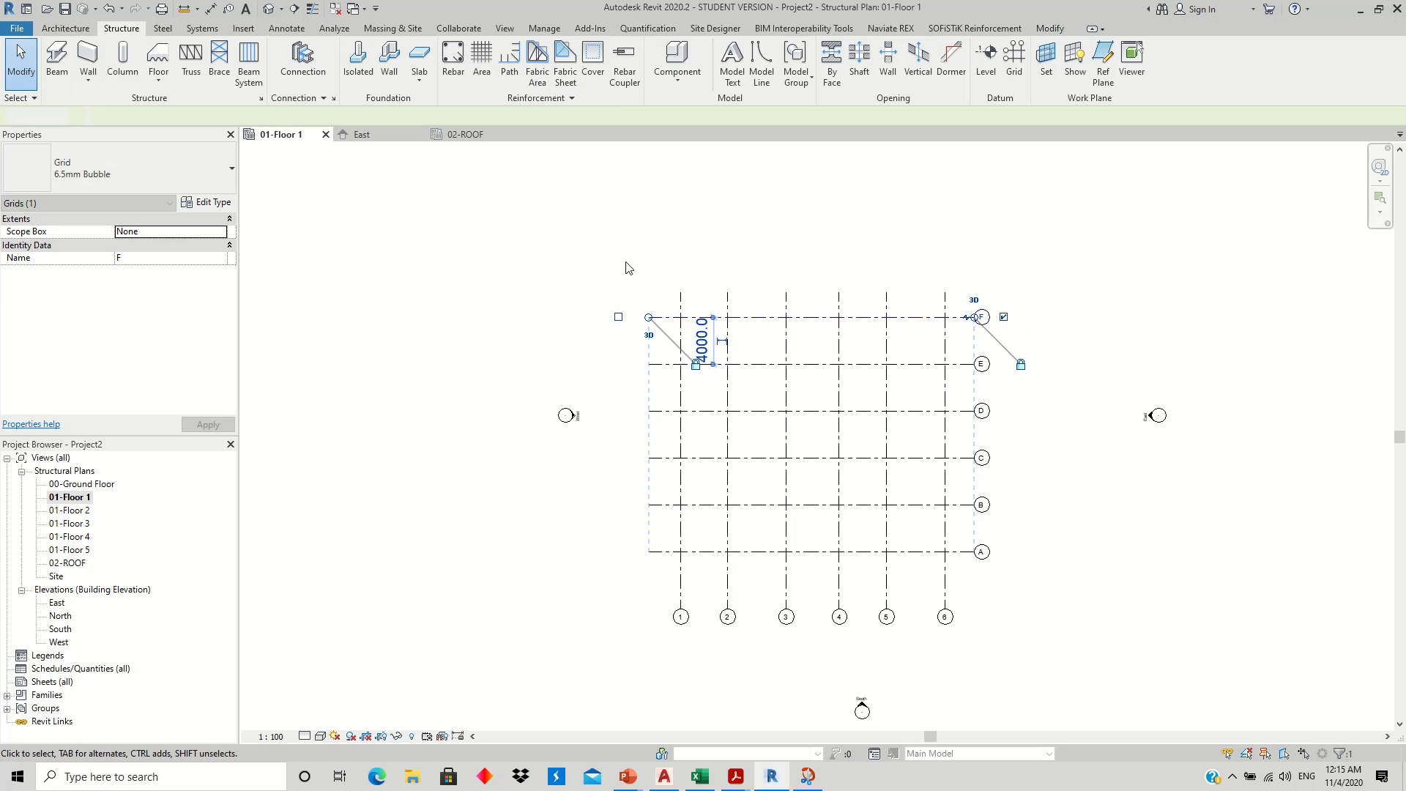
{"action": "left_click", "coordinate": [944, 570]}
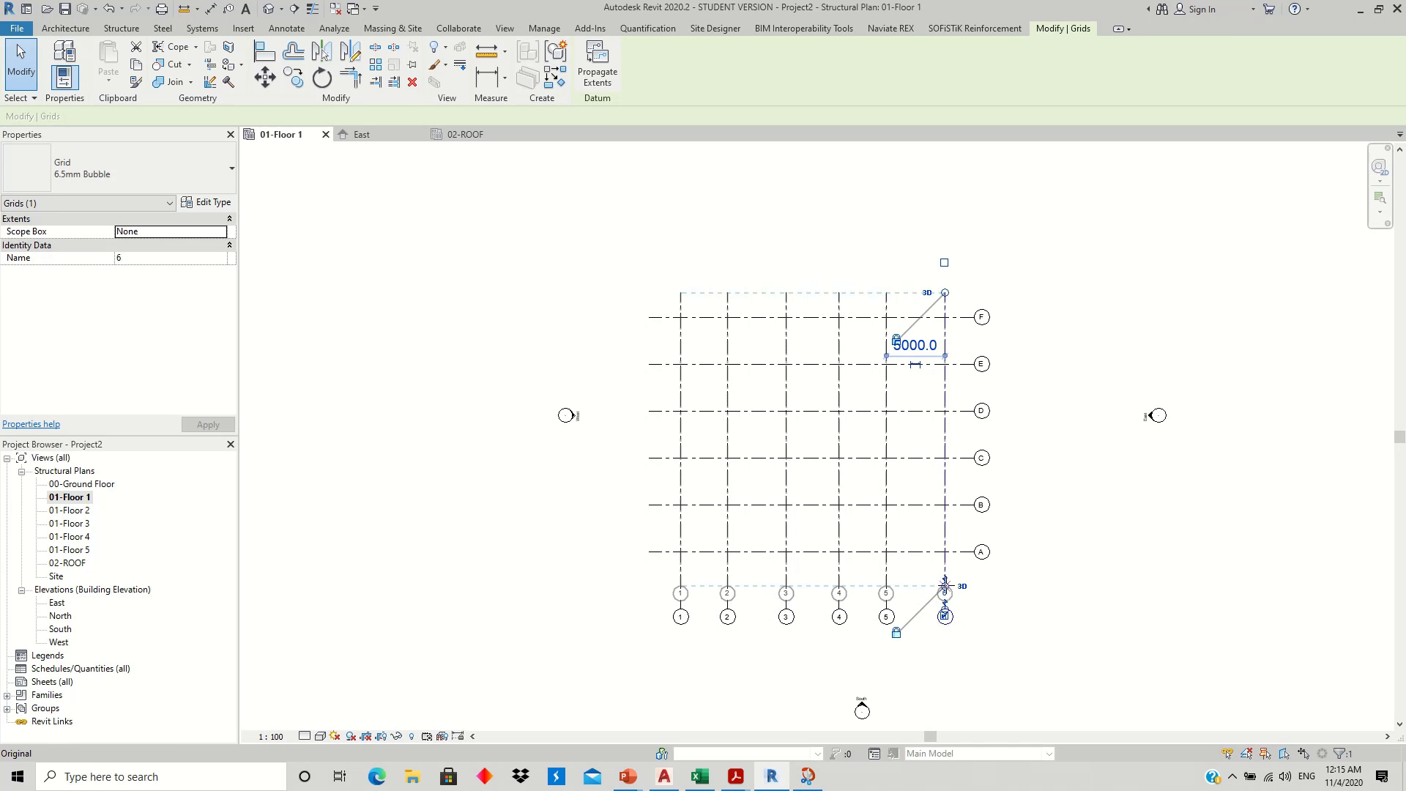
{"action": "key", "text": "Escape"}
{"action": "scroll", "coordinate": [917, 570], "scroll_direction": "up", "scroll_amount": 1}
{"action": "scroll", "coordinate": [918, 569], "scroll_direction": "down", "scroll_amount": 1}
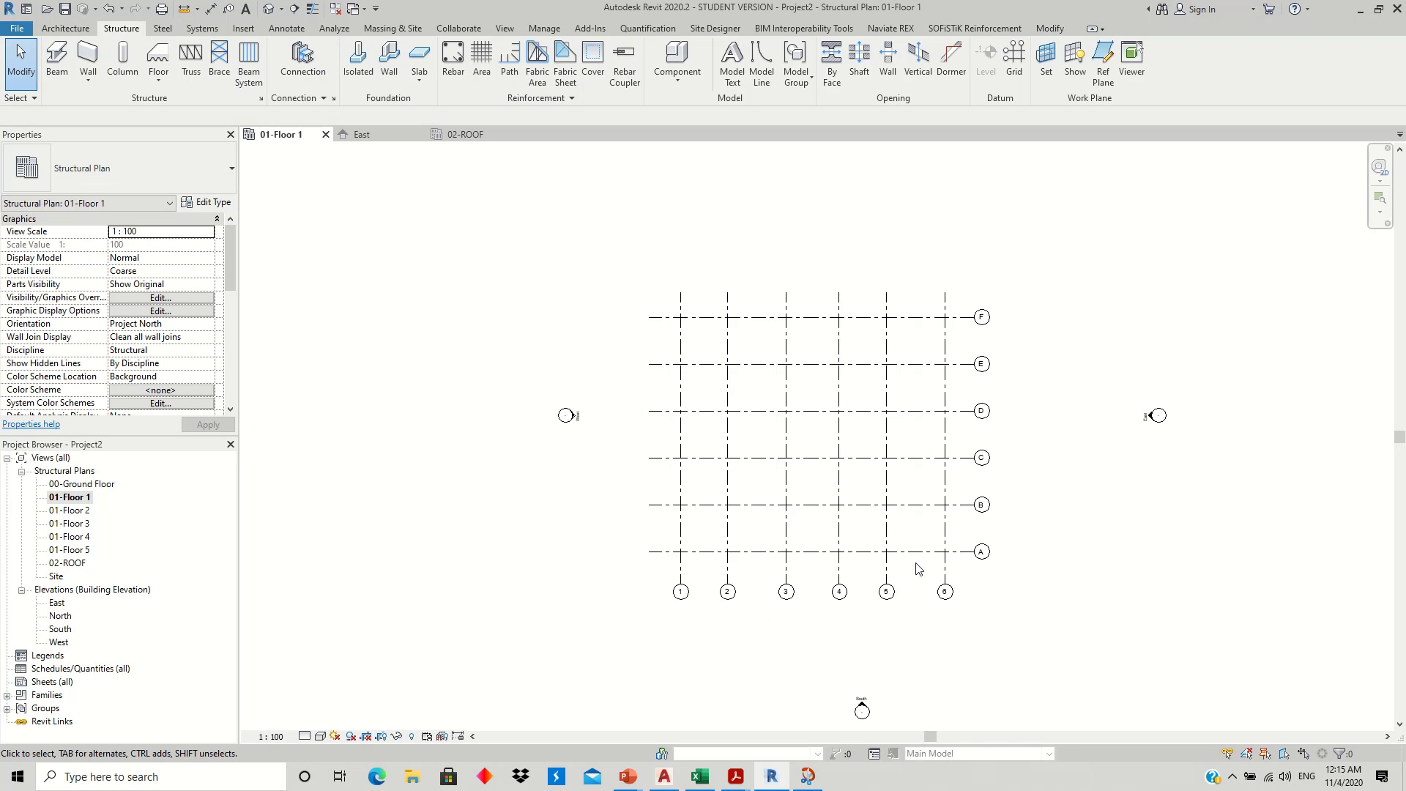
{"action": "left_click_drag", "start_coordinate": [1082, 225], "coordinate": [621, 621]}
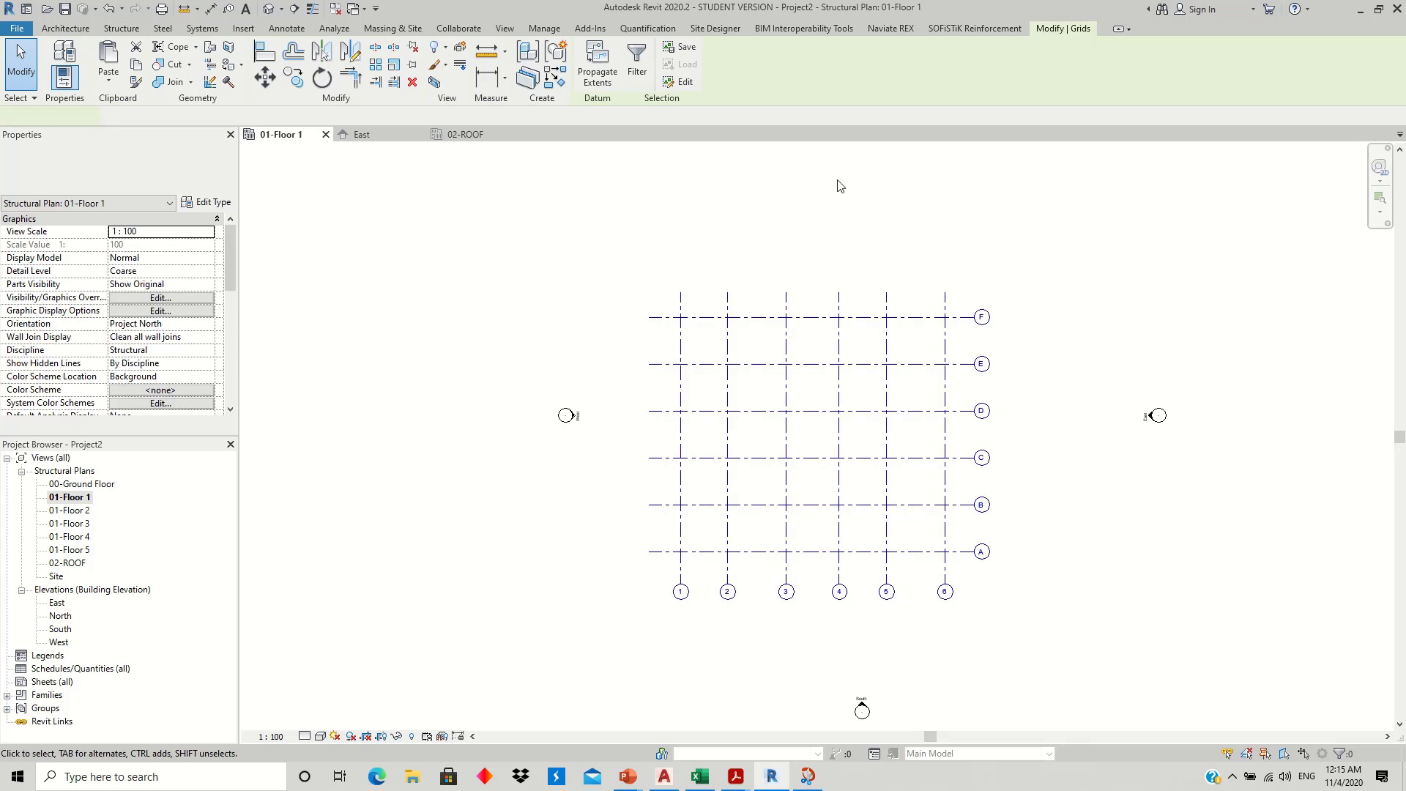
- Propagate the grid extents to 00-Ground Floor, 01-Floor 2–5 and 02-ROOF plans
{"action": "left_click", "coordinate": [597, 62]}
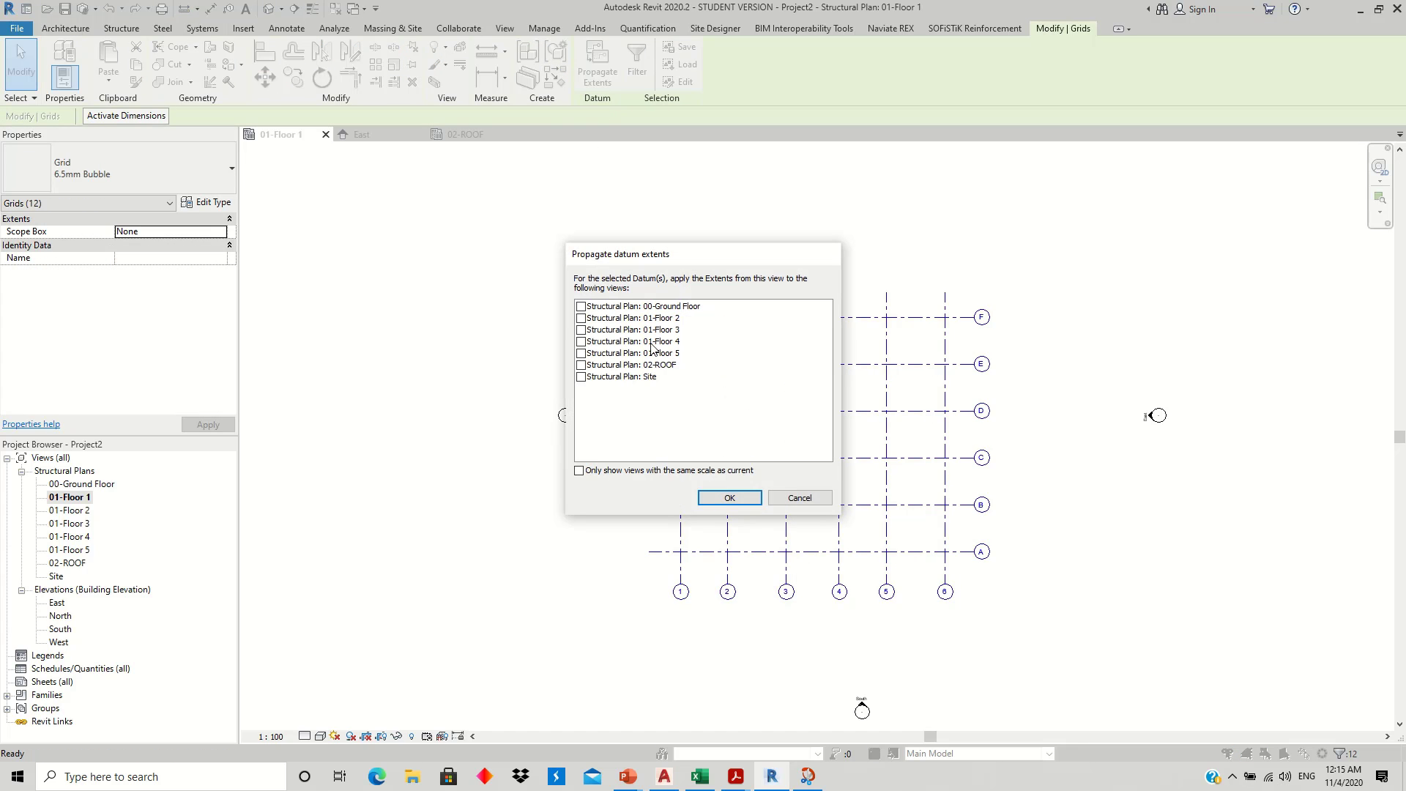
{"action": "left_click", "coordinate": [581, 307]}
{"action": "left_click", "coordinate": [581, 318]}
{"action": "left_click", "coordinate": [581, 330]}
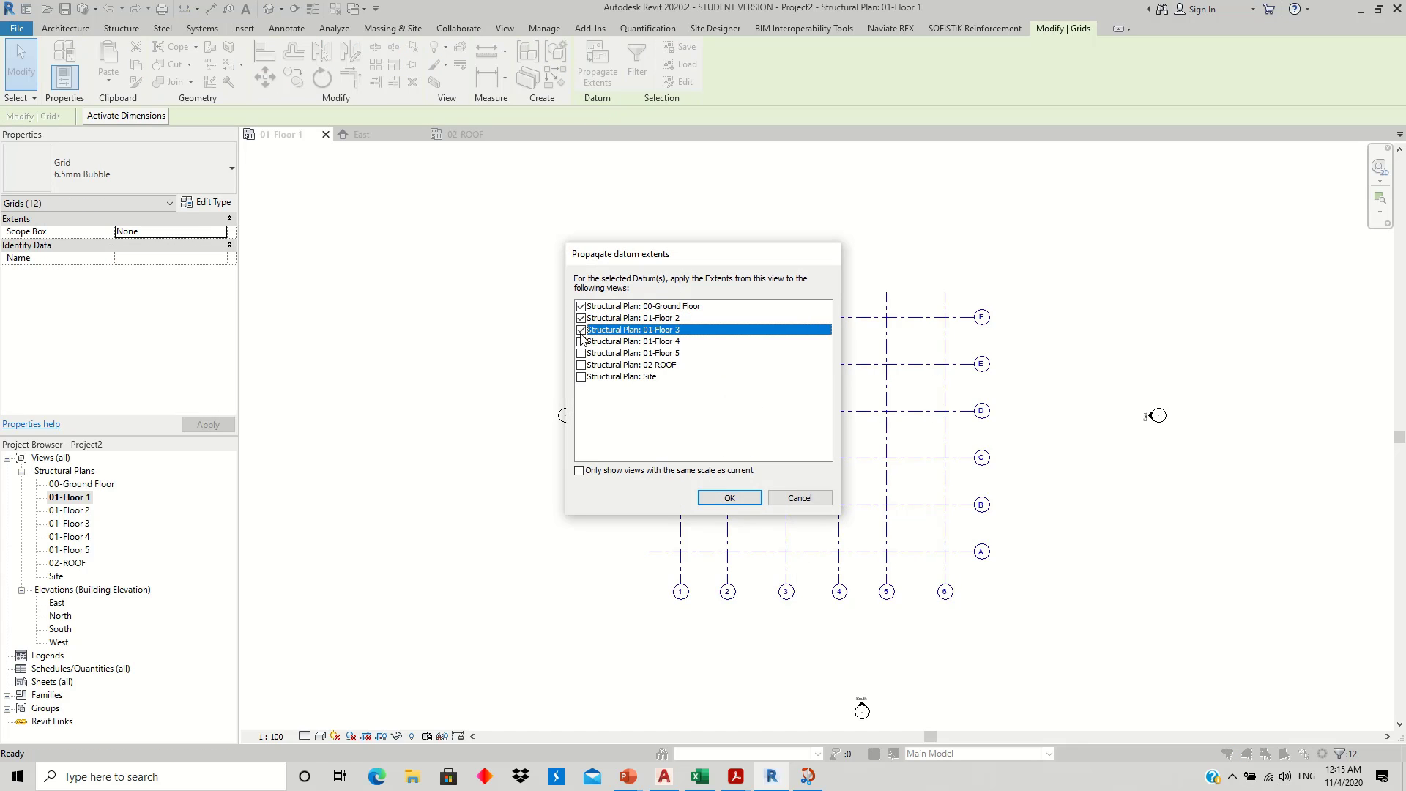
{"action": "left_click", "coordinate": [581, 353]}
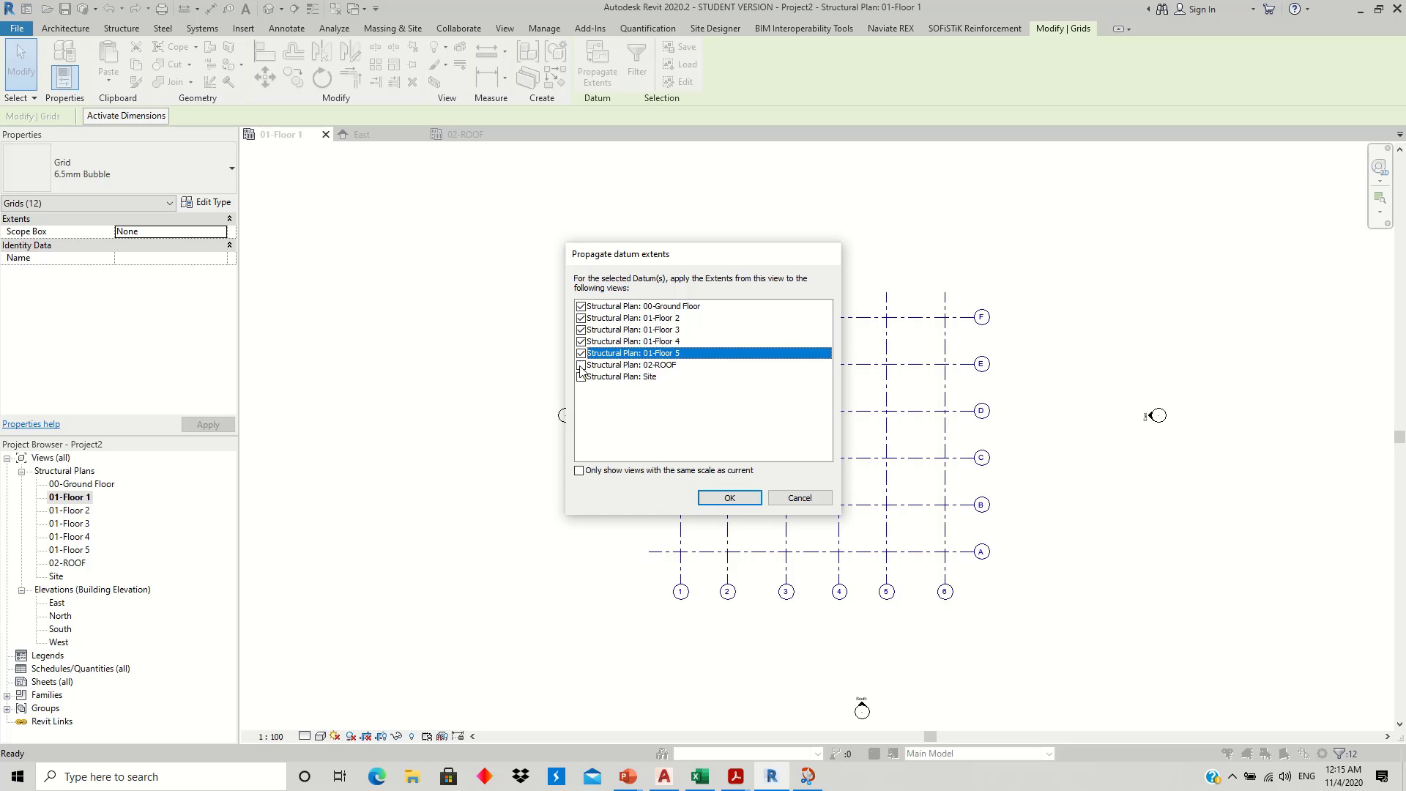
{"action": "left_click", "coordinate": [729, 498]}
{"action": "left_click", "coordinate": [617, 477]}
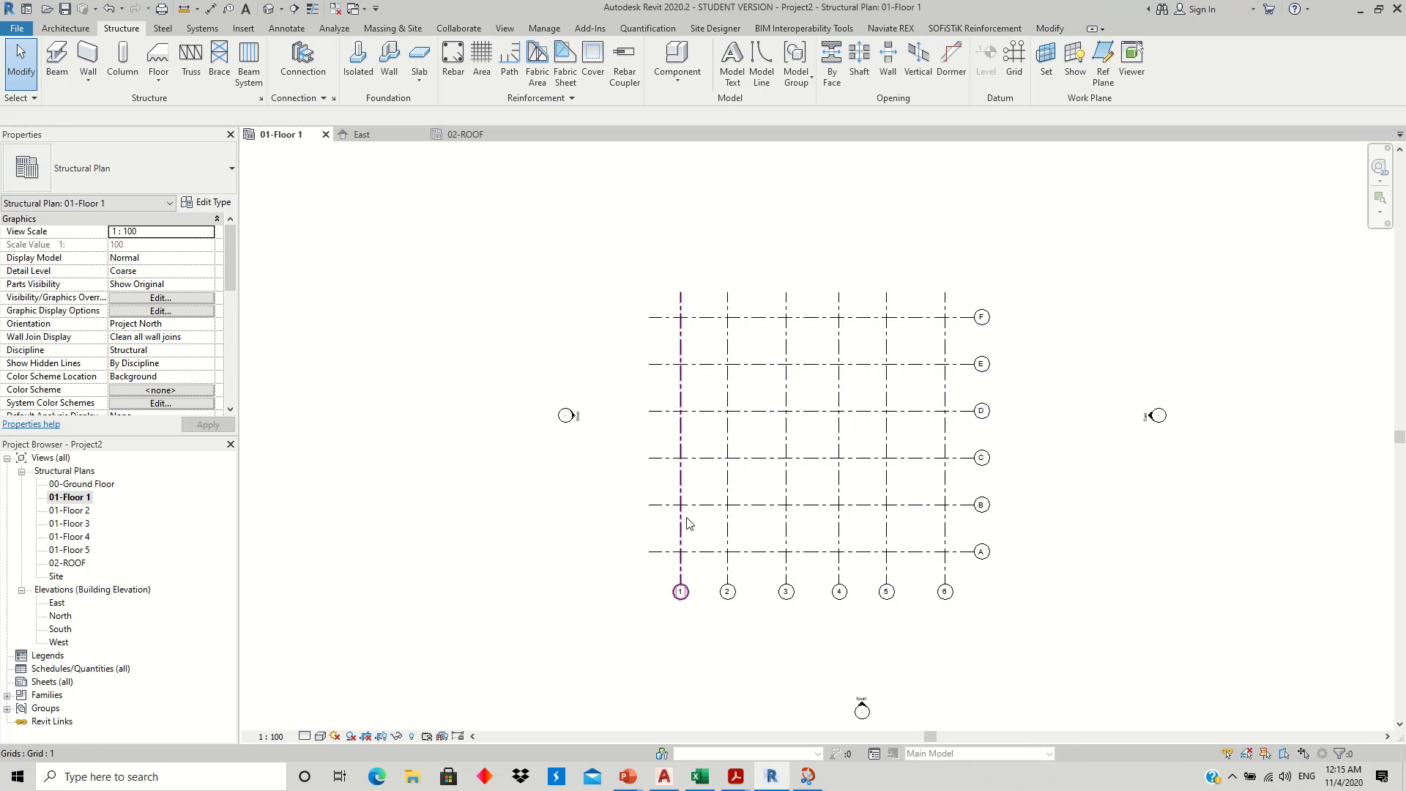
- Check the grids on the Floor 2 and Ground Floor plans, then open the East elevation
{"action": "left_click", "coordinate": [68, 511]}
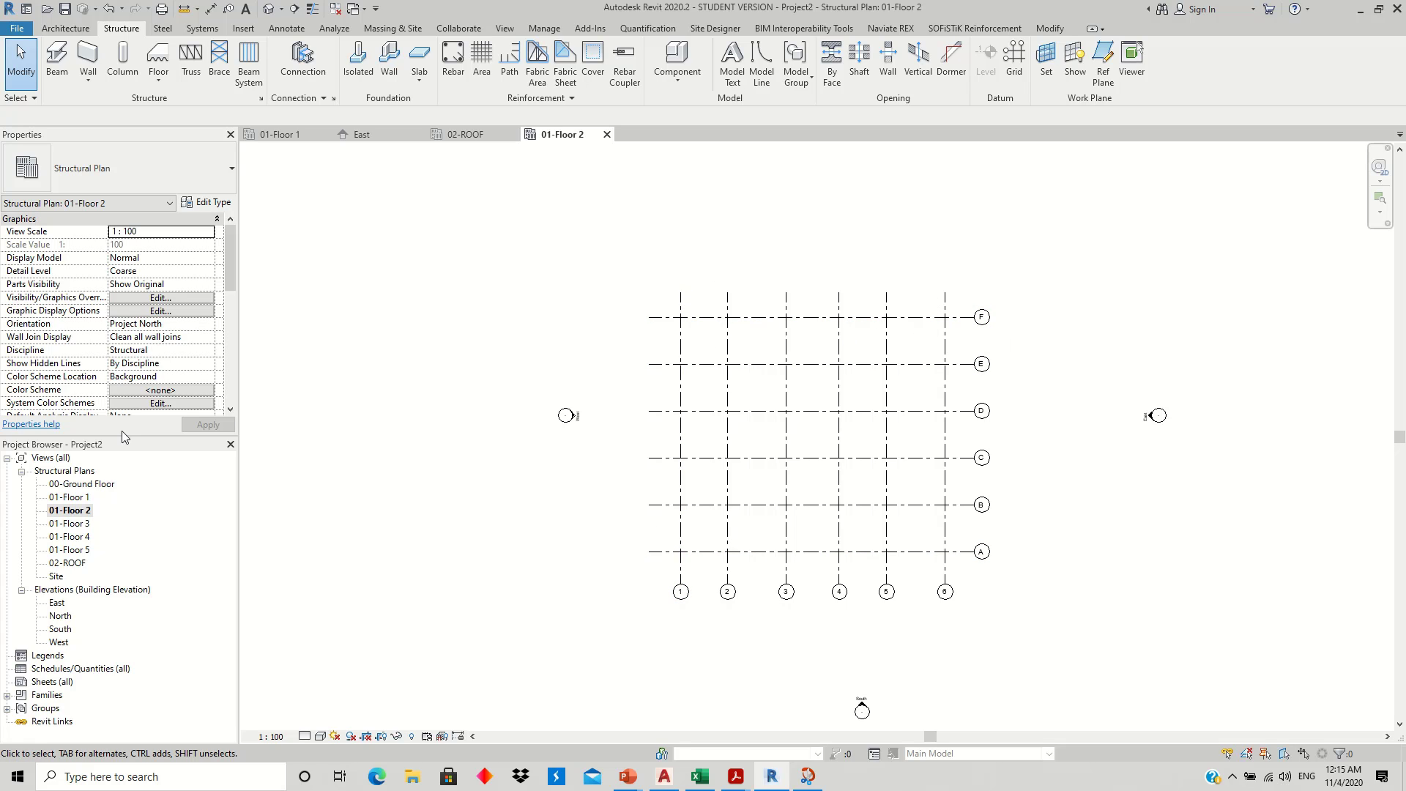
{"action": "double_click", "coordinate": [84, 484]}
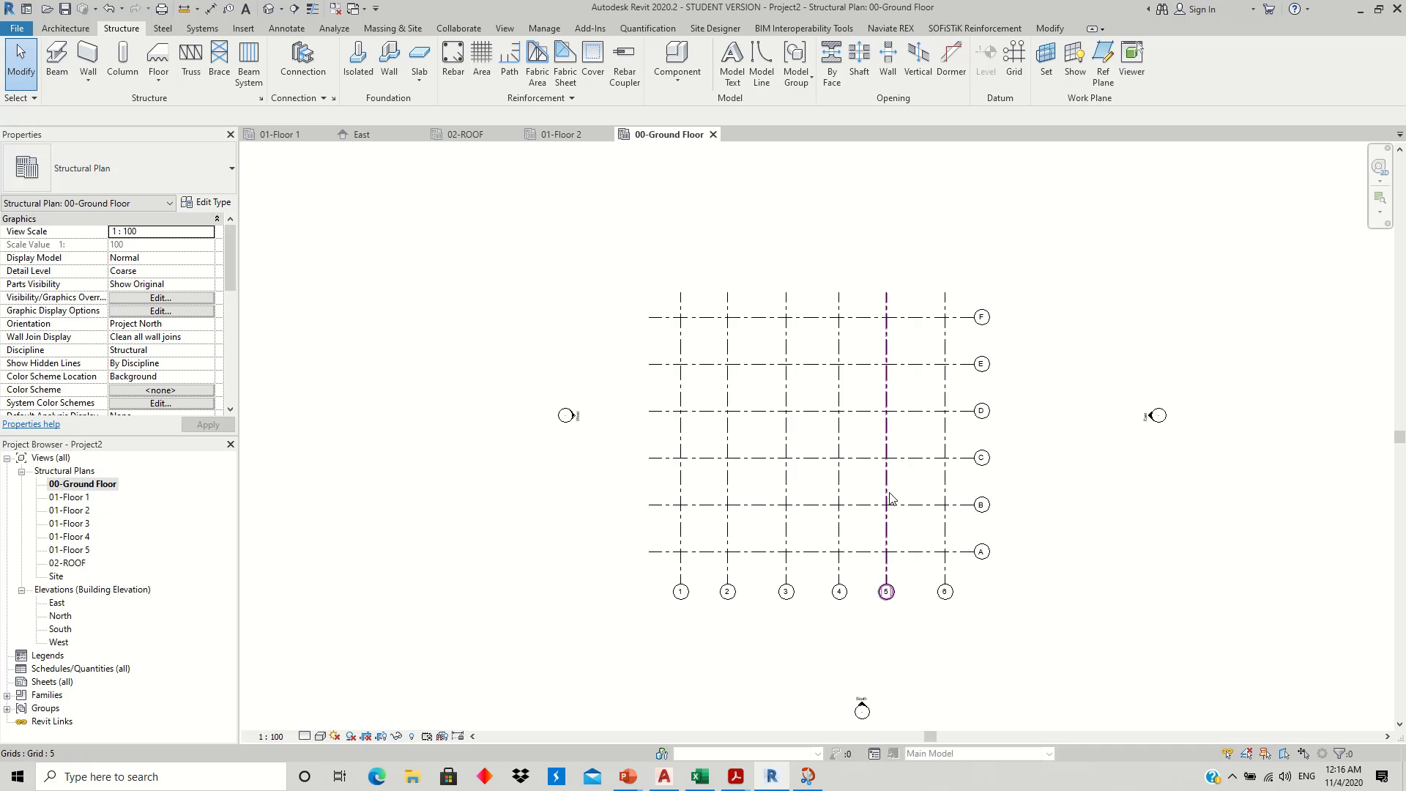
{"action": "scroll", "coordinate": [879, 455], "scroll_direction": "down", "scroll_amount": 2}
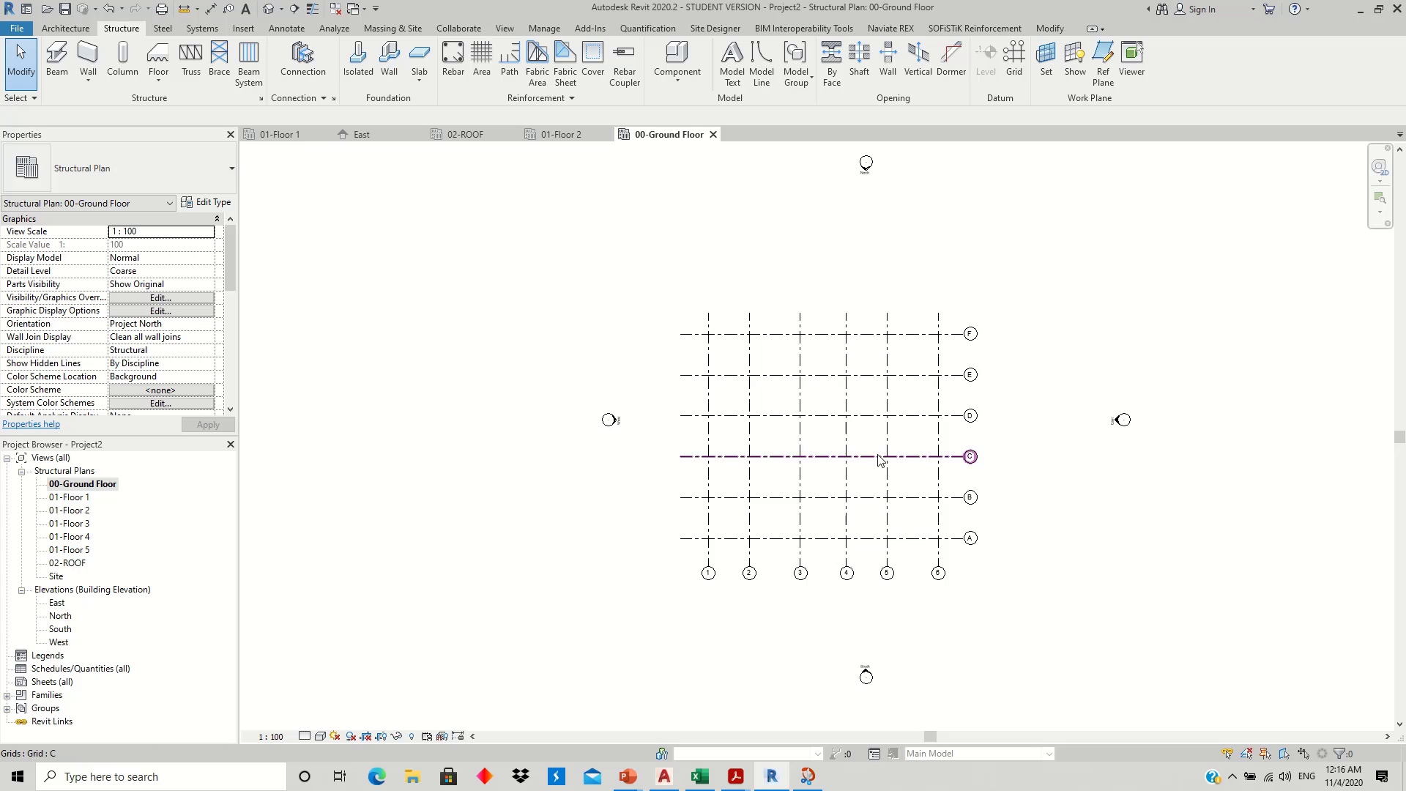
{"action": "scroll", "coordinate": [871, 445], "scroll_direction": "down", "scroll_amount": 1}
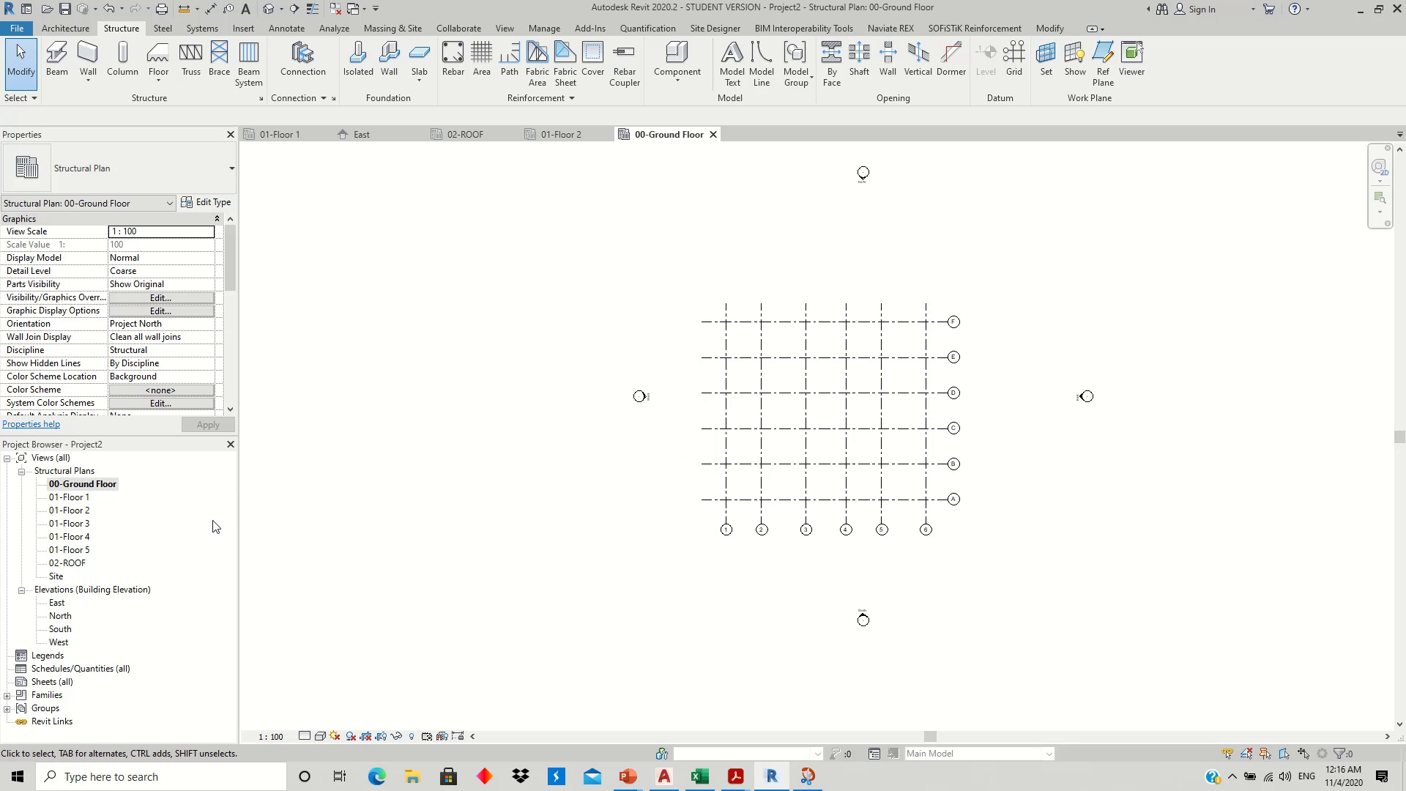
{"action": "double_click", "coordinate": [63, 605]}
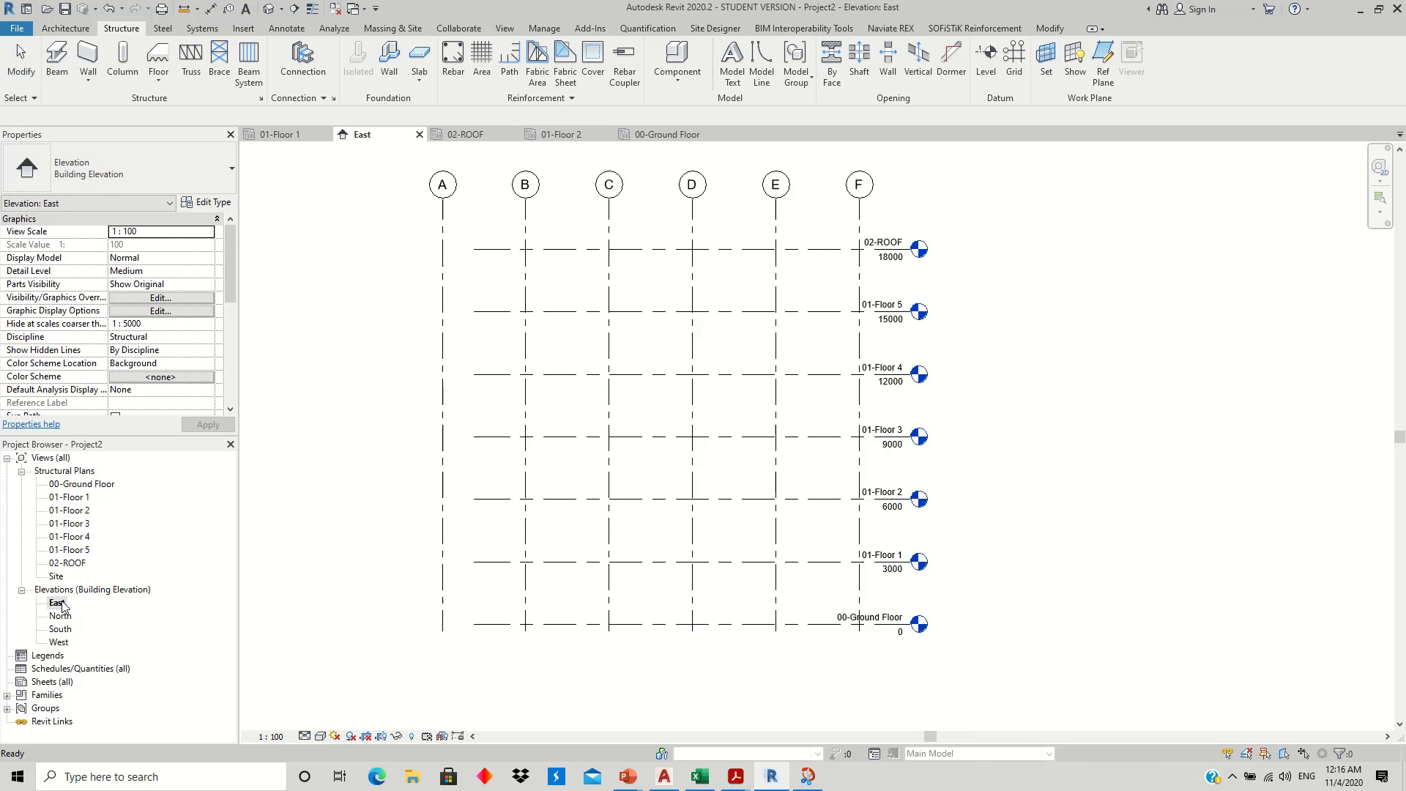
- Extend the level lines past grids A and F in East, and past grid 1 in North
{"action": "left_click", "coordinate": [811, 250]}
{"action": "left_click_drag", "start_coordinate": [474, 249], "coordinate": [345, 249]}
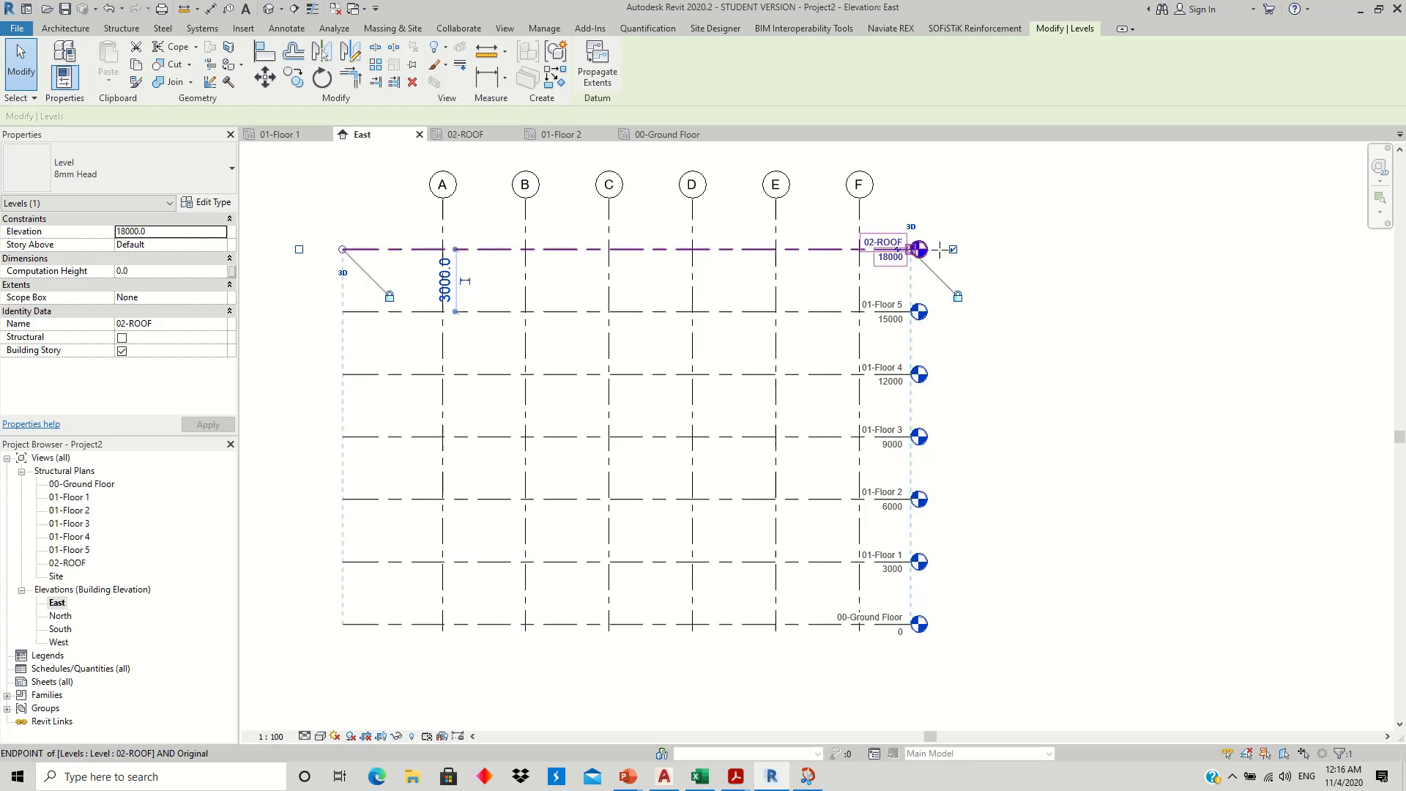
{"action": "left_click_drag", "start_coordinate": [910, 249], "coordinate": [994, 250]}
{"action": "left_click", "coordinate": [1145, 424]}
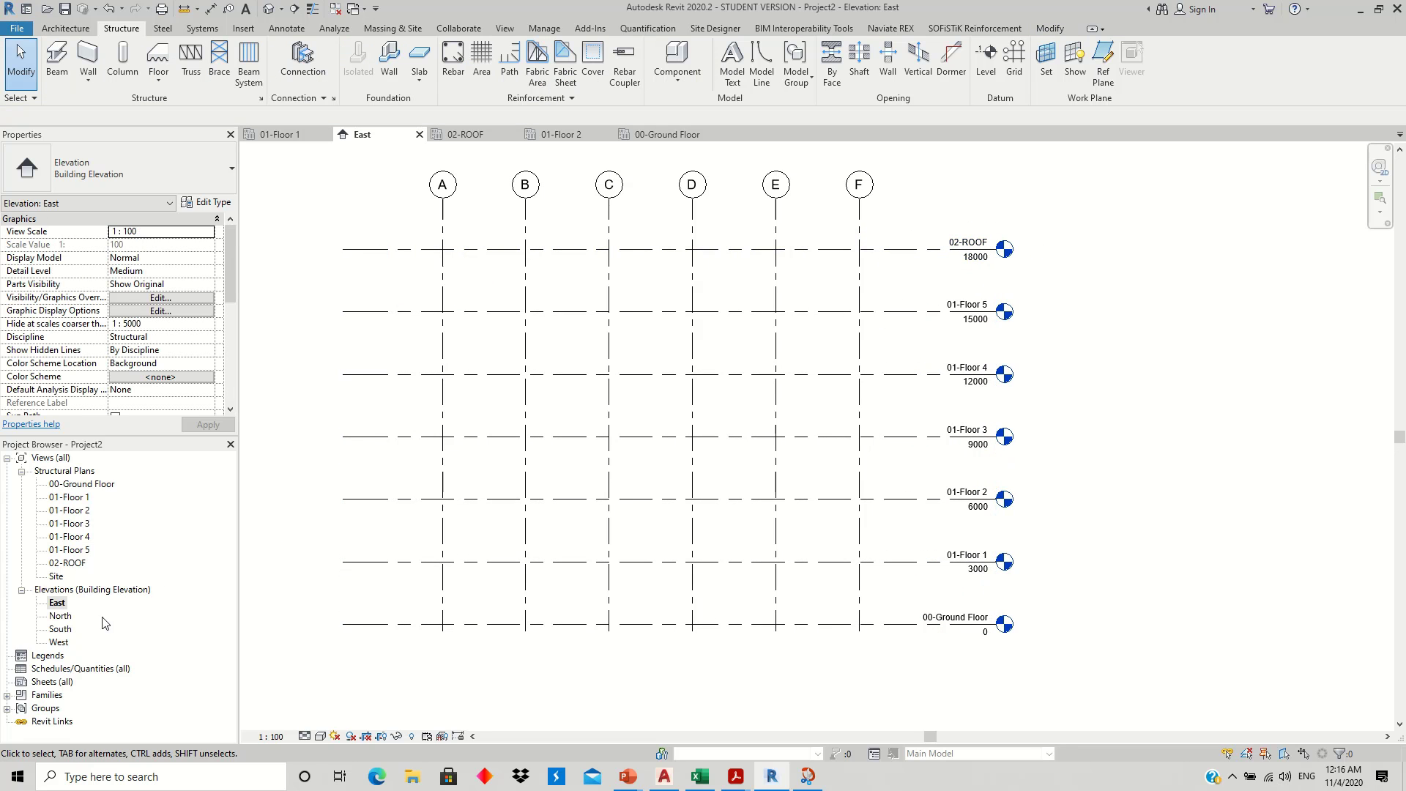
{"action": "double_click", "coordinate": [68, 618]}
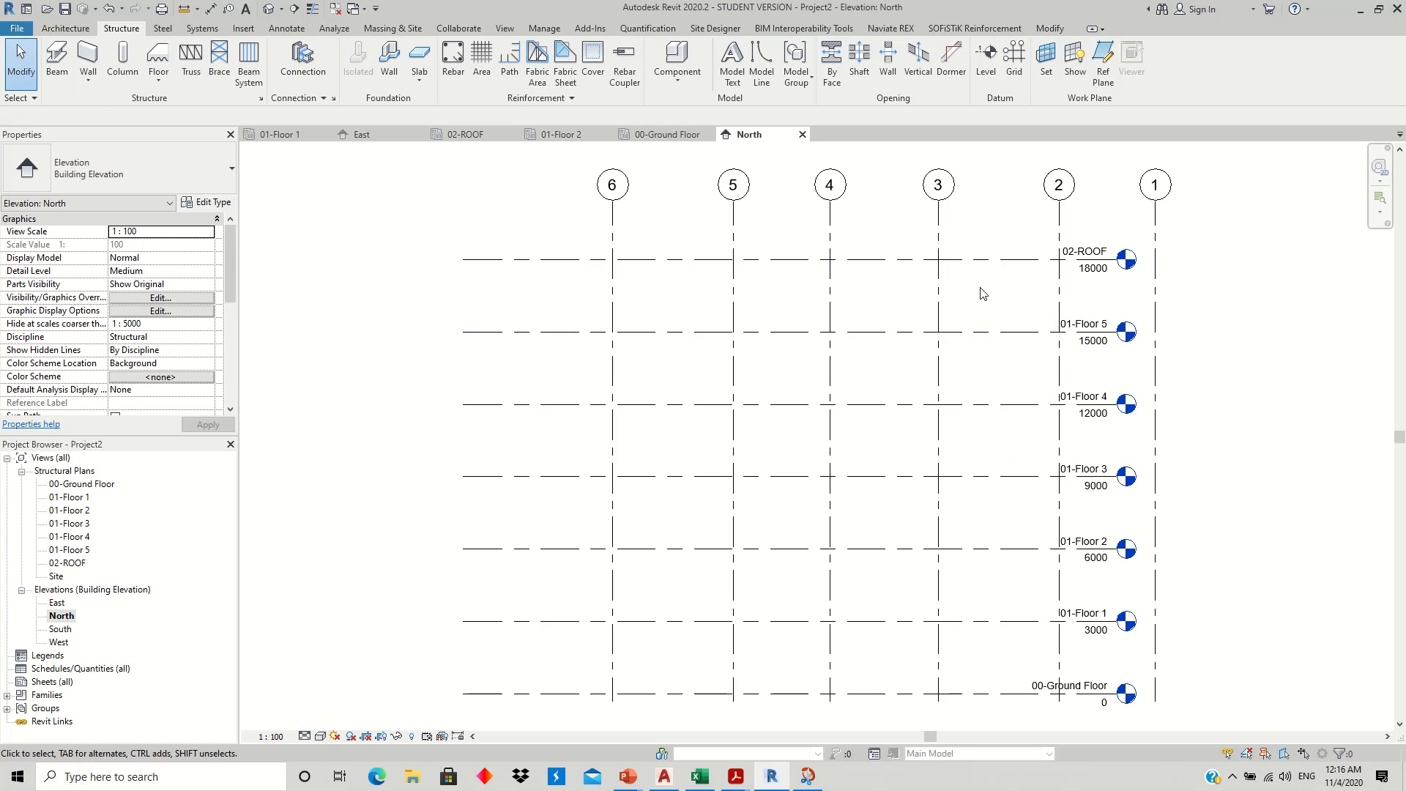
{"action": "left_click", "coordinate": [1010, 260]}
{"action": "left_click_drag", "start_coordinate": [1116, 259], "coordinate": [1287, 260]}
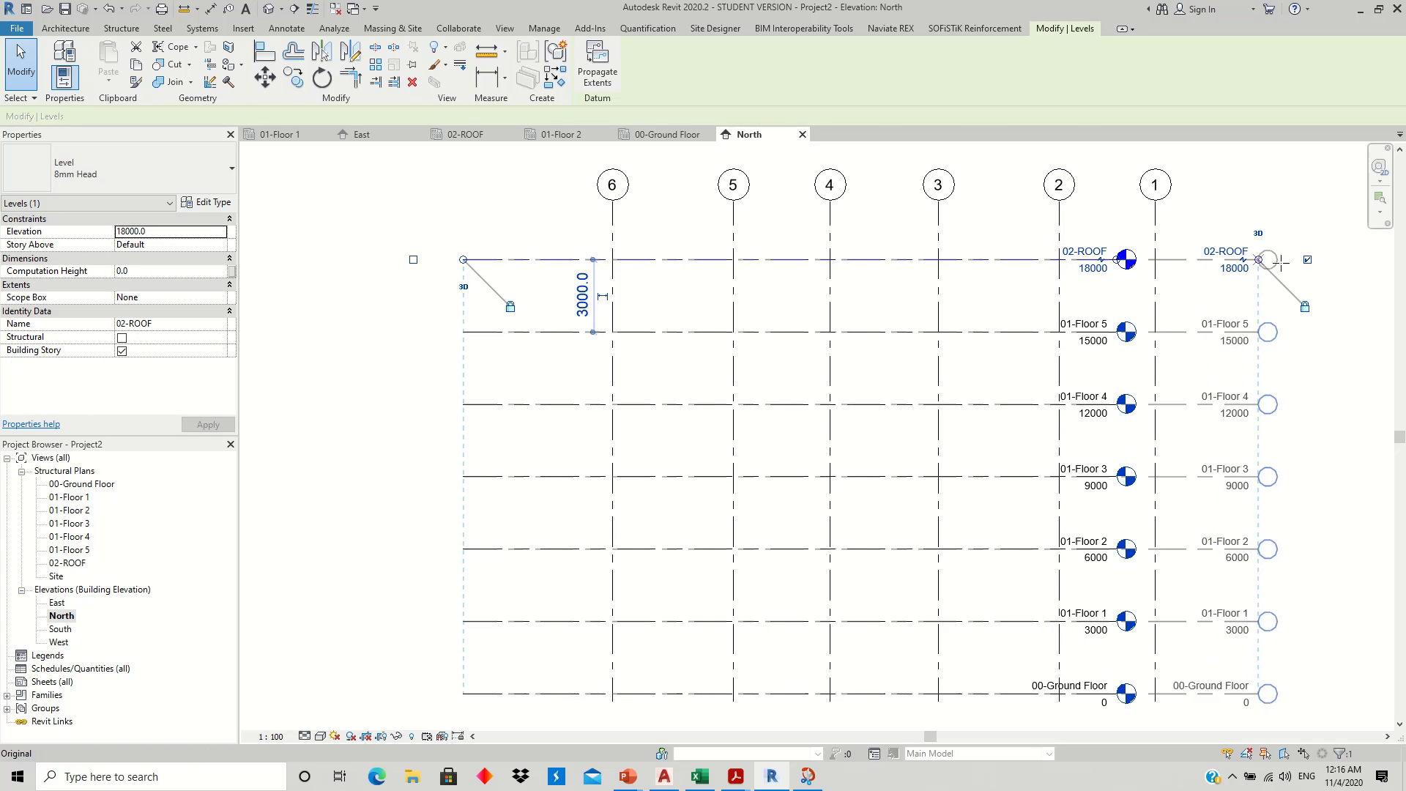
{"action": "left_click", "coordinate": [1094, 200]}
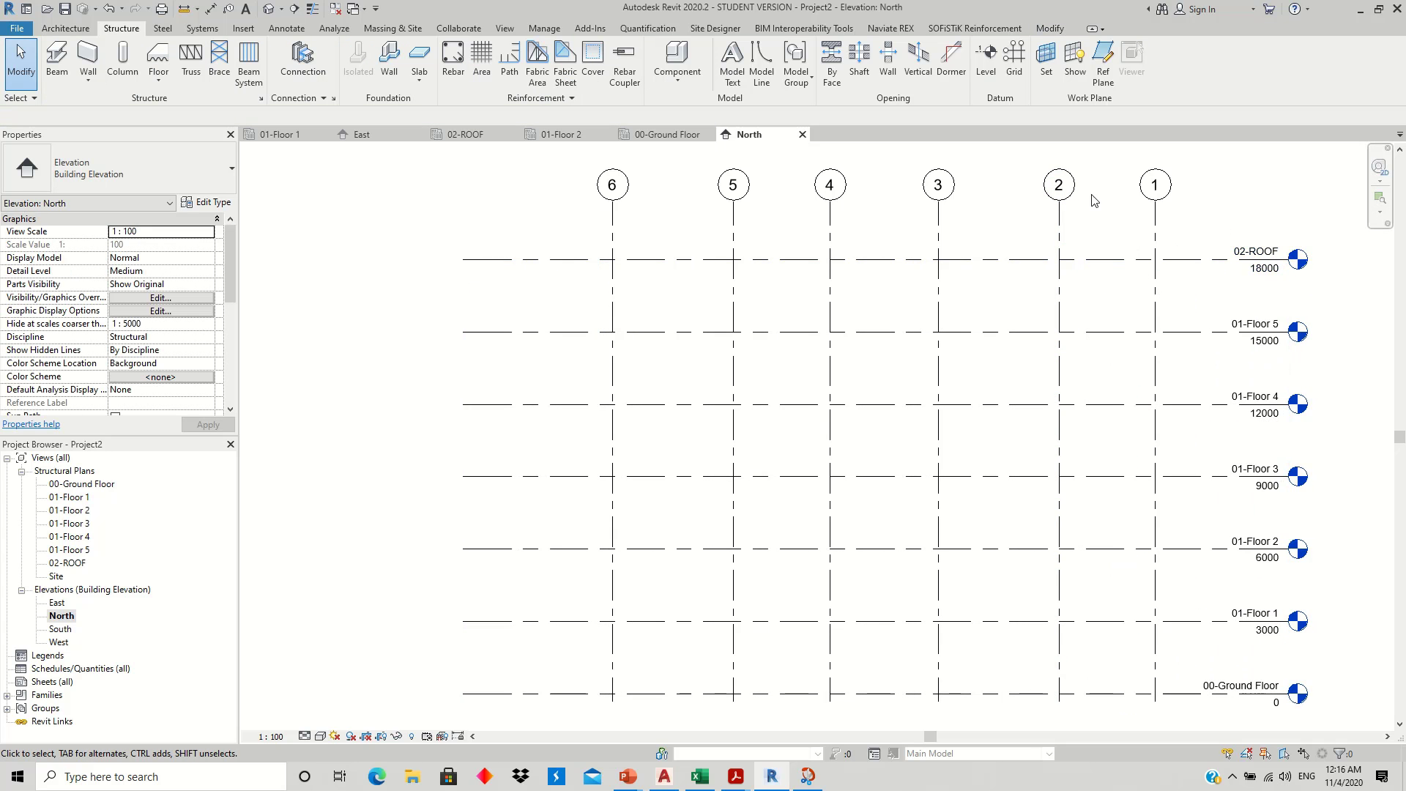
- Check level extents in the South and West elevations, return to 00-Ground Floor, then show Acrobat
{"action": "double_click", "coordinate": [63, 630]}
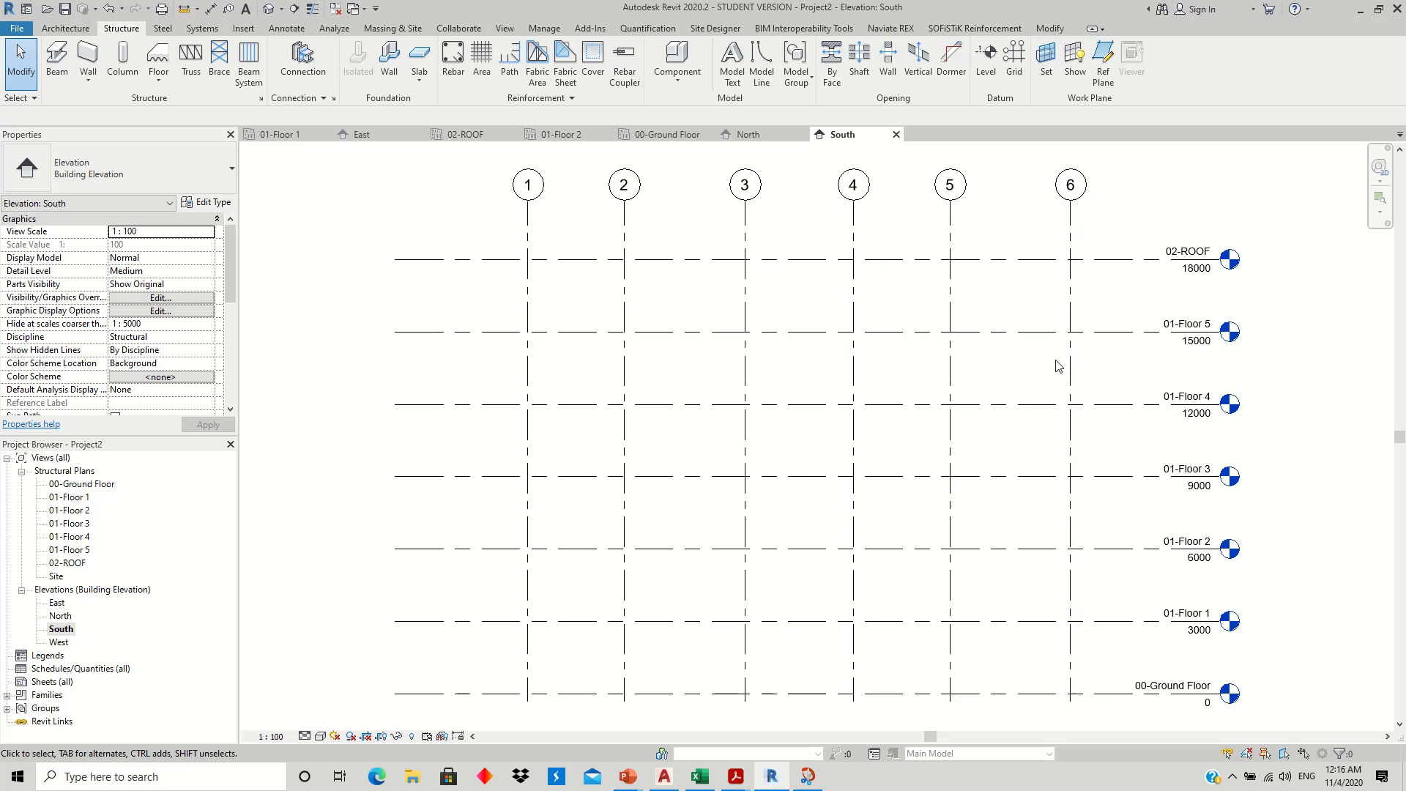
{"action": "double_click", "coordinate": [59, 642]}
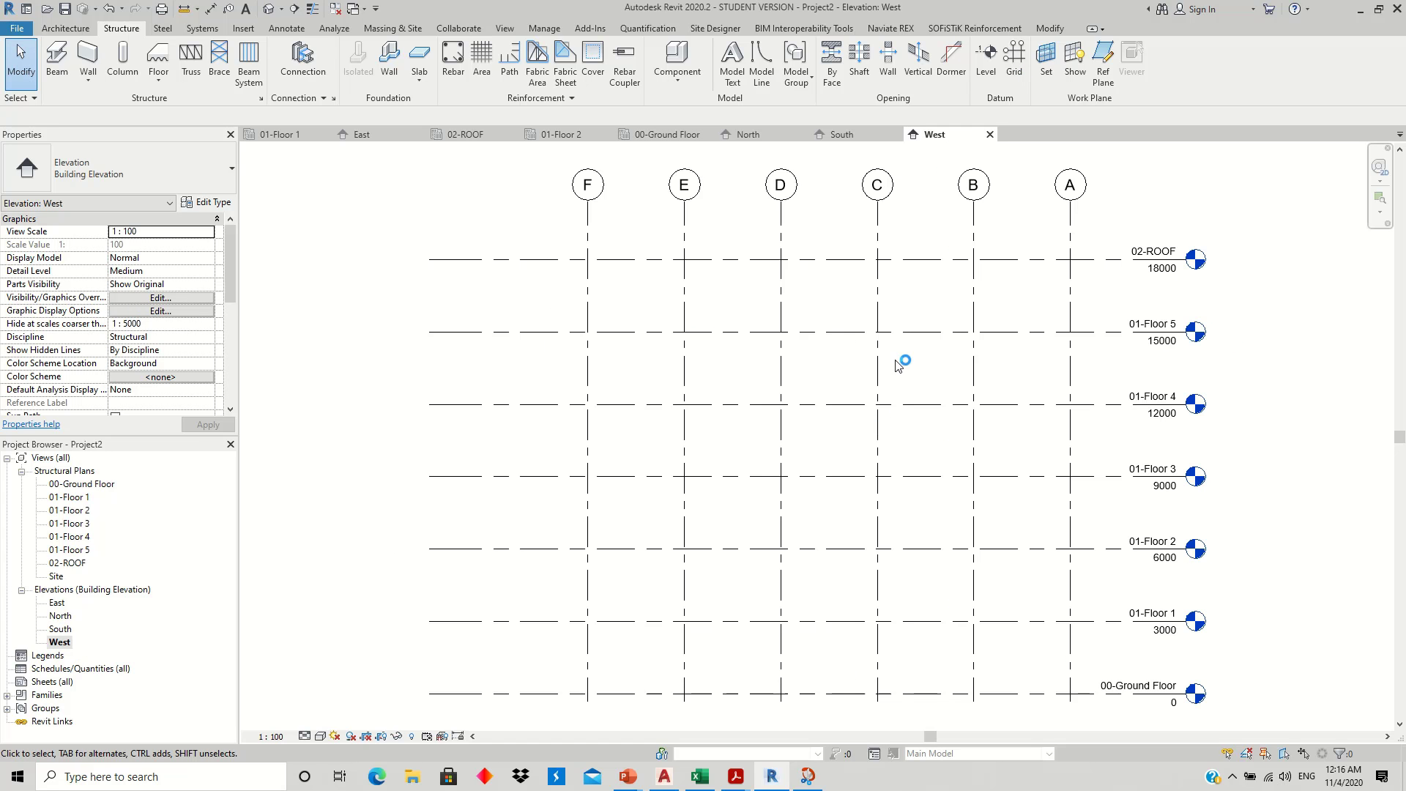
{"action": "left_click", "coordinate": [1180, 284]}
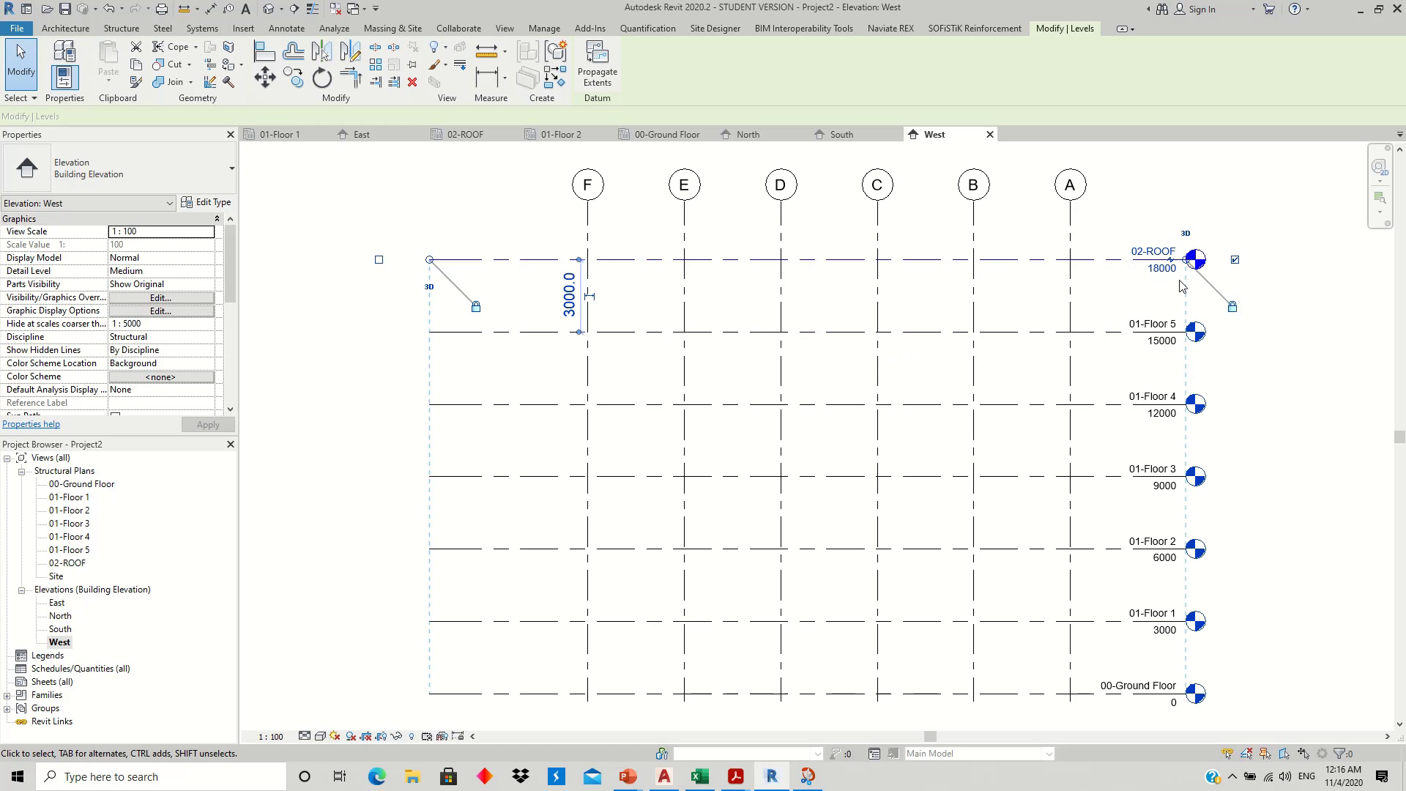
{"action": "left_click", "coordinate": [558, 495]}
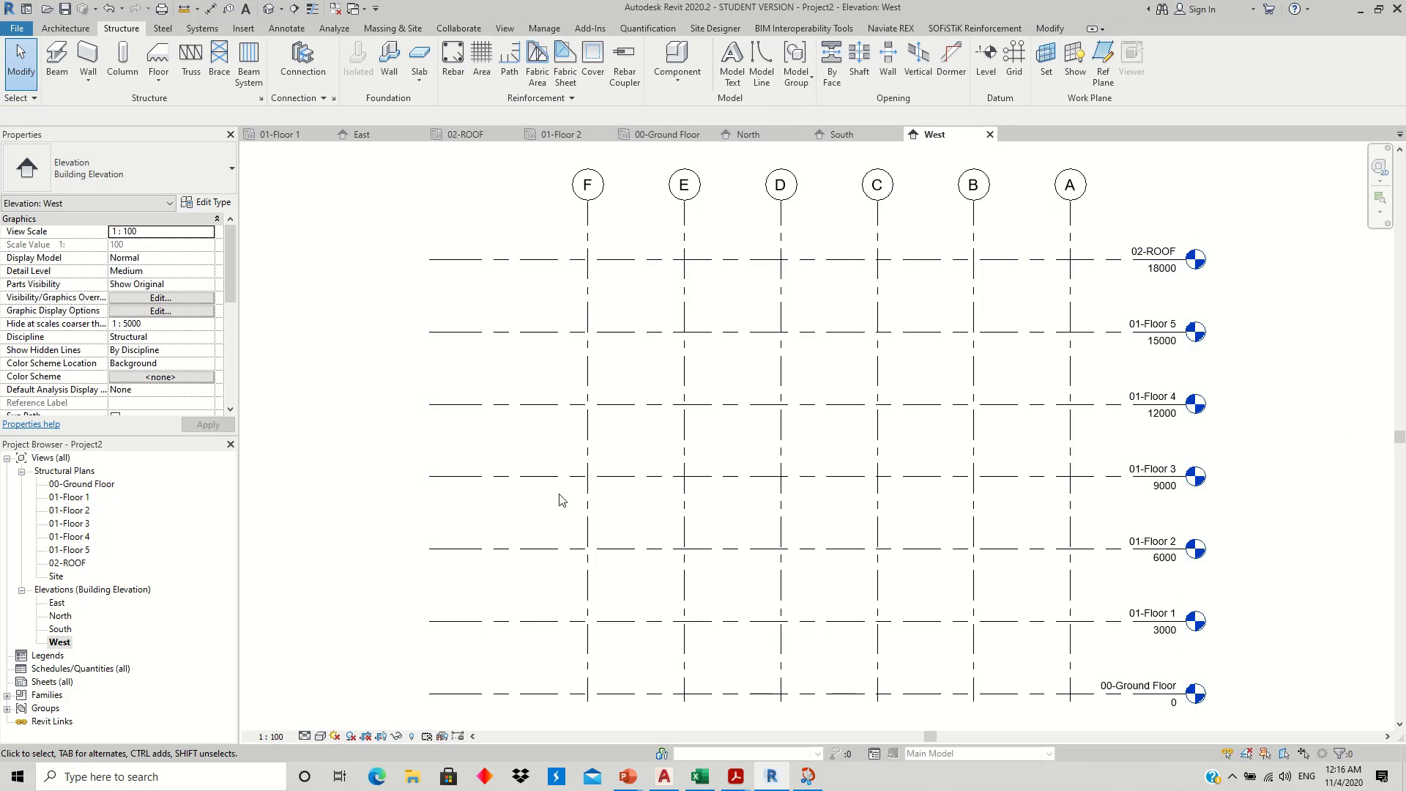
{"action": "double_click", "coordinate": [82, 485]}
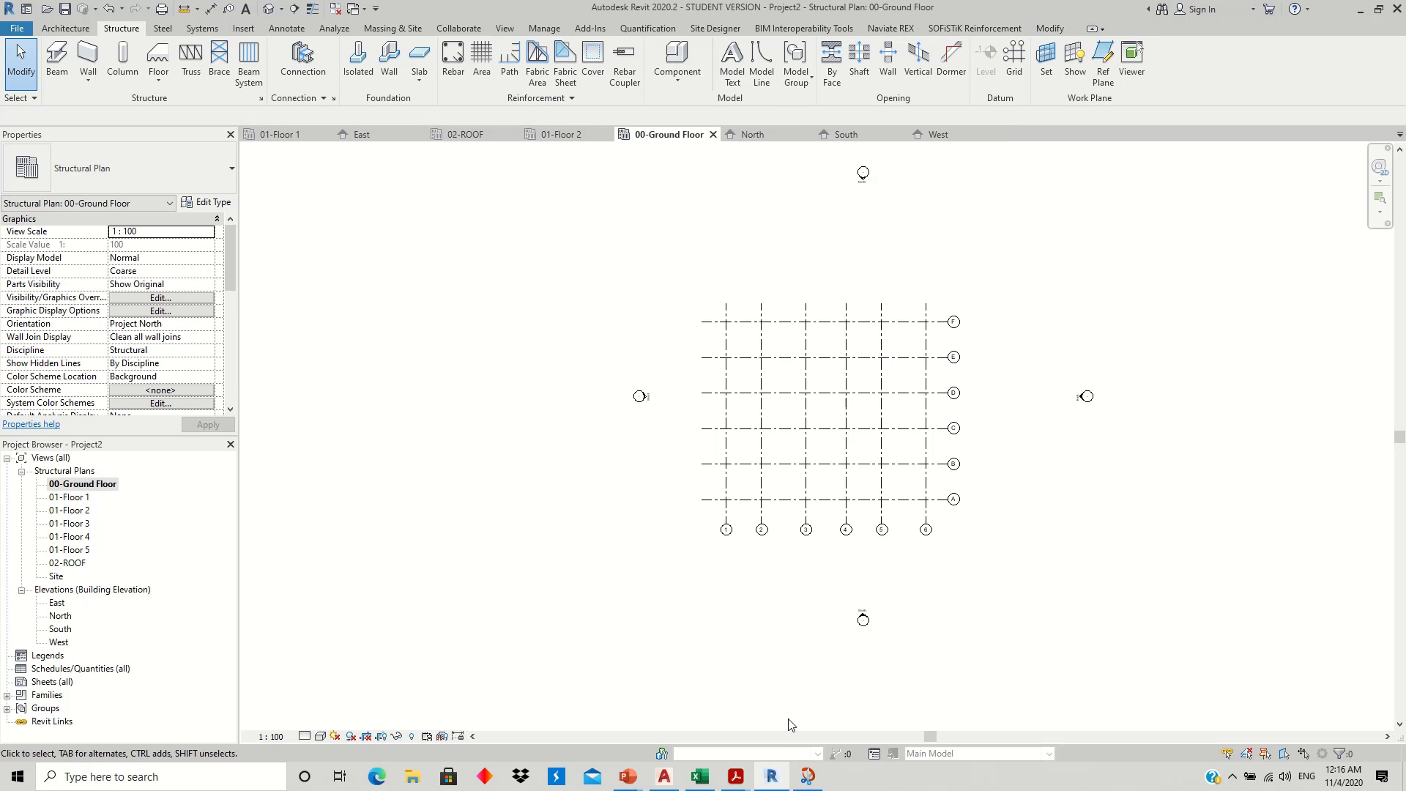
{"action": "left_click", "coordinate": [735, 776]}
{"action": "left_click", "coordinate": [1366, 734]}
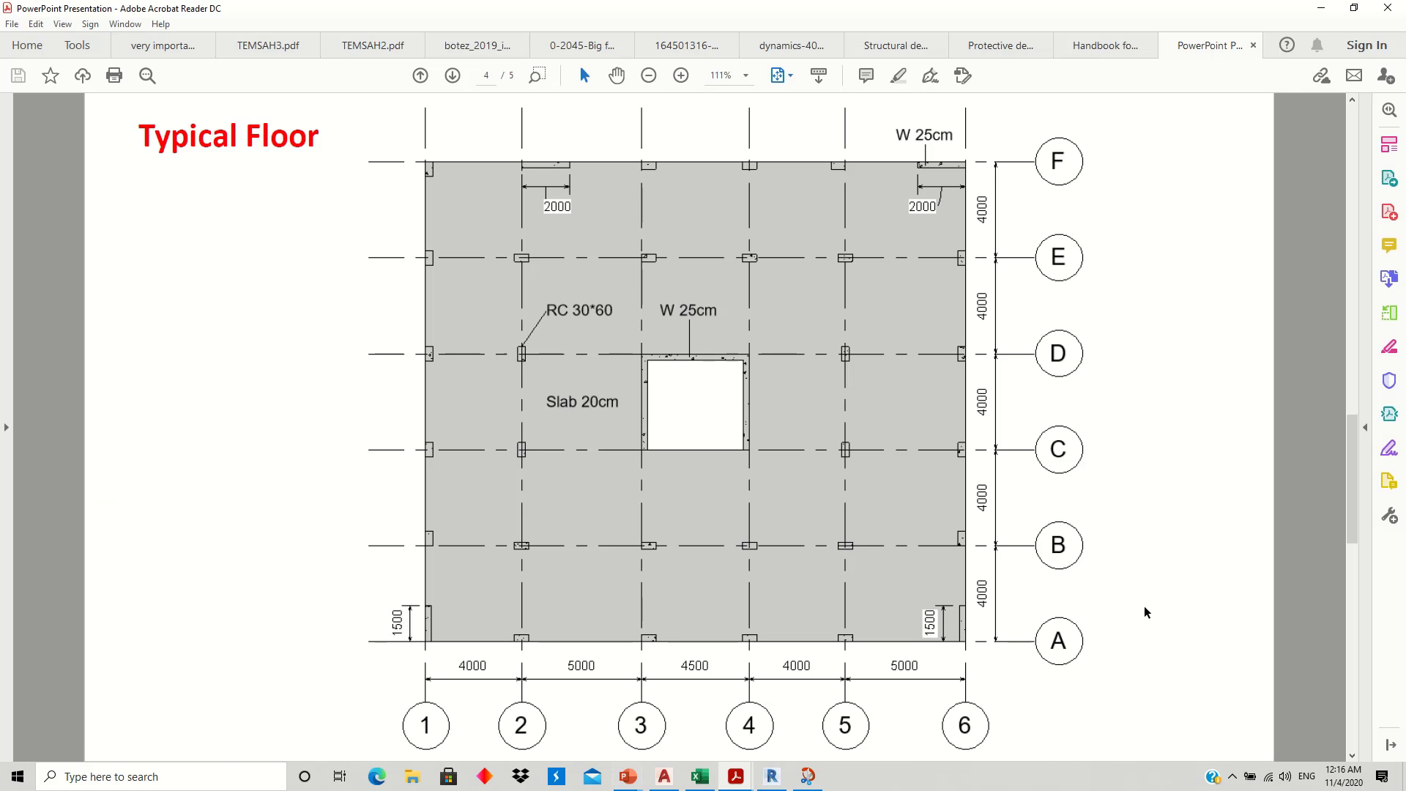
{"action": "scroll", "coordinate": [655, 325], "scroll_direction": "down", "scroll_amount": 3}
{"action": "scroll", "coordinate": [666, 329], "scroll_direction": "up", "scroll_amount": 3}
{"action": "scroll", "coordinate": [666, 333], "scroll_direction": "up", "scroll_amount": 3}
{"action": "scroll", "coordinate": [763, 447], "scroll_direction": "down", "scroll_amount": 3}
{"action": "left_click", "coordinate": [771, 776]}
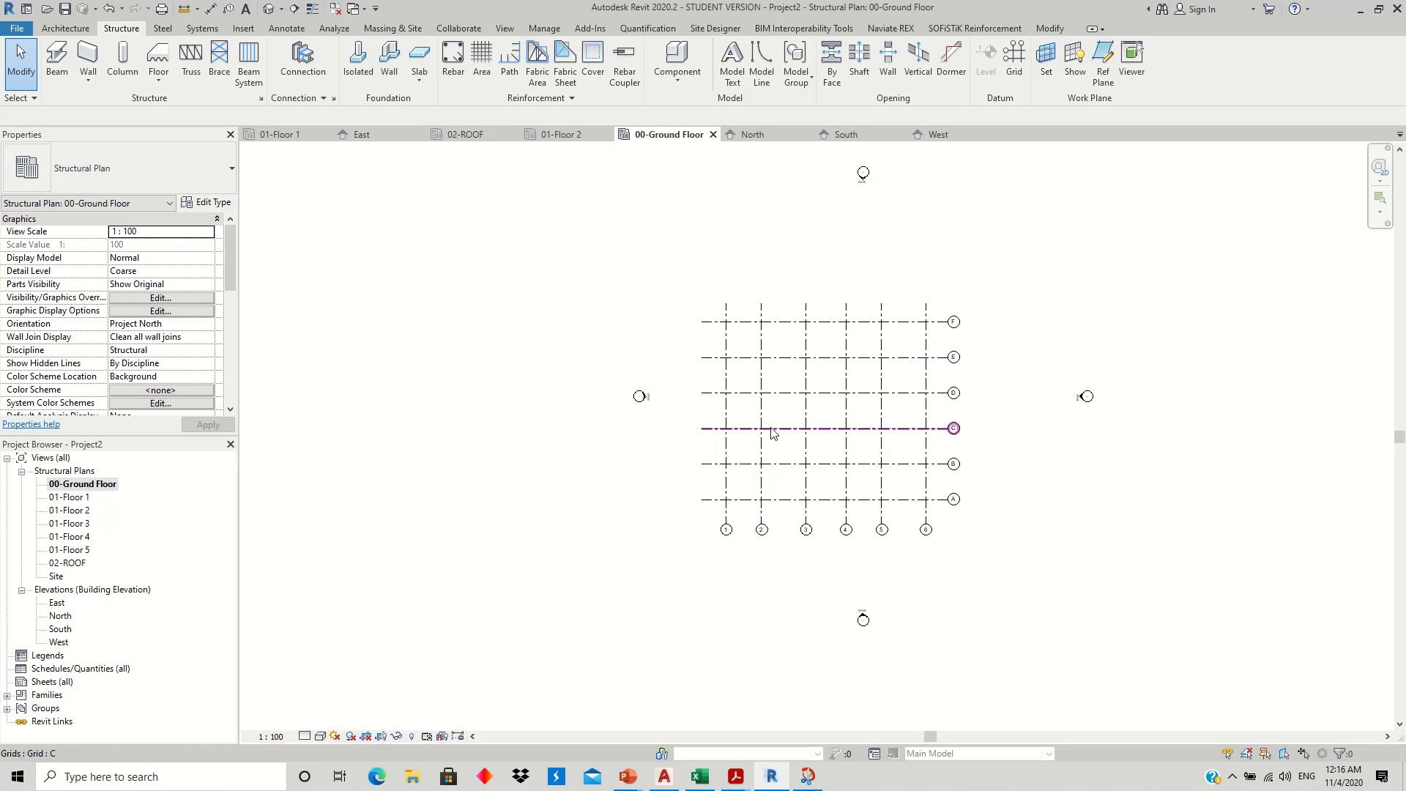
- Start a structural wall and duplicate its type as 'W 25cm'
{"action": "scroll", "coordinate": [860, 439], "scroll_direction": "up", "scroll_amount": 3}
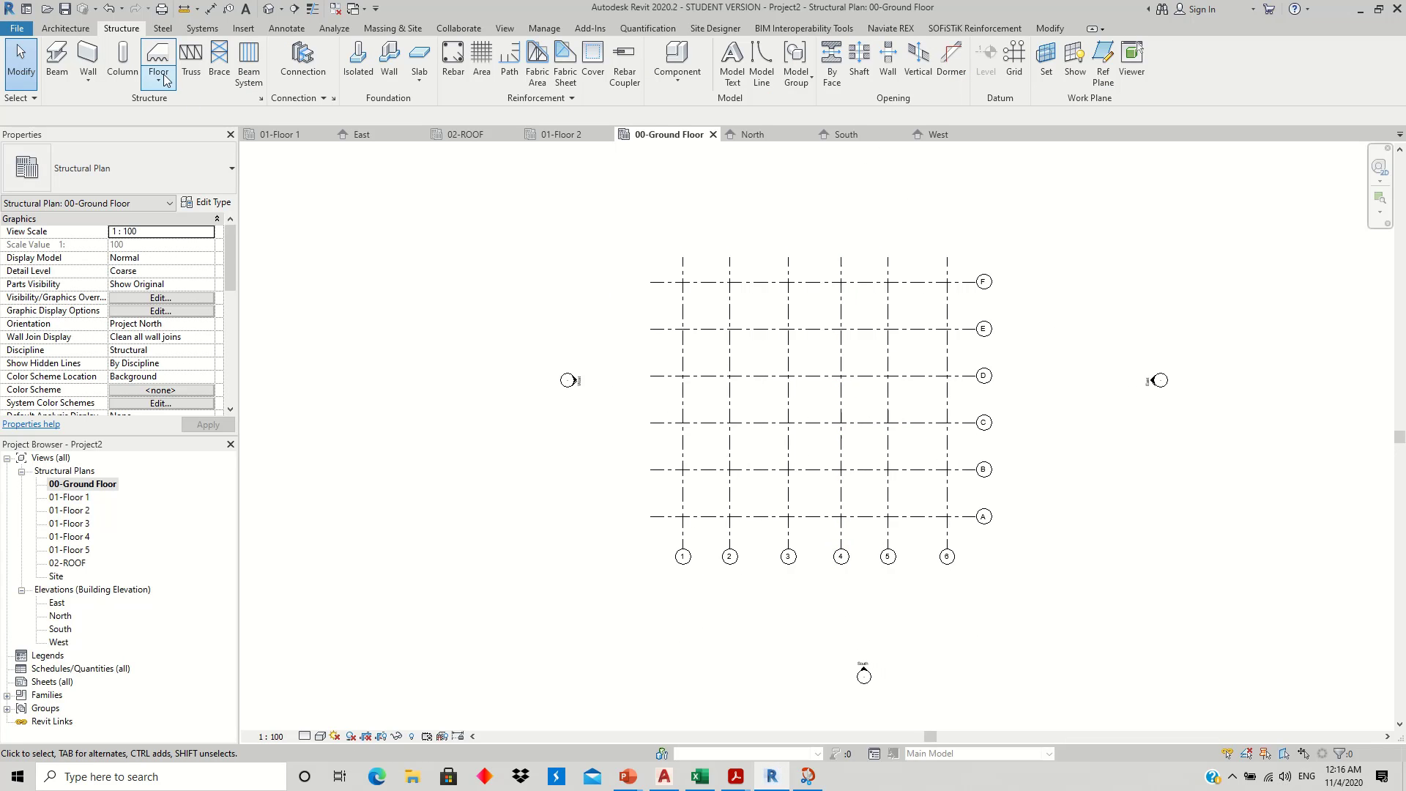
{"action": "left_click", "coordinate": [88, 57]}
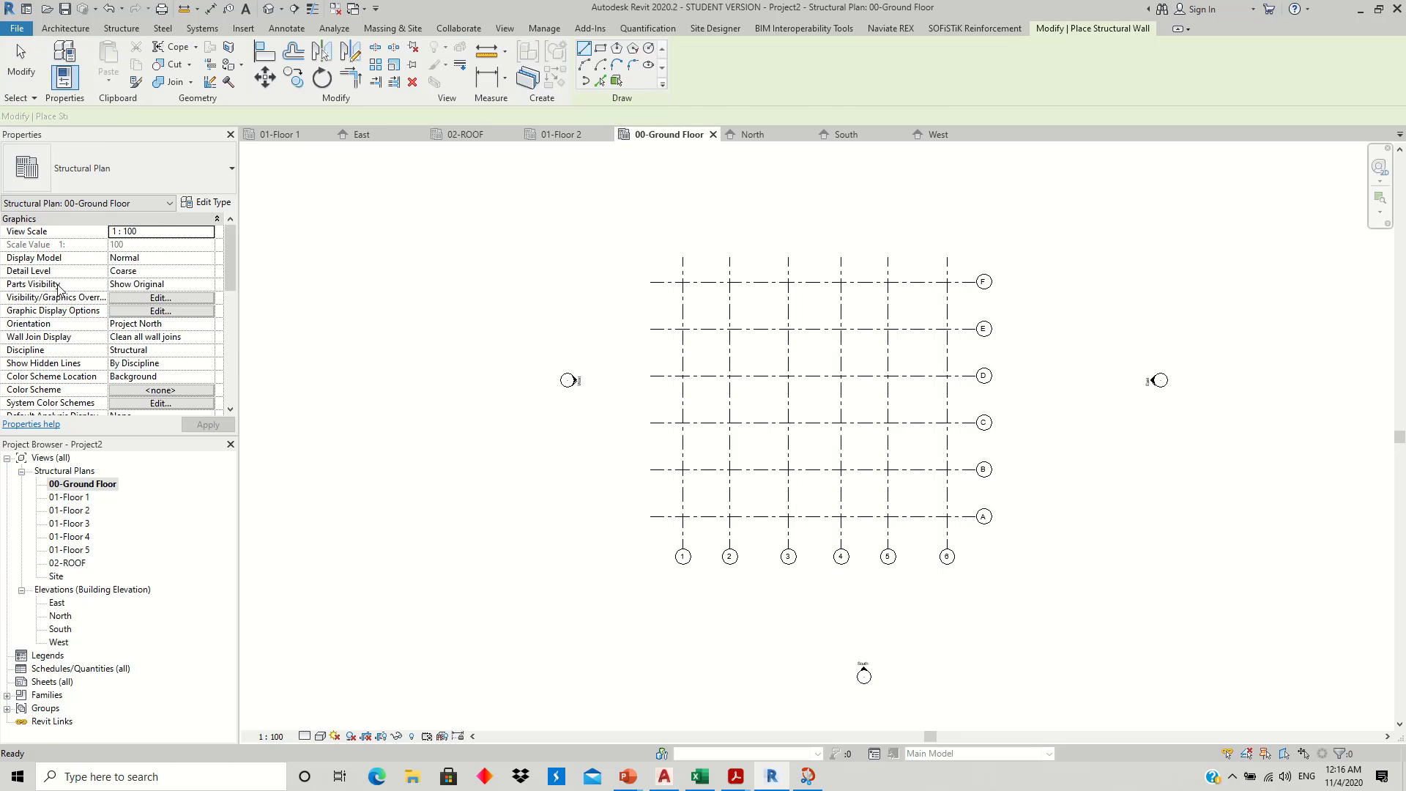
{"action": "left_click", "coordinate": [207, 203]}
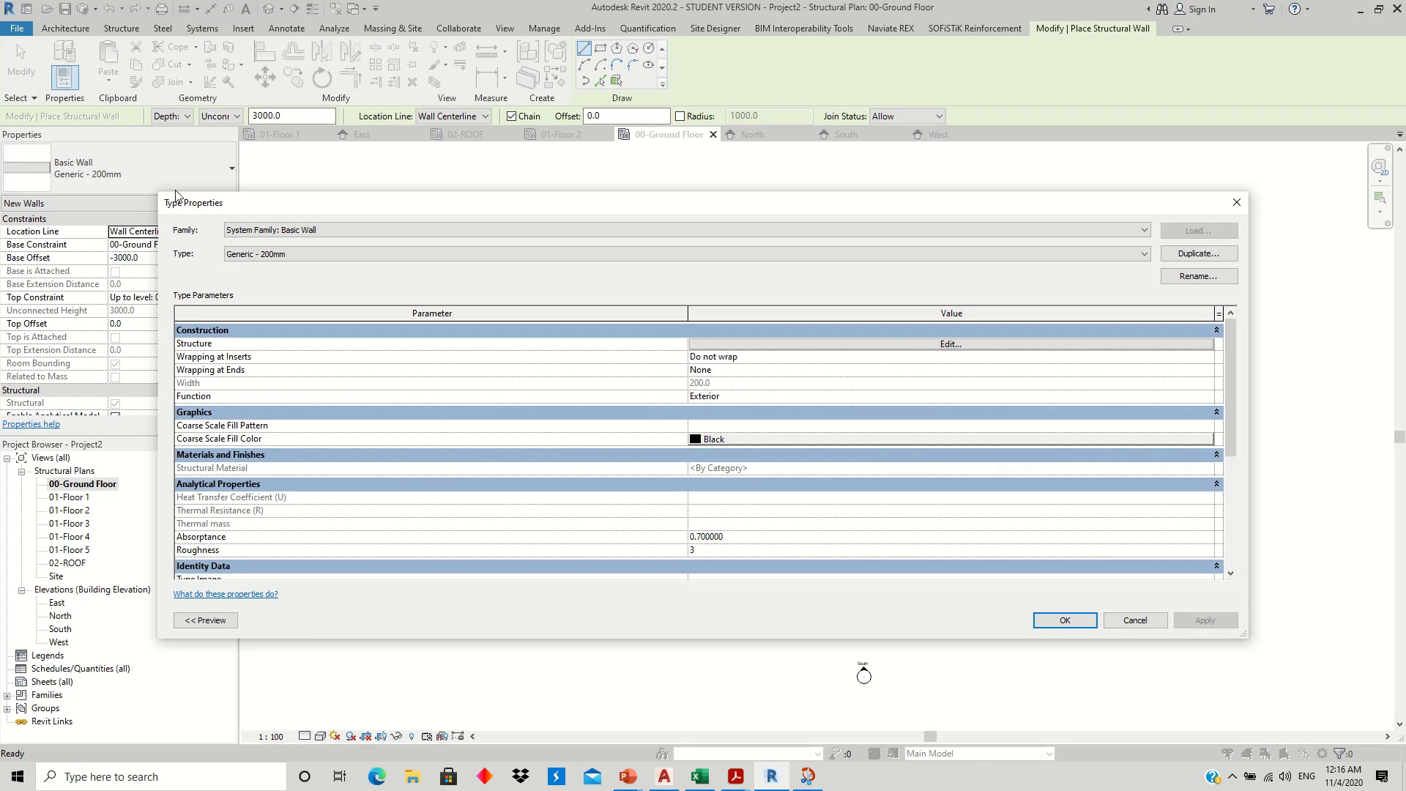
{"action": "left_click", "coordinate": [1190, 260]}
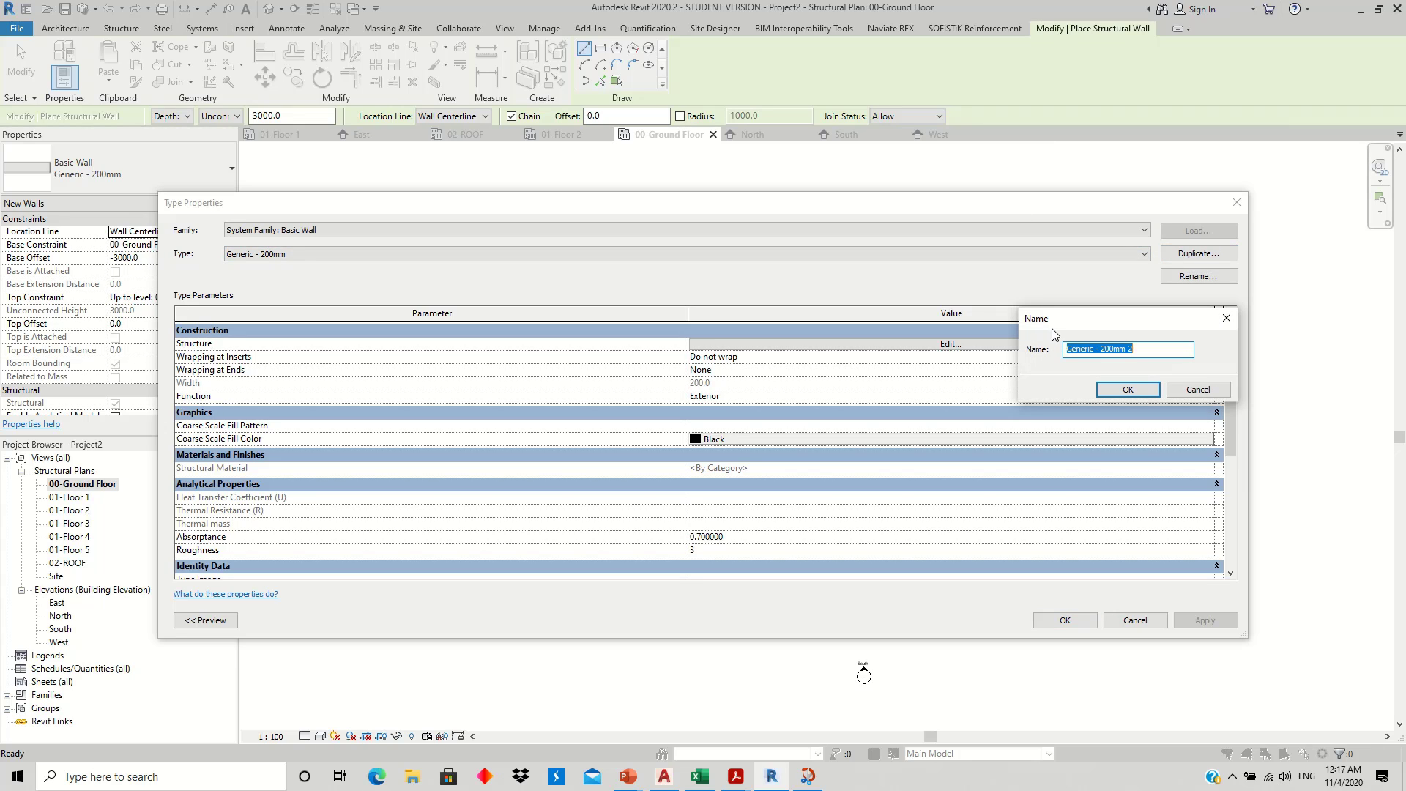
{"action": "type", "text": "W 25cm"}
{"action": "left_click", "coordinate": [1127, 390]}
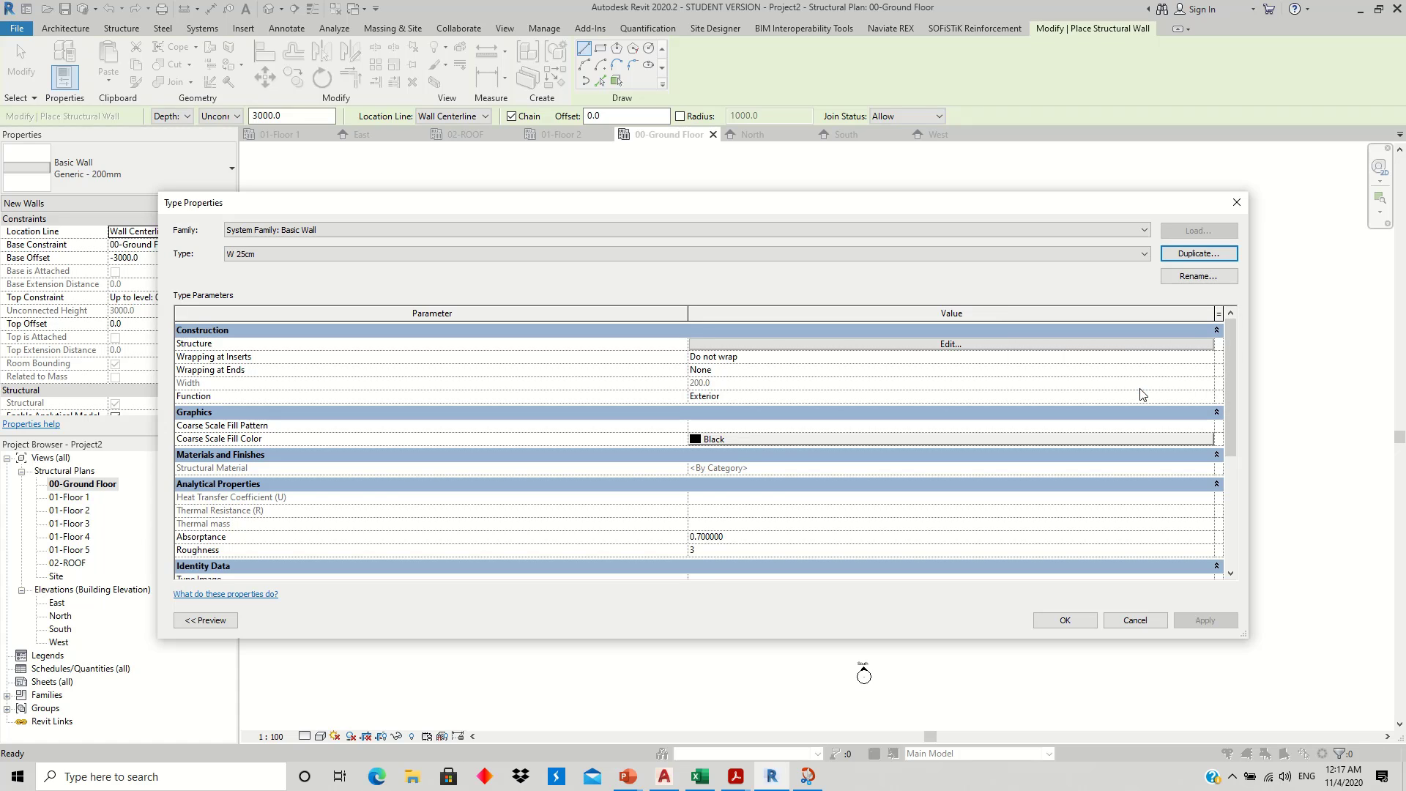
- Set the W 25cm structure layer to Cast-in-Place Concrete 35 MPa, 250 mm thick
{"action": "left_click", "coordinate": [951, 344]}
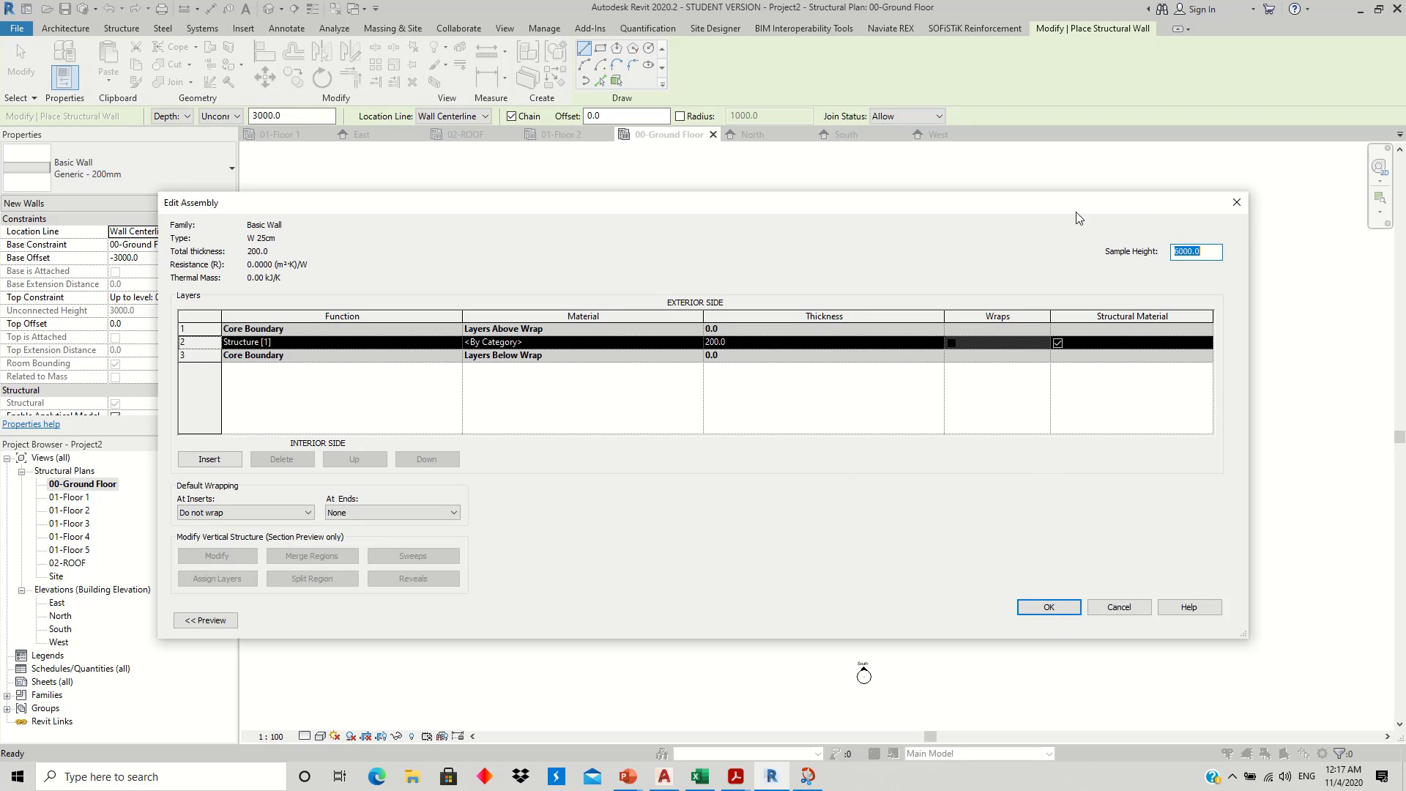
{"action": "left_click", "coordinate": [644, 342]}
{"action": "left_click", "coordinate": [695, 342]}
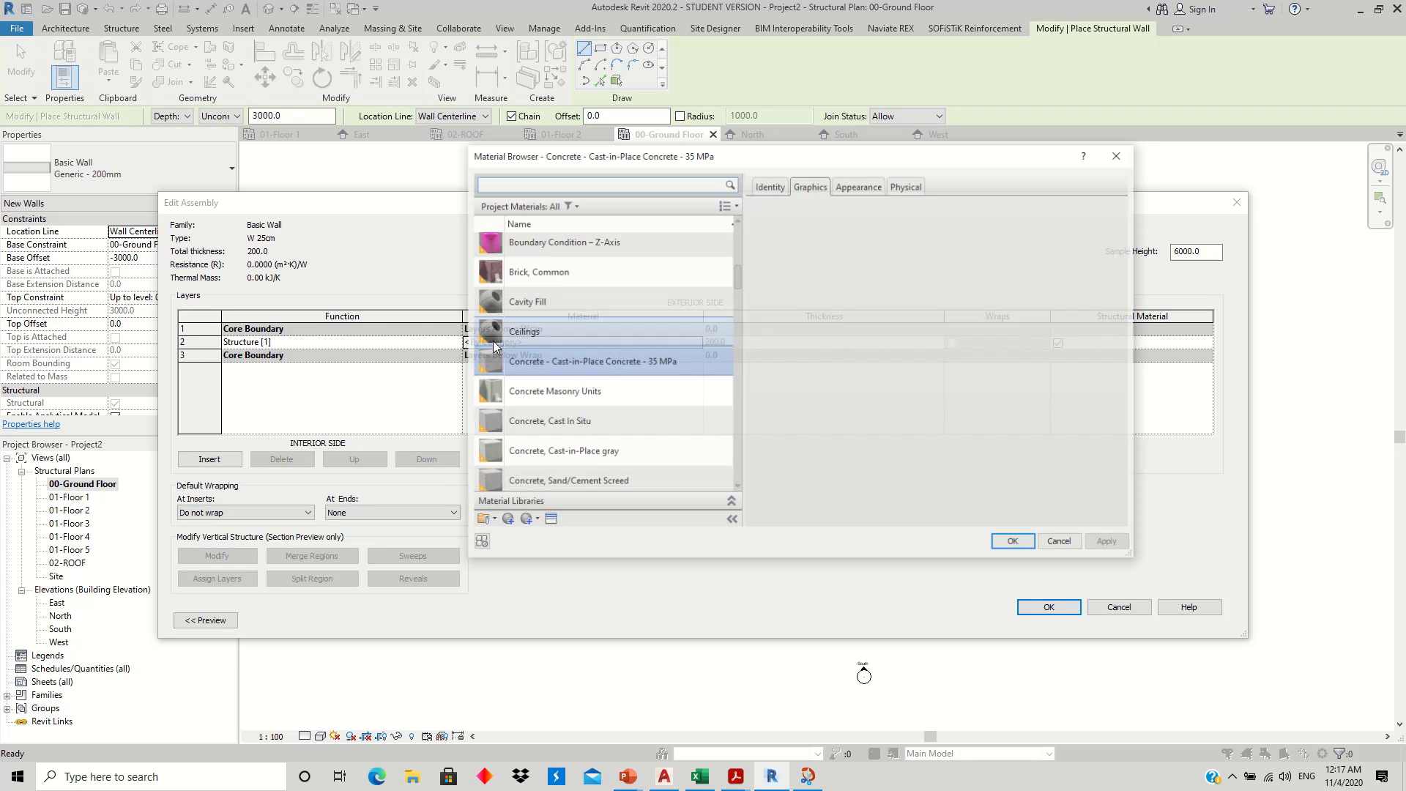
{"action": "double_click", "coordinate": [596, 370]}
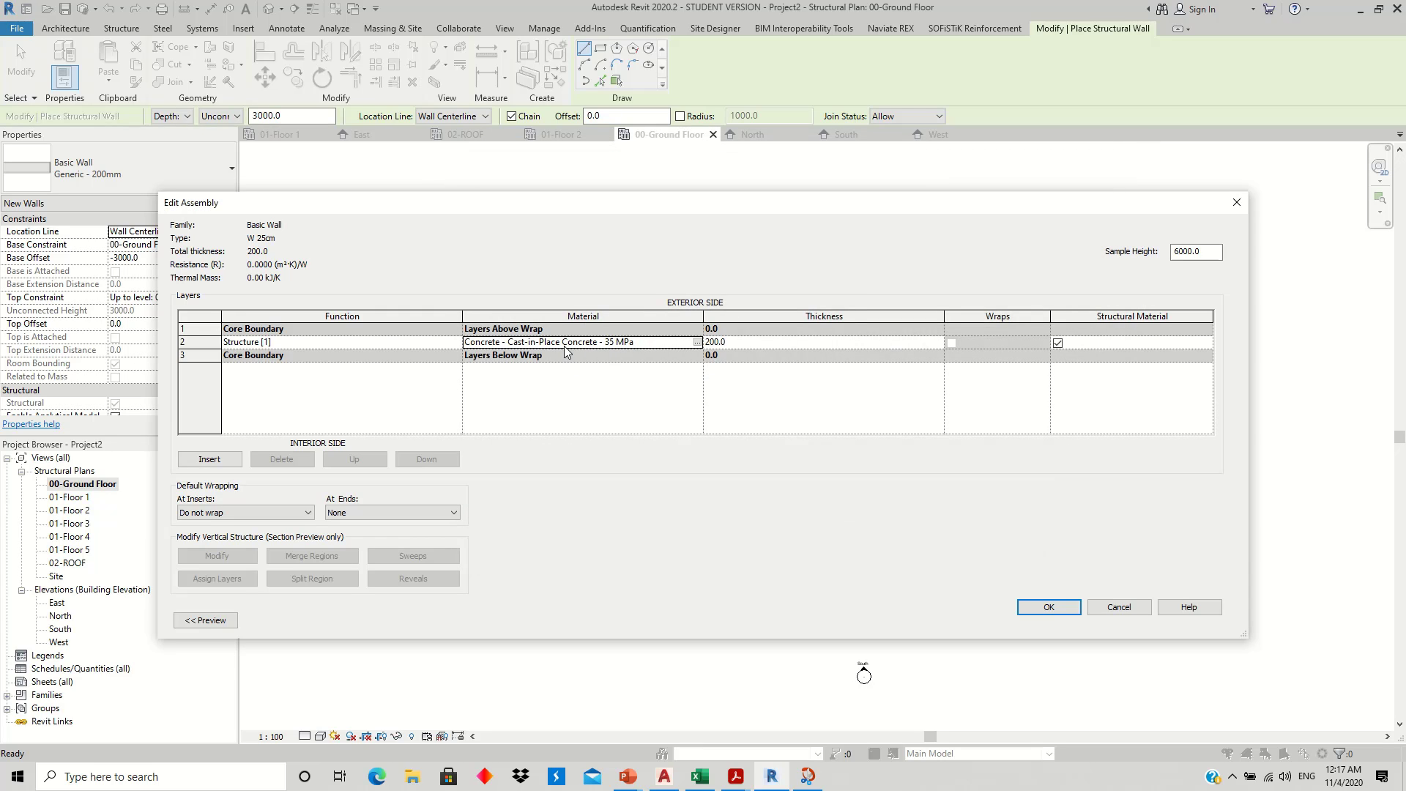
{"action": "left_click", "coordinate": [733, 342]}
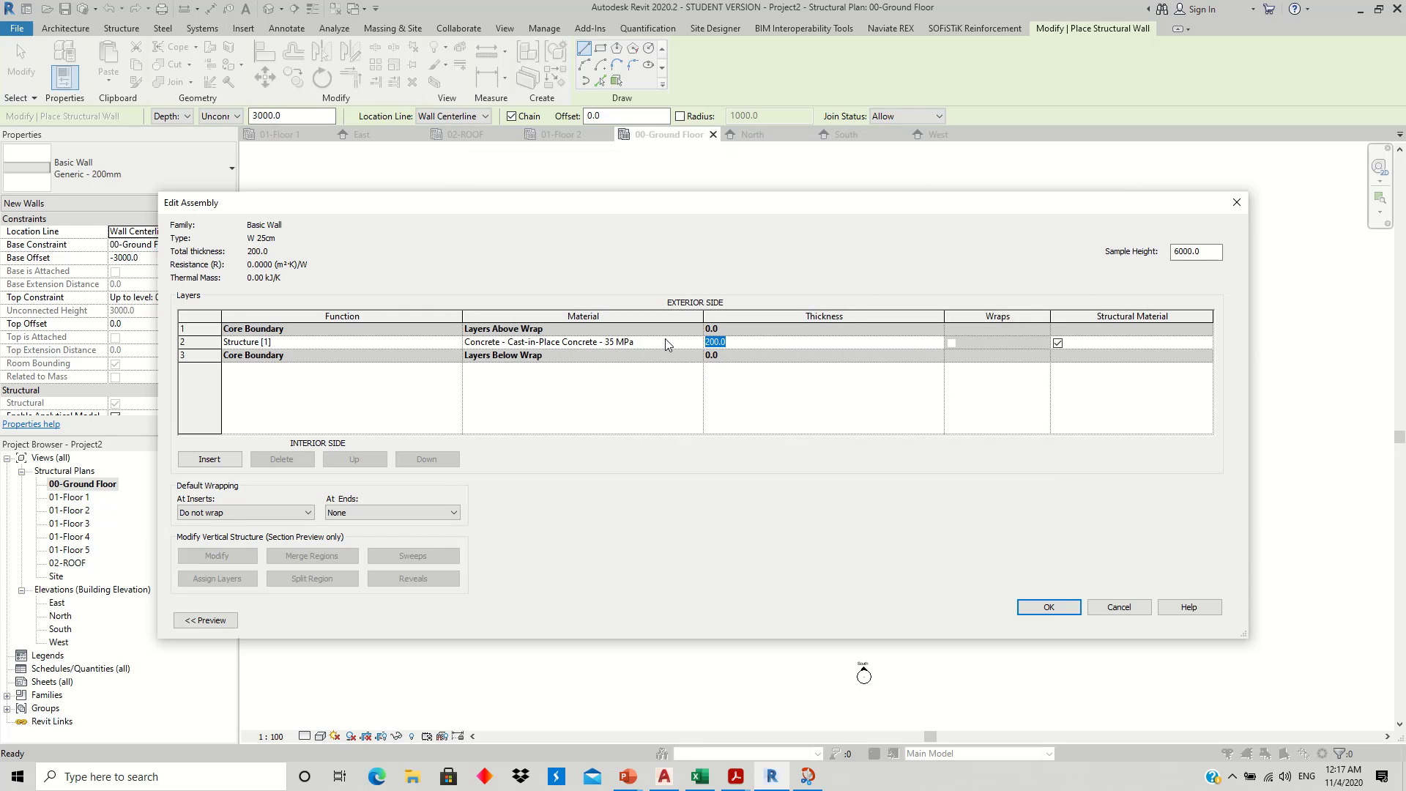
{"action": "type", "text": "250"}
{"action": "left_click", "coordinate": [1049, 606]}
{"action": "left_click", "coordinate": [1065, 622]}
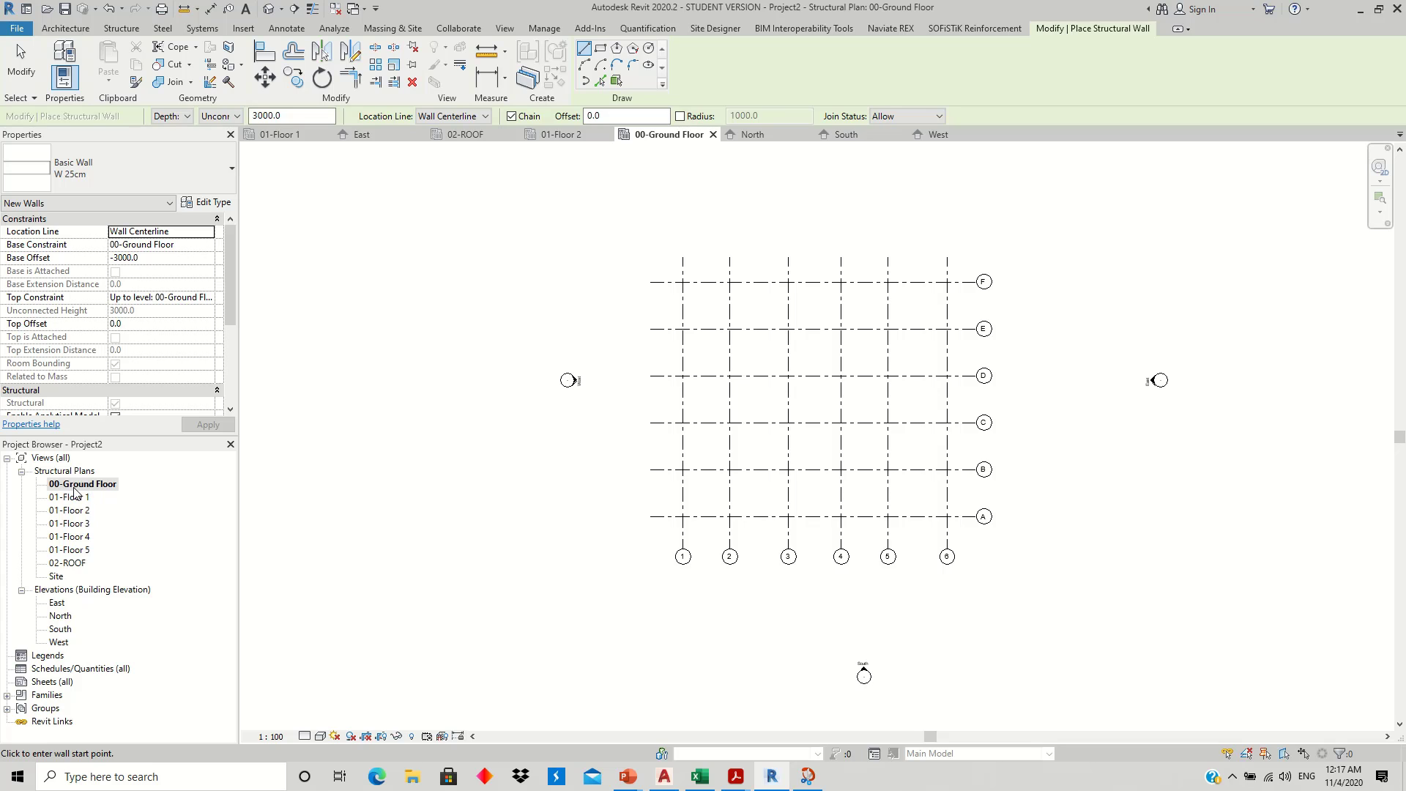
- Set the wall options to Height up to 01-Floor 1 with Location Line Finish Face: Exterior
{"action": "left_click", "coordinate": [233, 117]}
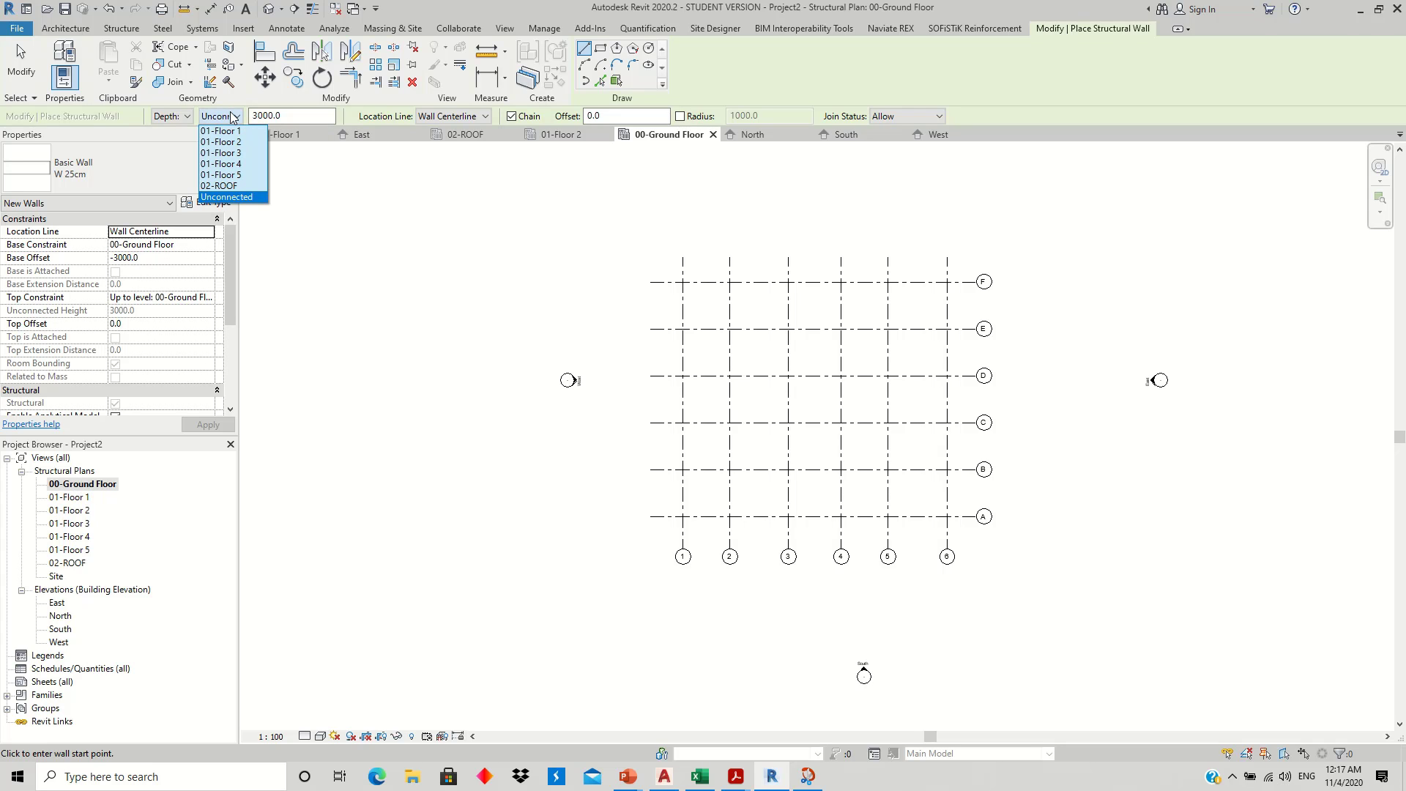
{"action": "left_click", "coordinate": [233, 117]}
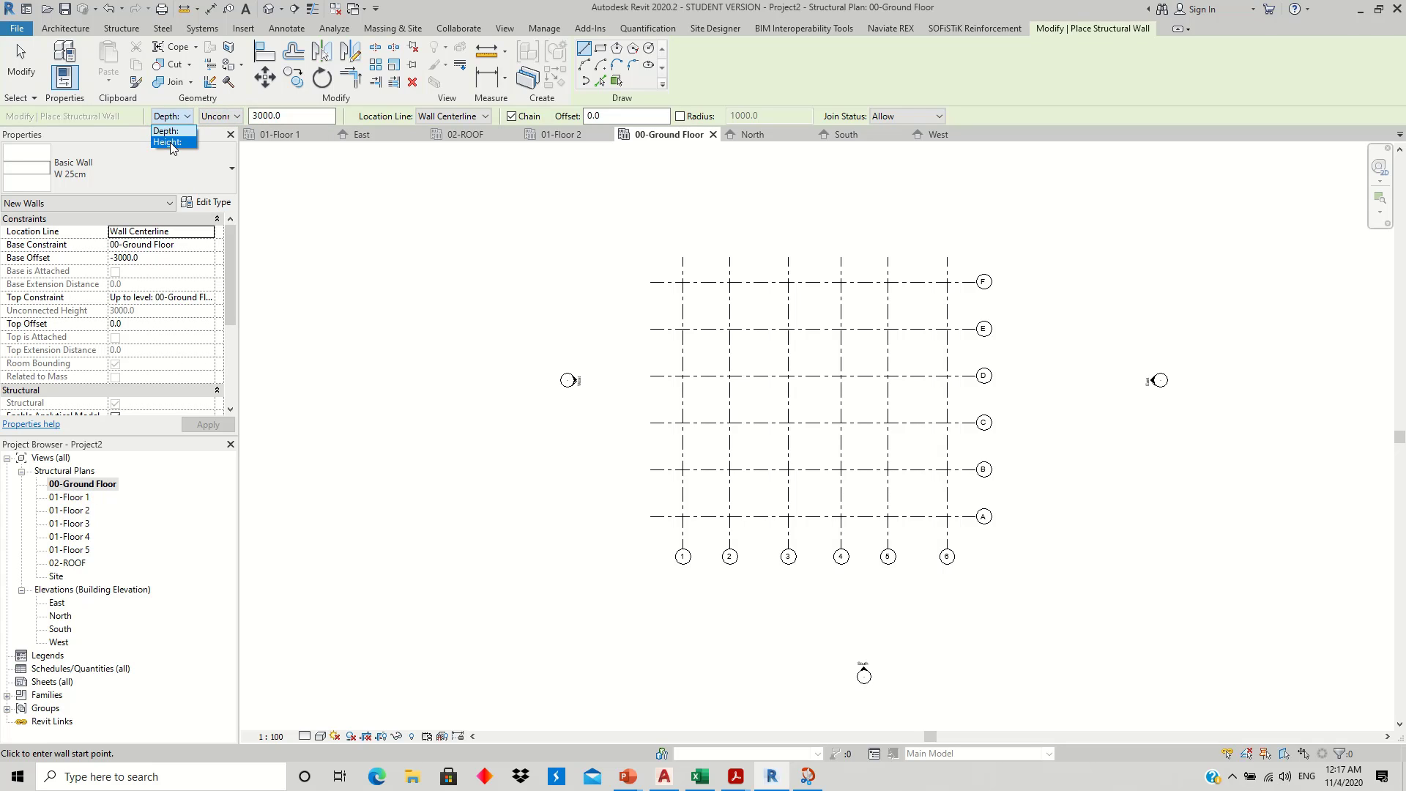
{"action": "key", "text": "Escape"}
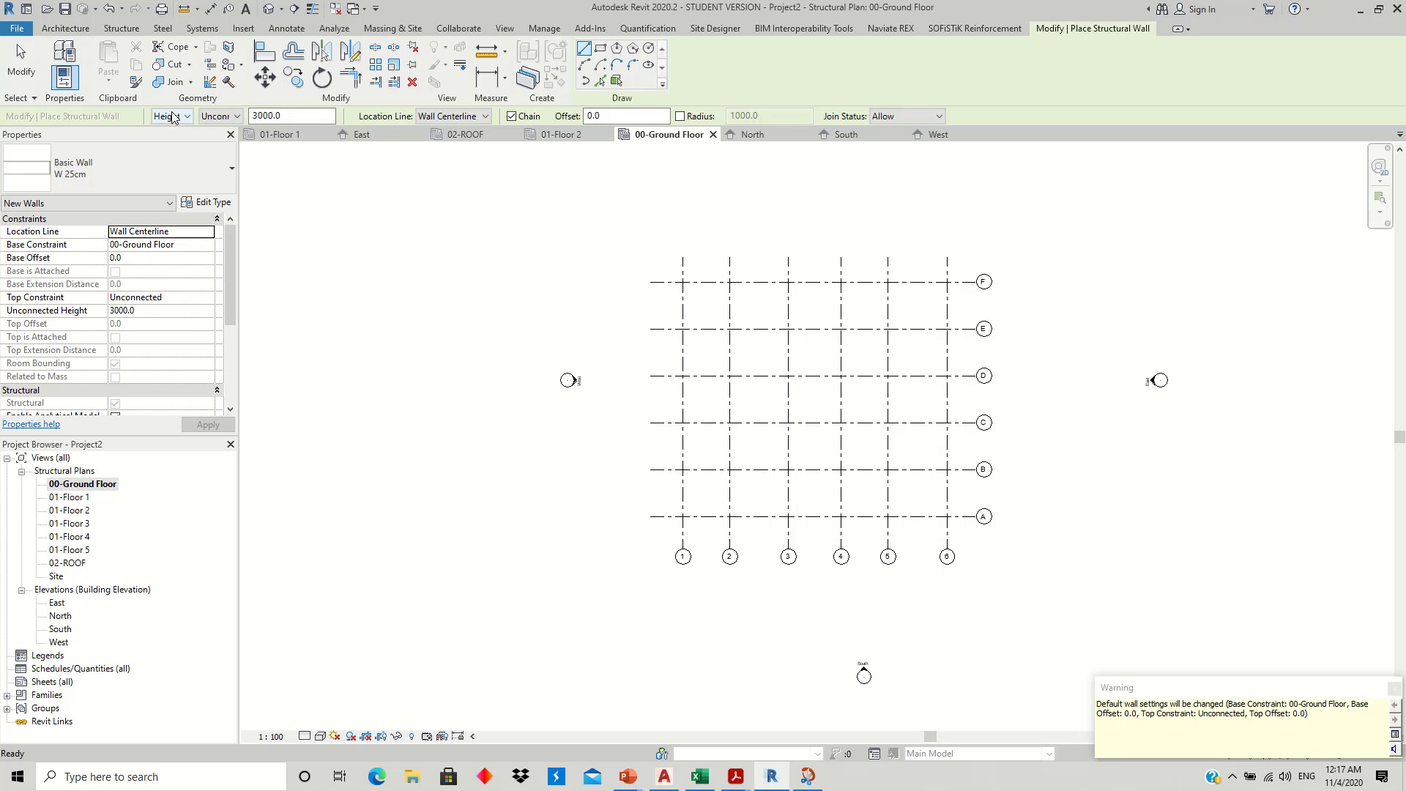
{"action": "left_click", "coordinate": [237, 117]}
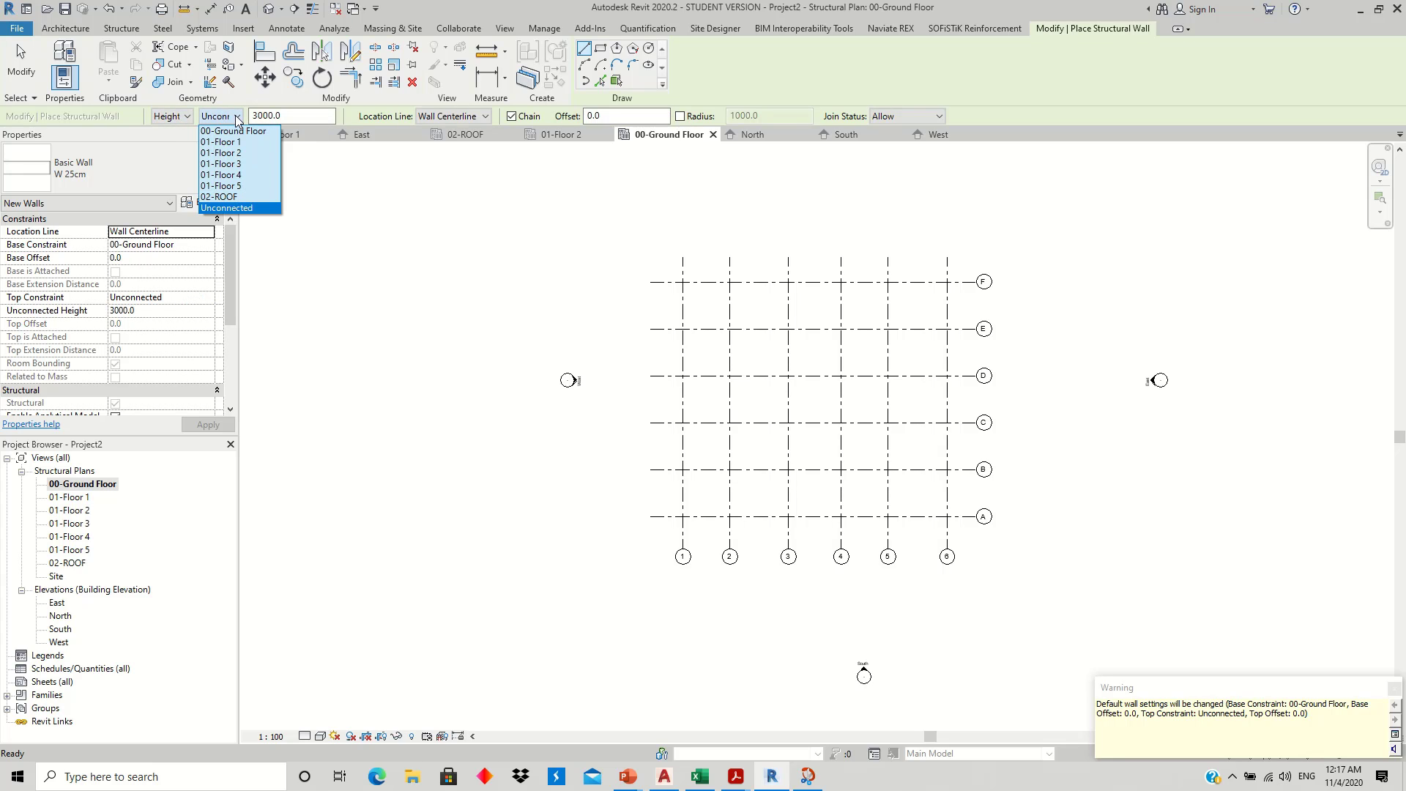
{"action": "left_click", "coordinate": [235, 144]}
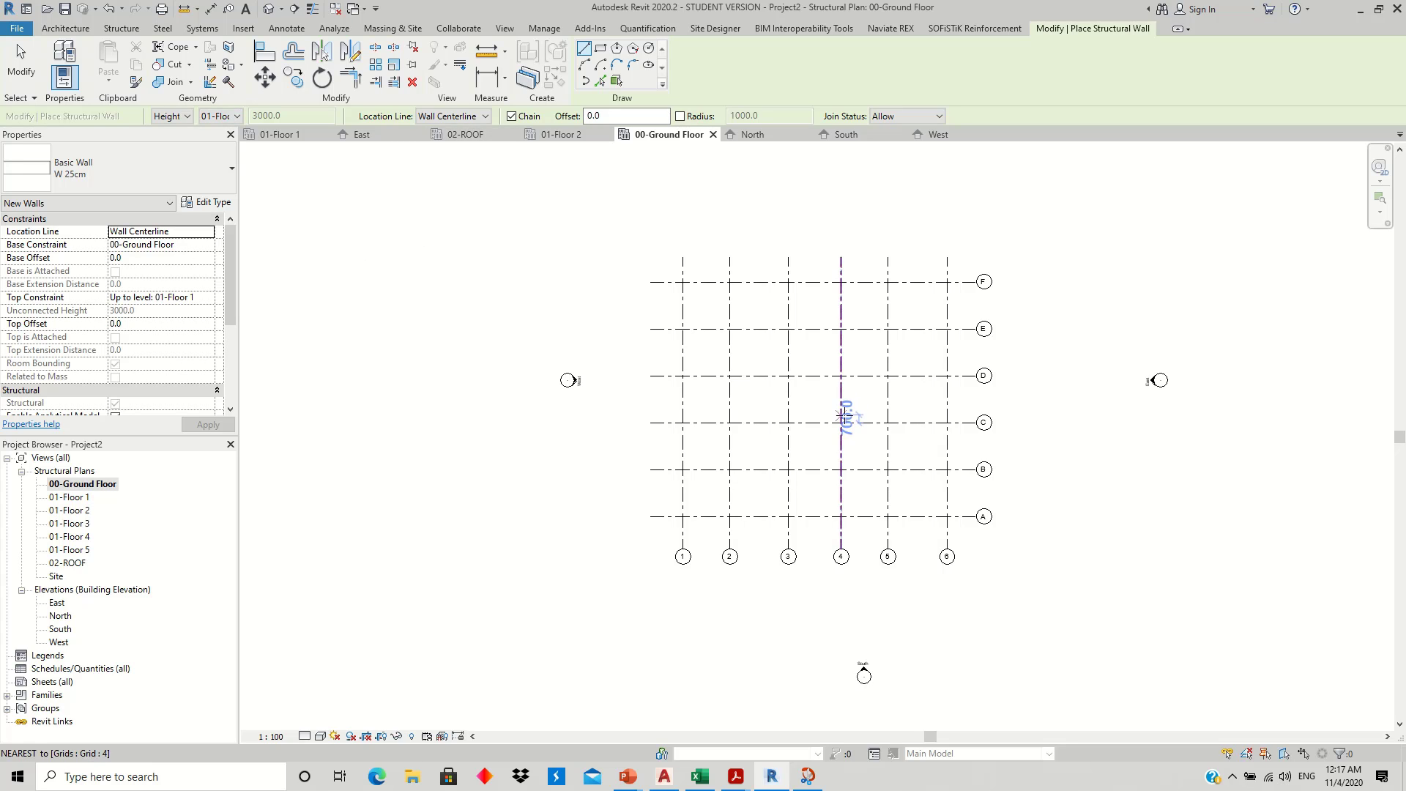
{"action": "left_click", "coordinate": [482, 117]}
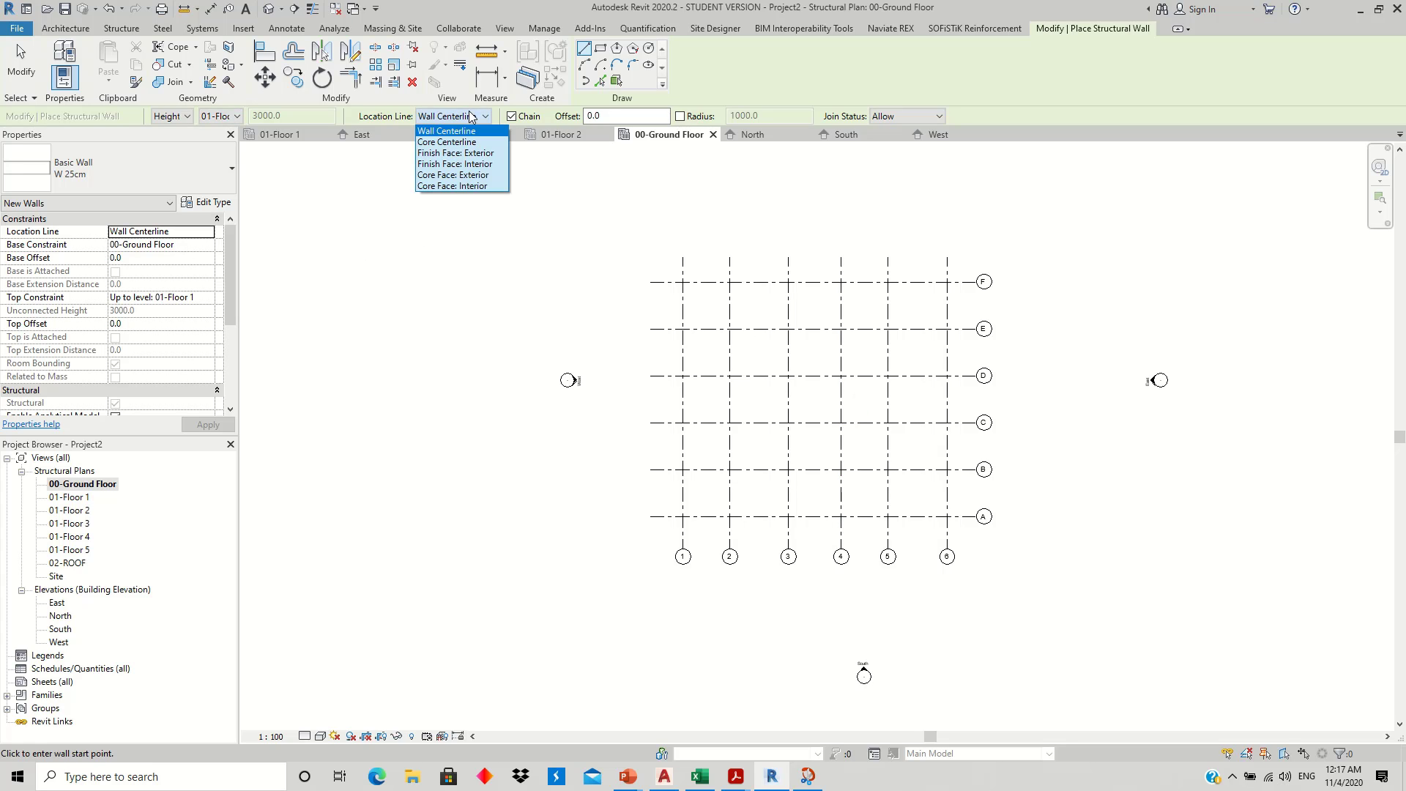
{"action": "left_click", "coordinate": [480, 153]}
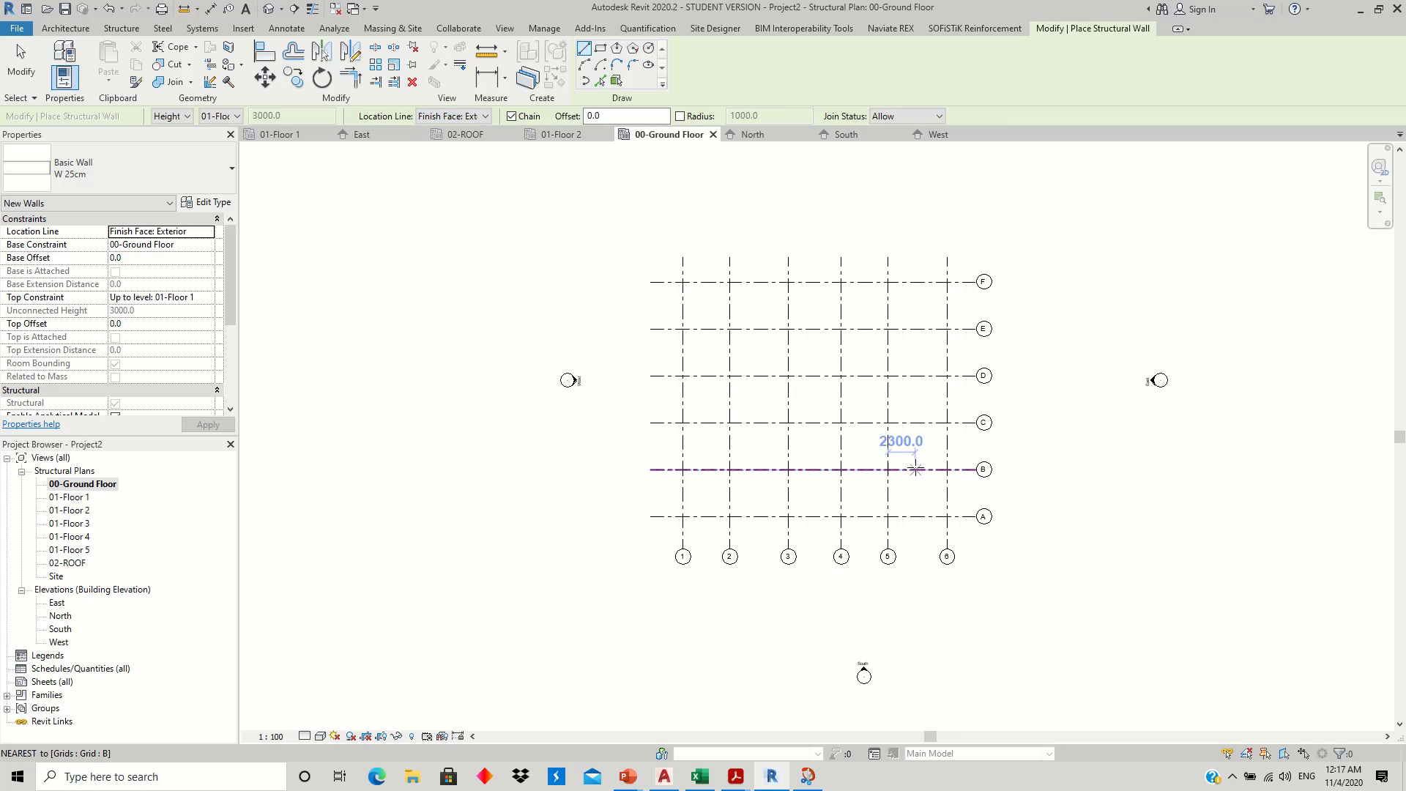
- Draw walls from grid 3/C to 3/D, along D to 4/D, and down to 4/C
{"action": "scroll", "coordinate": [842, 408], "scroll_direction": "up", "scroll_amount": 3}
{"action": "scroll", "coordinate": [809, 408], "scroll_direction": "up", "scroll_amount": 2}
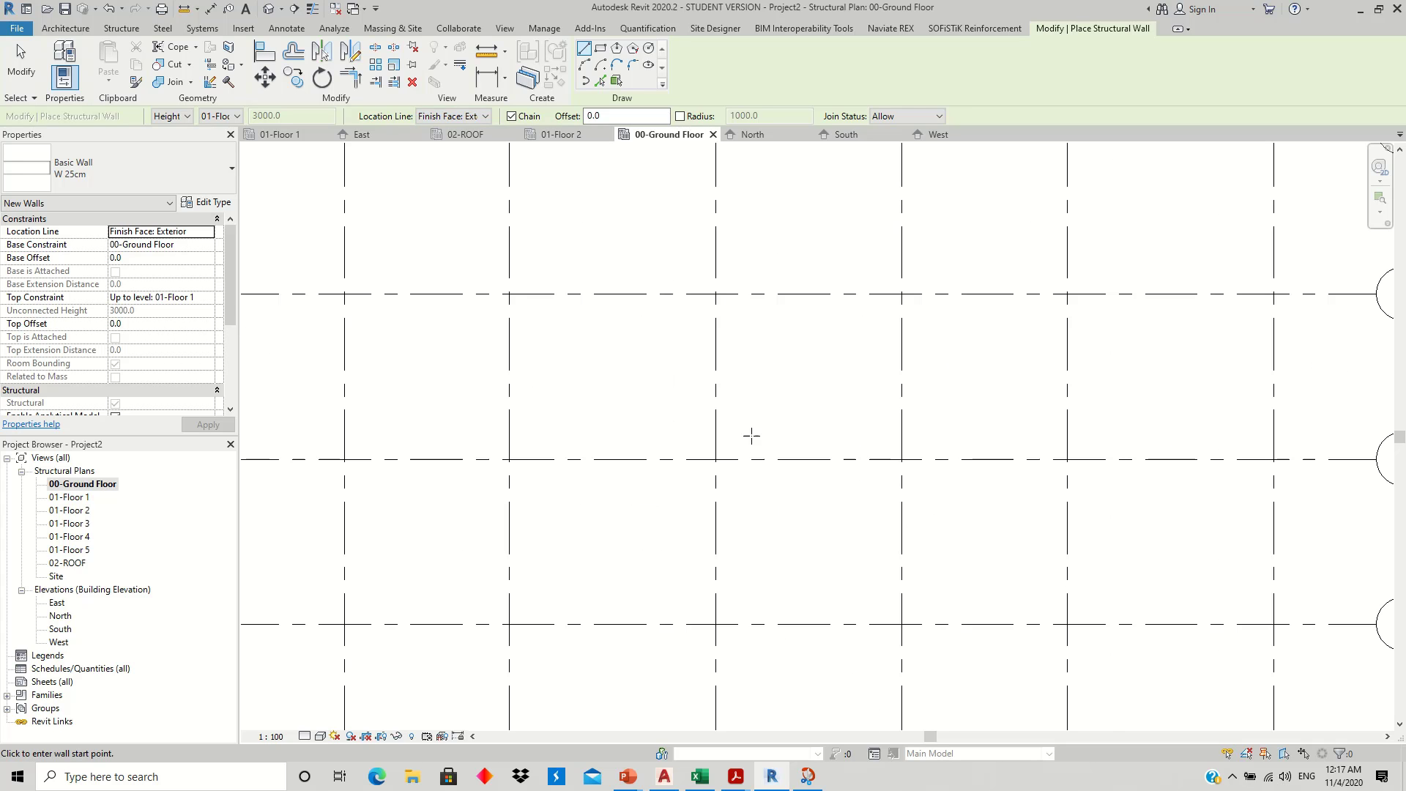
{"action": "left_click", "coordinate": [716, 459]}
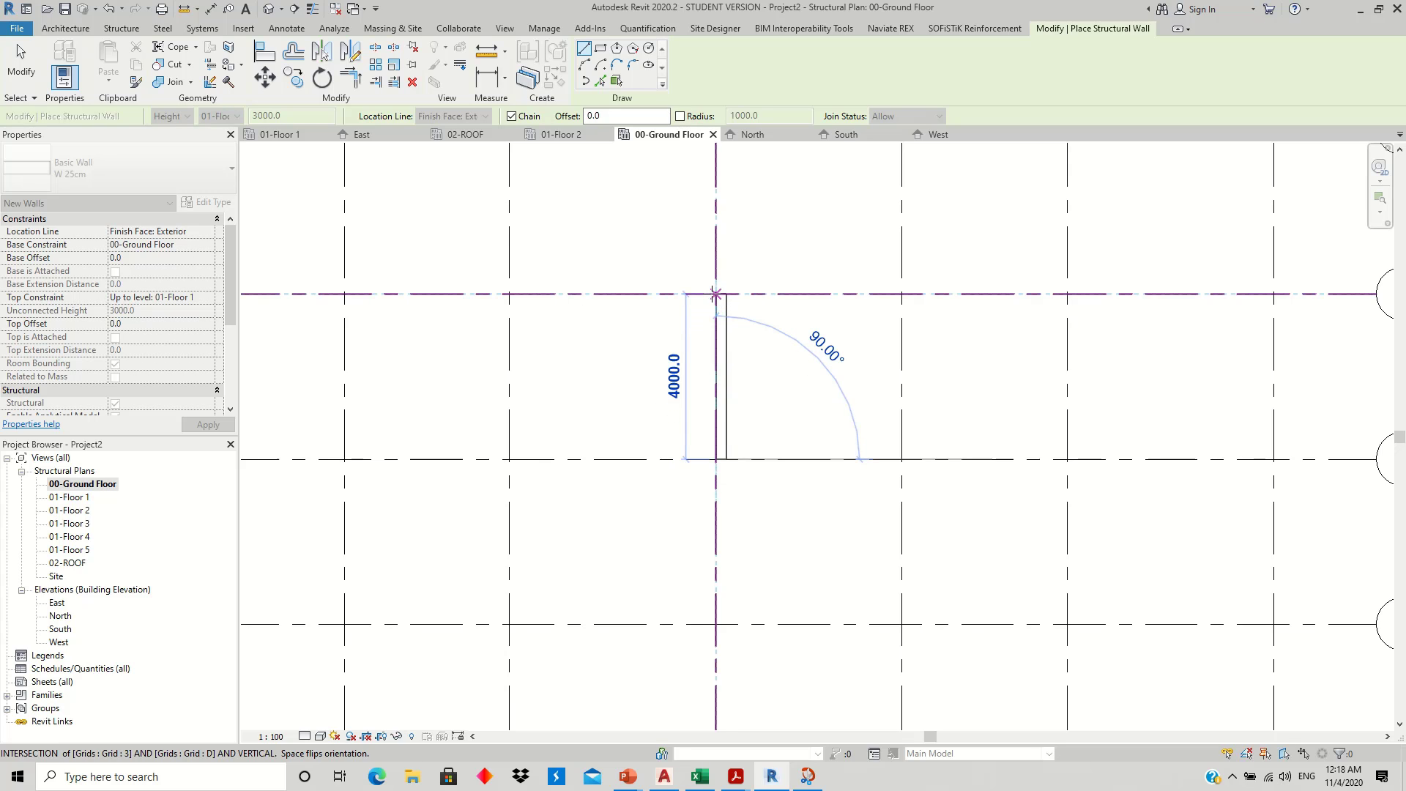
{"action": "left_click", "coordinate": [715, 295]}
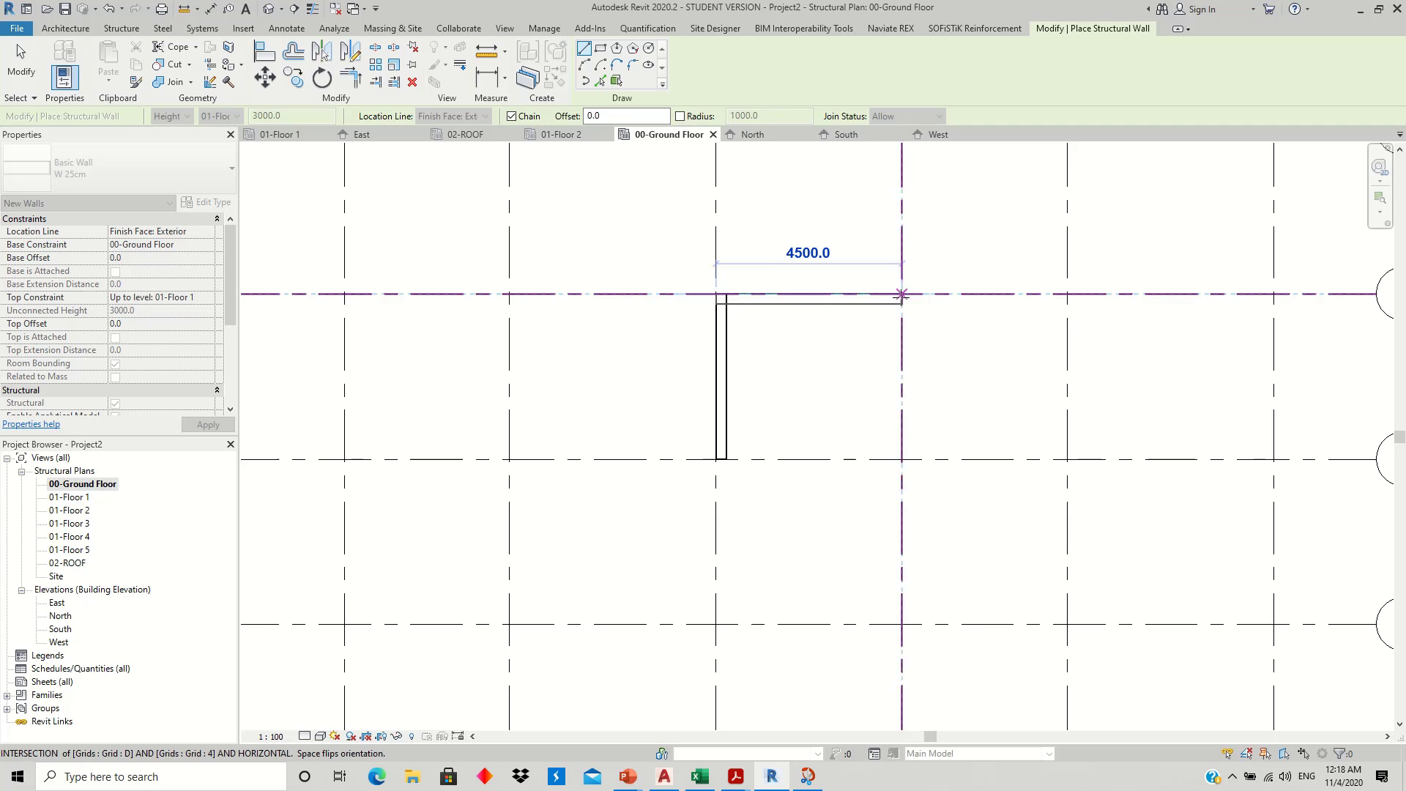
{"action": "left_click", "coordinate": [901, 294]}
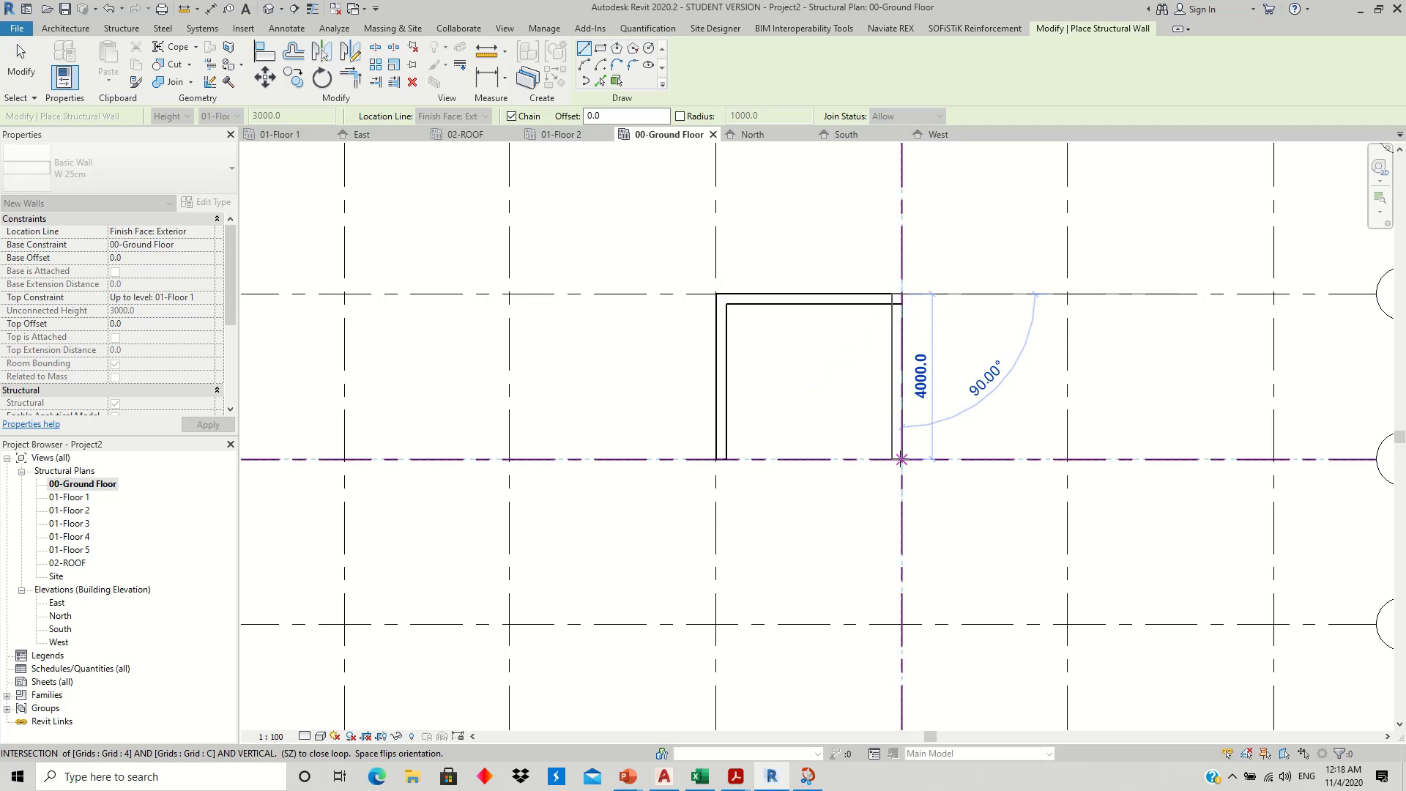
{"action": "left_click", "coordinate": [901, 459]}
{"action": "key", "text": "Escape"}
{"action": "key", "text": "Escape"}
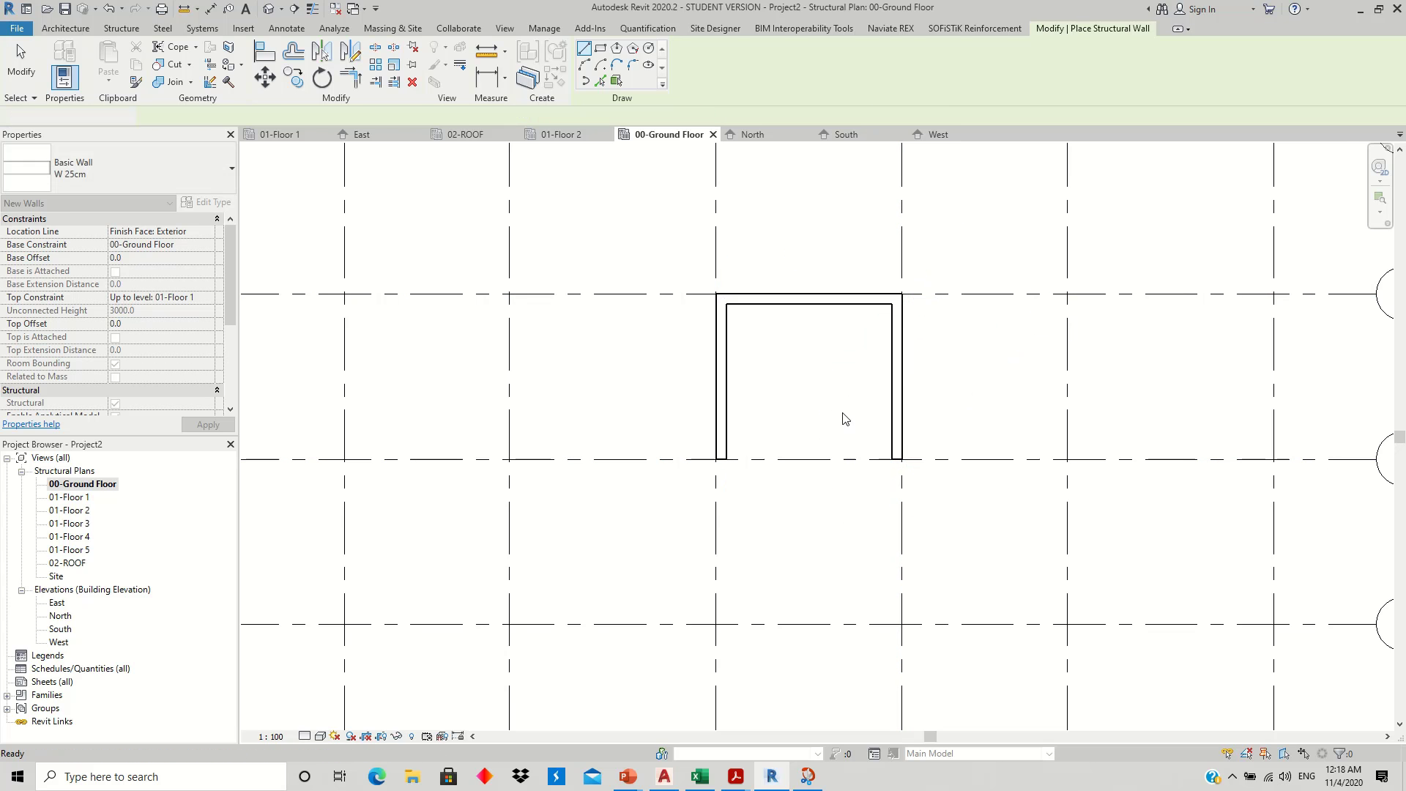
- Set the plan's Detail Level to Fine and Visual Style to Shaded
{"action": "scroll", "coordinate": [841, 414], "scroll_direction": "down", "scroll_amount": 2}
{"action": "scroll", "coordinate": [841, 402], "scroll_direction": "down", "scroll_amount": 2}
{"action": "scroll", "coordinate": [878, 400], "scroll_direction": "down", "scroll_amount": 1}
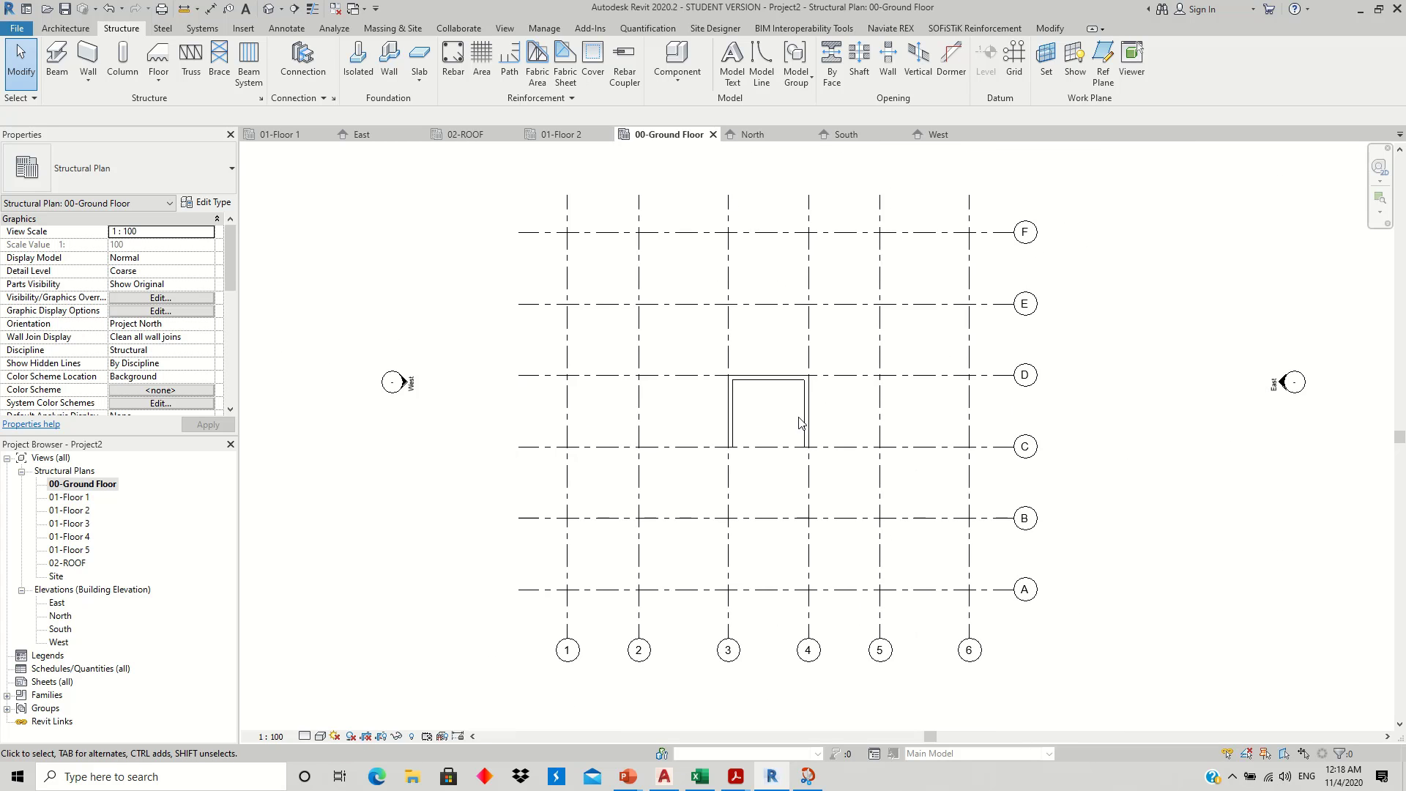
{"action": "left_click", "coordinate": [304, 735]}
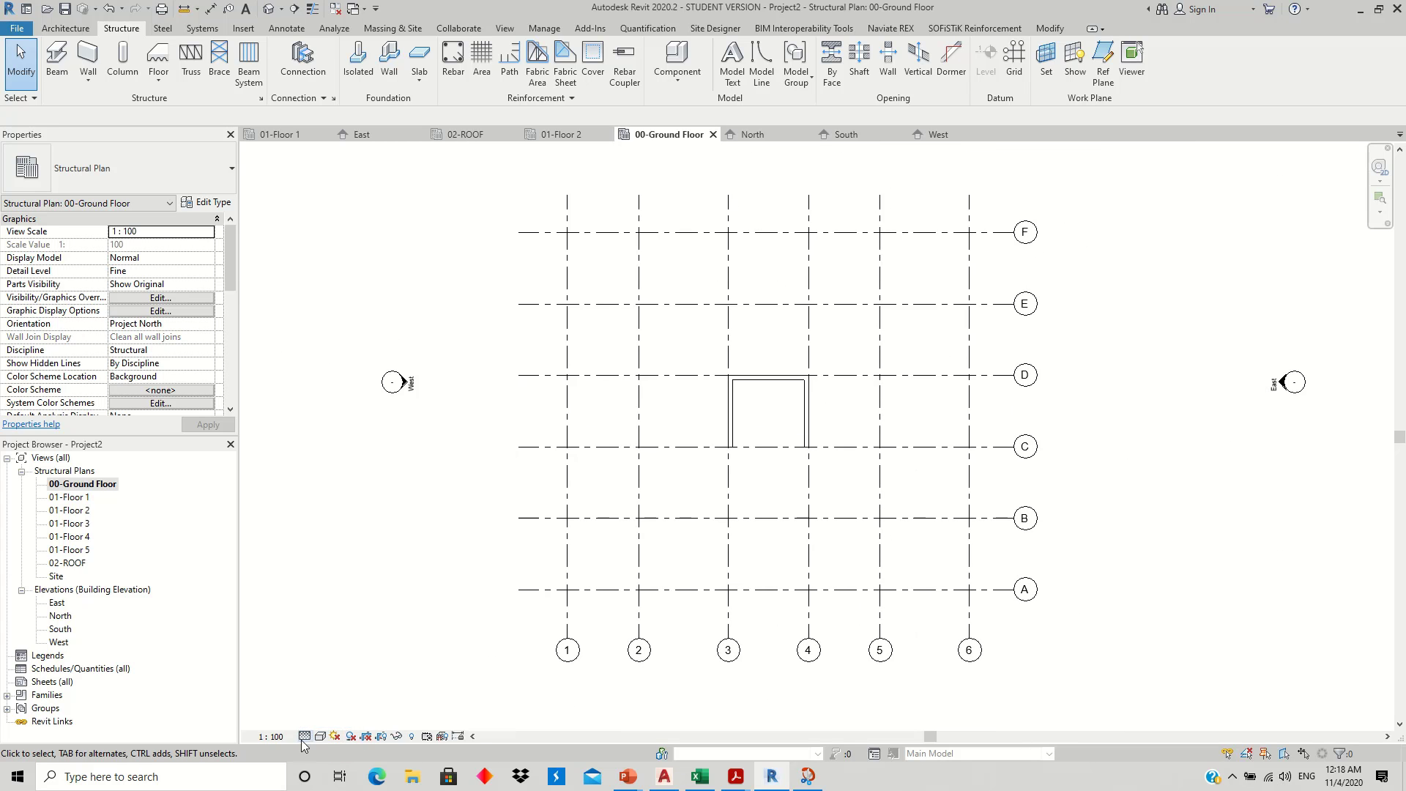
{"action": "left_click", "coordinate": [320, 736]}
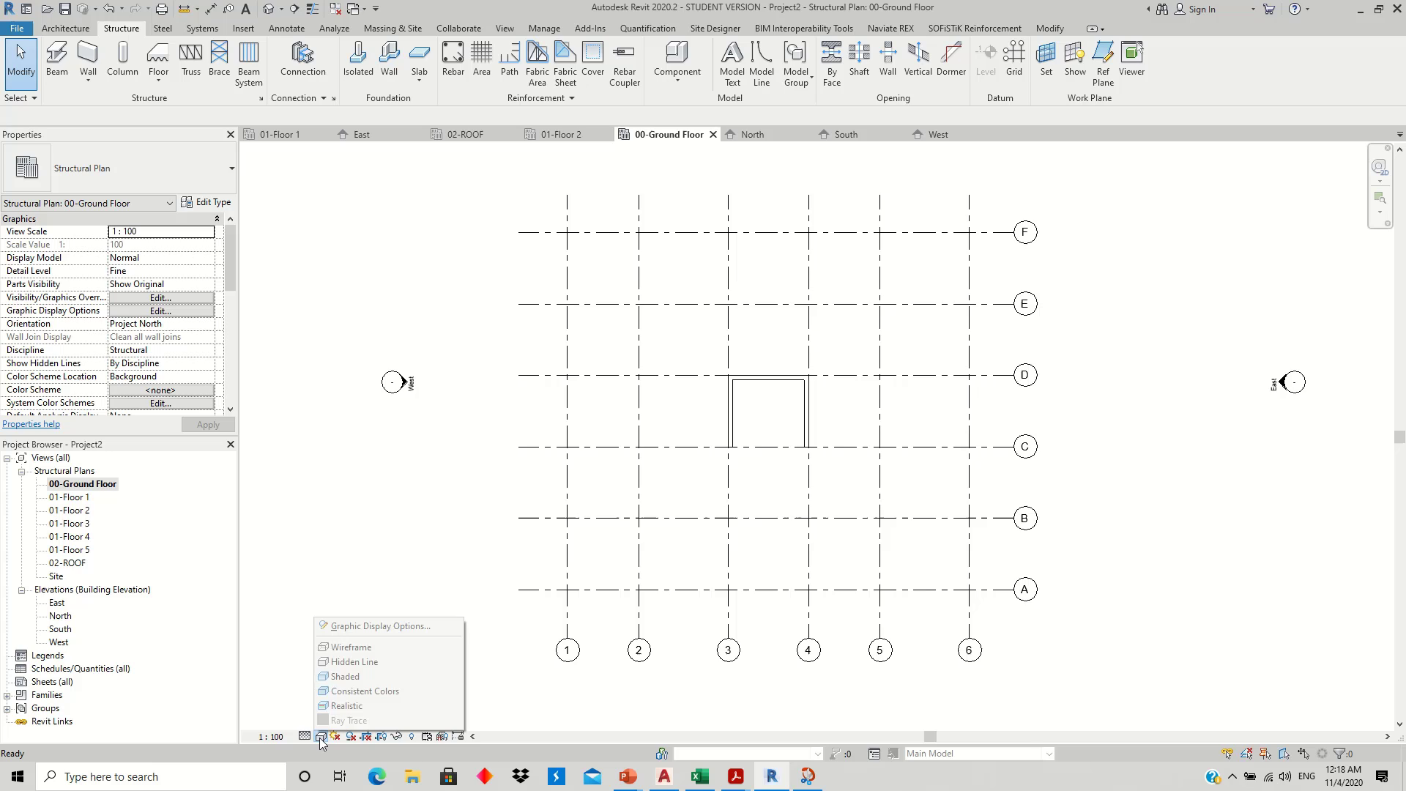
{"action": "left_click", "coordinate": [352, 662]}
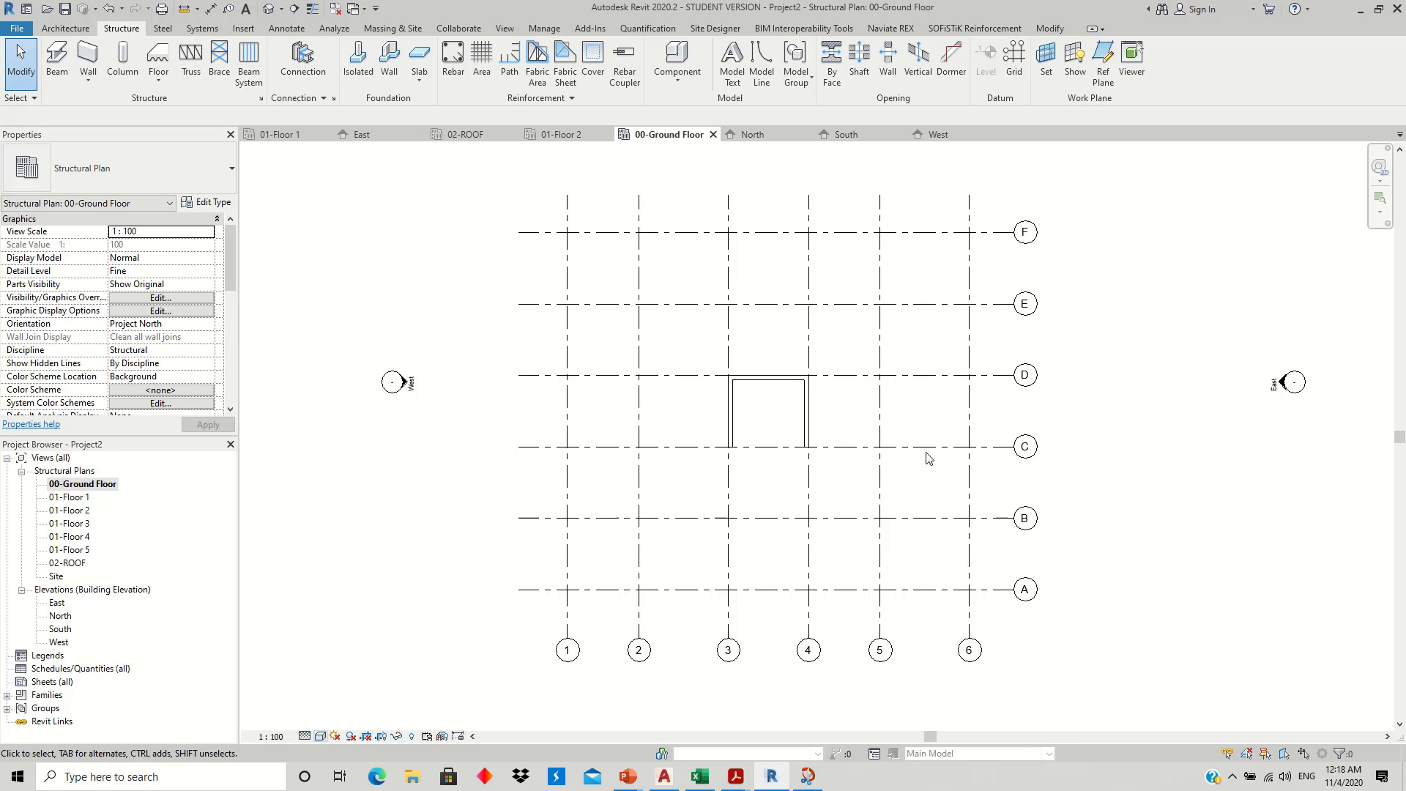
{"action": "left_click", "coordinate": [320, 736]}
{"action": "left_click", "coordinate": [348, 680]}
{"action": "middle_click_drag", "start_coordinate": [693, 509], "coordinate": [675, 516]}
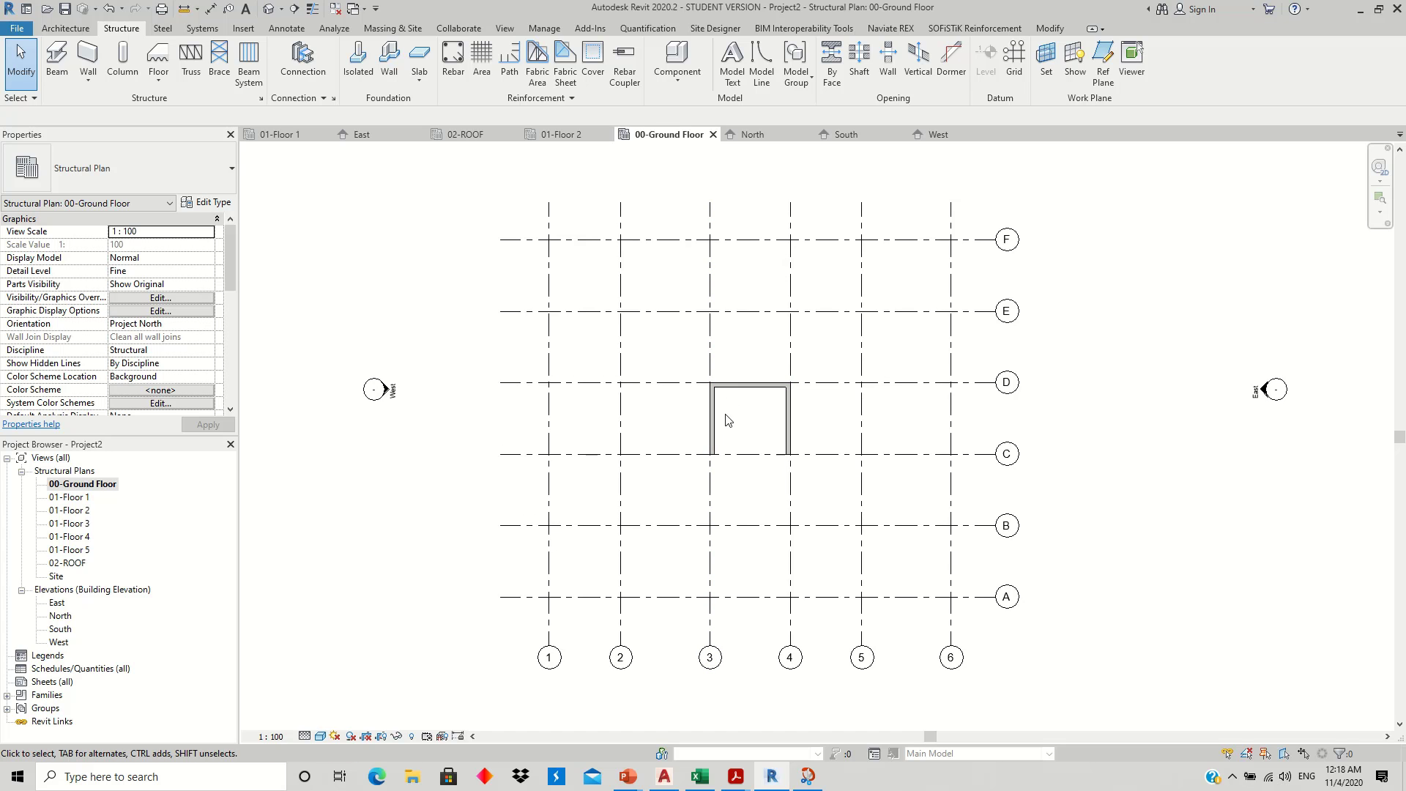
- Review the wall positions on the Typical Floor PDF, then return to Revit's structural Wall tool
{"action": "left_click", "coordinate": [738, 777]}
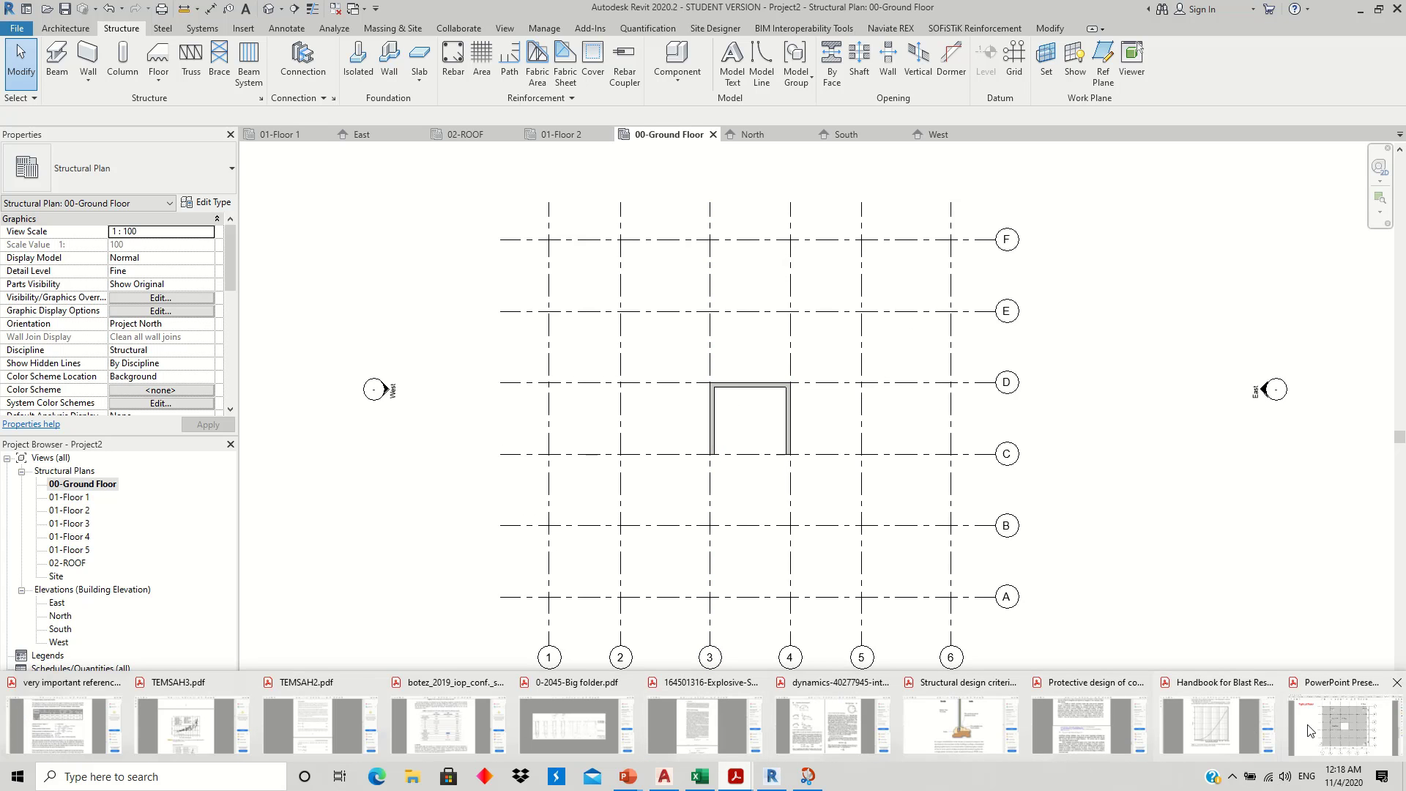
{"action": "left_click", "coordinate": [1323, 727]}
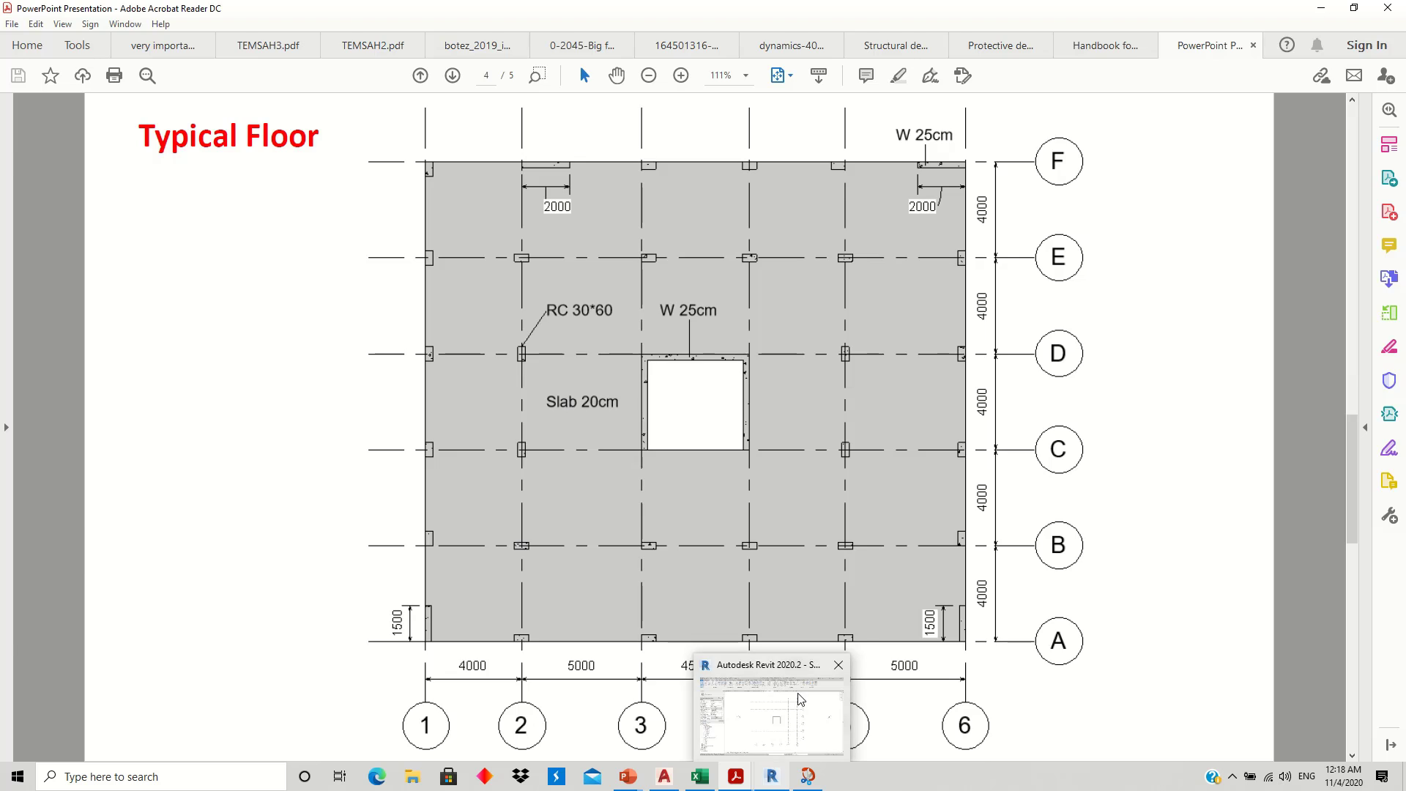
{"action": "left_click", "coordinate": [770, 776]}
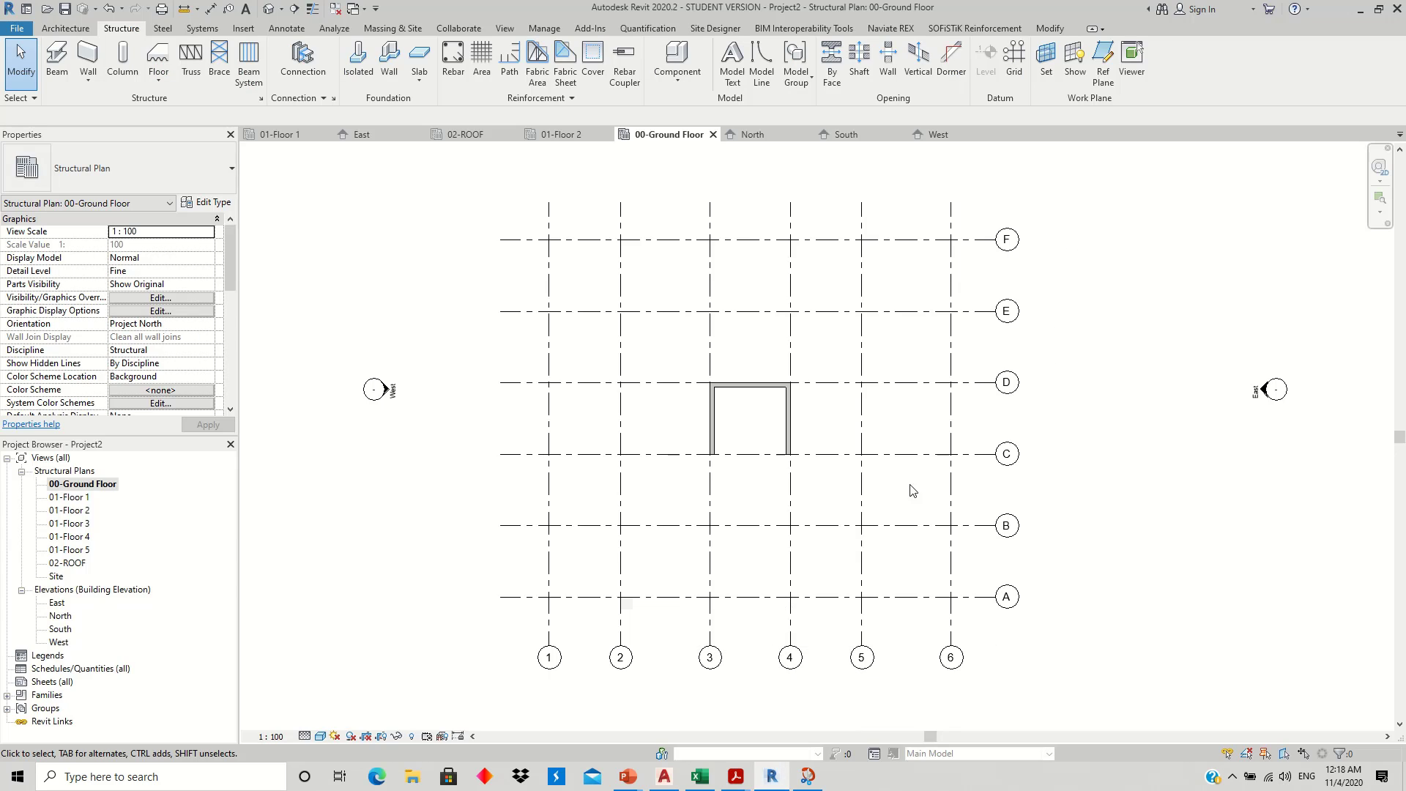
{"action": "left_click", "coordinate": [88, 59]}
- Draw two 2000 mm walls along grid F, starting at F/6 and at 2/F
{"action": "left_click", "coordinate": [950, 238]}
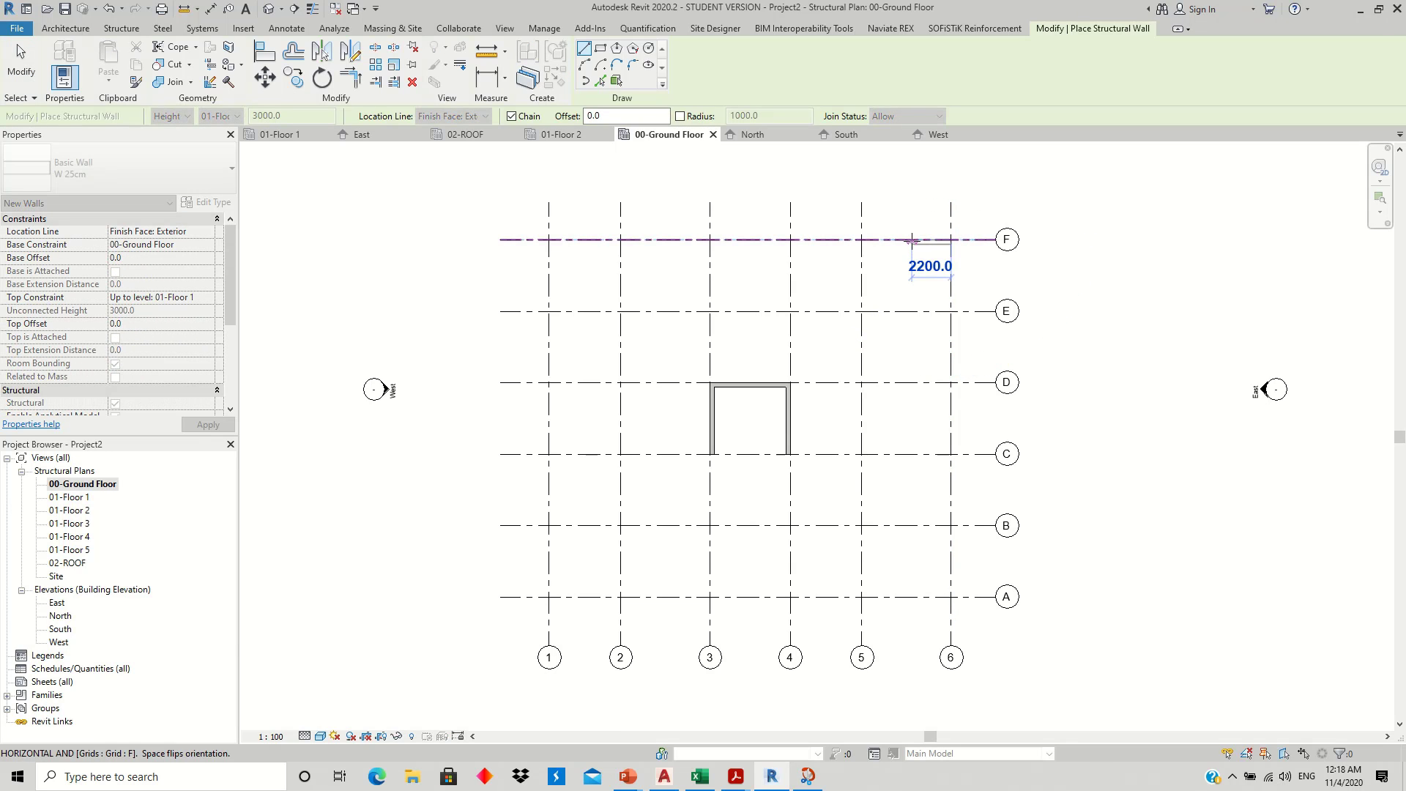
{"action": "type", "text": "20"}
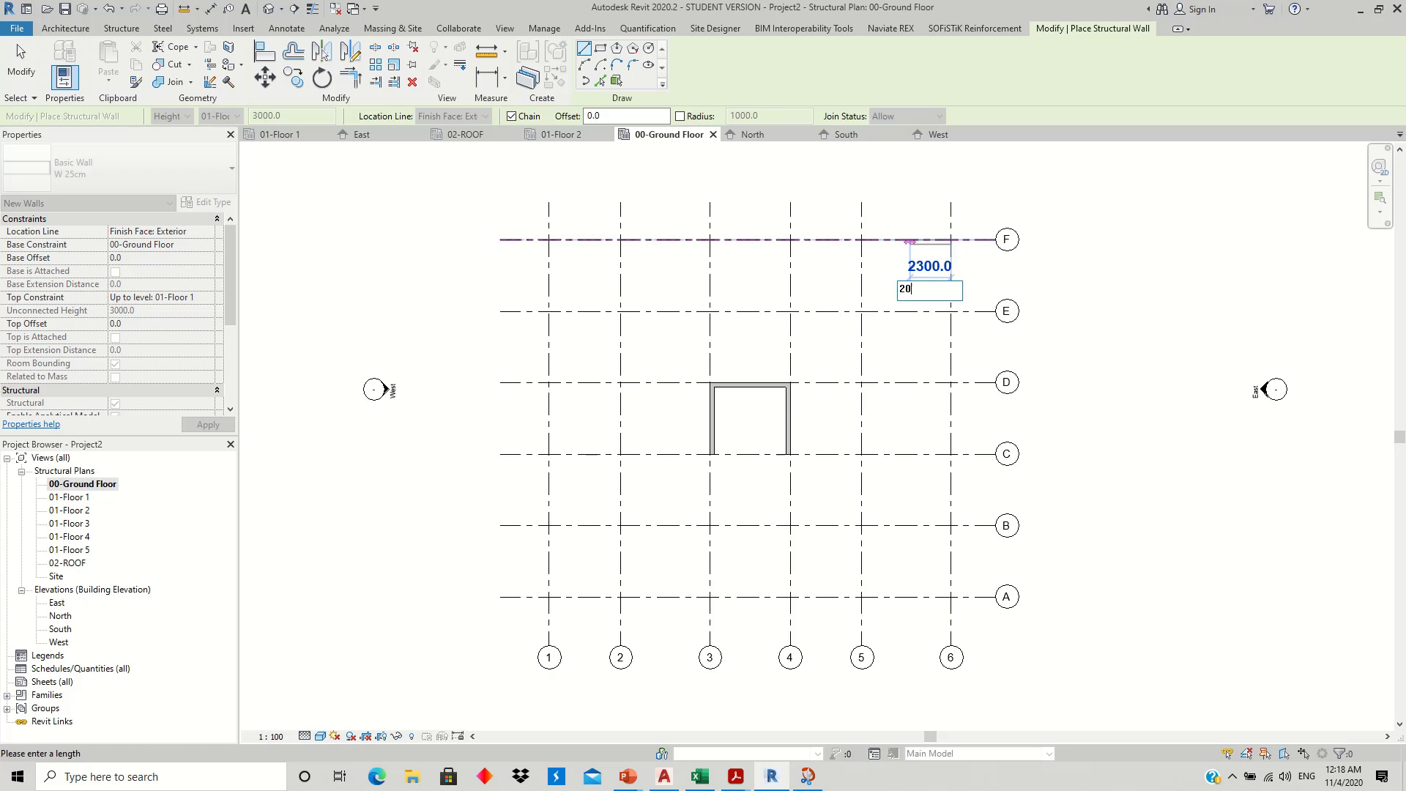
{"action": "type", "text": "00"}
{"action": "key", "text": "Return"}
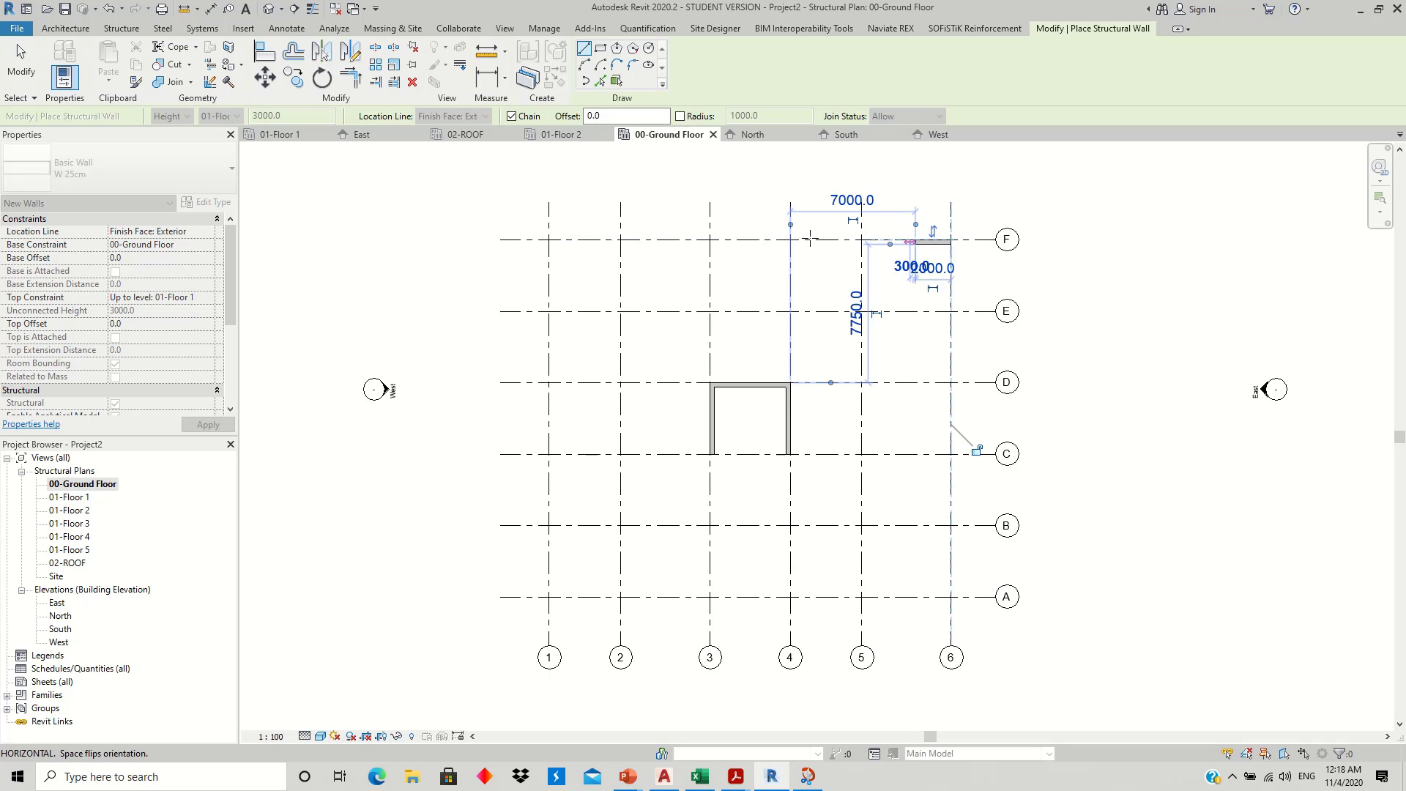
{"action": "key", "text": "Escape"}
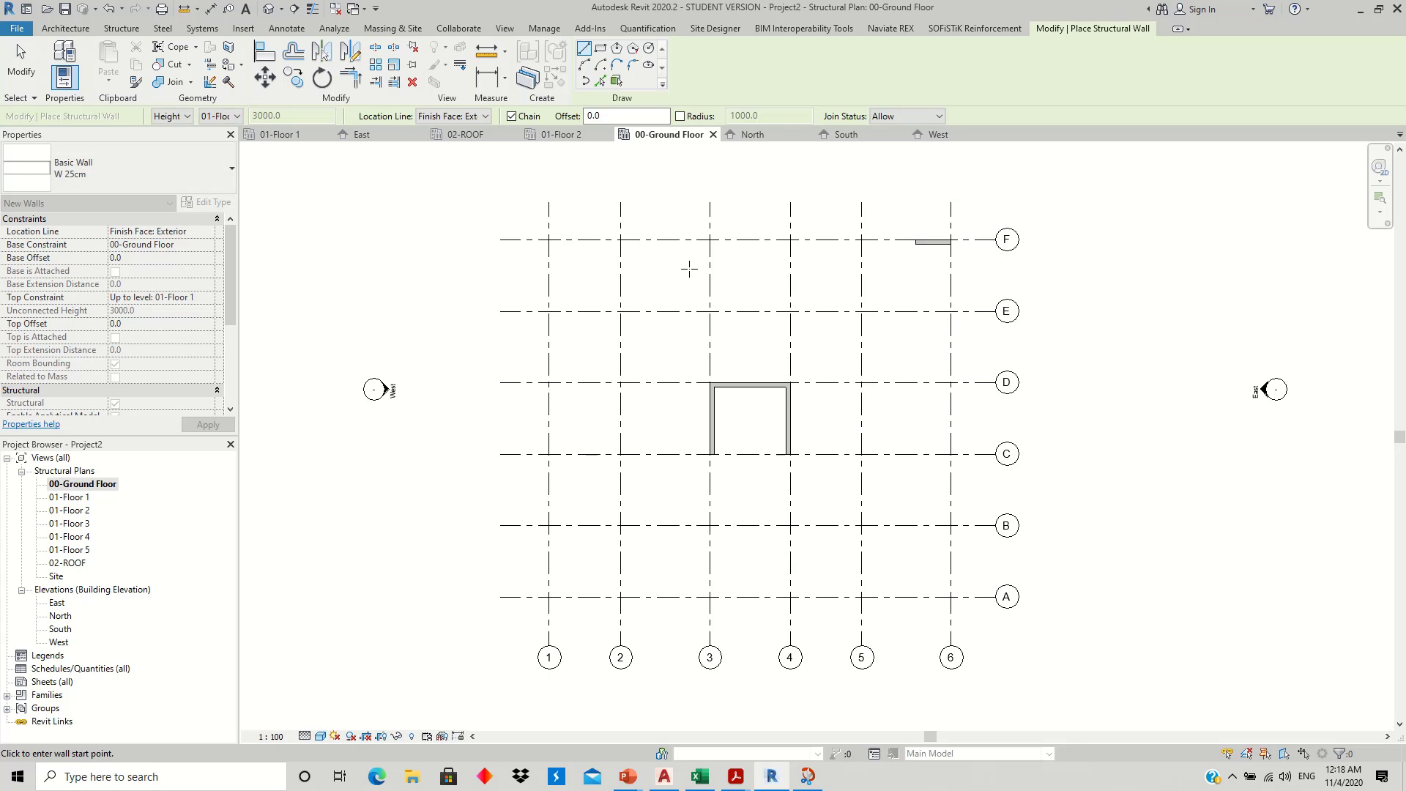
{"action": "left_click", "coordinate": [620, 239]}
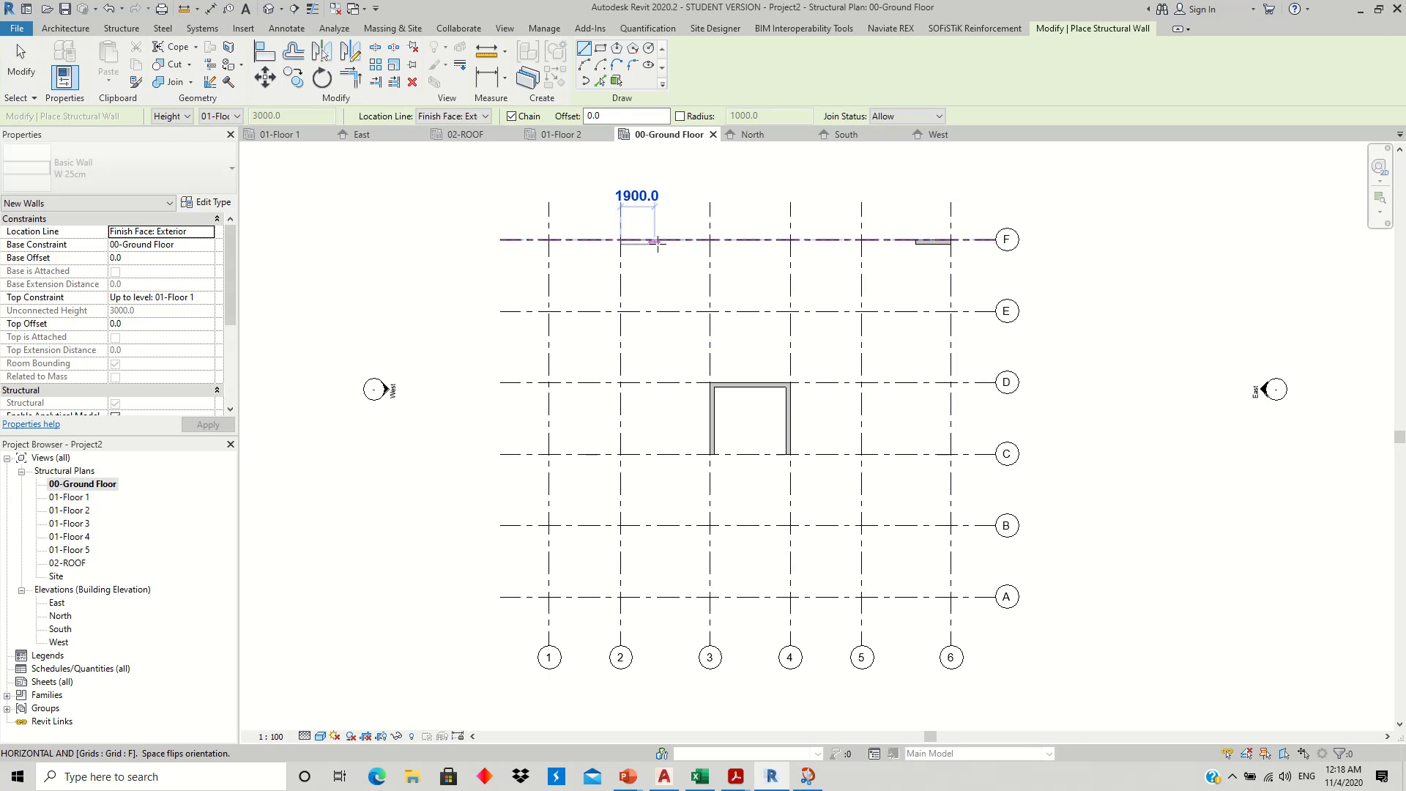
{"action": "type", "text": "20"}
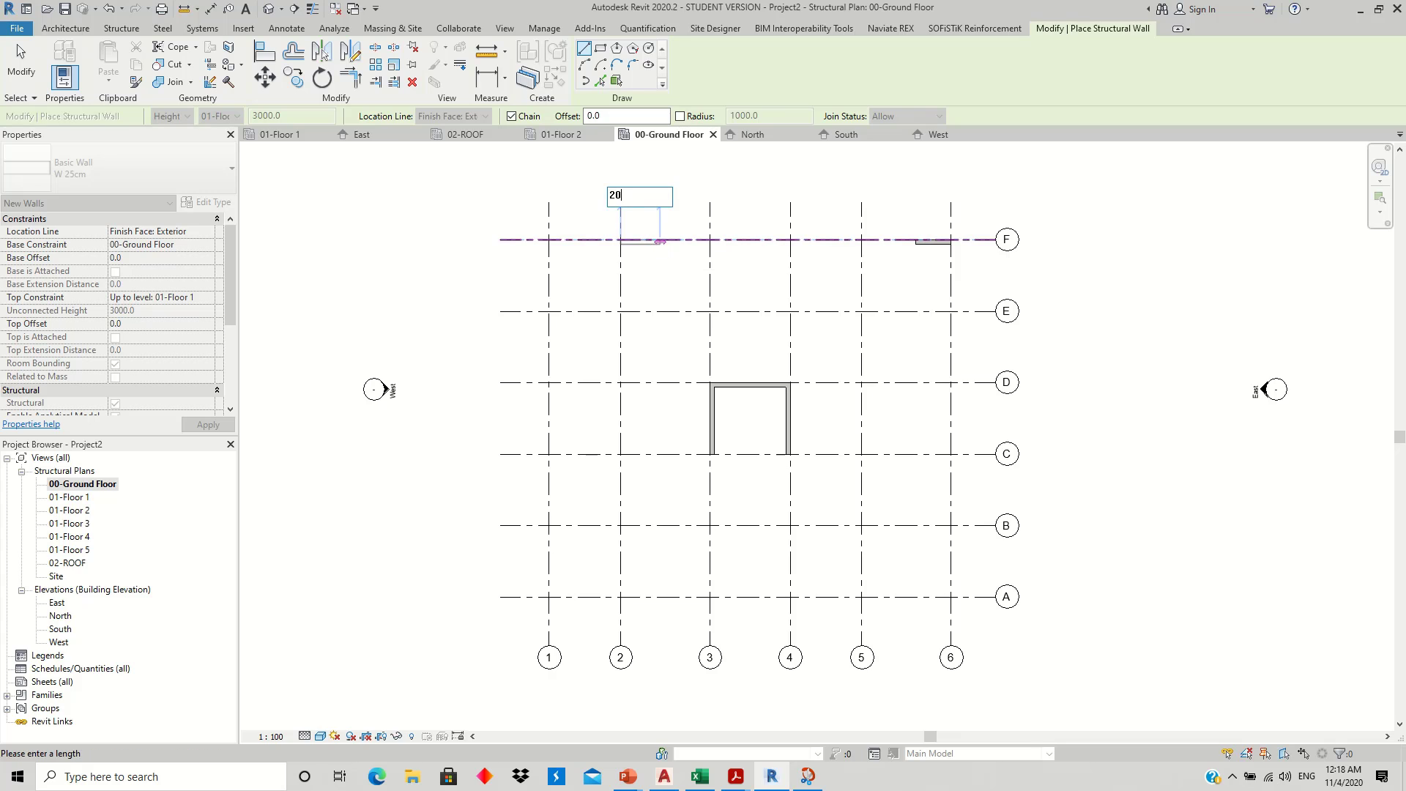
{"action": "type", "text": "00"}
{"action": "key", "text": "Return"}
{"action": "key", "text": "Escape"}
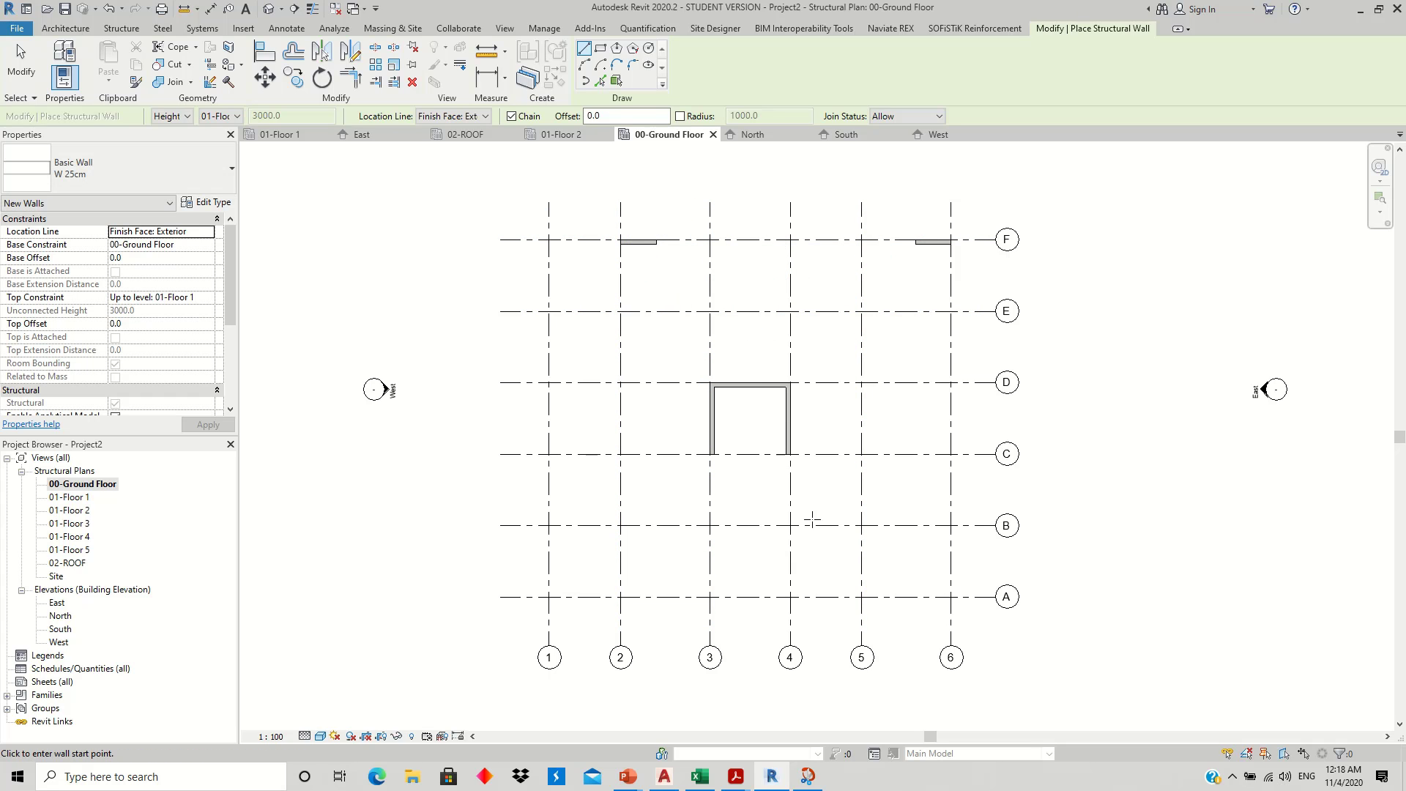
{"action": "mouse_move", "coordinate": [735, 776]}
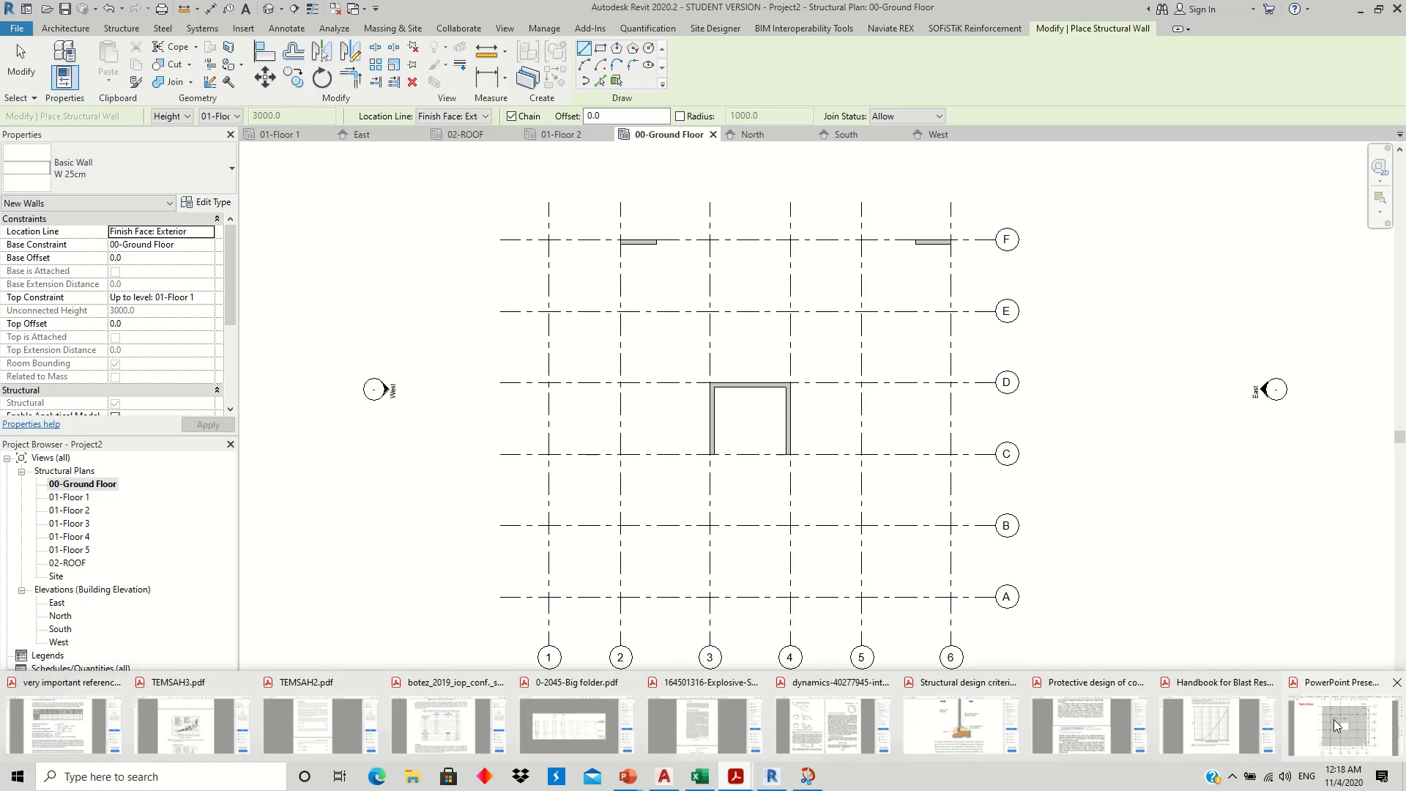
- After checking the PDF, draw a 1500 mm wall from grid 6/A, flipped to the grid's other side
{"action": "left_click", "coordinate": [1343, 724]}
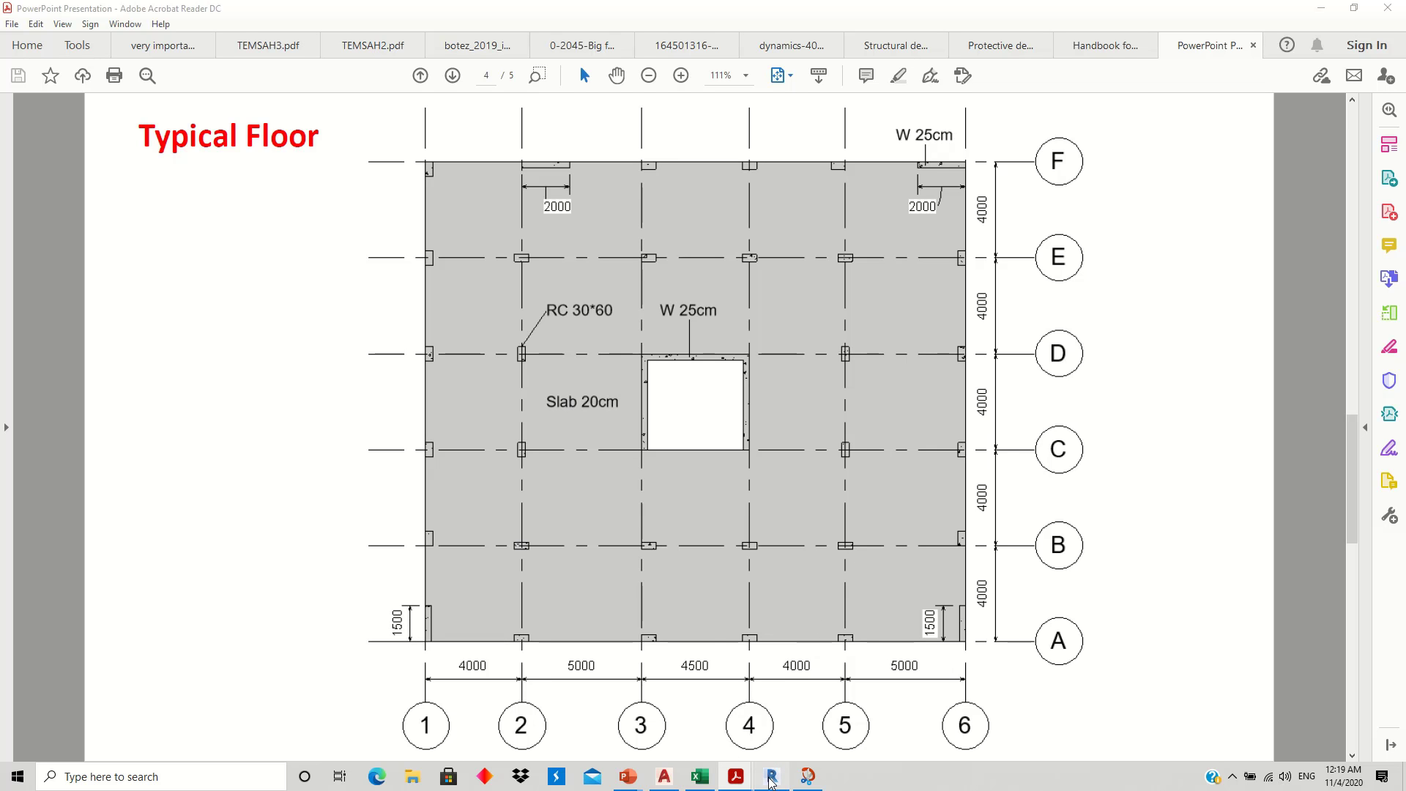
{"action": "left_click", "coordinate": [771, 775]}
{"action": "left_click", "coordinate": [950, 596]}
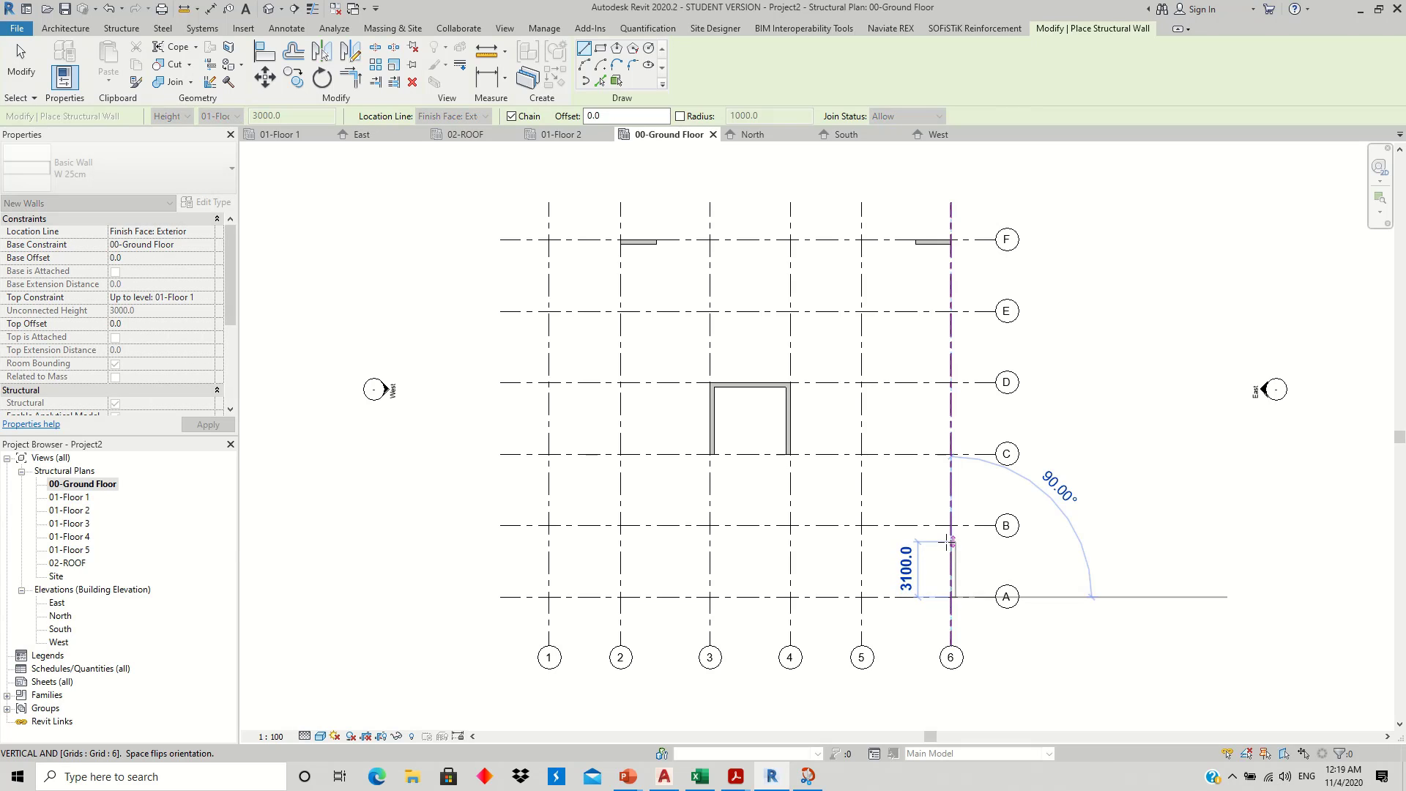
{"action": "scroll", "coordinate": [947, 551], "scroll_direction": "up", "scroll_amount": 2}
{"action": "scroll", "coordinate": [949, 549], "scroll_direction": "up", "scroll_amount": 2}
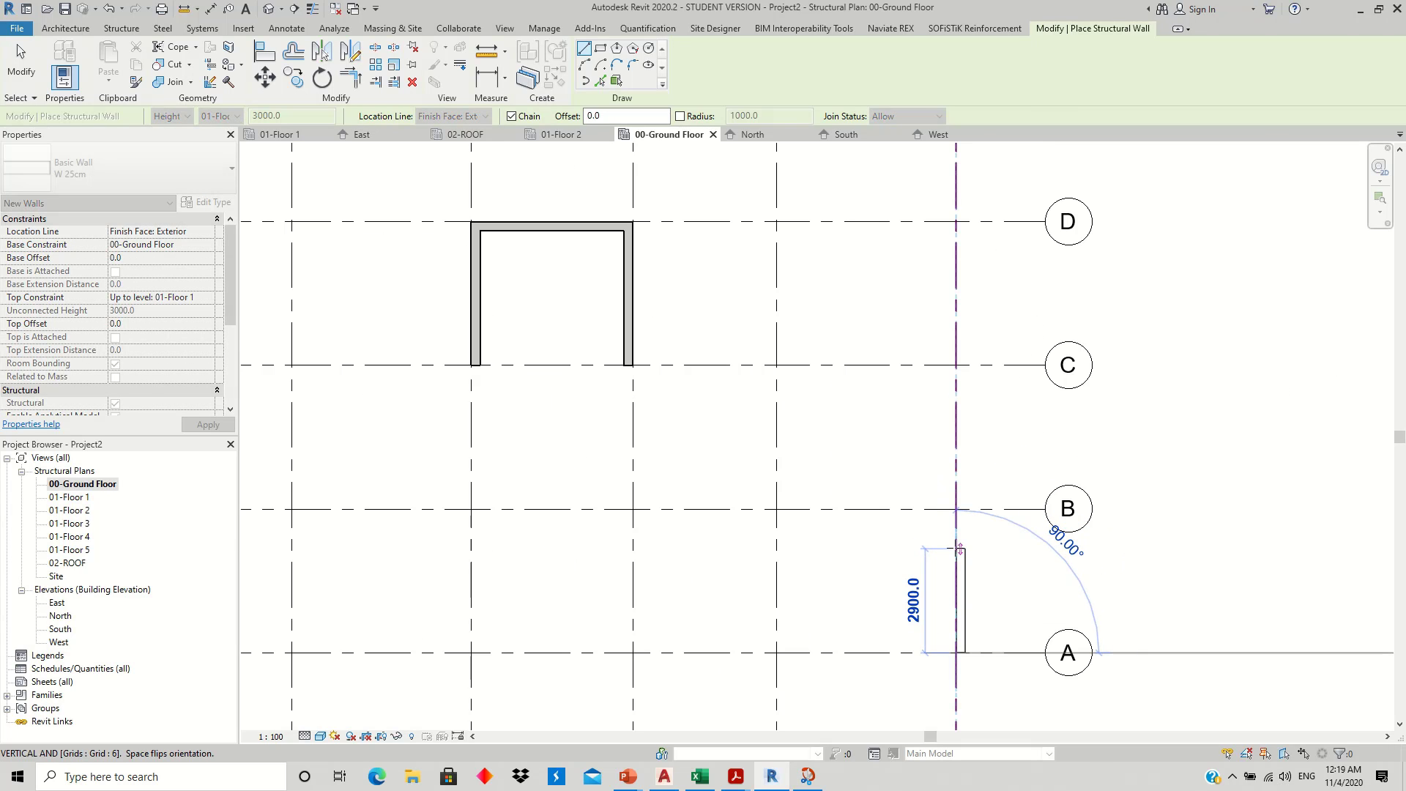
{"action": "key", "text": "space"}
{"action": "type", "text": "1500"}
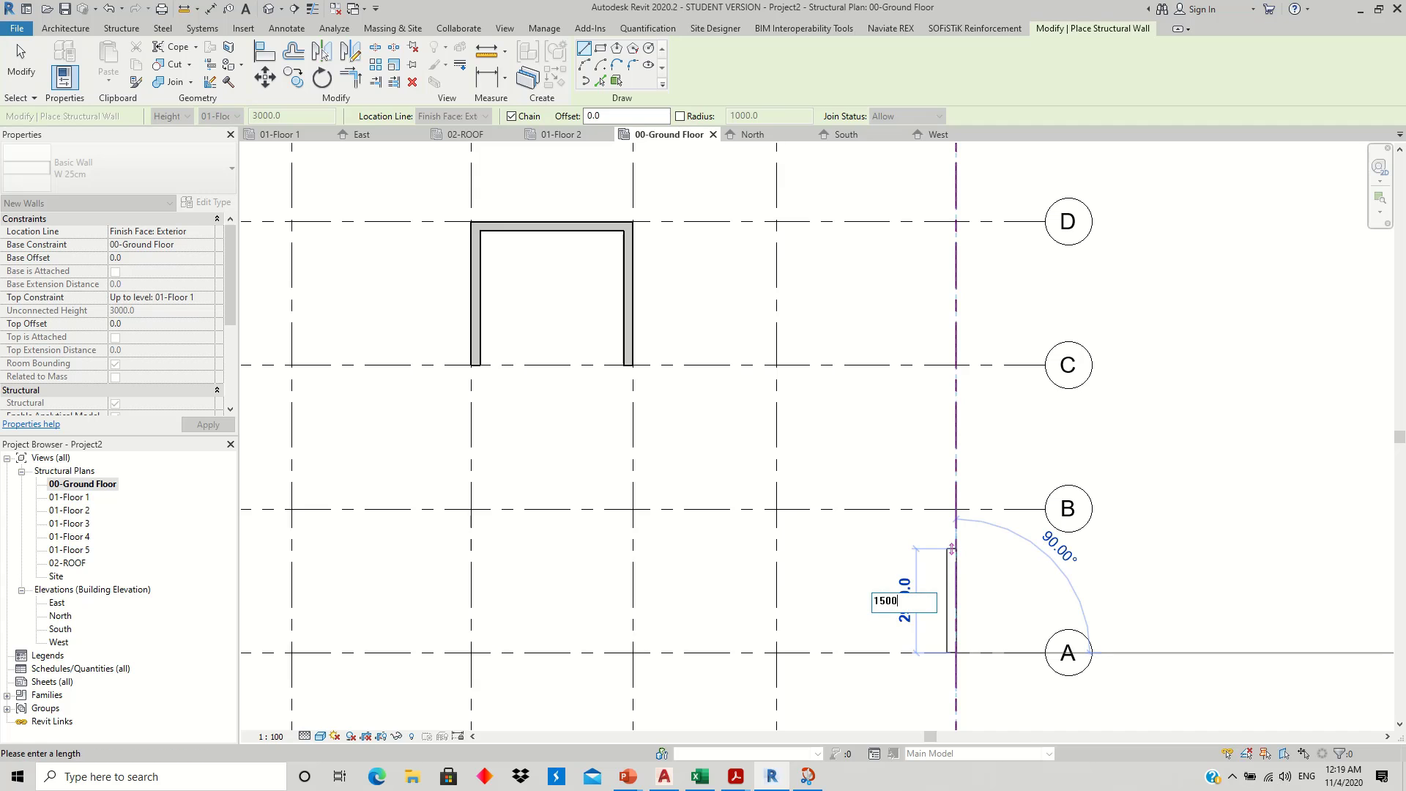
{"action": "key", "text": "Return"}
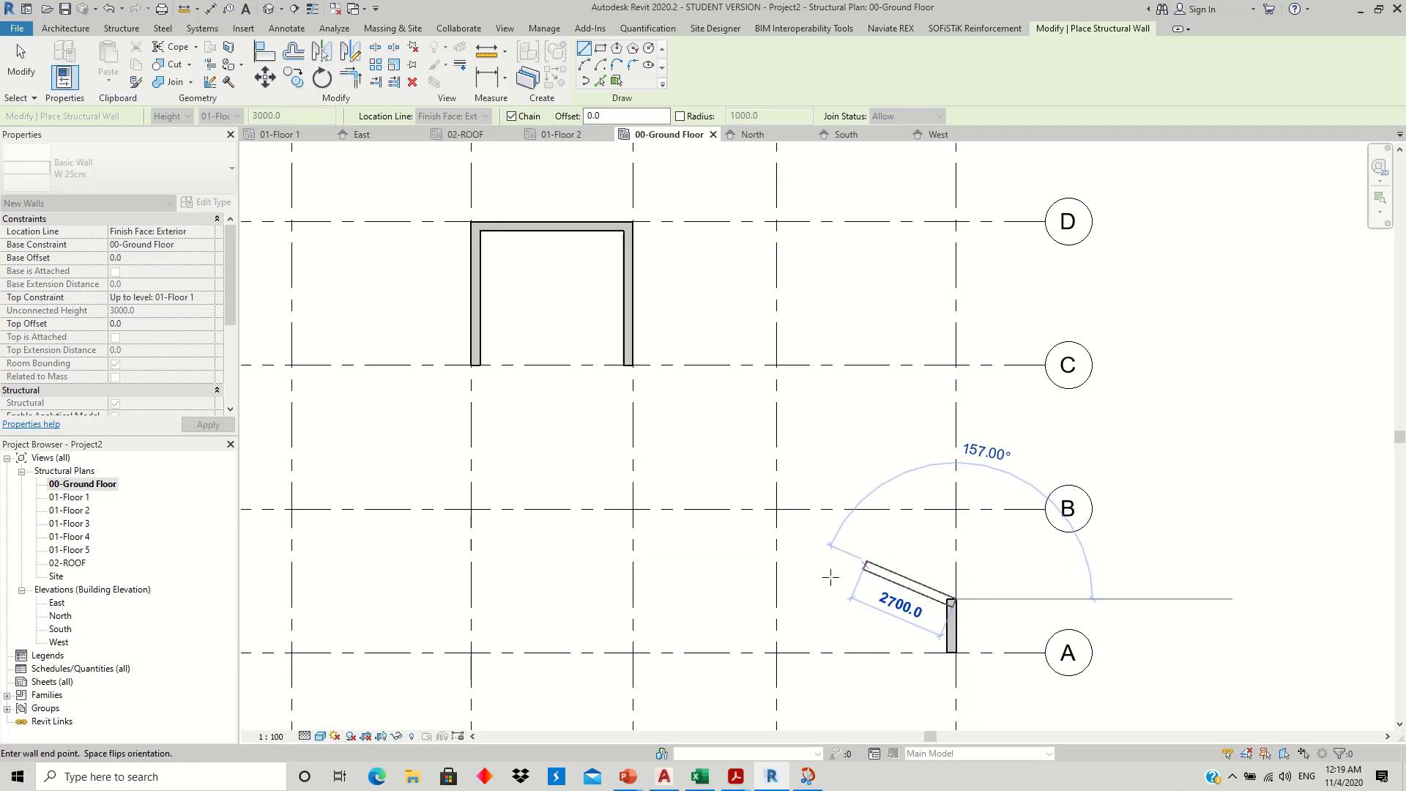
{"action": "key", "text": "Escape"}
- Draw a 1500 mm wall from grid 1/A and recentre the plan
{"action": "scroll", "coordinate": [740, 565], "scroll_direction": "down", "scroll_amount": 2}
{"action": "middle_click_drag", "start_coordinate": [740, 565], "coordinate": [708, 579]}
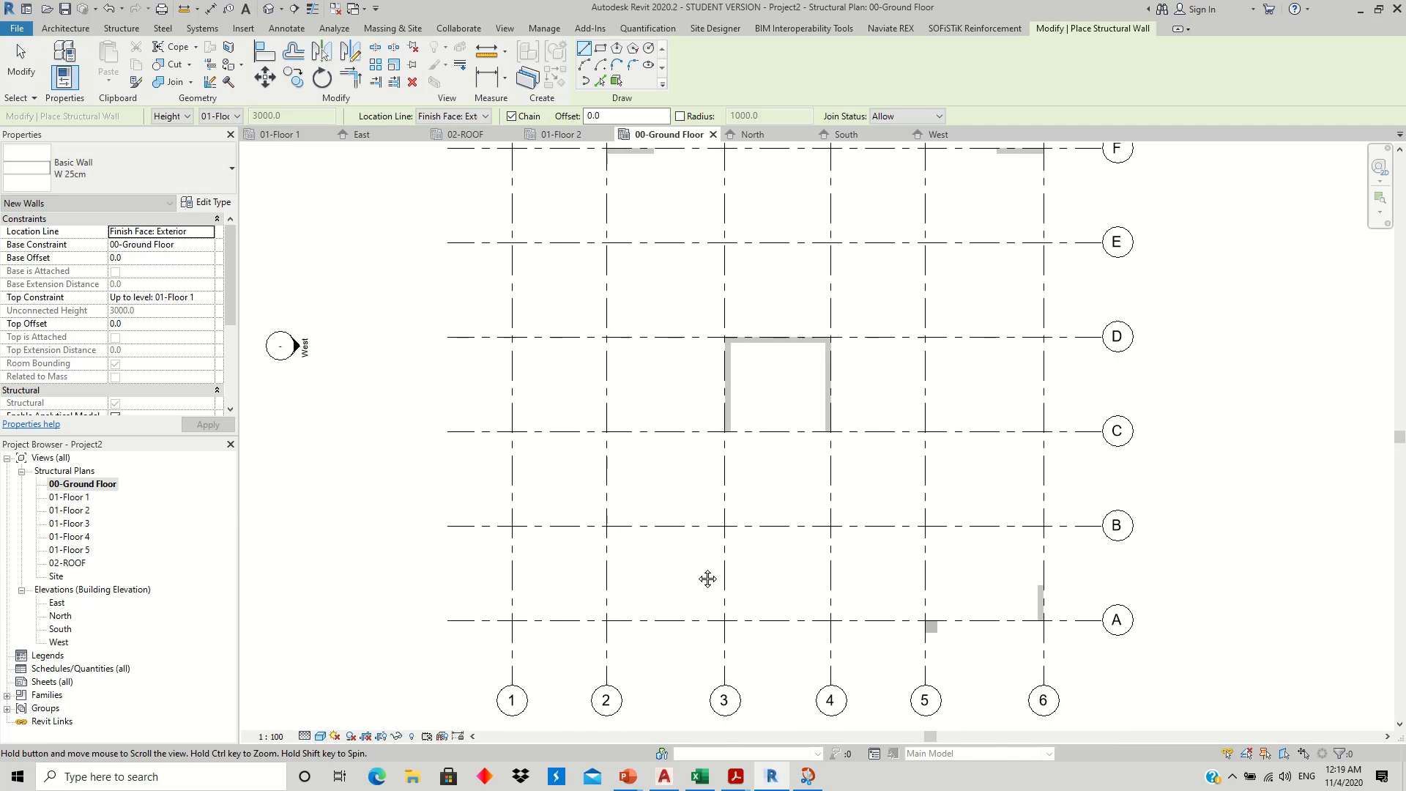
{"action": "left_click", "coordinate": [511, 620]}
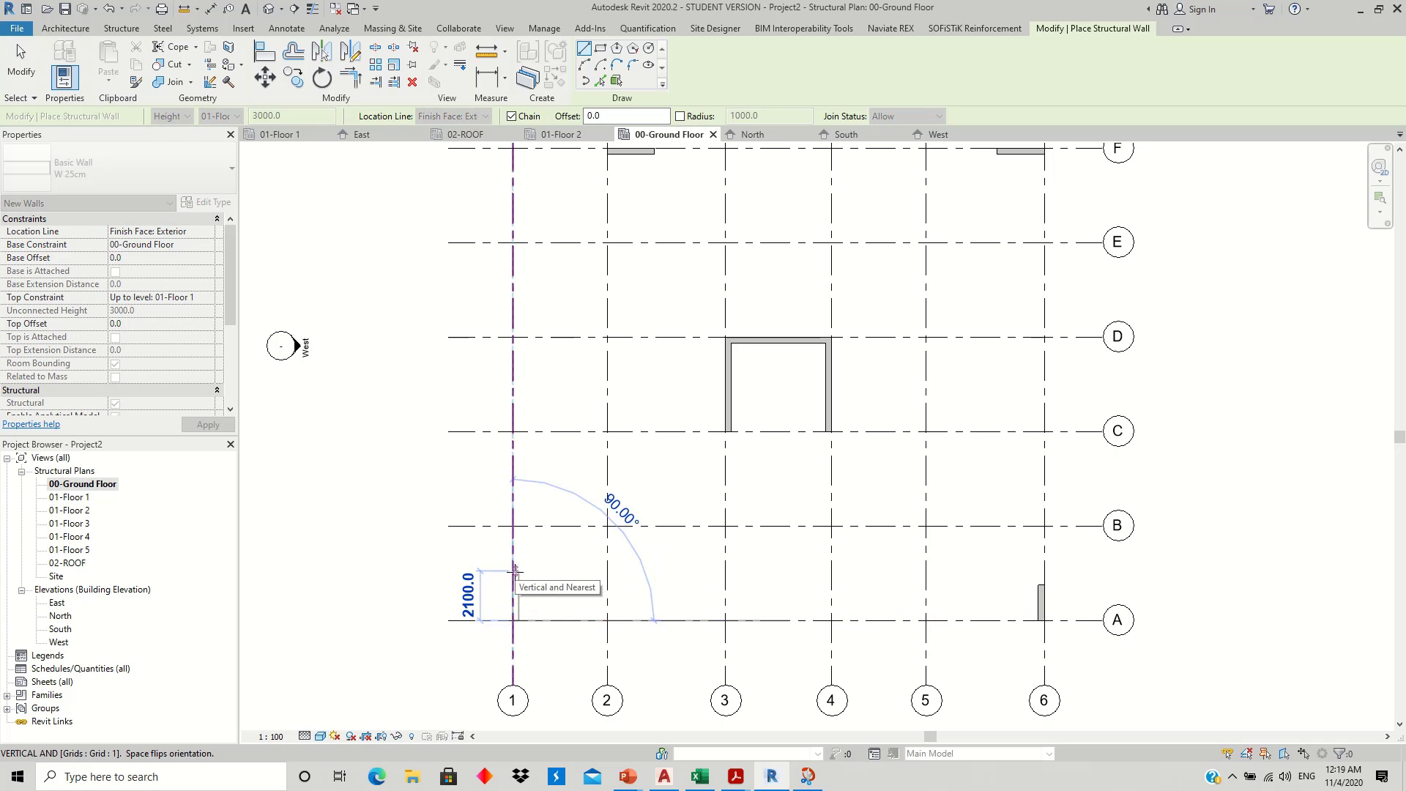
{"action": "type", "text": "1500"}
{"action": "key", "text": "Return"}
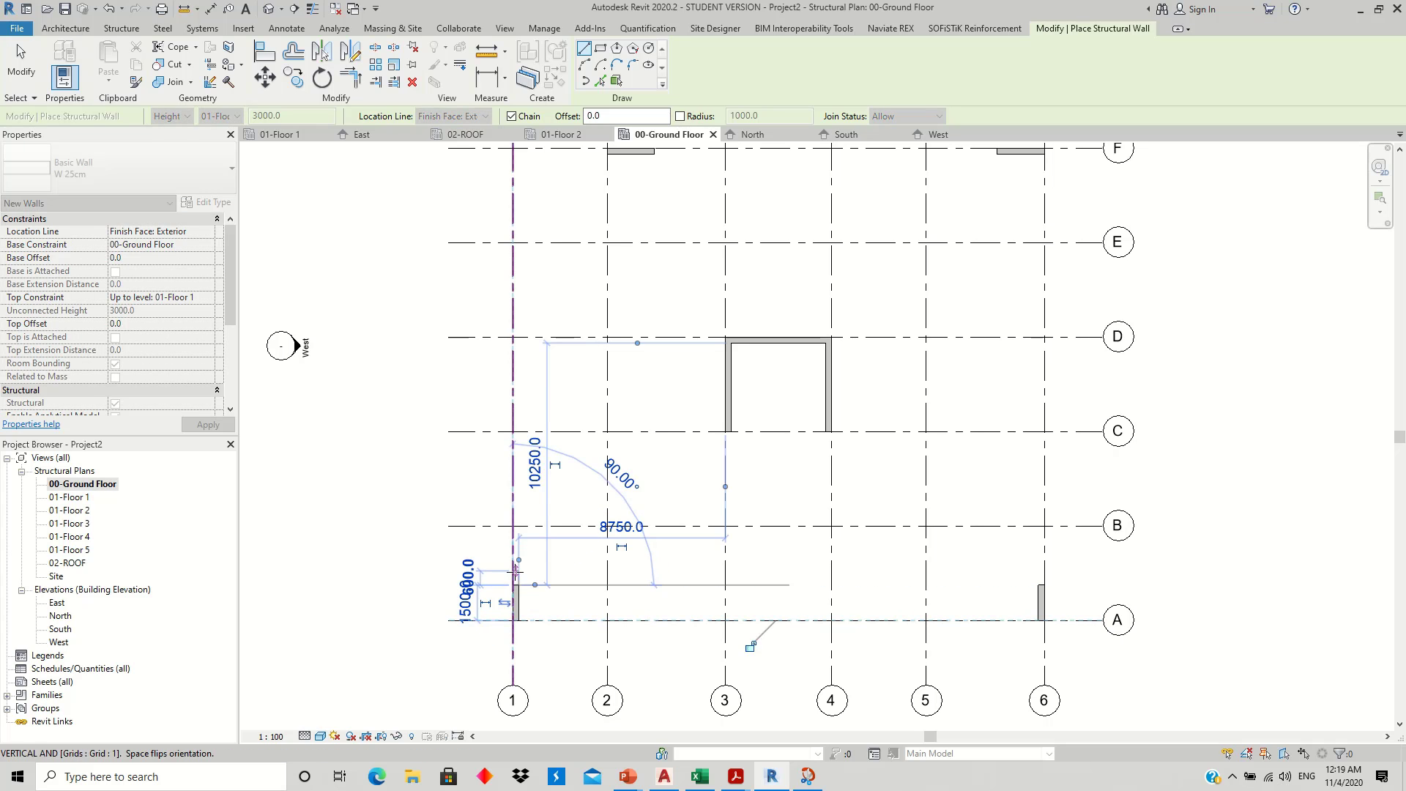
{"action": "key", "text": "Escape"}
{"action": "key", "text": "Escape"}
{"action": "scroll", "coordinate": [762, 535], "scroll_direction": "down", "scroll_amount": 1}
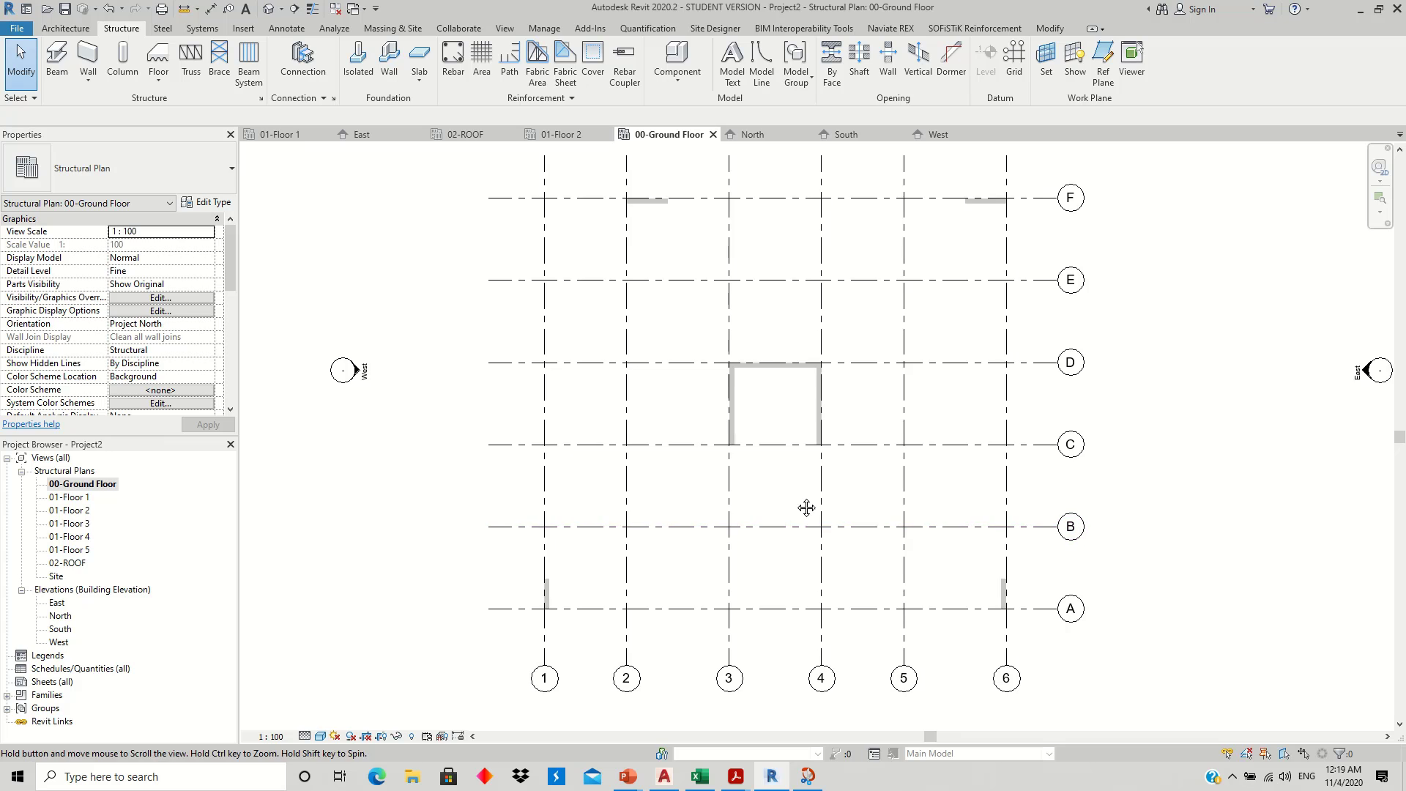
{"action": "middle_click_drag", "start_coordinate": [796, 488], "coordinate": [725, 506]}
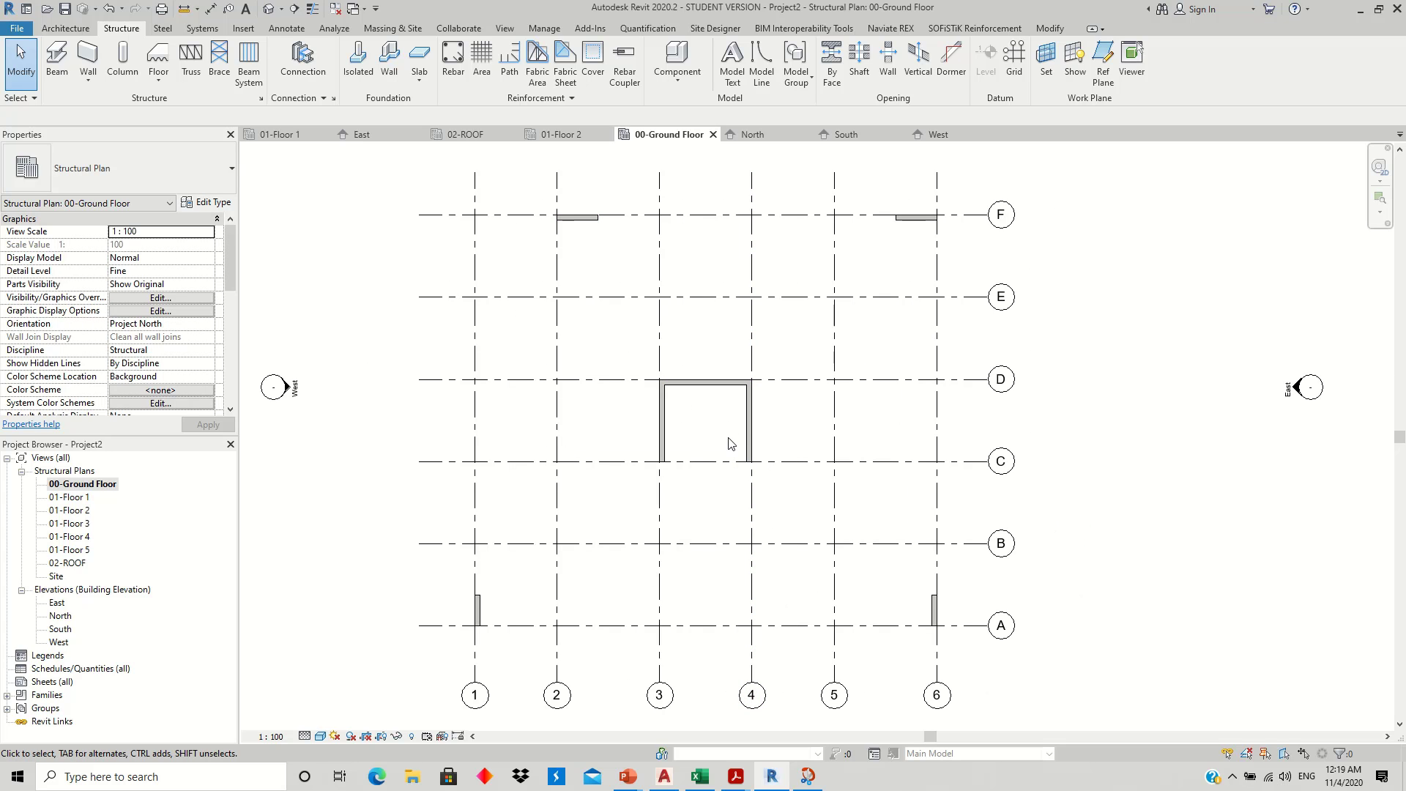
{"action": "scroll", "coordinate": [731, 442], "scroll_direction": "down", "scroll_amount": 1}
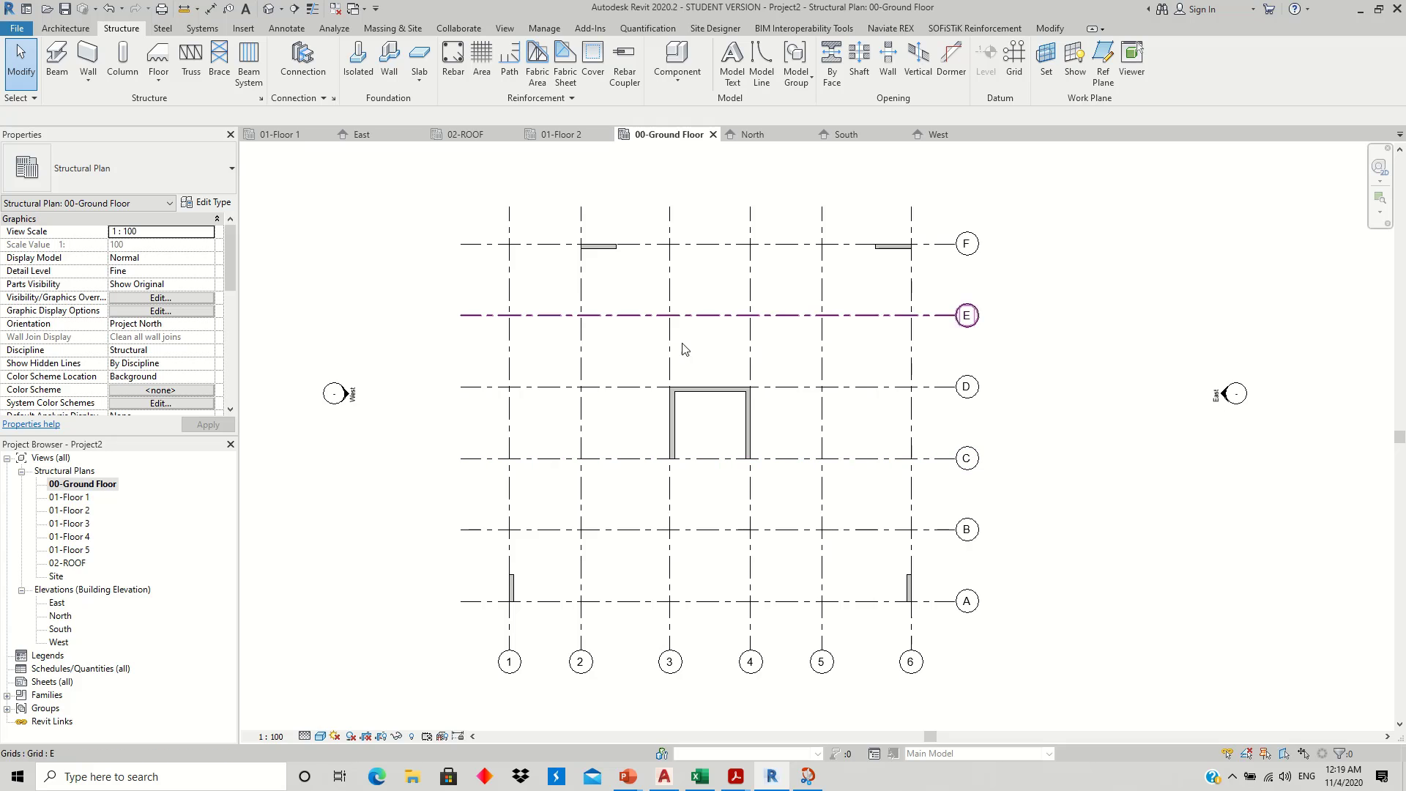
{"action": "middle_click_drag", "start_coordinate": [787, 374], "coordinate": [769, 368]}
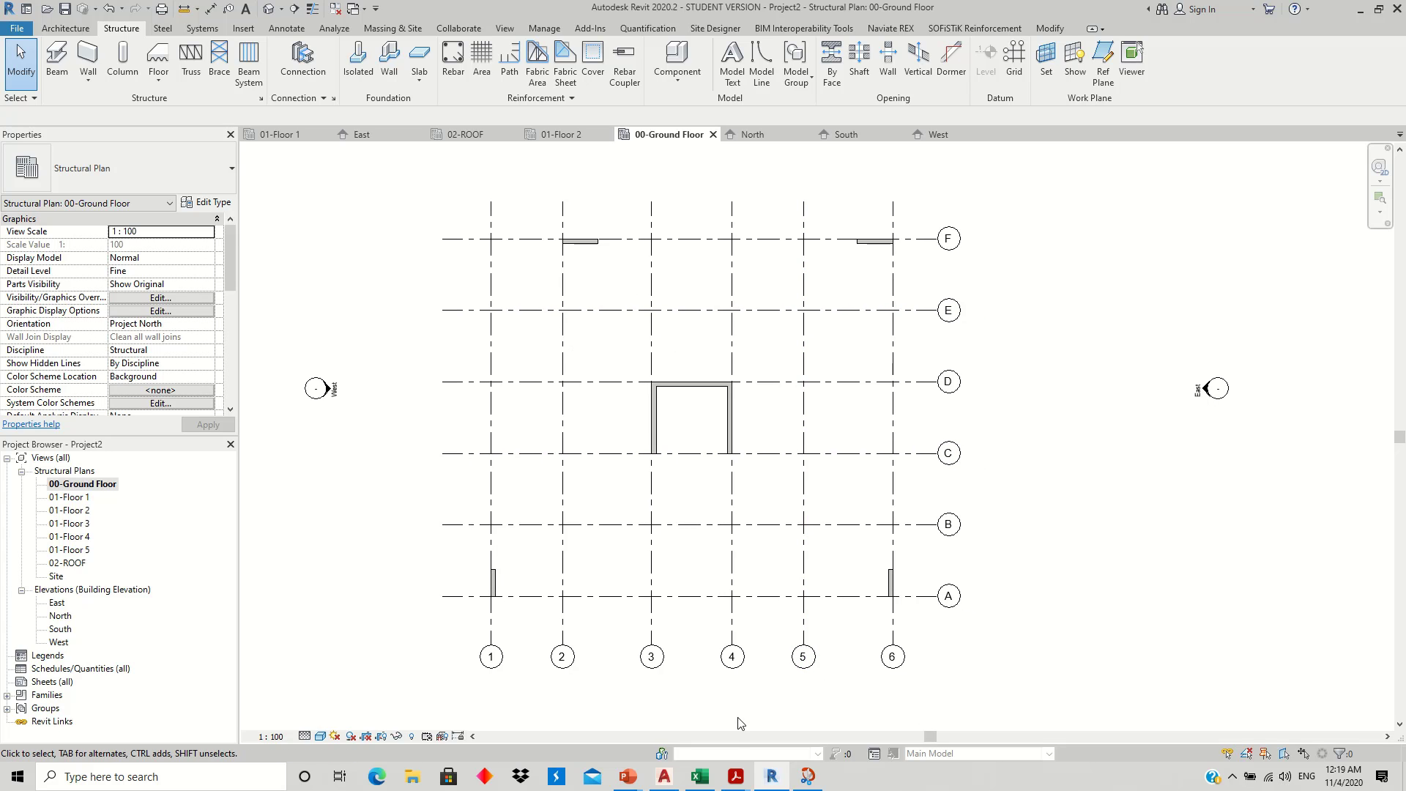
{"action": "left_click", "coordinate": [770, 777]}
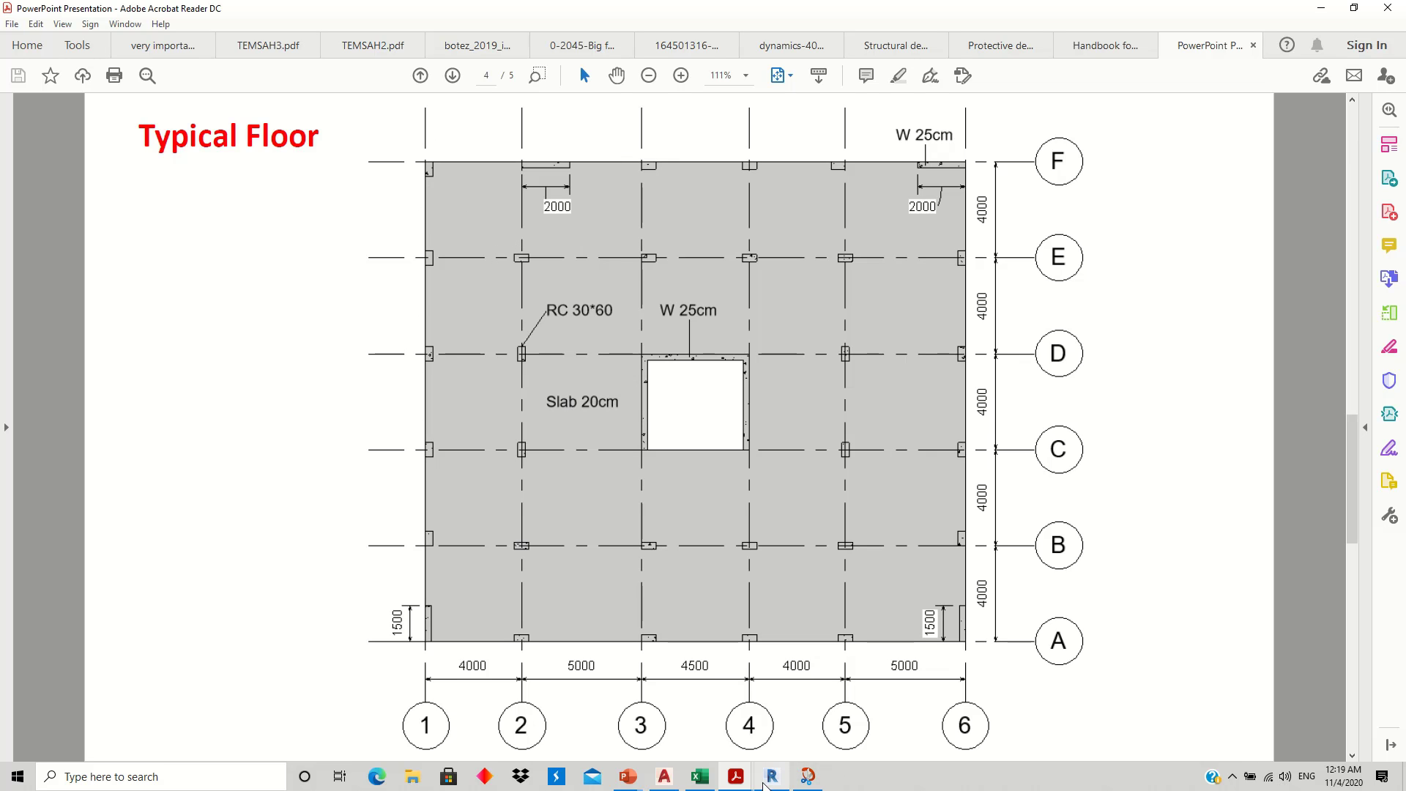
{"action": "mouse_move", "coordinate": [771, 776]}
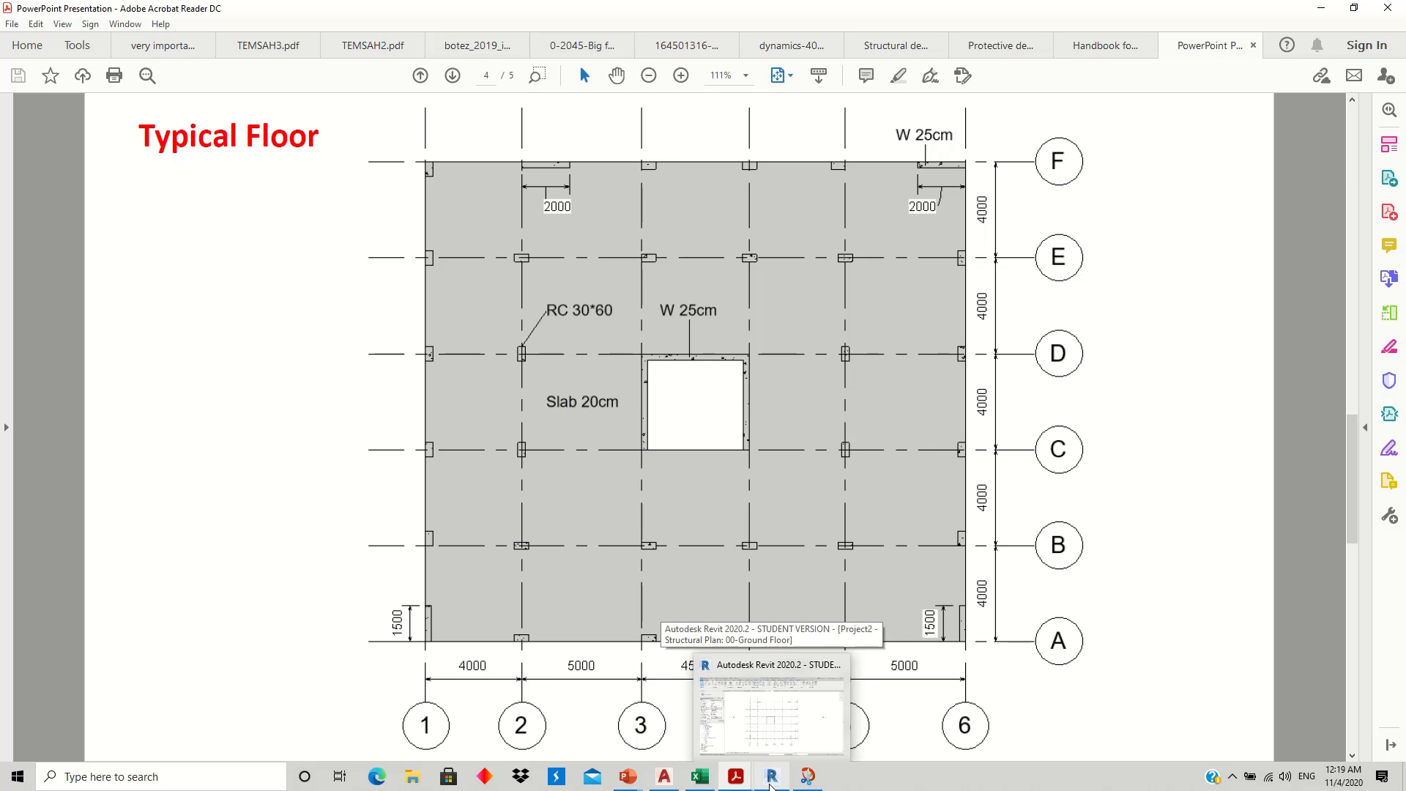
{"action": "left_click", "coordinate": [769, 714]}
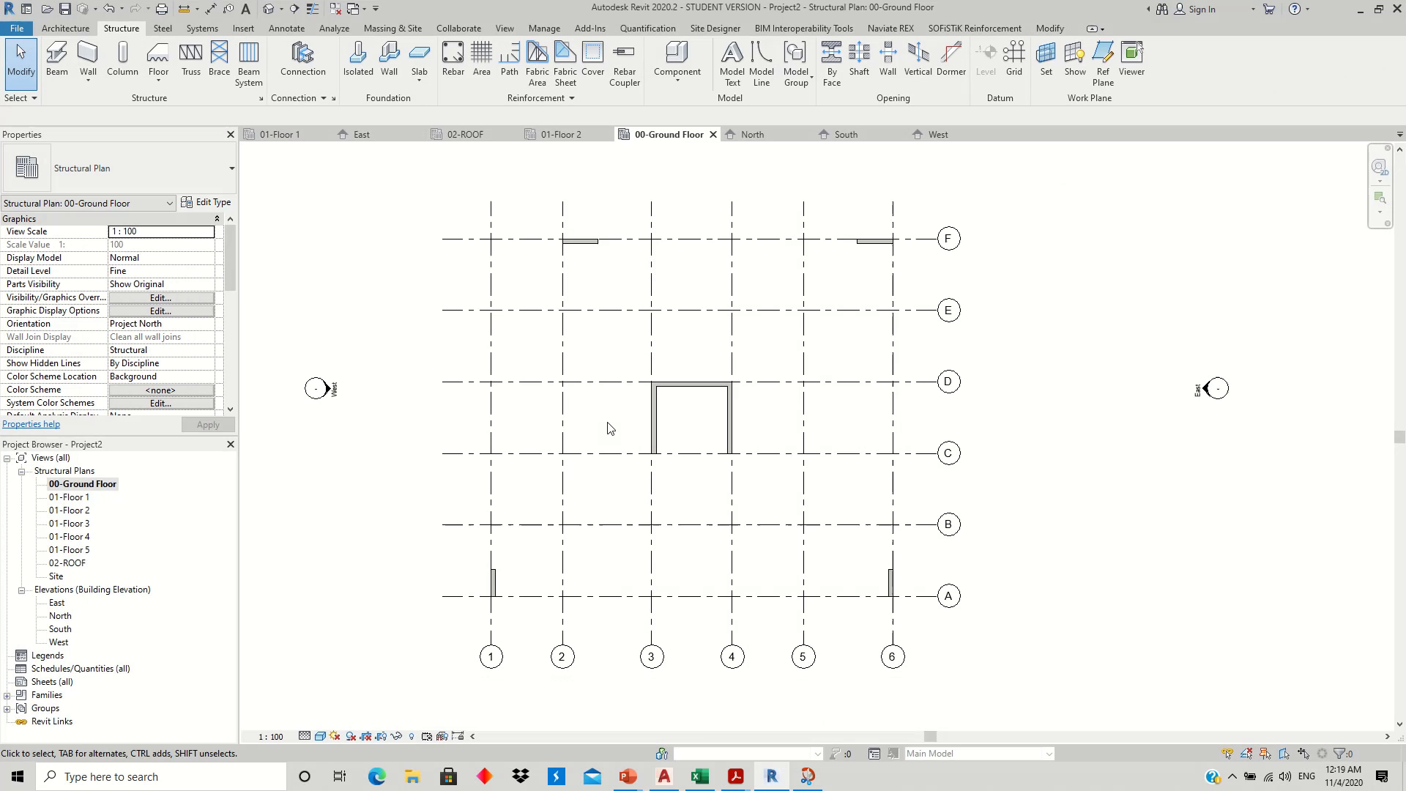
- Duplicate the 300 x 450mm concrete rectangular column as RC 30*60 with h set to 600
{"action": "left_click", "coordinate": [122, 57]}
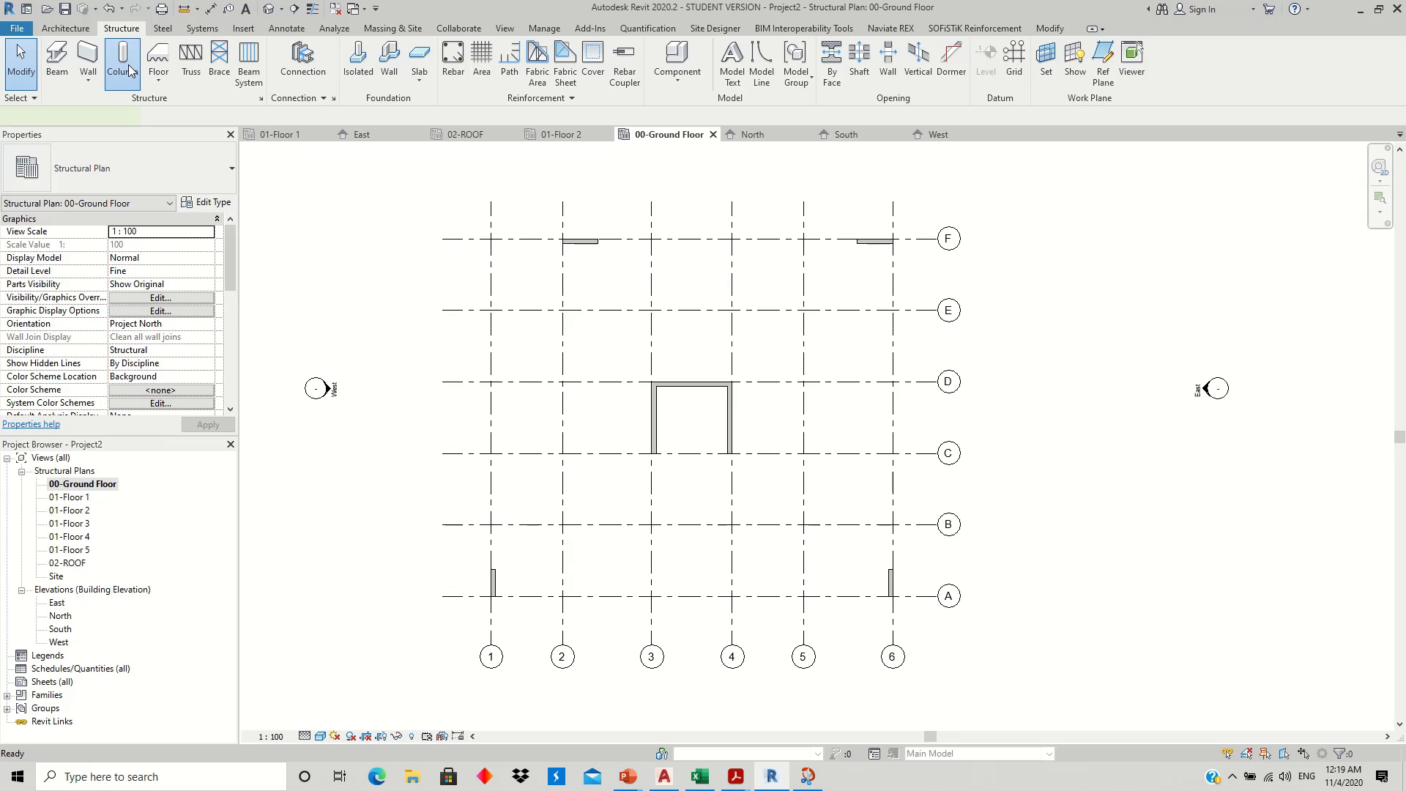
{"action": "left_click", "coordinate": [205, 164]}
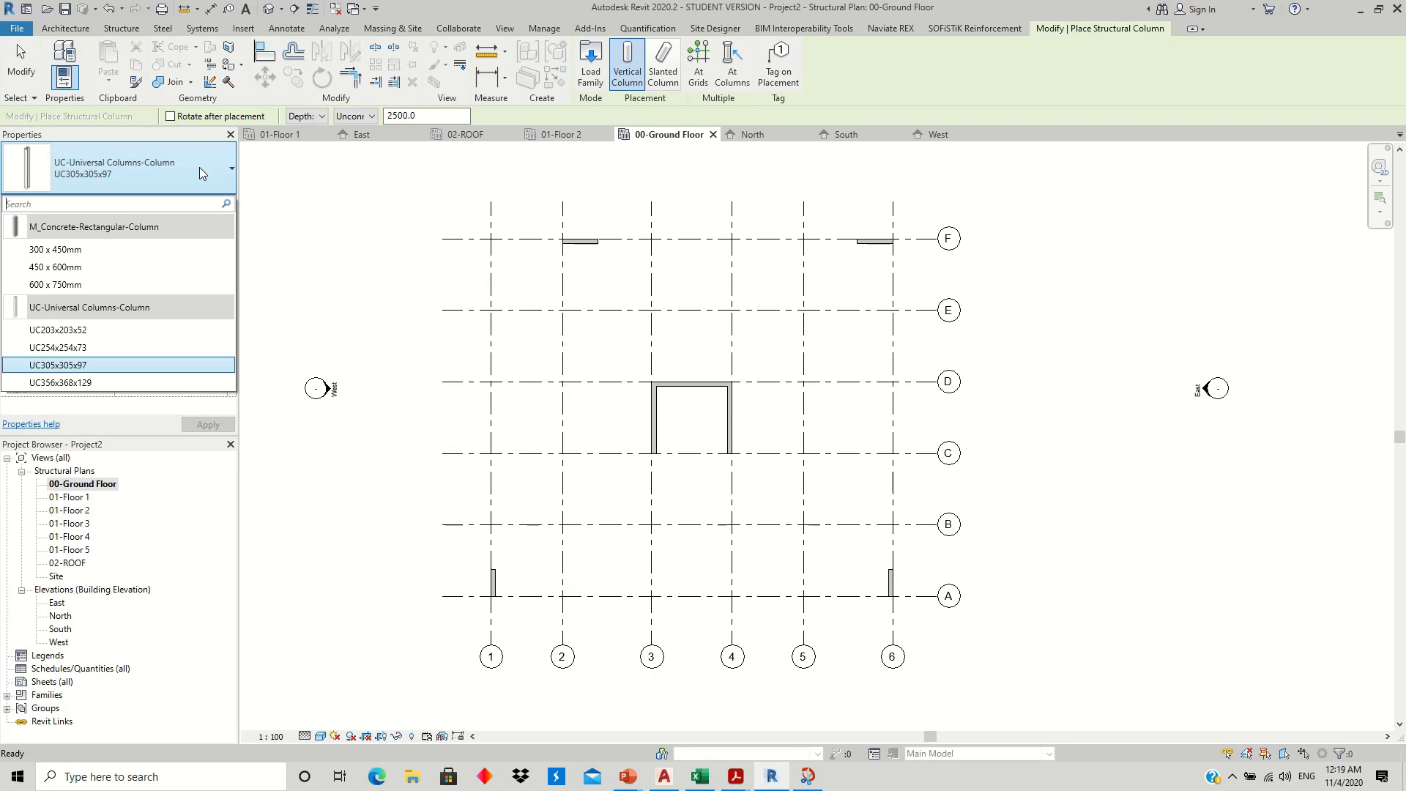
{"action": "left_click", "coordinate": [82, 251]}
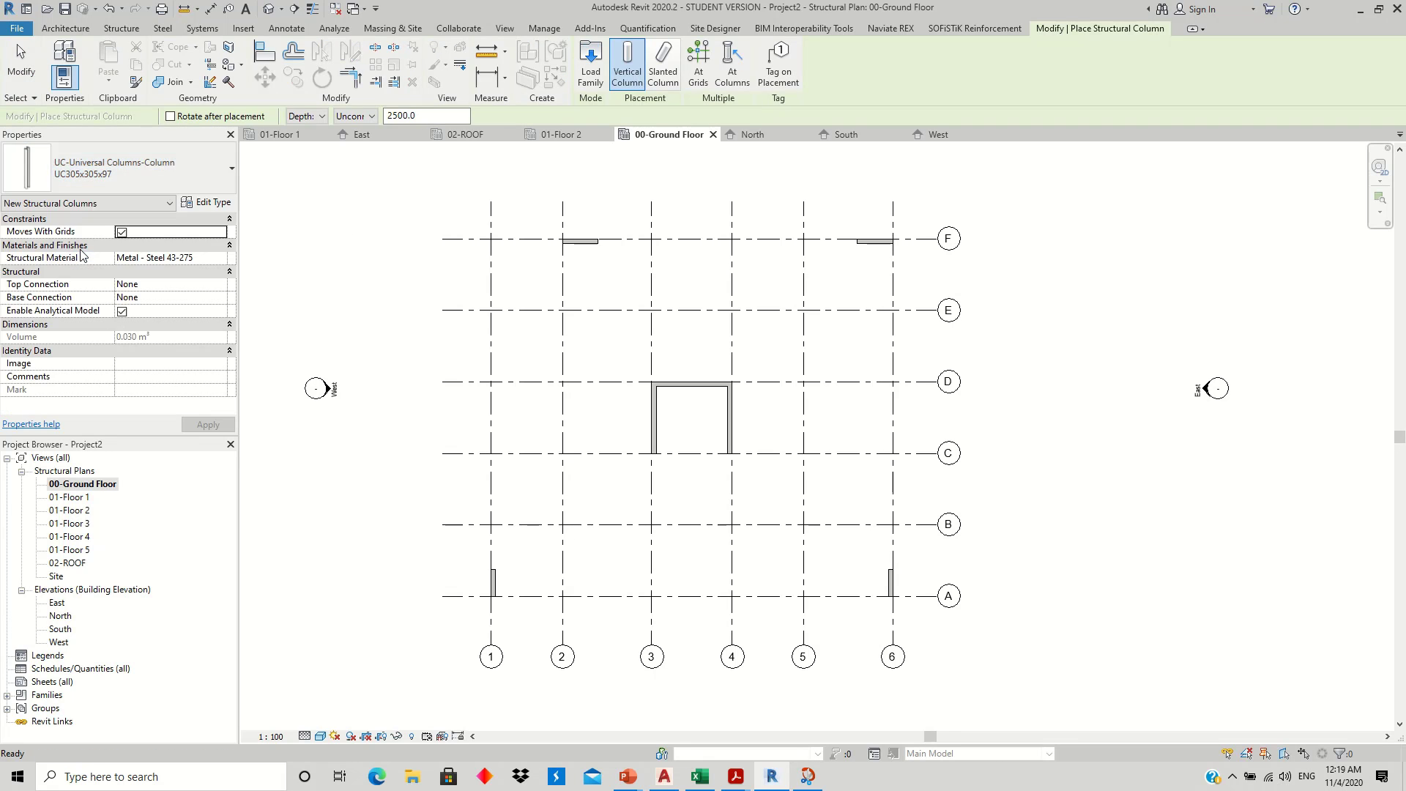
{"action": "left_click", "coordinate": [206, 203]}
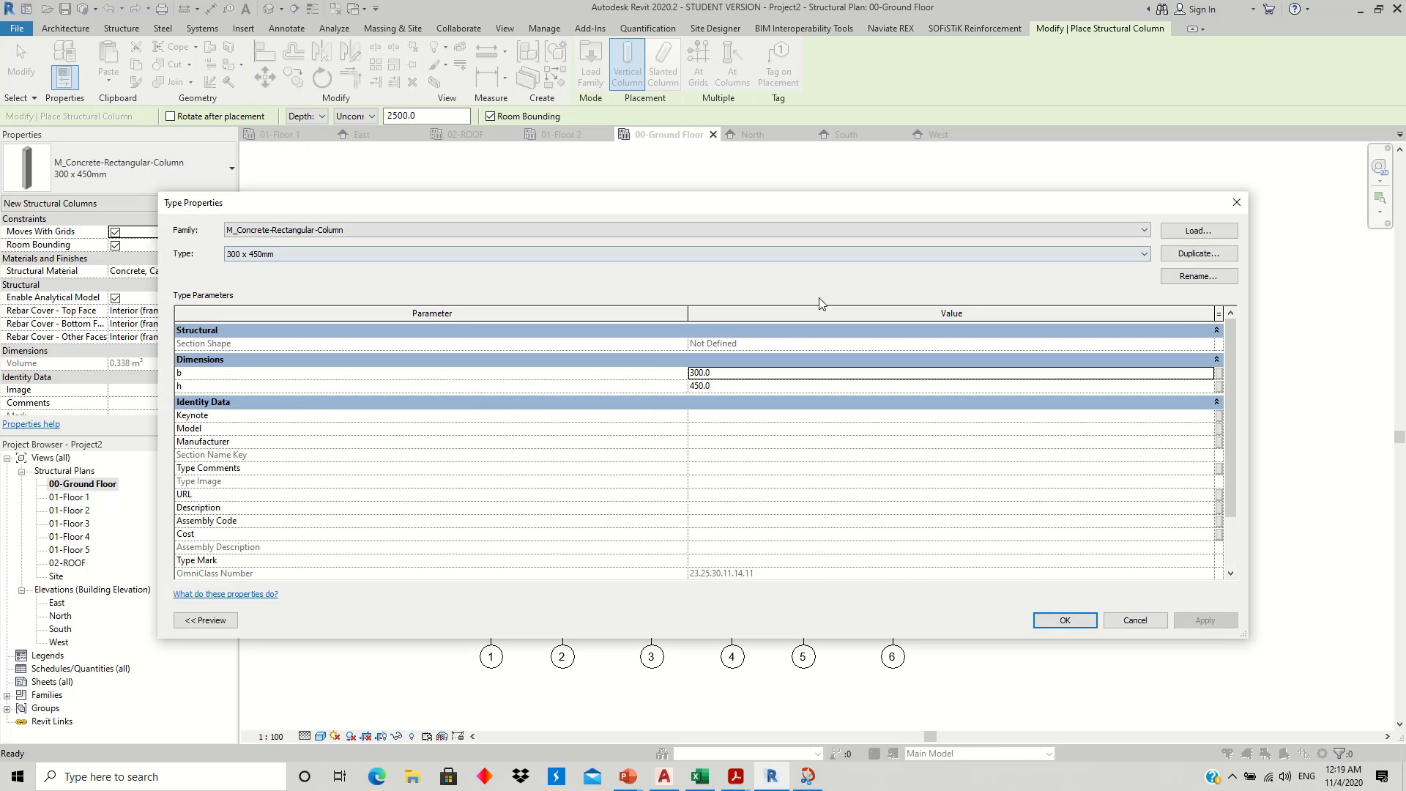
{"action": "left_click", "coordinate": [1198, 258]}
{"action": "type", "text": "RC 30*60"}
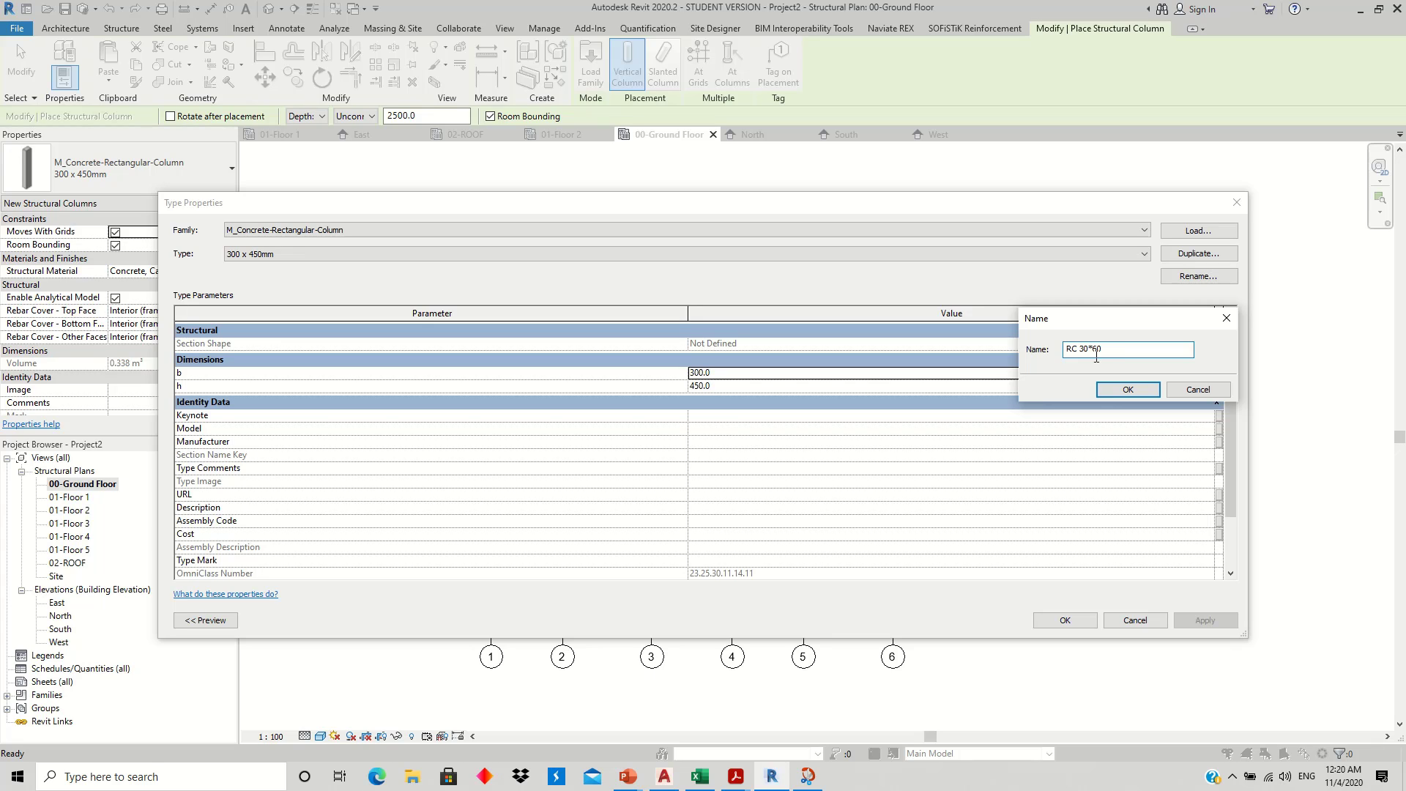
{"action": "left_click", "coordinate": [1120, 395]}
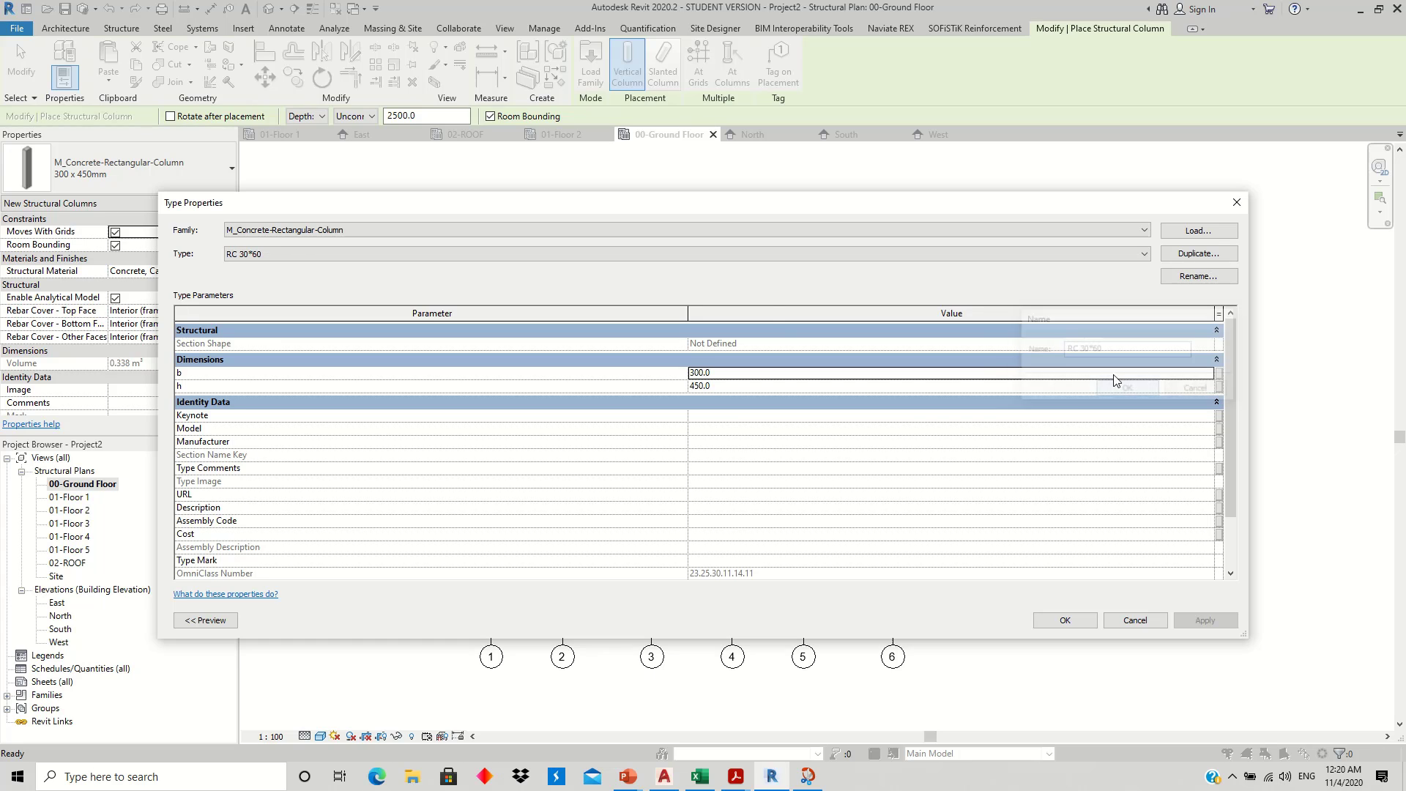
{"action": "left_click", "coordinate": [714, 386]}
{"action": "type", "text": "600"}
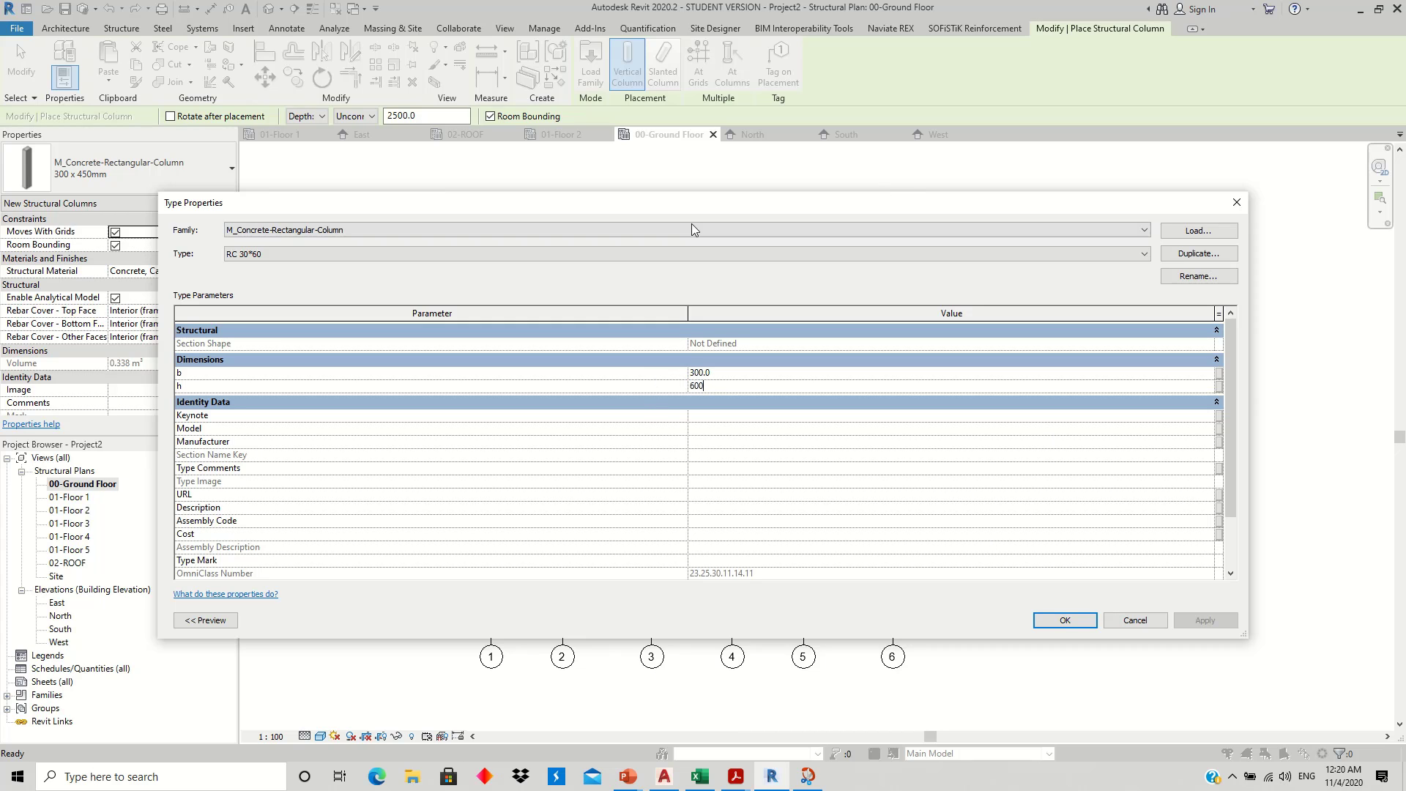
{"action": "left_click", "coordinate": [1064, 620]}
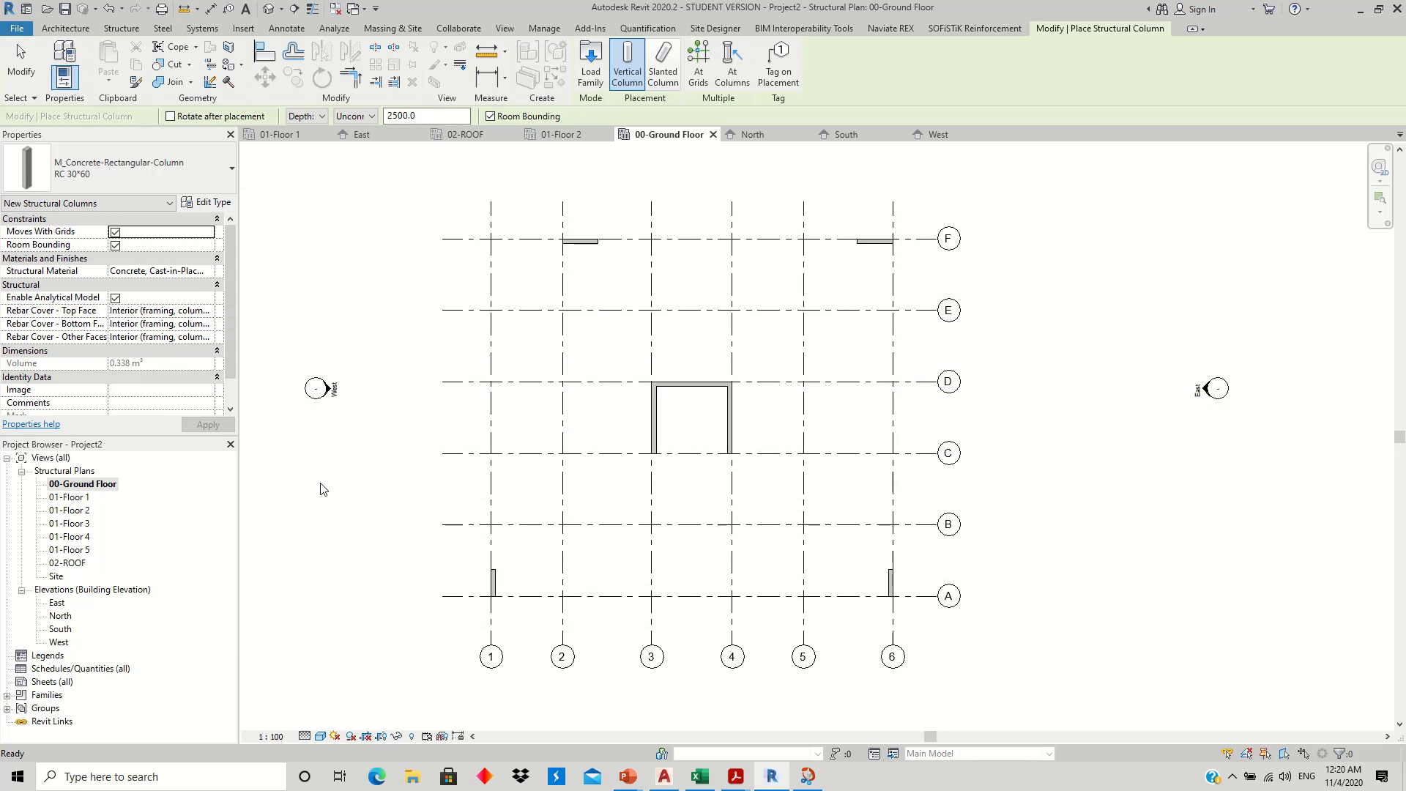
- Set the column's Structural Material to Cast-in-Place Concrete - 35 MPa
{"action": "left_click", "coordinate": [183, 271]}
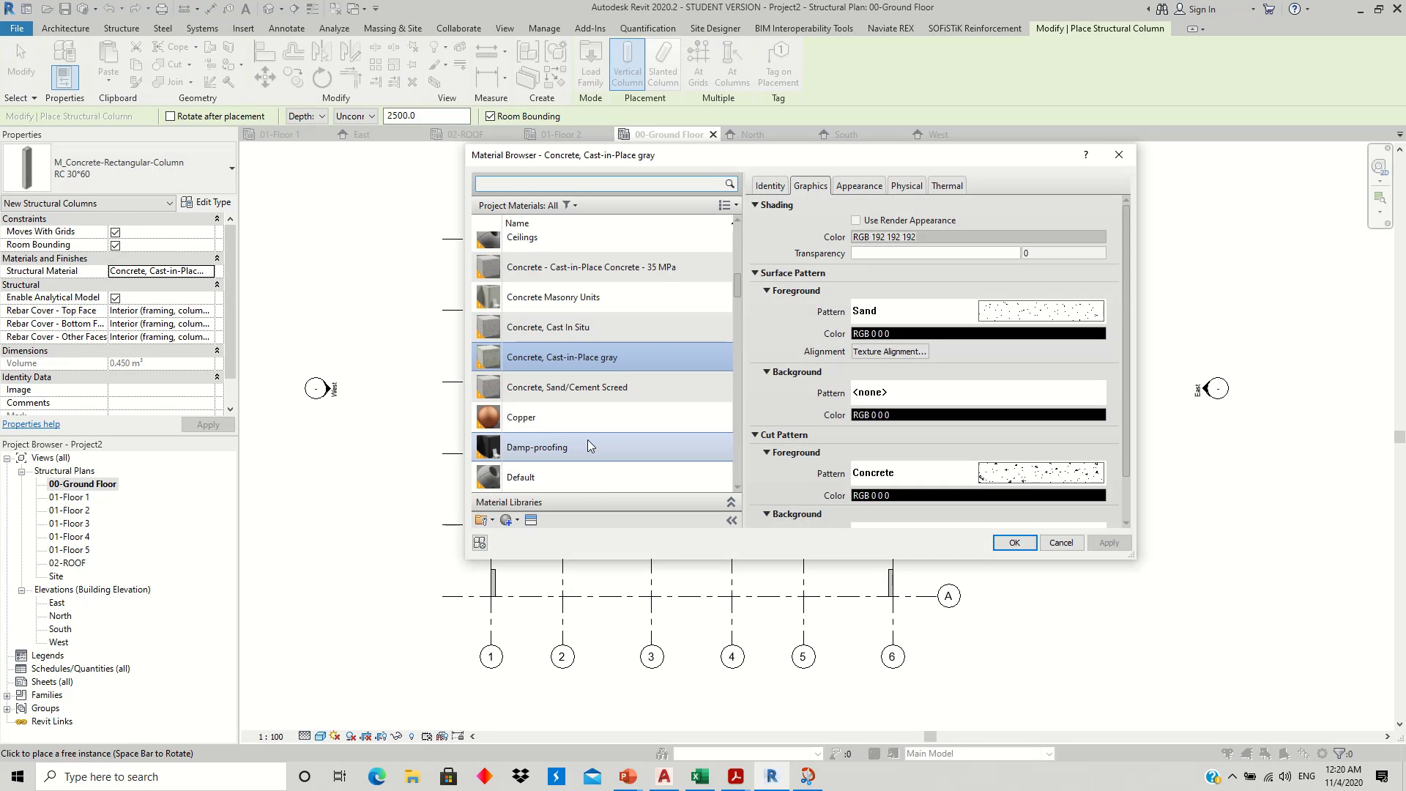
{"action": "left_click", "coordinate": [689, 268]}
{"action": "left_click", "coordinate": [1008, 548]}
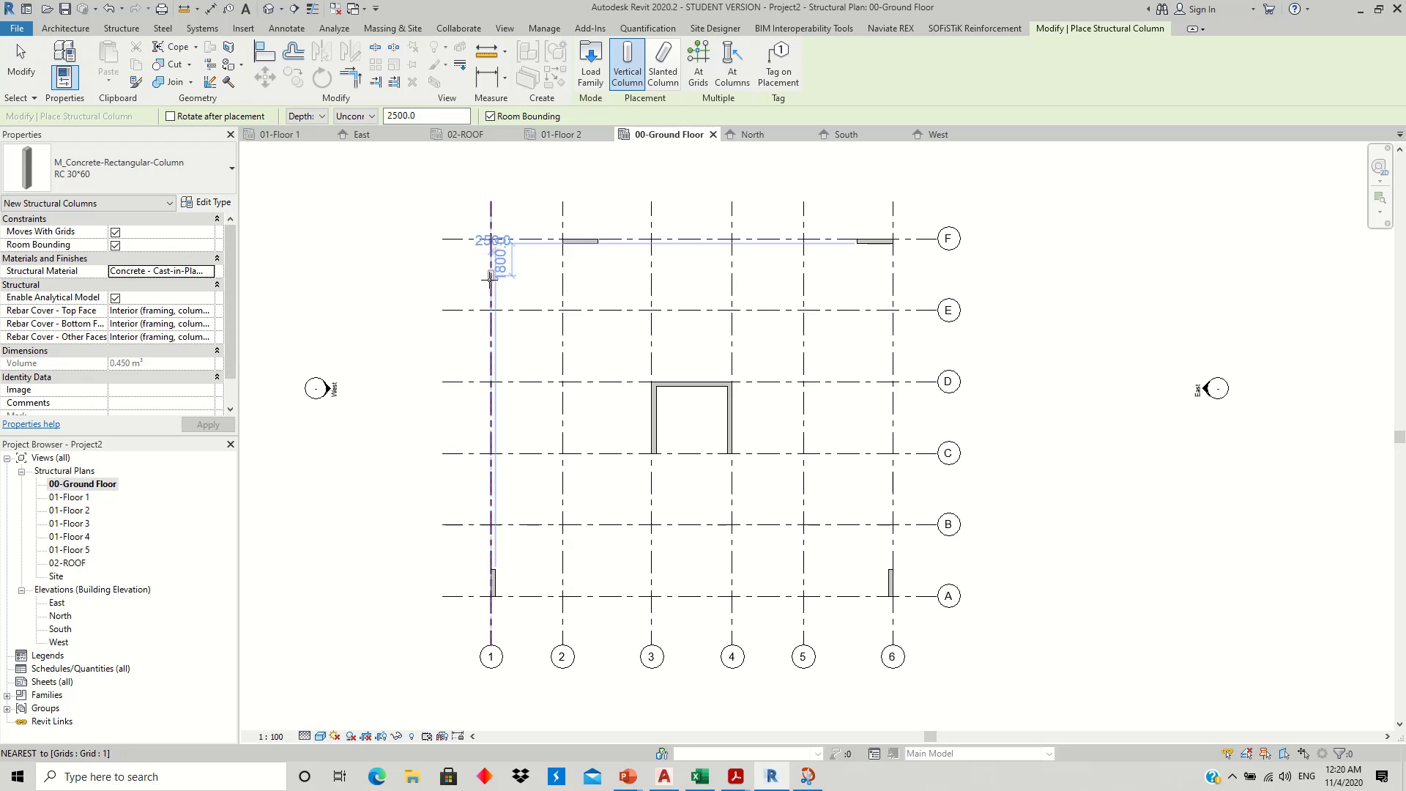
- Place RC 30x60 columns along grid 1 at F, E, D, C and B, undoing one misplaced column
{"action": "left_click", "coordinate": [492, 239]}
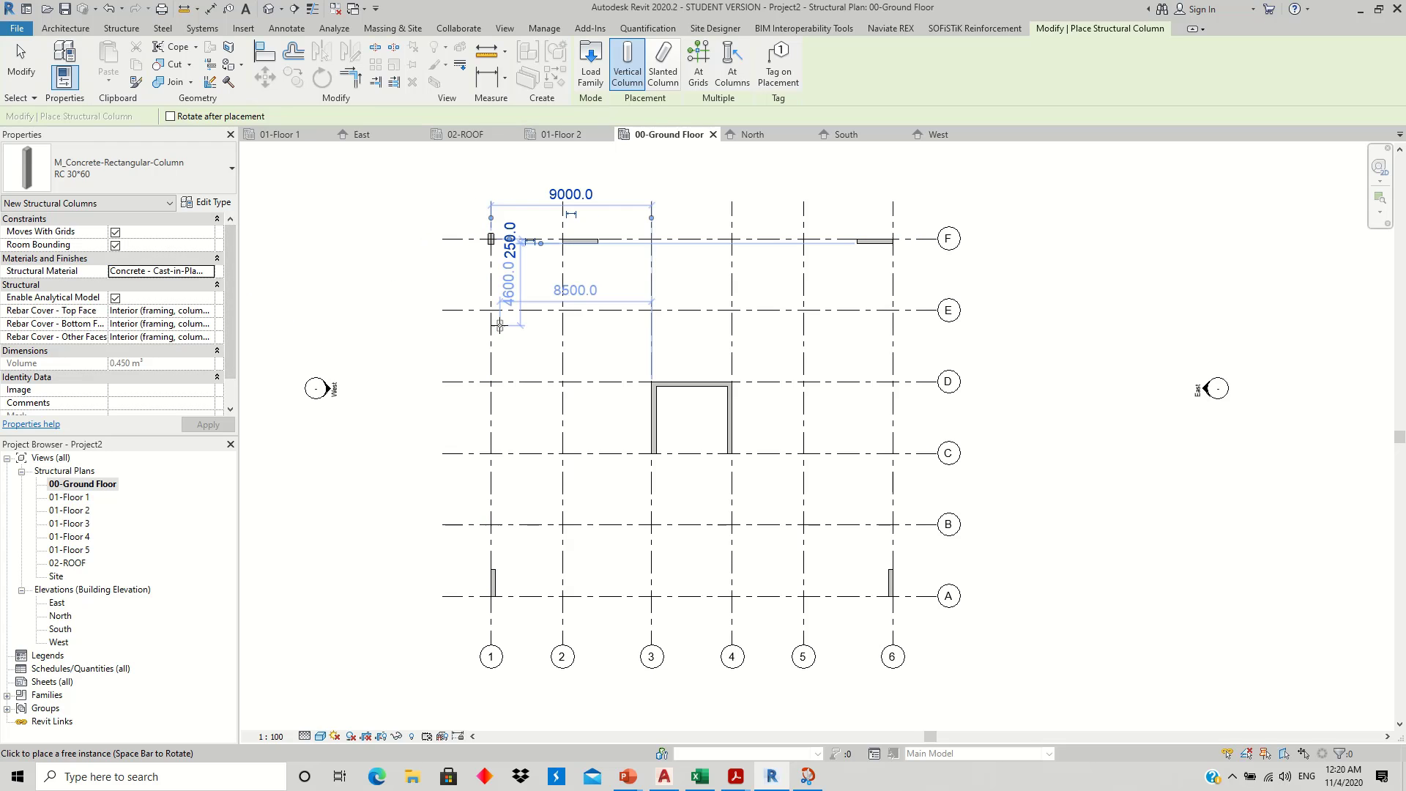
{"action": "left_click", "coordinate": [490, 399]}
{"action": "left_click", "coordinate": [492, 391]}
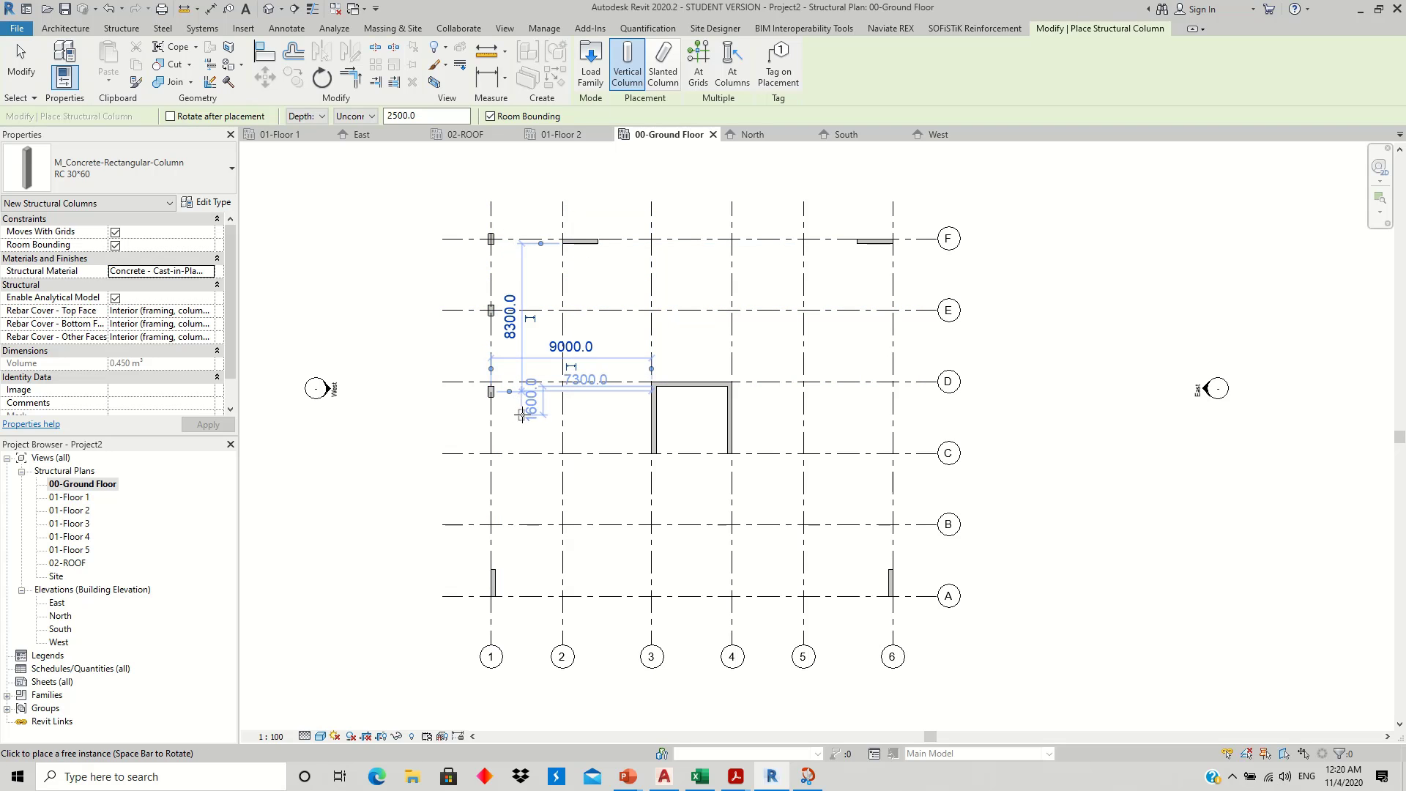
{"action": "key", "text": "ctrl+z"}
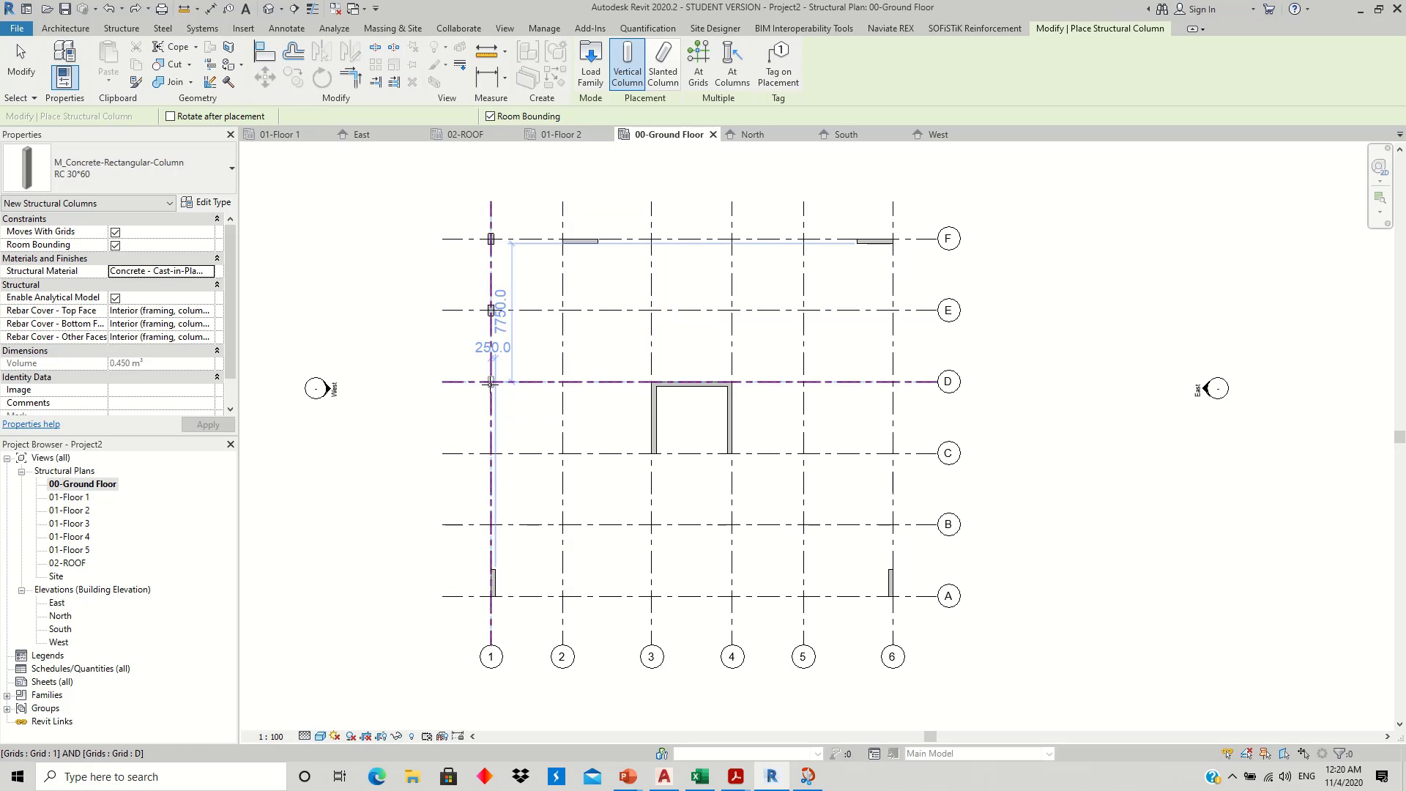
{"action": "left_click", "coordinate": [491, 381]}
{"action": "left_click", "coordinate": [490, 452]}
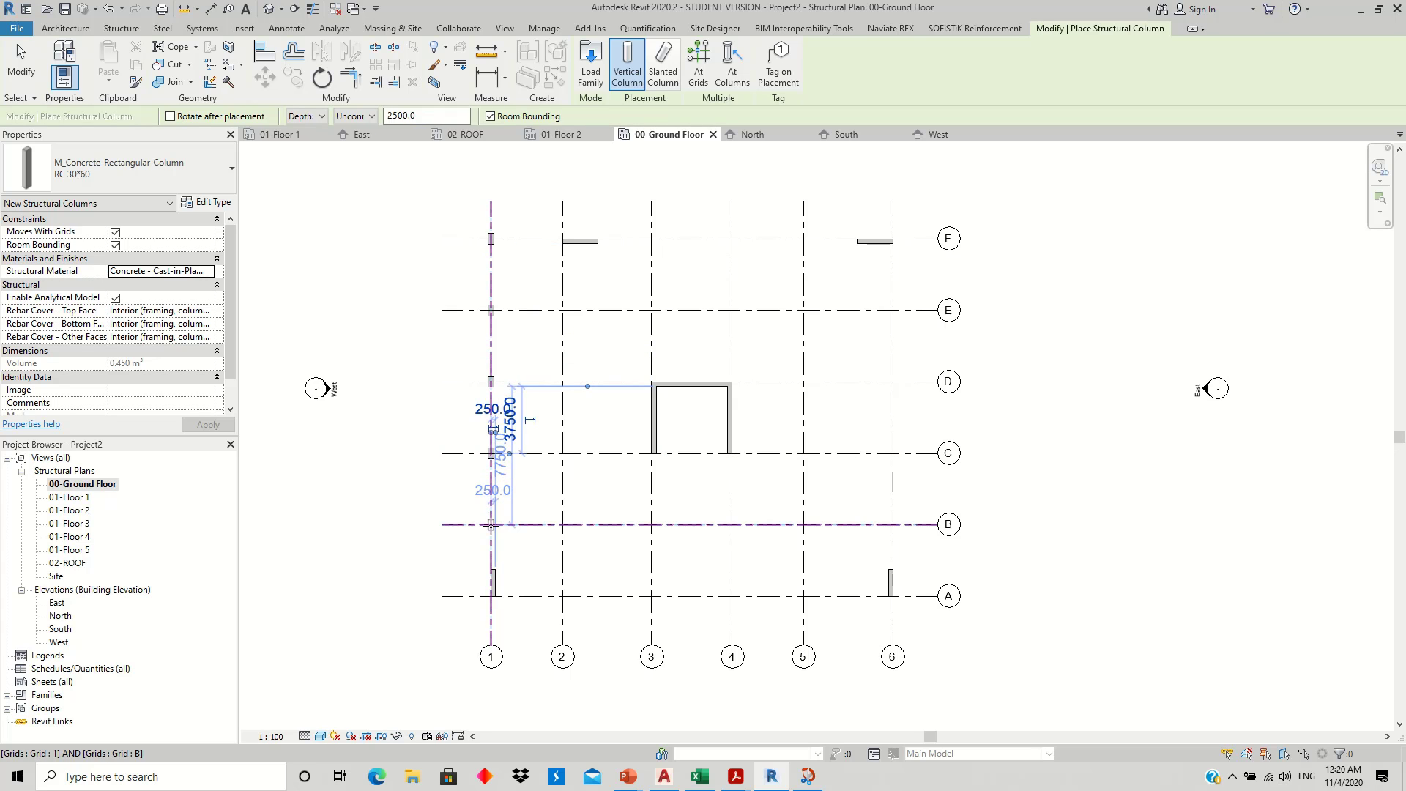
{"action": "left_click", "coordinate": [490, 524]}
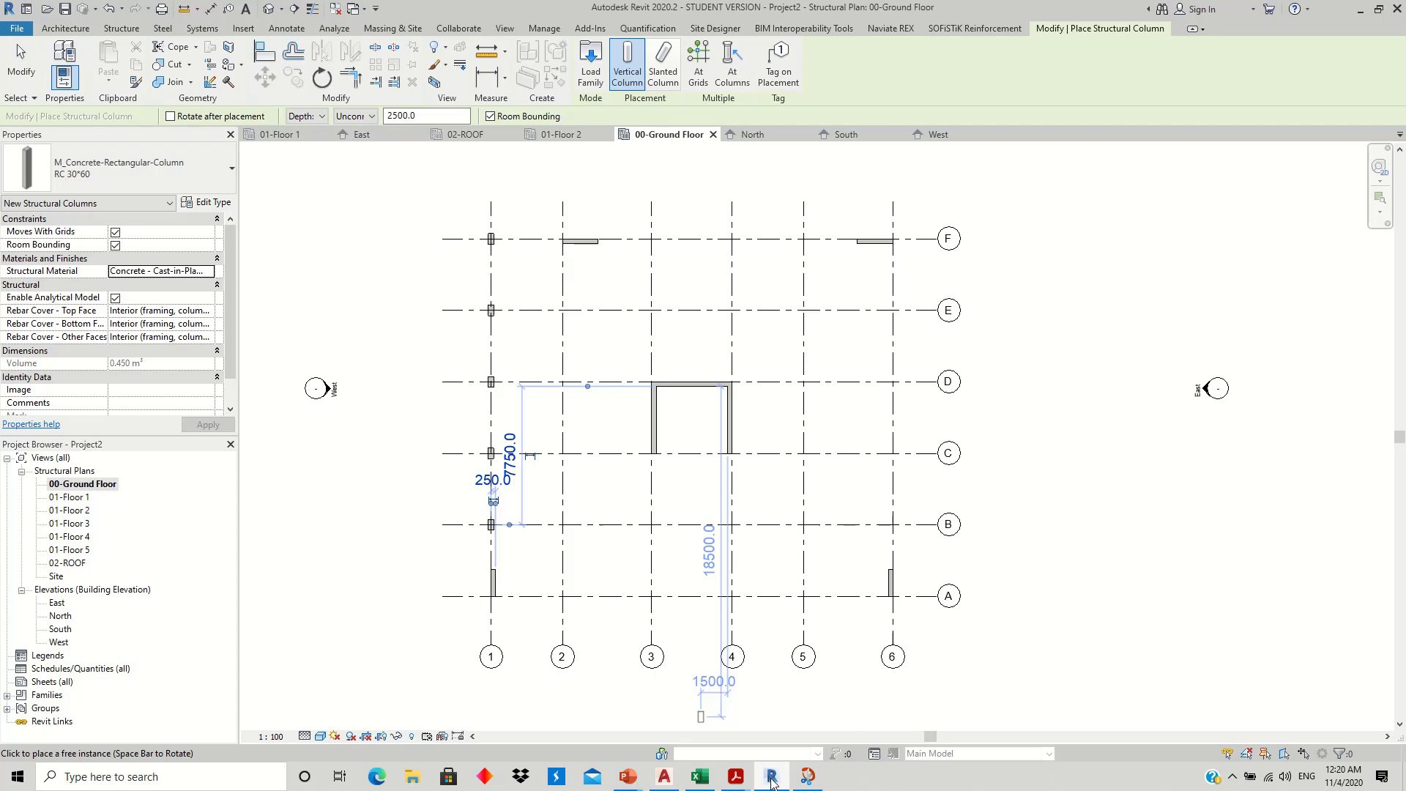
- After checking the reference drawing, place columns along grid E at 2–6, plus D/6 and C/6
{"action": "left_click", "coordinate": [772, 782]}
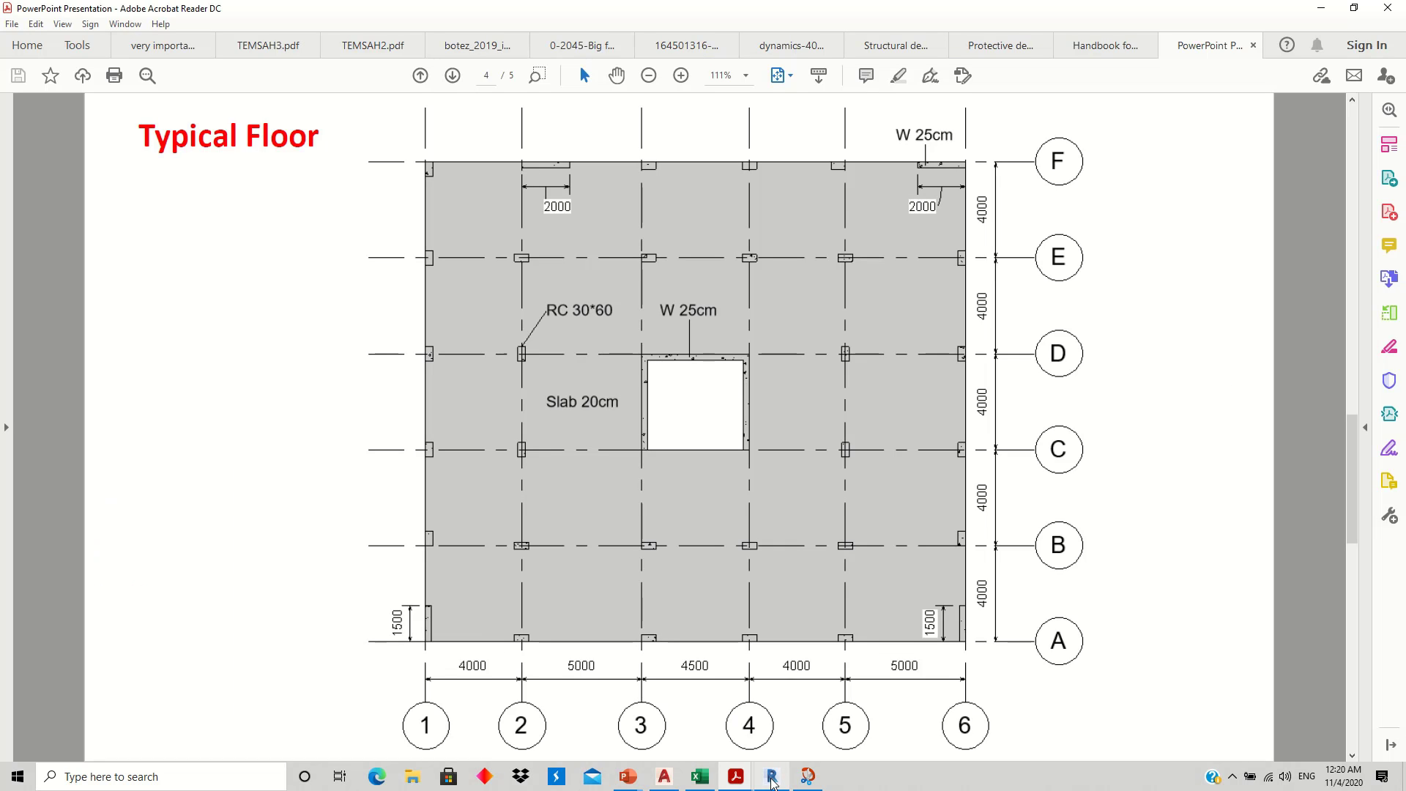
{"action": "left_click", "coordinate": [773, 782]}
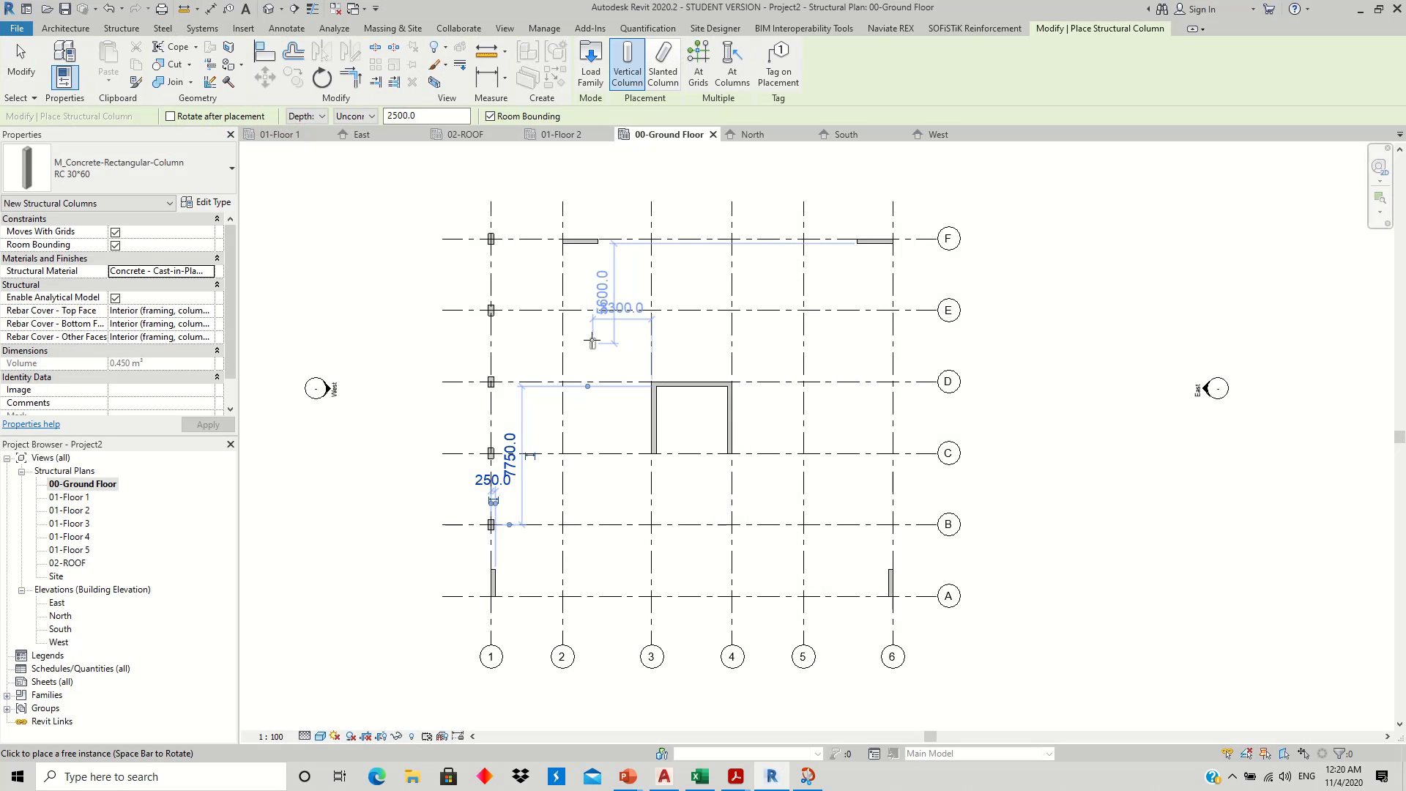
{"action": "left_click", "coordinate": [562, 309]}
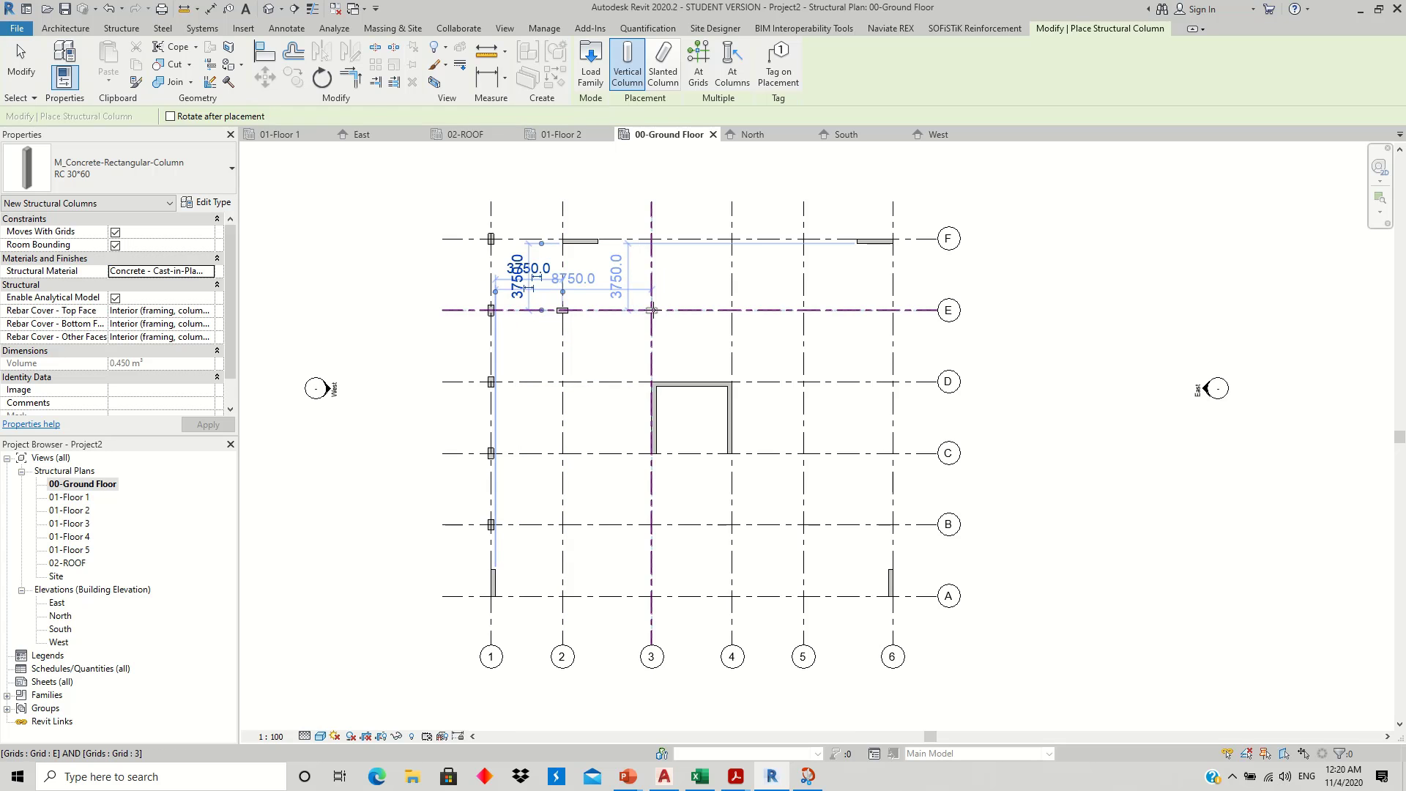
{"action": "left_click", "coordinate": [651, 310]}
{"action": "left_click", "coordinate": [732, 310]}
{"action": "left_click", "coordinate": [804, 309]}
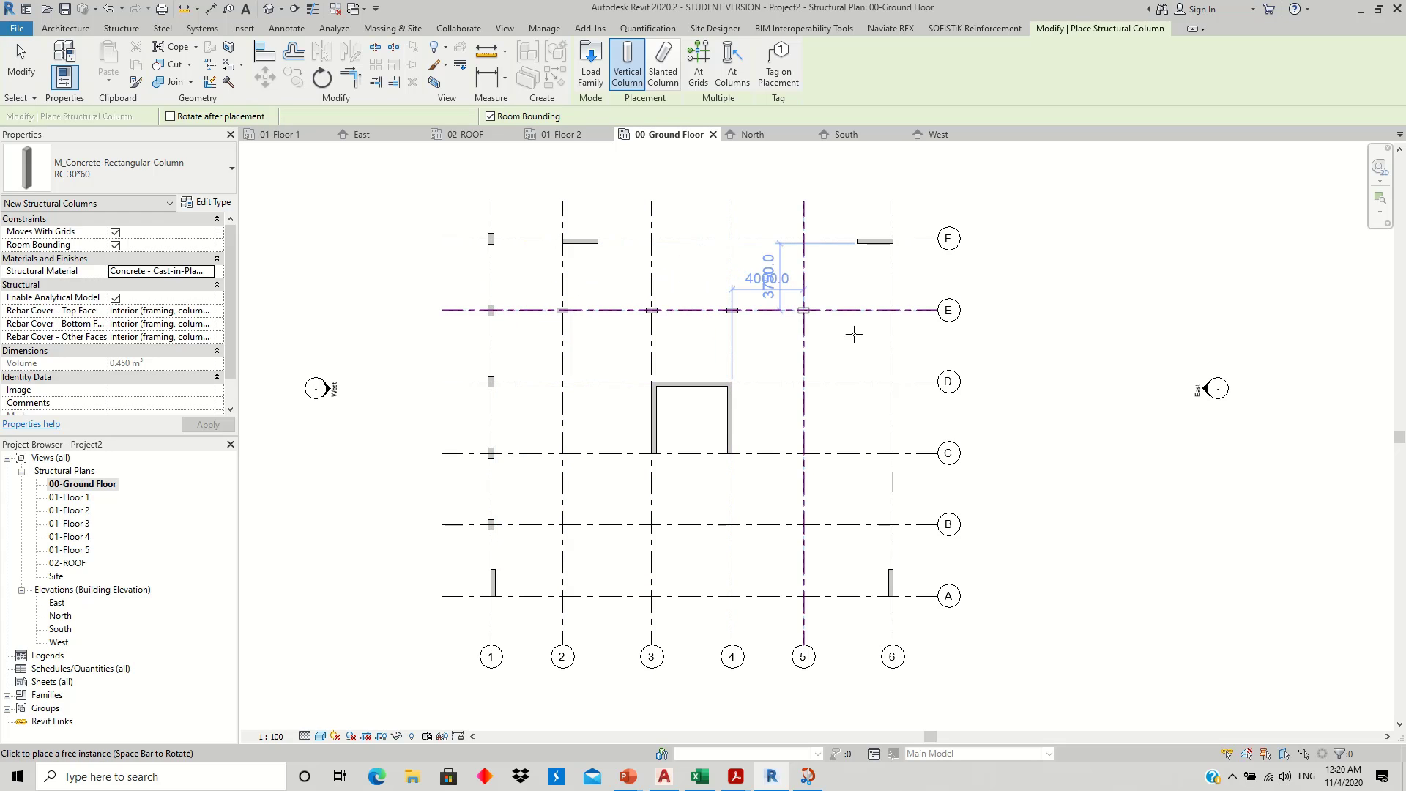
{"action": "left_click", "coordinate": [892, 312]}
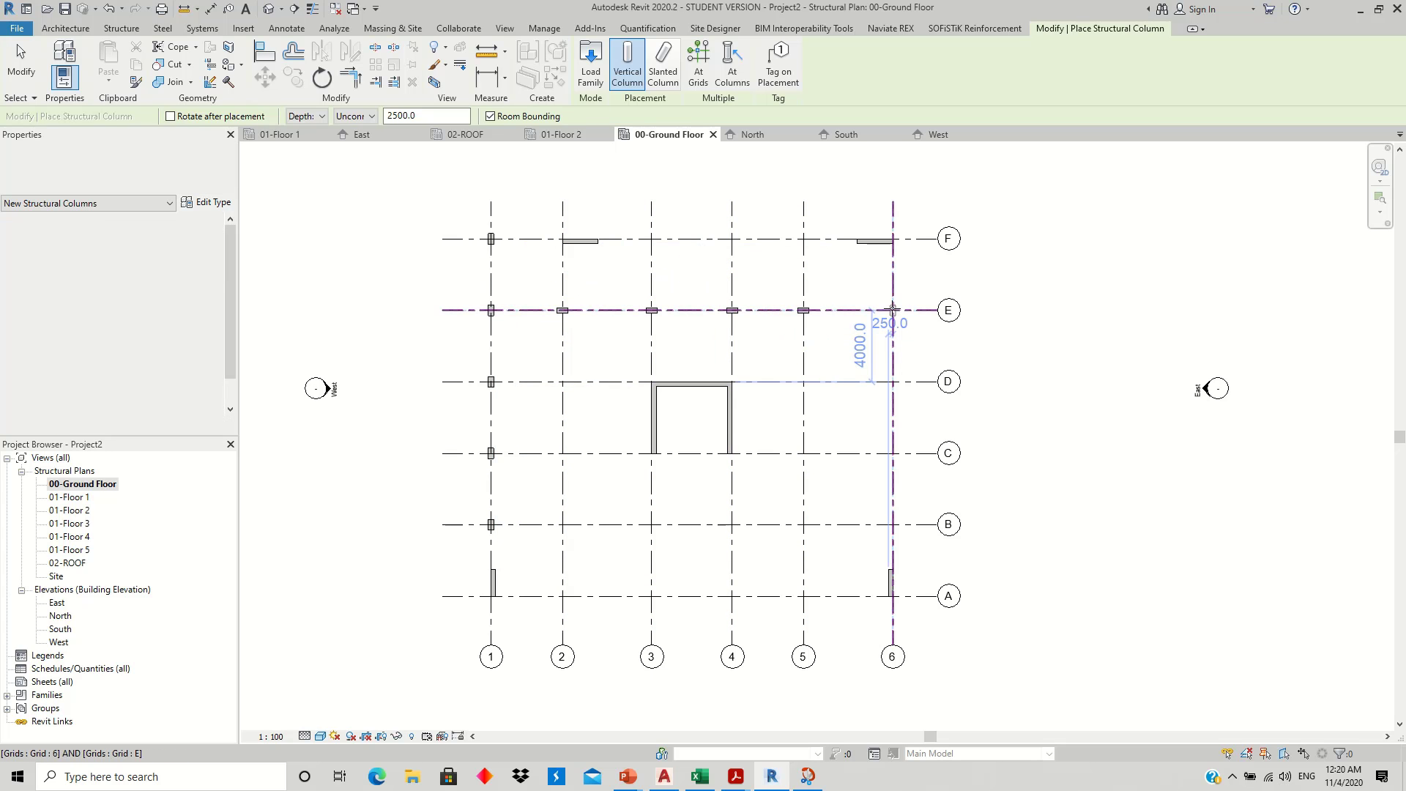
{"action": "left_click", "coordinate": [892, 381]}
{"action": "left_click", "coordinate": [892, 453]}
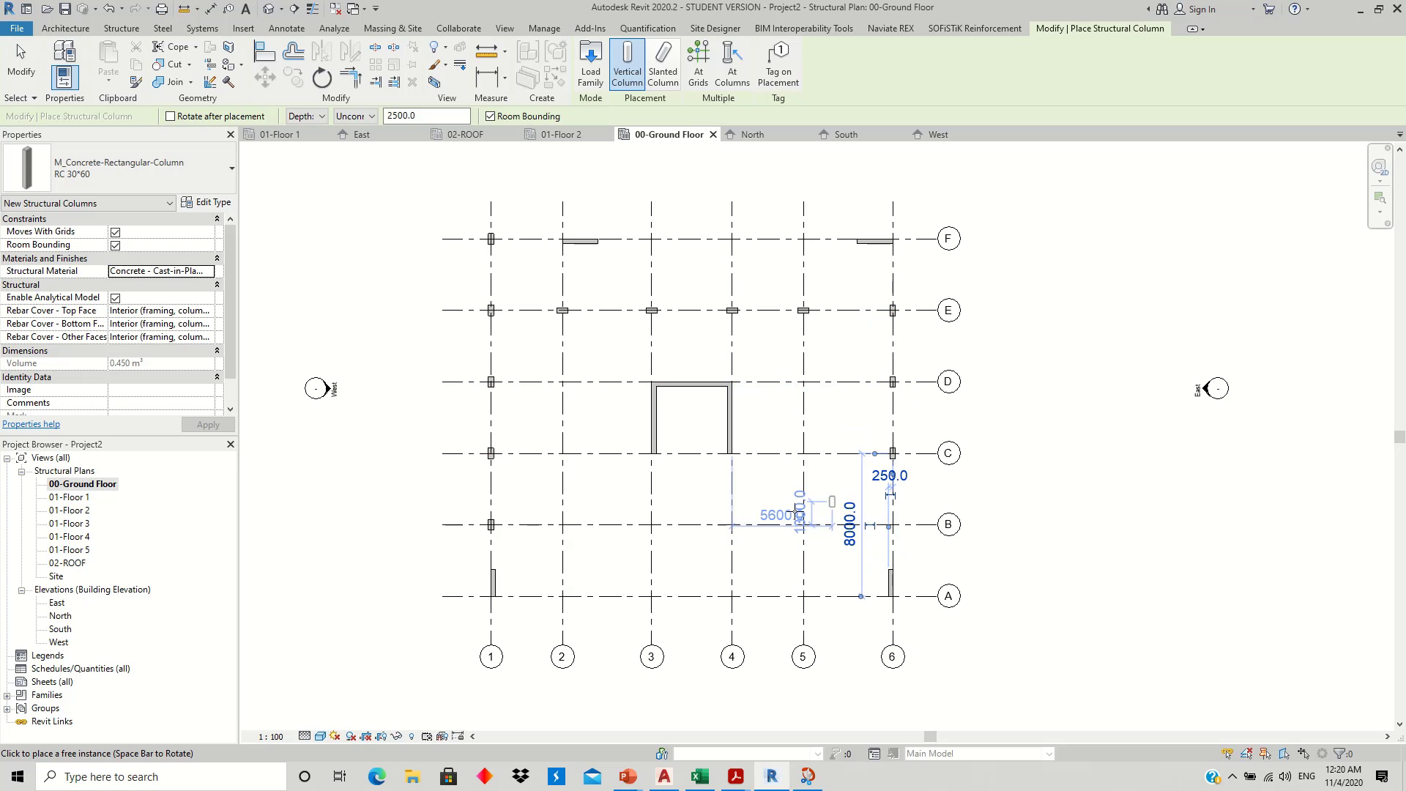
- Using the Typical Floor reference, place columns at B/2, B/3, B/4 and A/3, A/4, A/5
{"action": "scroll", "coordinate": [887, 534], "scroll_direction": "up", "scroll_amount": 1}
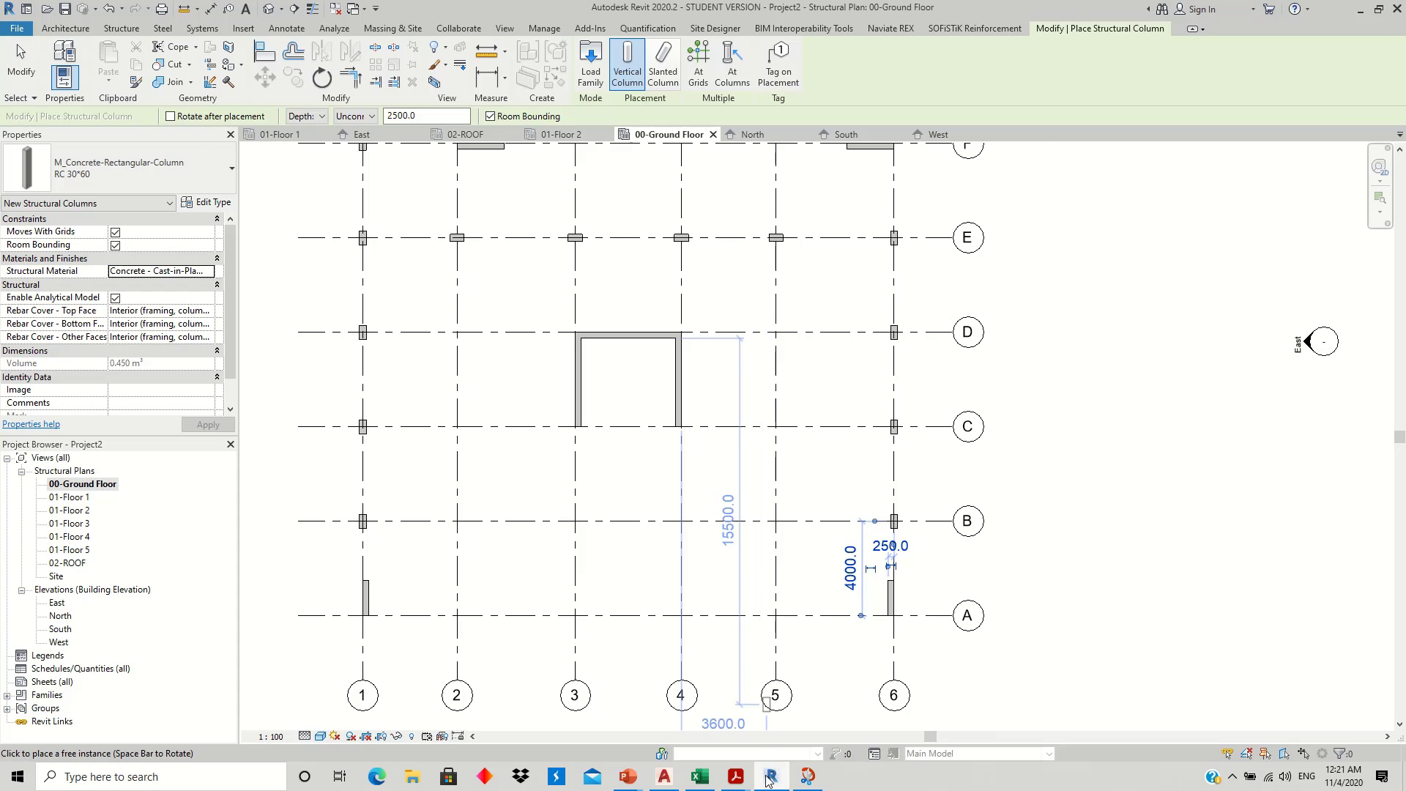
{"action": "left_click", "coordinate": [771, 778]}
{"action": "left_click", "coordinate": [771, 778]}
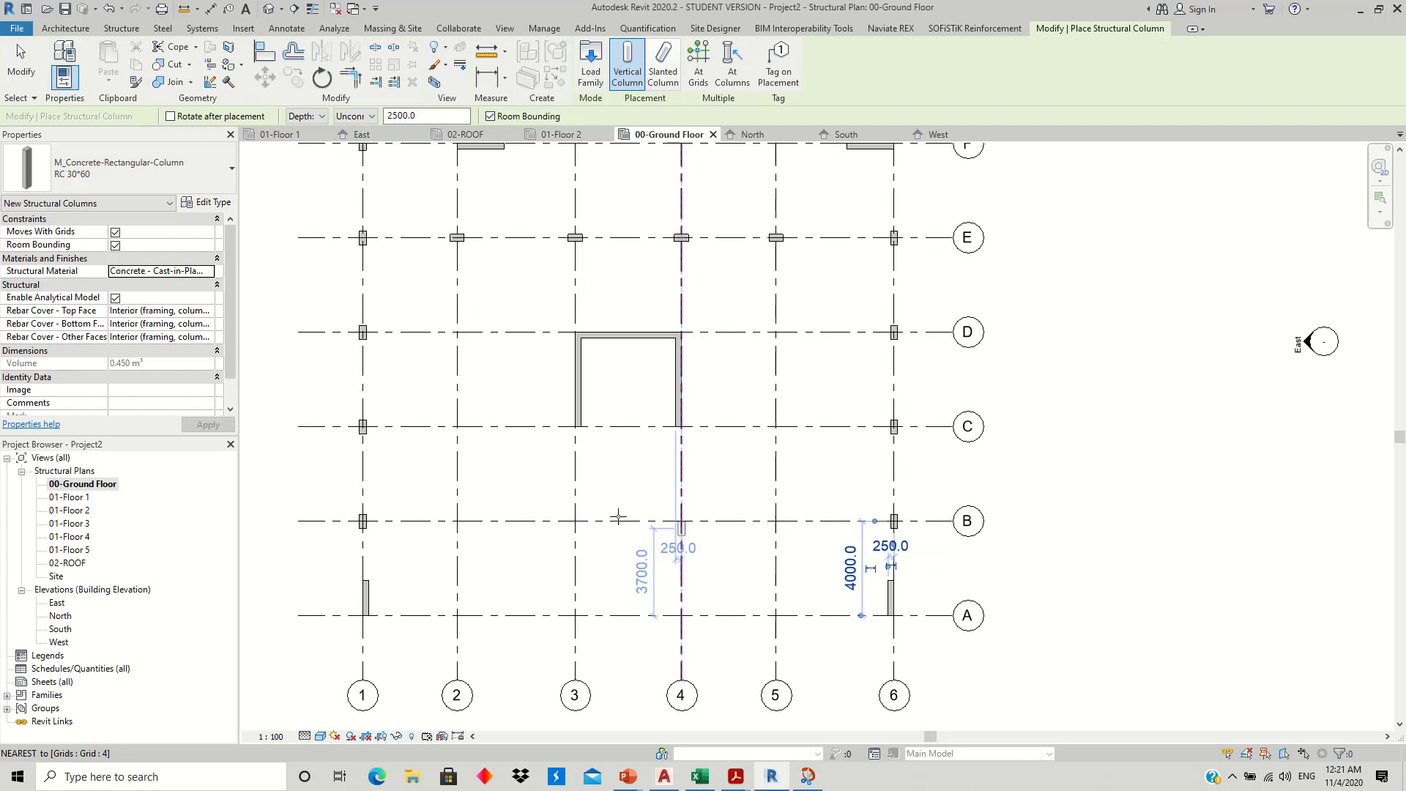
{"action": "left_click", "coordinate": [455, 521]}
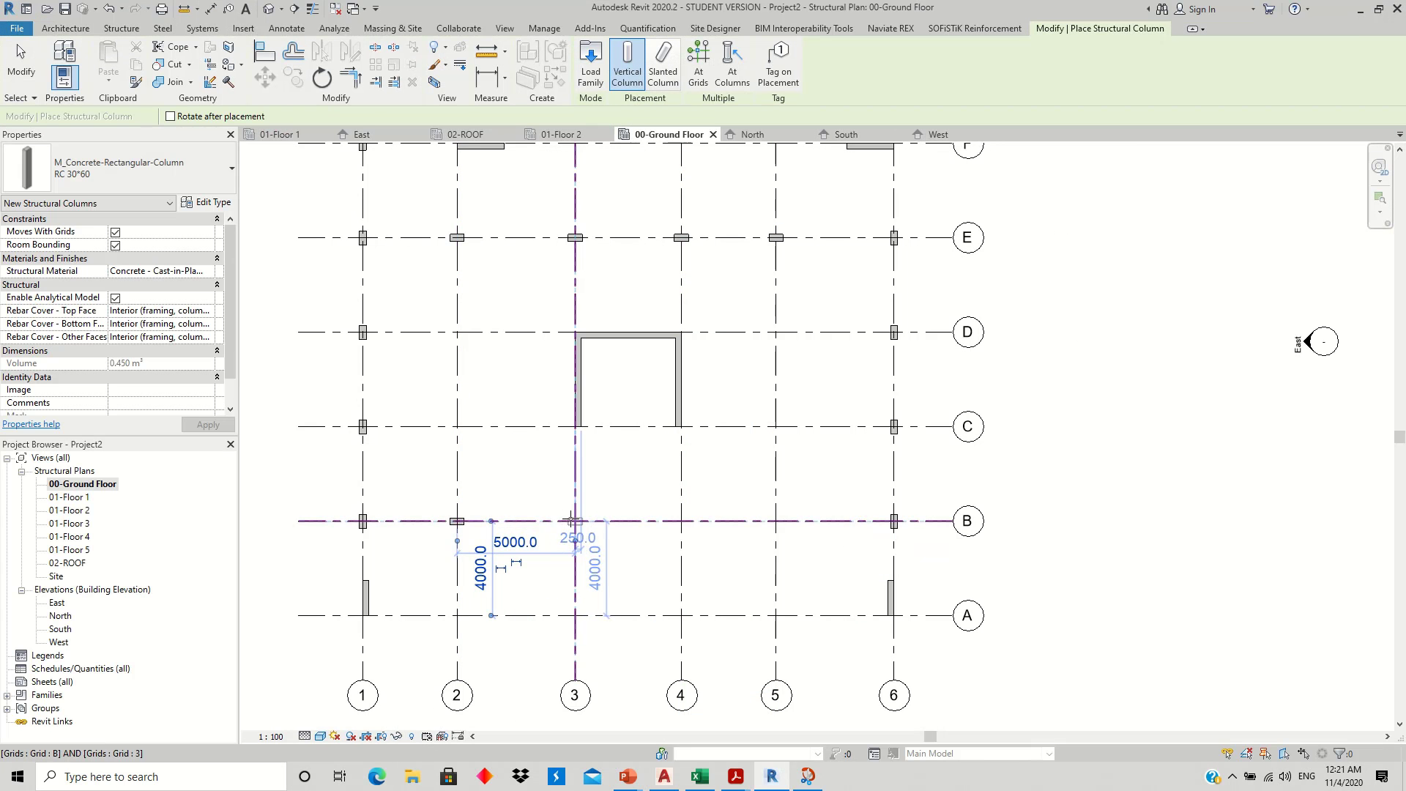
{"action": "left_click", "coordinate": [574, 521]}
{"action": "left_click", "coordinate": [681, 520]}
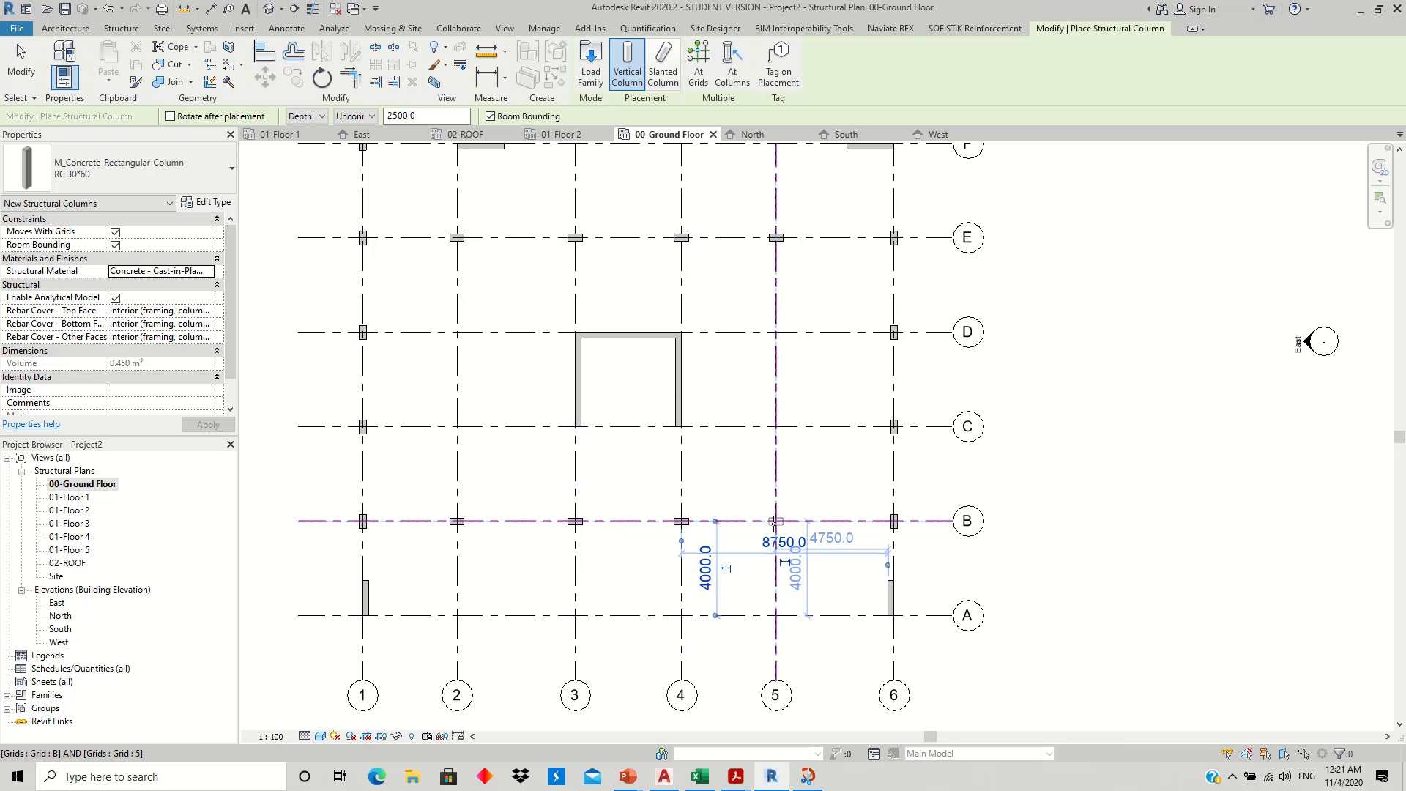
{"action": "left_click", "coordinate": [773, 778]}
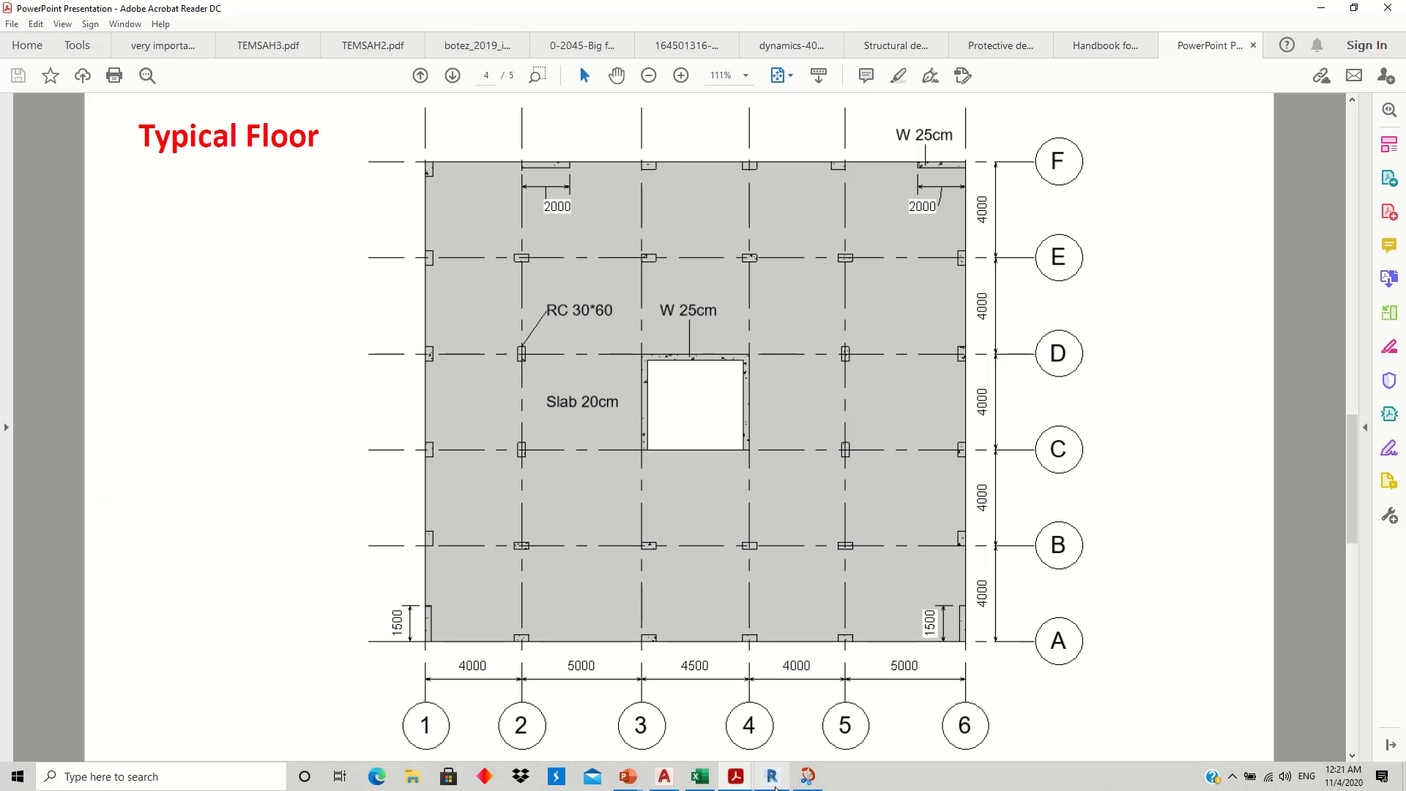
{"action": "left_click", "coordinate": [772, 778]}
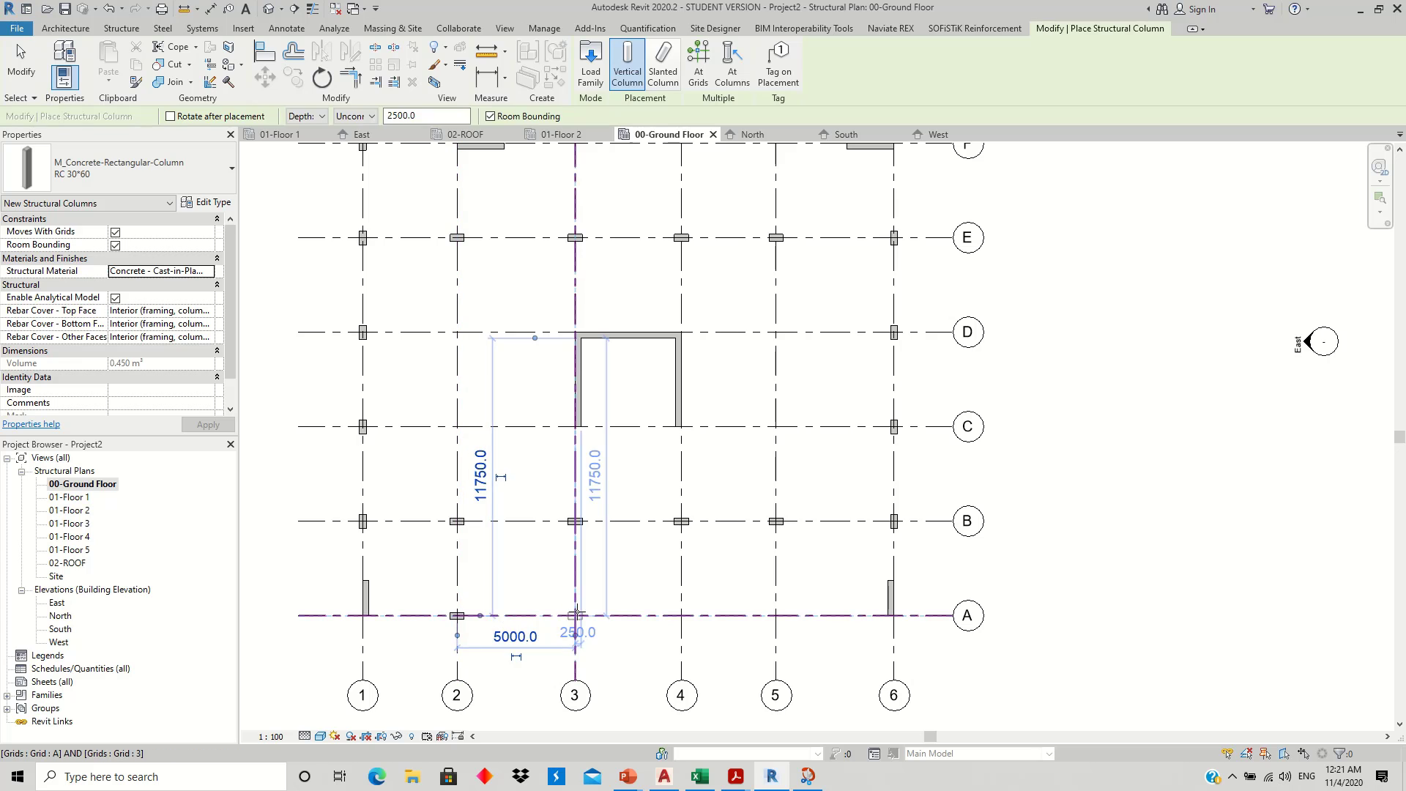
{"action": "left_click", "coordinate": [575, 615]}
{"action": "left_click", "coordinate": [680, 615]}
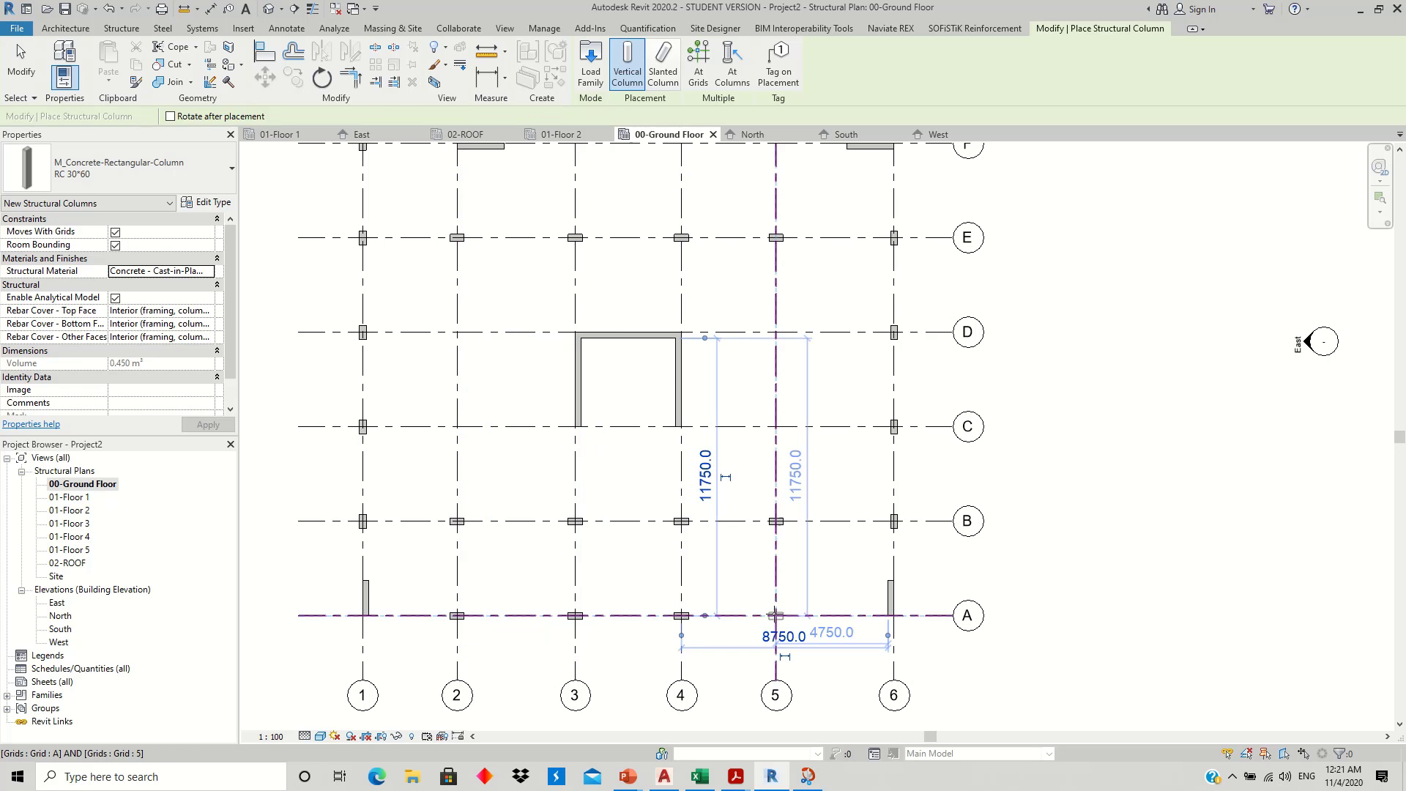
{"action": "left_click", "coordinate": [751, 540]}
- Place columns at 2/C, 2/D, 5/C and 5/D, then finish column placement
{"action": "scroll", "coordinate": [734, 538], "scroll_direction": "down", "scroll_amount": 1}
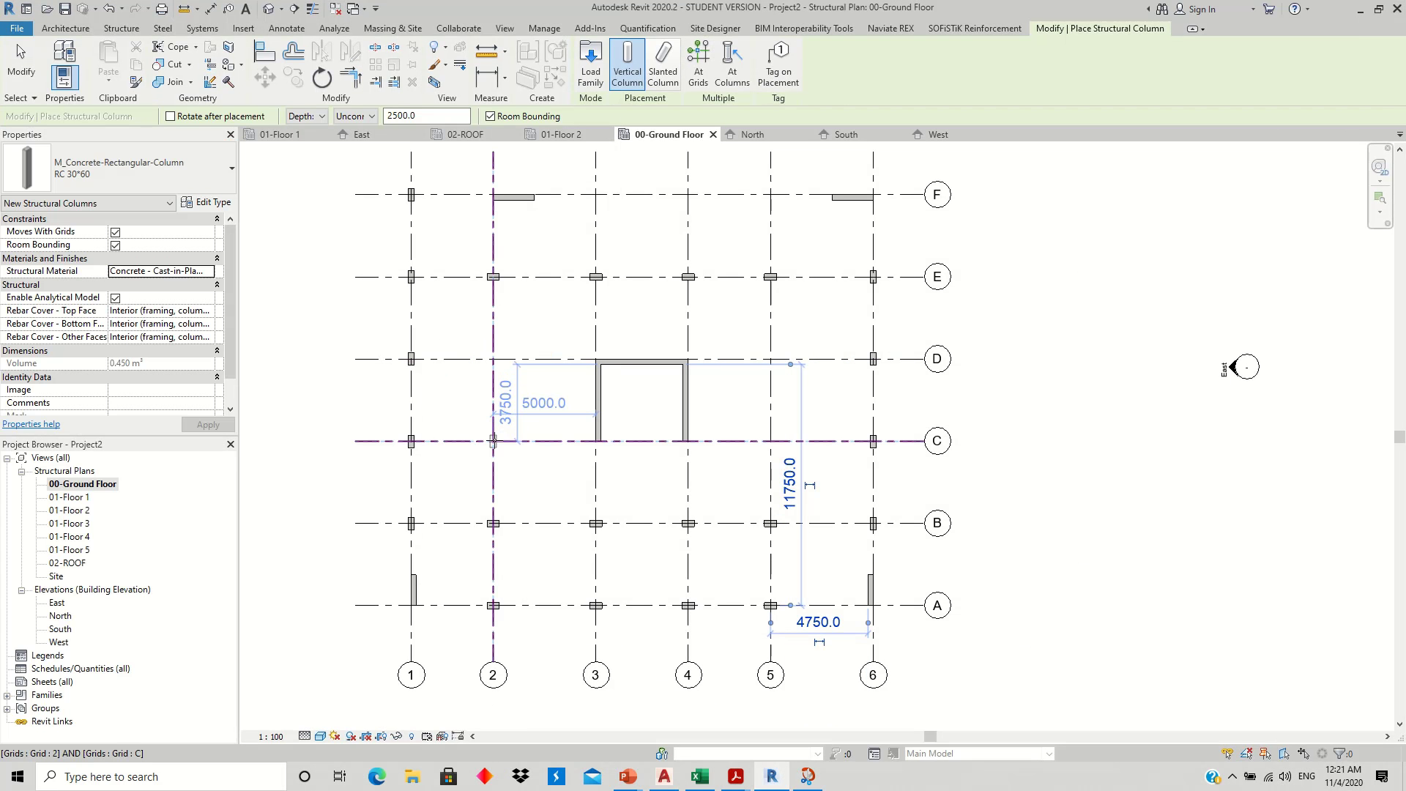
{"action": "left_click", "coordinate": [493, 440]}
{"action": "left_click", "coordinate": [493, 359]}
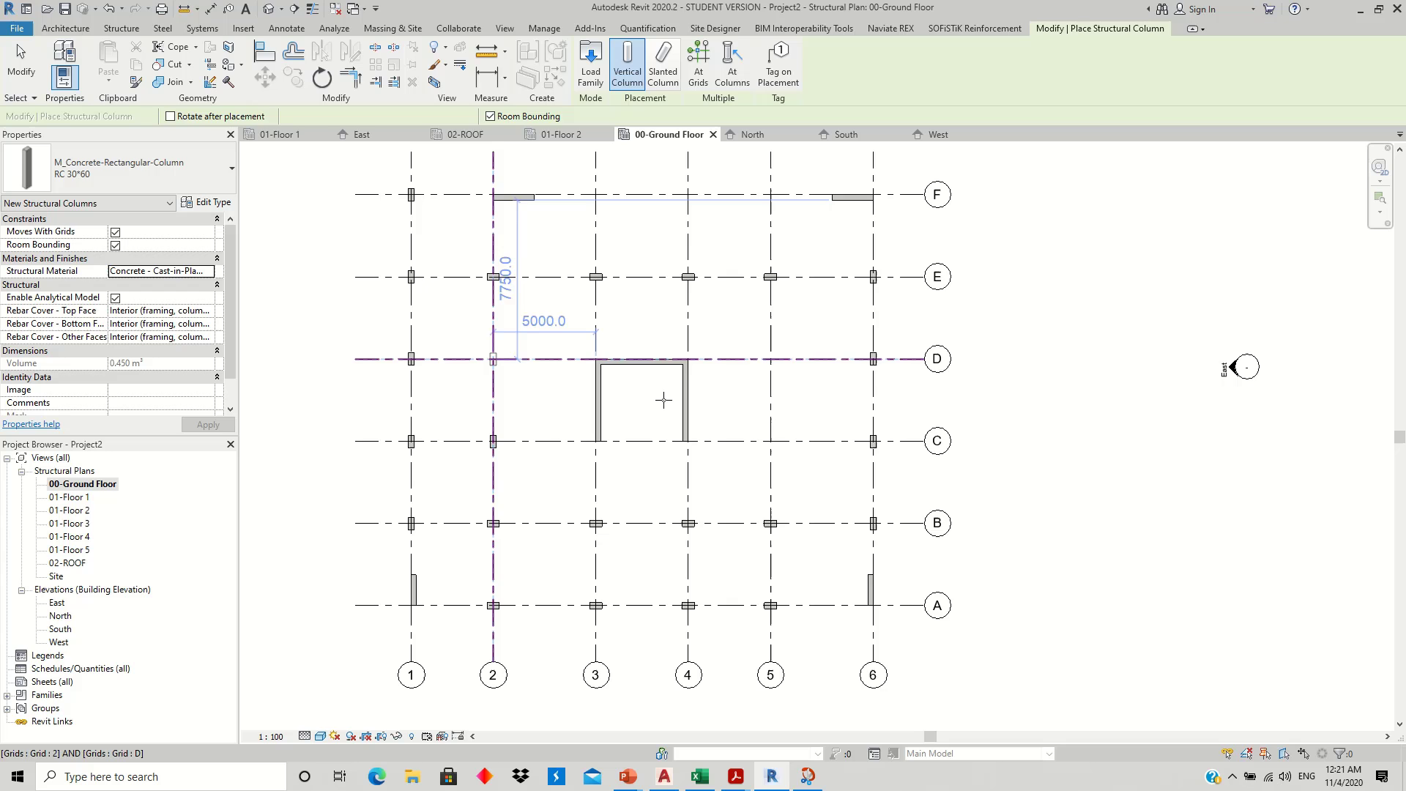
{"action": "left_click", "coordinate": [769, 441]}
{"action": "left_click", "coordinate": [770, 358]}
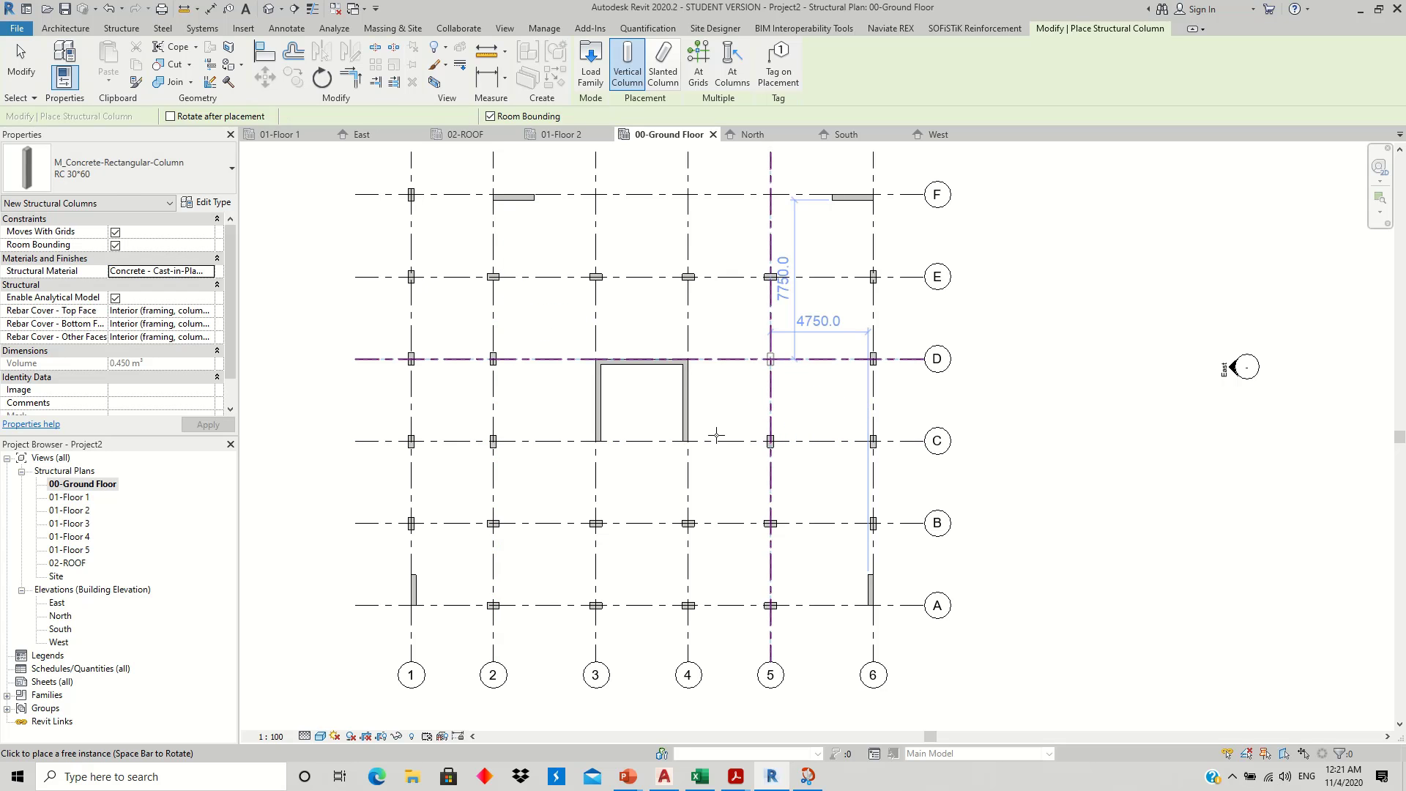
{"action": "key", "text": "Escape"}
{"action": "key", "text": "Escape"}
- Select the column at grid 1/F, starting and then cancelling a Move
{"action": "scroll", "coordinate": [722, 332], "scroll_direction": "down", "scroll_amount": 1}
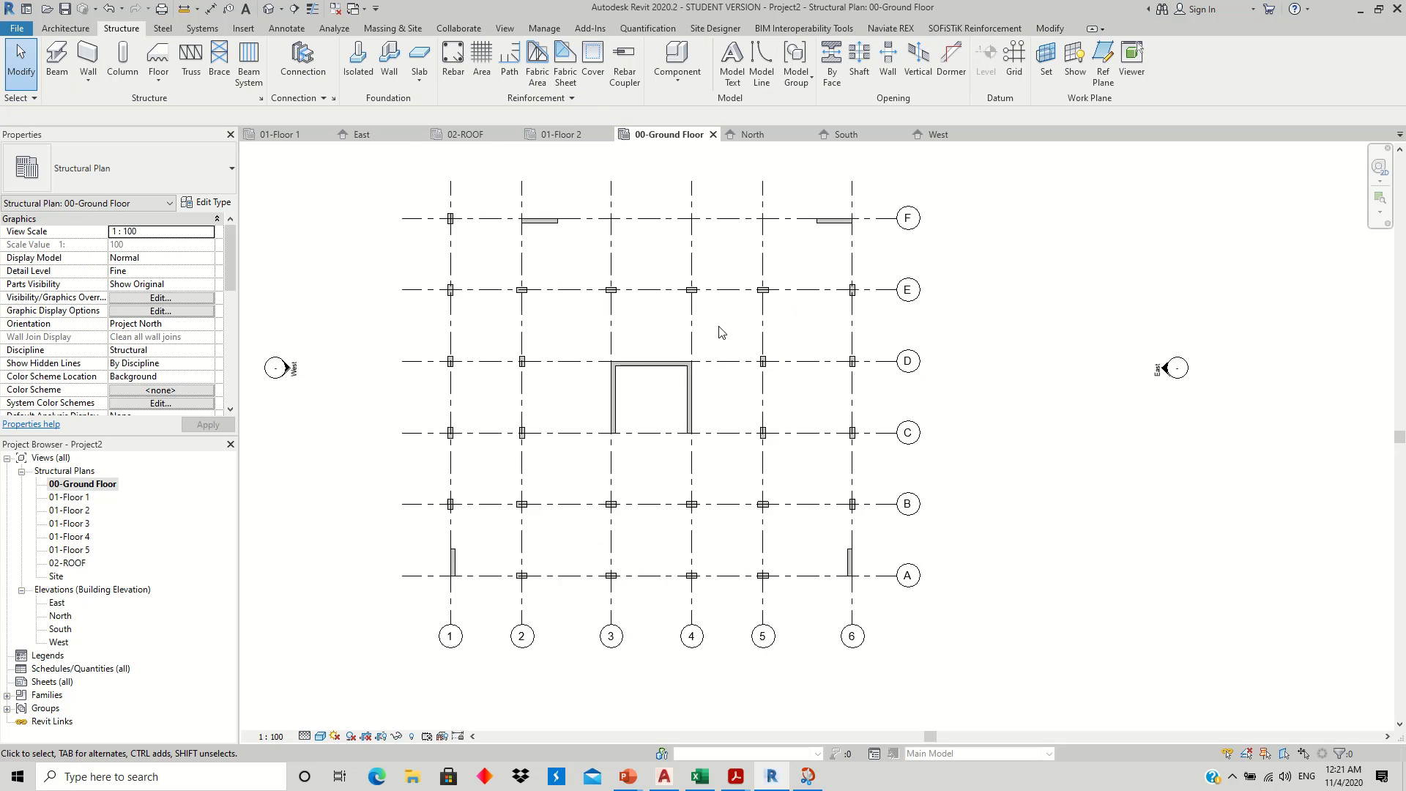
{"action": "middle_click_drag", "start_coordinate": [497, 319], "coordinate": [491, 328]}
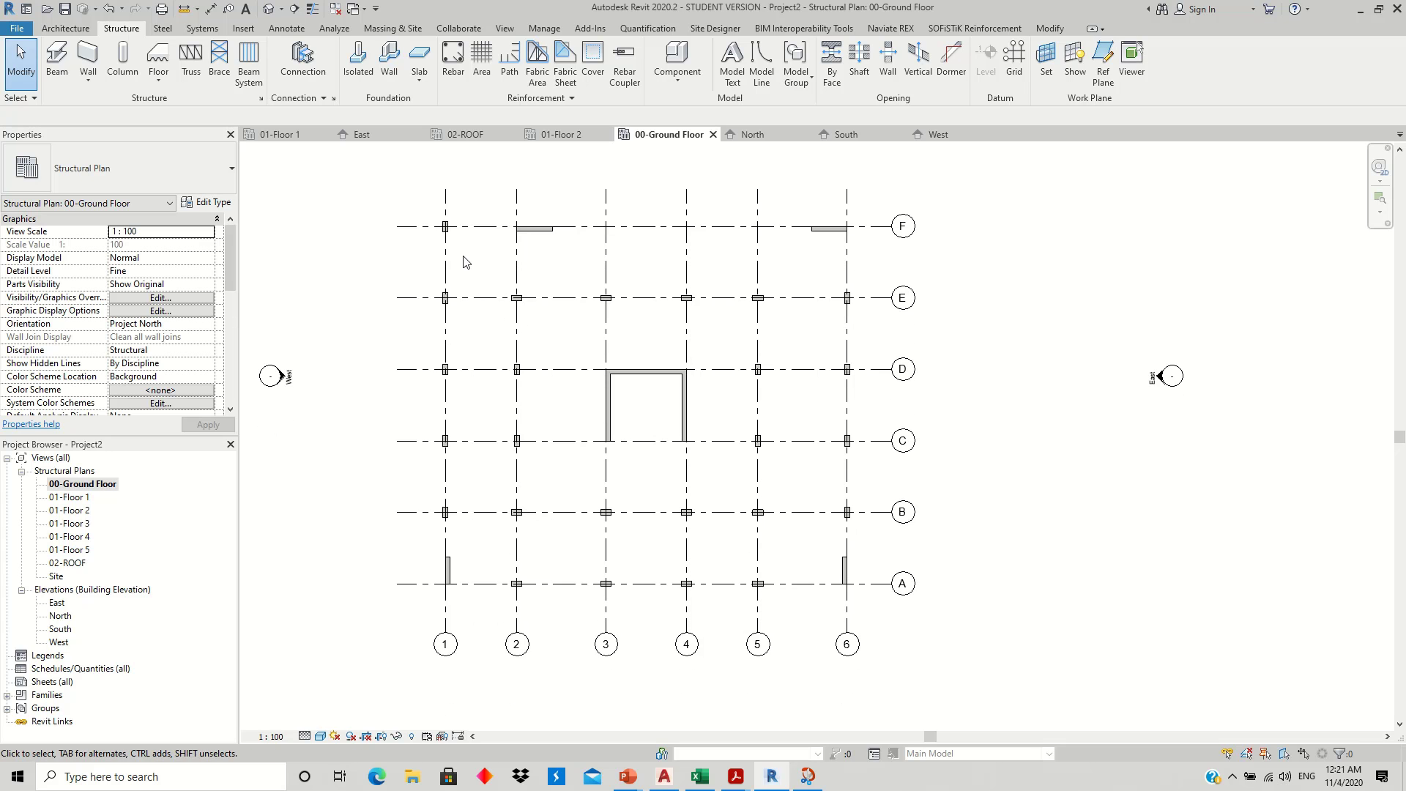
{"action": "mouse_move", "coordinate": [430, 211]}
{"action": "left_mouse_down"}
{"action": "mouse_move", "coordinate": [451, 241]}
{"action": "mouse_move", "coordinate": [460, 223]}
{"action": "left_mouse_up"}
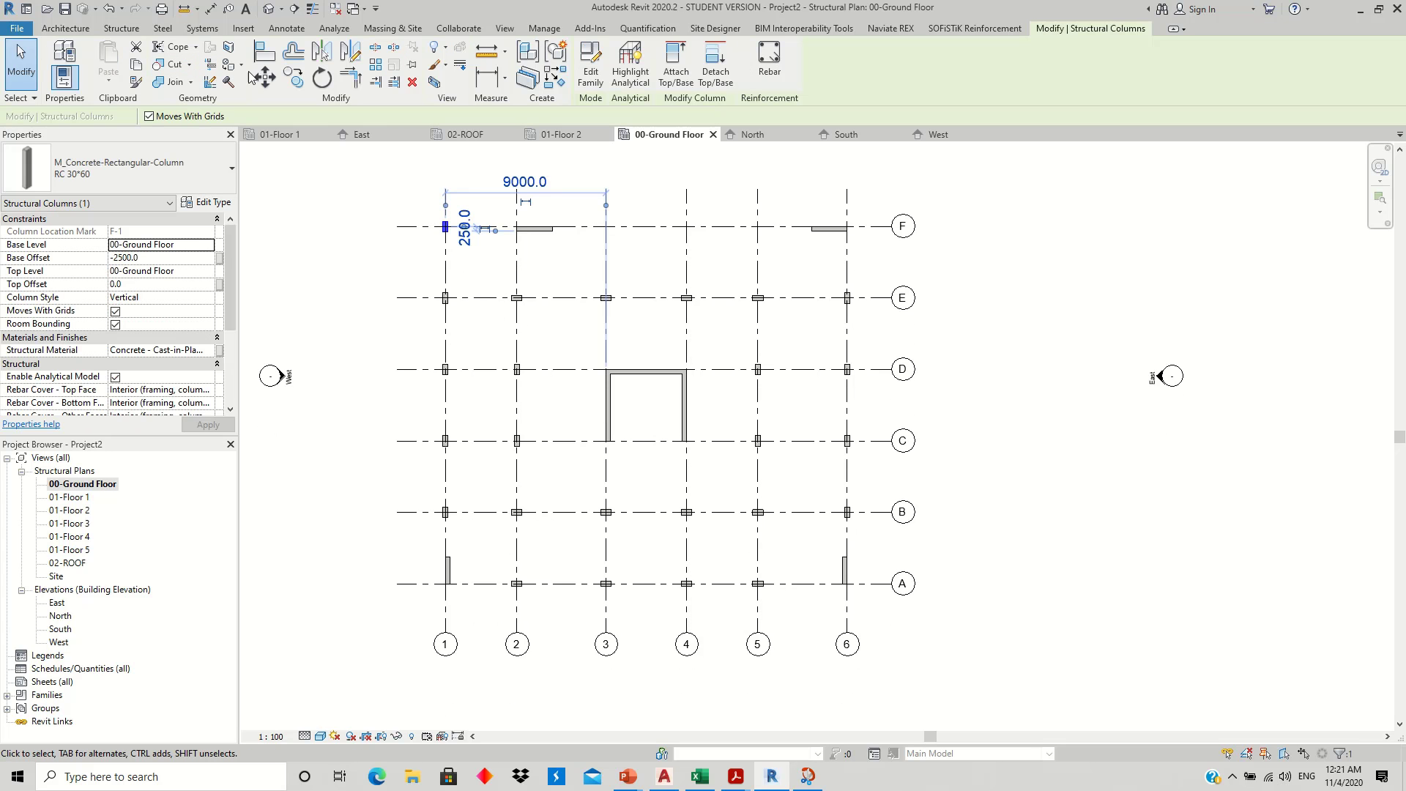
{"action": "key", "text": "m"}
{"action": "key", "text": "v"}
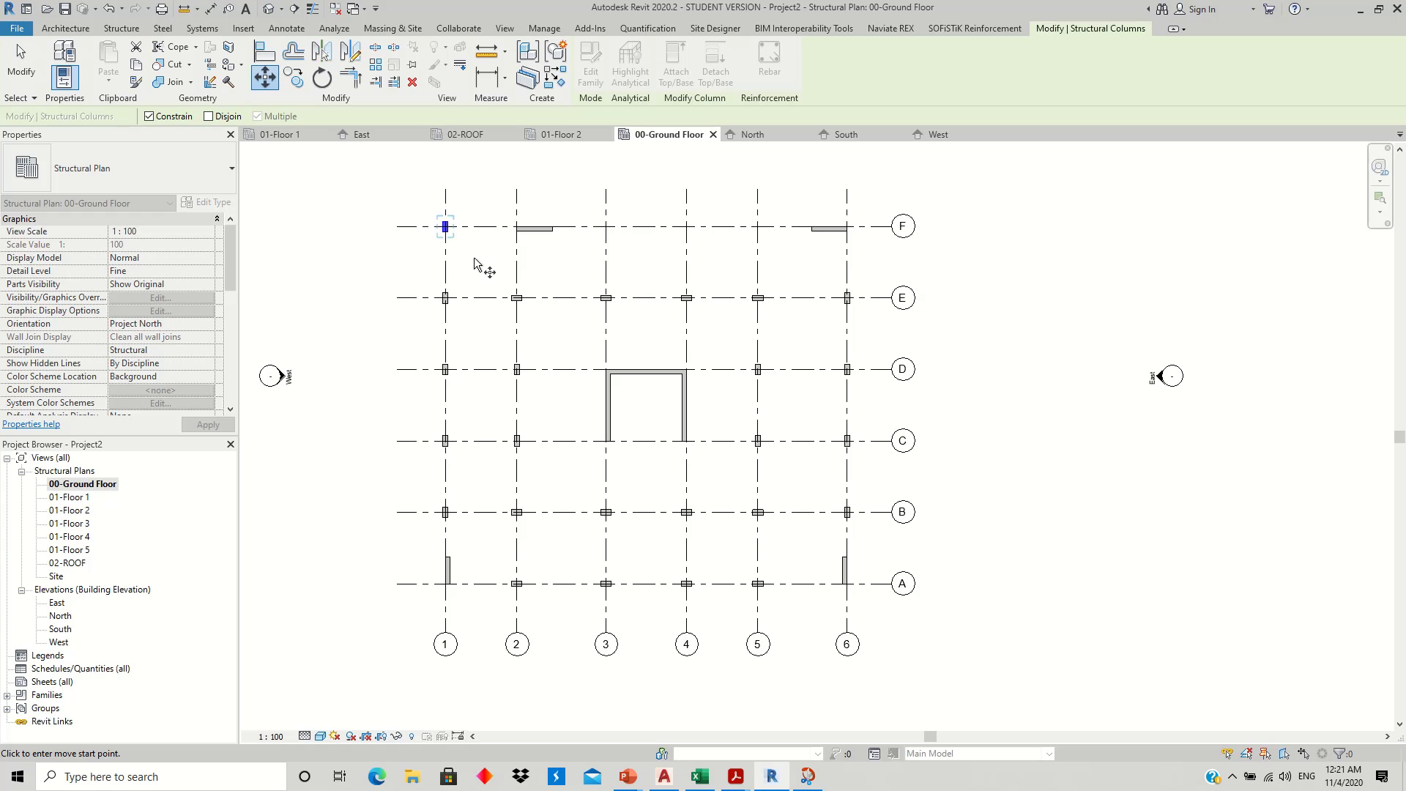
{"action": "key", "text": "Escape"}
{"action": "key", "text": "Escape"}
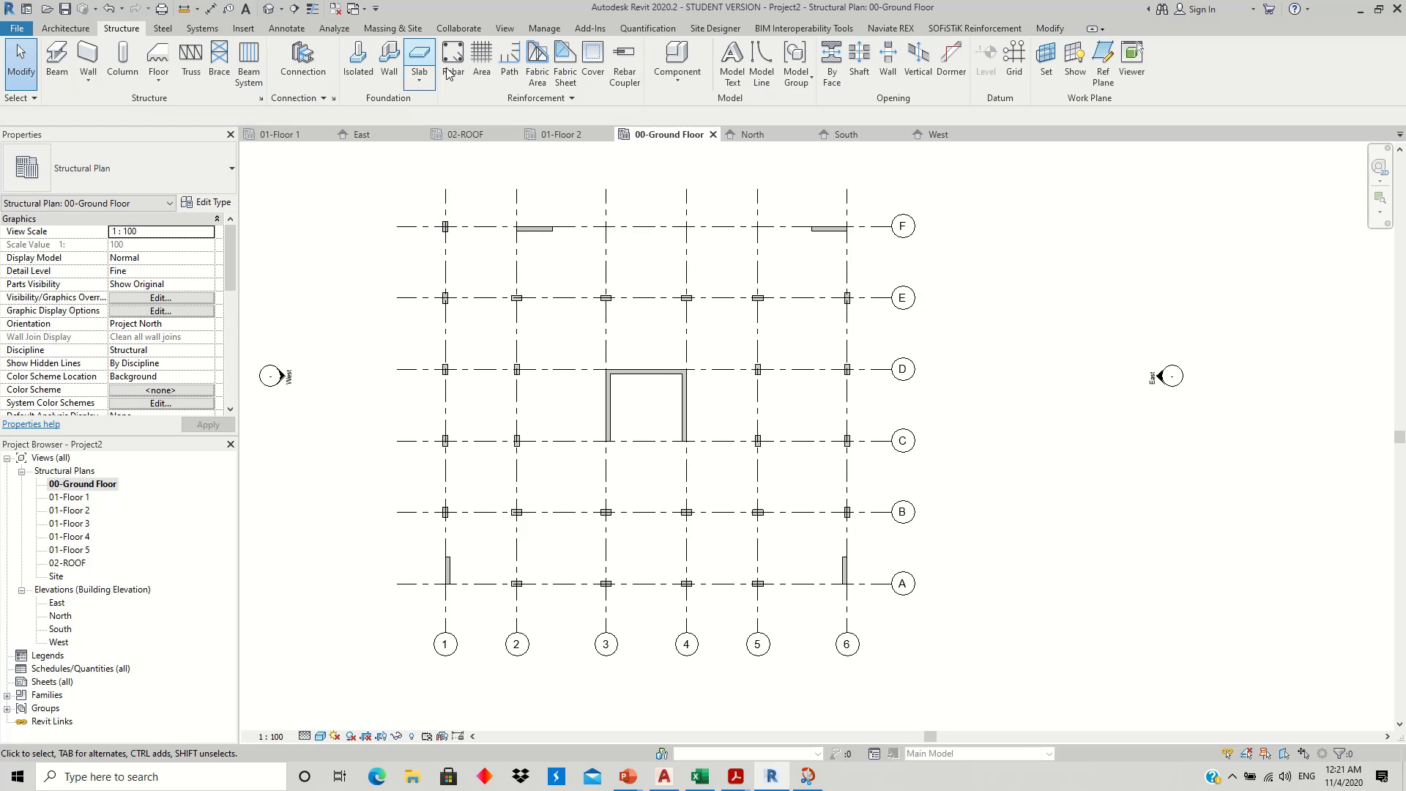
- Align the 1/F column's face to grid line 1 using the Align tool
{"action": "left_click", "coordinate": [445, 228]}
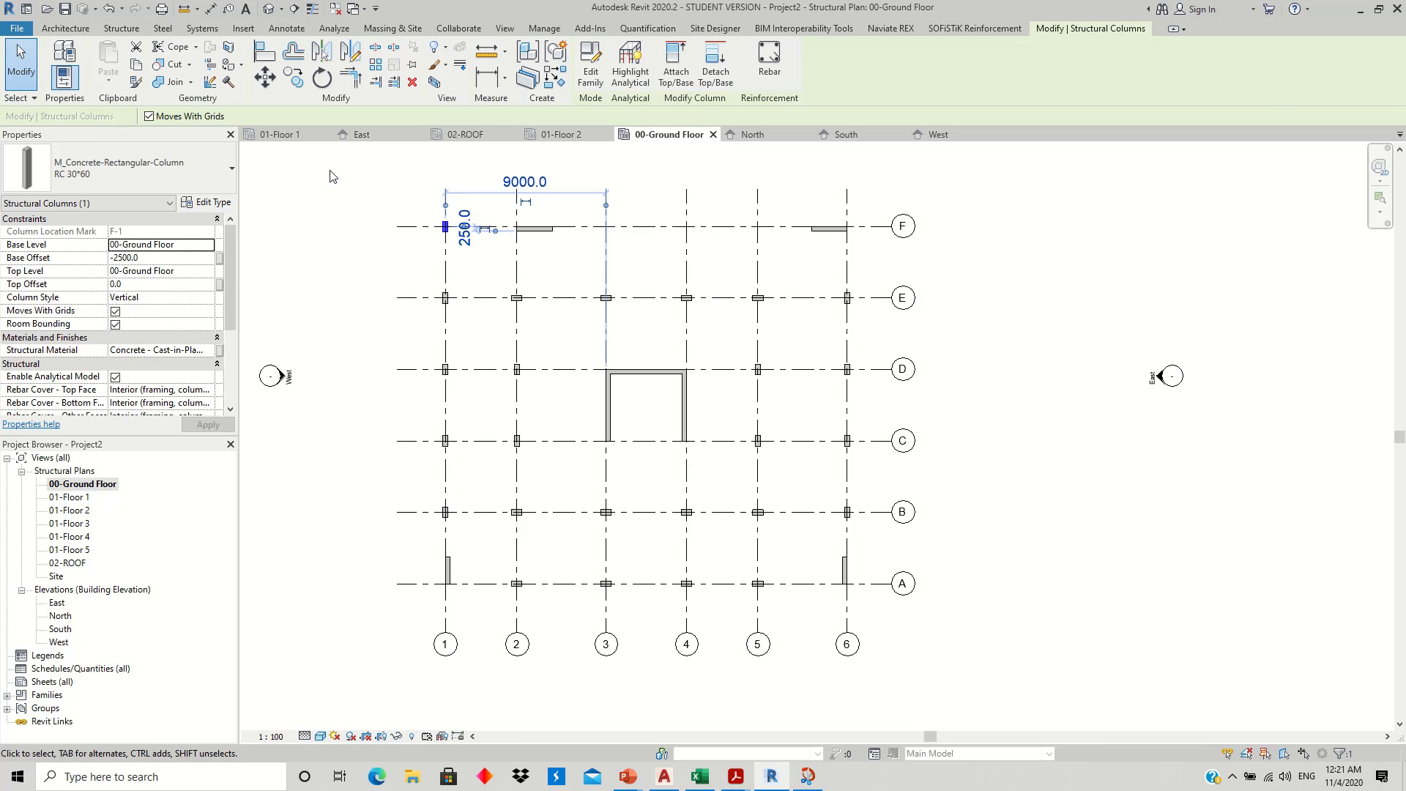
{"action": "left_click", "coordinate": [261, 59]}
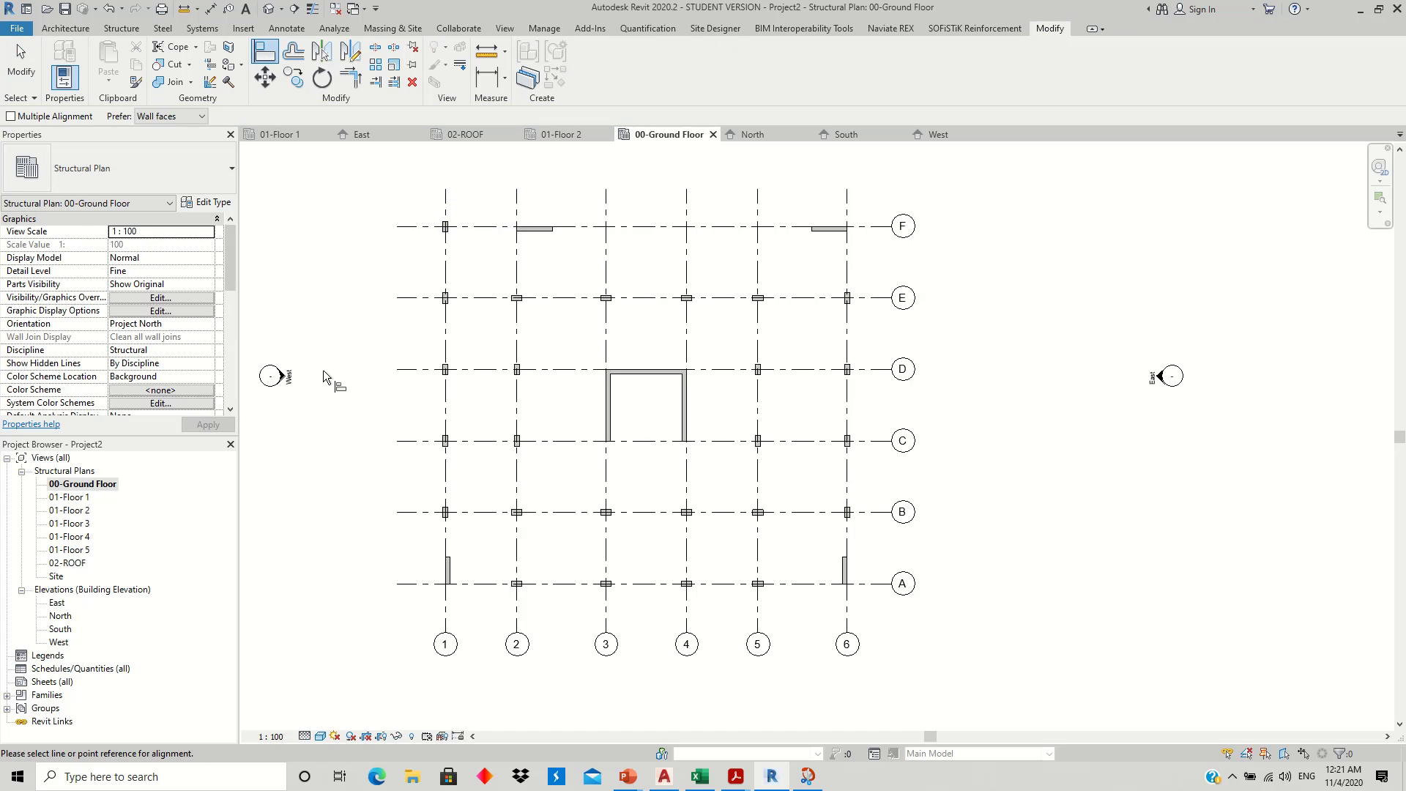
{"action": "left_click", "coordinate": [447, 267]}
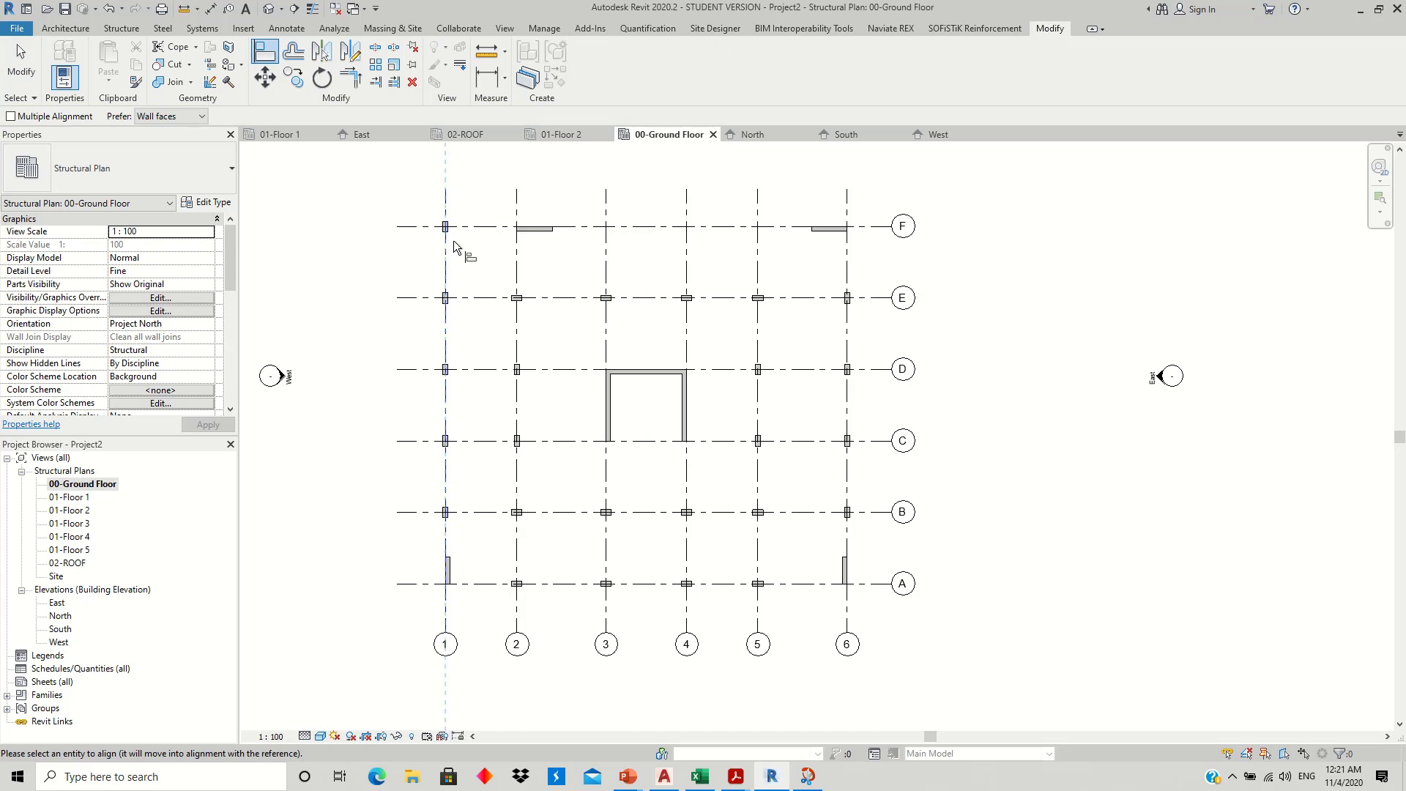
{"action": "scroll", "coordinate": [444, 234], "scroll_direction": "up", "scroll_amount": 3}
{"action": "scroll", "coordinate": [443, 234], "scroll_direction": "down", "scroll_amount": 3}
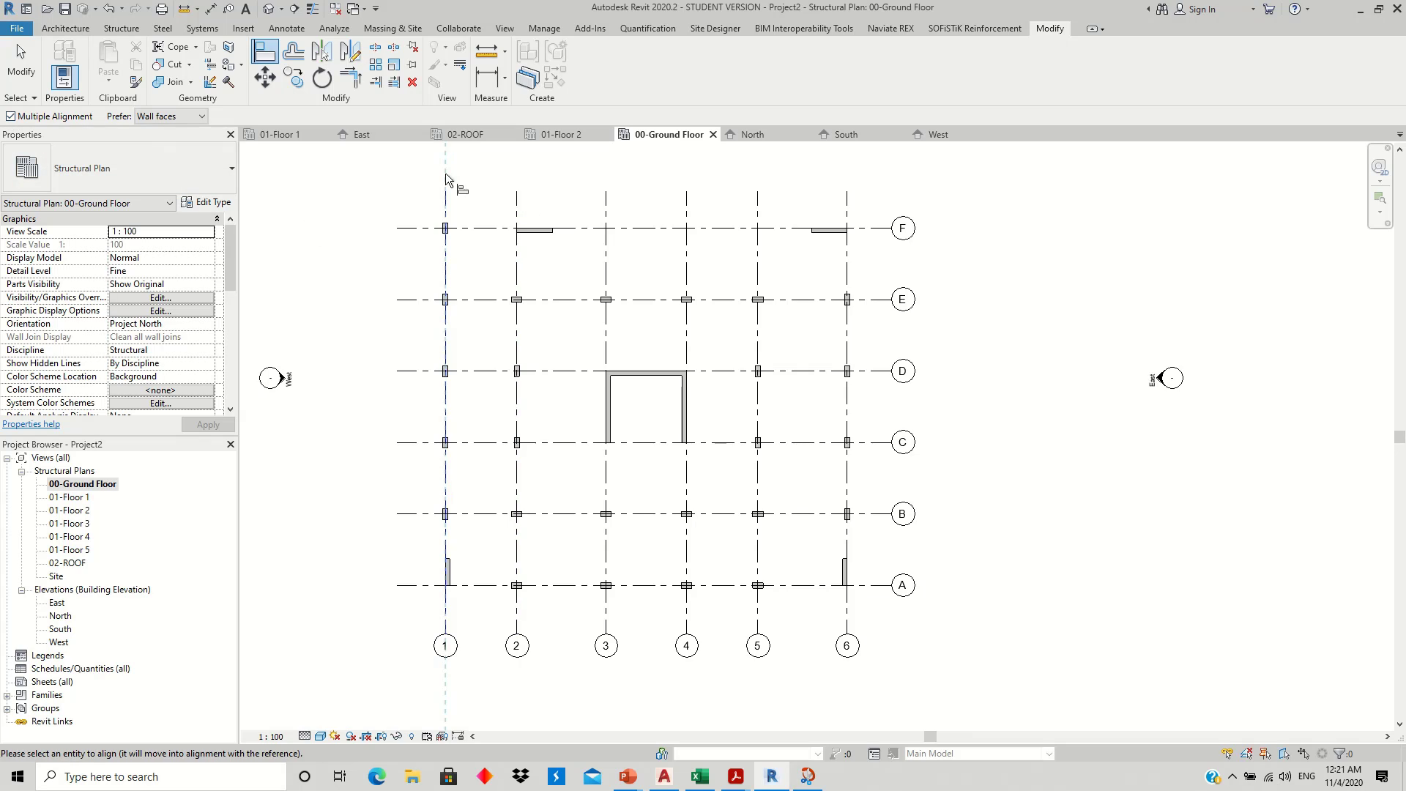
{"action": "scroll", "coordinate": [467, 240], "scroll_direction": "up", "scroll_amount": 5}
{"action": "left_click", "coordinate": [401, 189]}
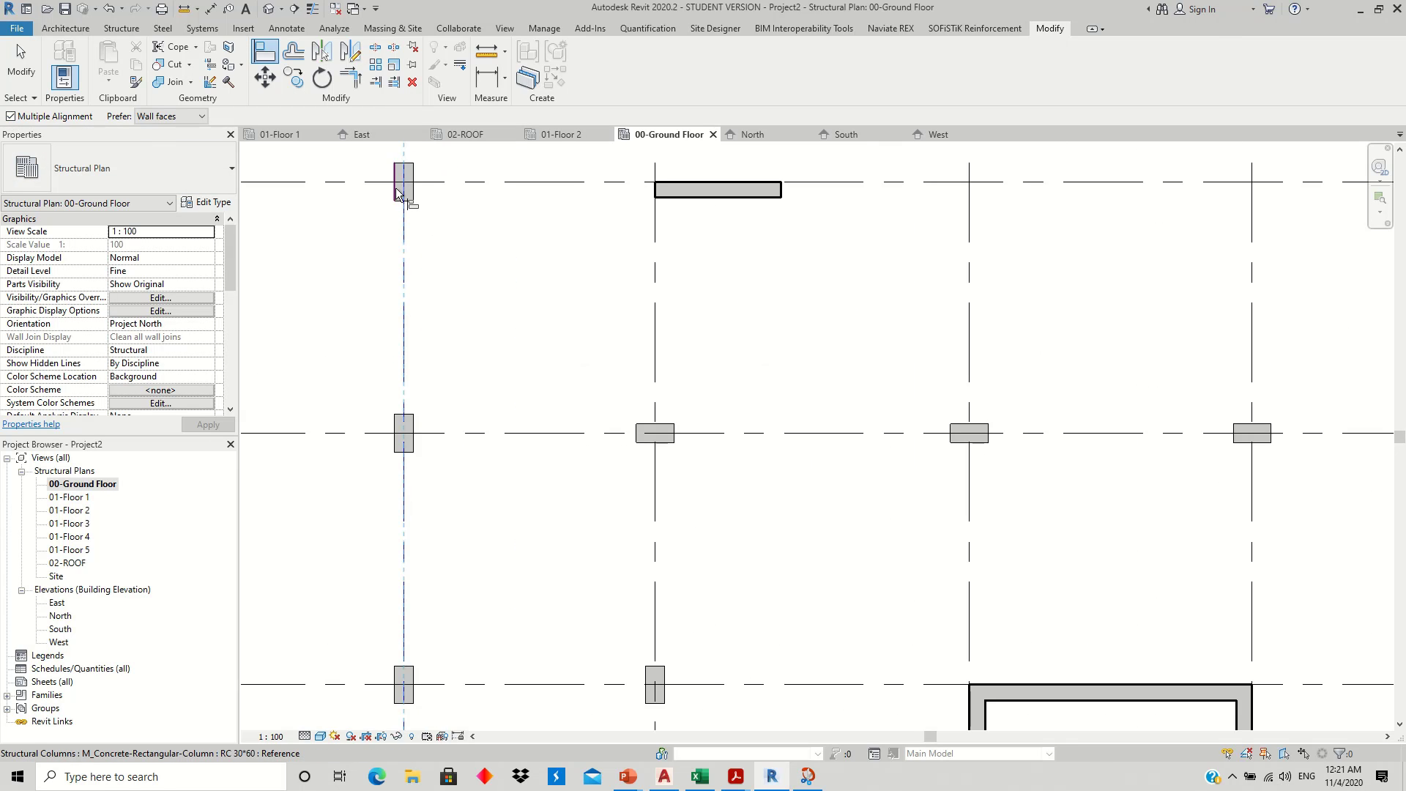
- Align the grid-1 column near C/1 to grid line 1 as well
{"action": "scroll", "coordinate": [430, 473], "scroll_direction": "down", "scroll_amount": 3}
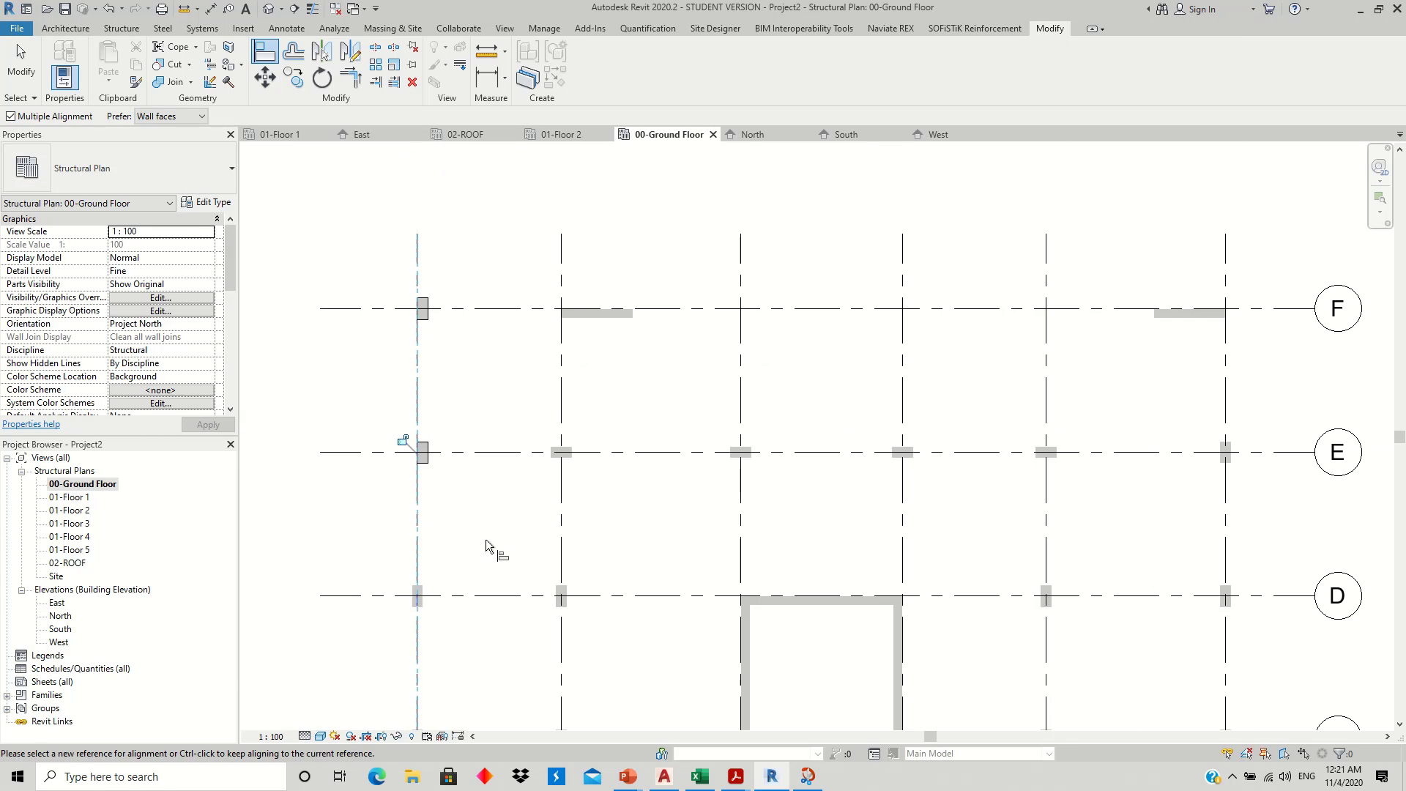
{"action": "middle_click_drag", "start_coordinate": [487, 550], "coordinate": [477, 375]}
{"action": "scroll", "coordinate": [444, 381], "scroll_direction": "up", "scroll_amount": 3}
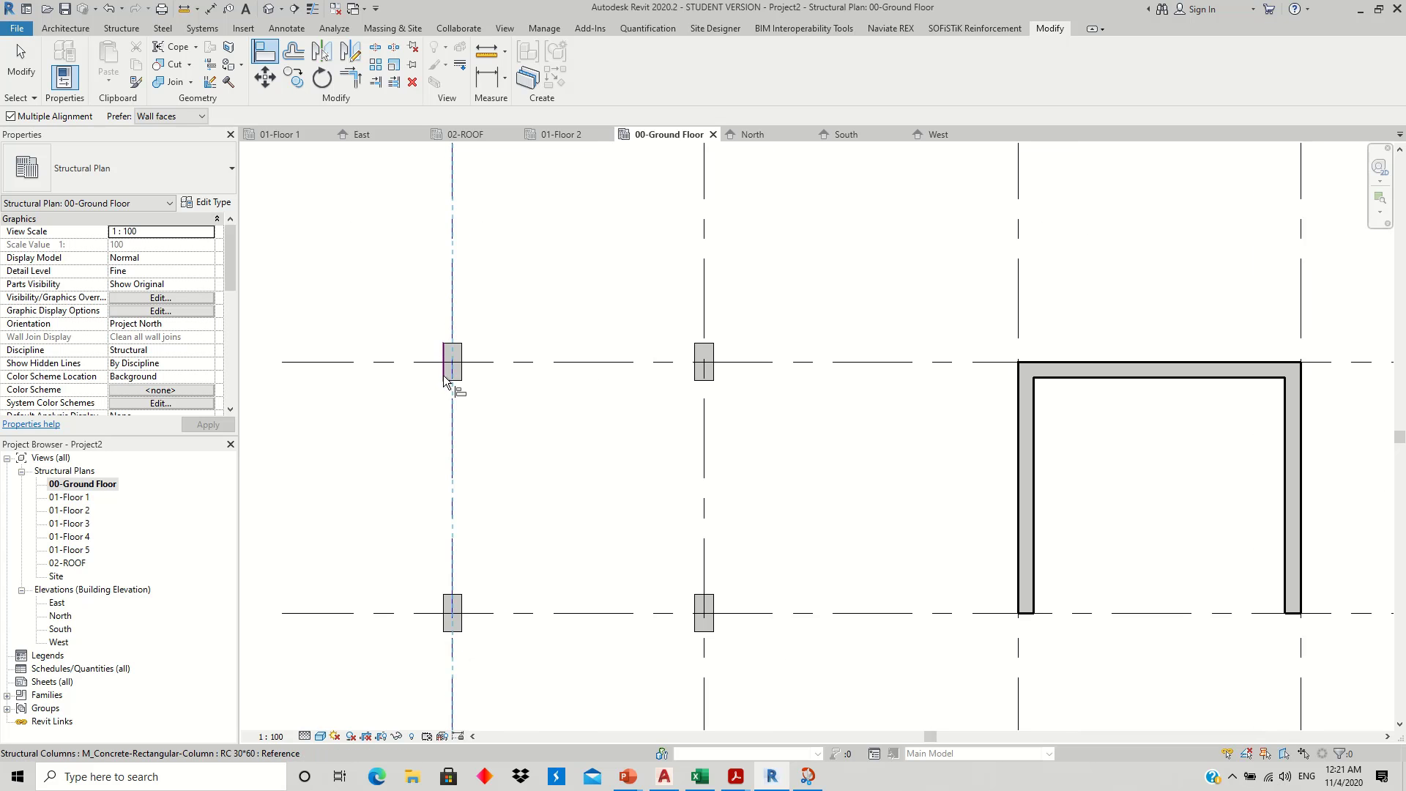
{"action": "middle_click_drag", "start_coordinate": [512, 468], "coordinate": [454, 440]}
{"action": "scroll", "coordinate": [475, 426], "scroll_direction": "up", "scroll_amount": 2}
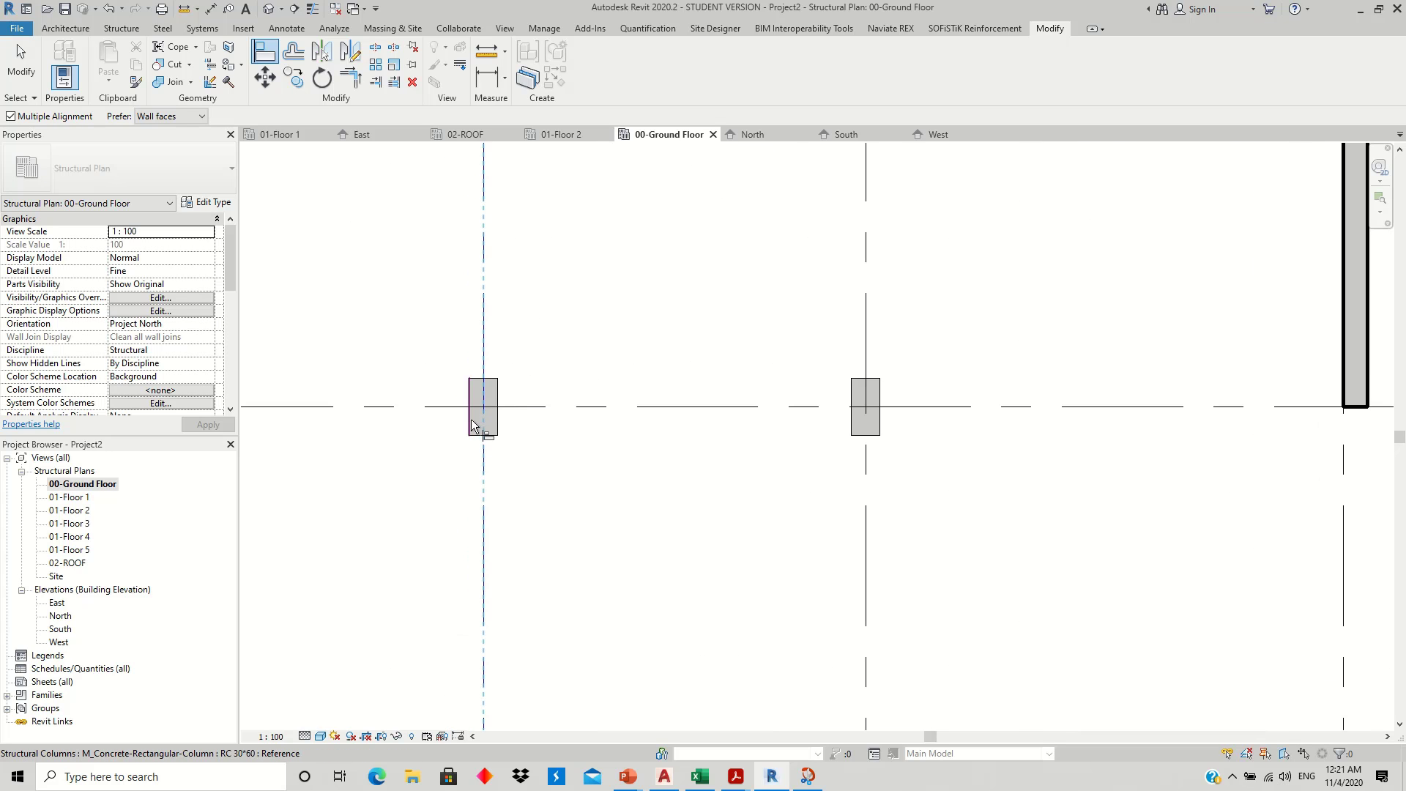
{"action": "scroll", "coordinate": [483, 432], "scroll_direction": "down", "scroll_amount": 2}
{"action": "left_click", "coordinate": [483, 437]}
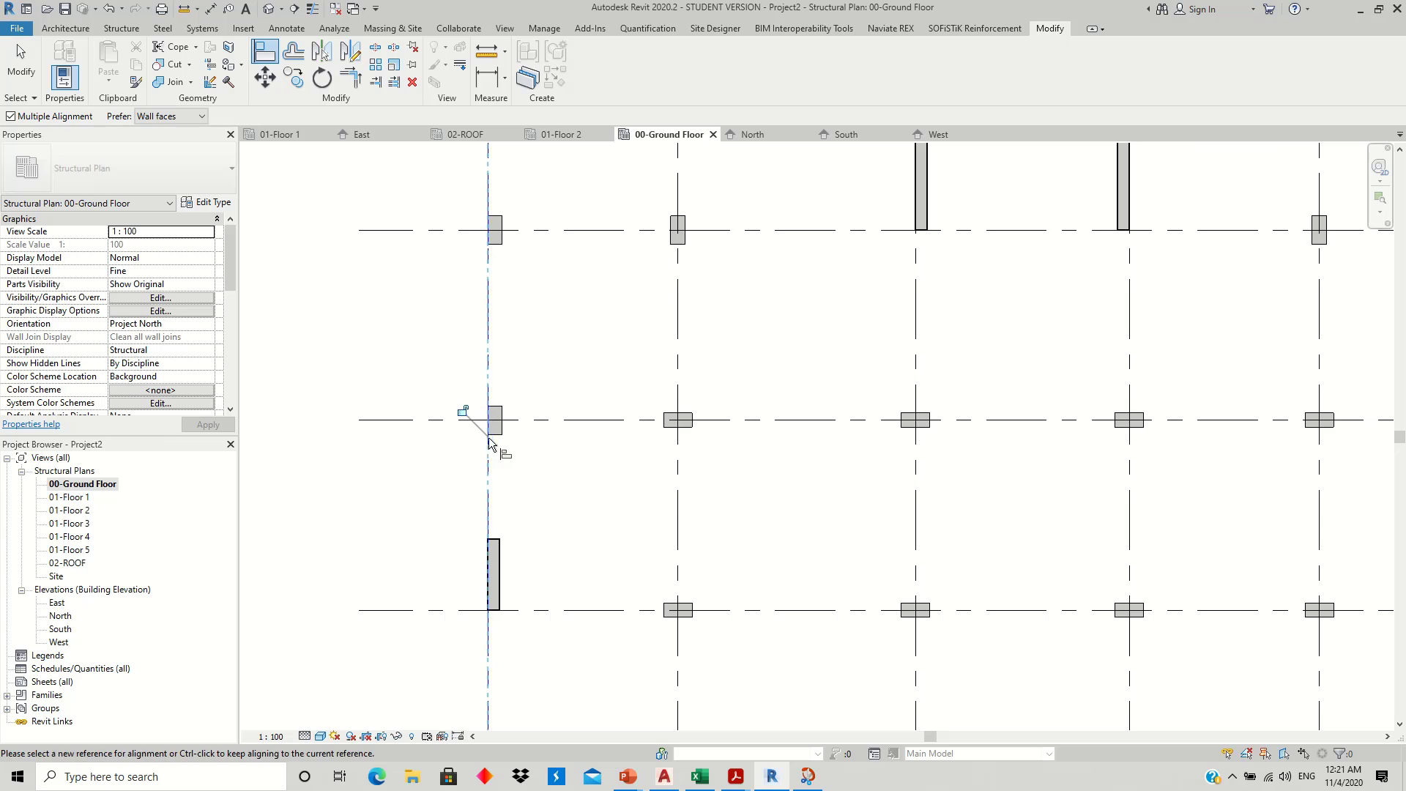
{"action": "scroll", "coordinate": [524, 461], "scroll_direction": "down", "scroll_amount": 2}
{"action": "scroll", "coordinate": [529, 445], "scroll_direction": "down", "scroll_amount": 2}
{"action": "scroll", "coordinate": [540, 268], "scroll_direction": "down", "scroll_amount": 1}
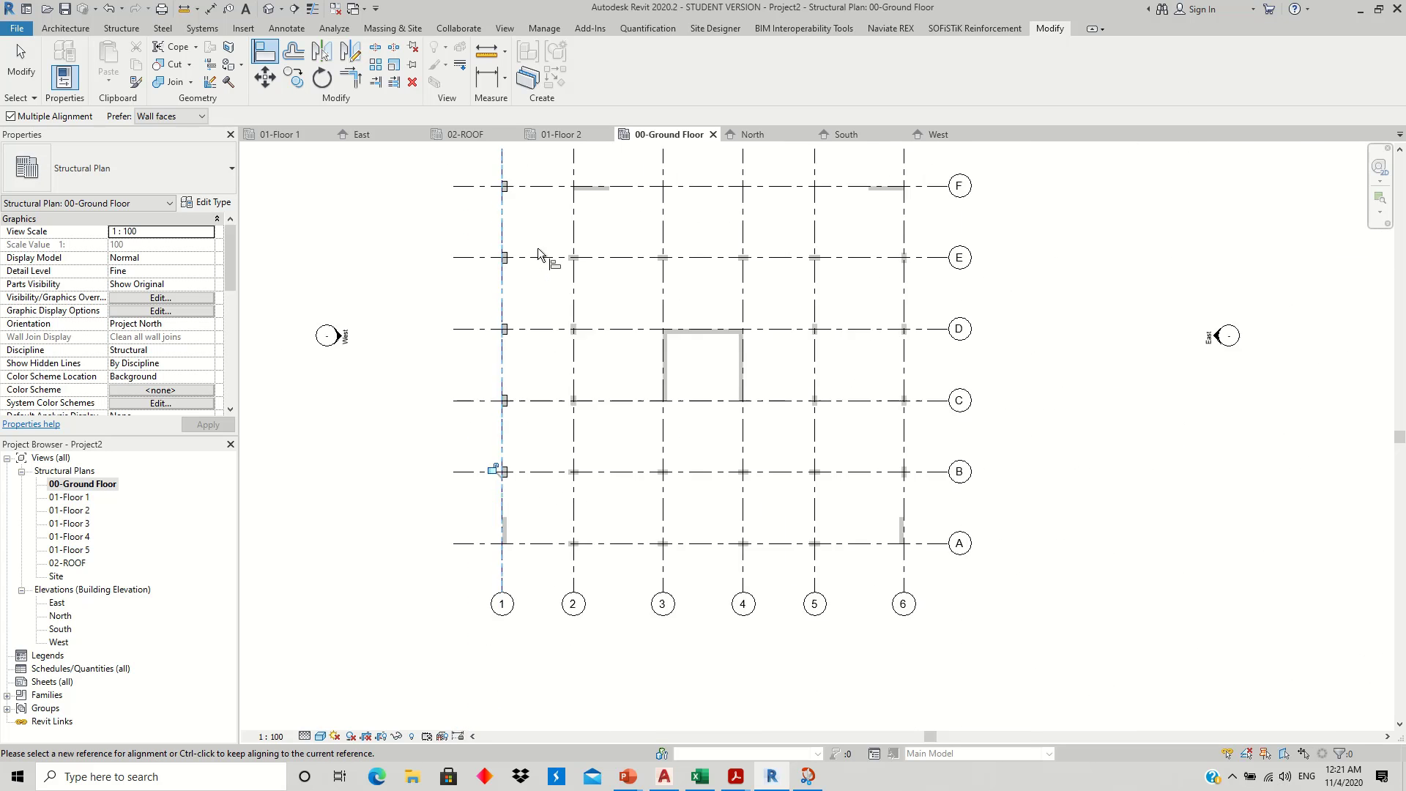
{"action": "middle_click_drag", "start_coordinate": [540, 267], "coordinate": [495, 267]}
{"action": "scroll", "coordinate": [505, 308], "scroll_direction": "up", "scroll_amount": 1}
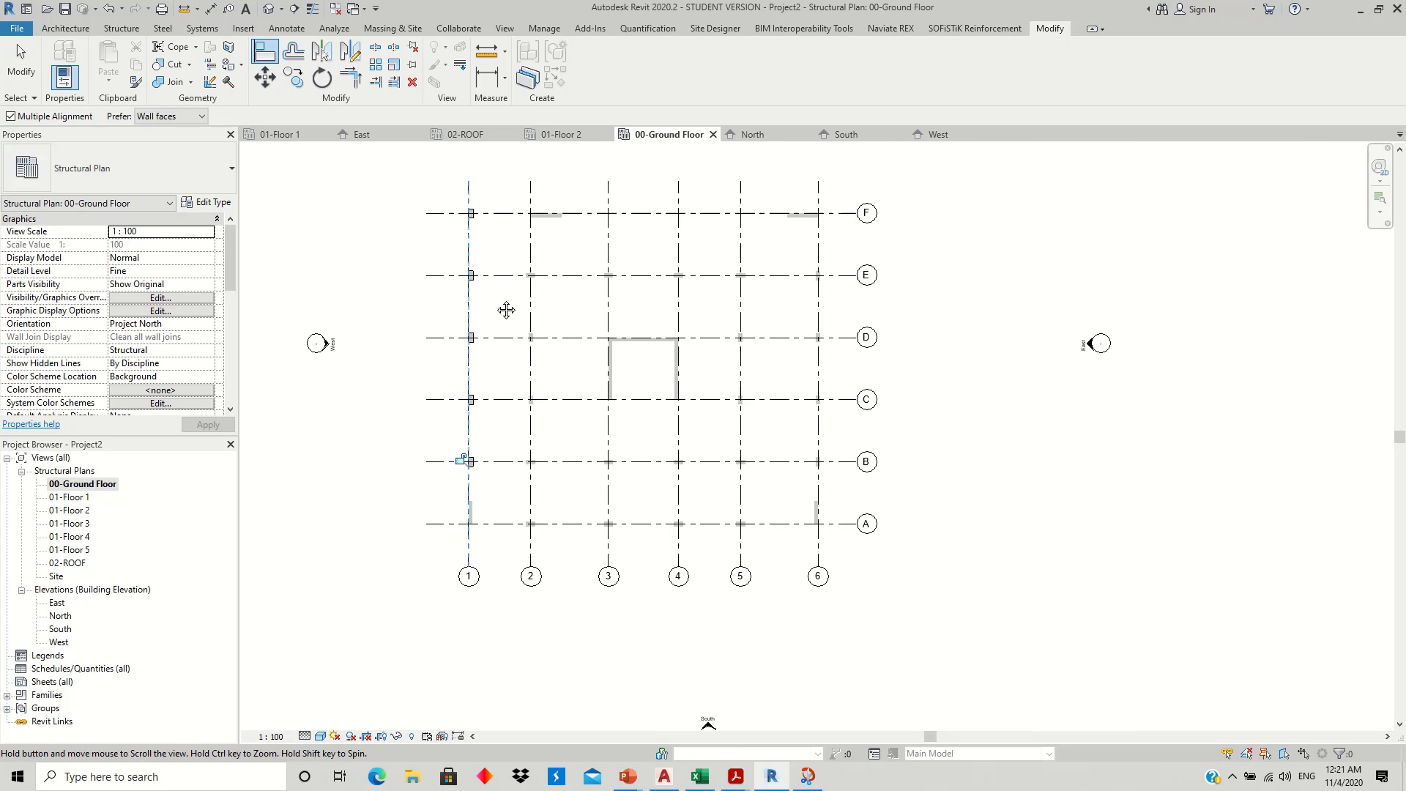
{"action": "scroll", "coordinate": [495, 282], "scroll_direction": "up", "scroll_amount": 1}
- Exit alignment, briefly restarting Align (AL) before cancelling again
{"action": "key", "text": "Escape"}
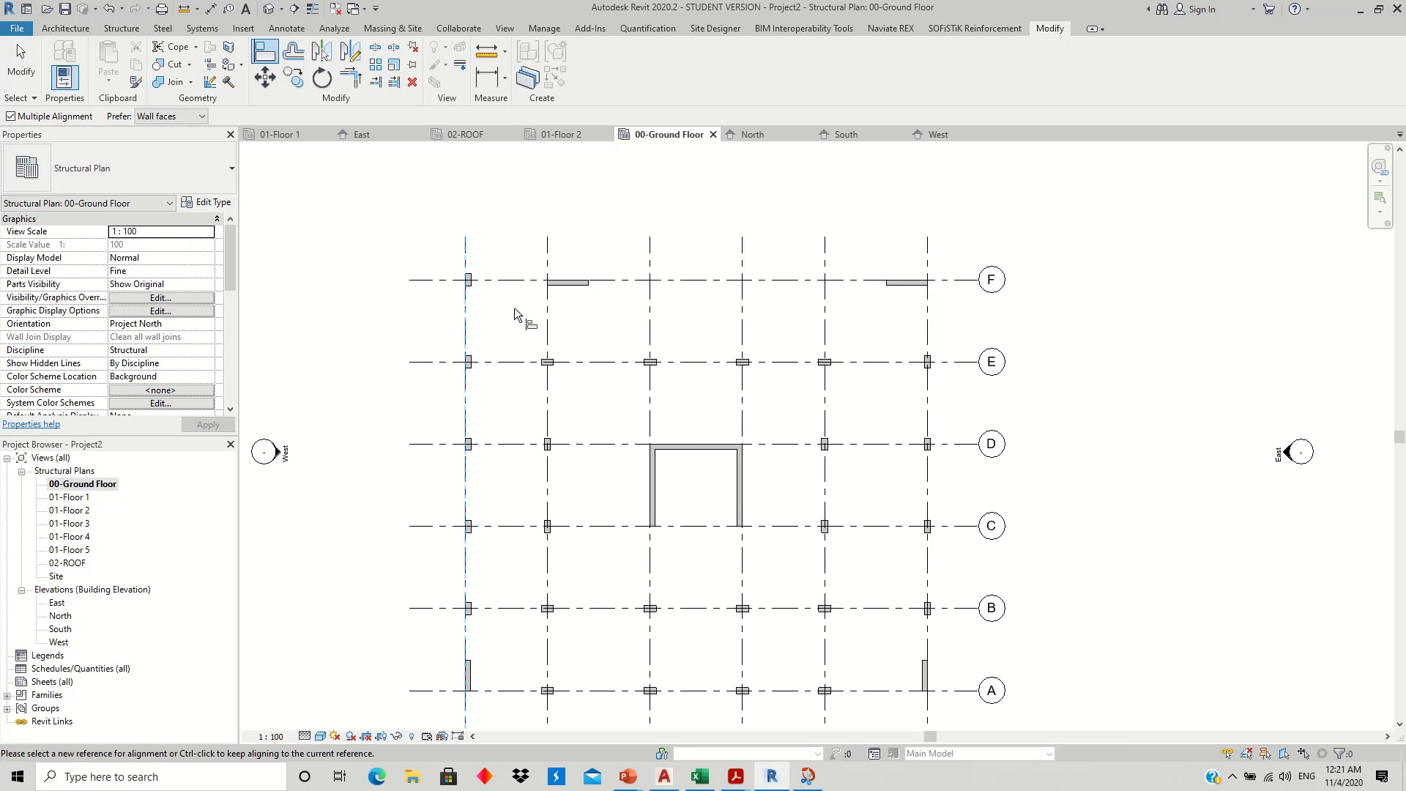
{"action": "key", "text": "Escape"}
{"action": "key", "text": "a"}
{"action": "key", "text": "l"}
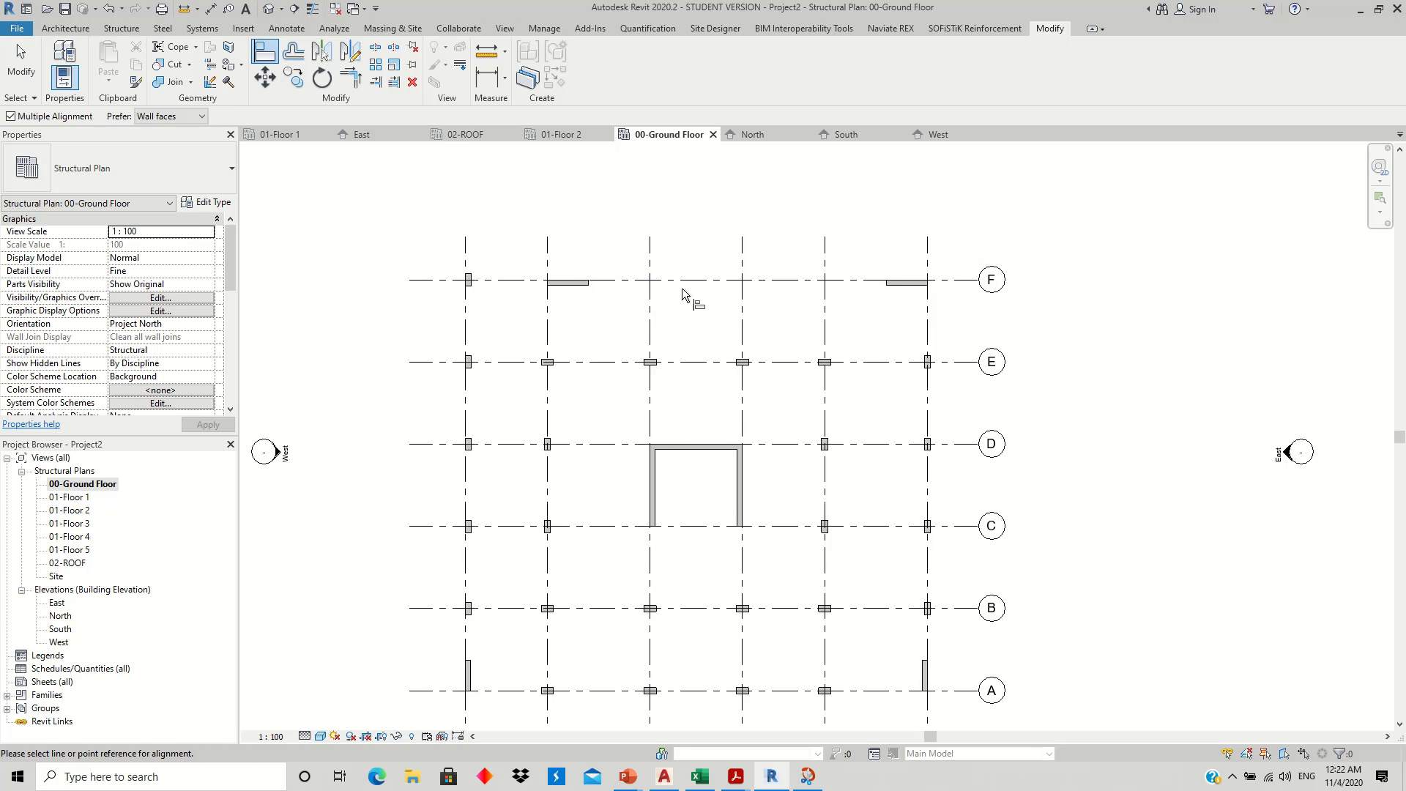
{"action": "key", "text": "Escape"}
{"action": "key", "text": "Escape"}
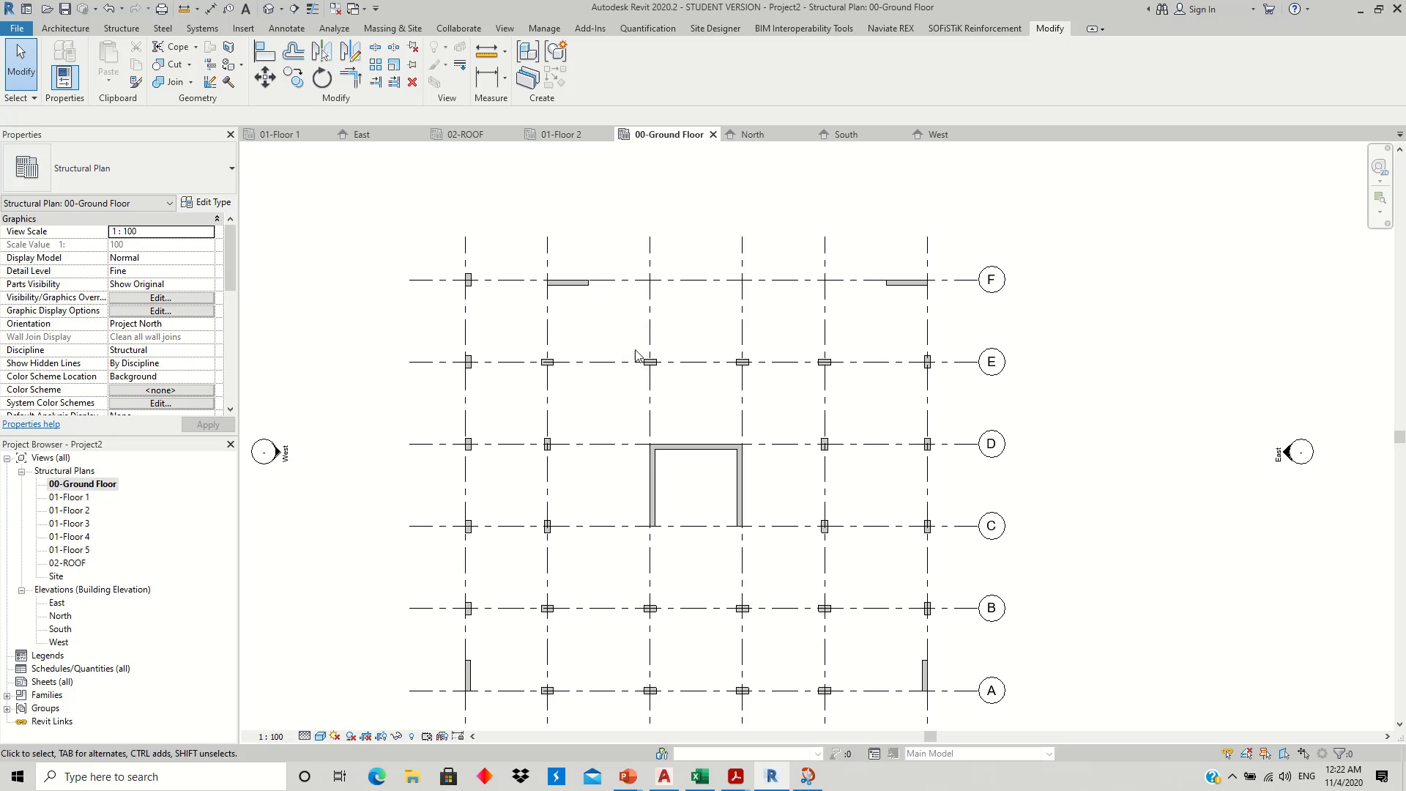
- Copy the three grid-E columns at 3–5 up onto grid F
{"action": "left_click", "coordinate": [291, 86]}
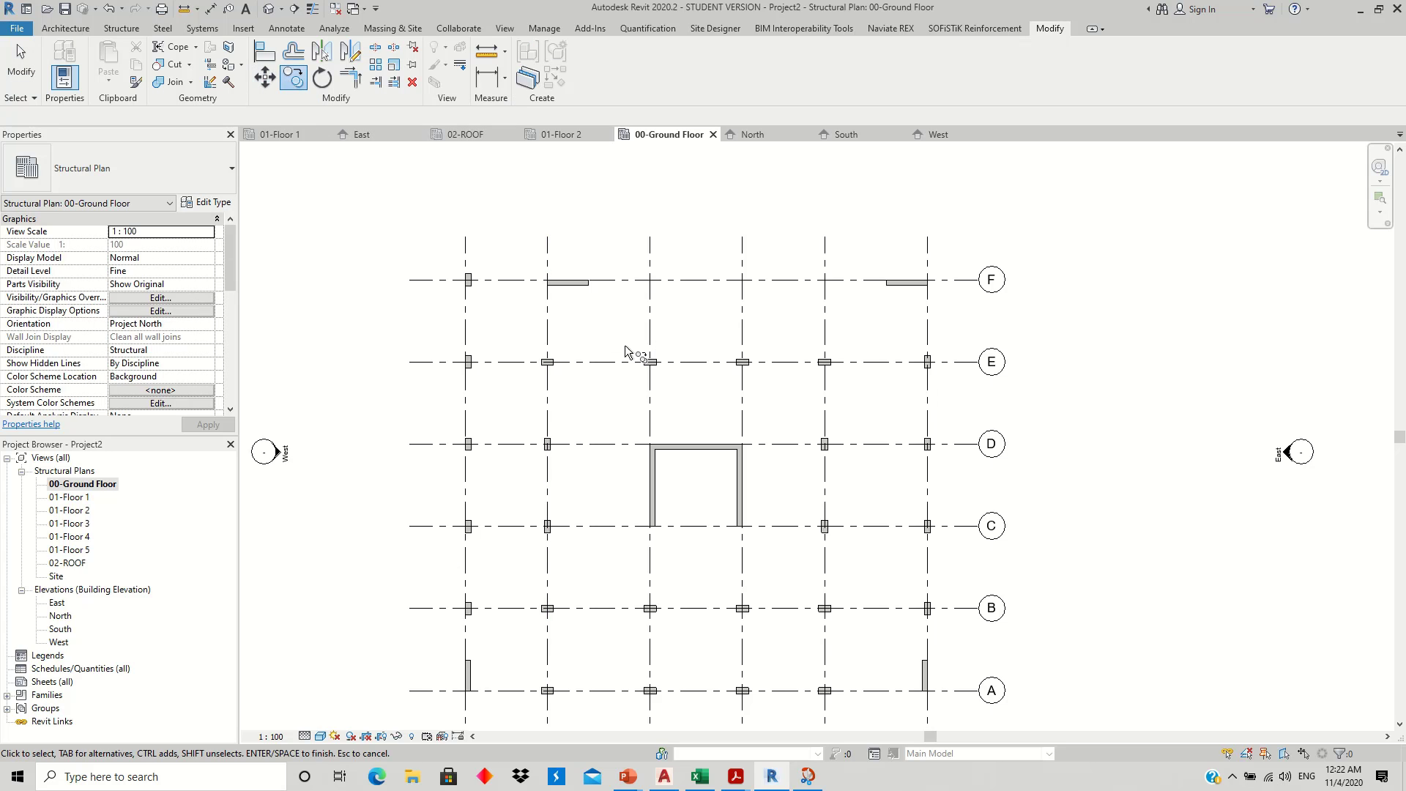
{"action": "left_click_drag", "start_coordinate": [621, 343], "coordinate": [763, 403]}
{"action": "left_click_drag", "start_coordinate": [860, 405], "coordinate": [861, 405]}
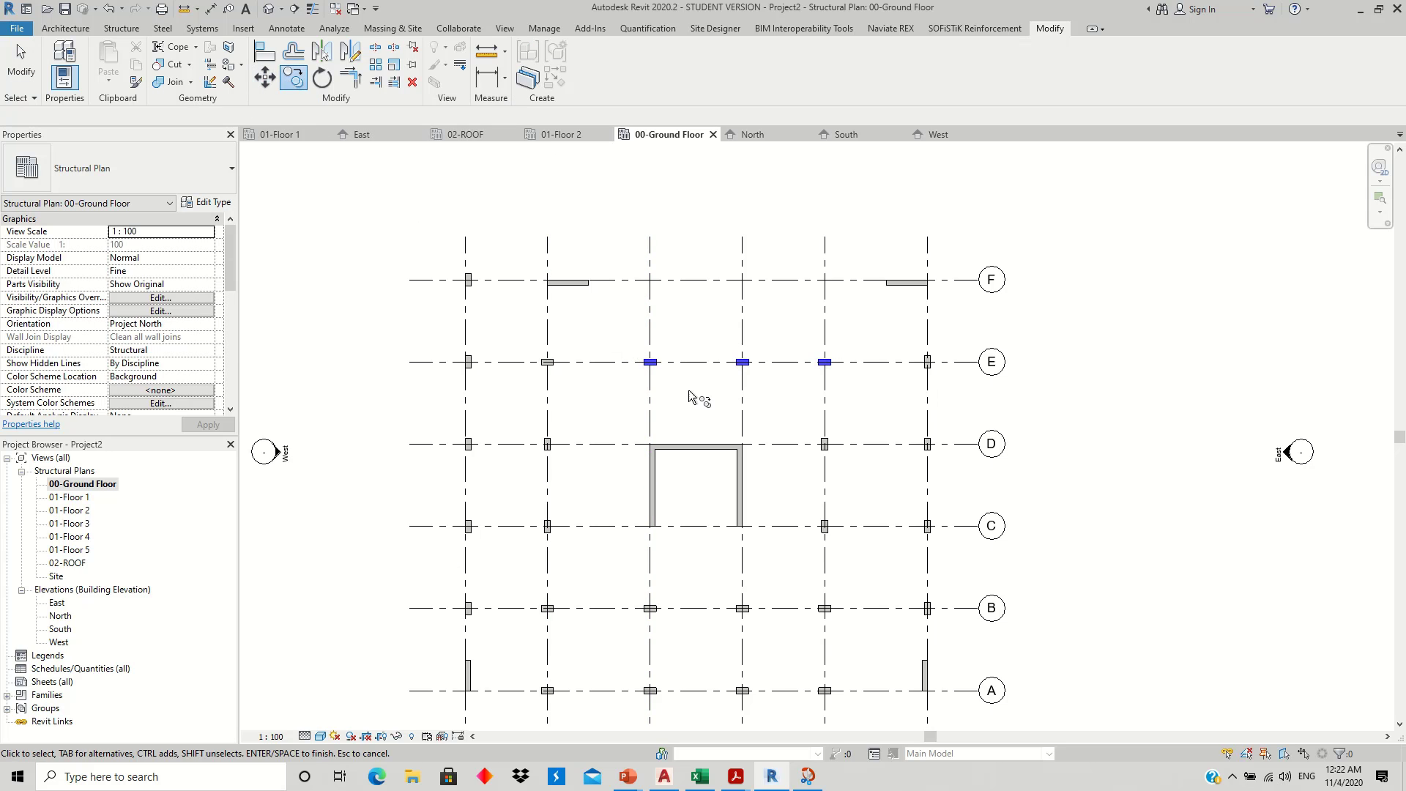
{"action": "key", "text": "Return"}
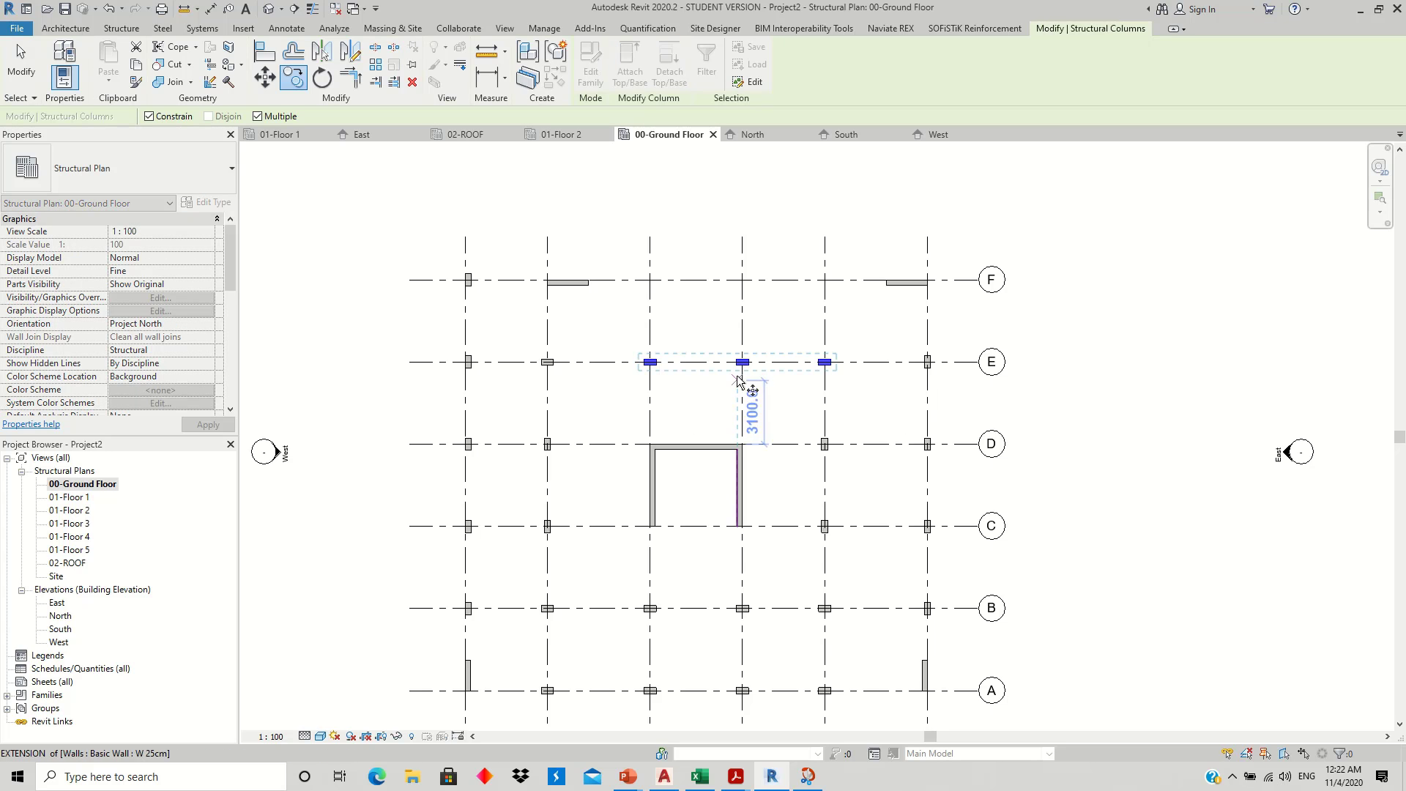
{"action": "left_click", "coordinate": [742, 363]}
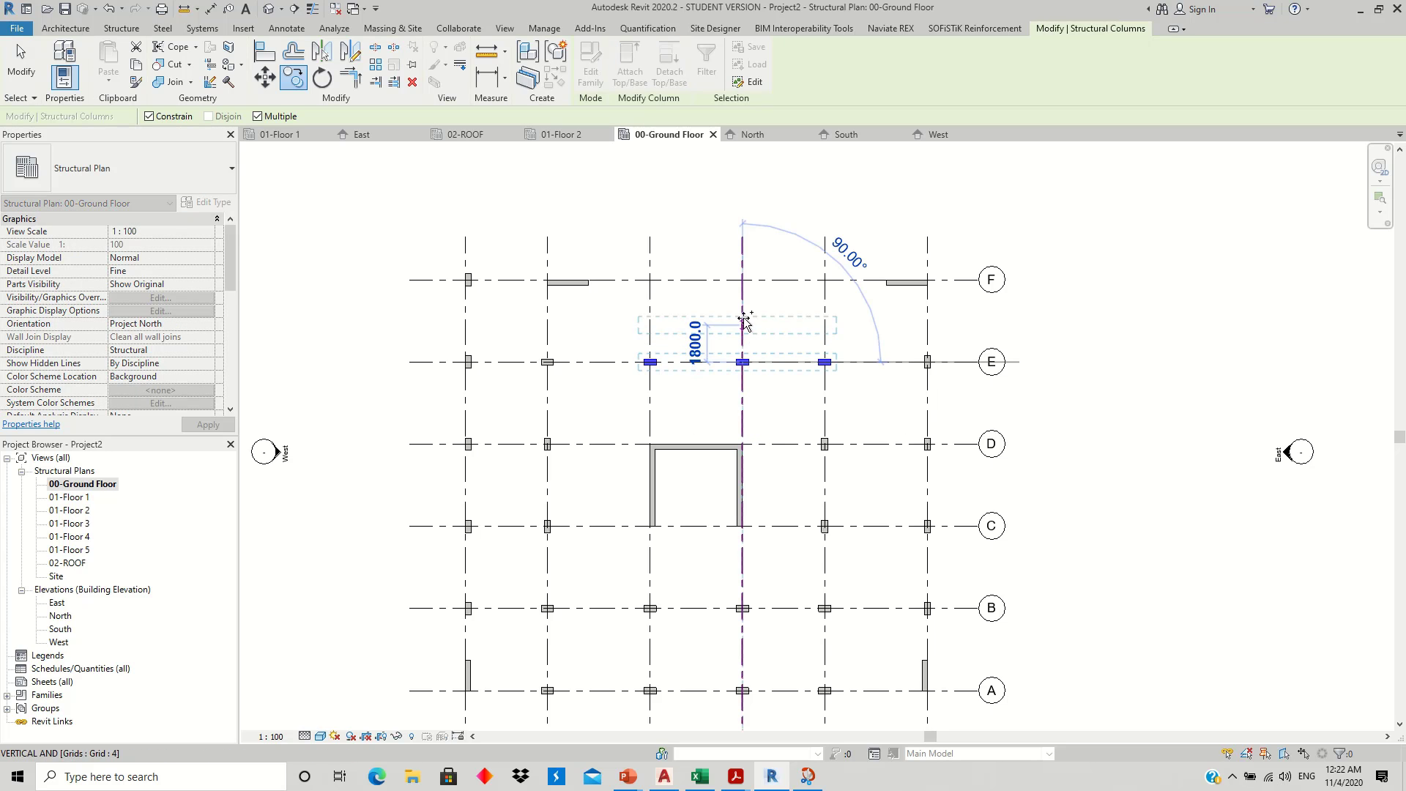
{"action": "left_click", "coordinate": [742, 280]}
{"action": "key", "text": "Escape"}
{"action": "key", "text": "Escape"}
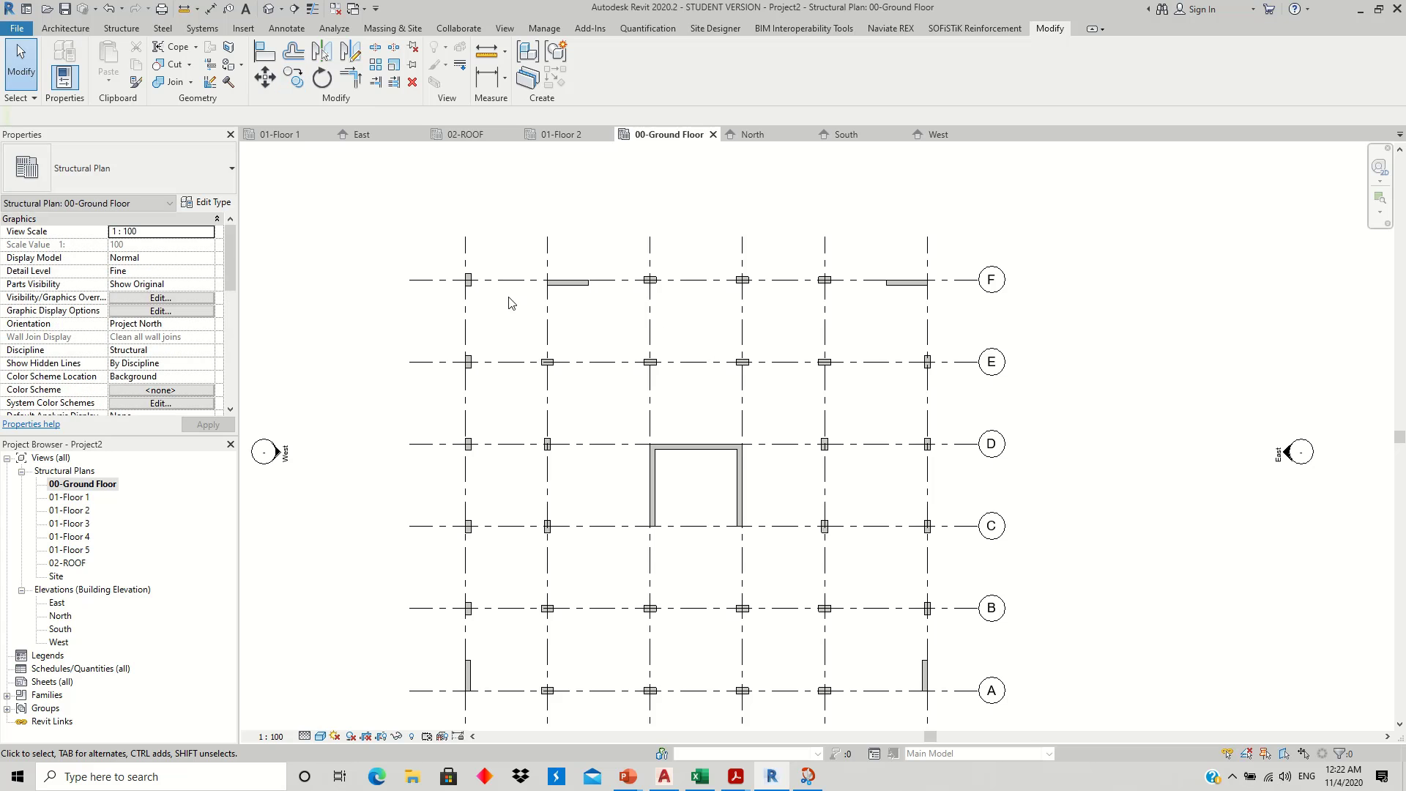
- With Align (AL), pick grid F as reference and align the F/1 column to it
{"action": "key", "text": "a"}
{"action": "key", "text": "l"}
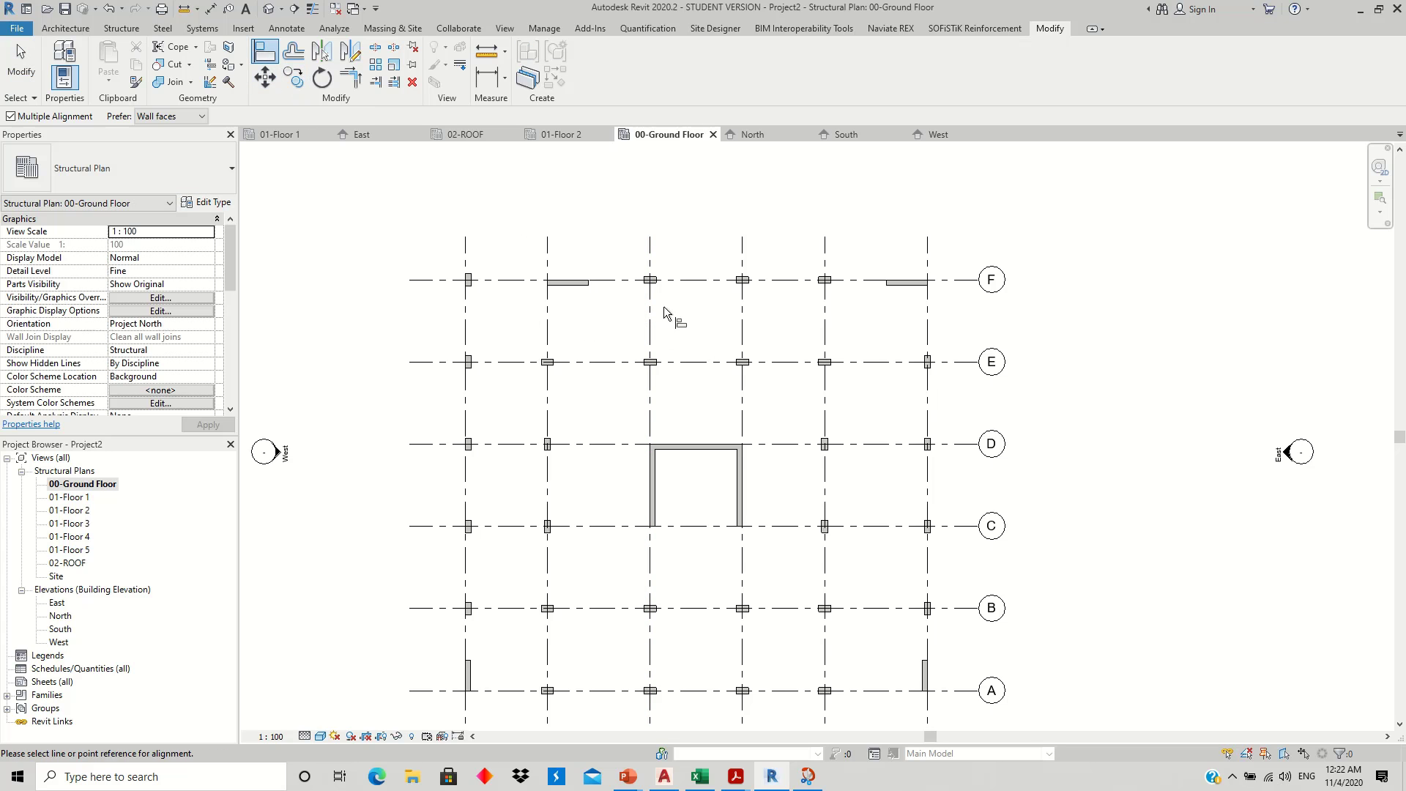
{"action": "left_click", "coordinate": [683, 281]}
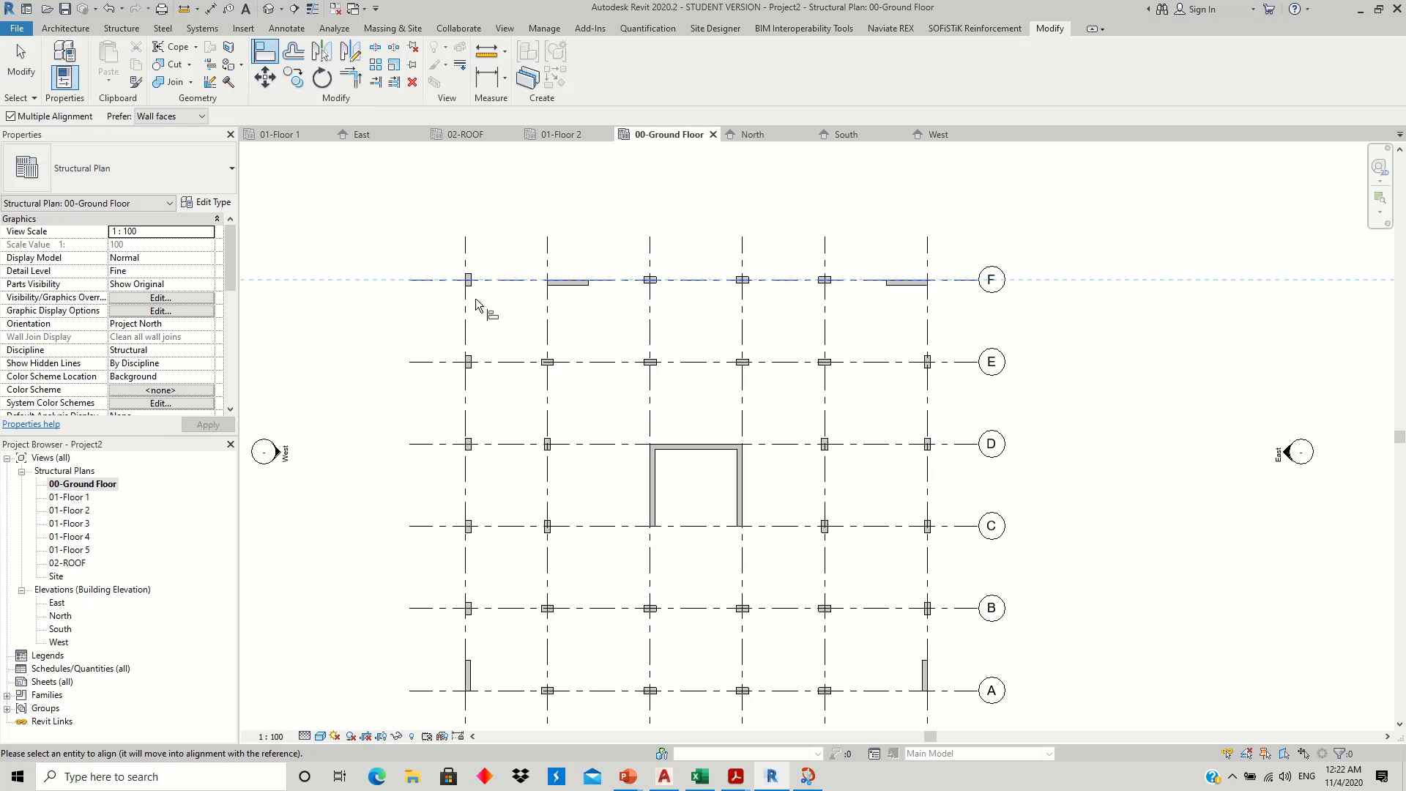
{"action": "scroll", "coordinate": [476, 297], "scroll_direction": "up", "scroll_amount": 3}
{"action": "scroll", "coordinate": [477, 298], "scroll_direction": "up", "scroll_amount": 3}
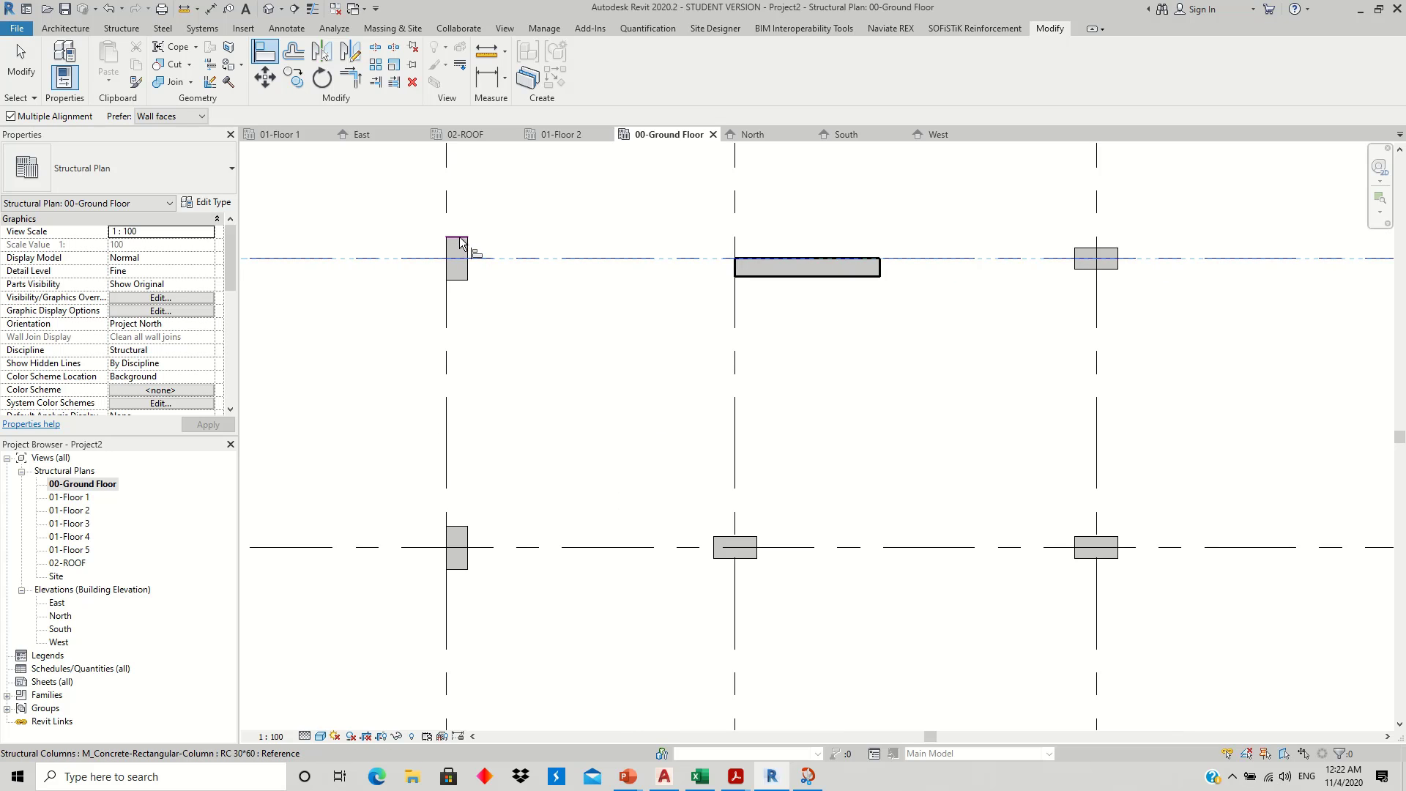
{"action": "left_click", "coordinate": [457, 243]}
- Align the next grid-F column to grid F, then switch to the Typical Floor PDF
{"action": "scroll", "coordinate": [505, 349], "scroll_direction": "down", "scroll_amount": 3}
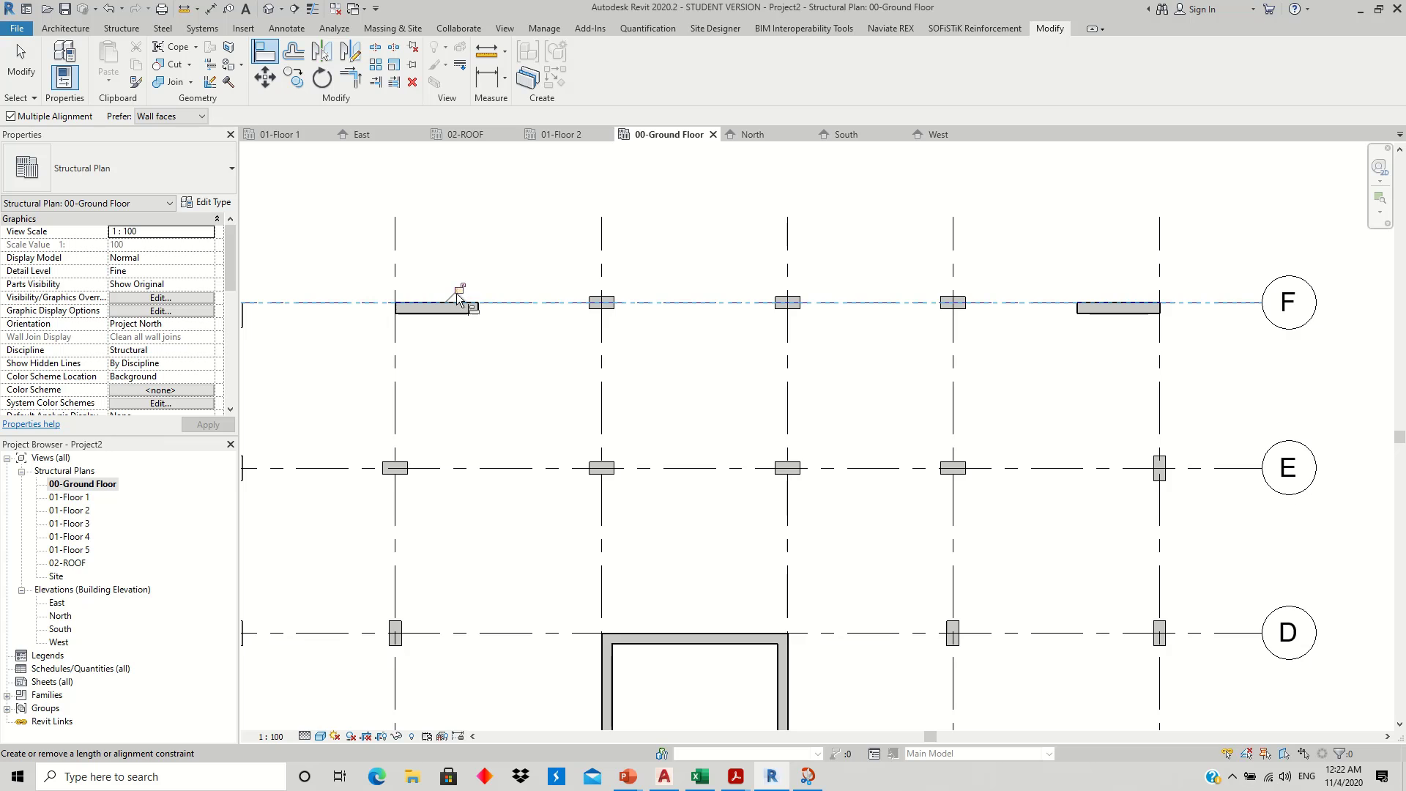
{"action": "middle_click_drag", "start_coordinate": [443, 382], "coordinate": [502, 389]}
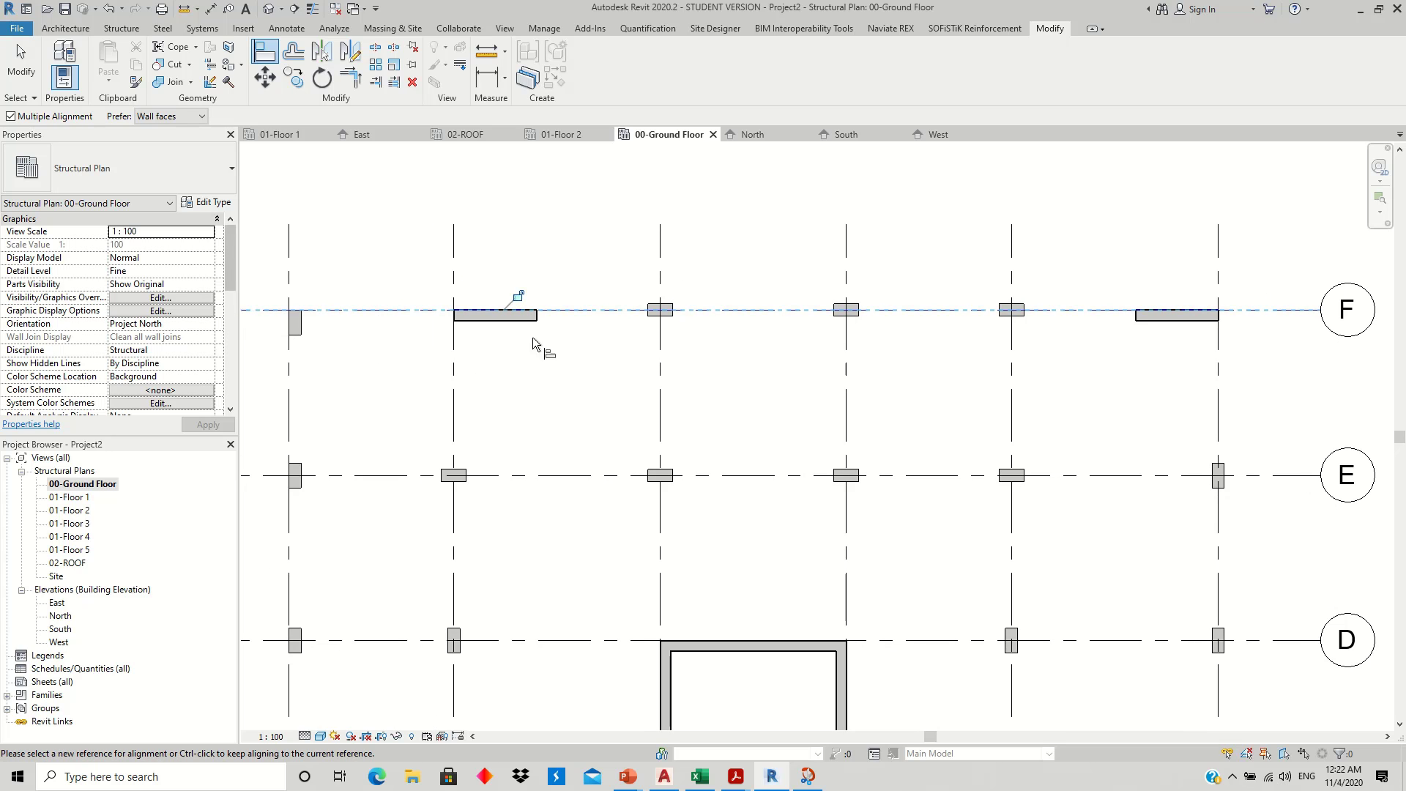
{"action": "scroll", "coordinate": [593, 311], "scroll_direction": "up", "scroll_amount": 3}
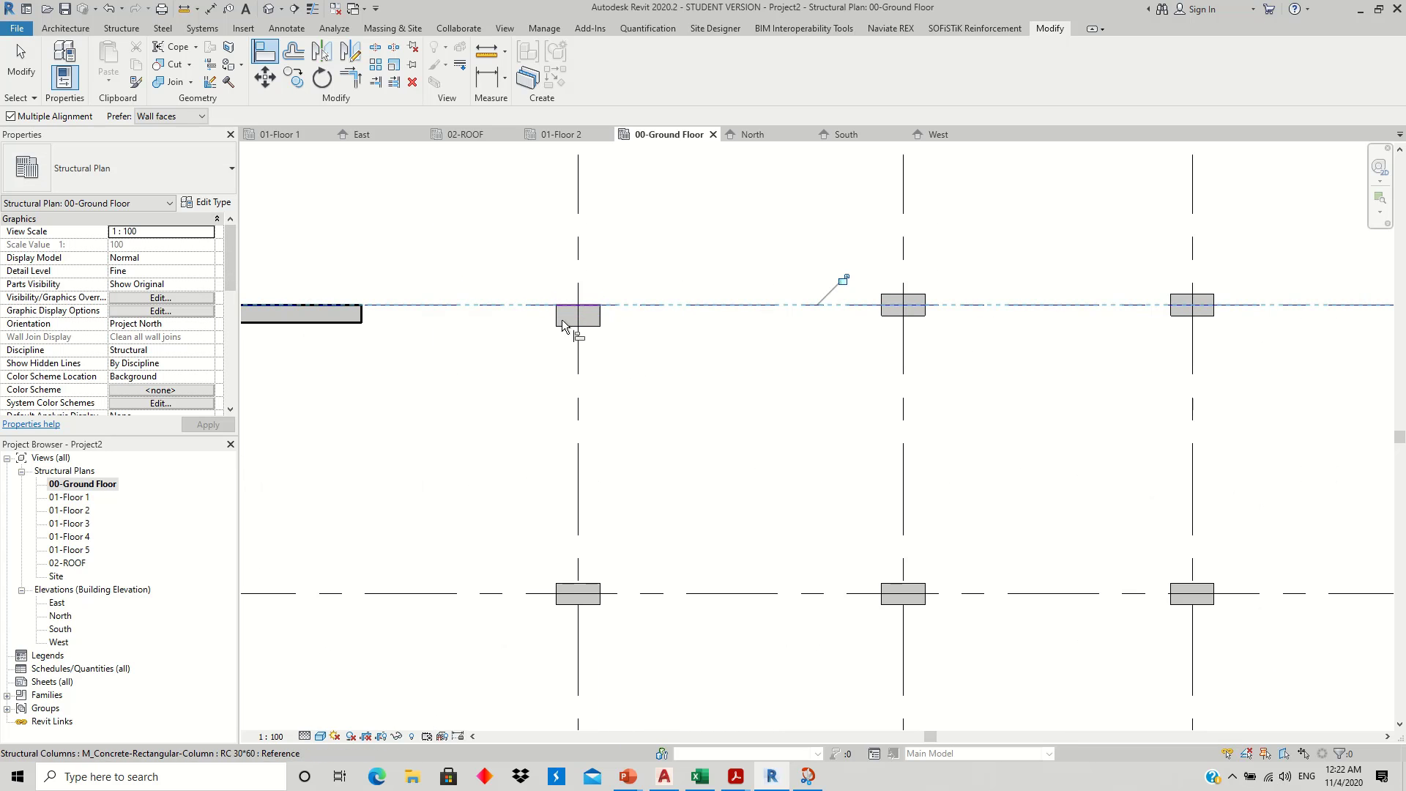
{"action": "middle_click_drag", "start_coordinate": [563, 326], "coordinate": [606, 405]}
{"action": "left_click", "coordinate": [684, 323]}
{"action": "middle_click_drag", "start_coordinate": [873, 382], "coordinate": [622, 383]}
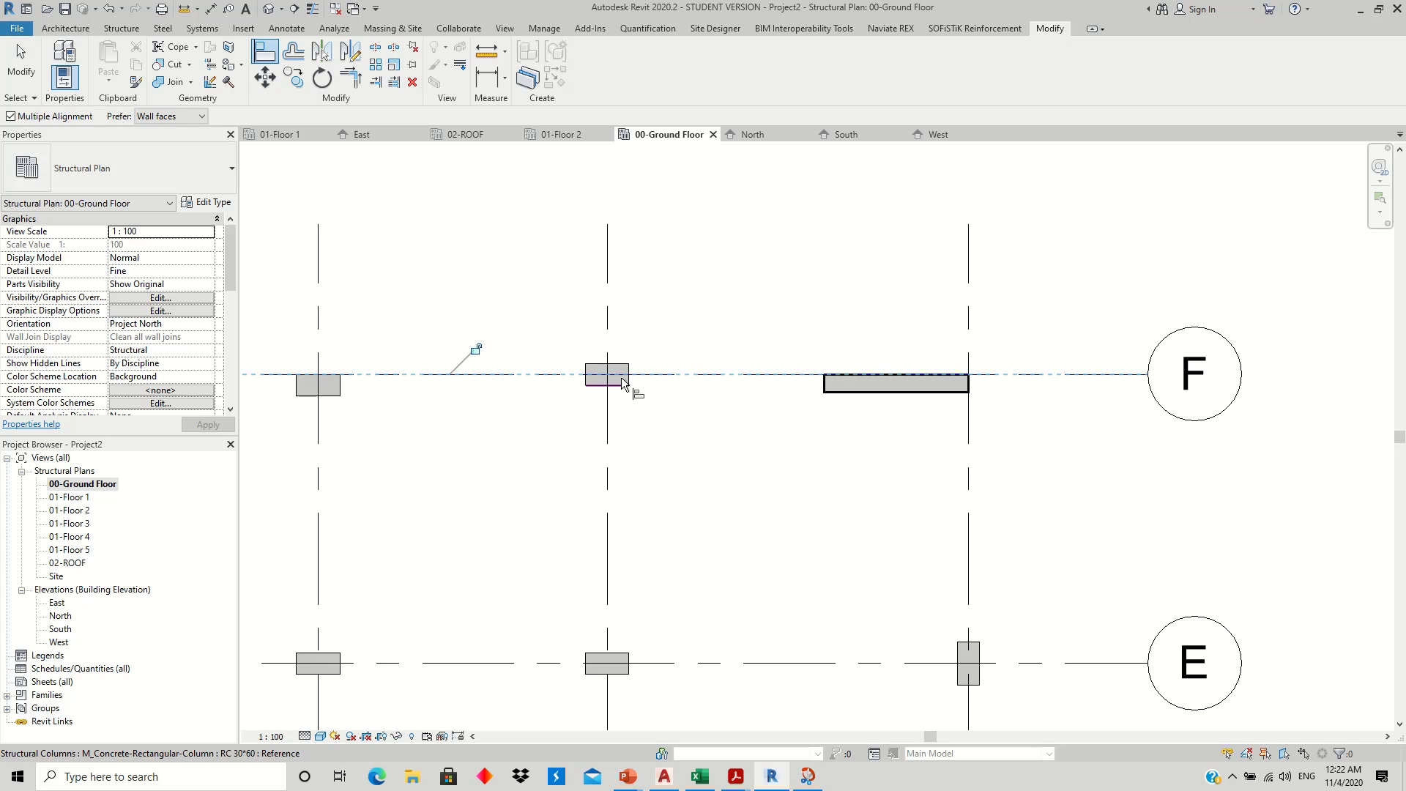
{"action": "scroll", "coordinate": [623, 395], "scroll_direction": "down", "scroll_amount": 4}
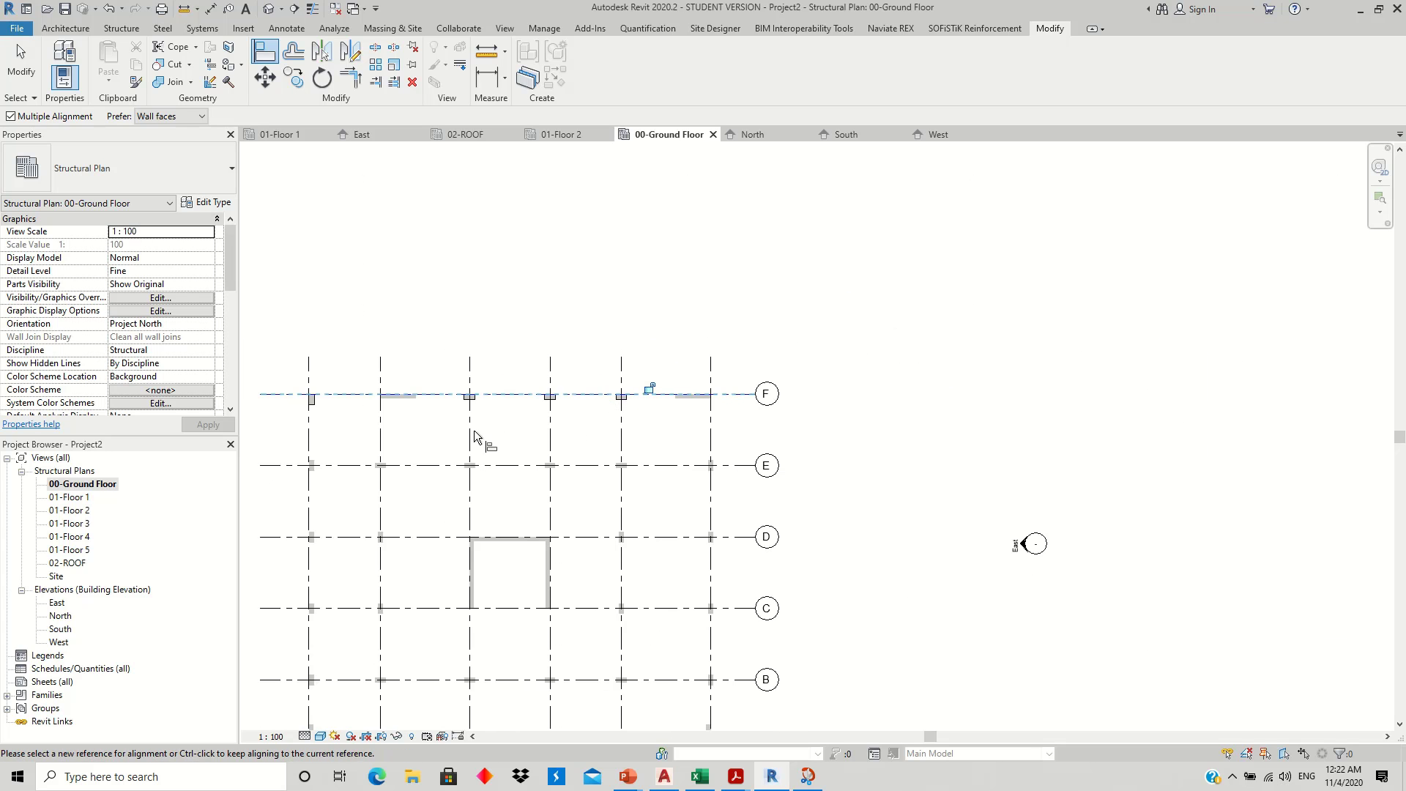
{"action": "key", "text": "Escape"}
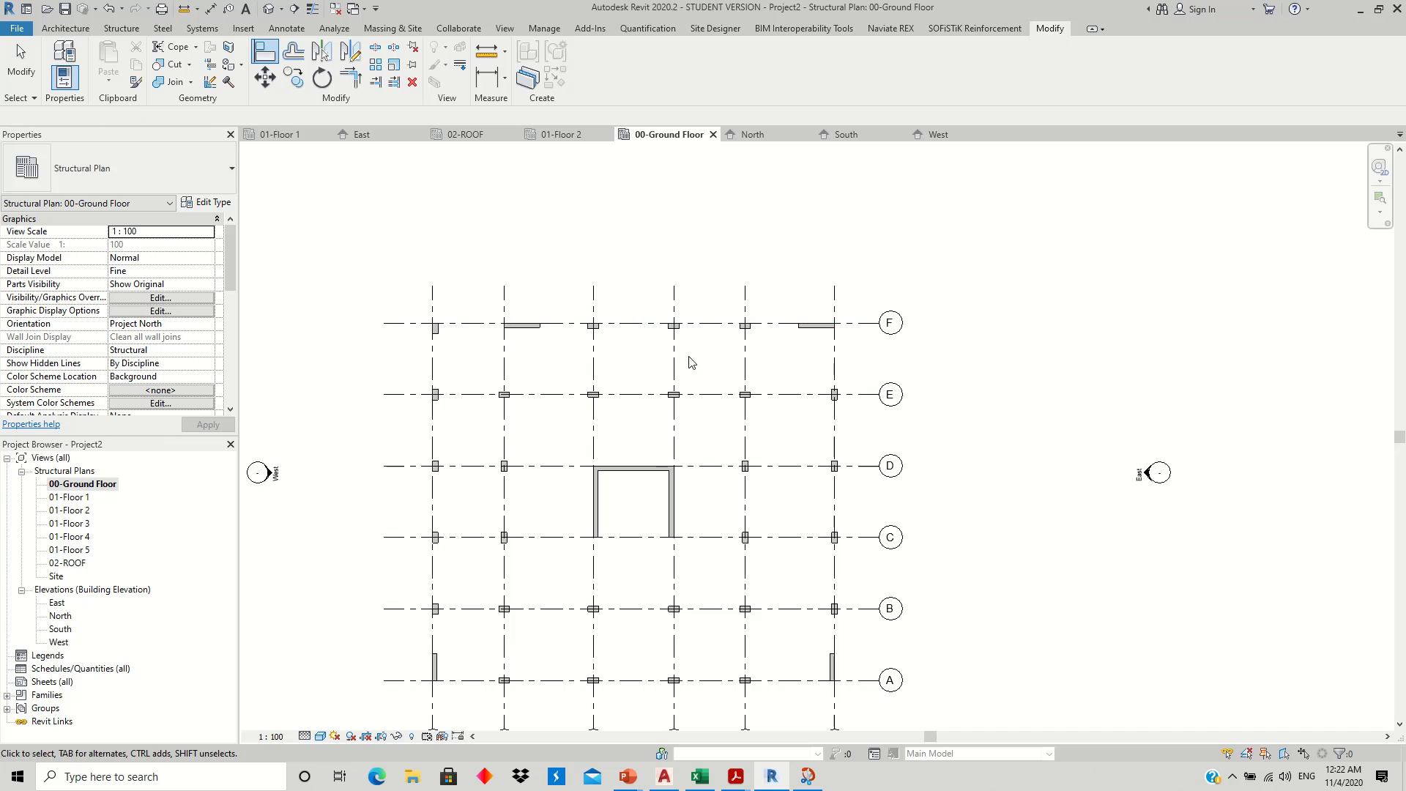
{"action": "key", "text": "Escape"}
{"action": "middle_click_drag", "start_coordinate": [582, 402], "coordinate": [675, 310]}
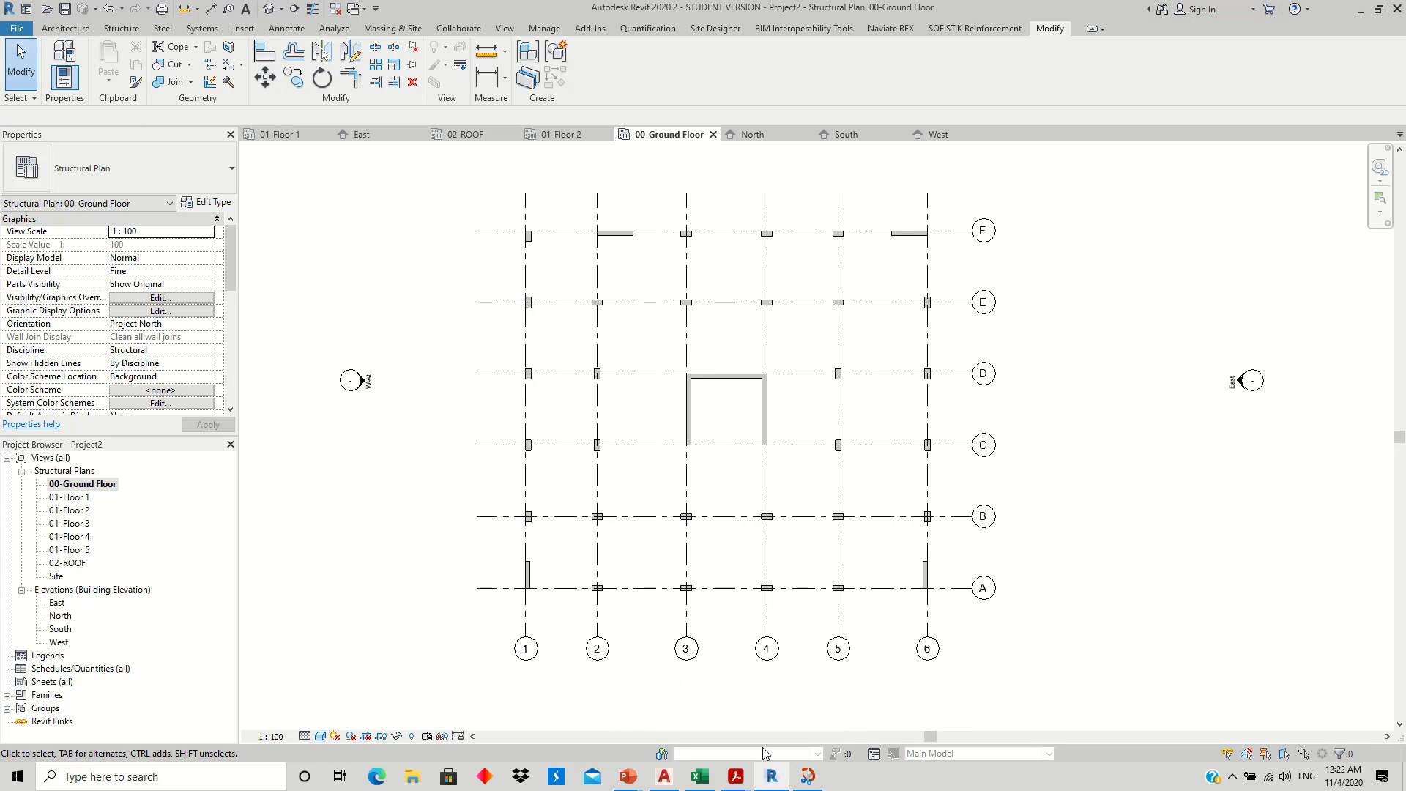
{"action": "left_click", "coordinate": [735, 776]}
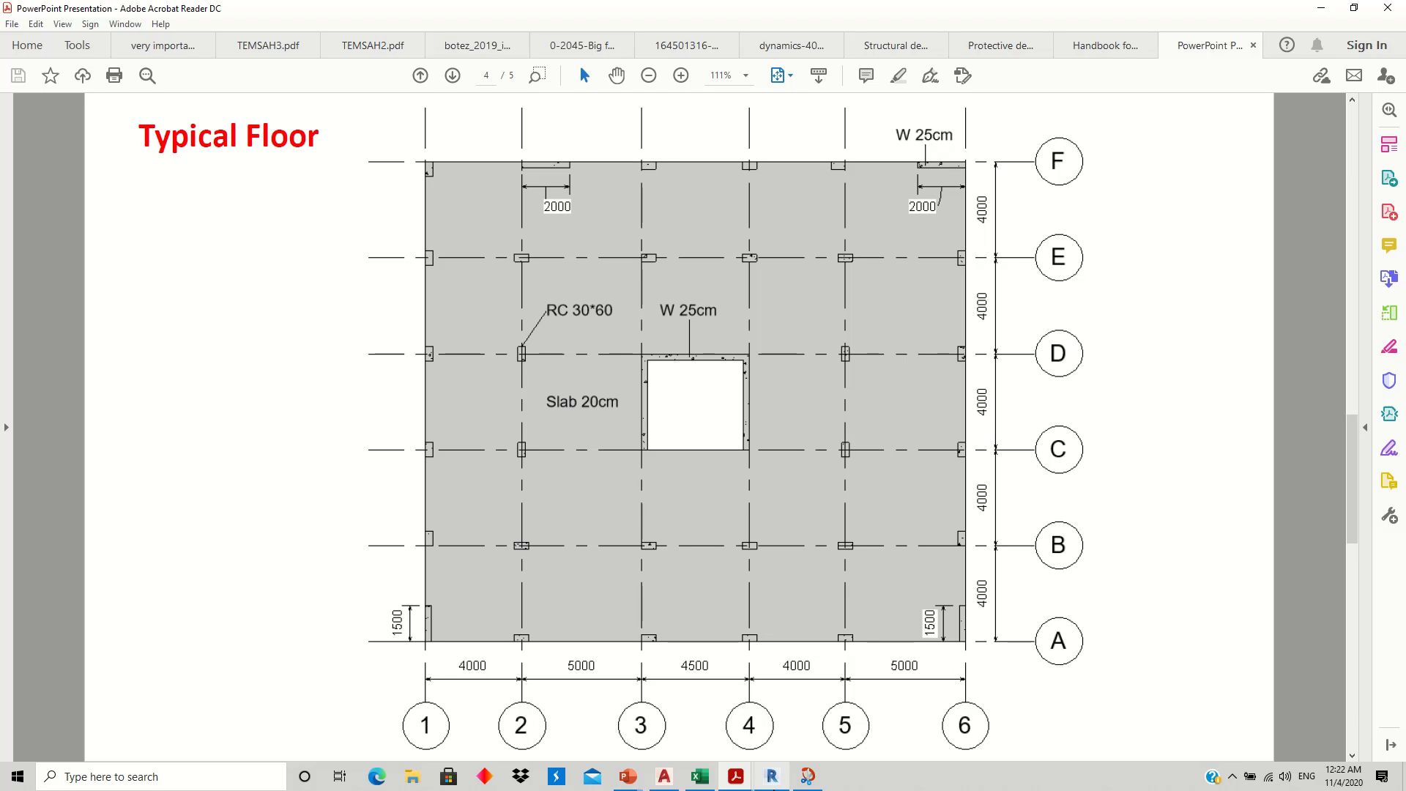
- Back in Revit, pick grid 3 as Align reference and align the E/3 column to it
{"action": "key", "text": "alt+Tab"}
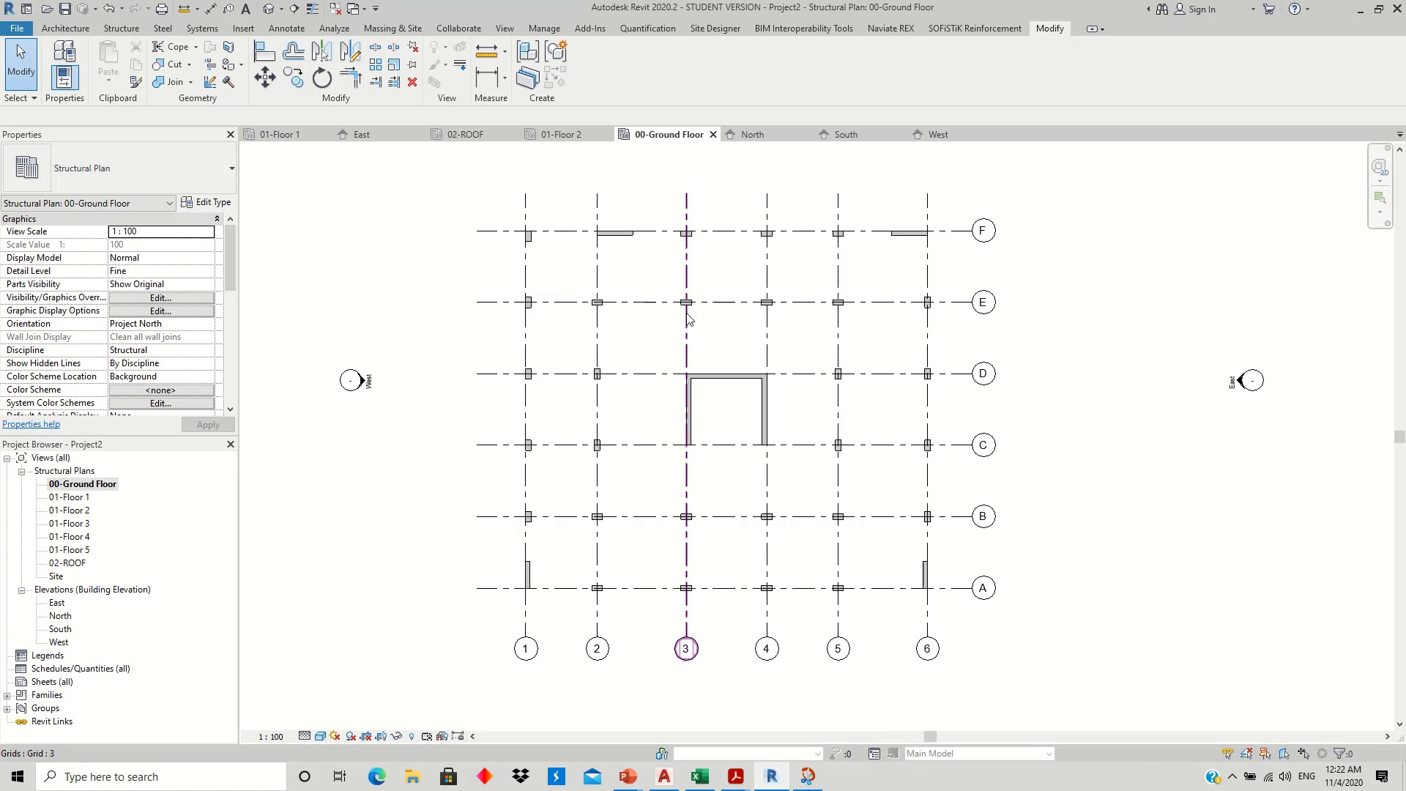
{"action": "left_click", "coordinate": [265, 51]}
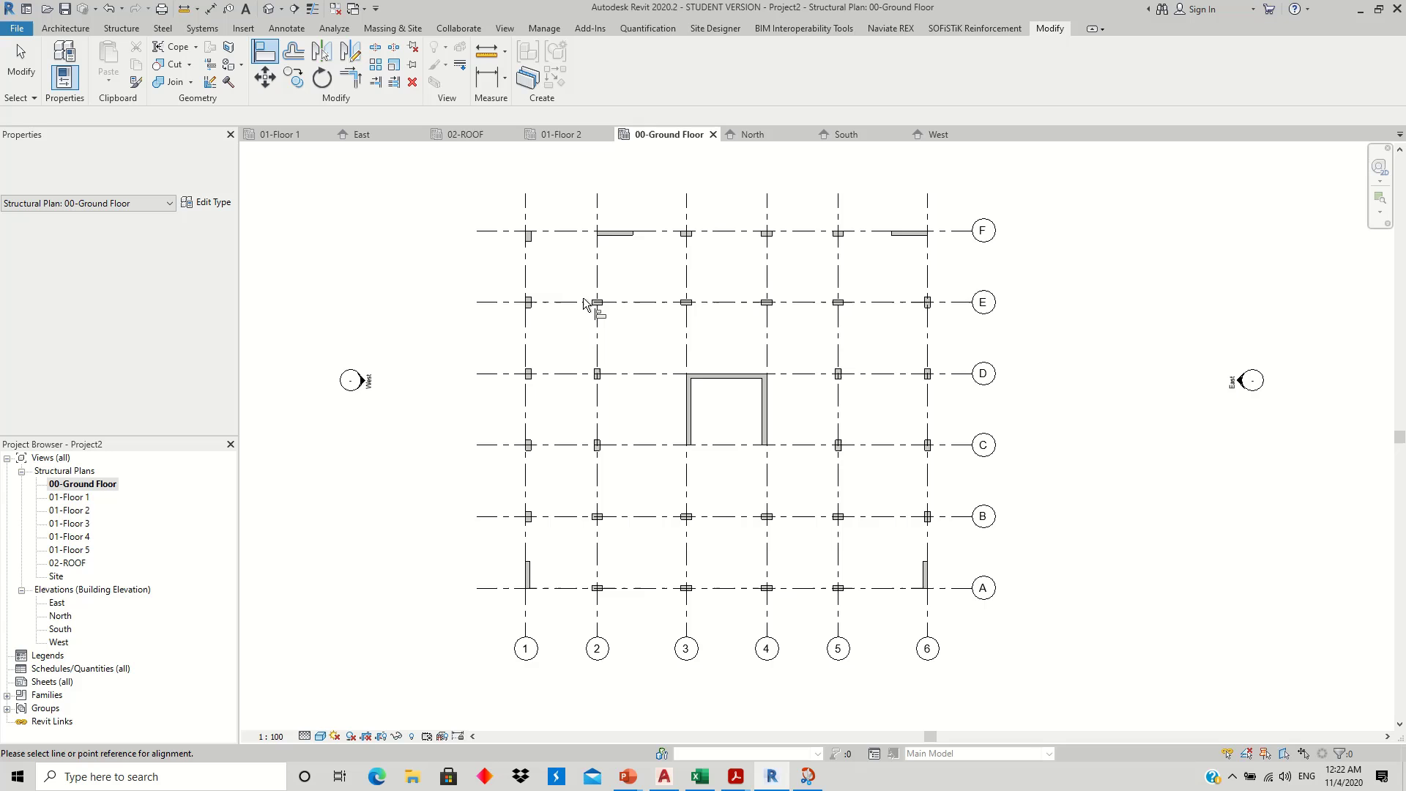
{"action": "left_click", "coordinate": [689, 266]}
{"action": "scroll", "coordinate": [683, 312], "scroll_direction": "up", "scroll_amount": 3}
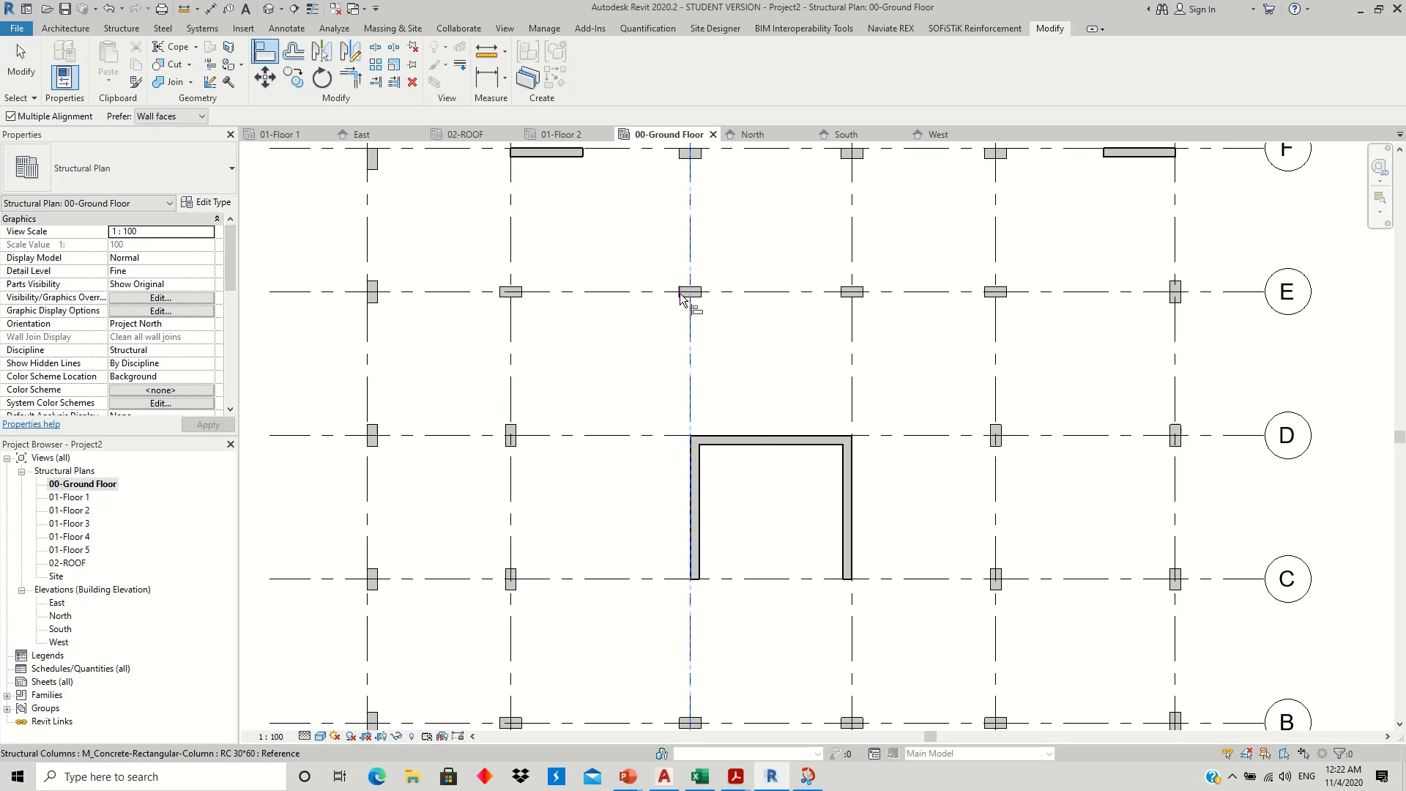
{"action": "left_click", "coordinate": [693, 476]}
- Align the B/3 and A/3 columns onto grid 3 and finish aligning
{"action": "scroll", "coordinate": [761, 475], "scroll_direction": "up", "scroll_amount": 3, "text": "ctrl"}
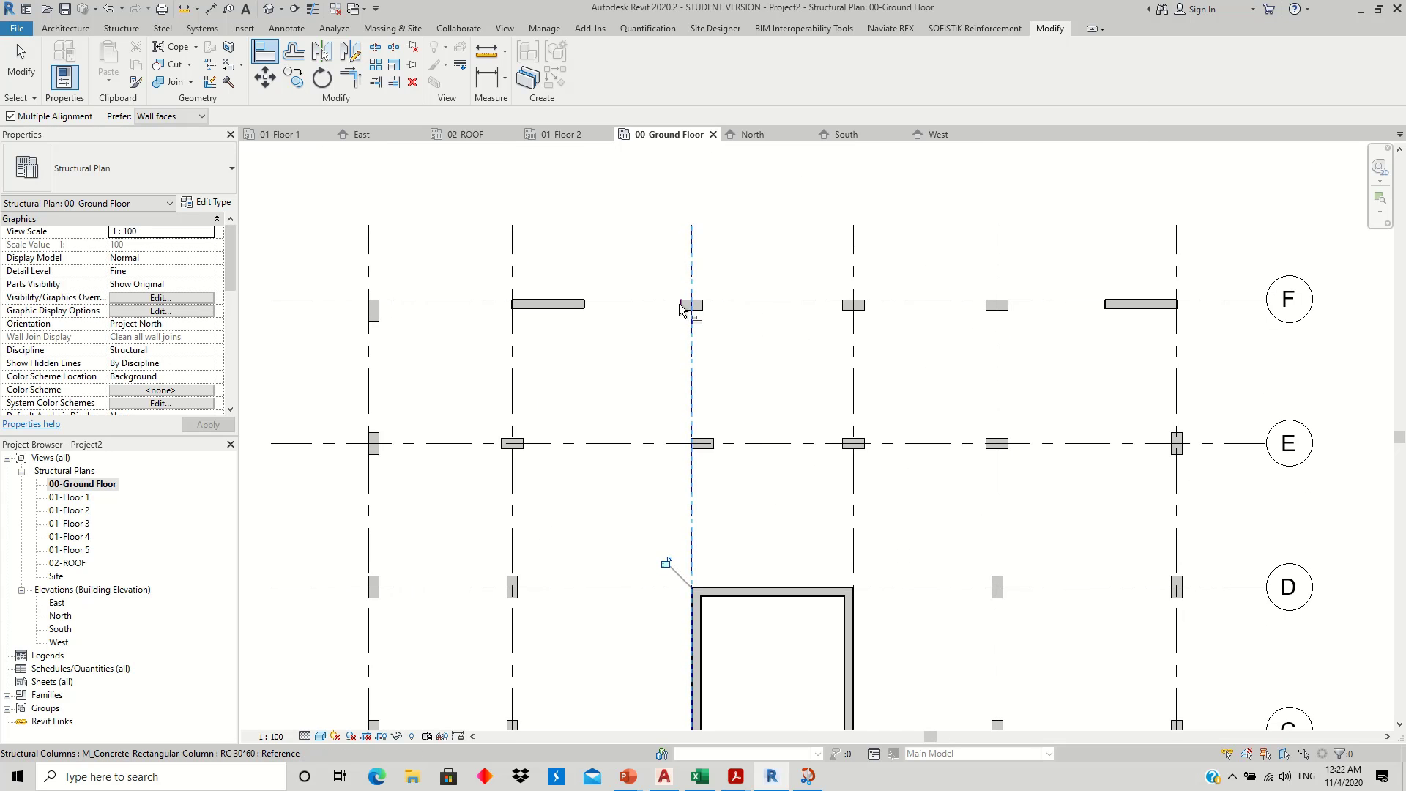
{"action": "scroll", "coordinate": [743, 439], "scroll_direction": "down", "scroll_amount": 4, "text": "ctrl"}
{"action": "scroll", "coordinate": [725, 454], "scroll_direction": "down", "scroll_amount": 3, "text": "ctrl"}
{"action": "scroll", "coordinate": [681, 483], "scroll_direction": "down", "scroll_amount": 2, "text": "ctrl"}
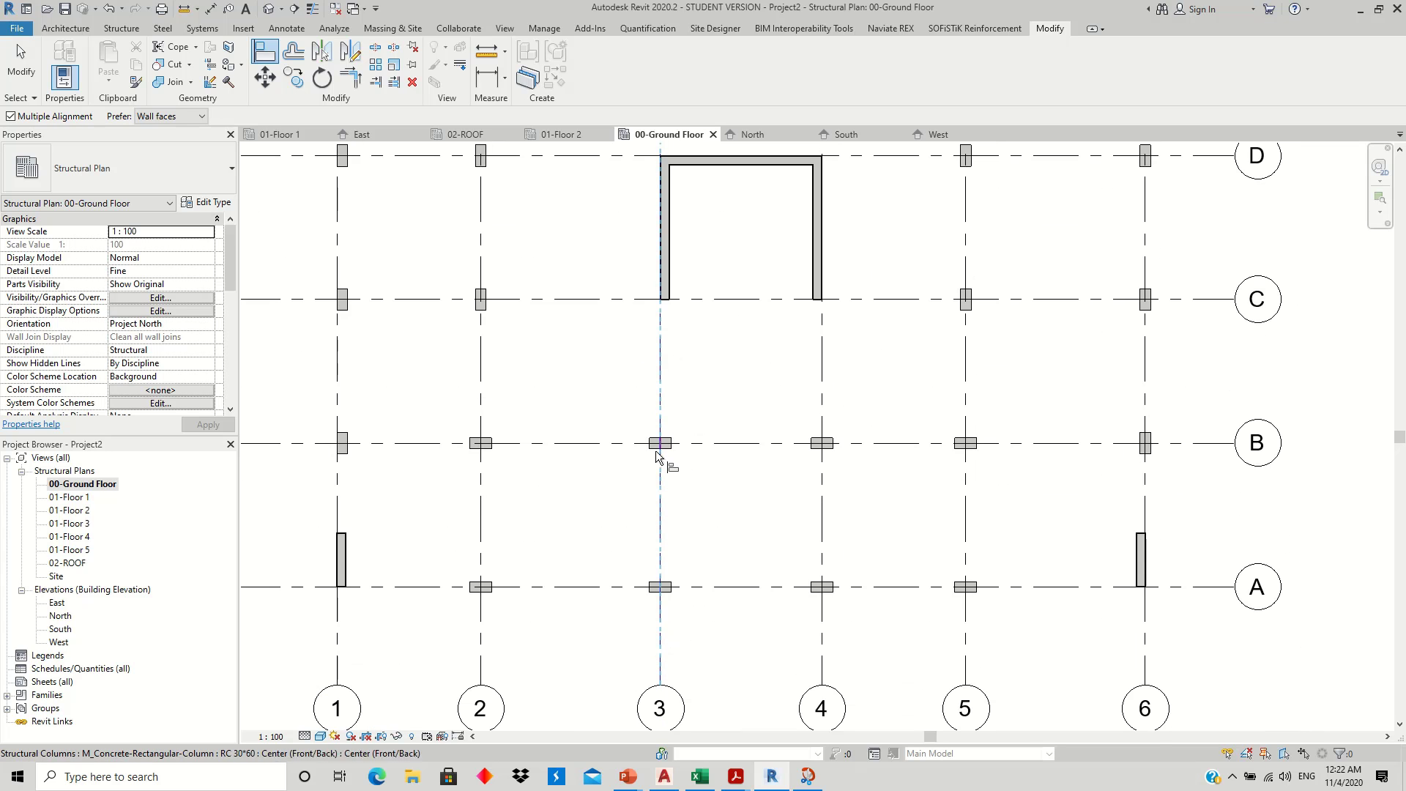
{"action": "left_click", "coordinate": [657, 455]}
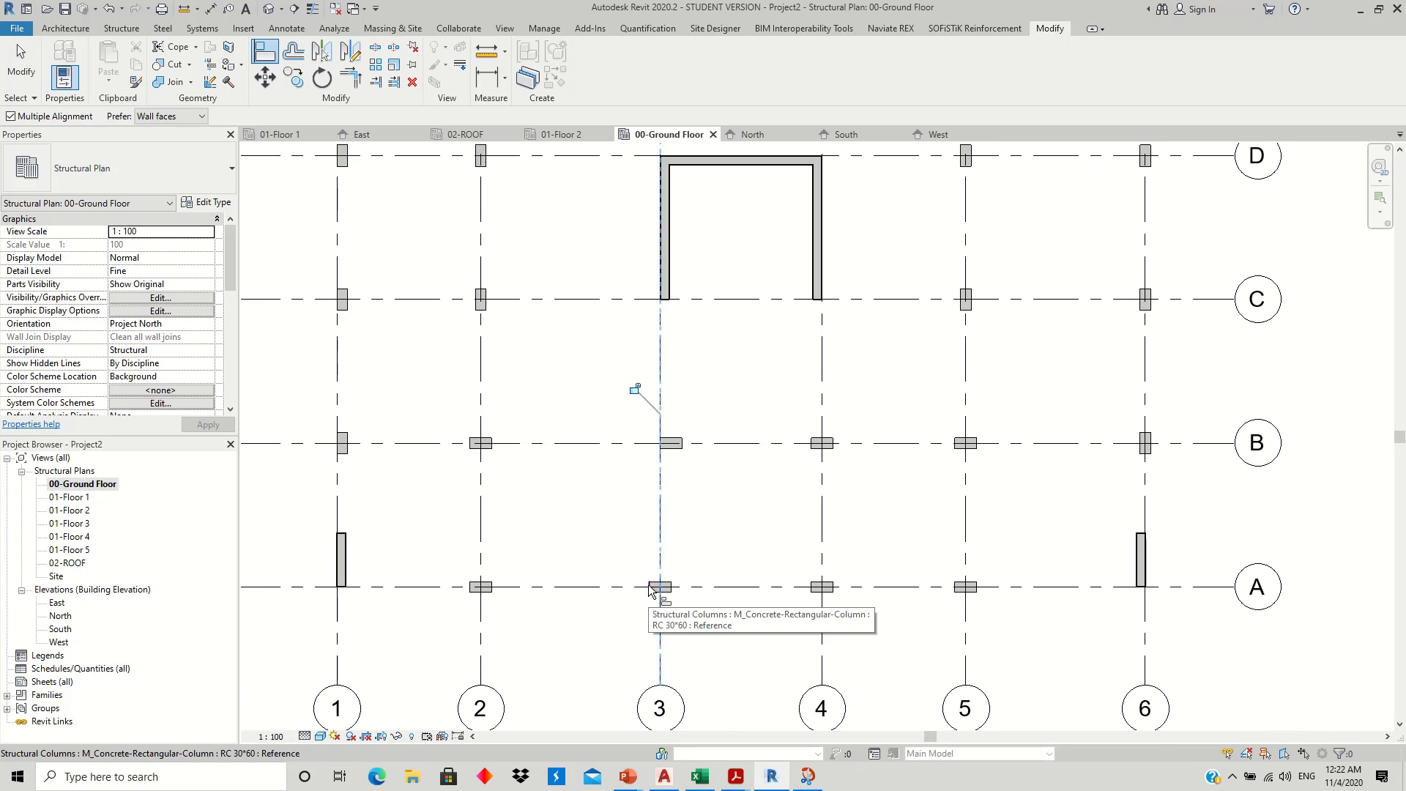
{"action": "left_click", "coordinate": [649, 589]}
{"action": "key", "text": "Escape"}
{"action": "scroll", "coordinate": [718, 490], "scroll_direction": "down", "scroll_amount": 1}
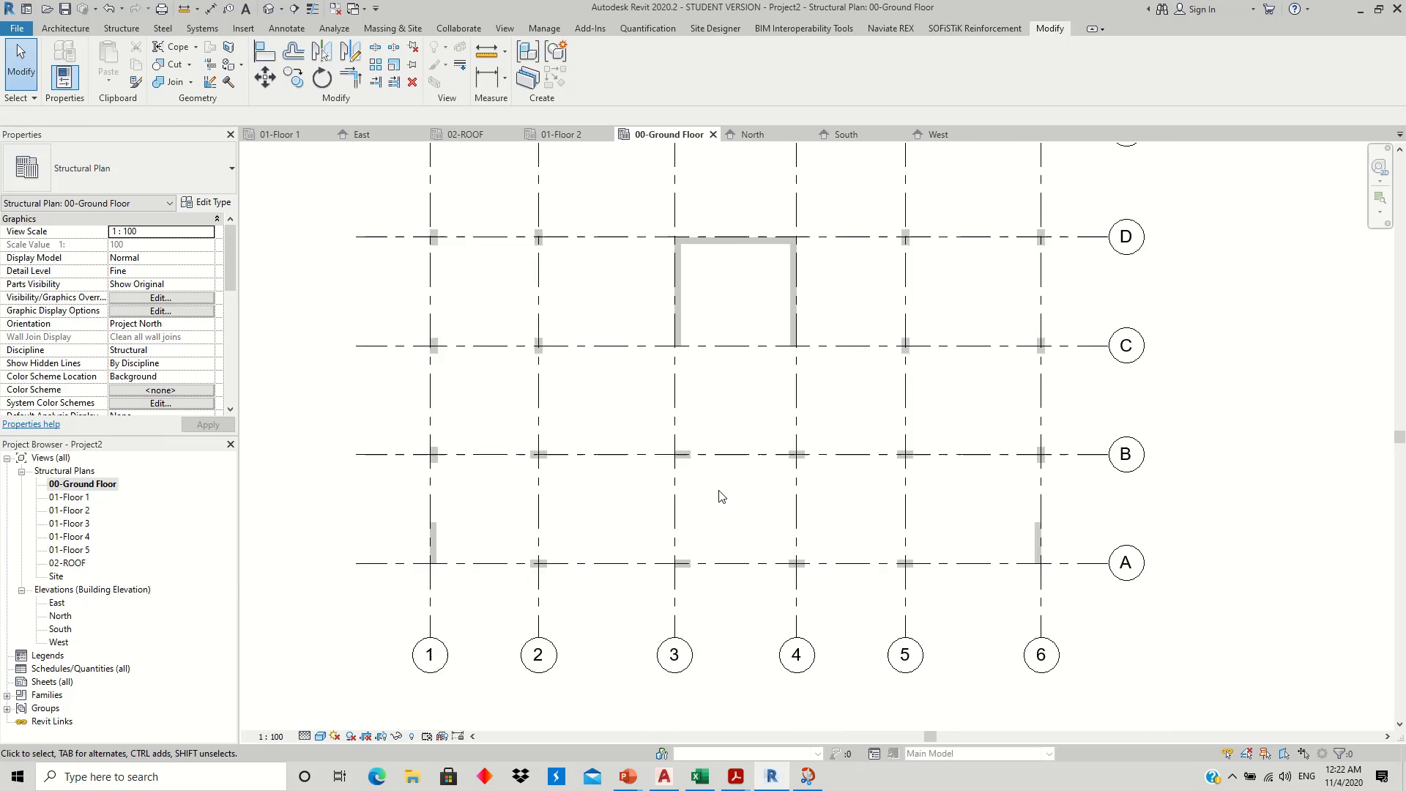
{"action": "scroll", "coordinate": [718, 489], "scroll_direction": "down", "scroll_amount": 2}
{"action": "left_click", "coordinate": [773, 785]}
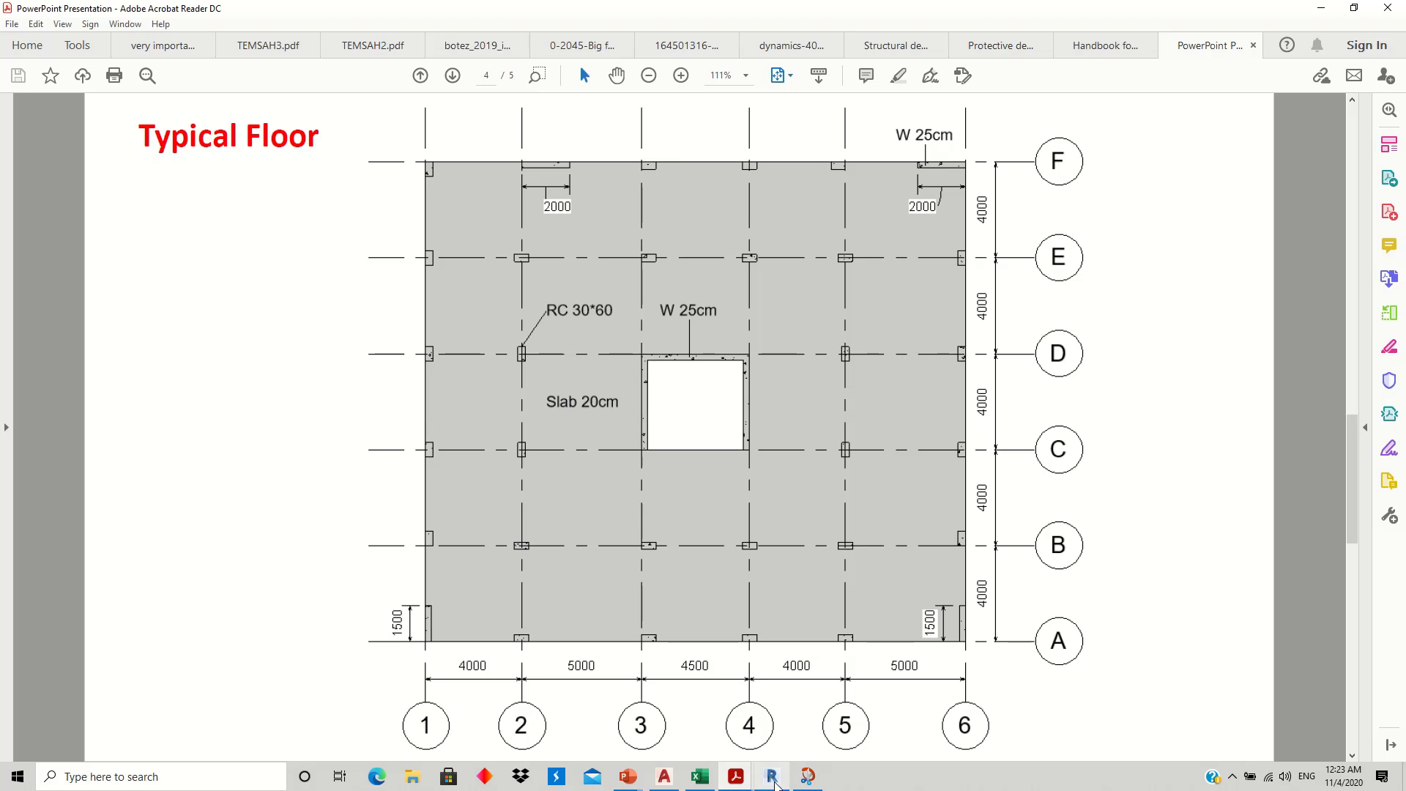
{"action": "left_click", "coordinate": [771, 776]}
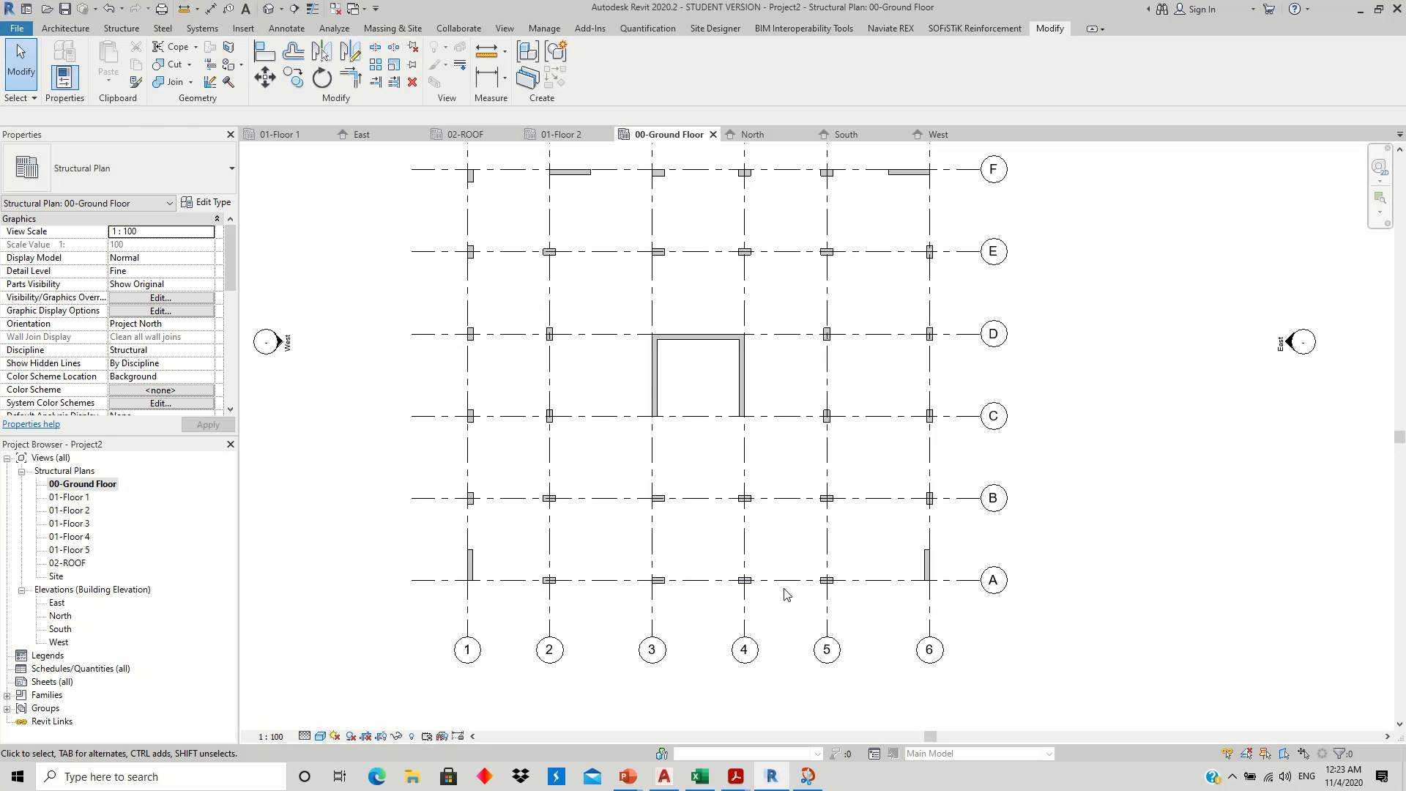
{"action": "middle_click_drag", "start_coordinate": [784, 594], "coordinate": [758, 569]}
- Align the A/2 column and two further grid-A columns onto grid line A
{"action": "left_click", "coordinate": [265, 51]}
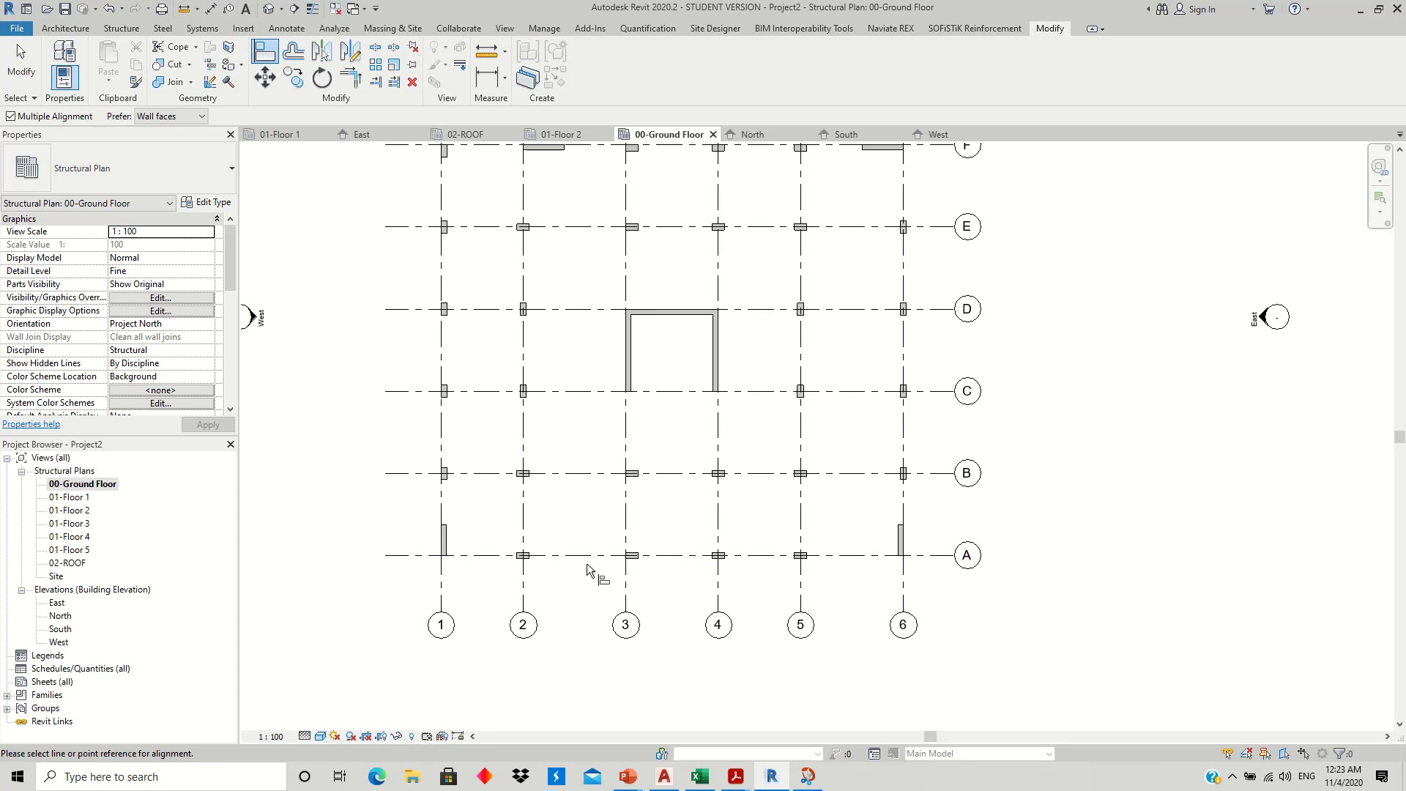
{"action": "scroll", "coordinate": [584, 558], "scroll_direction": "up", "scroll_amount": 3}
{"action": "scroll", "coordinate": [533, 569], "scroll_direction": "up", "scroll_amount": 3}
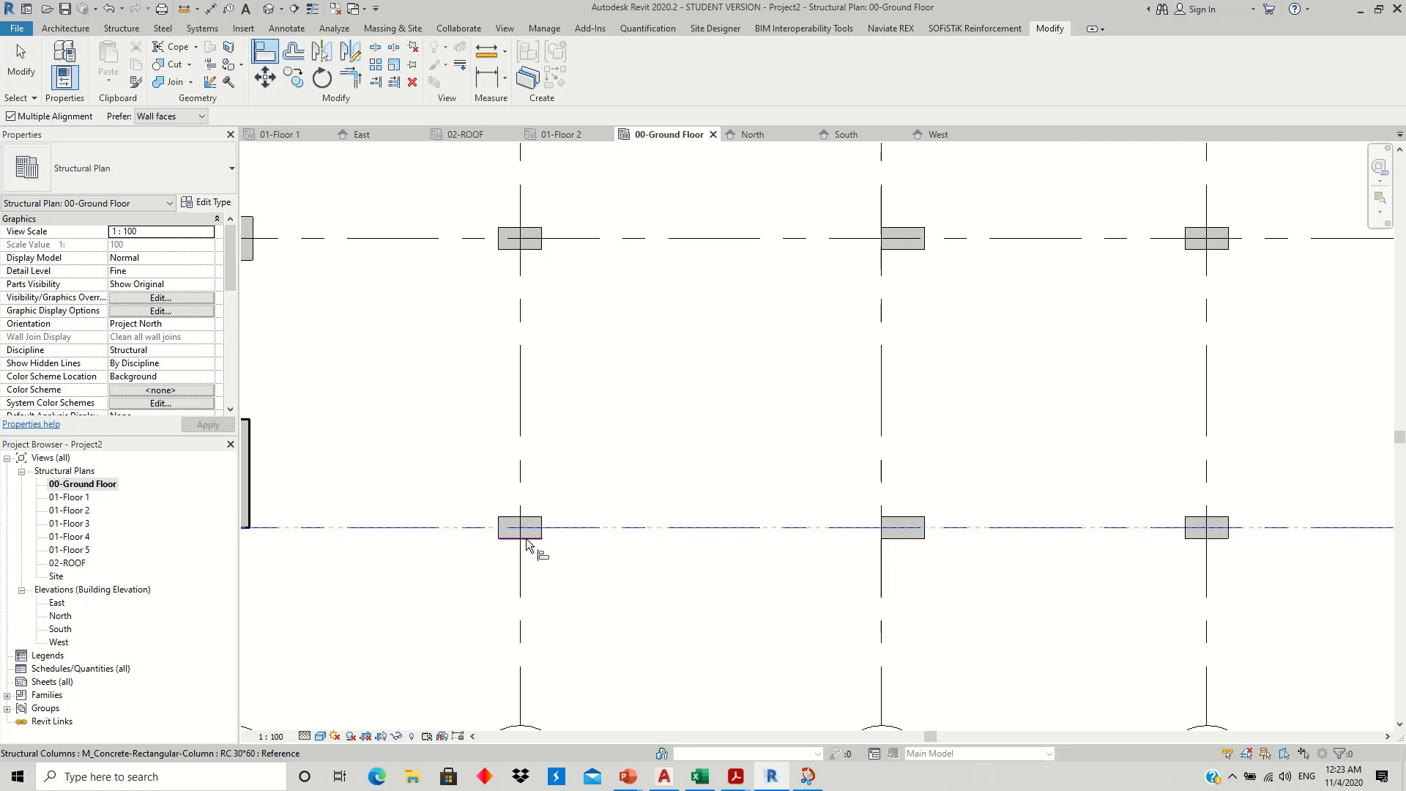
{"action": "left_click", "coordinate": [526, 540]}
{"action": "middle_click_drag", "start_coordinate": [944, 560], "coordinate": [557, 571]}
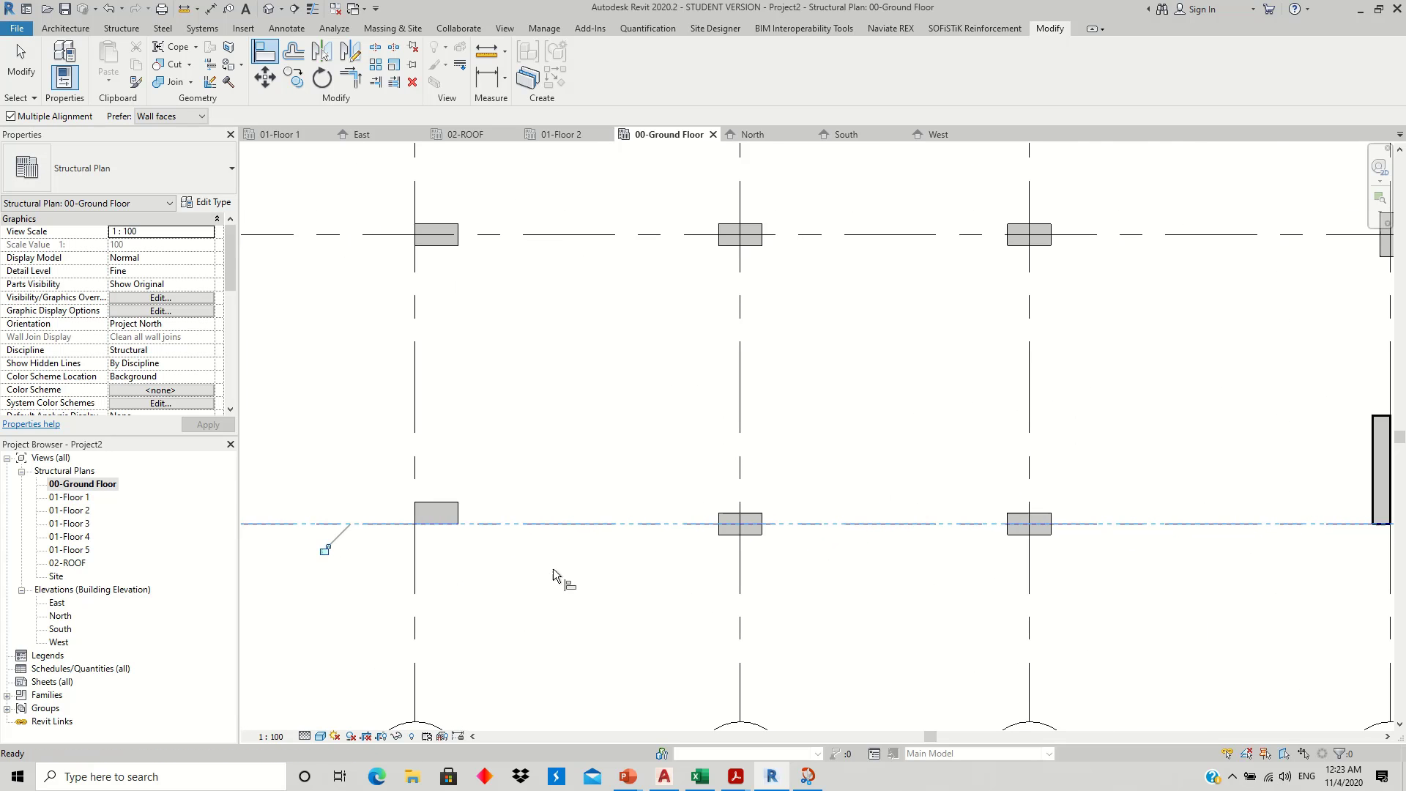
{"action": "left_click", "coordinate": [747, 535]}
{"action": "middle_click_drag", "start_coordinate": [970, 593], "coordinate": [827, 593]}
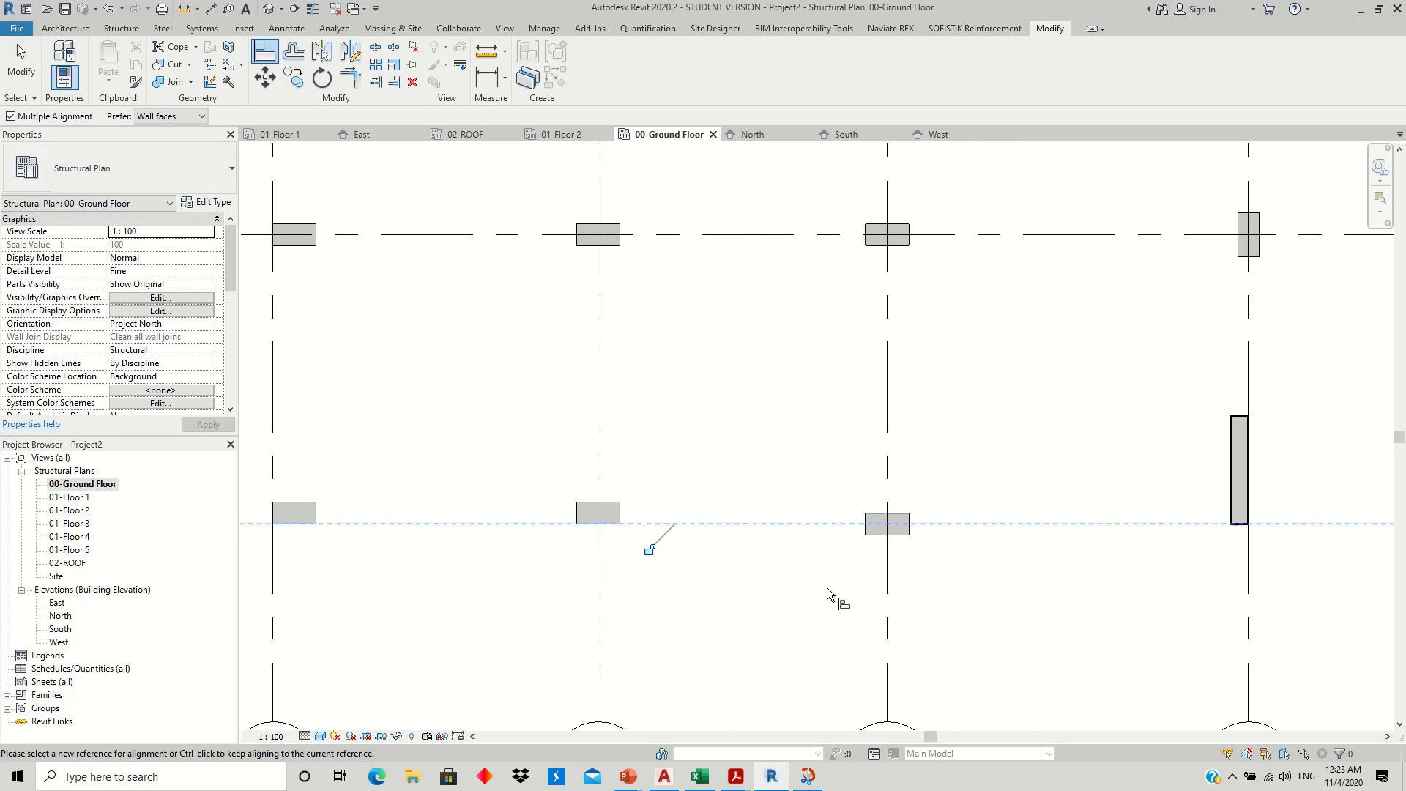
{"action": "left_click", "coordinate": [902, 536]}
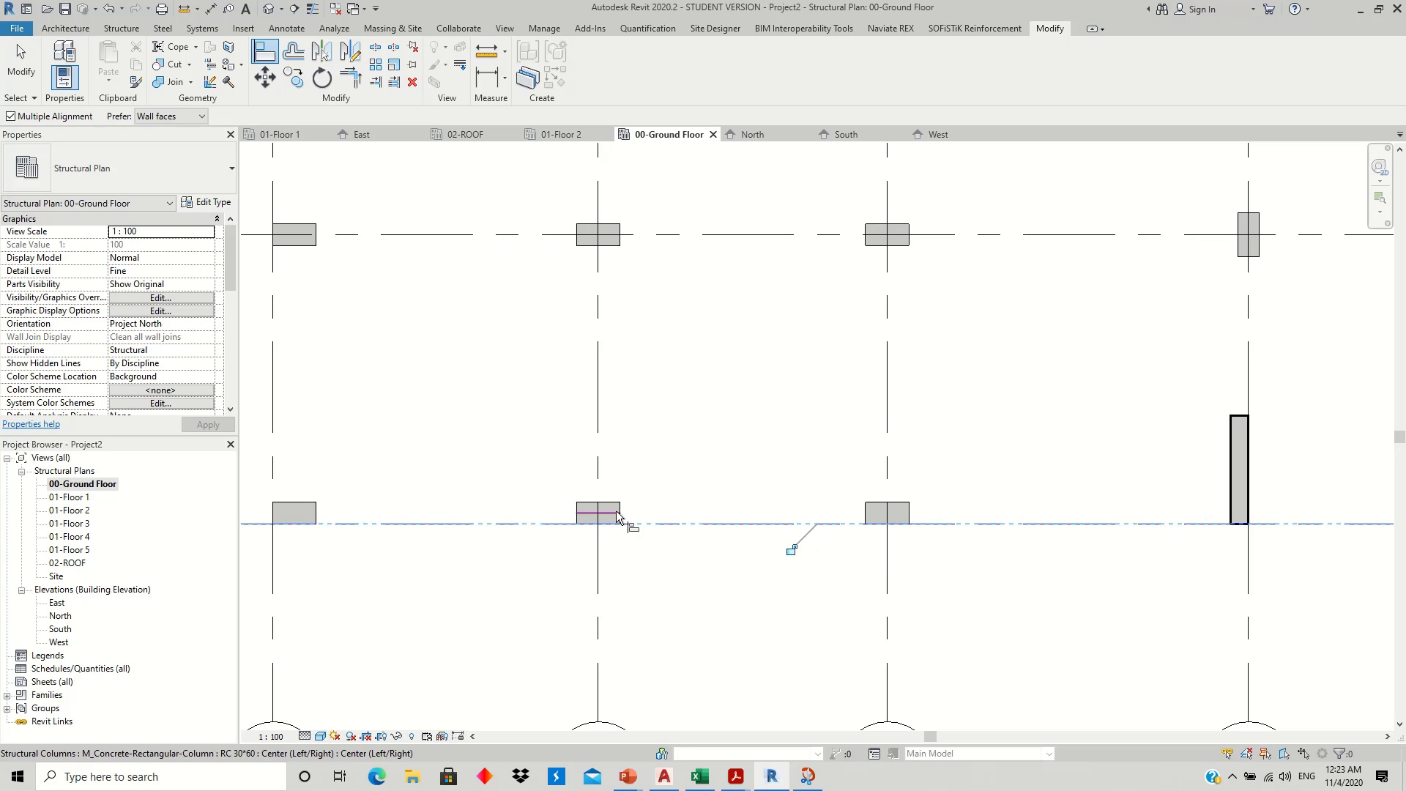
- Re-centre the whole floor plan and bring up the Typical Floor plan PDF
{"action": "scroll", "coordinate": [616, 505], "scroll_direction": "down", "scroll_amount": 1}
{"action": "scroll", "coordinate": [616, 506], "scroll_direction": "down", "scroll_amount": 4}
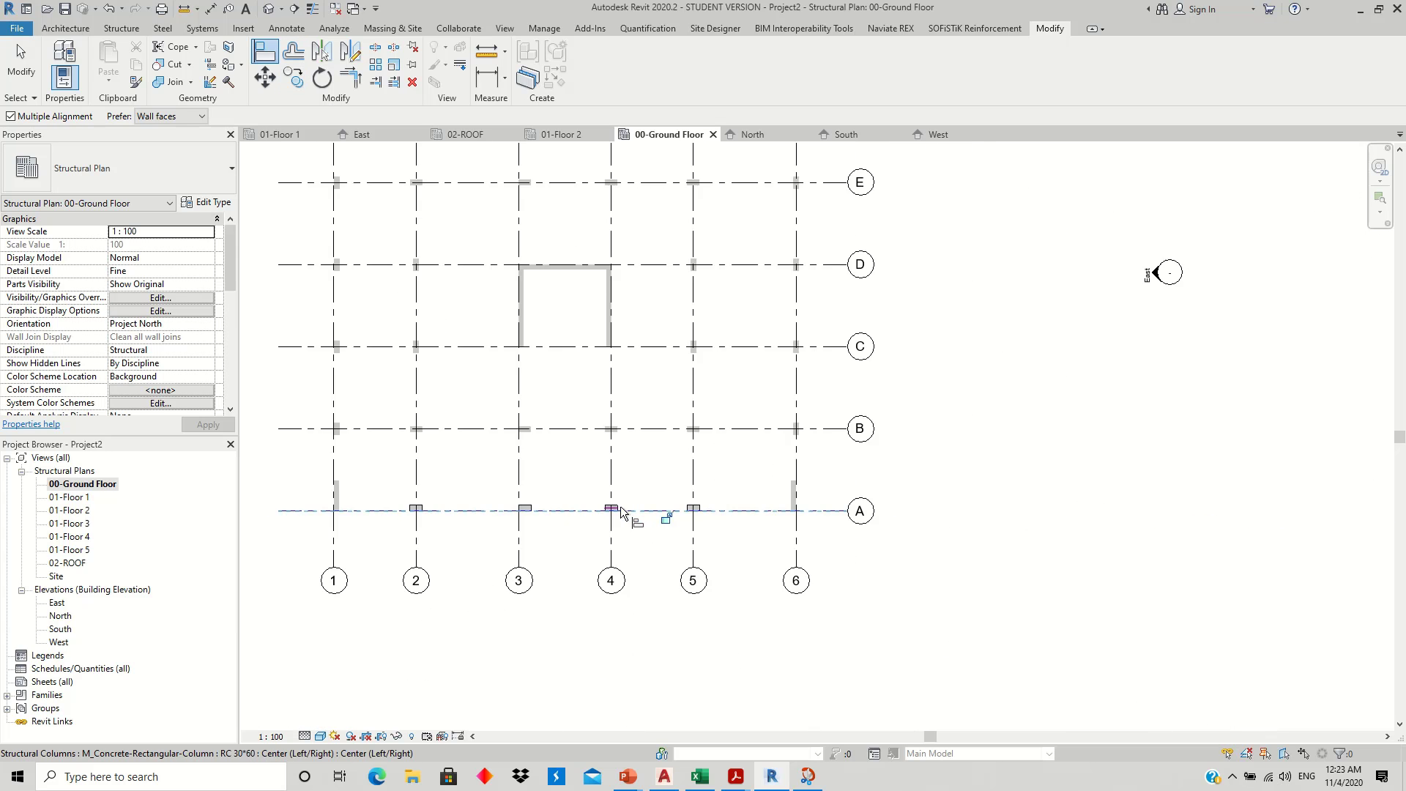
{"action": "scroll", "coordinate": [616, 506], "scroll_direction": "down", "scroll_amount": 1}
{"action": "scroll", "coordinate": [615, 506], "scroll_direction": "down", "scroll_amount": 1}
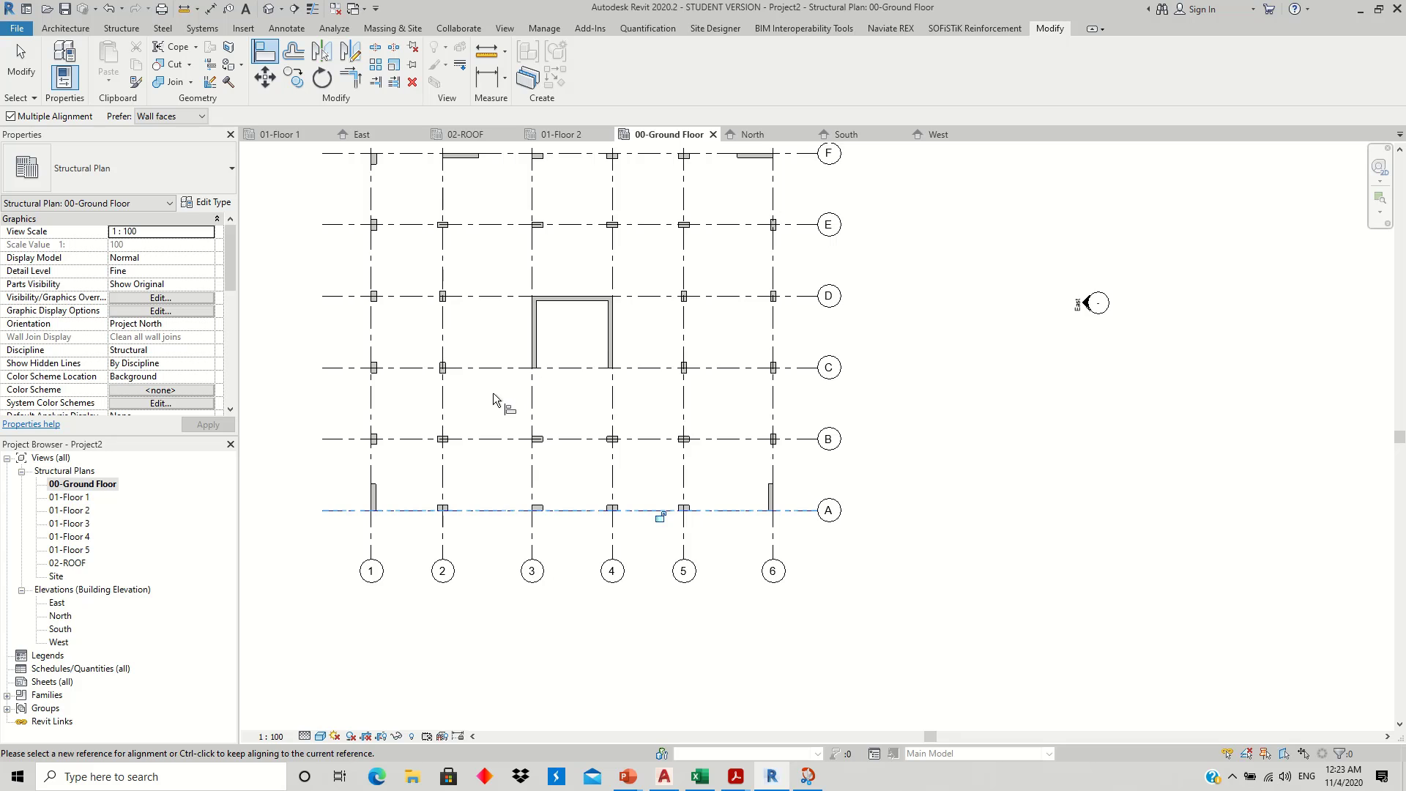
{"action": "middle_click_drag", "start_coordinate": [494, 393], "coordinate": [580, 447]}
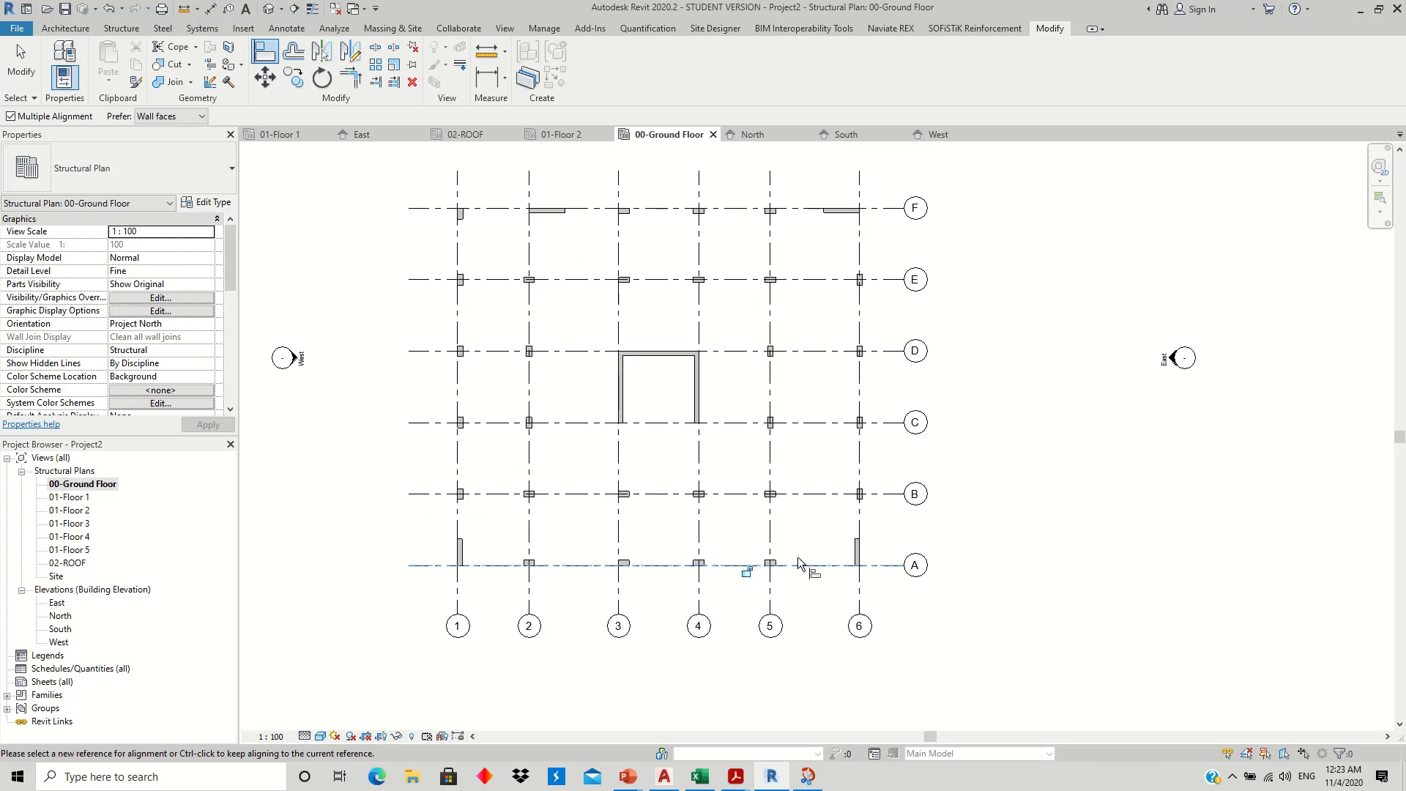
{"action": "left_click", "coordinate": [773, 778]}
- Compare the Revit plan against the Typical Floor PDF, ending back on the ground floor plan
{"action": "left_click", "coordinate": [771, 778]}
{"action": "left_click", "coordinate": [771, 777]}
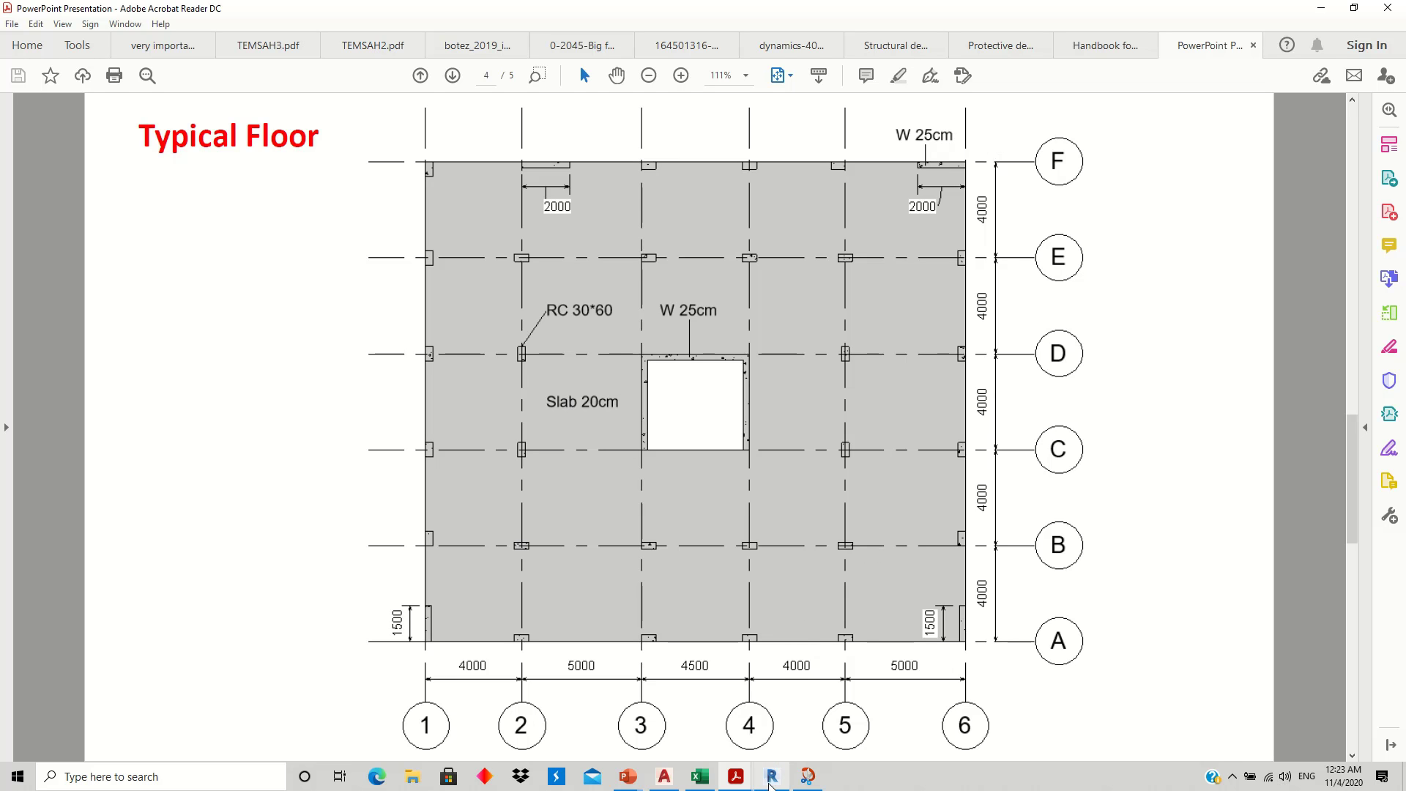
{"action": "left_click", "coordinate": [771, 776]}
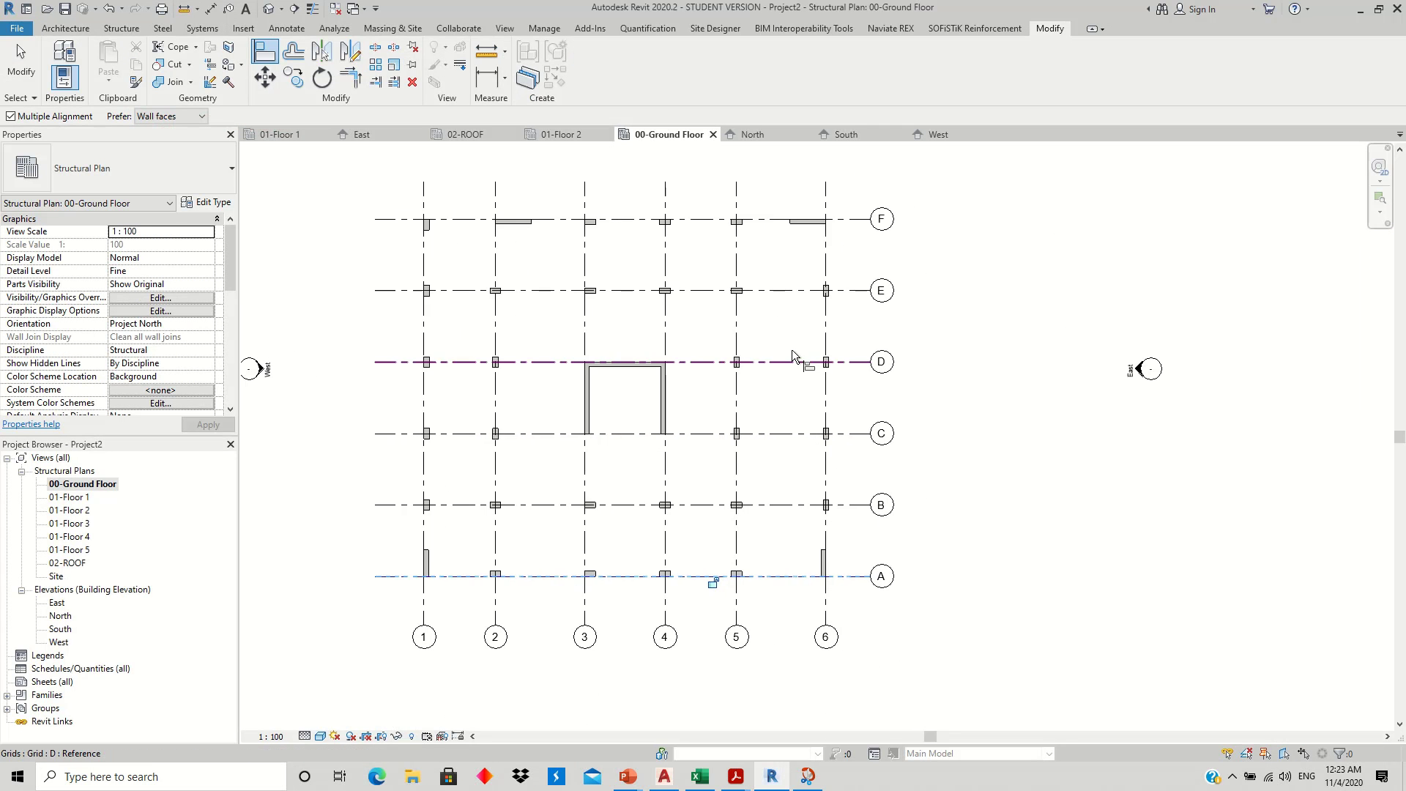
- Pick grid line 6 as the Align reference and align the E/6 column's face to it
{"action": "scroll", "coordinate": [819, 325], "scroll_direction": "up", "scroll_amount": 2}
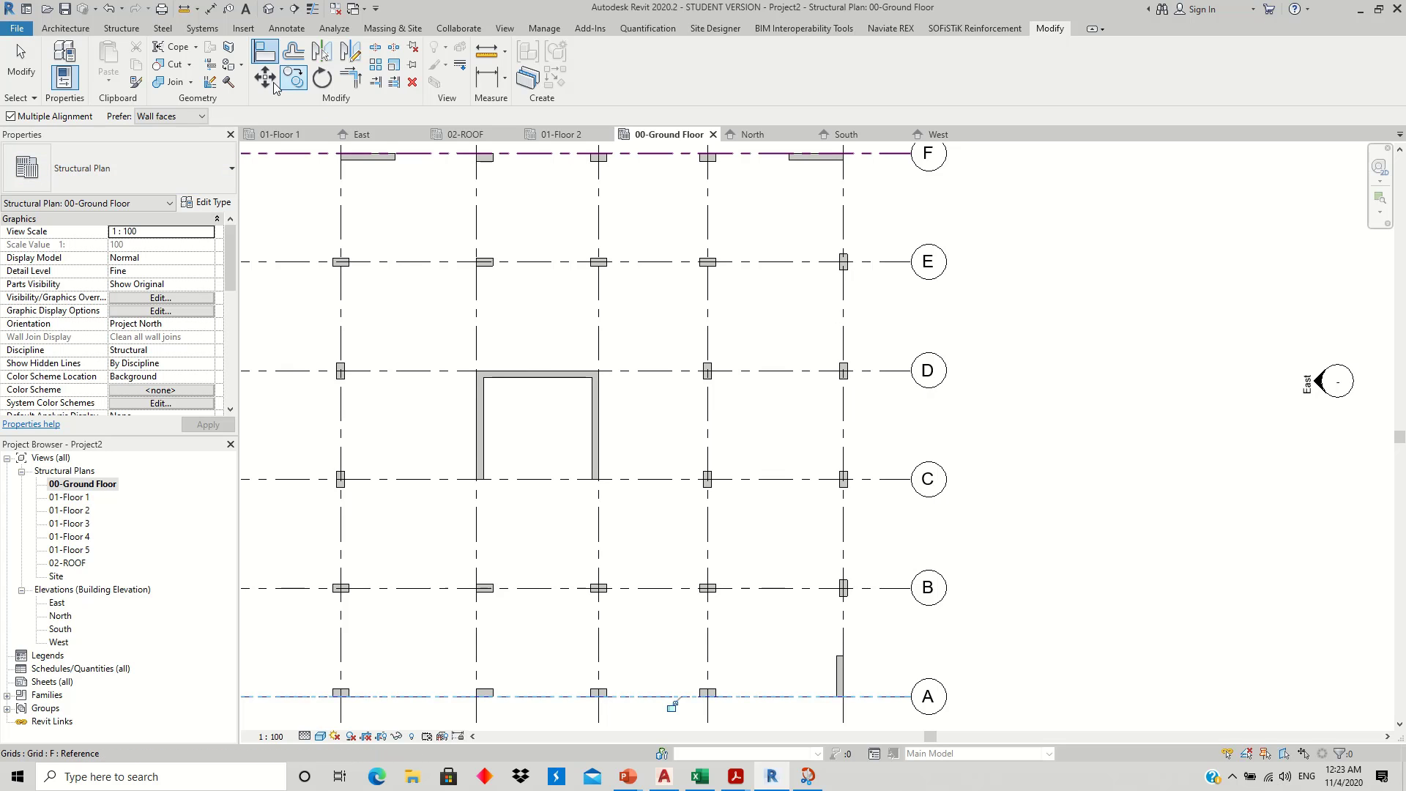
{"action": "key", "text": "Escape"}
{"action": "left_click", "coordinate": [841, 300]}
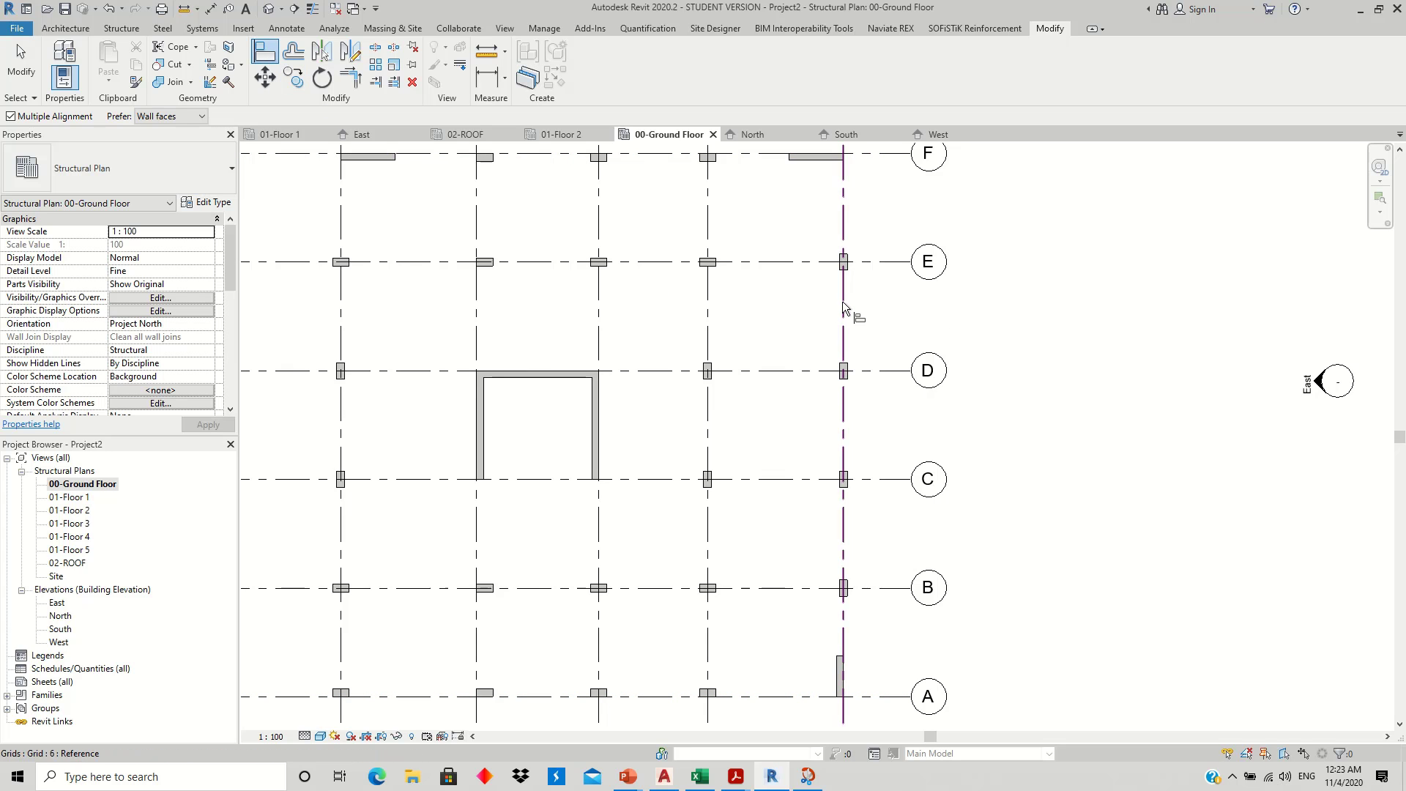
{"action": "scroll", "coordinate": [841, 256], "scroll_direction": "up", "scroll_amount": 3}
{"action": "scroll", "coordinate": [849, 260], "scroll_direction": "up", "scroll_amount": 3}
{"action": "left_click", "coordinate": [863, 267]}
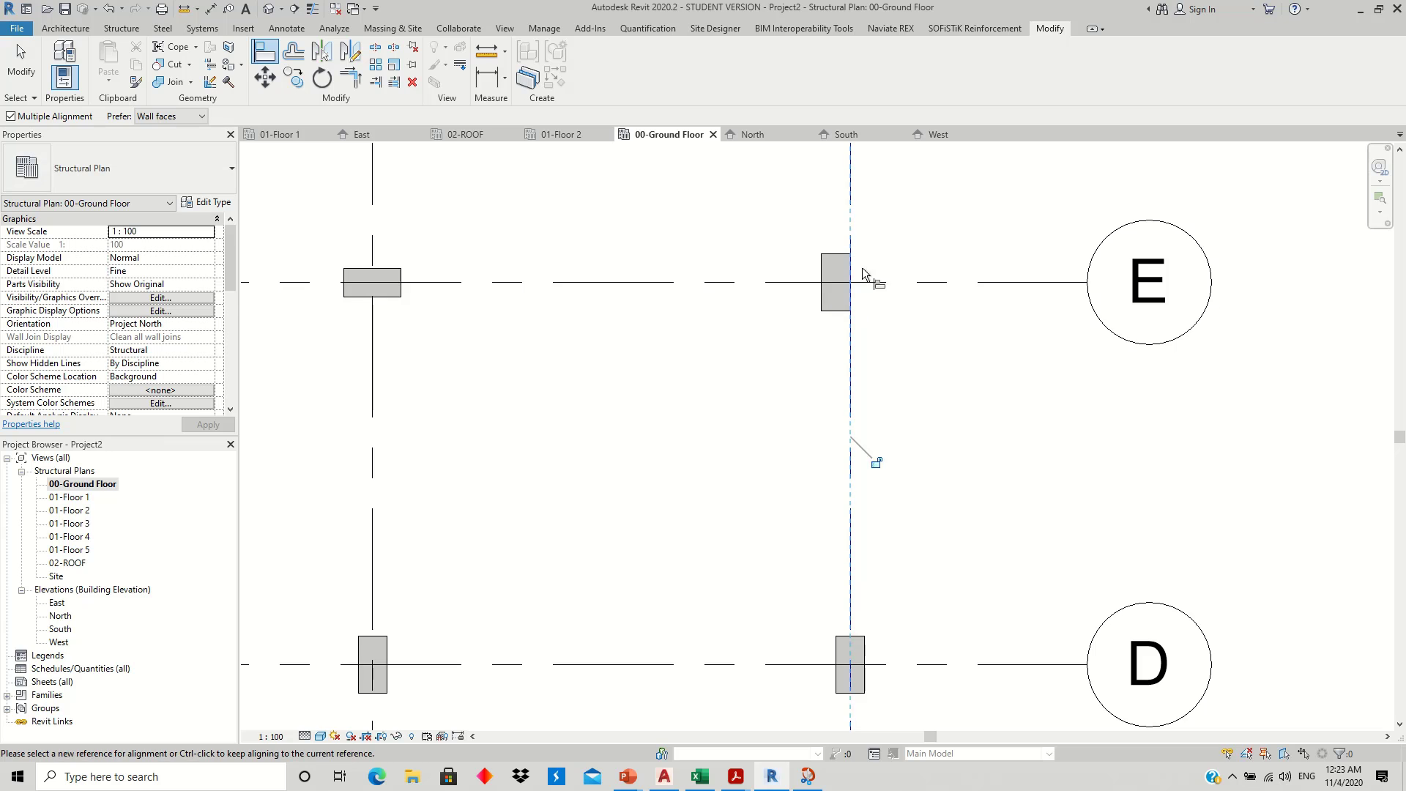
- Align the C/6 and B/6 columns to grid 6, then re-frame the whole plan
{"action": "scroll", "coordinate": [867, 366], "scroll_direction": "down", "scroll_amount": 3}
{"action": "mouse_move", "coordinate": [872, 469]}
{"action": "middle_mouse_down"}
{"action": "mouse_move", "coordinate": [842, 417]}
{"action": "mouse_move", "coordinate": [817, 247]}
{"action": "middle_mouse_up"}
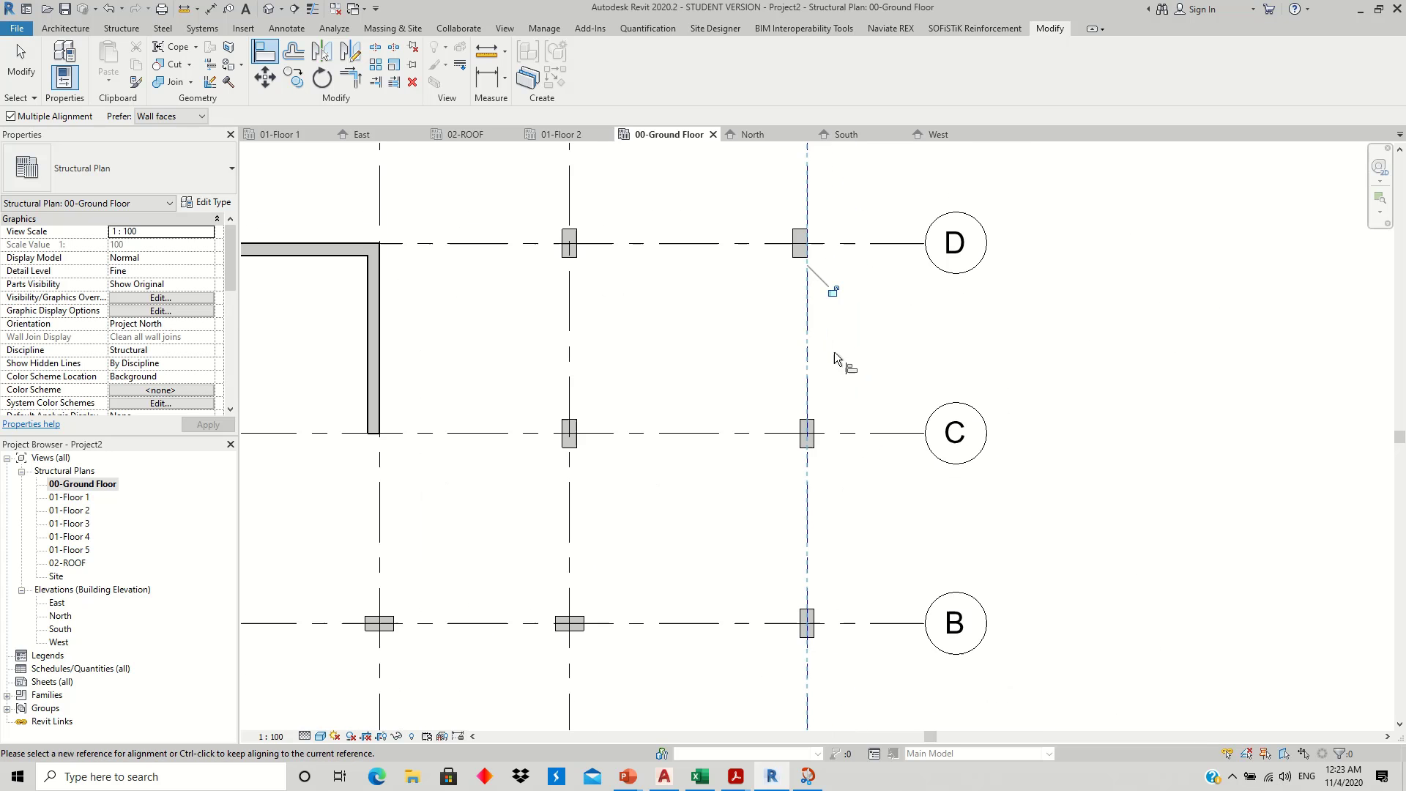
{"action": "left_click", "coordinate": [813, 432]}
{"action": "middle_click_drag", "start_coordinate": [823, 627], "coordinate": [788, 437]}
{"action": "left_click", "coordinate": [787, 438]}
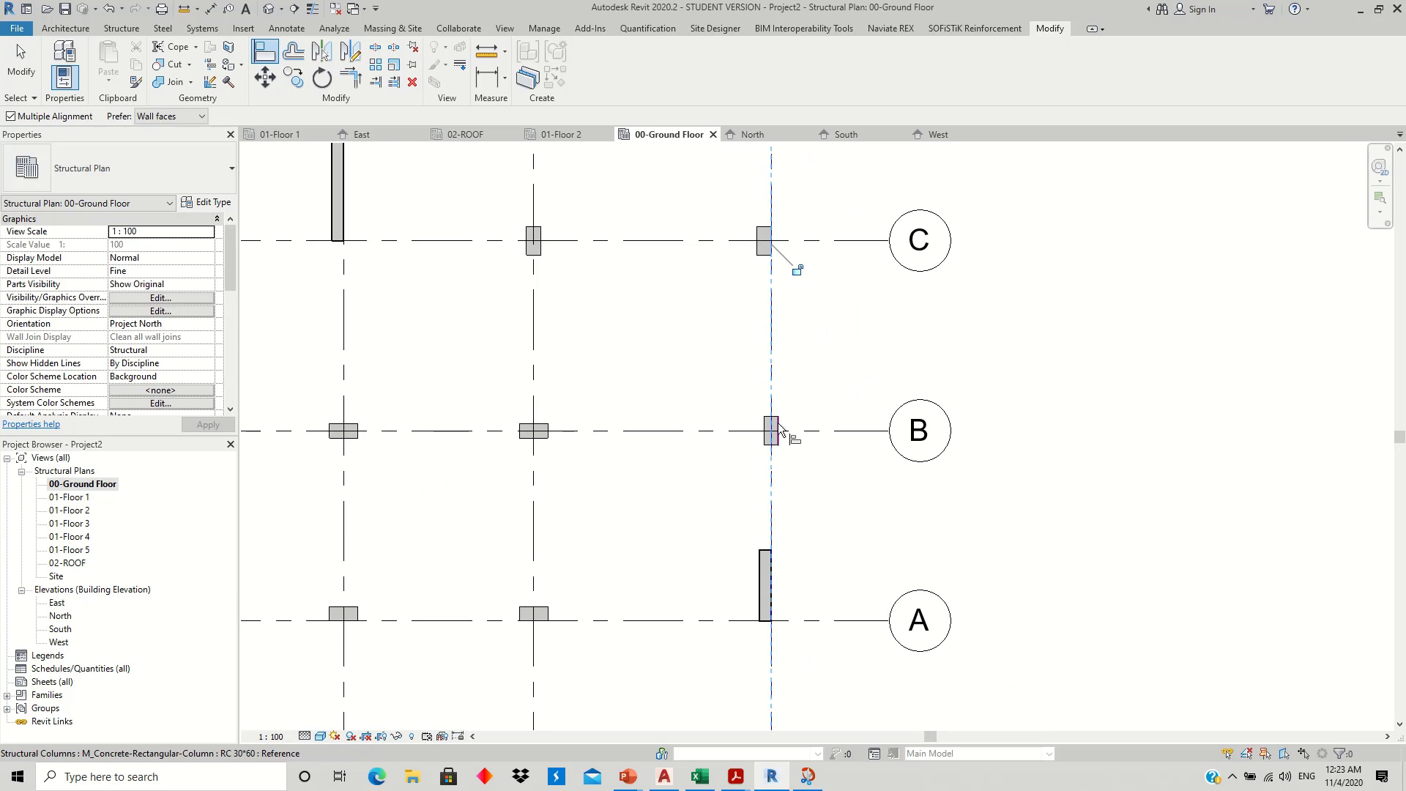
{"action": "key", "text": "Escape"}
{"action": "key", "text": "Escape"}
{"action": "scroll", "coordinate": [697, 373], "scroll_direction": "down", "scroll_amount": 3}
{"action": "scroll", "coordinate": [697, 380], "scroll_direction": "down", "scroll_amount": 1}
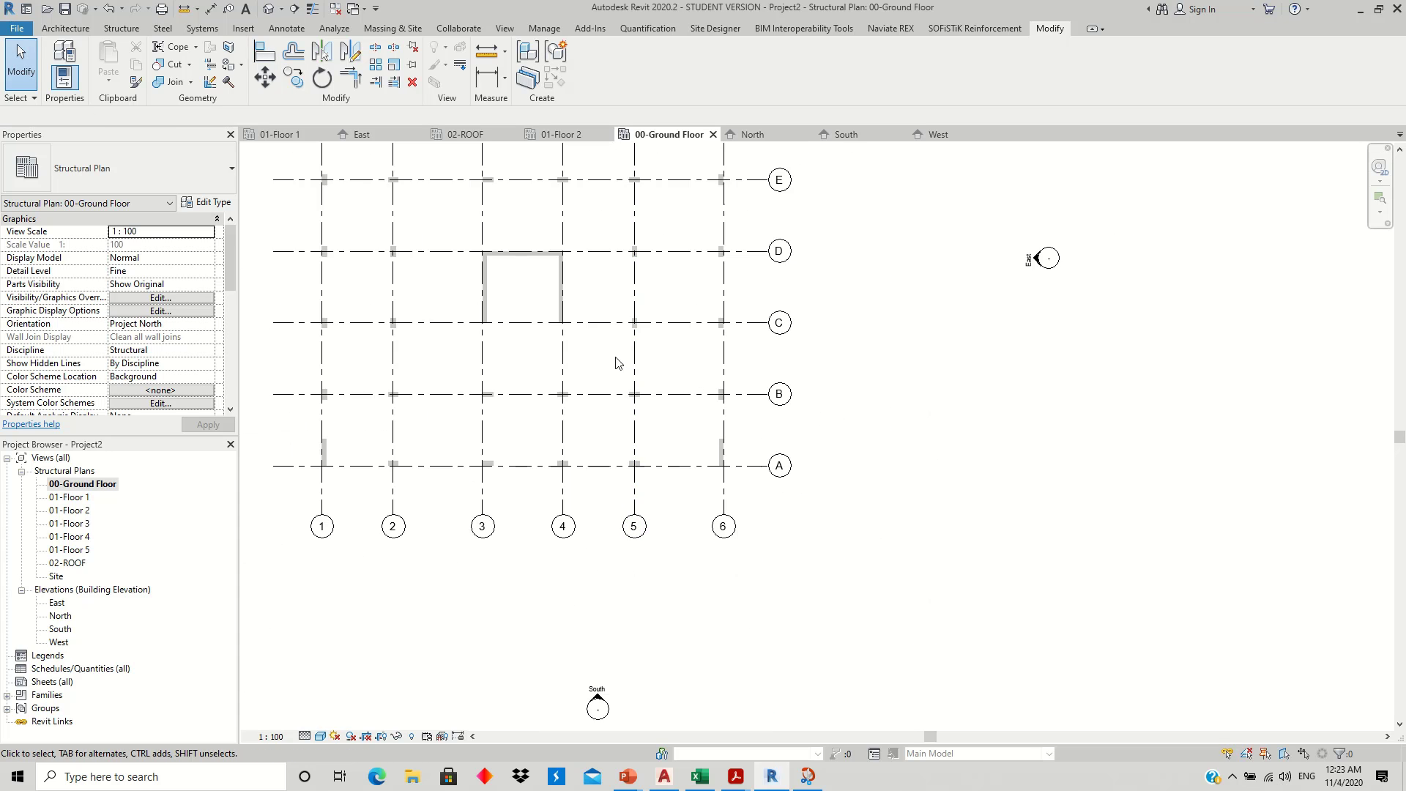
{"action": "middle_click_drag", "start_coordinate": [618, 361], "coordinate": [743, 509]}
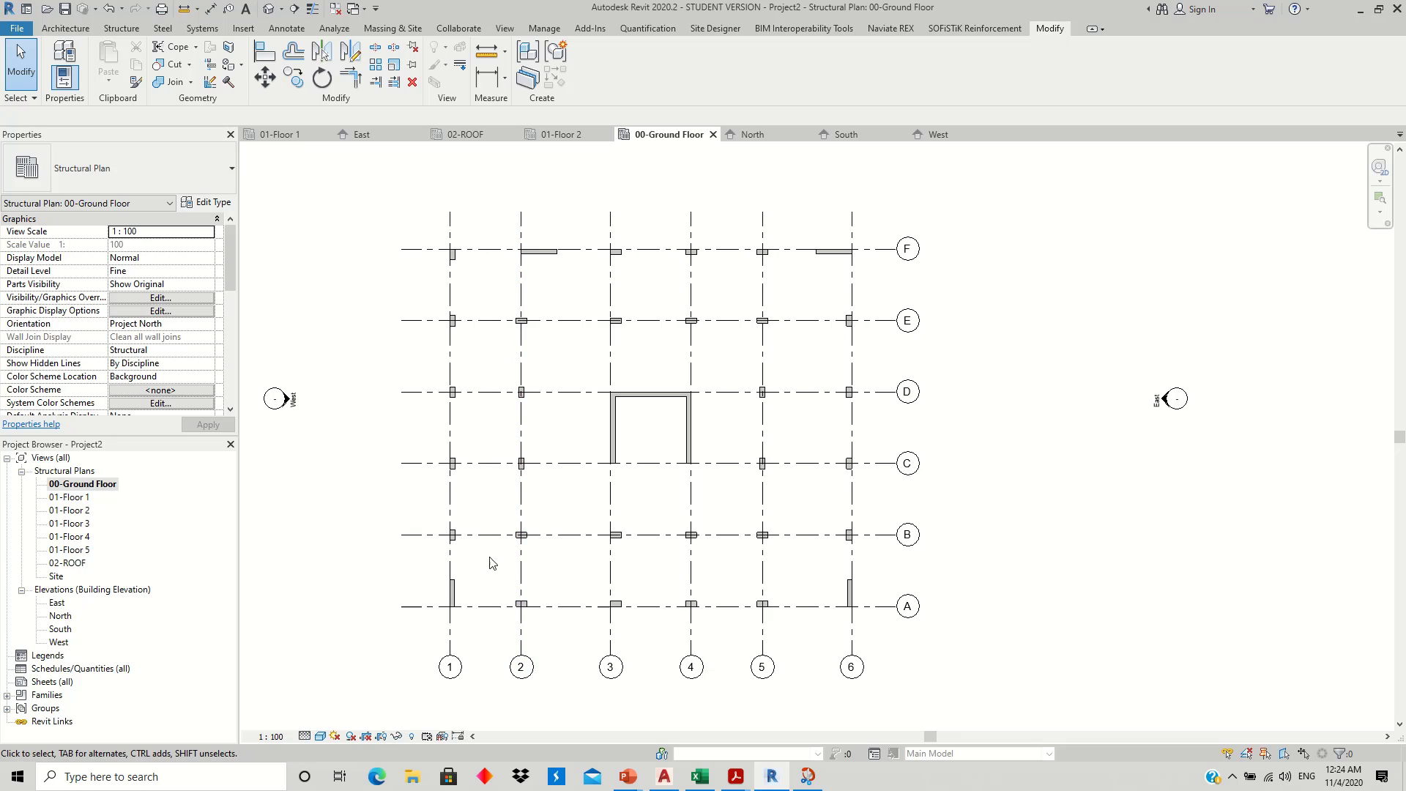
{"action": "middle_click_drag", "start_coordinate": [750, 386], "coordinate": [780, 345]}
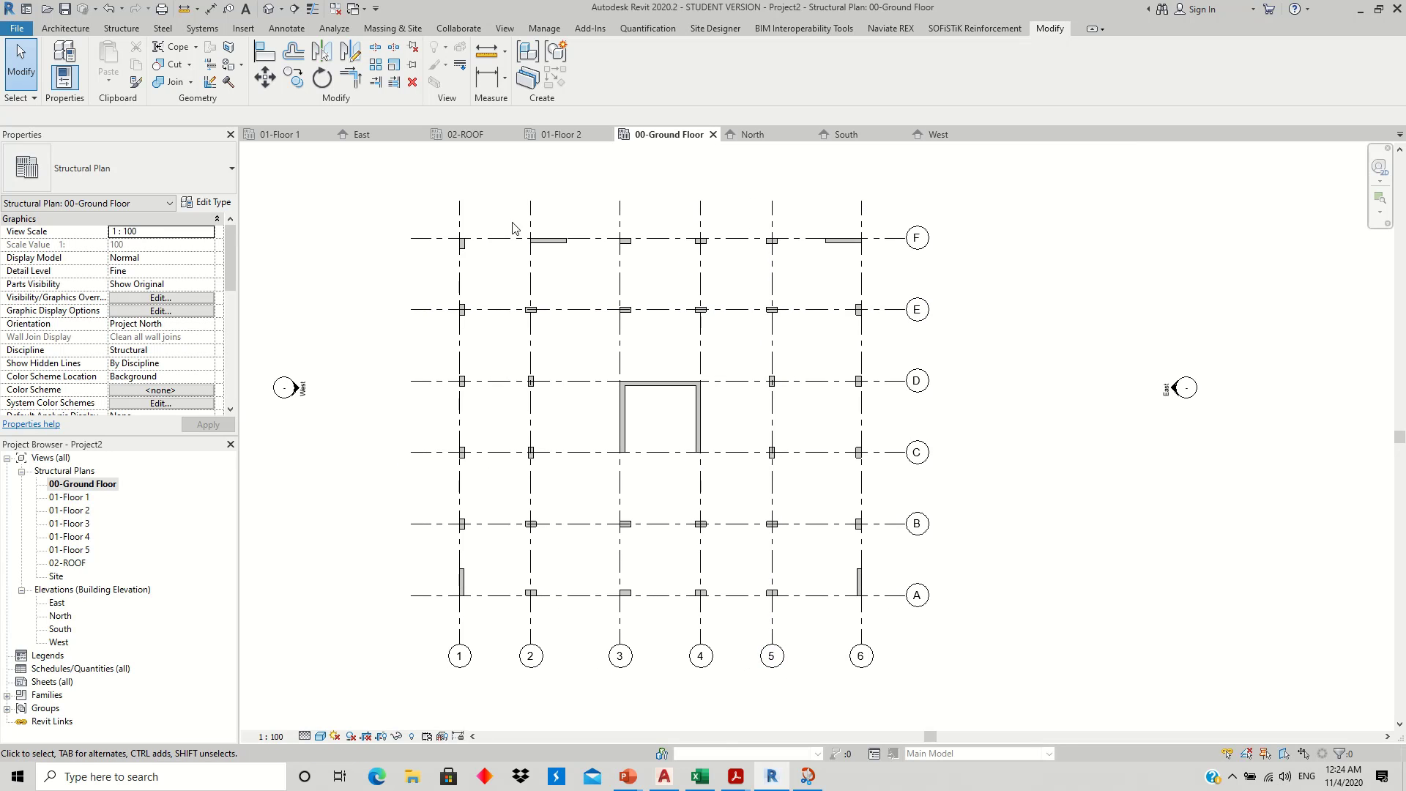
- Use File > Save As > Project to save the model as online-L3 in Lesson 3
{"action": "left_click", "coordinate": [65, 8]}
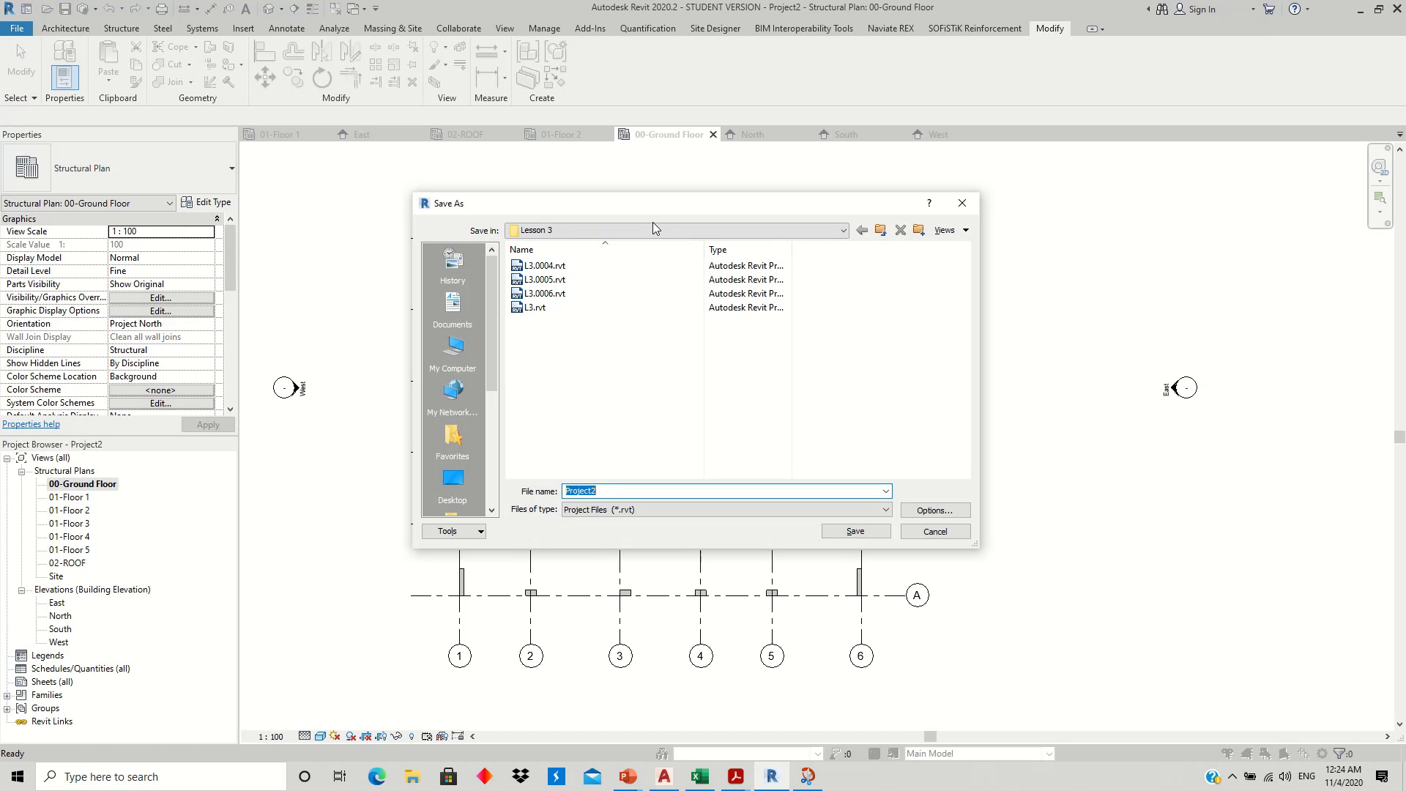
{"action": "type", "text": "Online-L"}
{"action": "key", "text": "Down"}
{"action": "type", "text": "on"}
{"action": "key", "text": "Return"}
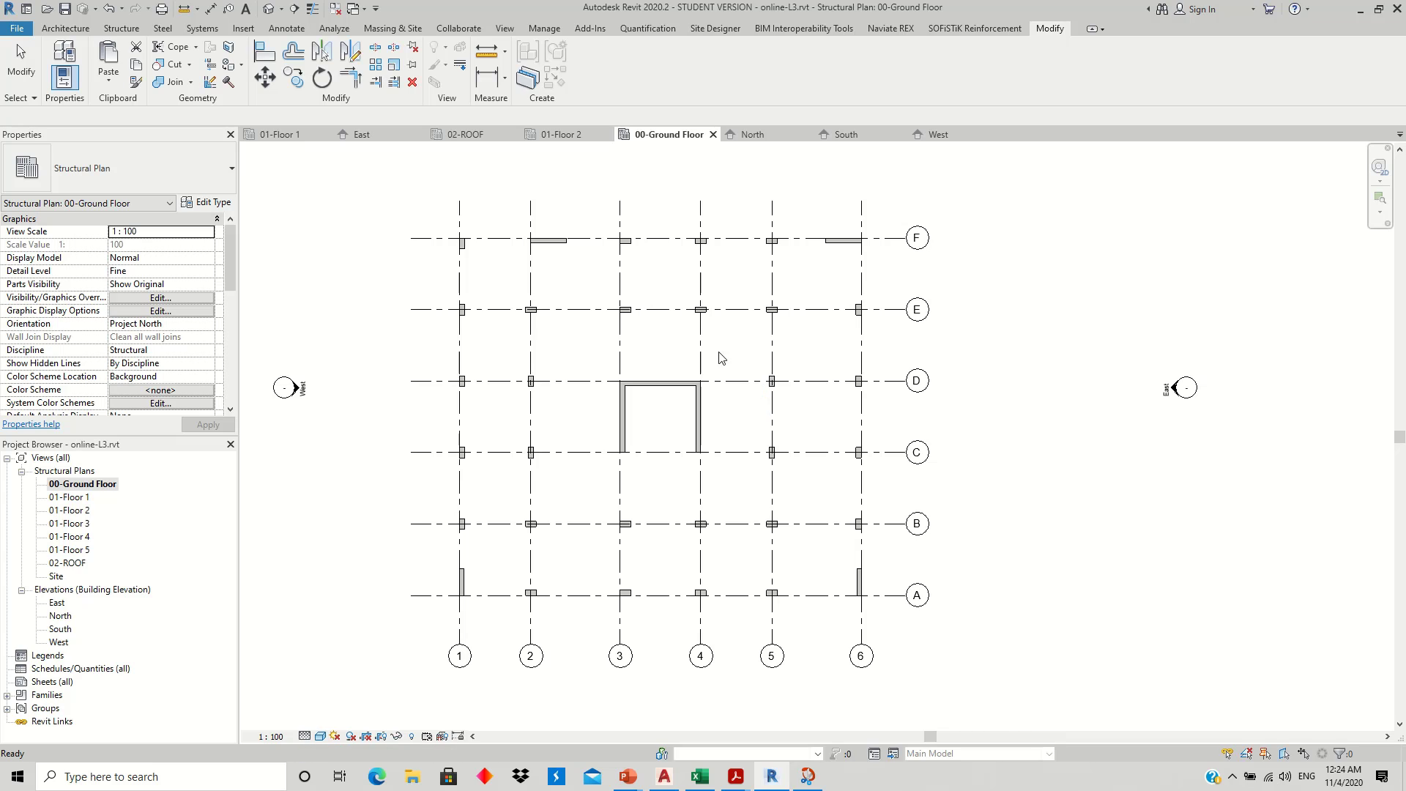
- Select everything on the ground floor plan and filter to only Structural Columns and Walls
{"action": "middle_click_drag", "start_coordinate": [748, 362], "coordinate": [780, 361]}
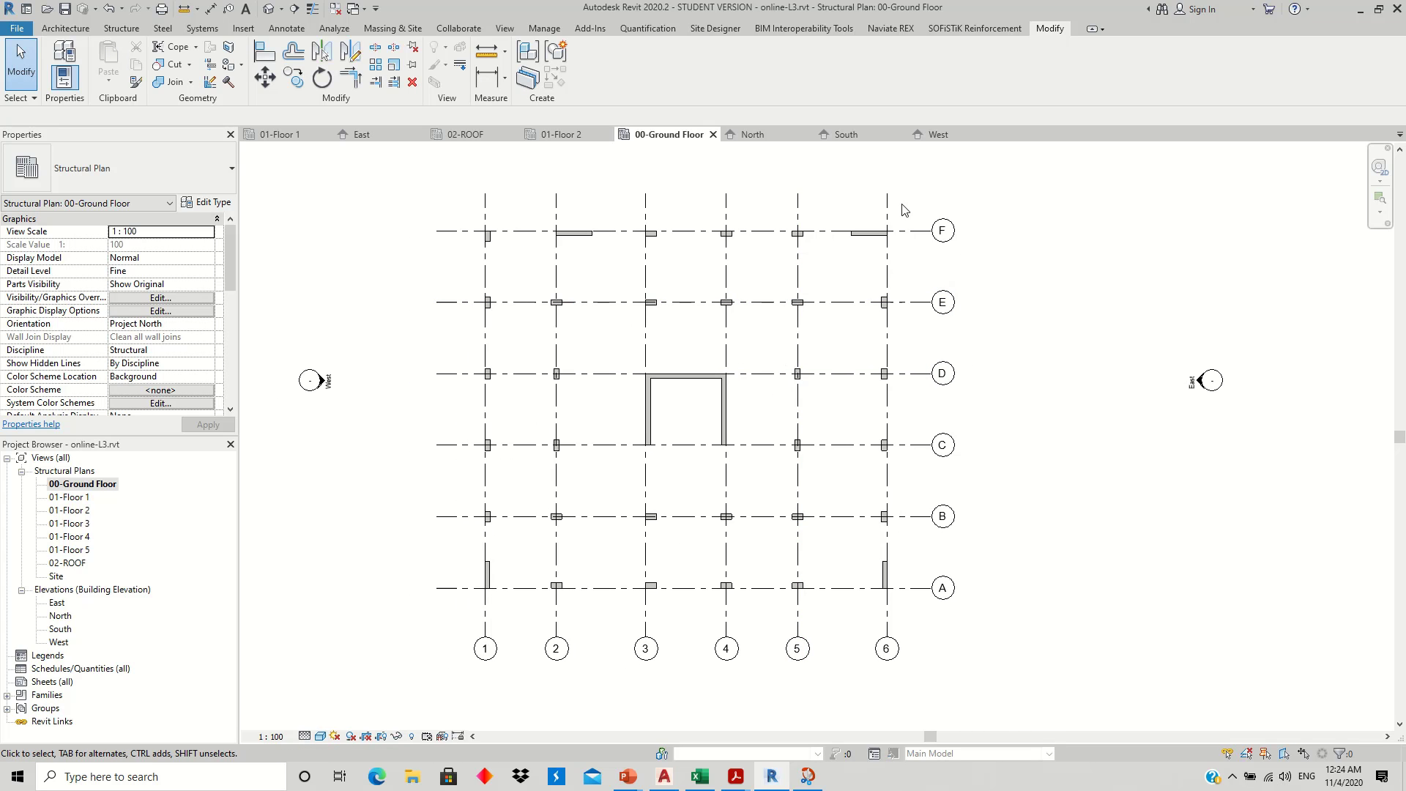
{"action": "left_click_drag", "start_coordinate": [904, 210], "coordinate": [429, 663]}
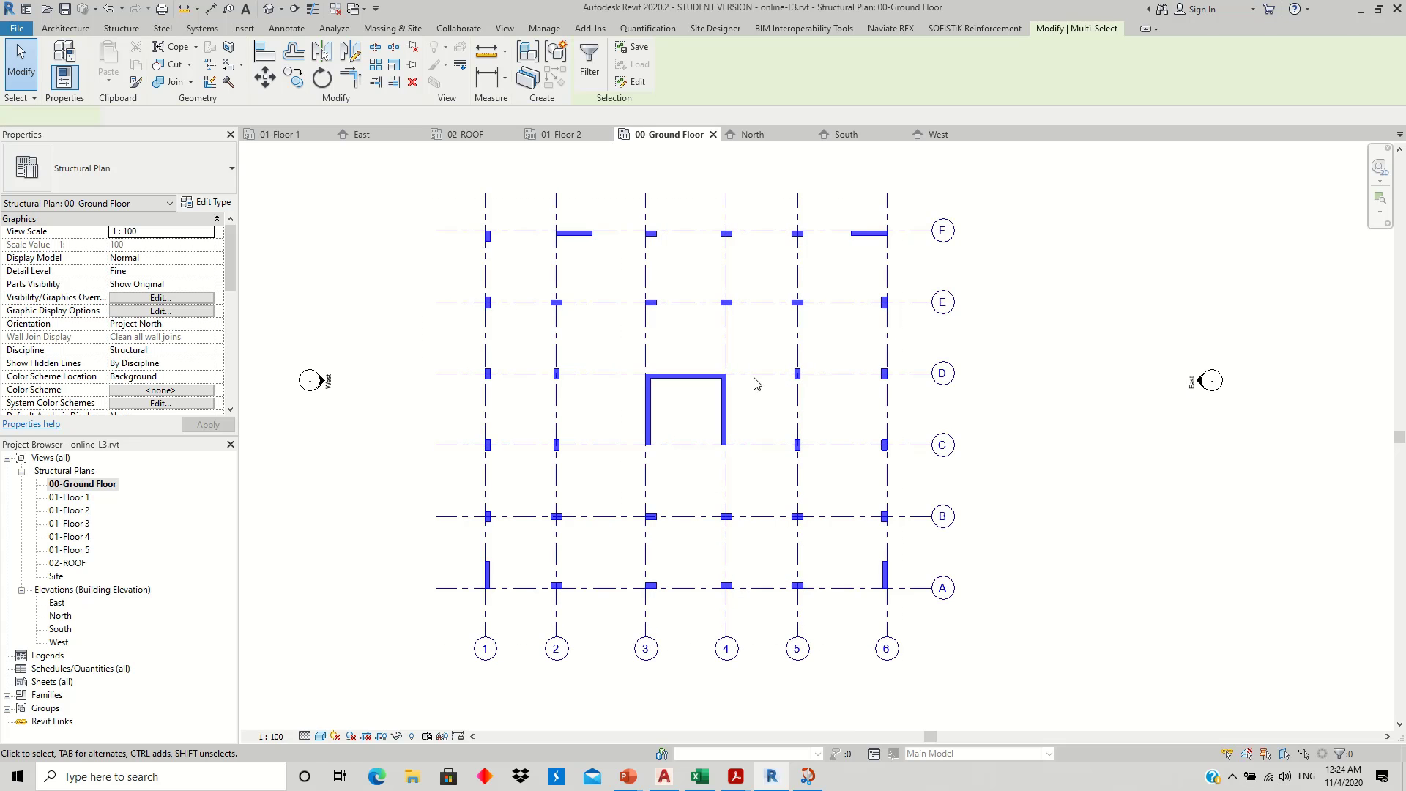
{"action": "left_click", "coordinate": [590, 59]}
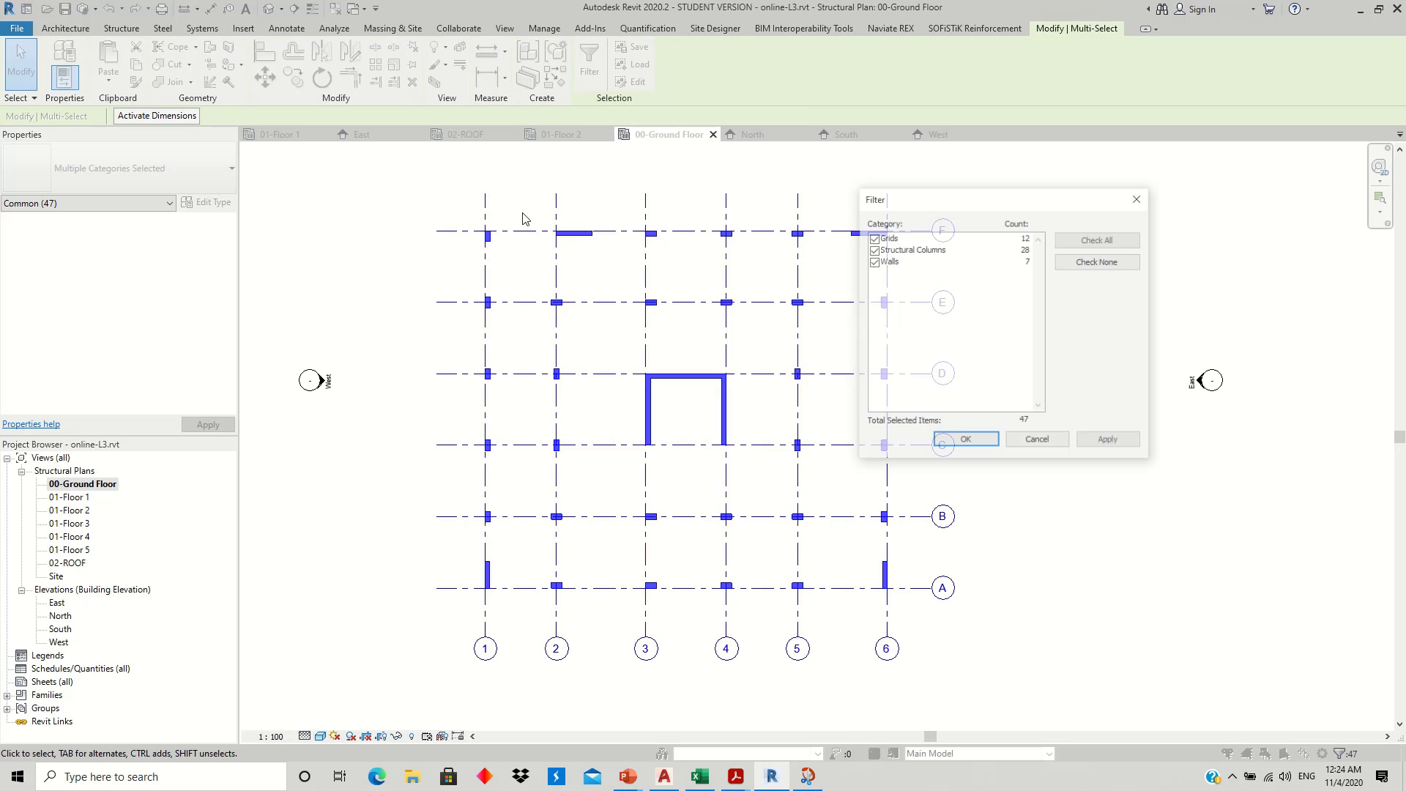
{"action": "left_click", "coordinate": [1098, 262]}
{"action": "left_click", "coordinate": [873, 250]}
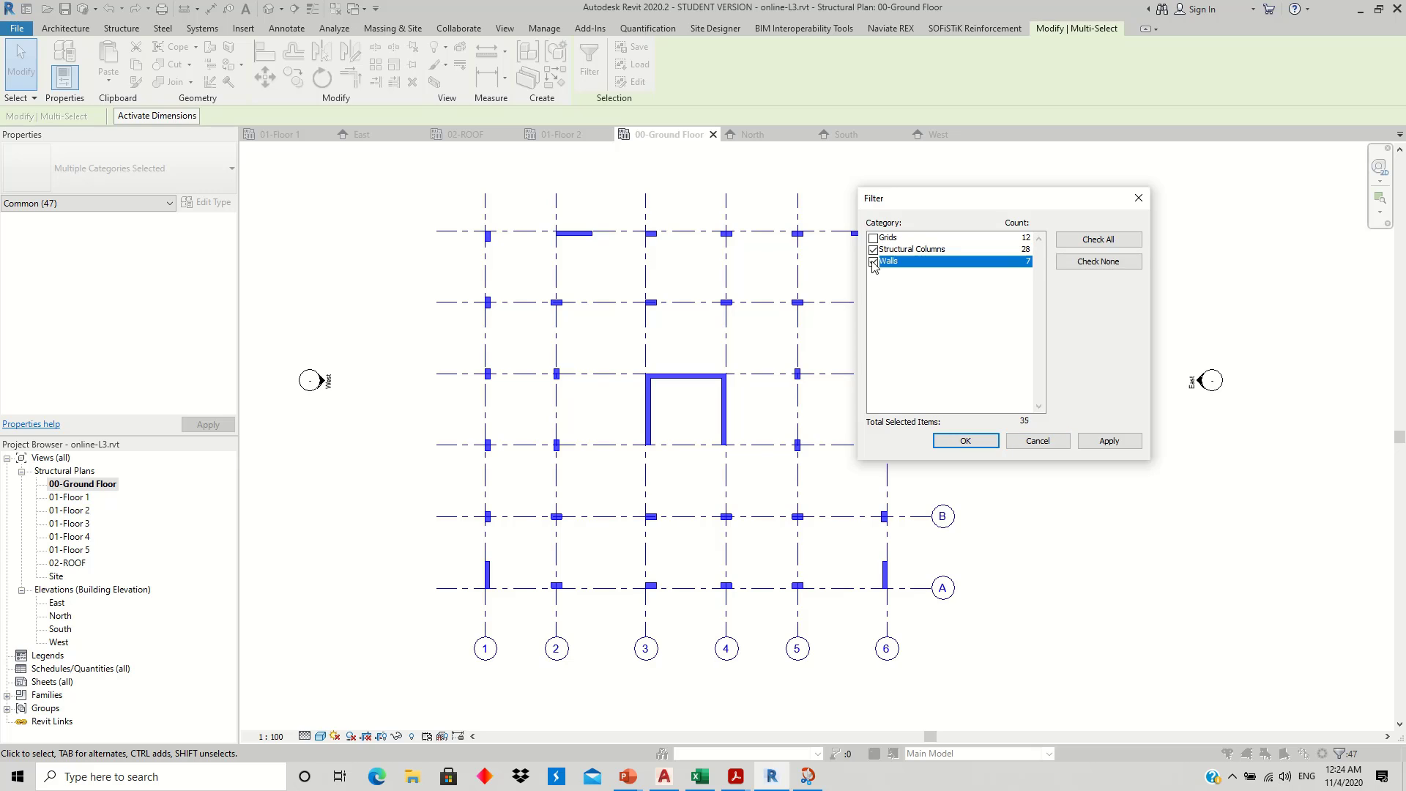
{"action": "left_click", "coordinate": [981, 440]}
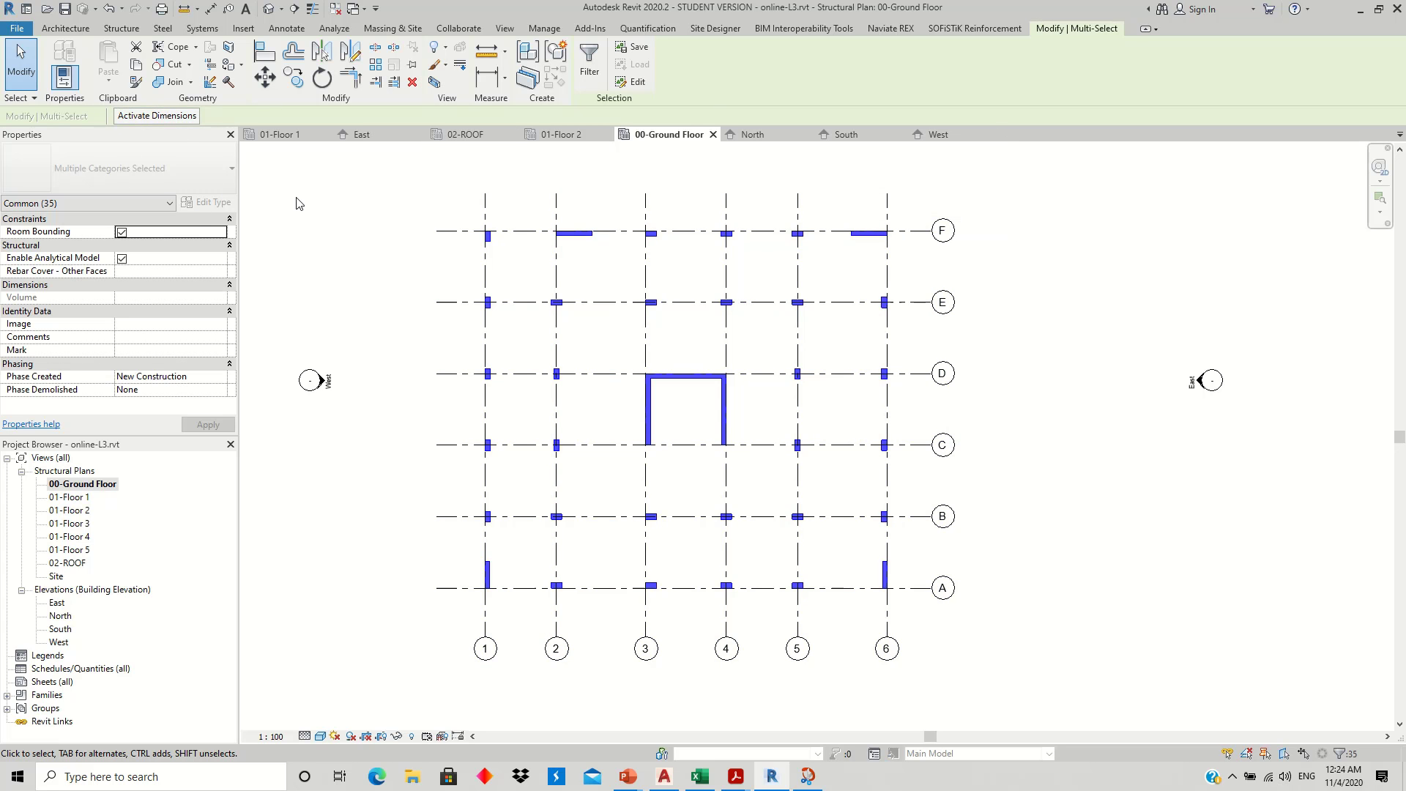
- Copy the columns and walls and paste them aligned onto levels 01-Floor 1 through 01-Floor 5
{"action": "left_click", "coordinate": [138, 65]}
{"action": "left_click", "coordinate": [108, 81]}
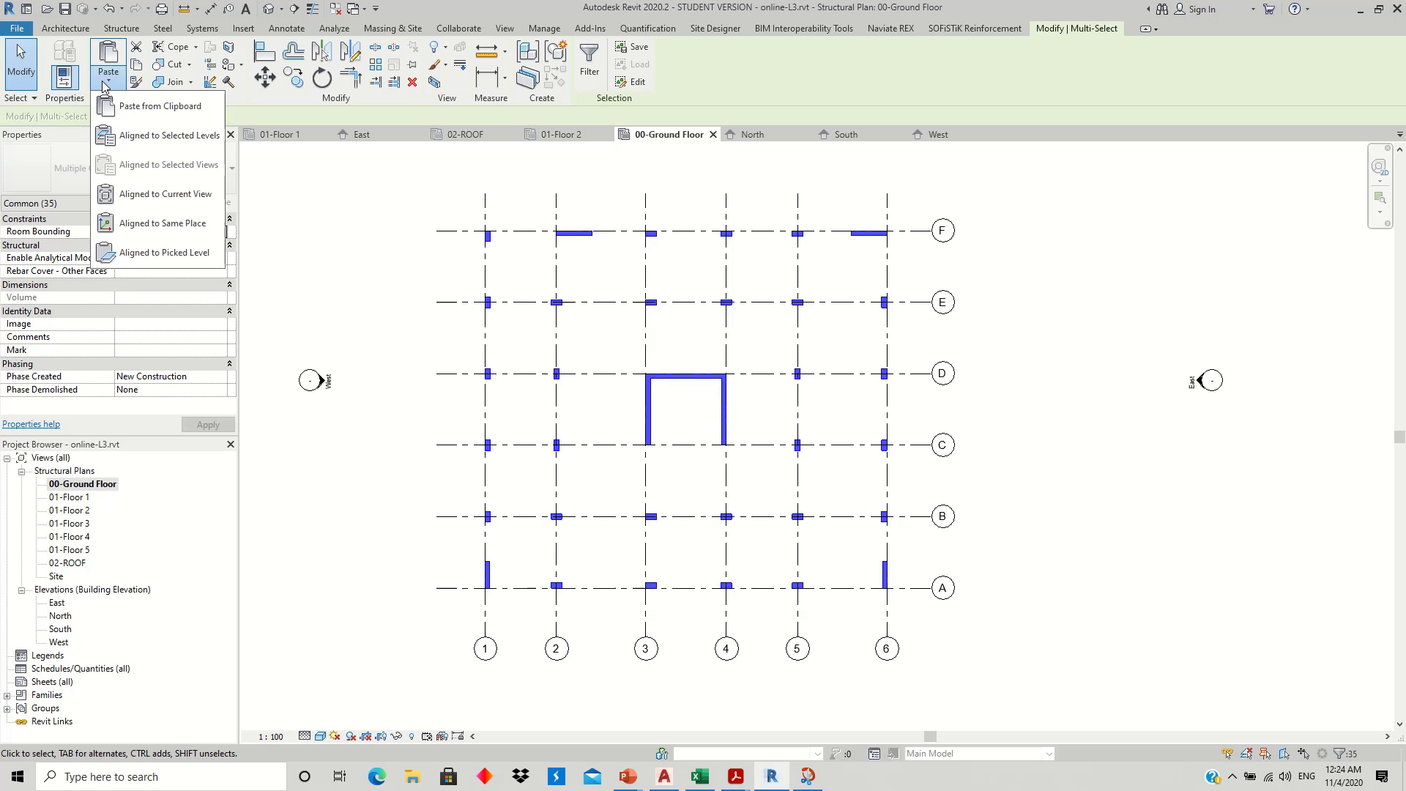
{"action": "left_click", "coordinate": [151, 134]}
{"action": "left_click", "coordinate": [895, 248]}
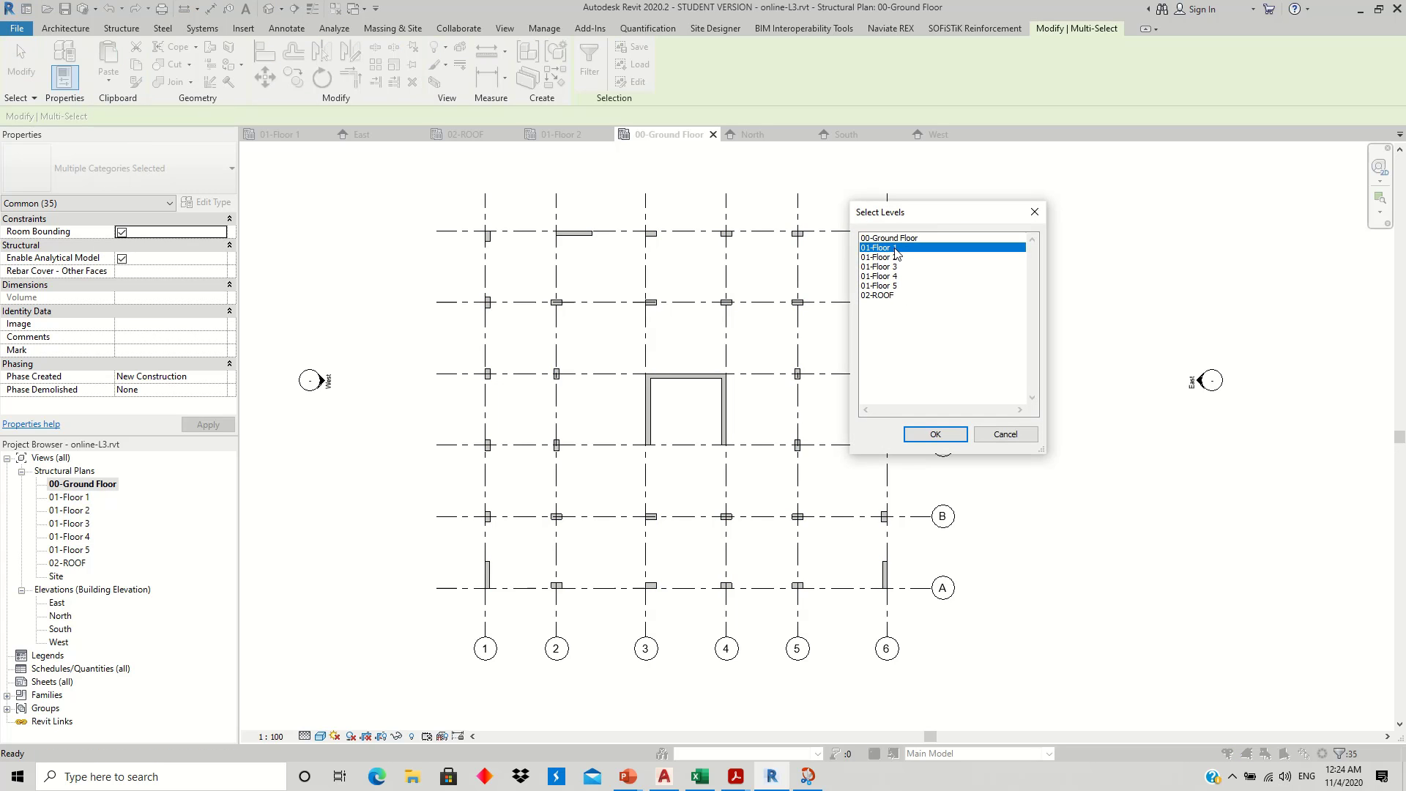
{"action": "left_click", "coordinate": [895, 287], "text": "shift"}
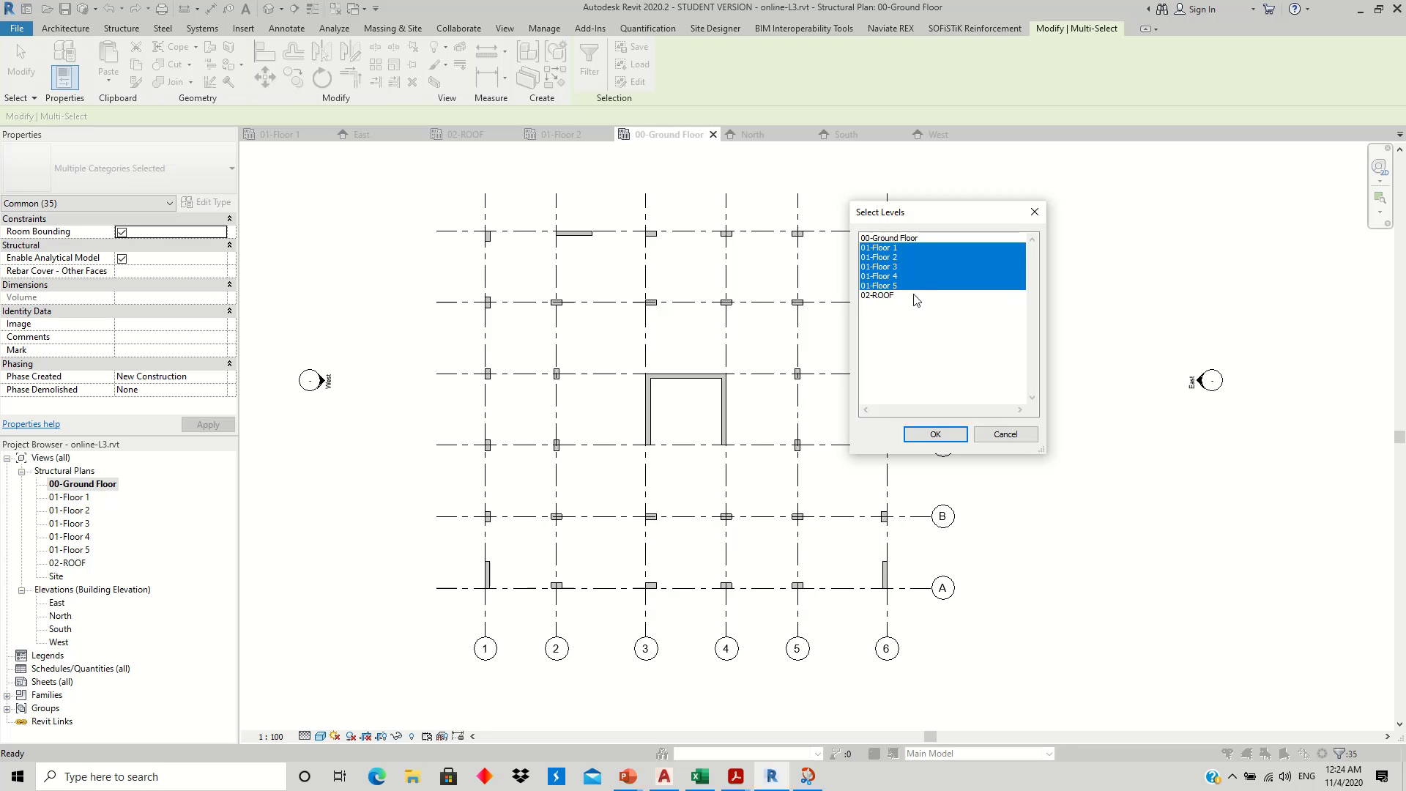
{"action": "left_click", "coordinate": [935, 434]}
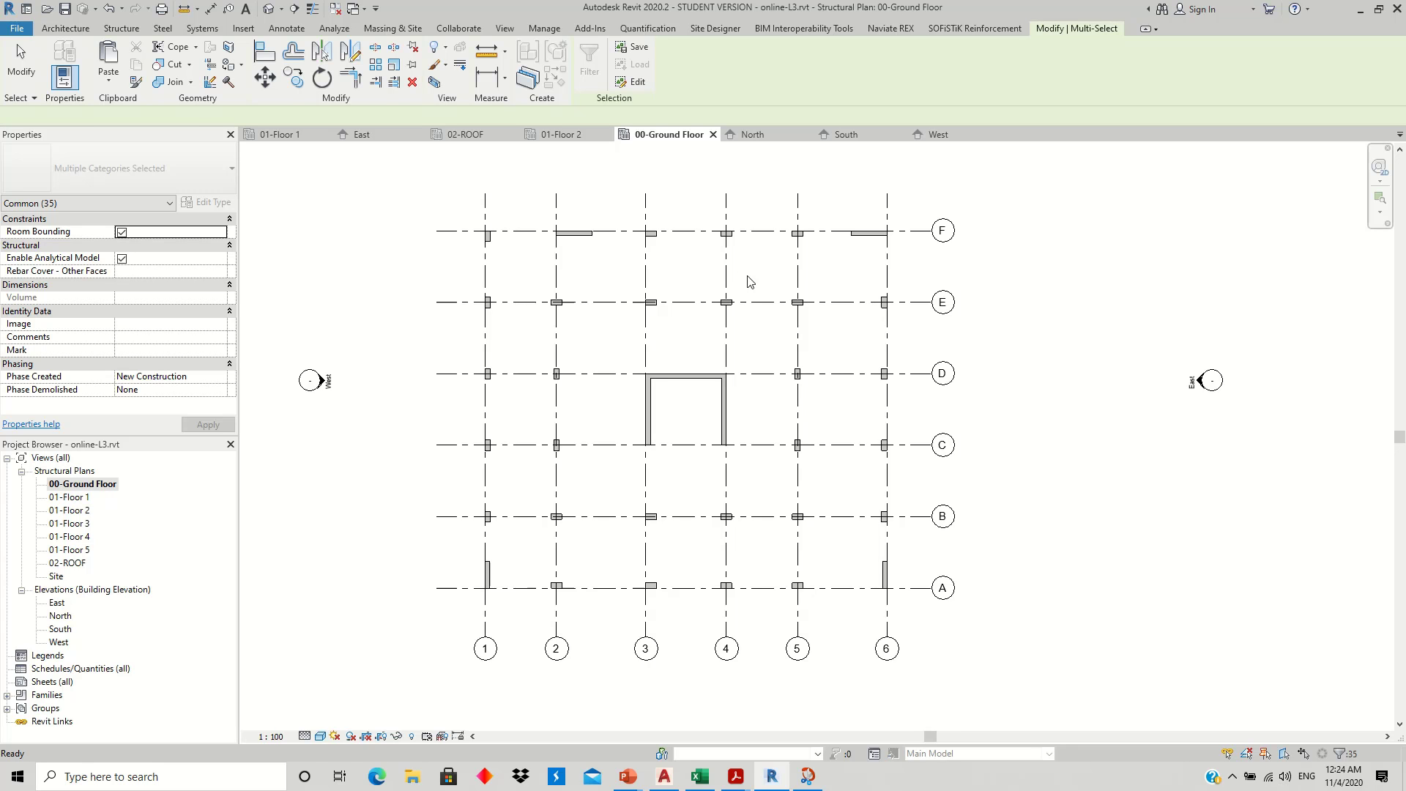
- Show the default 3D view at Fine detail level with Realistic visual style
{"action": "middle_click_drag", "start_coordinate": [652, 348], "coordinate": [677, 349]}
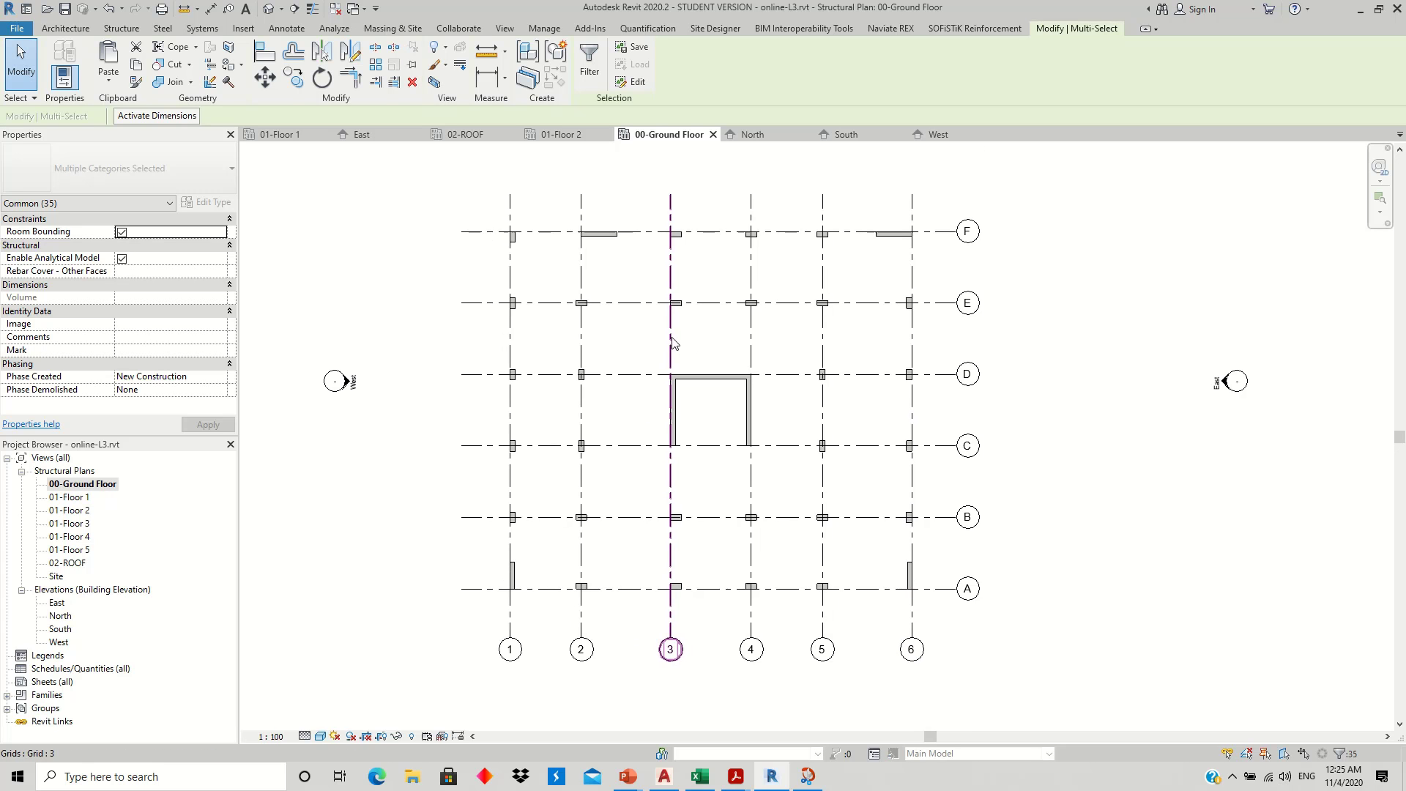
{"action": "left_click", "coordinate": [270, 8]}
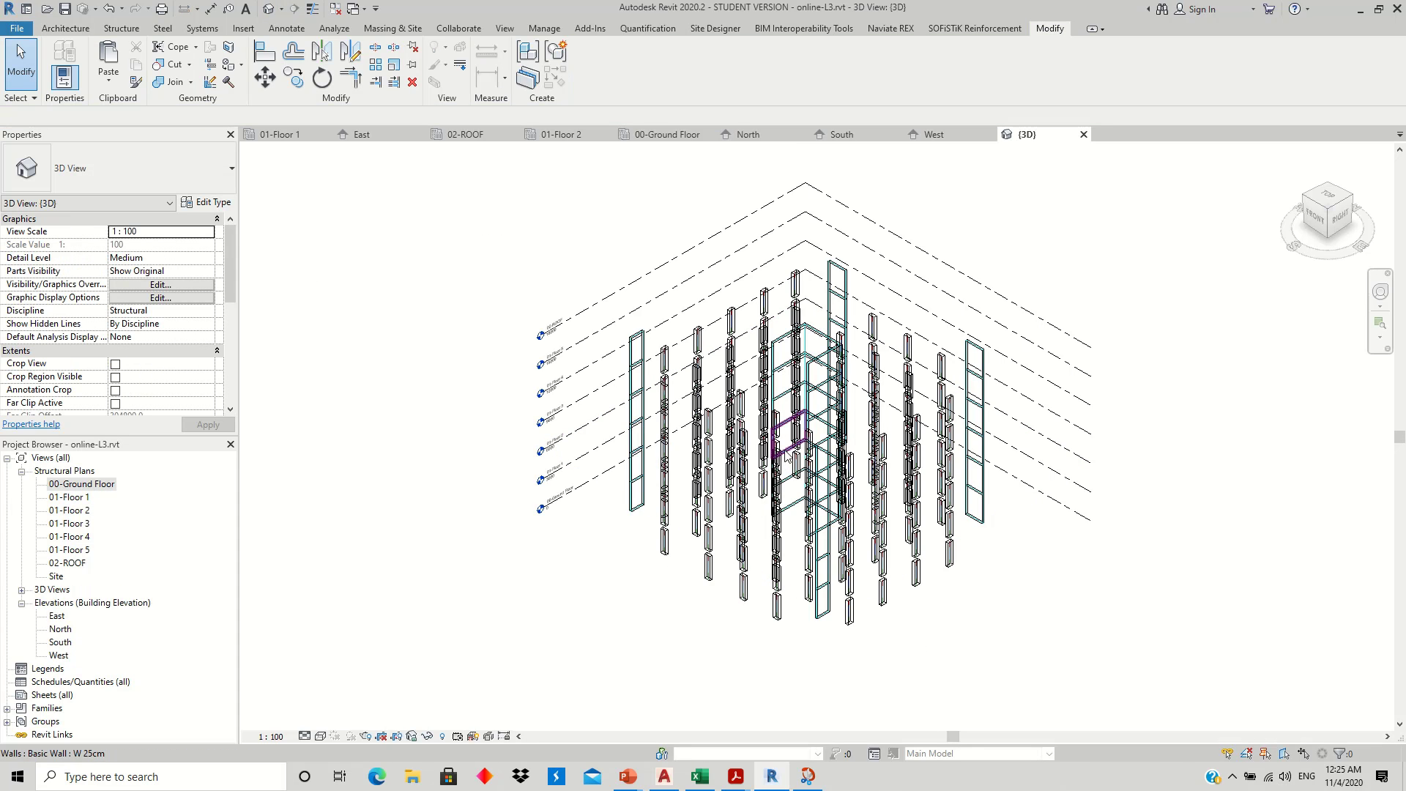
{"action": "middle_click_drag", "start_coordinate": [658, 447], "coordinate": [627, 431]}
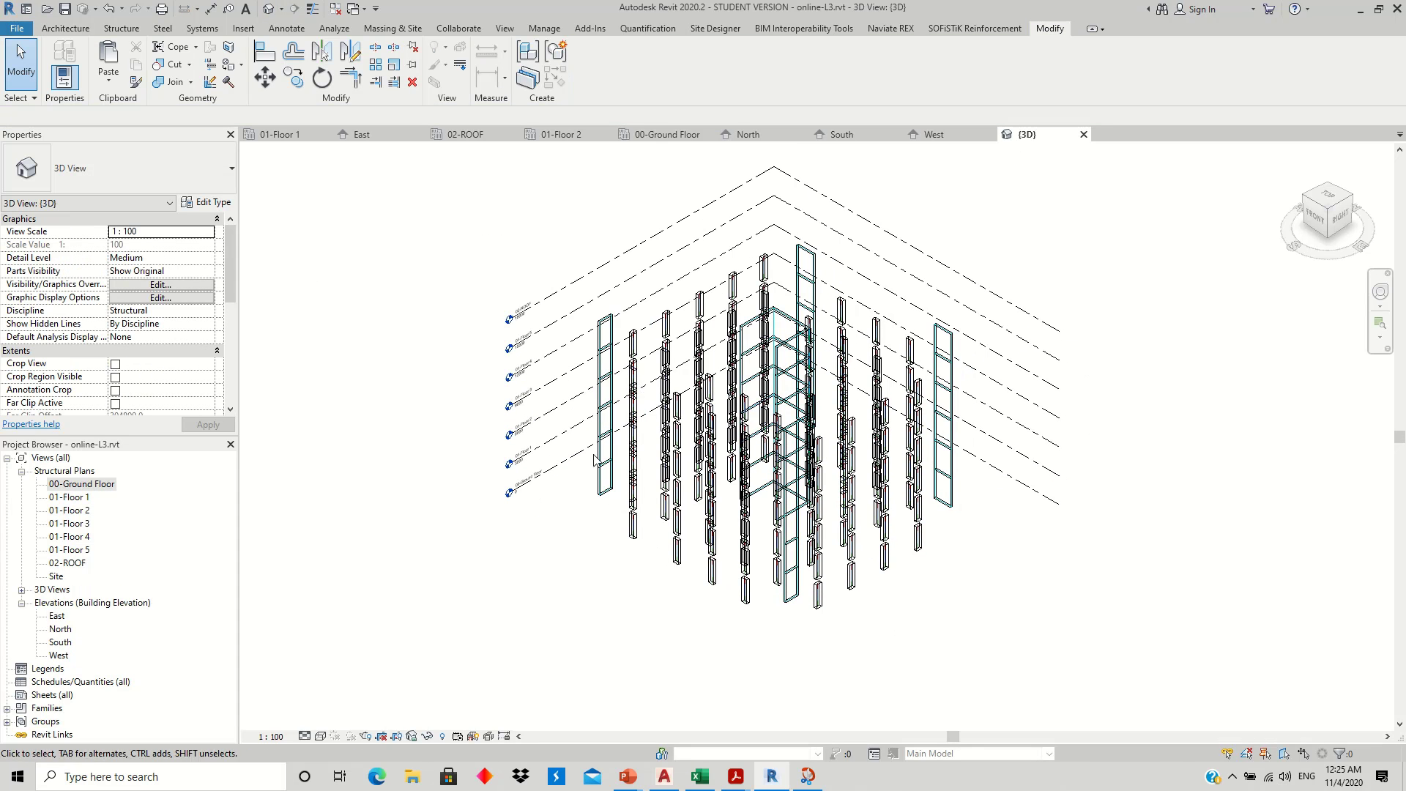
{"action": "left_click", "coordinate": [310, 735]}
{"action": "left_click", "coordinate": [331, 723]}
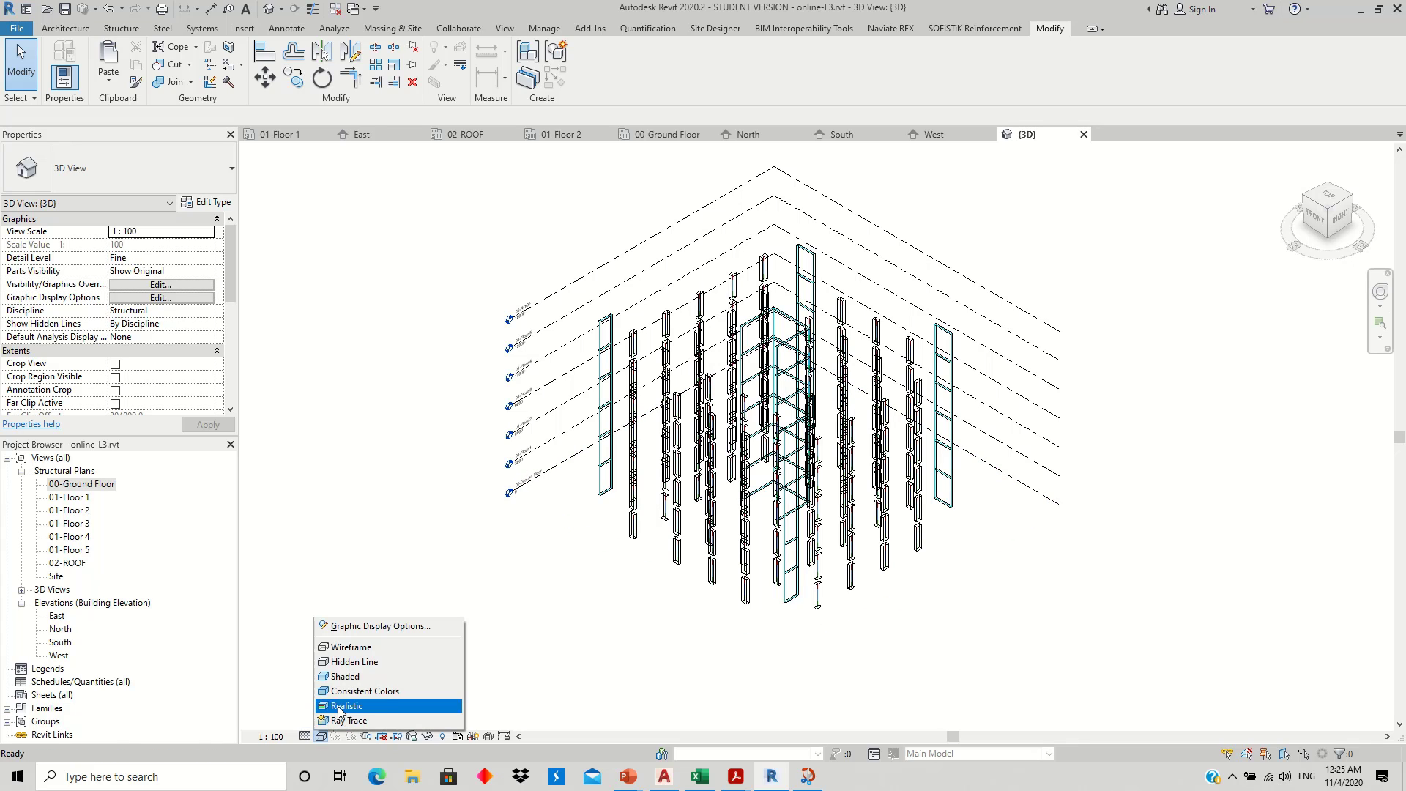
{"action": "left_click", "coordinate": [344, 676]}
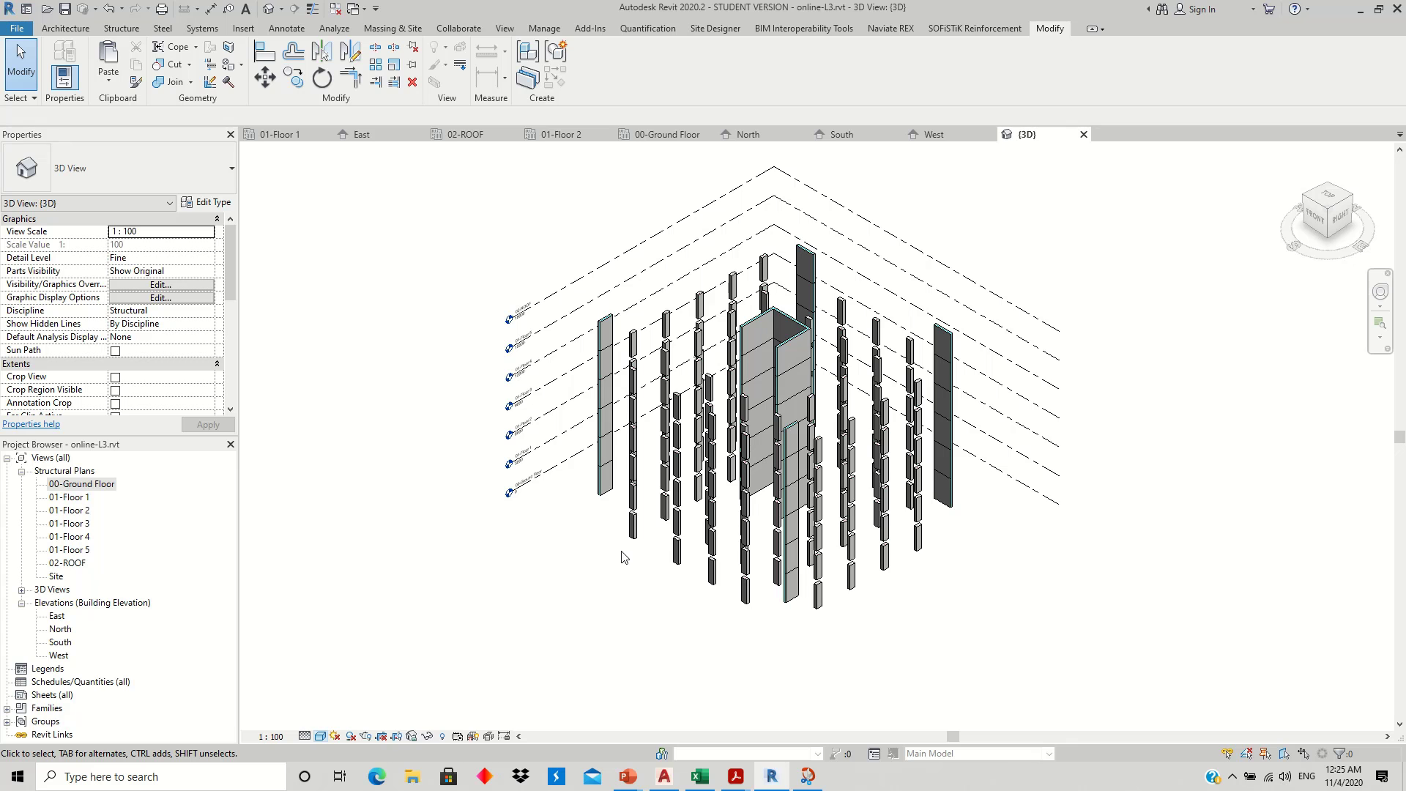
- Orbit the 3D model, select a column to check its levels, then open the East elevation
{"action": "middle_click_drag", "start_coordinate": [883, 583], "coordinate": [860, 401], "text": "shift"}
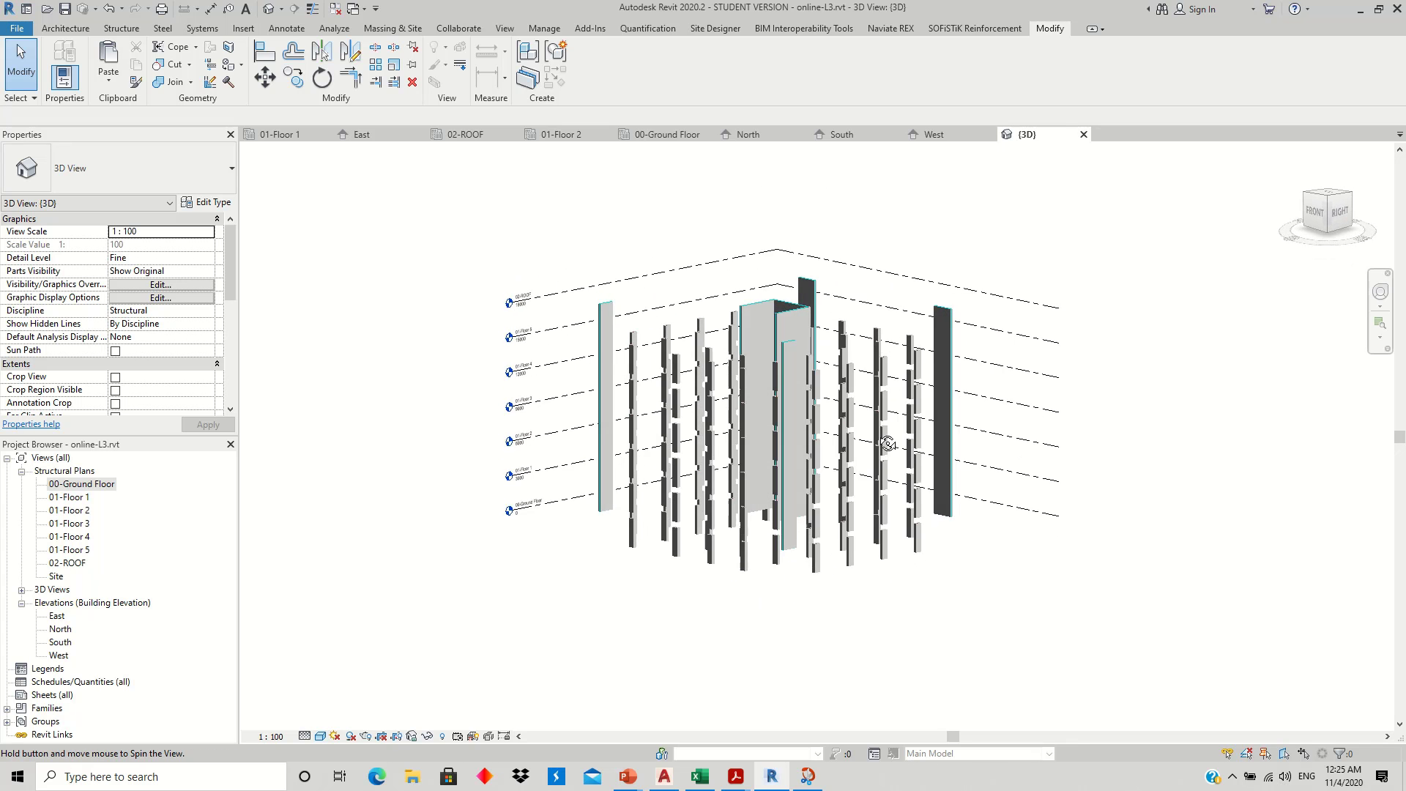
{"action": "middle_click_drag", "start_coordinate": [859, 401], "coordinate": [718, 370], "text": "shift"}
{"action": "left_click", "coordinate": [634, 376]}
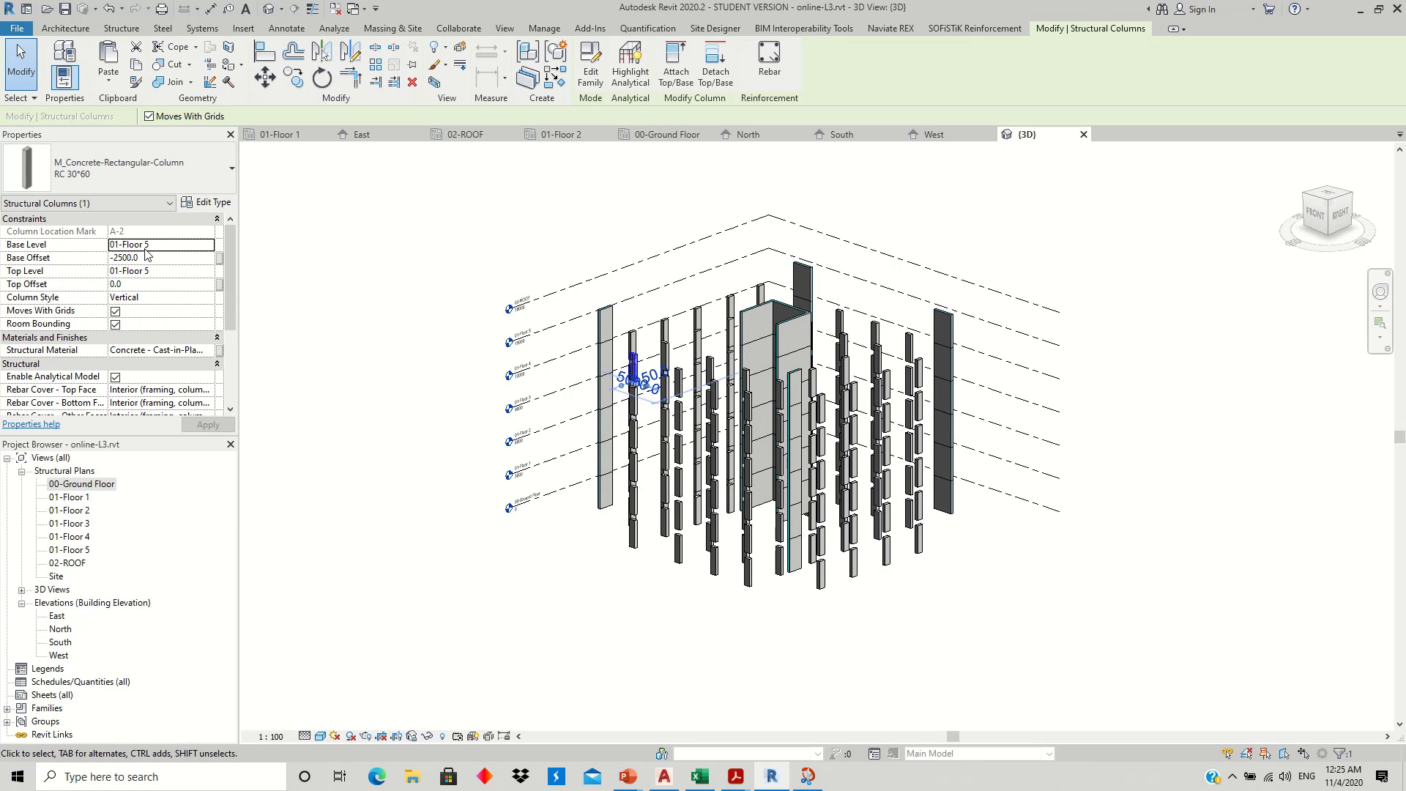
{"action": "double_click", "coordinate": [57, 616]}
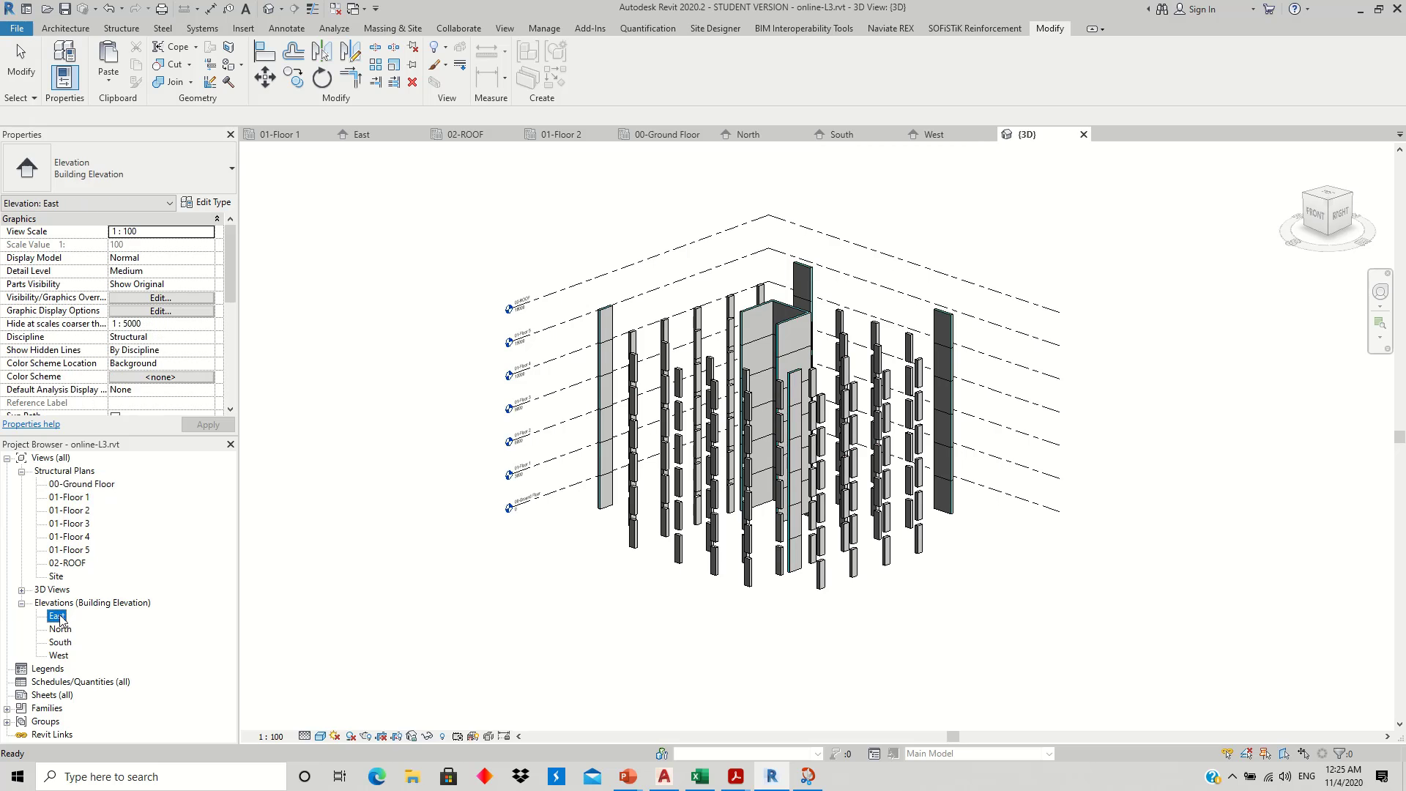
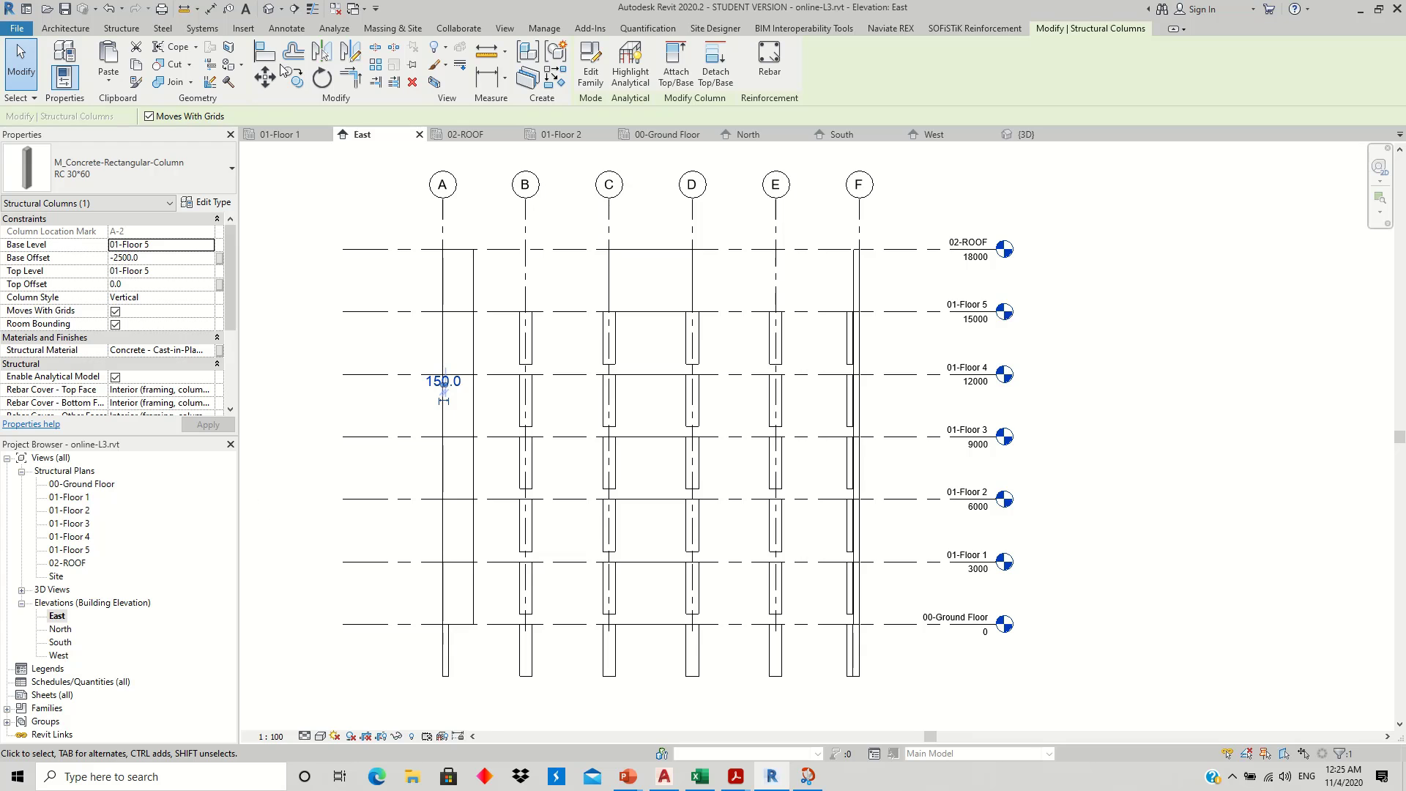
- In 3D, extend the 28 below-ground structural columns up to Top Level 01-Floor 1
{"action": "left_click", "coordinate": [269, 9]}
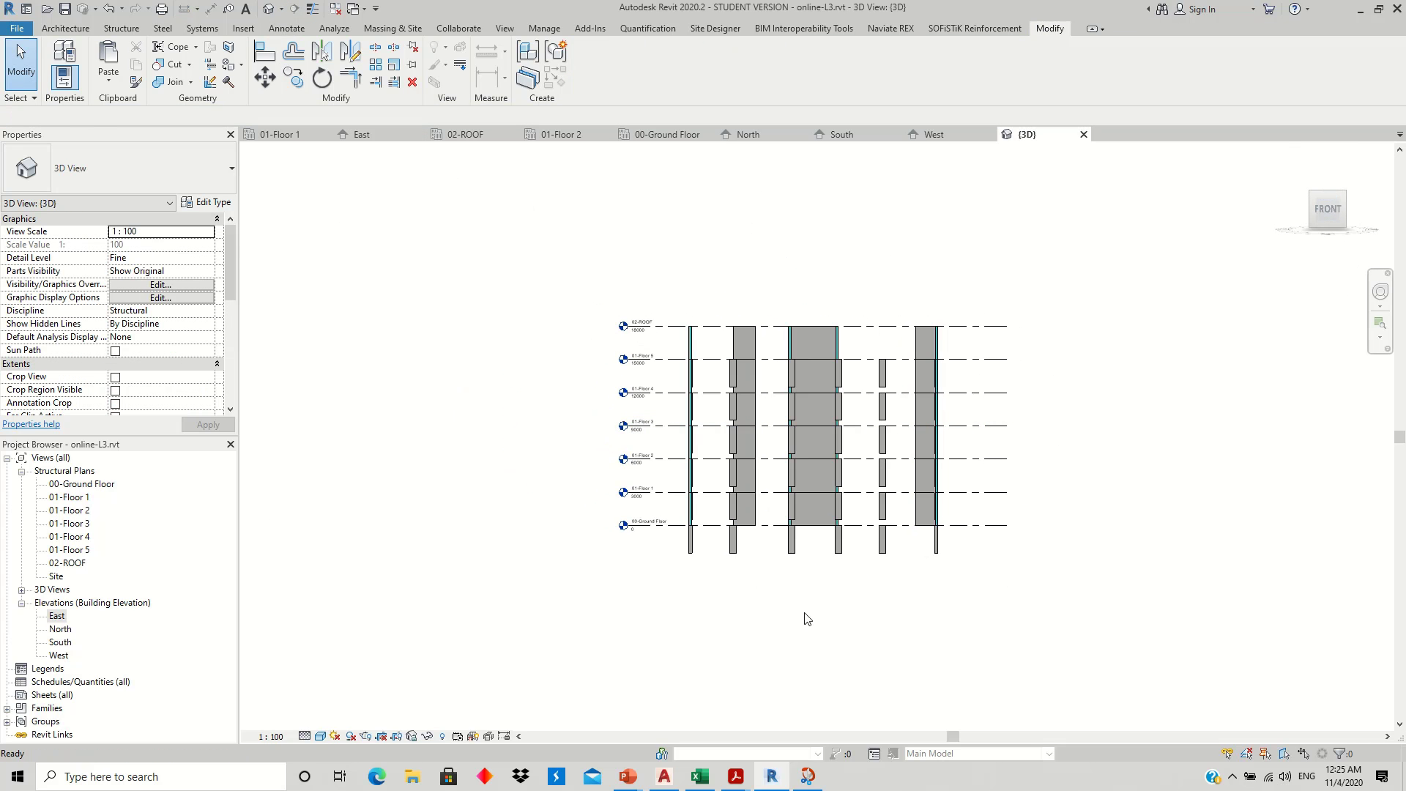
{"action": "scroll", "coordinate": [715, 565], "scroll_direction": "up", "scroll_amount": 2}
{"action": "scroll", "coordinate": [715, 566], "scroll_direction": "up", "scroll_amount": 1}
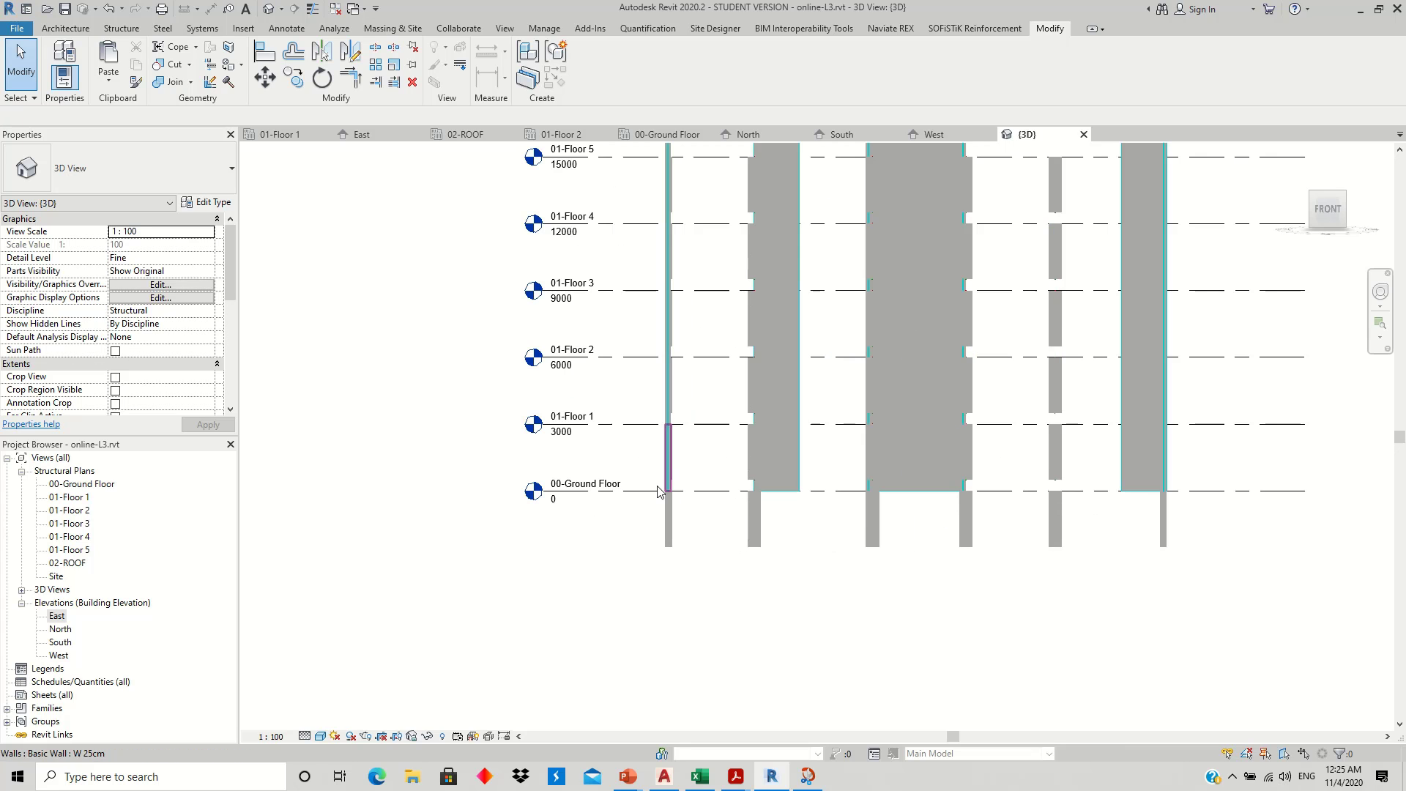
{"action": "mouse_move", "coordinate": [636, 464]}
{"action": "left_mouse_down"}
{"action": "mouse_move", "coordinate": [963, 586]}
{"action": "mouse_move", "coordinate": [1205, 589]}
{"action": "left_mouse_up"}
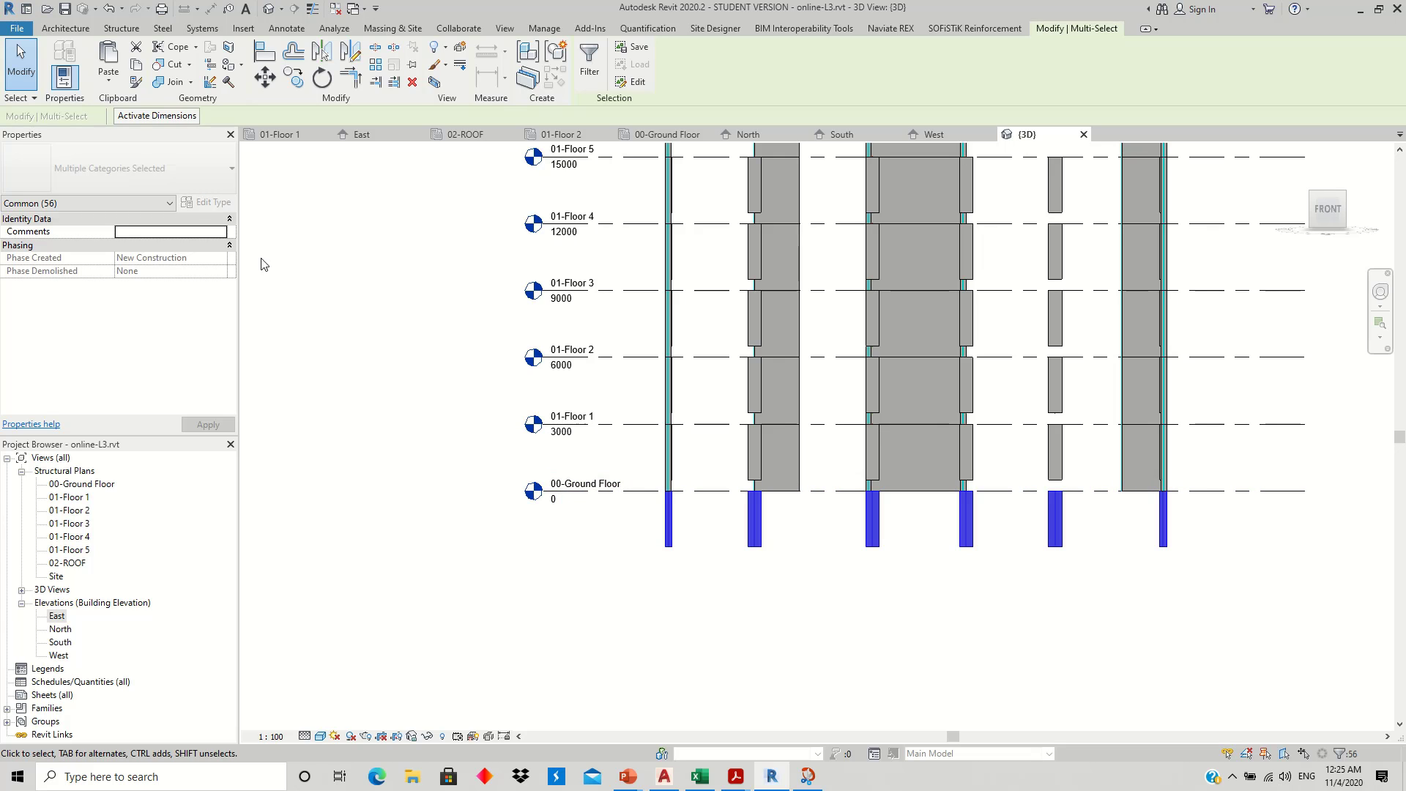
{"action": "left_click", "coordinate": [115, 203]}
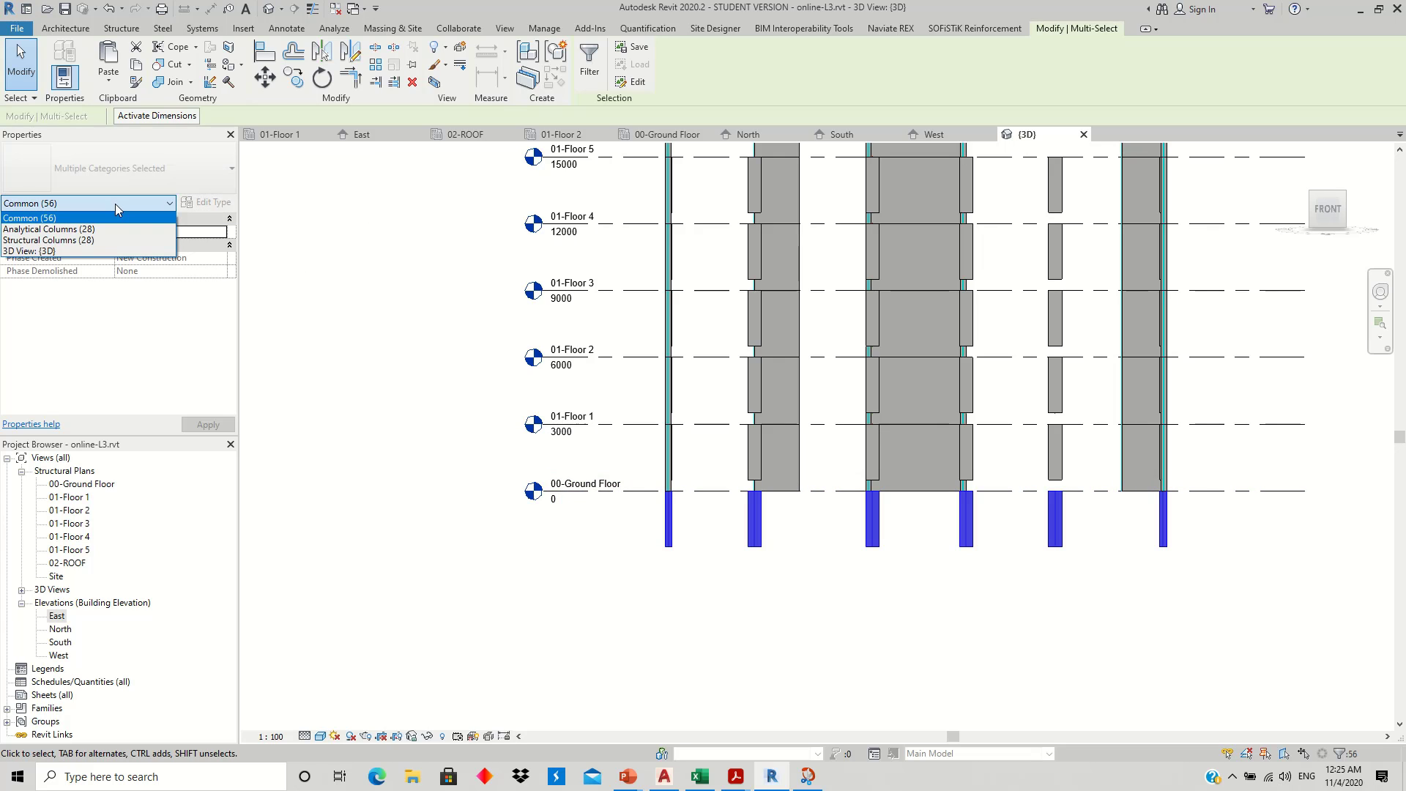
{"action": "left_click", "coordinate": [90, 241]}
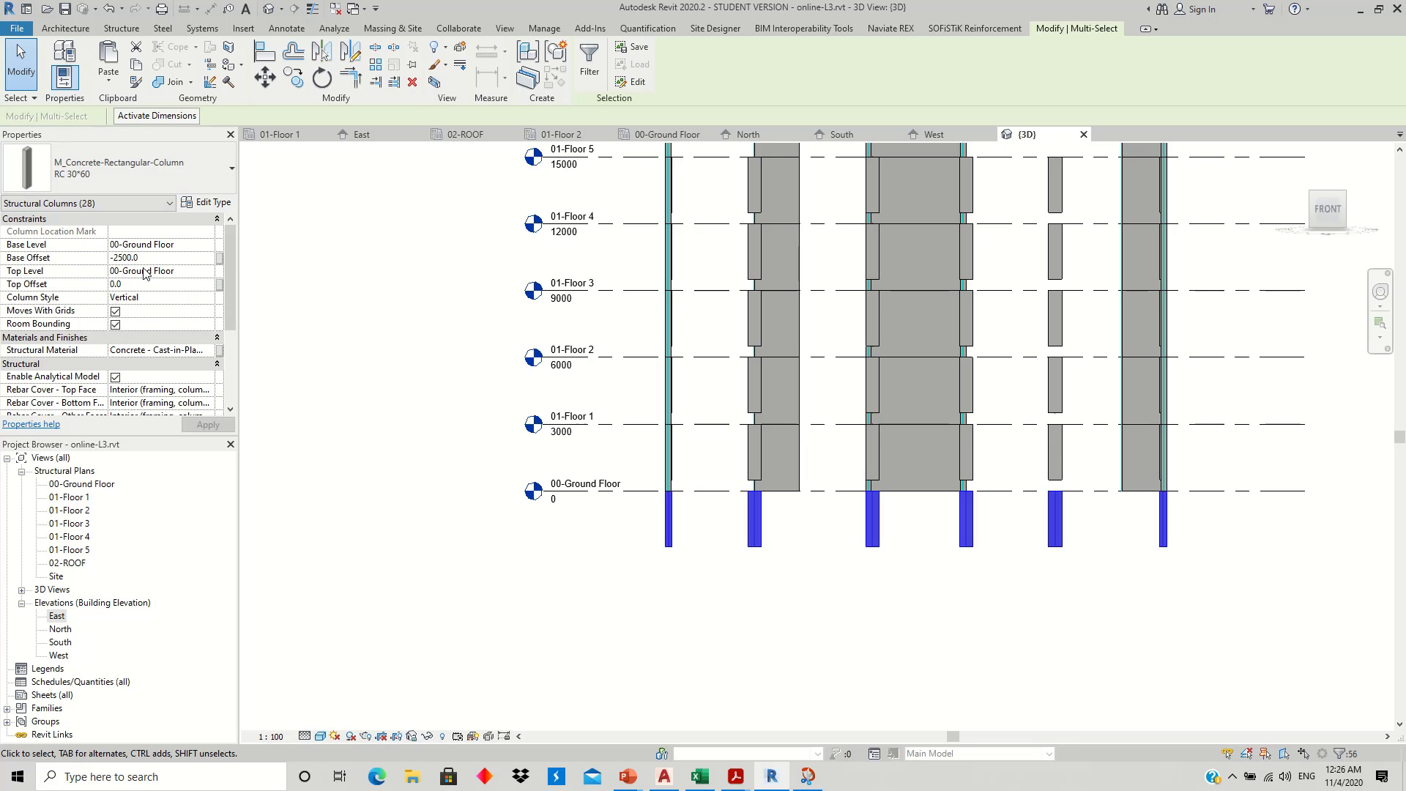
{"action": "left_click", "coordinate": [206, 273]}
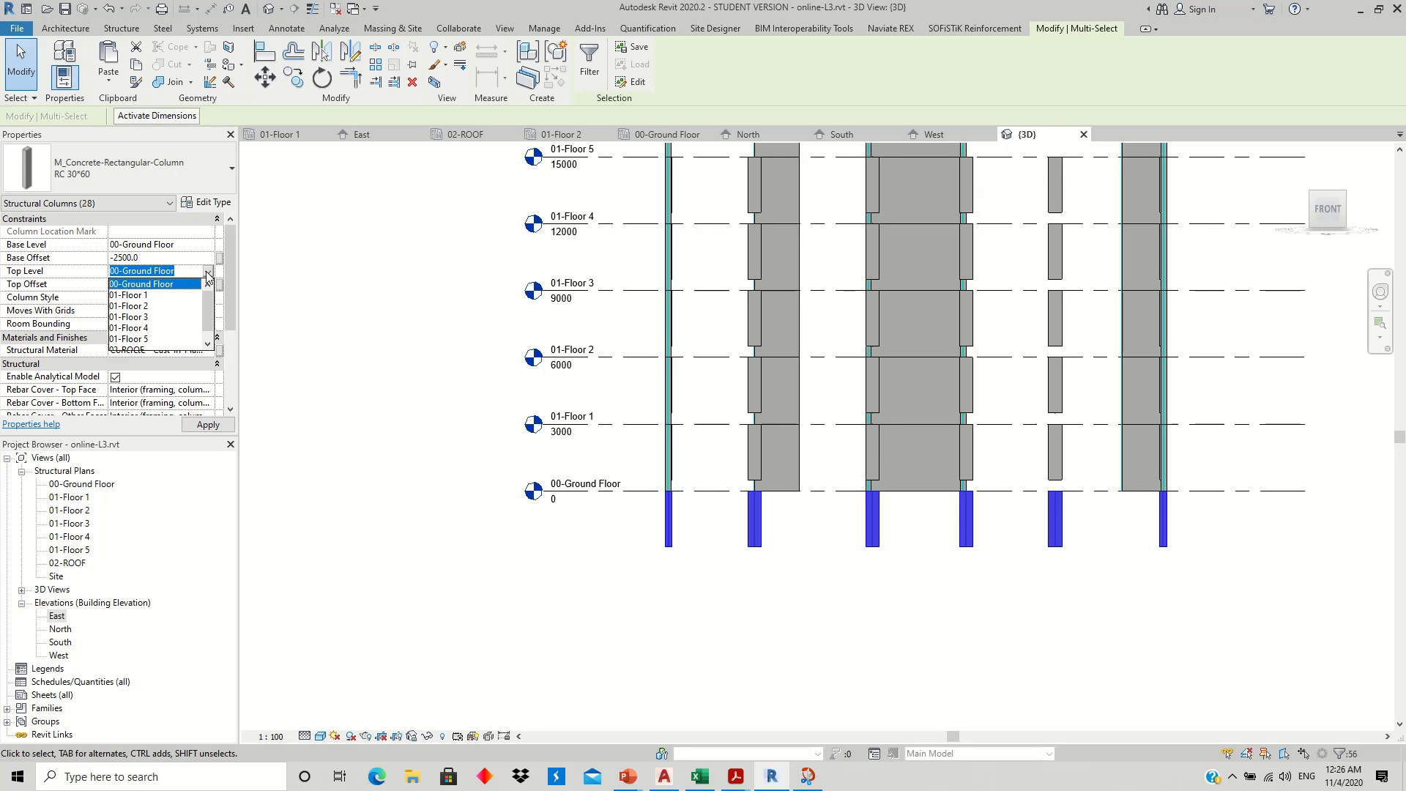
{"action": "left_click", "coordinate": [136, 295]}
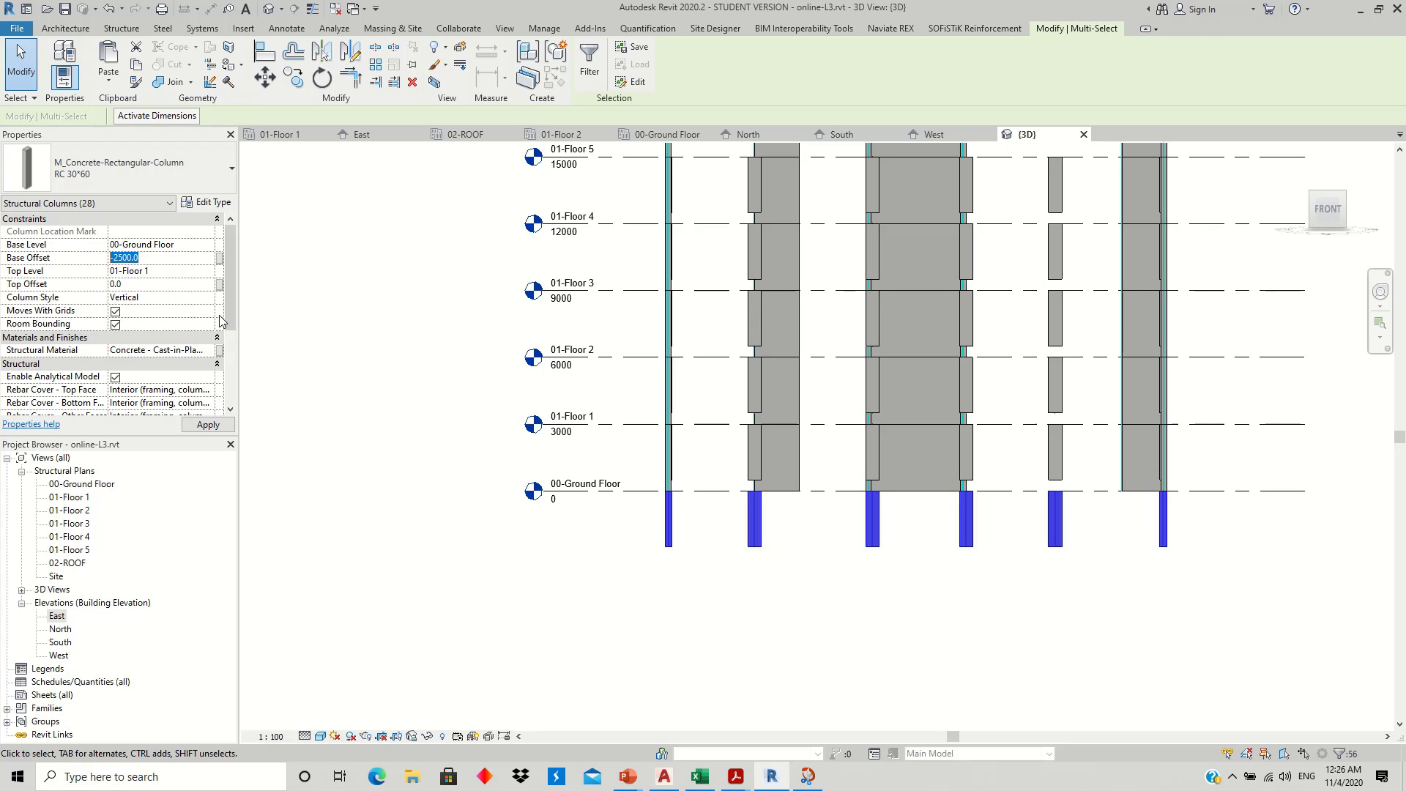
{"action": "key", "text": "Return"}
{"action": "key", "text": "Escape"}
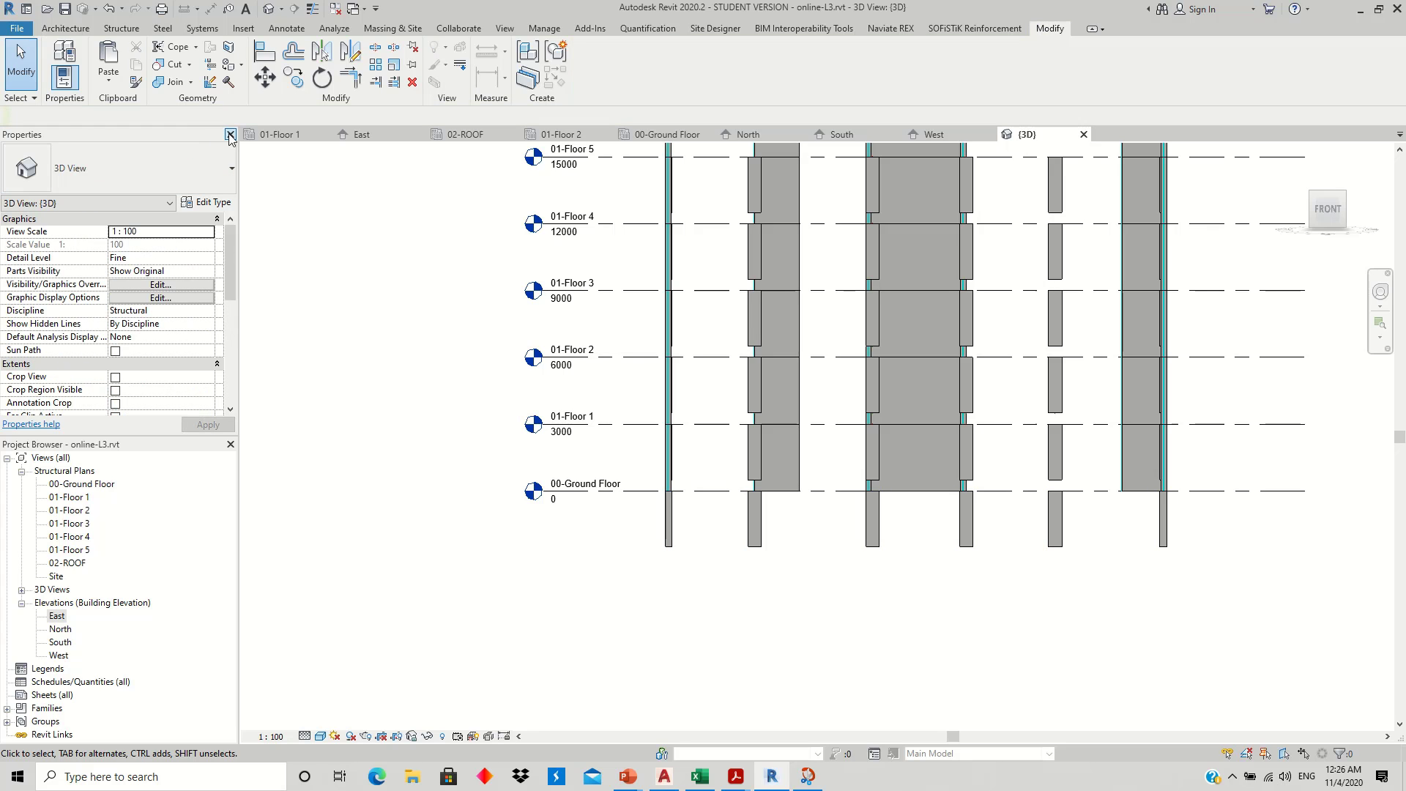
{"action": "scroll", "coordinate": [770, 494], "scroll_direction": "down", "scroll_amount": 1}
- Window-select the top-storey columns and filter the selection to Structural Columns only
{"action": "middle_click_drag", "start_coordinate": [842, 384], "coordinate": [713, 484]}
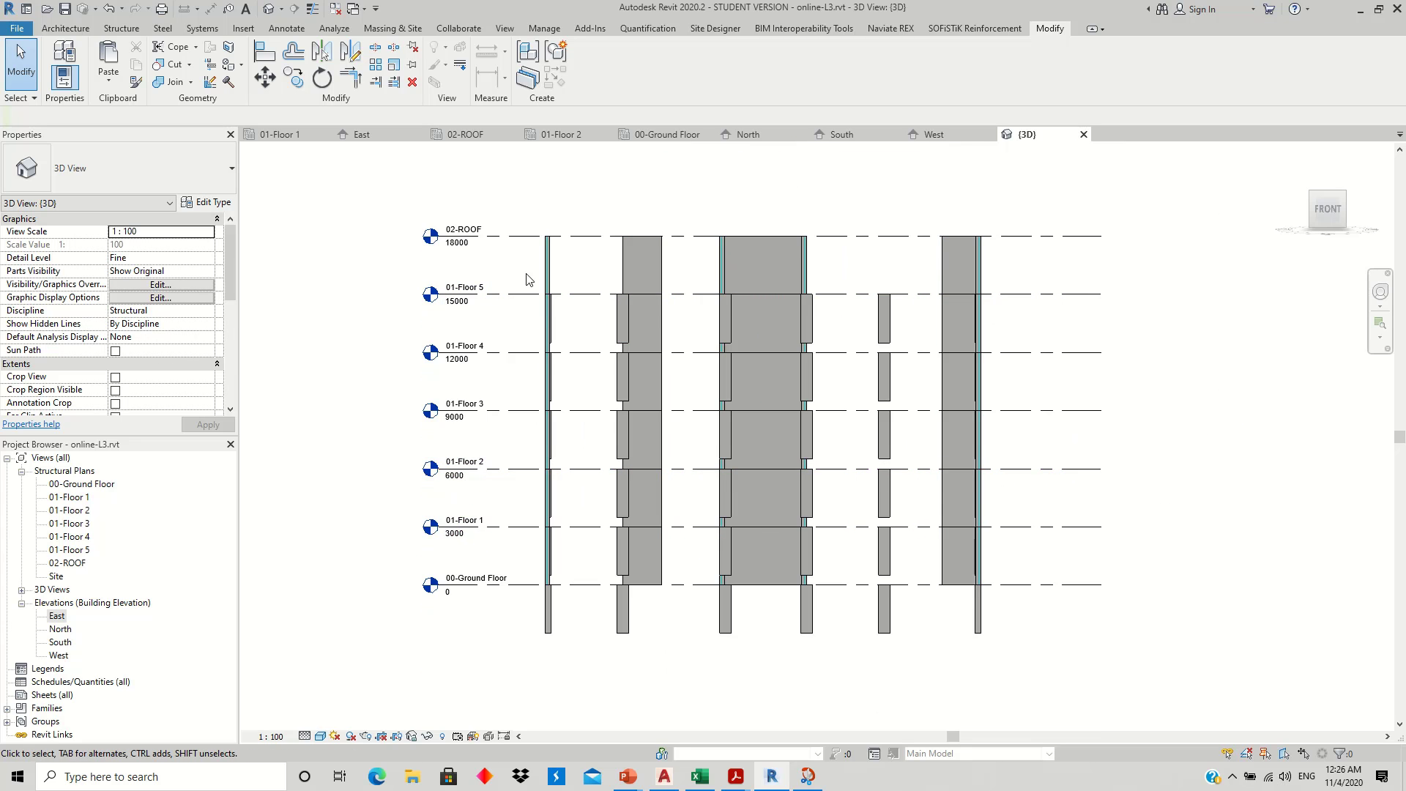
{"action": "mouse_move", "coordinate": [525, 274]}
{"action": "left_mouse_down"}
{"action": "mouse_move", "coordinate": [792, 359]}
{"action": "mouse_move", "coordinate": [1020, 371]}
{"action": "left_mouse_up"}
{"action": "left_click", "coordinate": [80, 203]}
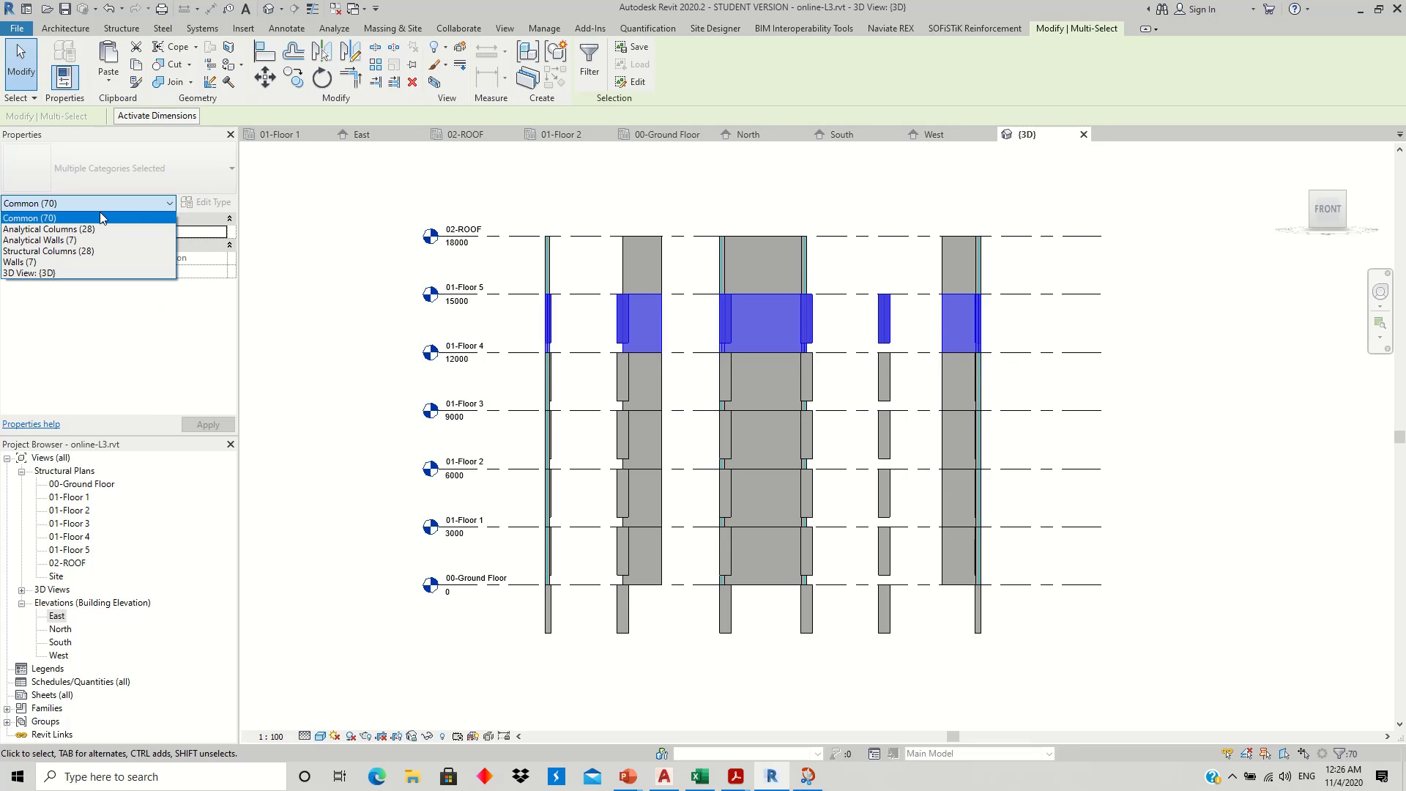
{"action": "left_click", "coordinate": [73, 251]}
{"action": "type", "text": "0"}
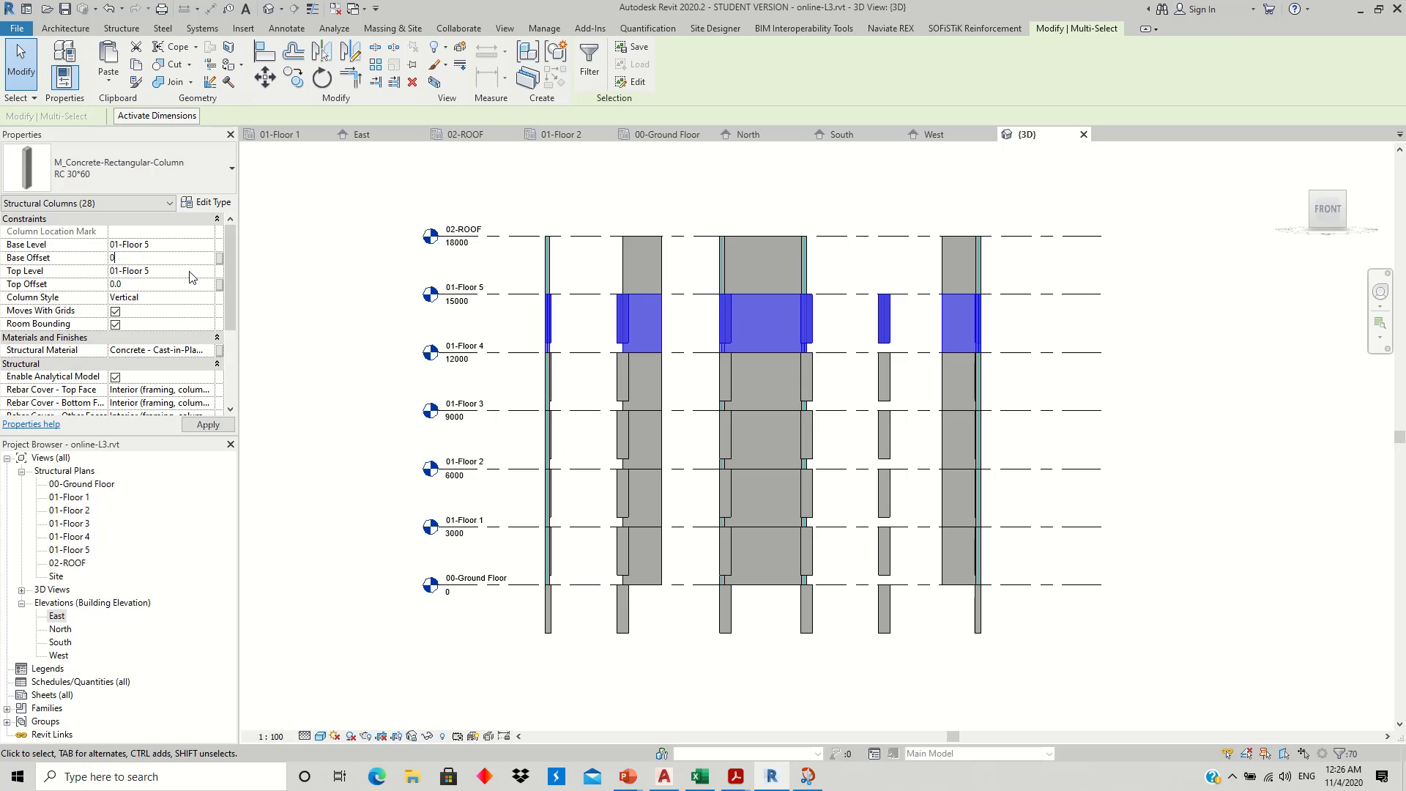
{"action": "key", "text": "Return"}
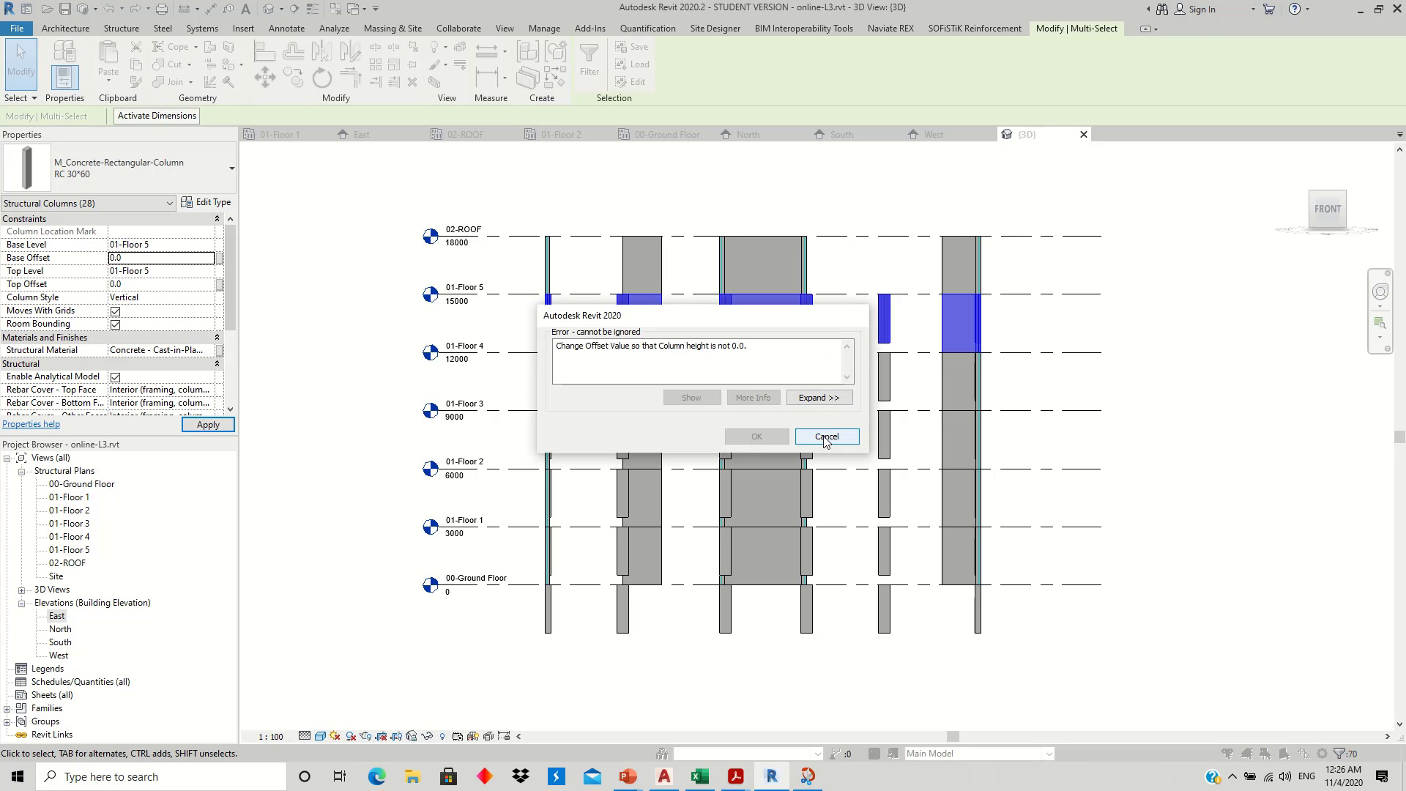
{"action": "left_click", "coordinate": [818, 436]}
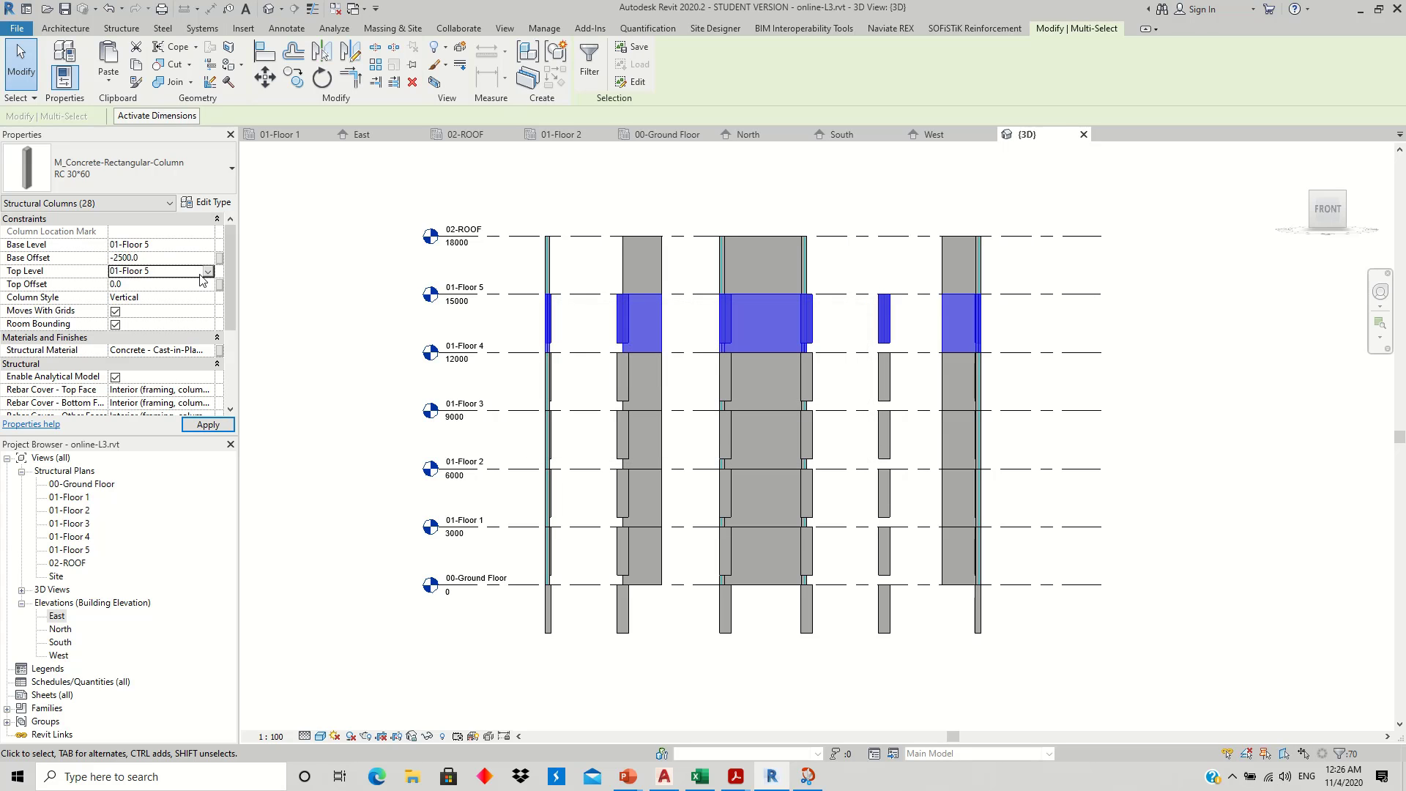
- Set the top-storey columns' Top Level to 02-ROOF with a 0 base offset
{"action": "left_click", "coordinate": [202, 270]}
{"action": "left_click", "coordinate": [208, 272]}
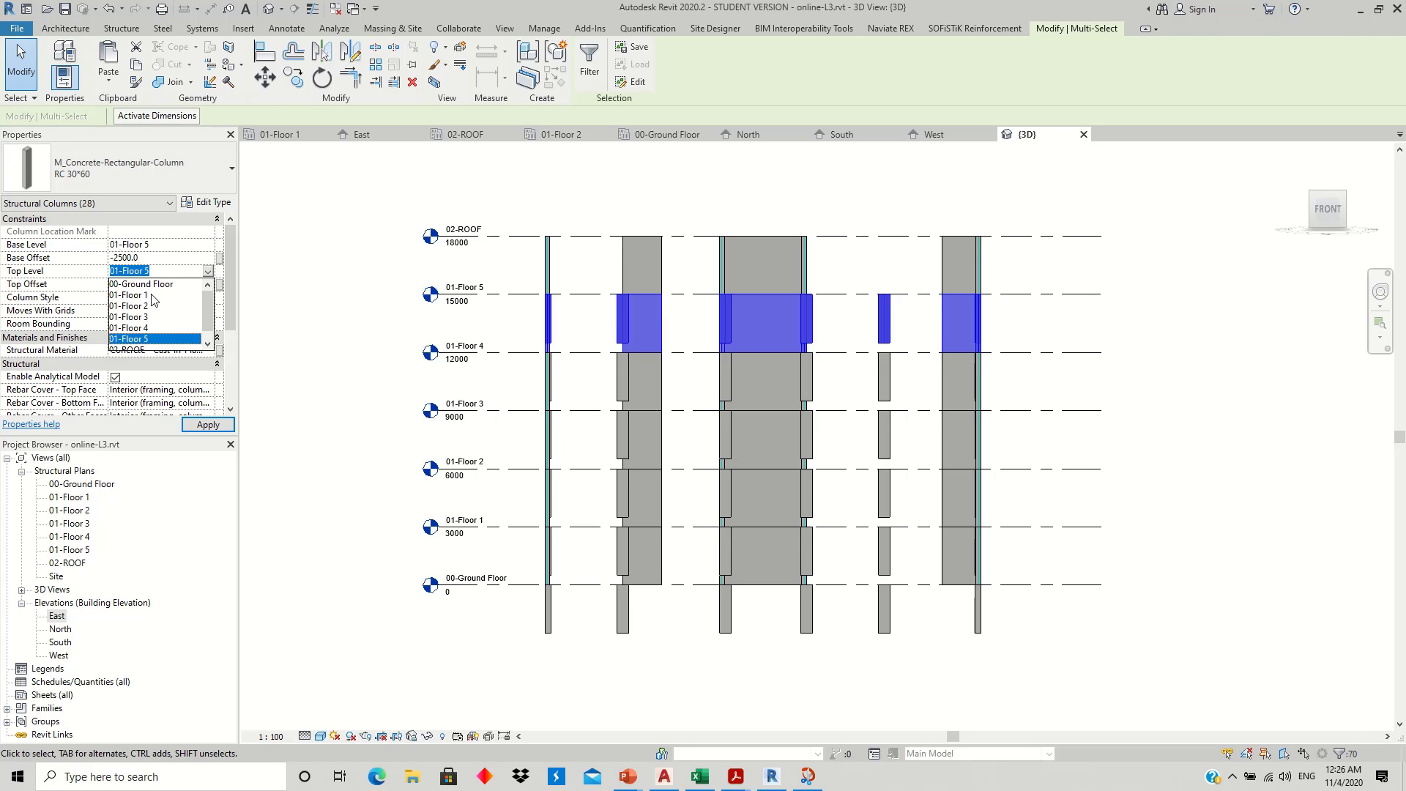
{"action": "scroll", "coordinate": [139, 341], "scroll_direction": "down", "scroll_amount": 1}
{"action": "left_click", "coordinate": [139, 339]}
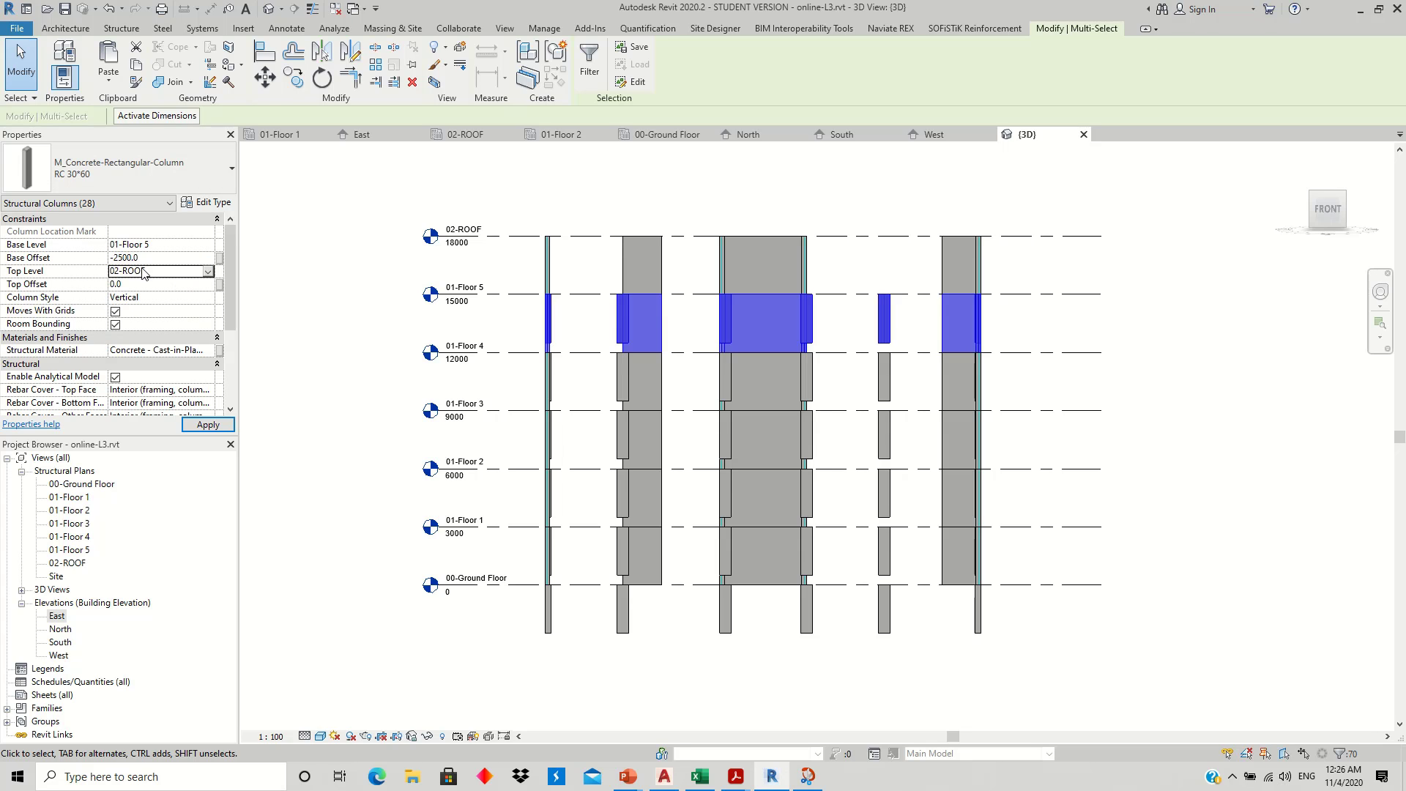
{"action": "type", "text": "0"}
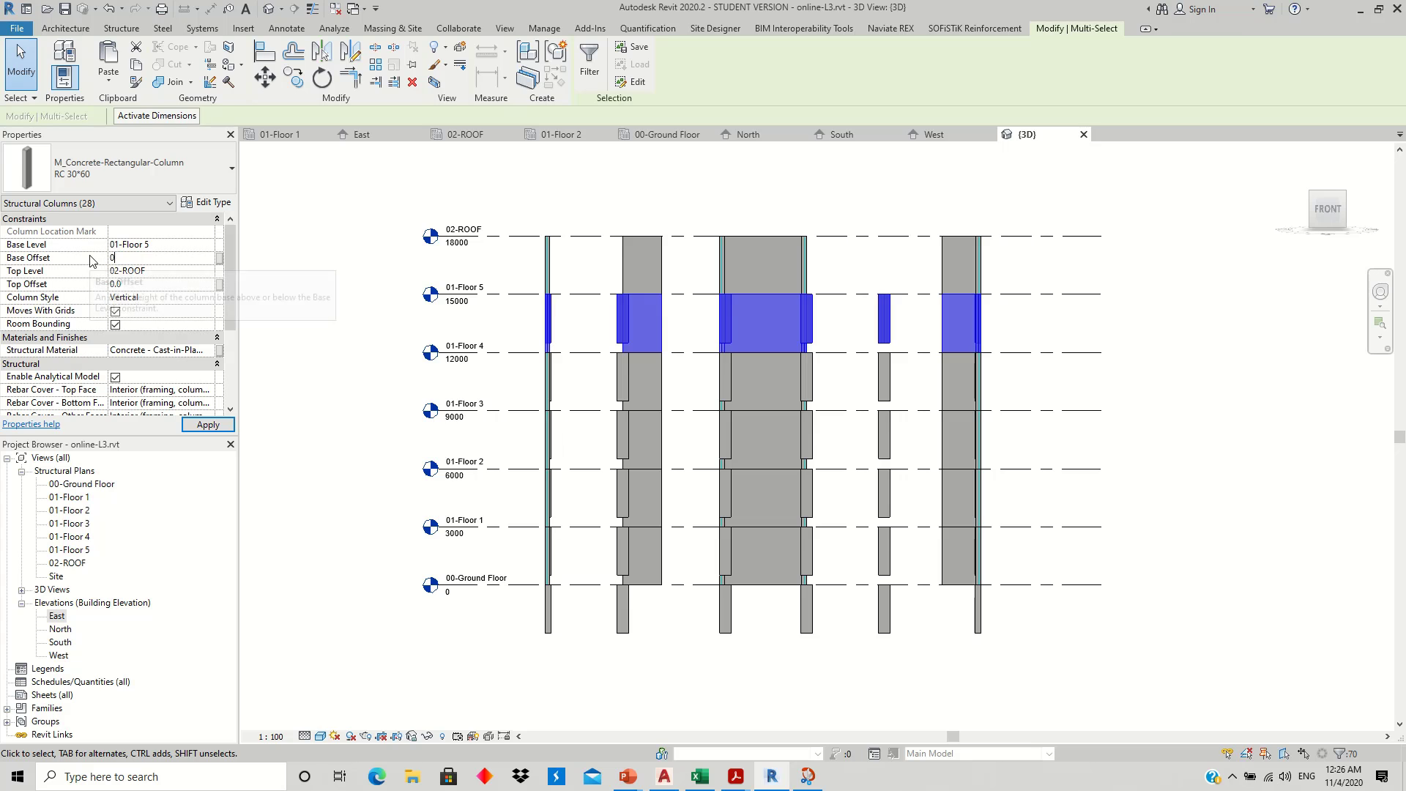
{"action": "key", "text": "Return"}
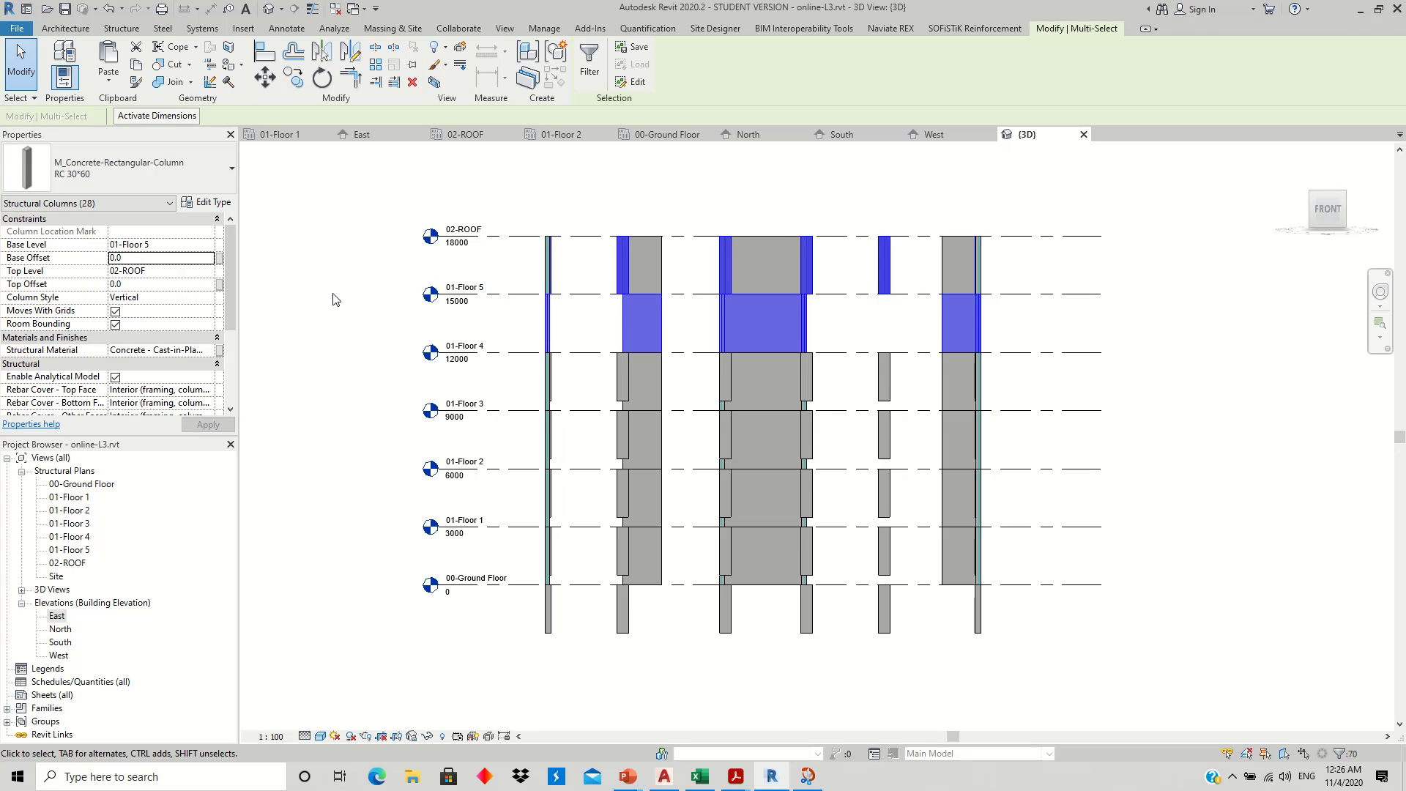
{"action": "left_click", "coordinate": [359, 315]}
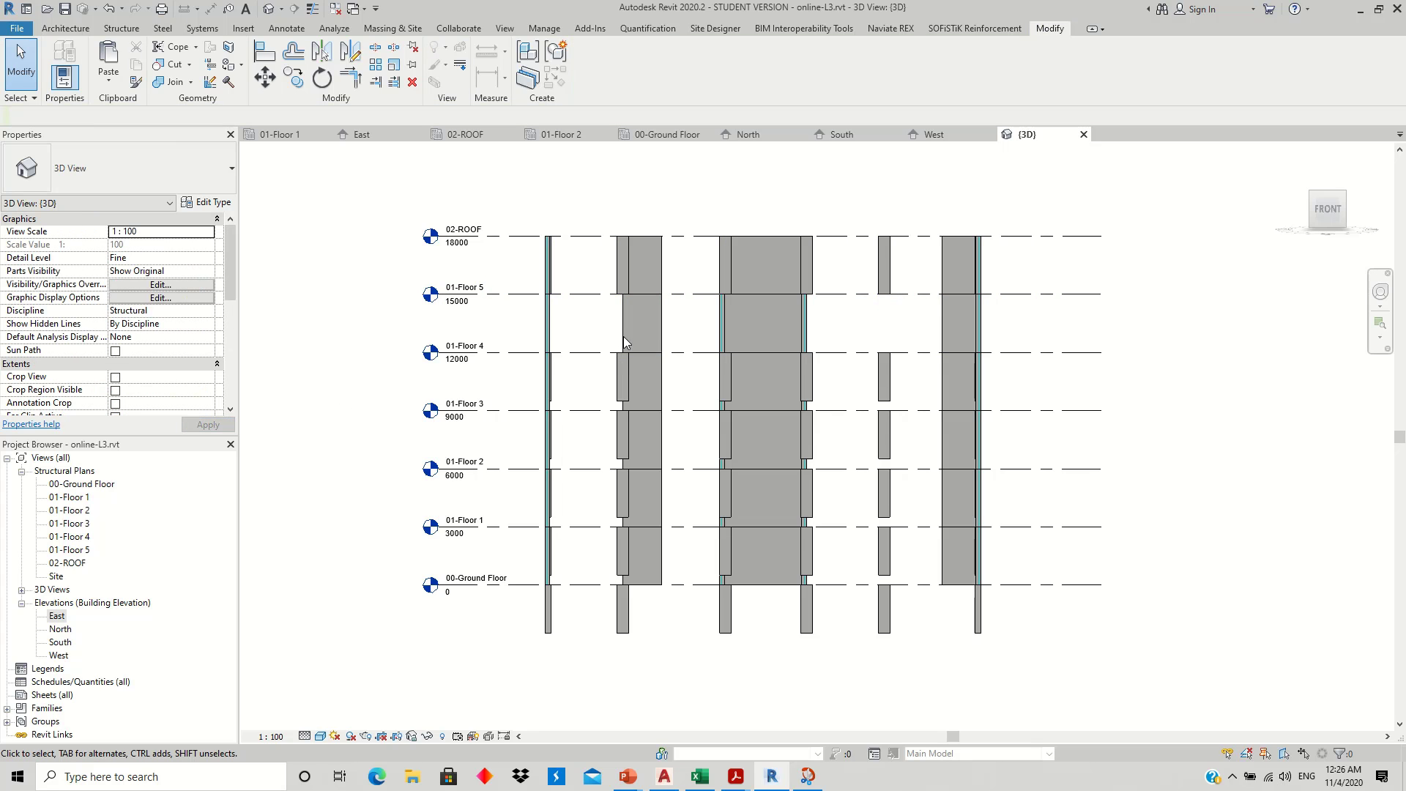
- Make the 01-Floor 4 columns reach 01-Floor 5 with zero base offset
{"action": "left_click_drag", "start_coordinate": [520, 329], "coordinate": [1001, 433]}
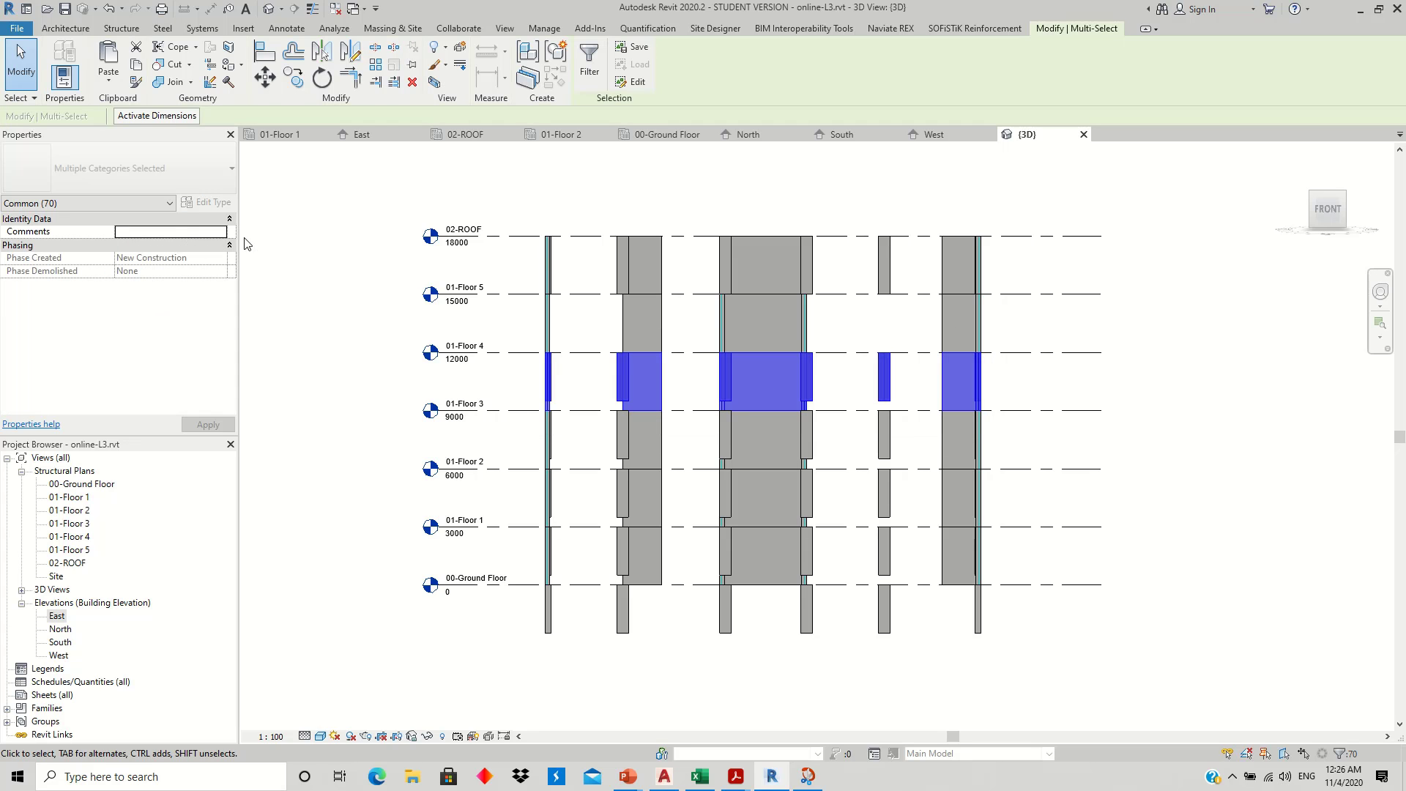
{"action": "left_click", "coordinate": [119, 204]}
{"action": "left_click", "coordinate": [66, 254]}
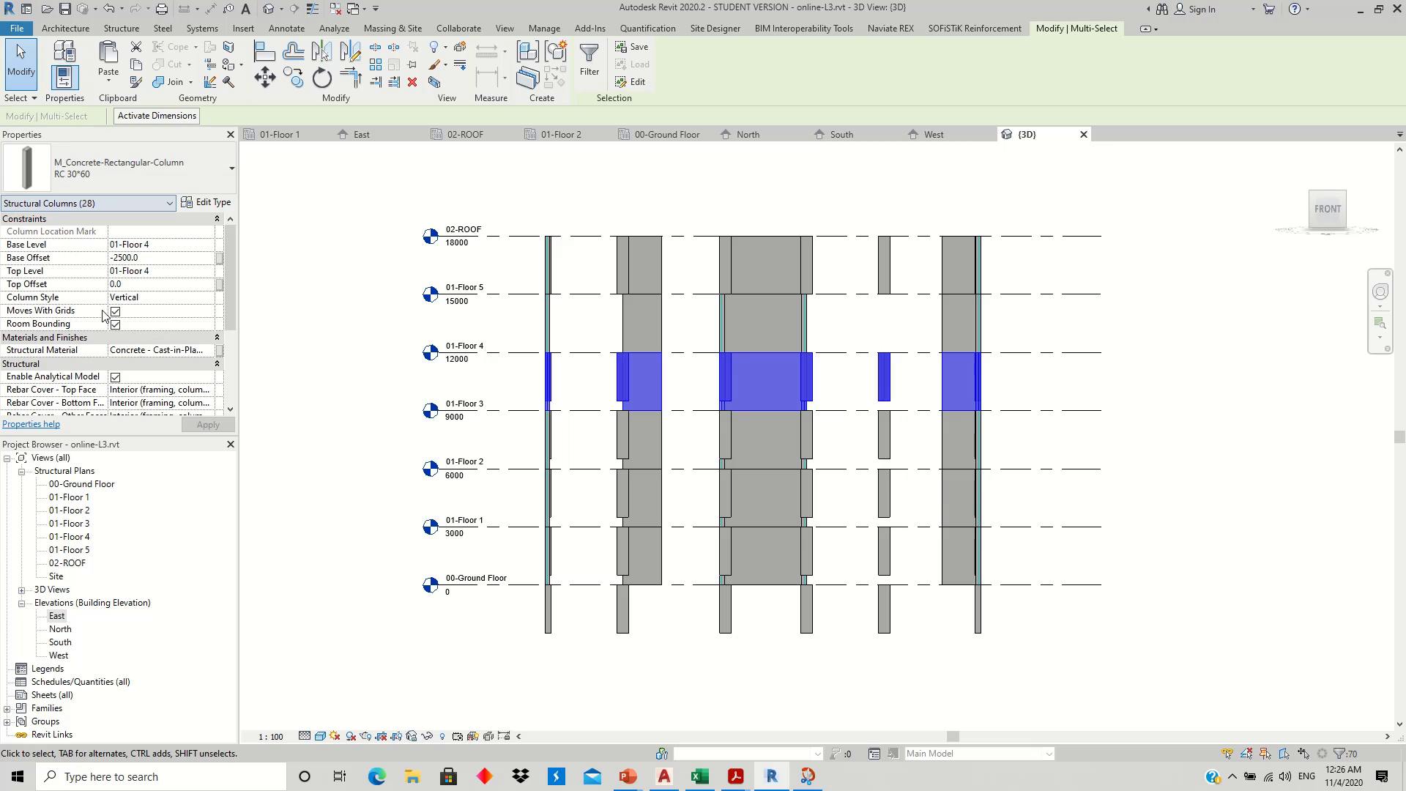
{"action": "left_click", "coordinate": [210, 272]}
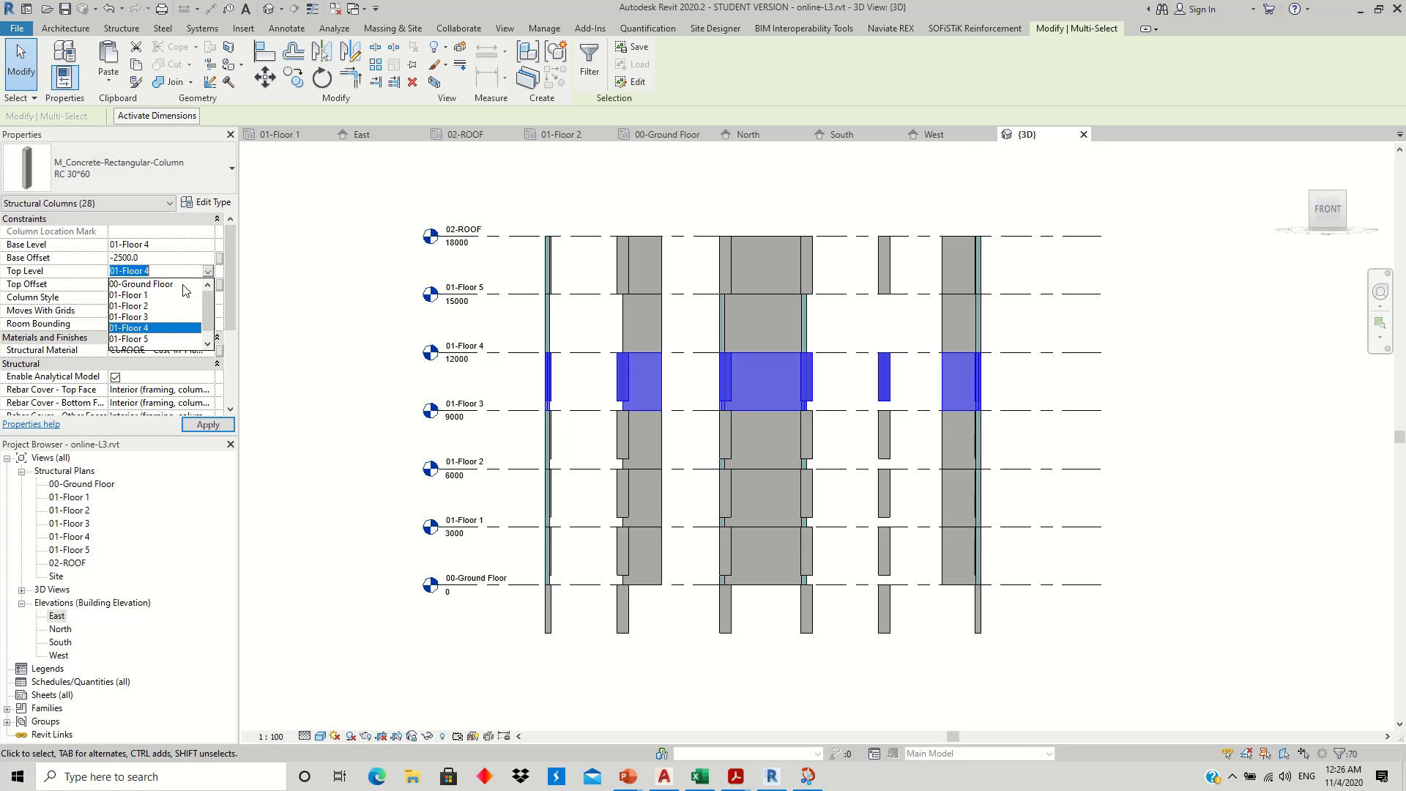
{"action": "left_click", "coordinate": [148, 339]}
{"action": "left_click", "coordinate": [148, 258]}
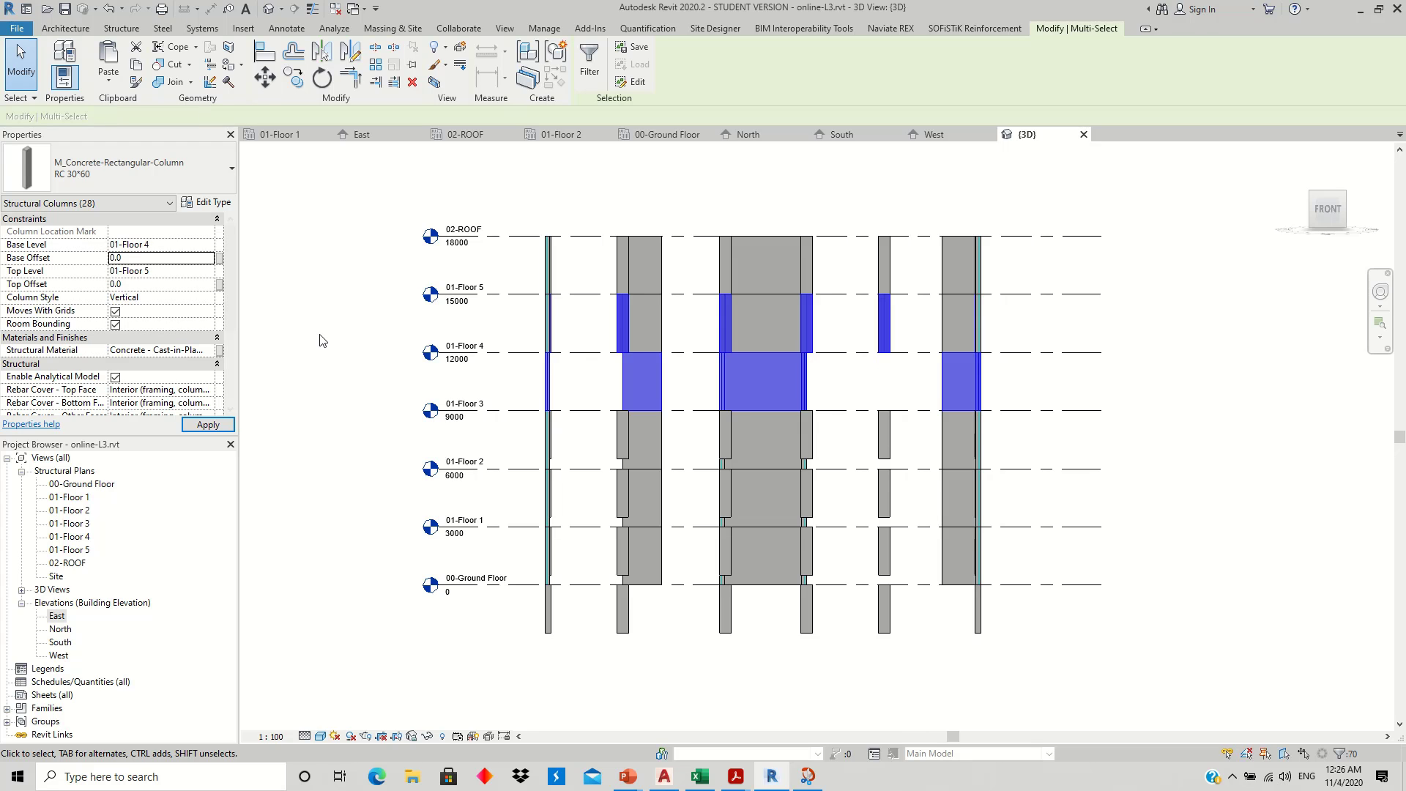
{"action": "key", "text": "Escape"}
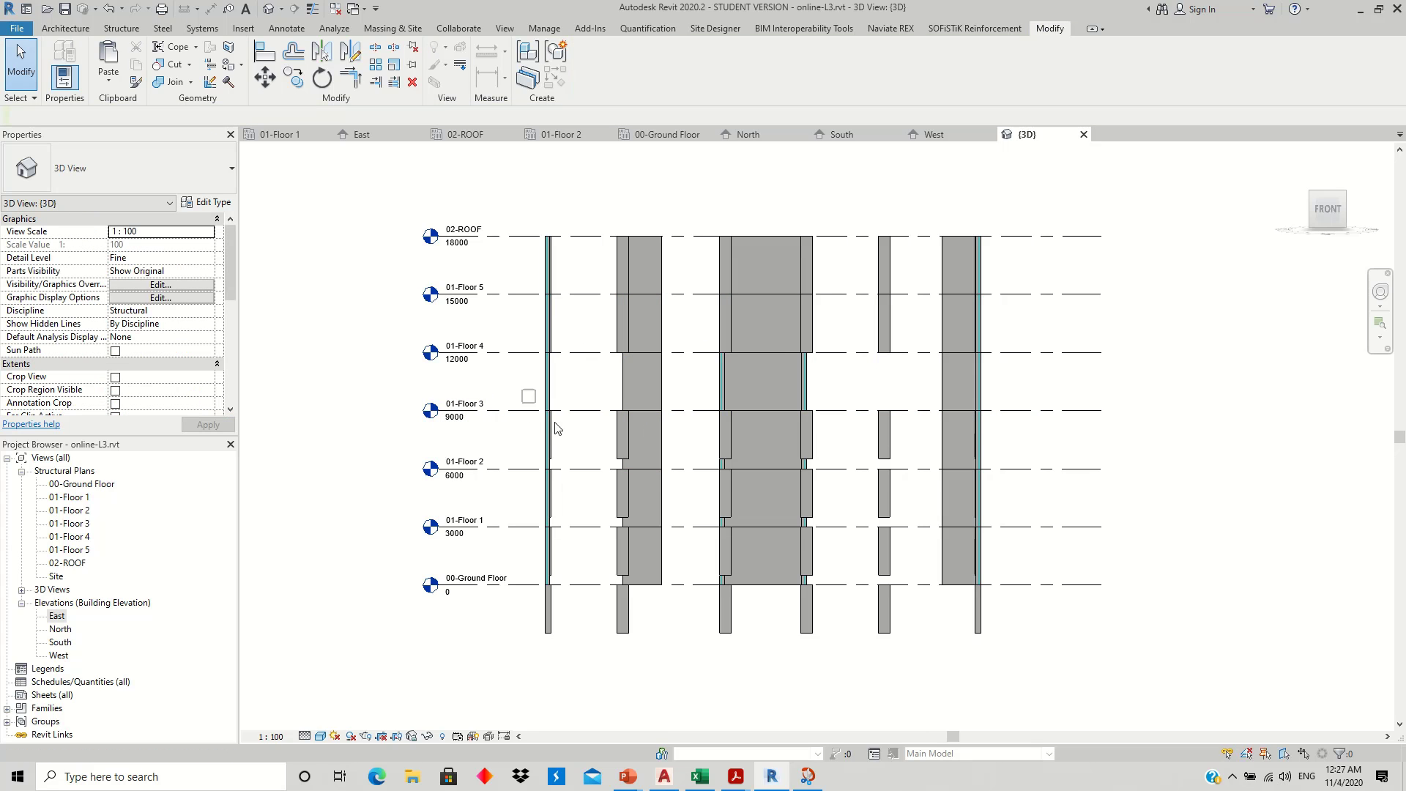
- Make the 01-Floor 3 columns reach 01-Floor 4 with zero base offset
{"action": "left_click_drag", "start_coordinate": [522, 390], "coordinate": [1013, 492]}
{"action": "left_click", "coordinate": [125, 204]}
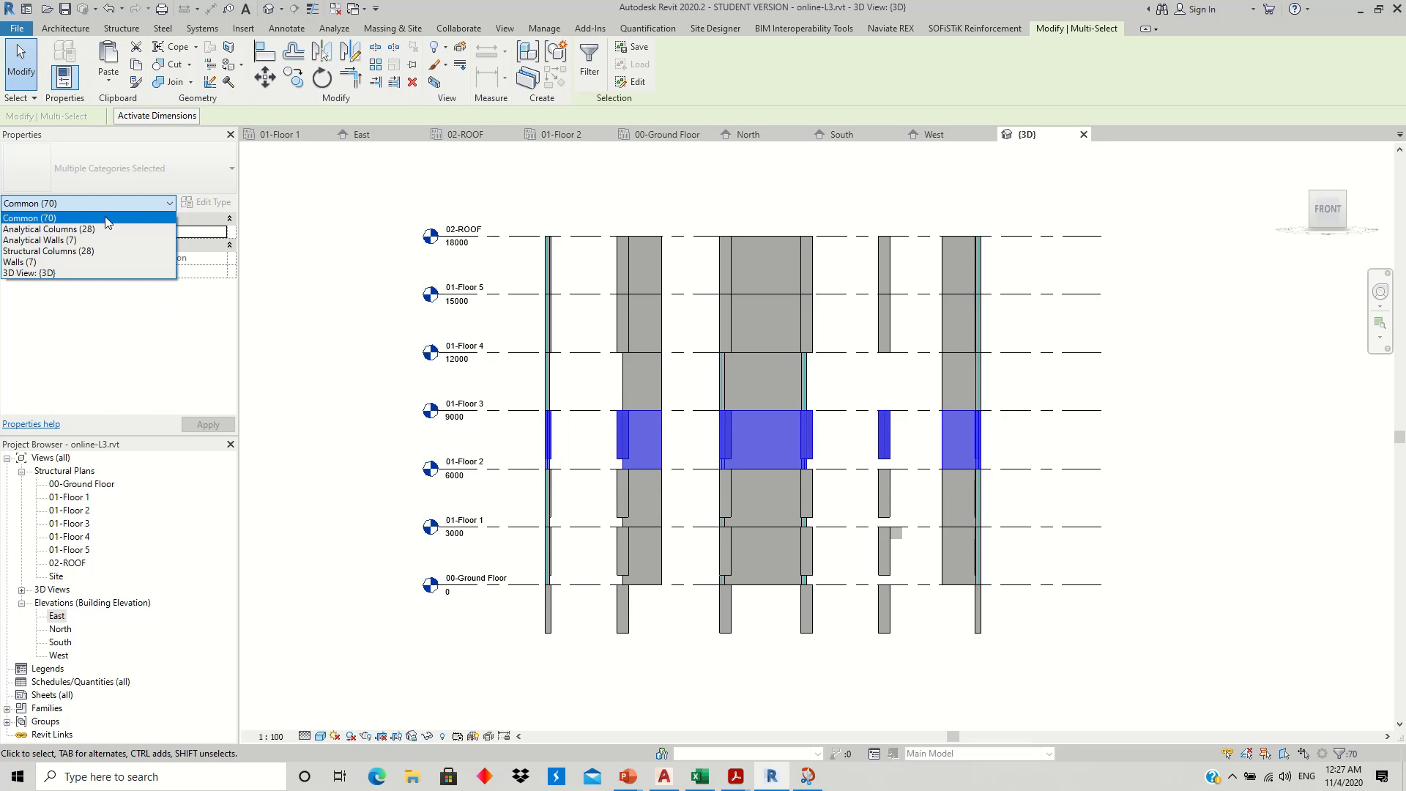
{"action": "left_click", "coordinate": [71, 251]}
{"action": "left_click", "coordinate": [208, 271]}
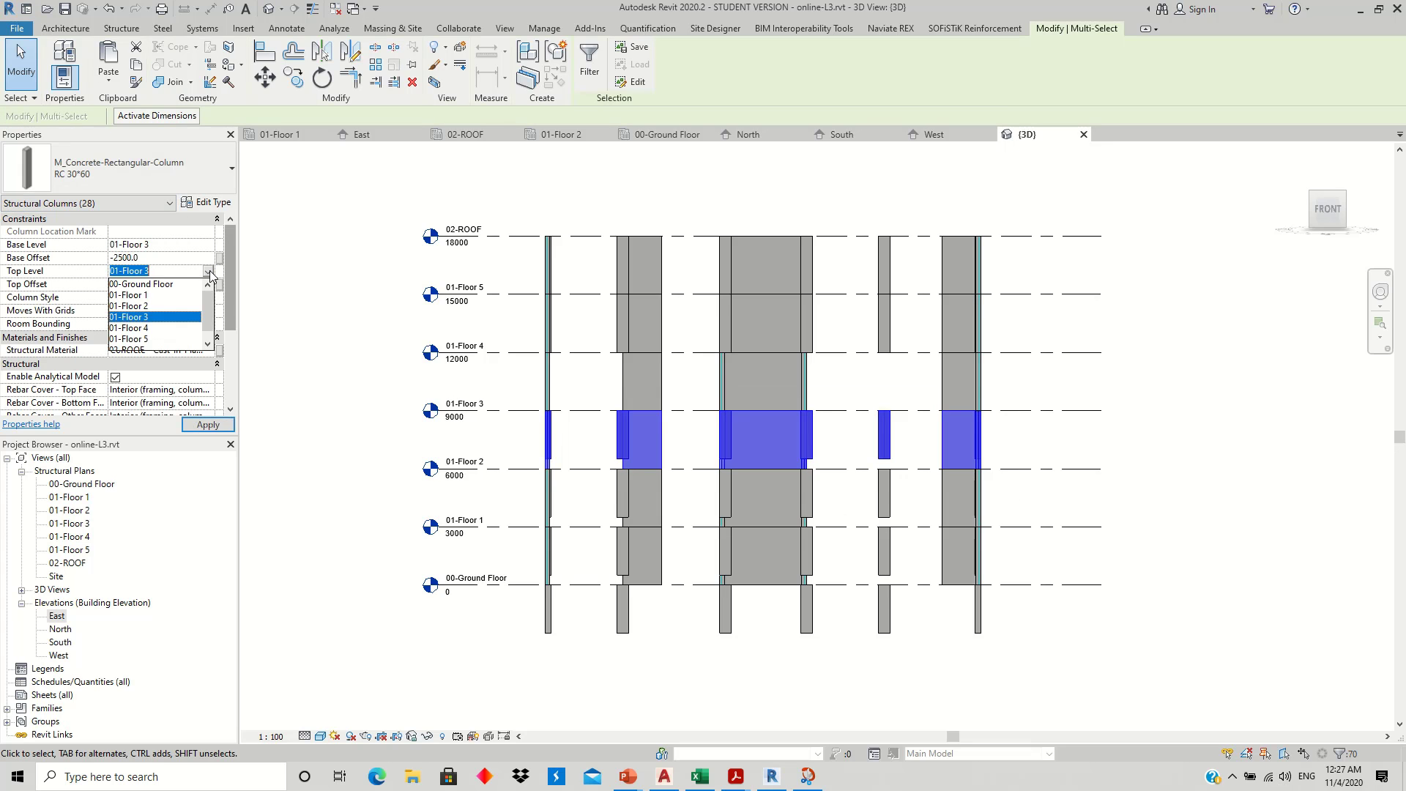
{"action": "left_click", "coordinate": [152, 327]}
{"action": "left_click", "coordinate": [146, 259]}
{"action": "type", "text": "0"}
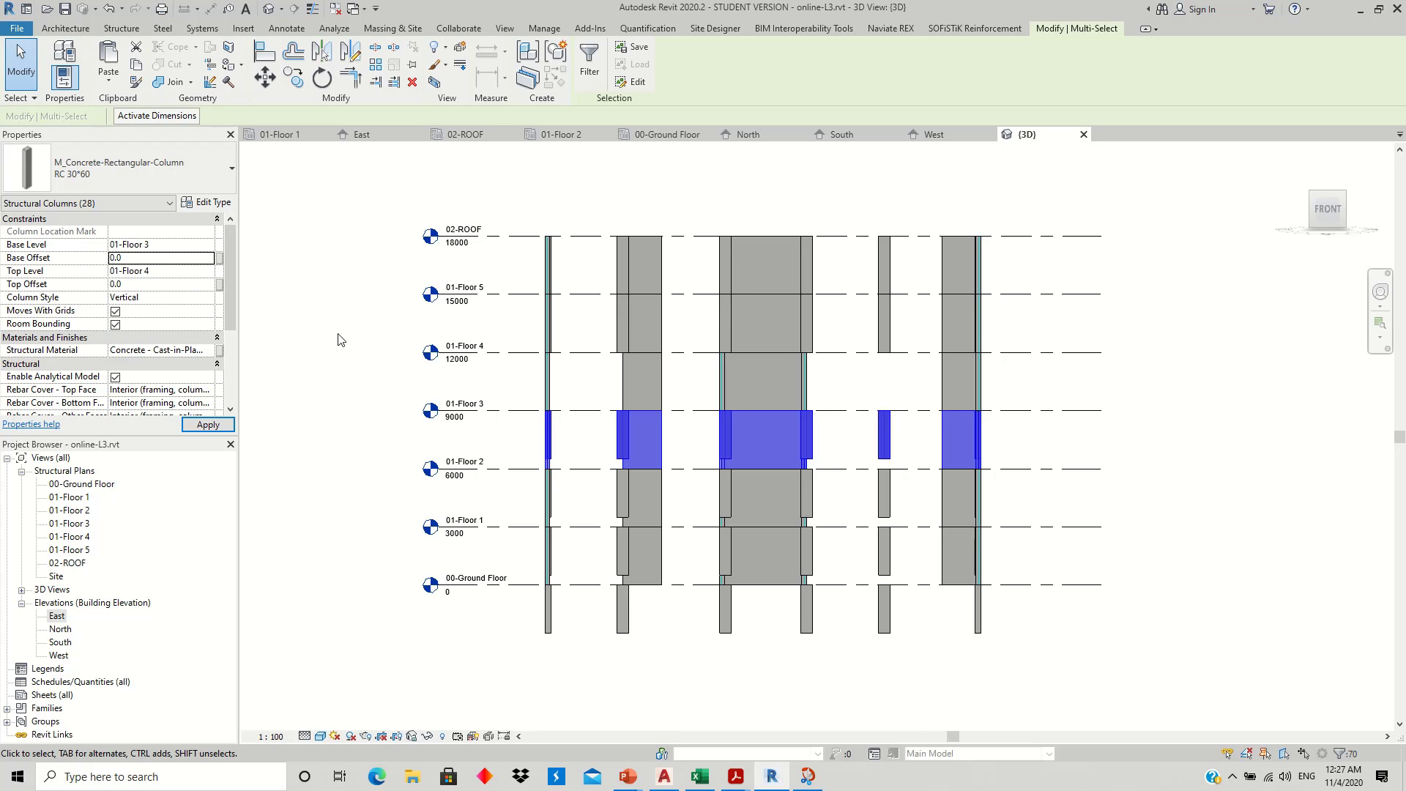
{"action": "left_click", "coordinate": [582, 397]}
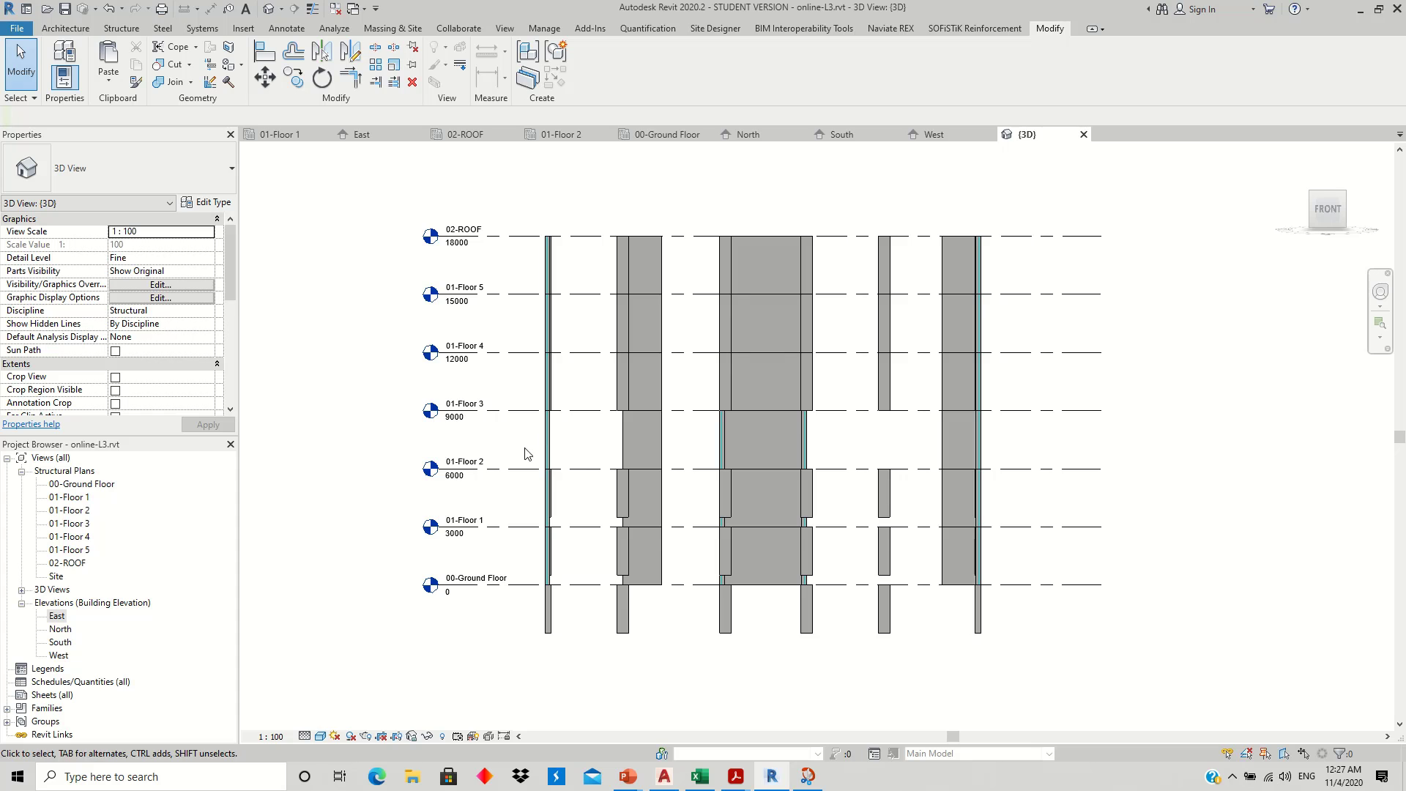
- Make the 01-Floor 2 columns reach 01-Floor 3 with zero base offset
{"action": "left_click_drag", "start_coordinate": [524, 449], "coordinate": [1022, 551]}
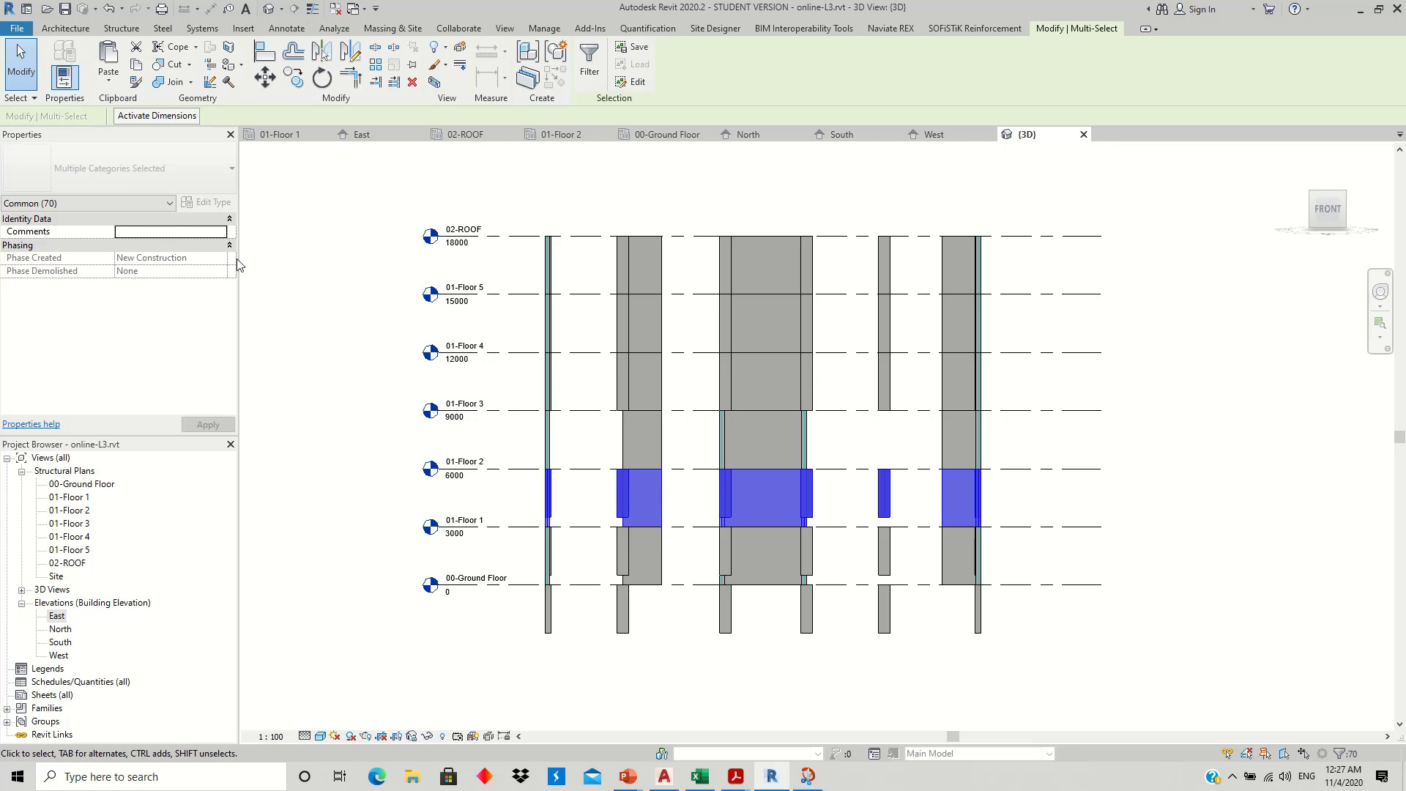
{"action": "left_click", "coordinate": [146, 204]}
{"action": "left_click", "coordinate": [110, 255]}
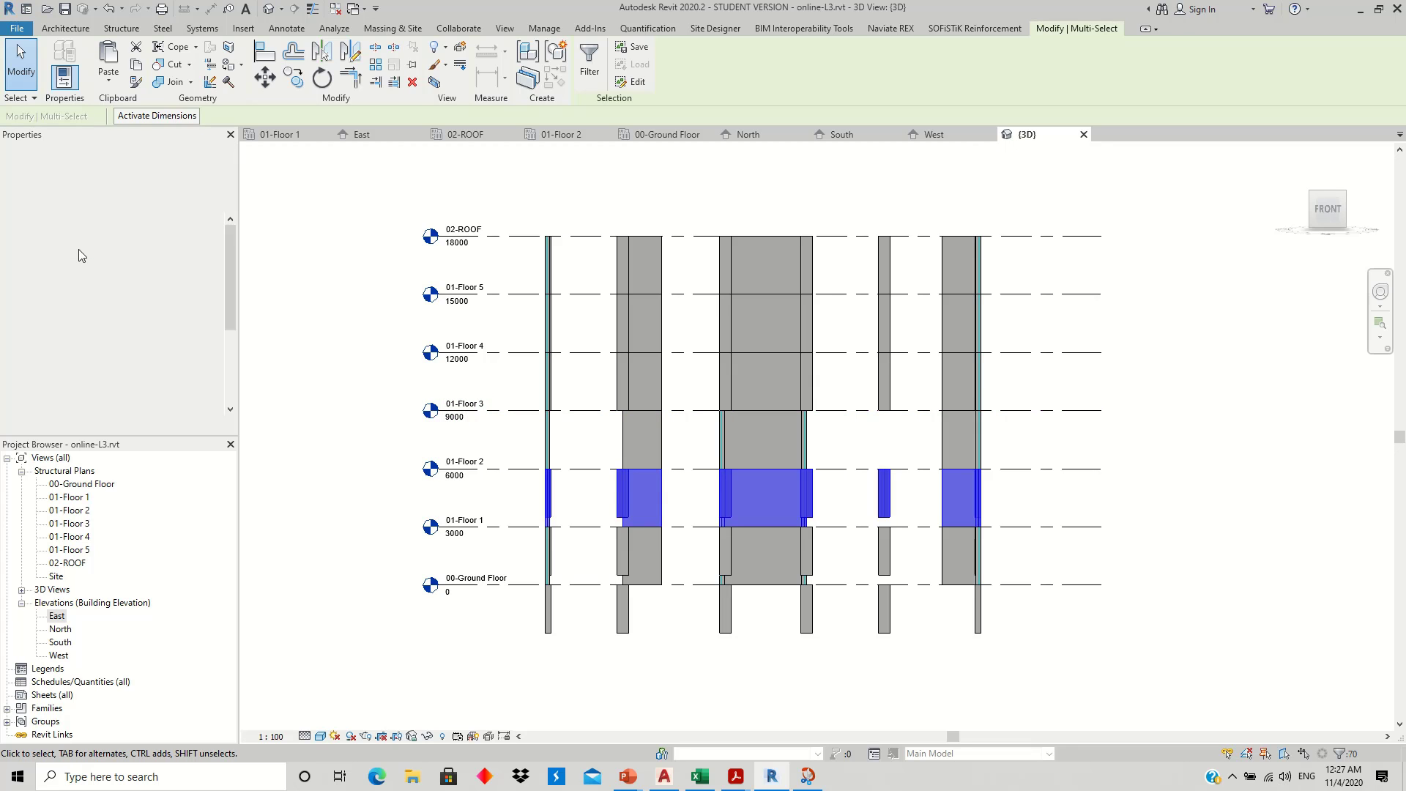
{"action": "left_click", "coordinate": [208, 272]}
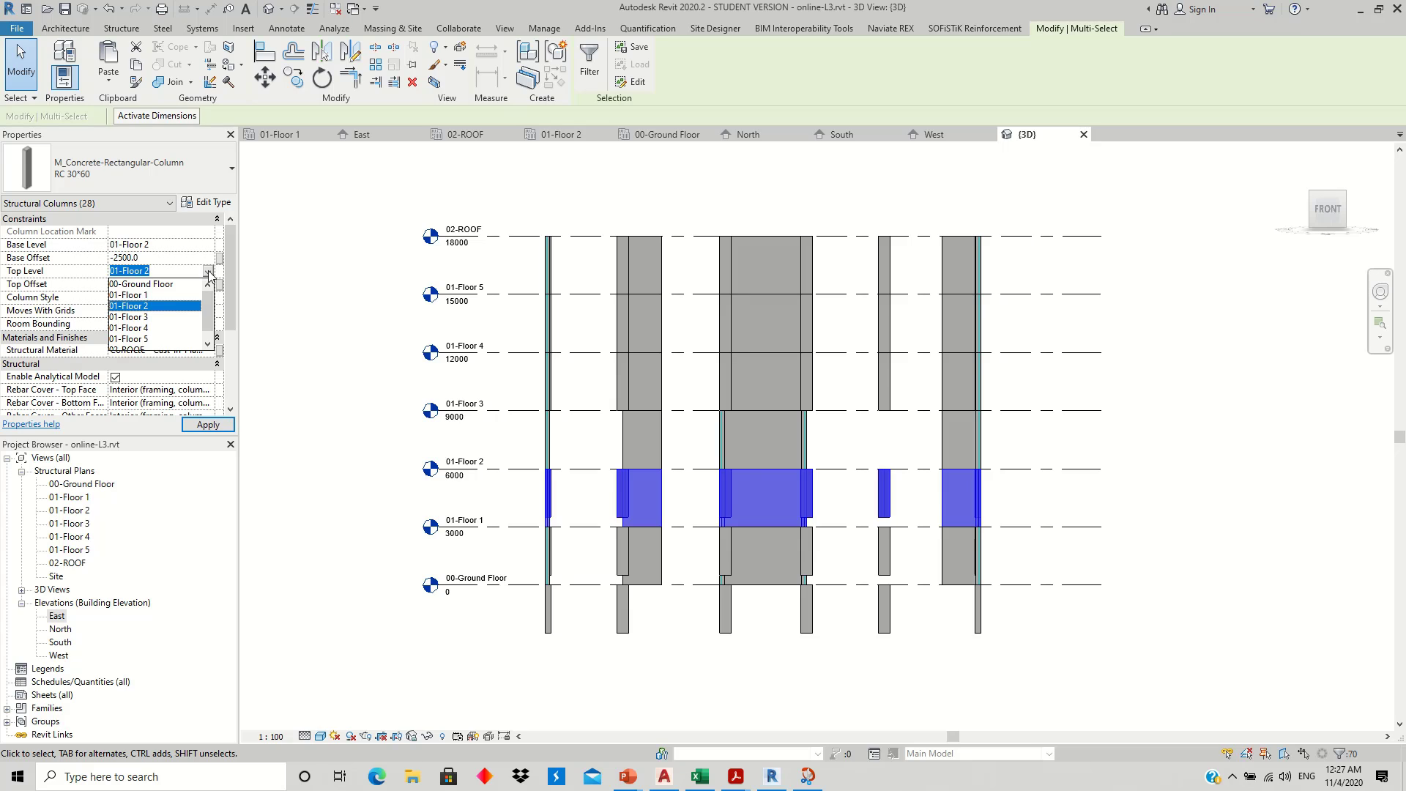
{"action": "left_click", "coordinate": [149, 318]}
{"action": "left_click", "coordinate": [147, 259]}
{"action": "type", "text": "0"}
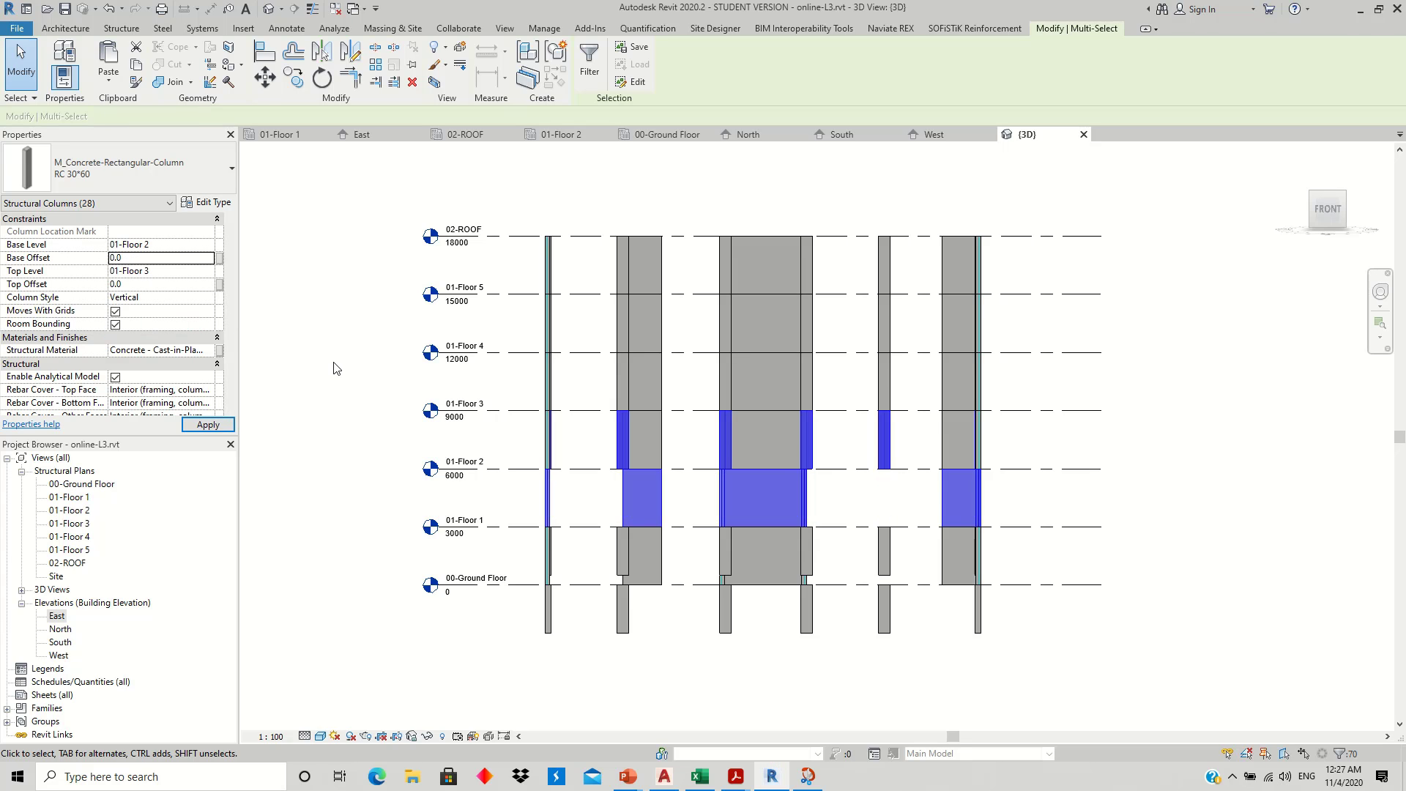
{"action": "key", "text": "Escape"}
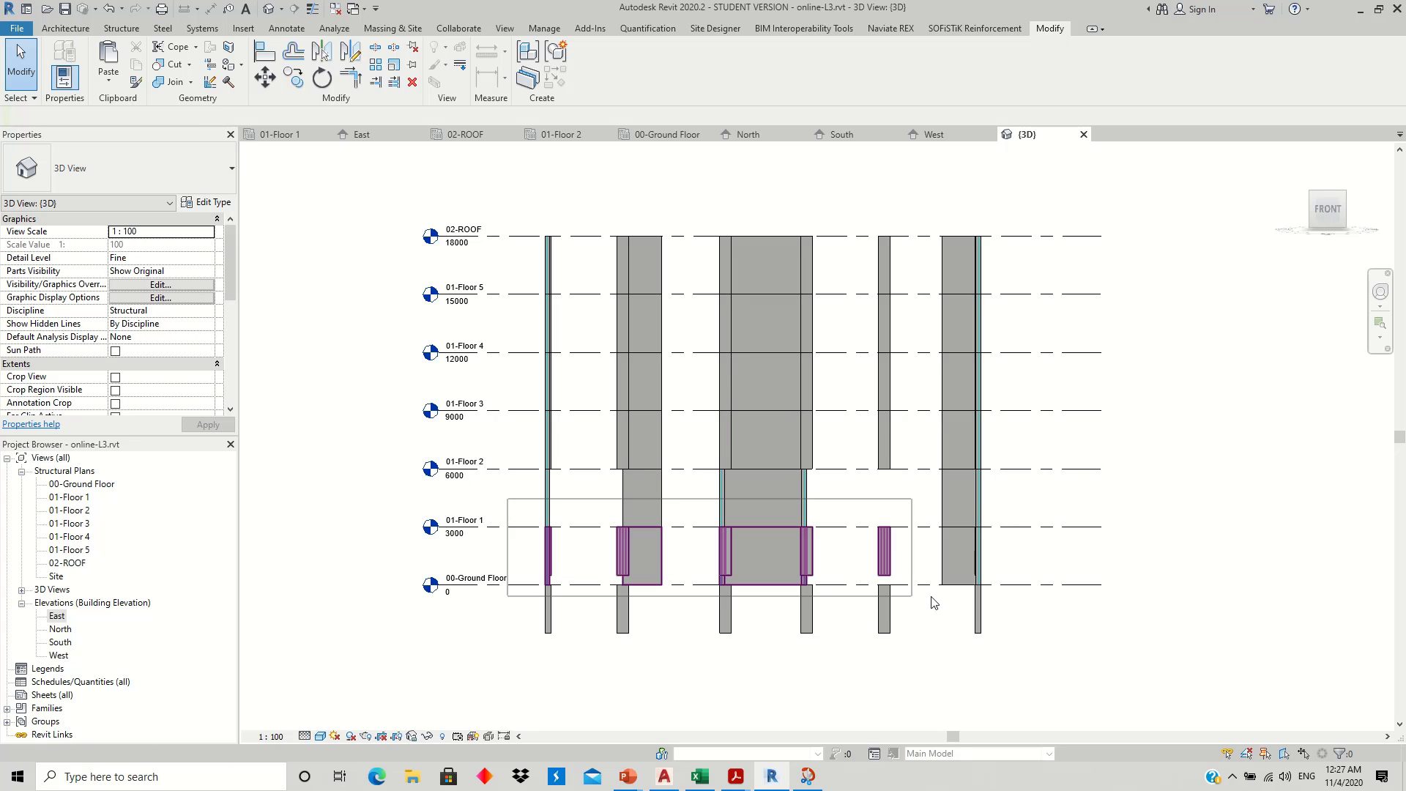
- Set the 28 columns based on 01-Floor 1 to Top Level 01-Floor 2 with 0 offset
{"action": "left_click_drag", "start_coordinate": [562, 539], "coordinate": [1018, 608]}
{"action": "left_click", "coordinate": [168, 203]}
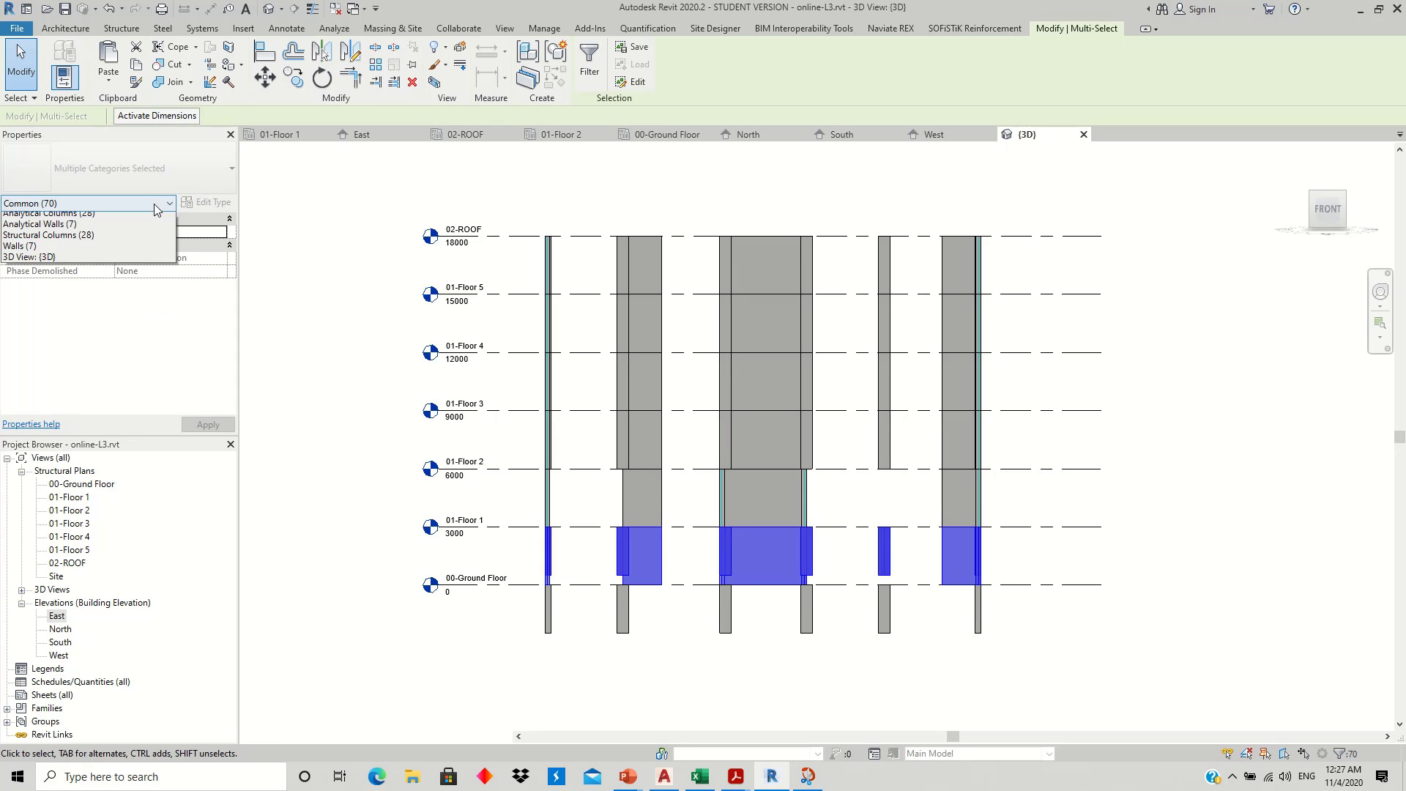
{"action": "left_click", "coordinate": [146, 256]}
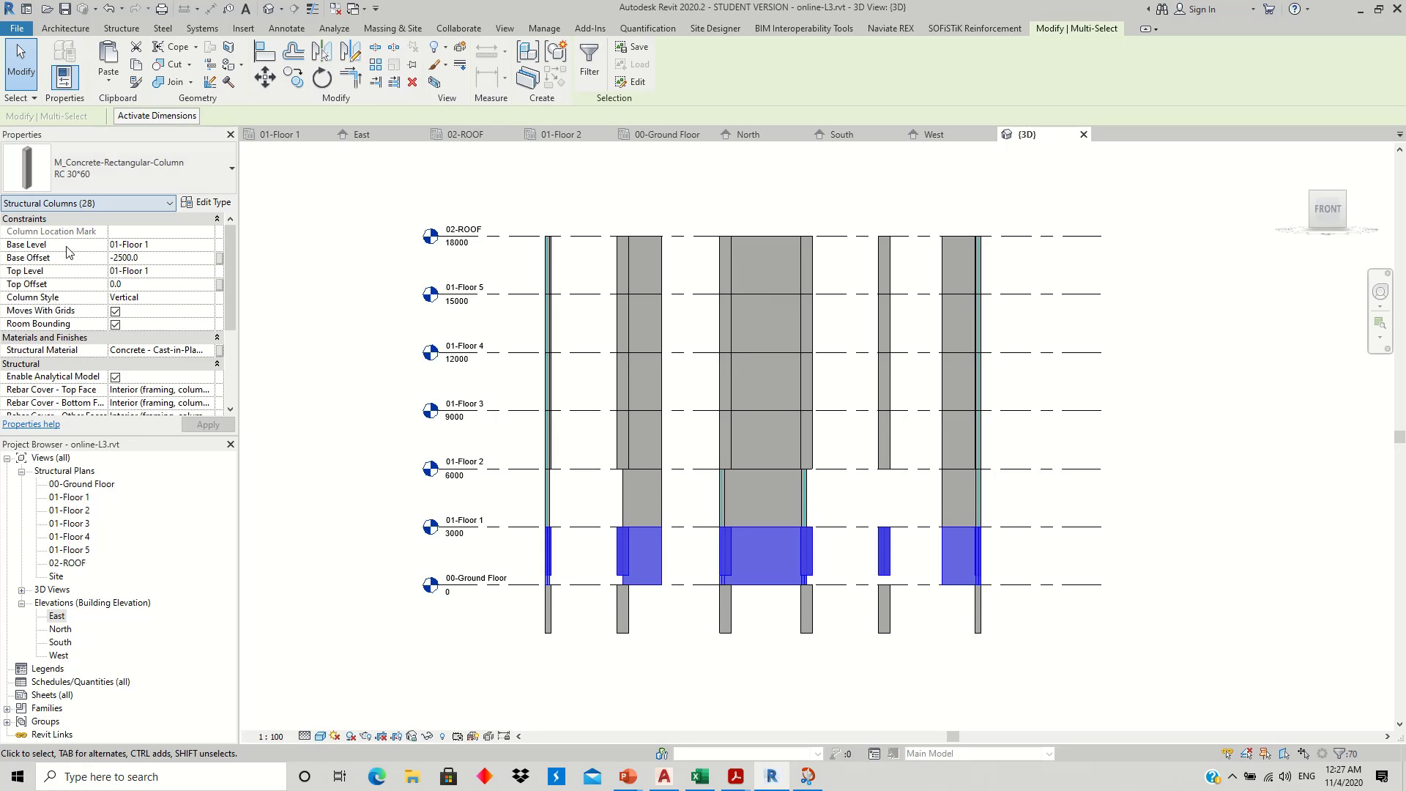
{"action": "left_click", "coordinate": [209, 274]}
{"action": "left_click", "coordinate": [142, 306]}
{"action": "type", "text": "0"}
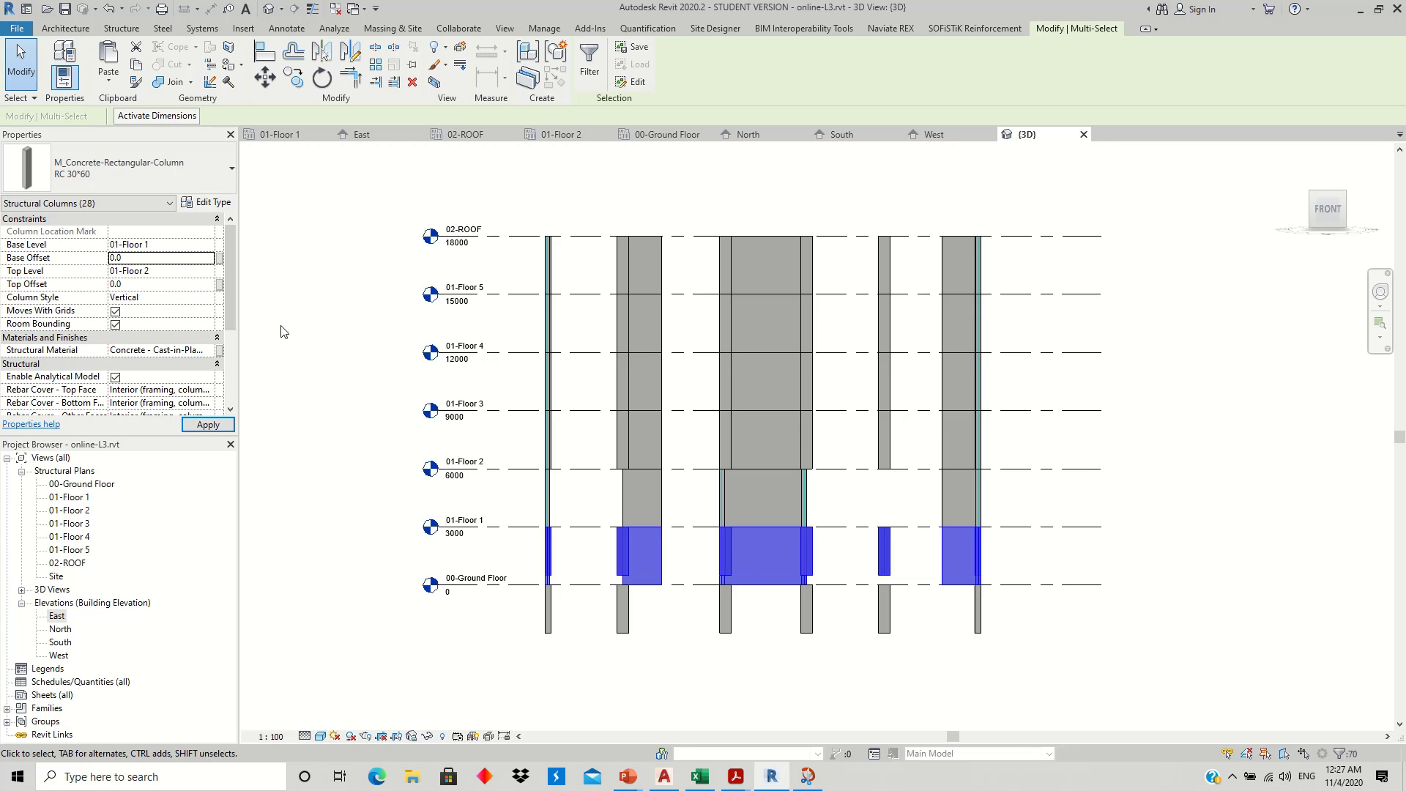
{"action": "left_click", "coordinate": [410, 505]}
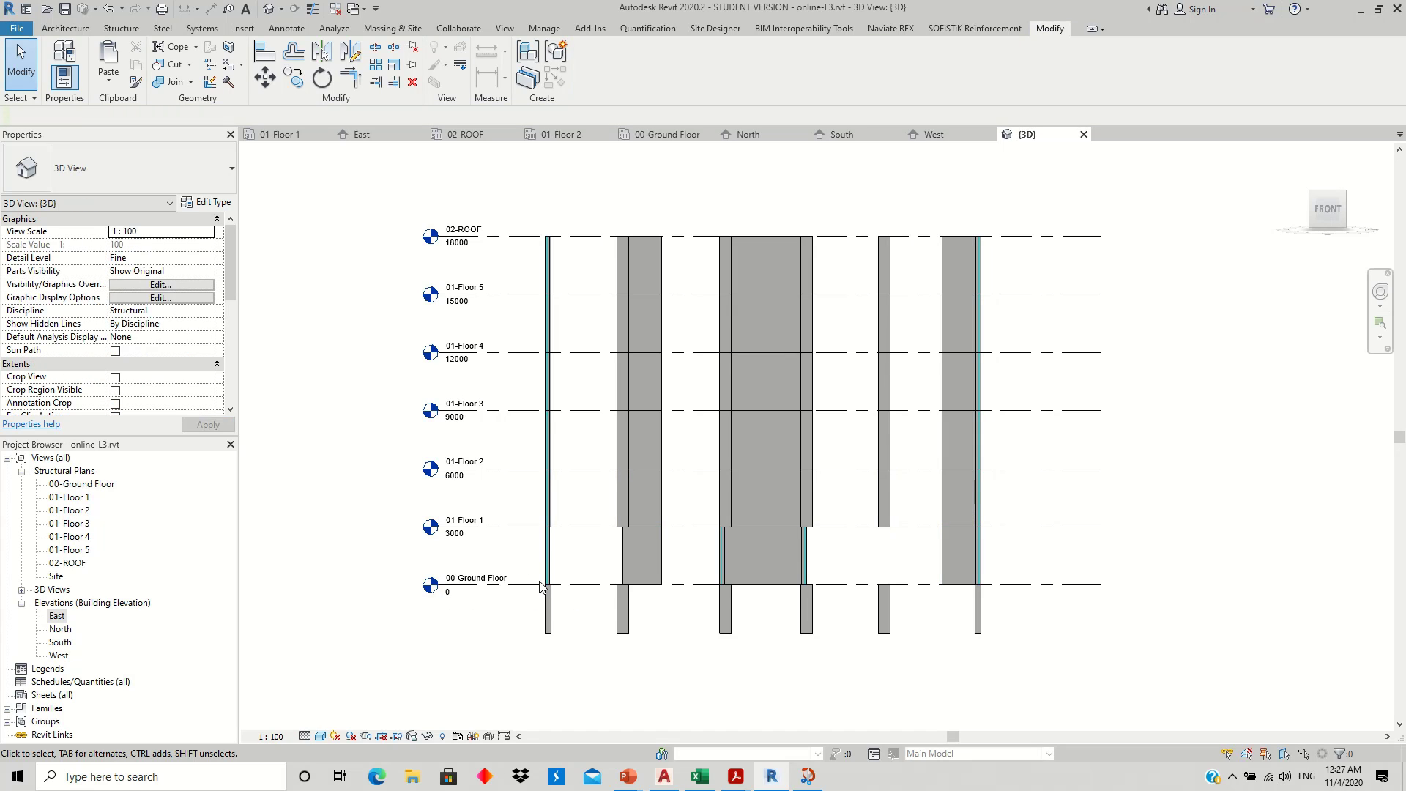
{"action": "left_click_drag", "start_coordinate": [540, 584], "coordinate": [1058, 677]}
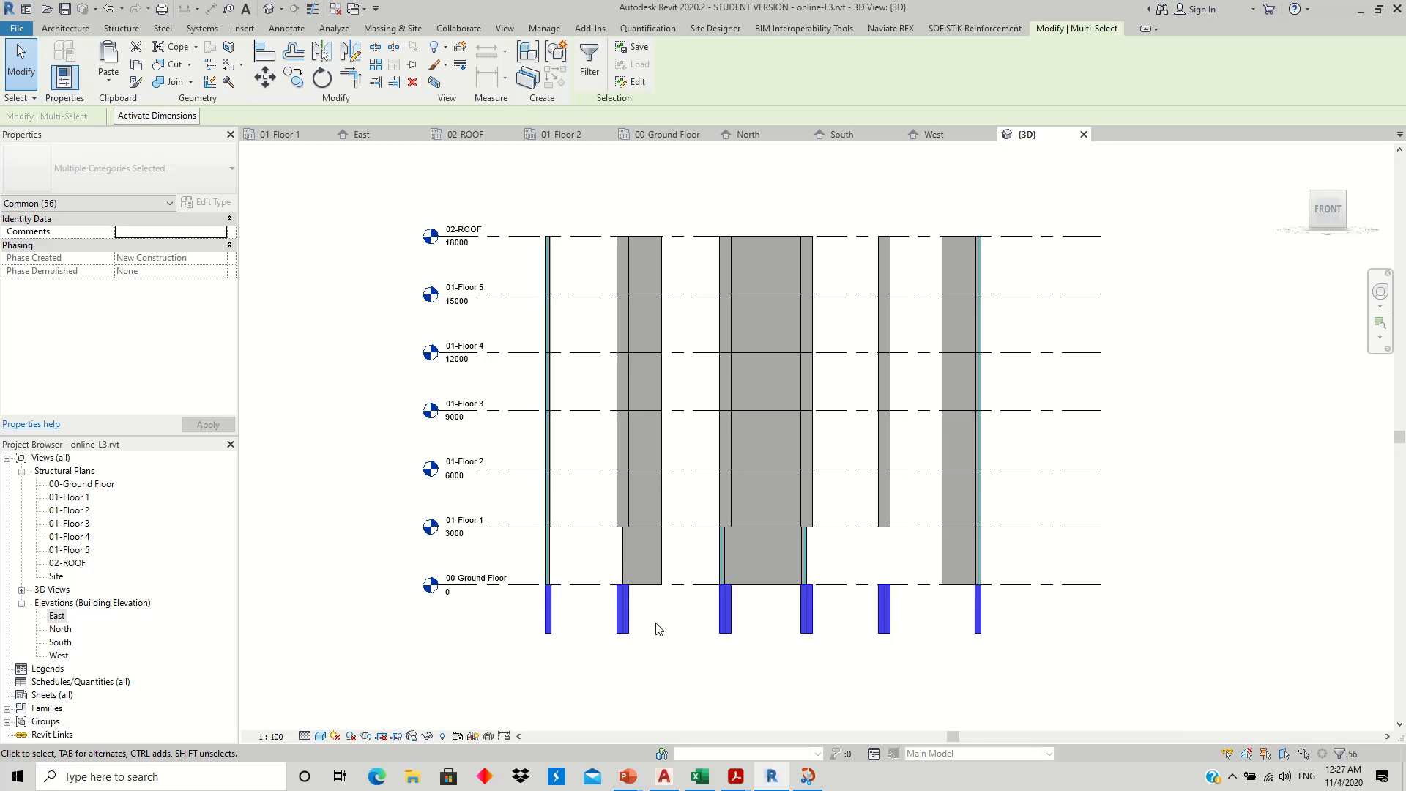
- Filter the stubs to the 28 structural columns and set 0 base offset, Top Level 01-Floor 1
{"action": "left_click", "coordinate": [86, 204]}
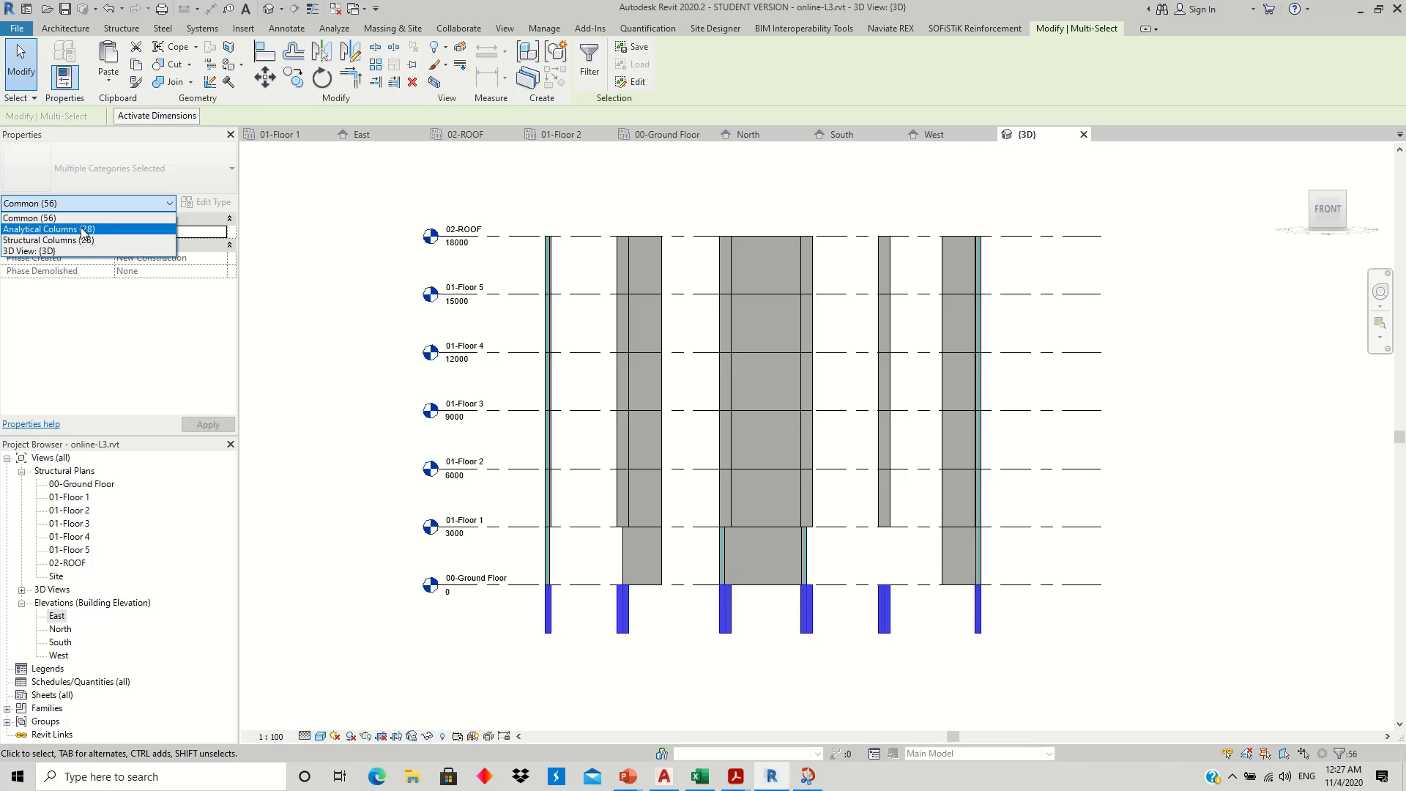
{"action": "left_click", "coordinate": [85, 241]}
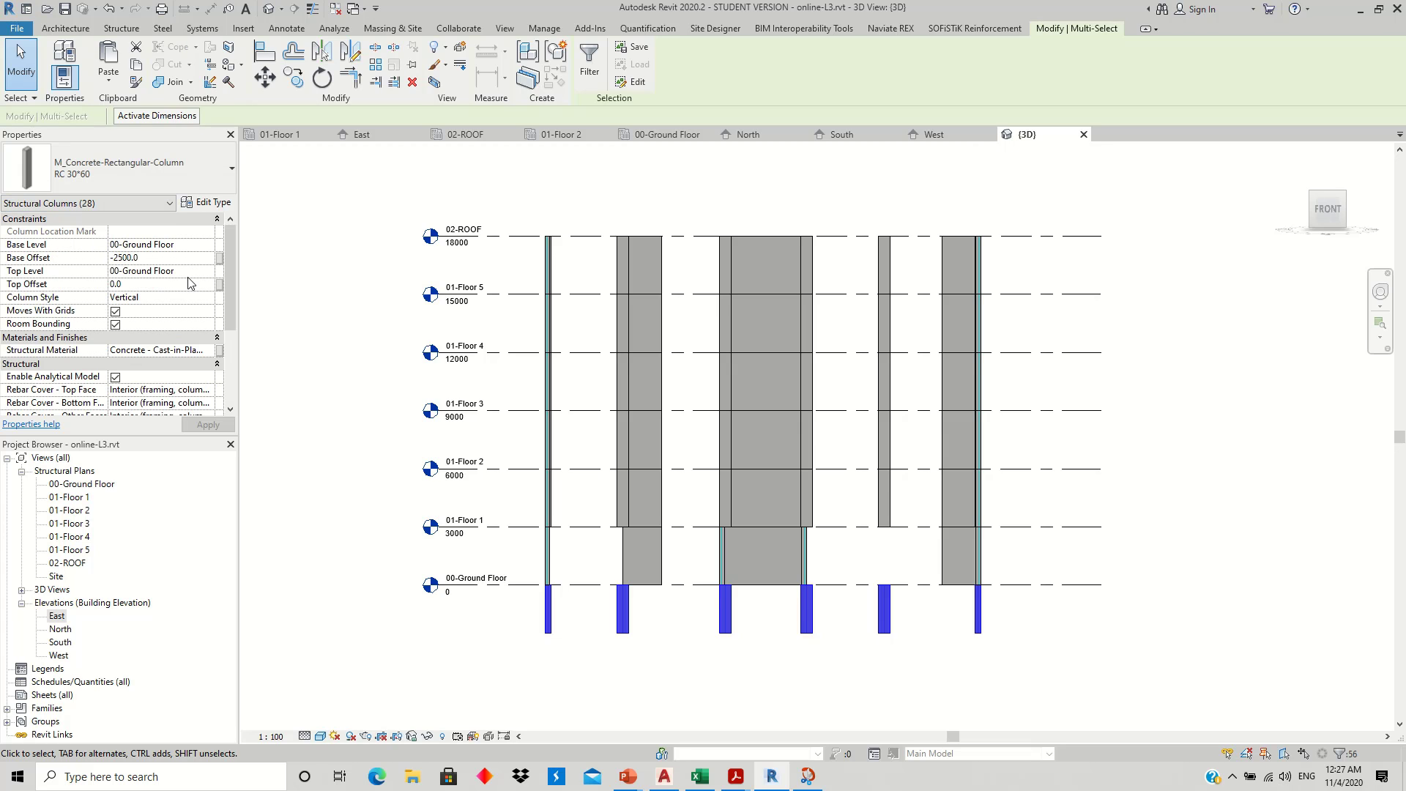
{"action": "left_click", "coordinate": [209, 271]}
{"action": "left_click", "coordinate": [154, 294]}
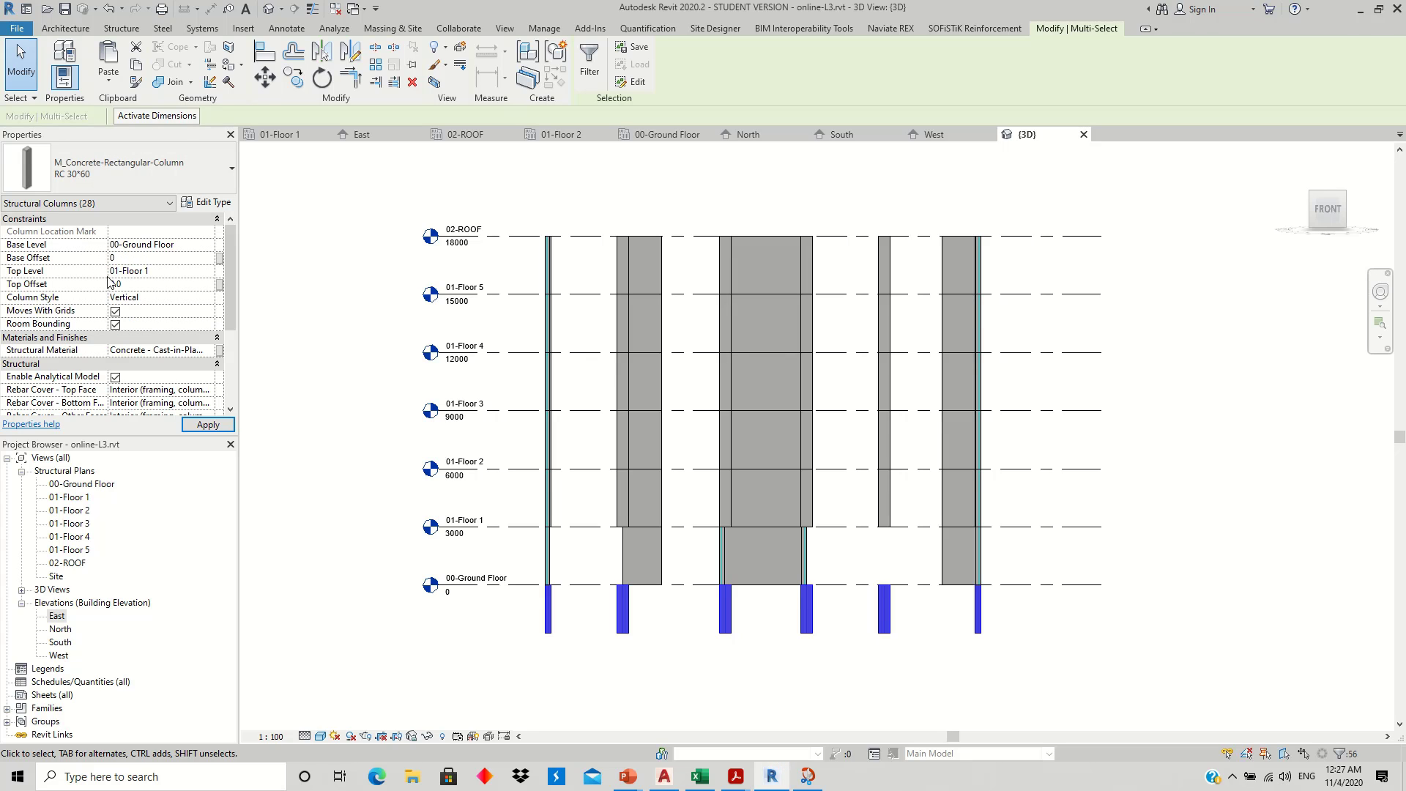
{"action": "left_click", "coordinate": [786, 653]}
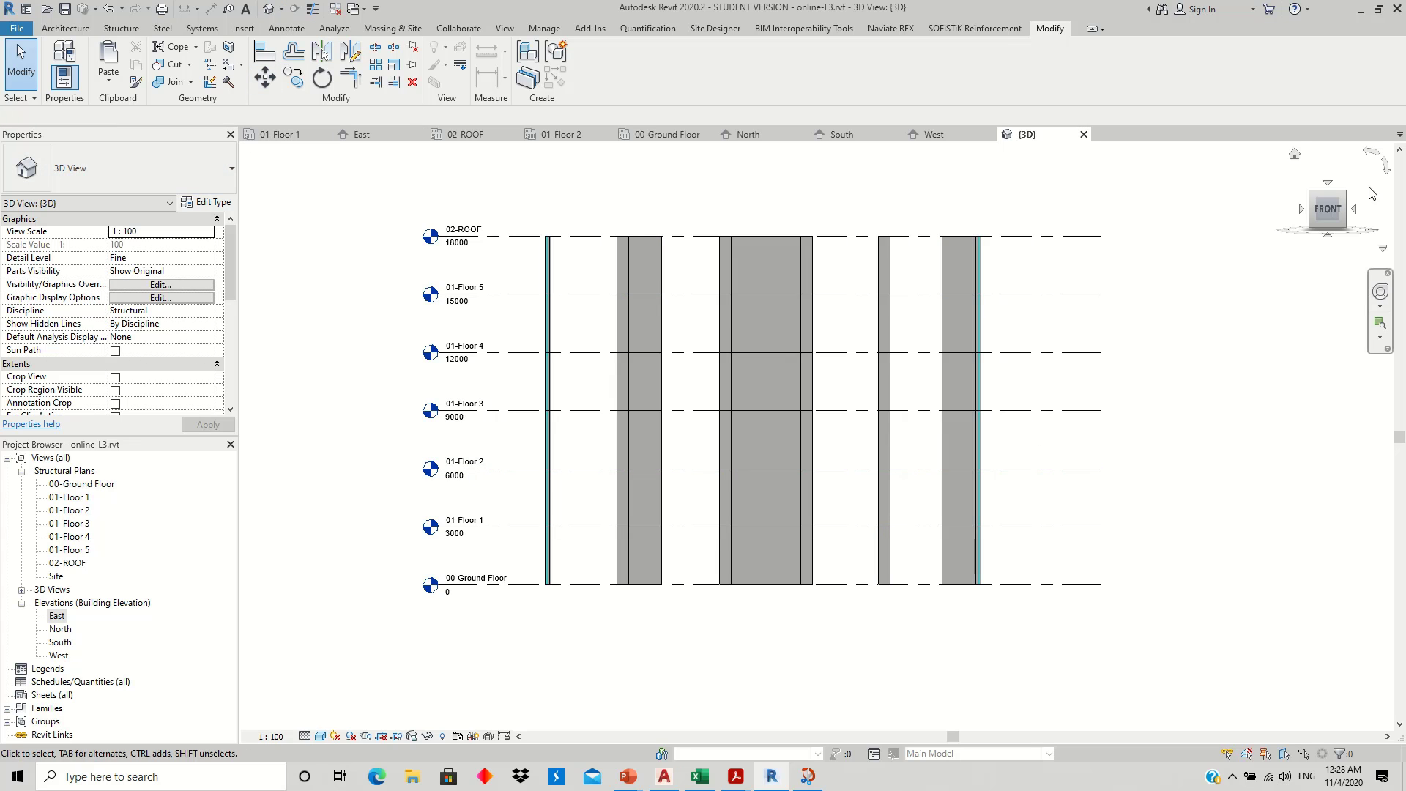
- Orbit, pan and zoom the 3D model to inspect the column frame from several angles
{"action": "left_click", "coordinate": [1297, 154]}
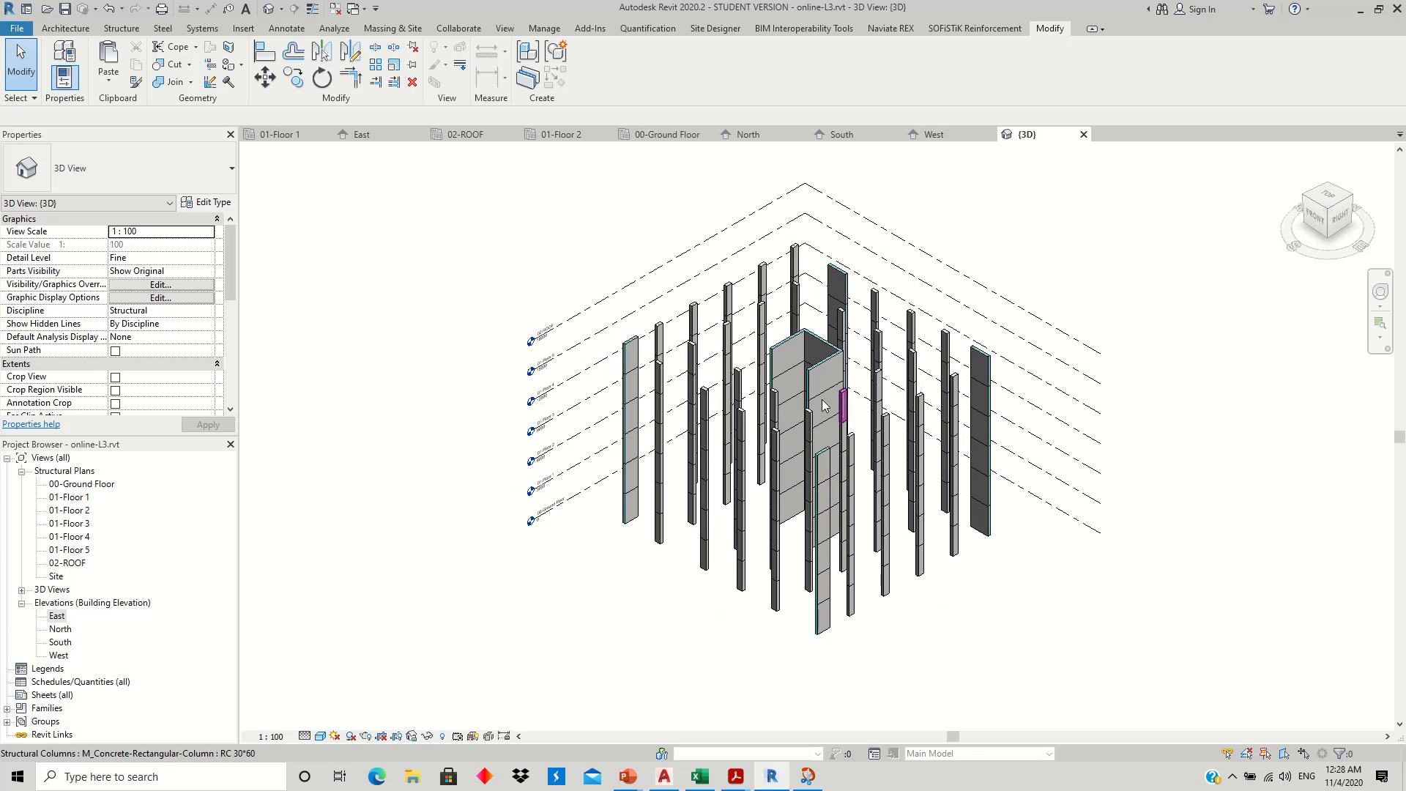
{"action": "mouse_move", "coordinate": [845, 522]}
{"action": "middle_mouse_down", "text": "shift"}
{"action": "mouse_move", "coordinate": [900, 388]}
{"action": "mouse_move", "coordinate": [911, 564]}
{"action": "mouse_move", "coordinate": [966, 525]}
{"action": "middle_mouse_up", "text": "shift"}
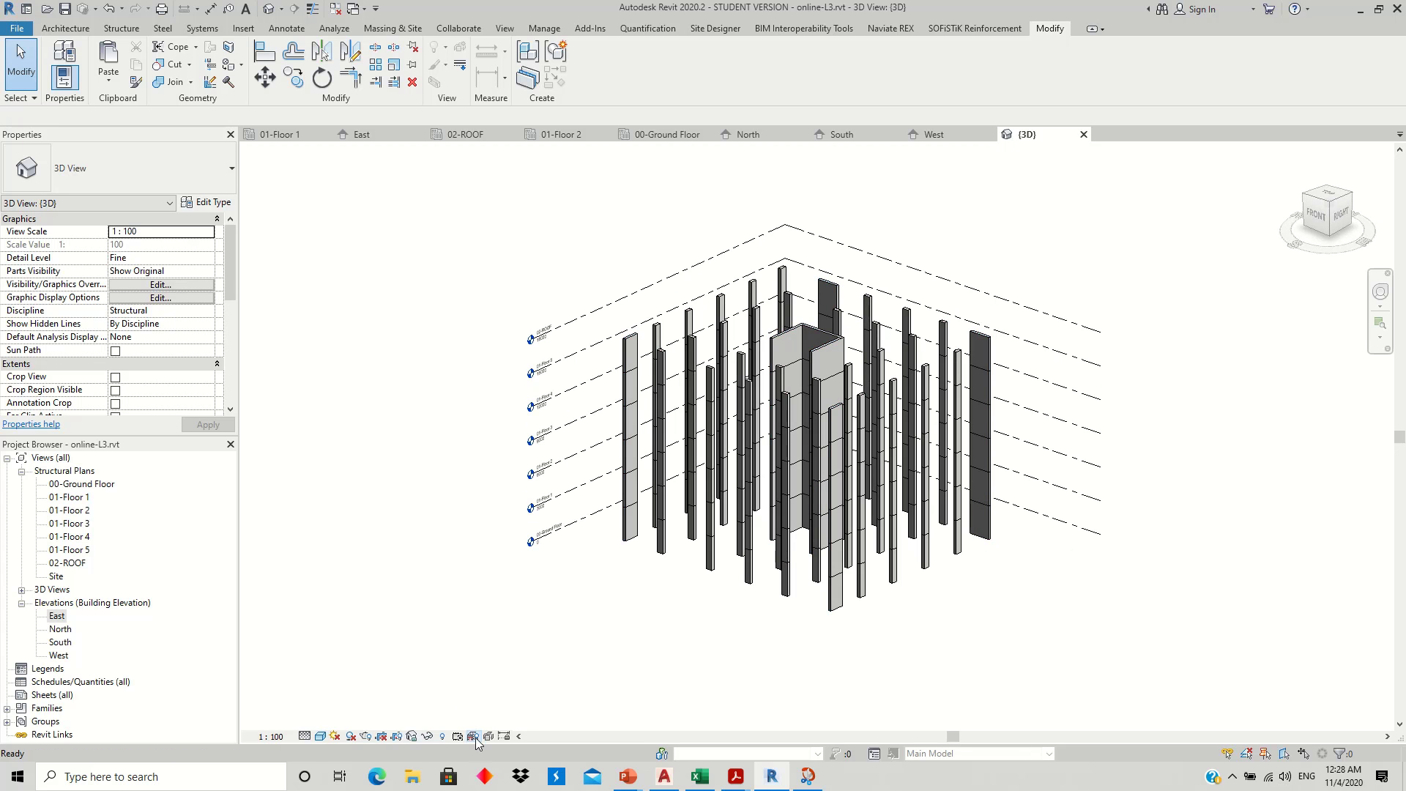
{"action": "scroll", "coordinate": [784, 405], "scroll_direction": "up", "scroll_amount": 2}
{"action": "scroll", "coordinate": [820, 366], "scroll_direction": "up", "scroll_amount": 2}
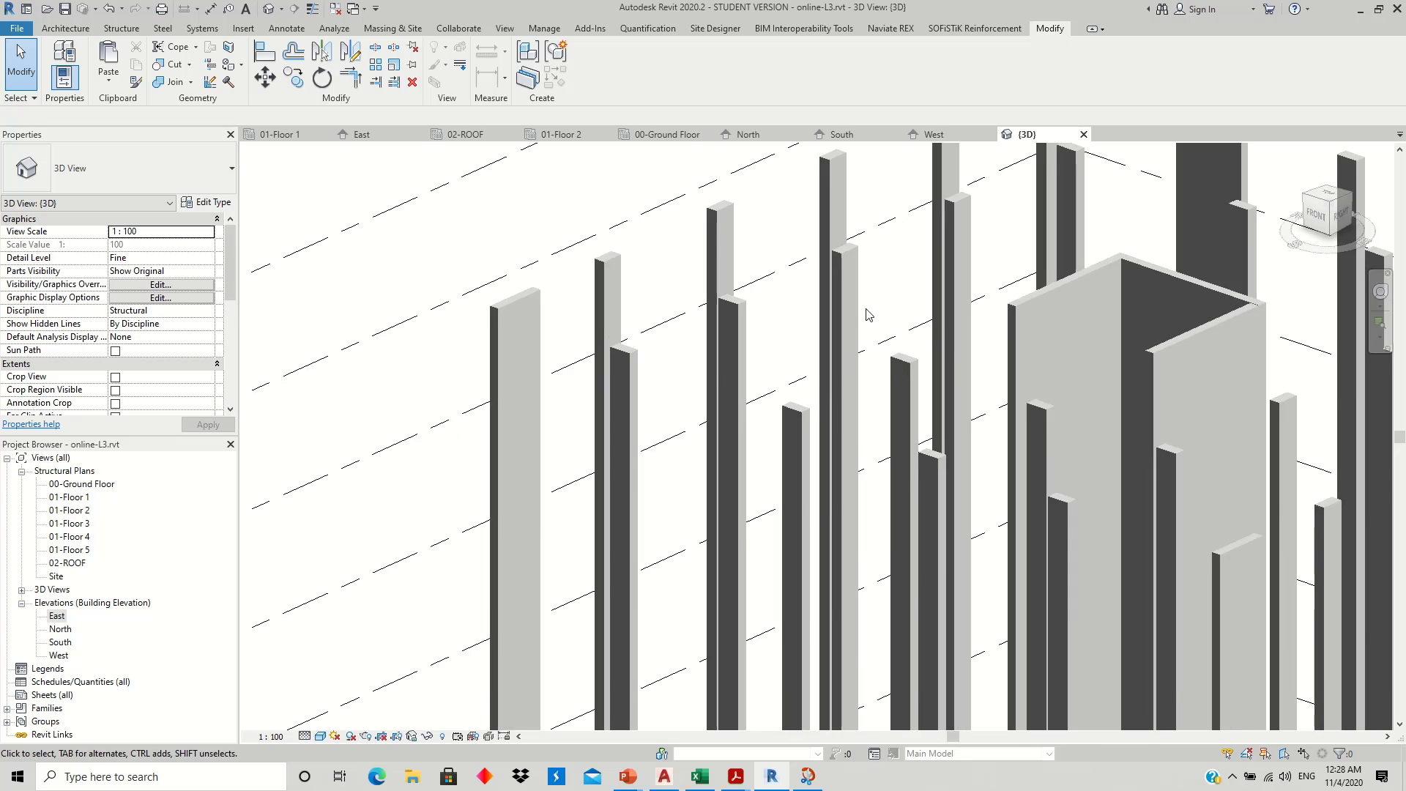
{"action": "scroll", "coordinate": [858, 327], "scroll_direction": "down", "scroll_amount": 1}
{"action": "scroll", "coordinate": [858, 328], "scroll_direction": "down", "scroll_amount": 4}
{"action": "mouse_move", "coordinate": [858, 327]}
{"action": "middle_mouse_down", "text": "shift"}
{"action": "mouse_move", "coordinate": [668, 459]}
{"action": "mouse_move", "coordinate": [991, 568]}
{"action": "middle_mouse_up", "text": "shift"}
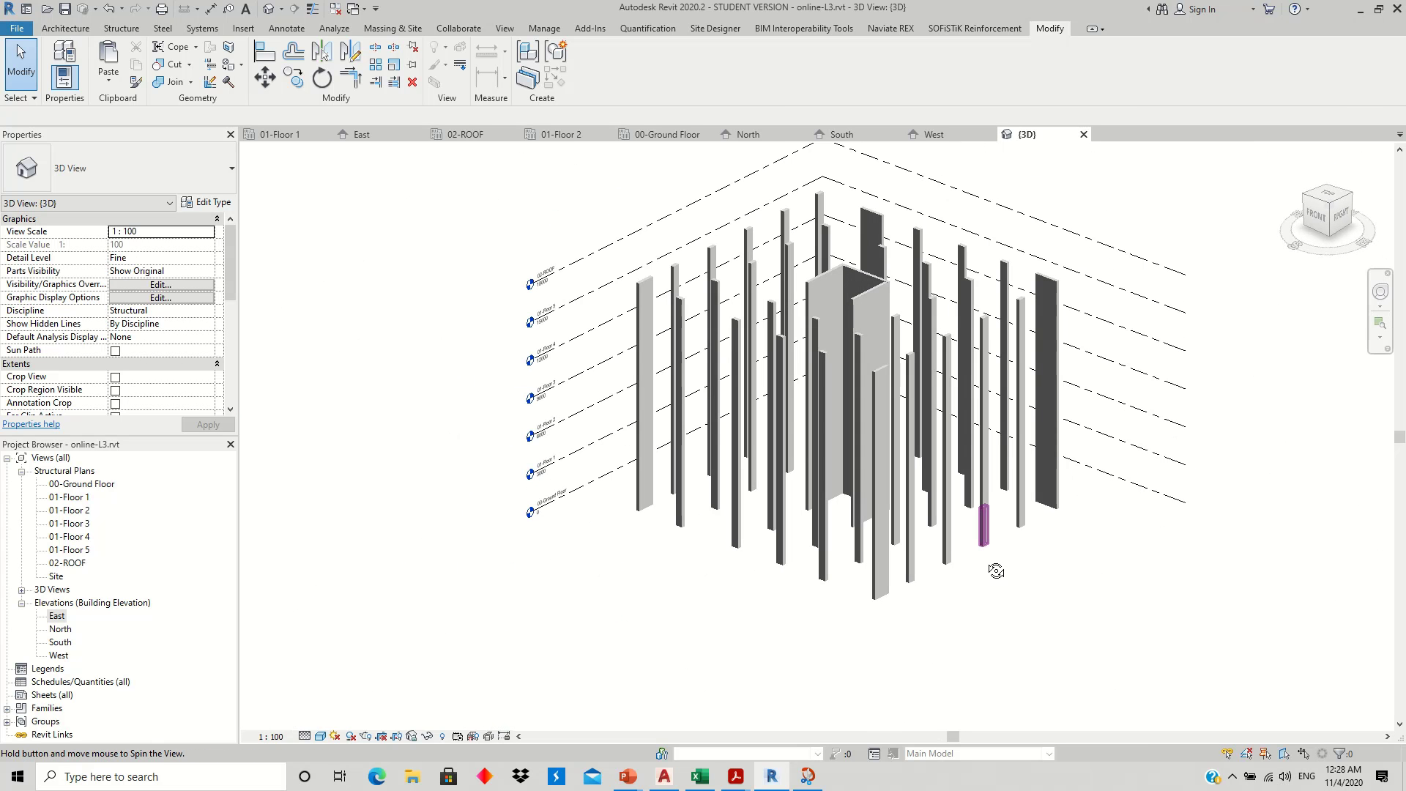
{"action": "middle_click_drag", "start_coordinate": [825, 439], "coordinate": [845, 455]}
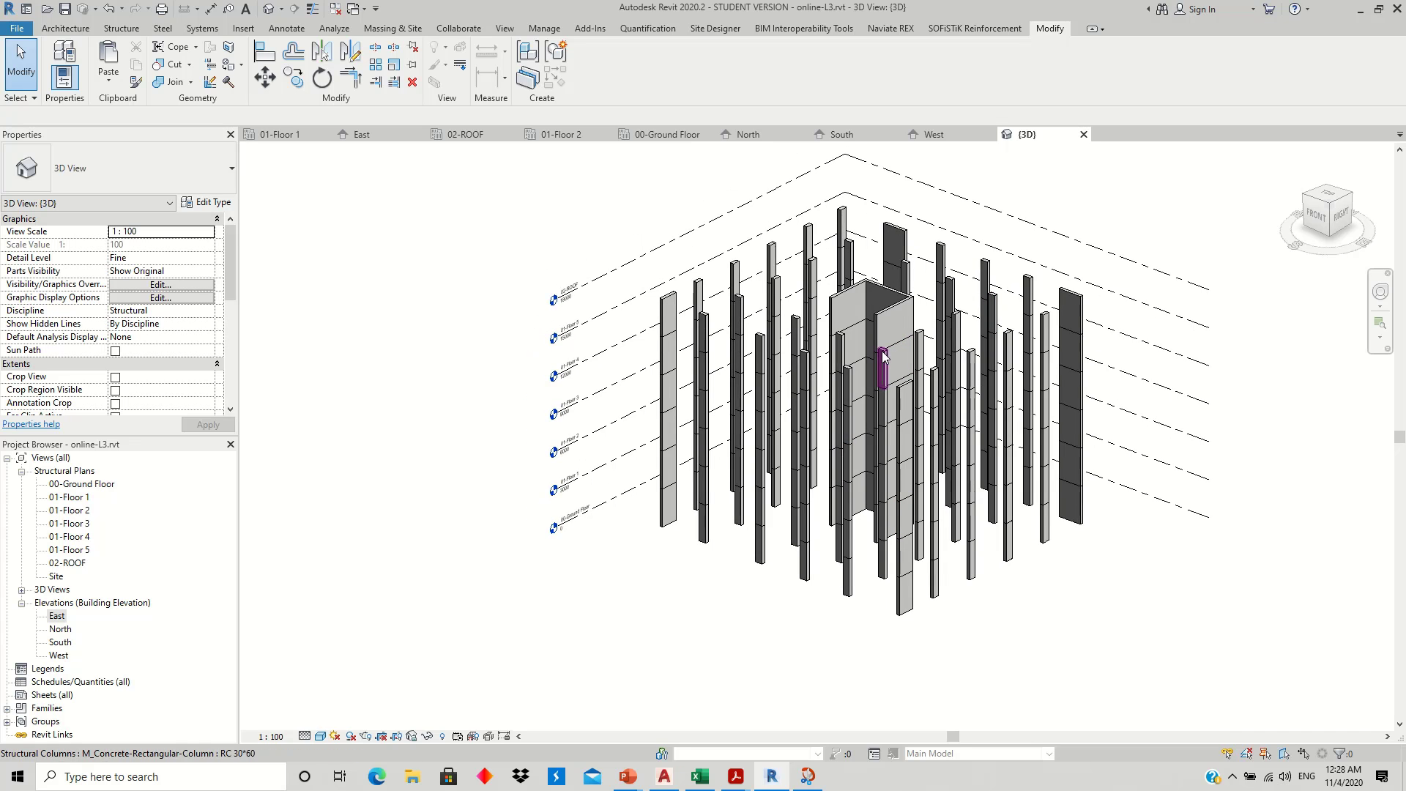
{"action": "middle_click_drag", "start_coordinate": [869, 322], "coordinate": [986, 415], "text": "shift"}
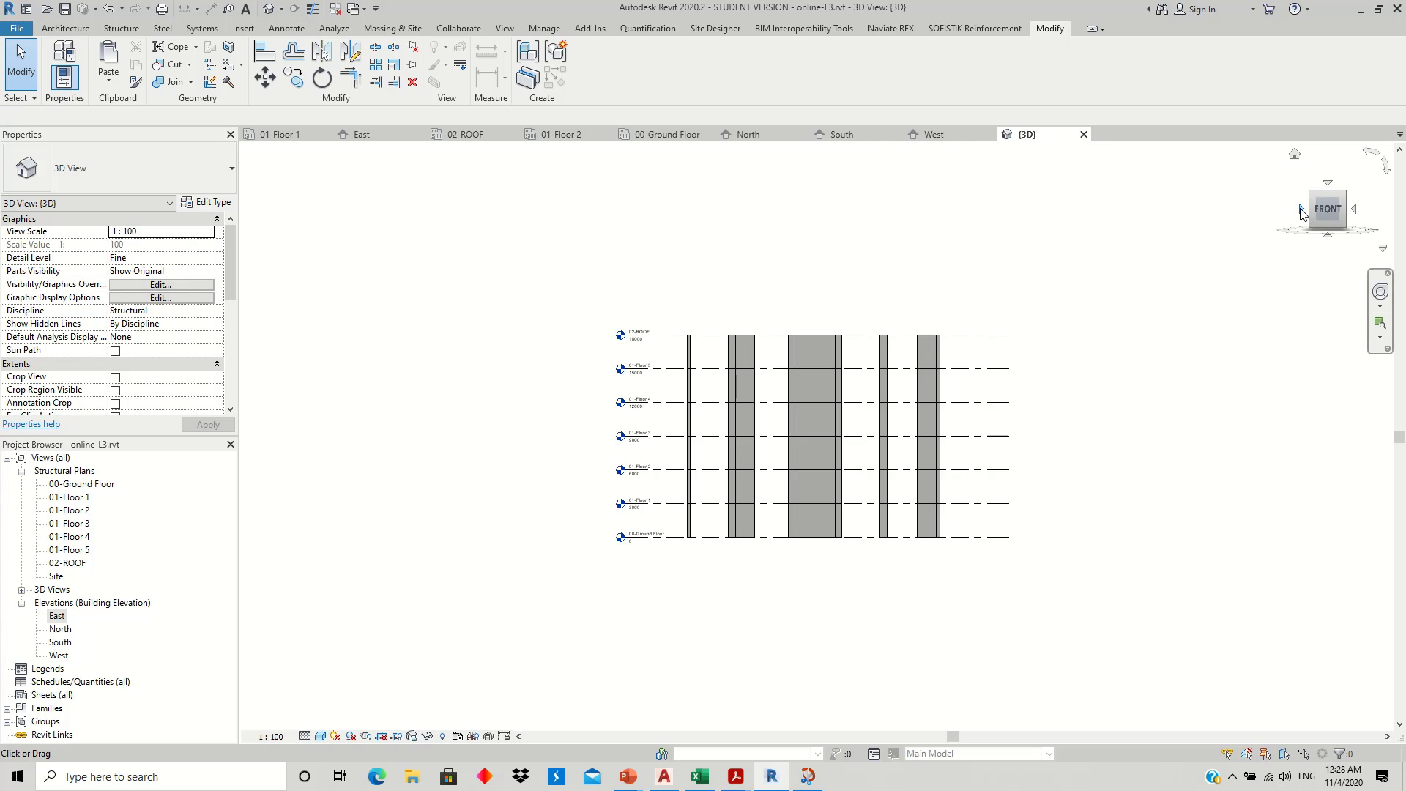
- View the frame from left, back and top, then open the 00-Ground Floor plan
{"action": "left_click", "coordinate": [1300, 210]}
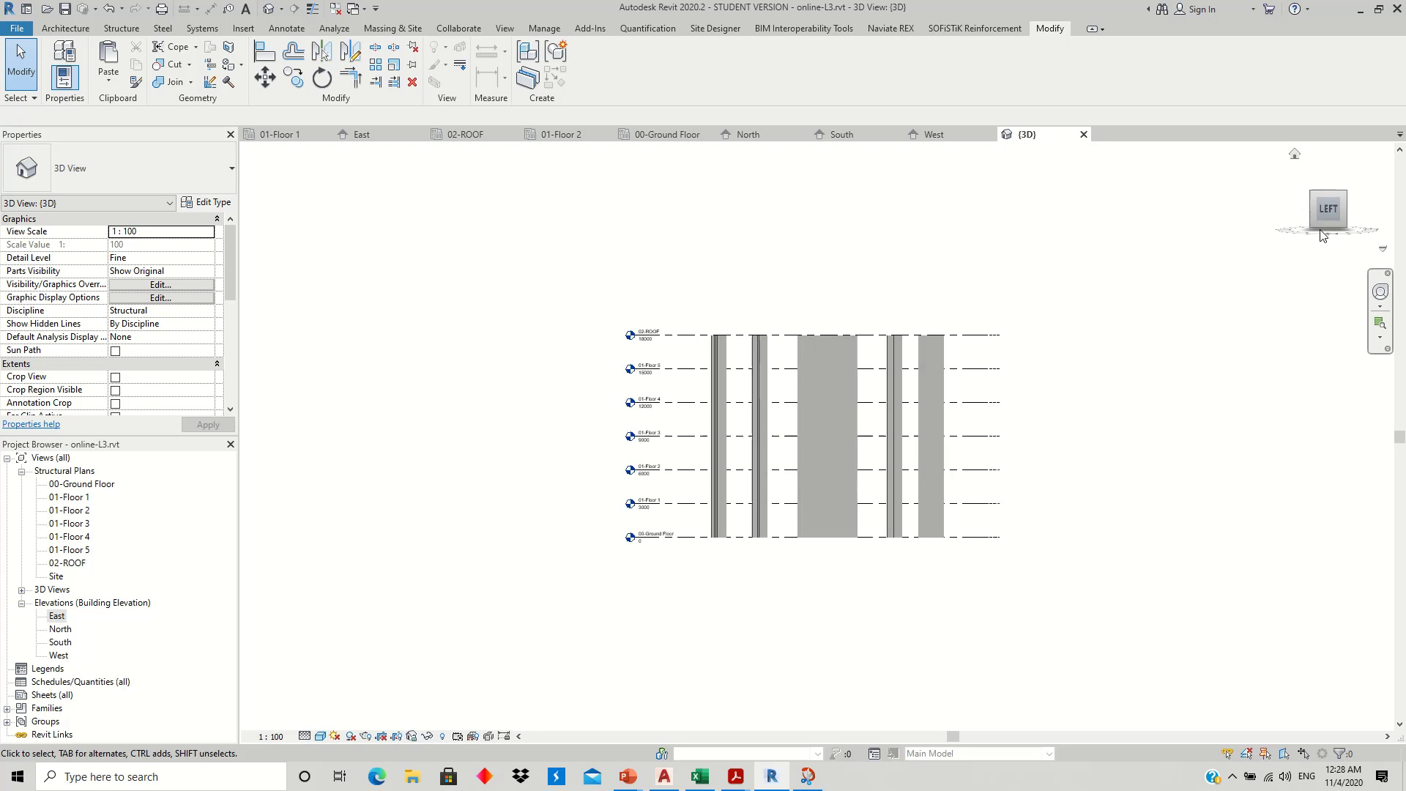
{"action": "left_click", "coordinate": [1329, 182]}
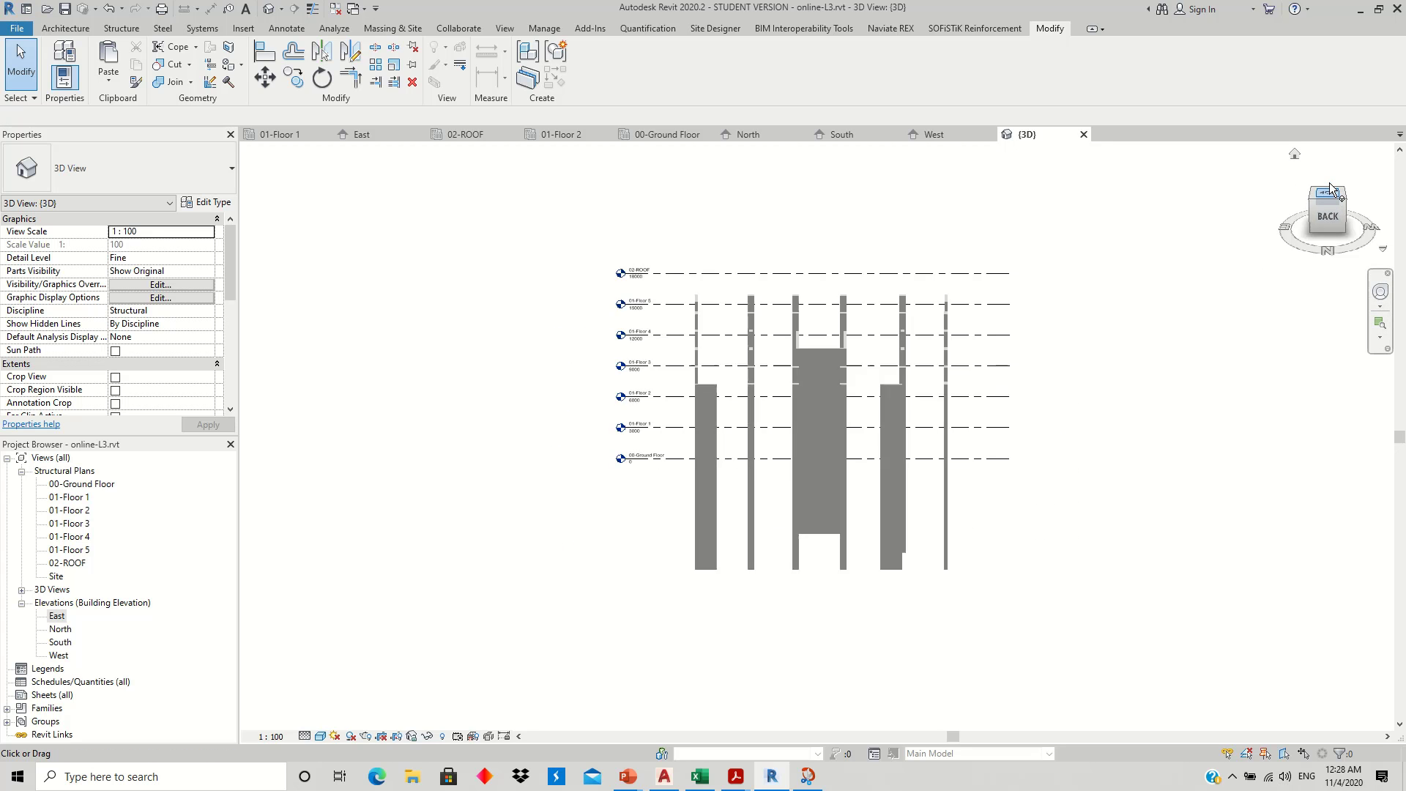
{"action": "left_click", "coordinate": [1371, 154]}
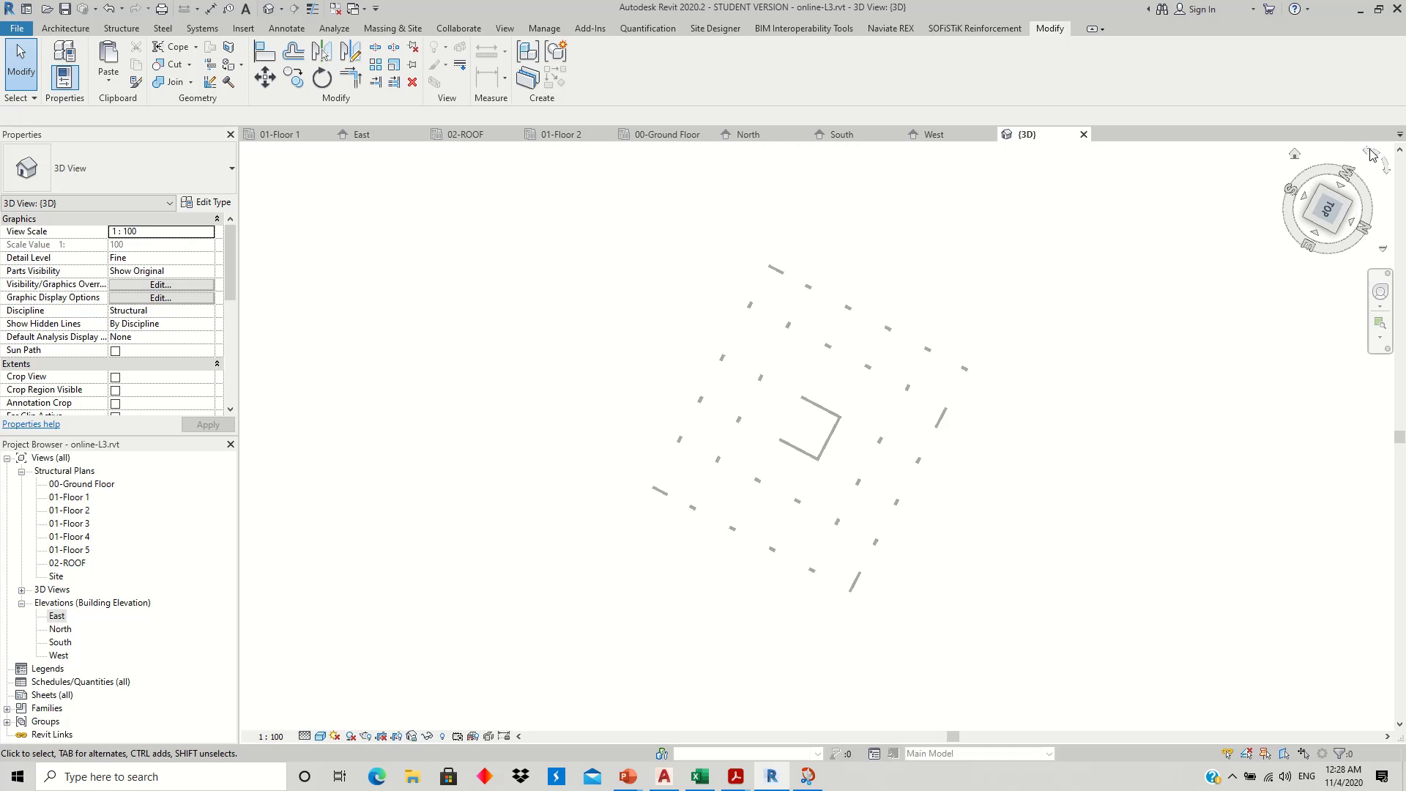
{"action": "left_click", "coordinate": [1294, 156]}
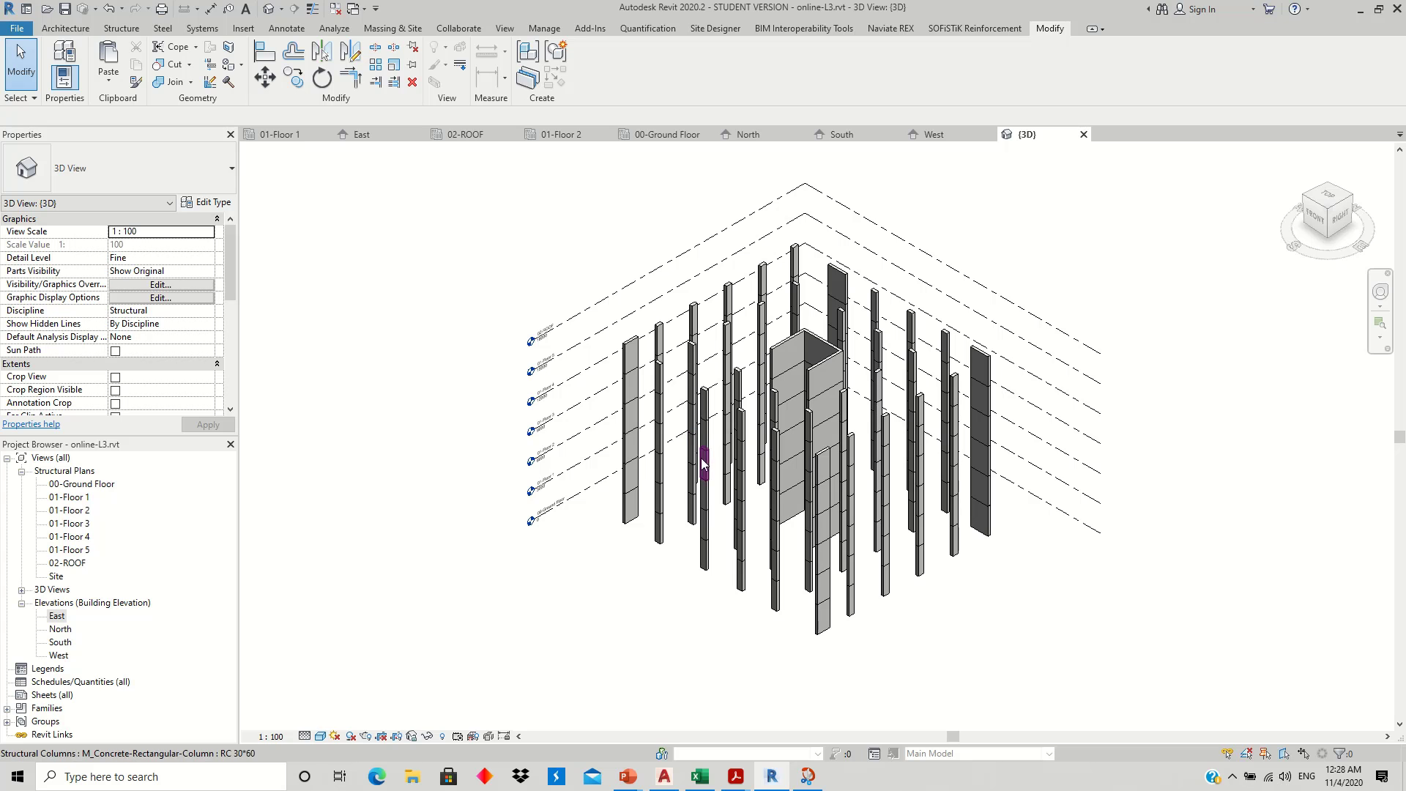
{"action": "double_click", "coordinate": [101, 486]}
- Start a Structural Foundation: Slab and open the 150mm Foundation Slab type properties
{"action": "middle_click_drag", "start_coordinate": [782, 437], "coordinate": [766, 435]}
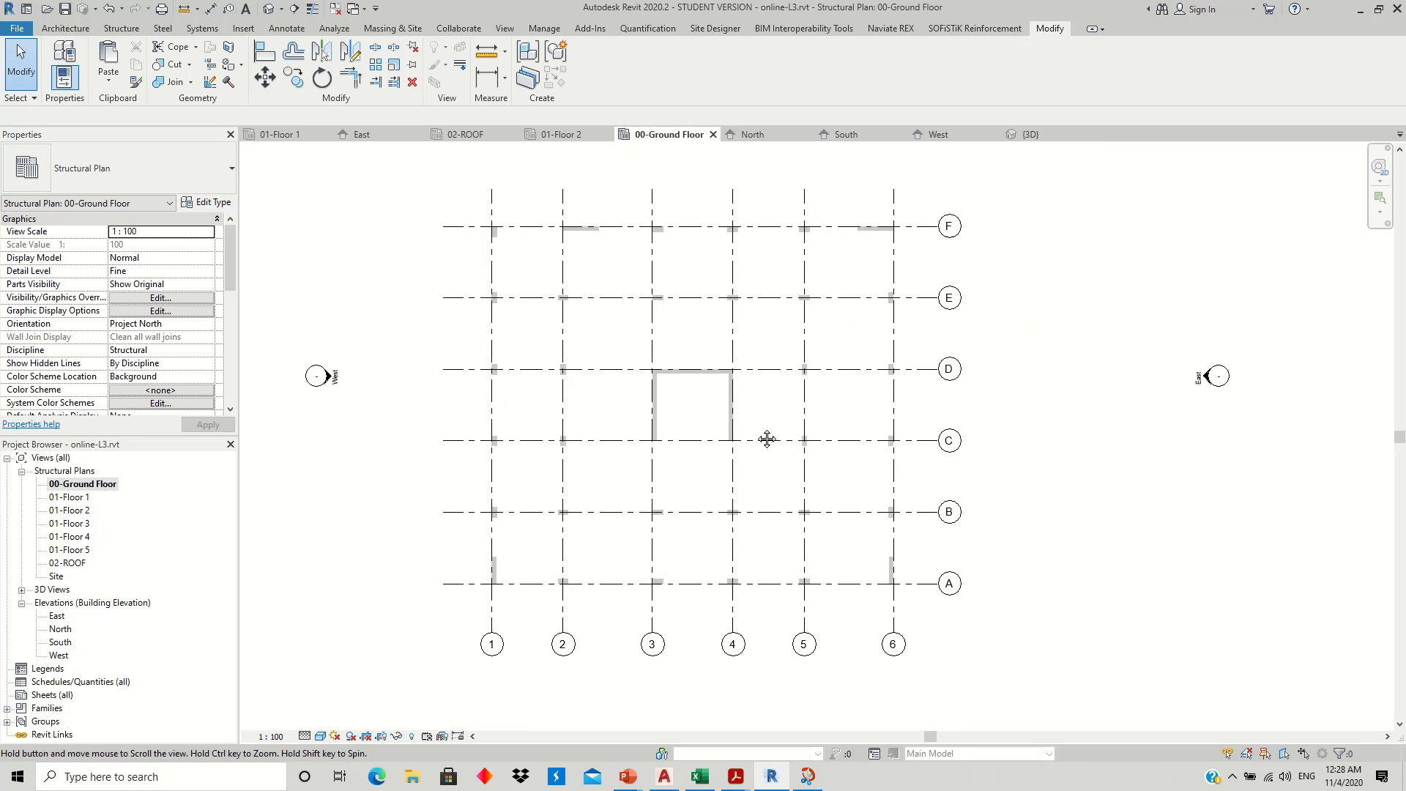
{"action": "middle_click_drag", "start_coordinate": [684, 414], "coordinate": [693, 426]}
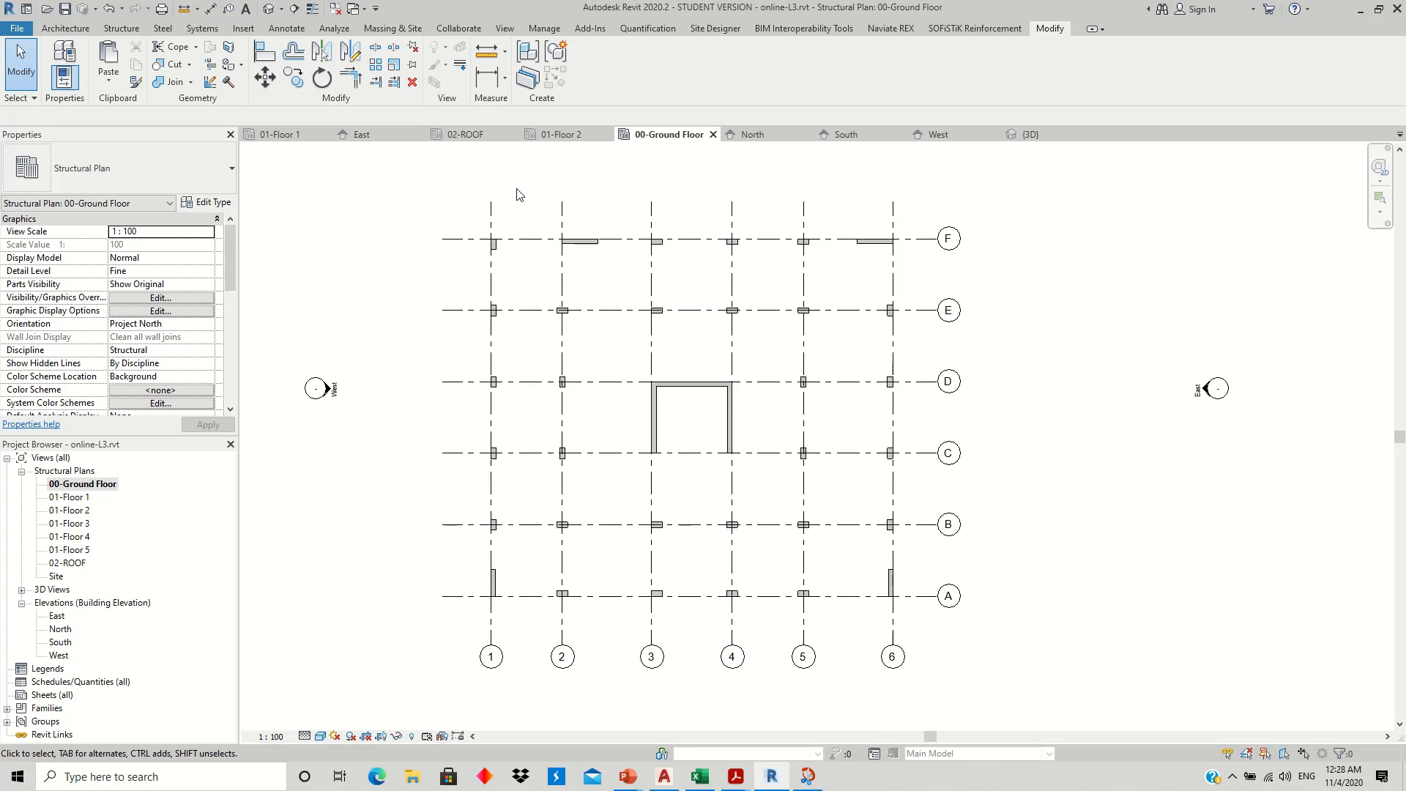
{"action": "left_click", "coordinate": [117, 29]}
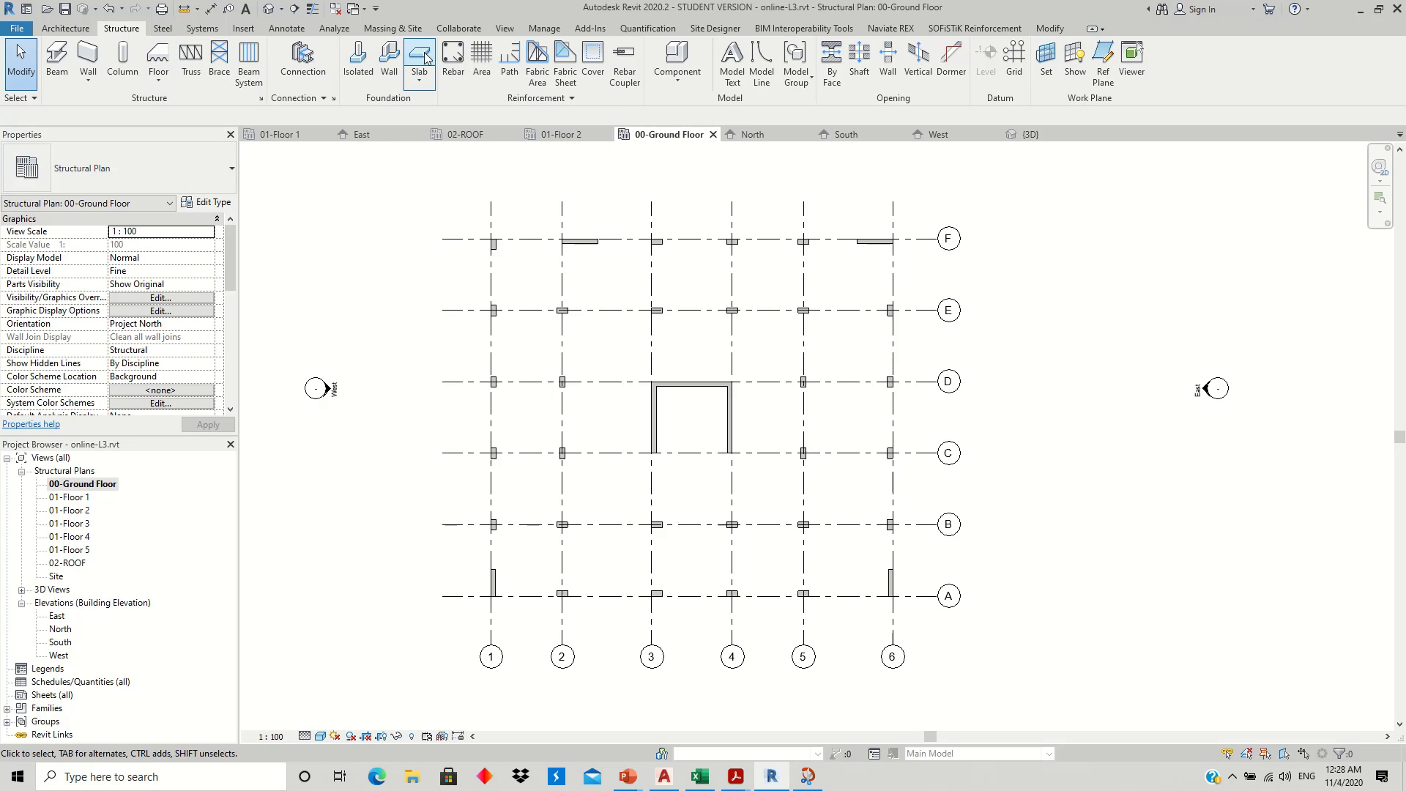
{"action": "left_click", "coordinate": [420, 80]}
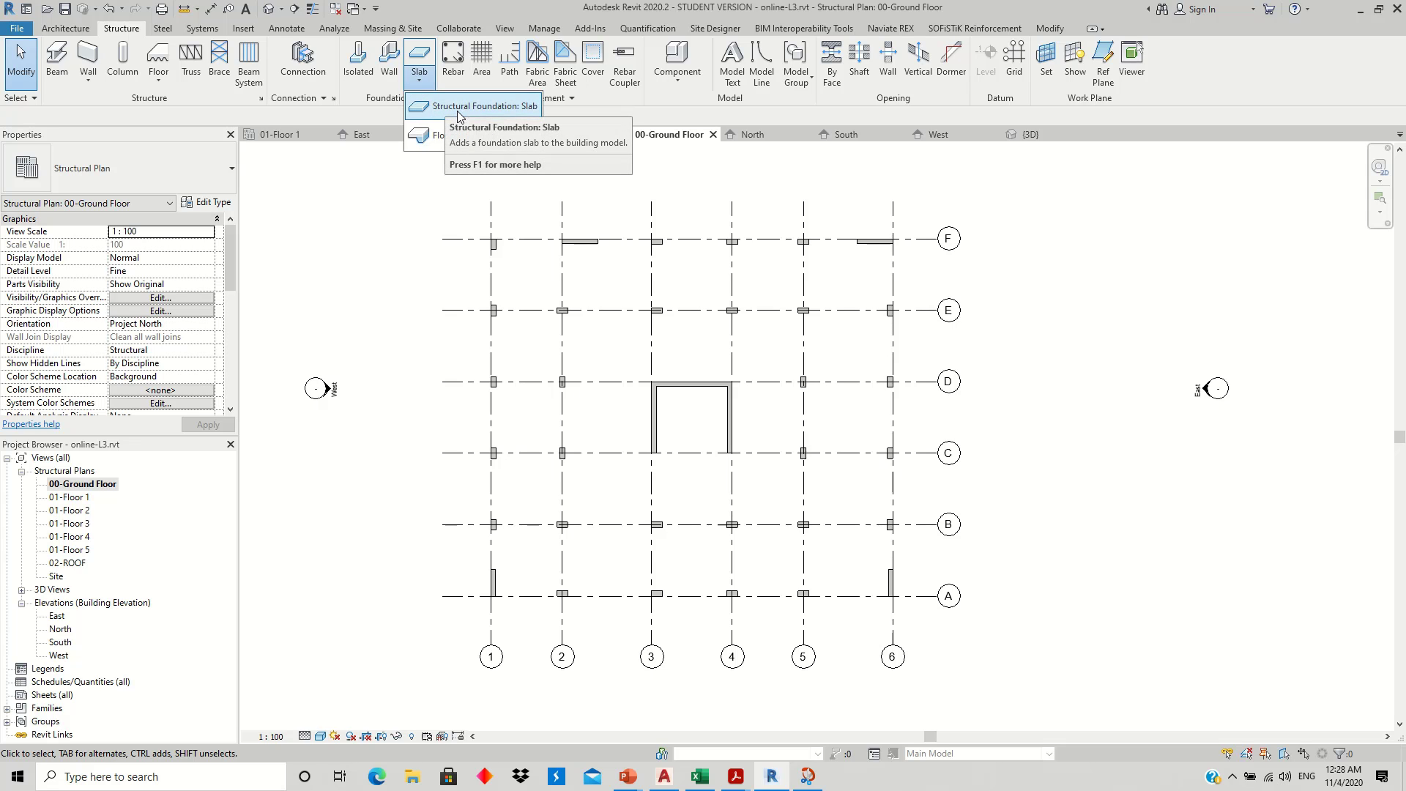
{"action": "left_click", "coordinate": [459, 107]}
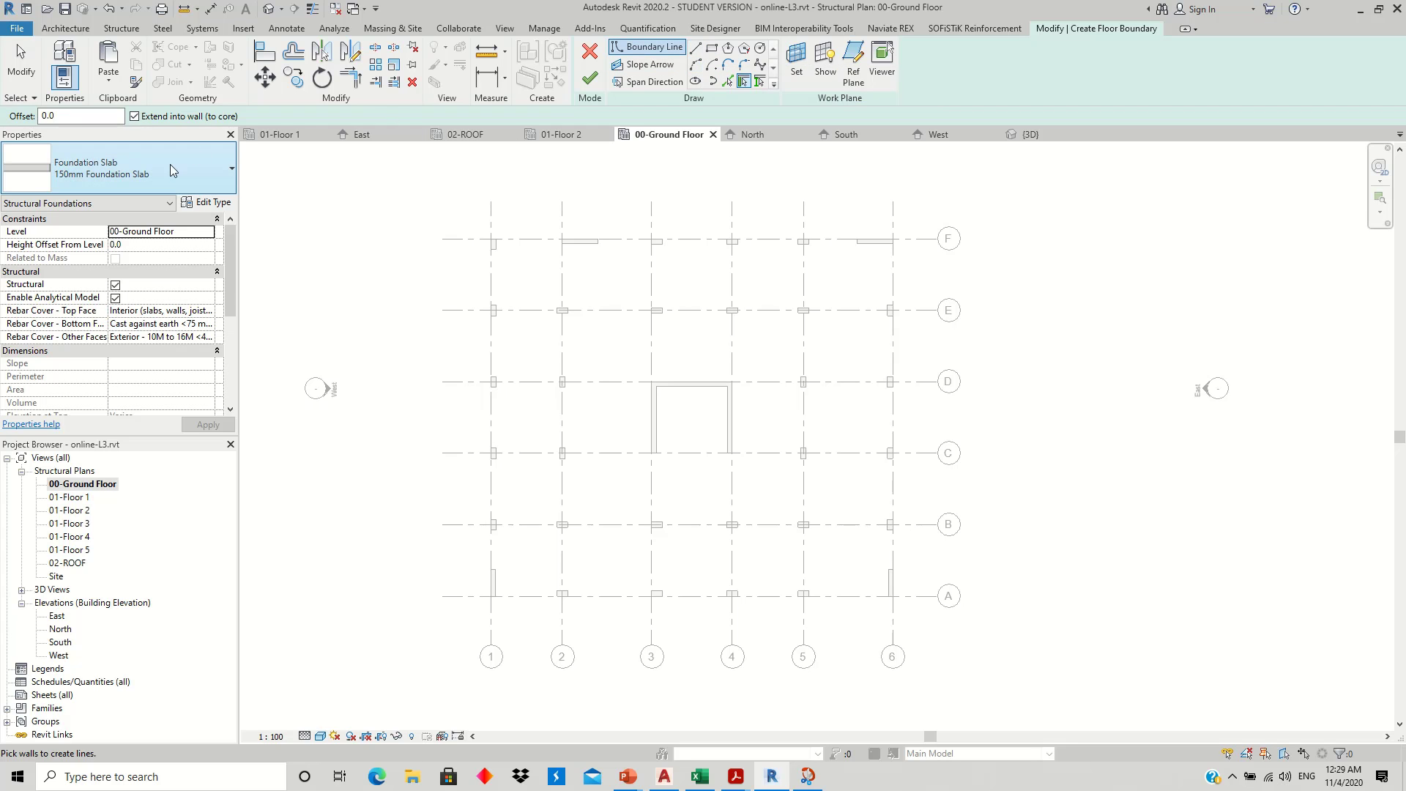
{"action": "left_click", "coordinate": [201, 202]}
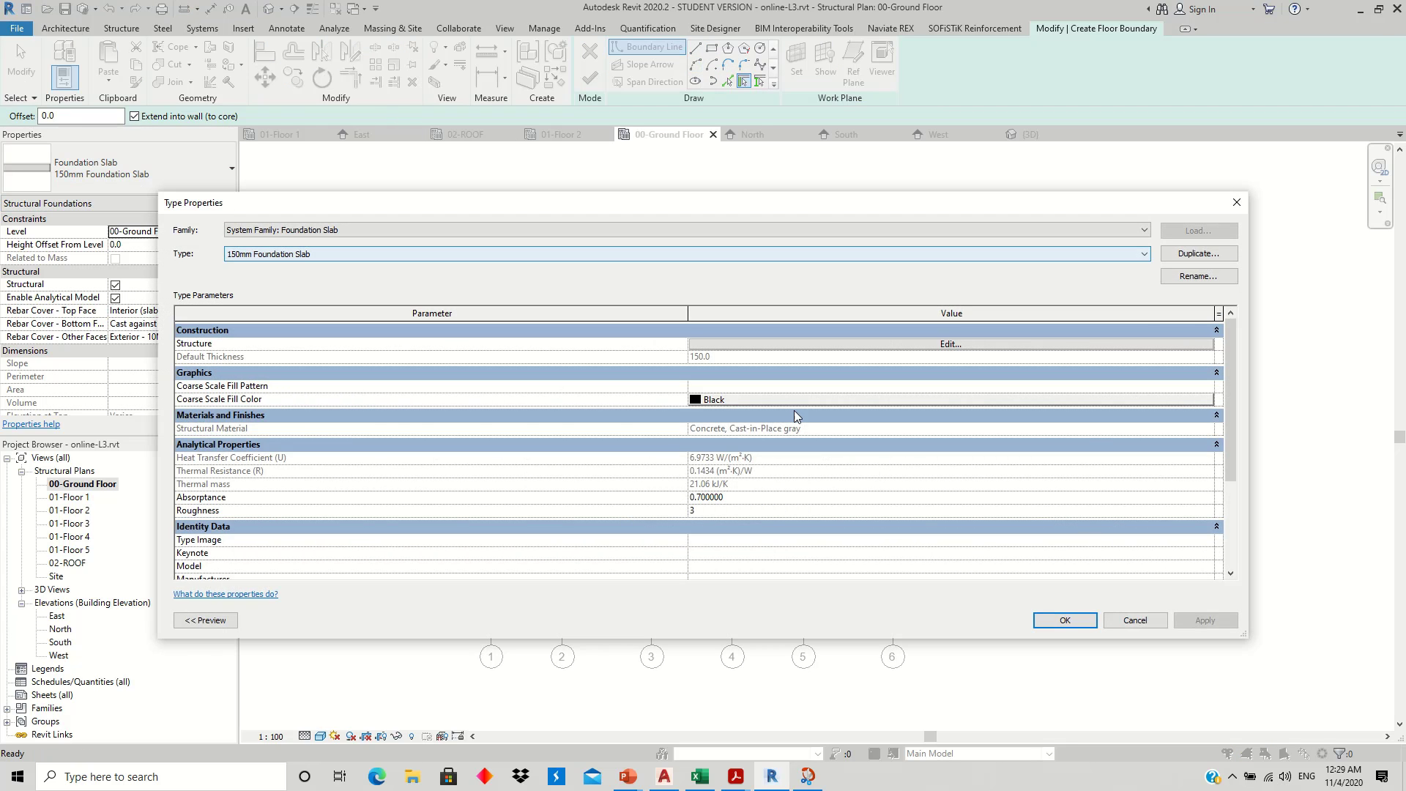
- Duplicate the foundation slab type under the new name RAFT-50cm
{"action": "left_click", "coordinate": [1177, 257]}
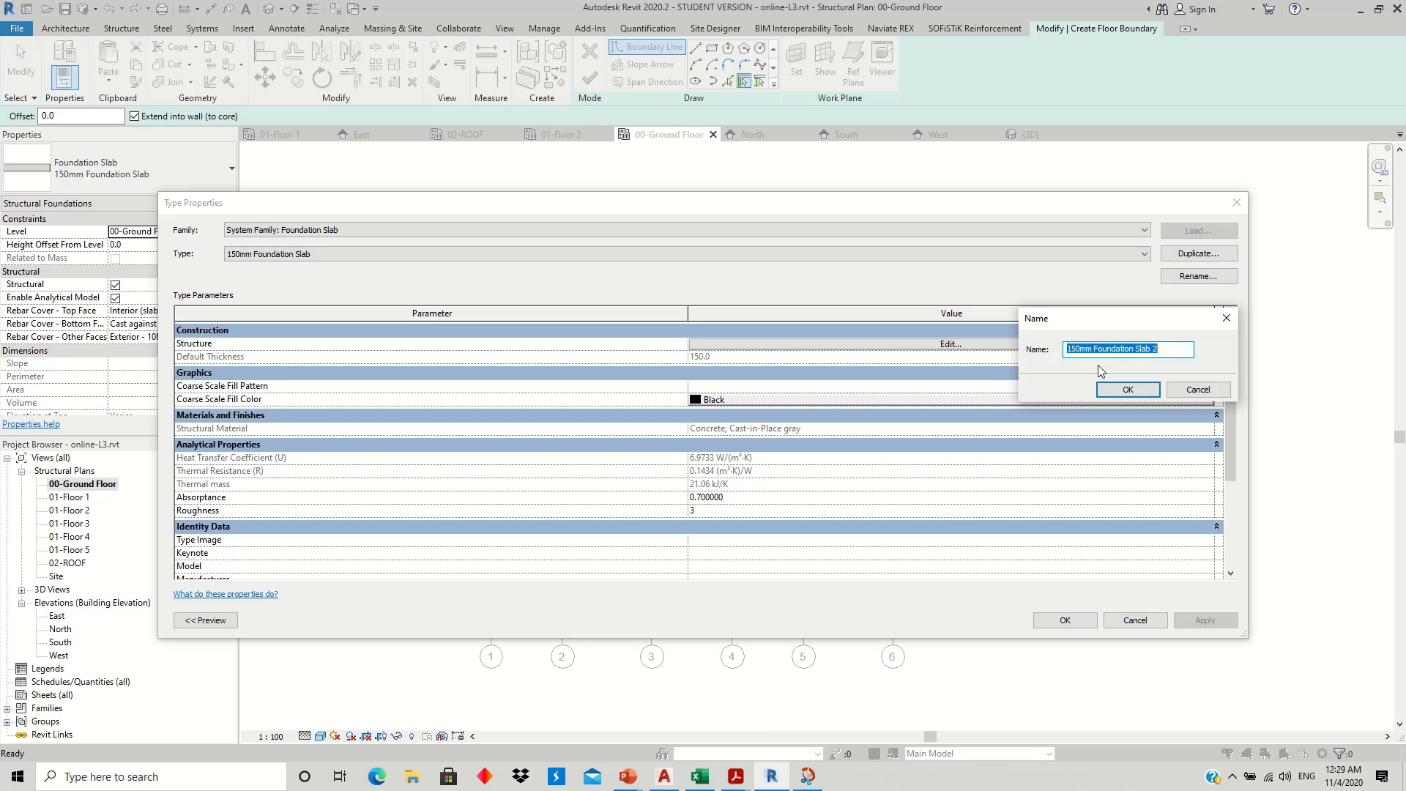
{"action": "type", "text": "RAFT-50cm"}
{"action": "left_click", "coordinate": [1128, 391]}
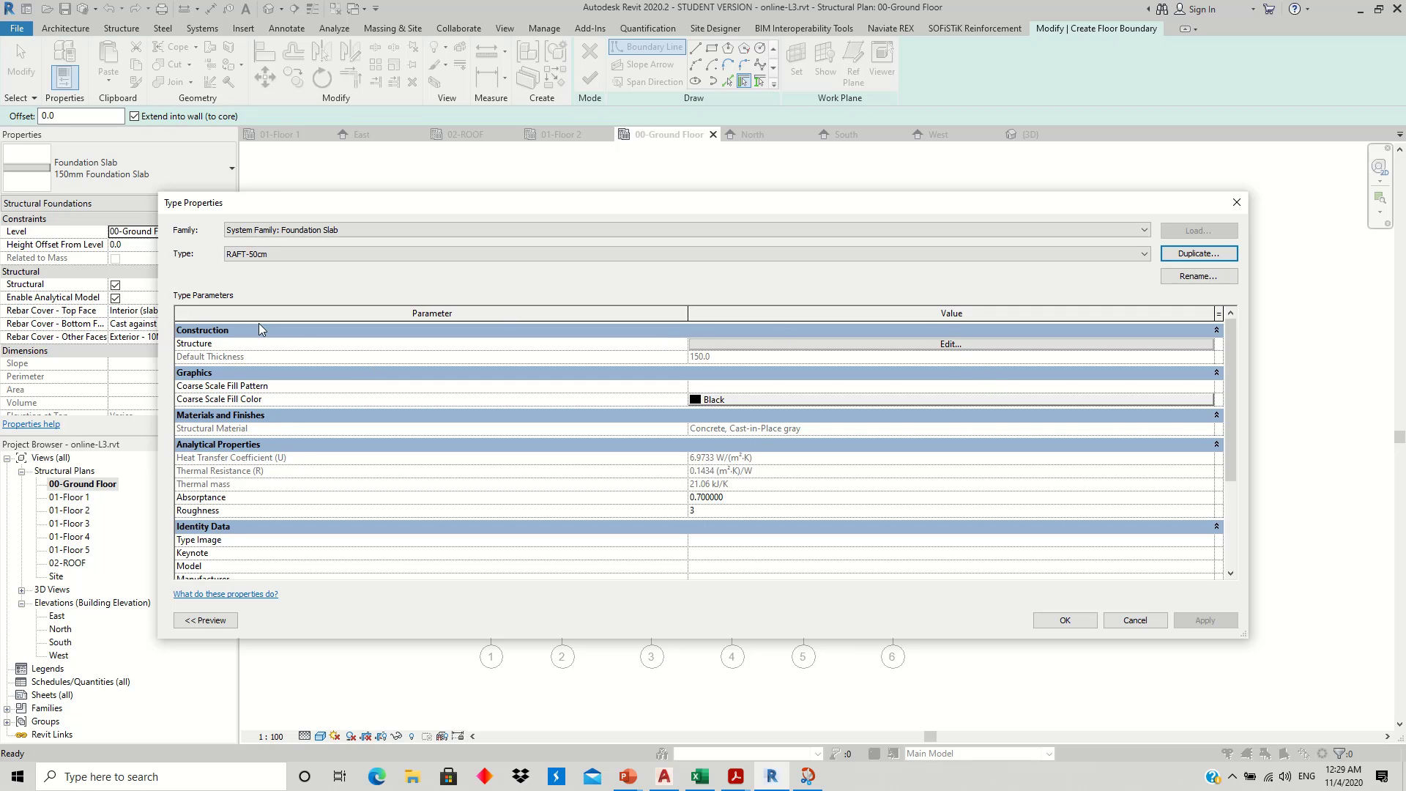
- Give RAFT-50cm a 500 mm Cast-in-Place Concrete 35 MPa structure layer and accept the type
{"action": "left_click", "coordinate": [951, 344]}
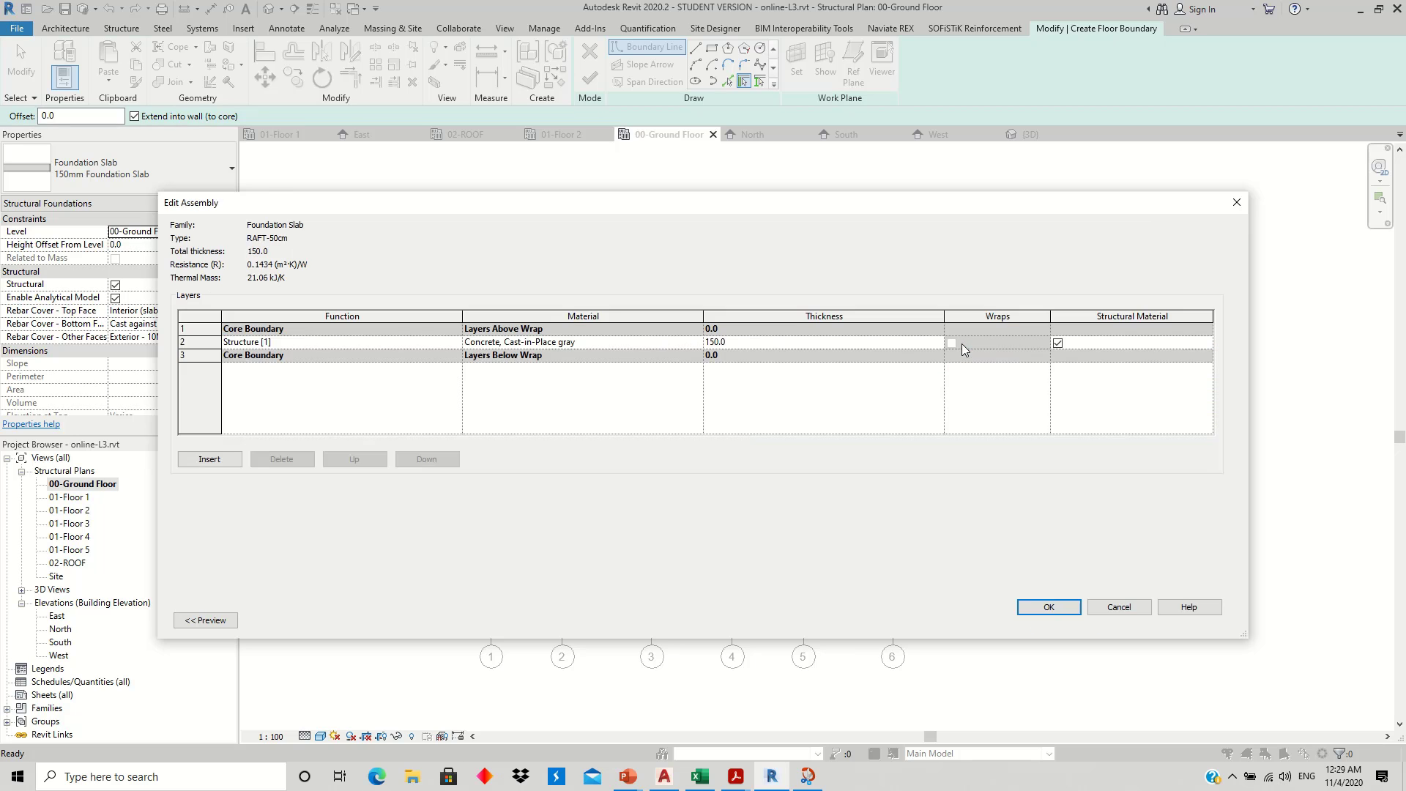
{"action": "left_click", "coordinate": [678, 343]}
{"action": "left_click", "coordinate": [698, 342]}
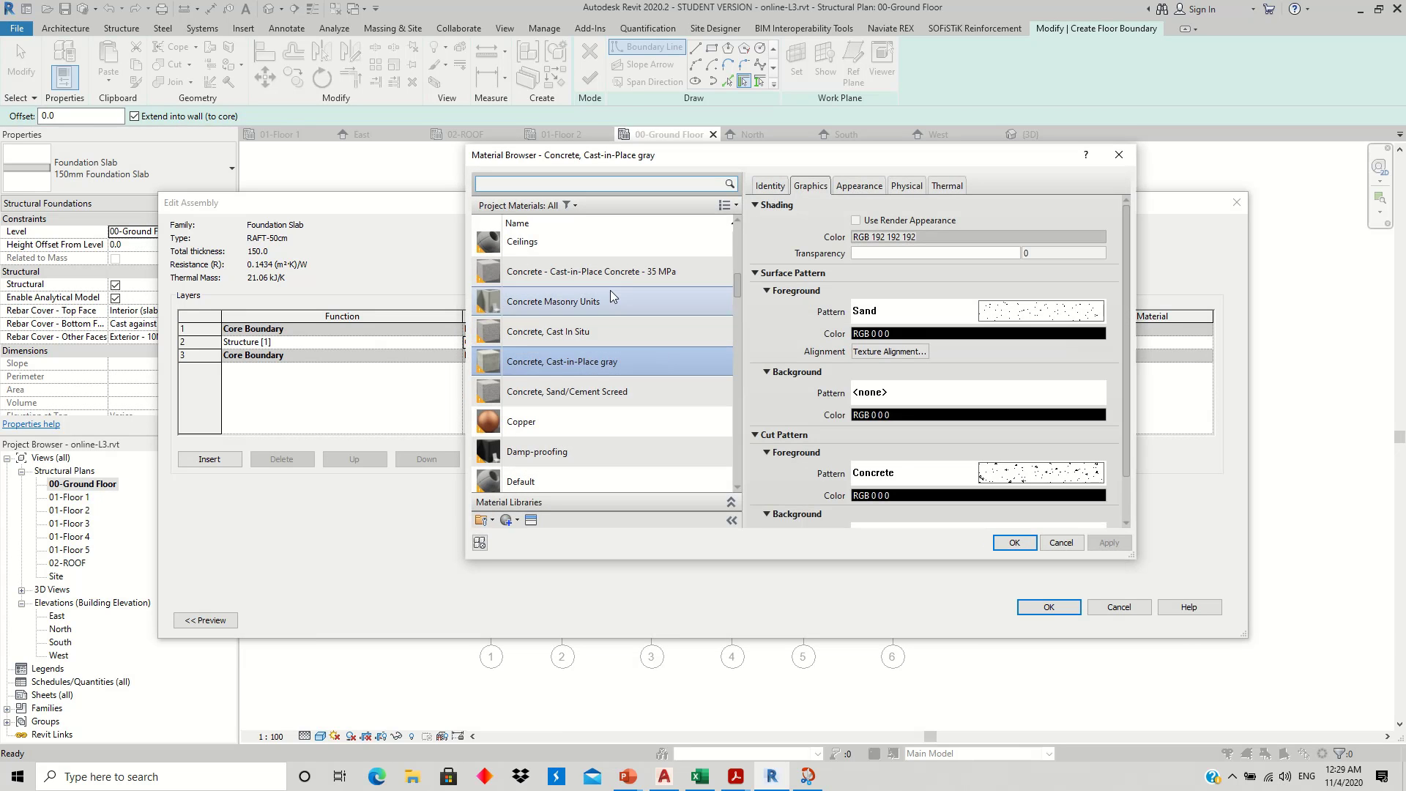
{"action": "left_click", "coordinate": [586, 272]}
{"action": "left_click", "coordinate": [1014, 541]}
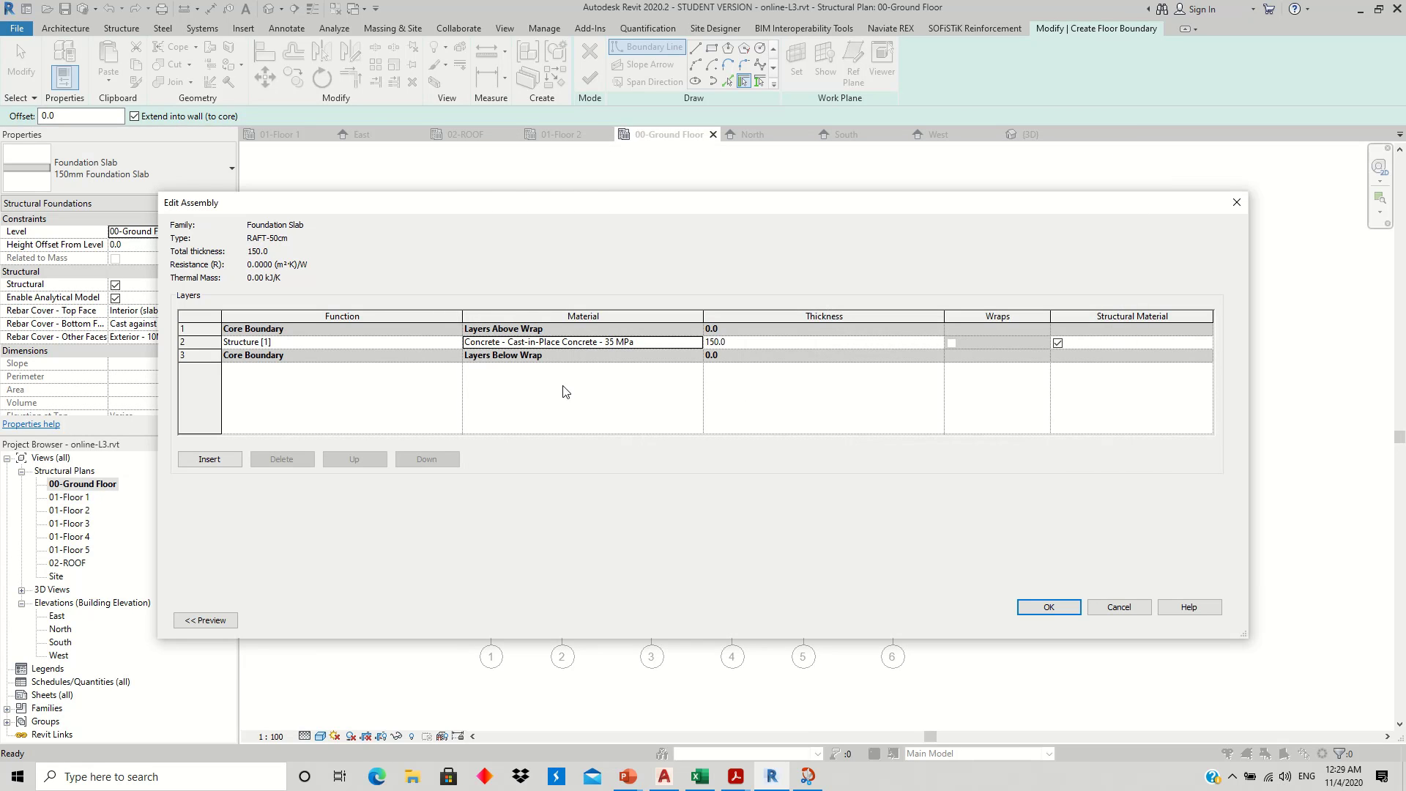
{"action": "left_click", "coordinate": [743, 343]}
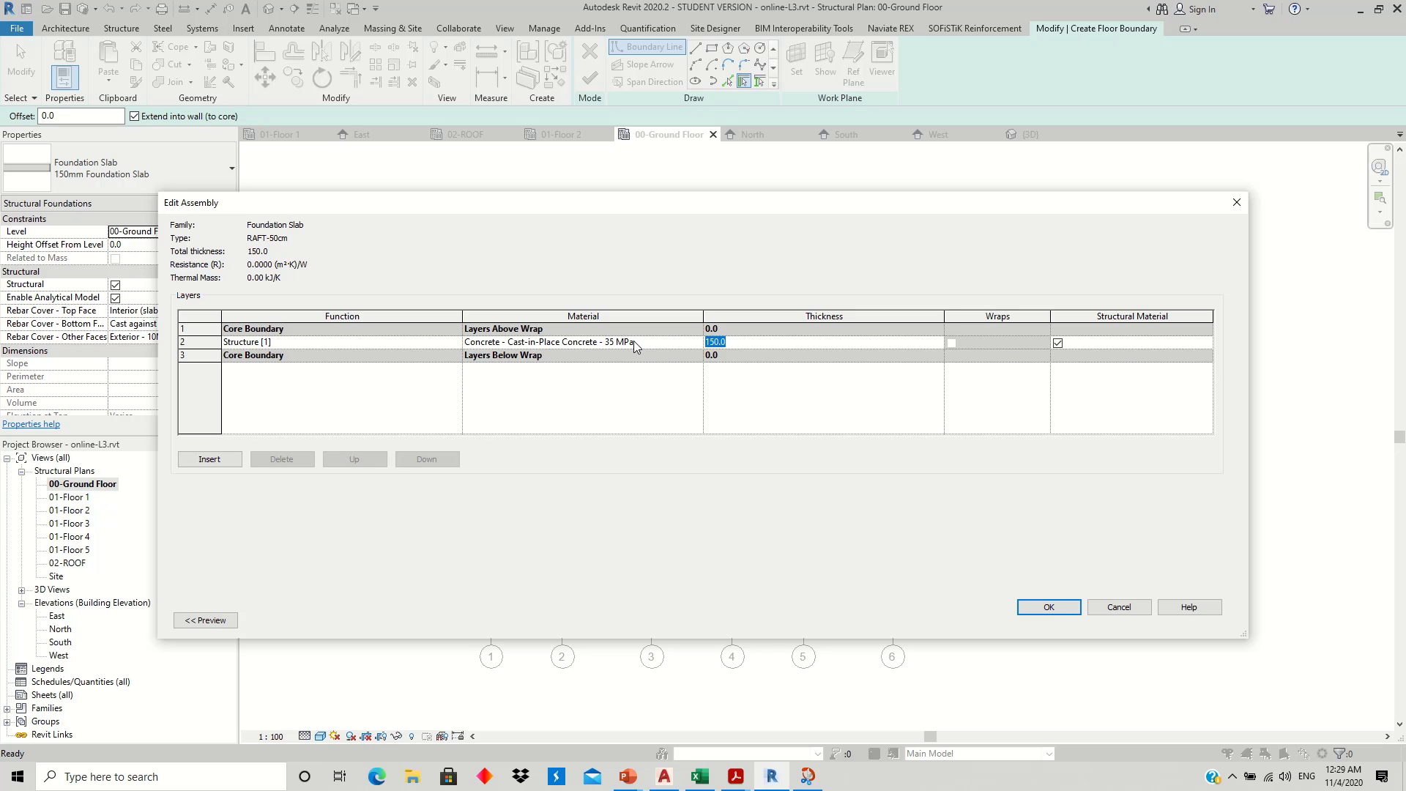
{"action": "type", "text": "500"}
{"action": "left_click", "coordinate": [1047, 606]}
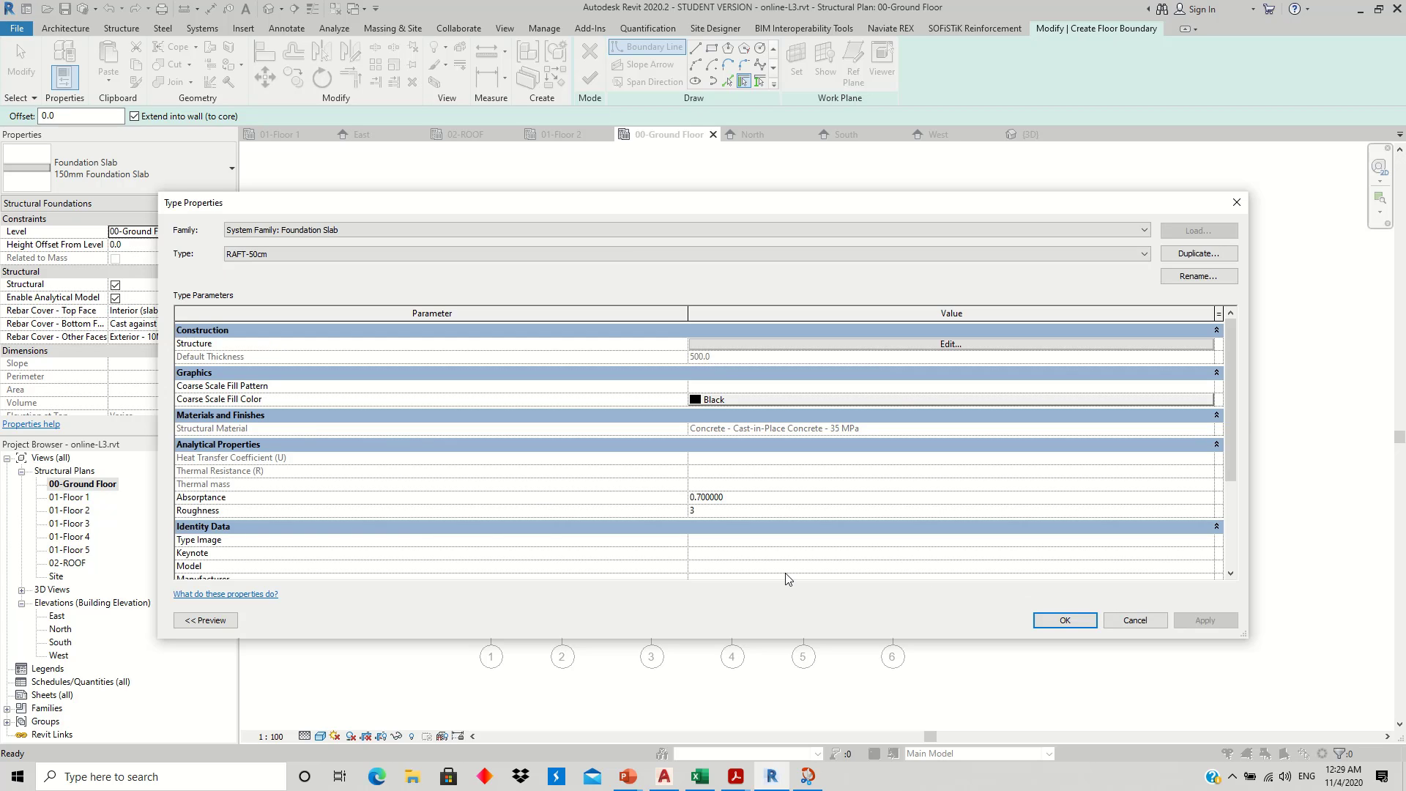
{"action": "left_click", "coordinate": [1064, 620]}
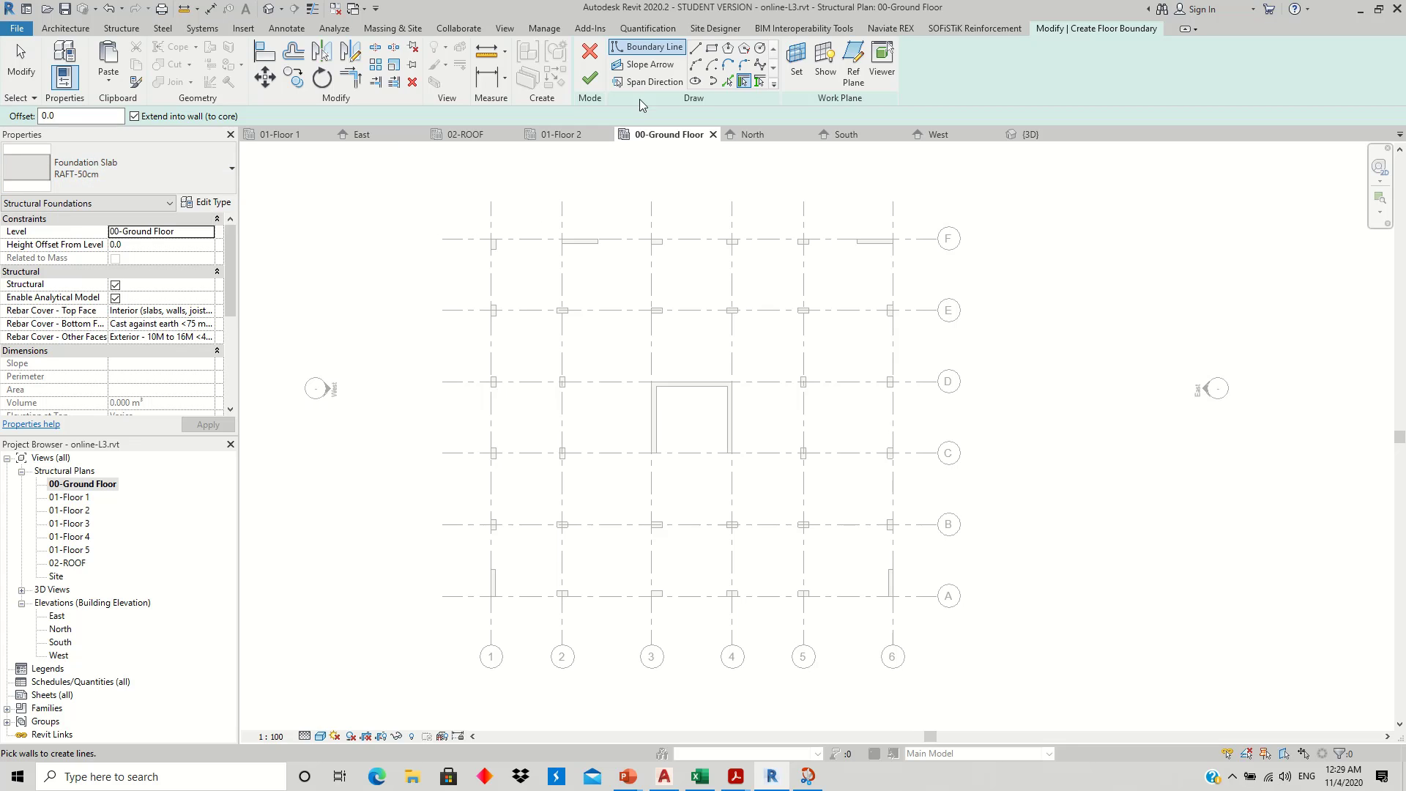
- Sketch the raft as a rectangle from grid F/1 to A/6 and finish the slab
{"action": "left_click", "coordinate": [711, 49]}
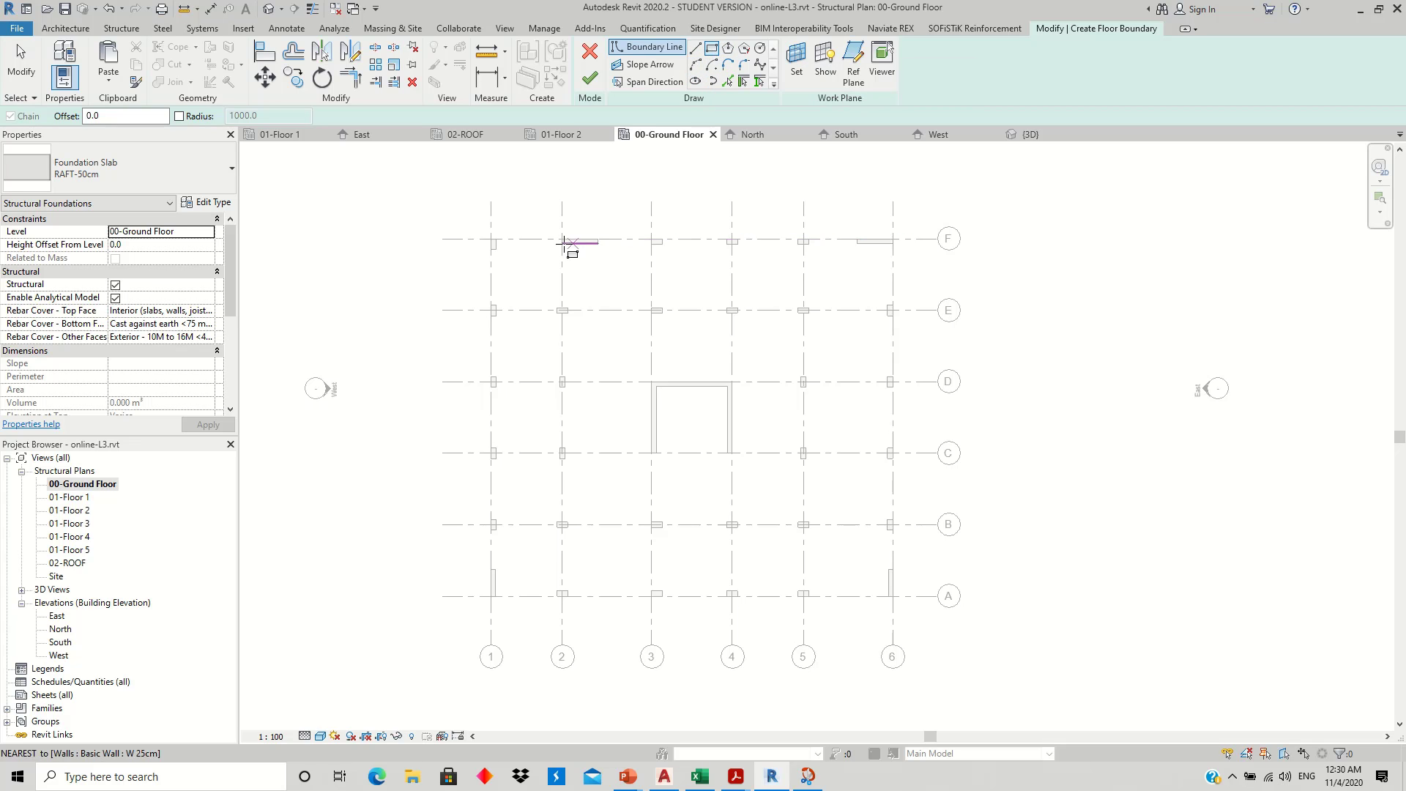
{"action": "left_click", "coordinate": [490, 239]}
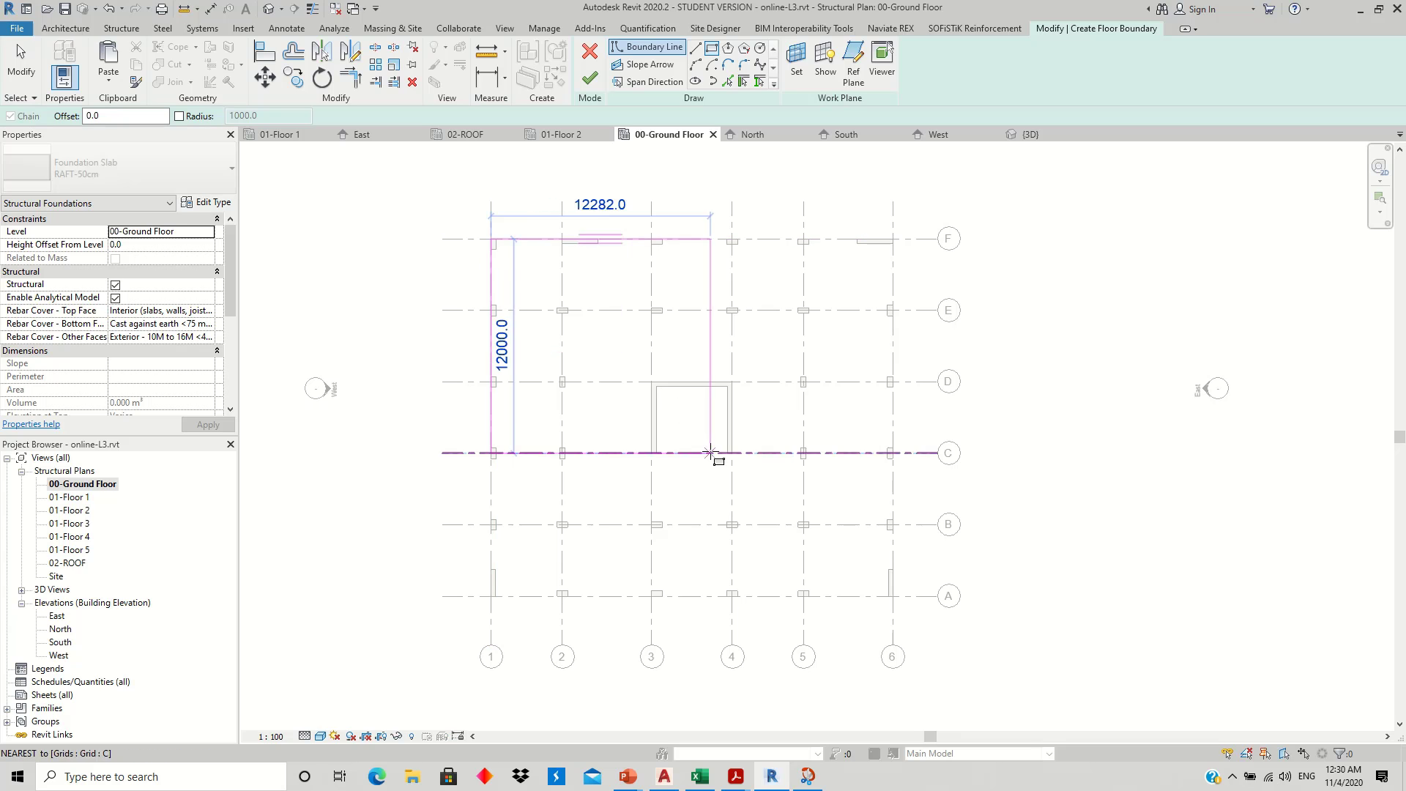
{"action": "left_click", "coordinate": [893, 596]}
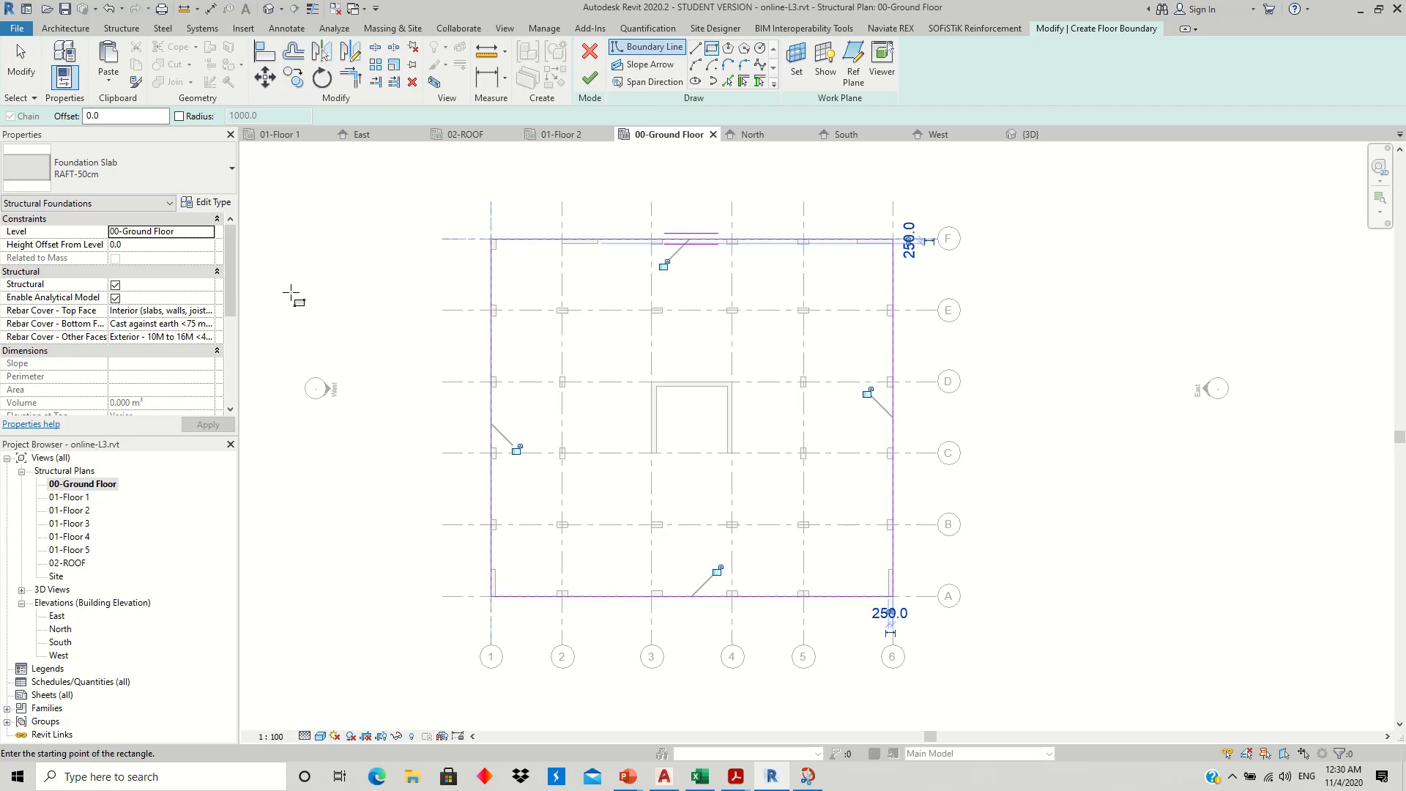
{"action": "left_click", "coordinate": [590, 79]}
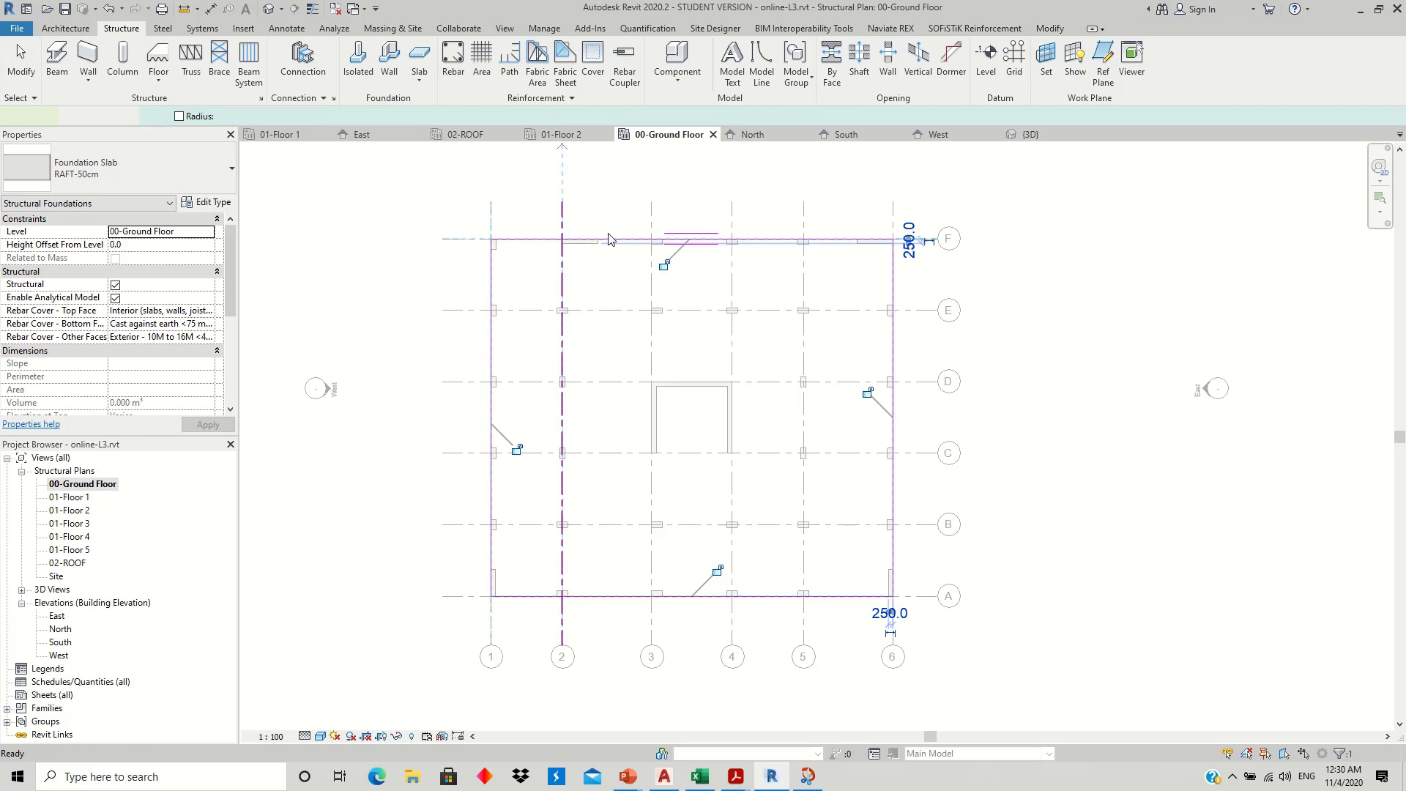
{"action": "key", "text": "Escape"}
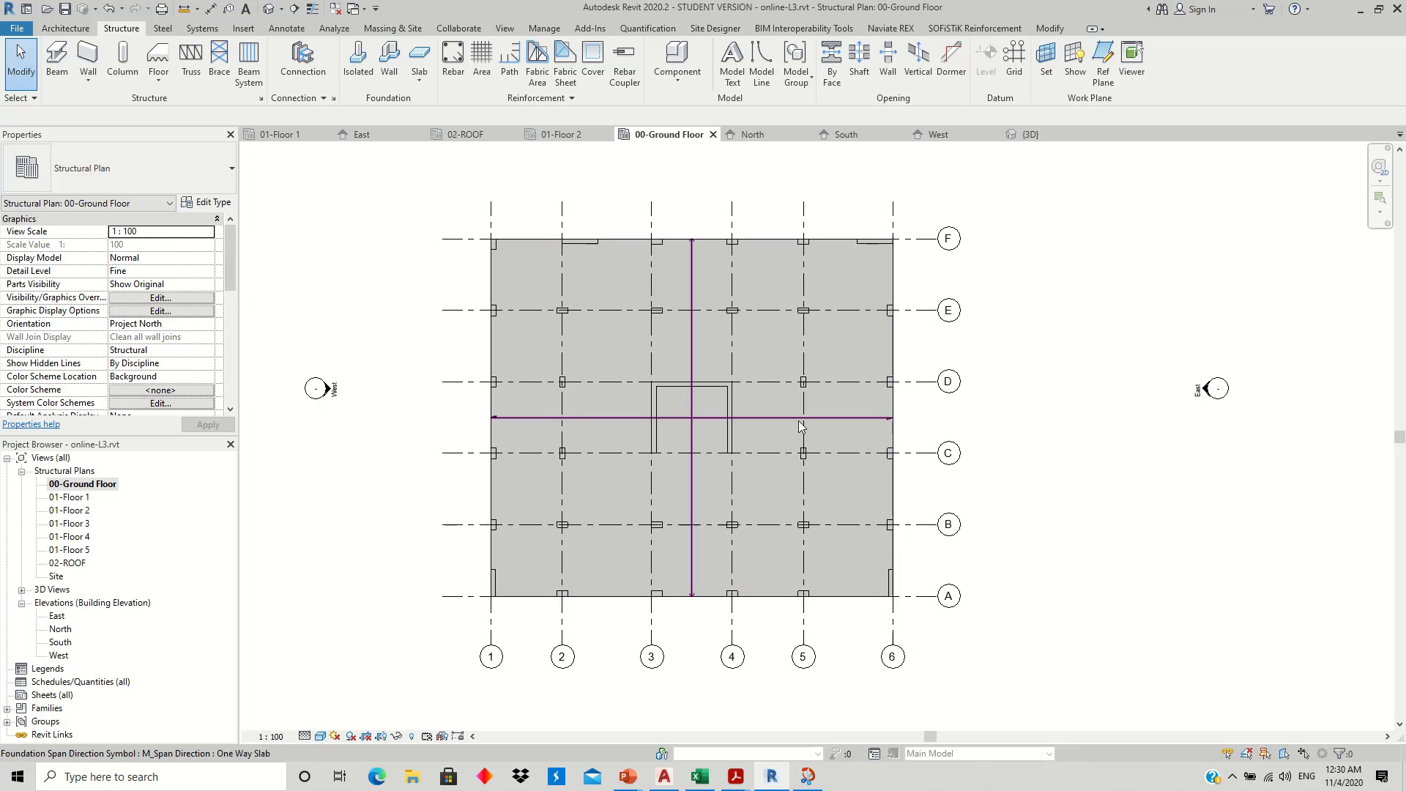
{"action": "left_click", "coordinate": [798, 420]}
{"action": "key", "text": "Escape"}
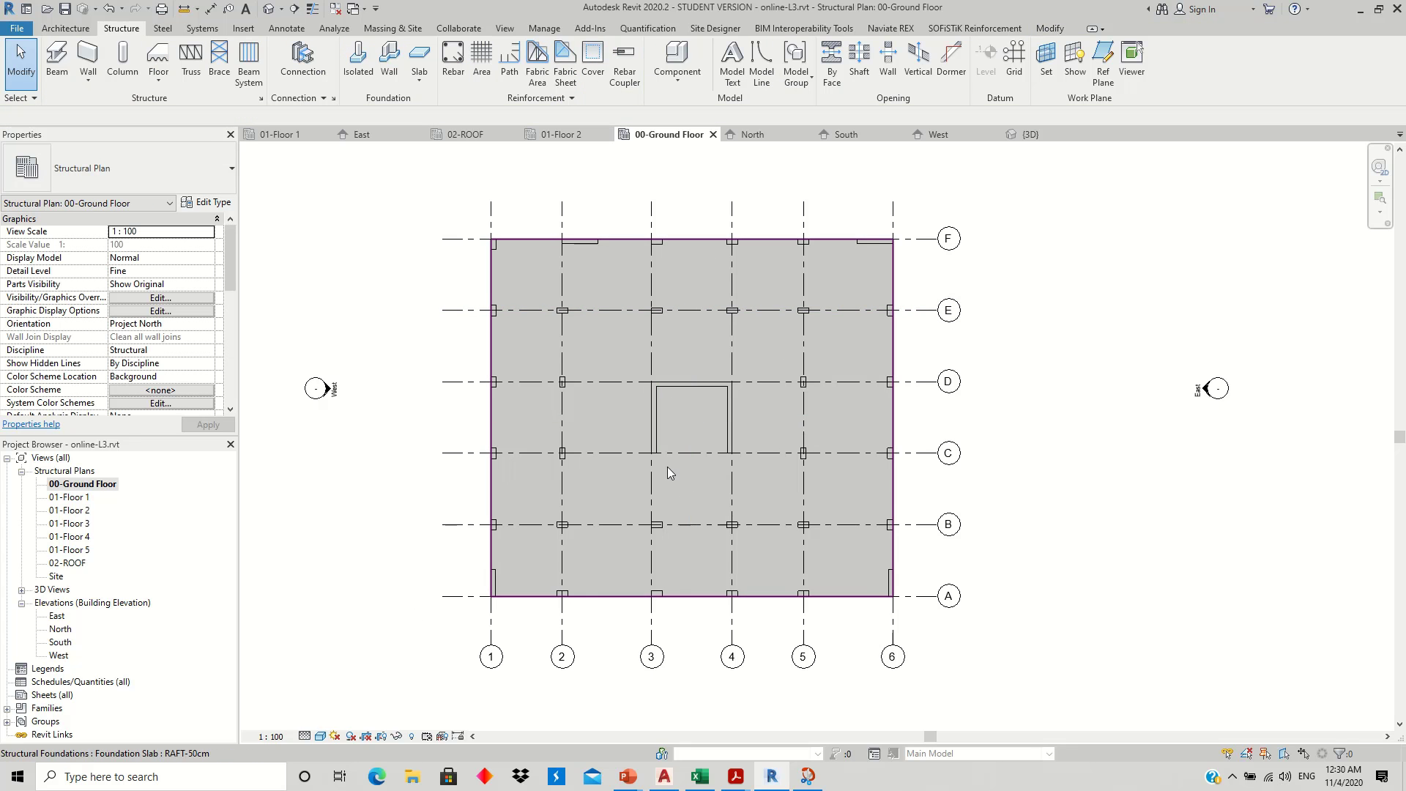
{"action": "middle_click_drag", "start_coordinate": [666, 467], "coordinate": [659, 469]}
- Inspect the new raft in the 3D view and in the East elevation
{"action": "left_click", "coordinate": [268, 10]}
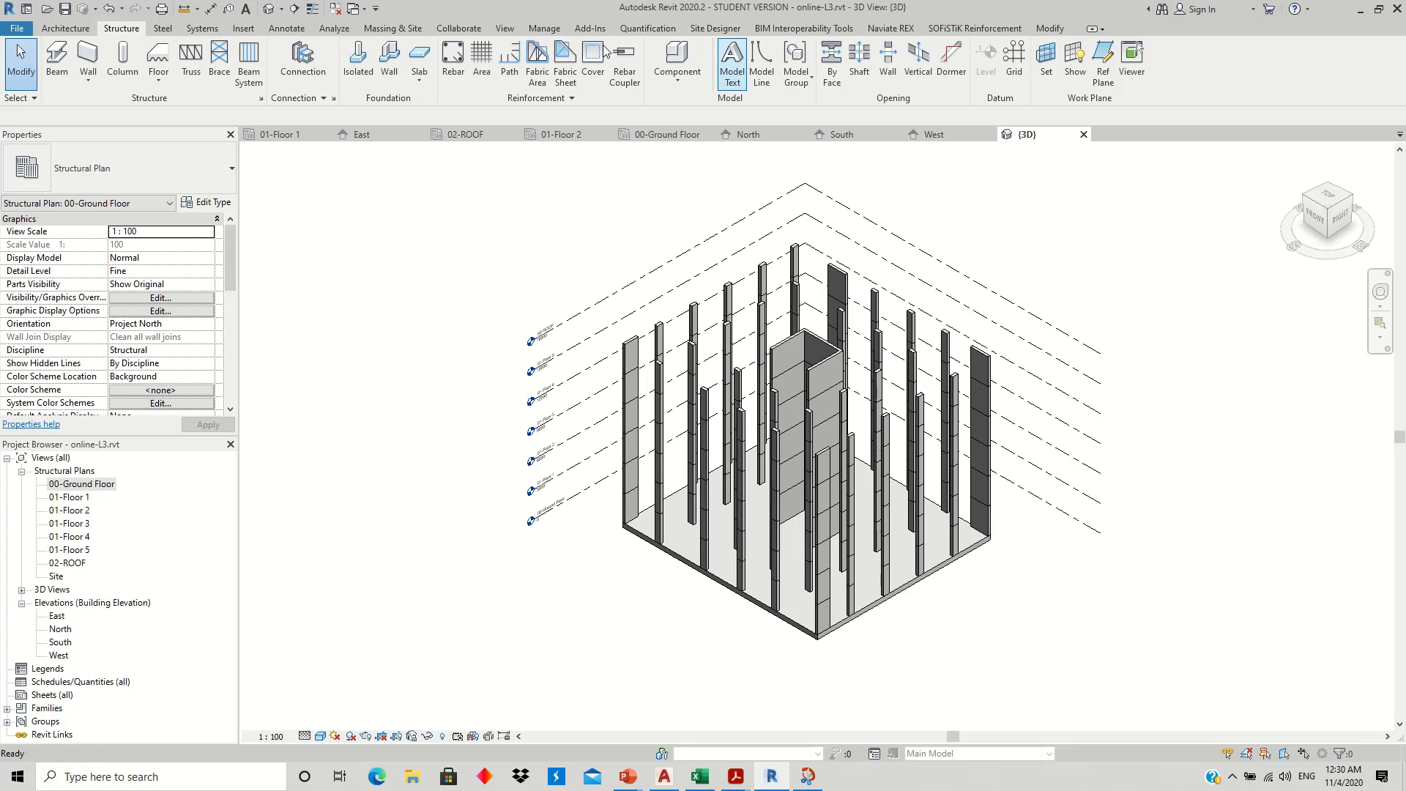
{"action": "scroll", "coordinate": [842, 680], "scroll_direction": "down", "scroll_amount": 3}
{"action": "scroll", "coordinate": [805, 668], "scroll_direction": "up", "scroll_amount": 3}
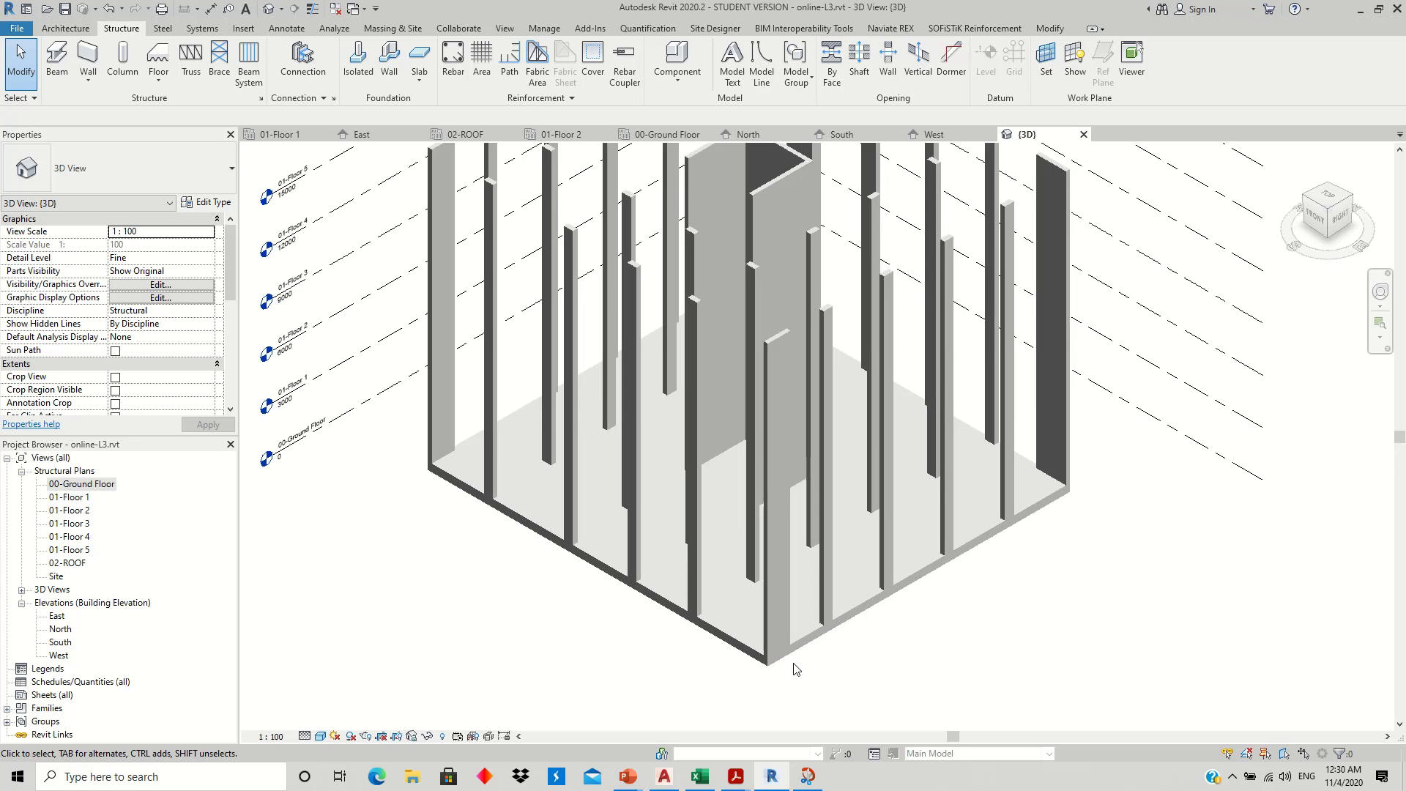
{"action": "scroll", "coordinate": [767, 666], "scroll_direction": "up", "scroll_amount": 4}
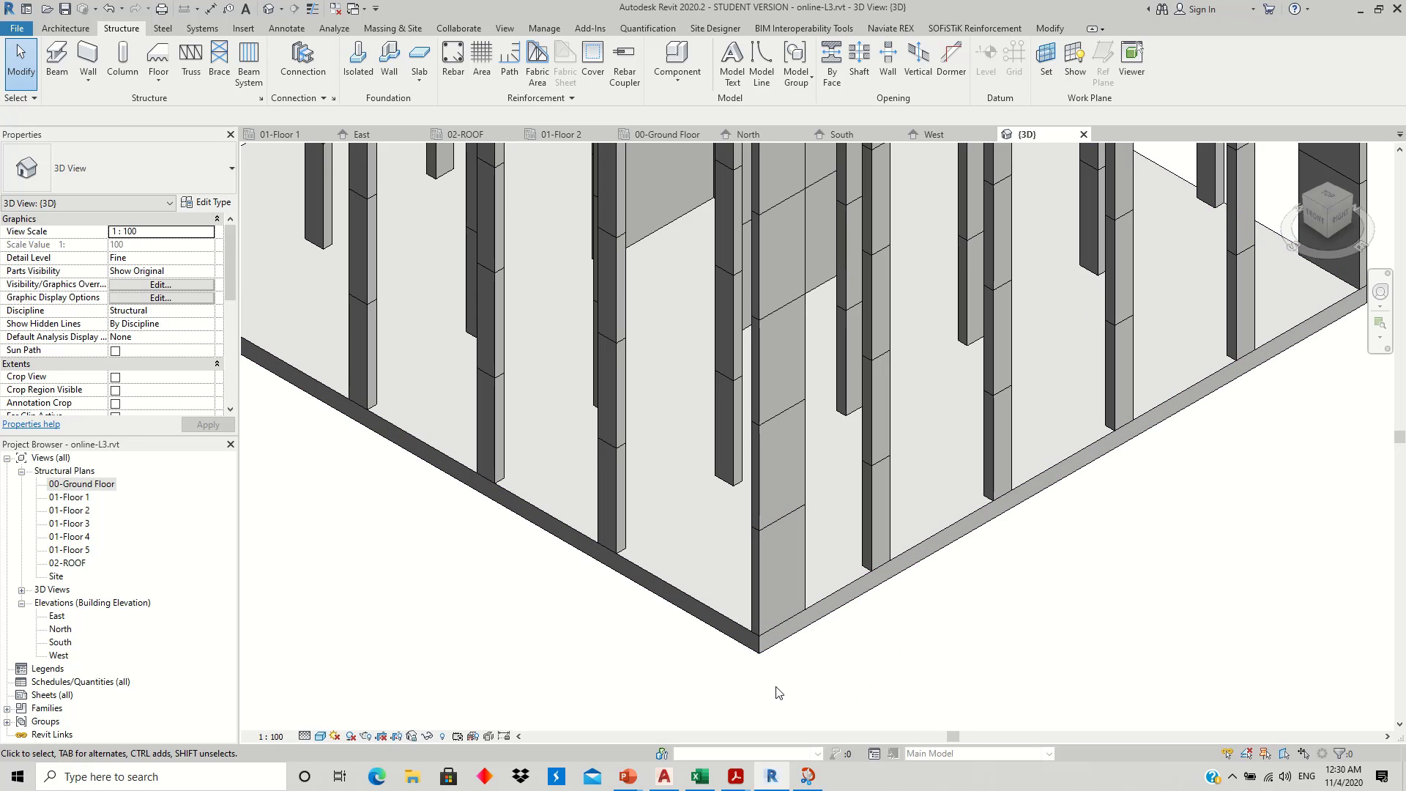
{"action": "double_click", "coordinate": [69, 617]}
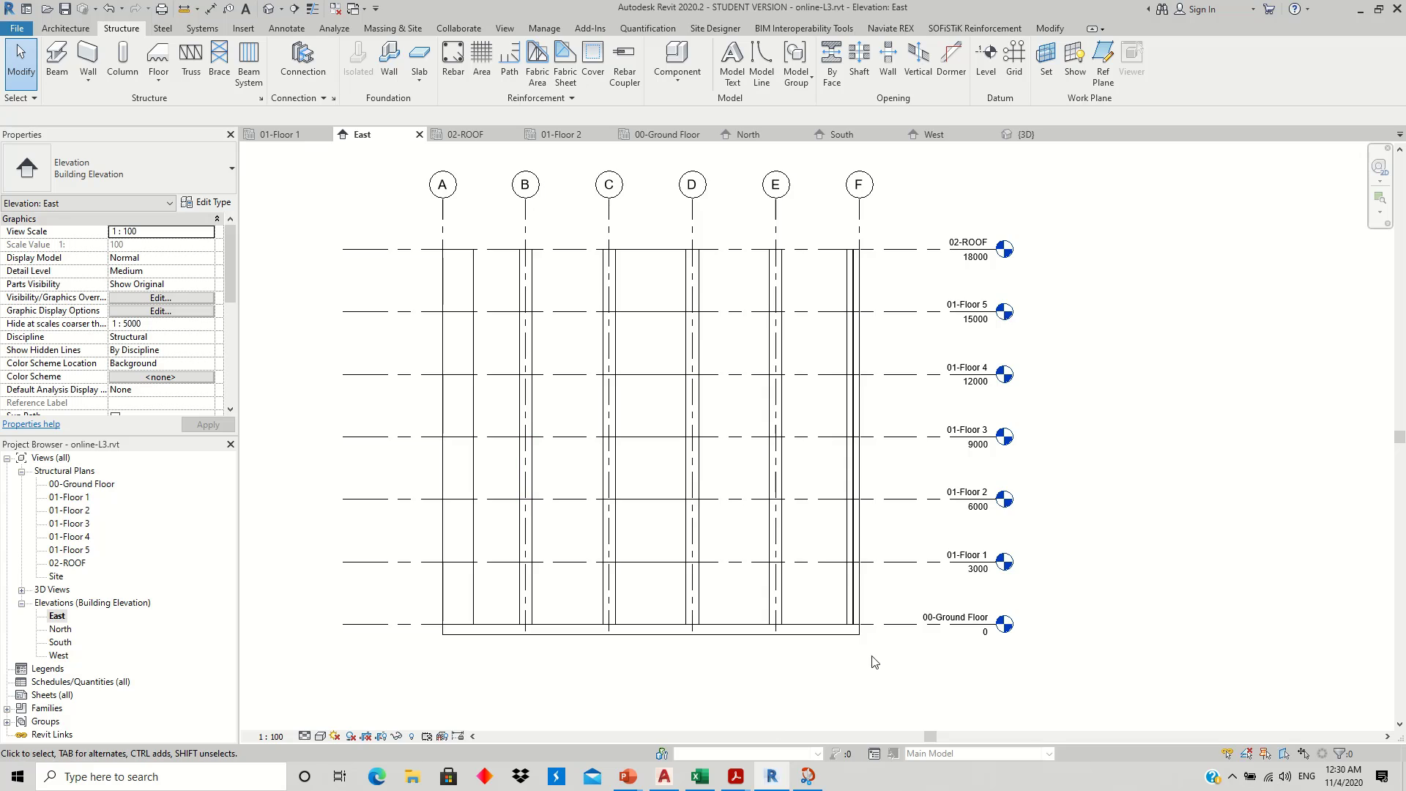
{"action": "scroll", "coordinate": [879, 612], "scroll_direction": "up", "scroll_amount": 5}
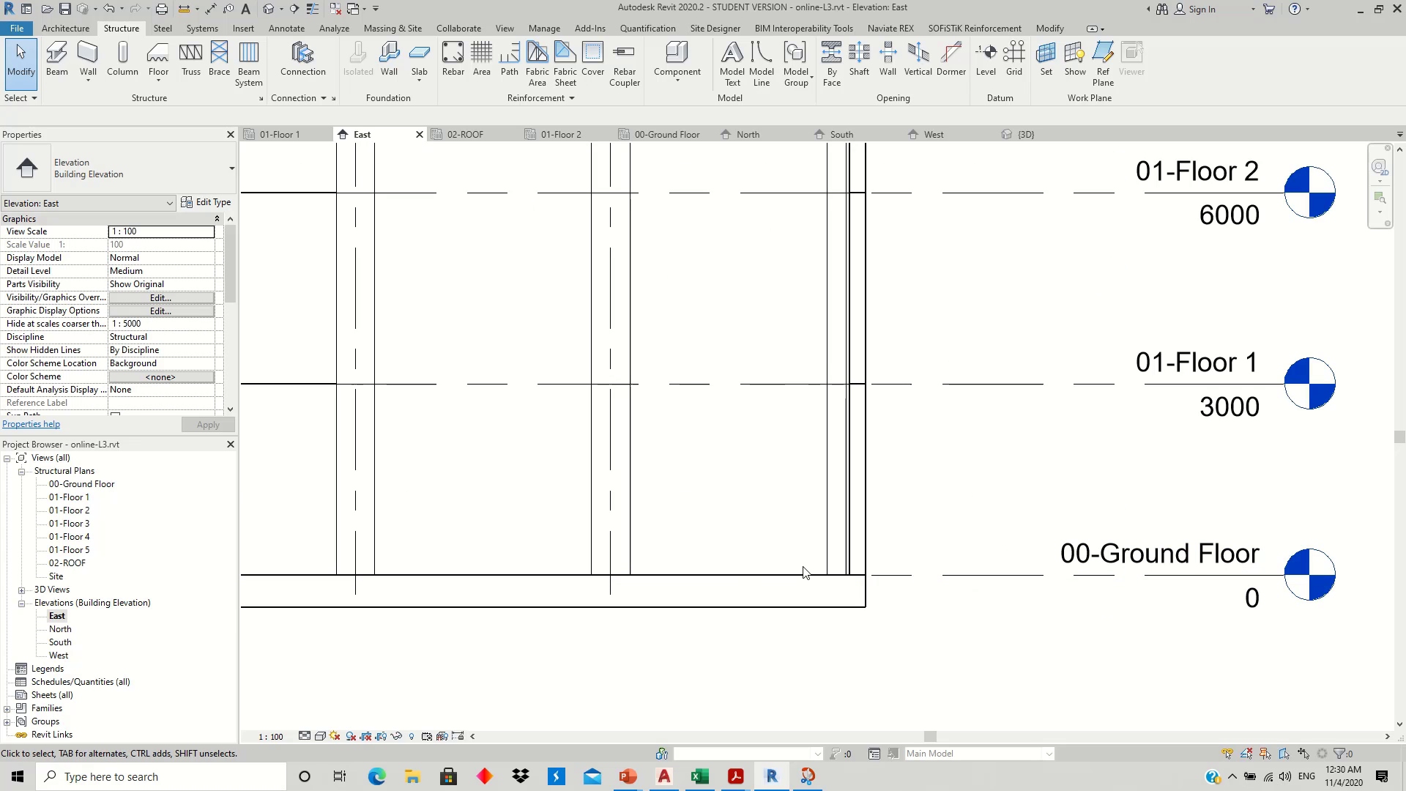
{"action": "scroll", "coordinate": [746, 615], "scroll_direction": "down", "scroll_amount": 1}
{"action": "scroll", "coordinate": [744, 613], "scroll_direction": "down", "scroll_amount": 3}
{"action": "scroll", "coordinate": [675, 549], "scroll_direction": "down", "scroll_amount": 1}
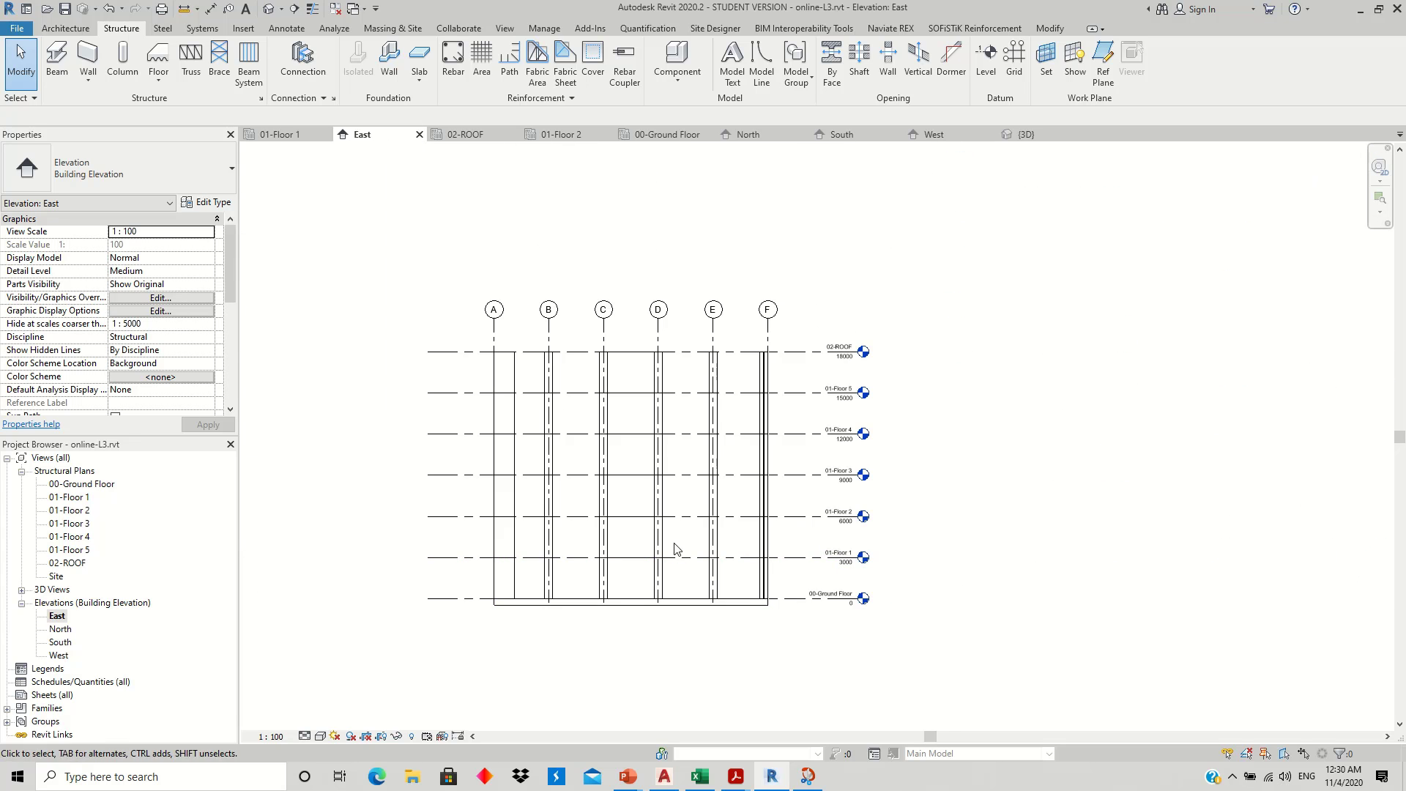
{"action": "middle_click_drag", "start_coordinate": [675, 549], "coordinate": [690, 559]}
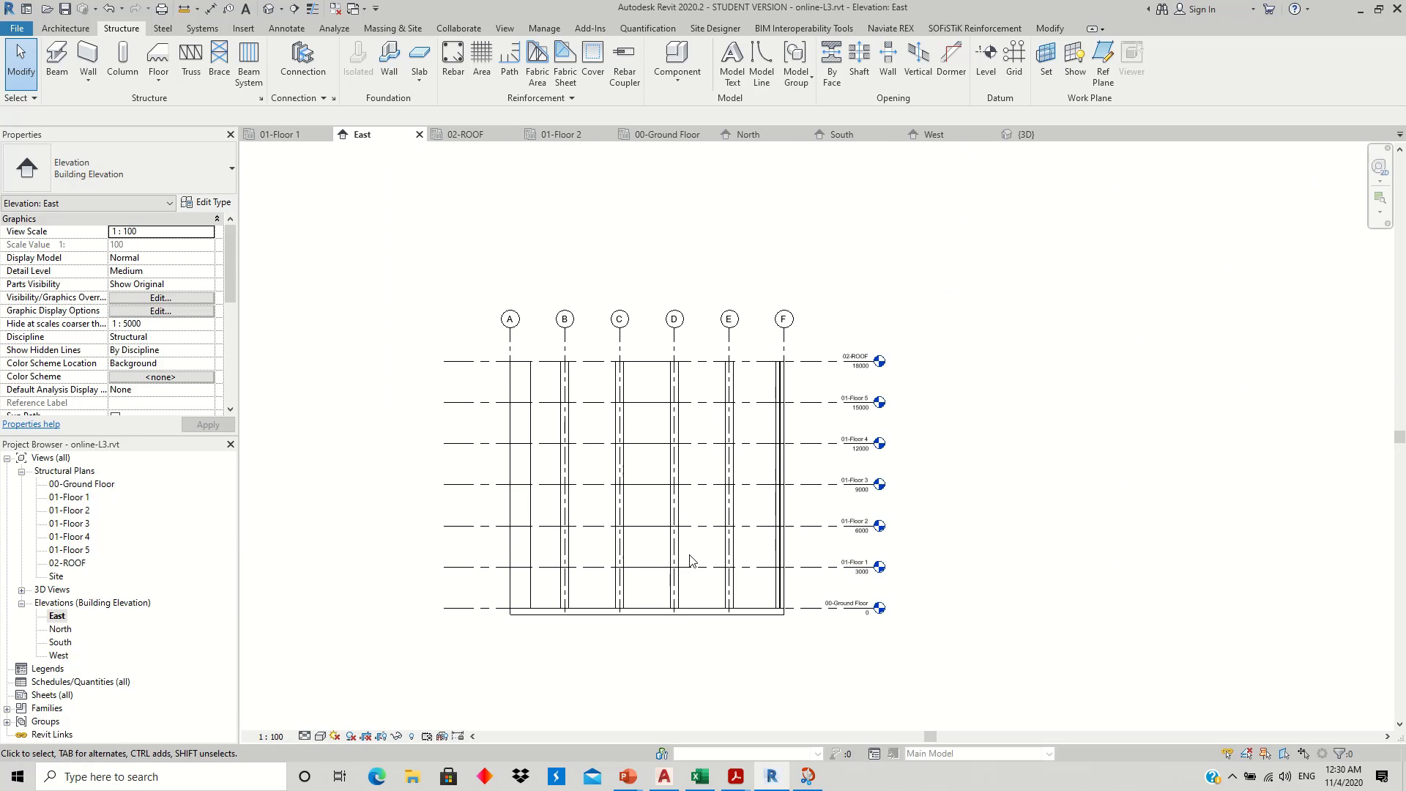
- Reposition the building in the 3D view, then open the 01-Floor 1 structural plan
{"action": "left_click", "coordinate": [21, 590]}
{"action": "double_click", "coordinate": [57, 602]}
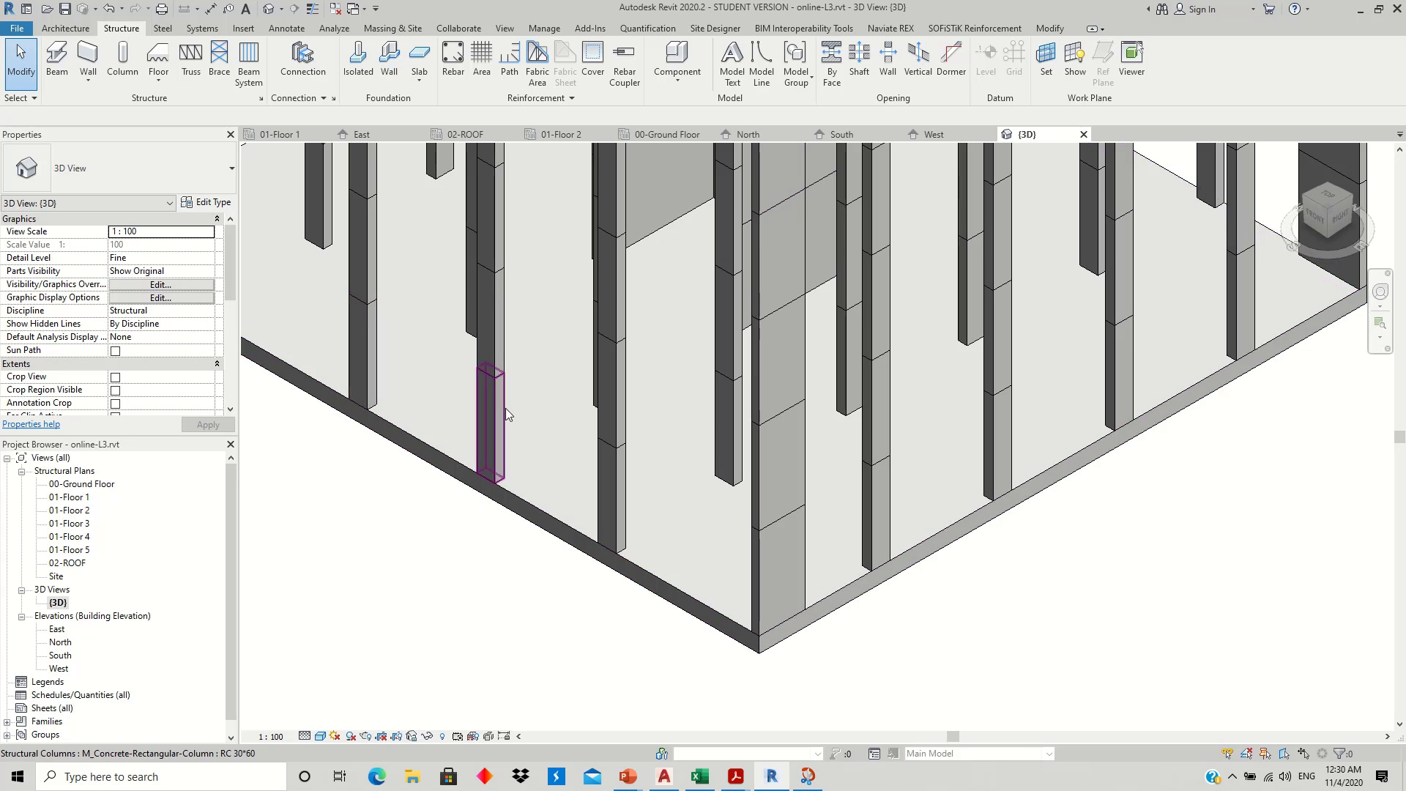
{"action": "scroll", "coordinate": [510, 407], "scroll_direction": "down", "scroll_amount": 3}
{"action": "scroll", "coordinate": [524, 398], "scroll_direction": "down", "scroll_amount": 2}
{"action": "scroll", "coordinate": [524, 398], "scroll_direction": "down", "scroll_amount": 1}
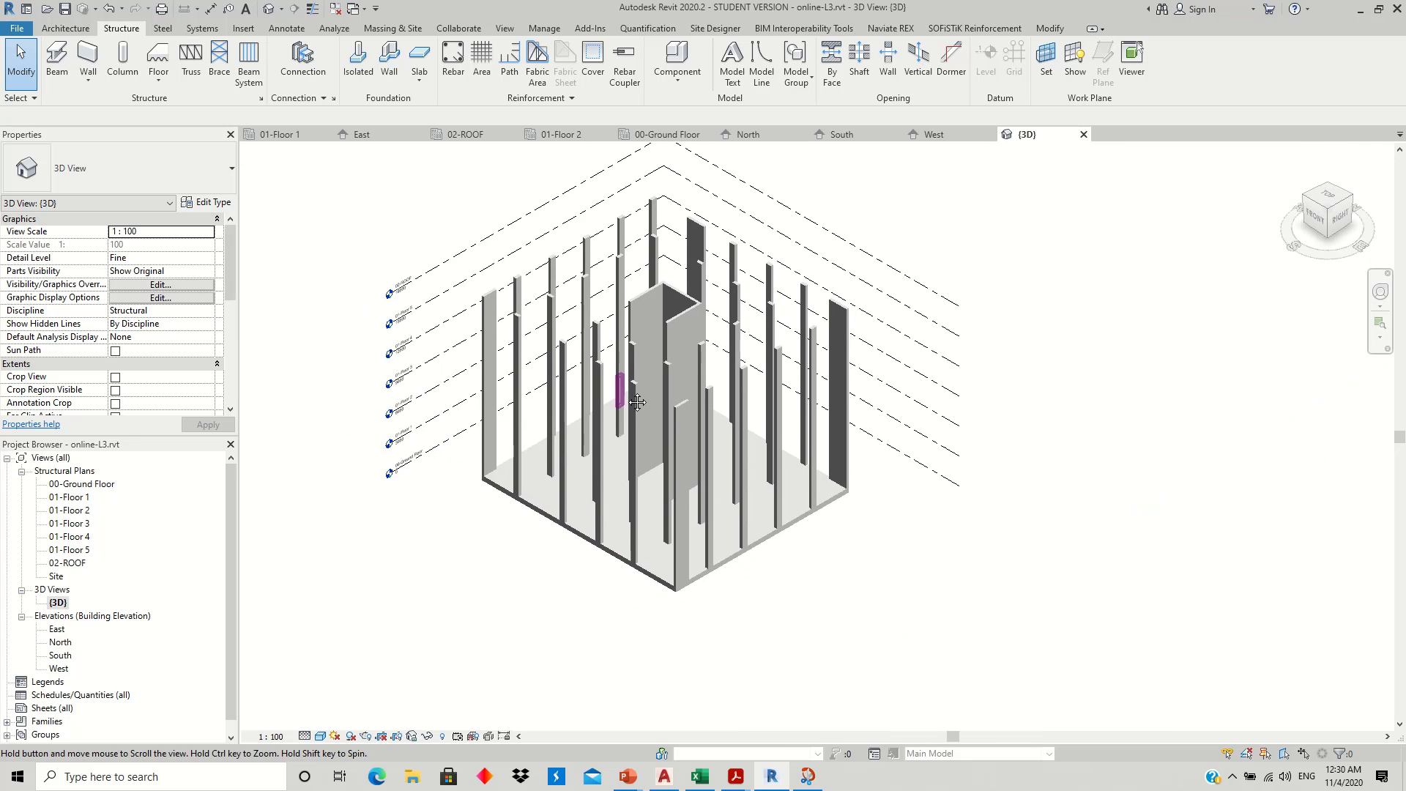
{"action": "middle_click_drag", "start_coordinate": [636, 392], "coordinate": [645, 463]}
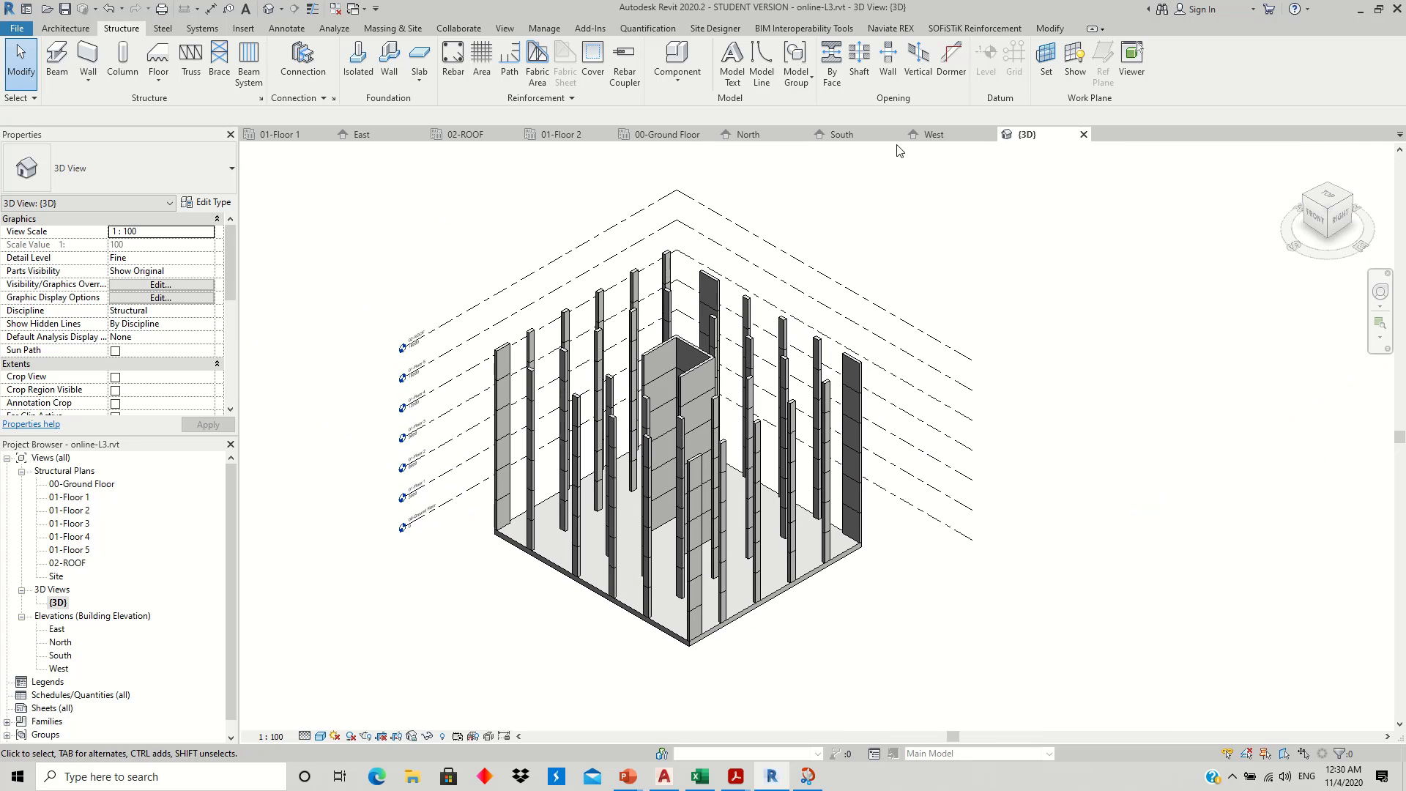
{"action": "double_click", "coordinate": [73, 498]}
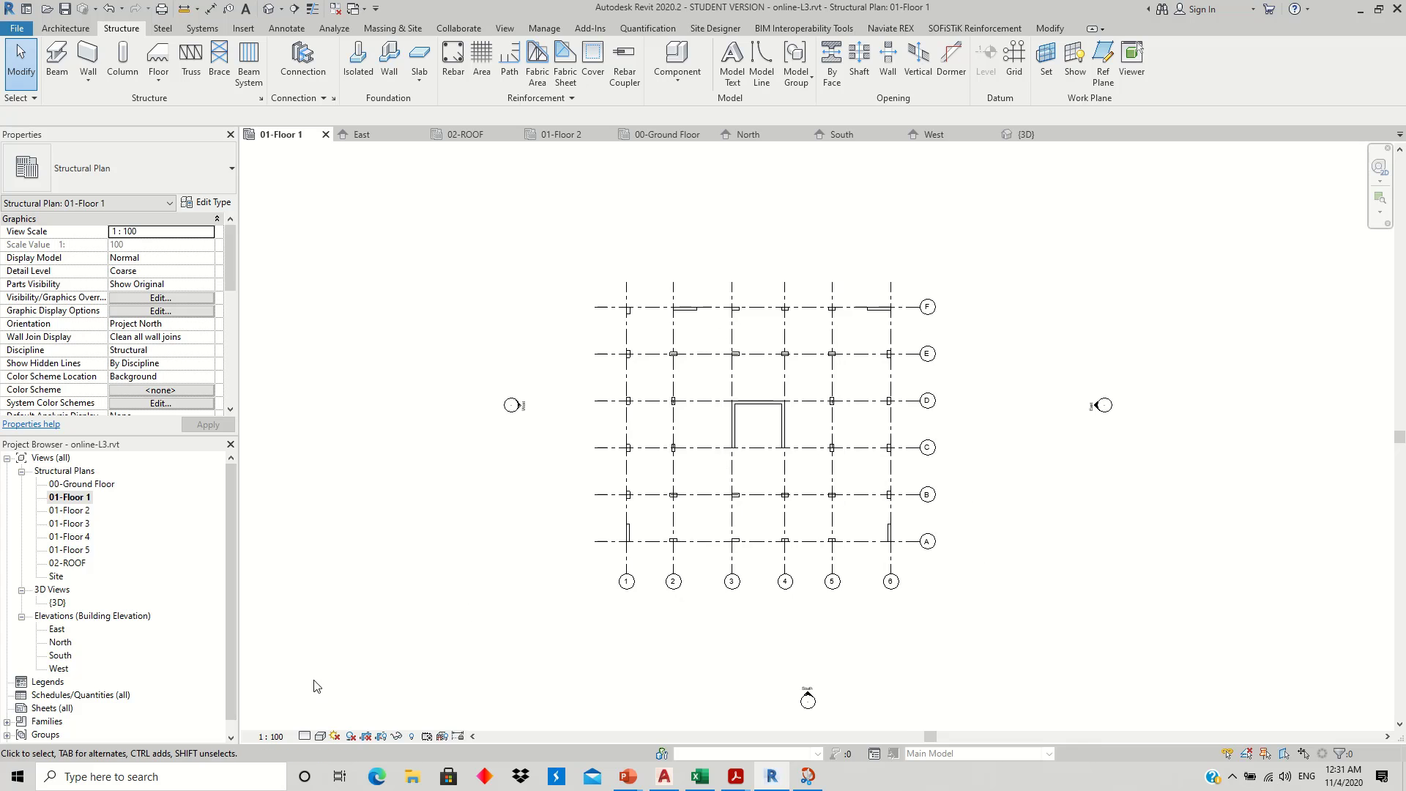
- Set 01-Floor 1 to Fine detail and Realistic visual style, then zoom and pan to centre the grid
{"action": "left_click", "coordinate": [304, 736]}
{"action": "left_click", "coordinate": [320, 736]}
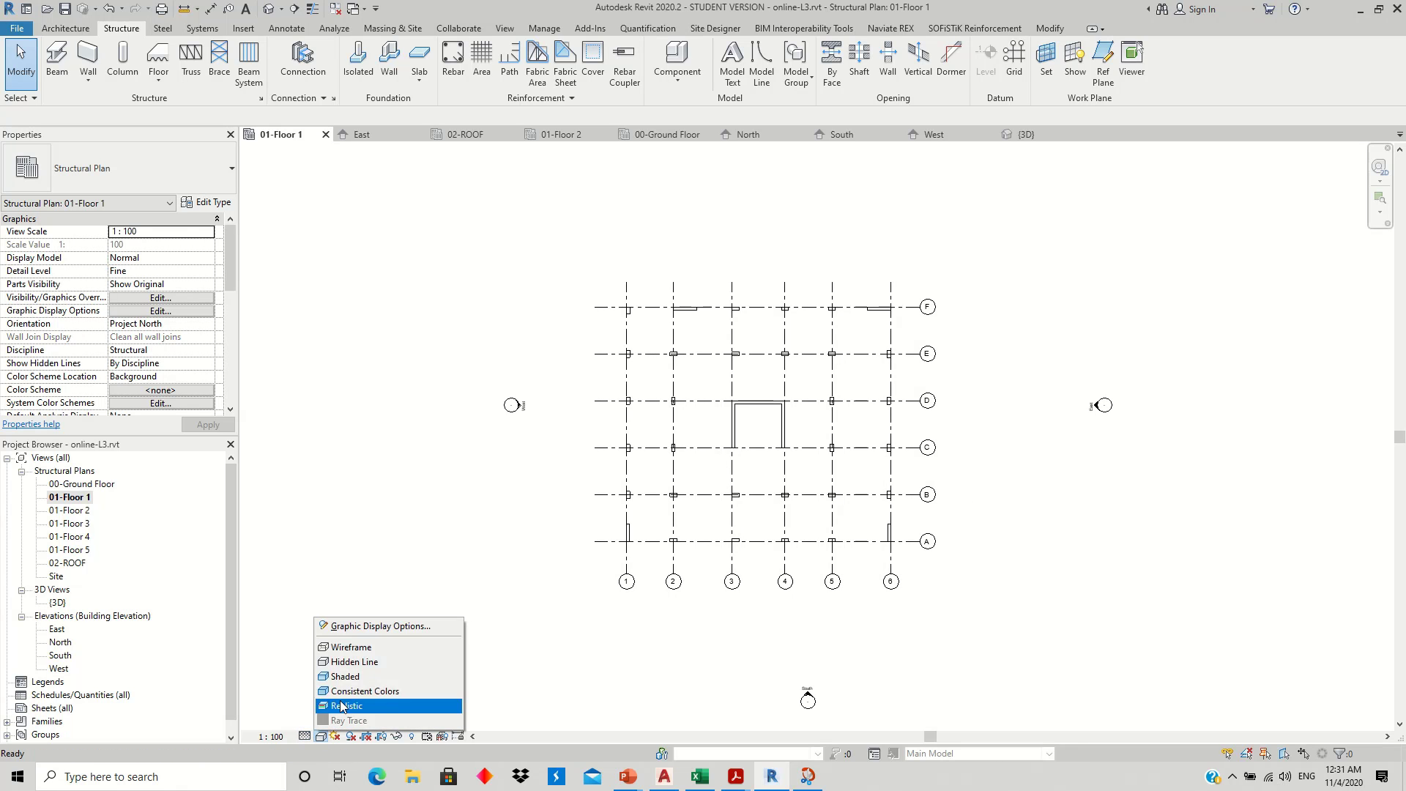
{"action": "left_click", "coordinate": [341, 706]}
{"action": "scroll", "coordinate": [732, 498], "scroll_direction": "up", "scroll_amount": 2}
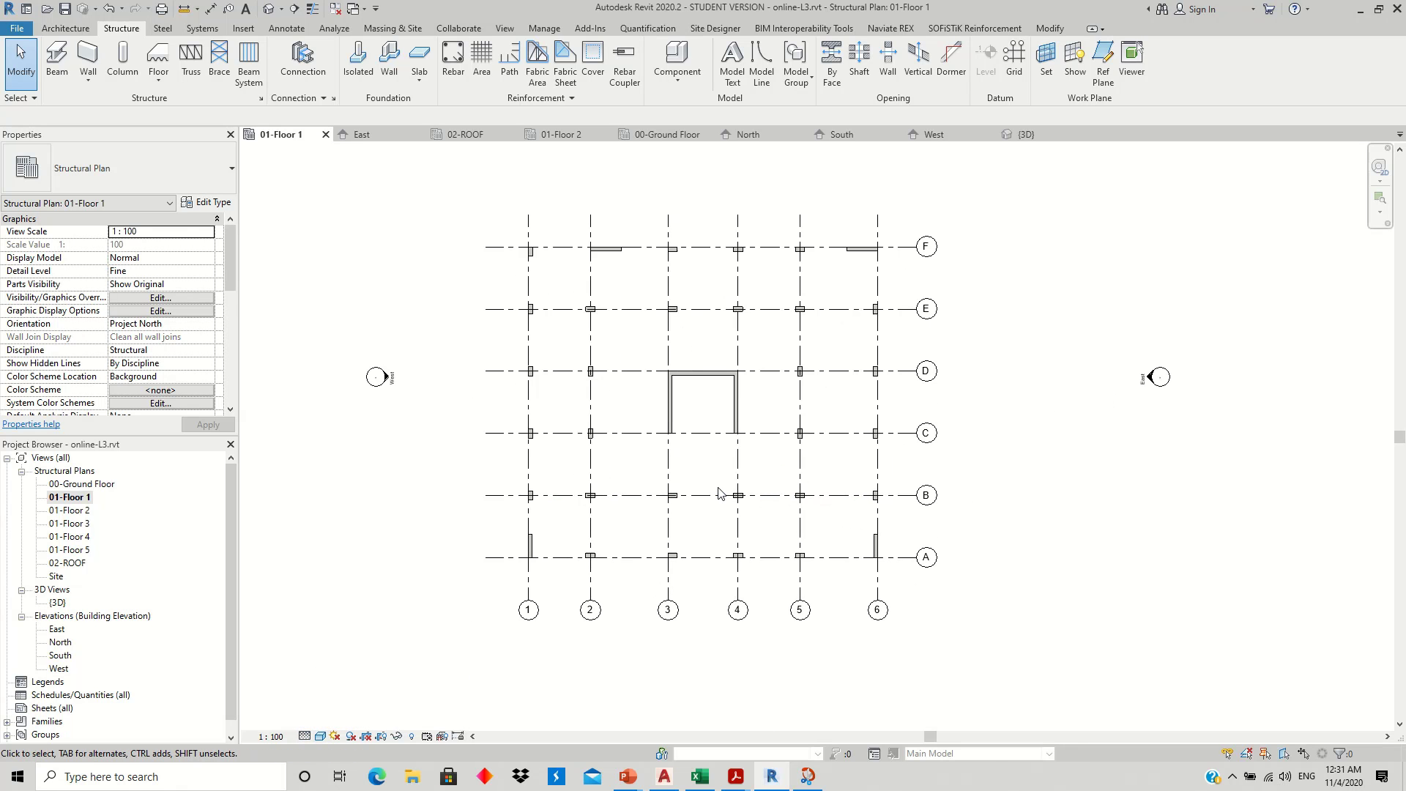
{"action": "middle_click_drag", "start_coordinate": [693, 490], "coordinate": [672, 484]}
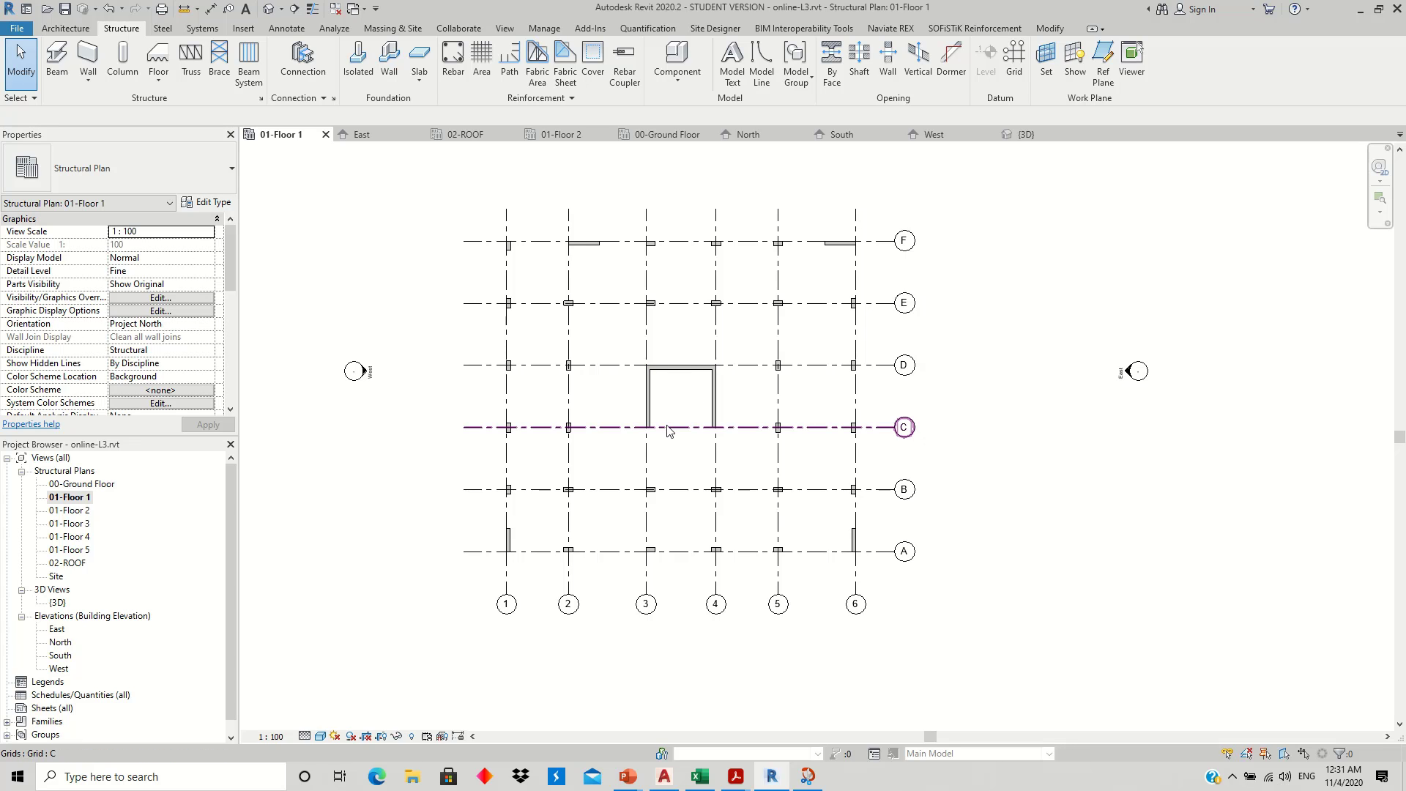
{"action": "middle_click_drag", "start_coordinate": [687, 416], "coordinate": [676, 419]}
{"action": "scroll", "coordinate": [676, 418], "scroll_direction": "up", "scroll_amount": 1}
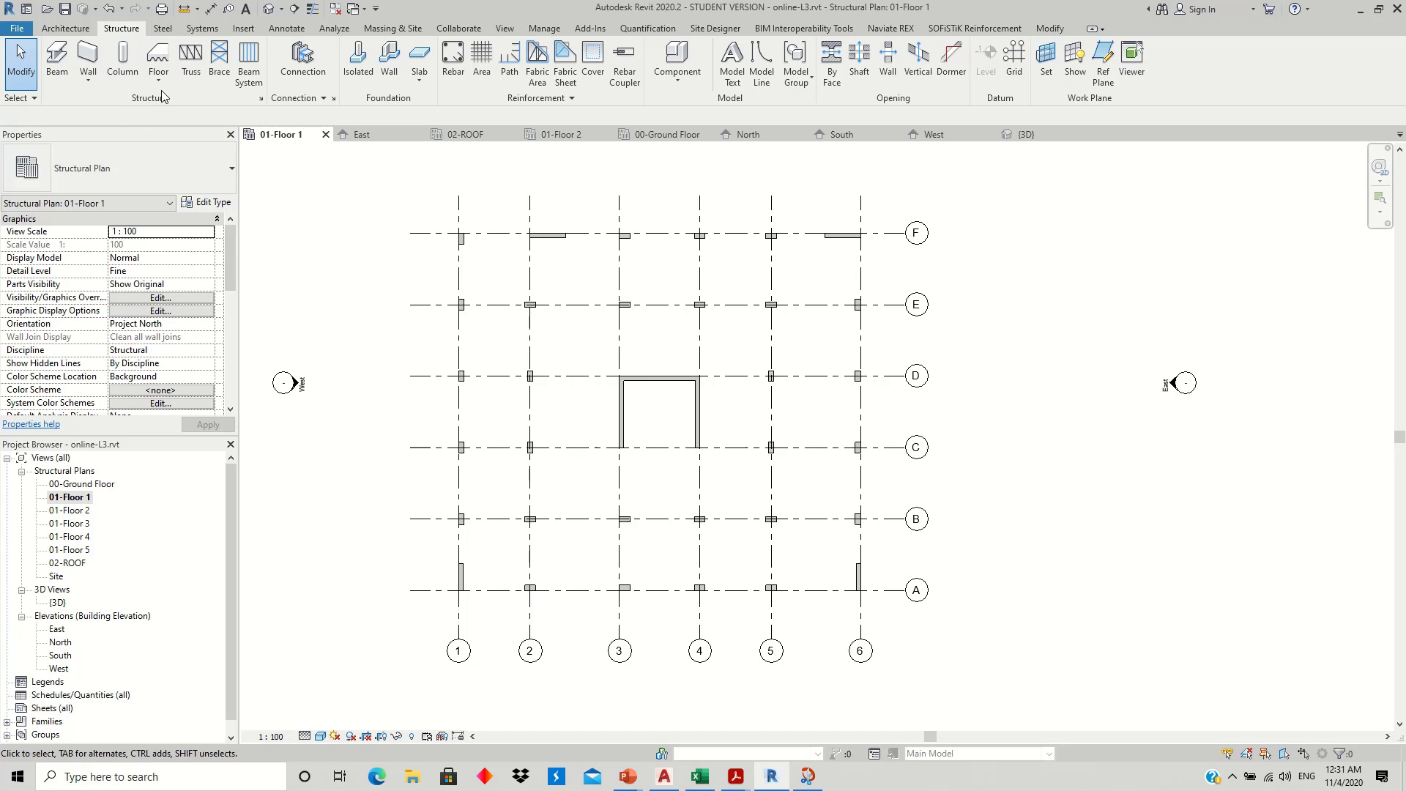
- Duplicate the Generic 300mm floor type as a new type named 'Slab 20cm'
{"action": "left_click", "coordinate": [158, 55]}
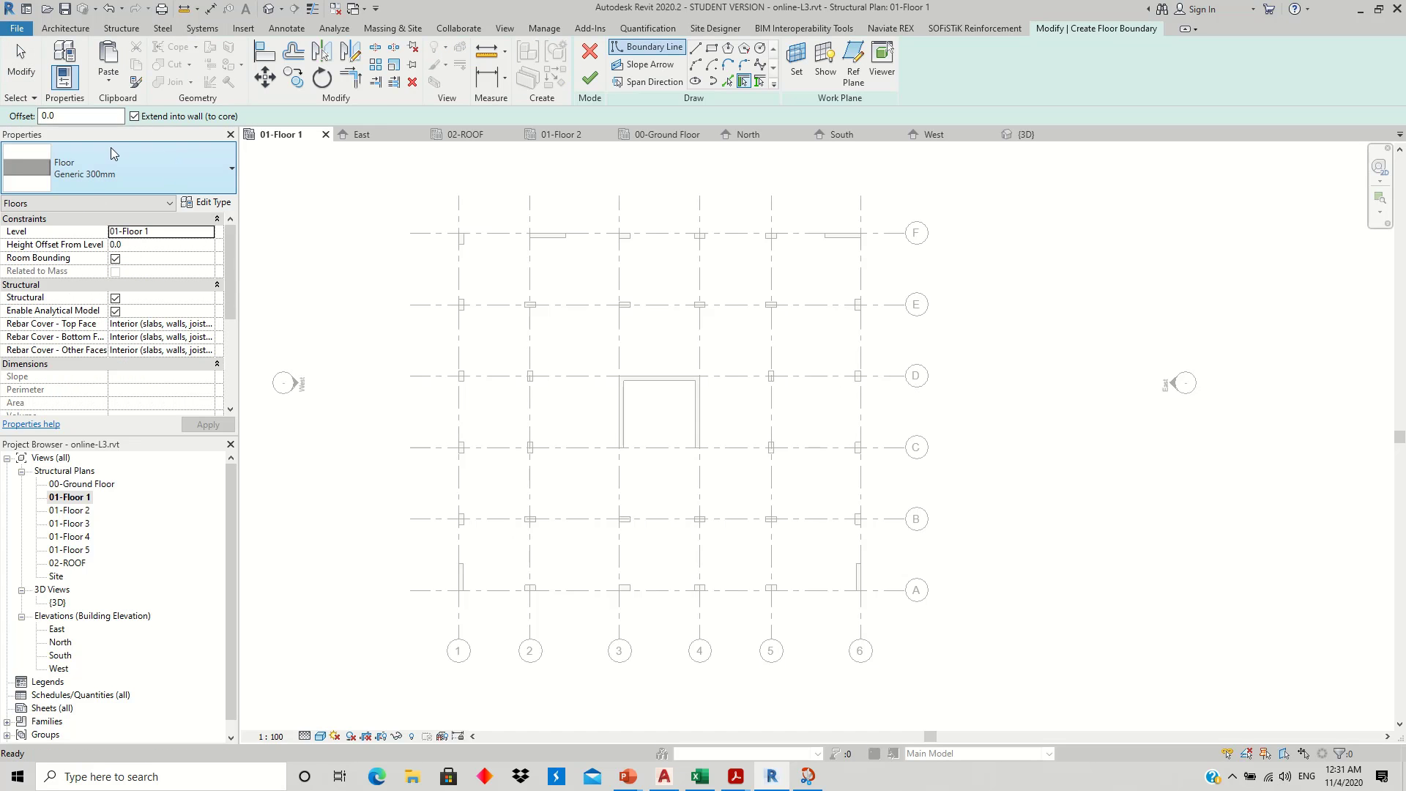
{"action": "left_click", "coordinate": [208, 204]}
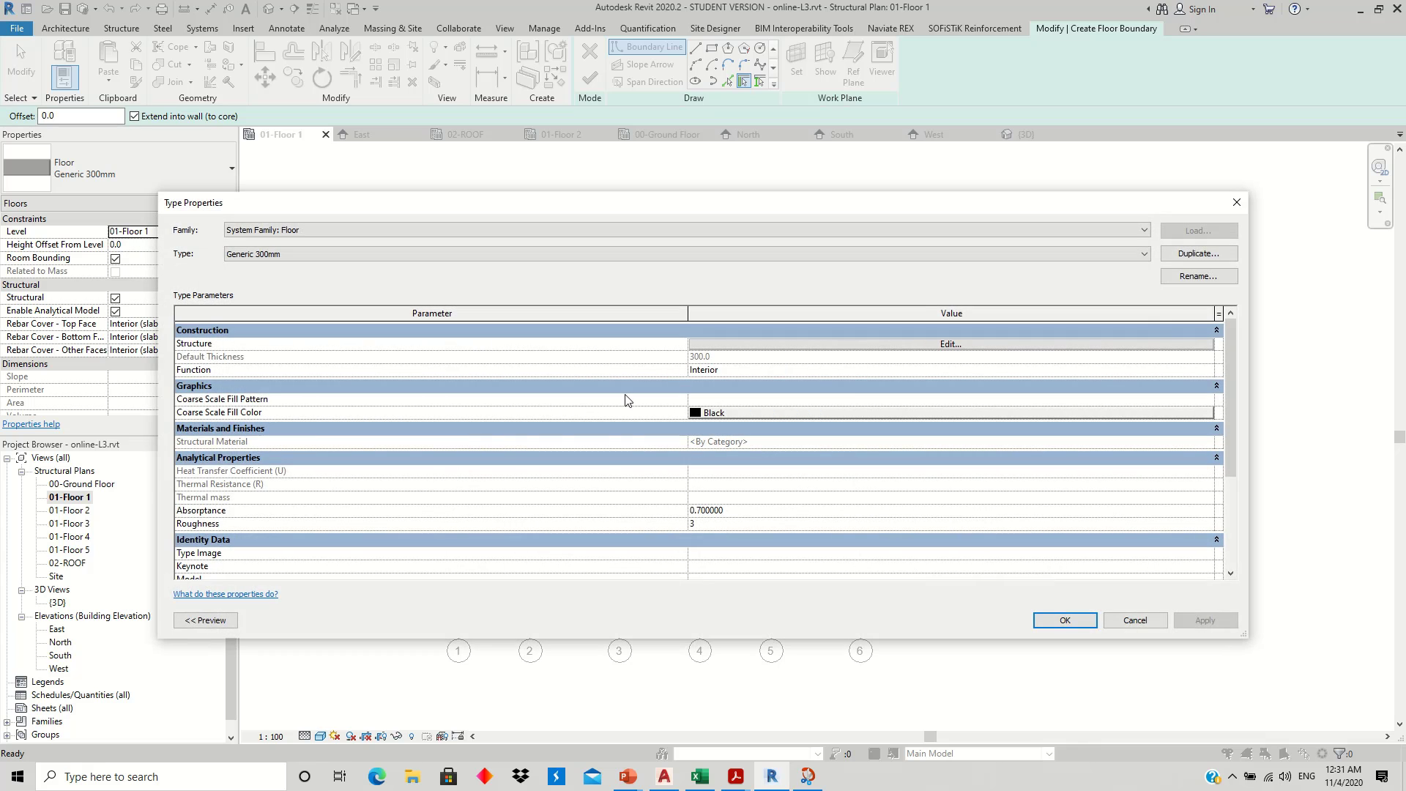
{"action": "left_click", "coordinate": [1196, 254]}
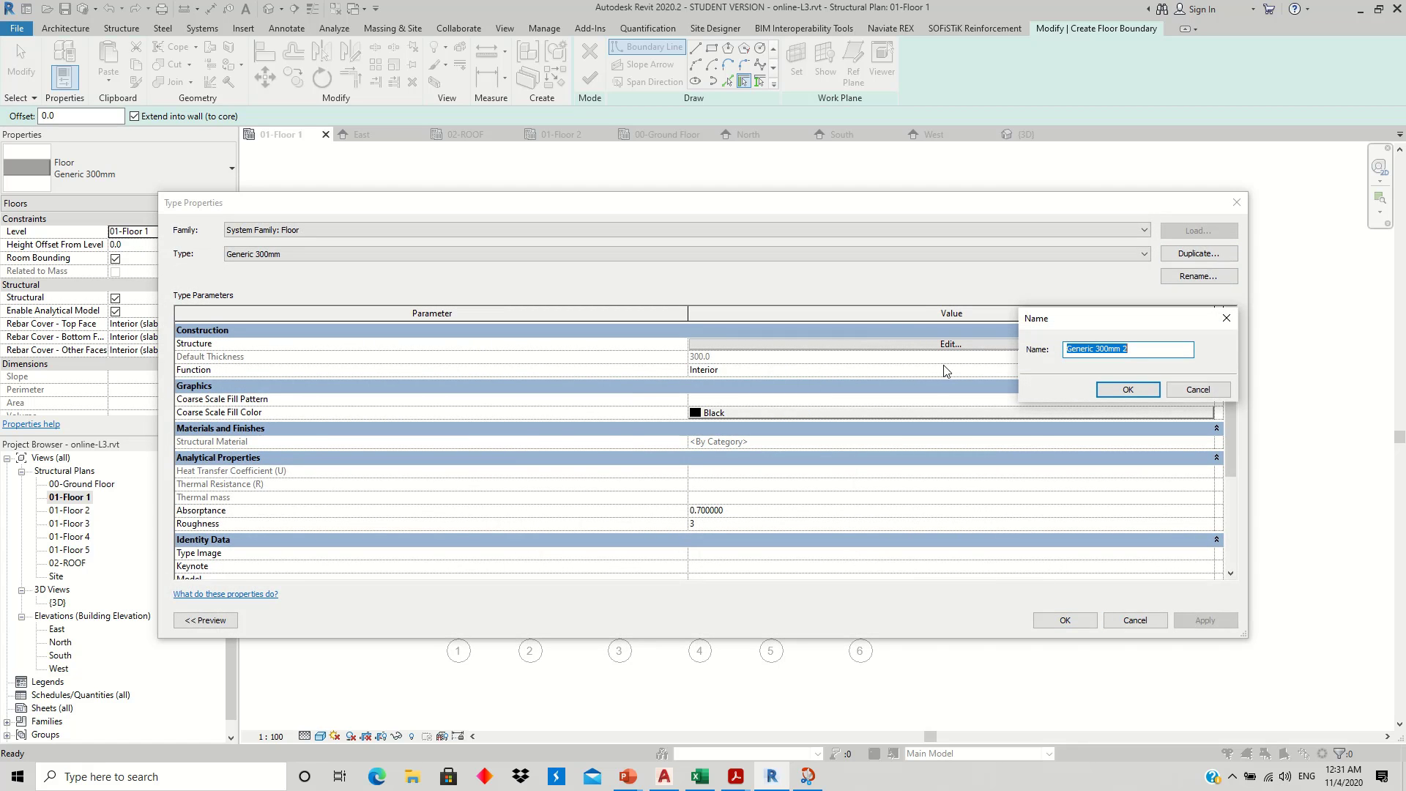
{"action": "type", "text": "Slab 20cm"}
{"action": "left_click", "coordinate": [1126, 391]}
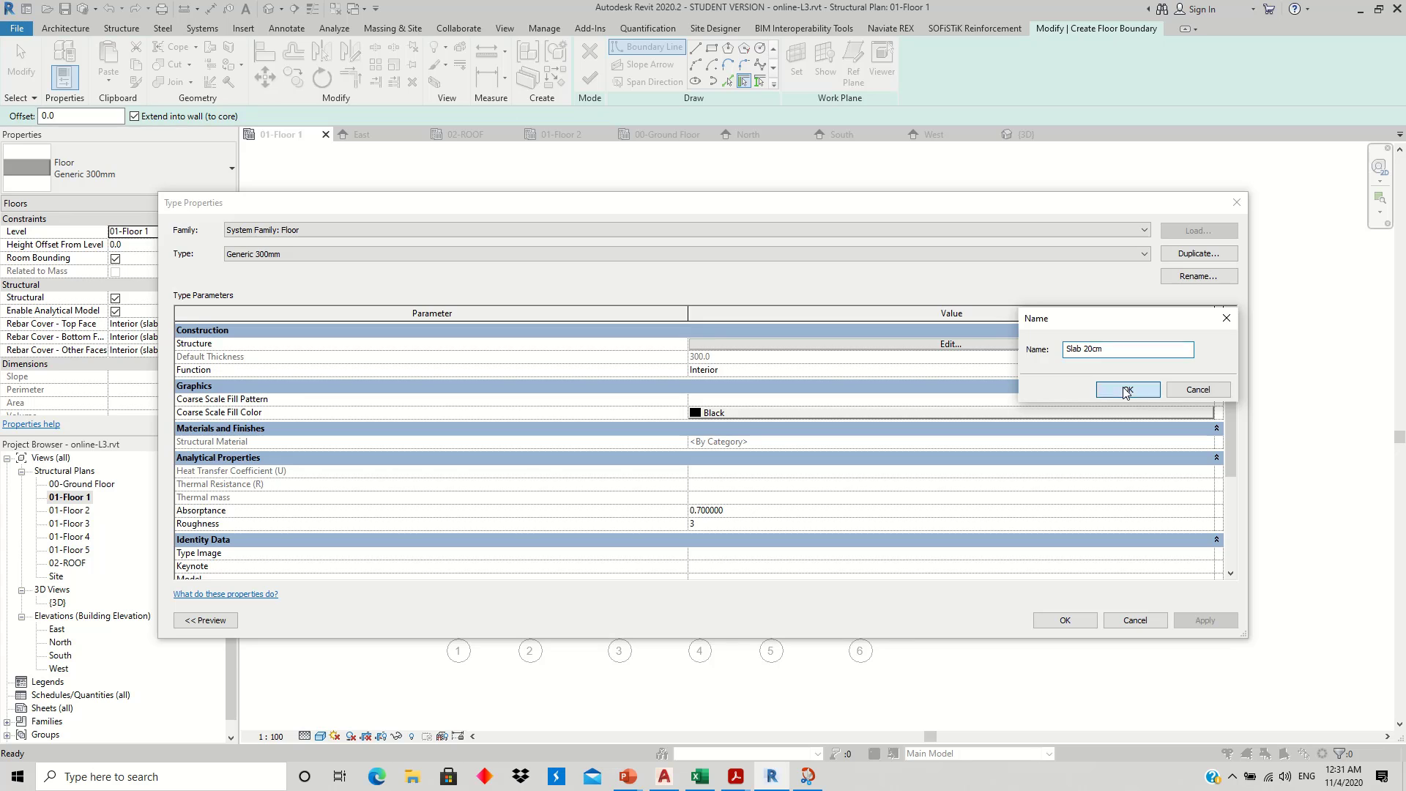
- Give its structure layer Concrete - Cast-in-Place Concrete - 35 MPa at 200 mm thickness
{"action": "left_click", "coordinate": [952, 344]}
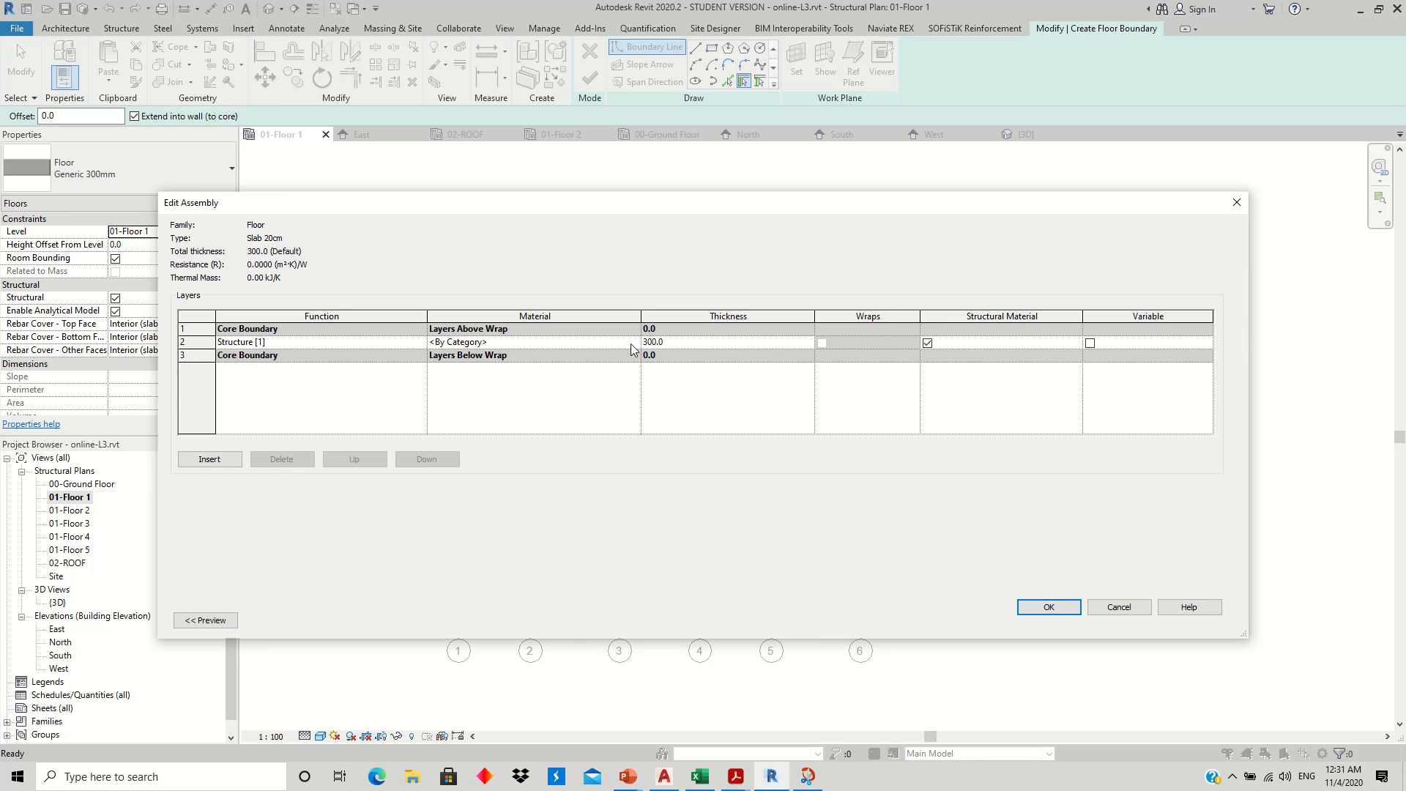
{"action": "left_click", "coordinate": [632, 343]}
{"action": "left_click", "coordinate": [635, 342]}
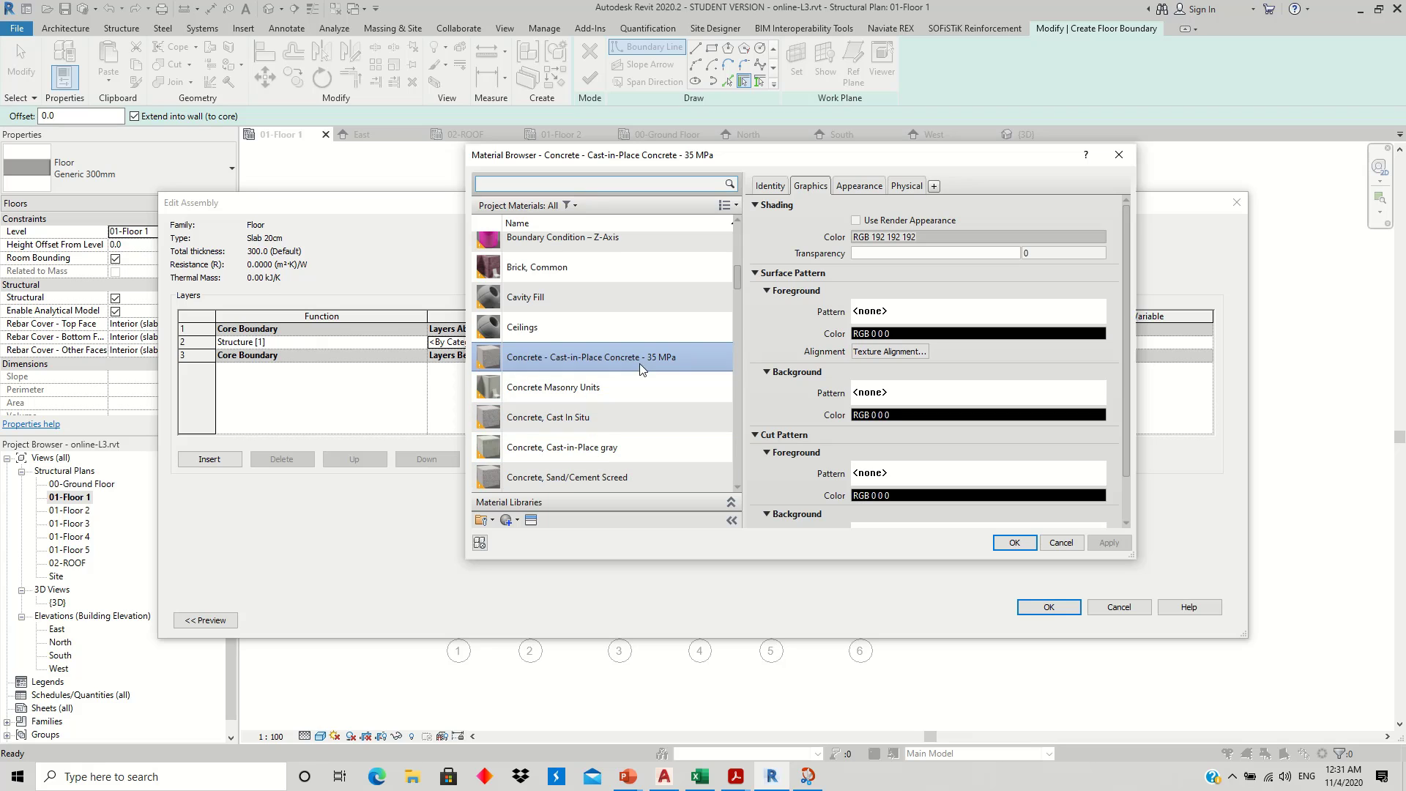
{"action": "key", "text": "Return"}
{"action": "left_click", "coordinate": [679, 341]}
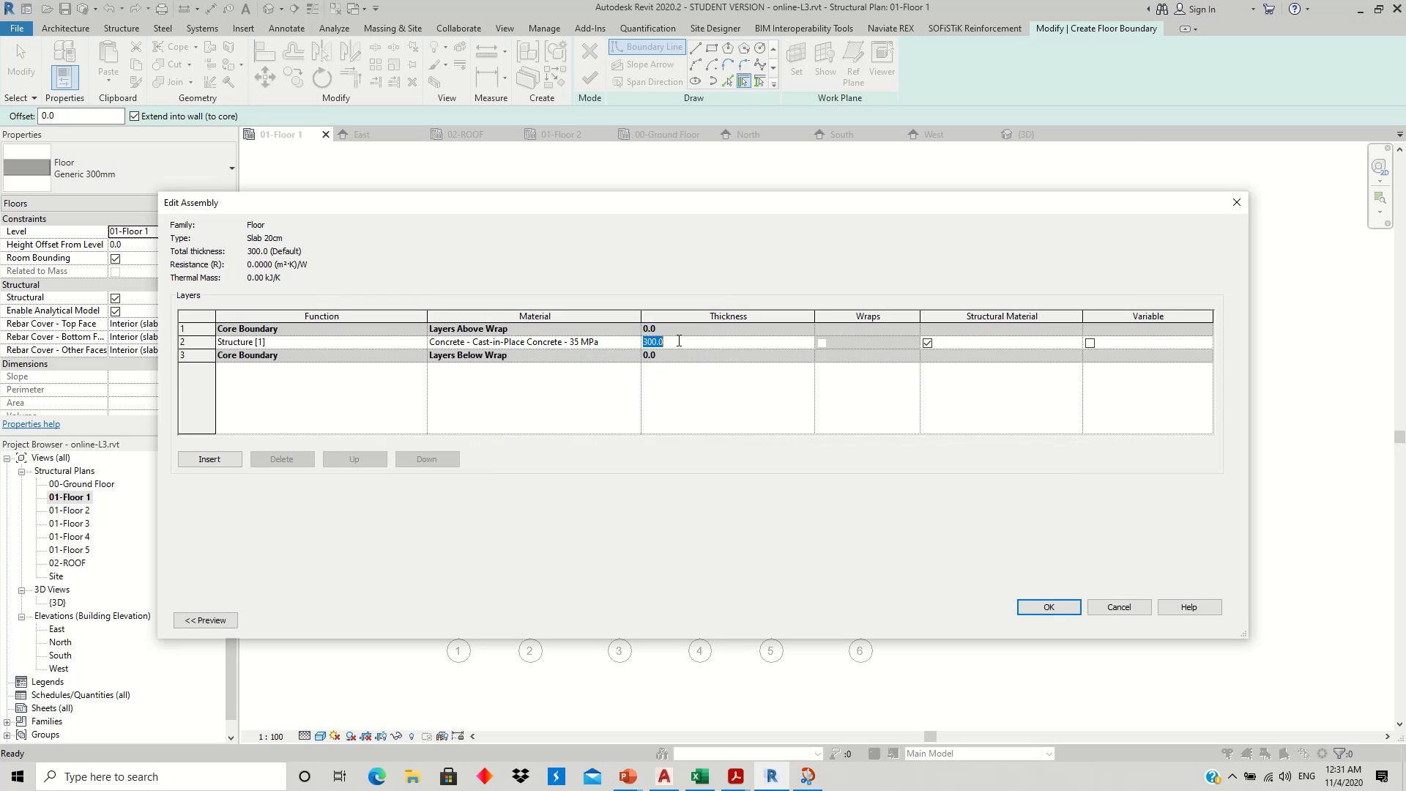
{"action": "type", "text": "200"}
{"action": "left_click", "coordinate": [1054, 608]}
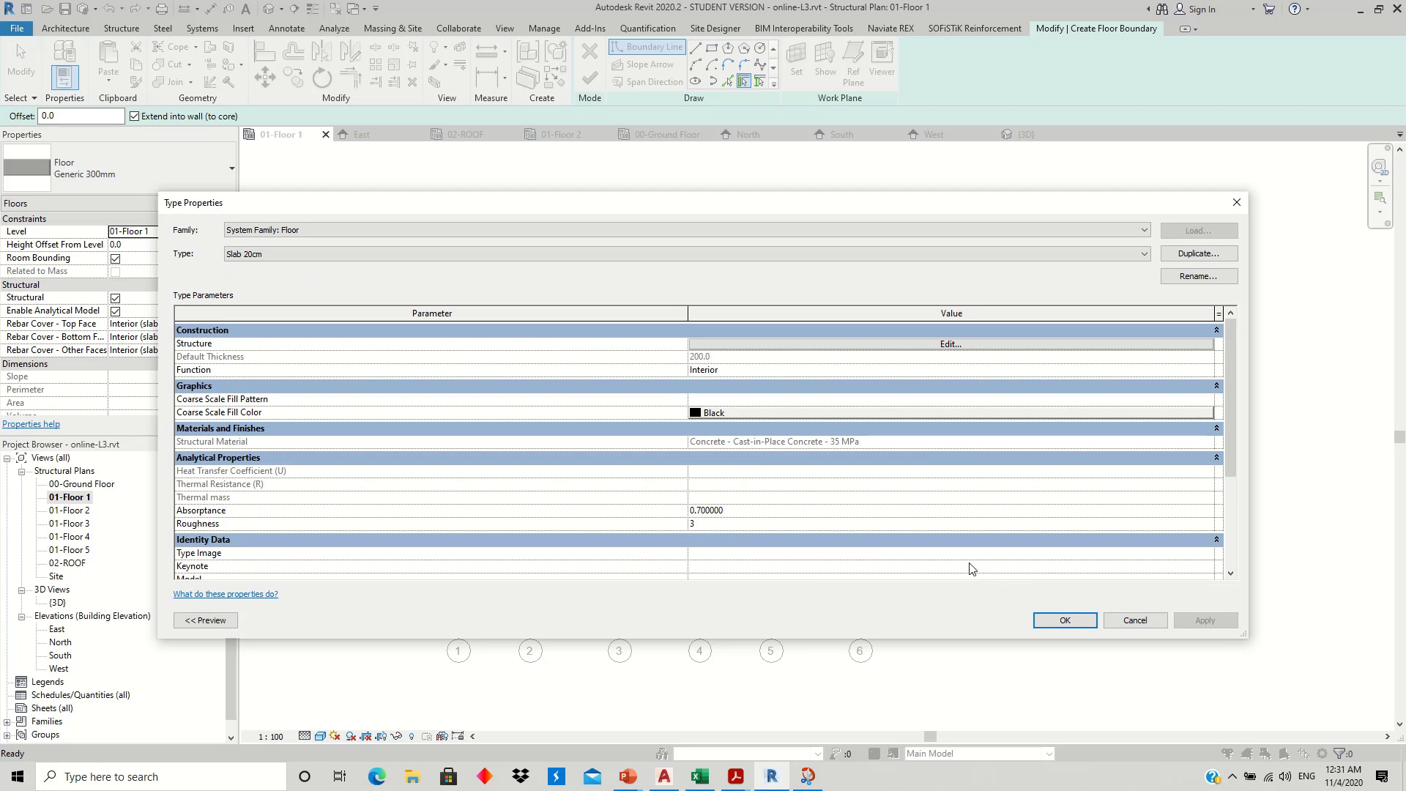
- Sketch the rectangular slab boundary from grid F/1 to grid A/6
{"action": "left_click", "coordinate": [1065, 619]}
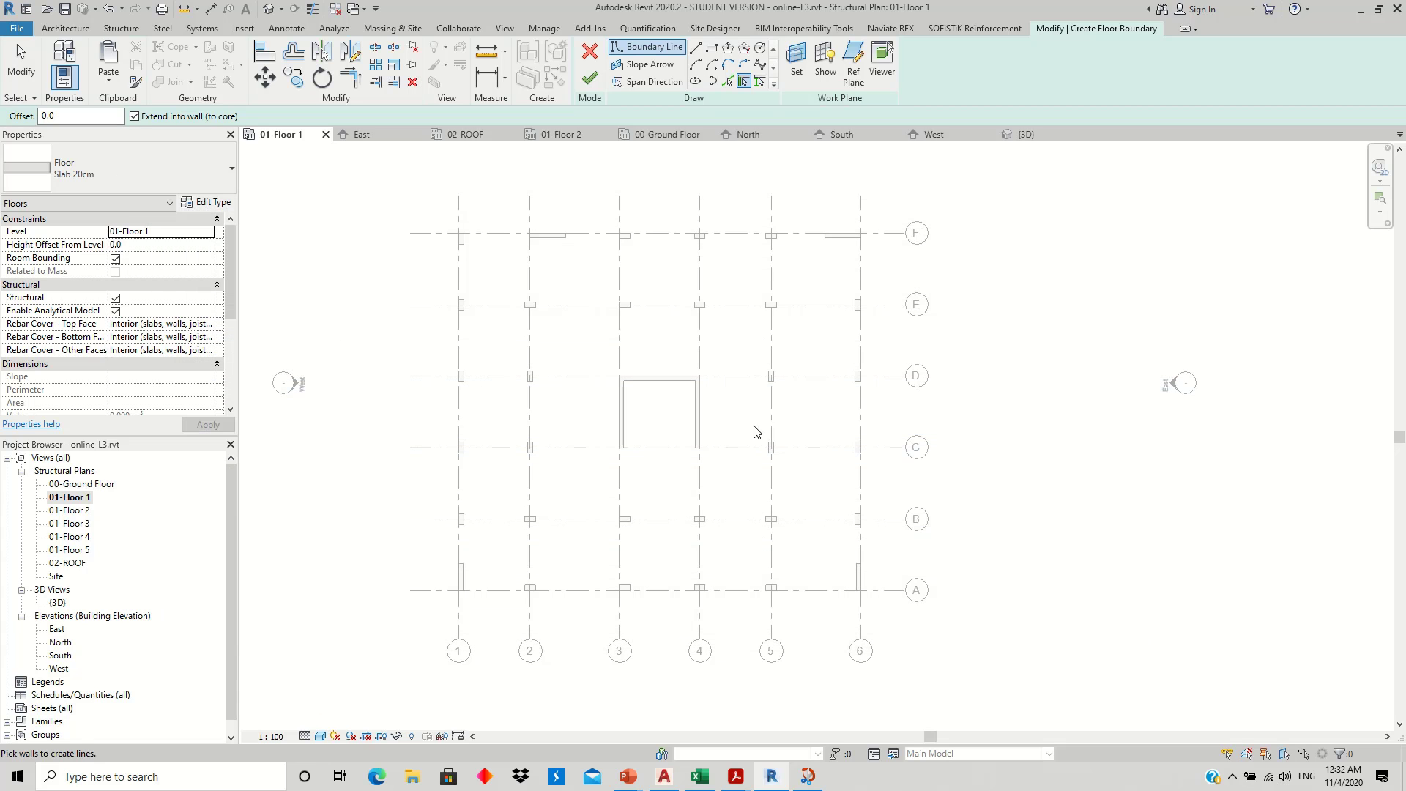
{"action": "left_click", "coordinate": [712, 49]}
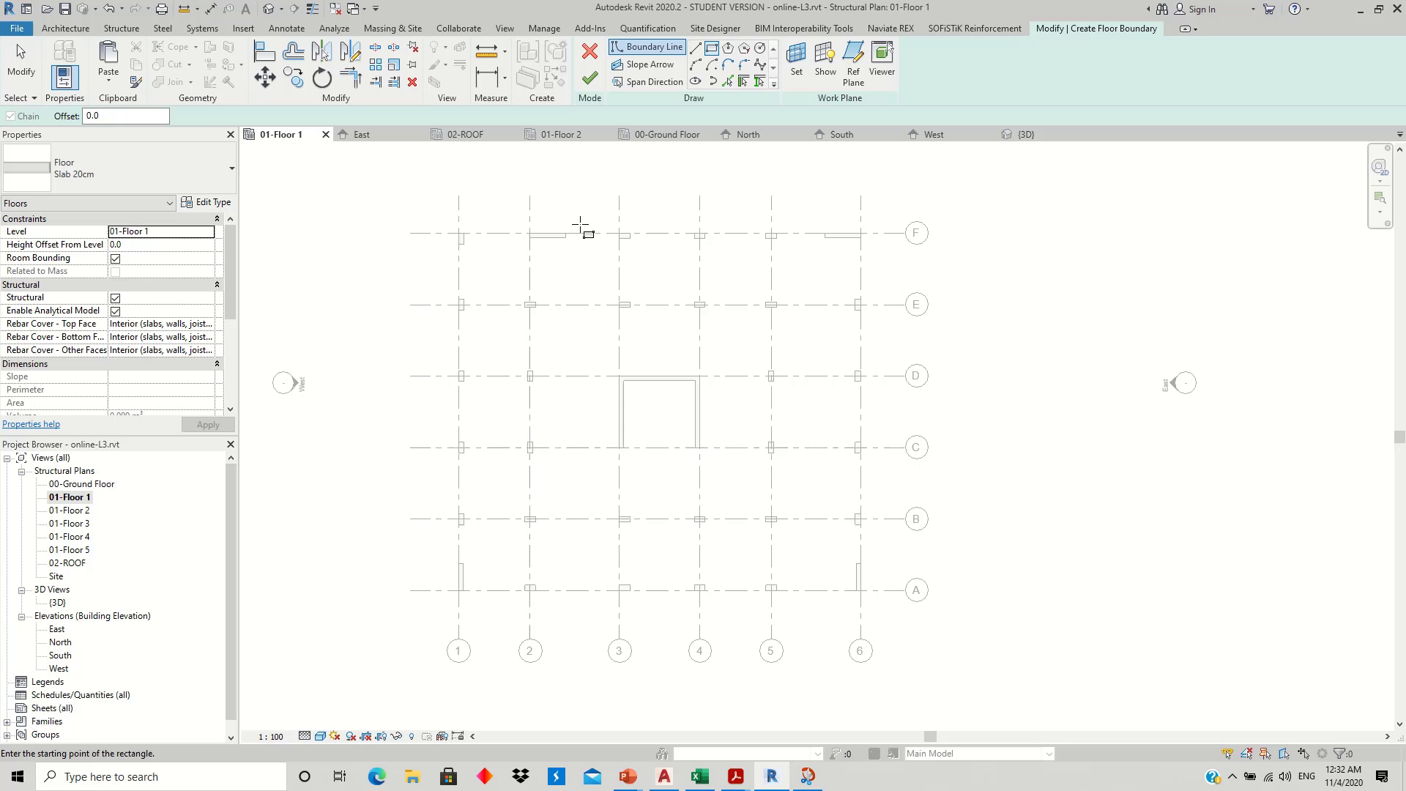
{"action": "left_click", "coordinate": [458, 233]}
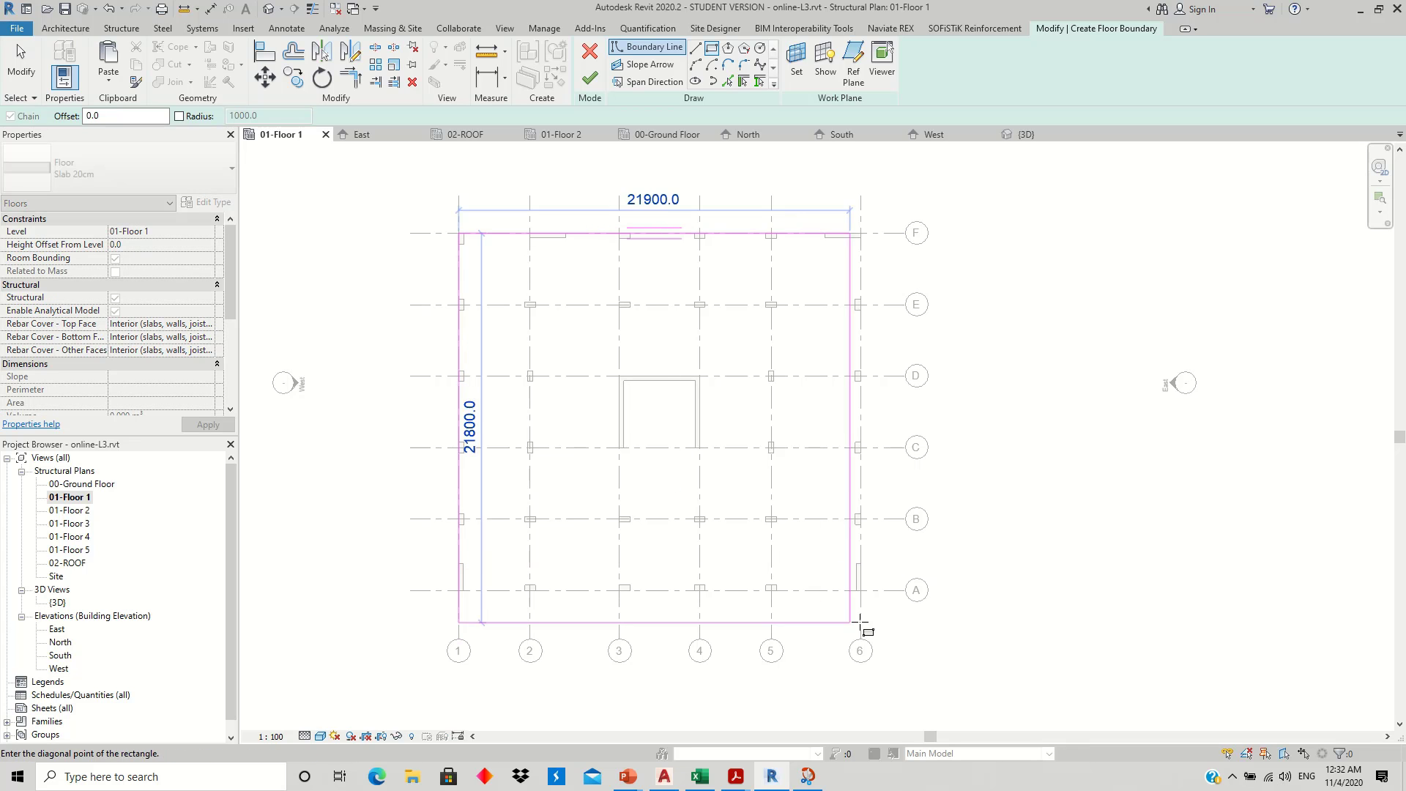
{"action": "left_click", "coordinate": [861, 590]}
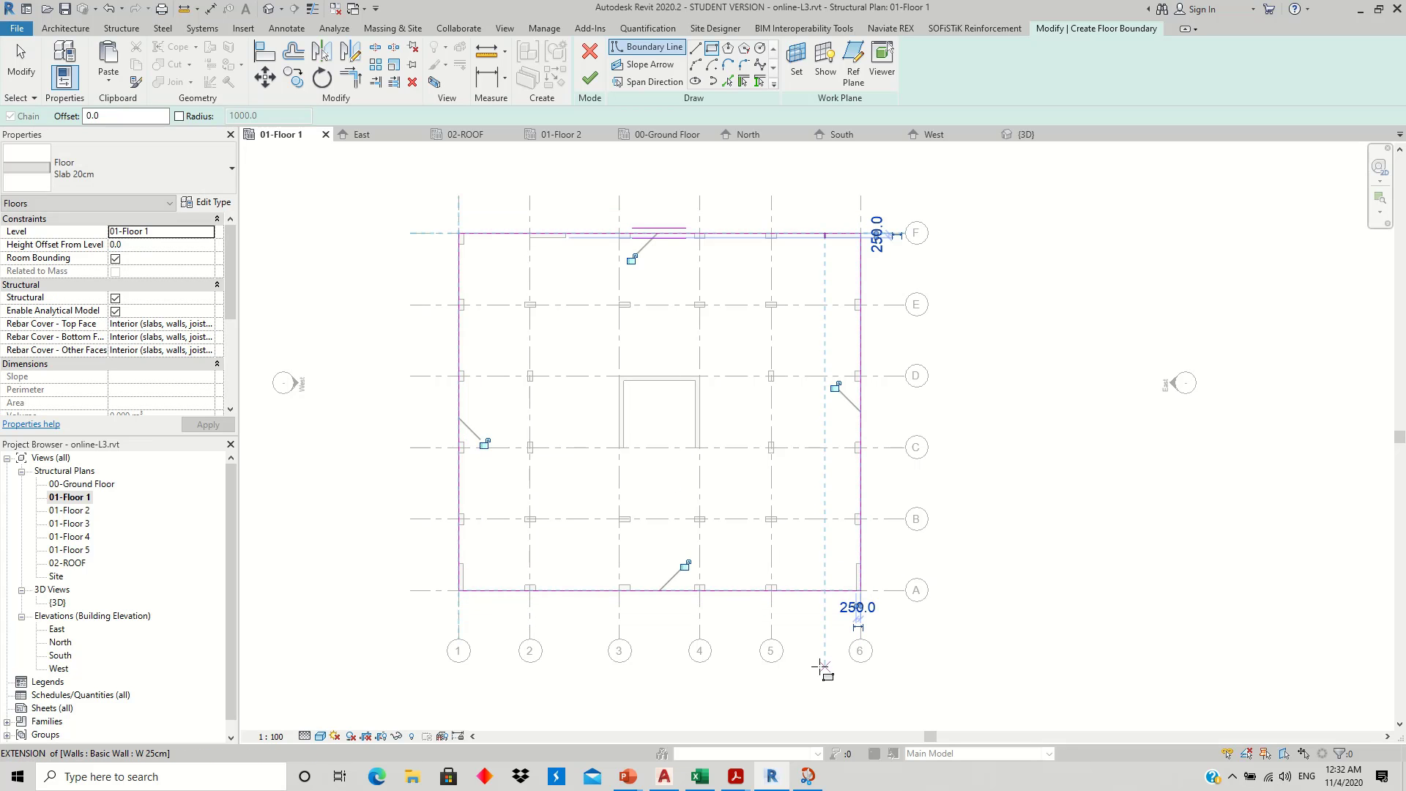
{"action": "scroll", "coordinate": [662, 419], "scroll_direction": "up", "scroll_amount": 4}
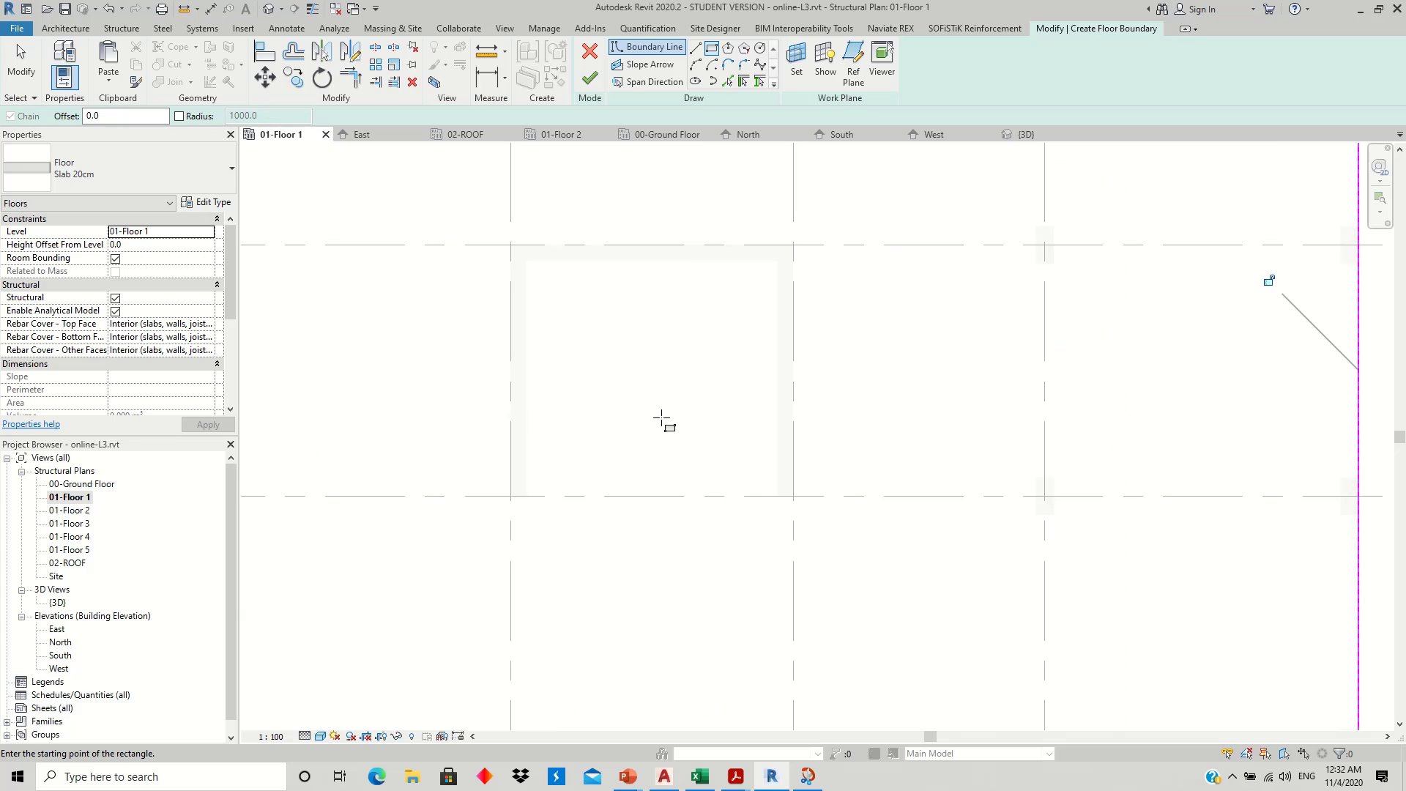
- Add the 4000×3750 core opening rectangle and finish the slab without attaching walls
{"action": "left_click", "coordinate": [525, 260]}
{"action": "left_click", "coordinate": [778, 496]}
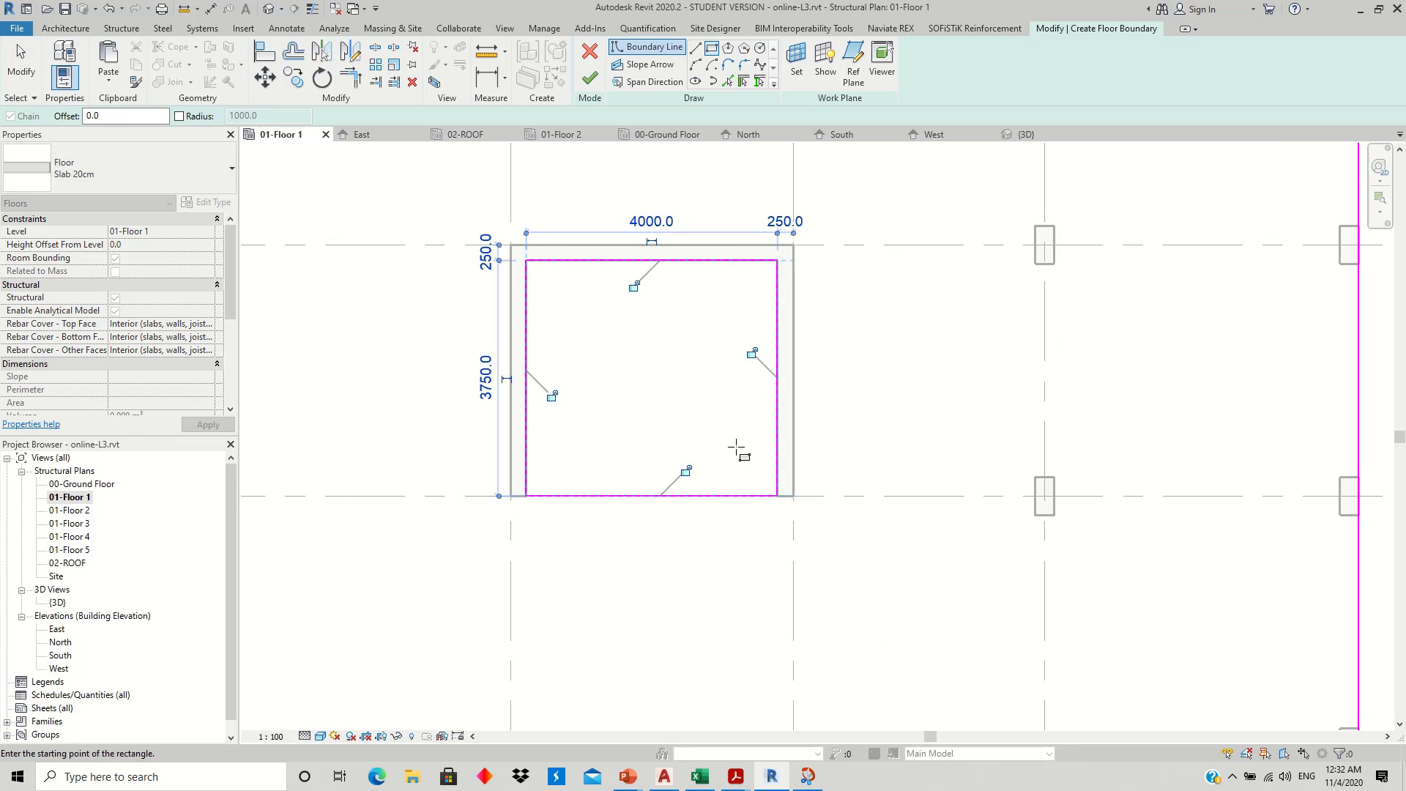
{"action": "scroll", "coordinate": [739, 452], "scroll_direction": "down", "scroll_amount": 5}
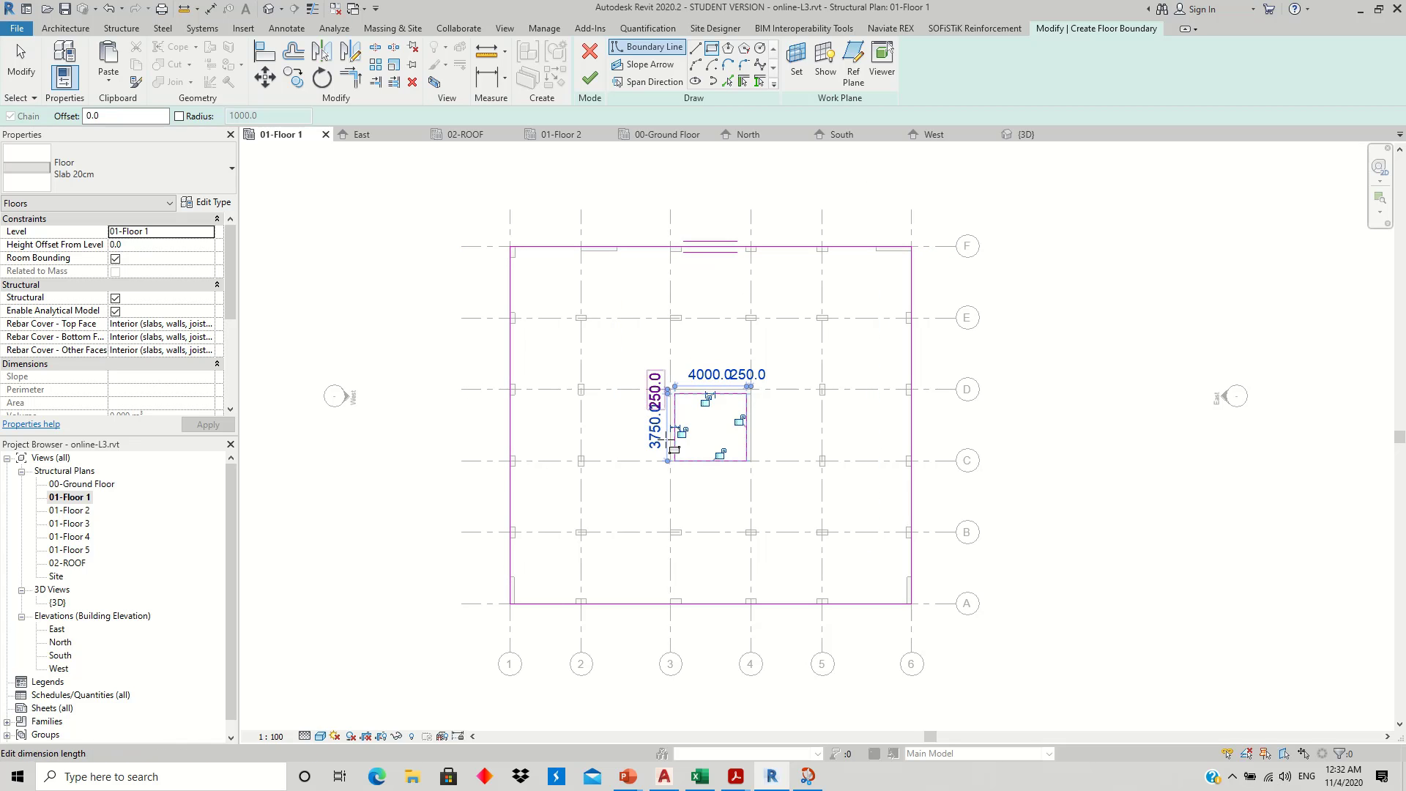
{"action": "left_click", "coordinate": [590, 79]}
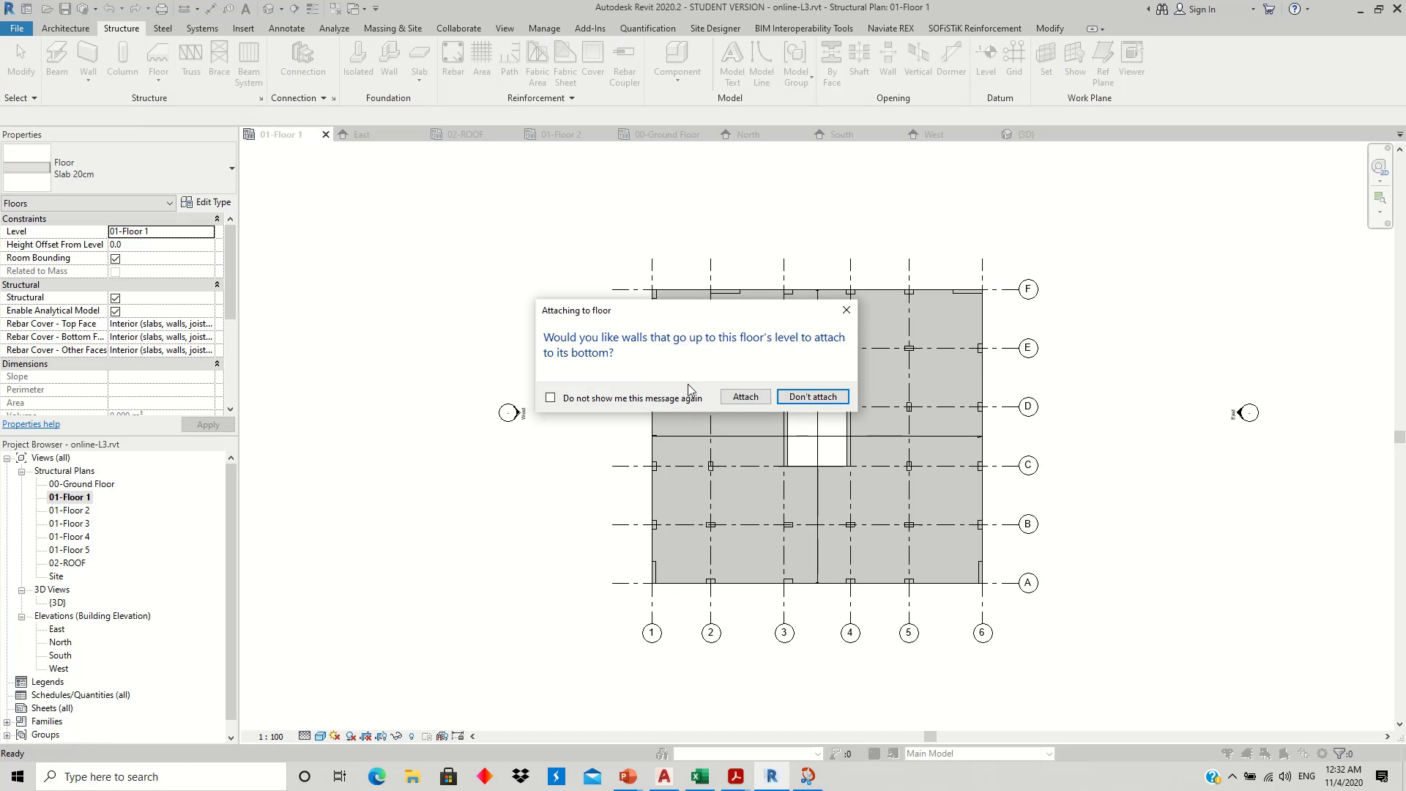
{"action": "left_click", "coordinate": [813, 396]}
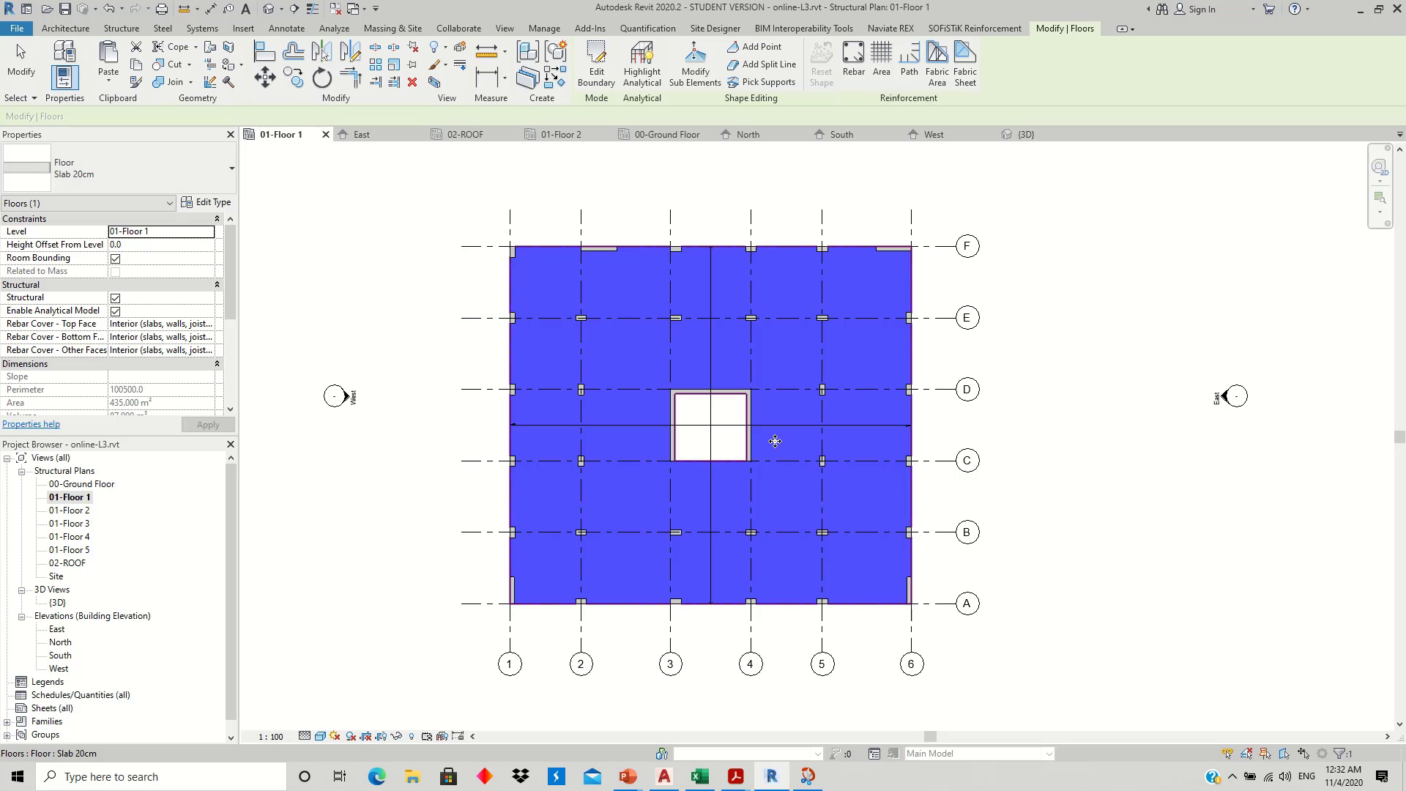
{"action": "left_click", "coordinate": [729, 437]}
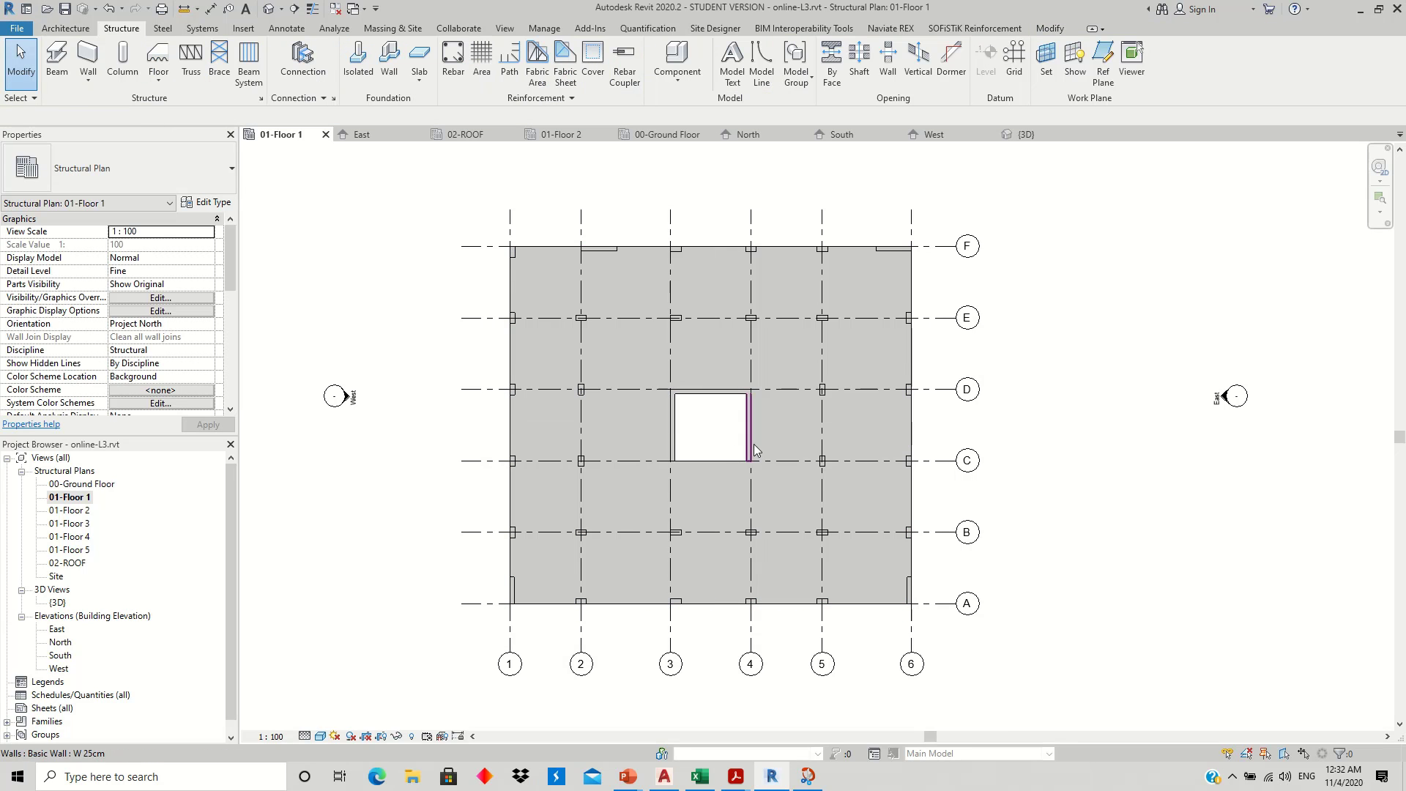
{"action": "scroll", "coordinate": [755, 449], "scroll_direction": "up", "scroll_amount": 2}
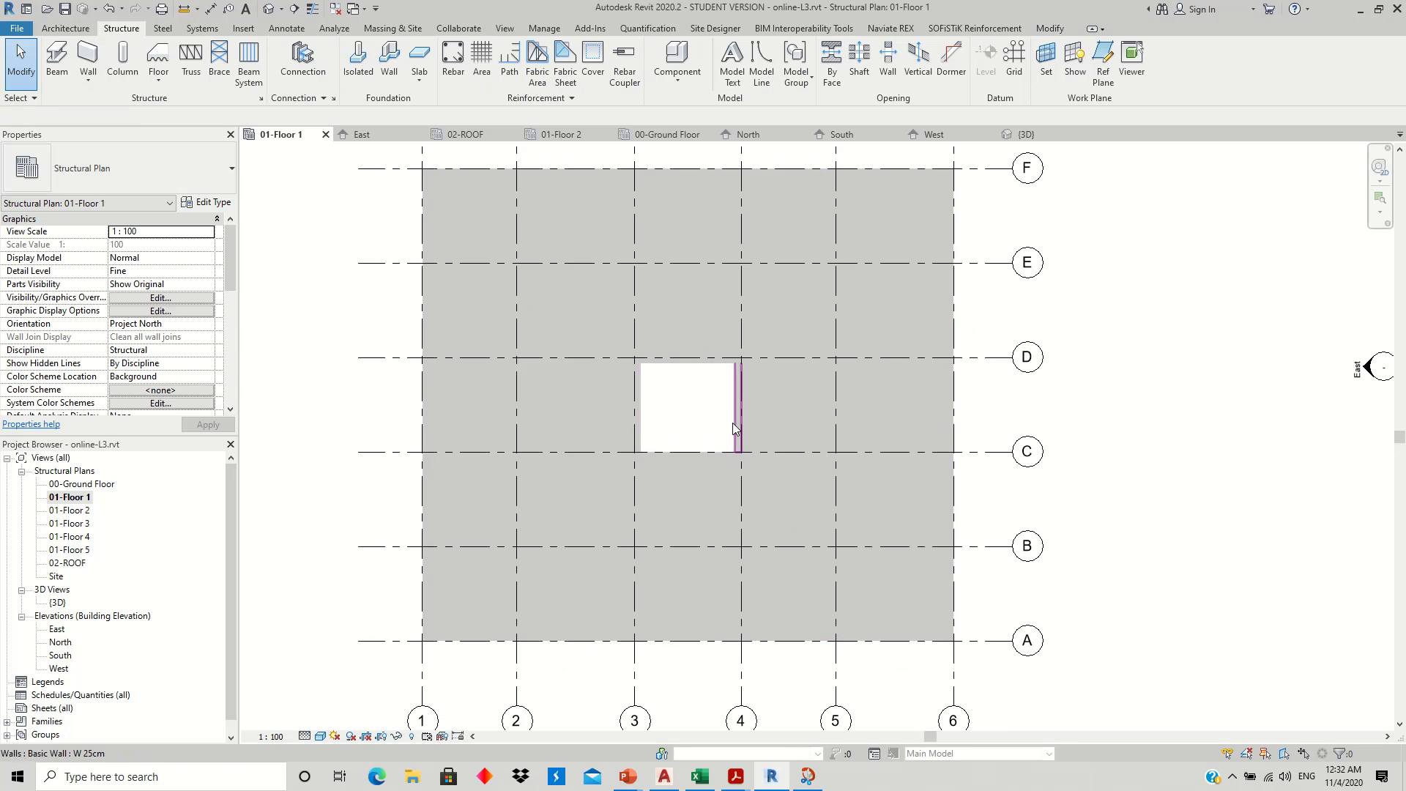
{"action": "double_click", "coordinate": [679, 296]}
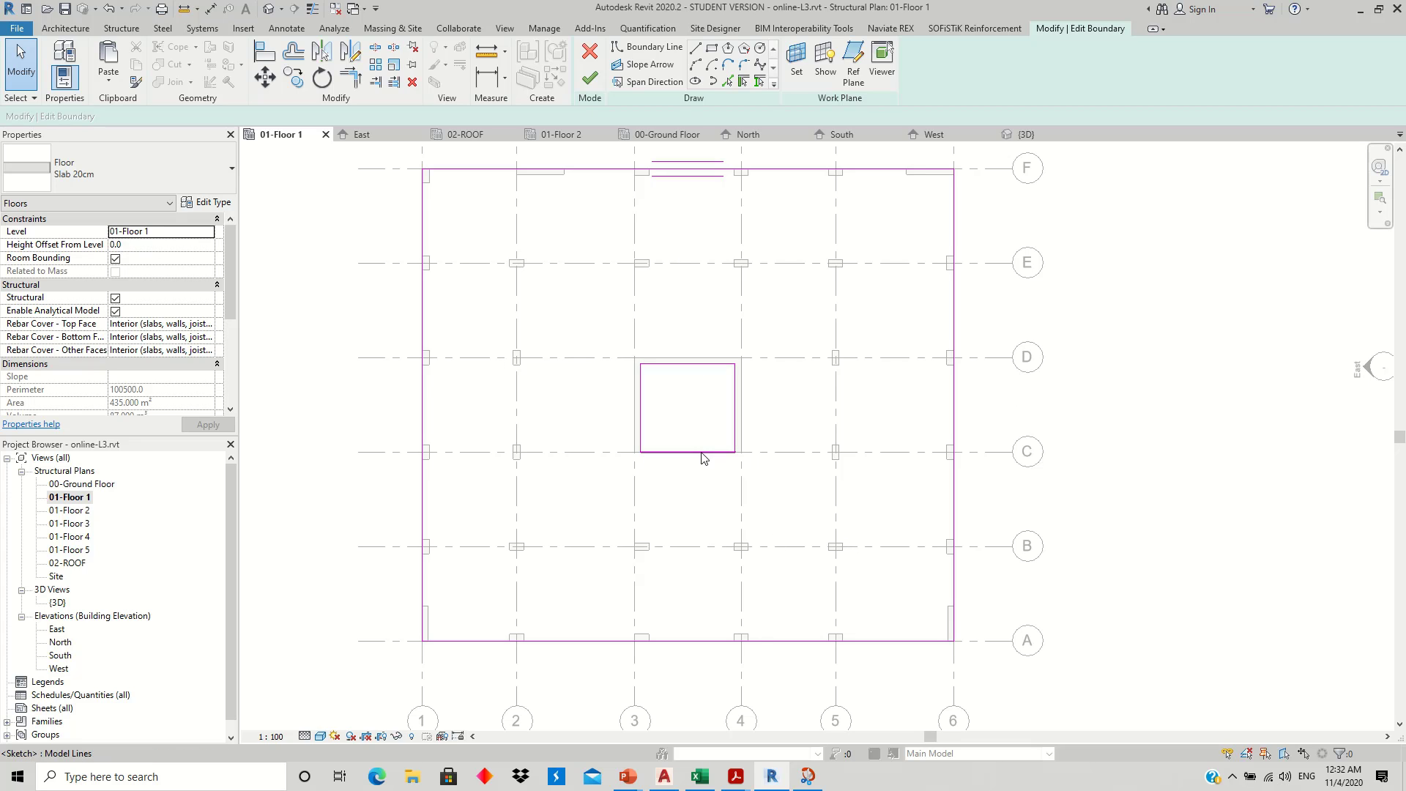
{"action": "left_click", "coordinate": [711, 53]}
{"action": "left_click", "coordinate": [544, 278]}
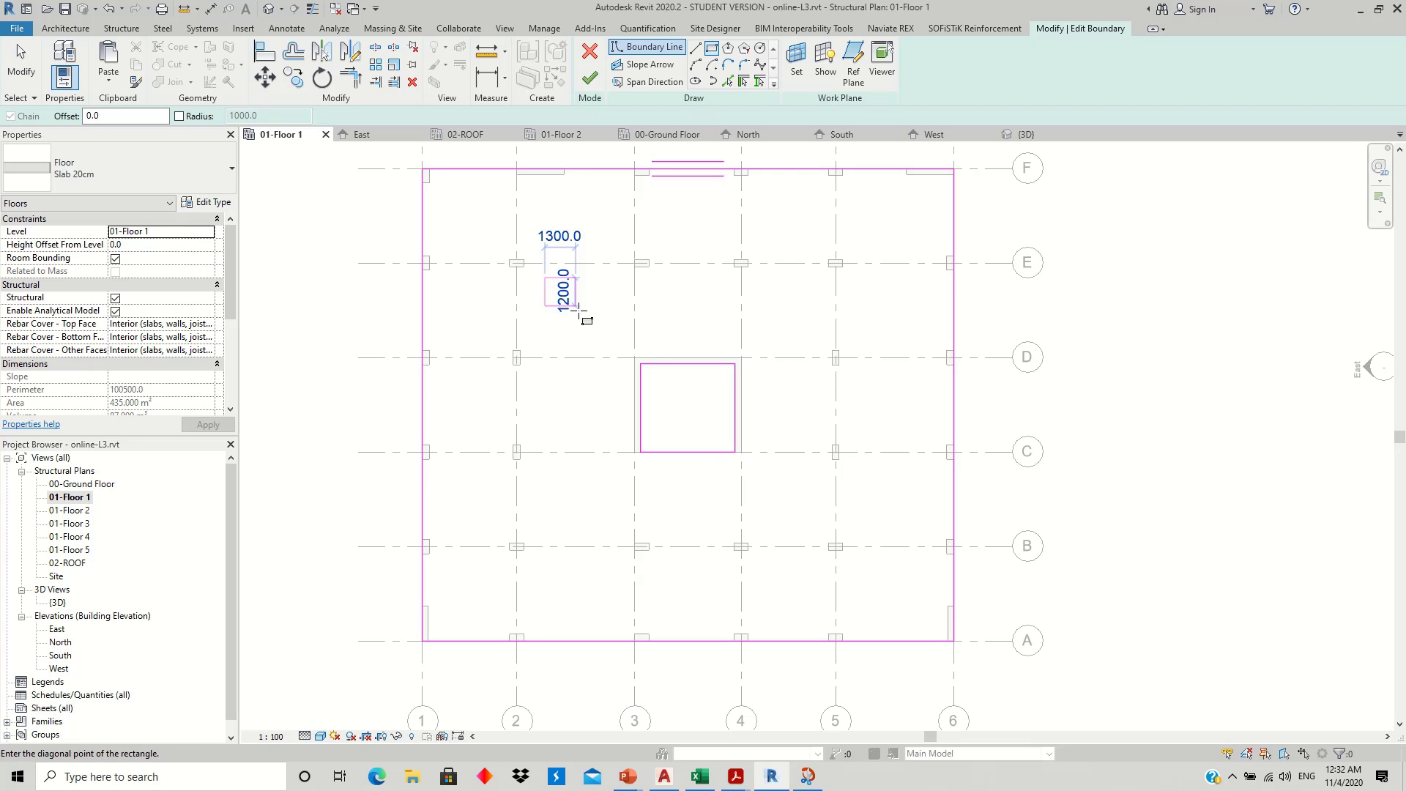
{"action": "left_click", "coordinate": [593, 314]}
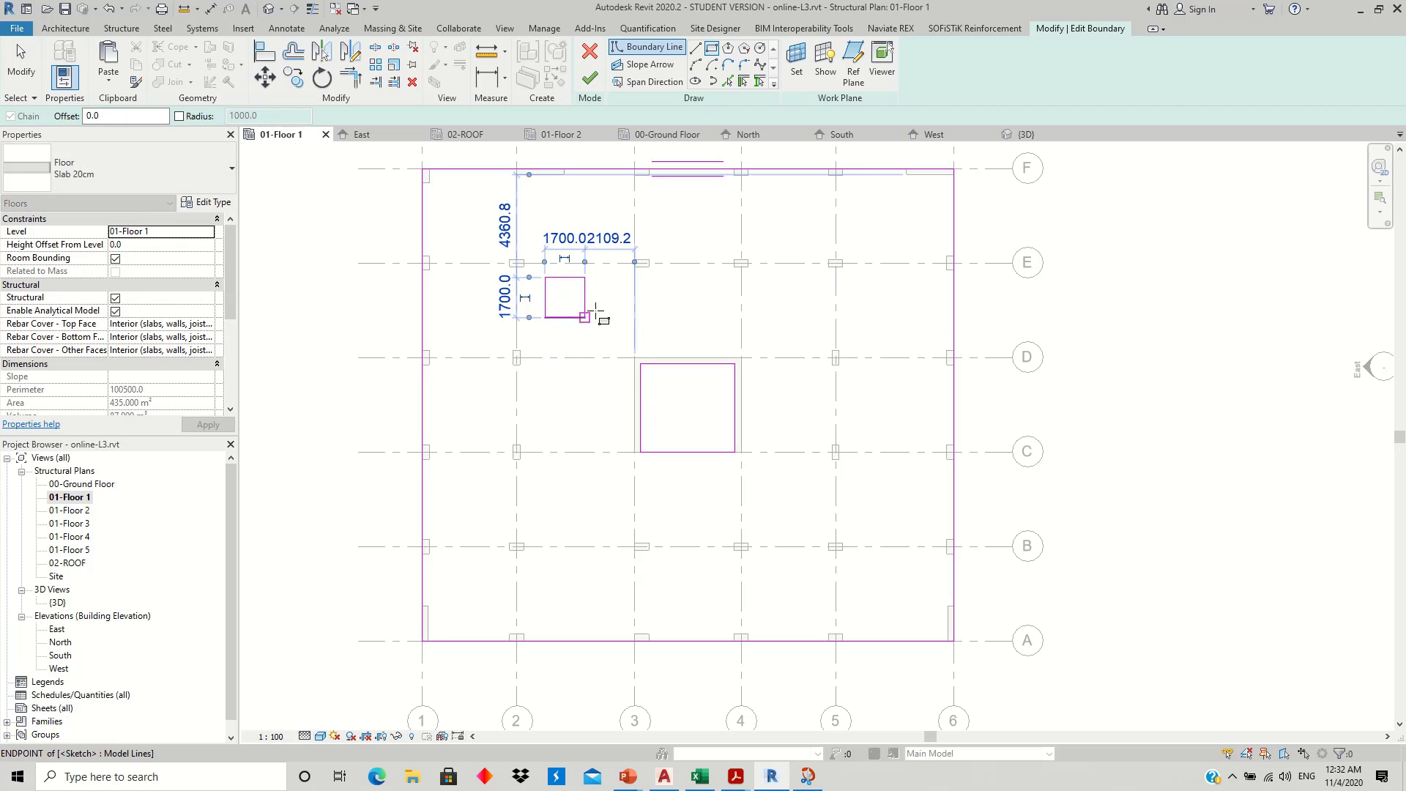
{"action": "left_click", "coordinate": [589, 79]}
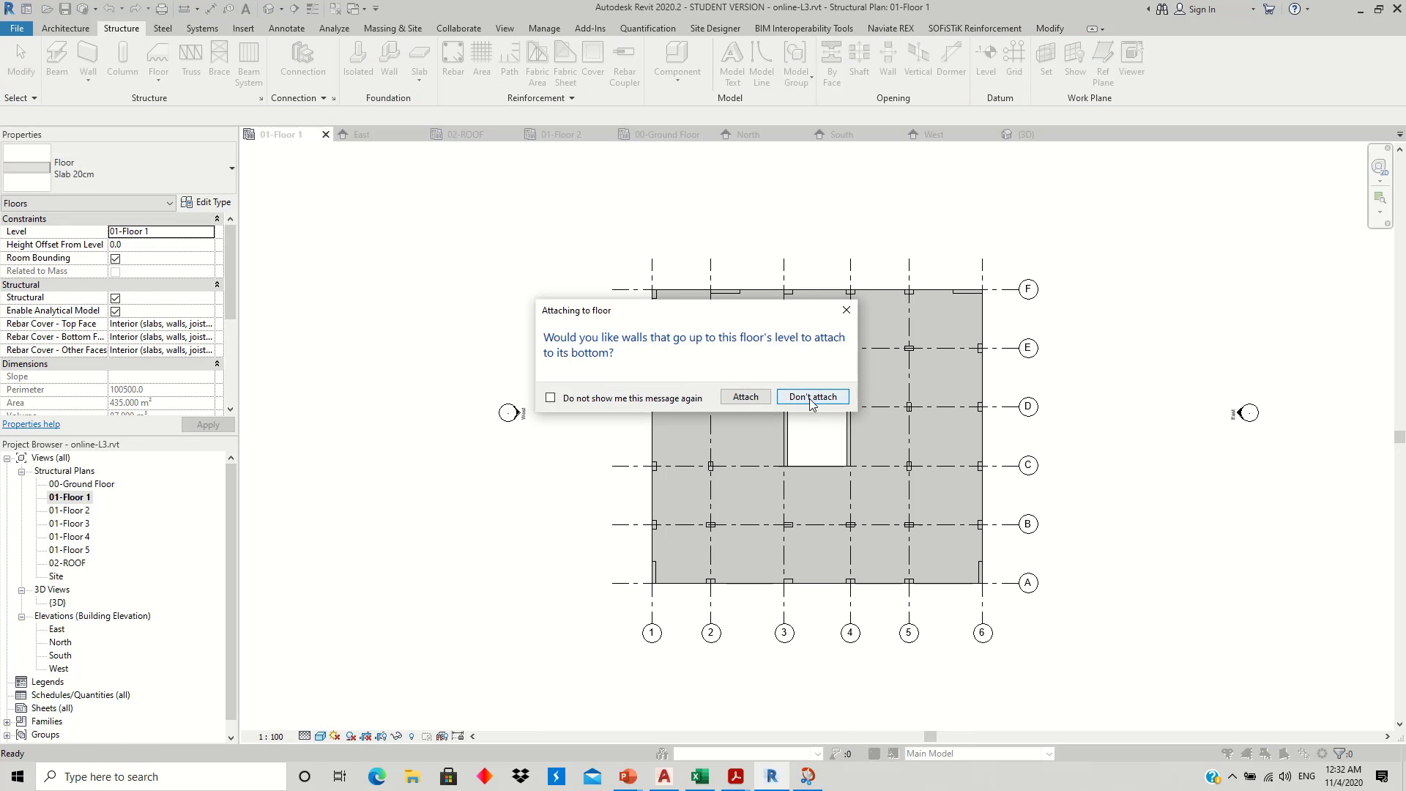
{"action": "left_click", "coordinate": [812, 396]}
{"action": "scroll", "coordinate": [1025, 483], "scroll_direction": "up", "scroll_amount": 2}
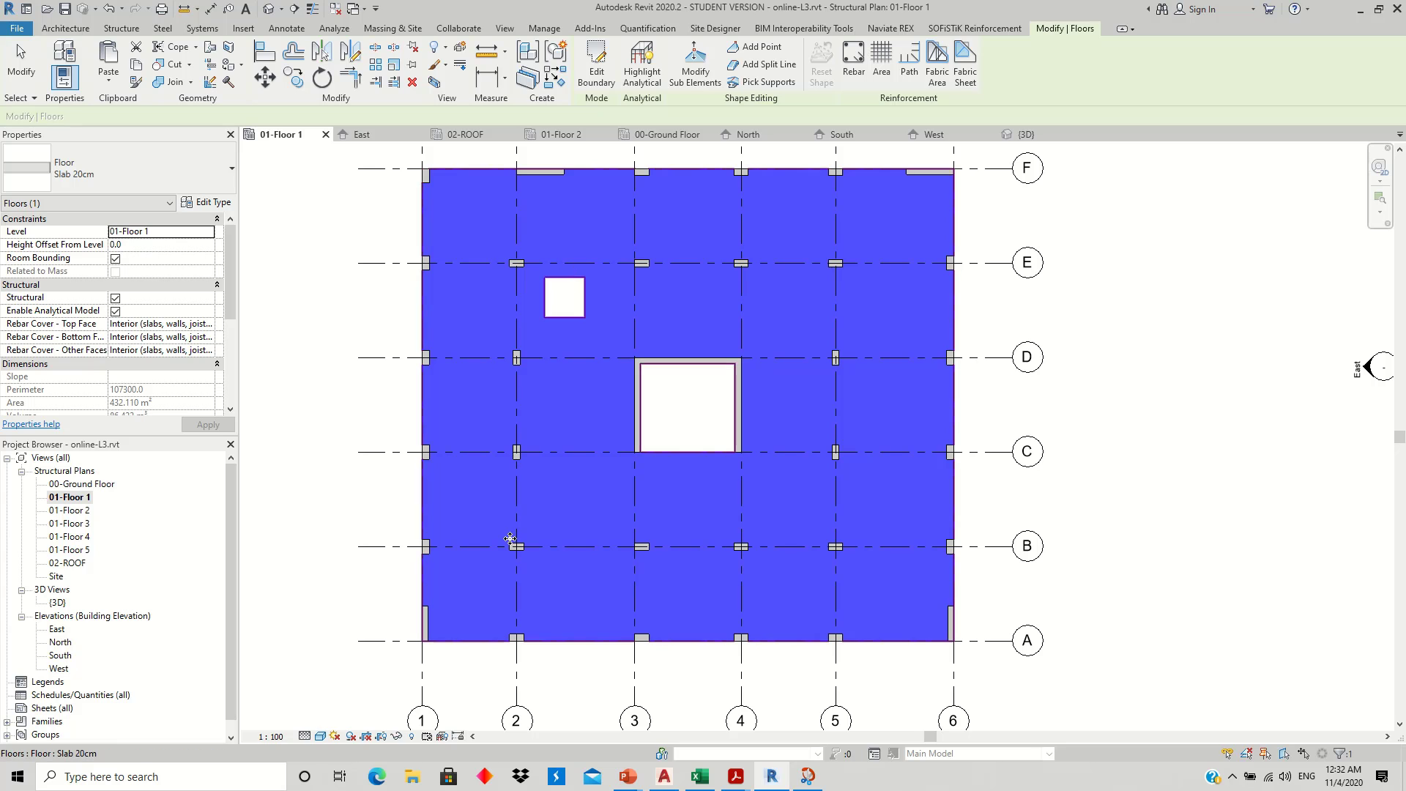
{"action": "double_click", "coordinate": [677, 318]}
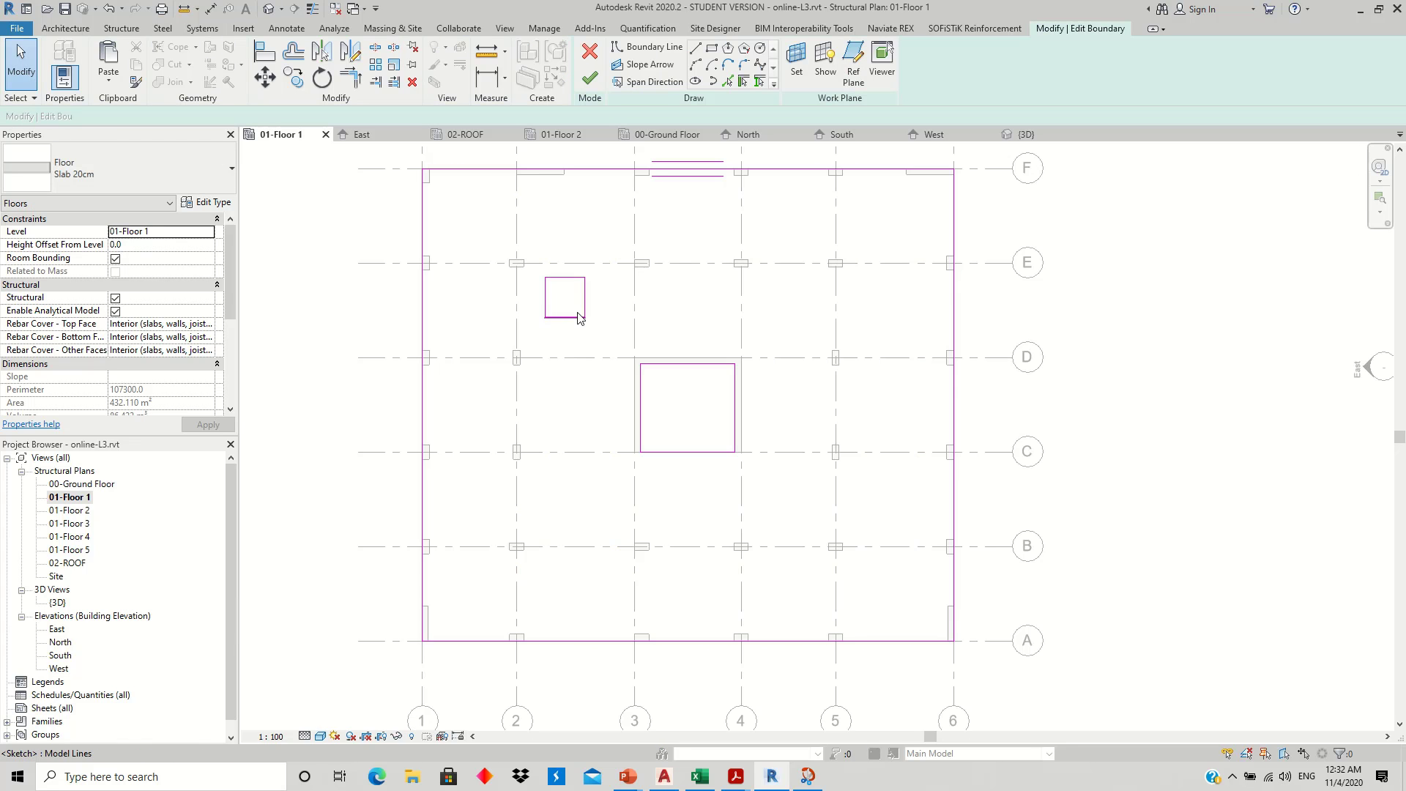
{"action": "left_click_drag", "start_coordinate": [533, 271], "coordinate": [602, 328]}
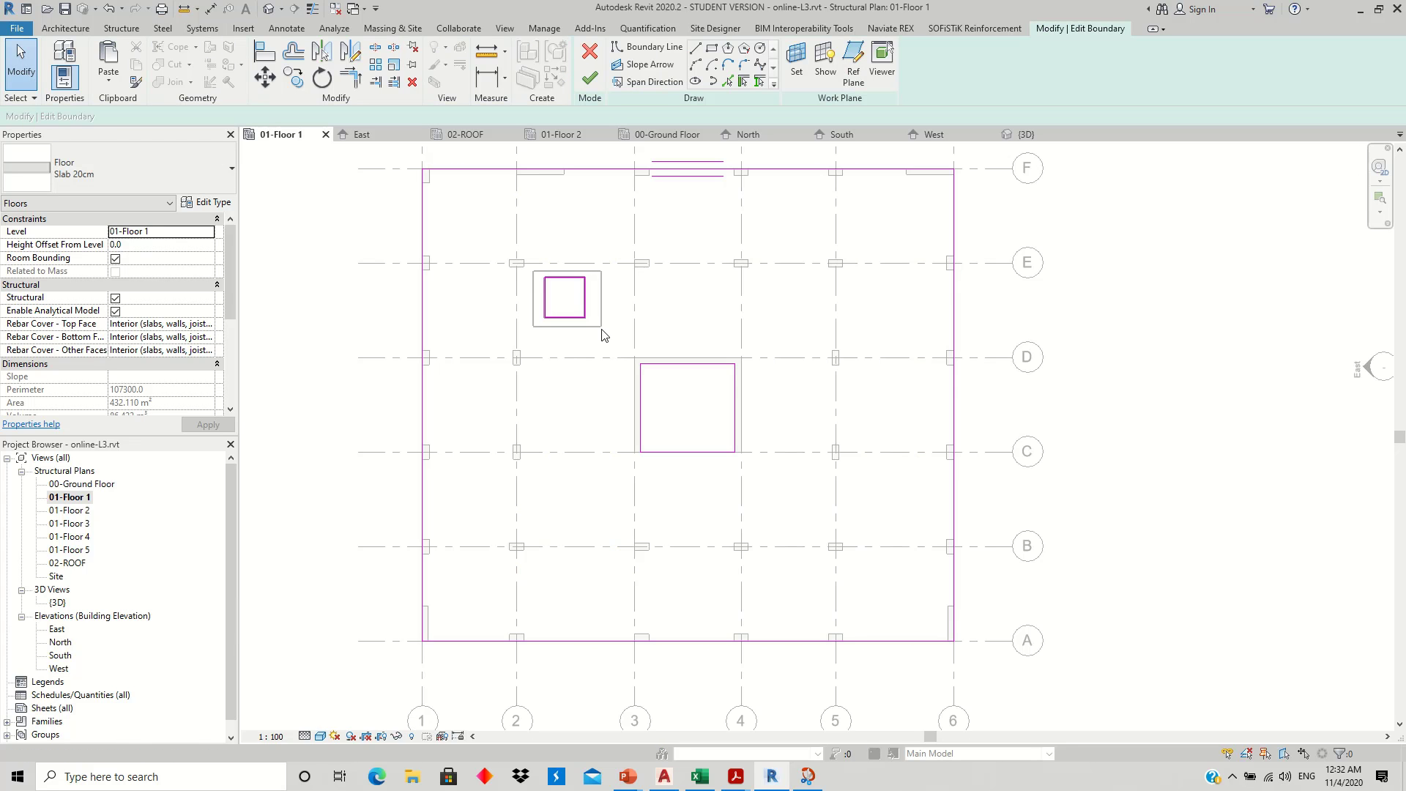
{"action": "key", "text": "Delete"}
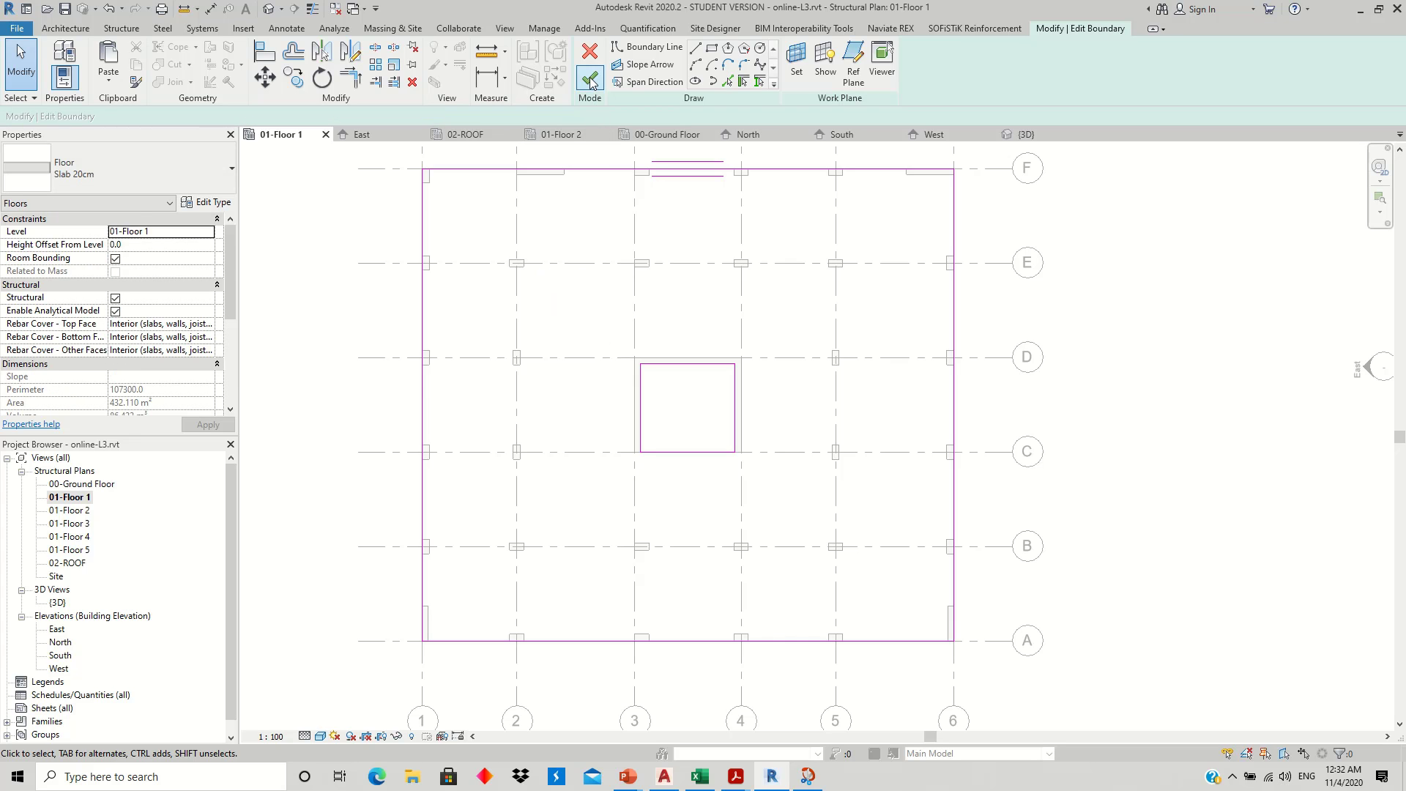
{"action": "left_click", "coordinate": [591, 79]}
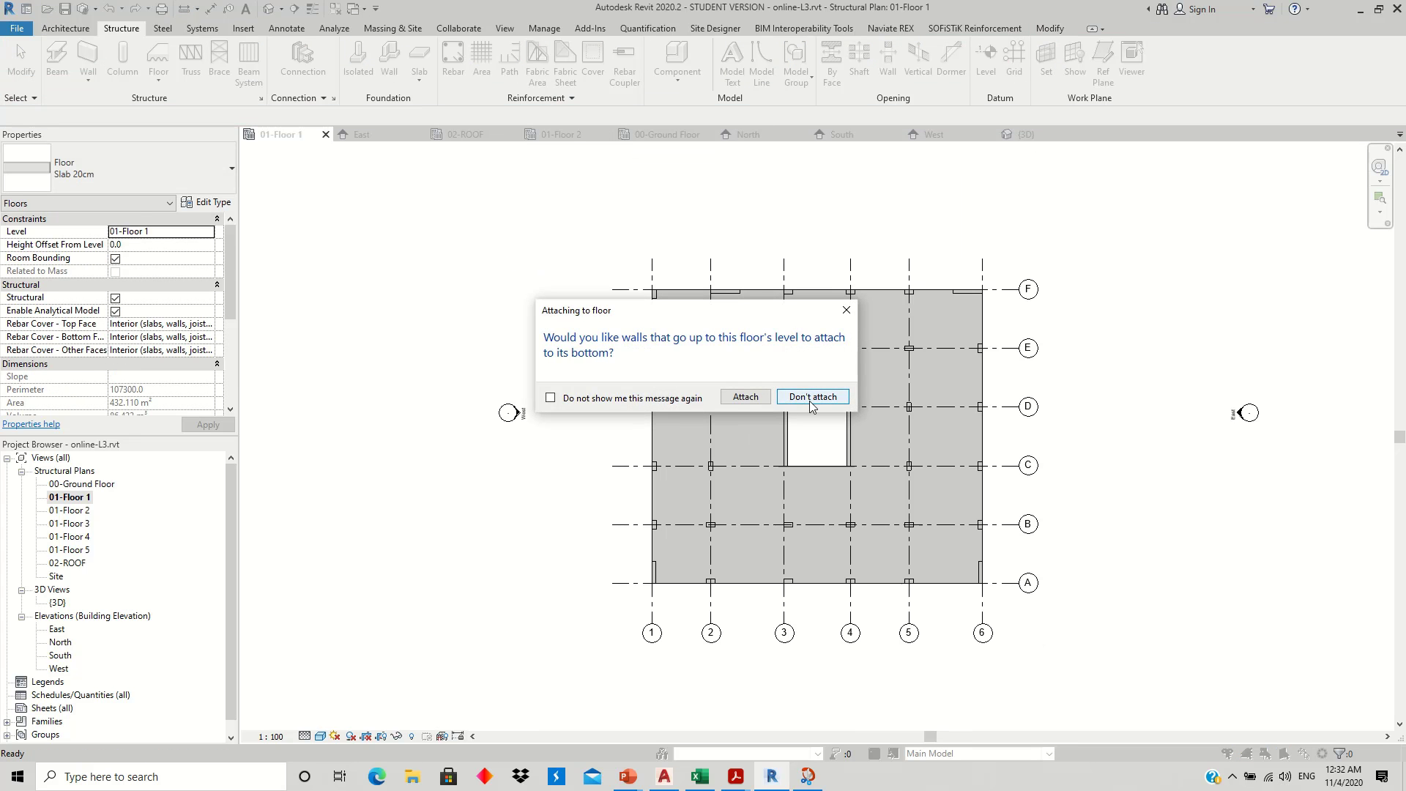
{"action": "left_click", "coordinate": [805, 396]}
{"action": "scroll", "coordinate": [1029, 488], "scroll_direction": "up", "scroll_amount": 2}
{"action": "left_click", "coordinate": [1079, 423]}
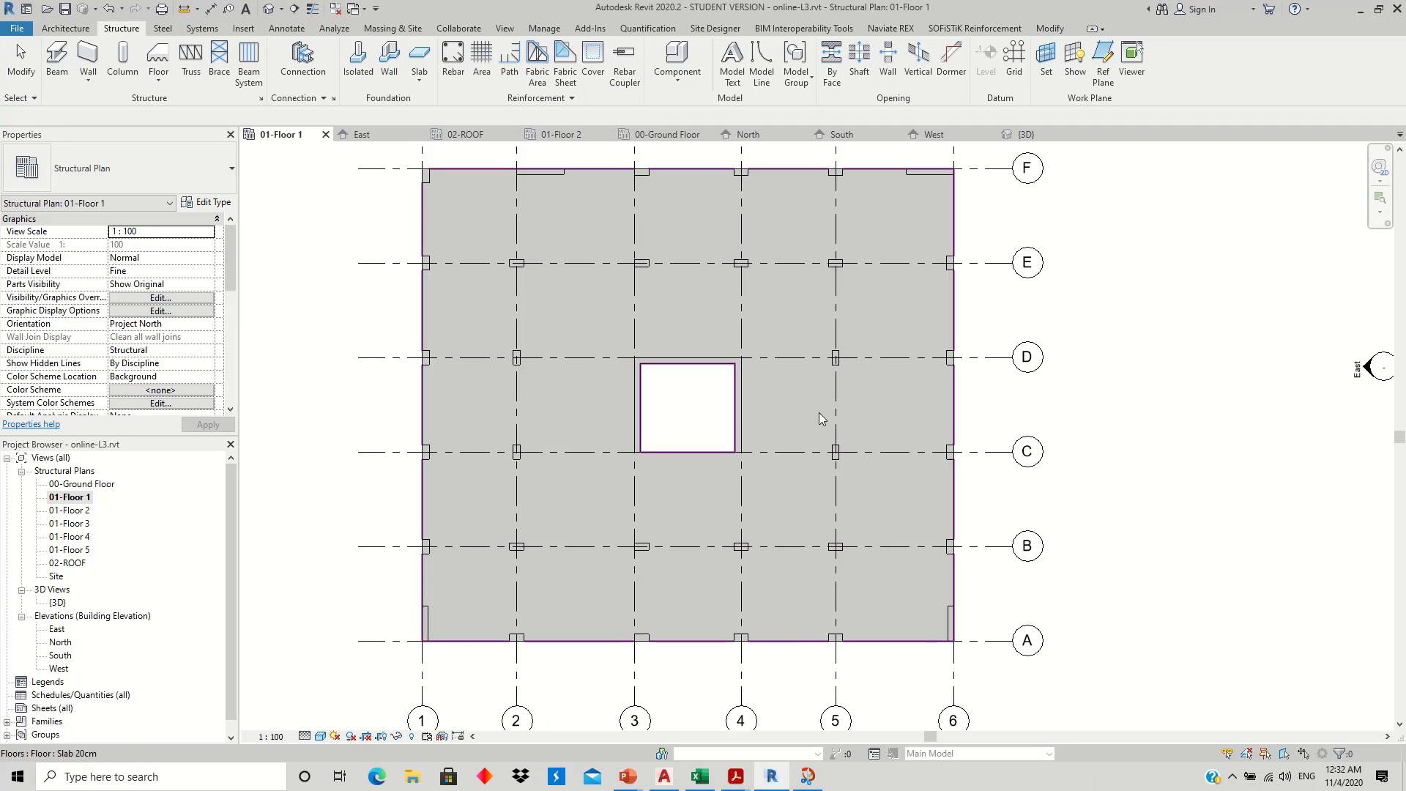
{"action": "scroll", "coordinate": [816, 412], "scroll_direction": "down", "scroll_amount": 1}
- Copy the Floor 1 slab and paste it aligned to levels 01-Floor 2 through 02-ROOF
{"action": "scroll", "coordinate": [791, 421], "scroll_direction": "down", "scroll_amount": 1}
{"action": "scroll", "coordinate": [774, 432], "scroll_direction": "down", "scroll_amount": 2}
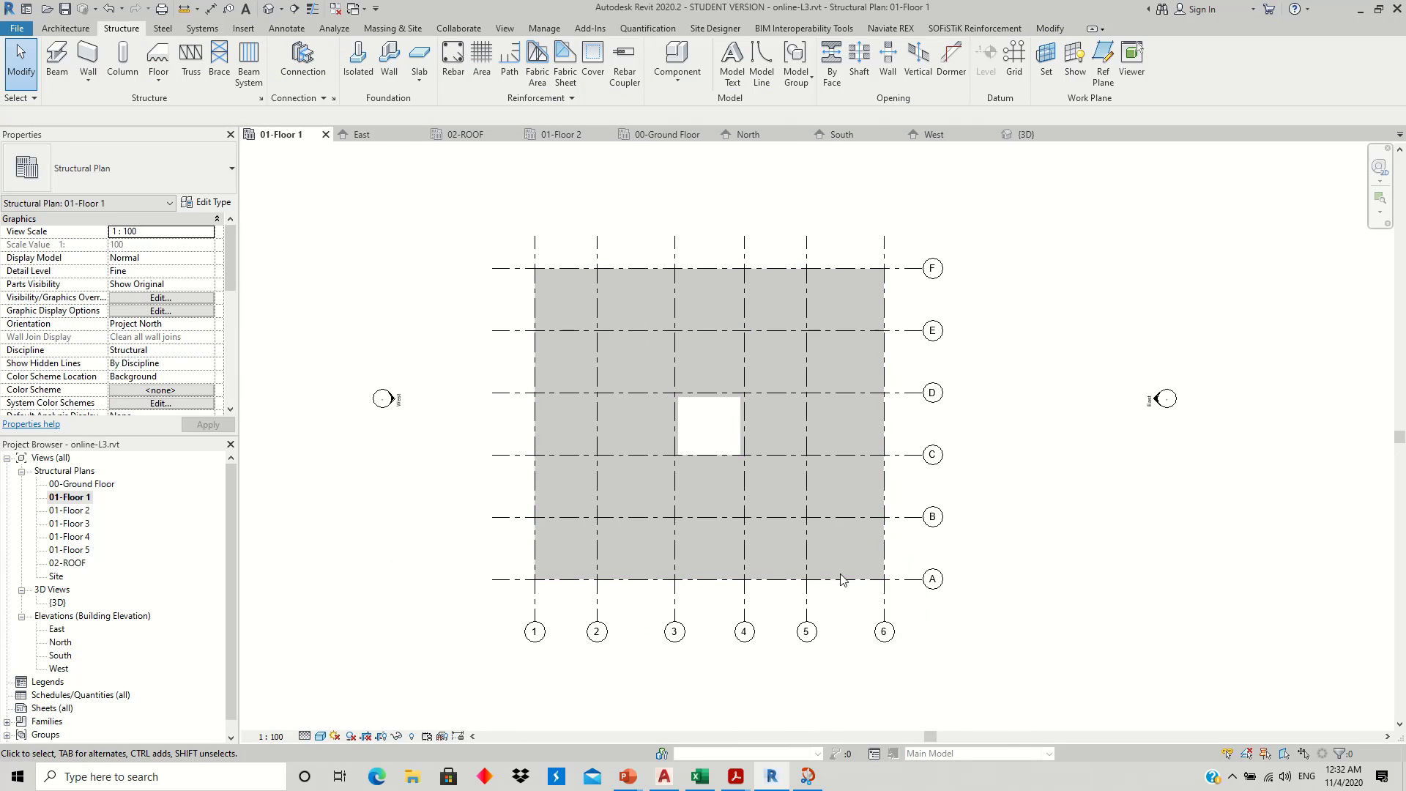
{"action": "left_click", "coordinate": [618, 306]}
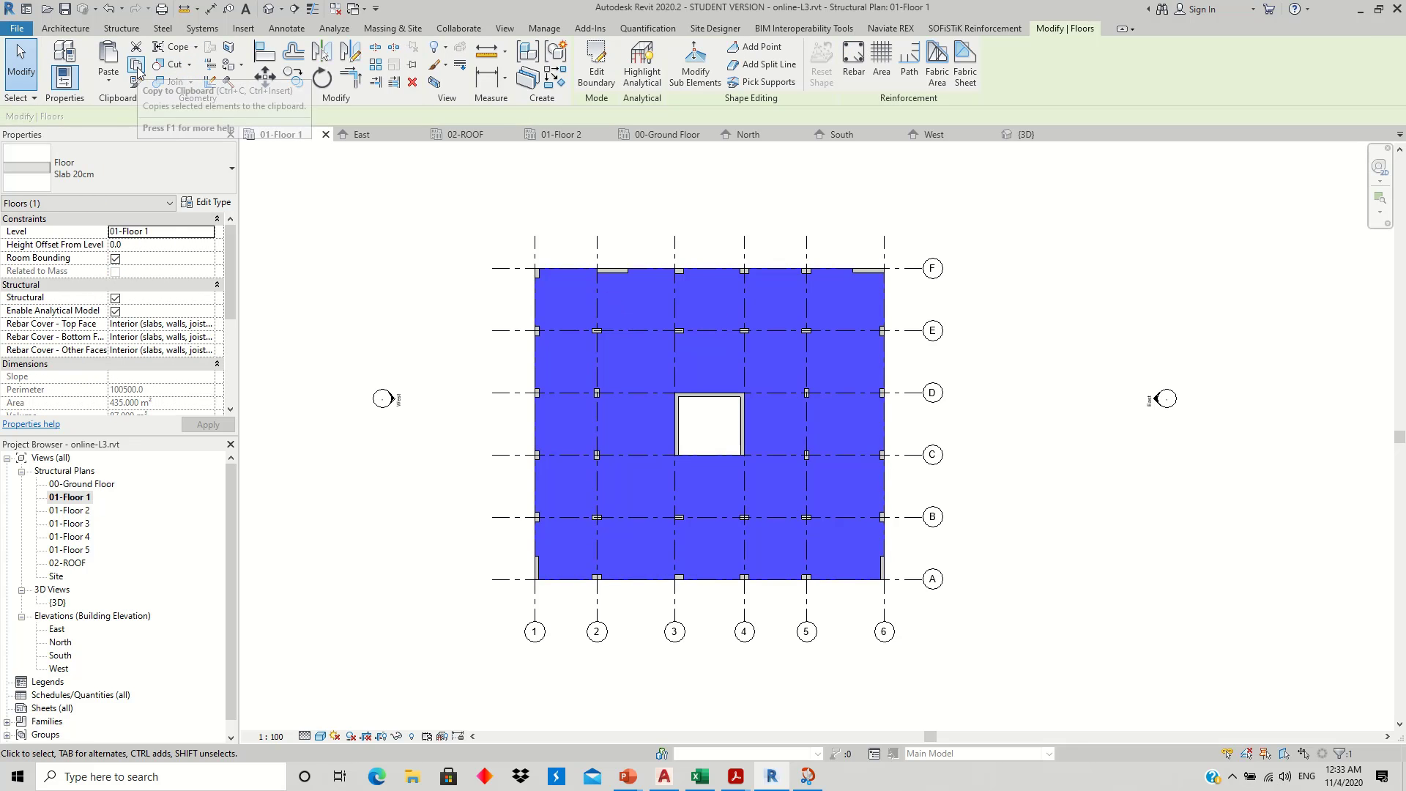
{"action": "left_click", "coordinate": [136, 66]}
{"action": "left_click", "coordinate": [108, 76]}
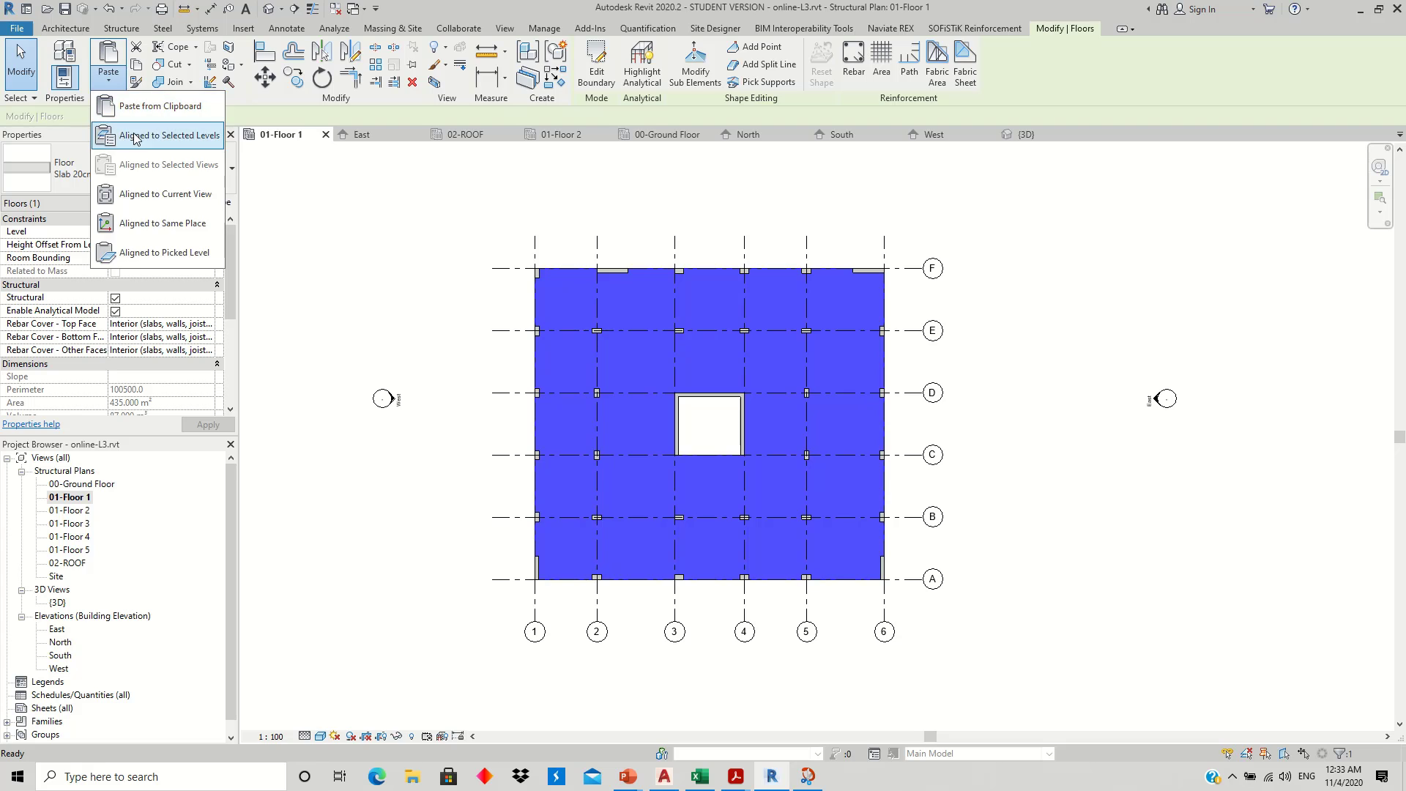
{"action": "left_click", "coordinate": [161, 135]}
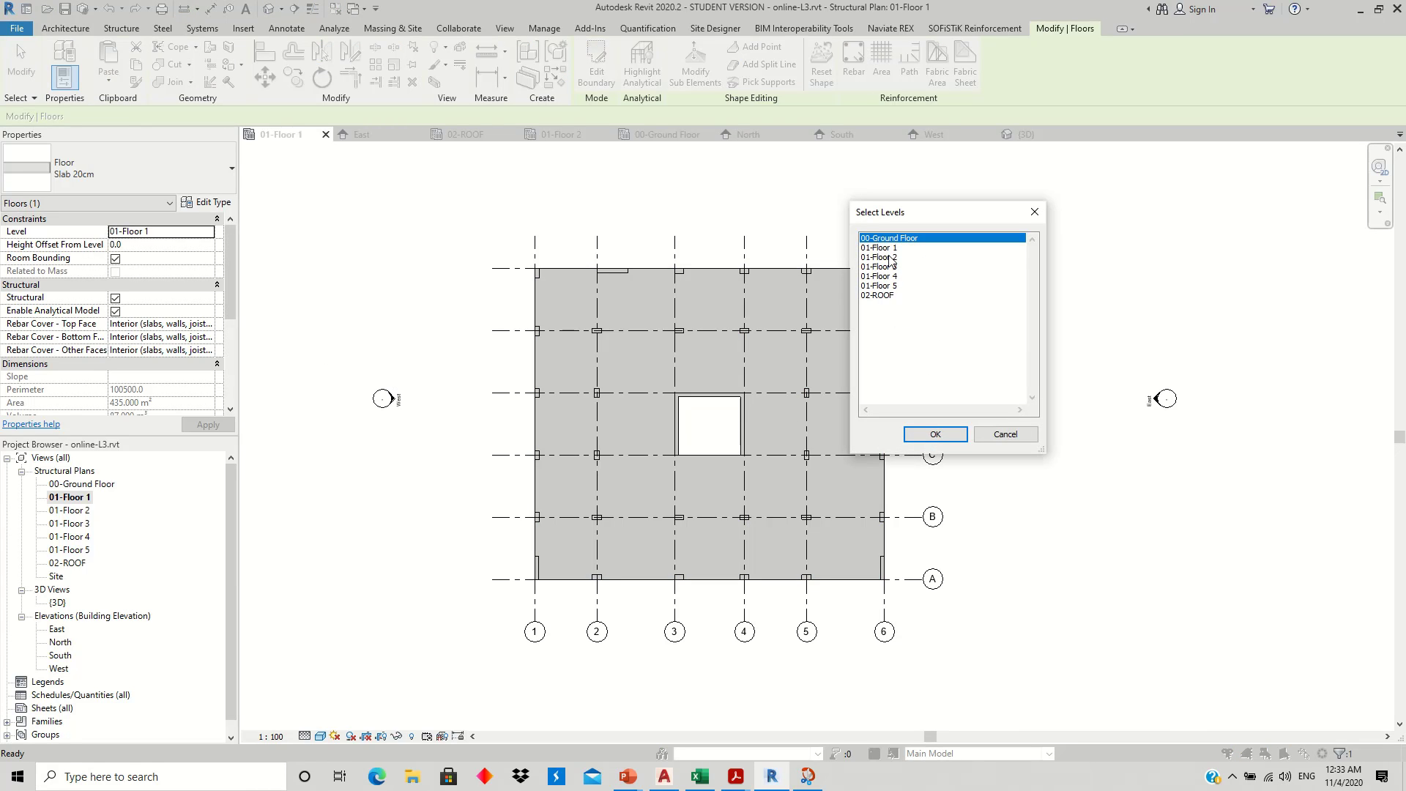
{"action": "left_click_drag", "start_coordinate": [889, 258], "coordinate": [883, 302]}
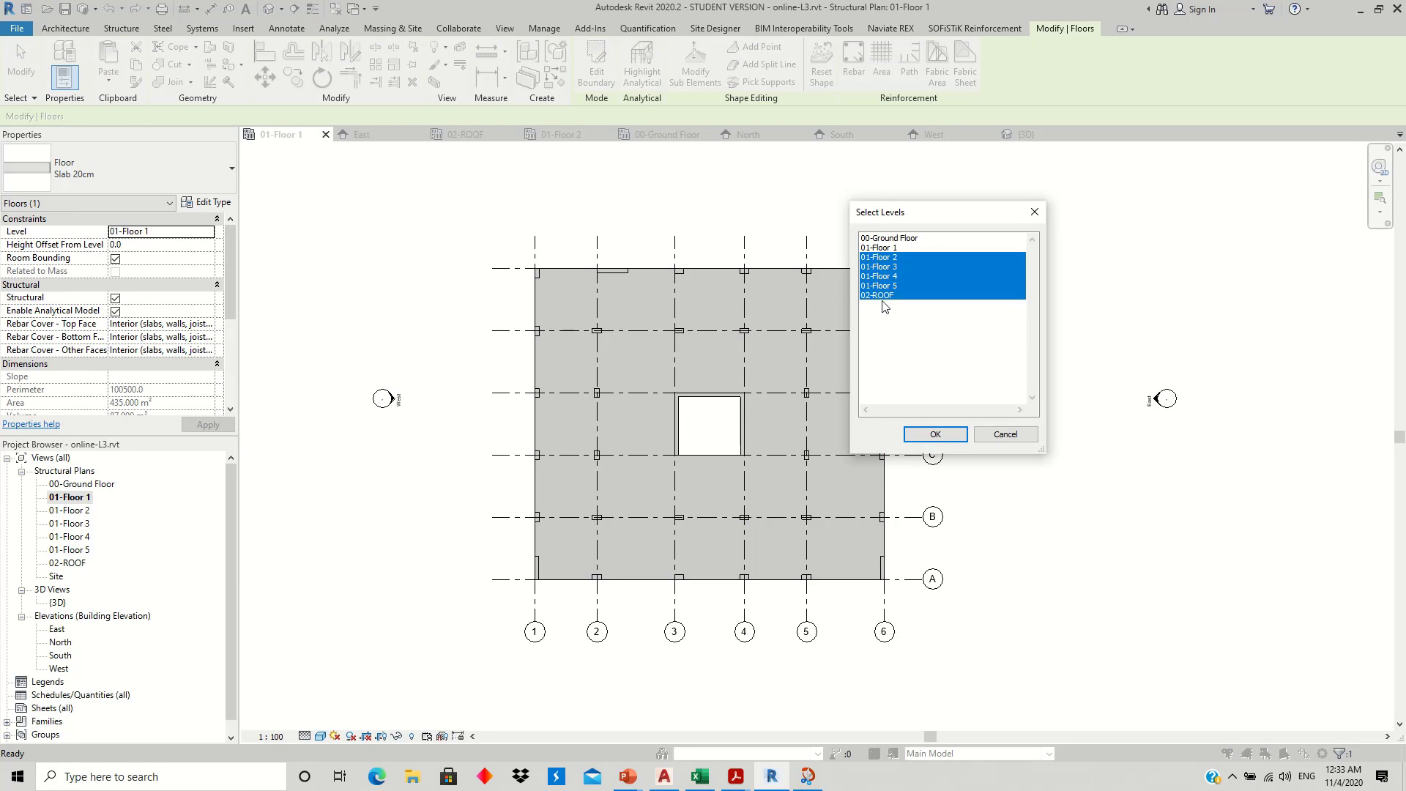
{"action": "left_click", "coordinate": [933, 437]}
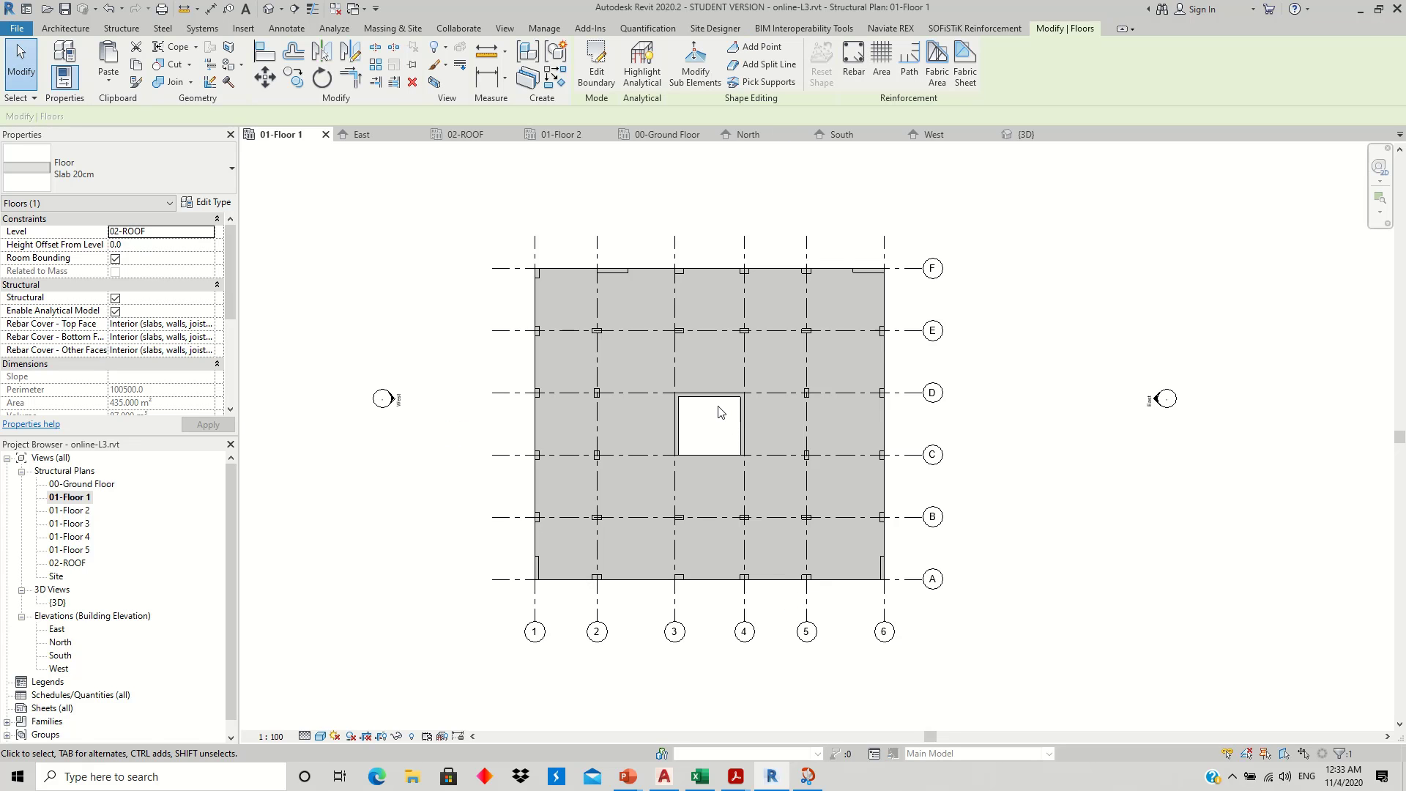
{"action": "left_click", "coordinate": [67, 563]}
- On 02-ROOF, delete the core opening from the roof slab sketch and finish without attaching walls
{"action": "double_click", "coordinate": [77, 567]}
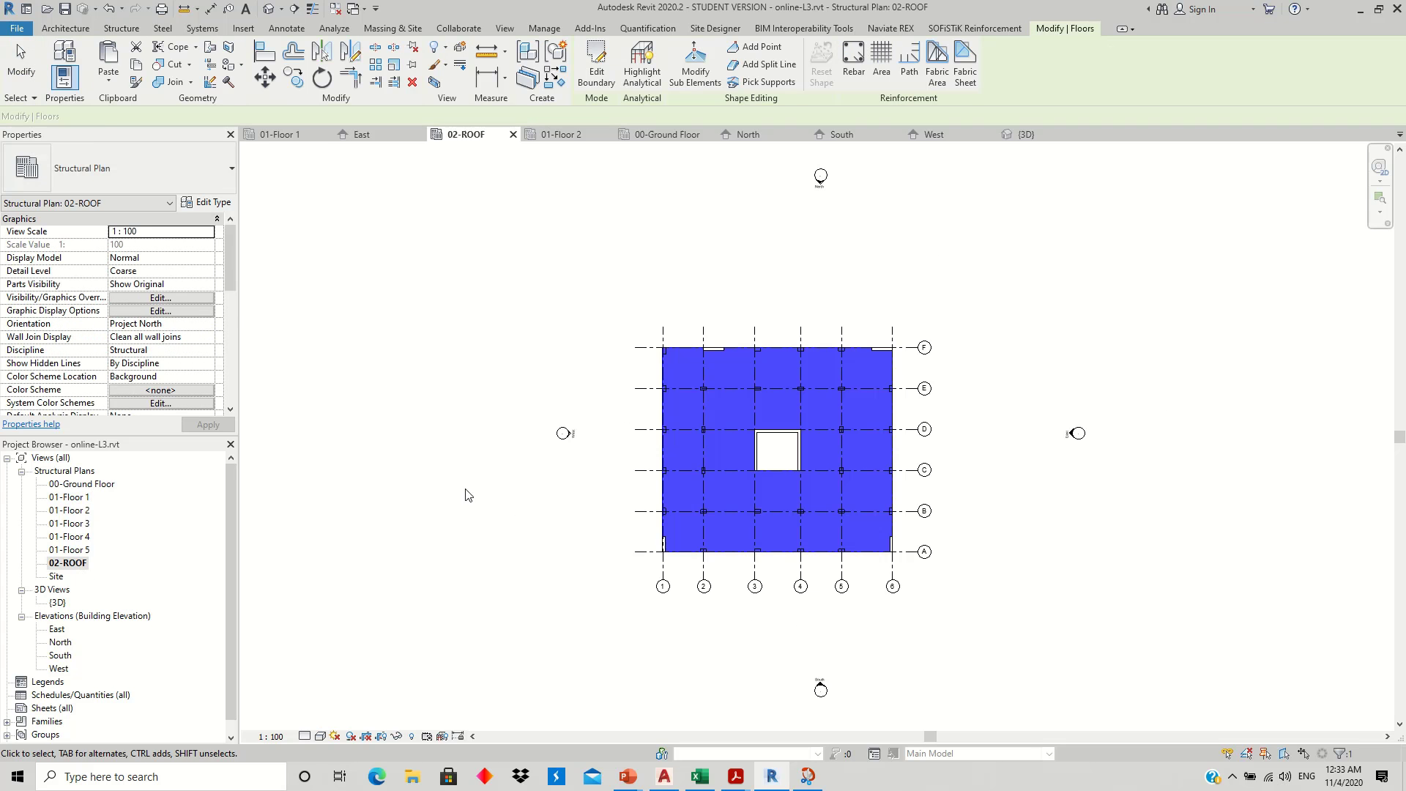
{"action": "left_click", "coordinate": [1066, 466]}
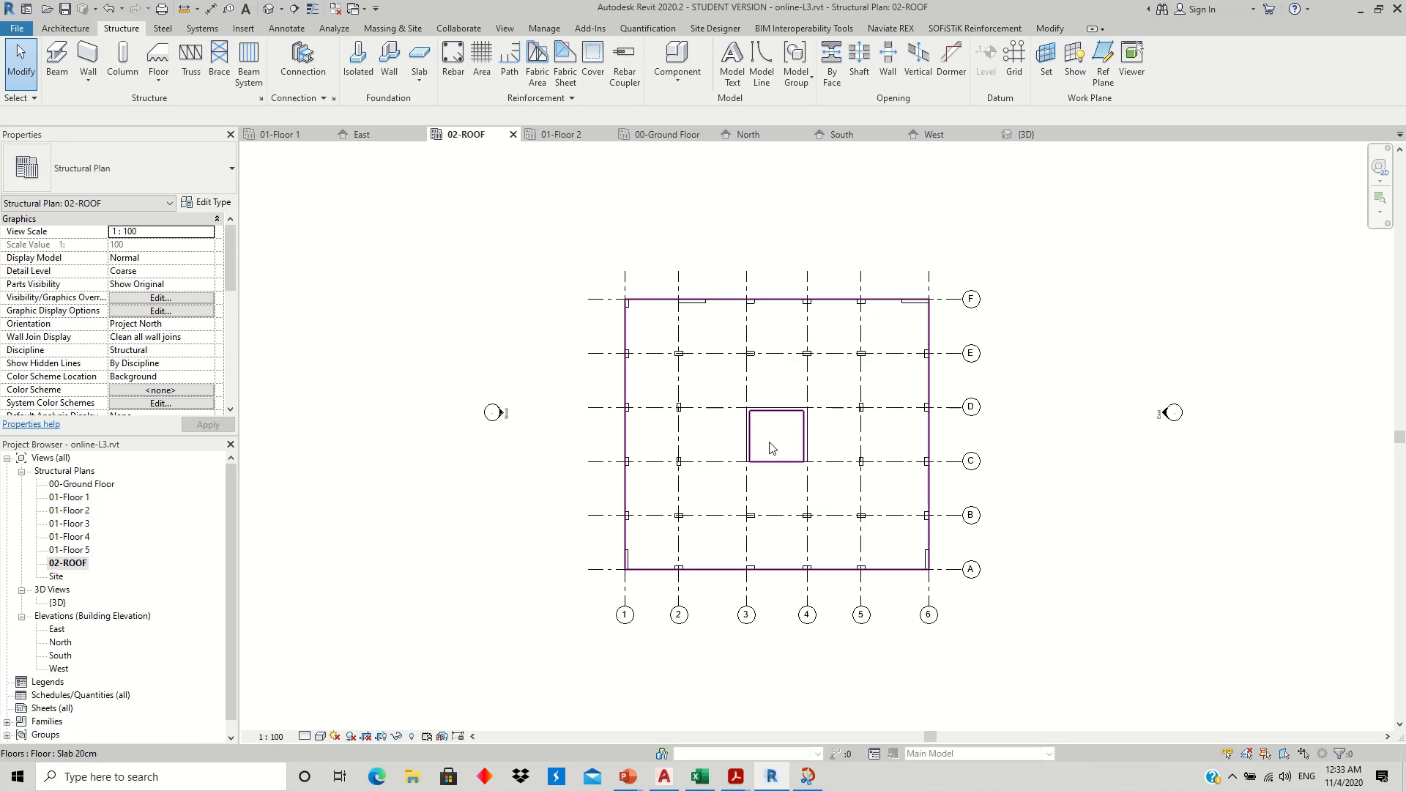
{"action": "double_click", "coordinate": [781, 377]}
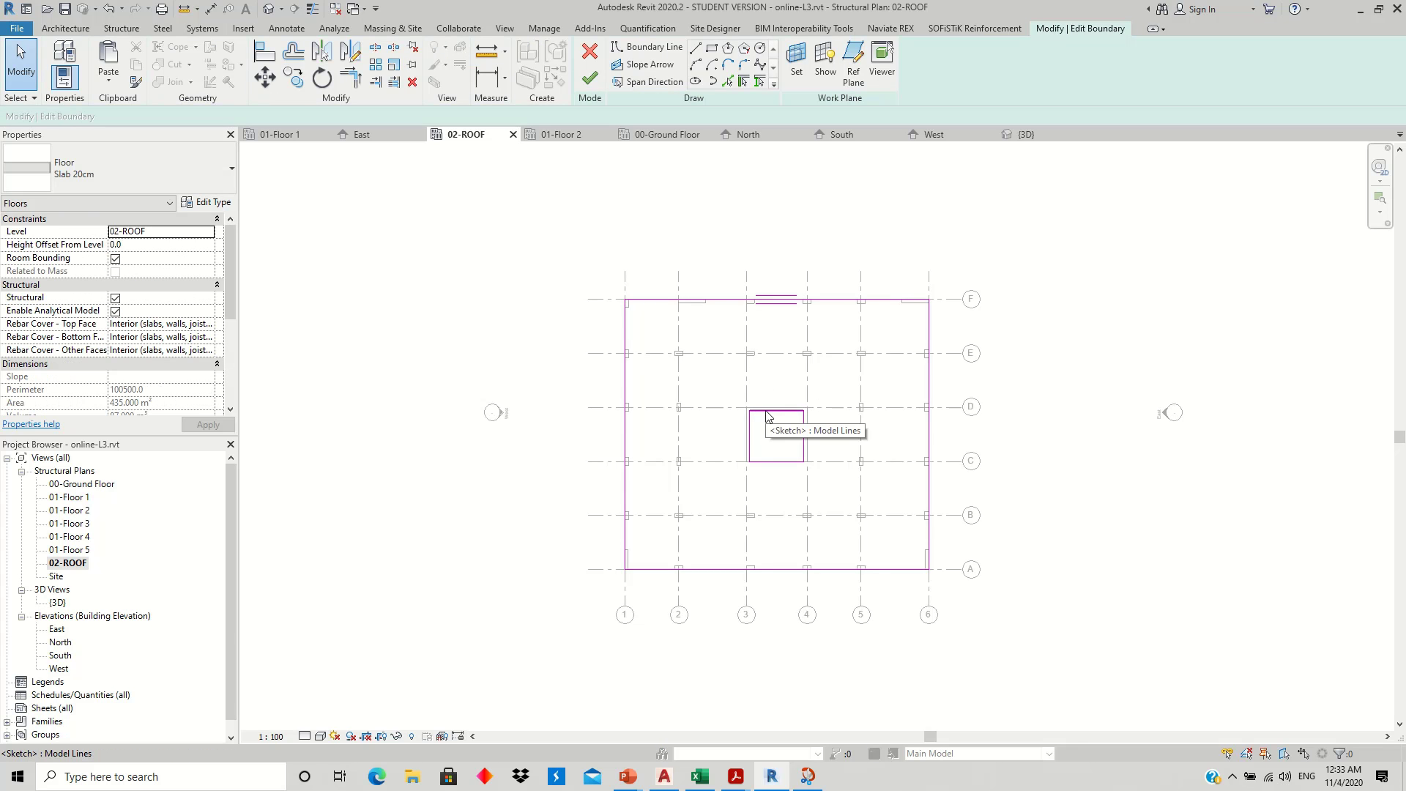
{"action": "left_click_drag", "start_coordinate": [736, 401], "coordinate": [821, 477]}
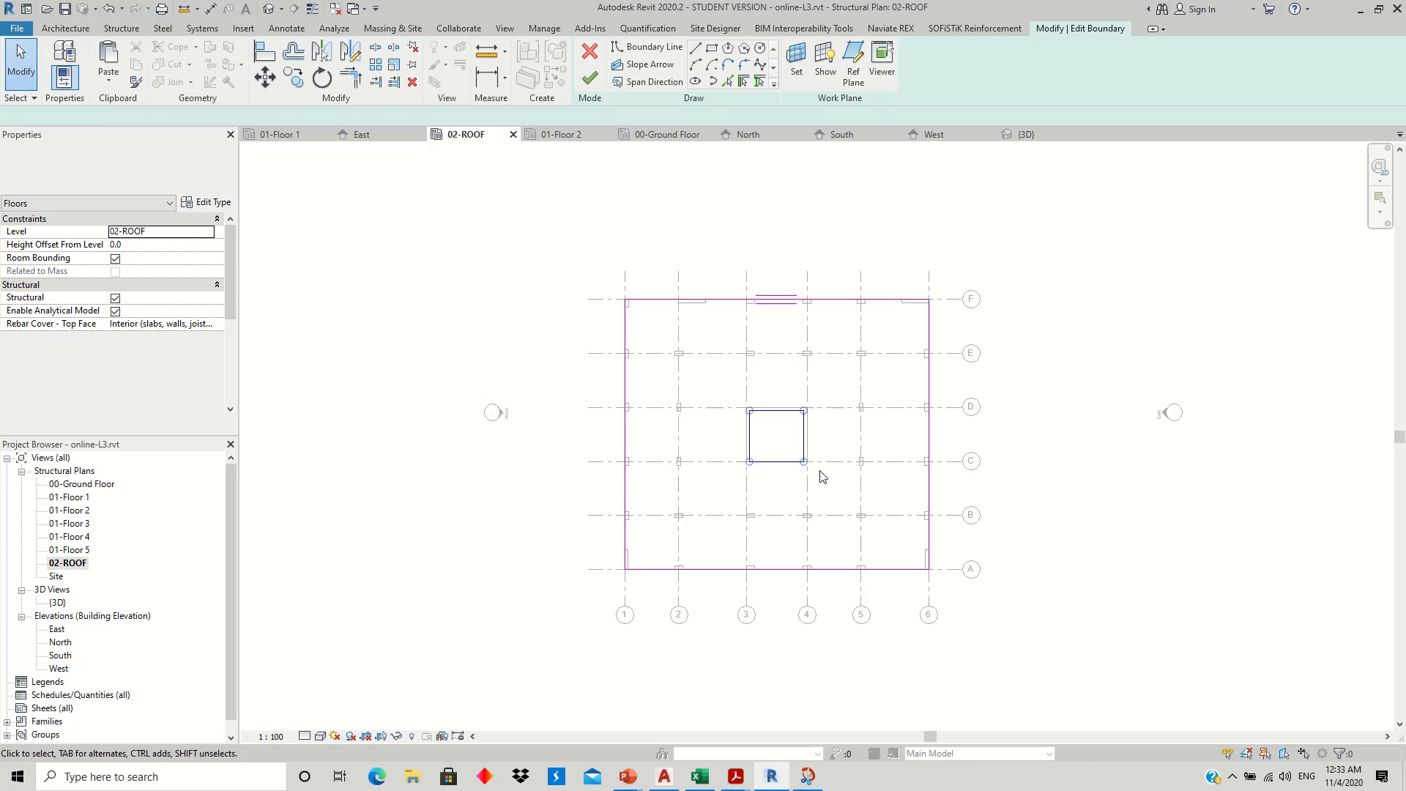
{"action": "key", "text": "Delete"}
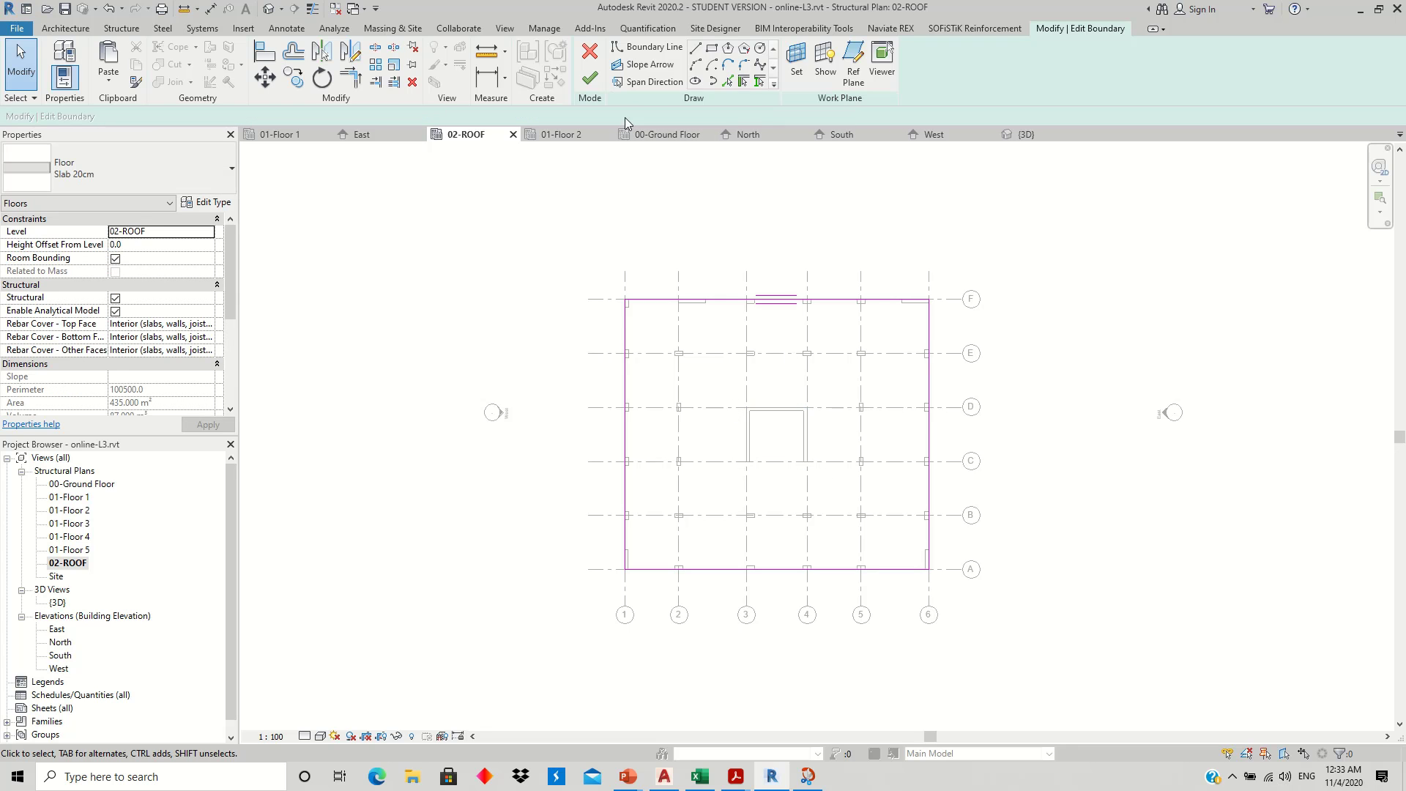
{"action": "left_click", "coordinate": [590, 78]}
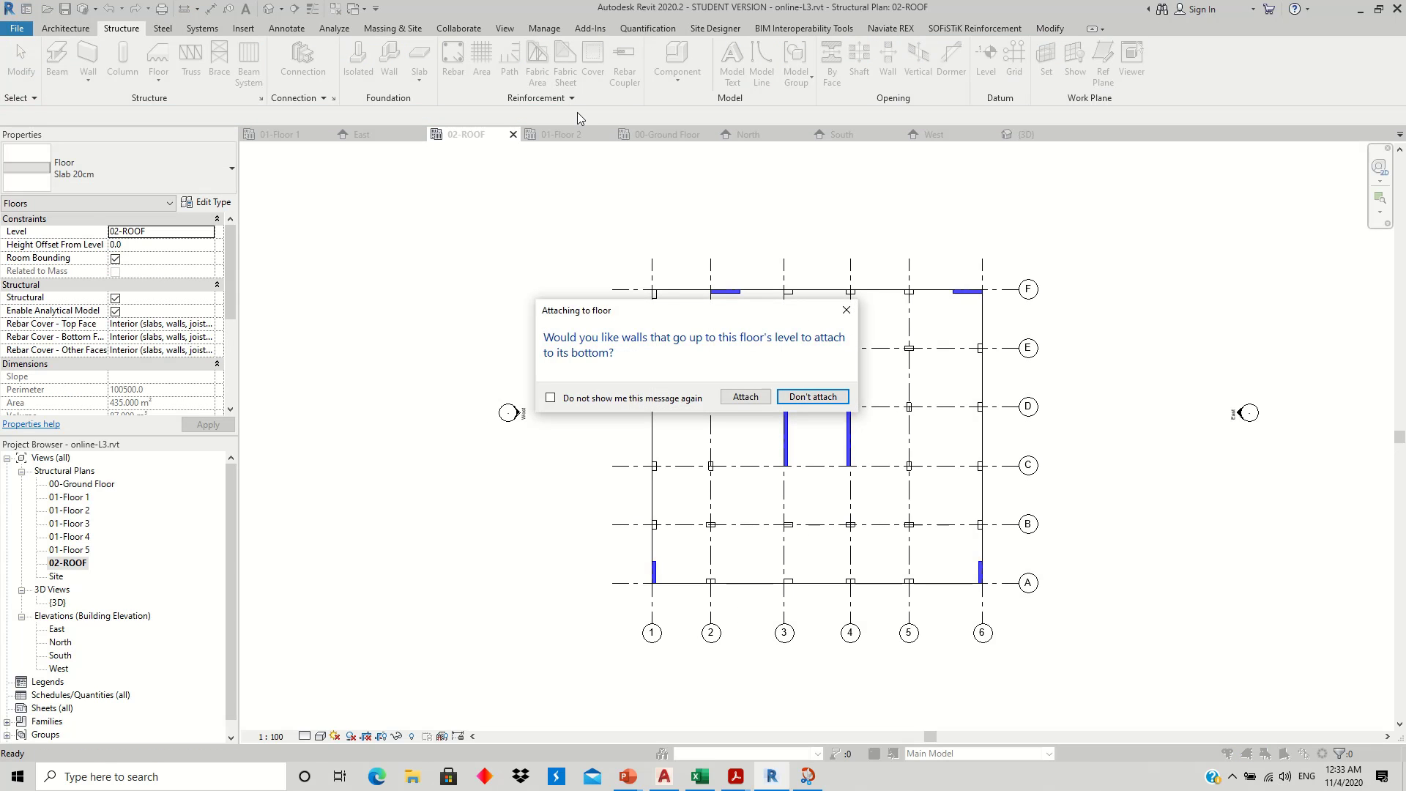
{"action": "left_click", "coordinate": [813, 396]}
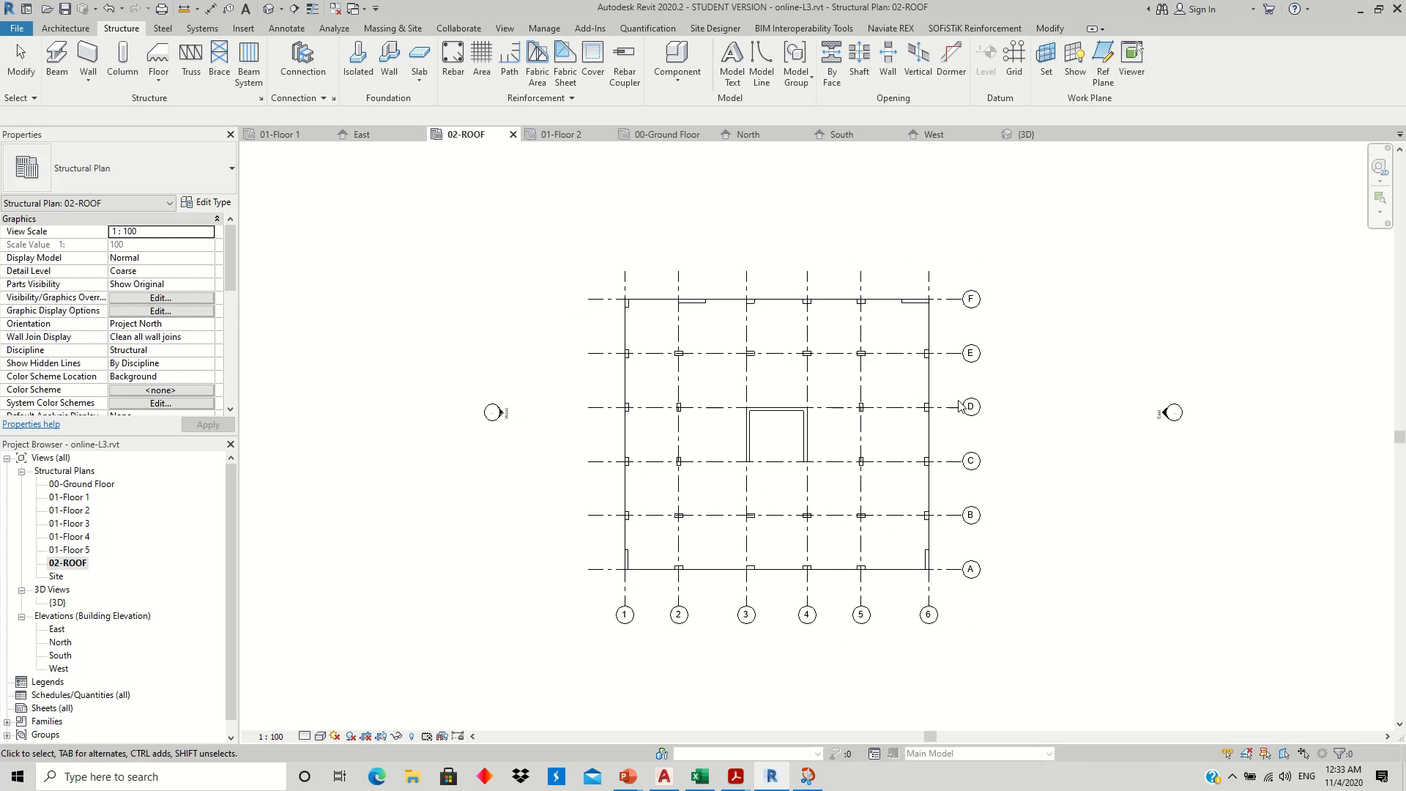
- Open the default 3D view, orbit, return to Home, and zoom onto the roof slab
{"action": "left_click", "coordinate": [269, 10]}
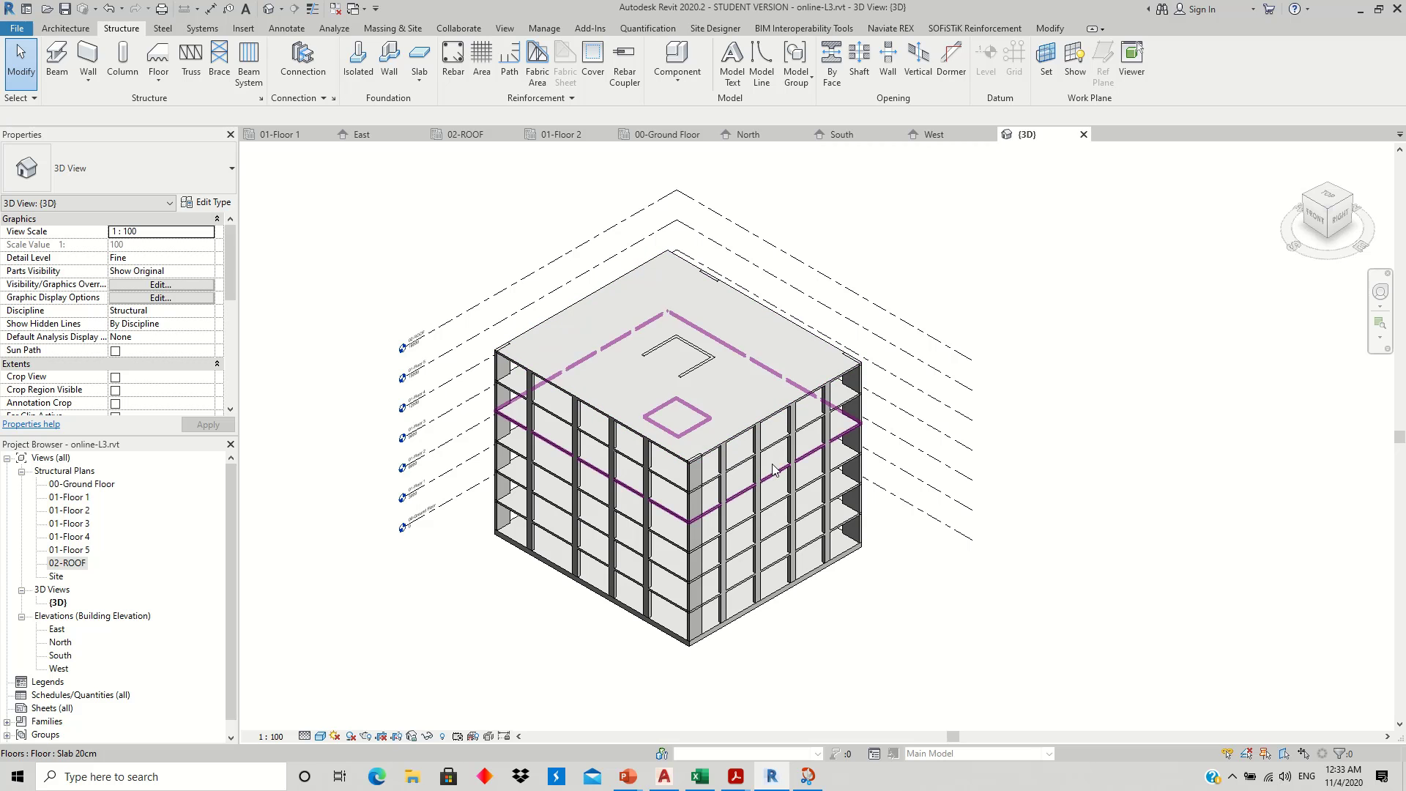
{"action": "mouse_move", "coordinate": [756, 578]}
{"action": "middle_mouse_down", "text": "shift"}
{"action": "mouse_move", "coordinate": [757, 432]}
{"action": "mouse_move", "coordinate": [957, 481]}
{"action": "mouse_move", "coordinate": [914, 587]}
{"action": "mouse_move", "coordinate": [925, 584]}
{"action": "middle_mouse_up", "text": "shift"}
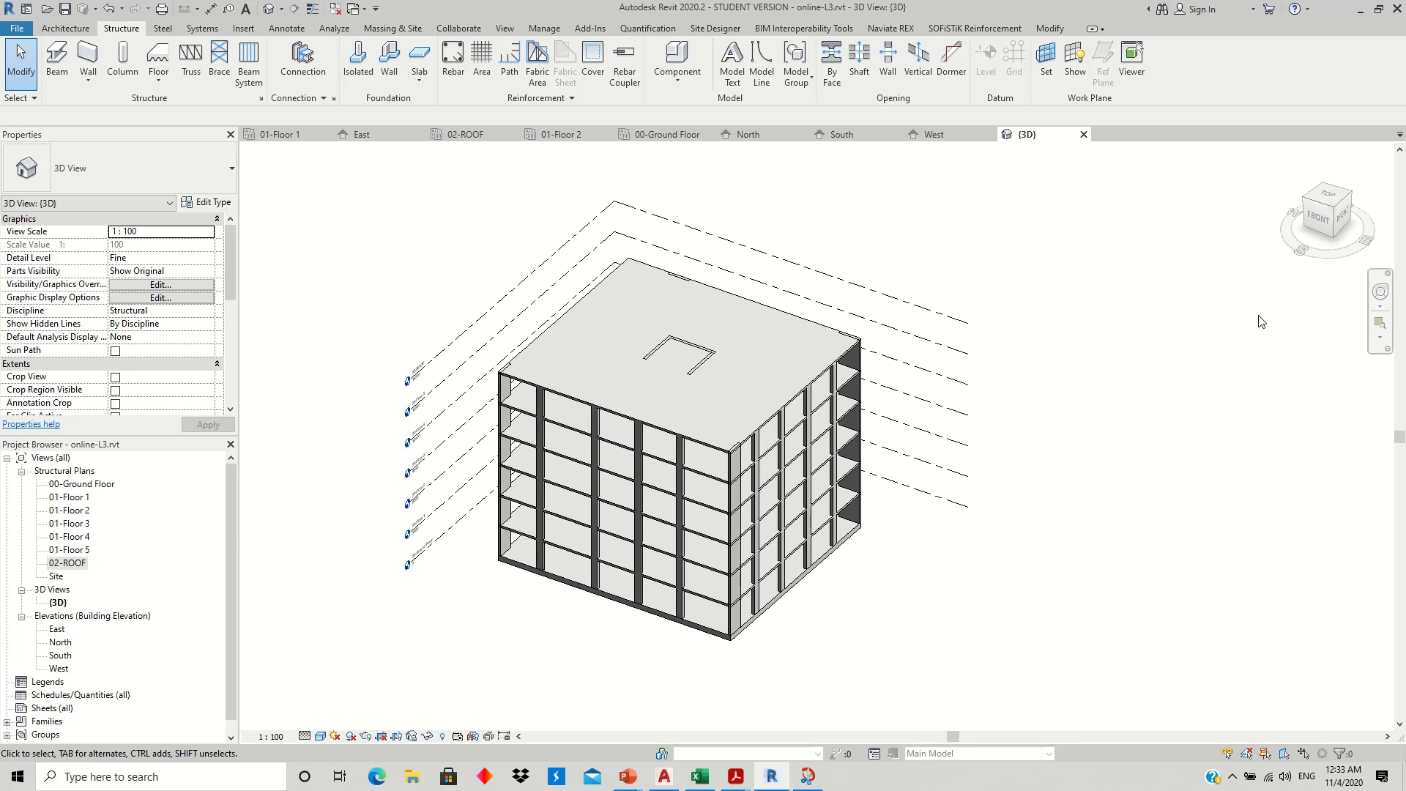
{"action": "mouse_move", "coordinate": [1326, 213]}
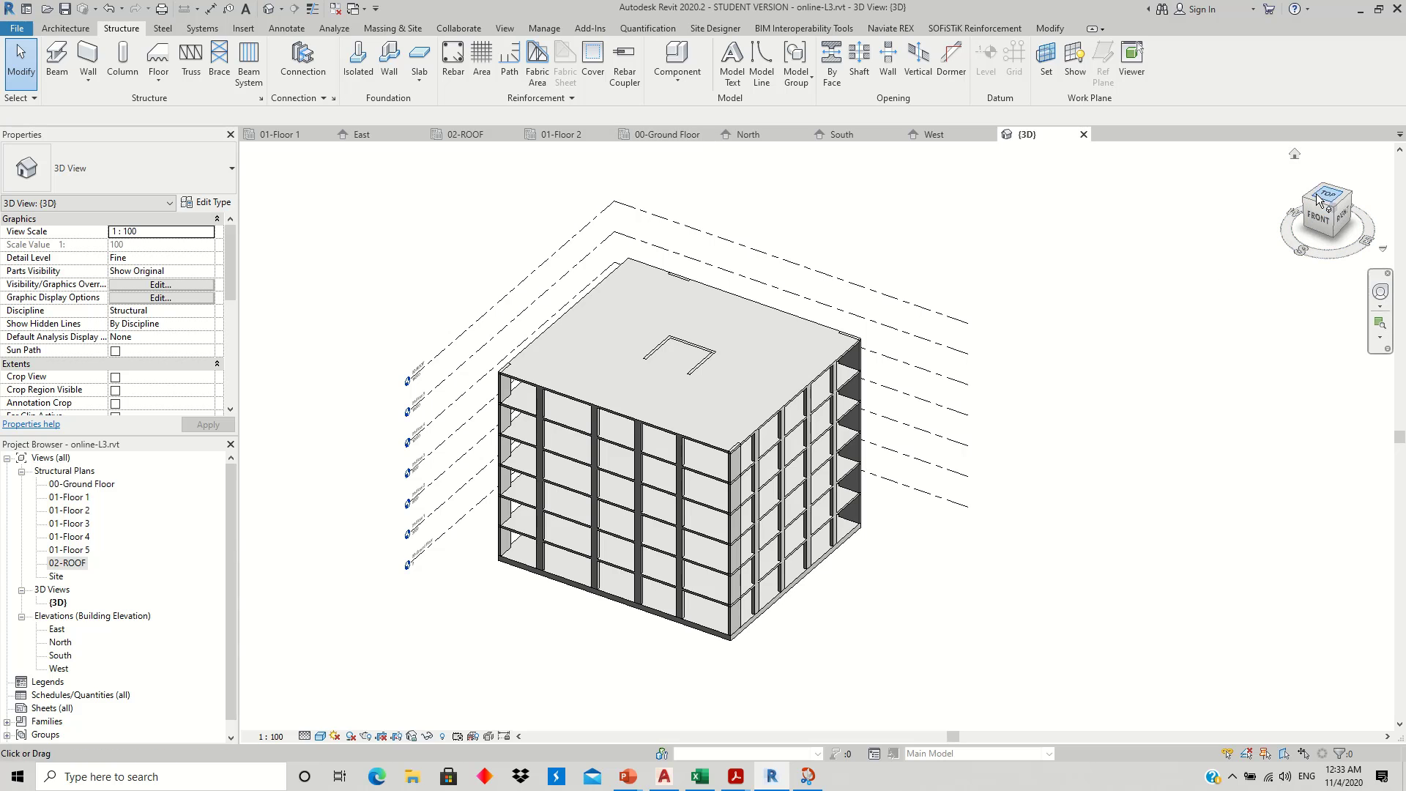
{"action": "left_click", "coordinate": [1297, 156]}
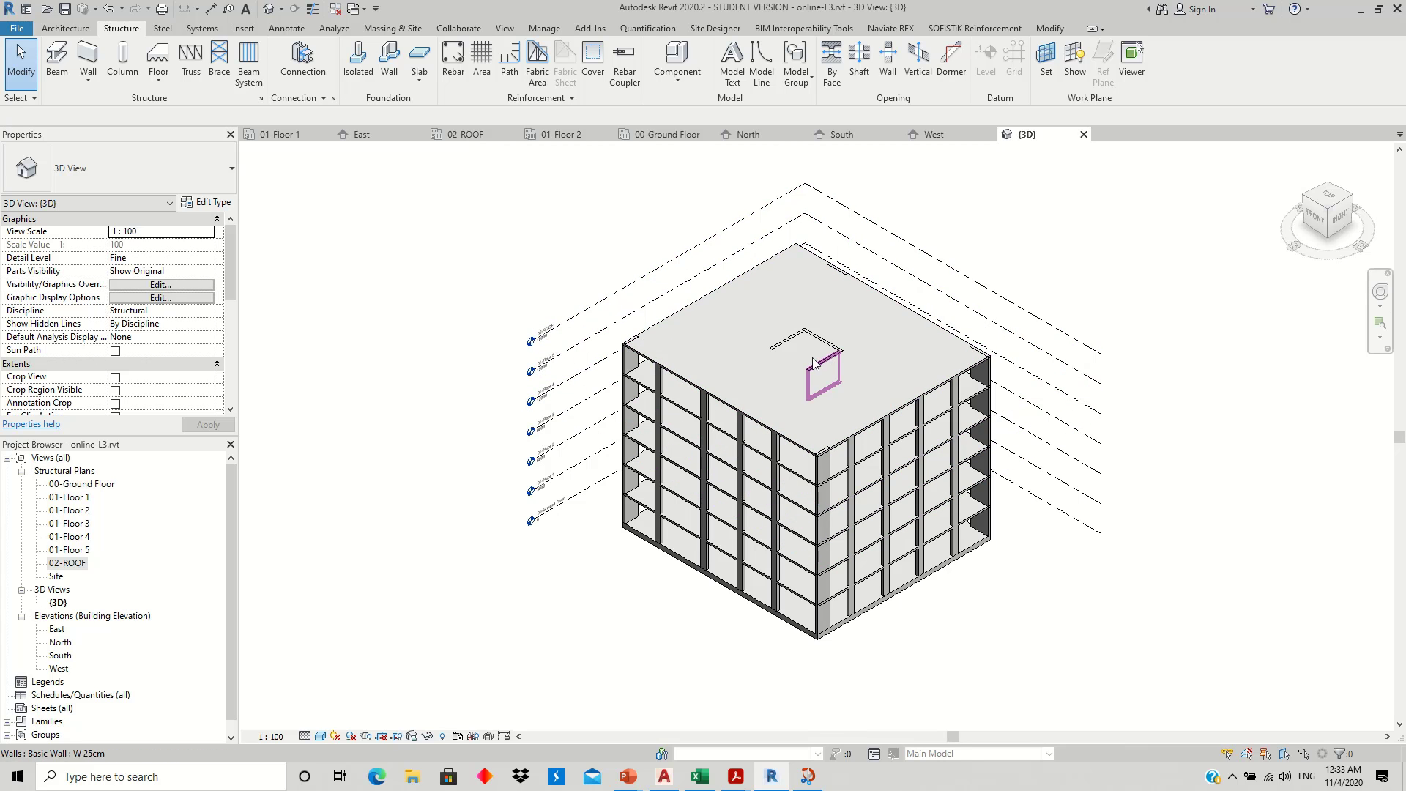
{"action": "scroll", "coordinate": [812, 361], "scroll_direction": "up", "scroll_amount": 3}
{"action": "scroll", "coordinate": [809, 359], "scroll_direction": "up", "scroll_amount": 3}
{"action": "scroll", "coordinate": [810, 358], "scroll_direction": "up", "scroll_amount": 2}
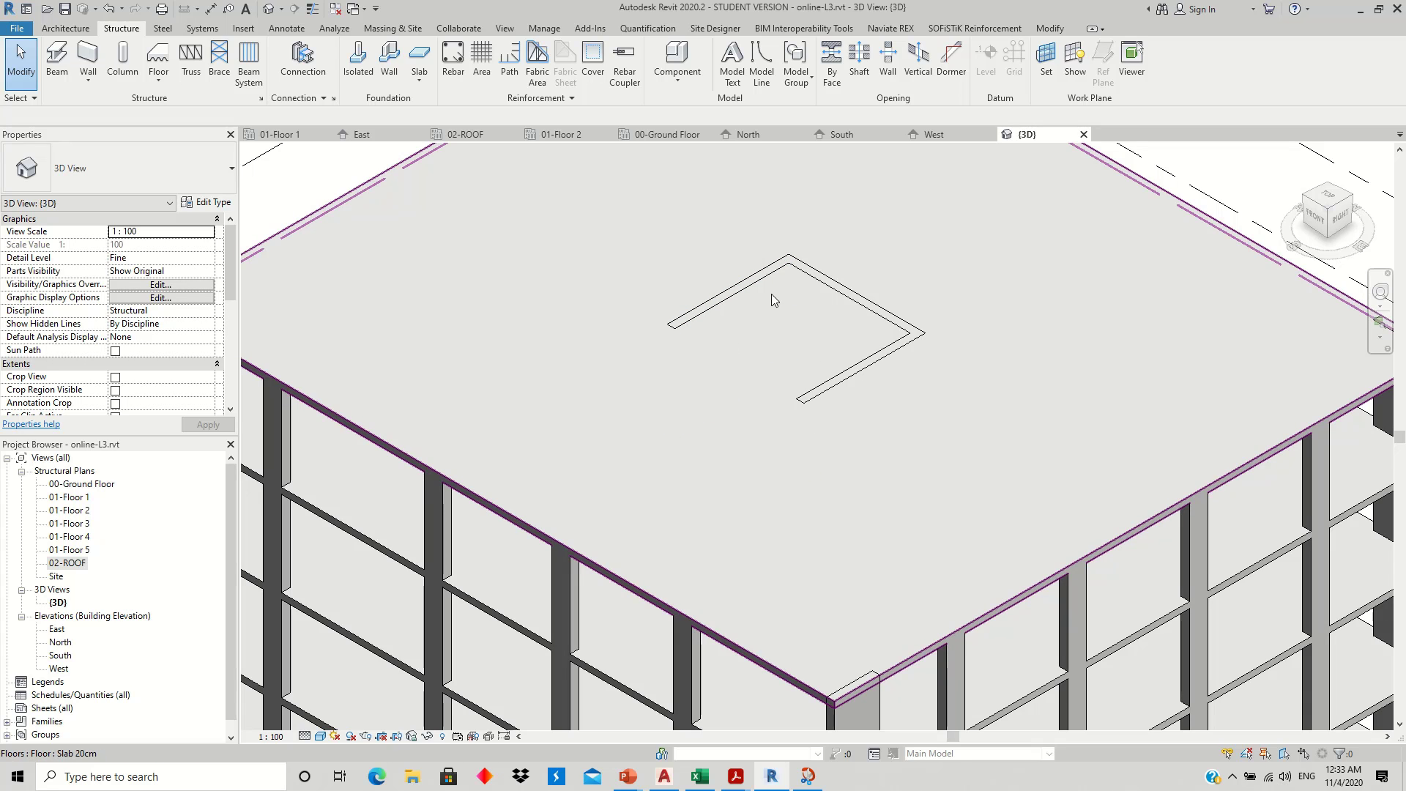
- Join the roof slab with the front and opening walls, cancelling the non-intersecting join
{"action": "left_click", "coordinate": [733, 284]}
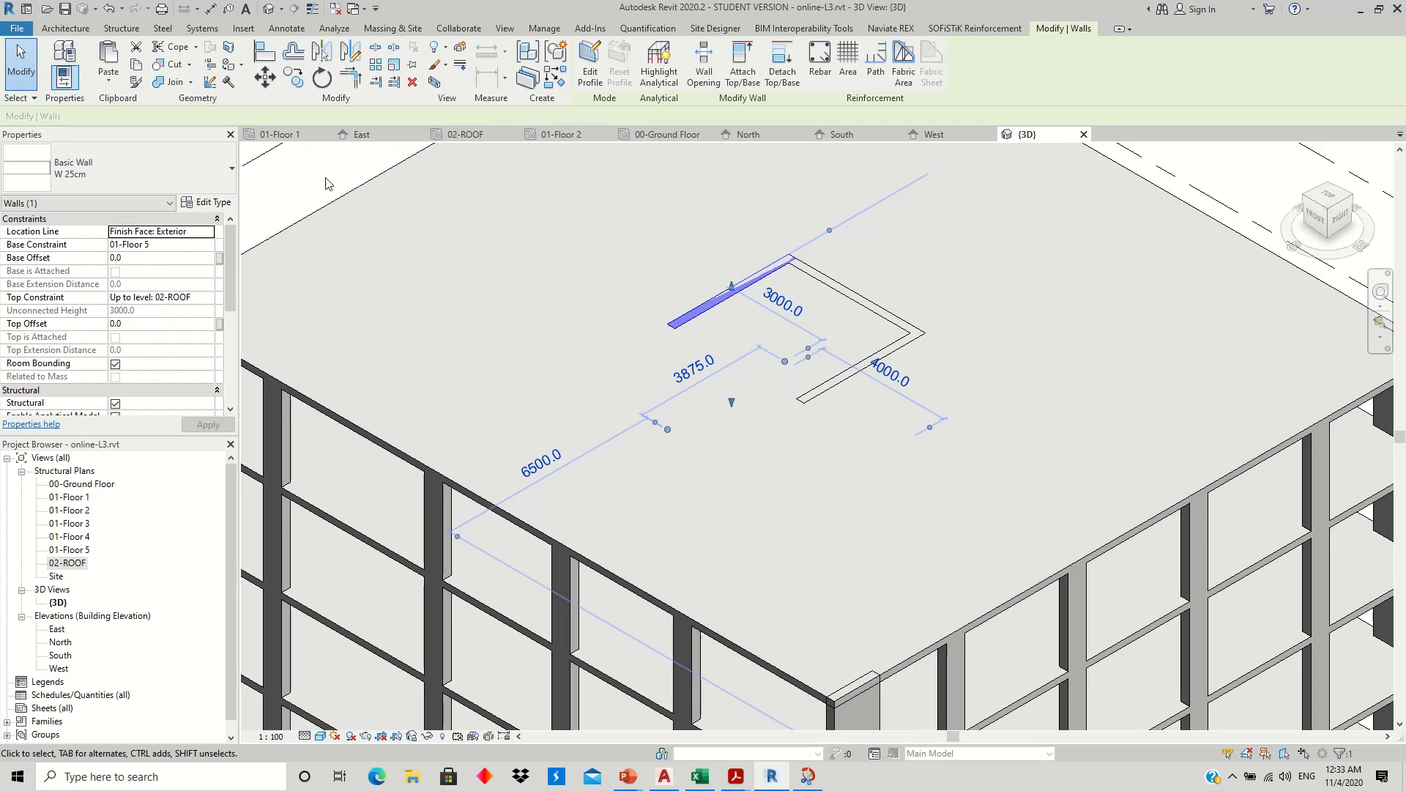
{"action": "left_click", "coordinate": [189, 82]}
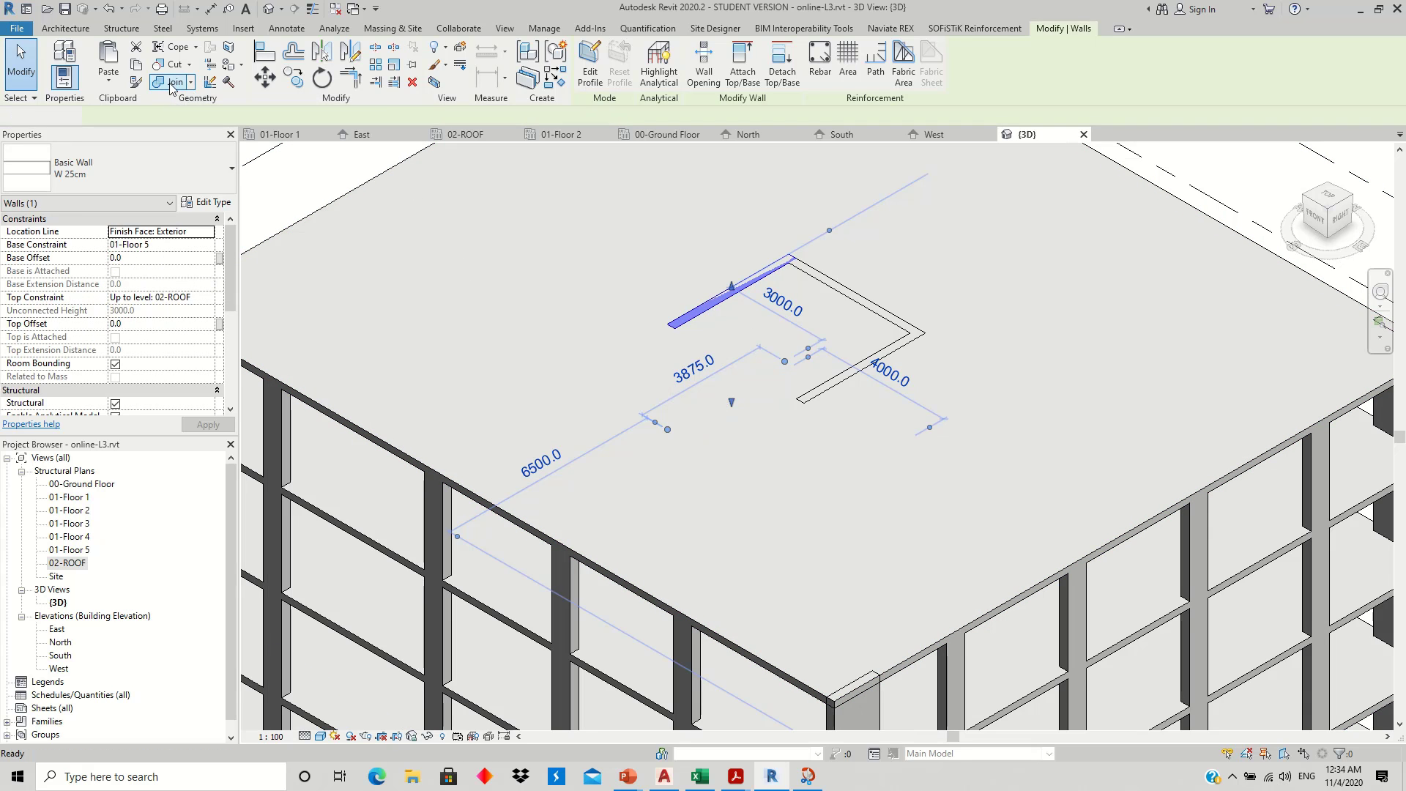
{"action": "left_click", "coordinate": [205, 106]}
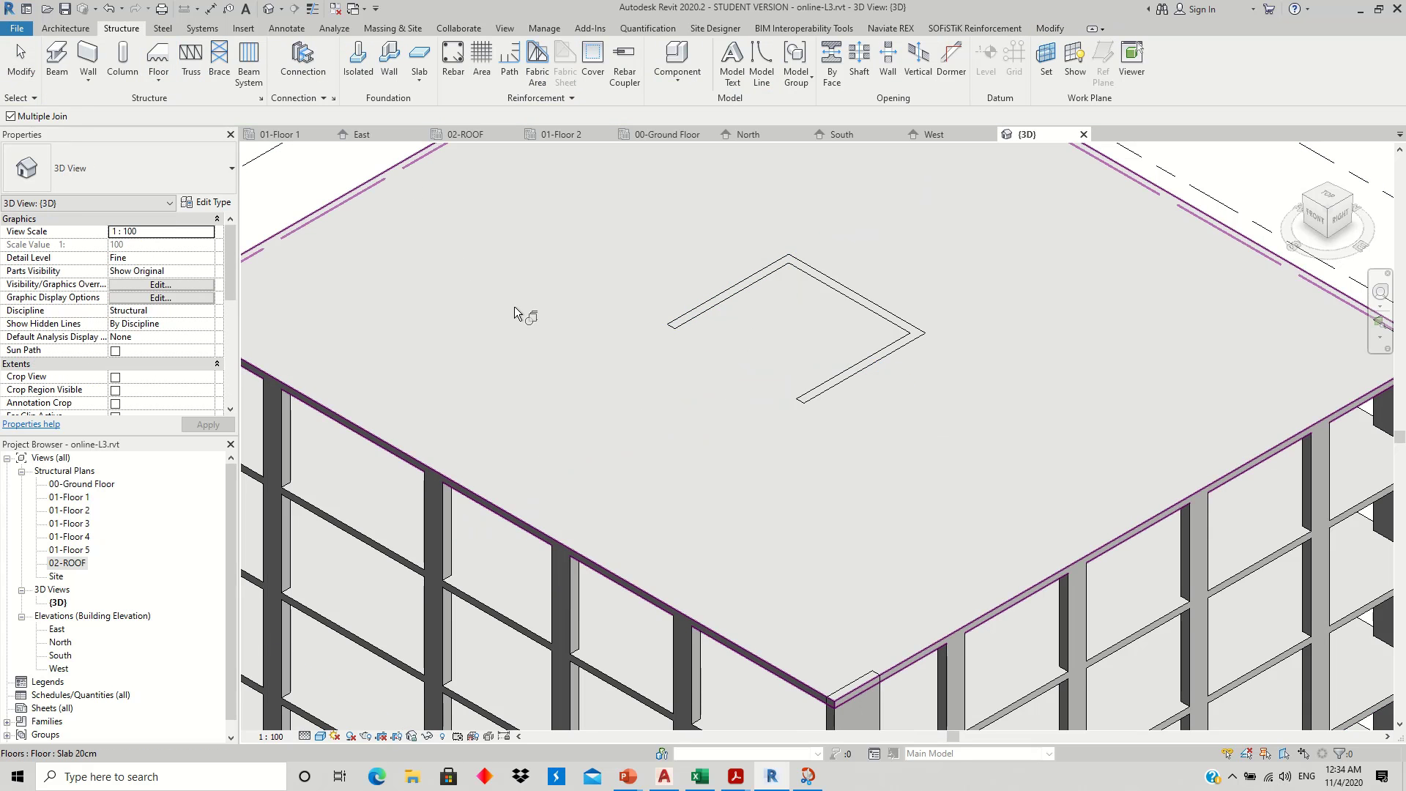
{"action": "left_click", "coordinate": [712, 307]}
{"action": "left_click", "coordinate": [415, 438]}
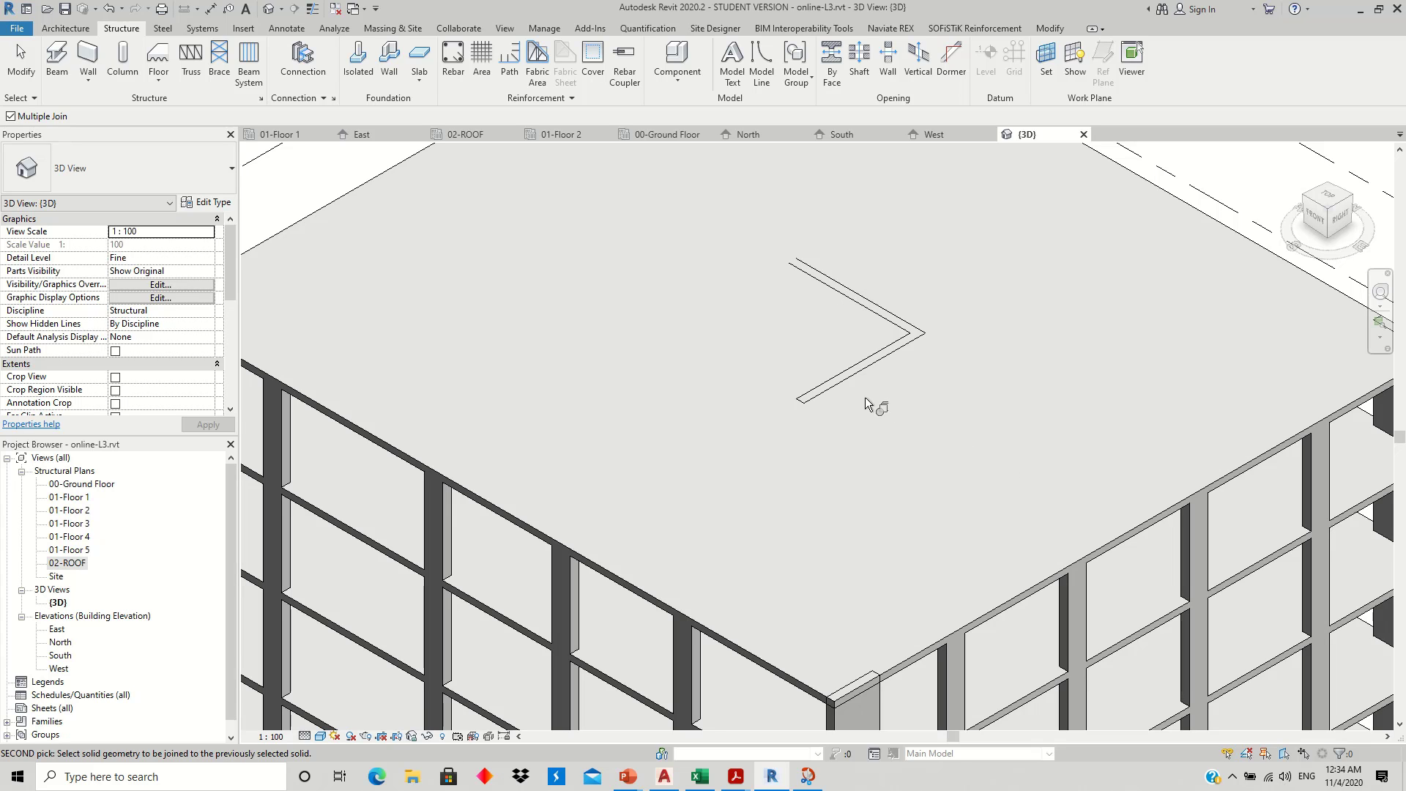
{"action": "left_click", "coordinate": [854, 376]}
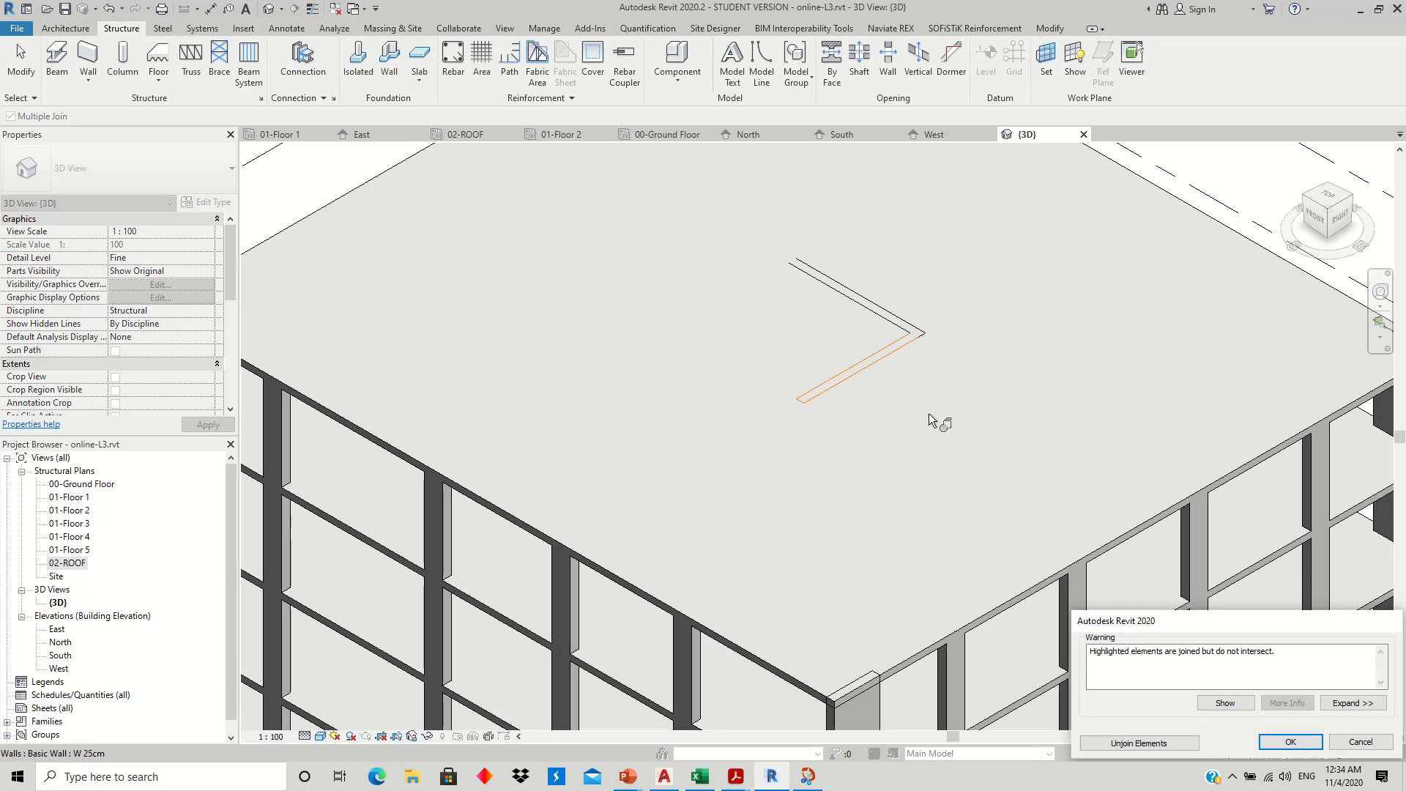
{"action": "left_click", "coordinate": [1349, 747]}
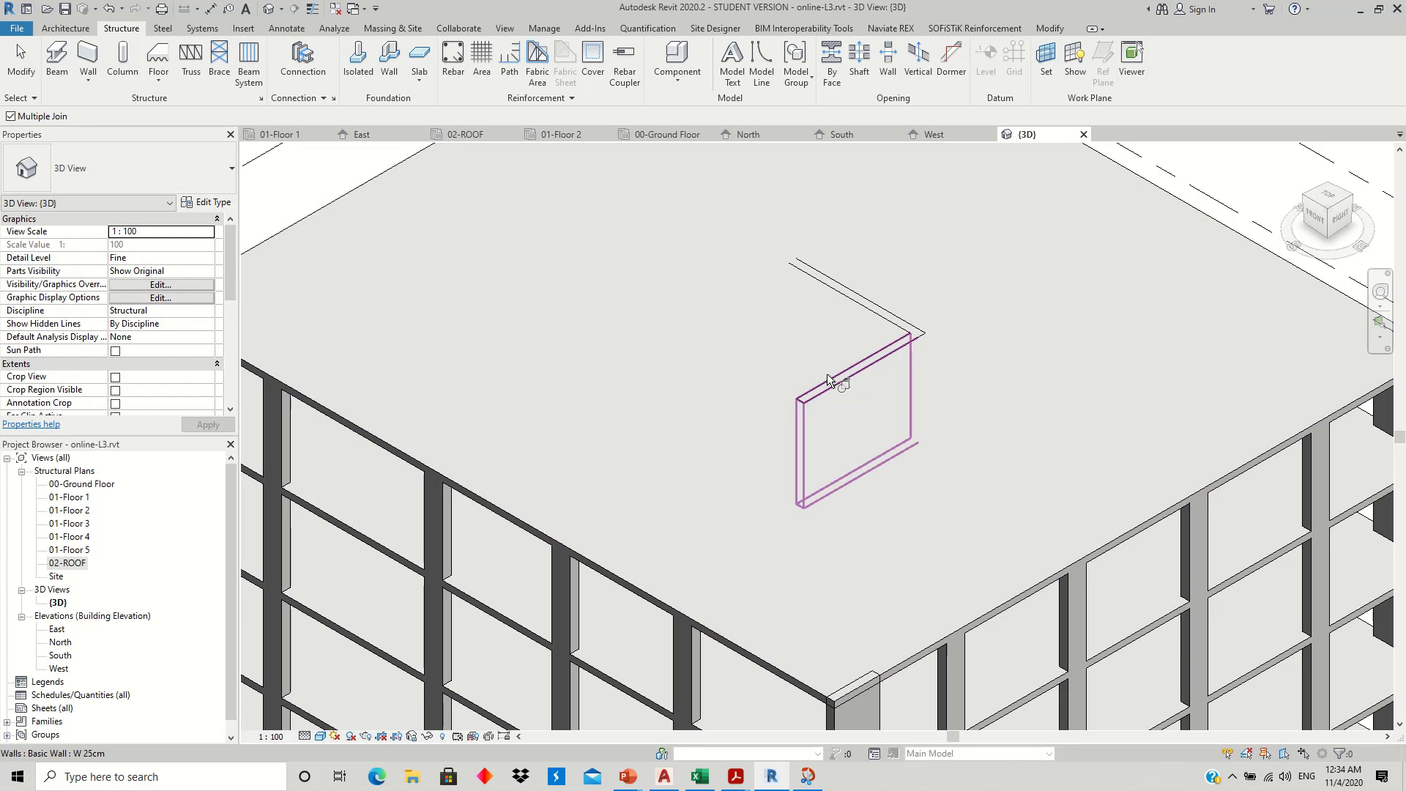
{"action": "key", "text": "ctrl+z"}
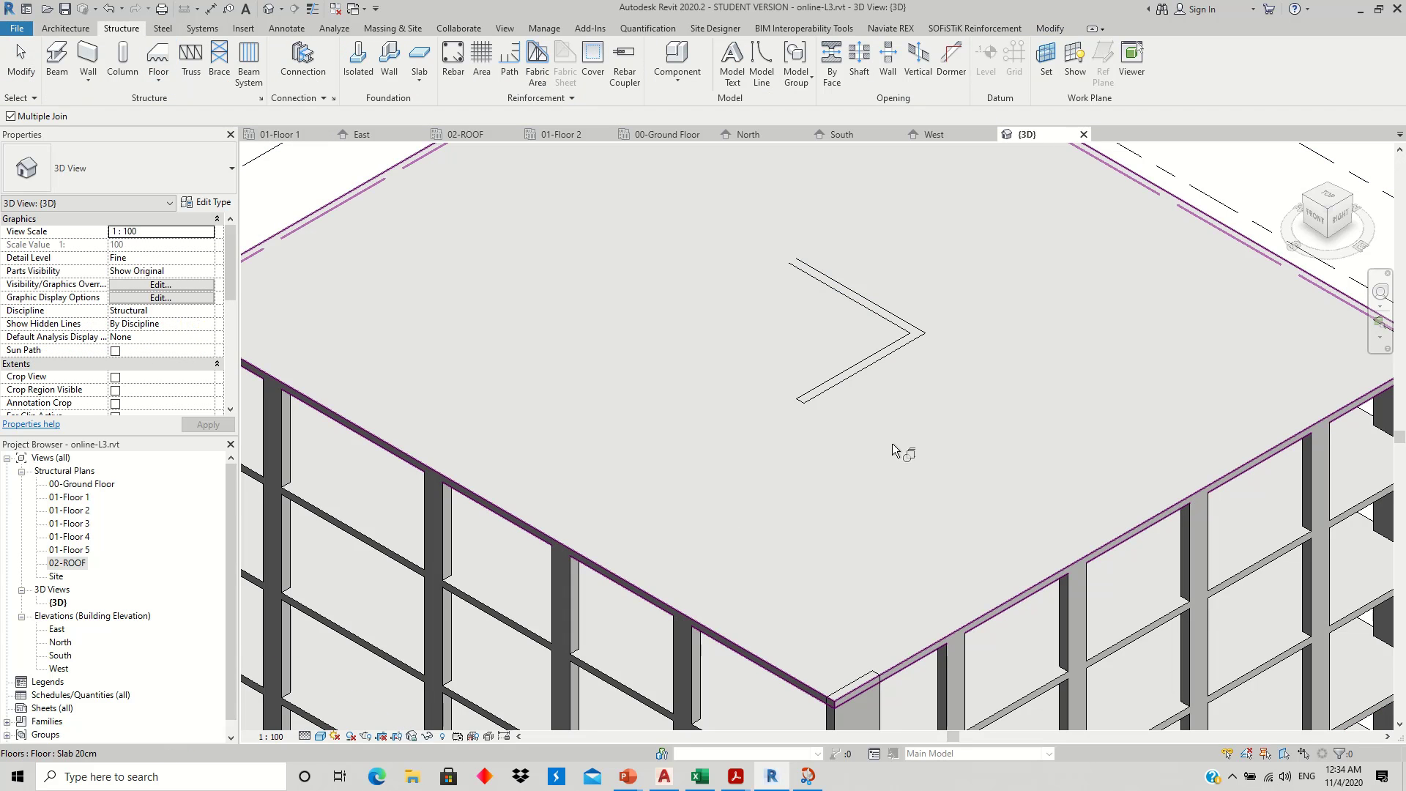
{"action": "left_click", "coordinate": [898, 349]}
{"action": "left_click", "coordinate": [946, 445]}
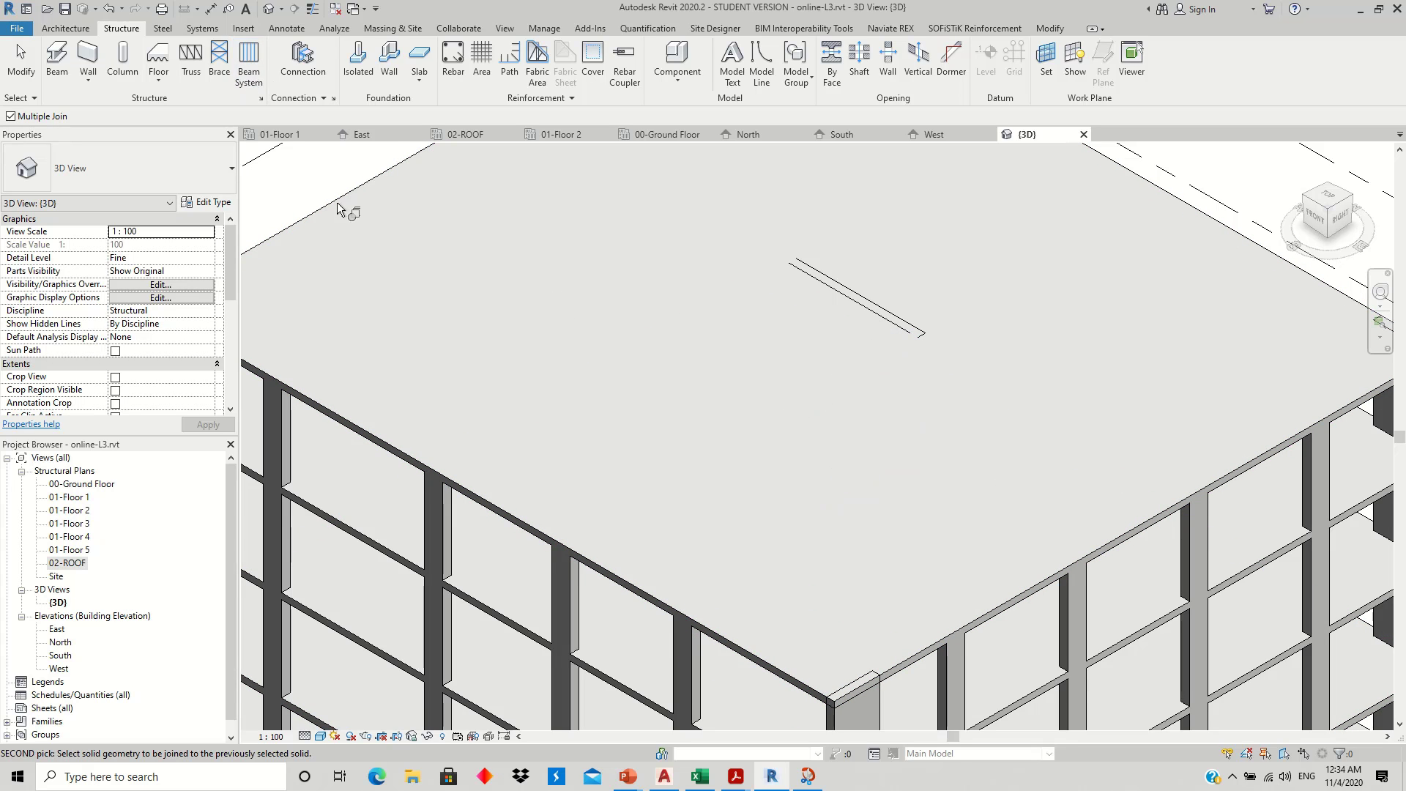
{"action": "key", "text": "Escape"}
{"action": "key", "text": "Escape"}
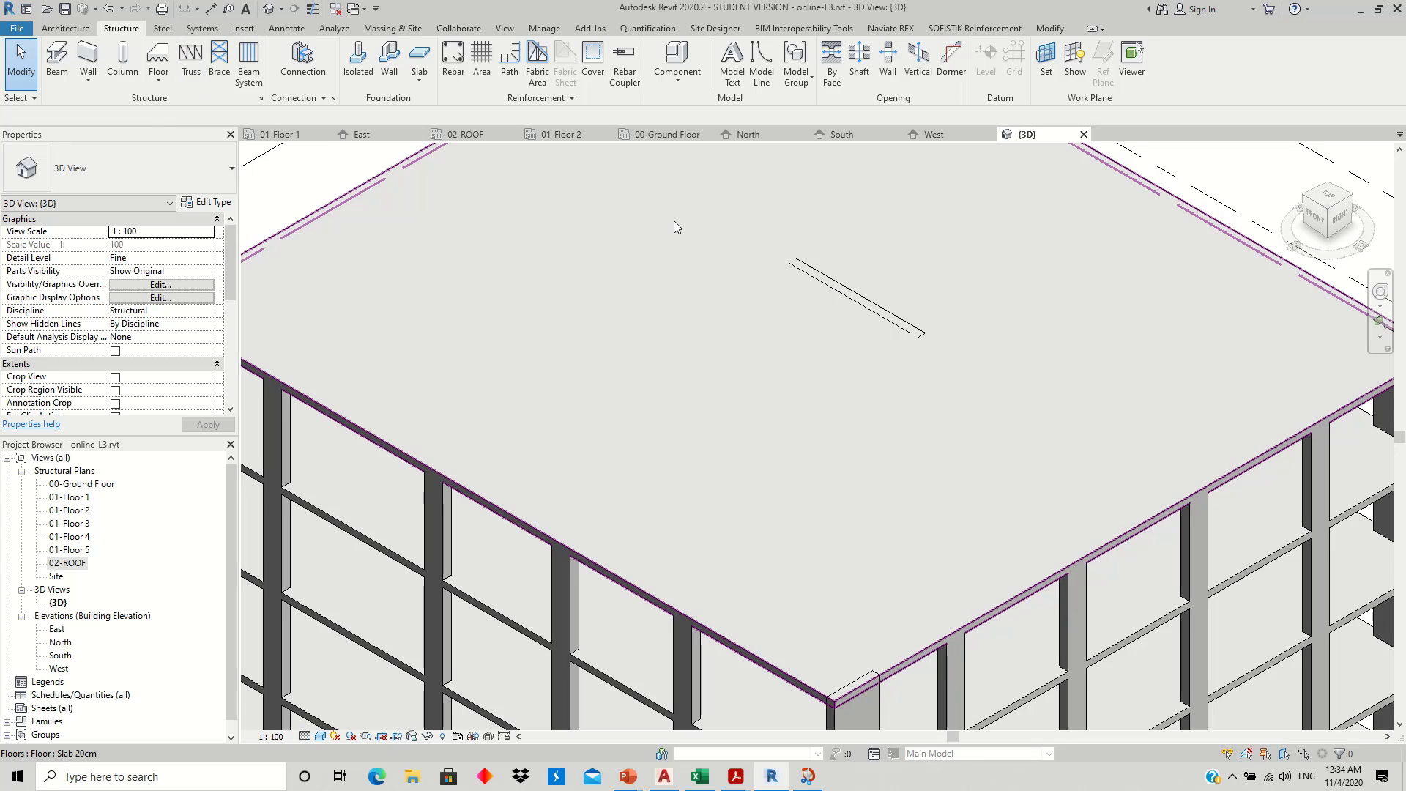
- Start Join Geometry again from the roof slab and join it with the roof corner wall
{"action": "left_click", "coordinate": [673, 222]}
{"action": "left_click", "coordinate": [169, 84]}
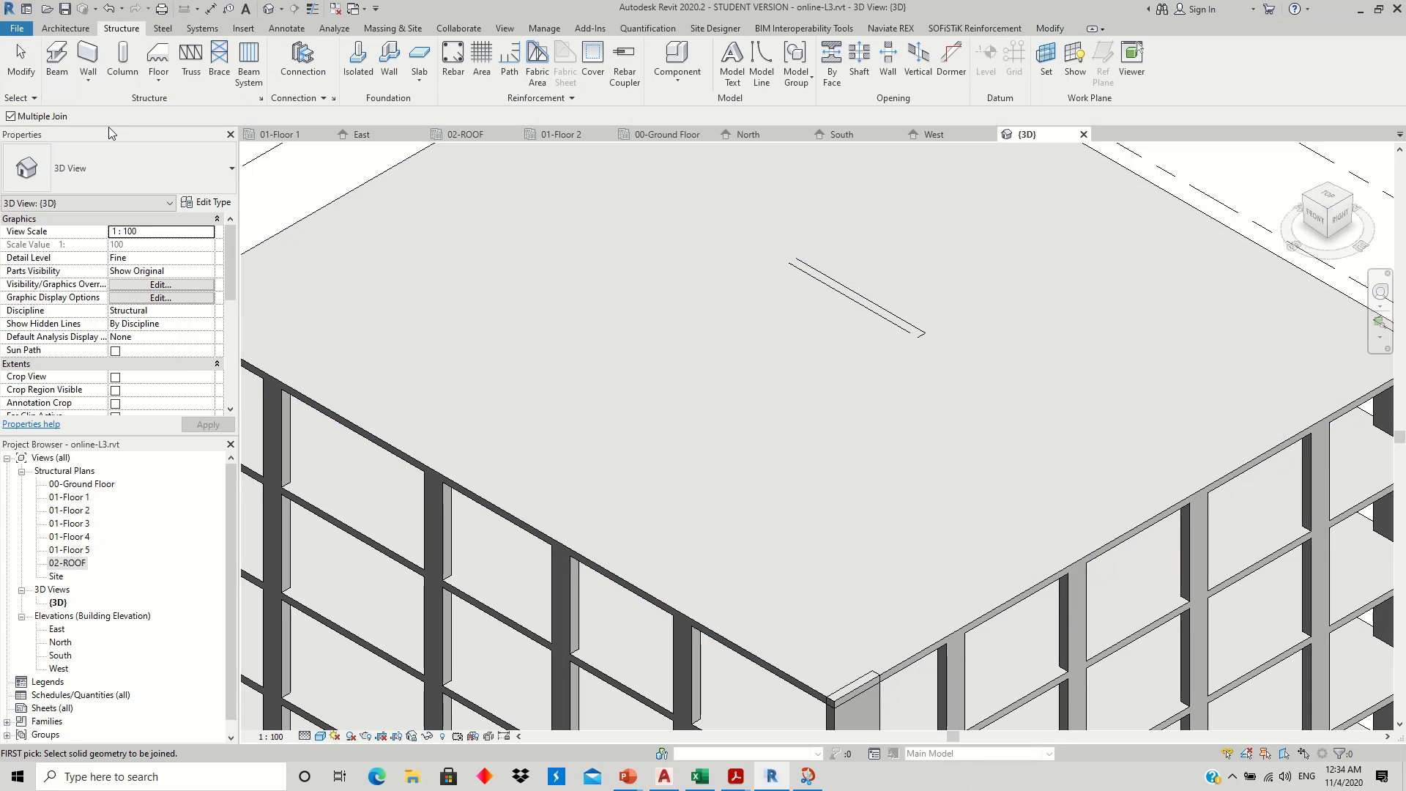
{"action": "left_click", "coordinate": [1108, 253]}
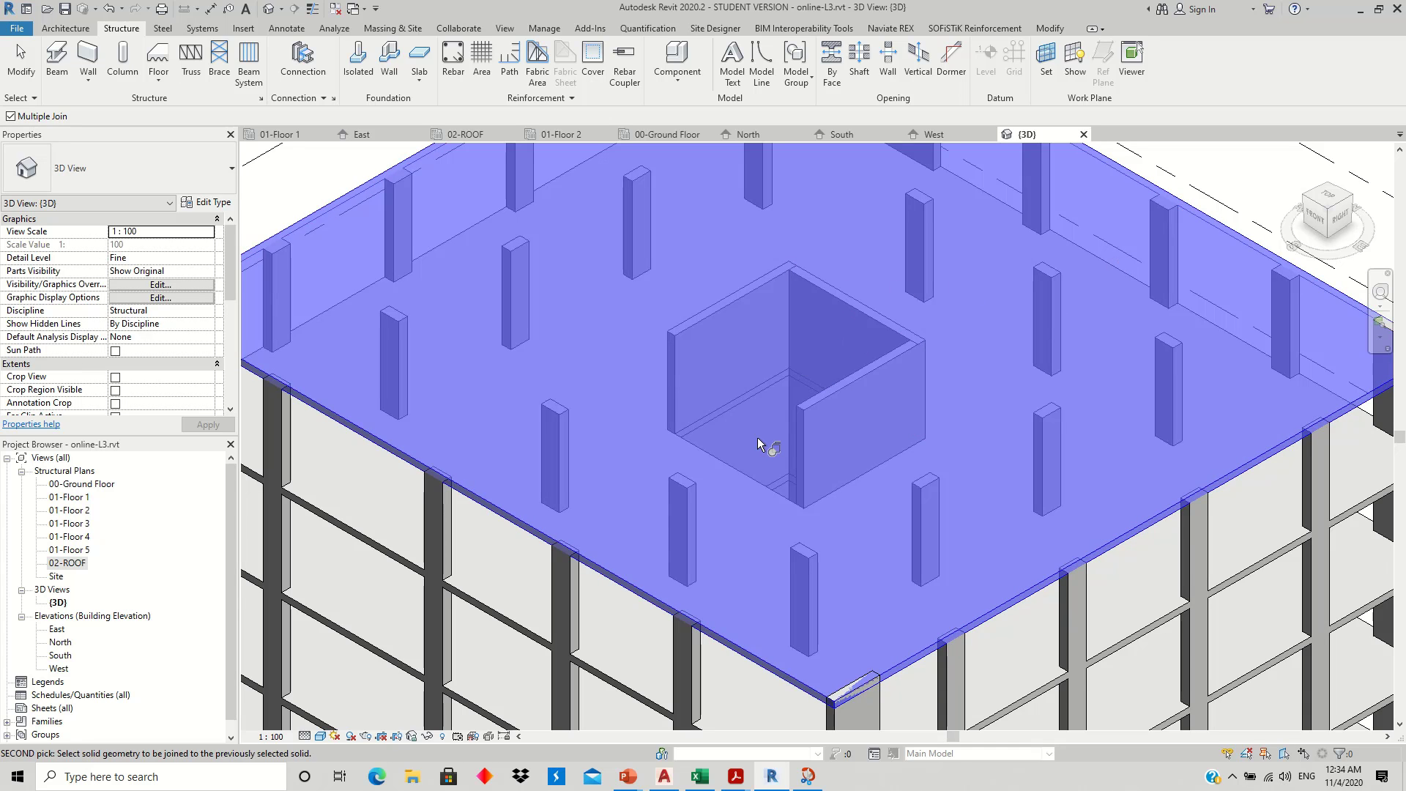
{"action": "scroll", "coordinate": [585, 436], "scroll_direction": "up", "scroll_amount": 2}
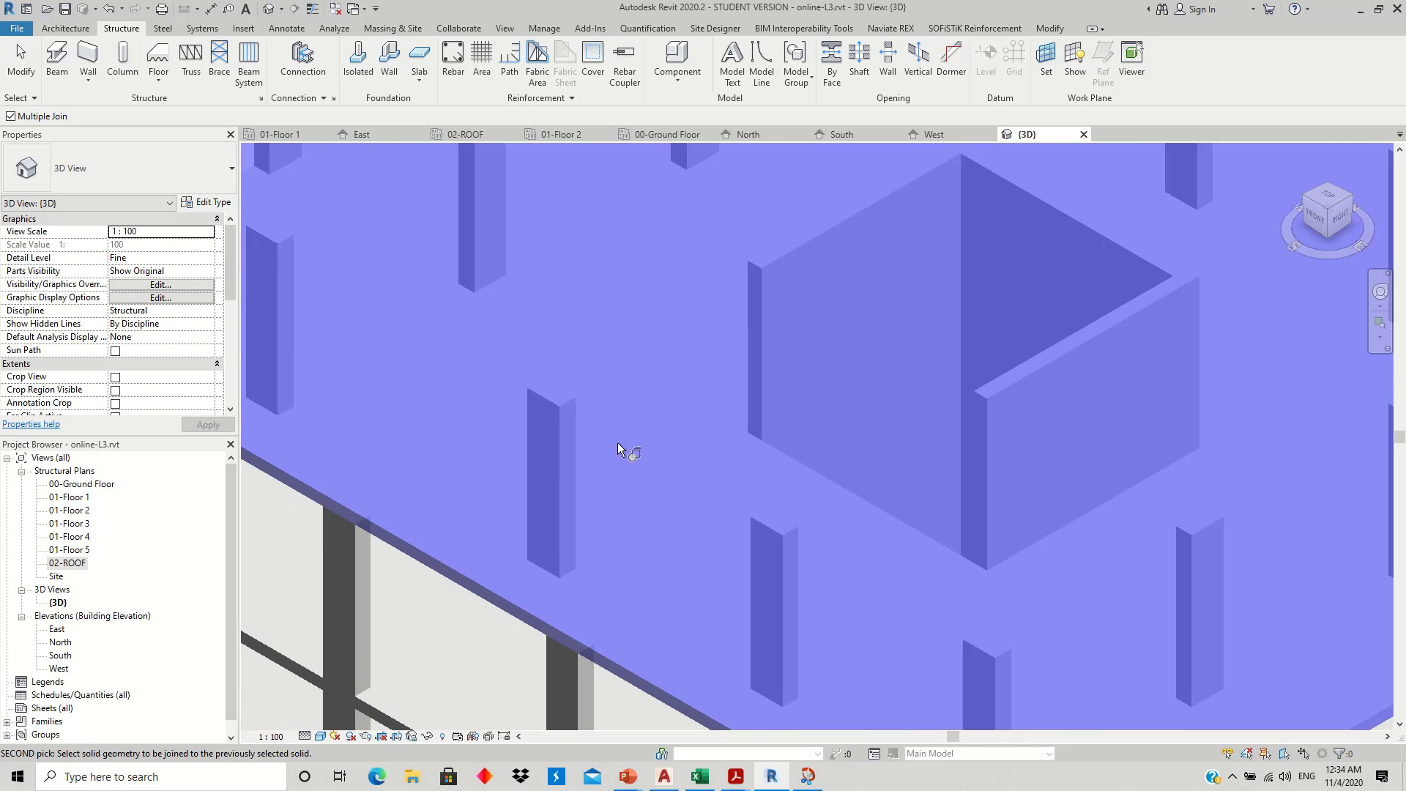
{"action": "scroll", "coordinate": [705, 518], "scroll_direction": "down", "scroll_amount": 4}
{"action": "scroll", "coordinate": [769, 574], "scroll_direction": "up", "scroll_amount": 4}
{"action": "scroll", "coordinate": [770, 596], "scroll_direction": "down", "scroll_amount": 2}
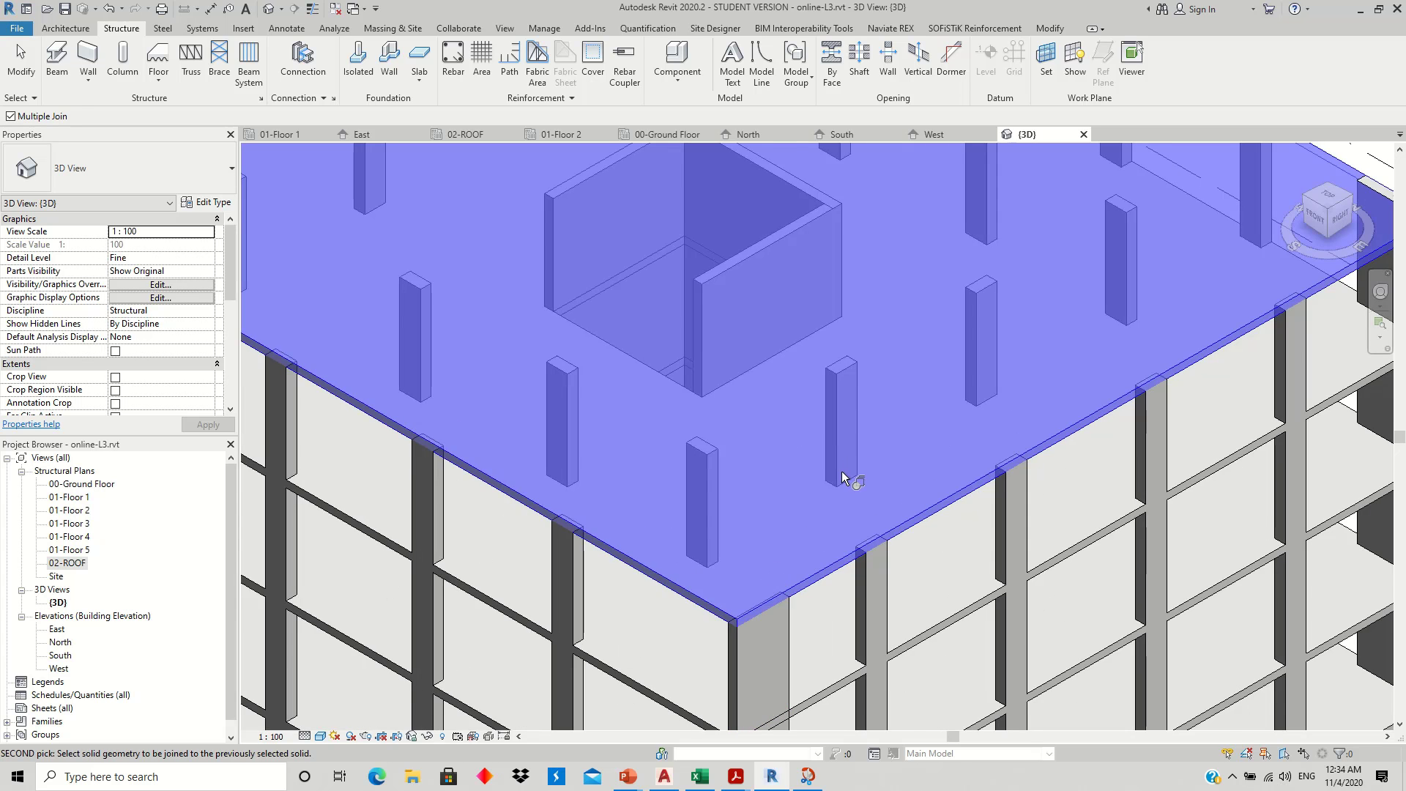
{"action": "scroll", "coordinate": [835, 474], "scroll_direction": "down", "scroll_amount": 4}
{"action": "scroll", "coordinate": [510, 325], "scroll_direction": "up", "scroll_amount": 2}
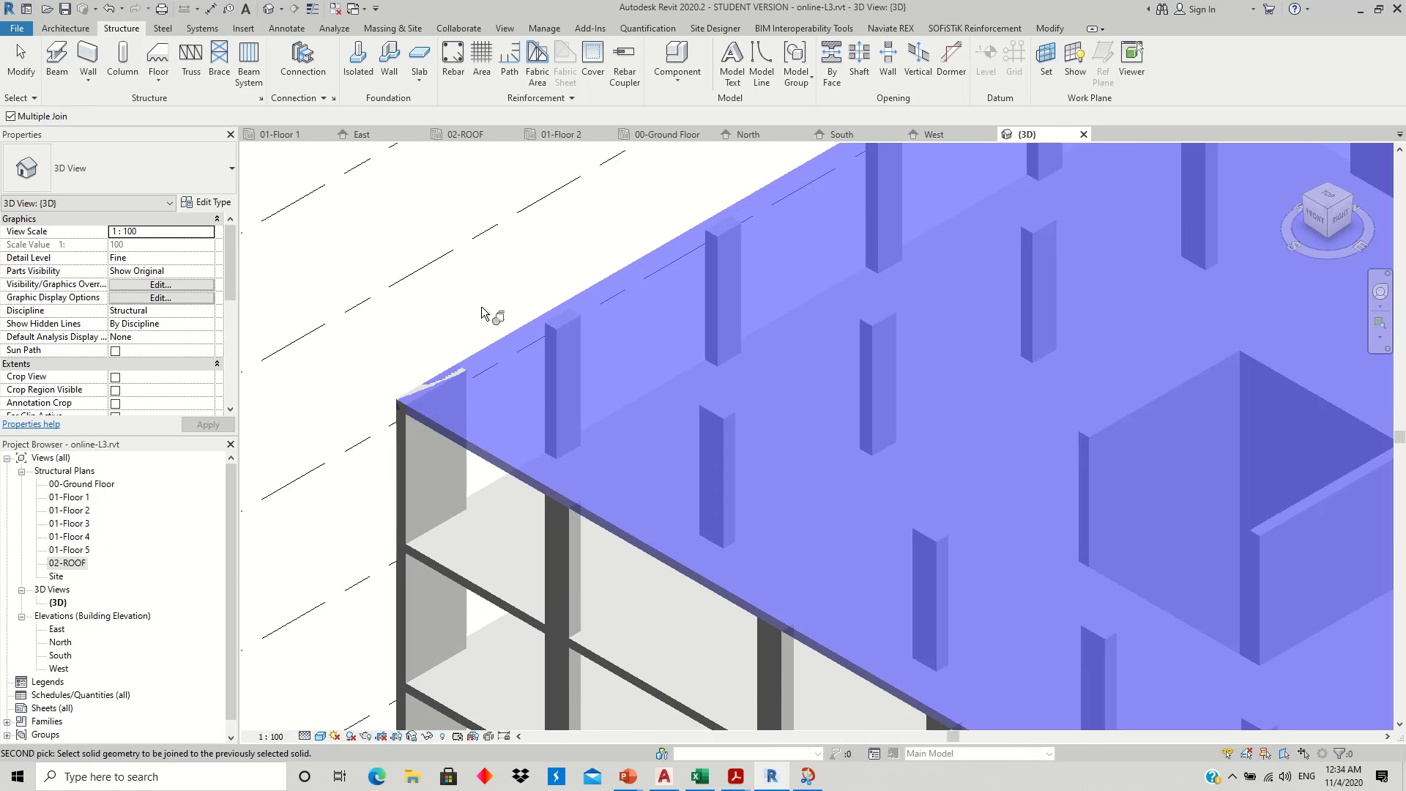
{"action": "scroll", "coordinate": [486, 293], "scroll_direction": "up", "scroll_amount": 2}
{"action": "scroll", "coordinate": [446, 380], "scroll_direction": "up", "scroll_amount": 2}
{"action": "scroll", "coordinate": [512, 392], "scroll_direction": "down", "scroll_amount": 2}
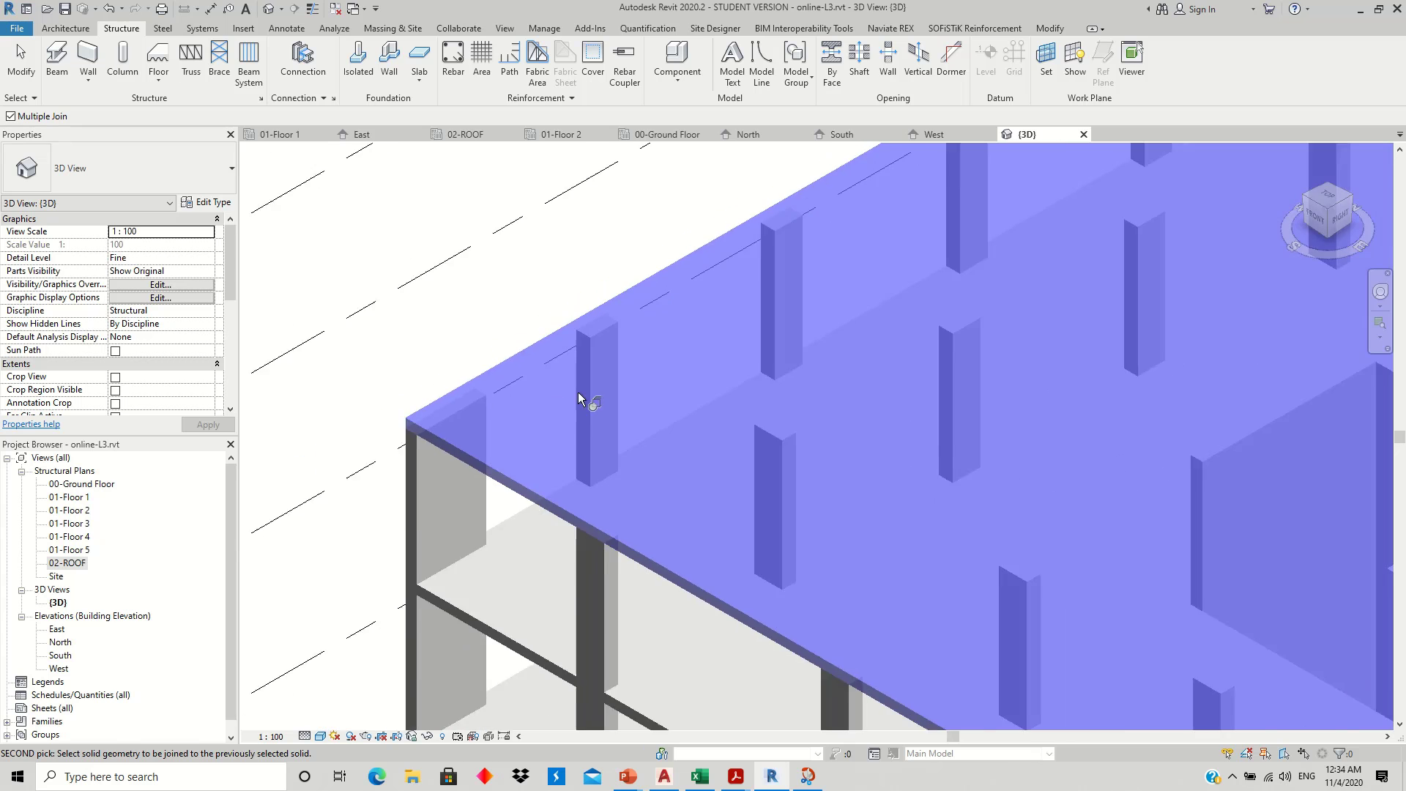
{"action": "scroll", "coordinate": [732, 402], "scroll_direction": "down", "scroll_amount": 2}
{"action": "scroll", "coordinate": [1010, 412], "scroll_direction": "up", "scroll_amount": 3}
{"action": "scroll", "coordinate": [1021, 421], "scroll_direction": "up", "scroll_amount": 2}
{"action": "left_click", "coordinate": [1020, 421]}
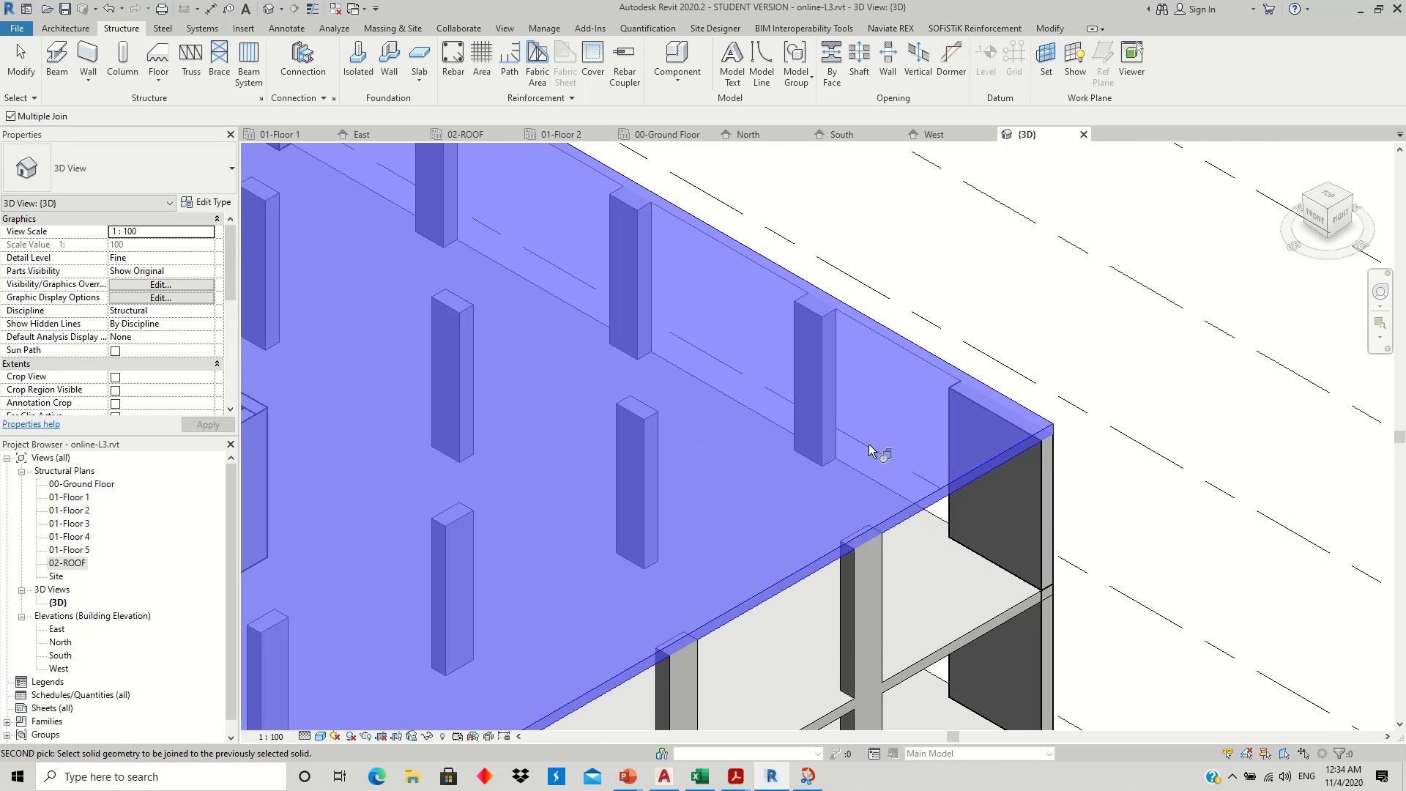
{"action": "scroll", "coordinate": [869, 443], "scroll_direction": "up", "scroll_amount": 2}
{"action": "scroll", "coordinate": [1051, 342], "scroll_direction": "up", "scroll_amount": 2}
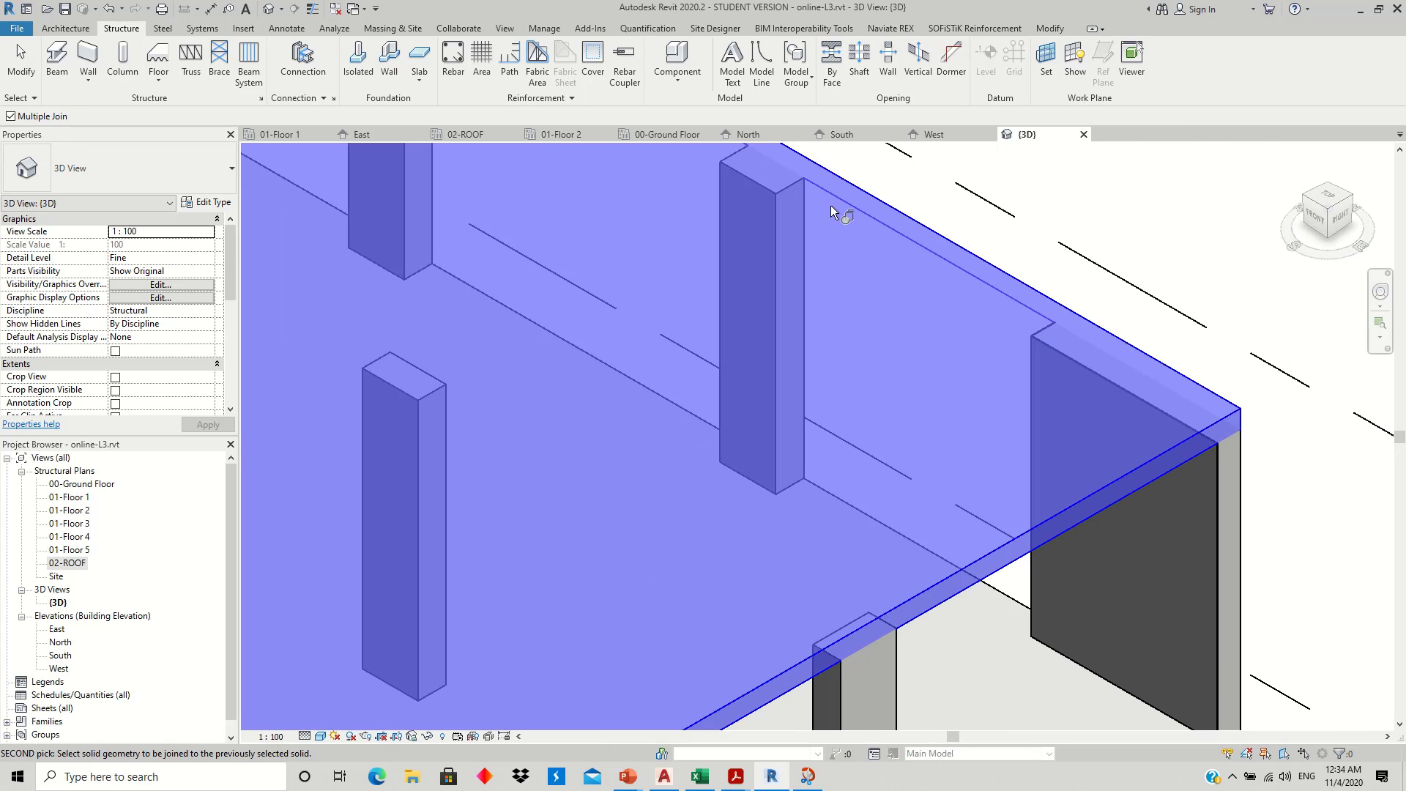
{"action": "scroll", "coordinate": [947, 328], "scroll_direction": "down", "scroll_amount": 2}
{"action": "scroll", "coordinate": [937, 334], "scroll_direction": "down", "scroll_amount": 1}
{"action": "scroll", "coordinate": [934, 335], "scroll_direction": "down", "scroll_amount": 3}
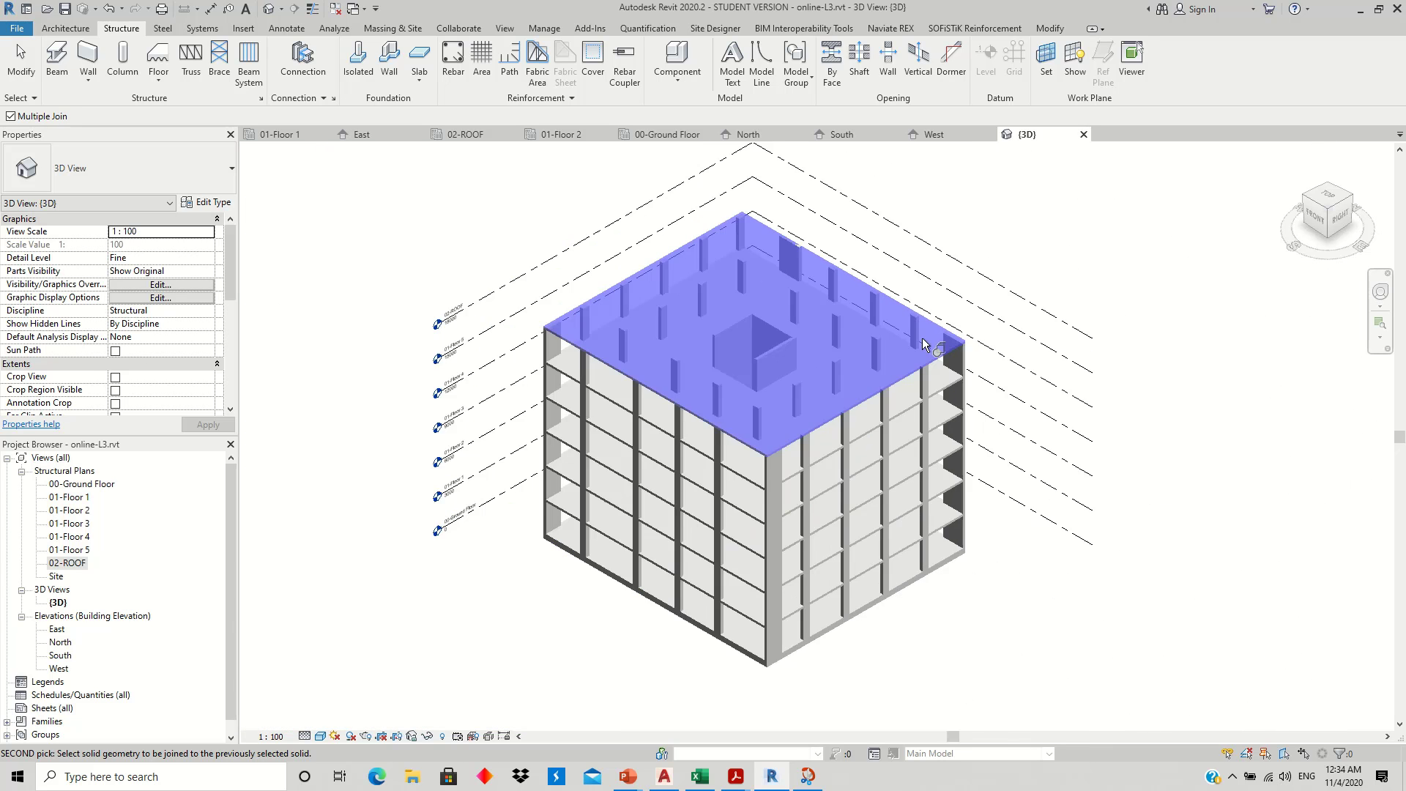
{"action": "scroll", "coordinate": [818, 250], "scroll_direction": "down", "scroll_amount": 1}
{"action": "scroll", "coordinate": [818, 249], "scroll_direction": "up", "scroll_amount": 3}
{"action": "scroll", "coordinate": [1025, 439], "scroll_direction": "up", "scroll_amount": 2}
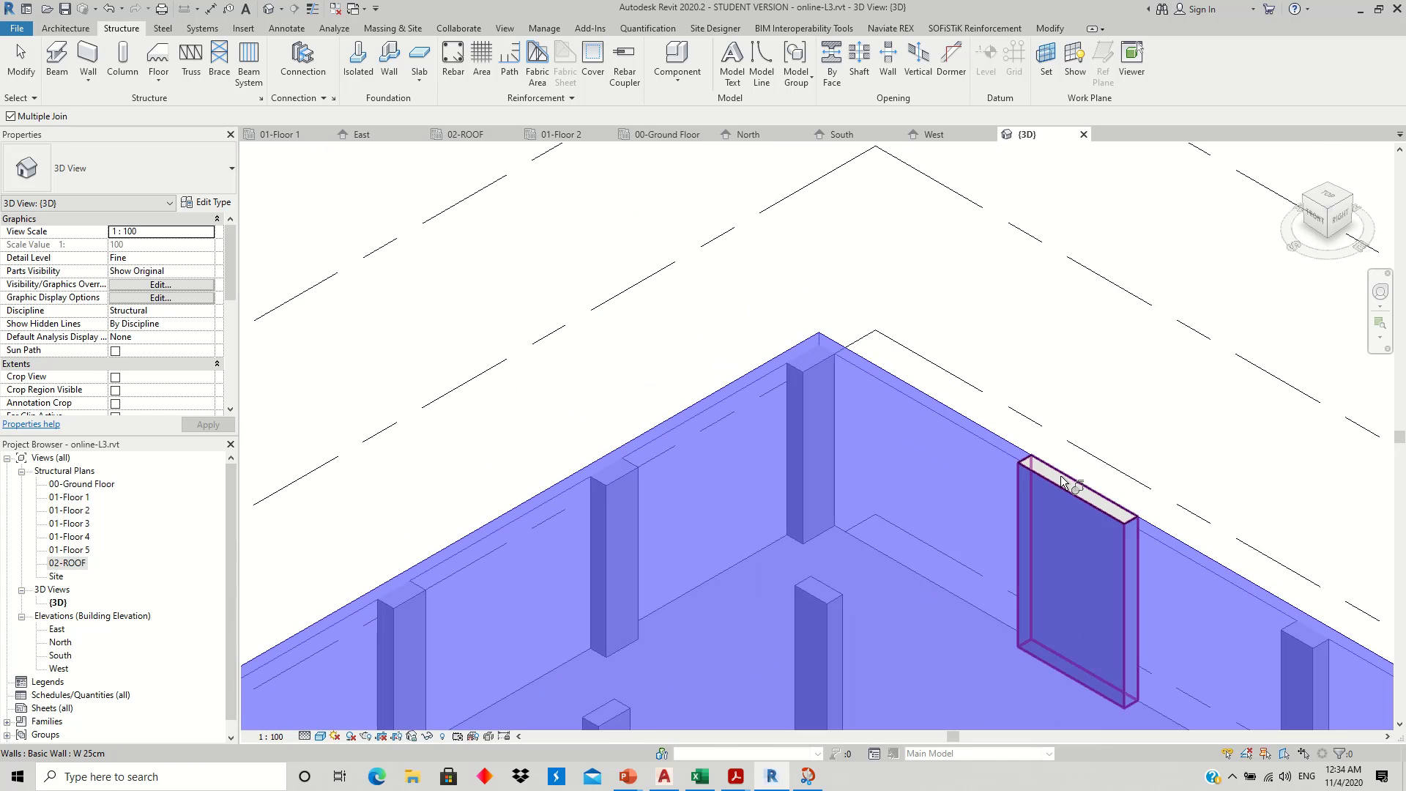
- Exit Join Geometry and zoom out to see the whole frame in 3D
{"action": "left_click", "coordinate": [1008, 470]}
{"action": "key", "text": "Escape"}
{"action": "scroll", "coordinate": [990, 467], "scroll_direction": "down", "scroll_amount": 1}
{"action": "scroll", "coordinate": [902, 335], "scroll_direction": "down", "scroll_amount": 1}
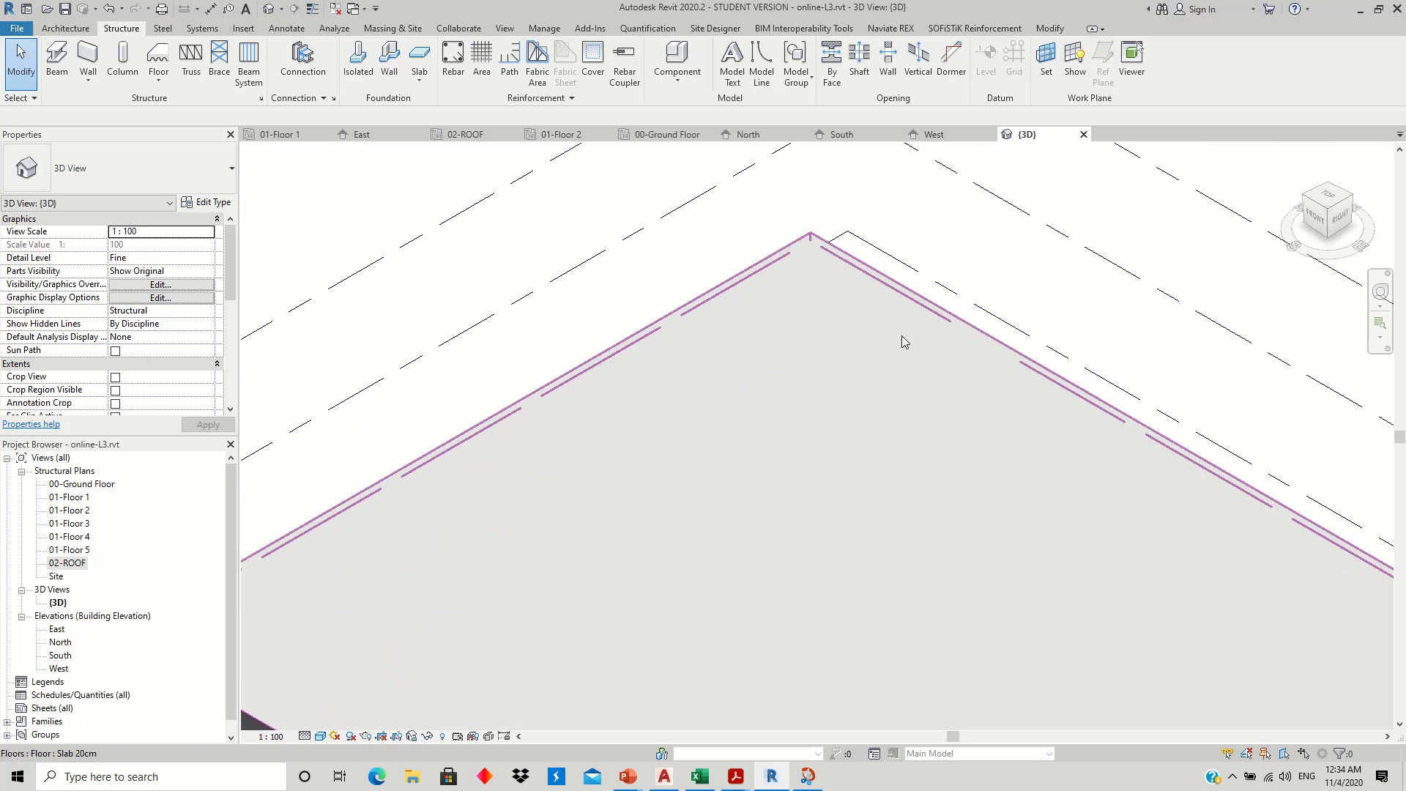
{"action": "scroll", "coordinate": [697, 447], "scroll_direction": "down", "scroll_amount": 4}
{"action": "scroll", "coordinate": [696, 370], "scroll_direction": "down", "scroll_amount": 1}
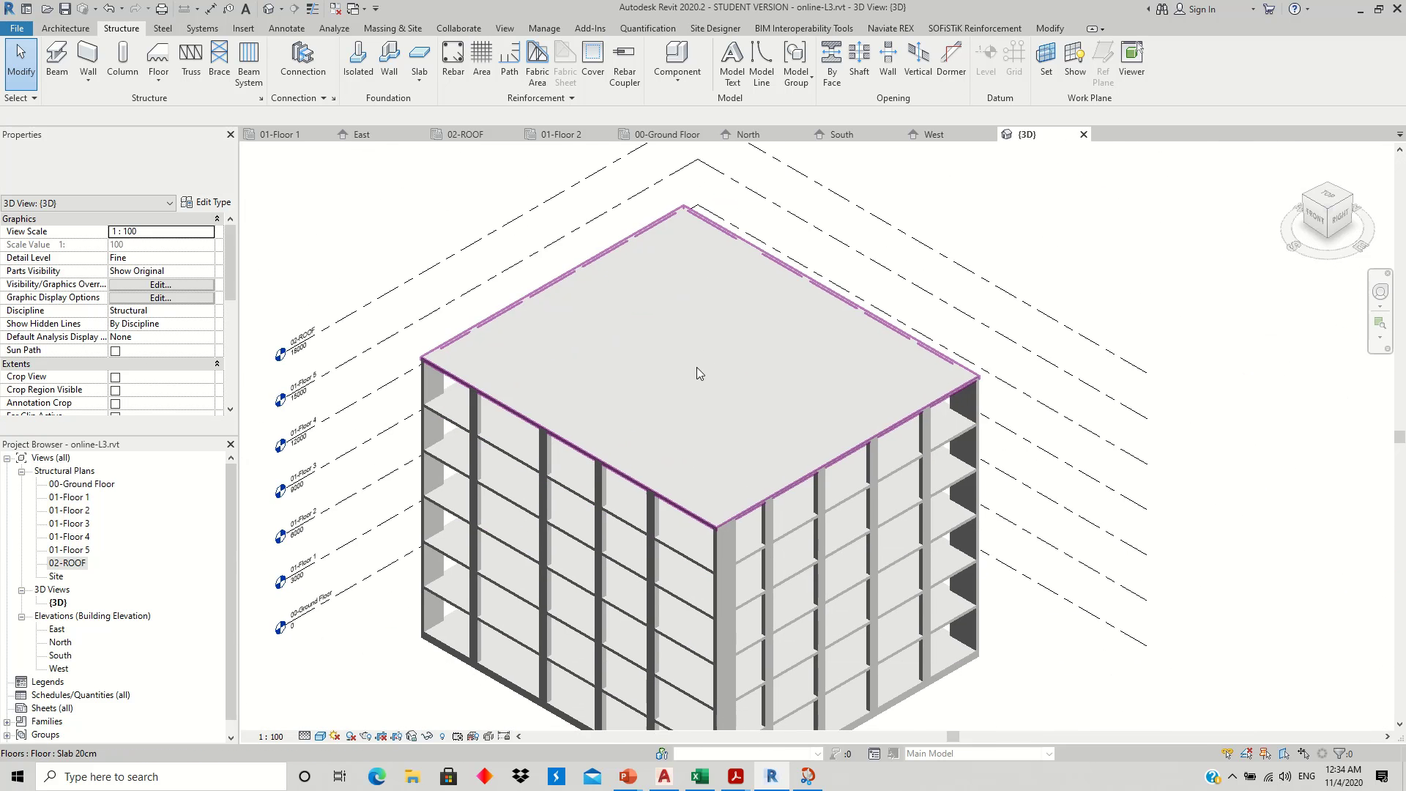
- Orbit to review the frame, reset to Home, then bring up the Typical Floor PDF
{"action": "mouse_move", "coordinate": [1066, 658]}
{"action": "middle_mouse_down", "text": "shift"}
{"action": "mouse_move", "coordinate": [1040, 474]}
{"action": "mouse_move", "coordinate": [714, 501]}
{"action": "middle_mouse_up", "text": "shift"}
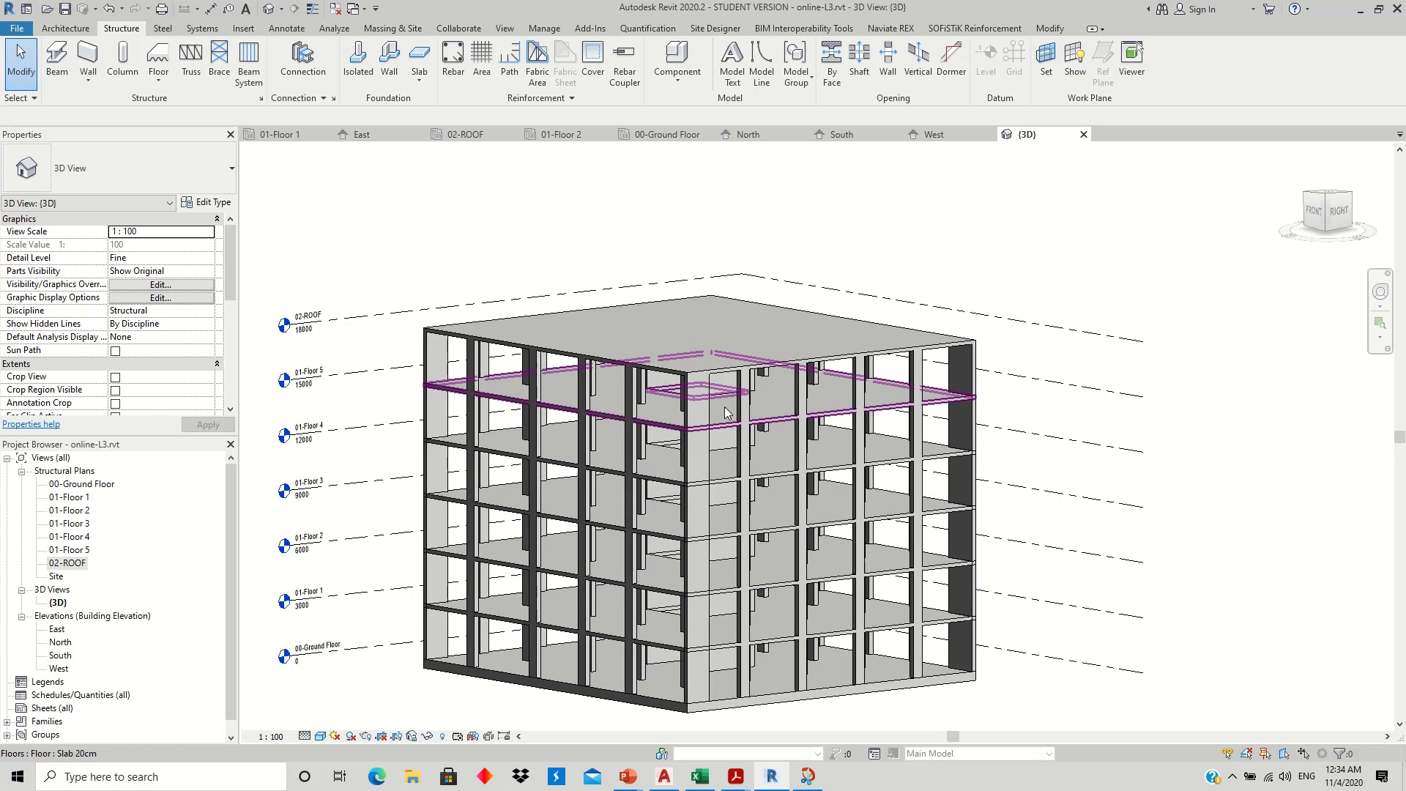
{"action": "middle_click_drag", "start_coordinate": [606, 430], "coordinate": [976, 396], "text": "shift"}
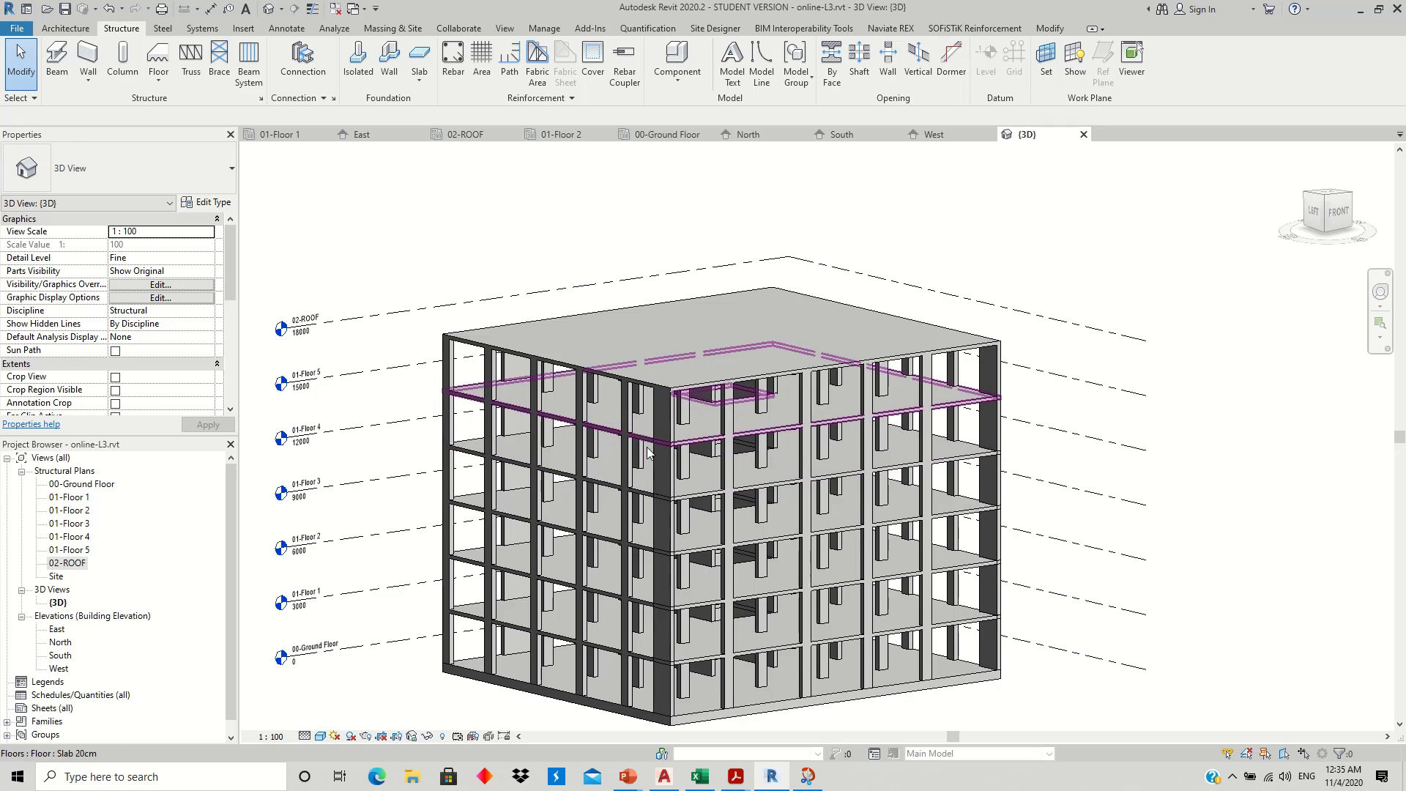
{"action": "scroll", "coordinate": [651, 448], "scroll_direction": "down", "scroll_amount": 3}
{"action": "scroll", "coordinate": [650, 448], "scroll_direction": "up", "scroll_amount": 3}
{"action": "scroll", "coordinate": [650, 450], "scroll_direction": "up", "scroll_amount": 3}
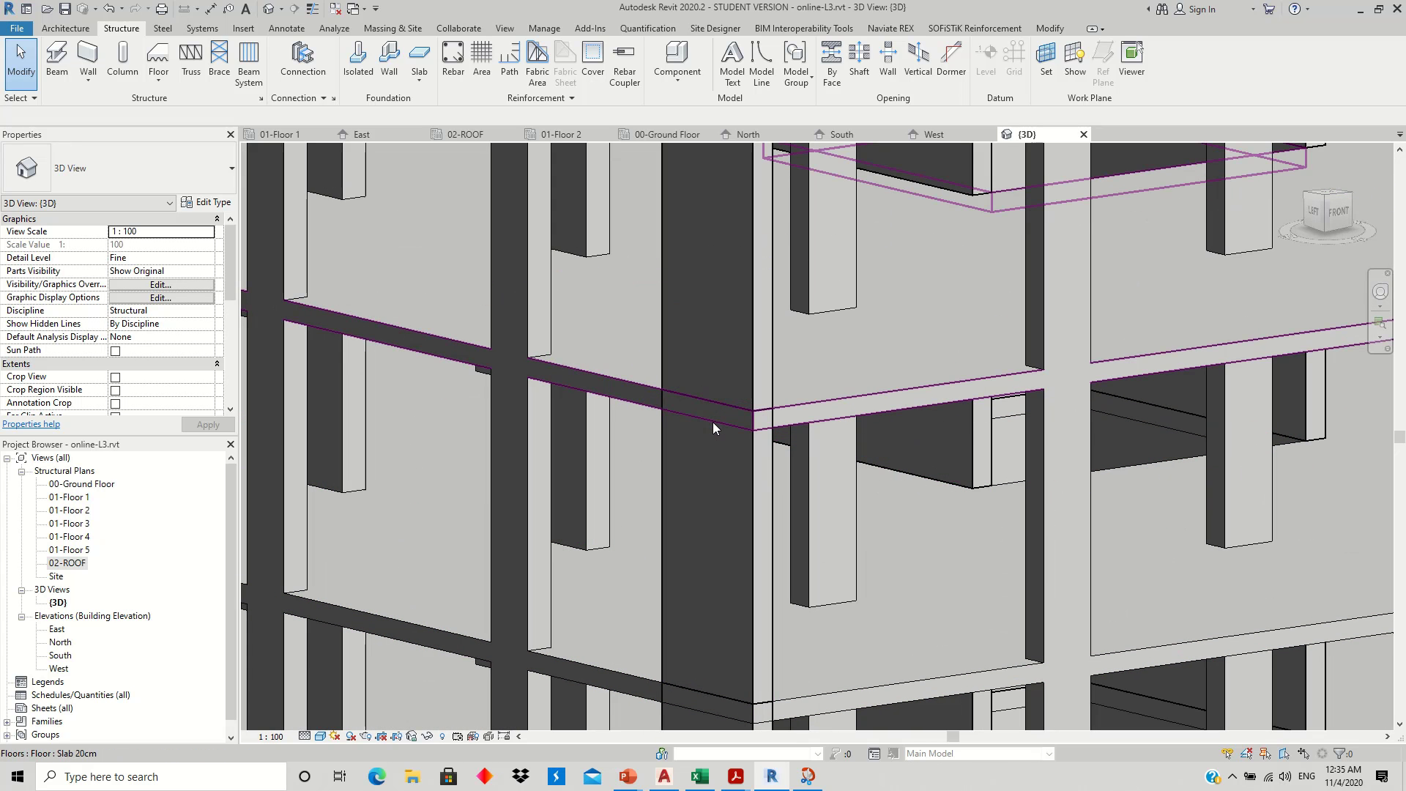
{"action": "scroll", "coordinate": [709, 456], "scroll_direction": "down", "scroll_amount": 3}
{"action": "scroll", "coordinate": [709, 455], "scroll_direction": "down", "scroll_amount": 3}
{"action": "scroll", "coordinate": [709, 456], "scroll_direction": "down", "scroll_amount": 2}
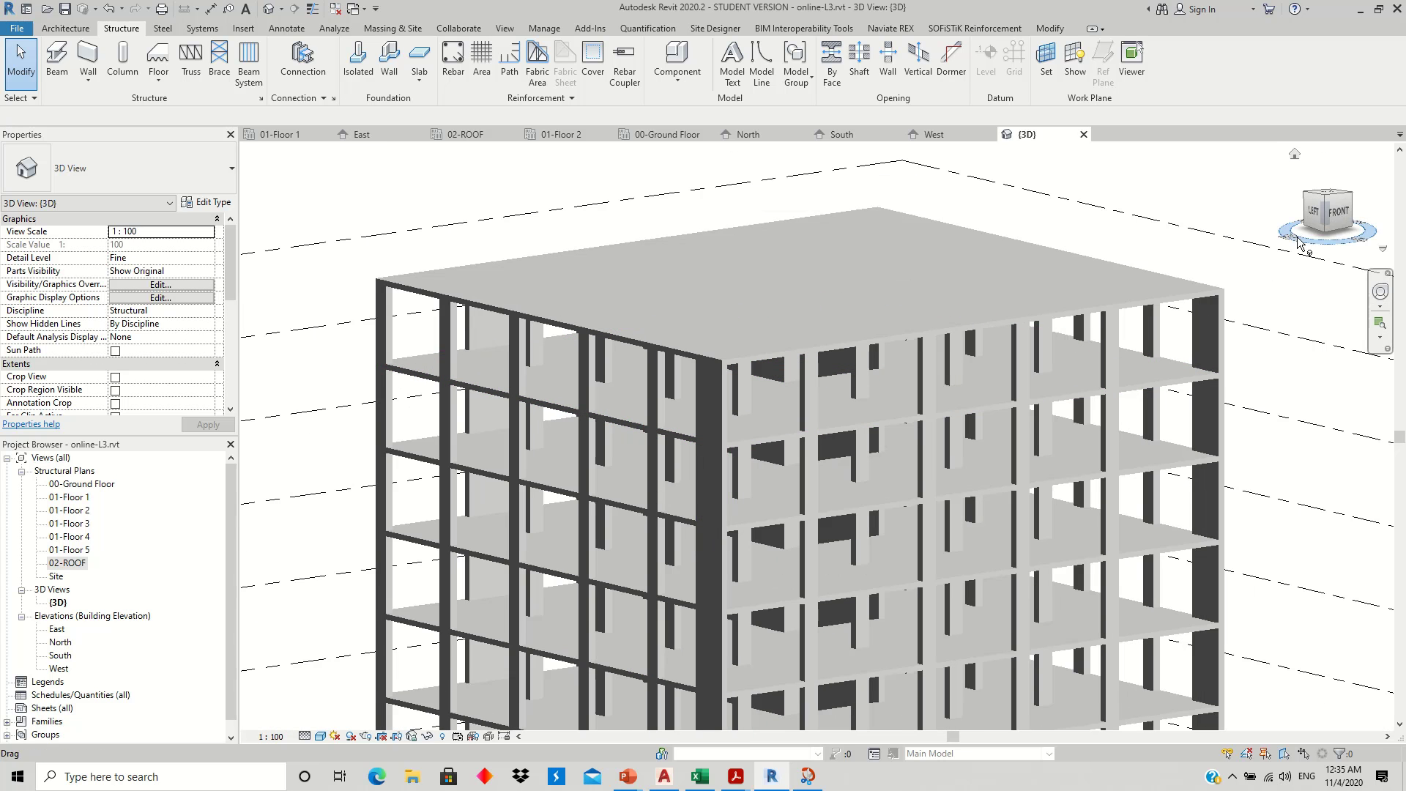
{"action": "left_click", "coordinate": [1295, 154]}
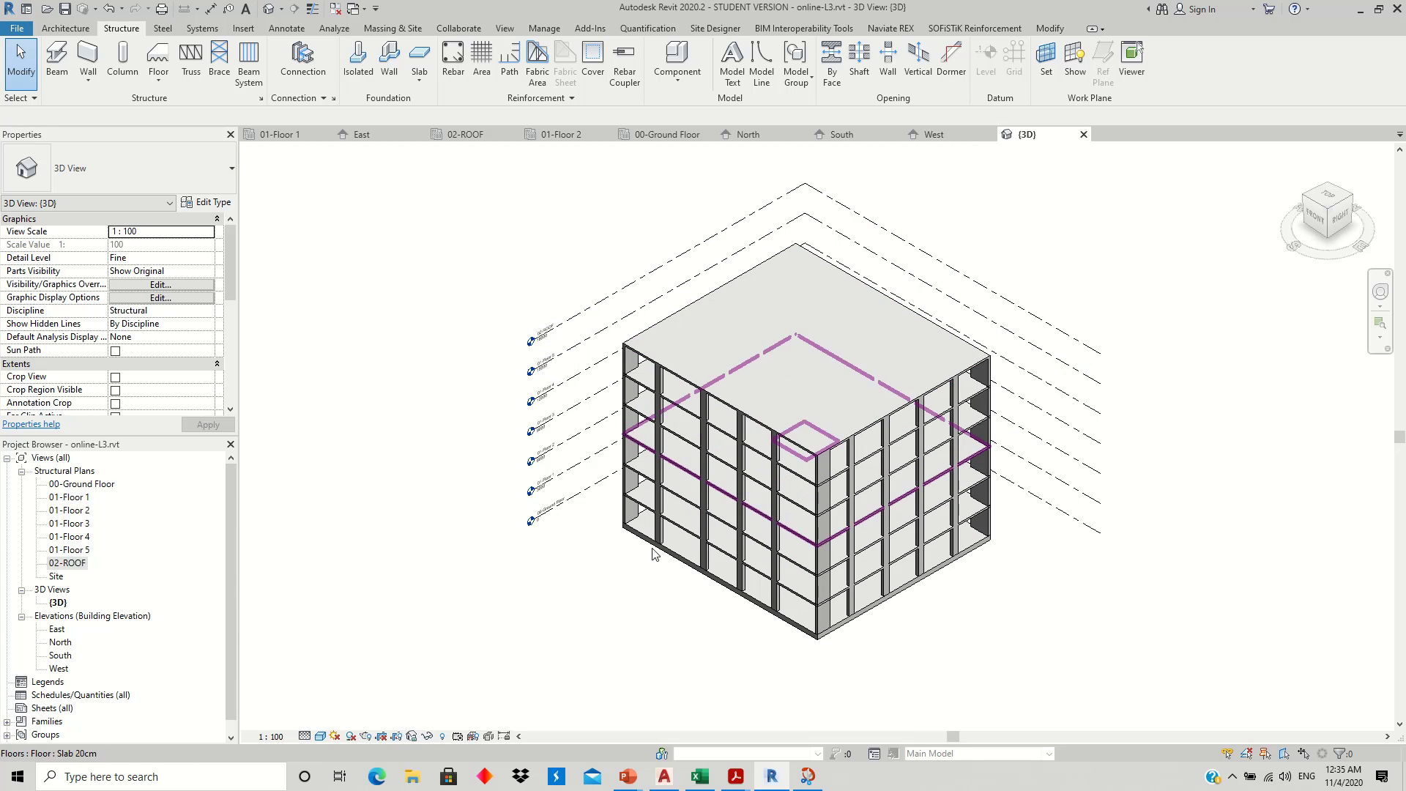
{"action": "left_click", "coordinate": [773, 781]}
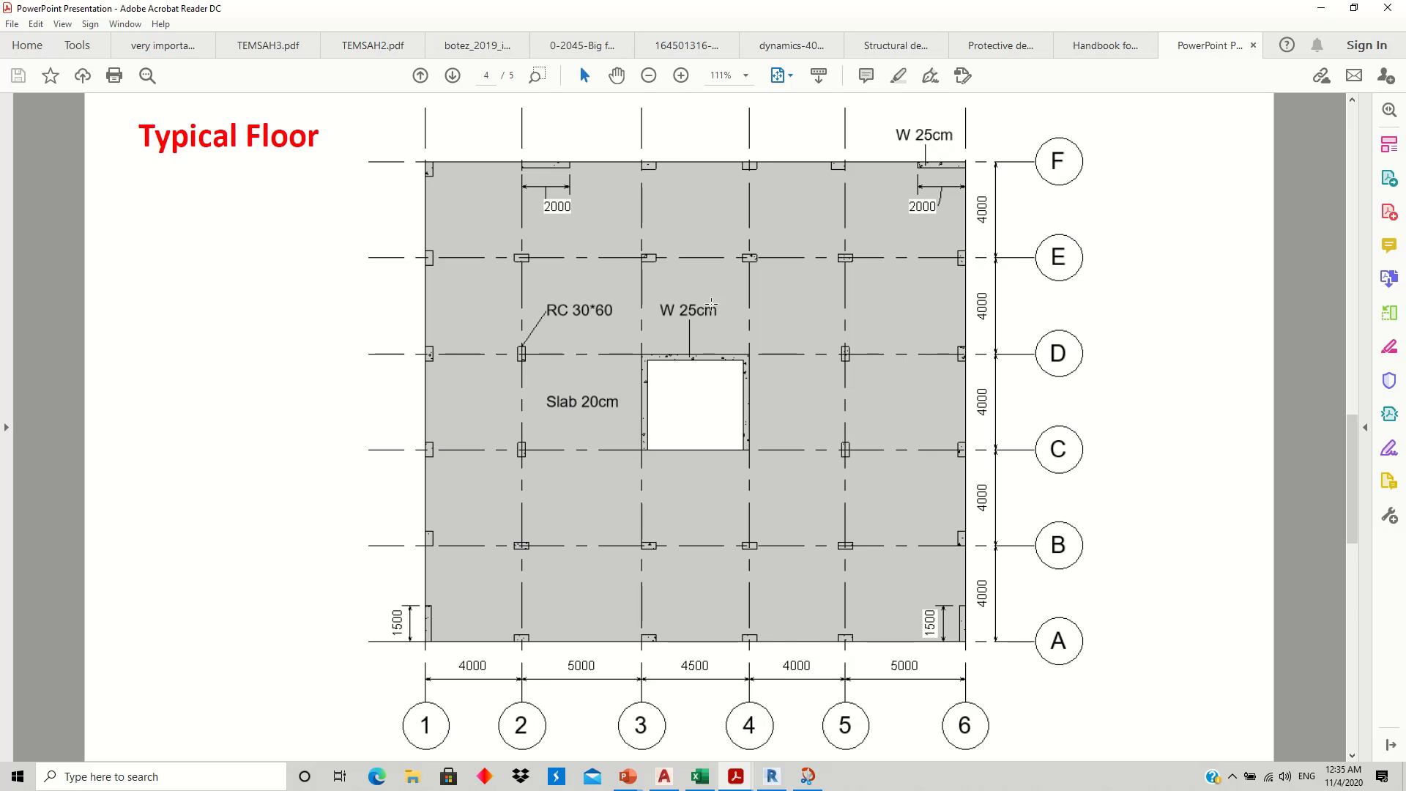
- Compare the Typical Floor and Section E-E PDF pages, then return to Revit's 3D view
{"action": "scroll", "coordinate": [711, 305], "scroll_direction": "down", "scroll_amount": 2}
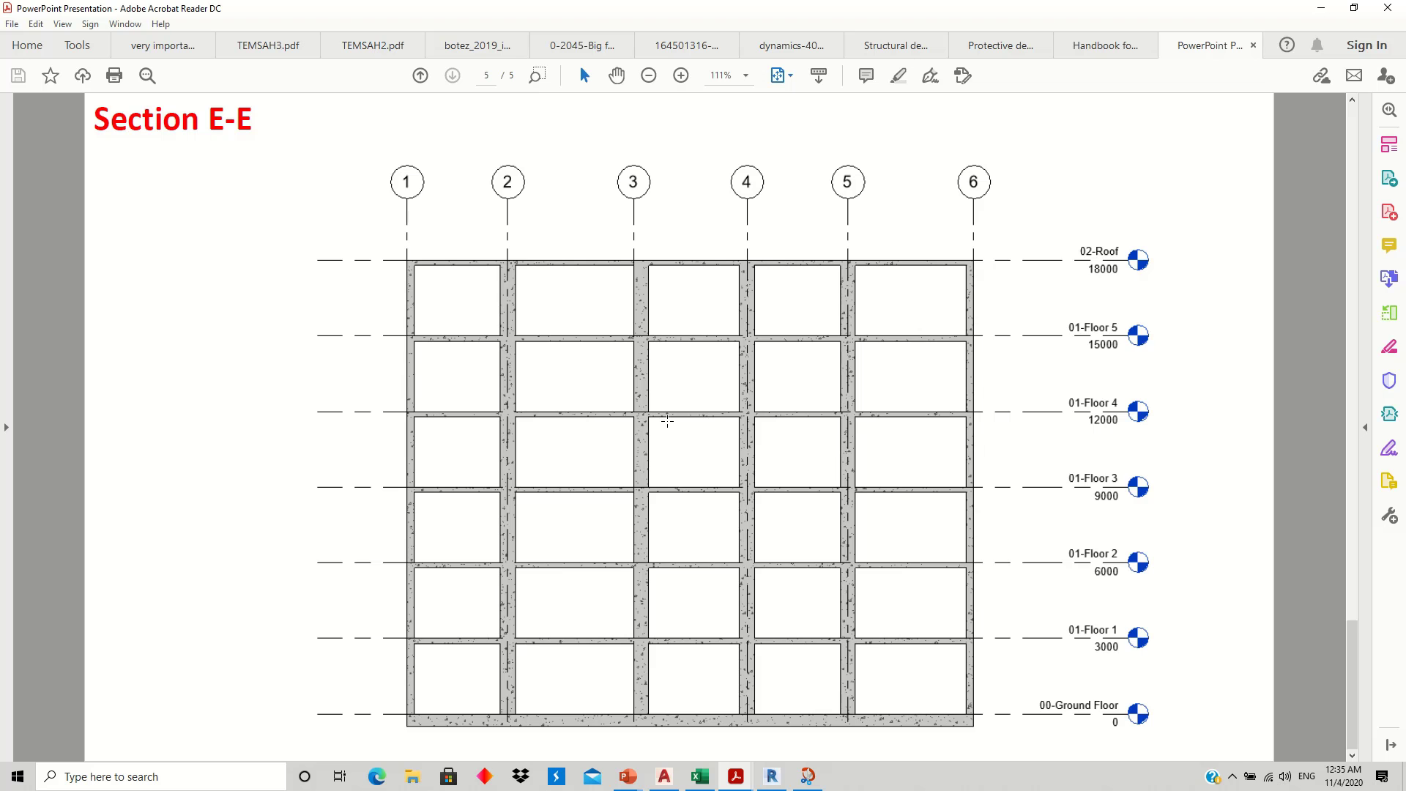
{"action": "scroll", "coordinate": [668, 419], "scroll_direction": "up", "scroll_amount": 2}
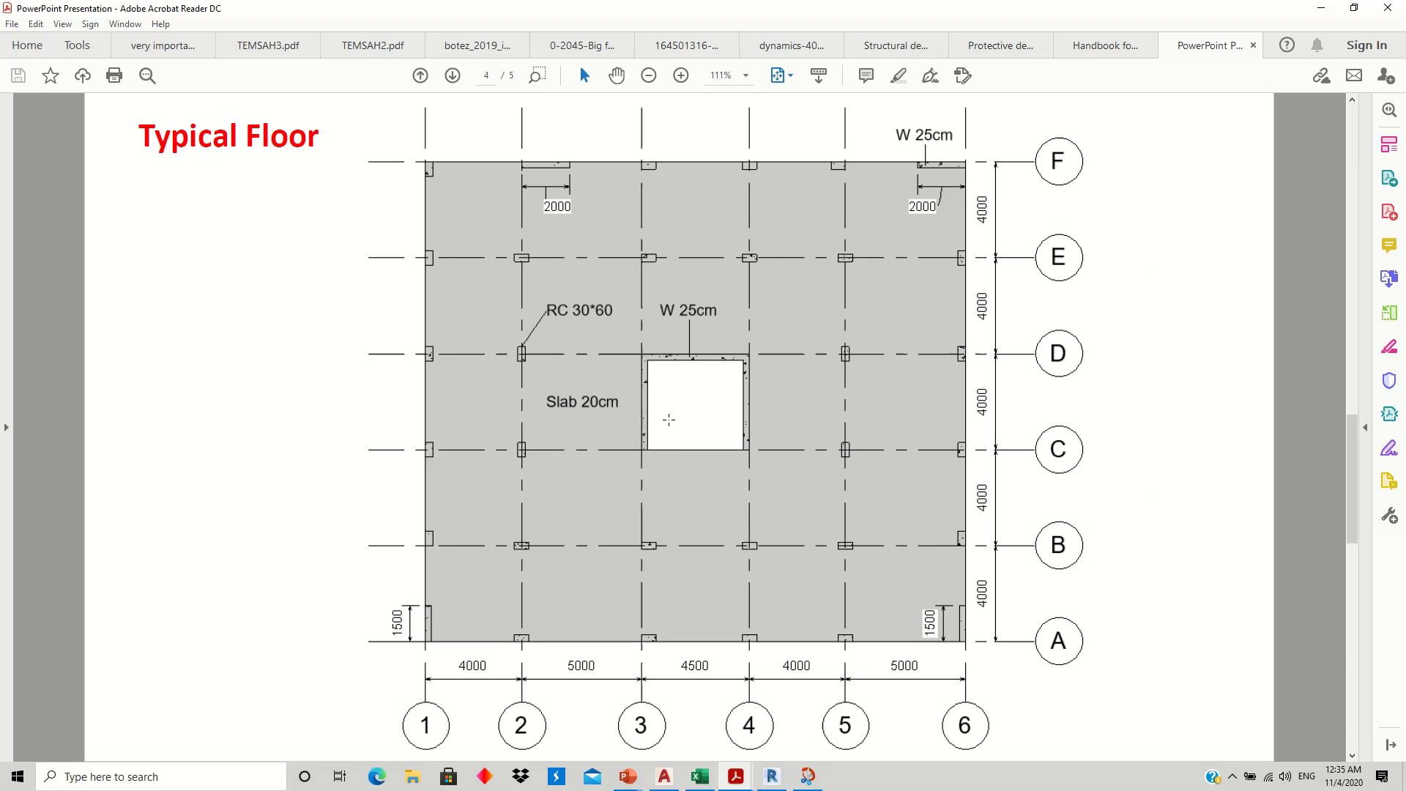
{"action": "scroll", "coordinate": [674, 419], "scroll_direction": "up", "scroll_amount": 4}
{"action": "left_click", "coordinate": [772, 777]}
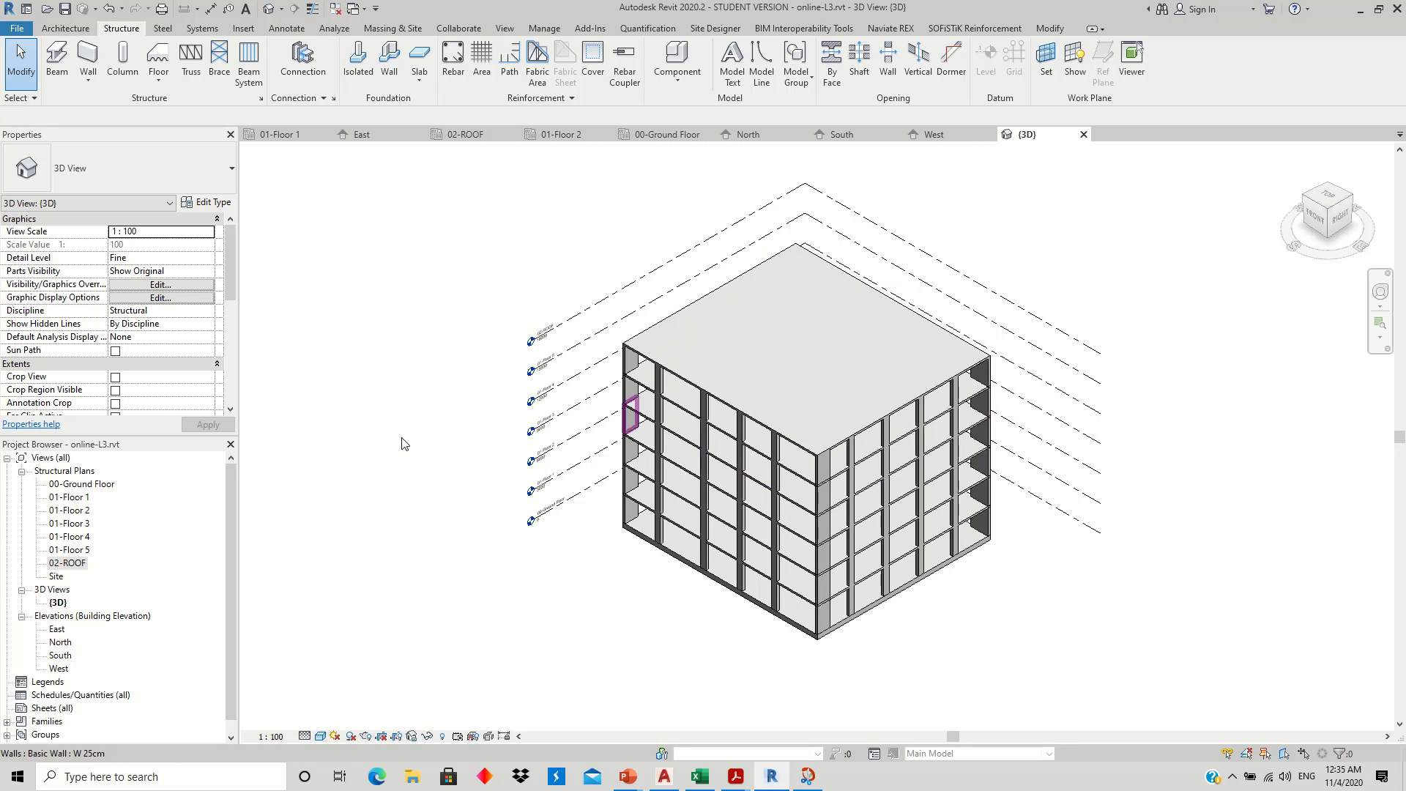
- Open 00-Ground Floor and tag the raft slab with Tag by Category
{"action": "double_click", "coordinate": [85, 486]}
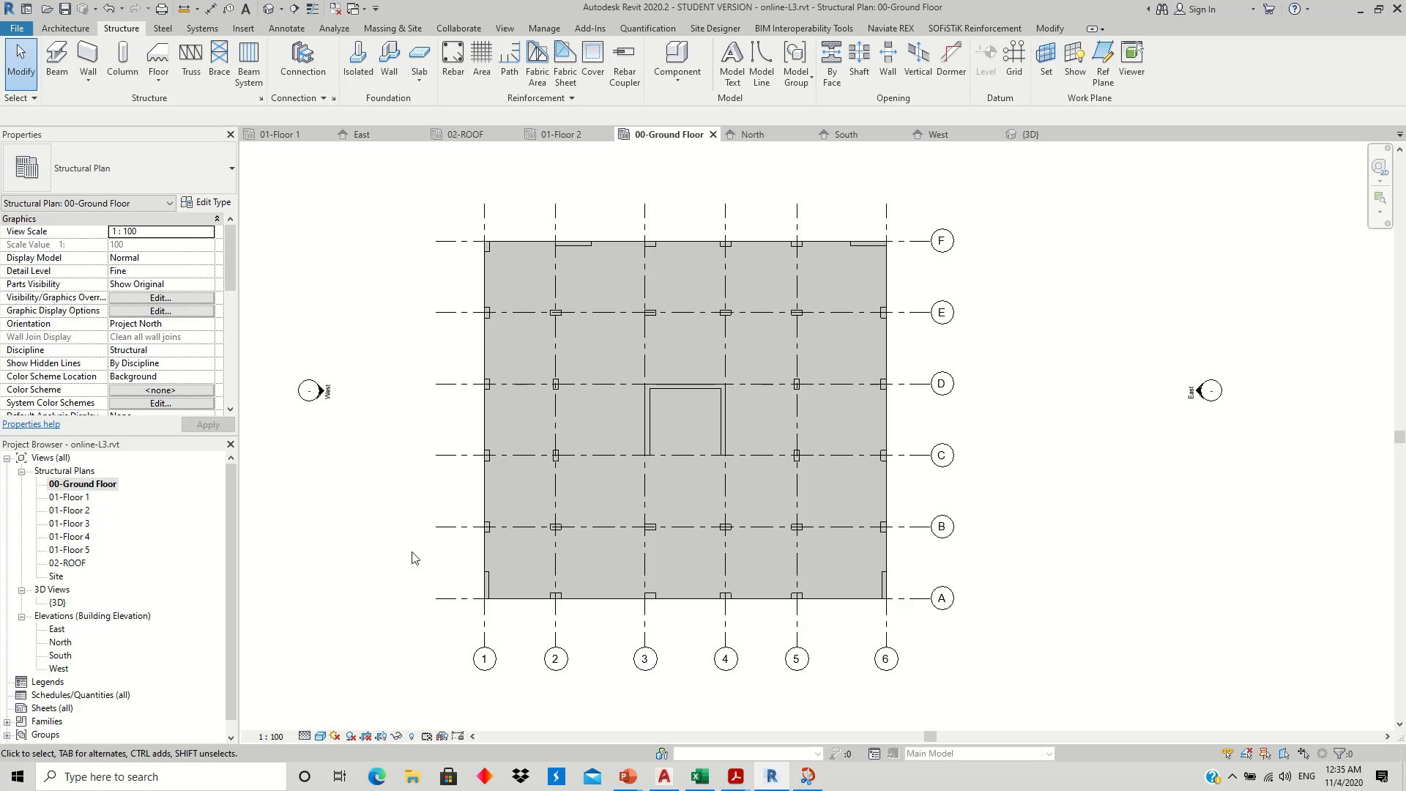
{"action": "middle_click_drag", "start_coordinate": [631, 364], "coordinate": [669, 371]}
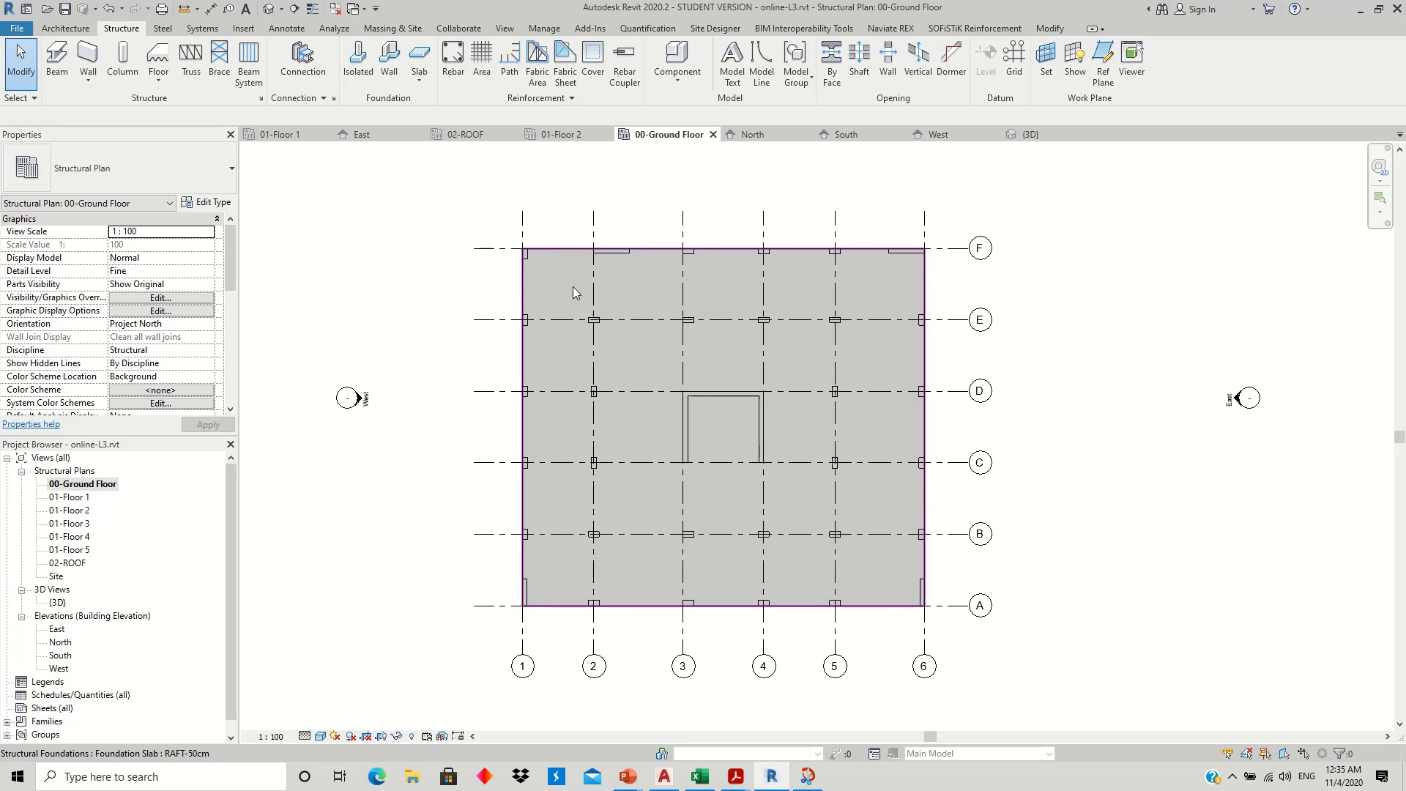
{"action": "left_click", "coordinate": [287, 29]}
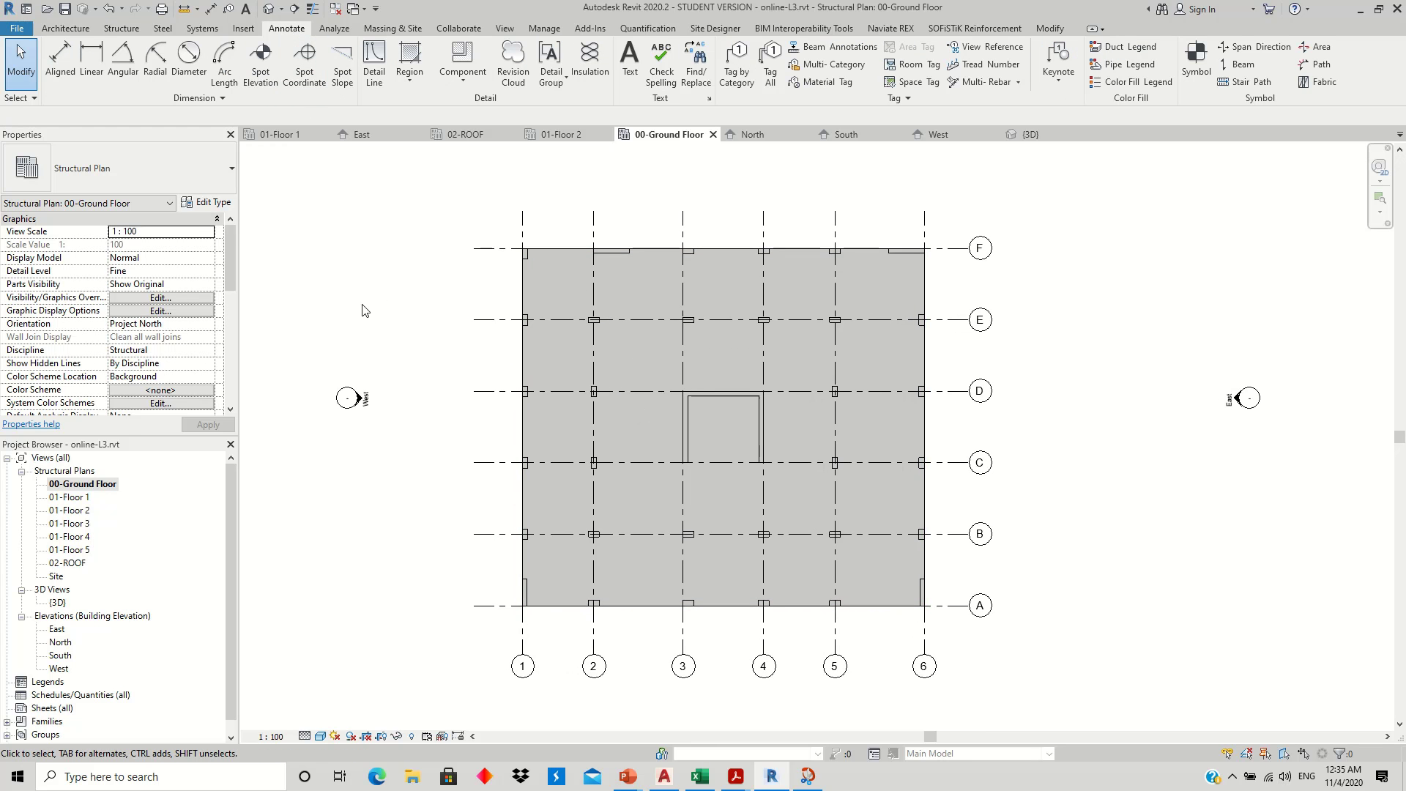
{"action": "left_click", "coordinate": [727, 77]}
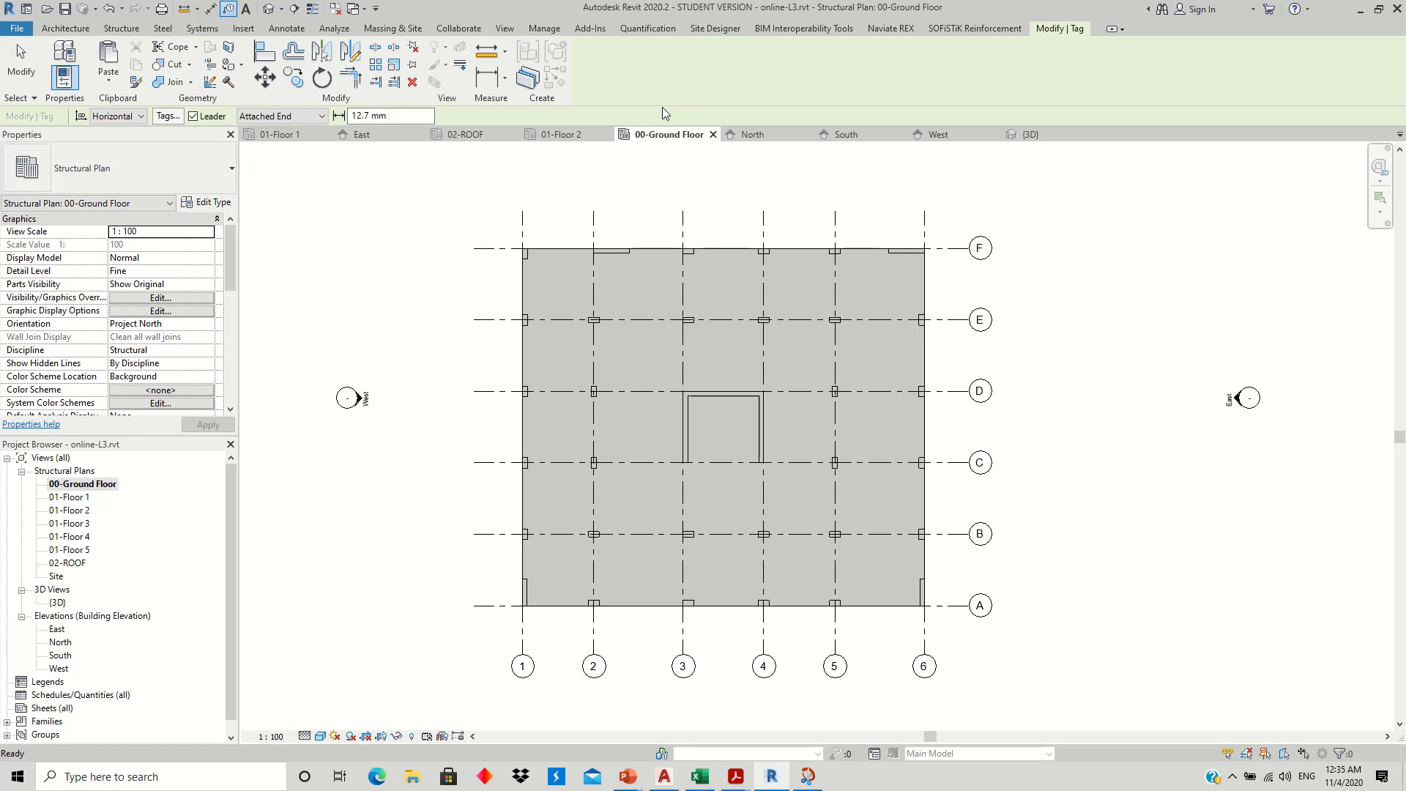
{"action": "left_click", "coordinate": [549, 359]}
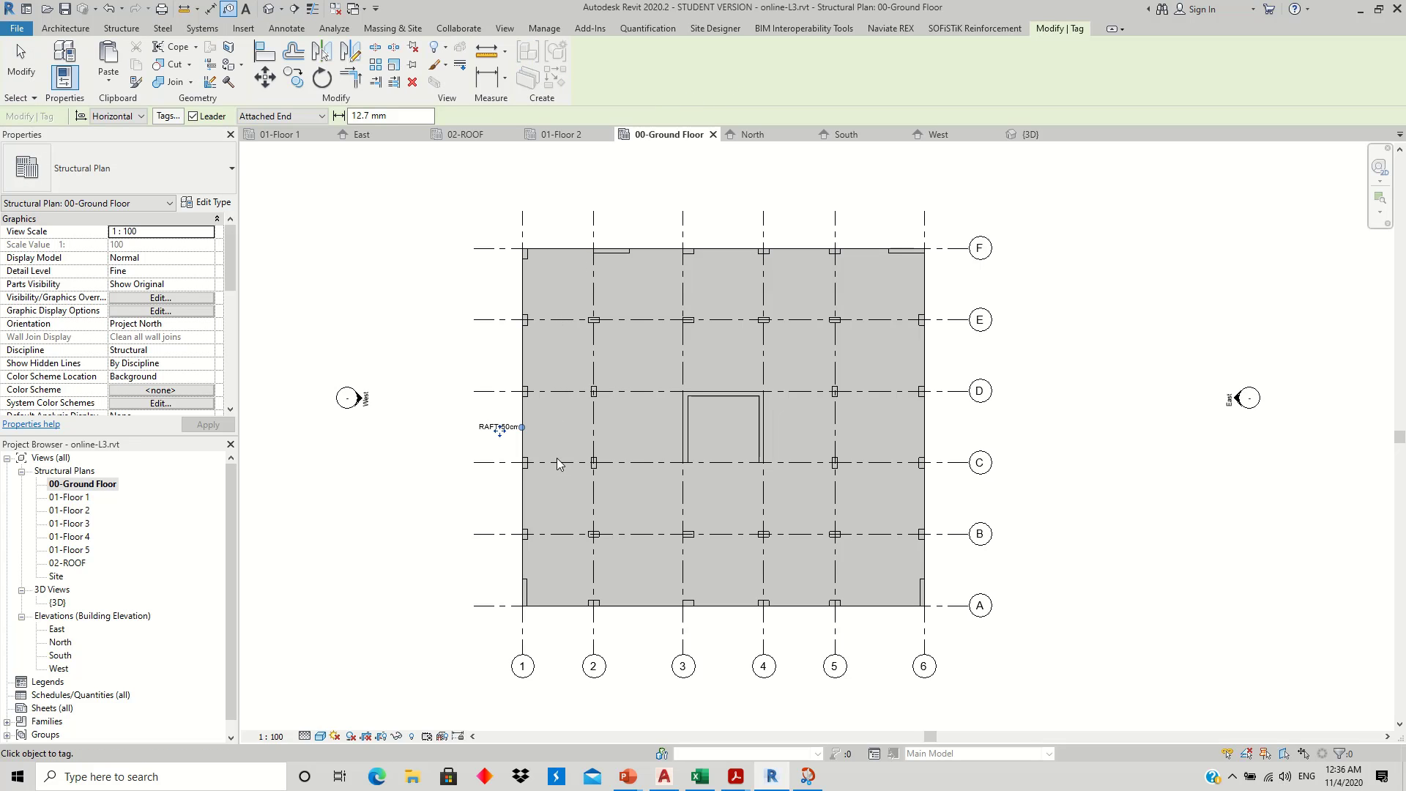
{"action": "key", "text": "Escape"}
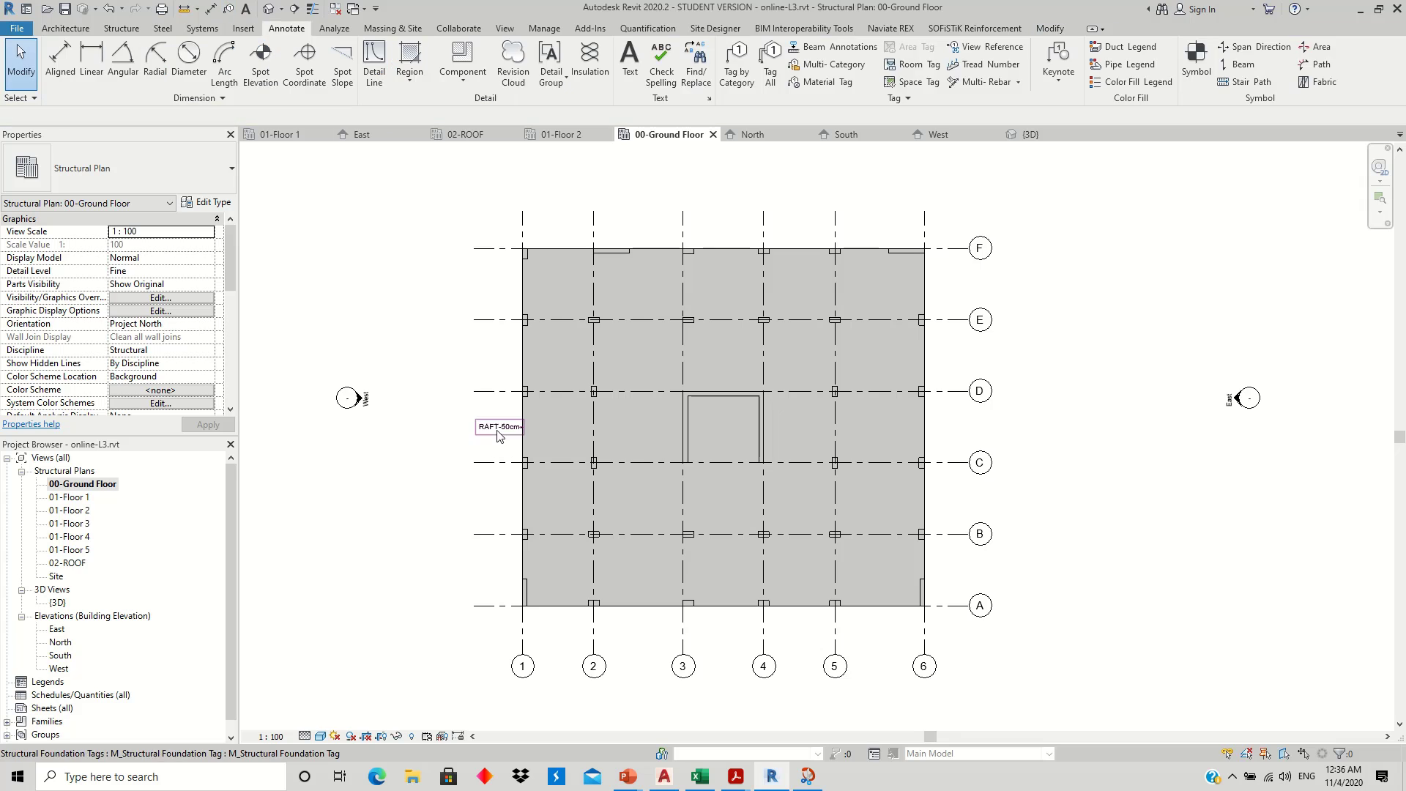
- Remove the RAFT-50cm tag's leader line and place the tag just right of grid 4
{"action": "left_click", "coordinate": [501, 432]}
{"action": "left_click", "coordinate": [122, 232]}
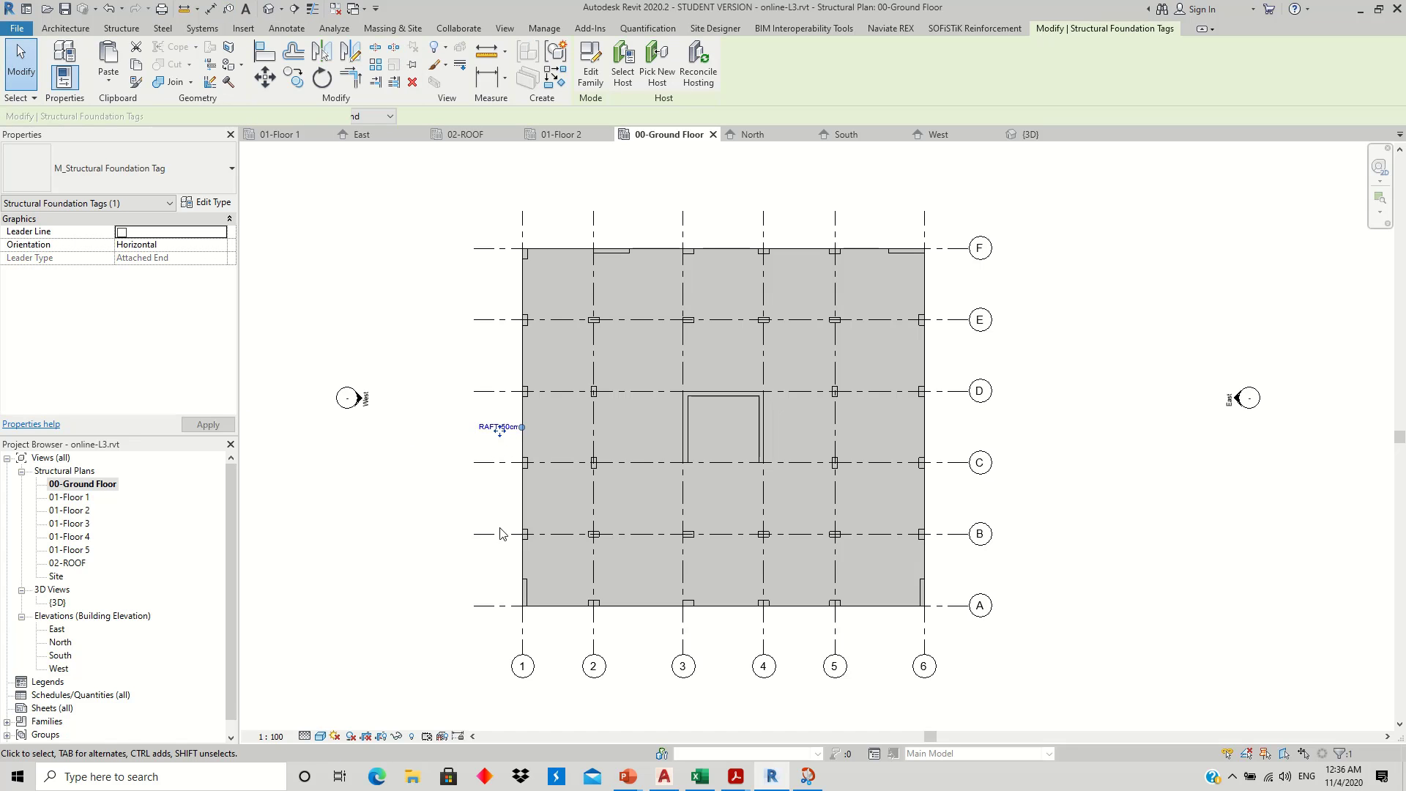
{"action": "left_click_drag", "start_coordinate": [500, 431], "coordinate": [799, 437]}
{"action": "left_click", "coordinate": [1042, 438]}
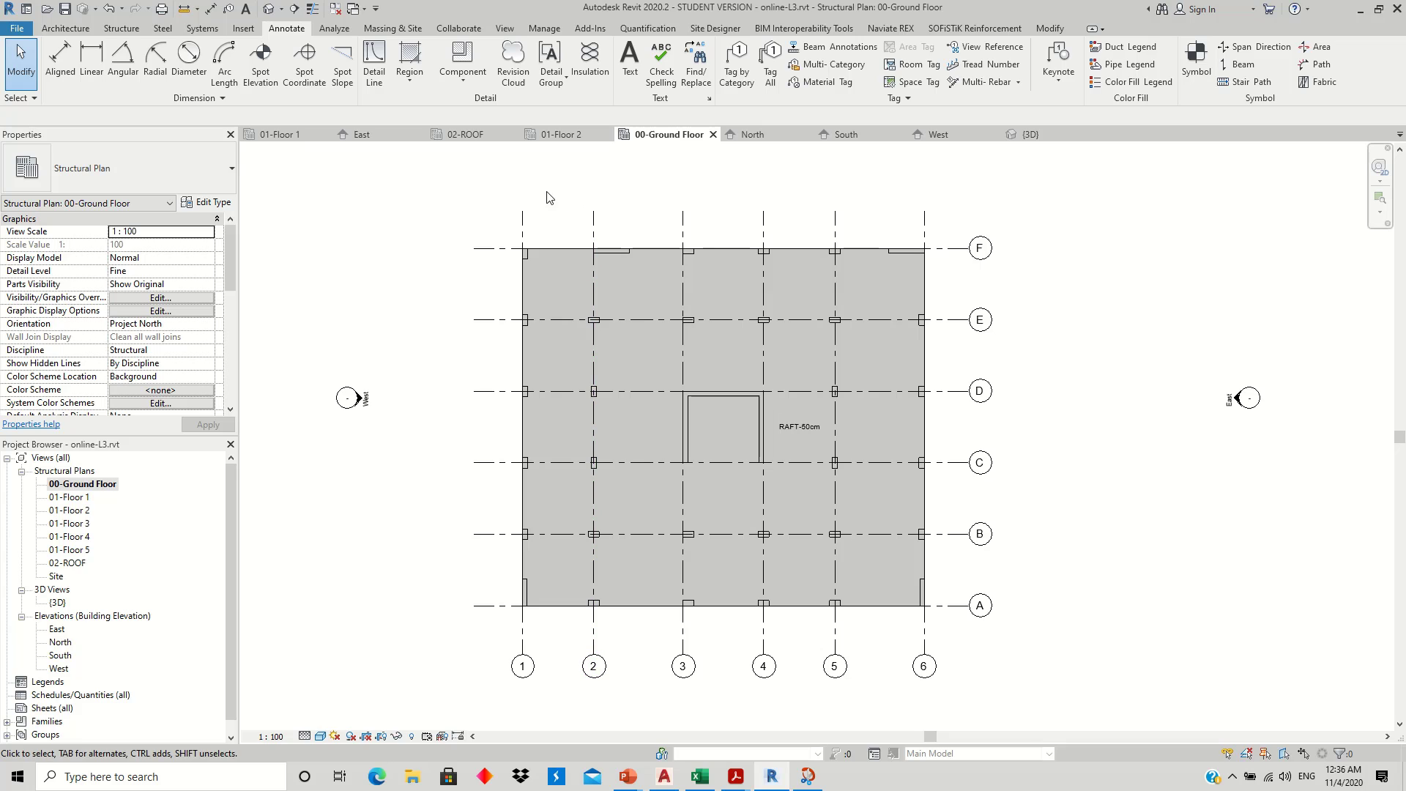
{"action": "left_click", "coordinate": [735, 70]}
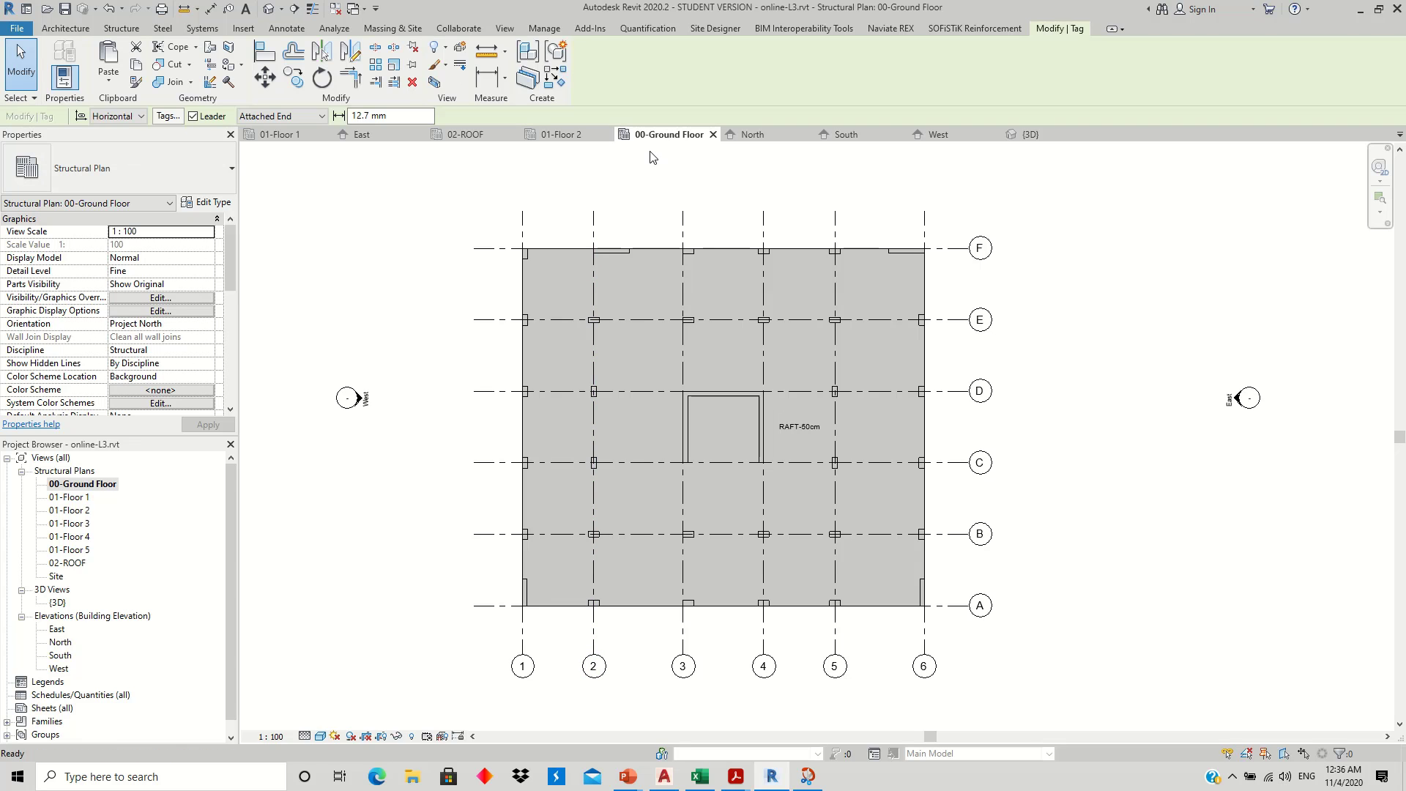
- Load M_Wall Tag.rfa from Annotations > Wall Tags to tag the short wall on grid F
{"action": "left_click", "coordinate": [611, 252]}
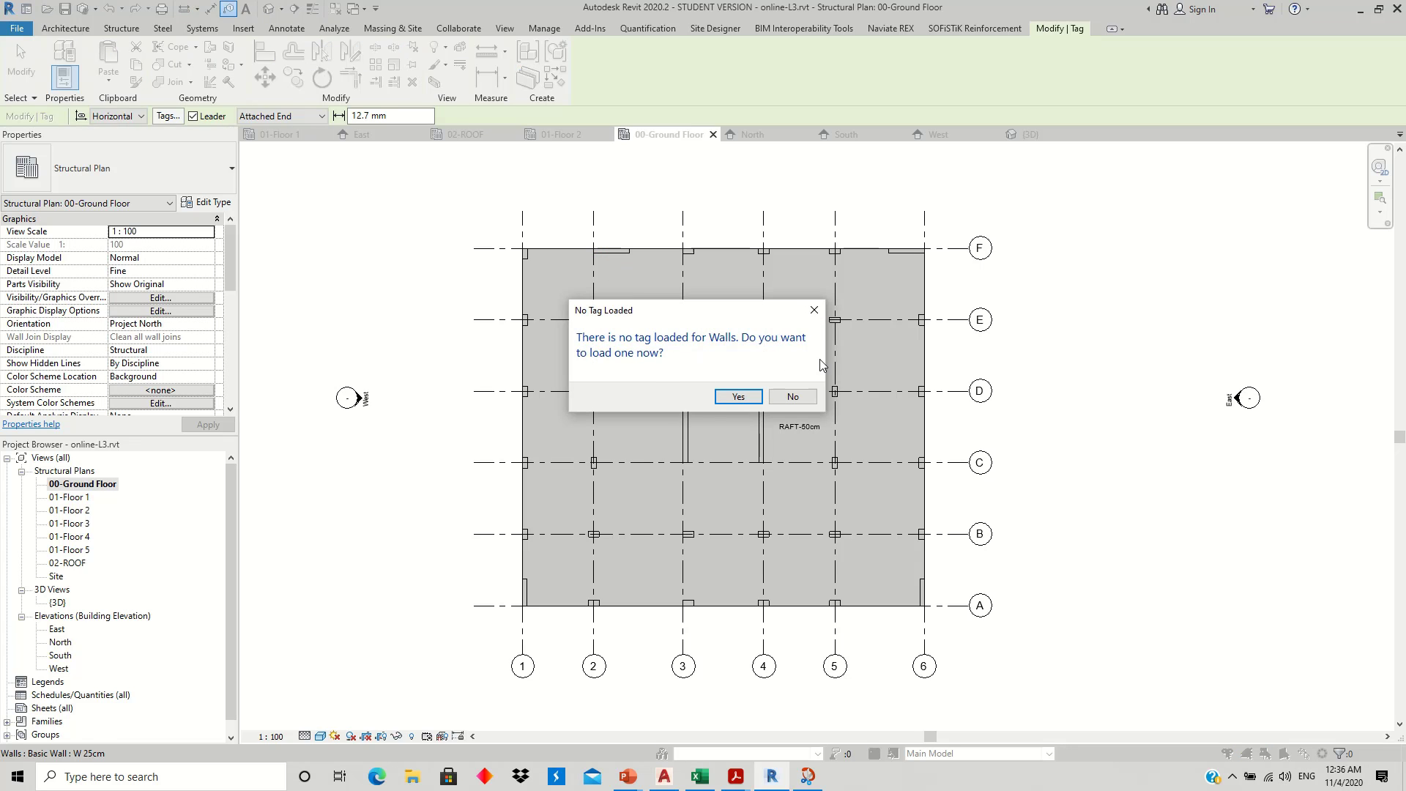
{"action": "left_click", "coordinate": [737, 395]}
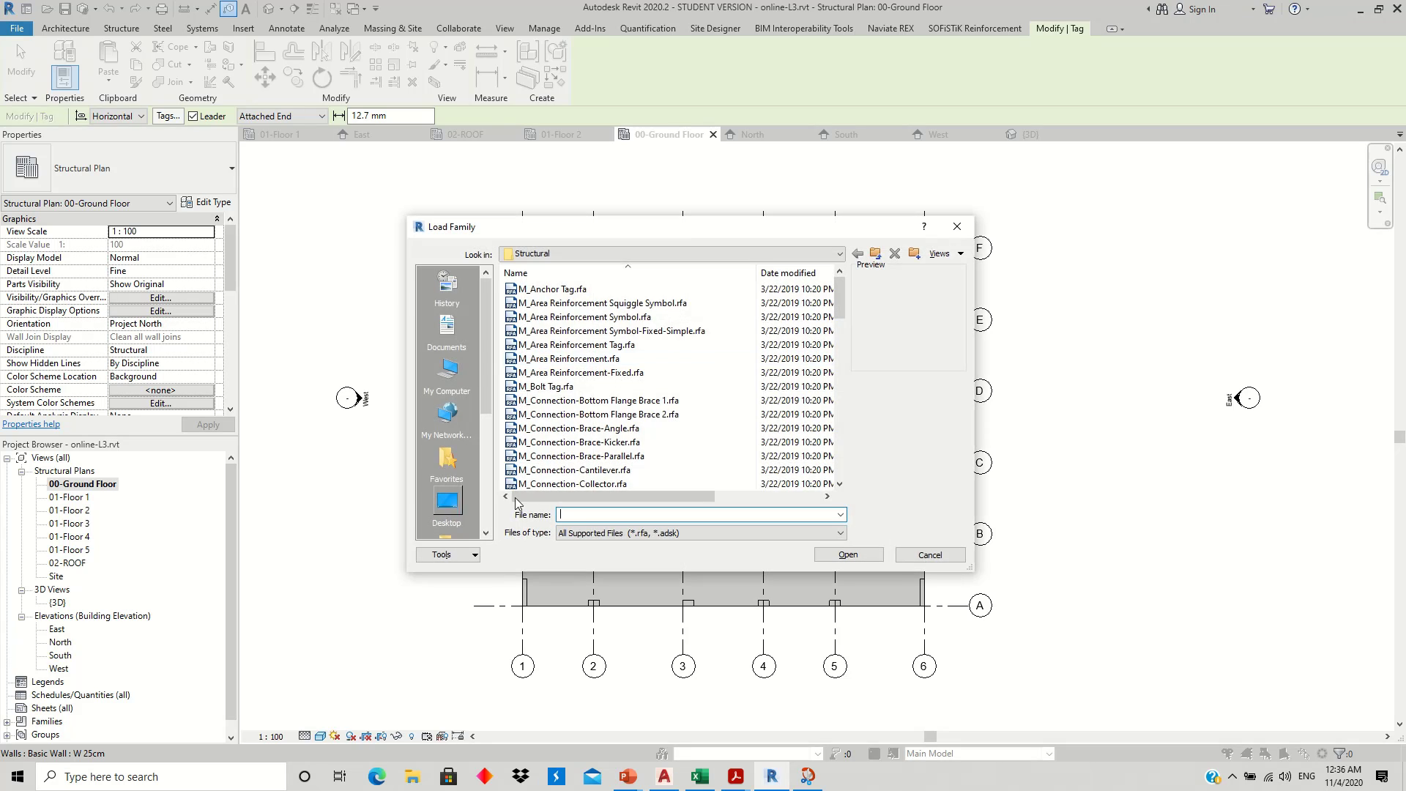
{"action": "left_click", "coordinate": [875, 254]}
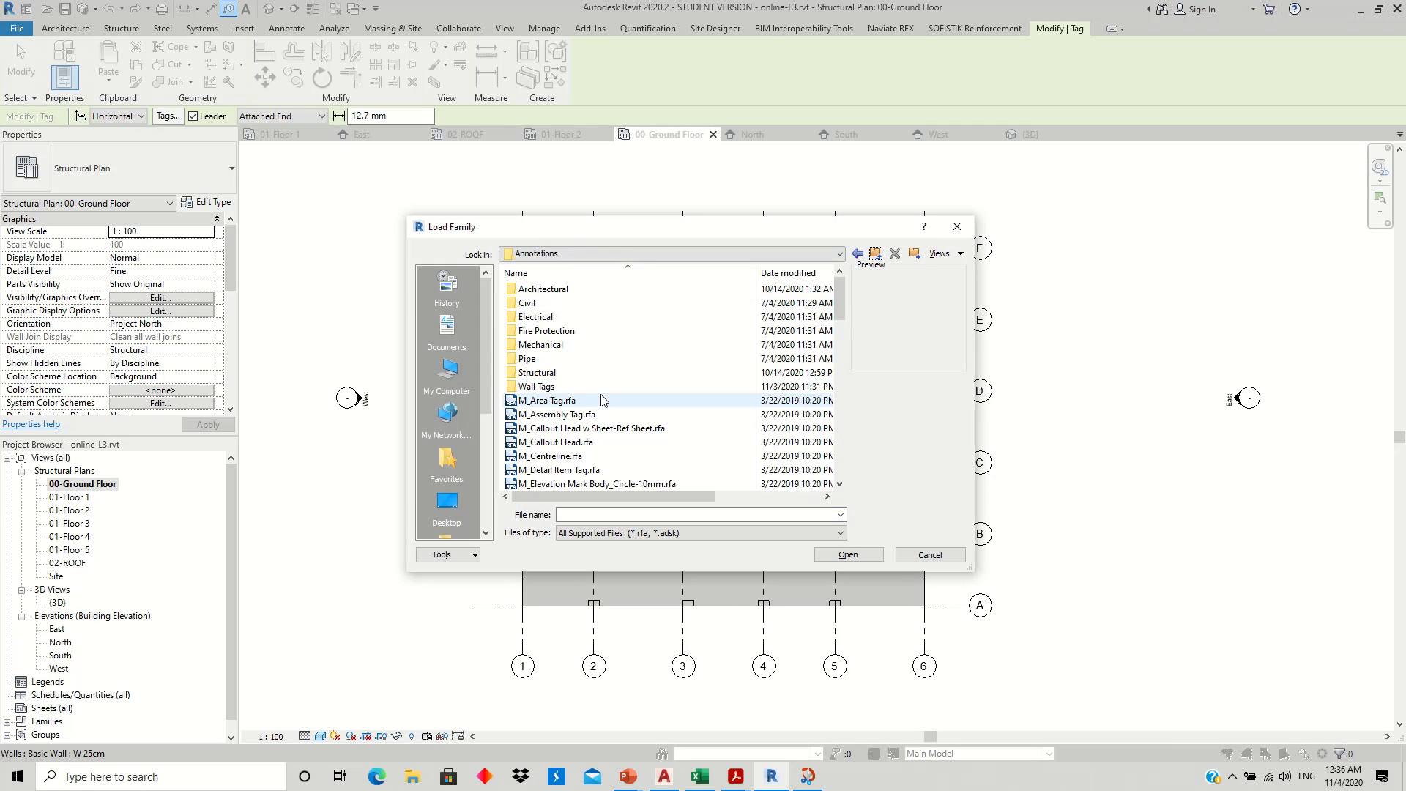
{"action": "left_click", "coordinate": [539, 387]}
{"action": "double_click", "coordinate": [538, 387]}
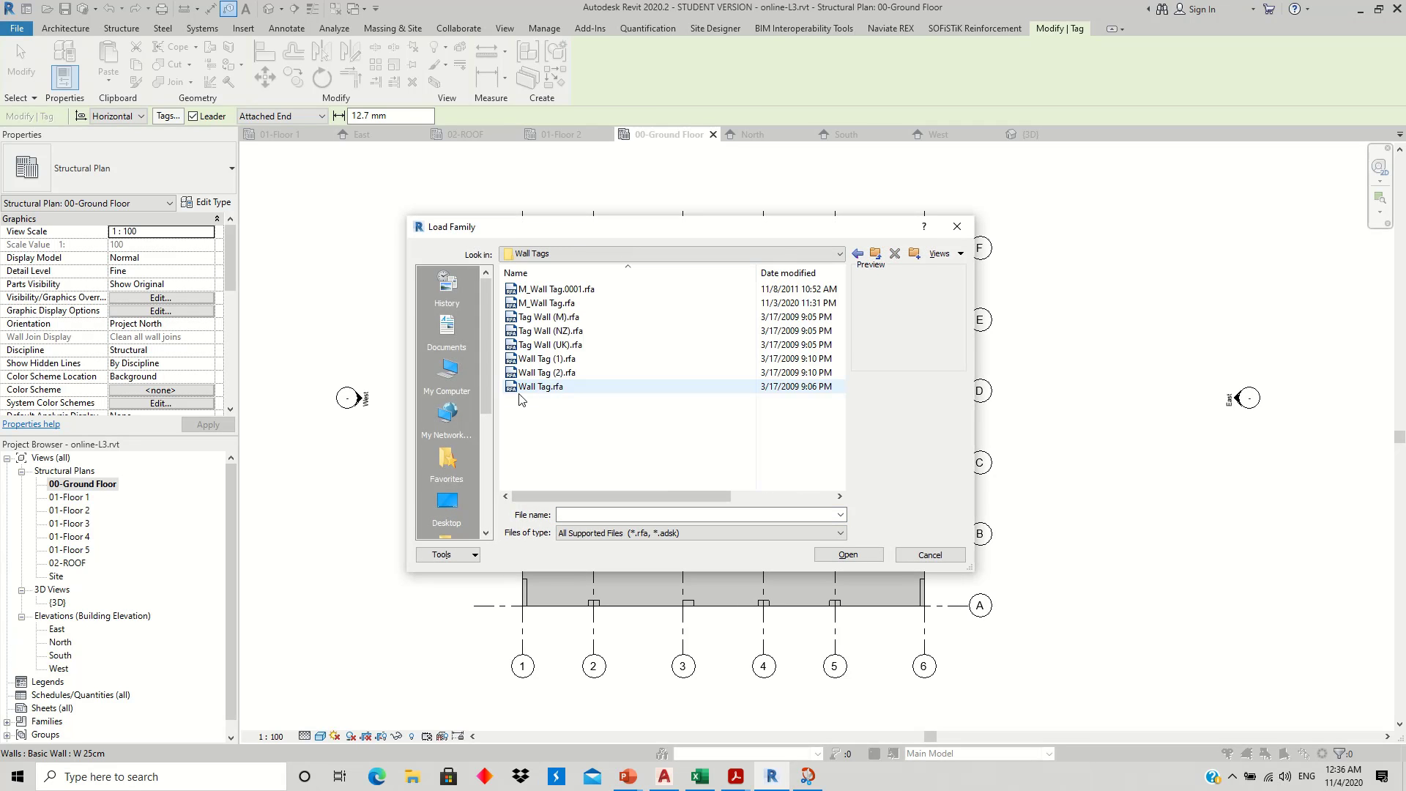
{"action": "left_click", "coordinate": [578, 290]}
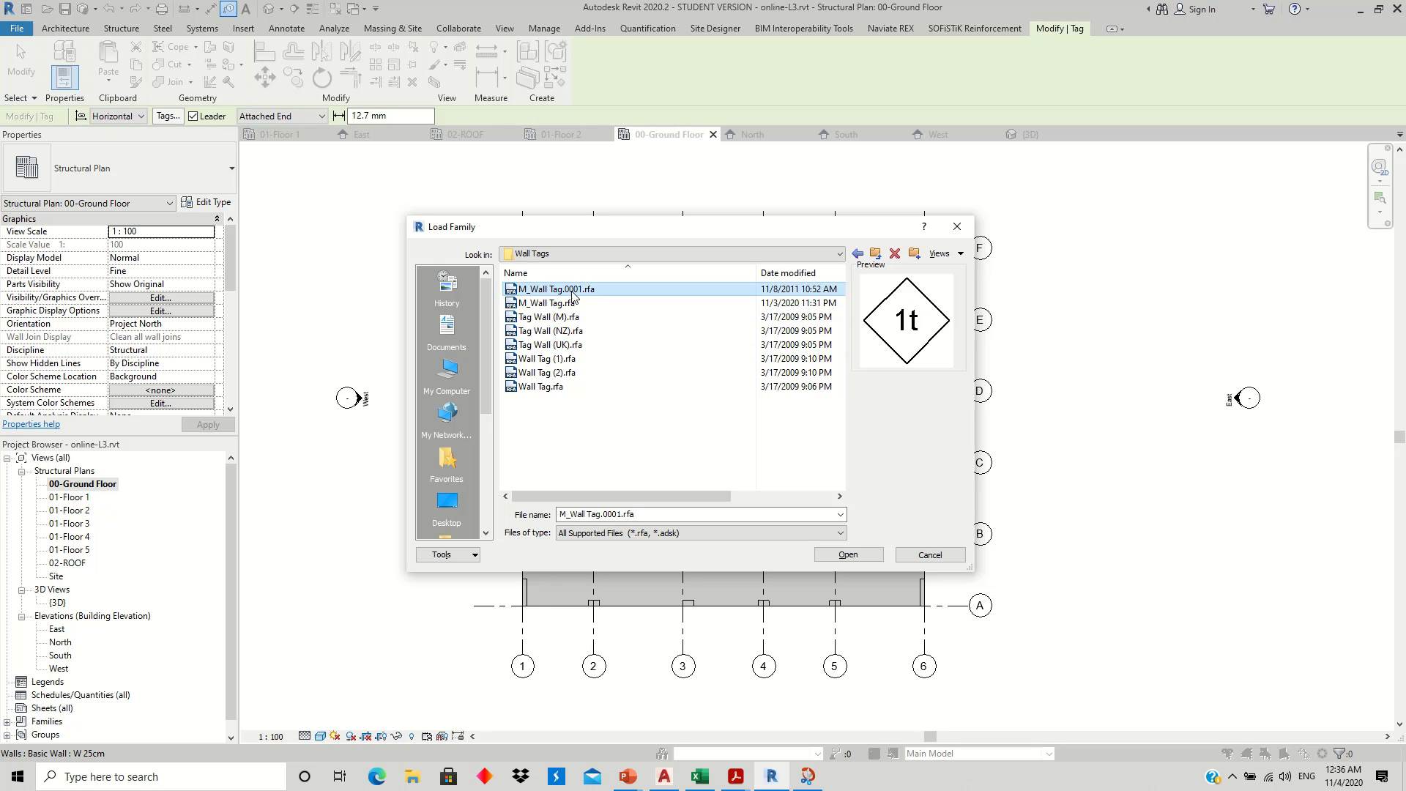
{"action": "left_click", "coordinate": [564, 304]}
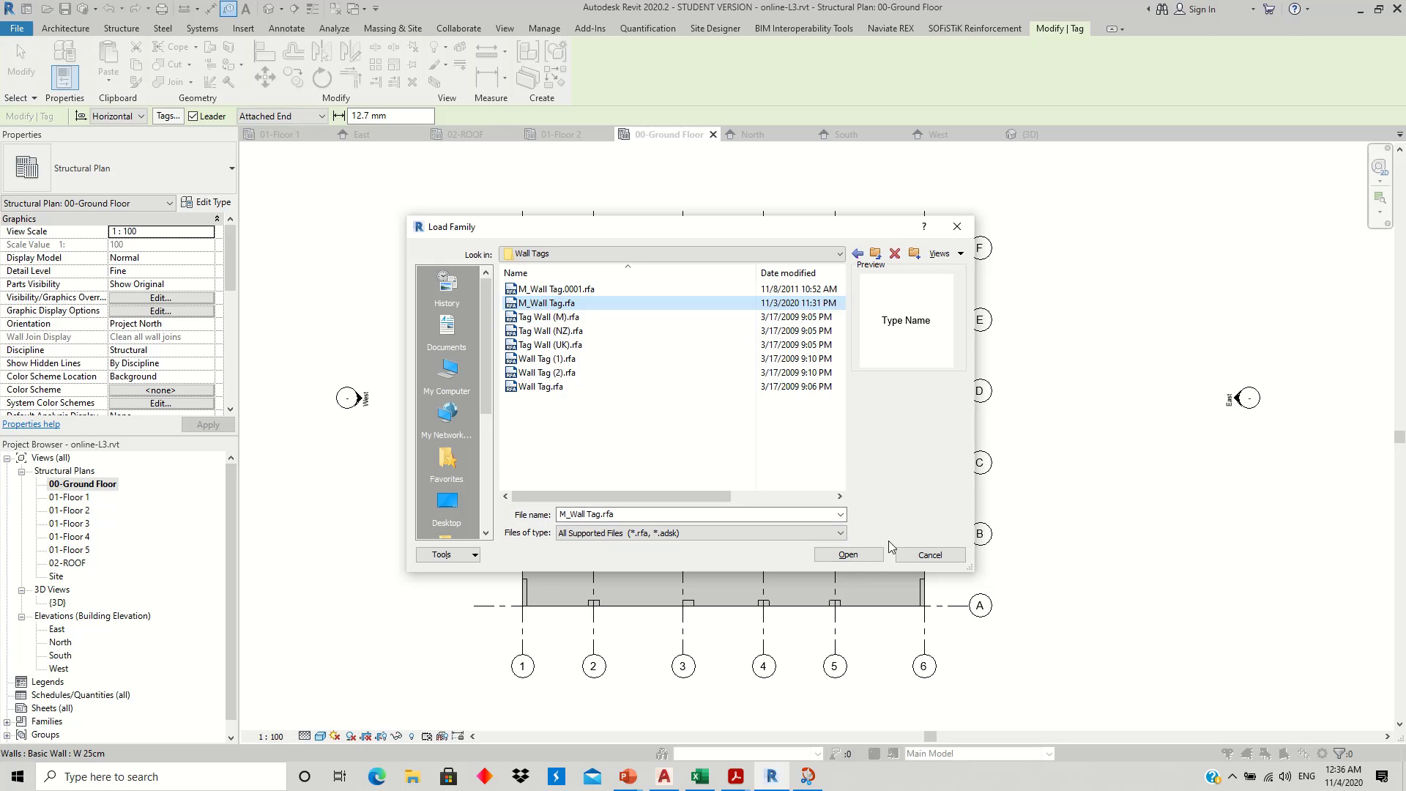
{"action": "left_click", "coordinate": [860, 556]}
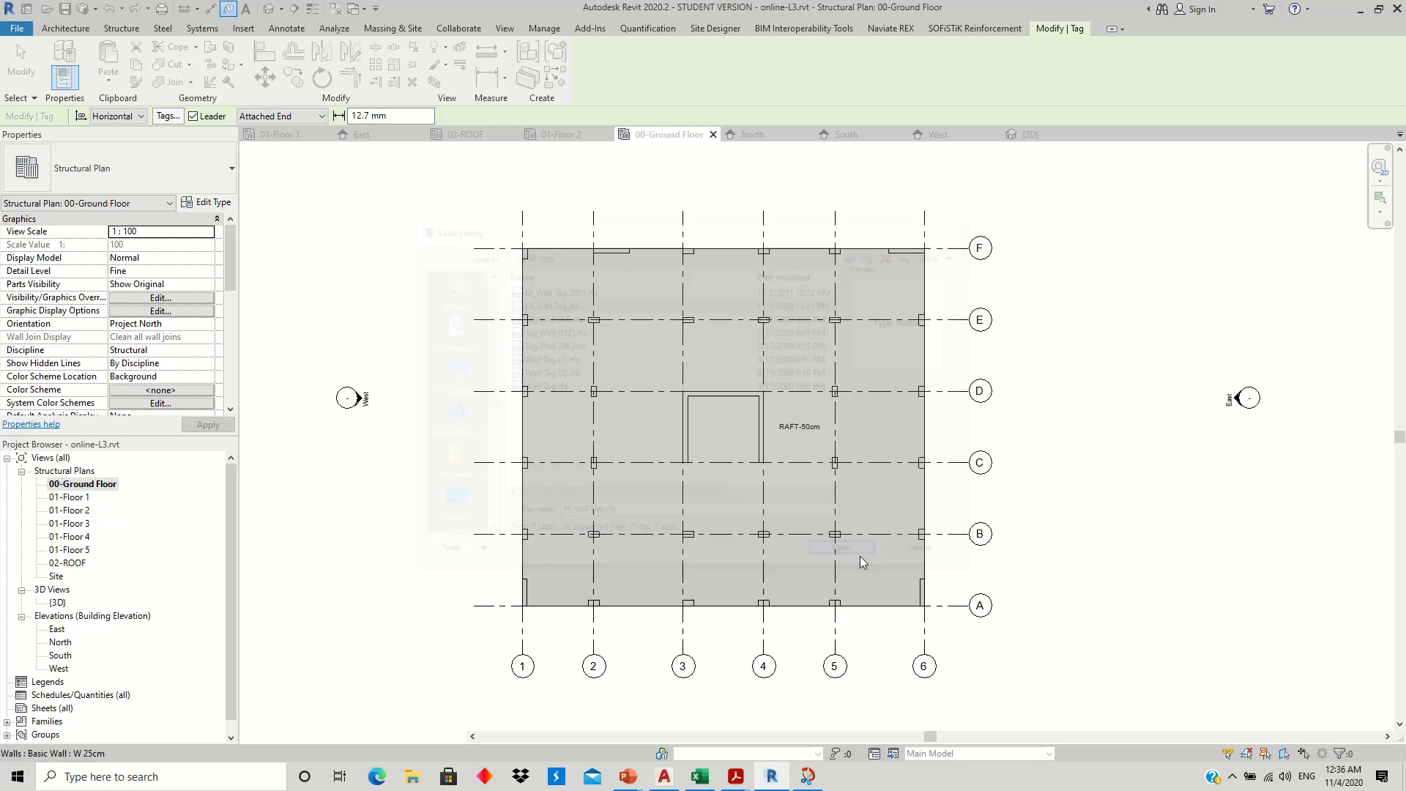
- Tag the top wall between grids 2 and 3 as W 25cm with a Free End leader
{"action": "left_click", "coordinate": [616, 273]}
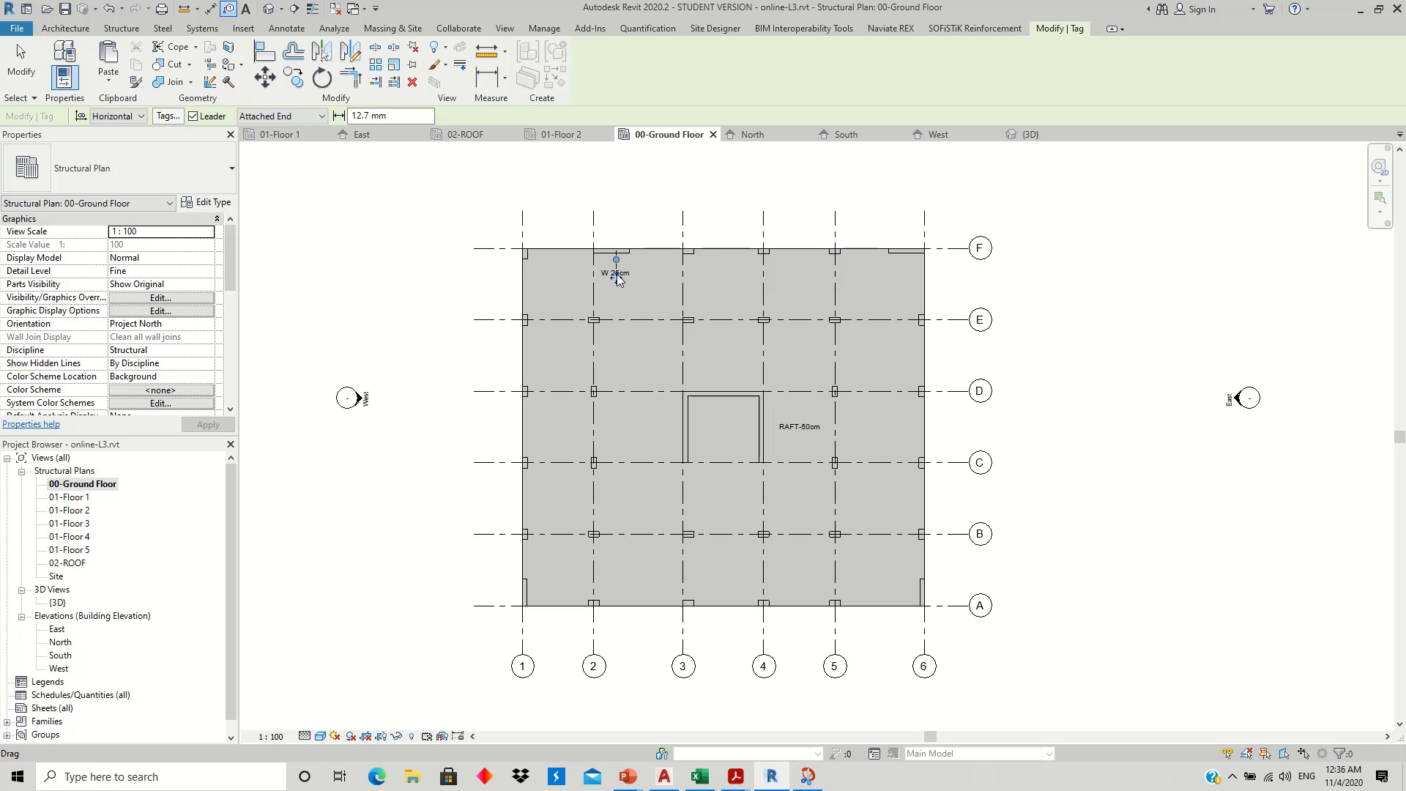
{"action": "left_click_drag", "start_coordinate": [621, 278], "coordinate": [621, 222]}
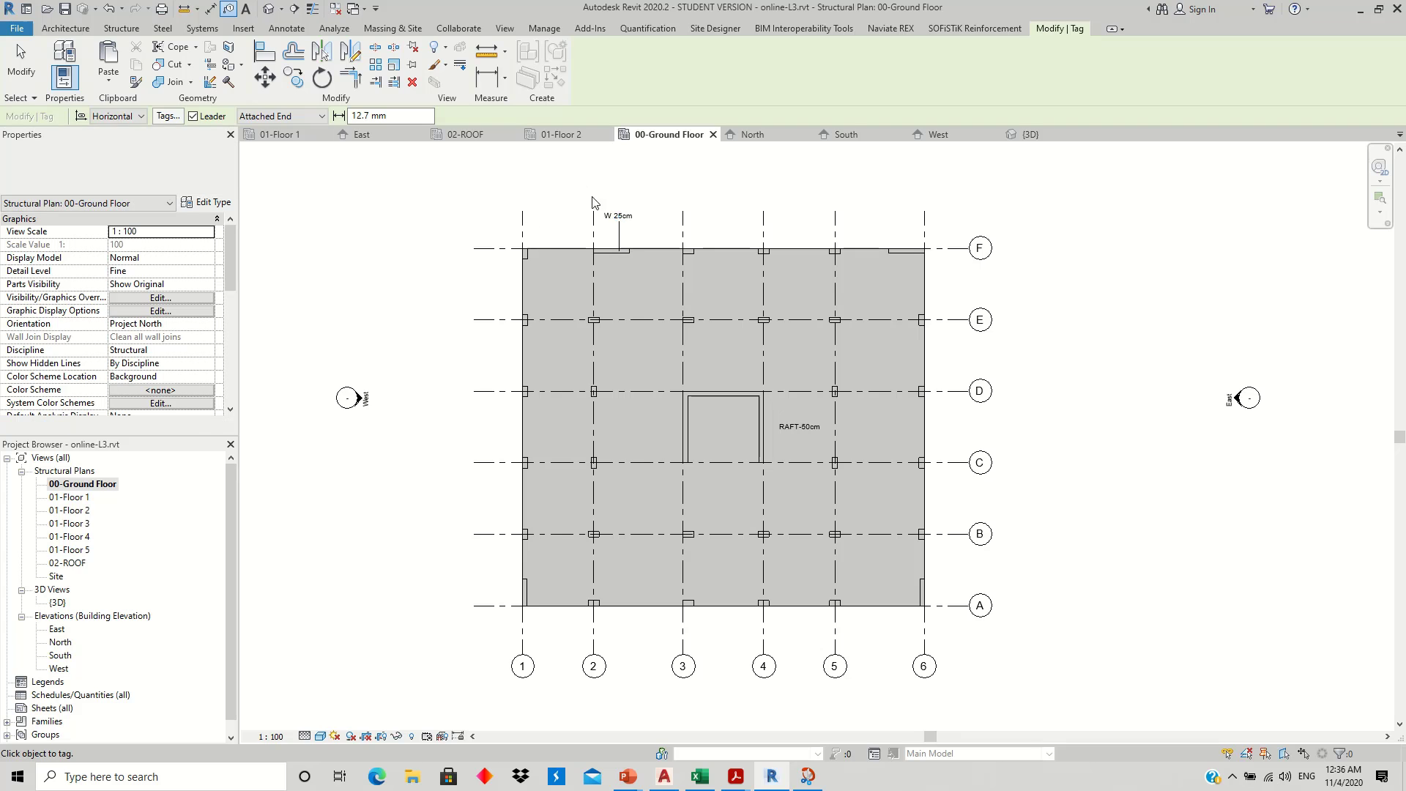
{"action": "key", "text": "Escape"}
{"action": "key", "text": "Escape"}
{"action": "left_click", "coordinate": [618, 217]}
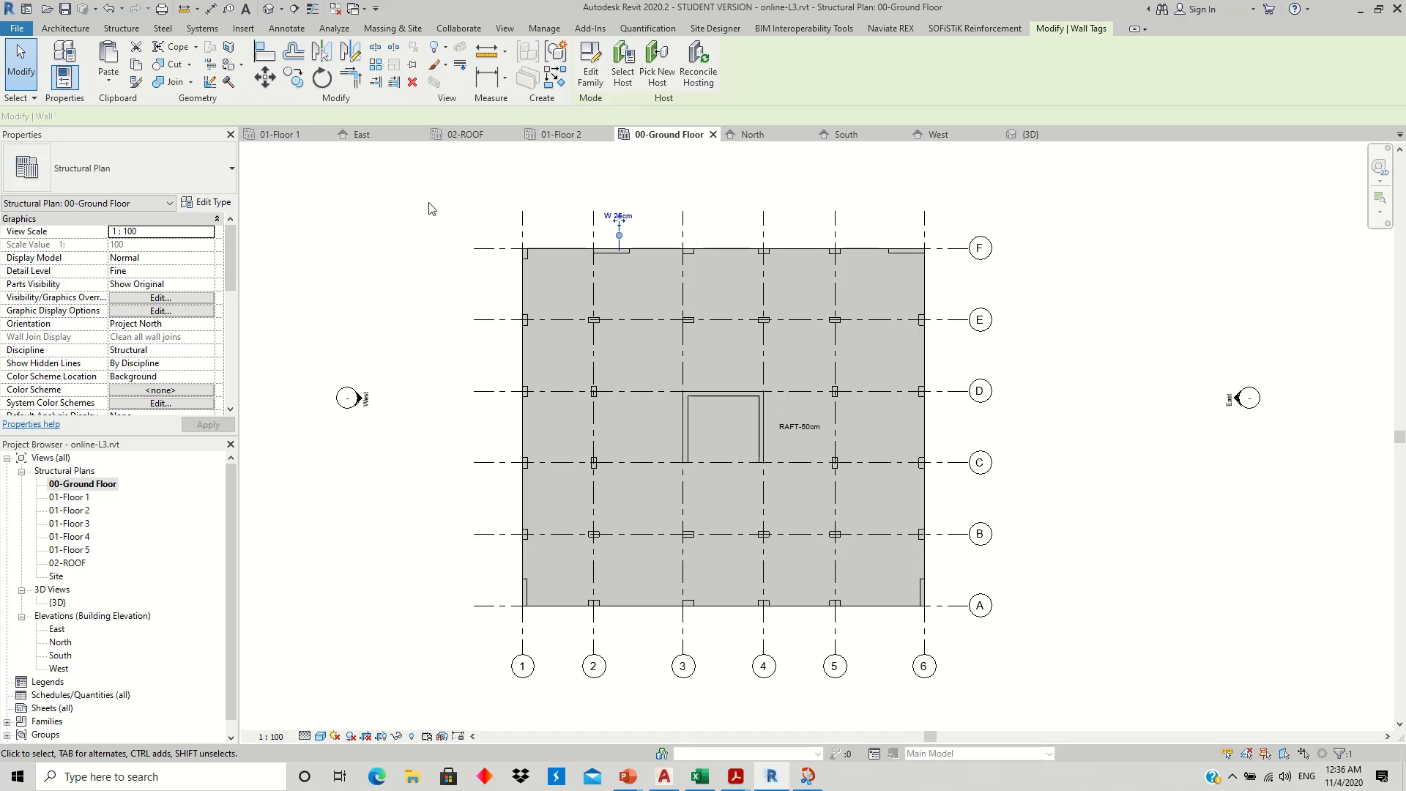
{"action": "left_click", "coordinate": [206, 258]}
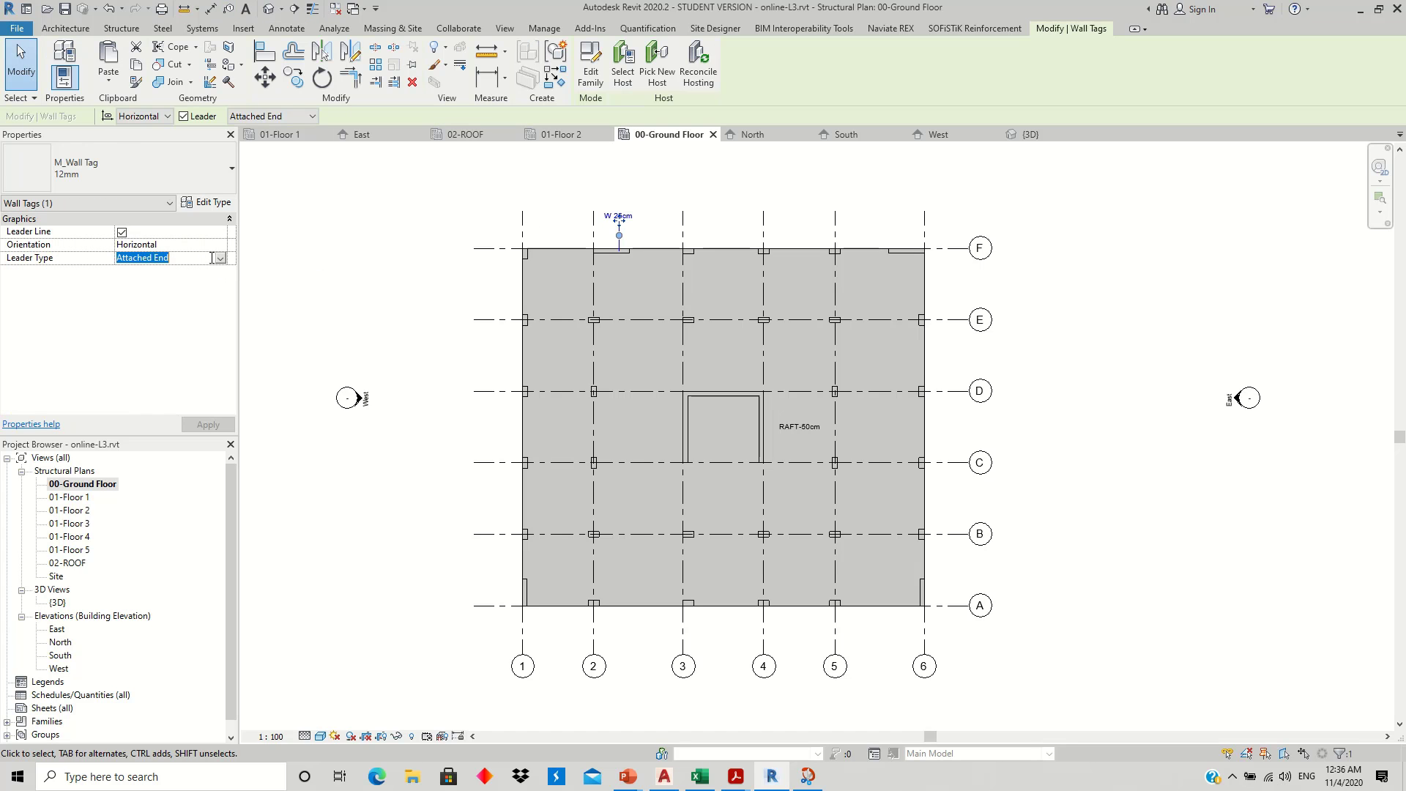
{"action": "left_click", "coordinate": [220, 257]}
{"action": "left_click", "coordinate": [139, 282]}
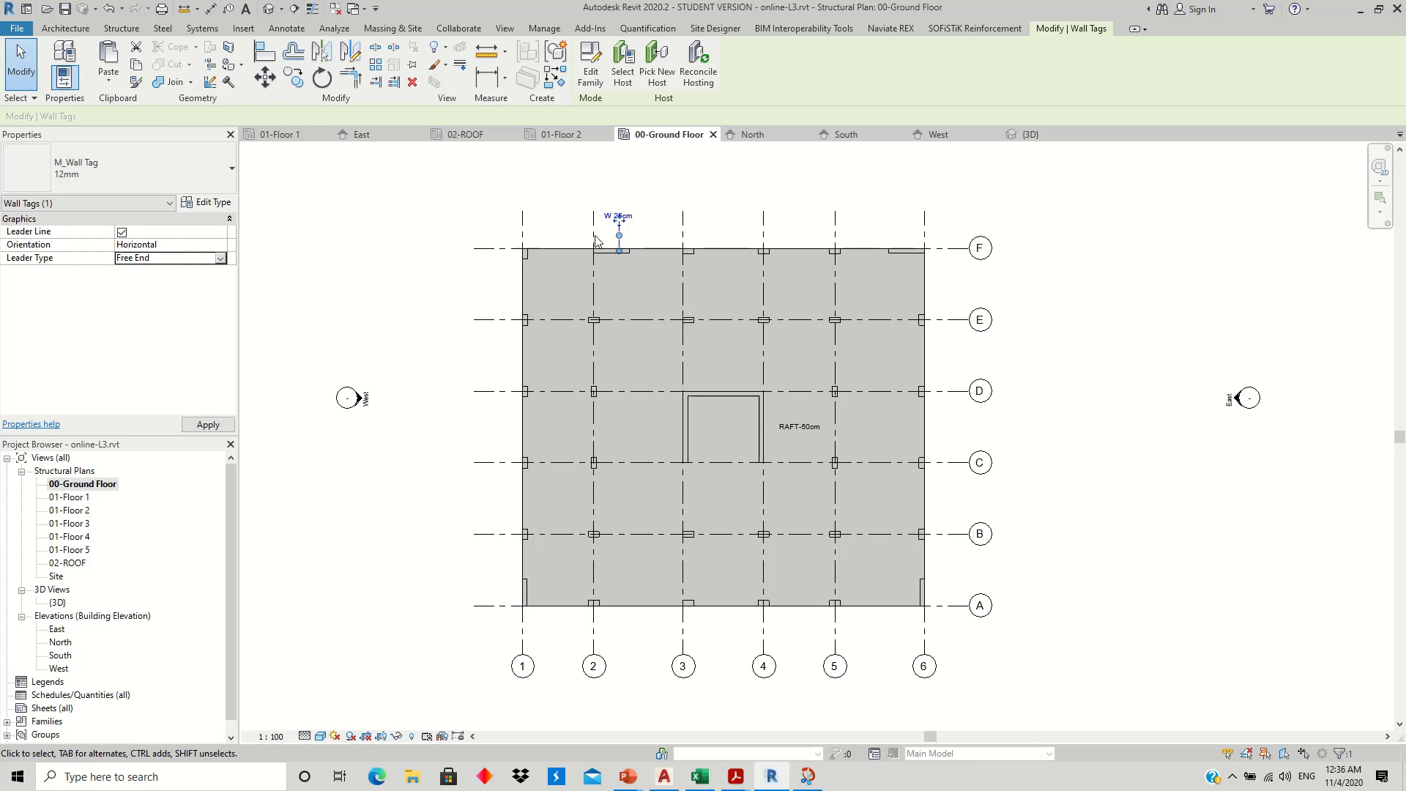
- Reposition the tag's leader elbow and shift the W 25cm label to the right
{"action": "left_click_drag", "start_coordinate": [622, 233], "coordinate": [622, 229]}
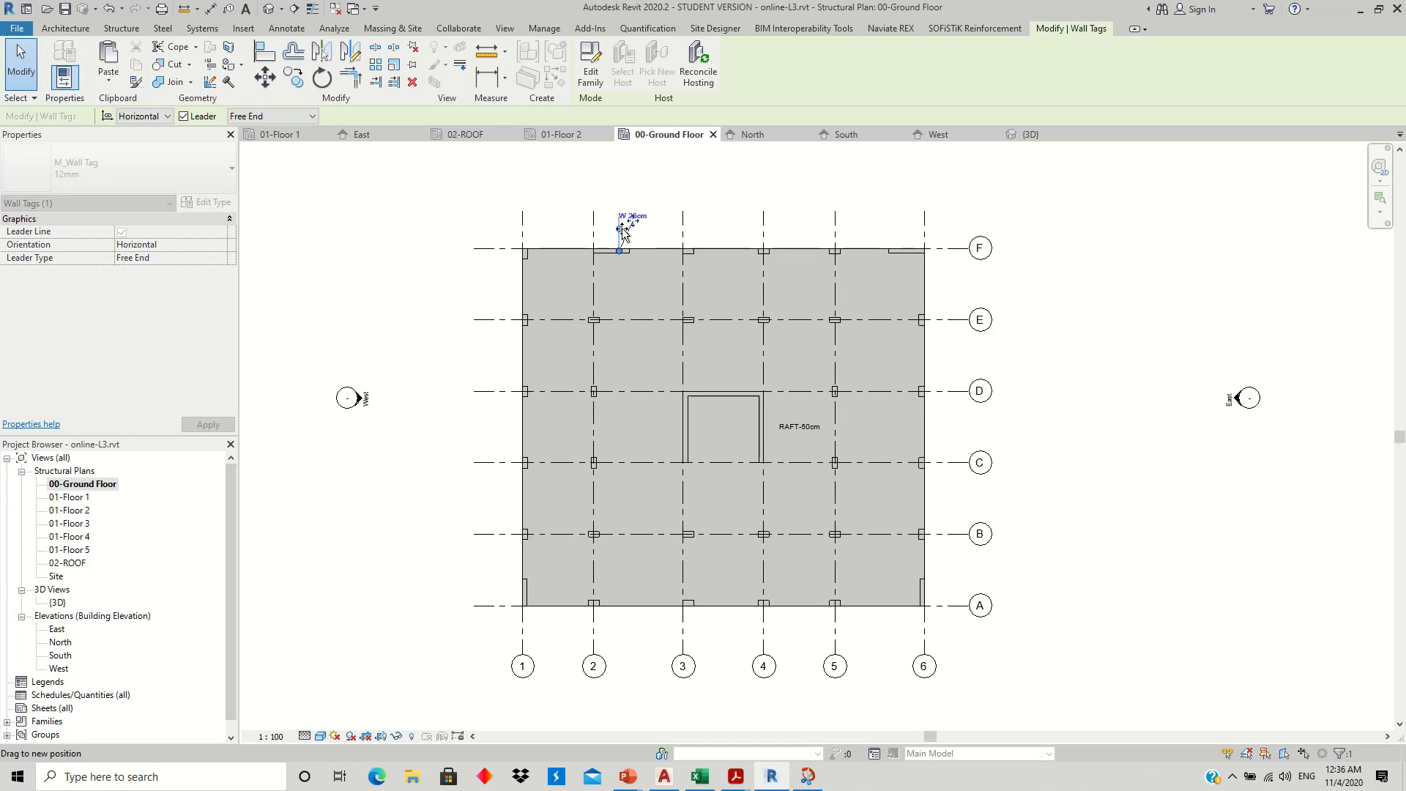
{"action": "left_click_drag", "start_coordinate": [617, 226], "coordinate": [626, 232]}
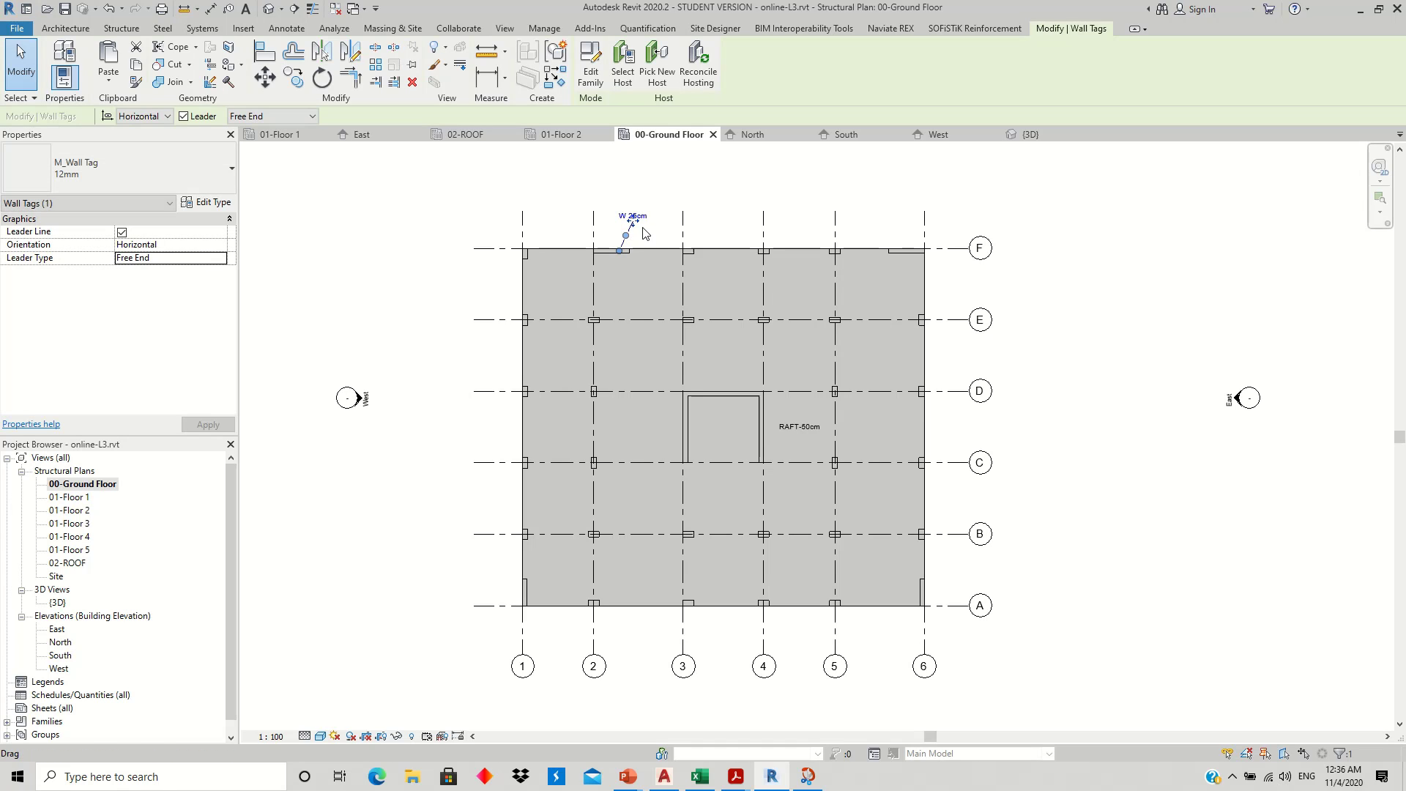
{"action": "scroll", "coordinate": [634, 231], "scroll_direction": "up", "scroll_amount": 2}
{"action": "scroll", "coordinate": [626, 241], "scroll_direction": "up", "scroll_amount": 3}
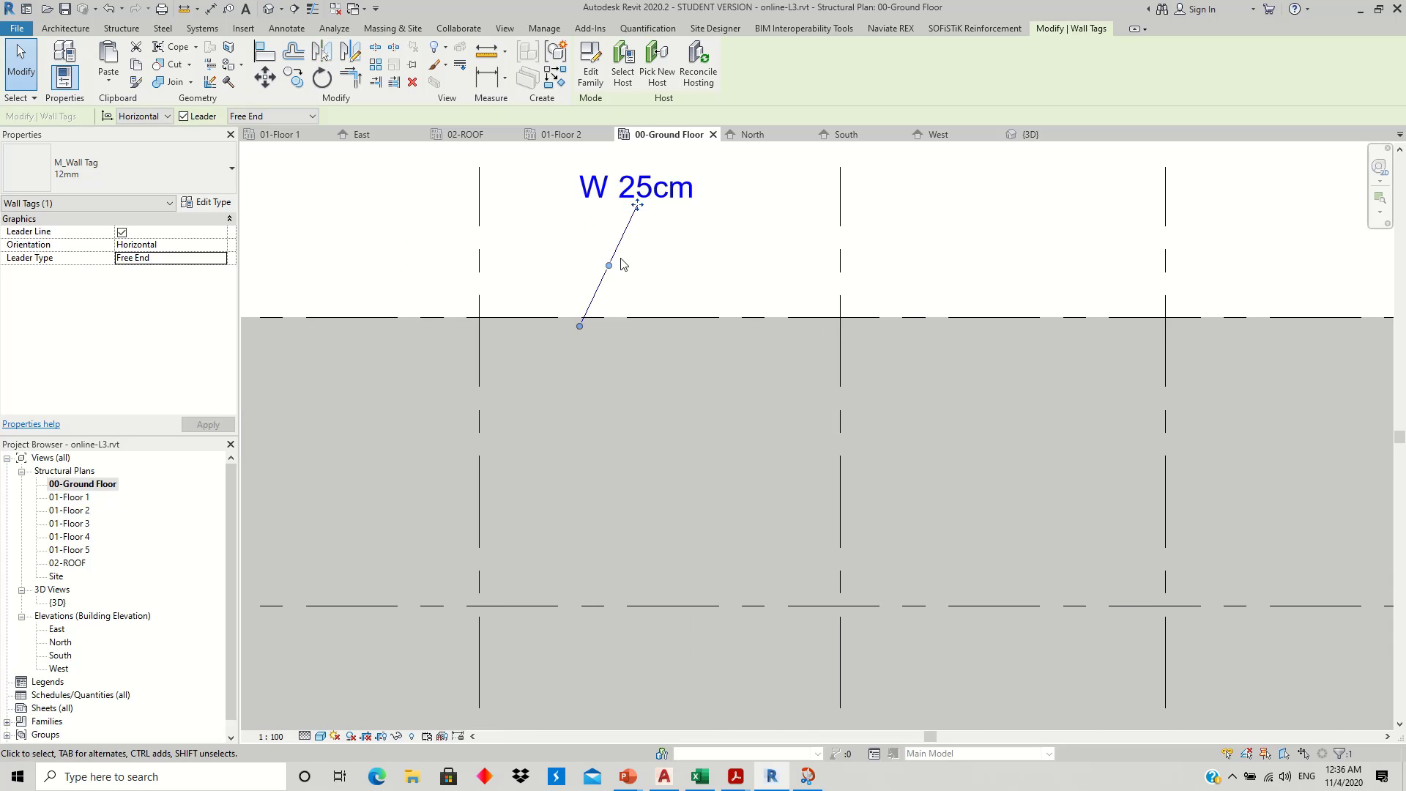
{"action": "left_click_drag", "start_coordinate": [616, 270], "coordinate": [545, 202]}
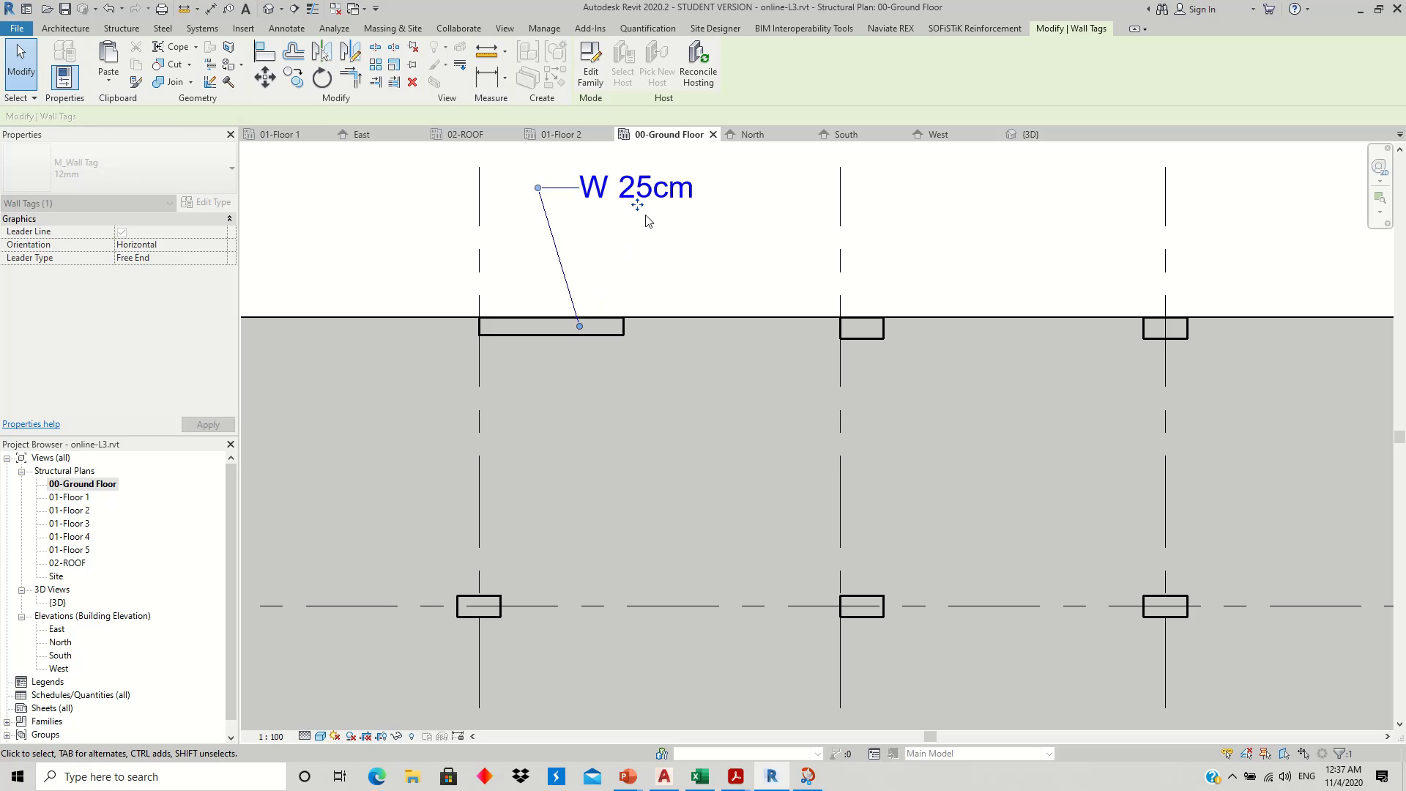
{"action": "left_click_drag", "start_coordinate": [545, 201], "coordinate": [539, 188]}
{"action": "left_click_drag", "start_coordinate": [637, 205], "coordinate": [679, 205]}
{"action": "left_click", "coordinate": [683, 255]}
- Bend the W 25cm tag's leader so it rises straight up from the wall
{"action": "scroll", "coordinate": [683, 255], "scroll_direction": "down", "scroll_amount": 2}
{"action": "scroll", "coordinate": [683, 256], "scroll_direction": "down", "scroll_amount": 2}
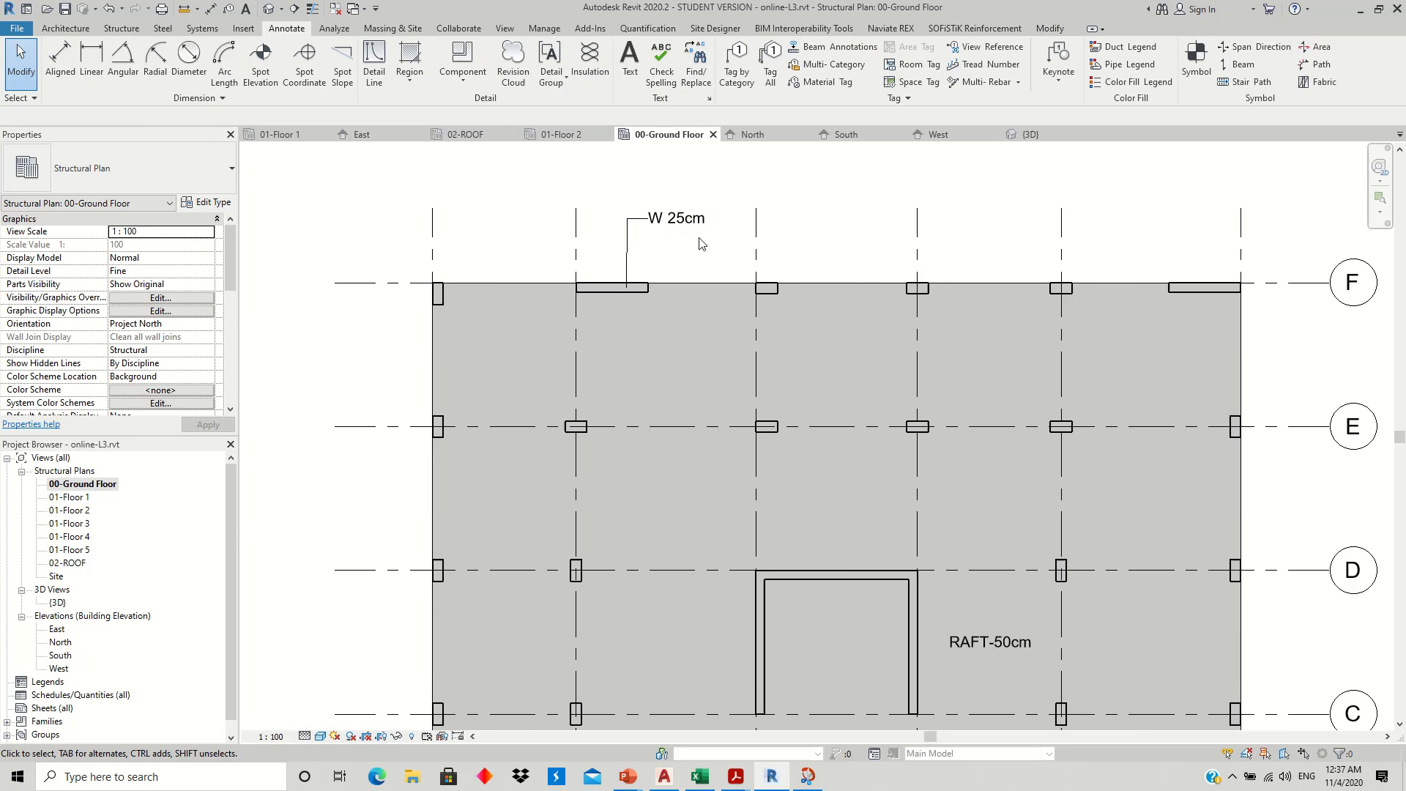
{"action": "scroll", "coordinate": [688, 308], "scroll_direction": "down", "scroll_amount": 1}
{"action": "middle_click_drag", "start_coordinate": [692, 321], "coordinate": [680, 333]}
{"action": "scroll", "coordinate": [666, 330], "scroll_direction": "down", "scroll_amount": 1}
{"action": "scroll", "coordinate": [662, 236], "scroll_direction": "up", "scroll_amount": 1}
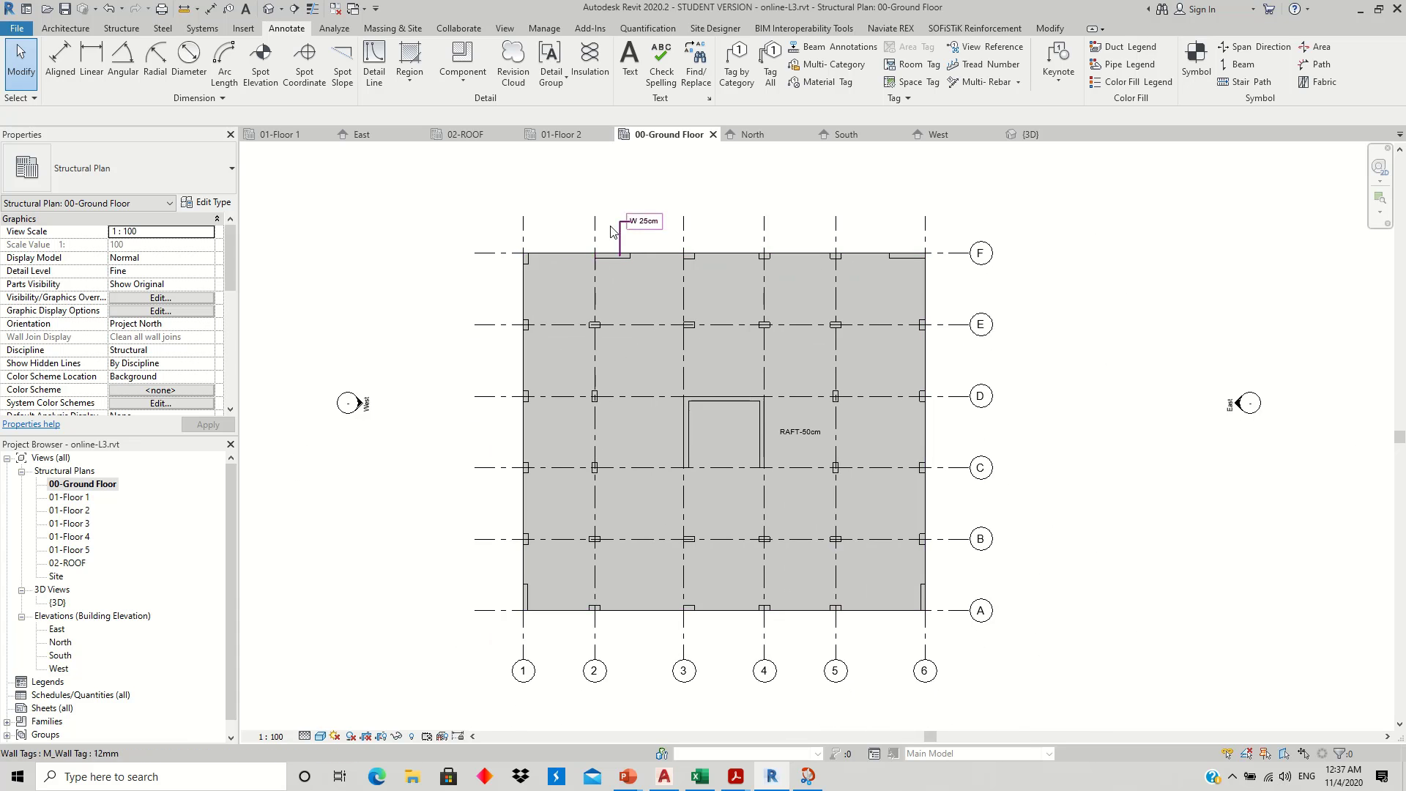
{"action": "scroll", "coordinate": [663, 236], "scroll_direction": "up", "scroll_amount": 3}
{"action": "left_click", "coordinate": [663, 236]}
{"action": "mouse_move", "coordinate": [636, 227]}
{"action": "left_mouse_down"}
{"action": "mouse_move", "coordinate": [635, 263]}
{"action": "mouse_move", "coordinate": [702, 264]}
{"action": "mouse_move", "coordinate": [703, 279]}
{"action": "mouse_move", "coordinate": [636, 290]}
{"action": "left_mouse_up"}
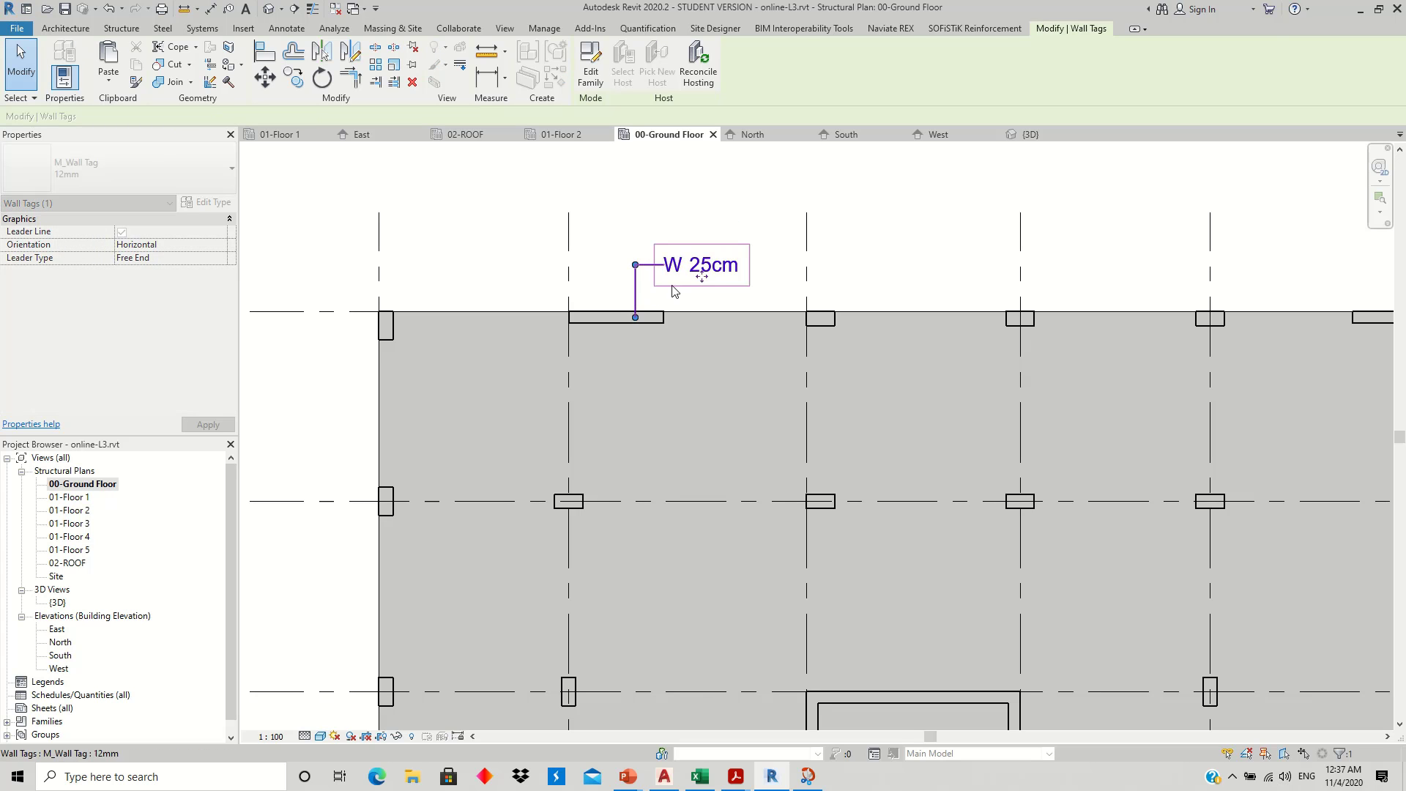
{"action": "key", "text": "Escape"}
{"action": "scroll", "coordinate": [659, 293], "scroll_direction": "down", "scroll_amount": 3}
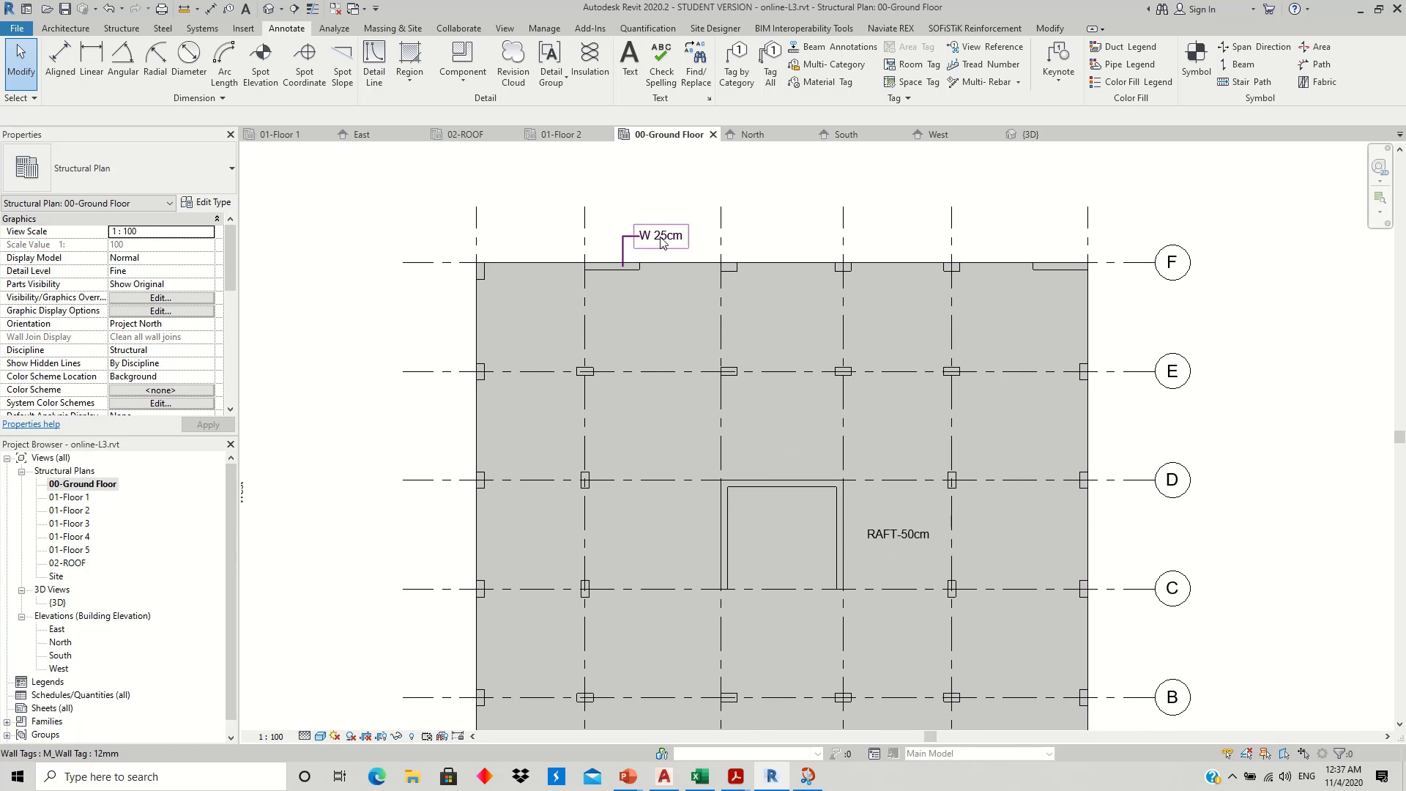
- Edit the W 25cm tag's family and bring up the Type Name label's parameters
{"action": "double_click", "coordinate": [659, 235]}
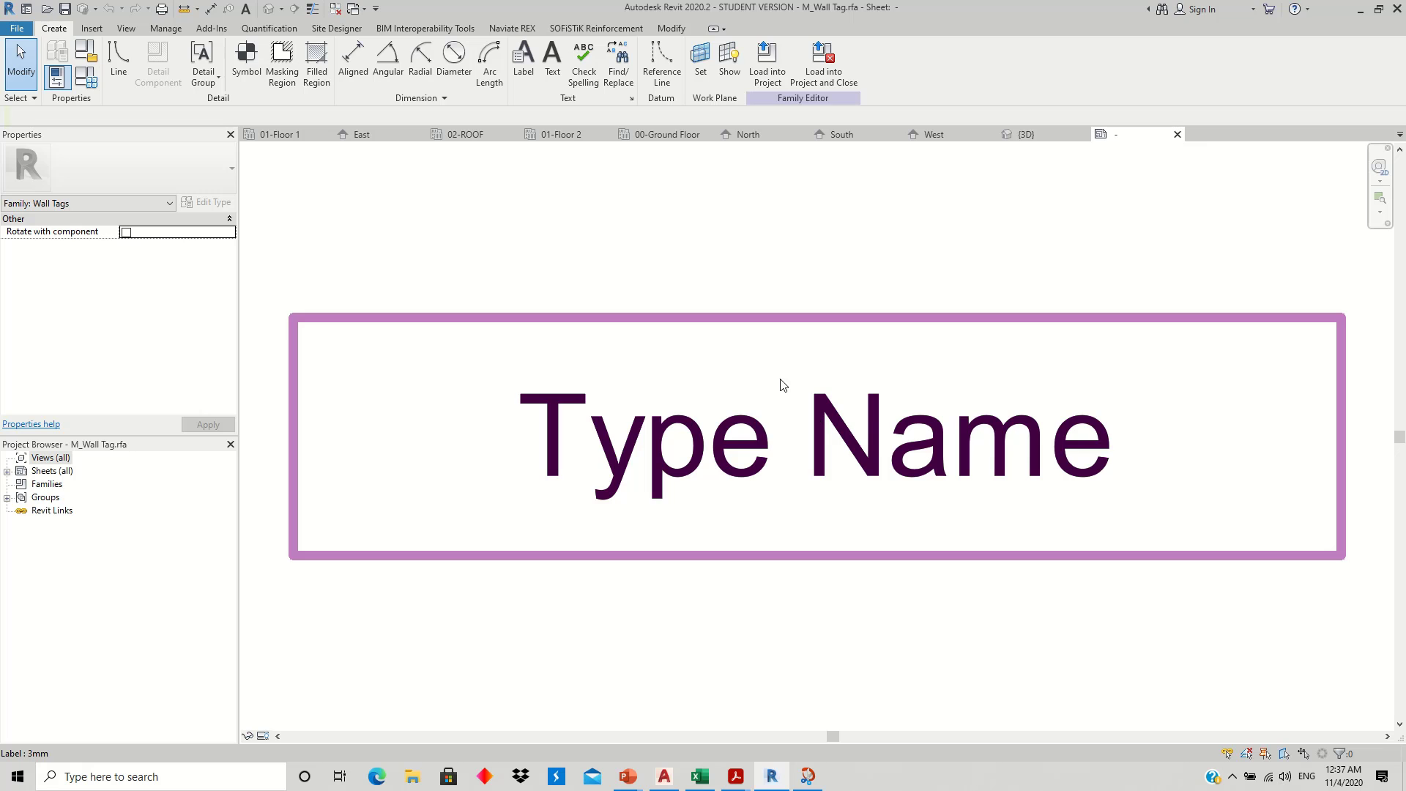
{"action": "left_click", "coordinate": [759, 448]}
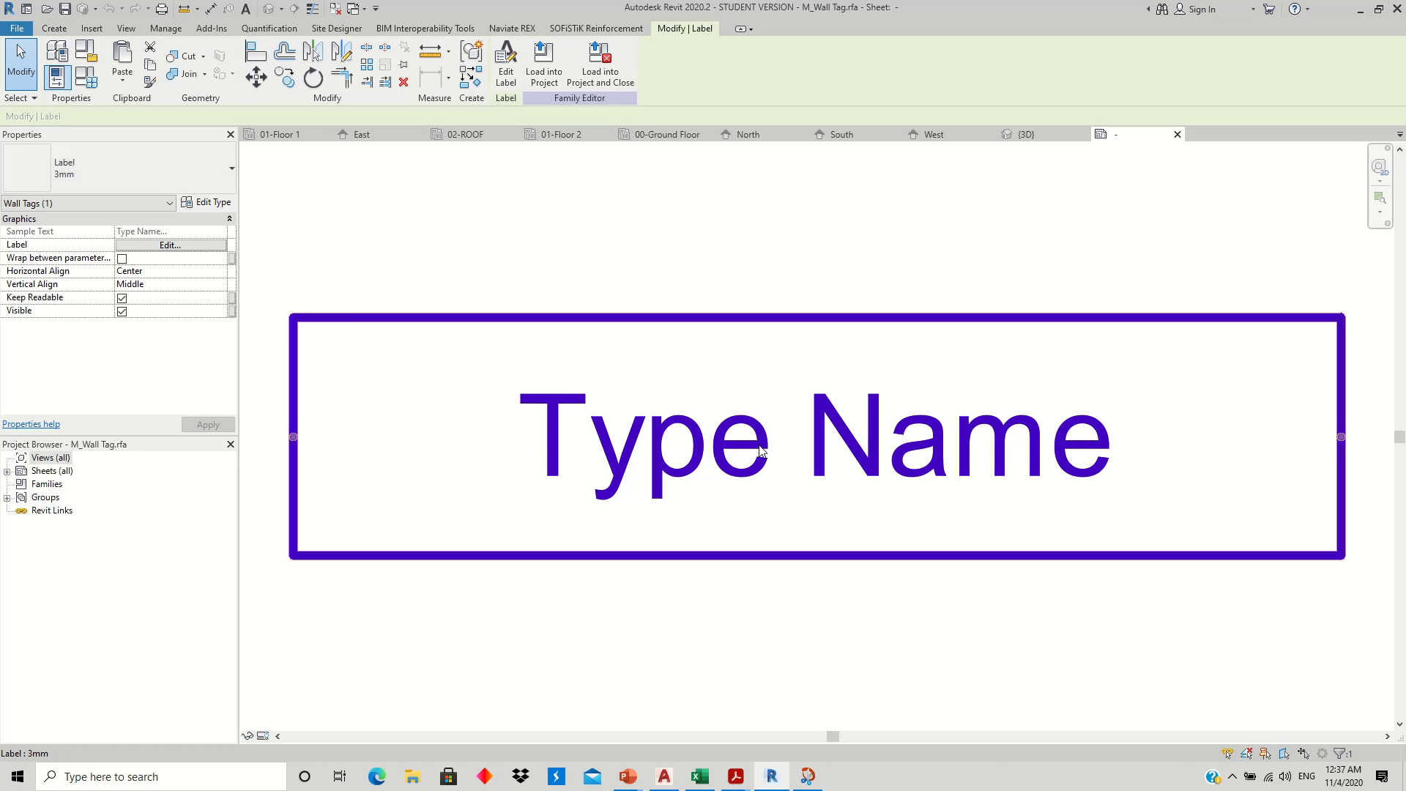
{"action": "left_click", "coordinate": [505, 63]}
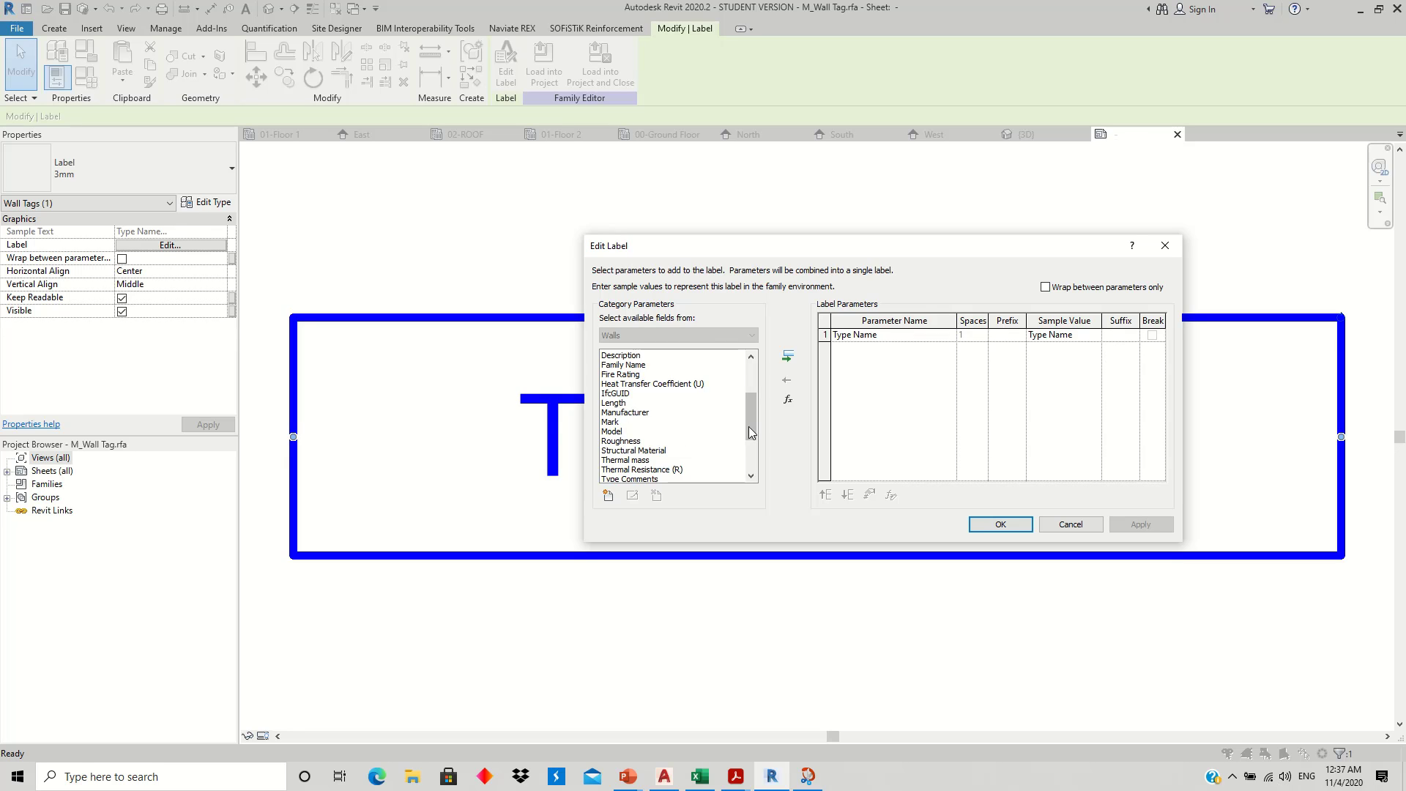
{"action": "scroll", "coordinate": [621, 412], "scroll_direction": "down", "scroll_amount": 1}
{"action": "scroll", "coordinate": [619, 413], "scroll_direction": "down", "scroll_amount": 2}
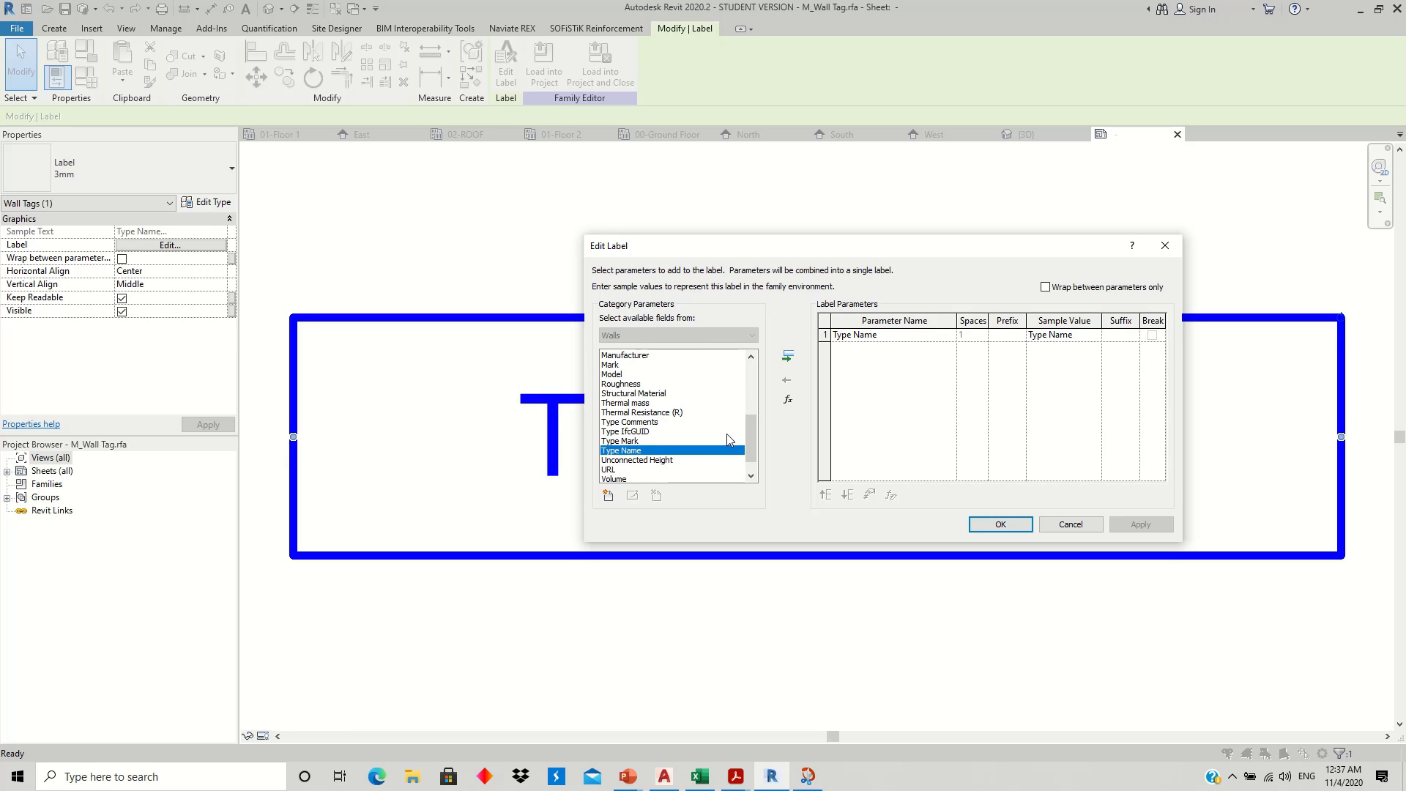
{"action": "scroll", "coordinate": [615, 413], "scroll_direction": "up", "scroll_amount": 2}
{"action": "scroll", "coordinate": [622, 414], "scroll_direction": "up", "scroll_amount": 2}
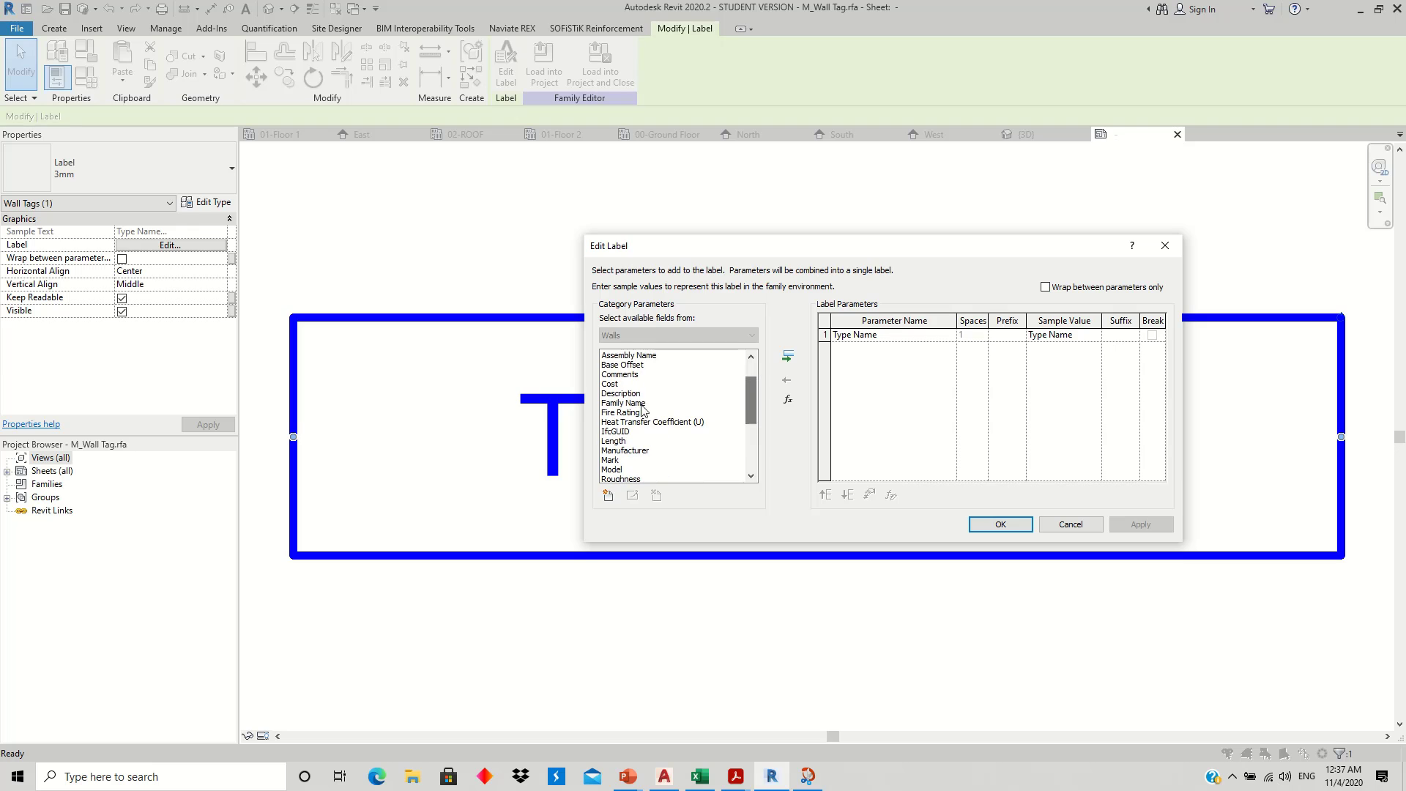
- Add Length with prefix L= and suffix mm on its own line below Type Name
{"action": "left_click", "coordinate": [624, 441]}
{"action": "left_click", "coordinate": [787, 356]}
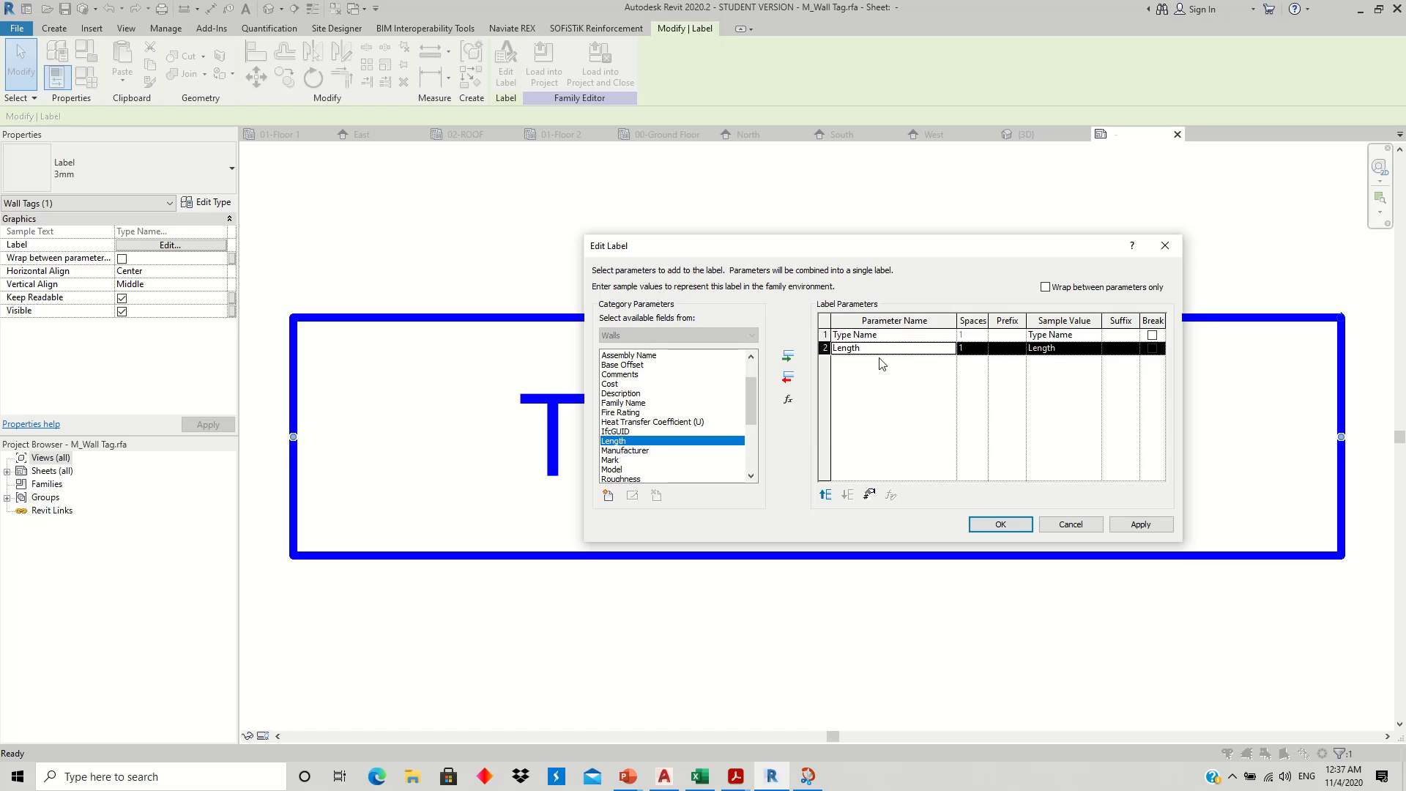
{"action": "left_click", "coordinate": [1002, 349]}
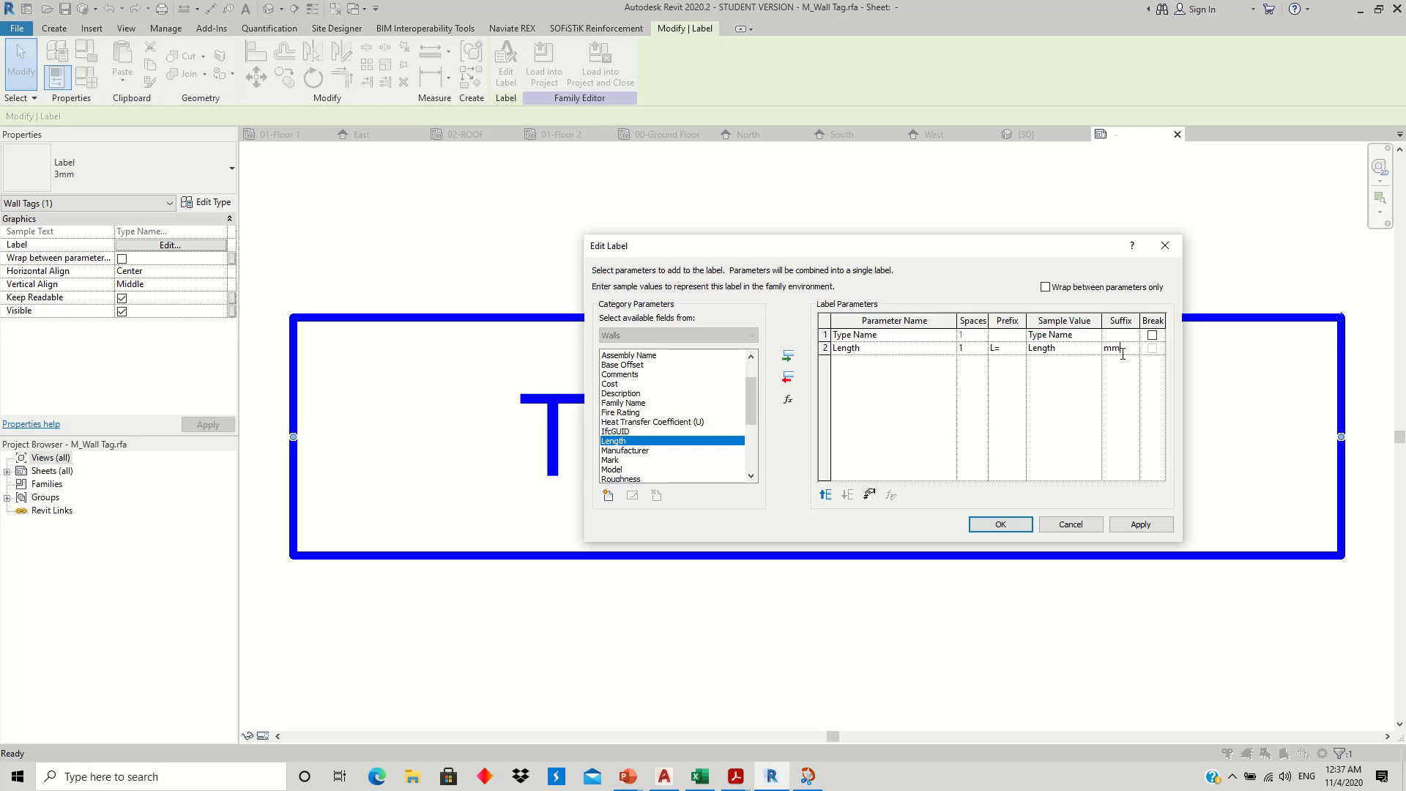
{"action": "left_click", "coordinate": [1152, 335]}
{"action": "left_click", "coordinate": [1002, 524]}
{"action": "scroll", "coordinate": [942, 443], "scroll_direction": "down", "scroll_amount": 1}
{"action": "scroll", "coordinate": [941, 450], "scroll_direction": "down", "scroll_amount": 2}
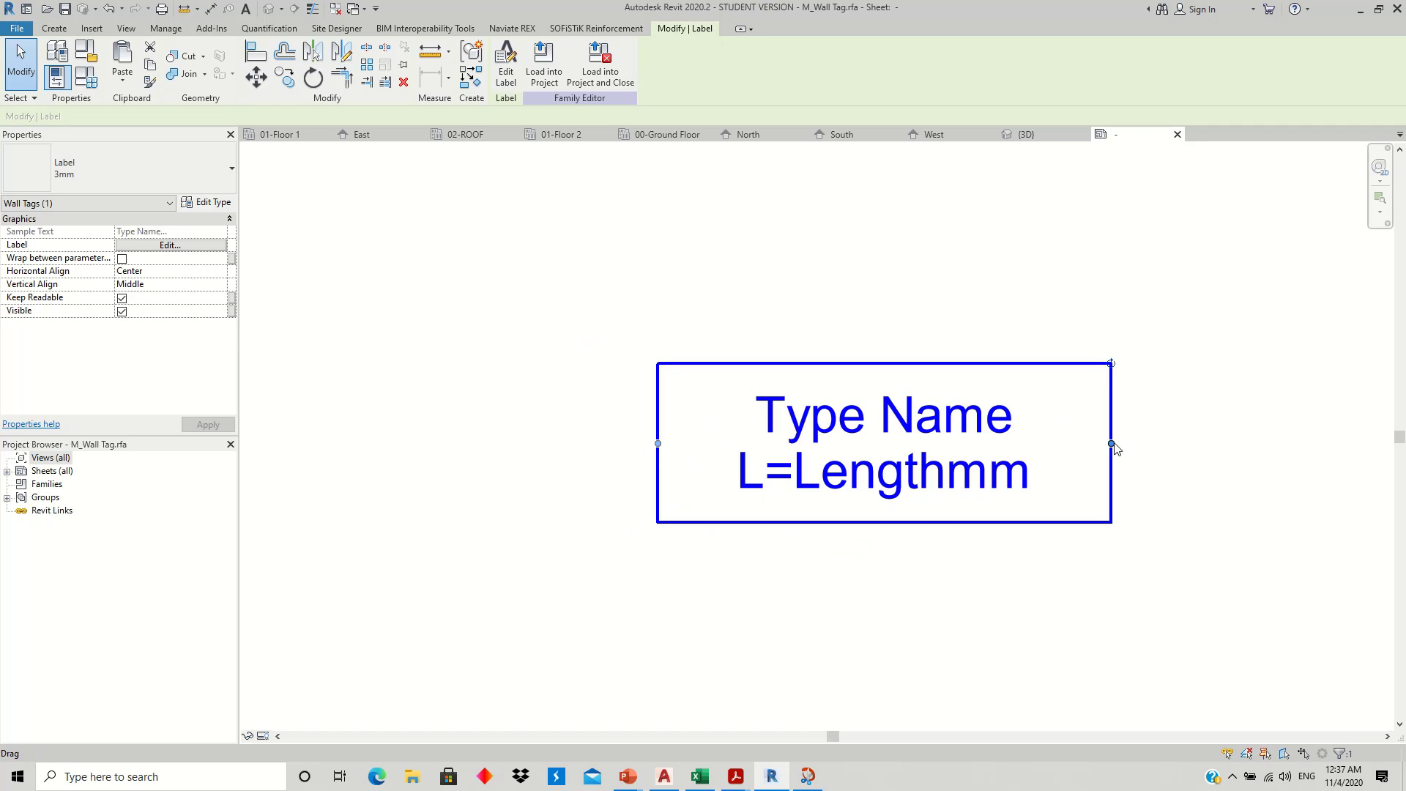
- Load the edited wall tag into the project, overwriting the existing version, and zoom to fit
{"action": "left_click", "coordinate": [543, 62]}
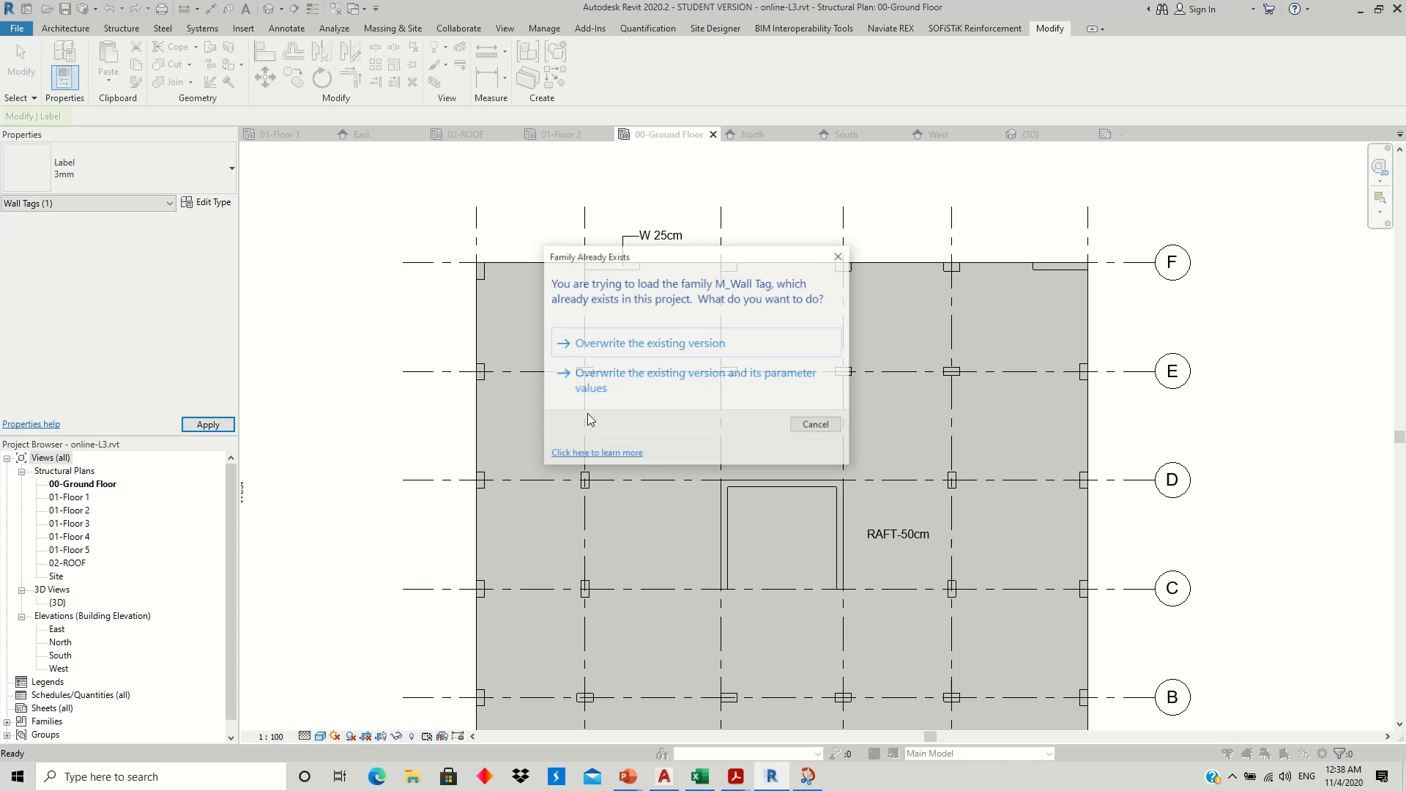
{"action": "left_click", "coordinate": [629, 343]}
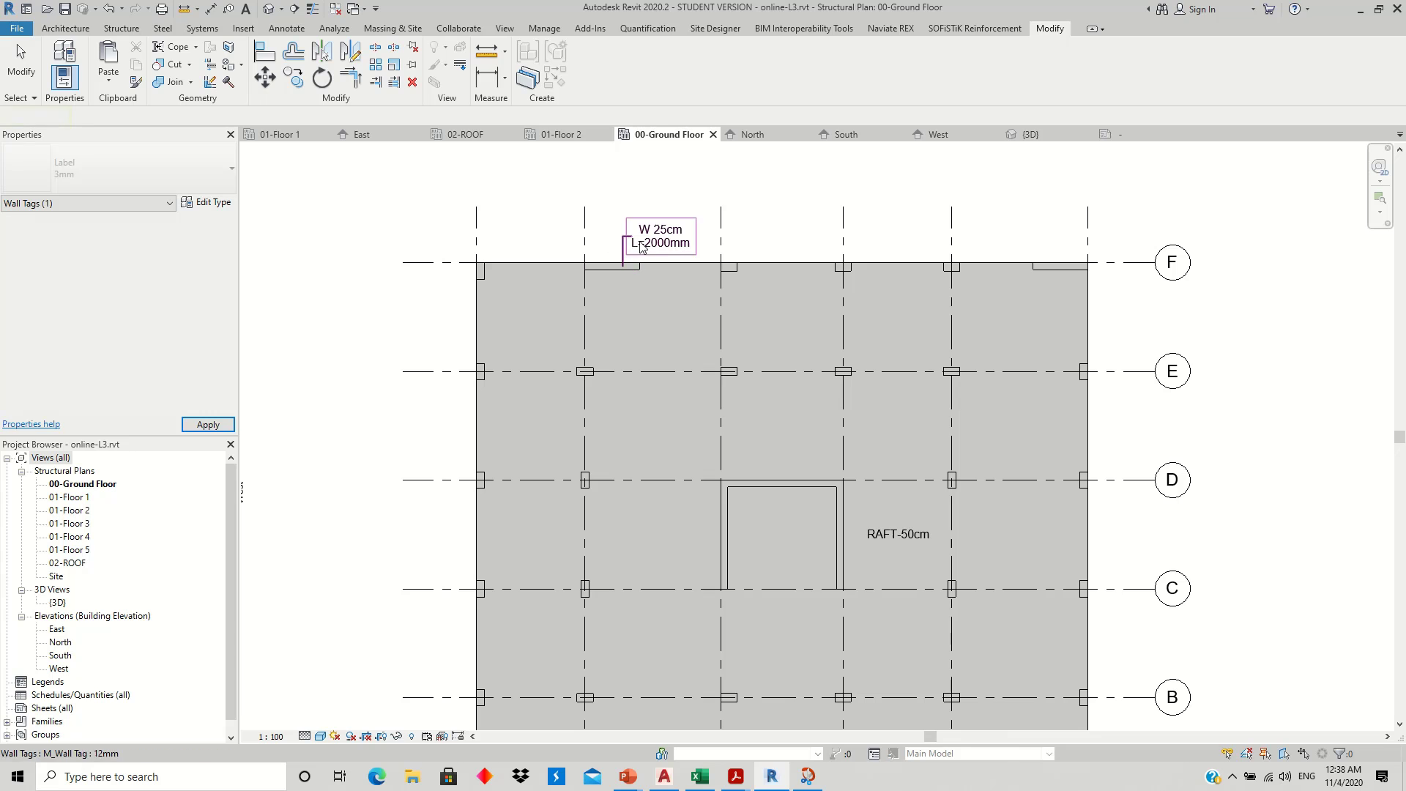
{"action": "left_click", "coordinate": [637, 455]}
{"action": "key", "text": "z"}
{"action": "key", "text": "f"}
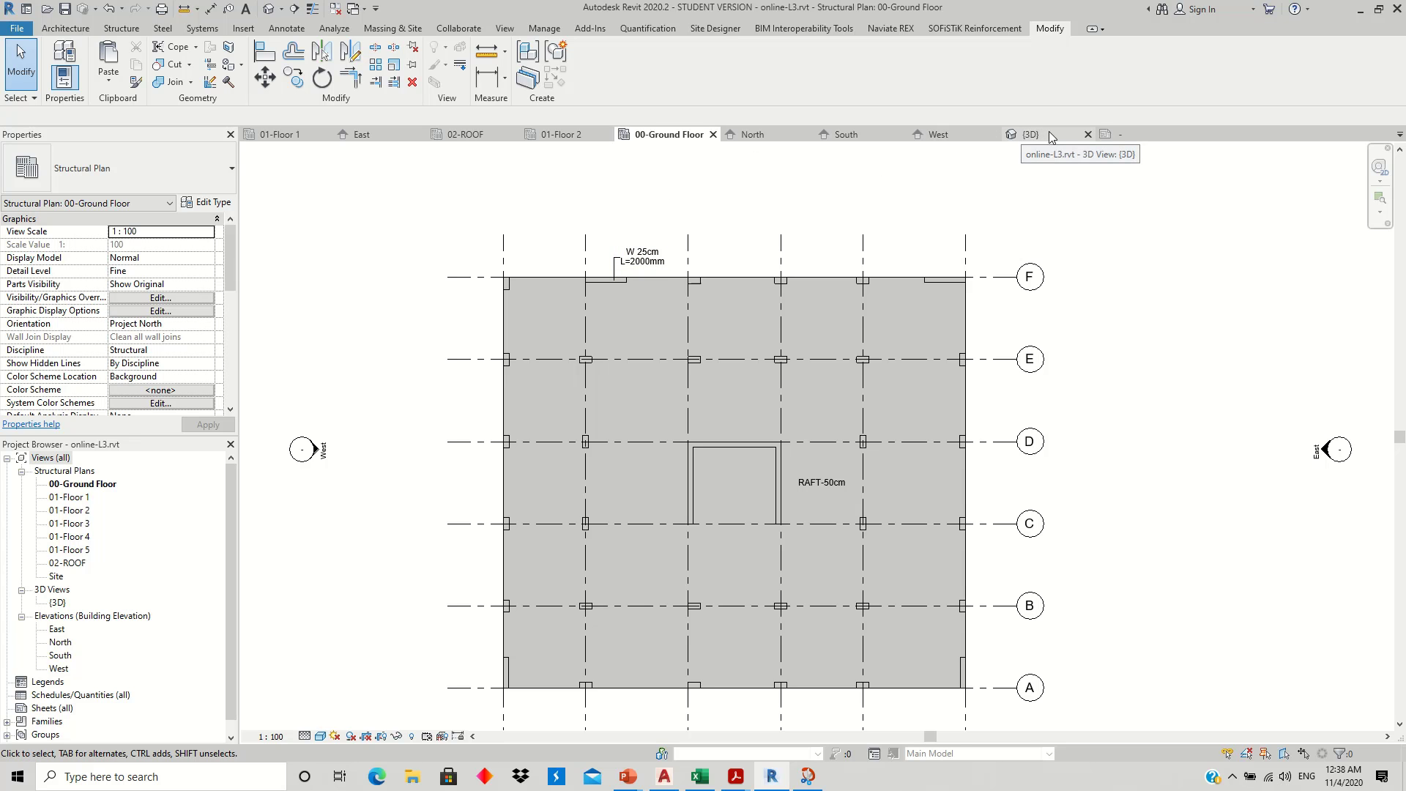
- Cycle through the open 3D, elevation and floor plan views, ending on 00-Ground Floor
{"action": "left_click", "coordinate": [1025, 135]}
{"action": "left_click", "coordinate": [933, 134]}
{"action": "left_click", "coordinate": [842, 134]}
{"action": "left_click", "coordinate": [748, 134]}
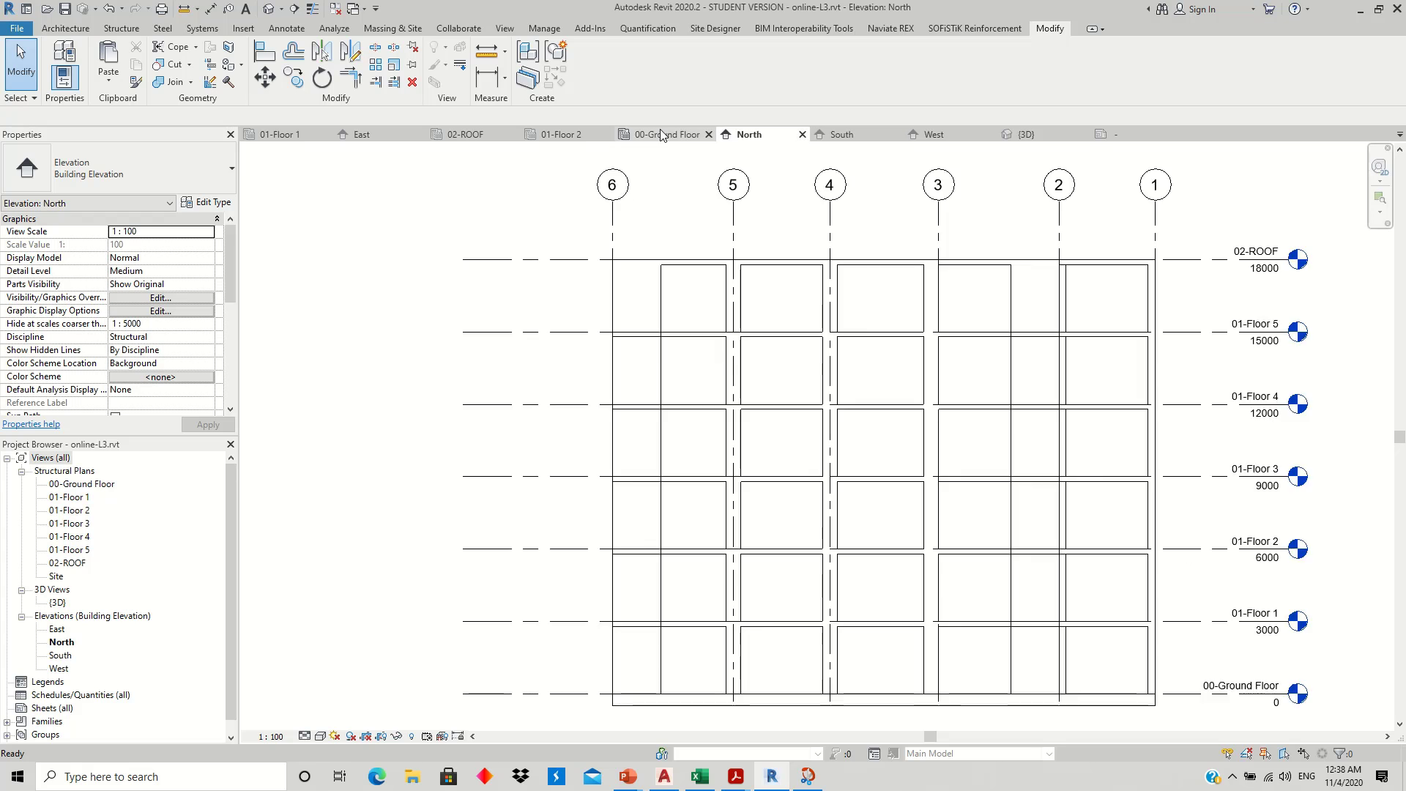
{"action": "left_click", "coordinate": [660, 135]}
{"action": "left_click", "coordinate": [561, 135]}
{"action": "left_click", "coordinate": [362, 134]}
{"action": "left_click", "coordinate": [282, 136]}
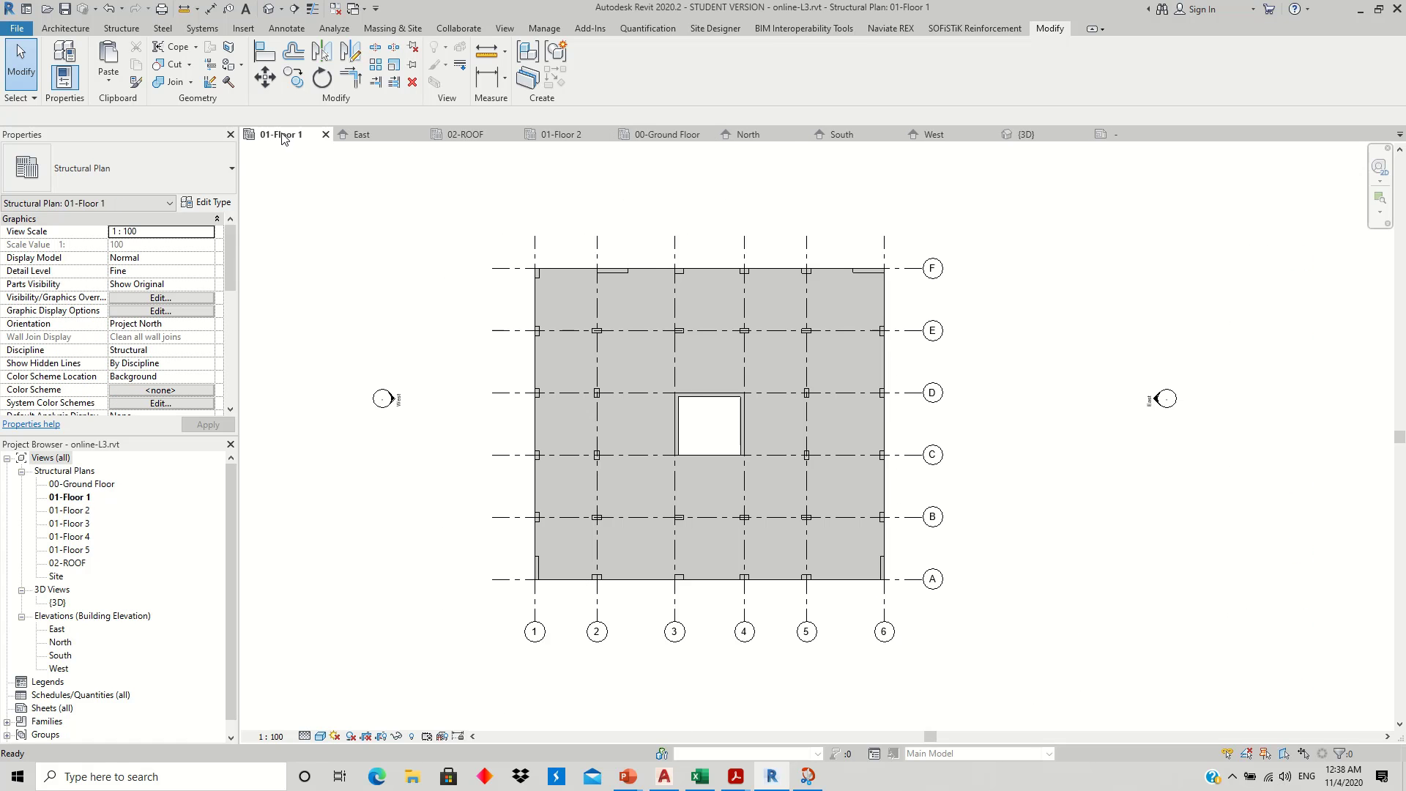
{"action": "left_click", "coordinate": [662, 135]}
{"action": "left_click", "coordinate": [553, 136]}
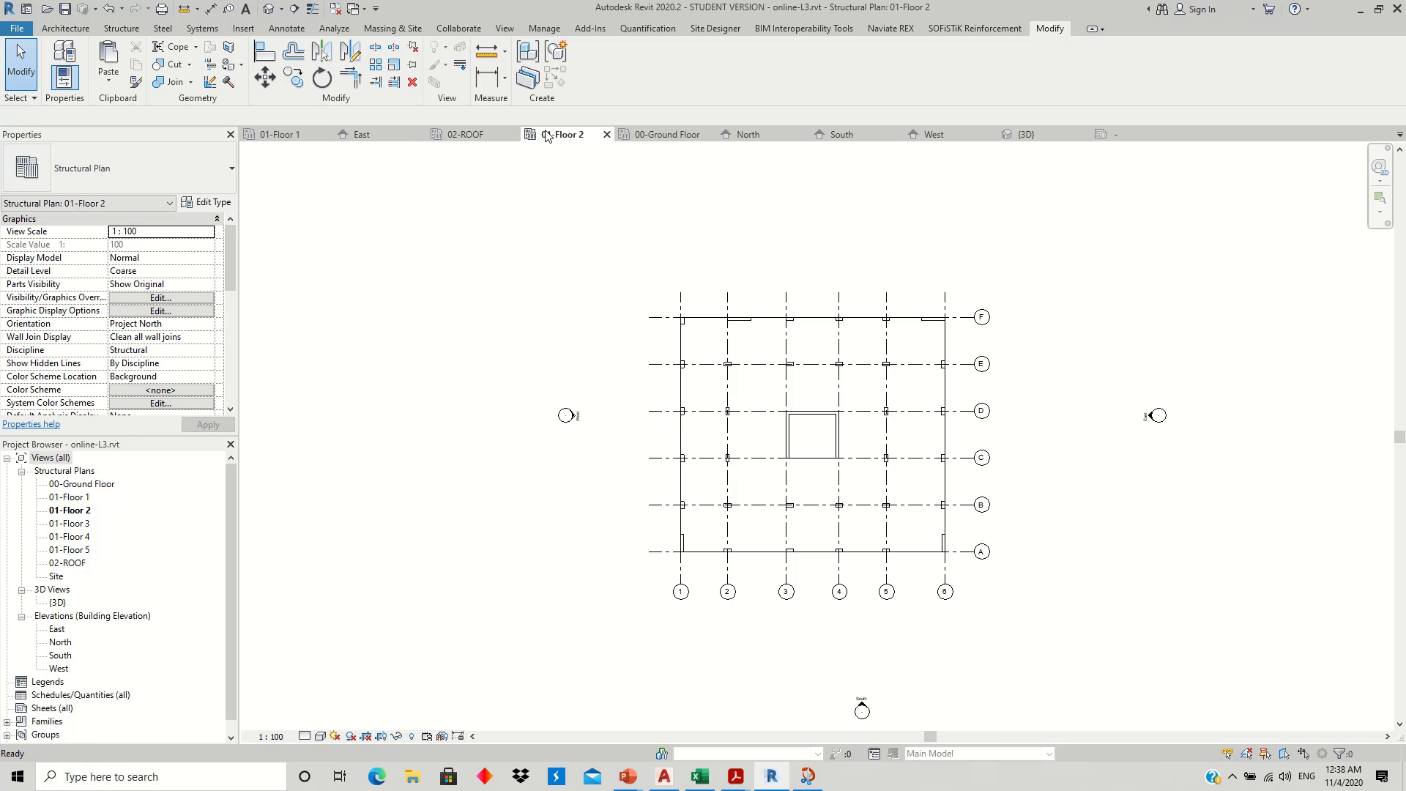
{"action": "left_click", "coordinate": [667, 137]}
- Check the updated W 25cm L=2000mm wall tag on the ground floor plan
{"action": "left_click", "coordinate": [644, 256]}
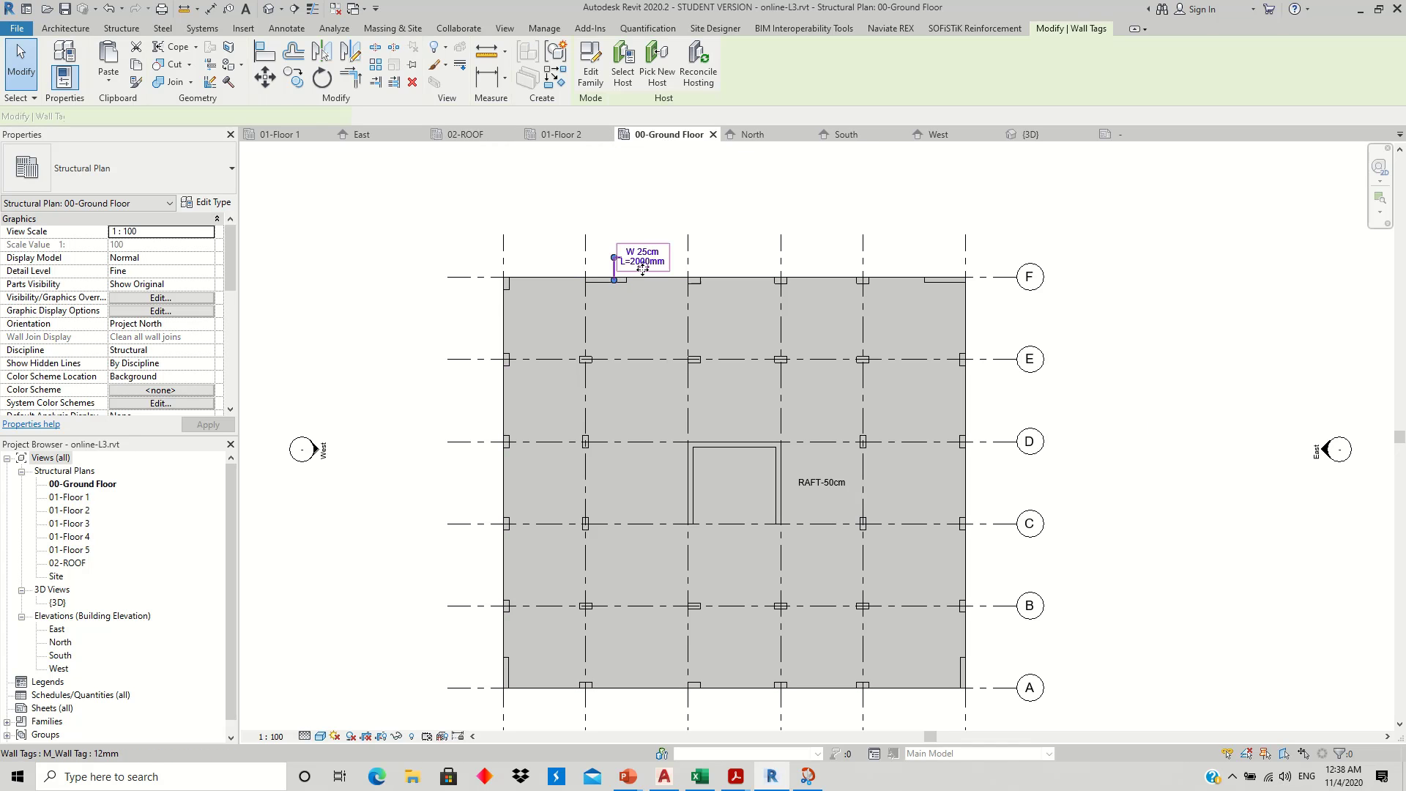
{"action": "left_click_drag", "start_coordinate": [645, 254], "coordinate": [644, 265]}
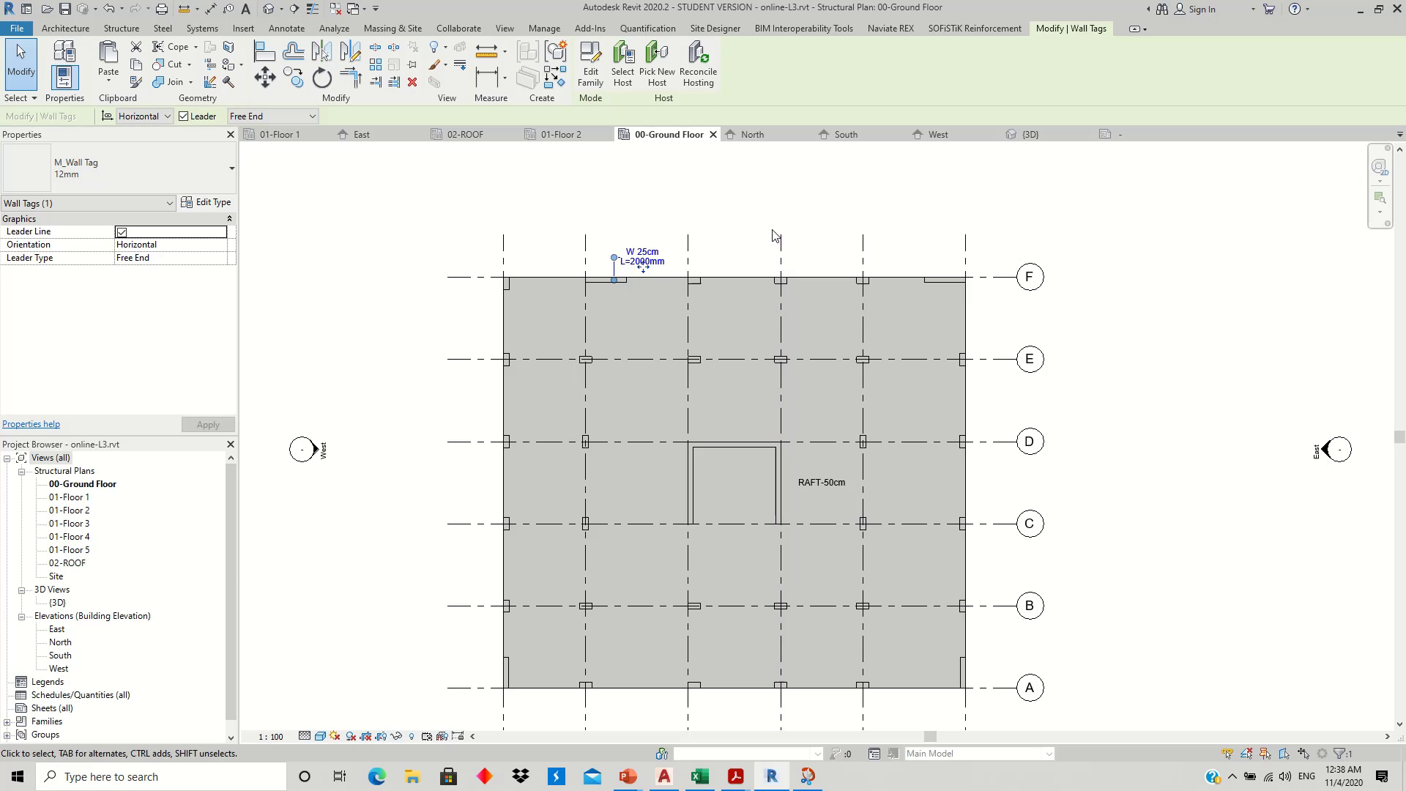
{"action": "left_click", "coordinate": [753, 213]}
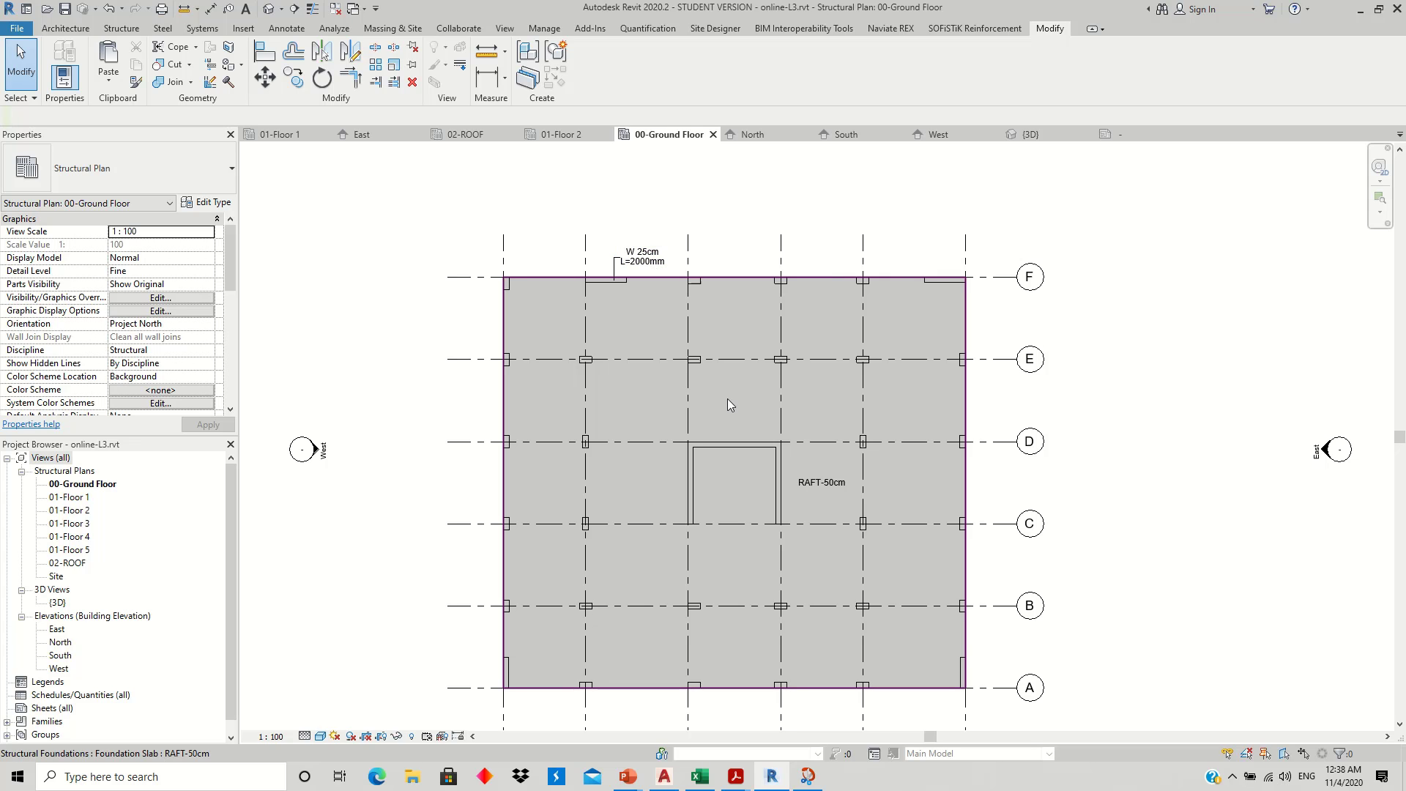
{"action": "middle_click_drag", "start_coordinate": [727, 403], "coordinate": [719, 388]}
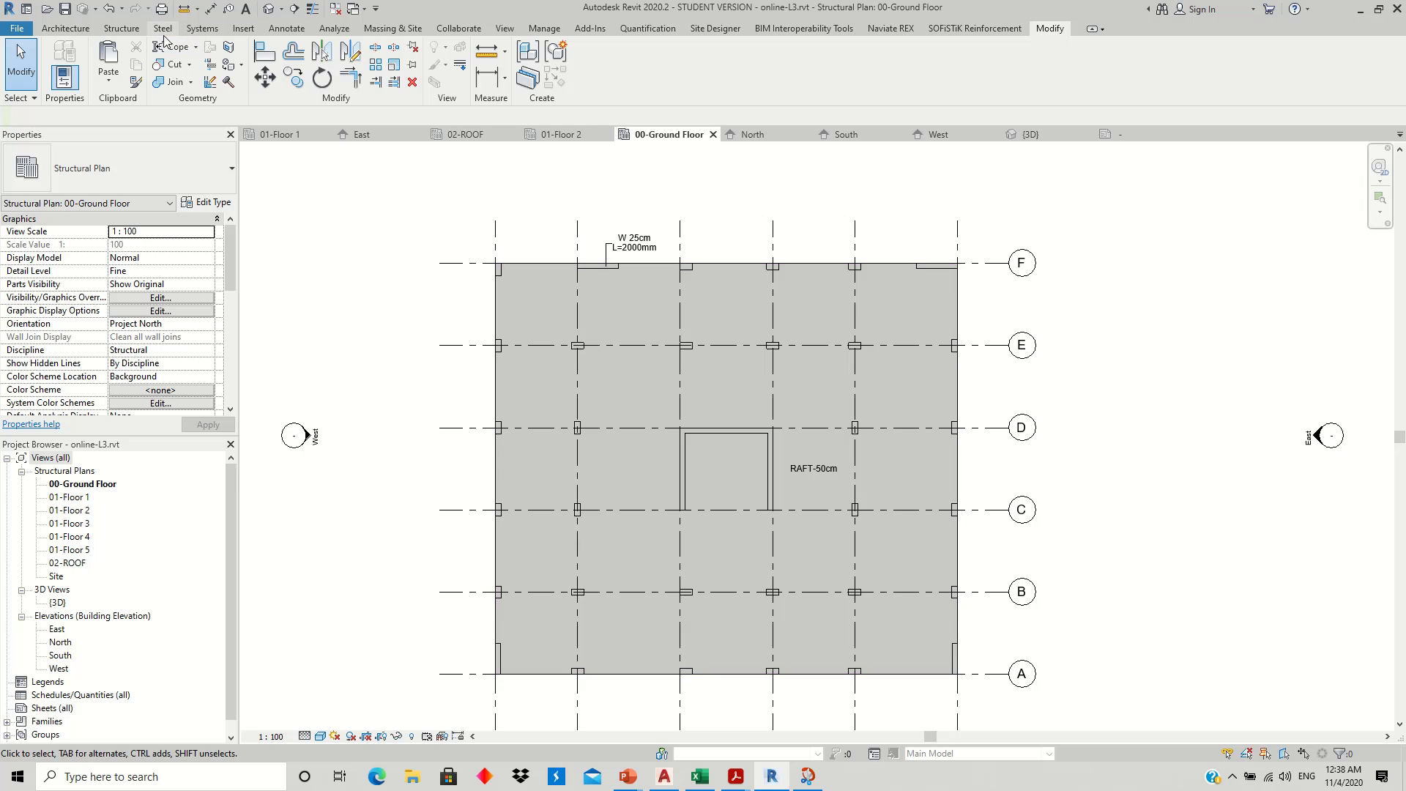
{"action": "left_click", "coordinate": [286, 28]}
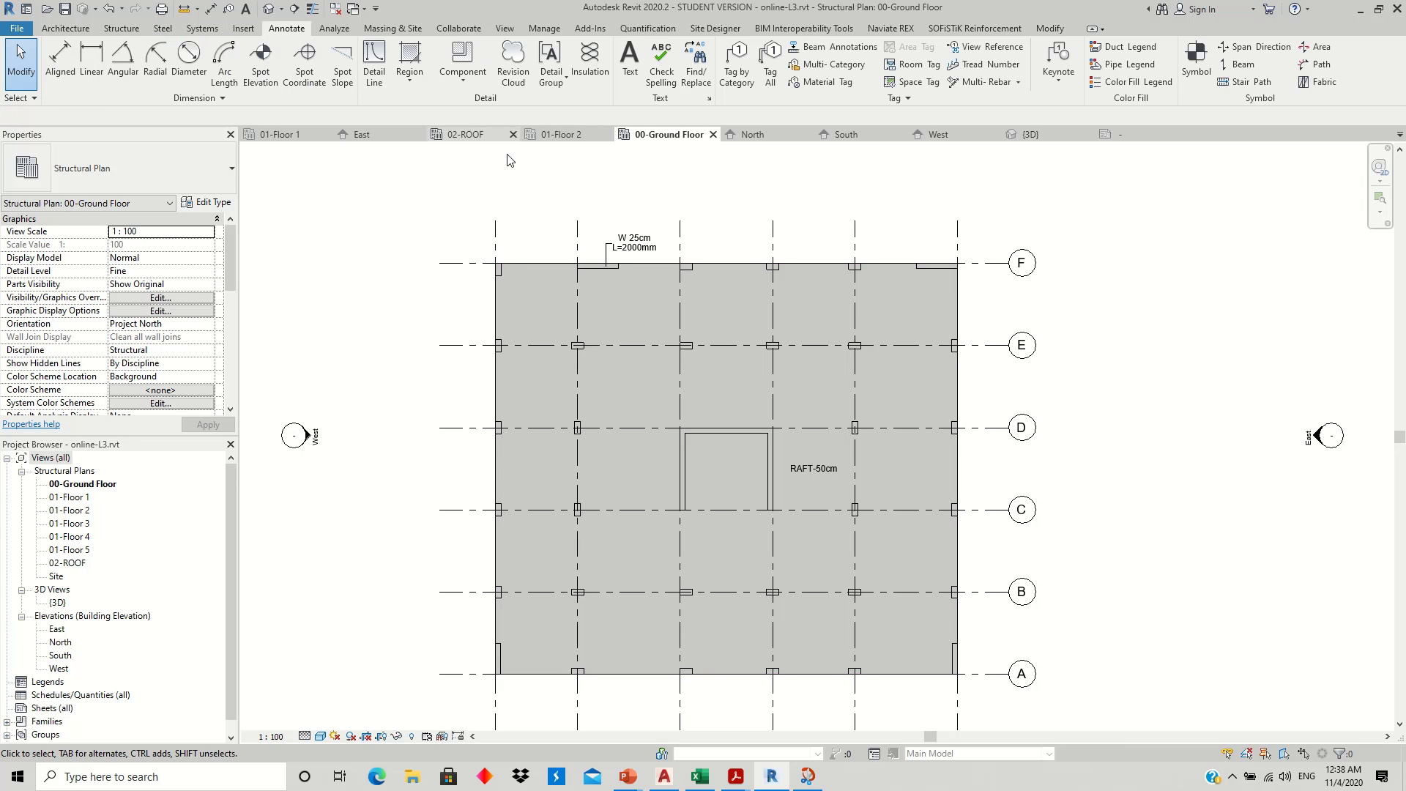
- Tag the column on grid E with an RC 30*60 tag and edit its type properties
{"action": "left_click", "coordinate": [735, 78]}
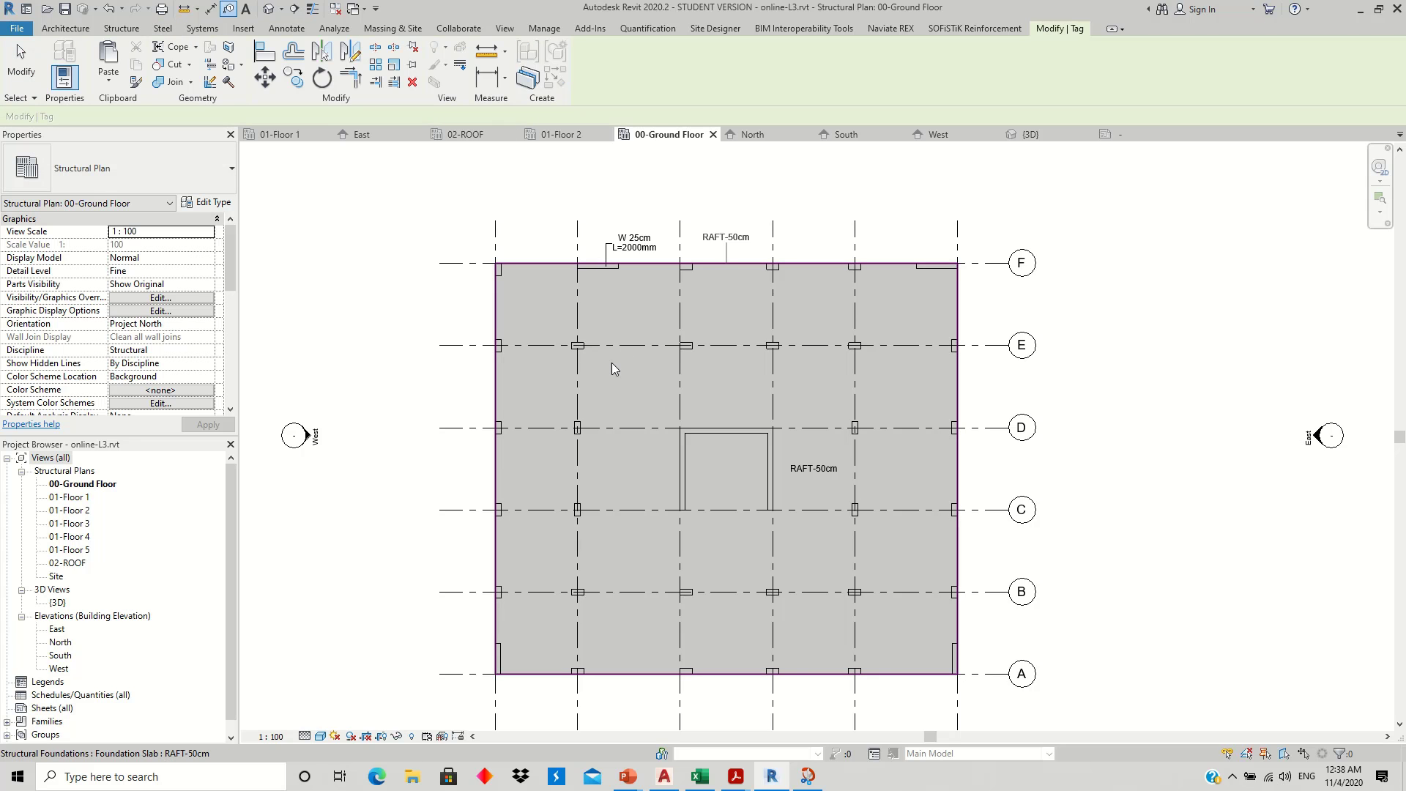
{"action": "left_click", "coordinate": [862, 345]}
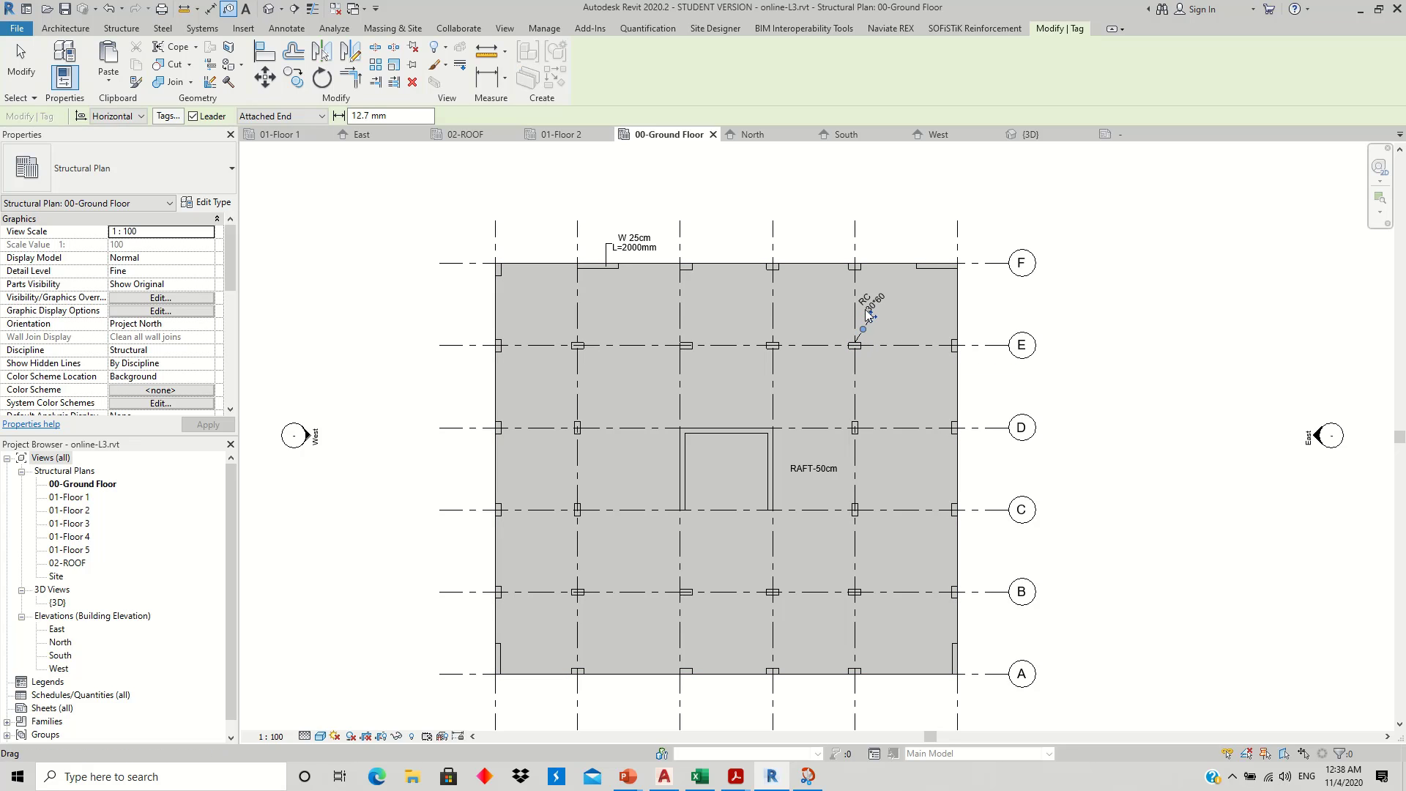
{"action": "key", "text": "Escape"}
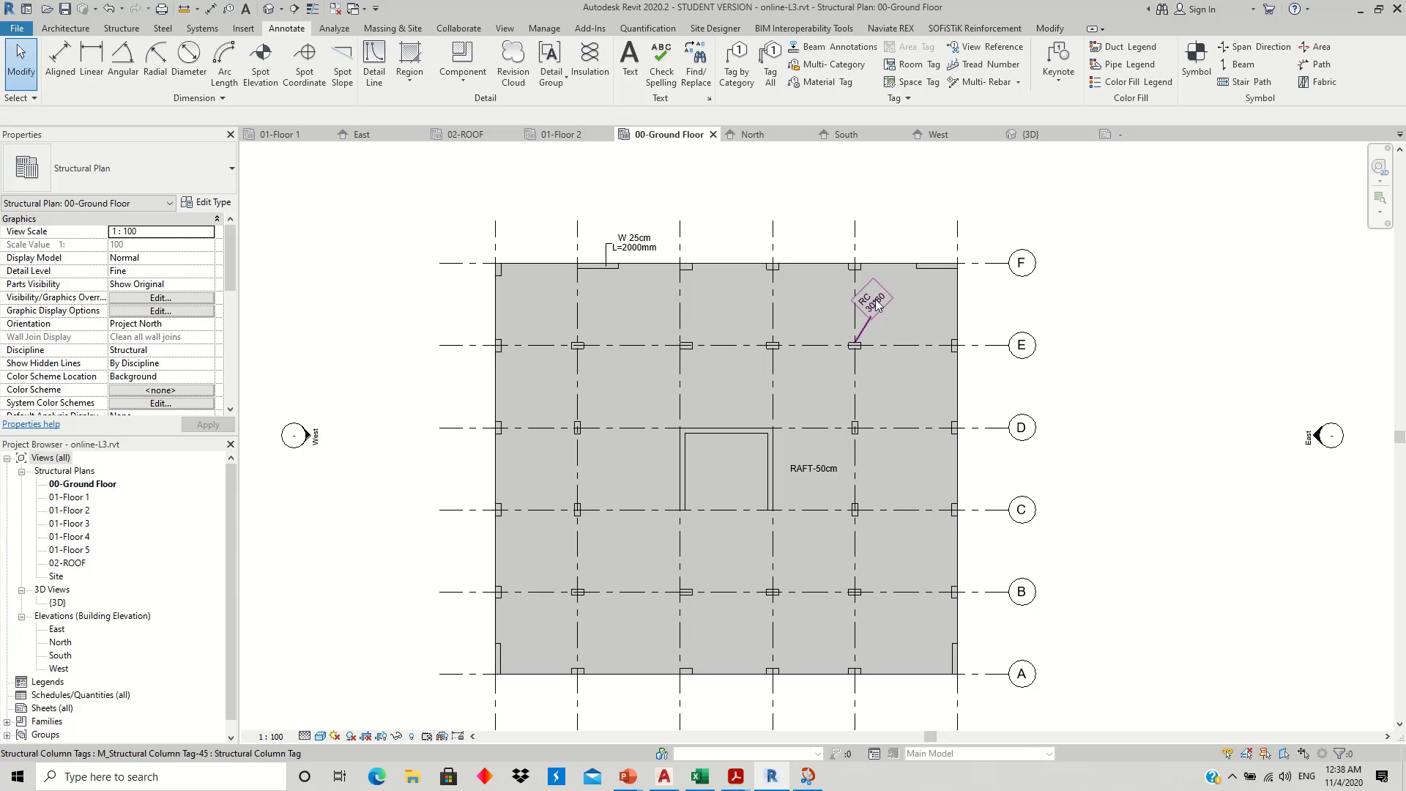
{"action": "left_click", "coordinate": [878, 306]}
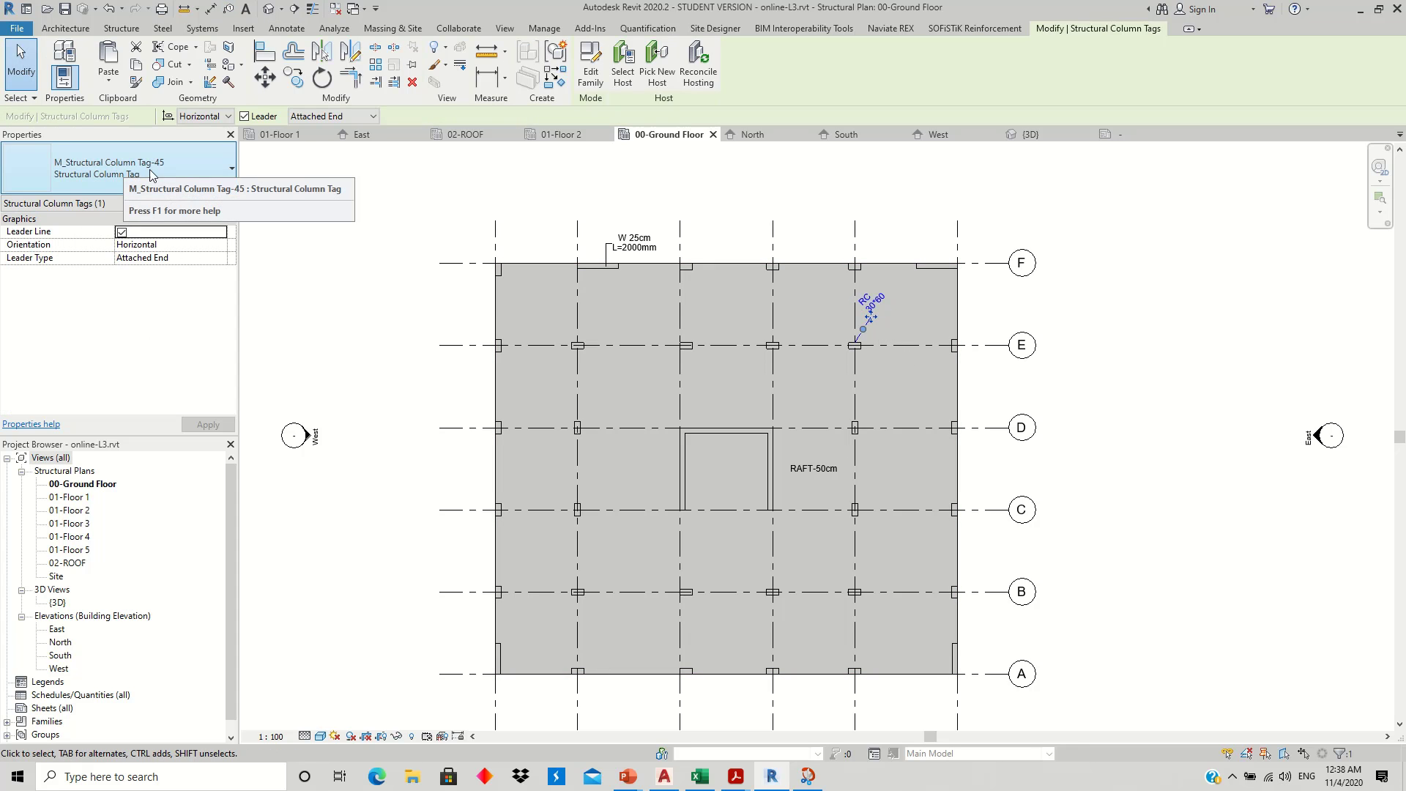
{"action": "left_click", "coordinate": [217, 203]}
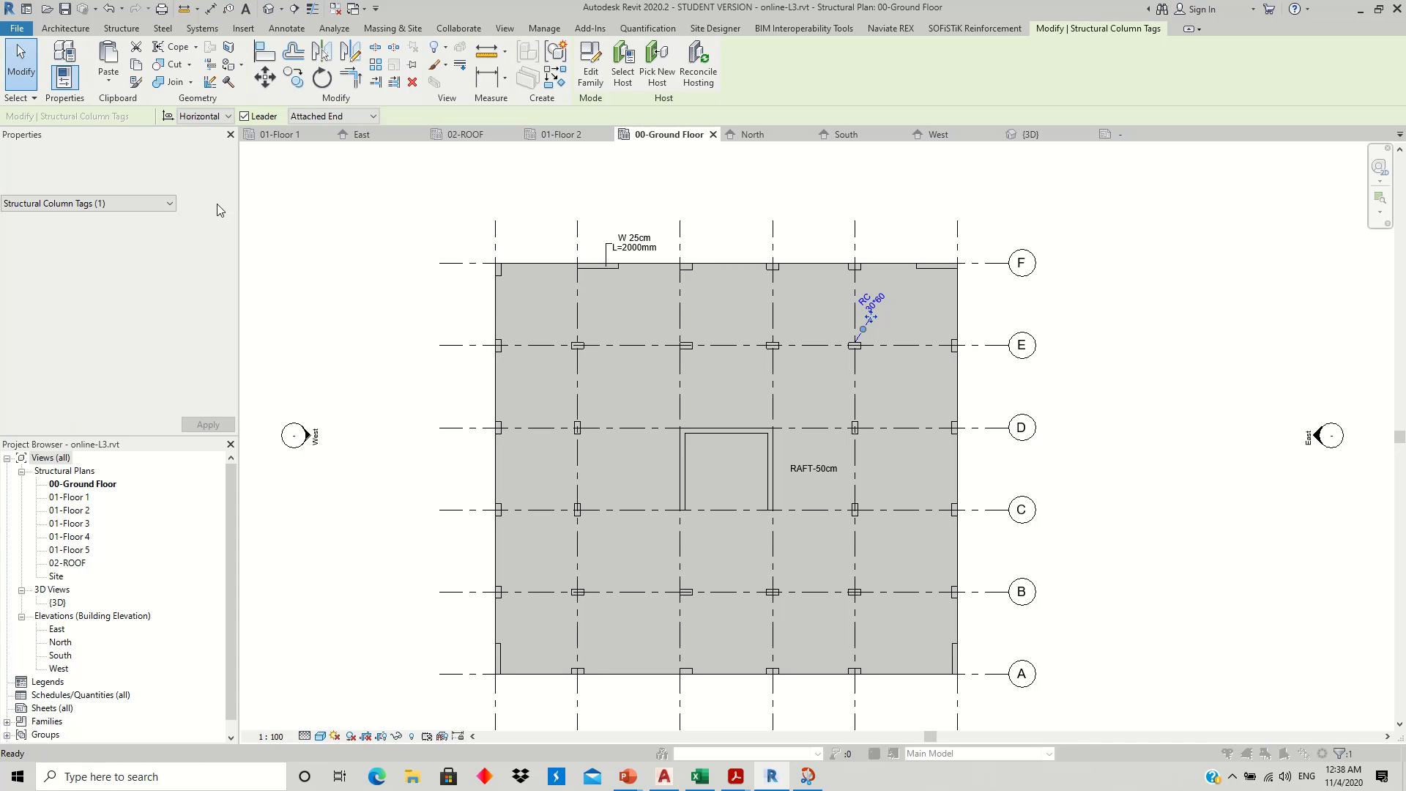
- Load M_Structural Column Tag.rfa from the Structural tags folder as the column tag type
{"action": "left_click", "coordinate": [1197, 231]}
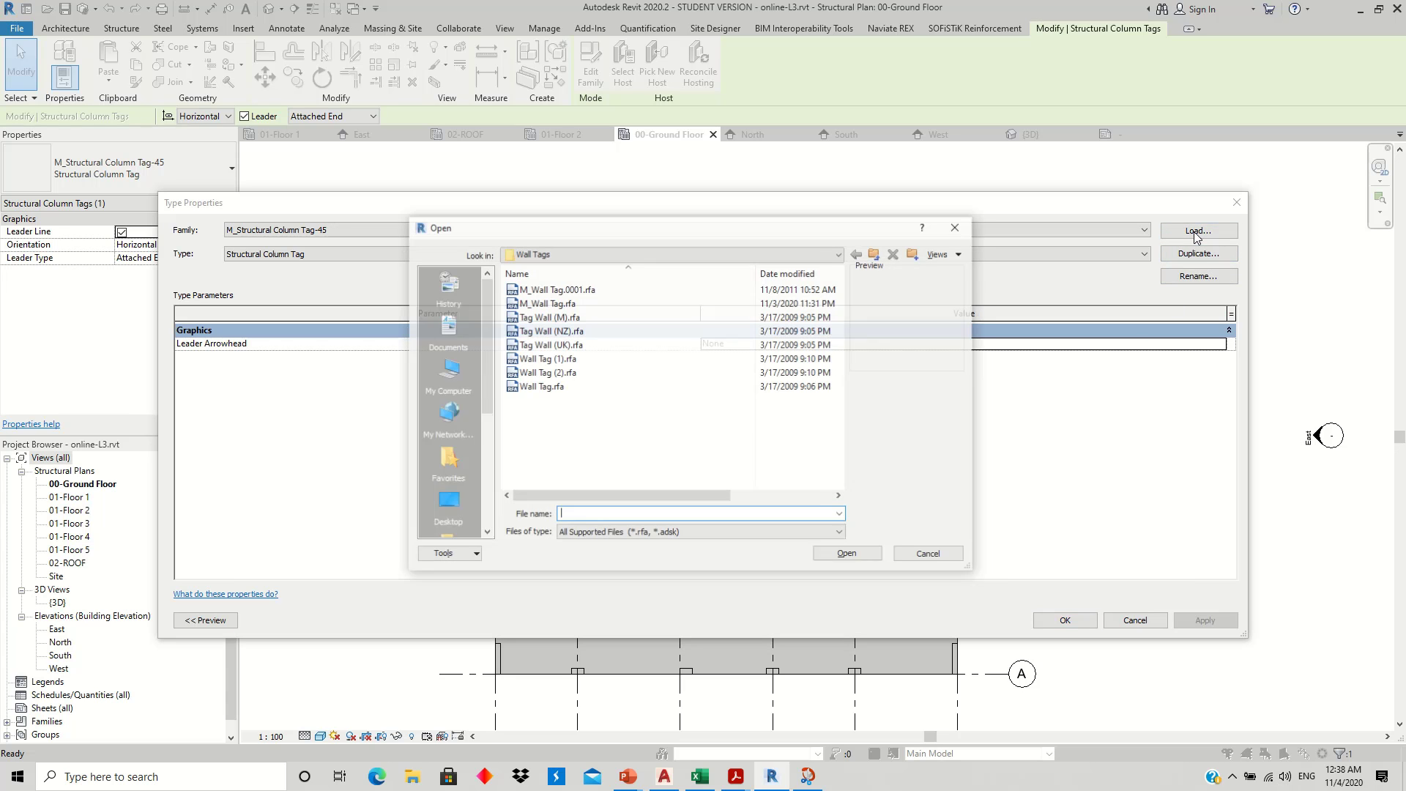
{"action": "left_click", "coordinate": [873, 254]}
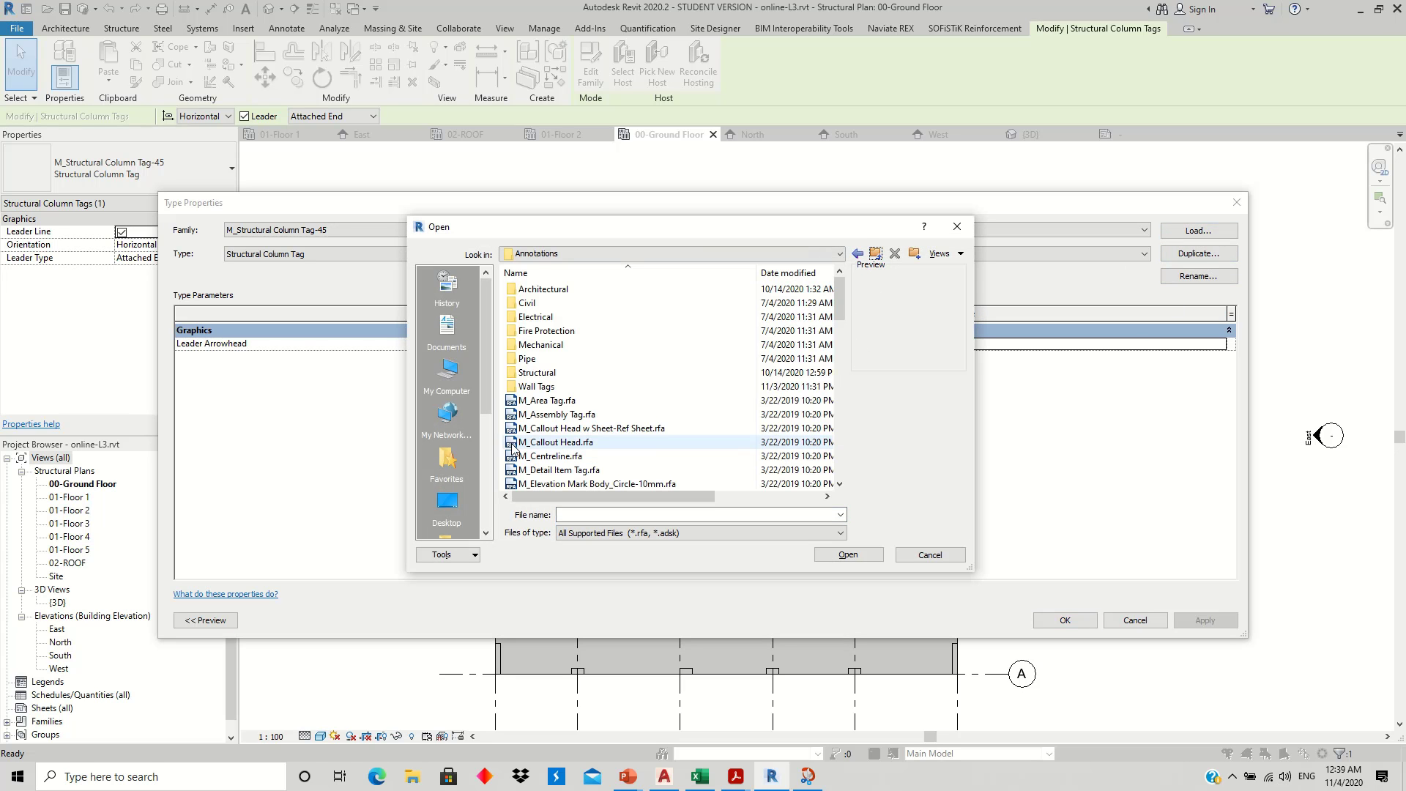
{"action": "double_click", "coordinate": [558, 377]}
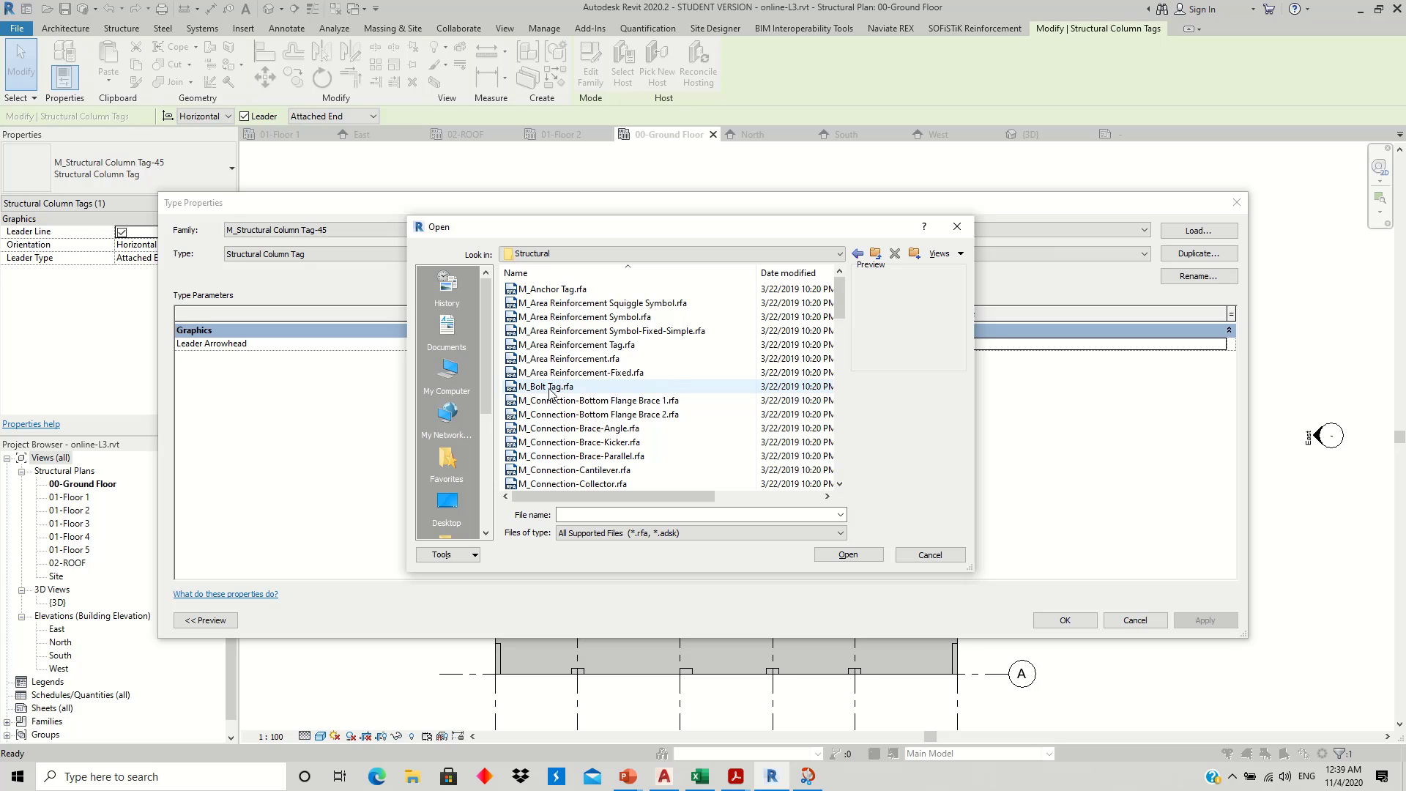
{"action": "scroll", "coordinate": [550, 393], "scroll_direction": "down", "scroll_amount": 5}
{"action": "scroll", "coordinate": [572, 388], "scroll_direction": "down", "scroll_amount": 5}
{"action": "scroll", "coordinate": [593, 380], "scroll_direction": "down", "scroll_amount": 5}
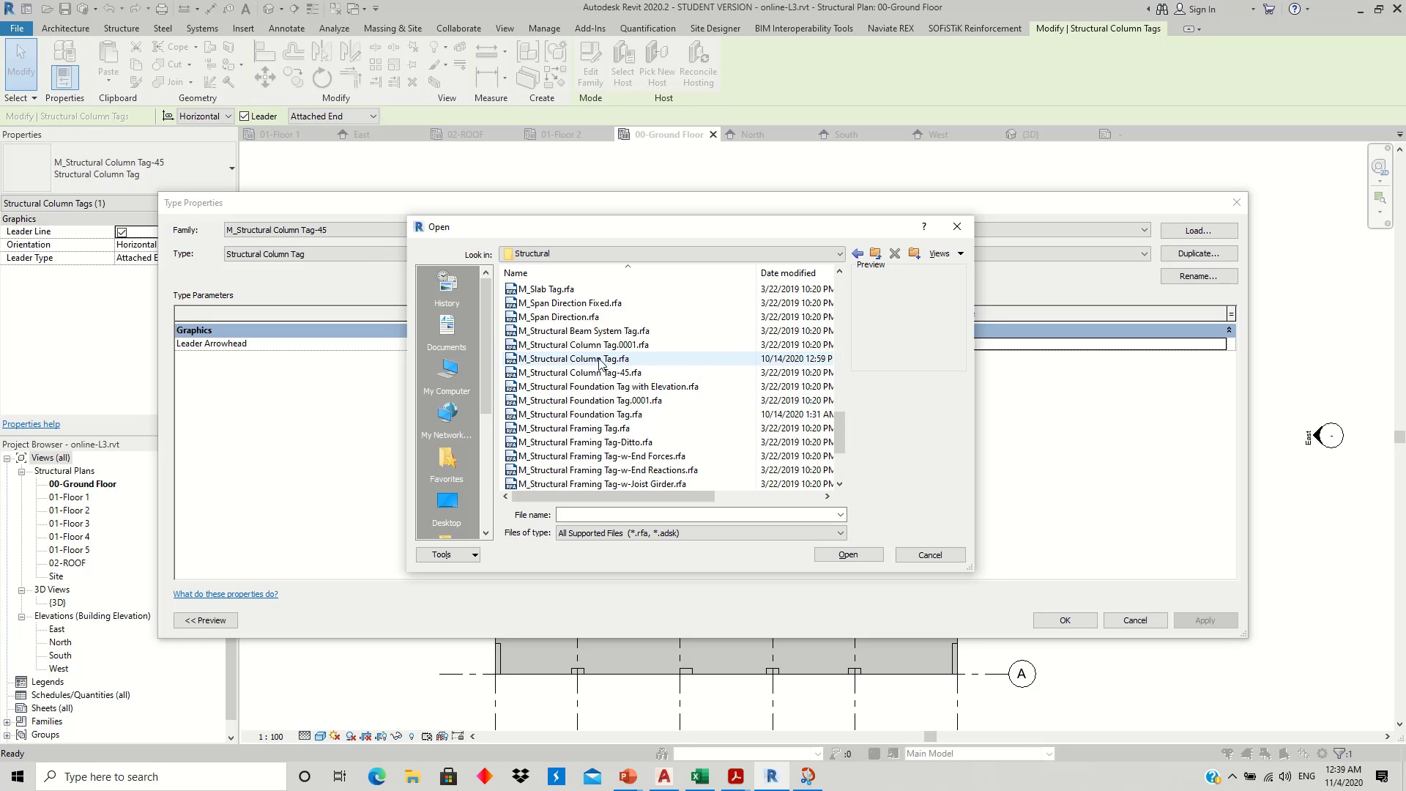
{"action": "left_click", "coordinate": [601, 360]}
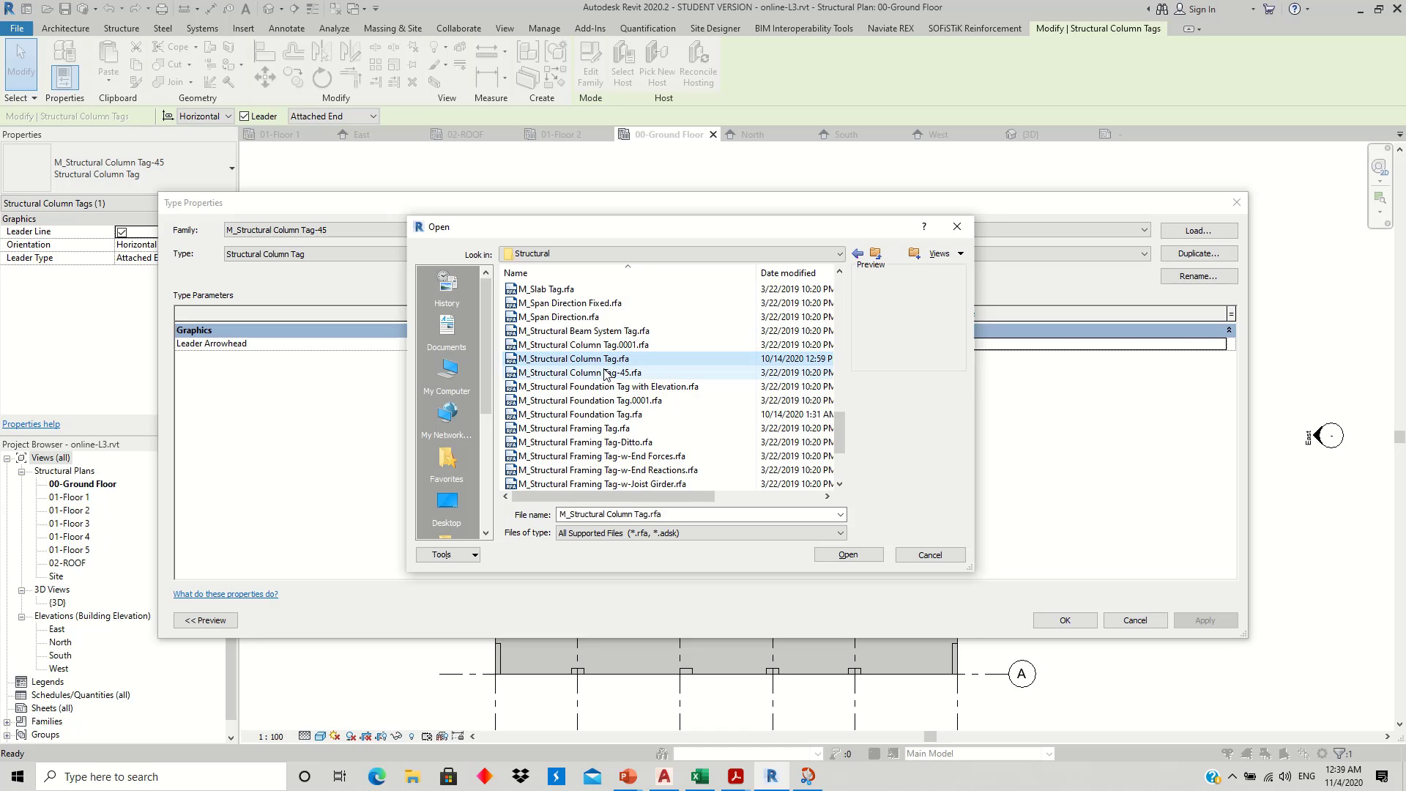
{"action": "left_click", "coordinate": [606, 375]}
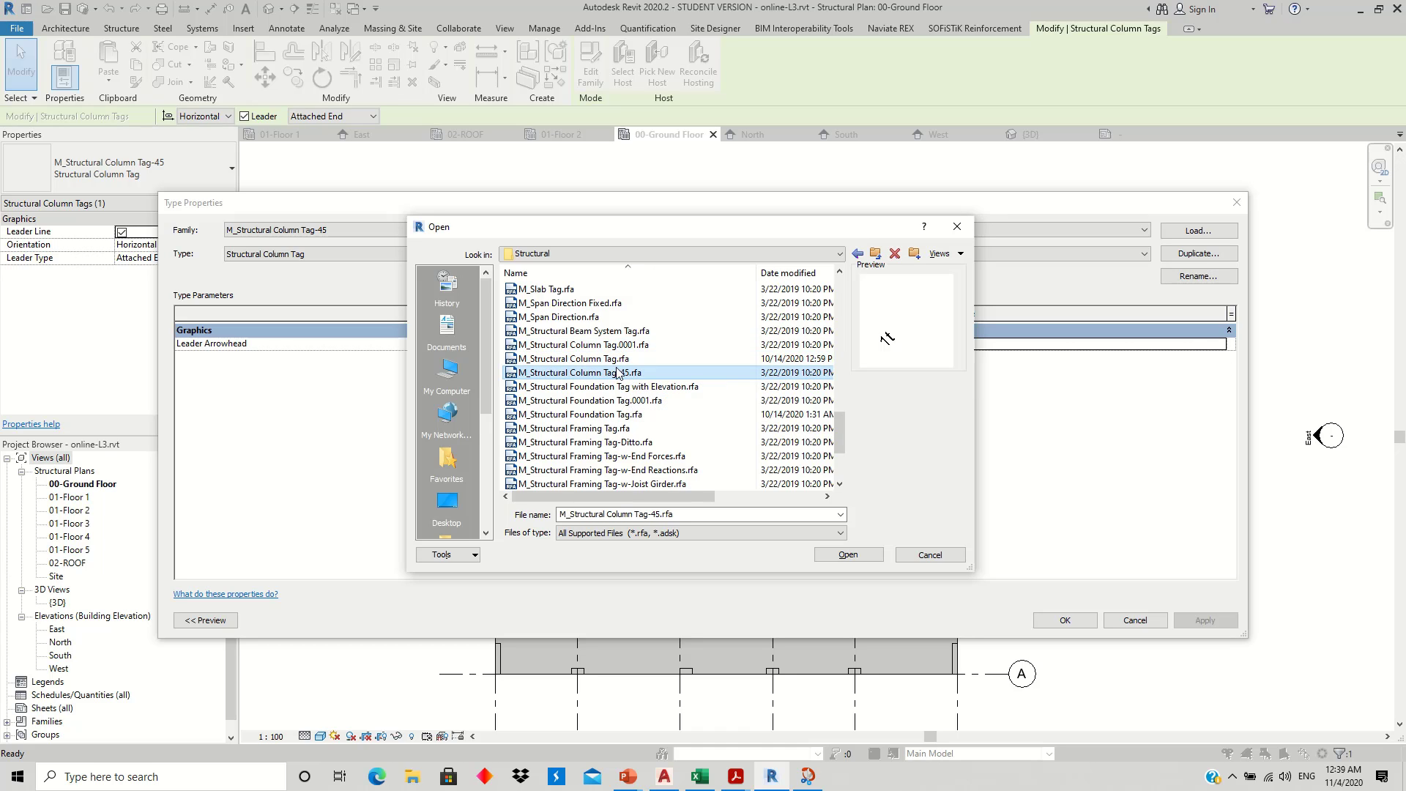
{"action": "left_click", "coordinate": [616, 347]}
{"action": "mouse_move", "coordinate": [617, 345]}
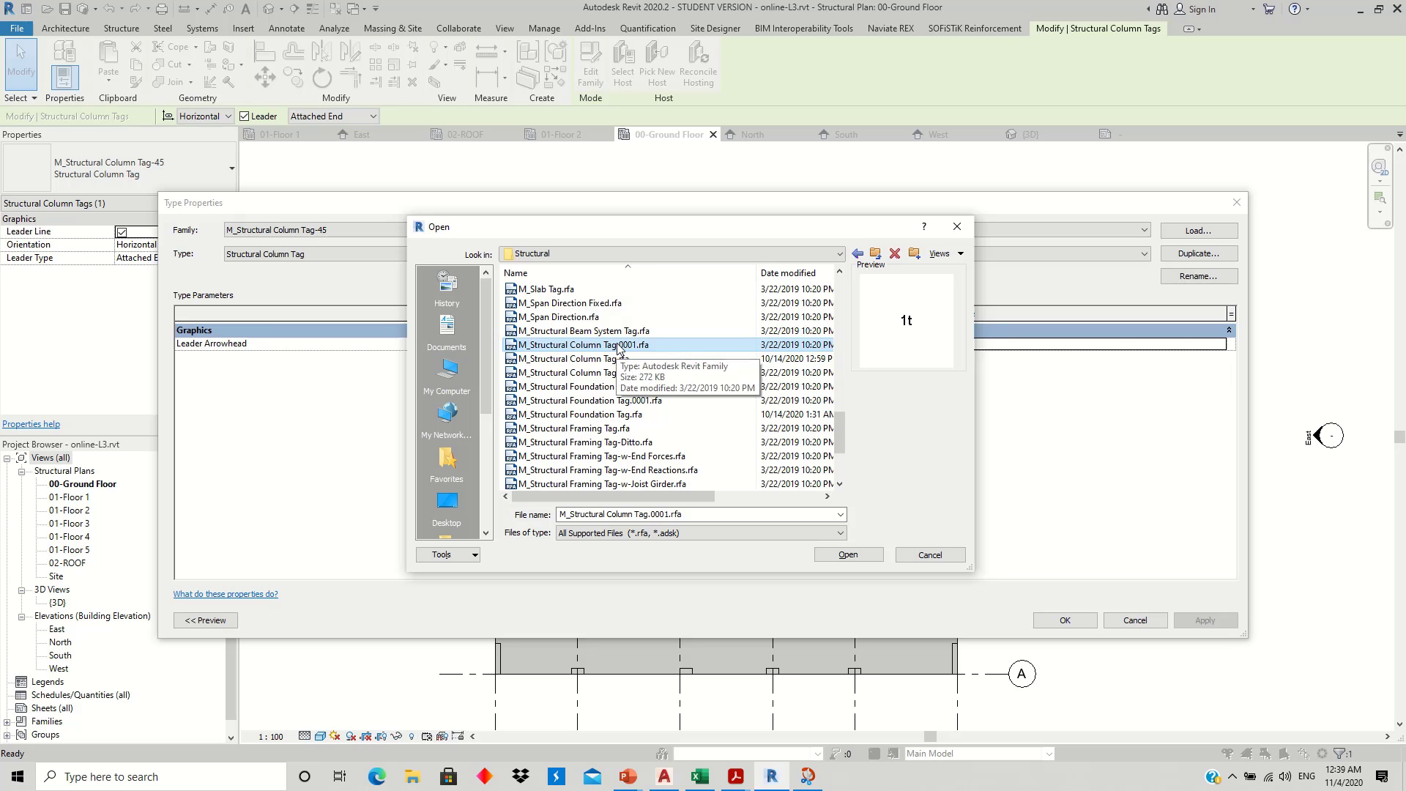
{"action": "key", "text": "Delete"}
{"action": "left_click", "coordinate": [602, 348]}
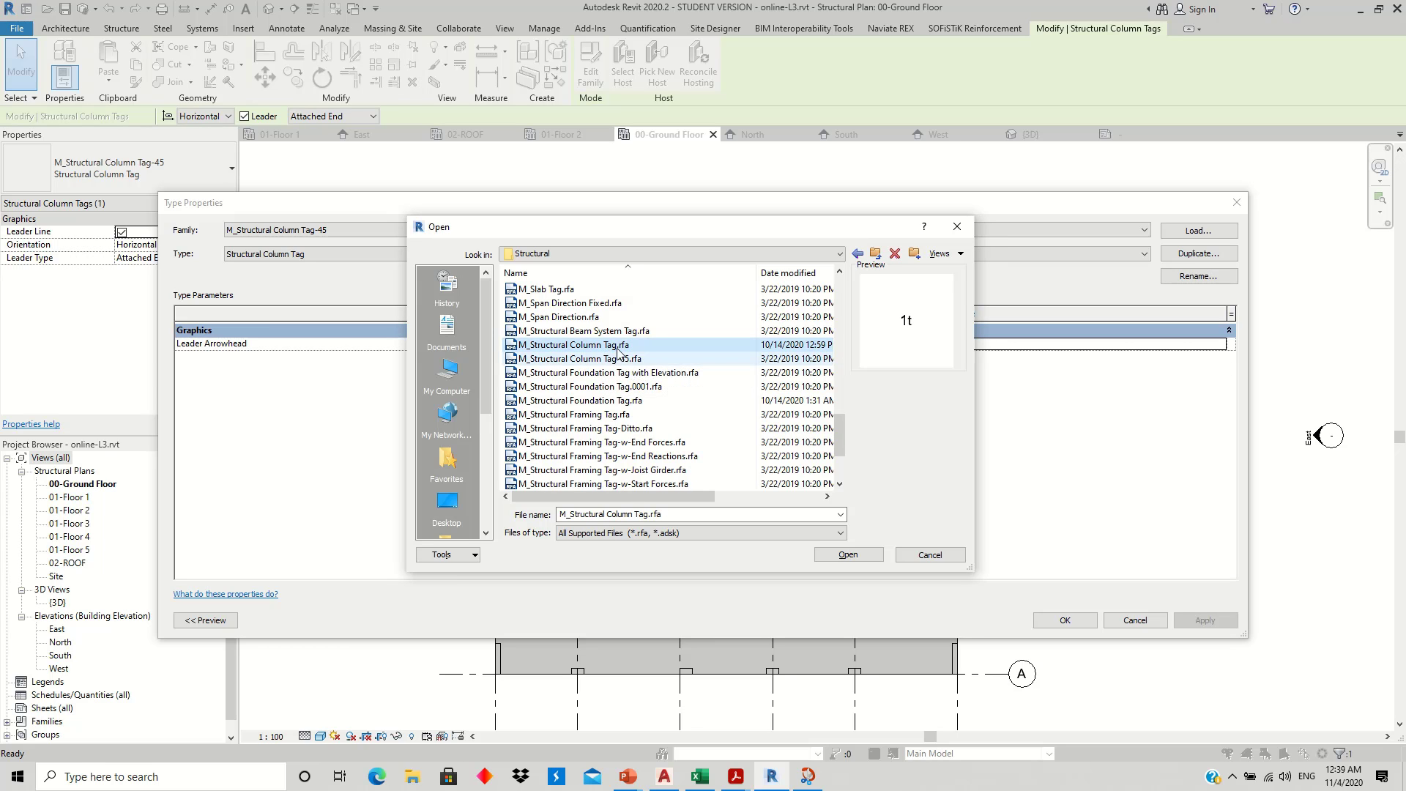
{"action": "mouse_move", "coordinate": [573, 345]}
{"action": "double_click", "coordinate": [605, 350]}
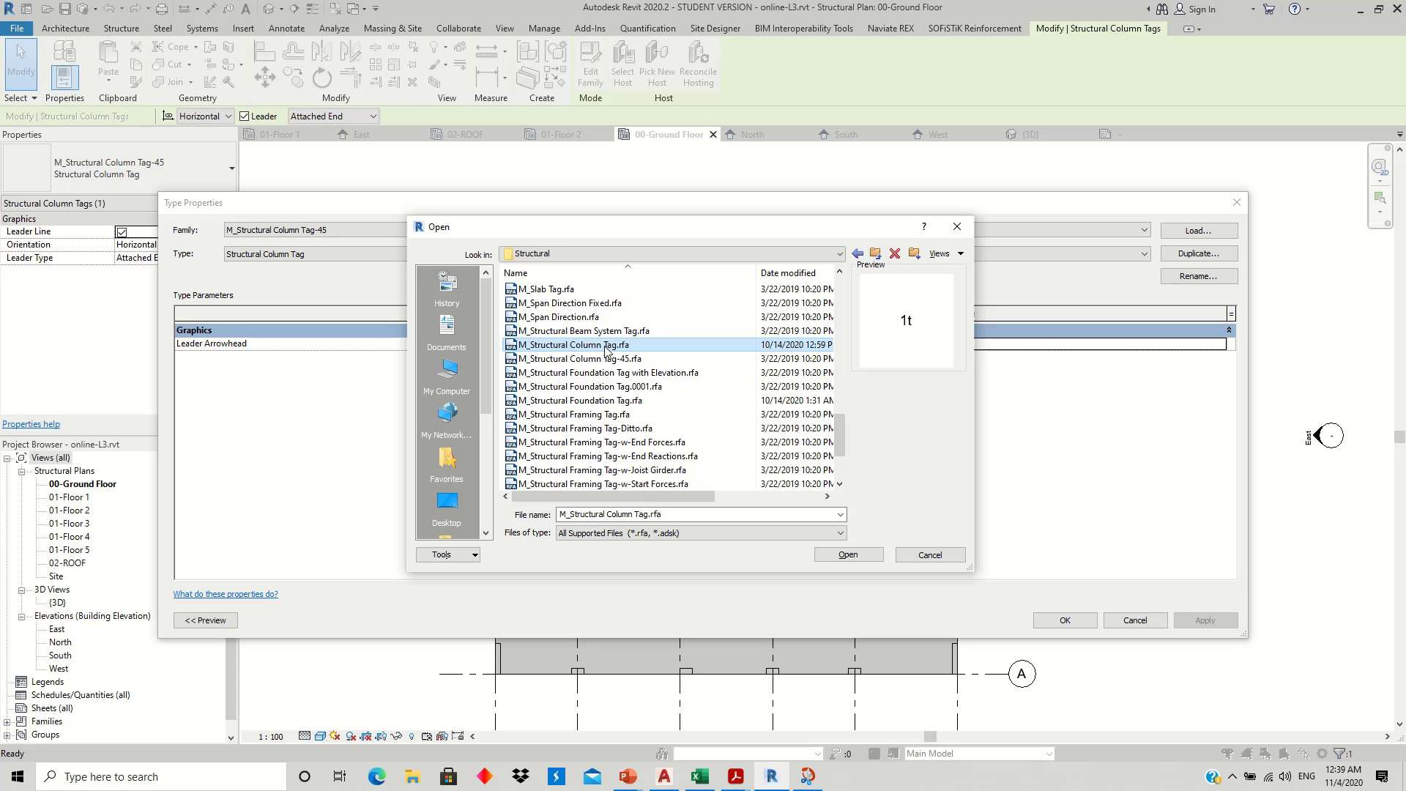
{"action": "left_click", "coordinate": [1063, 621]}
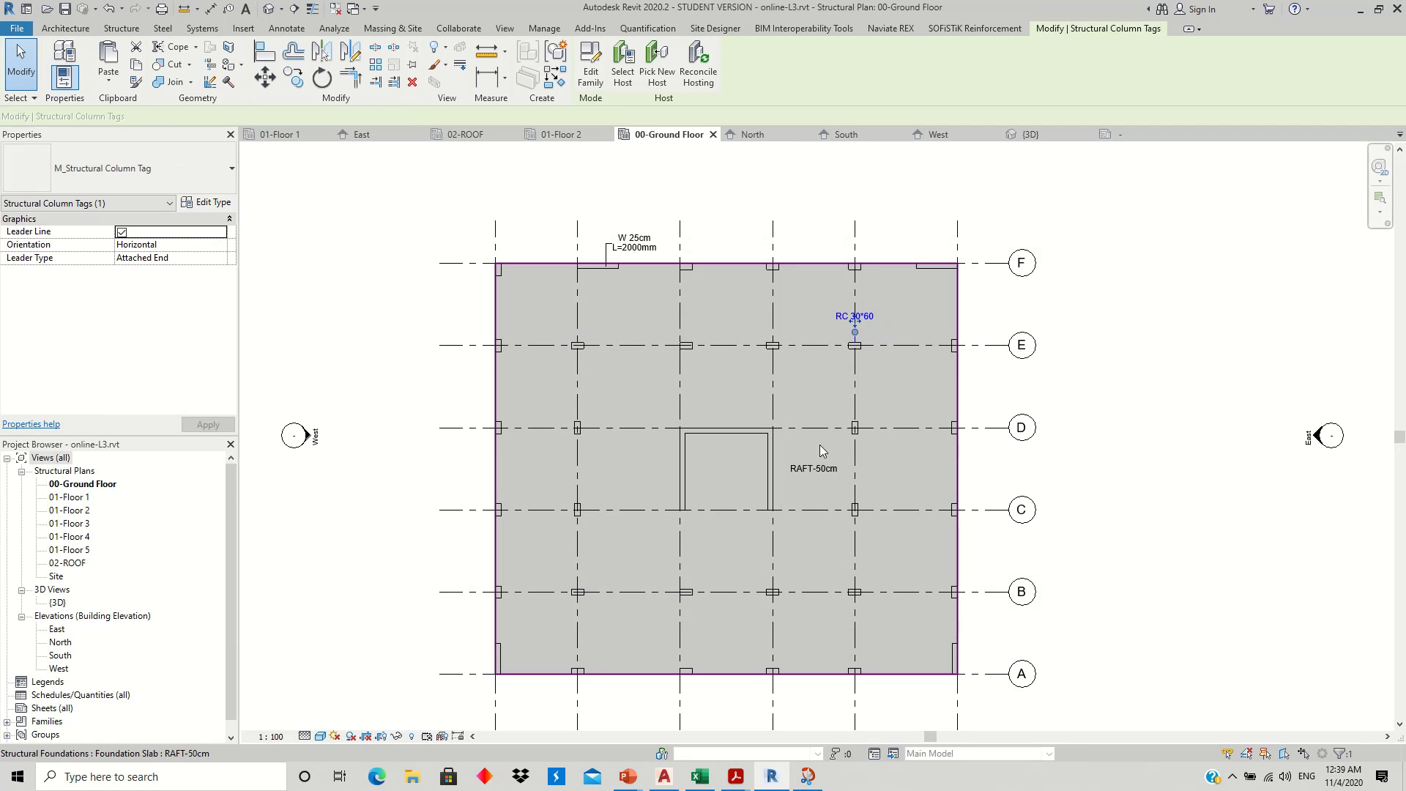
- Give the RC 30*60 tag a Free End leader, move it off the column, then open 01-Floor 1
{"action": "left_click", "coordinate": [220, 260]}
{"action": "left_click", "coordinate": [221, 259]}
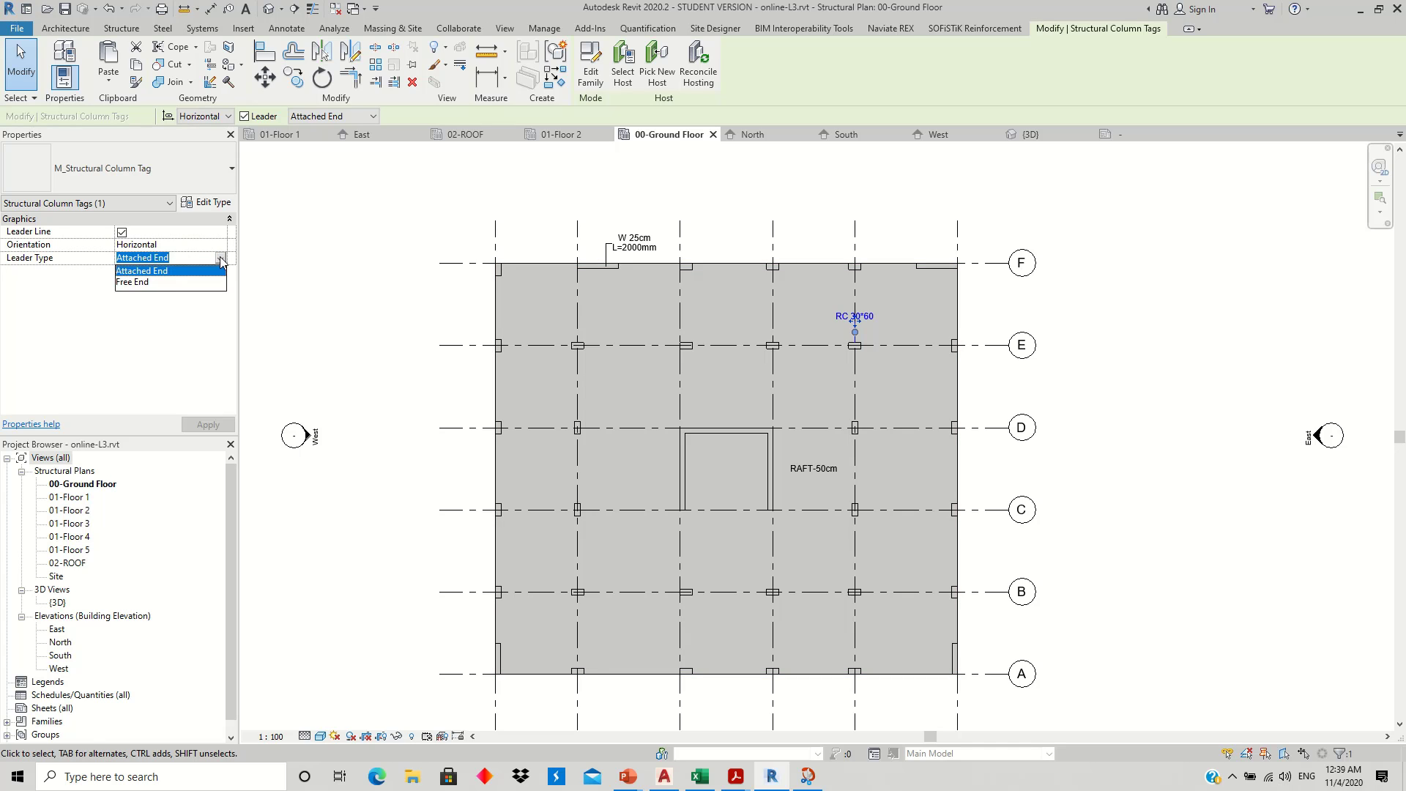
{"action": "left_click", "coordinate": [146, 282]}
{"action": "left_click_drag", "start_coordinate": [858, 325], "coordinate": [890, 324]}
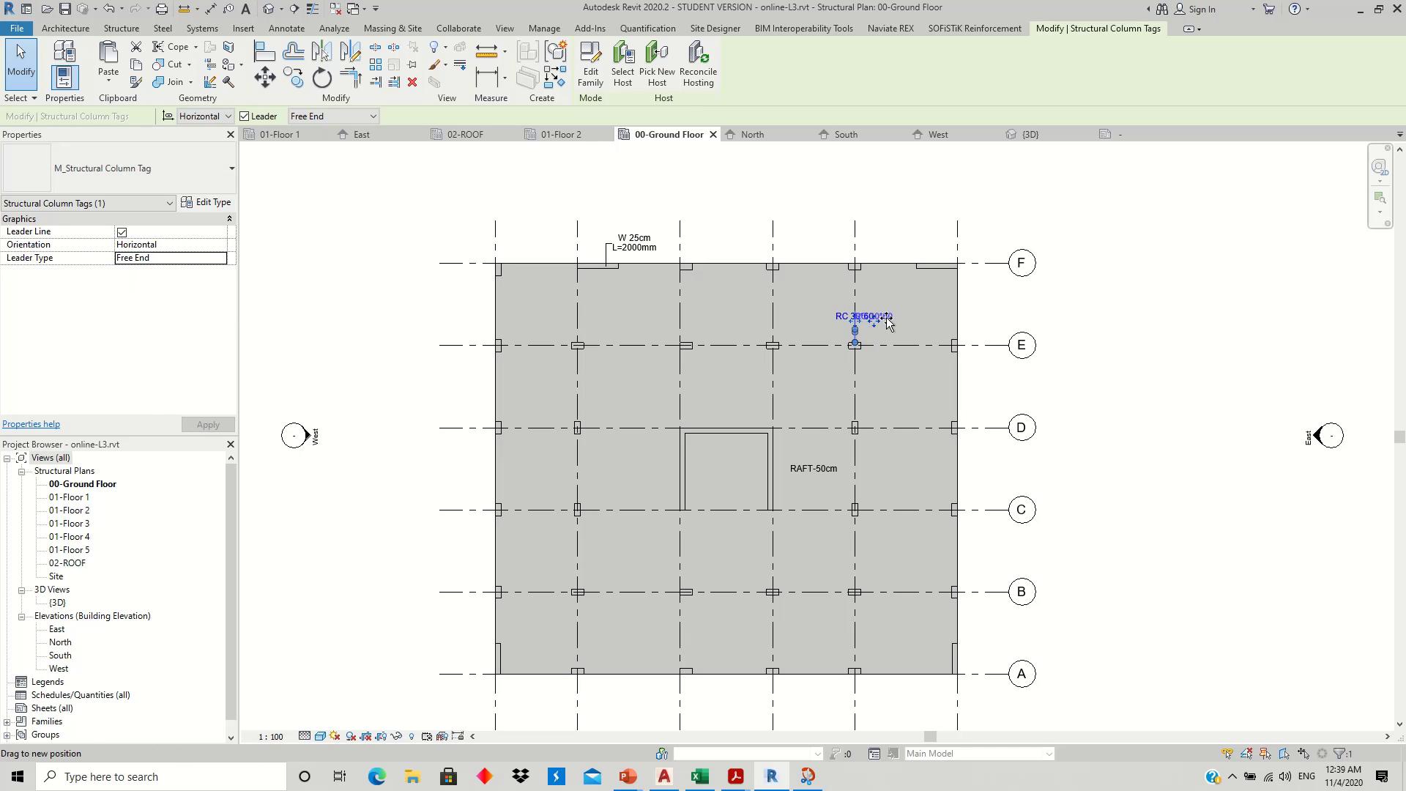
{"action": "left_click", "coordinate": [965, 458]}
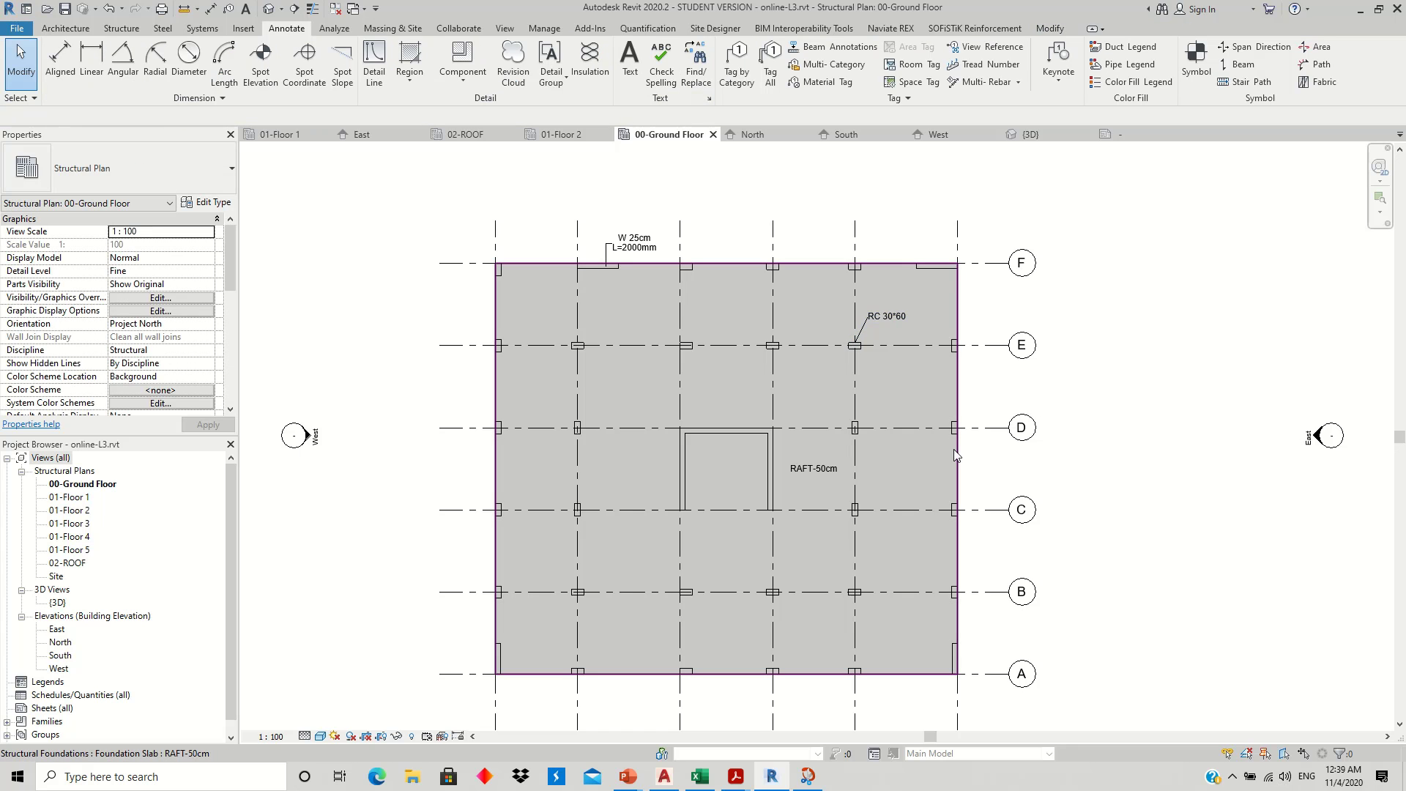
{"action": "middle_click_drag", "start_coordinate": [847, 446], "coordinate": [852, 418]}
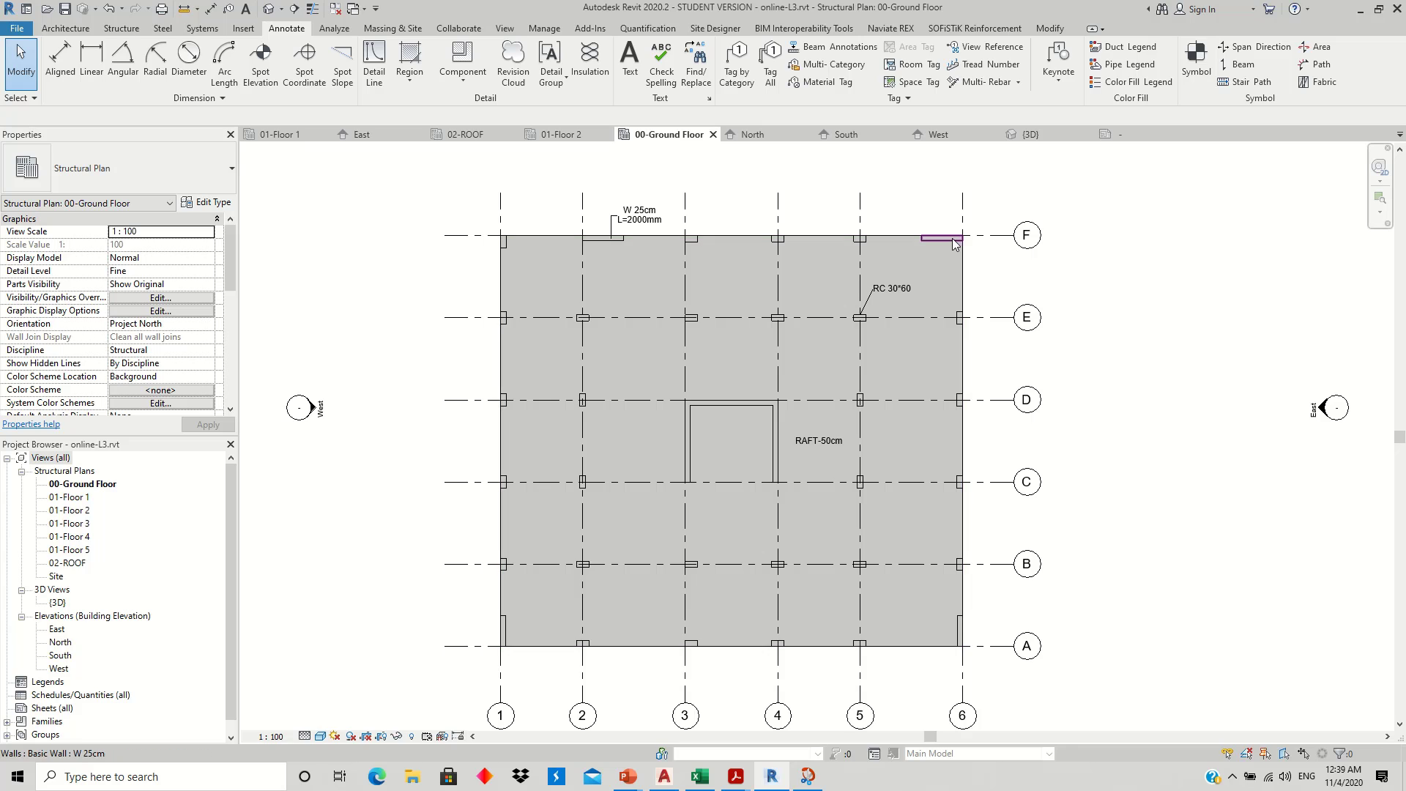
{"action": "double_click", "coordinate": [70, 497]}
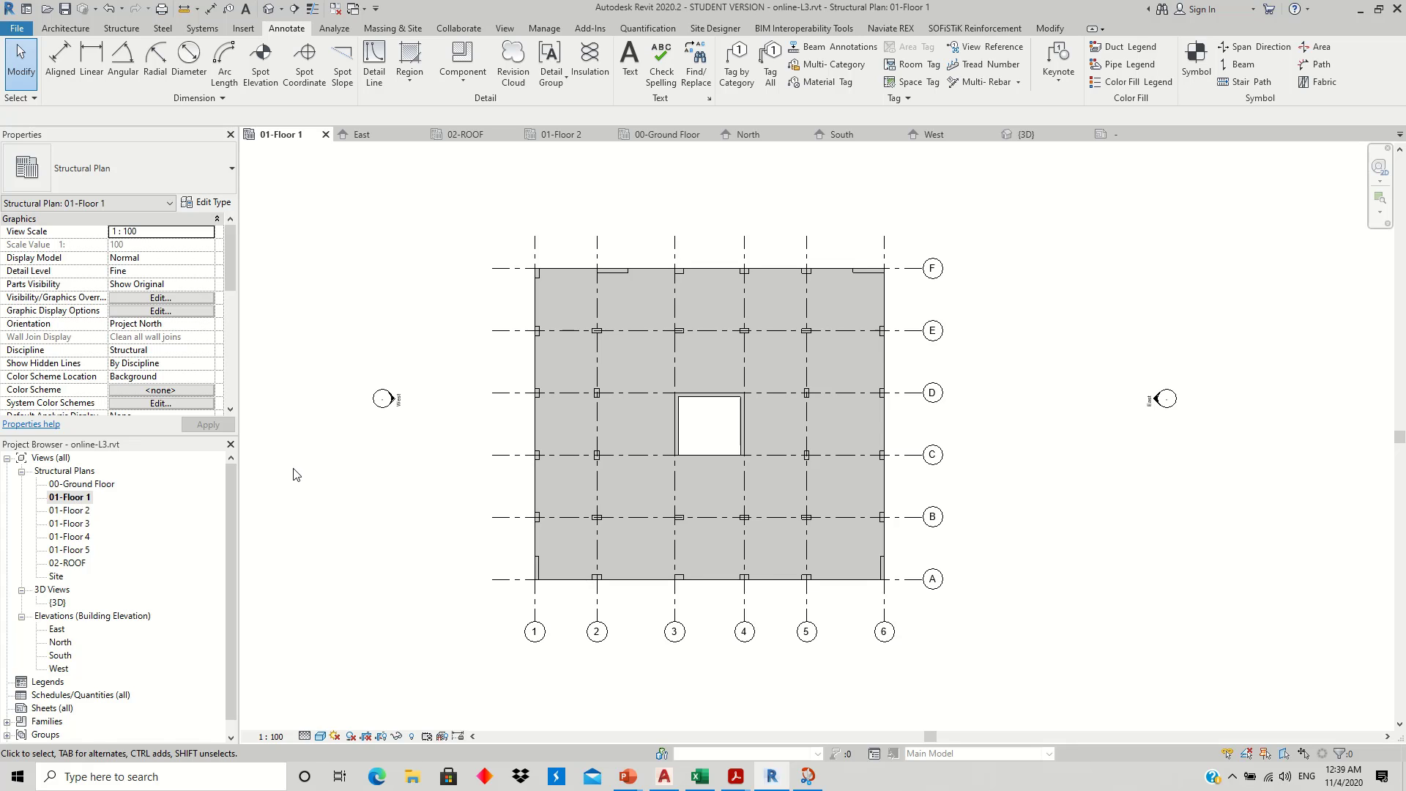
- Load M_Slab Tag.rfa and place a Slab 20cm tag on the 01-Floor 1 slab
{"action": "left_click", "coordinate": [735, 65]}
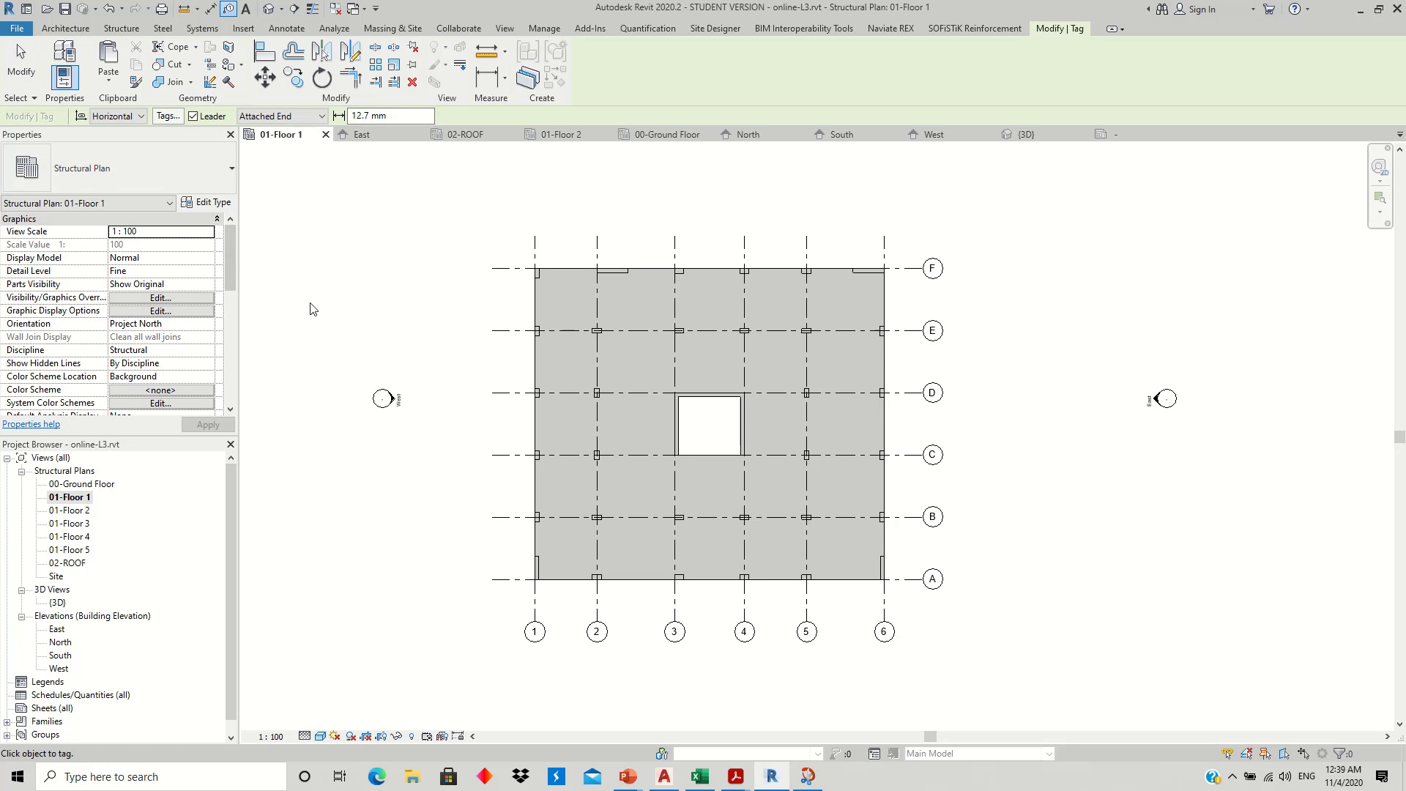
{"action": "left_click", "coordinate": [561, 356]}
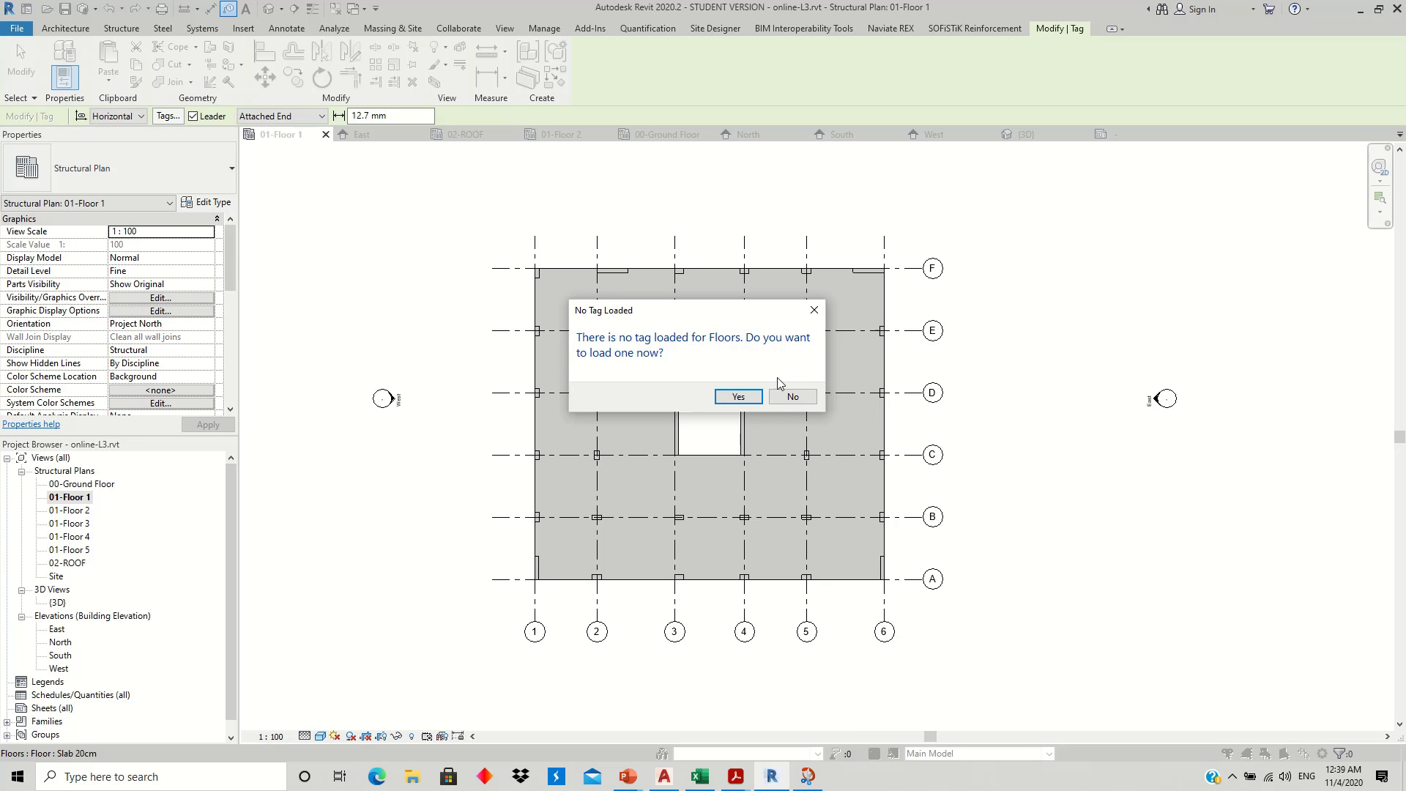
{"action": "left_click", "coordinate": [741, 396]}
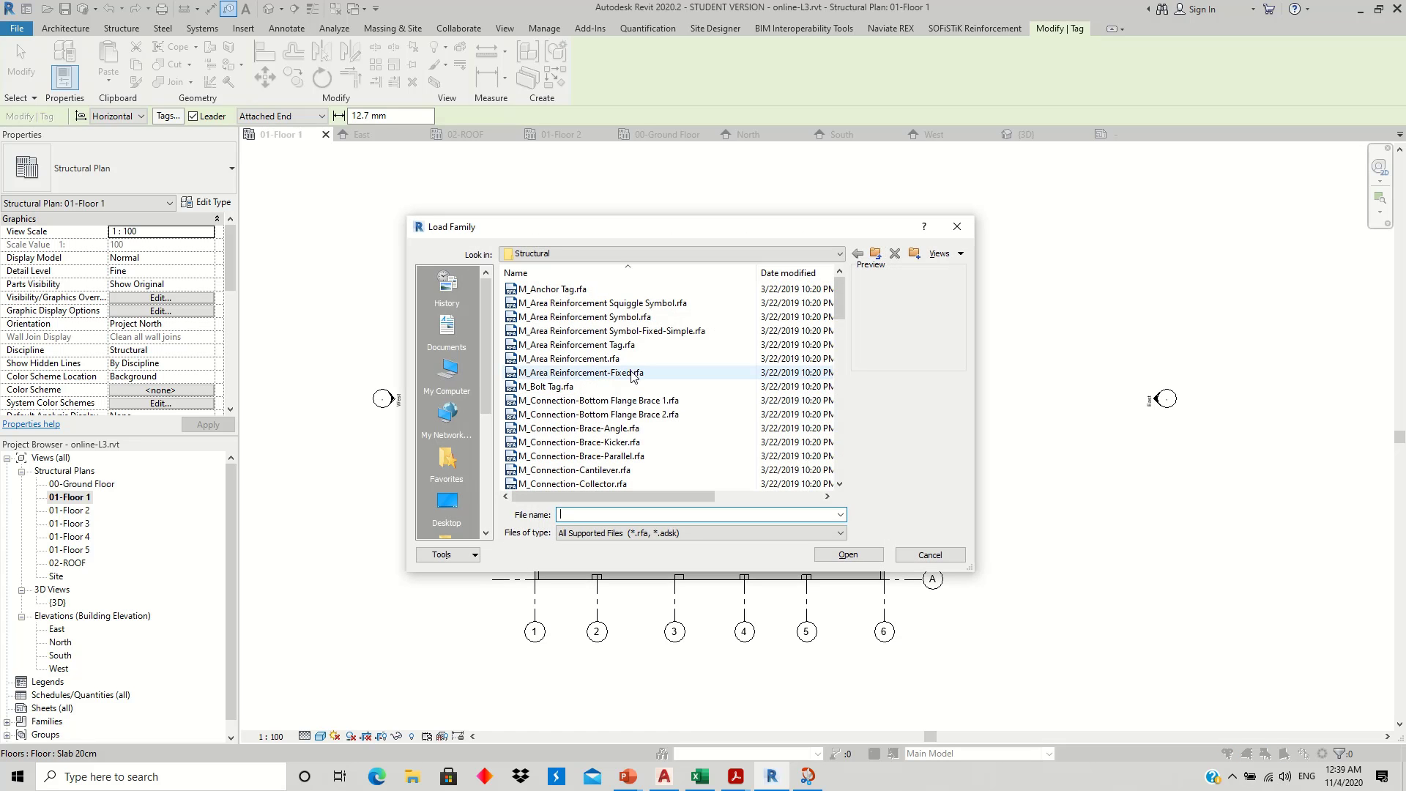
{"action": "scroll", "coordinate": [709, 390], "scroll_direction": "down", "scroll_amount": 3}
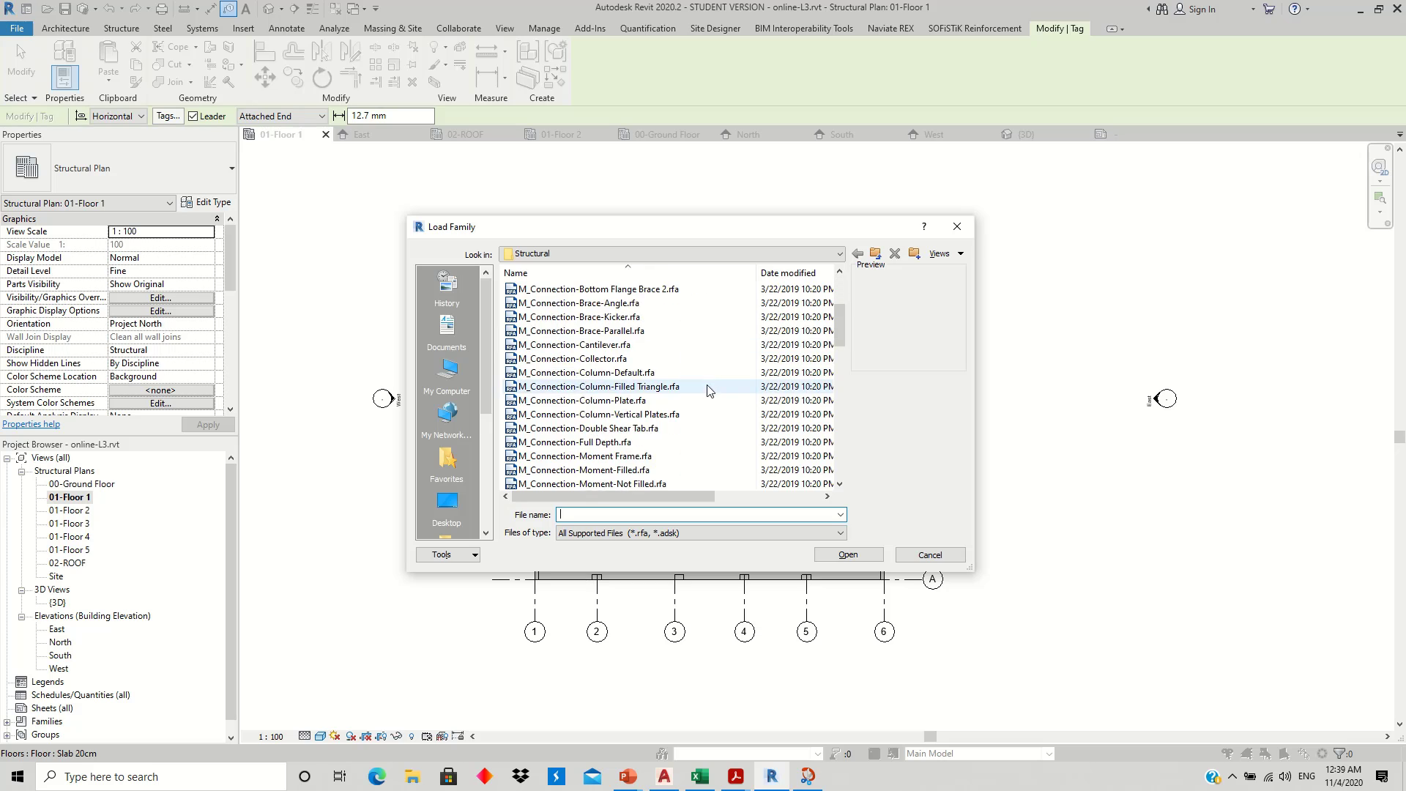
{"action": "scroll", "coordinate": [707, 391], "scroll_direction": "down", "scroll_amount": 5}
{"action": "scroll", "coordinate": [704, 399], "scroll_direction": "down", "scroll_amount": 5}
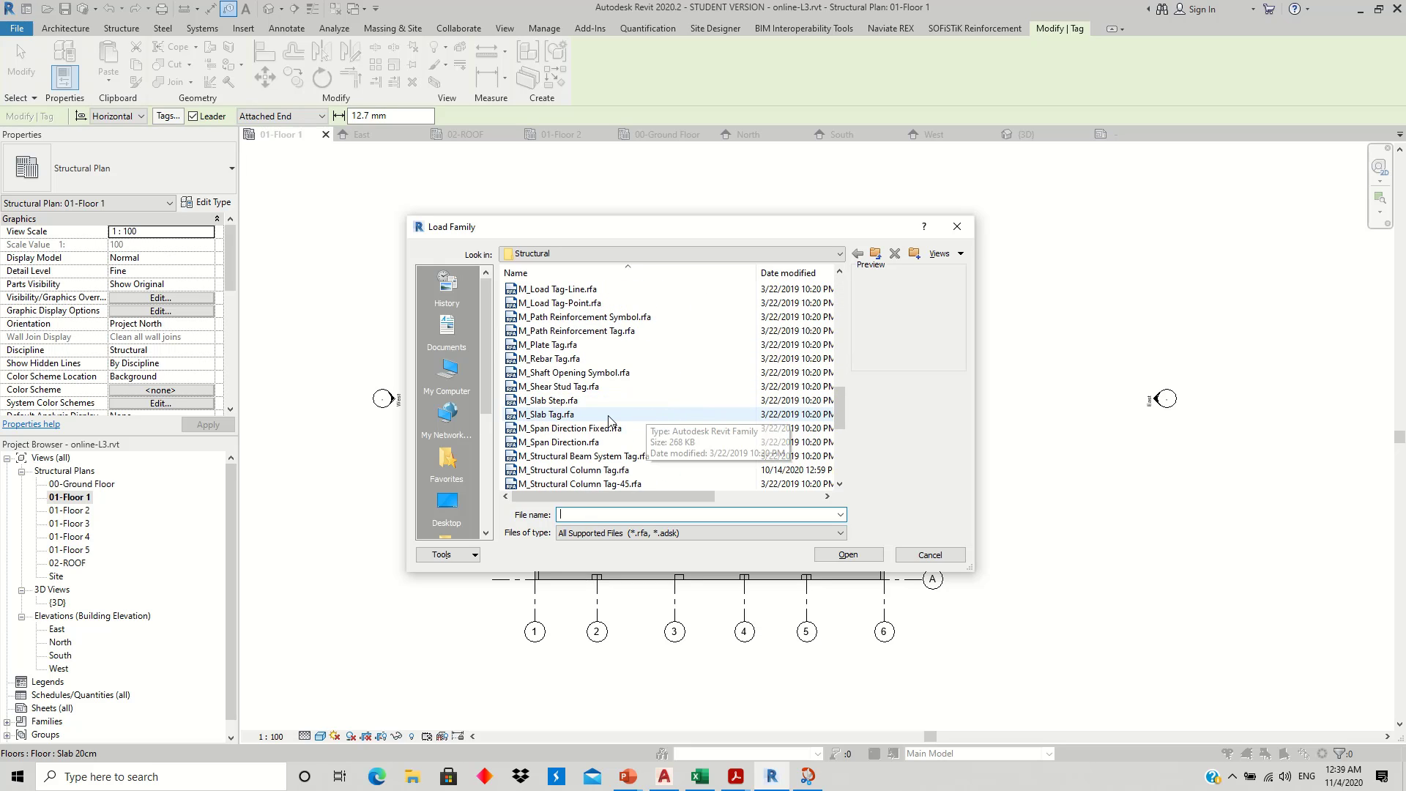
{"action": "left_click", "coordinate": [578, 415]}
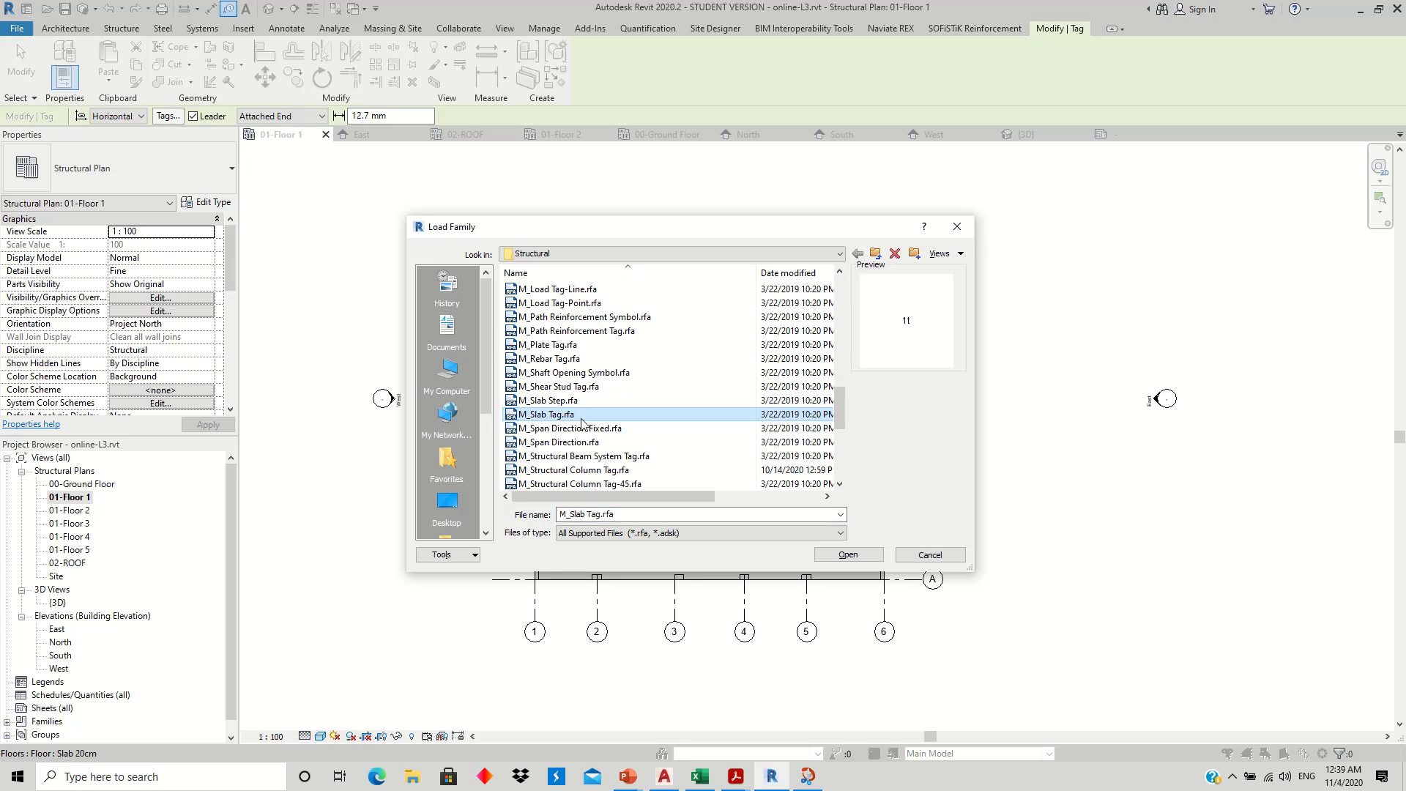
{"action": "left_click", "coordinate": [874, 560]}
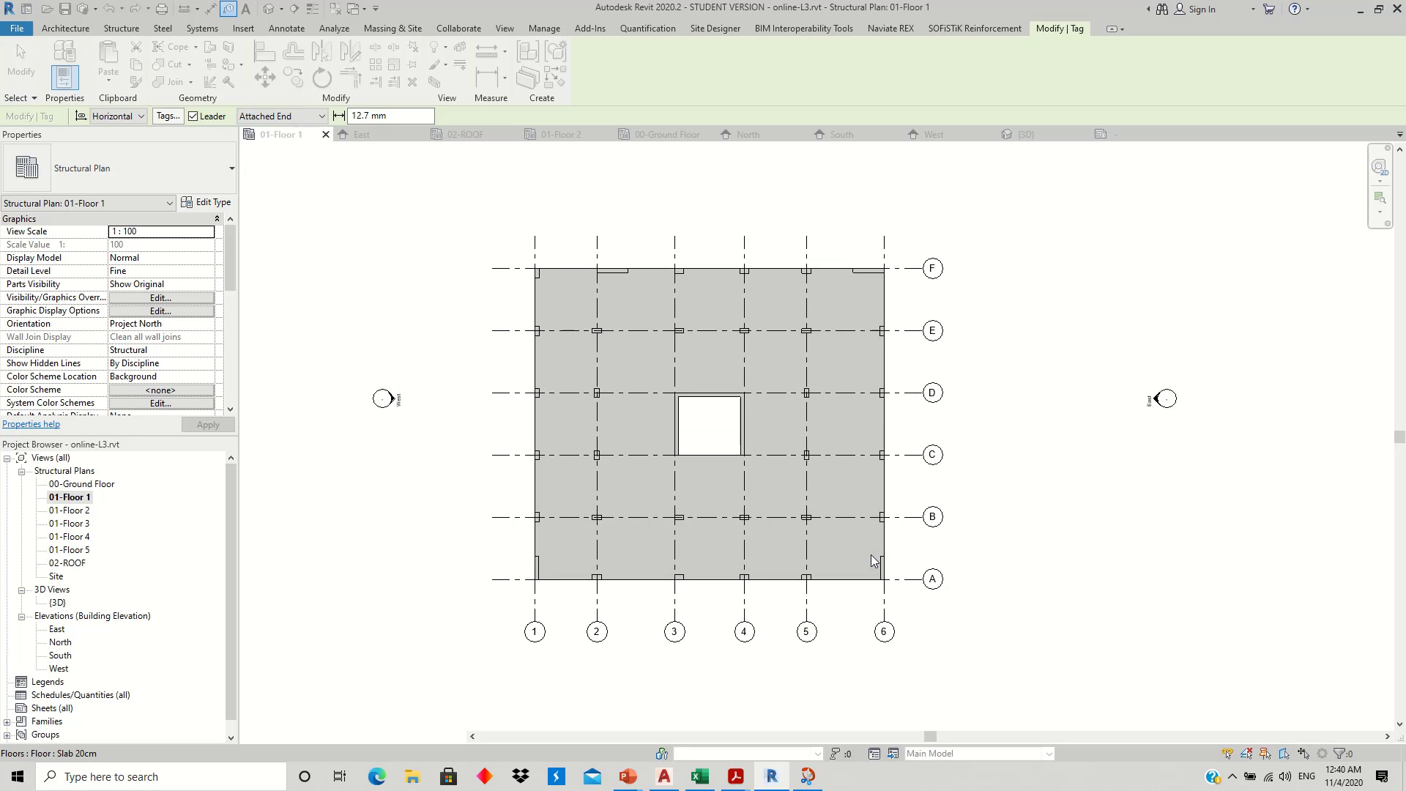
{"action": "left_click", "coordinate": [559, 366]}
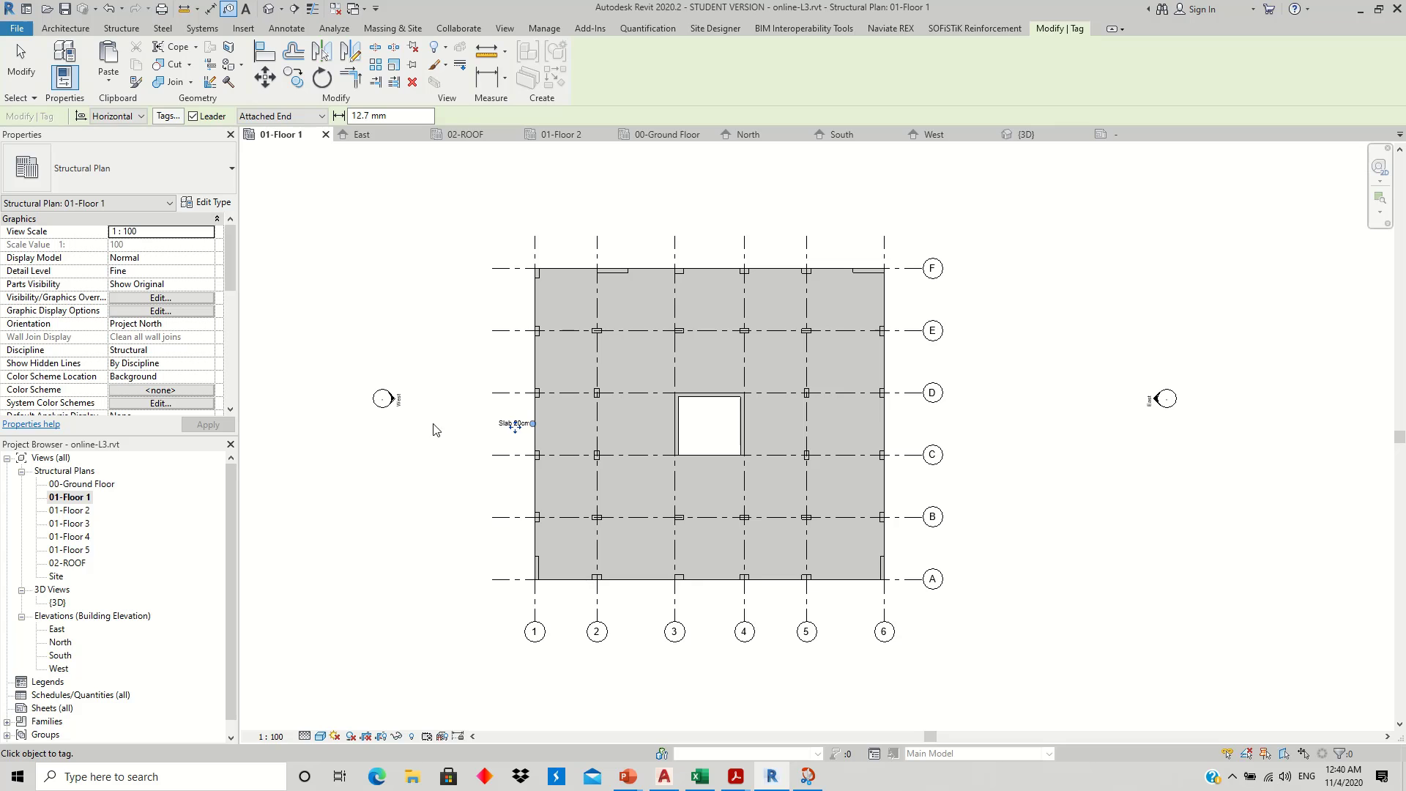
- Remove the slab tag's leader line and move the tag between grids D and E
{"action": "key", "text": "Escape"}
{"action": "left_click", "coordinate": [511, 423]}
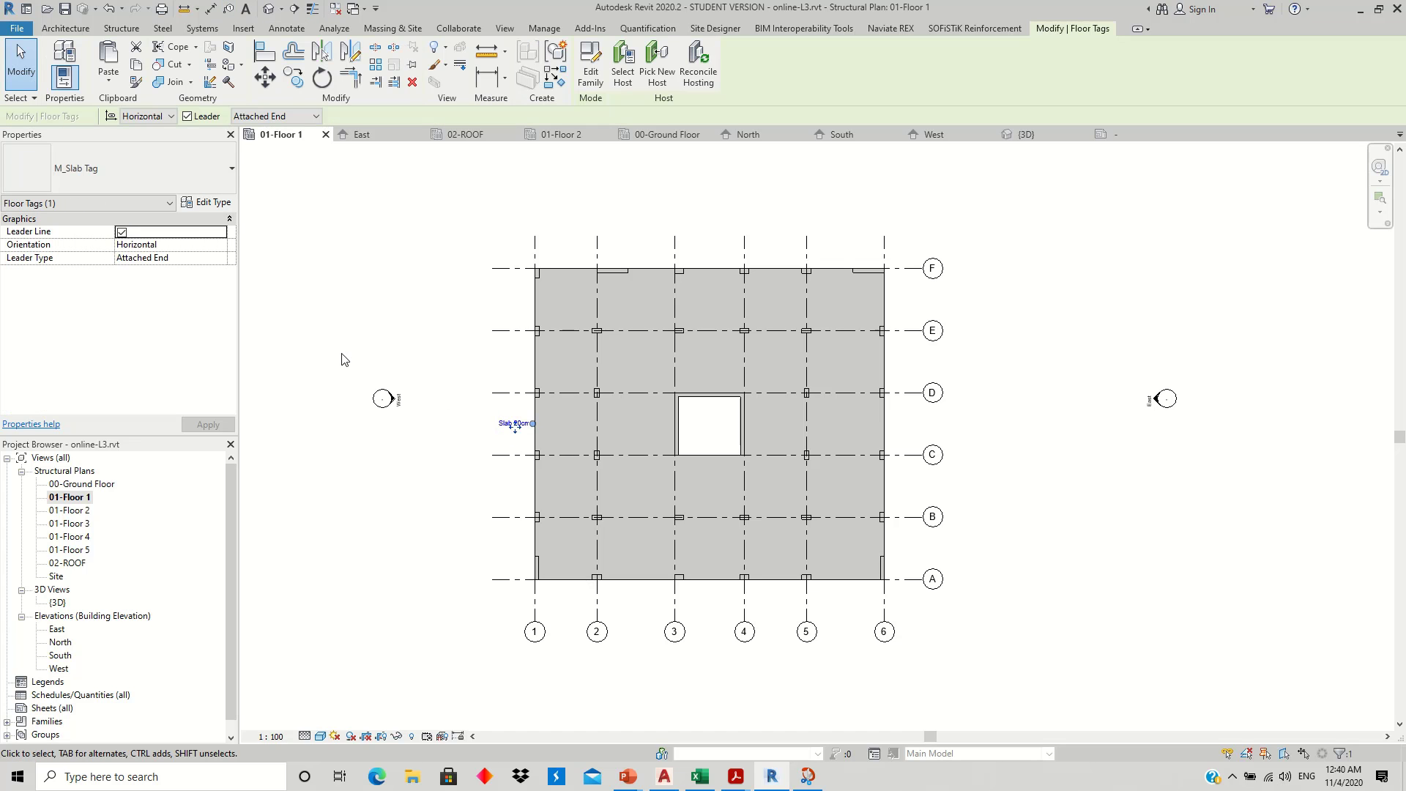
{"action": "left_click", "coordinate": [216, 260]}
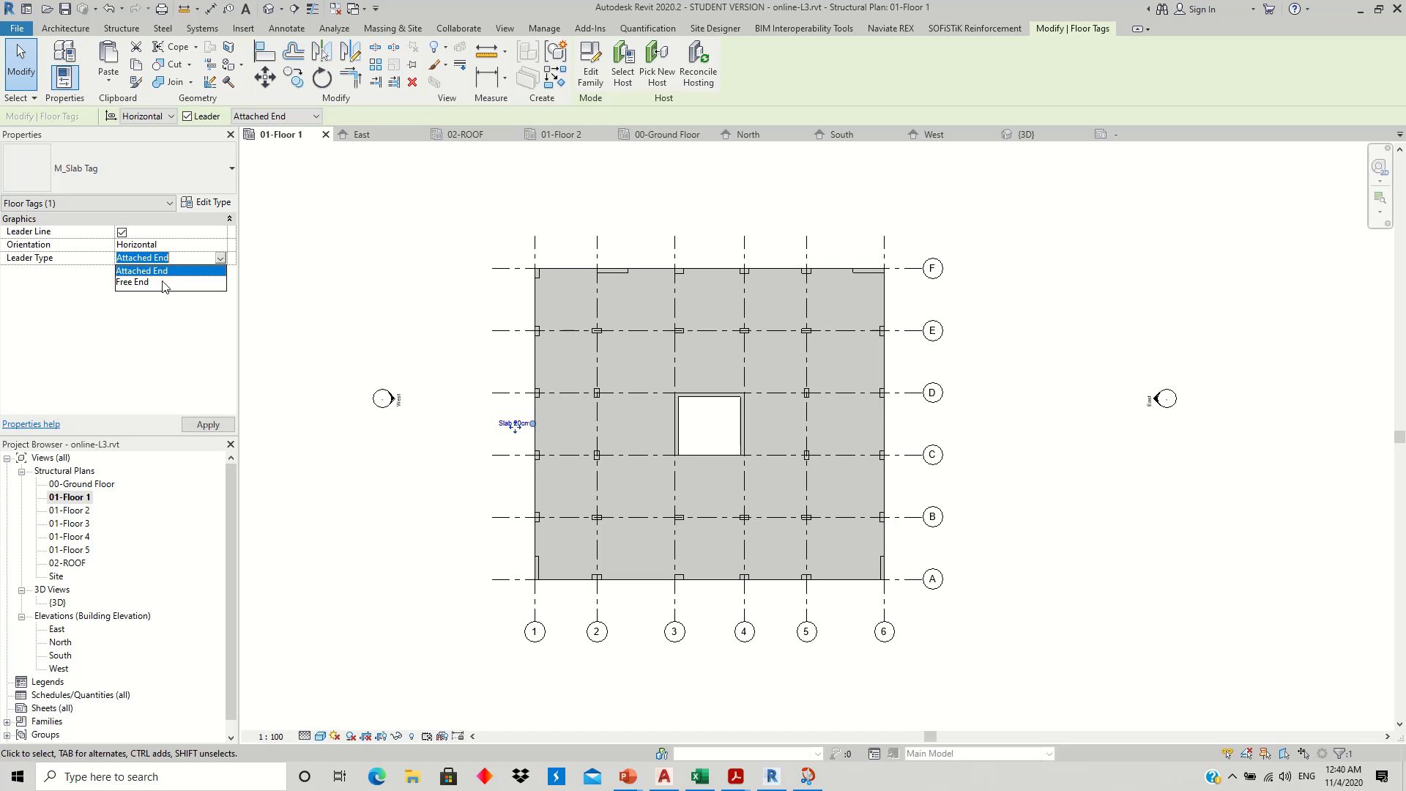
{"action": "left_click", "coordinate": [163, 284]}
{"action": "left_click_drag", "start_coordinate": [512, 428], "coordinate": [637, 435]}
{"action": "left_click", "coordinate": [122, 233]}
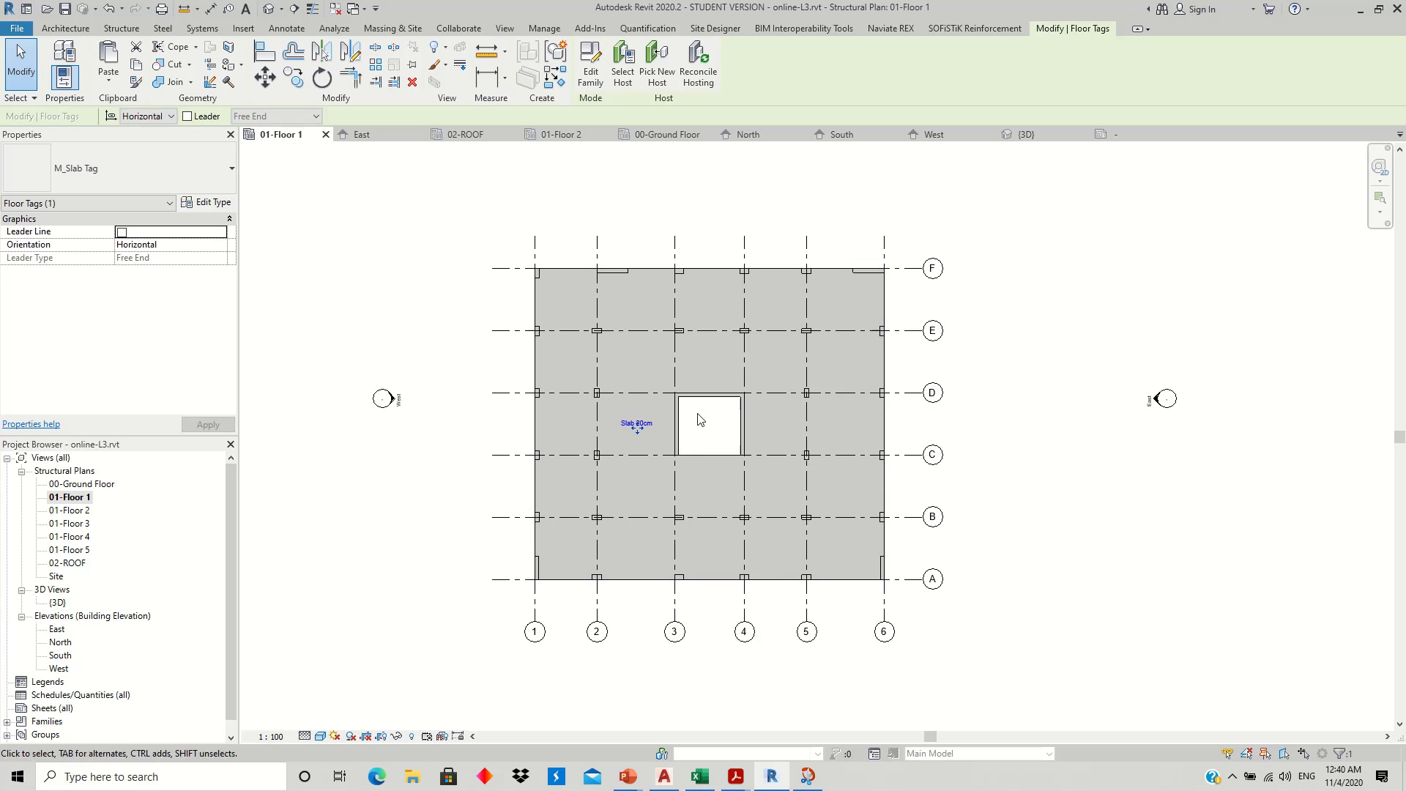
{"action": "left_click", "coordinate": [984, 412]}
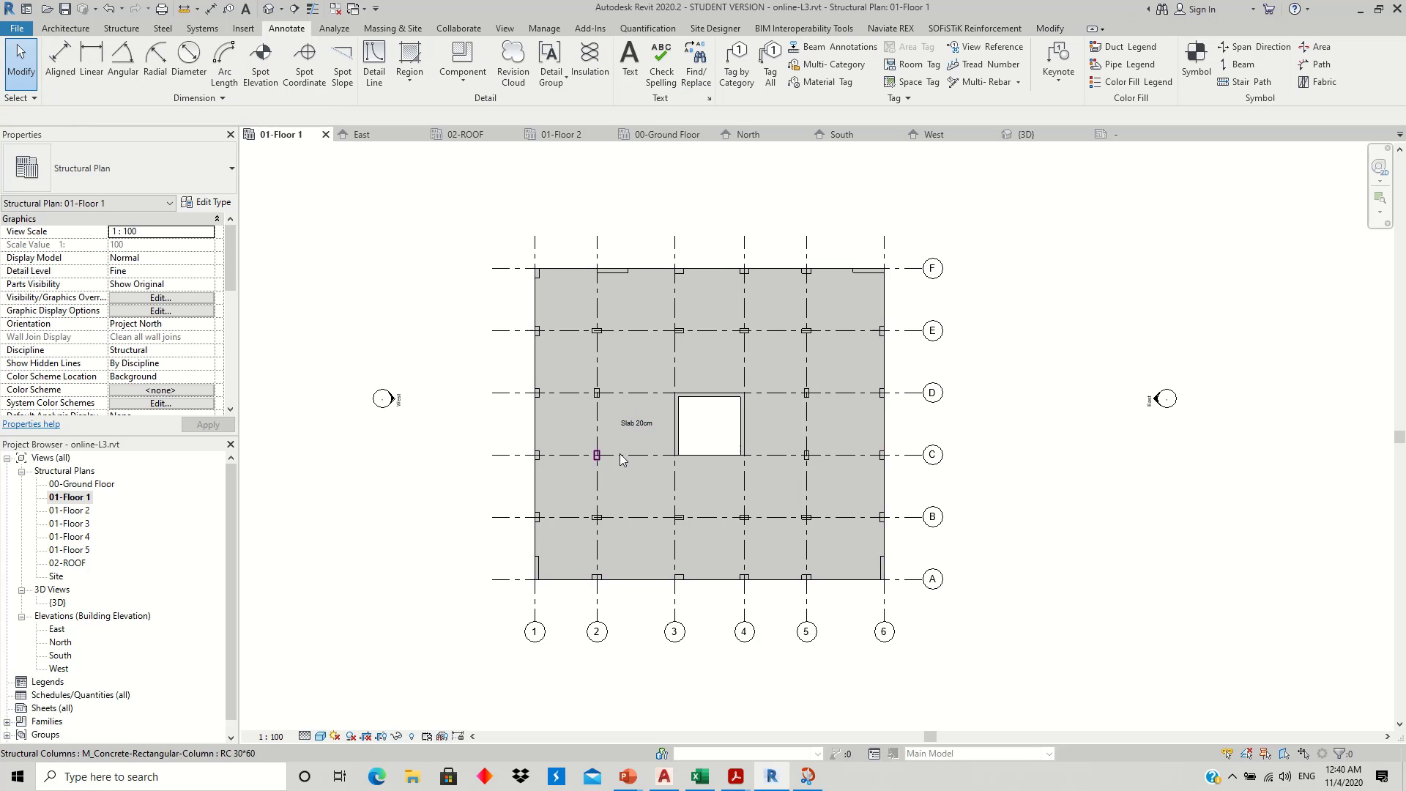
{"action": "left_click", "coordinate": [637, 430]}
{"action": "left_click_drag", "start_coordinate": [637, 427], "coordinate": [711, 367]}
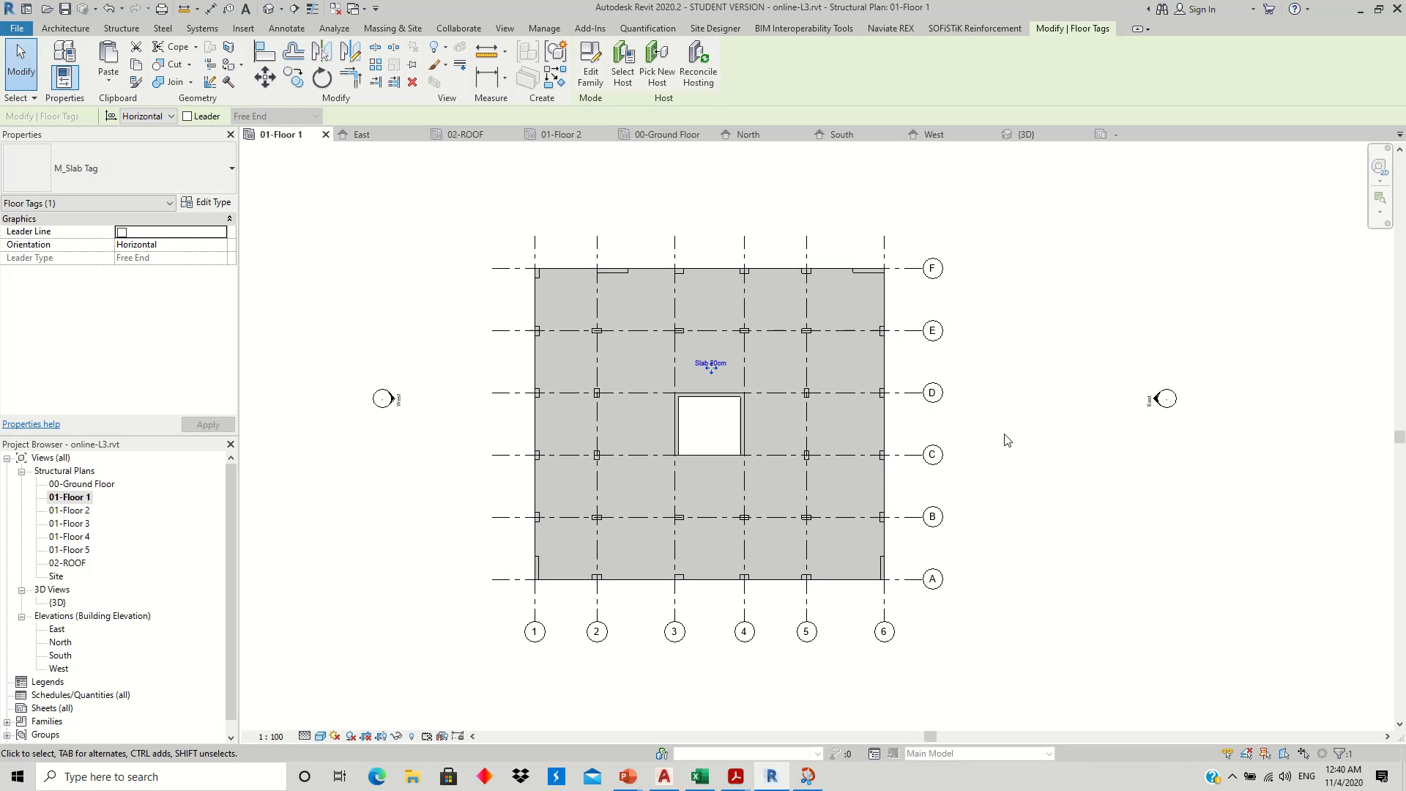
{"action": "key", "text": "Escape"}
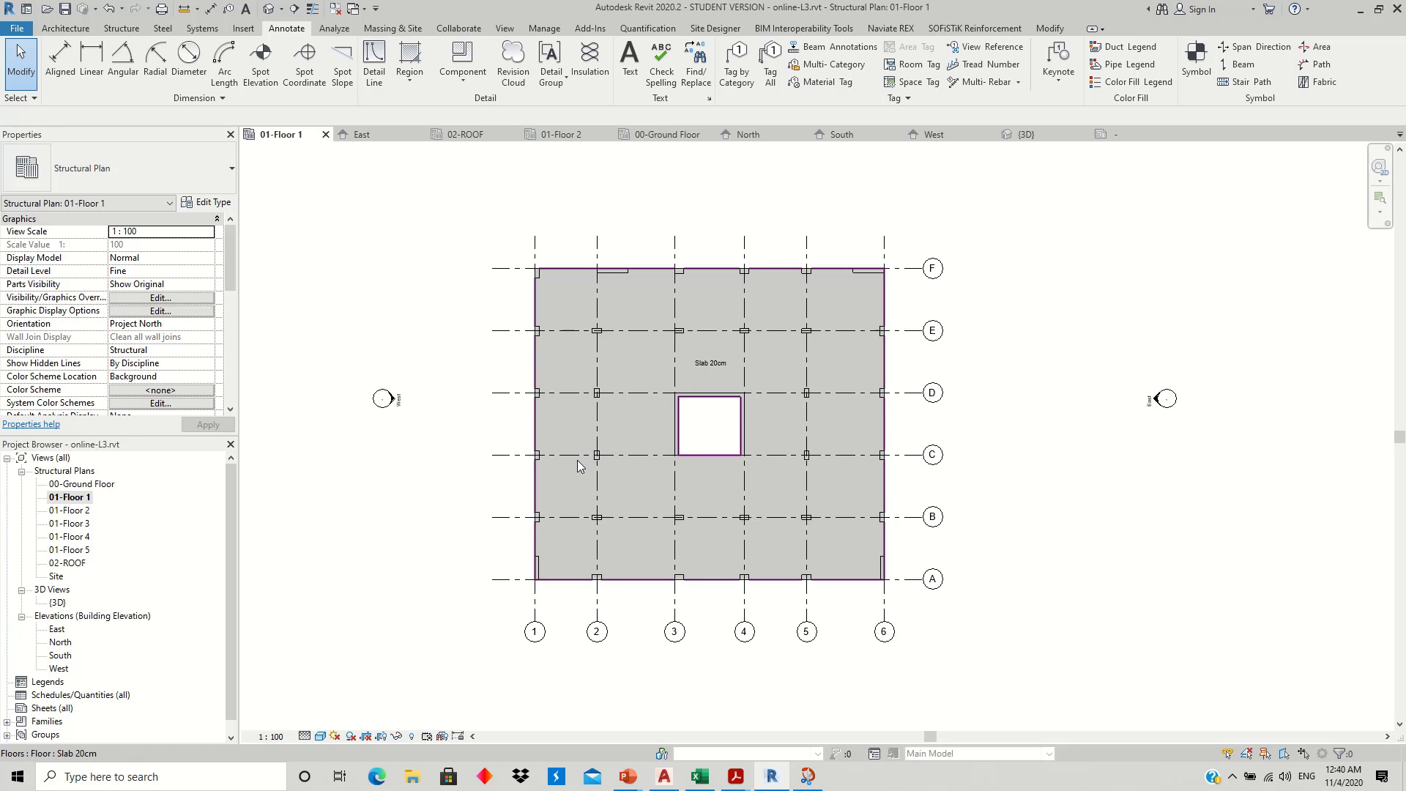
- Browse the 01-Floor 2 and 01-Floor 1 plans, then return to 00-Ground Floor
{"action": "double_click", "coordinate": [70, 509]}
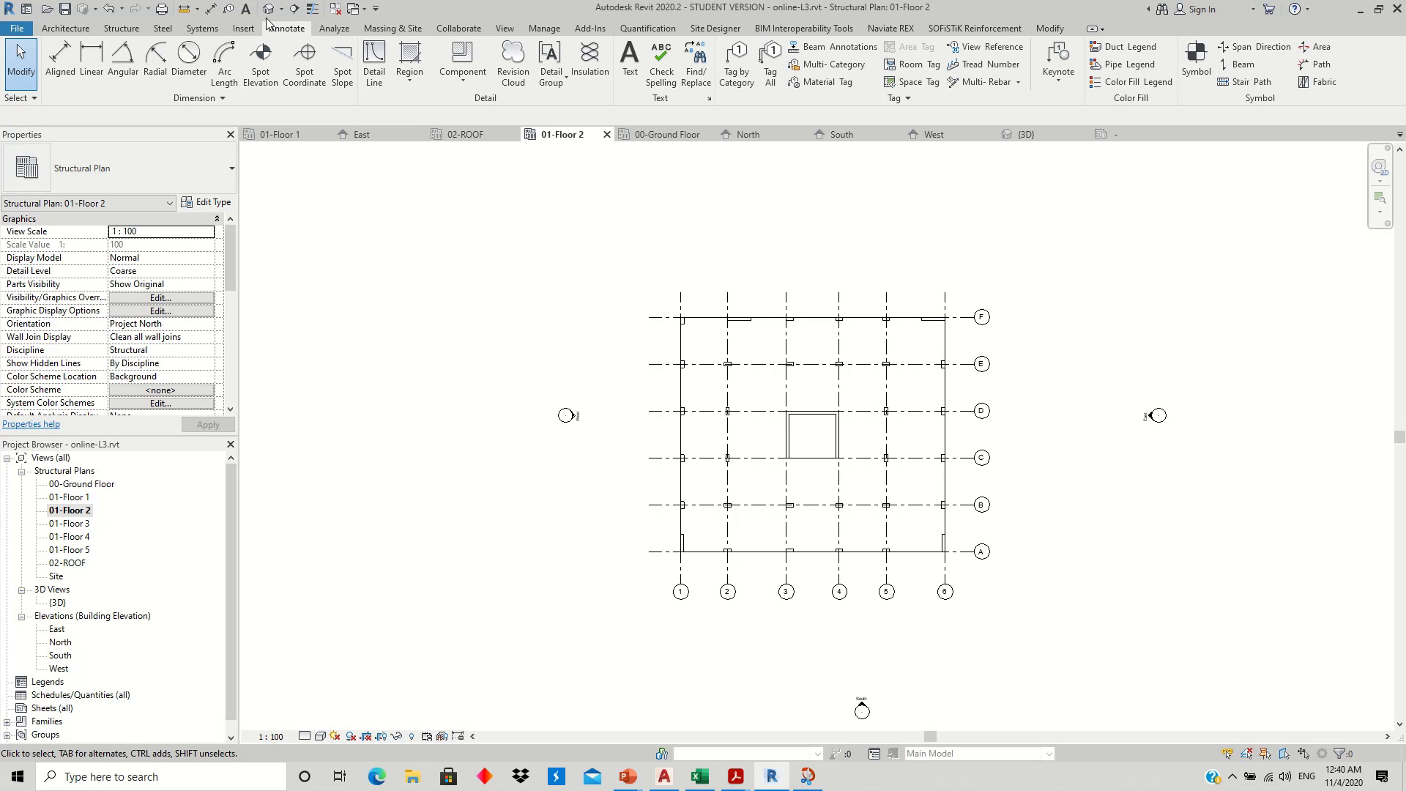
{"action": "double_click", "coordinate": [82, 498]}
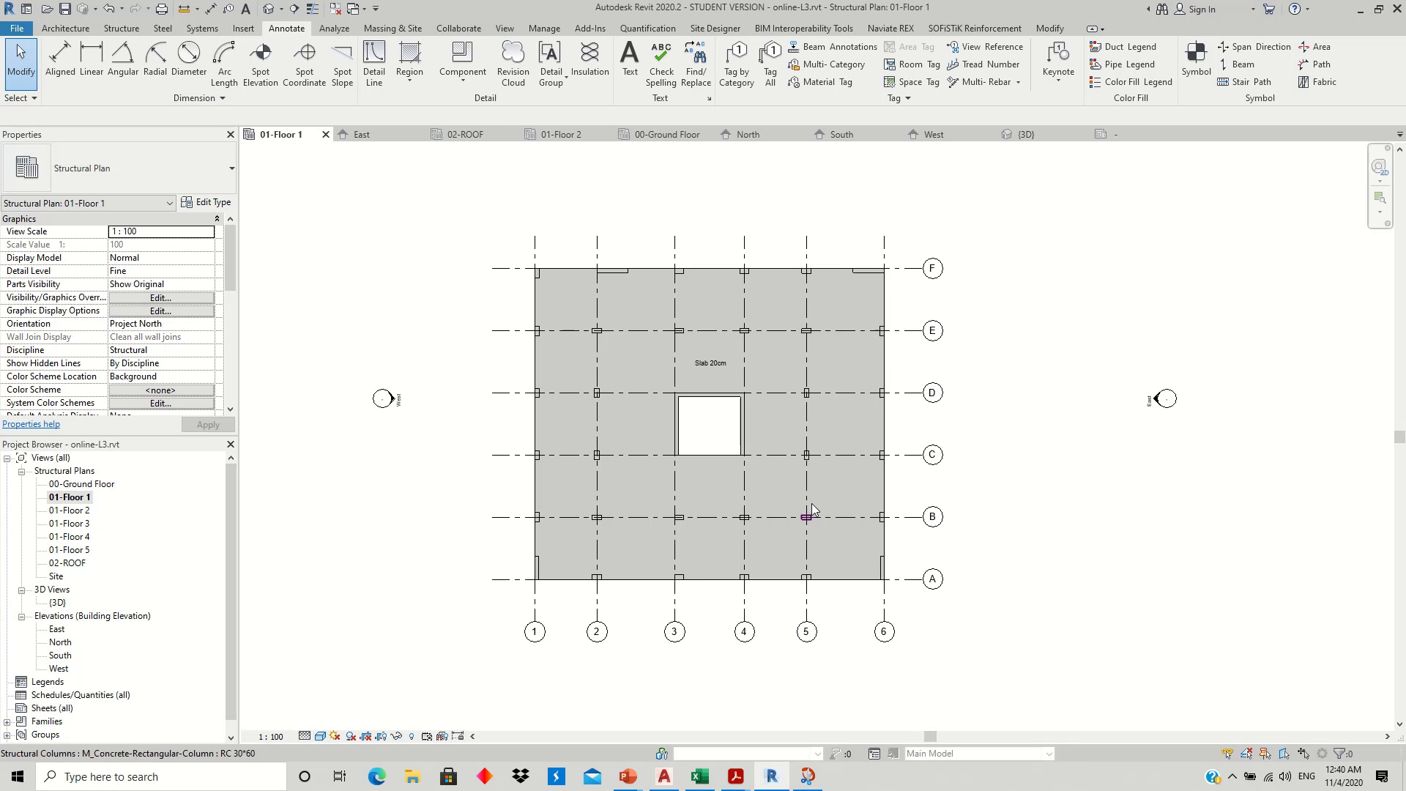
{"action": "middle_click_drag", "start_coordinate": [776, 479], "coordinate": [794, 490]}
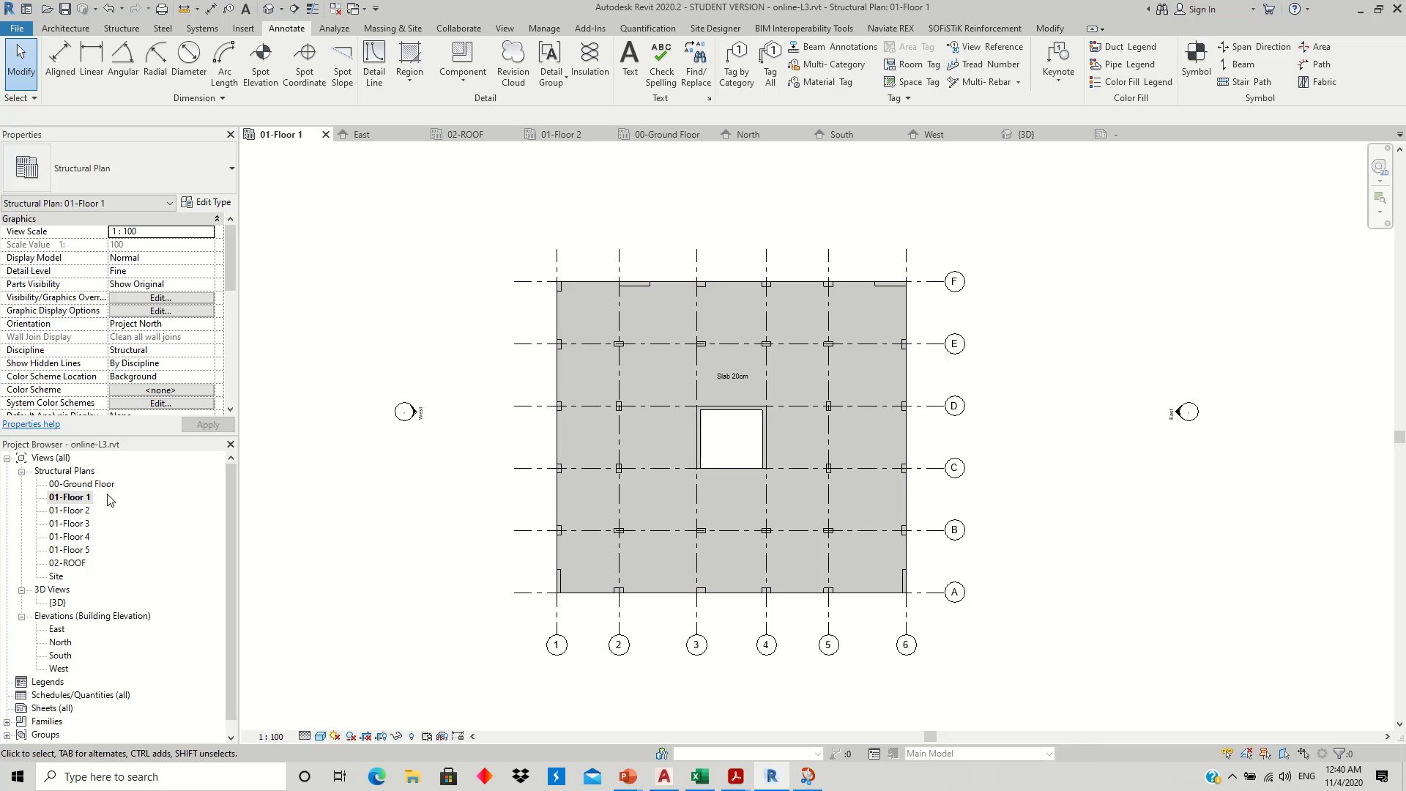
{"action": "double_click", "coordinate": [82, 484]}
- Add aligned 4000 dimensions between grid rows F–E and E–D
{"action": "middle_click_drag", "start_coordinate": [885, 424], "coordinate": [867, 412]}
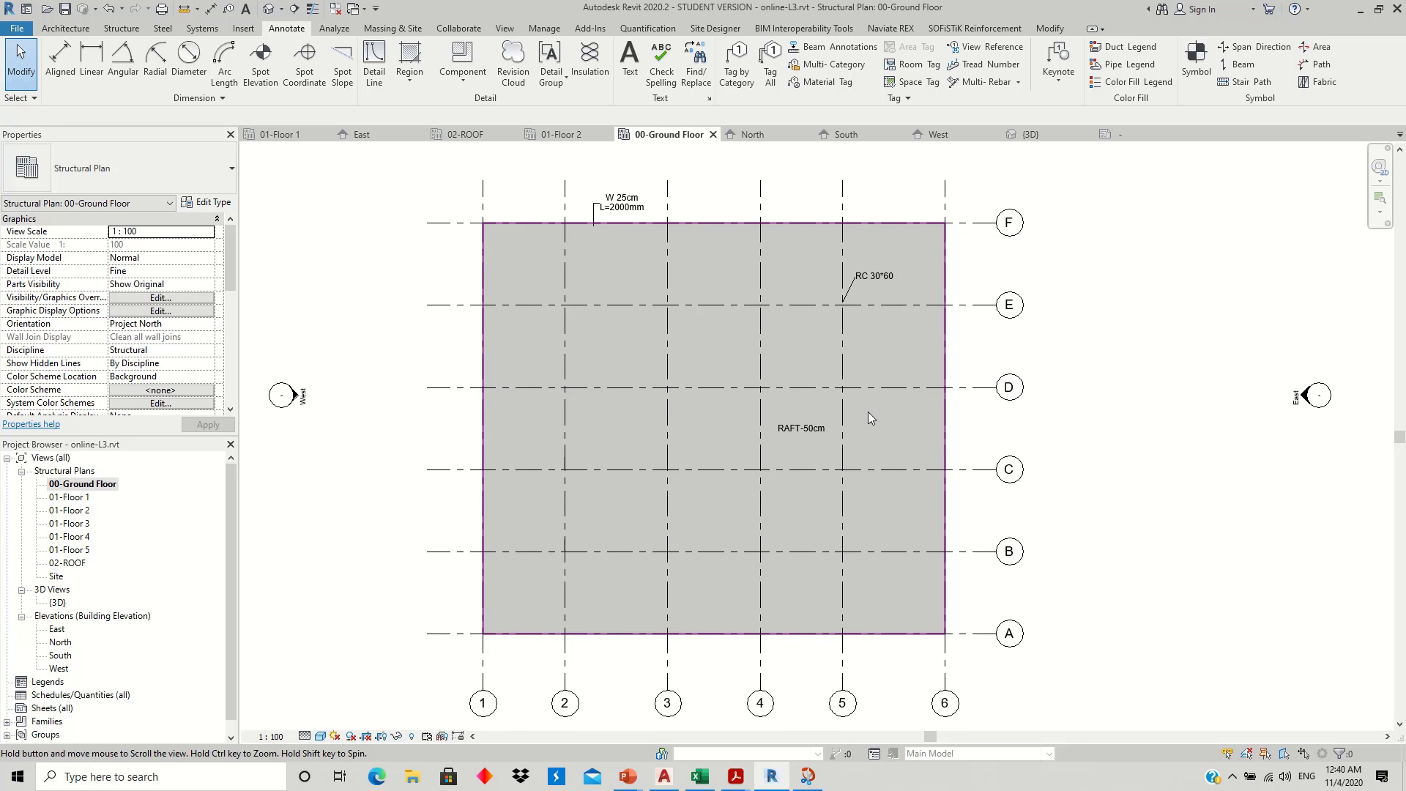
{"action": "left_click", "coordinate": [60, 58]}
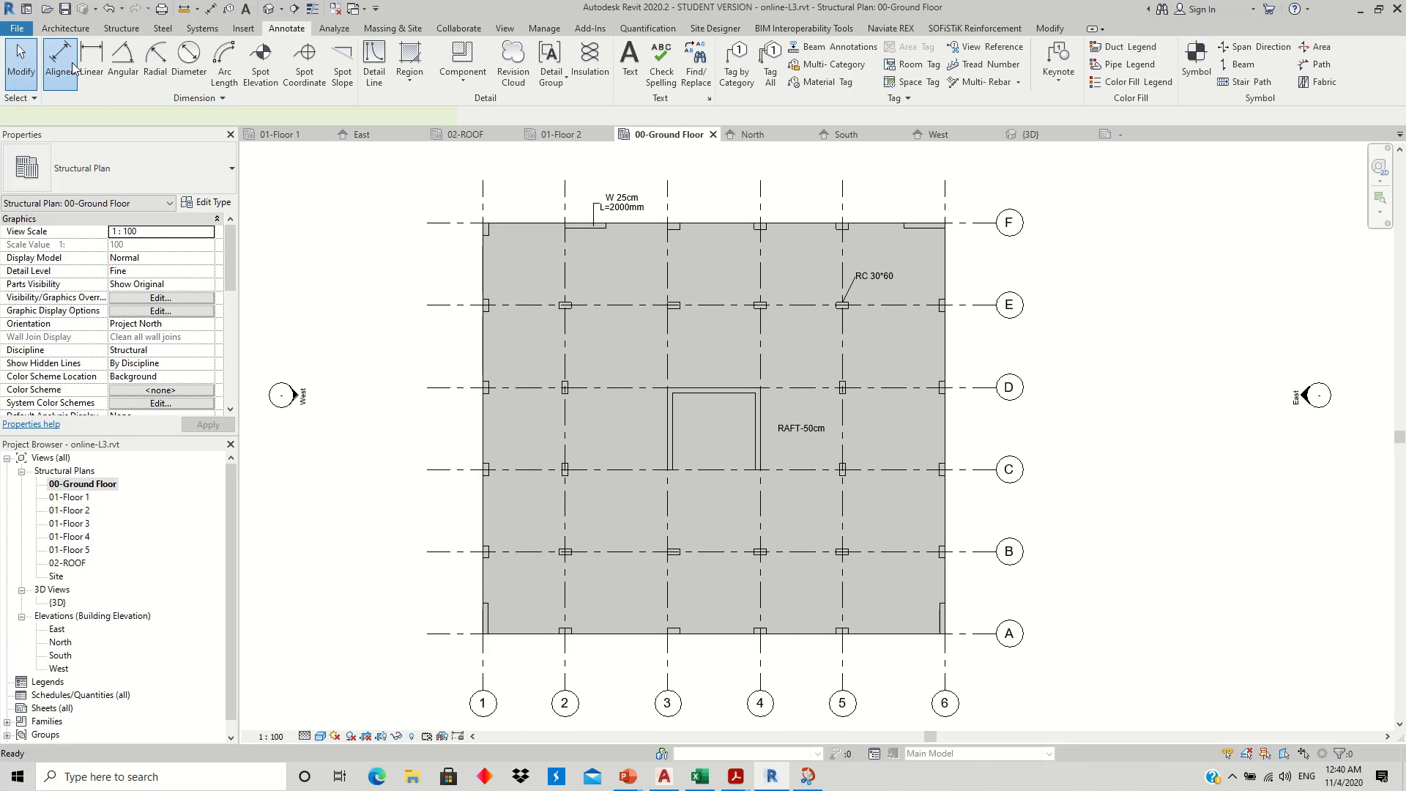
{"action": "left_click", "coordinate": [971, 229]}
{"action": "left_click", "coordinate": [974, 304]}
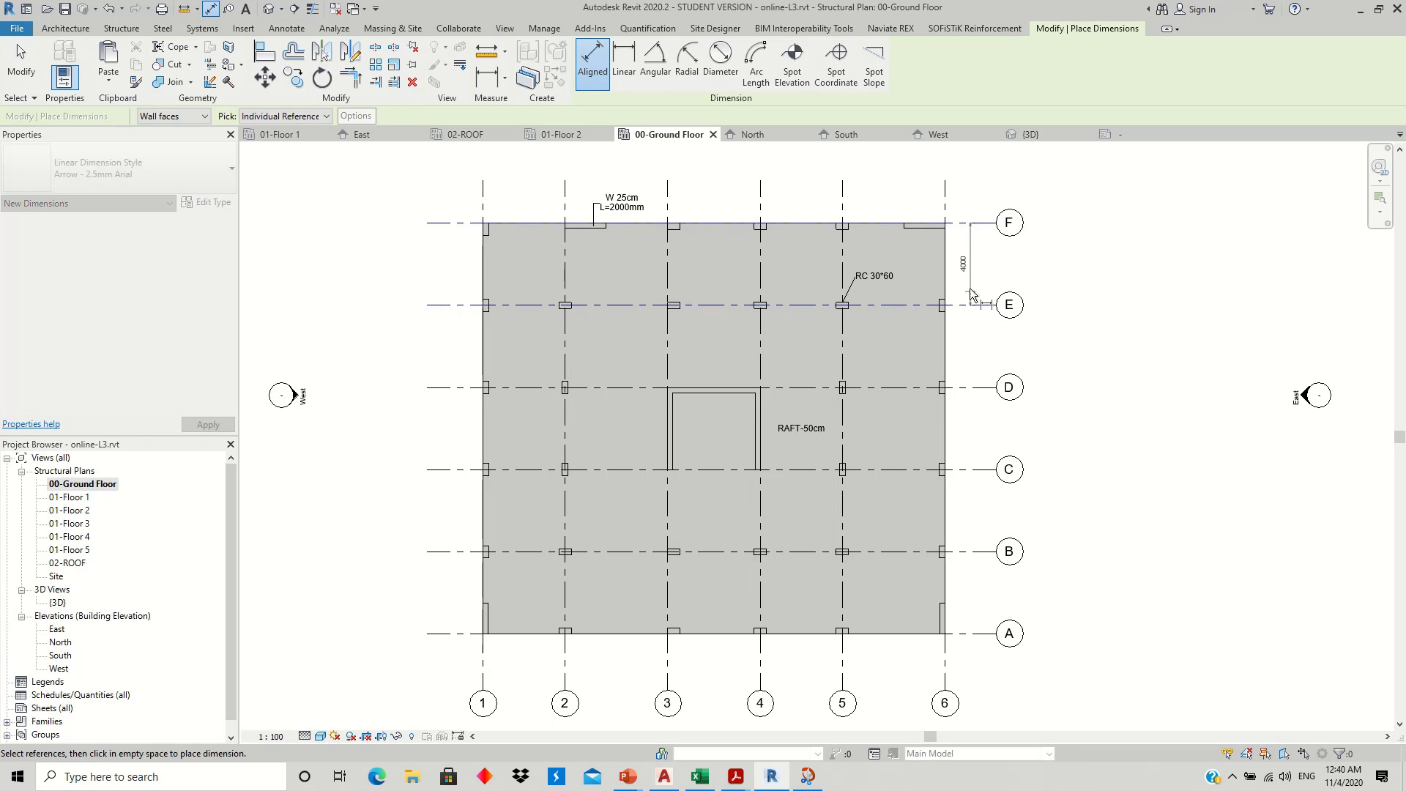
{"action": "left_click", "coordinate": [973, 275]}
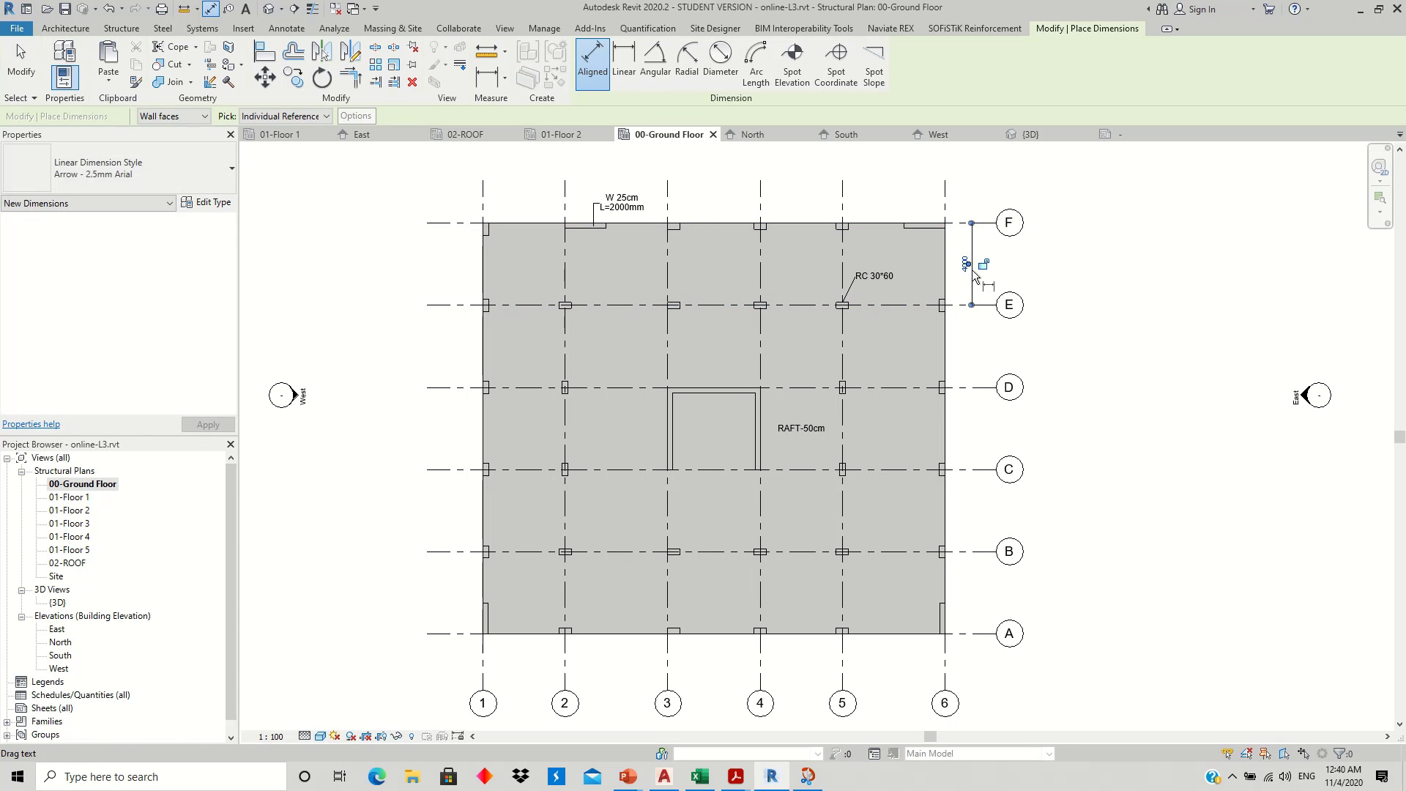
{"action": "left_click", "coordinate": [971, 305]}
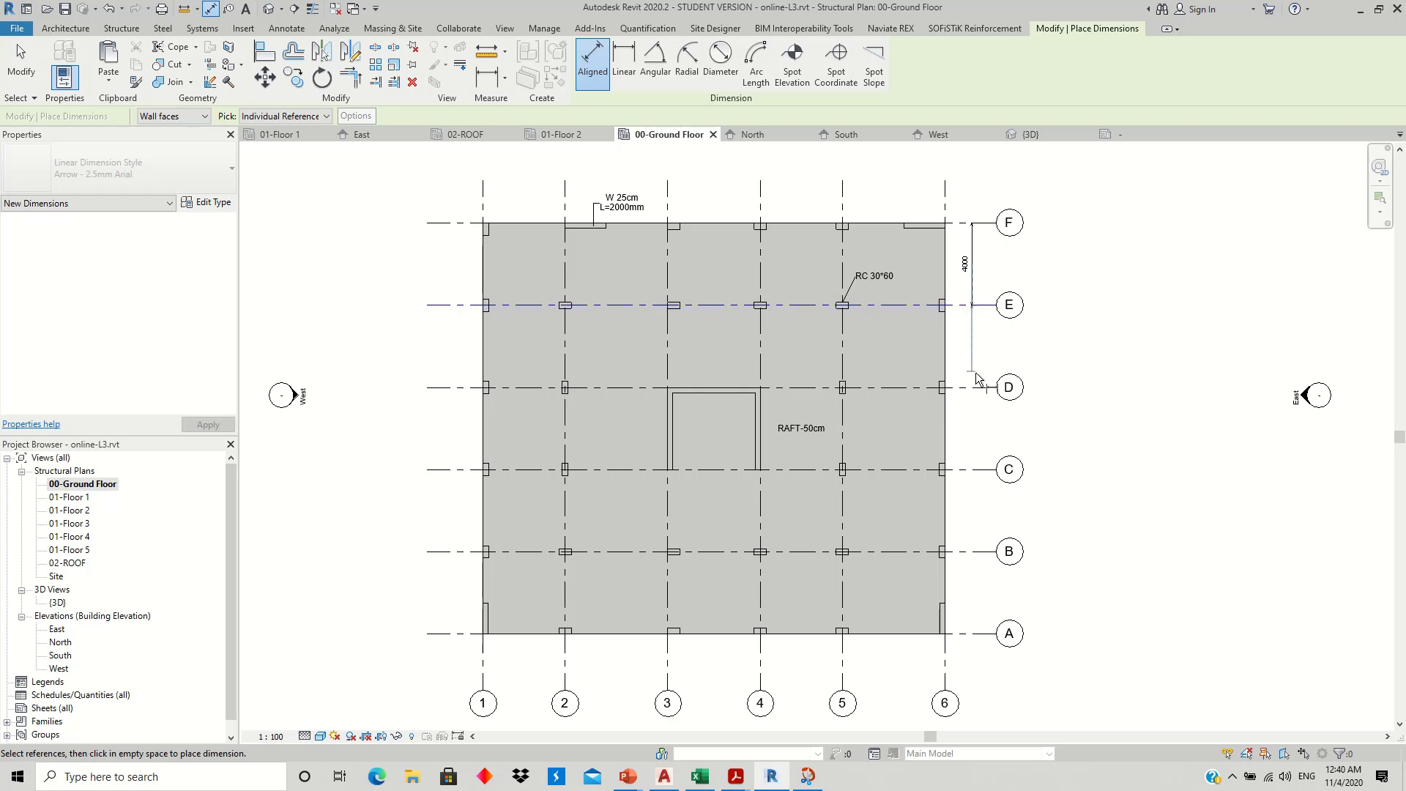
{"action": "left_click", "coordinate": [971, 386]}
{"action": "left_click", "coordinate": [969, 358]}
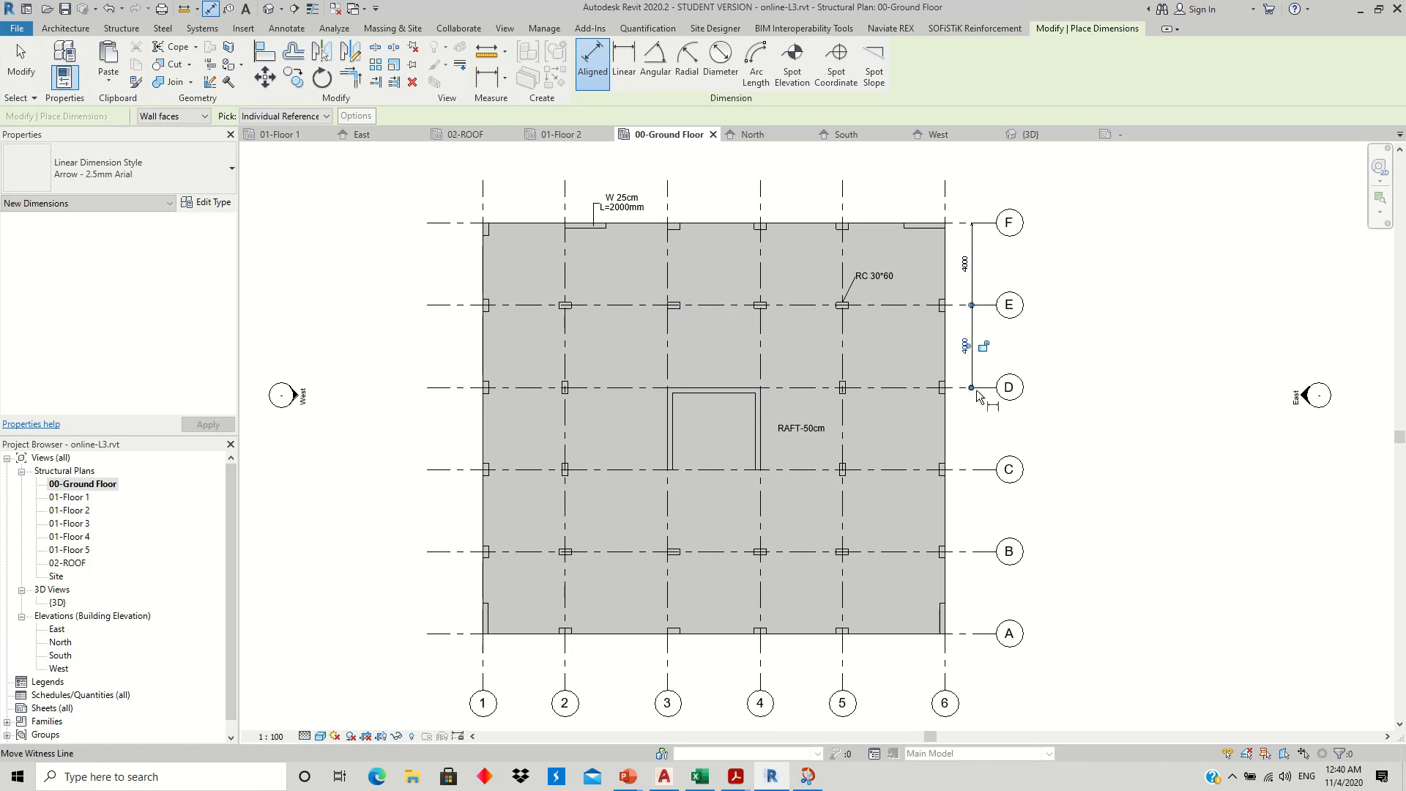
- Dimension grid rows D–C, C–B and B–A at 4000 each
{"action": "left_click", "coordinate": [978, 387]}
{"action": "left_click", "coordinate": [981, 468]}
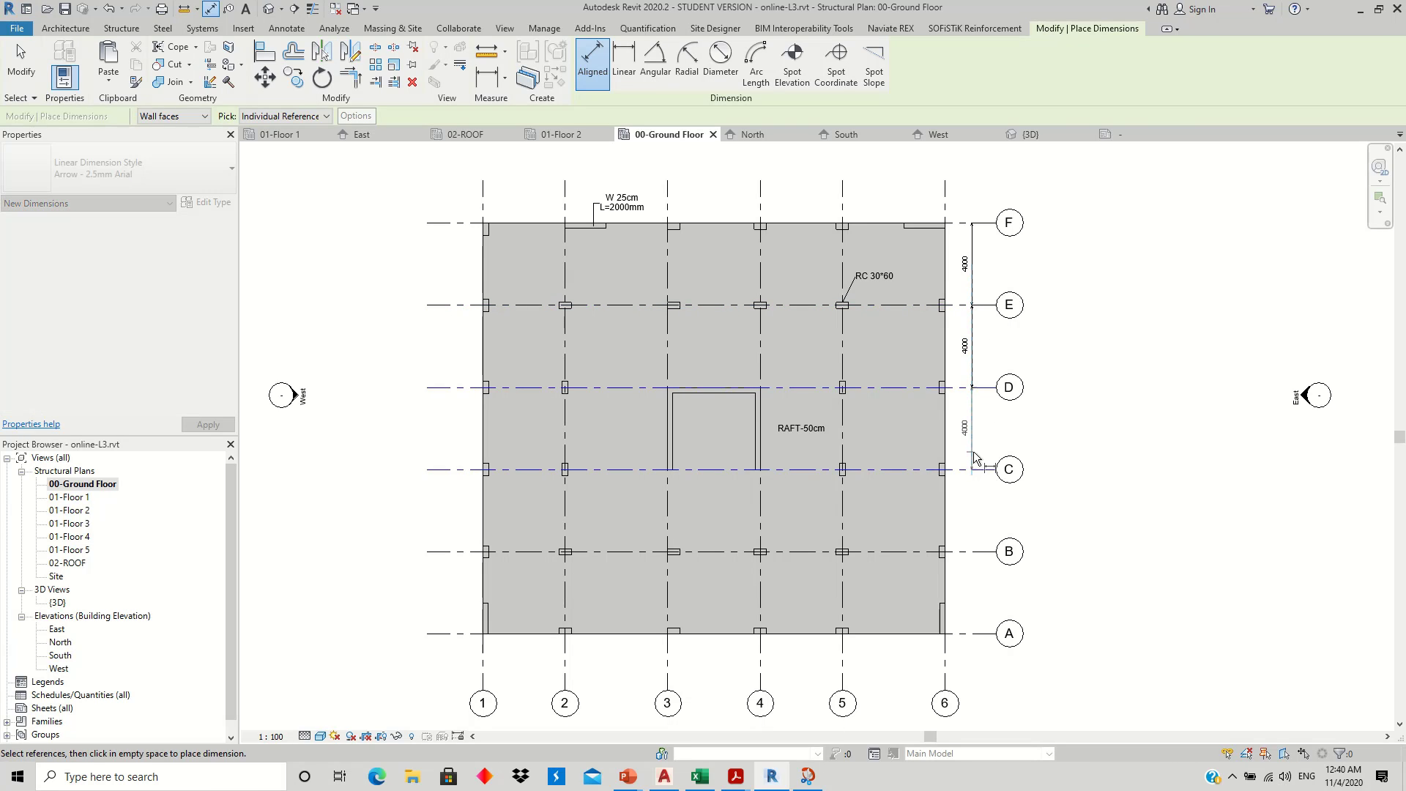
{"action": "left_click", "coordinate": [987, 476]}
{"action": "left_click", "coordinate": [971, 469]}
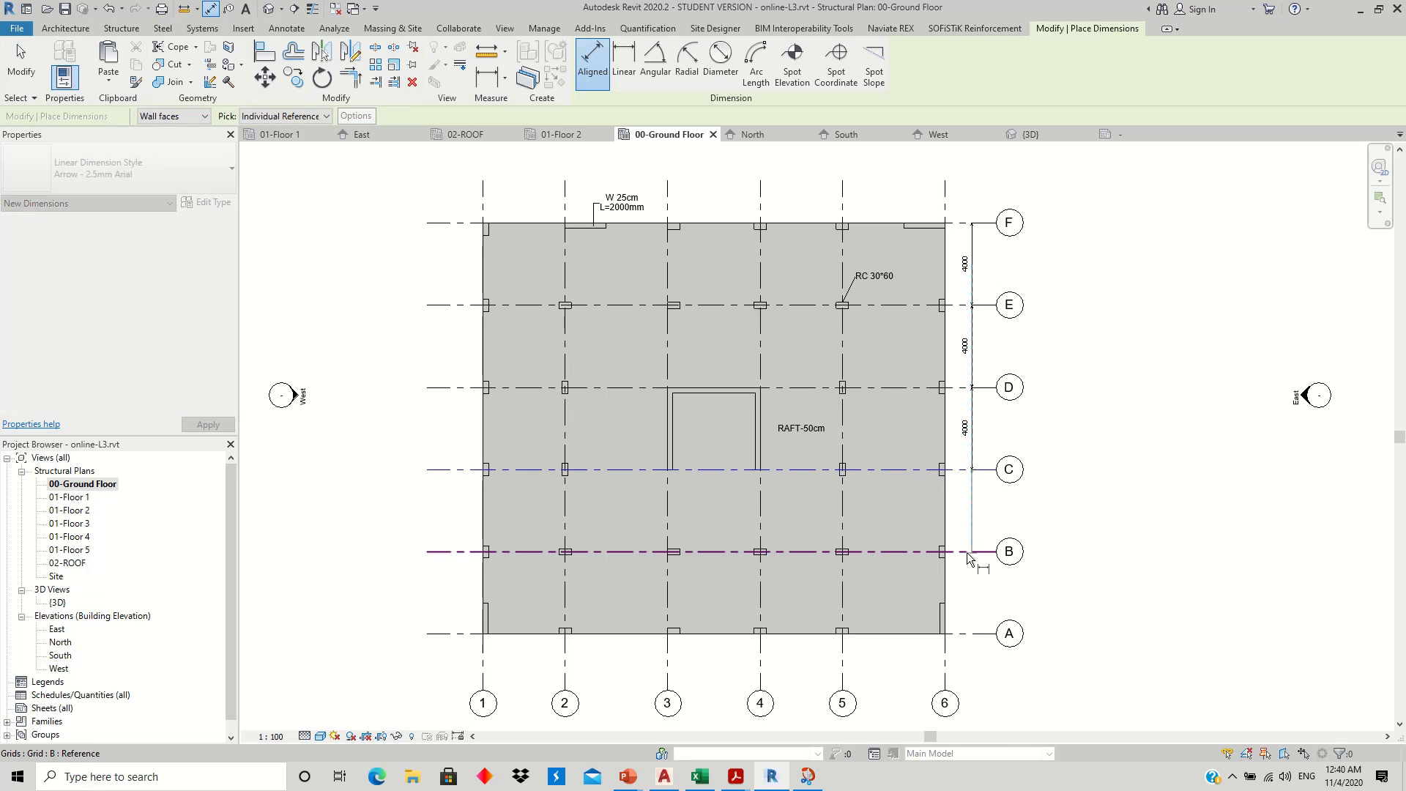
{"action": "left_click", "coordinate": [971, 551]}
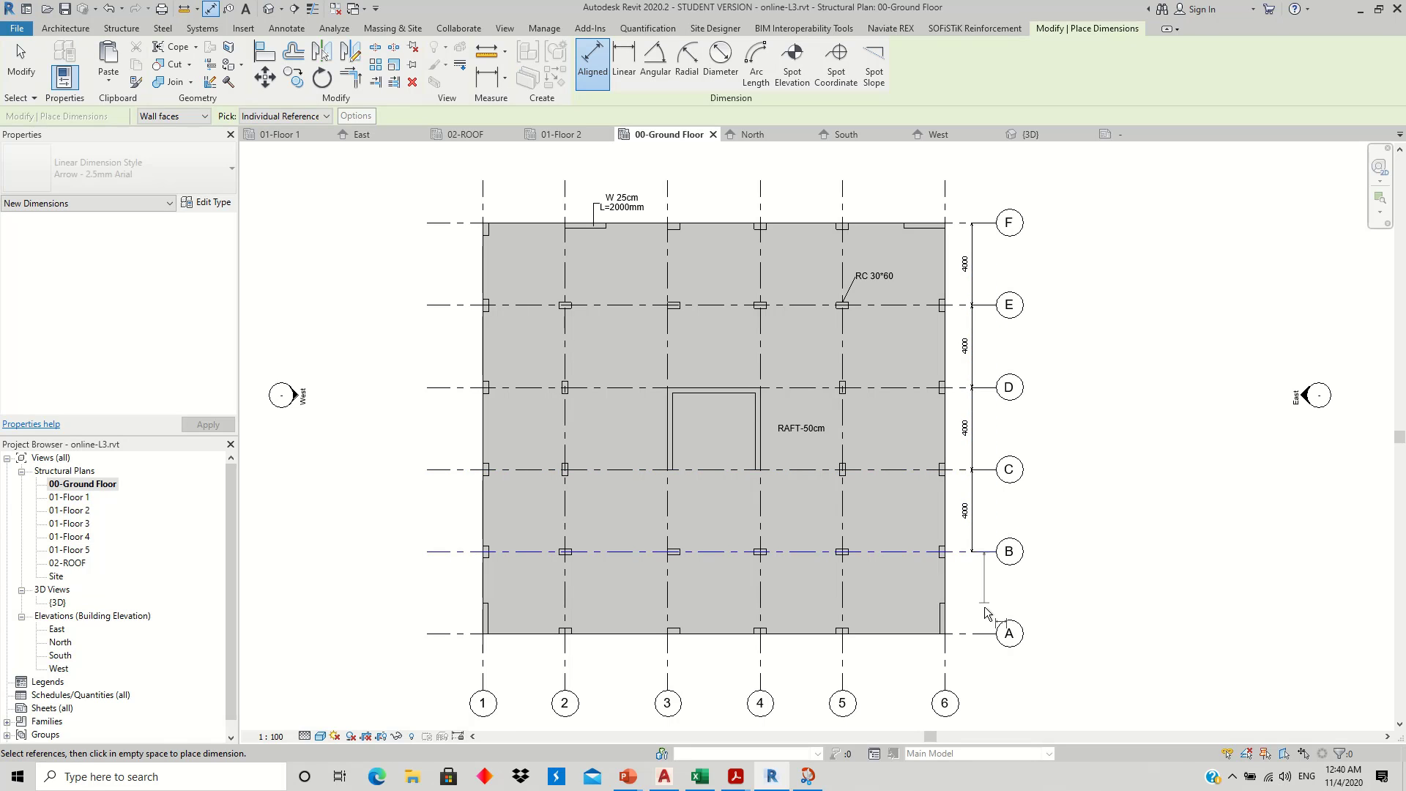
{"action": "left_click", "coordinate": [972, 551]}
{"action": "left_click", "coordinate": [976, 634]}
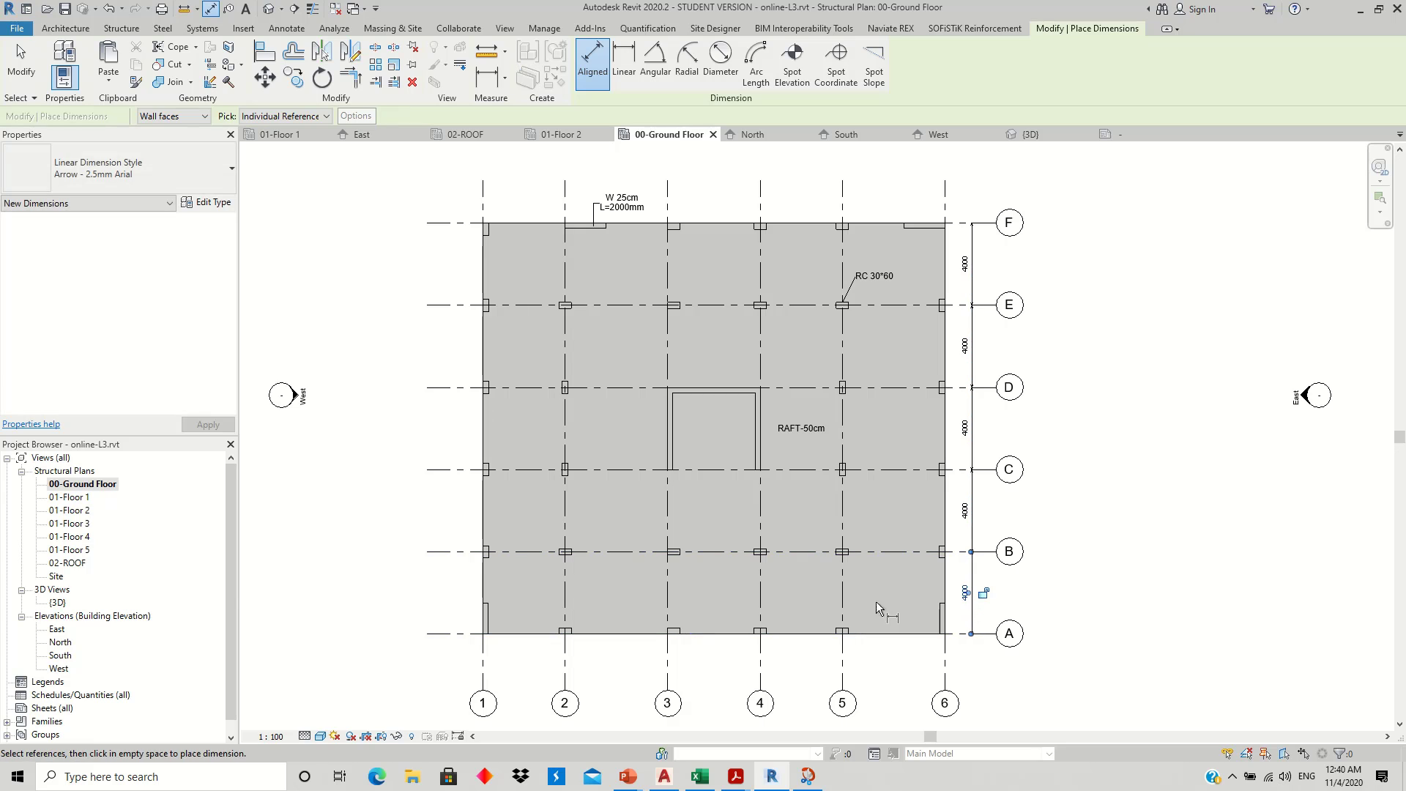
- Dimension grids 1–2, 2–3 and 3–4 as 4000, 5000 and 4500
{"action": "left_click", "coordinate": [486, 665]}
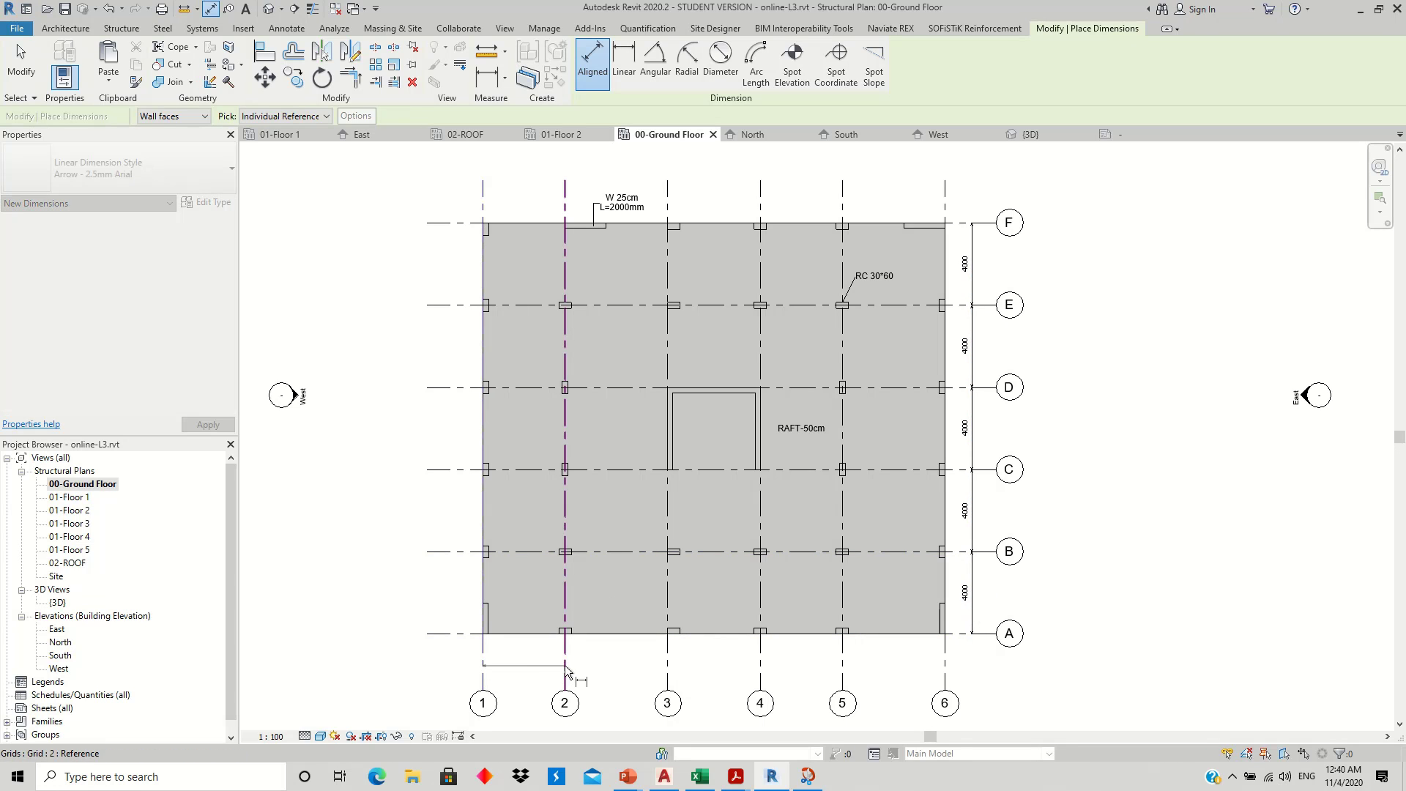
{"action": "left_click", "coordinate": [564, 665]}
{"action": "left_click", "coordinate": [626, 666]}
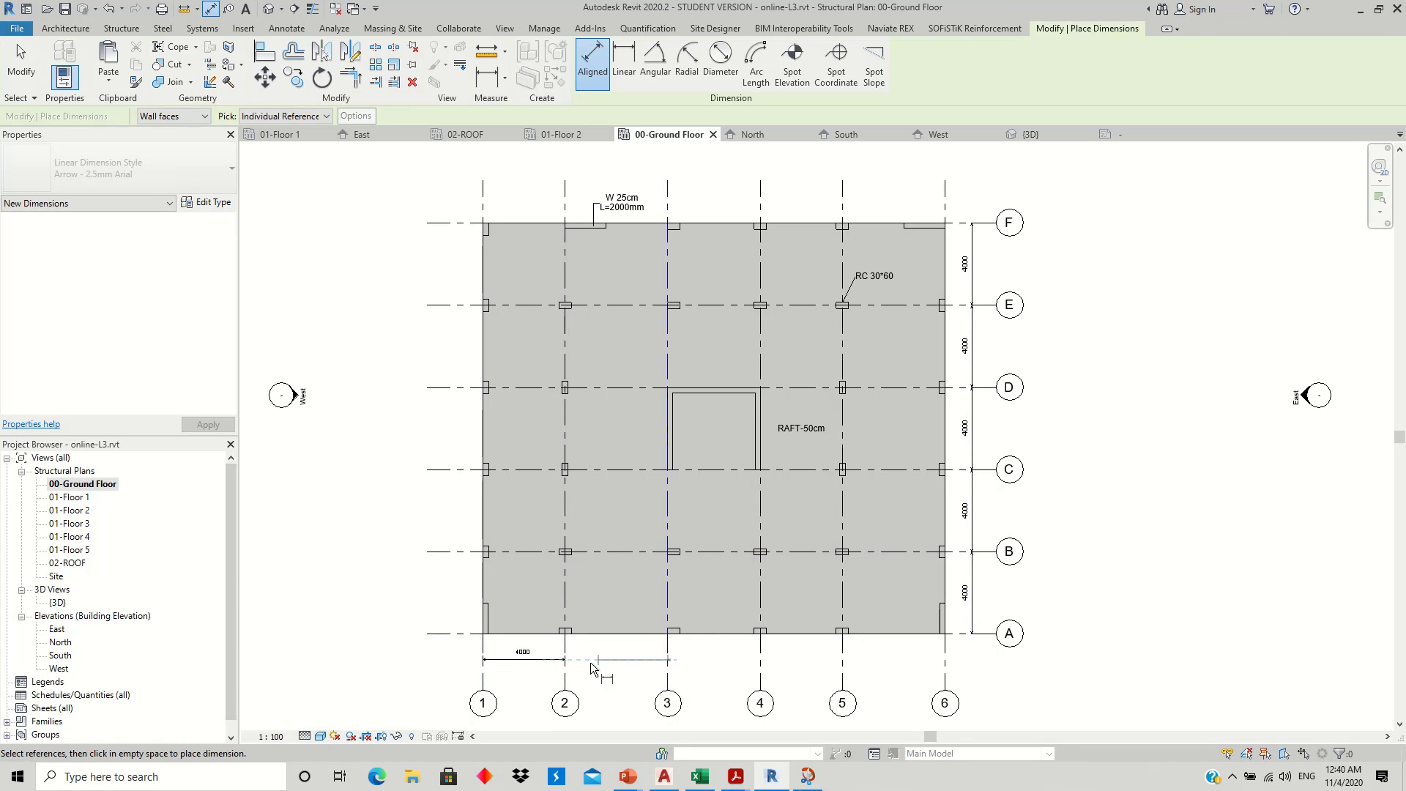
{"action": "left_click", "coordinate": [567, 666]}
{"action": "left_click", "coordinate": [619, 675]}
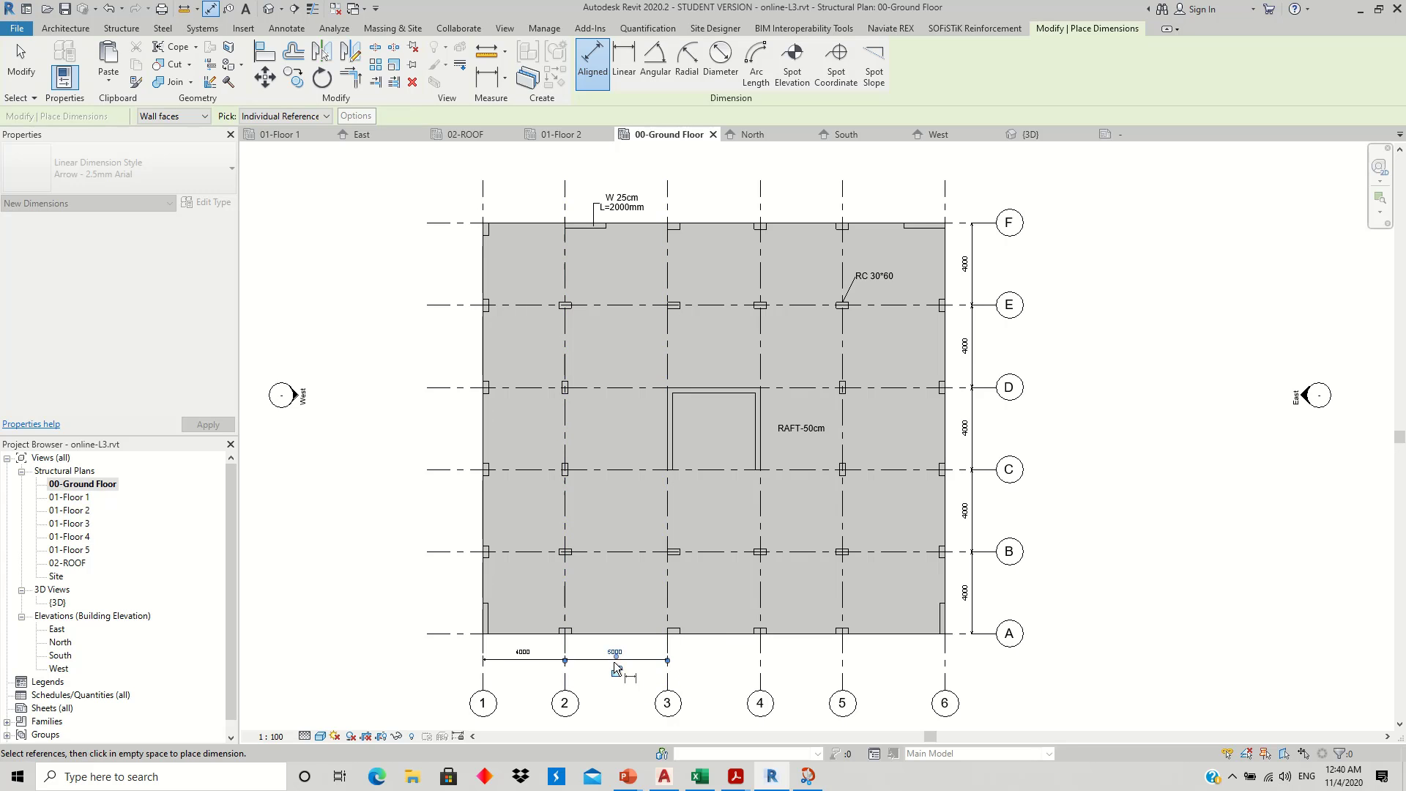
{"action": "left_click", "coordinate": [718, 666]}
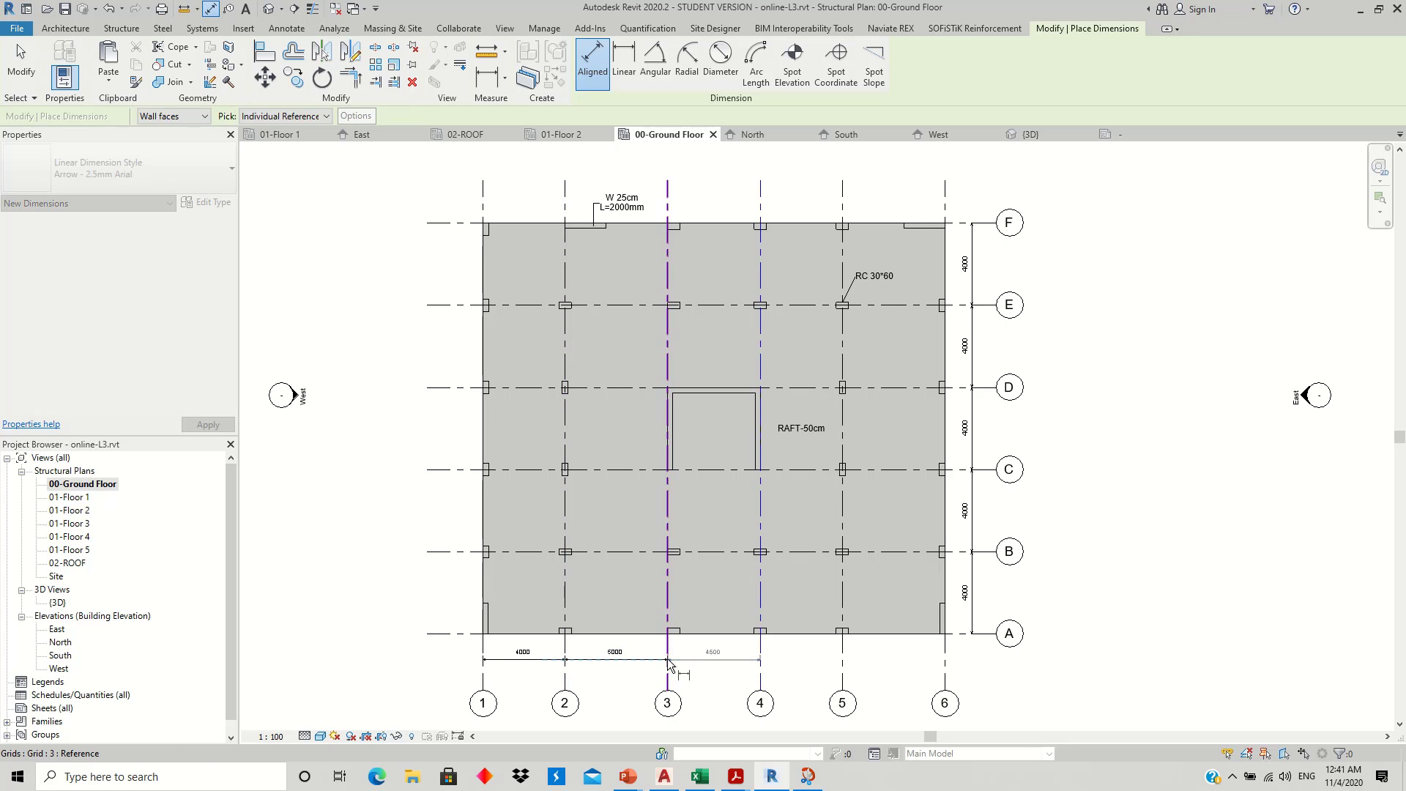
{"action": "left_click", "coordinate": [669, 662]}
{"action": "left_click", "coordinate": [709, 670]}
{"action": "left_click", "coordinate": [842, 657]}
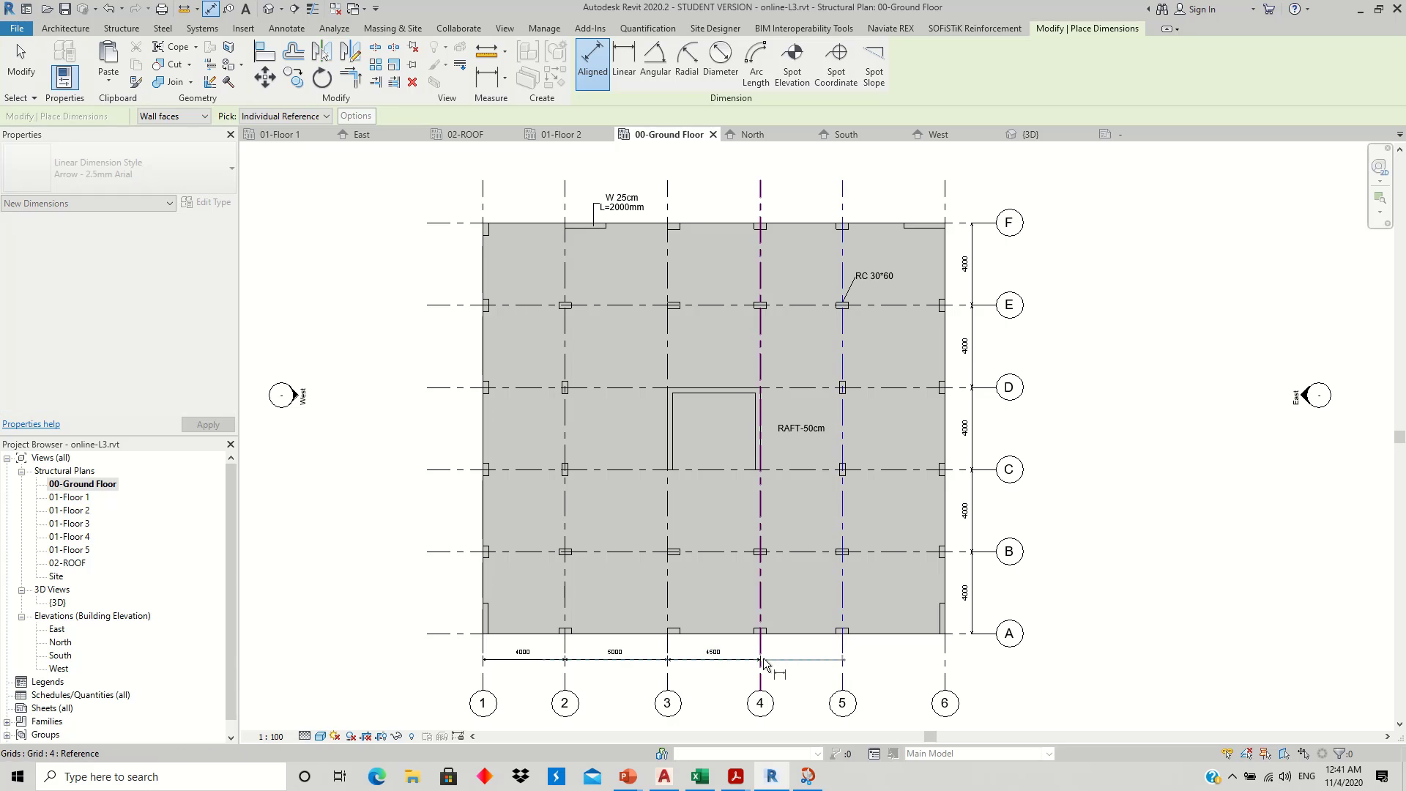
- Dimension grids 4–5 and 5–6 as 4000 and 5000, then finish dimensioning
{"action": "left_click", "coordinate": [763, 658]}
{"action": "left_click", "coordinate": [794, 661]}
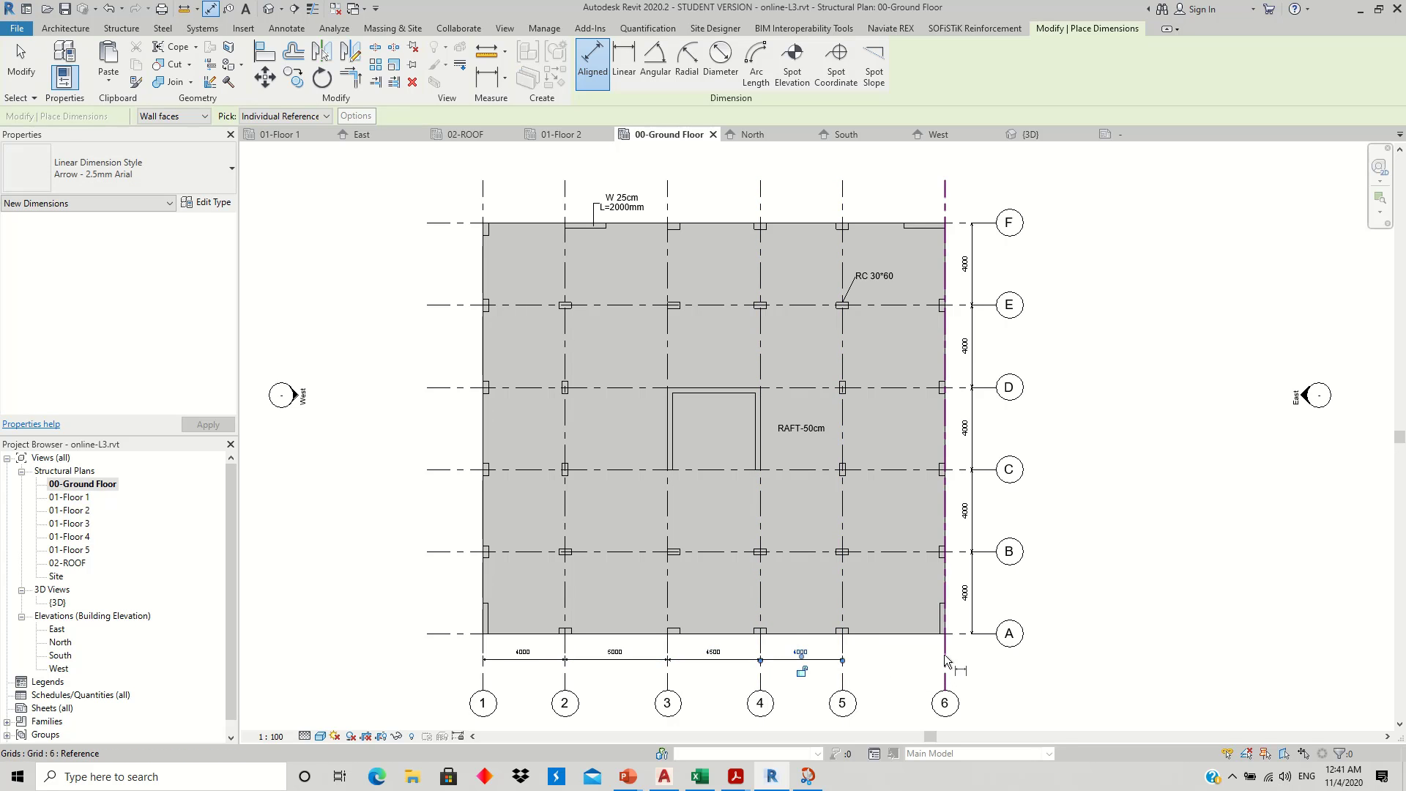
{"action": "left_click", "coordinate": [944, 659]}
{"action": "left_click", "coordinate": [842, 657]}
{"action": "left_click", "coordinate": [973, 679]}
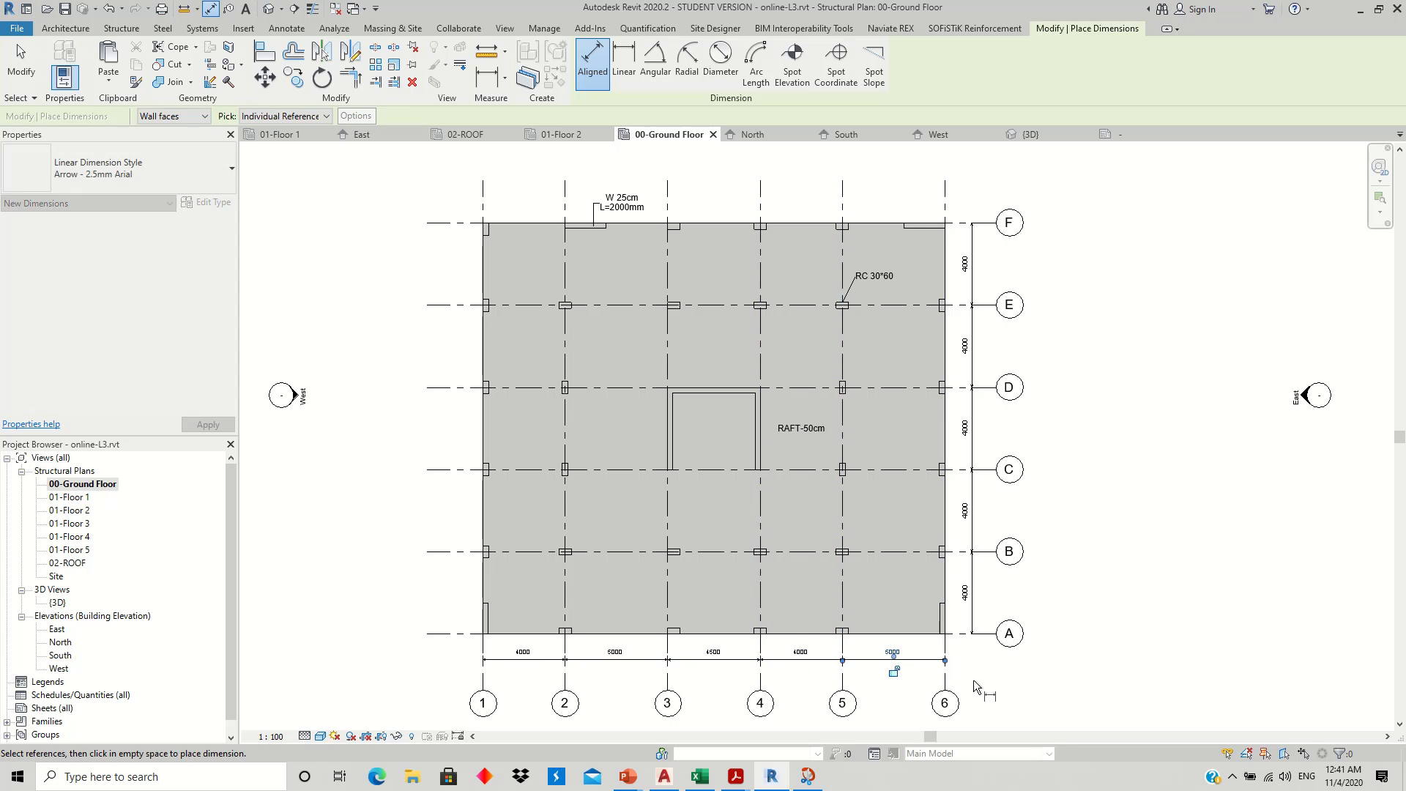
{"action": "left_click", "coordinate": [1068, 548]}
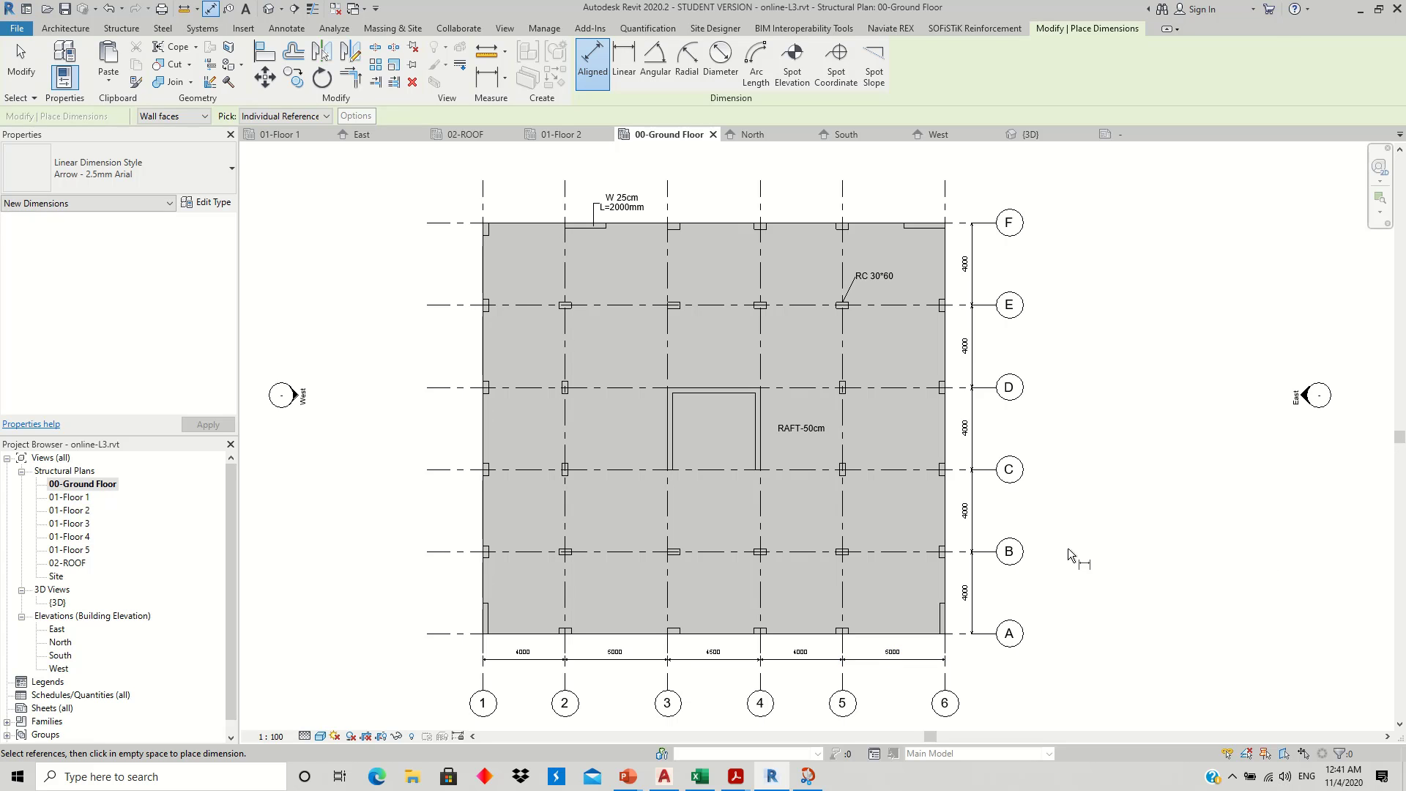
{"action": "key", "text": "Escape"}
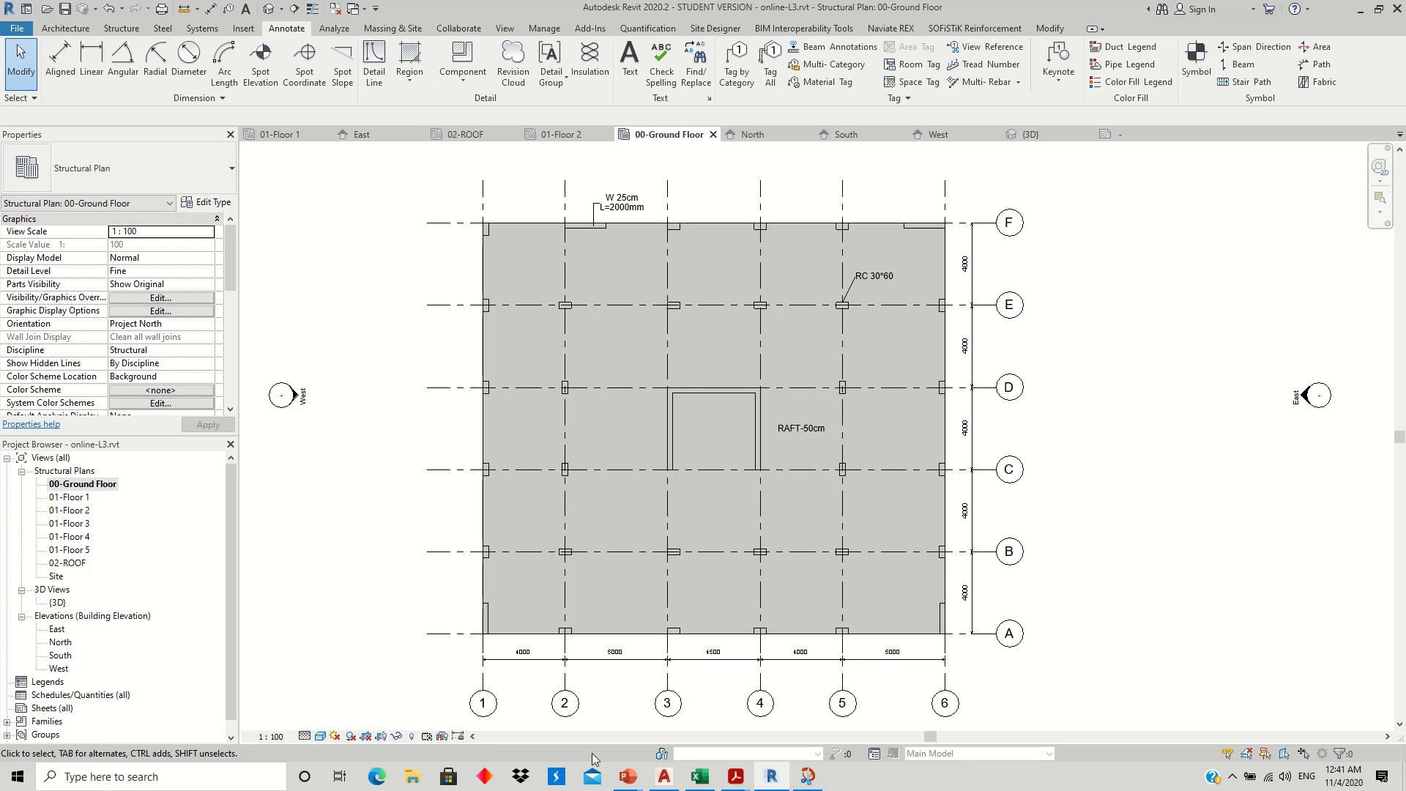
- Set the ground-floor plan's View Scale to custom 1:150
{"action": "middle_click_drag", "start_coordinate": [707, 459], "coordinate": [713, 452]}
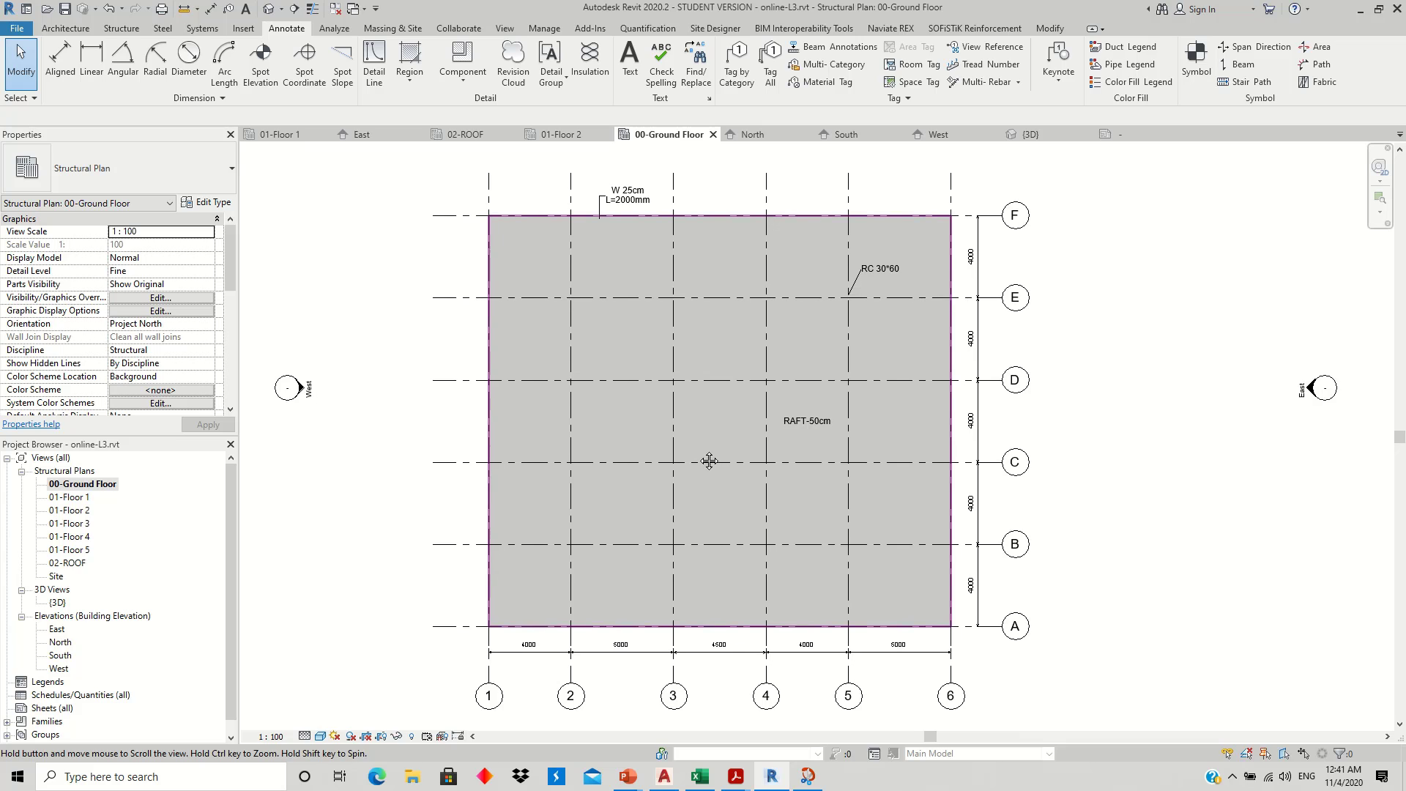
{"action": "left_click", "coordinate": [209, 233]}
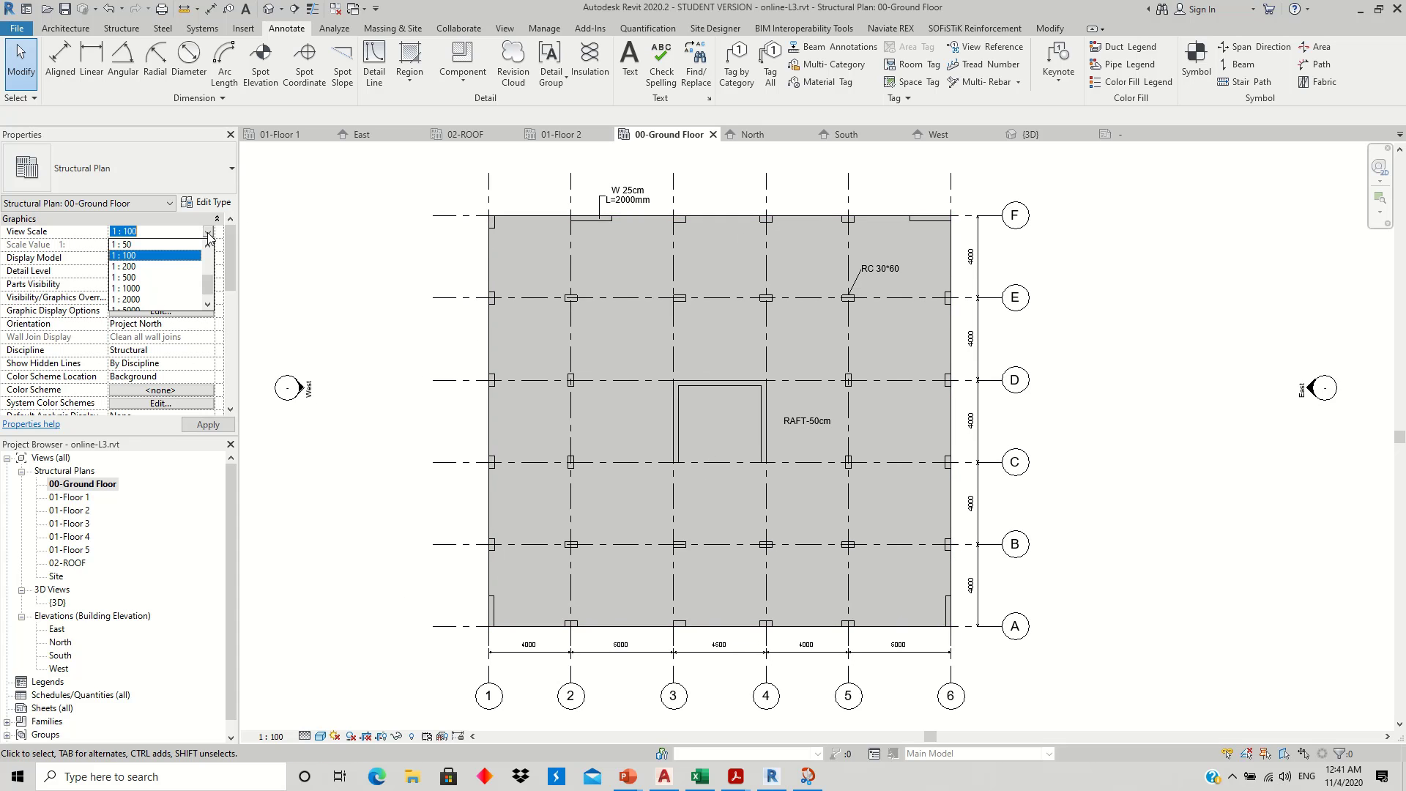
{"action": "left_click_drag", "start_coordinate": [210, 287], "coordinate": [210, 245]}
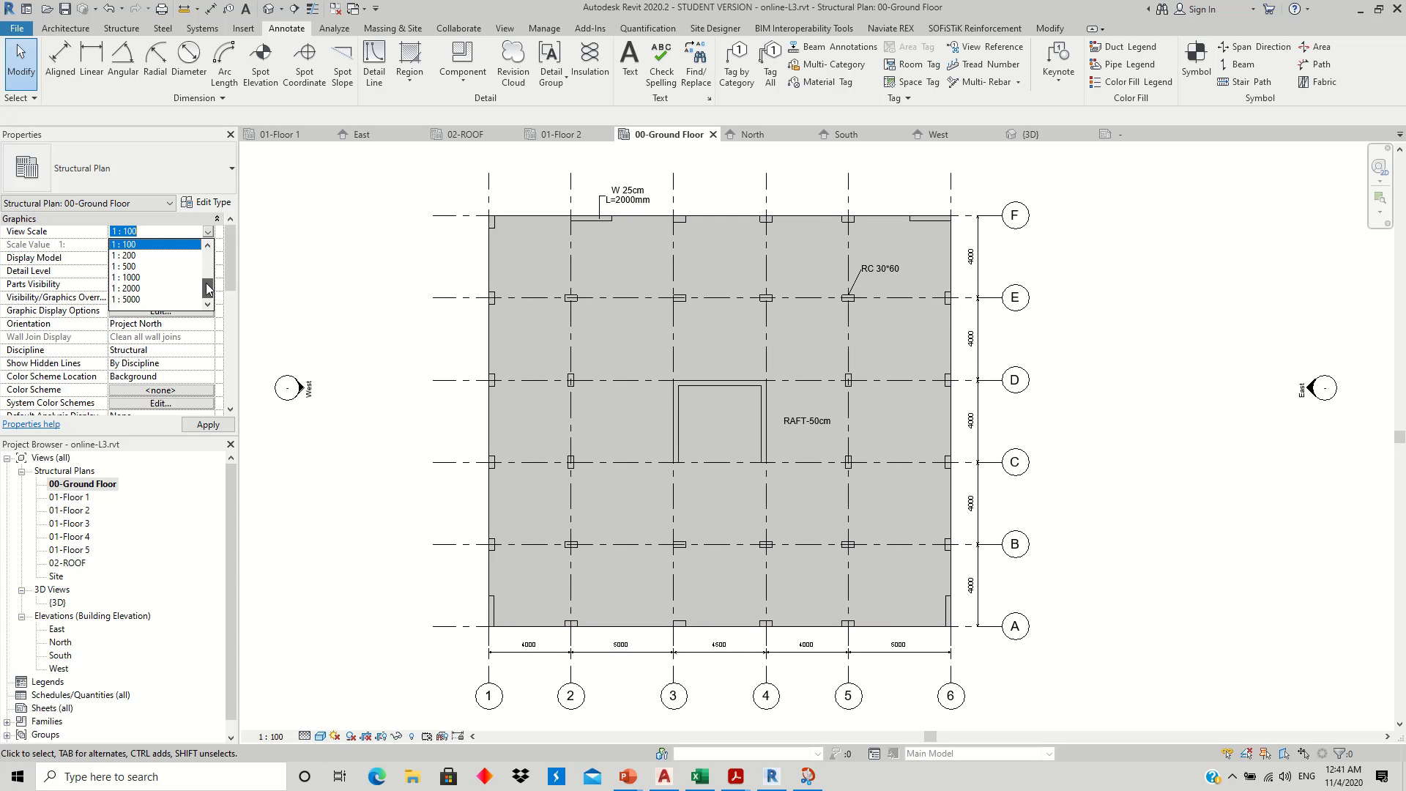
{"action": "left_click", "coordinate": [144, 253]}
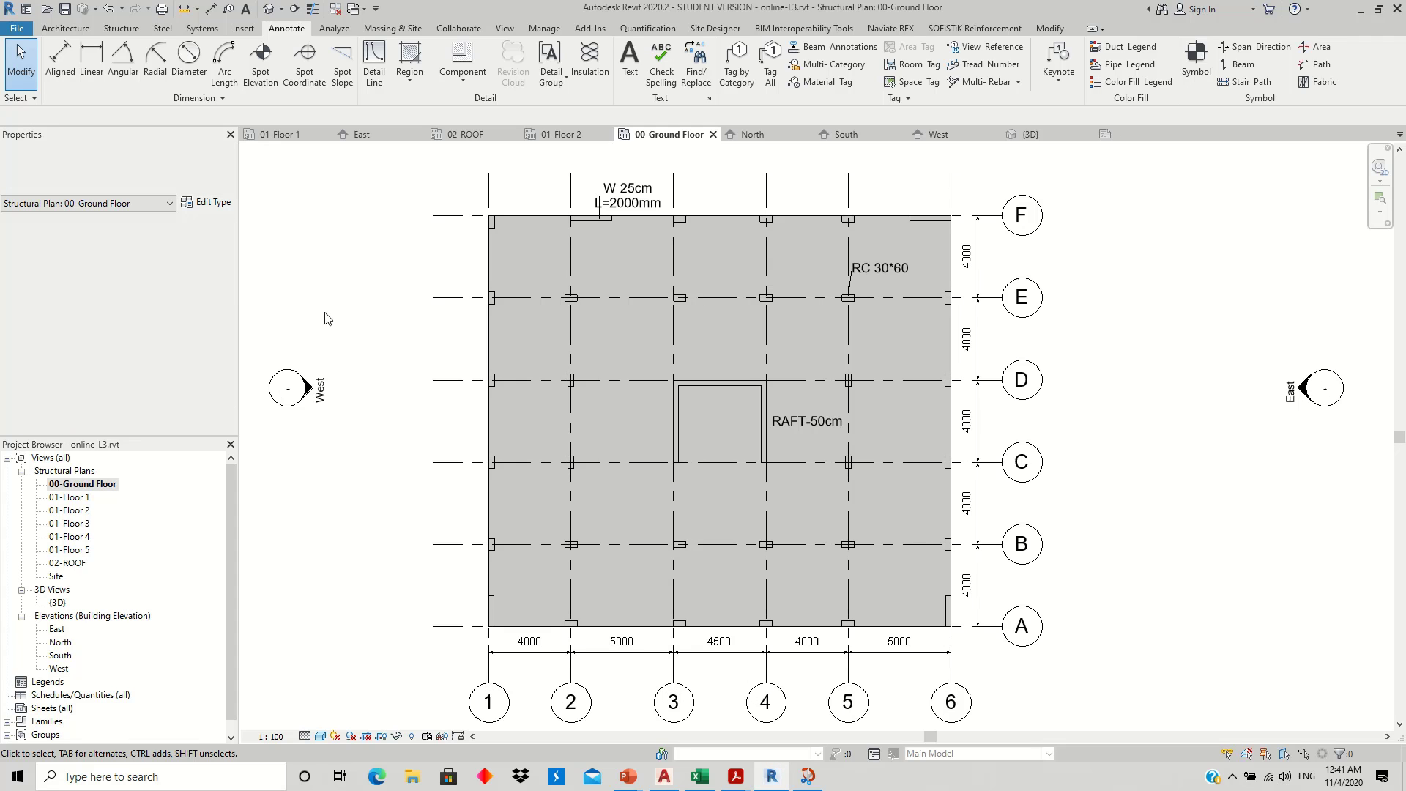
- Move the W 25cm wall tag above the top wall with a vertical leader
{"action": "left_click", "coordinate": [606, 203]}
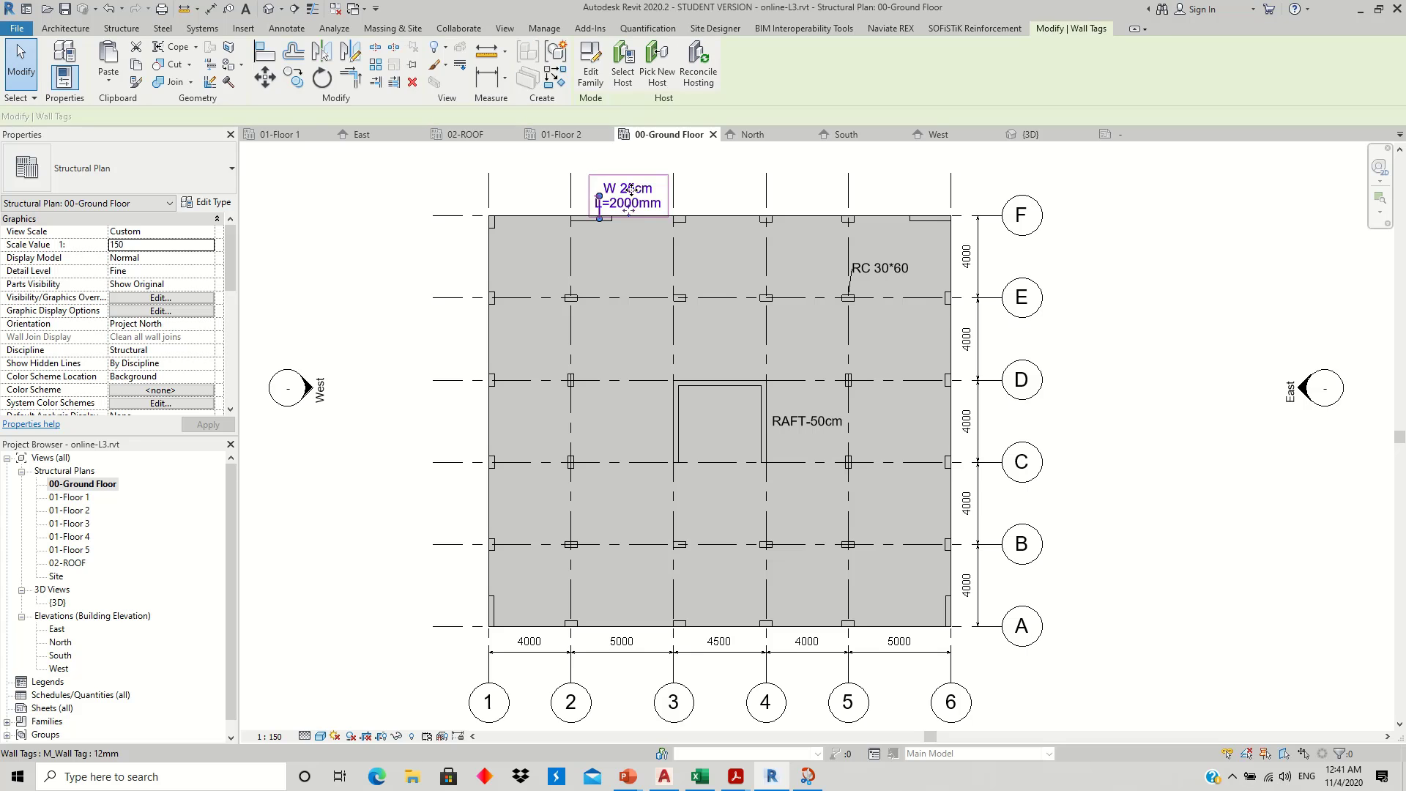
{"action": "left_click_drag", "start_coordinate": [630, 213], "coordinate": [644, 185]}
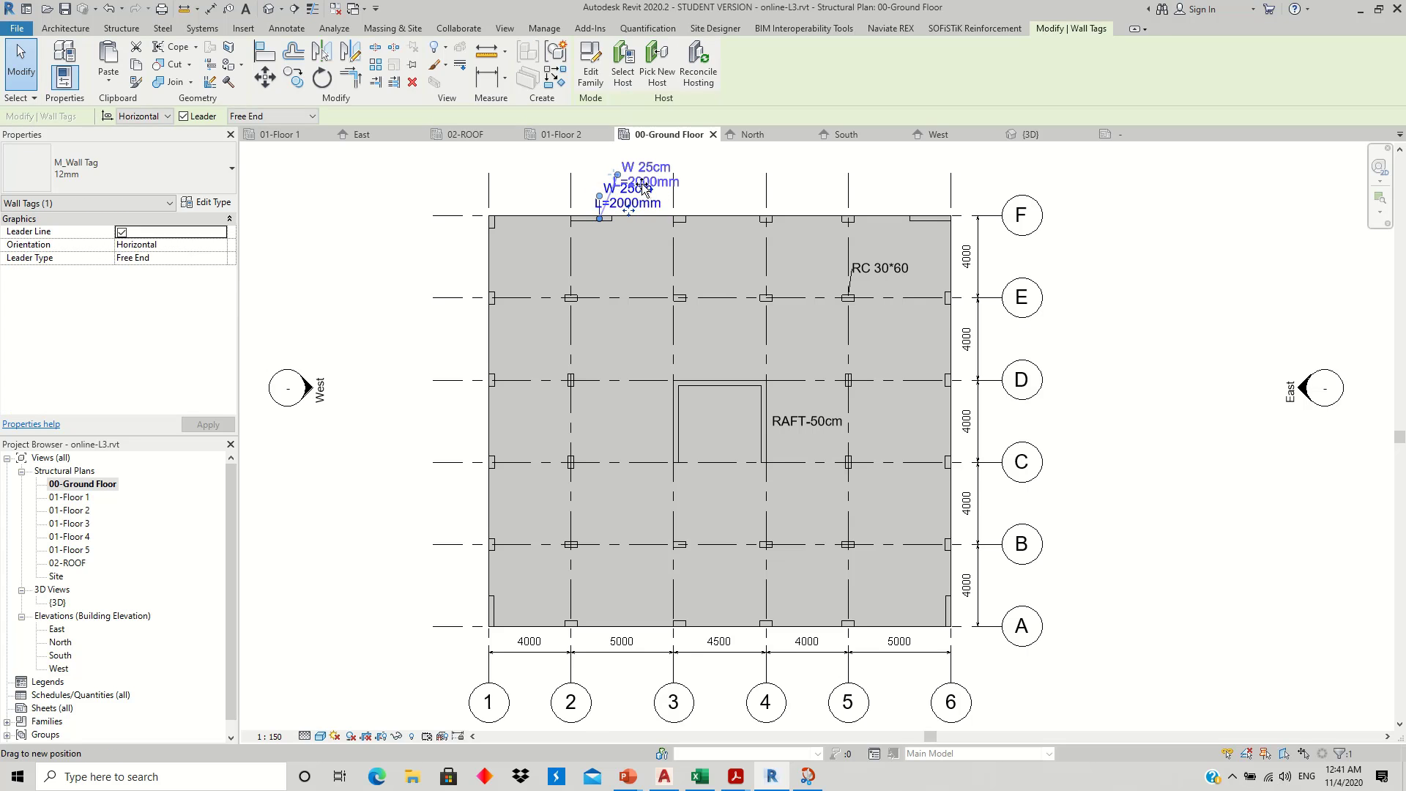
{"action": "left_click", "coordinate": [696, 188]}
{"action": "left_click", "coordinate": [644, 183]}
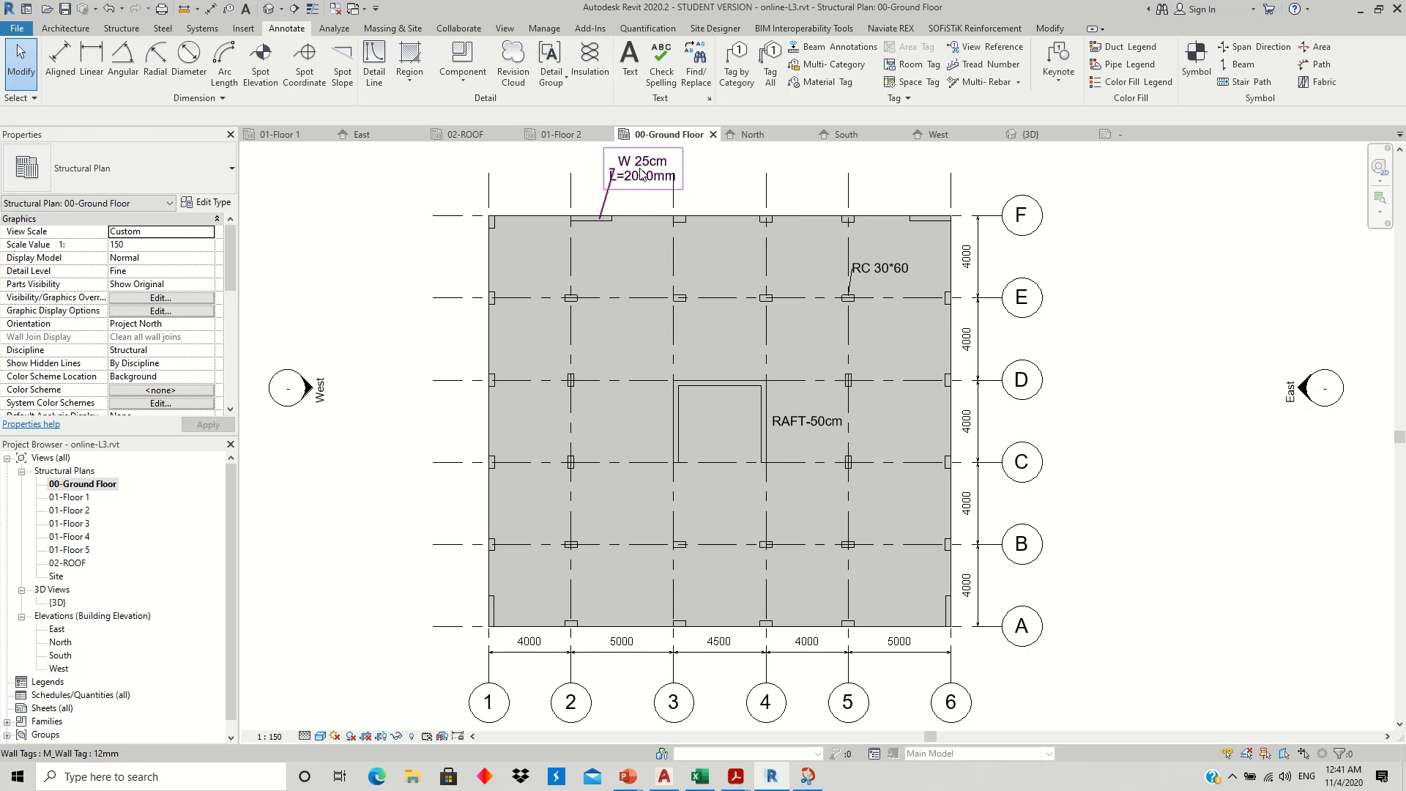
{"action": "left_click_drag", "start_coordinate": [617, 174], "coordinate": [598, 170]}
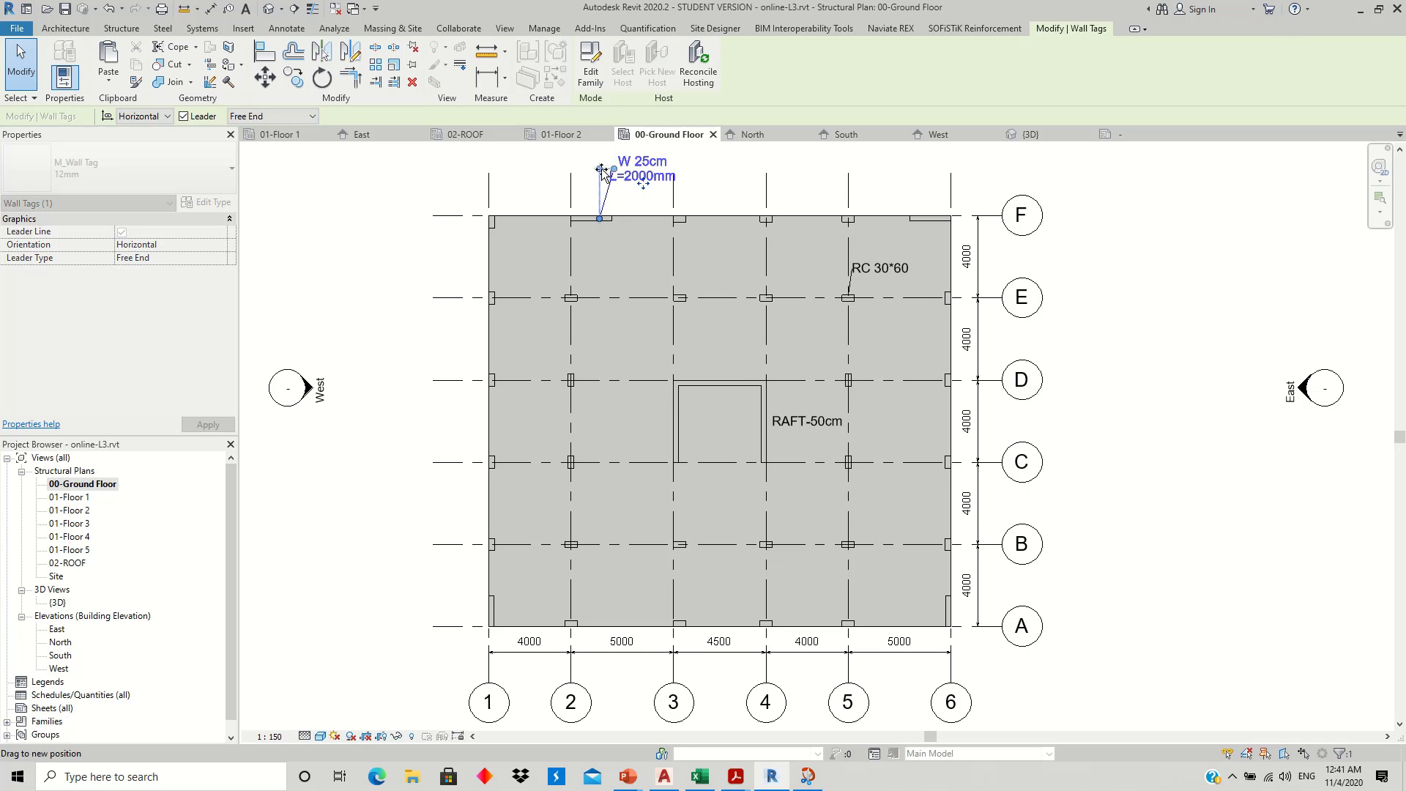
{"action": "left_click", "coordinate": [743, 182]}
- Shift the RC 30*60 column tag up-right and the RAFT-50cm tag between rows E and D
{"action": "left_click", "coordinate": [874, 270]}
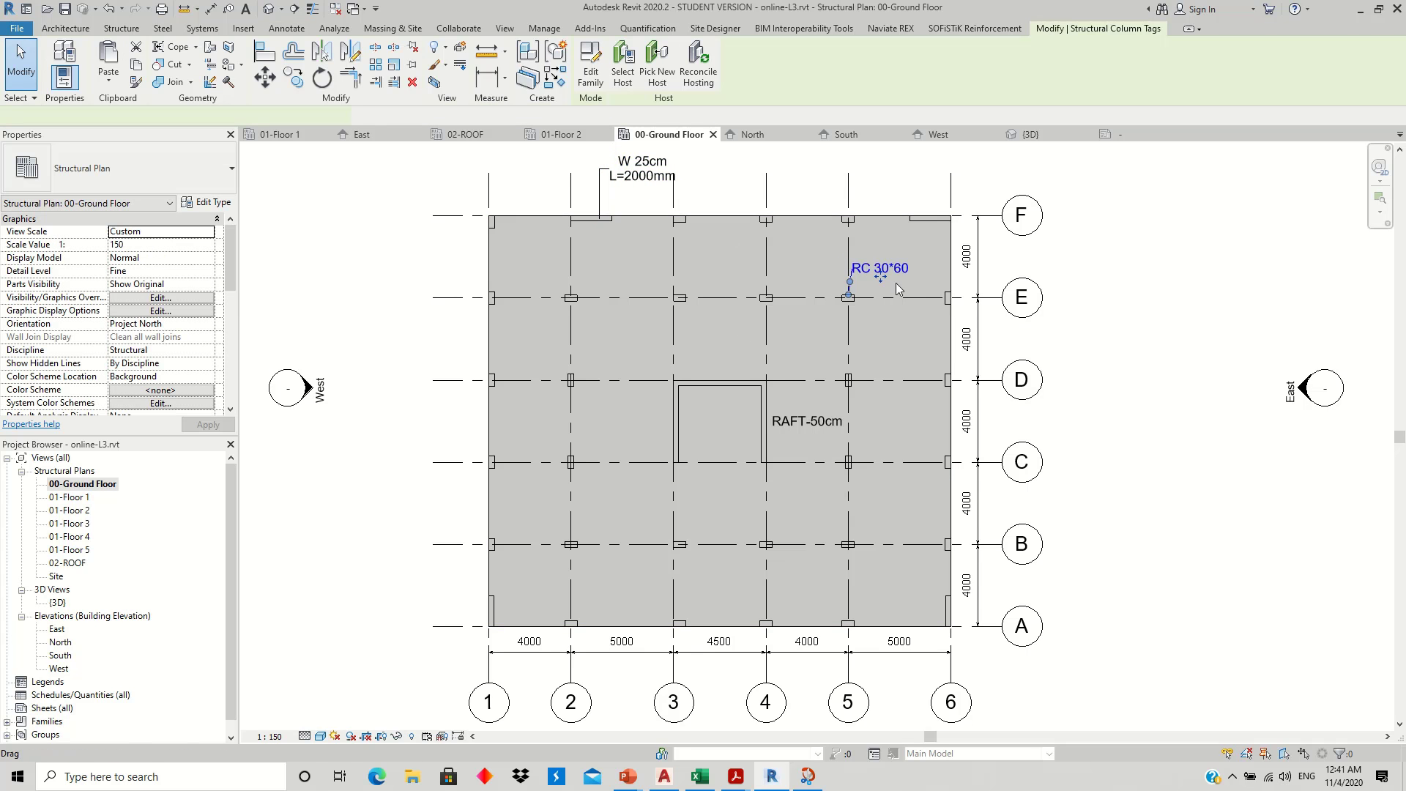
{"action": "left_click_drag", "start_coordinate": [884, 281], "coordinate": [907, 272]}
{"action": "left_click", "coordinate": [1157, 310]}
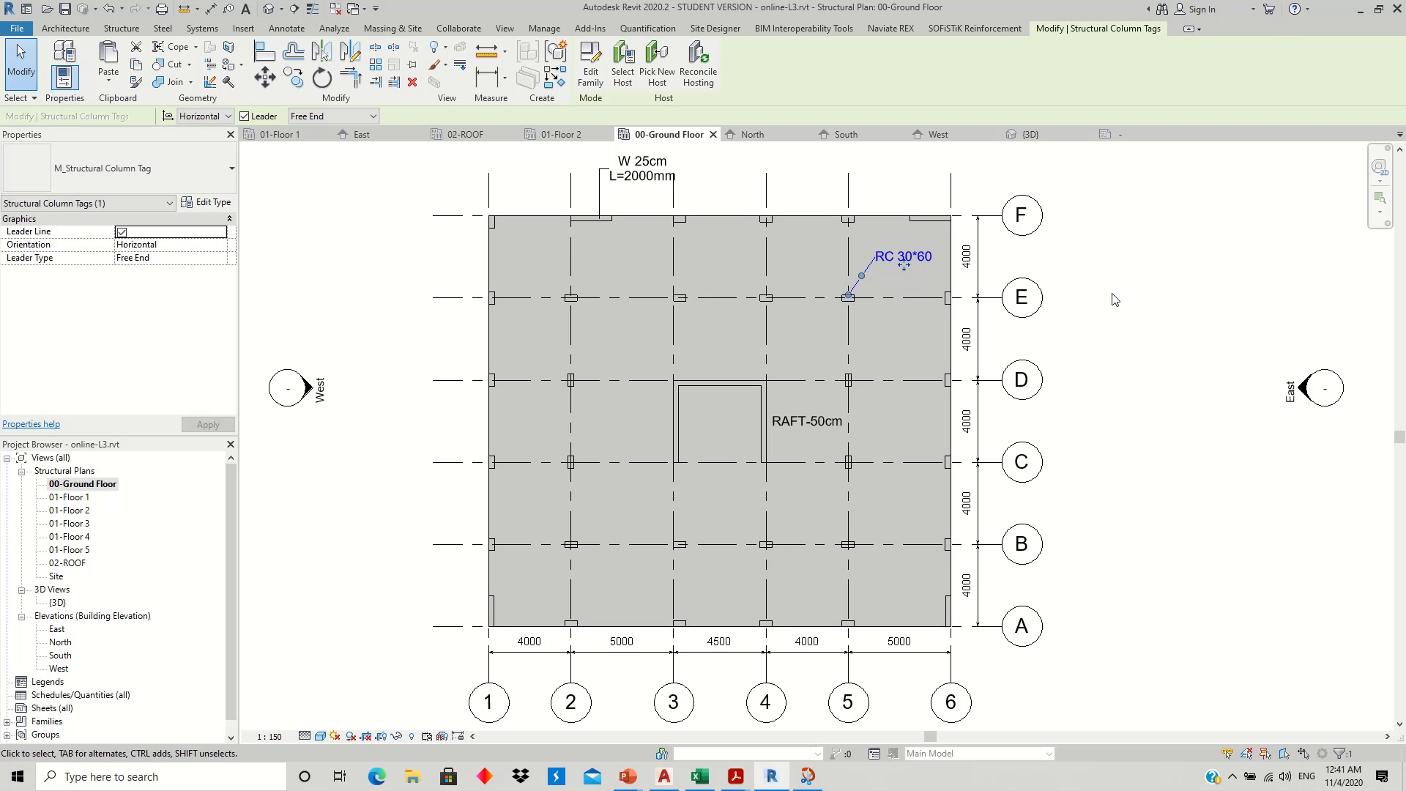
{"action": "left_click", "coordinate": [818, 425]}
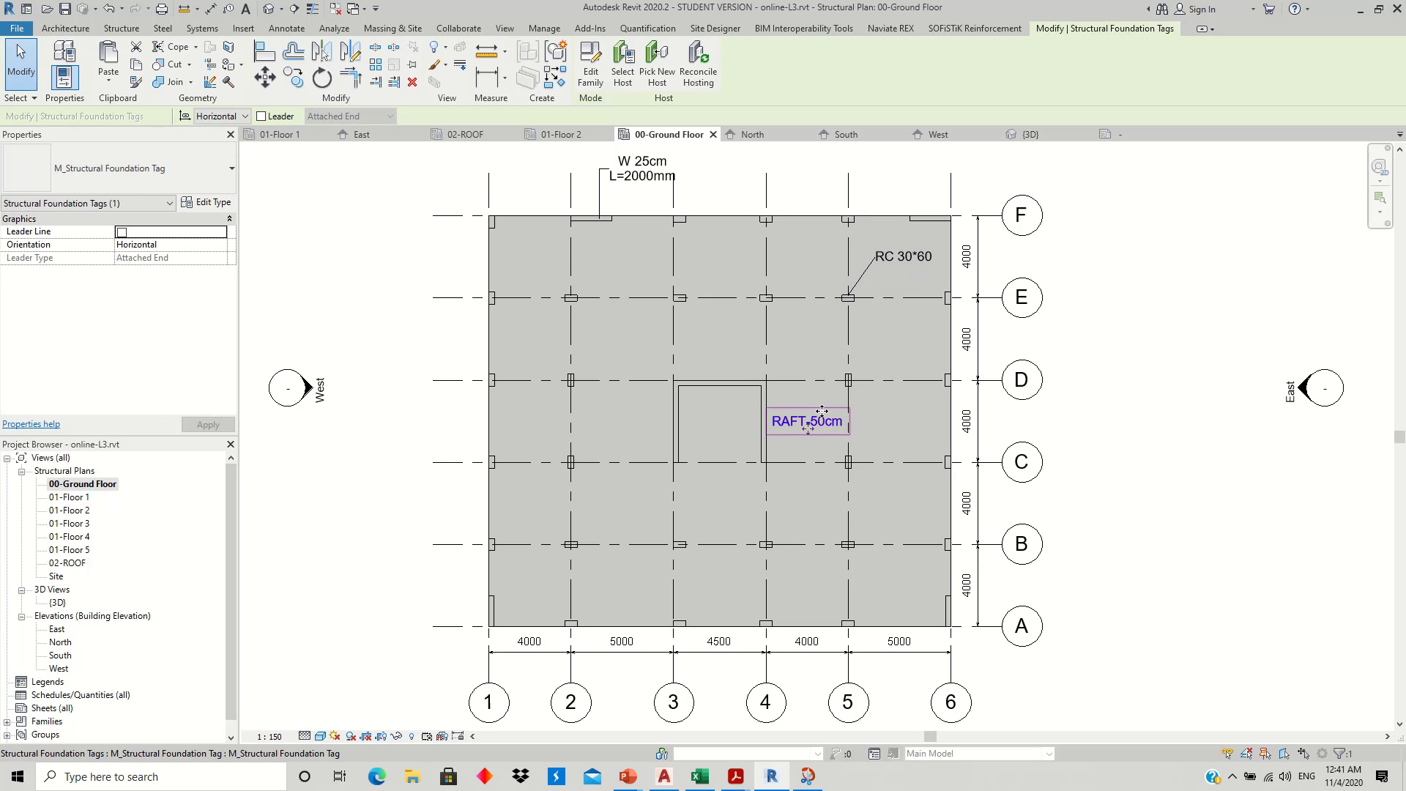
{"action": "left_click_drag", "start_coordinate": [818, 425], "coordinate": [738, 332], "text": "ctrl"}
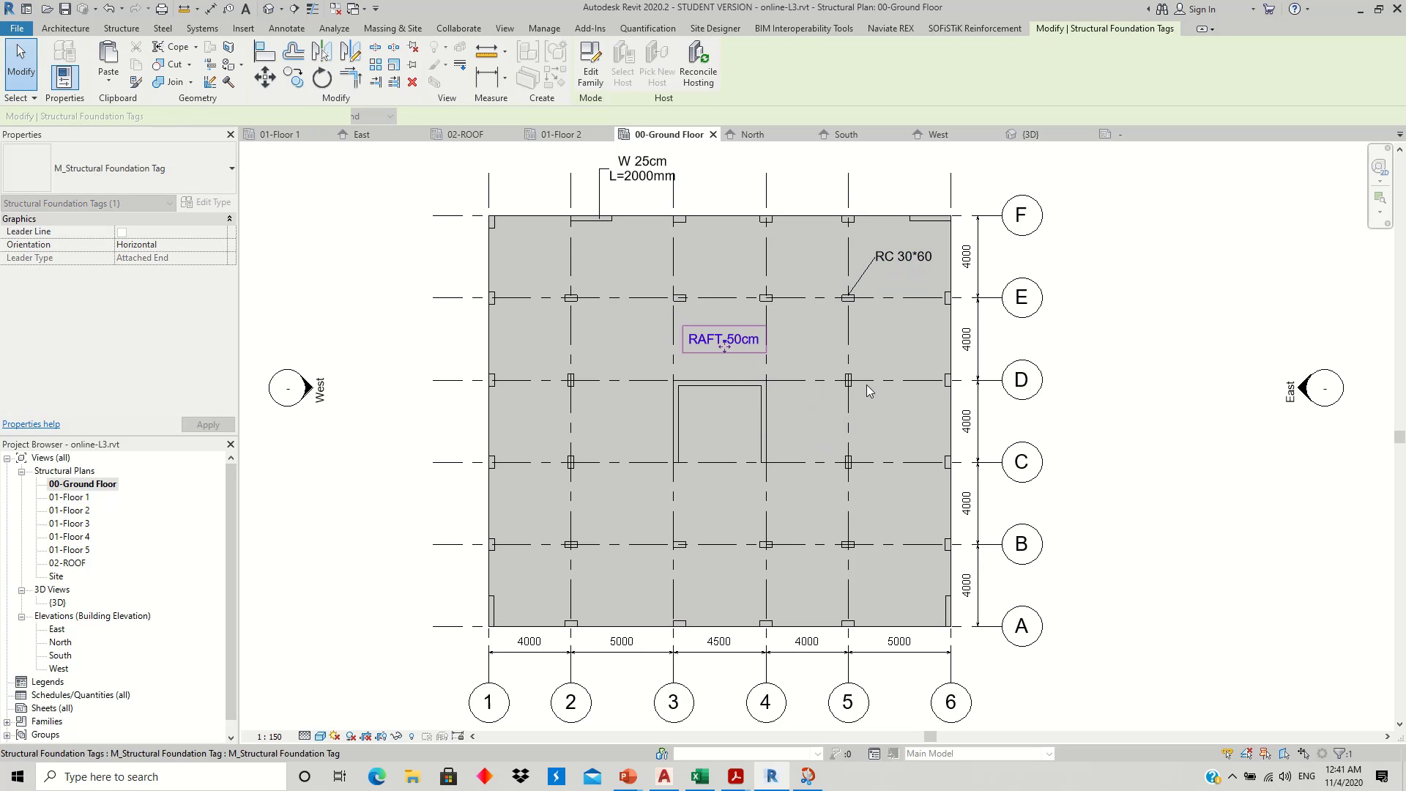
{"action": "key", "text": "Escape"}
- Nudge the W 25cm wall tag slightly higher
{"action": "middle_click_drag", "start_coordinate": [809, 571], "coordinate": [796, 574]}
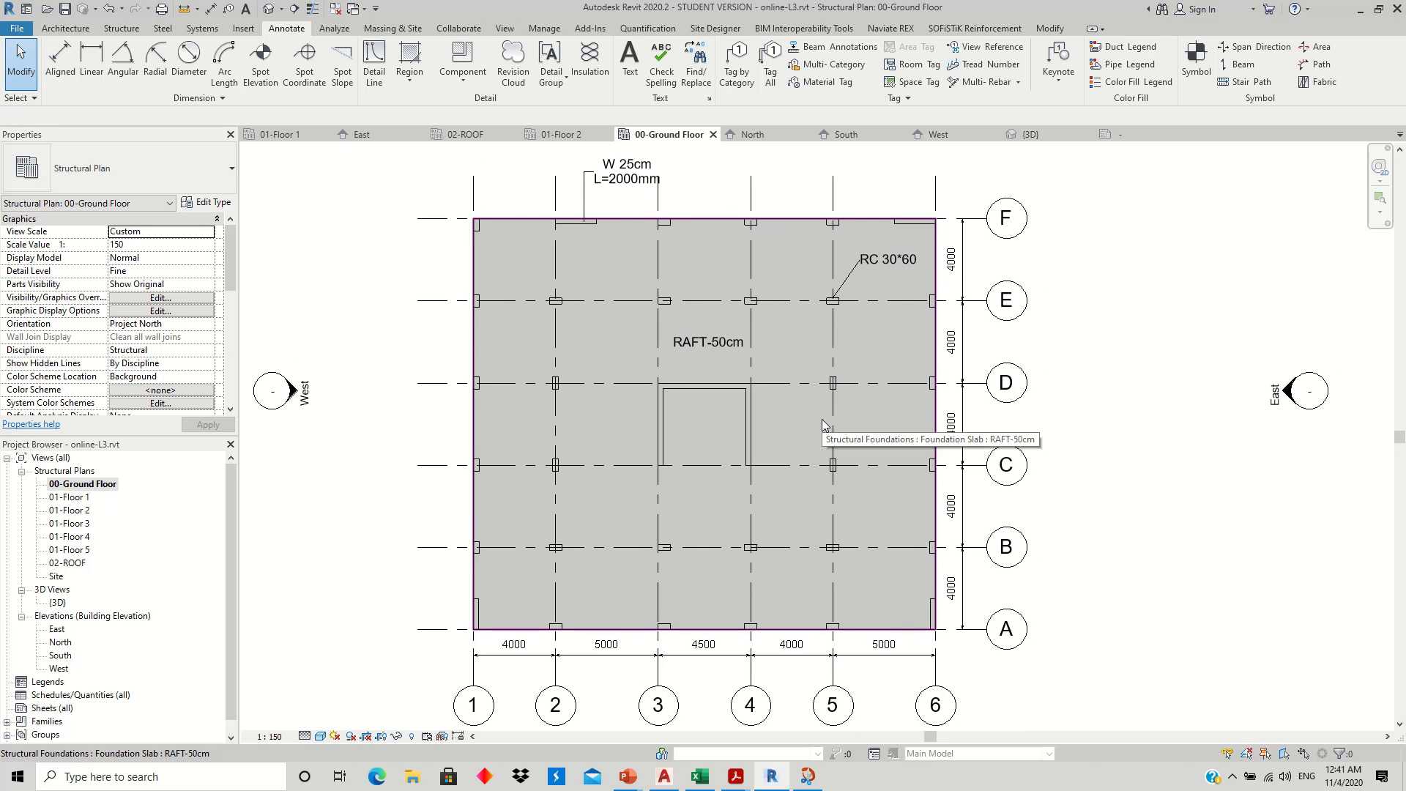
{"action": "left_click", "coordinate": [607, 176]}
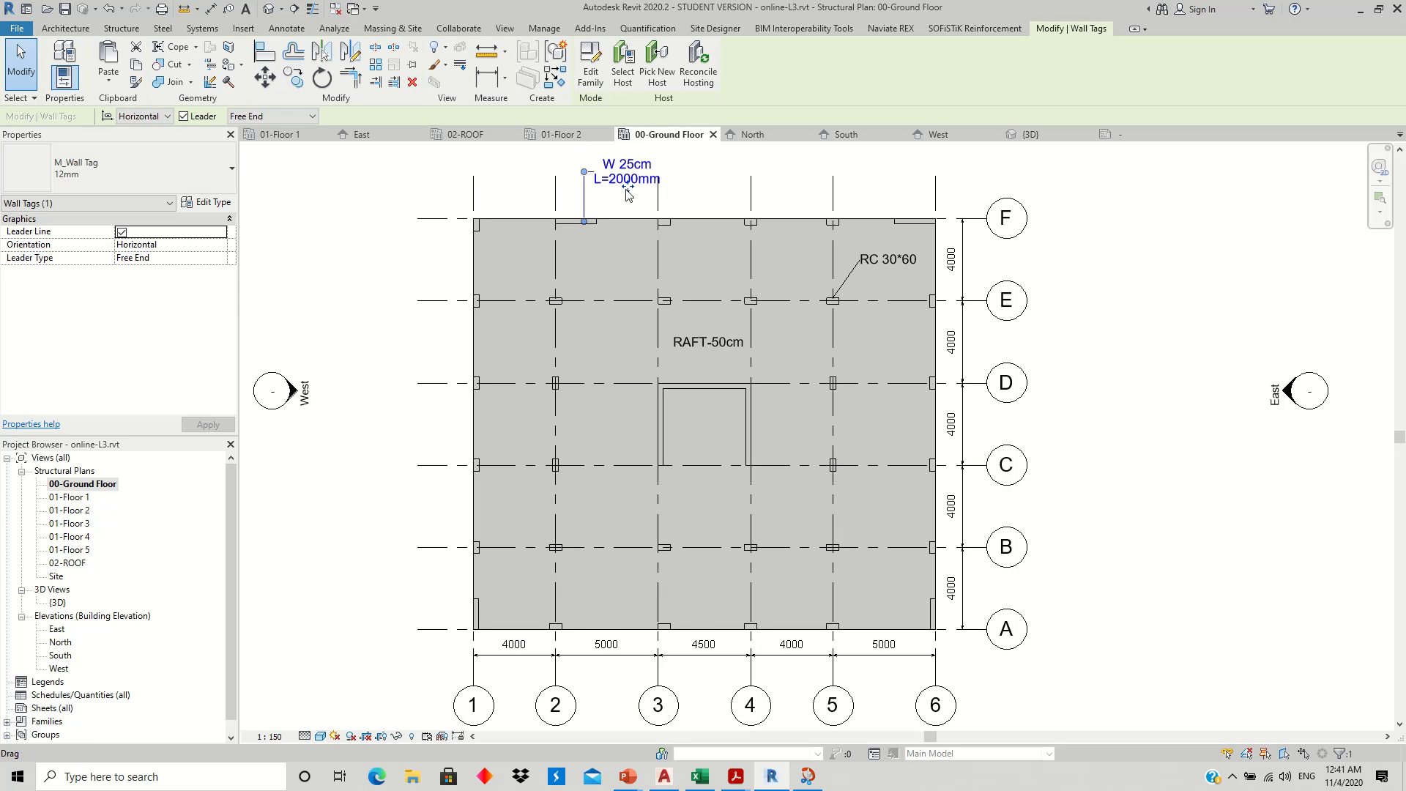
{"action": "left_click", "coordinate": [628, 189]}
{"action": "left_click_drag", "start_coordinate": [627, 189], "coordinate": [627, 181]}
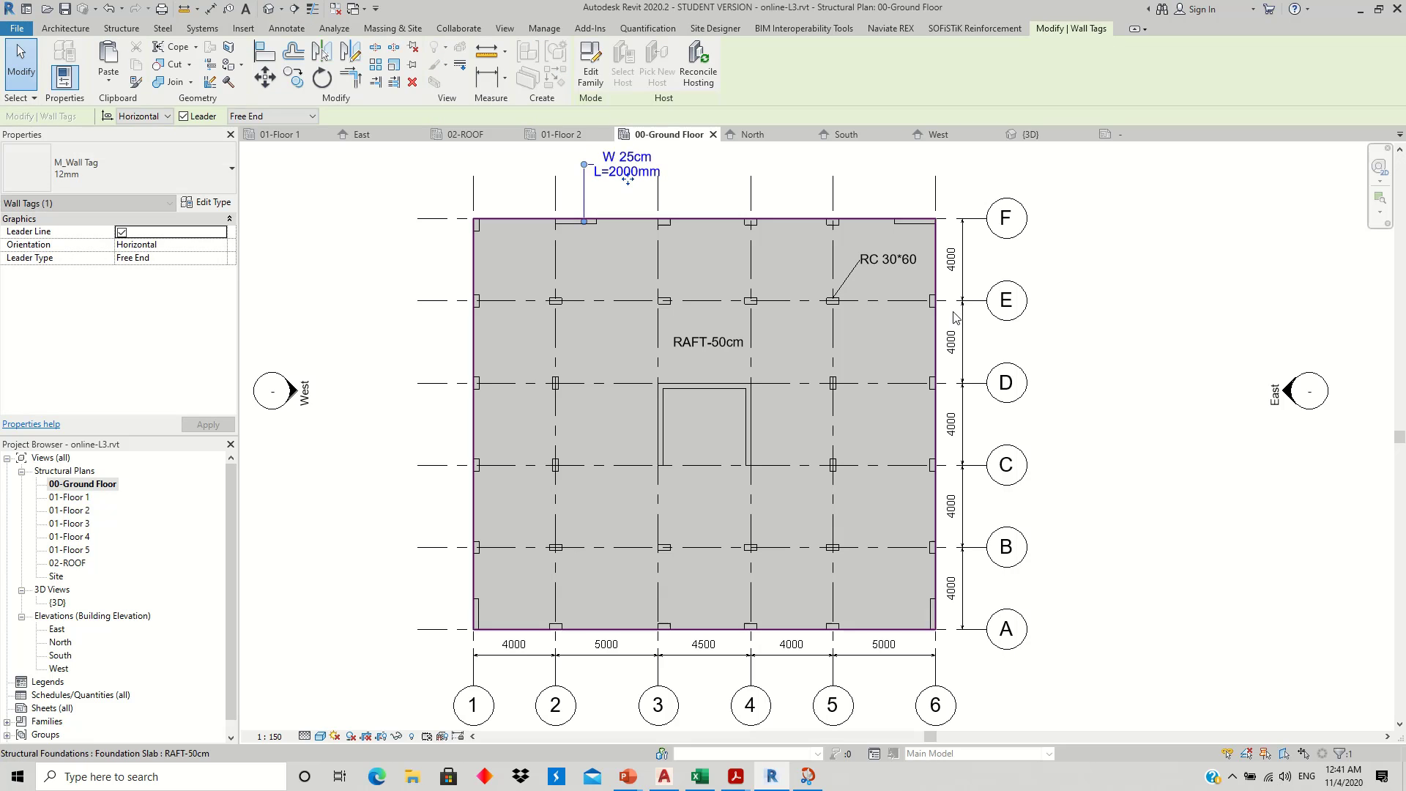
{"action": "left_click", "coordinate": [1102, 315]}
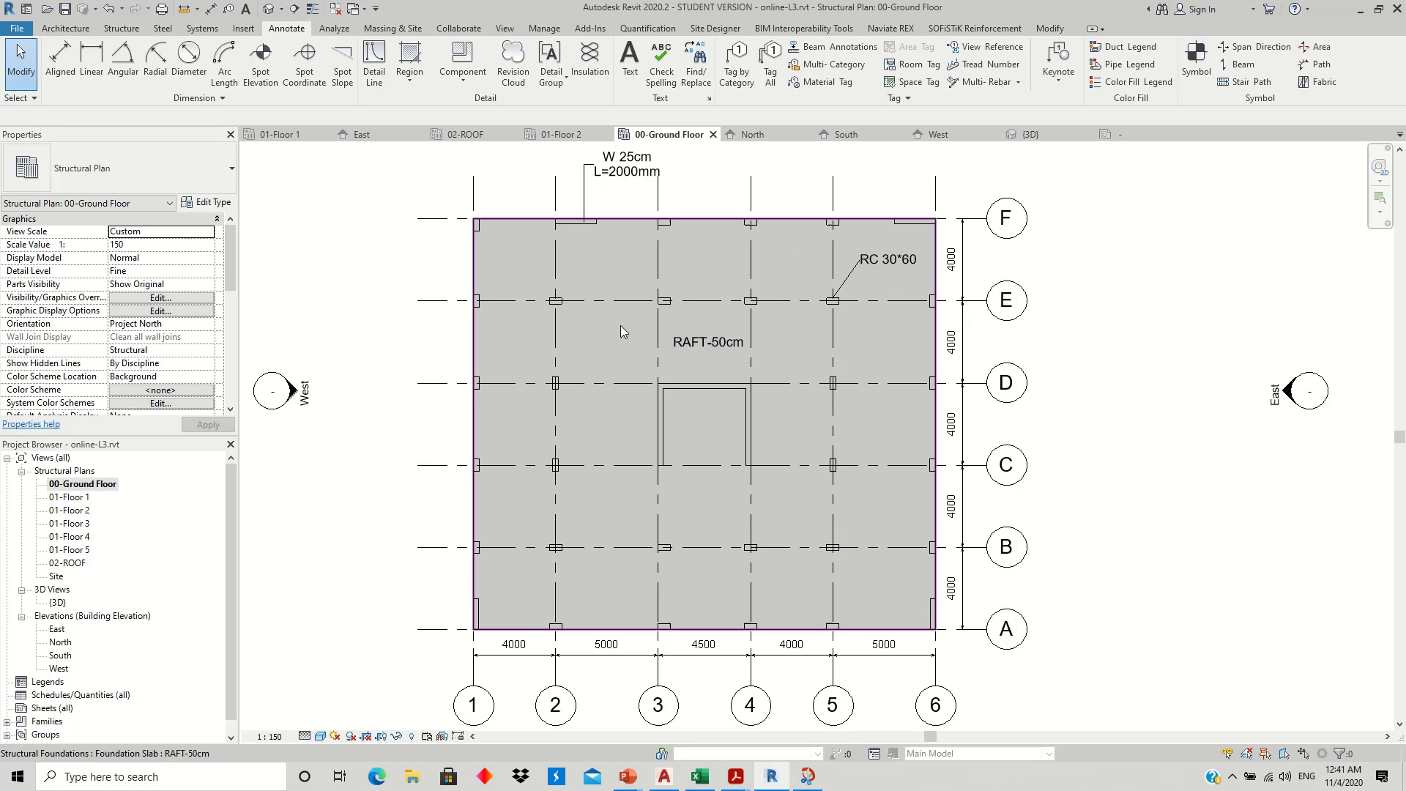
- Switch to the {3D} view of the six-storey frame and pan it slightly left
{"action": "left_click", "coordinate": [265, 9]}
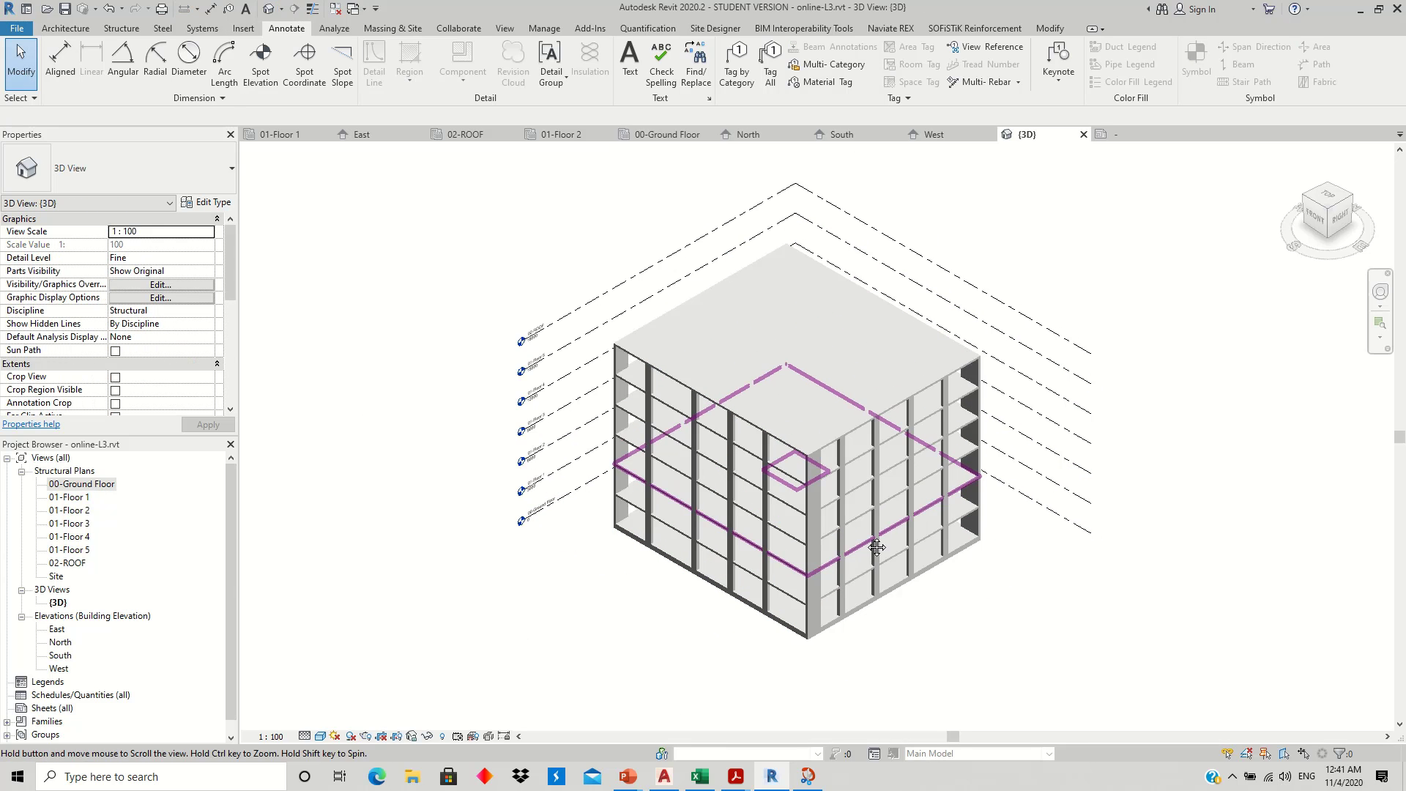
{"action": "middle_click_drag", "start_coordinate": [703, 578], "coordinate": [689, 578]}
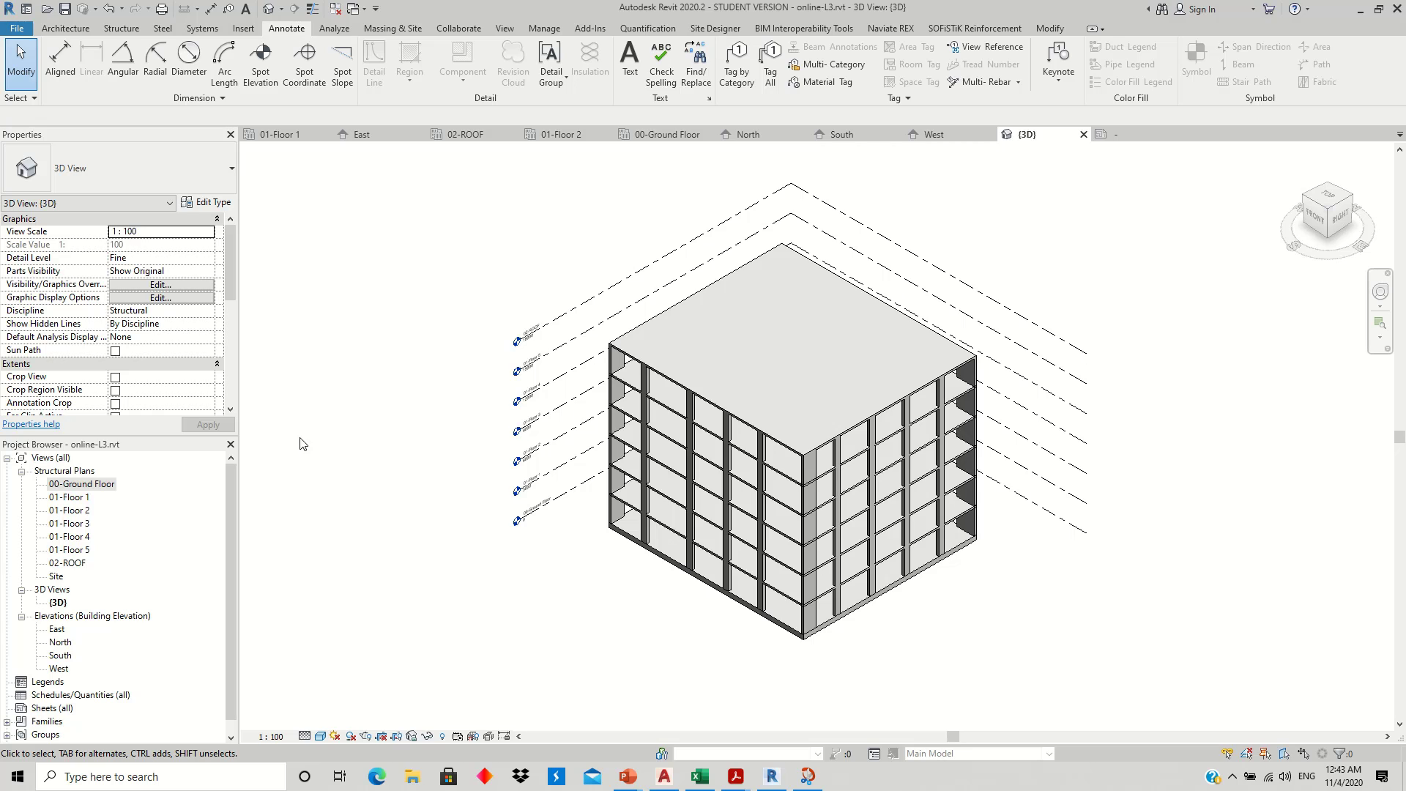
- Create new sheet S.1 from Sheets (all) using the A1 metric titleblock
{"action": "left_click", "coordinate": [46, 708]}
{"action": "right_click", "coordinate": [45, 708]}
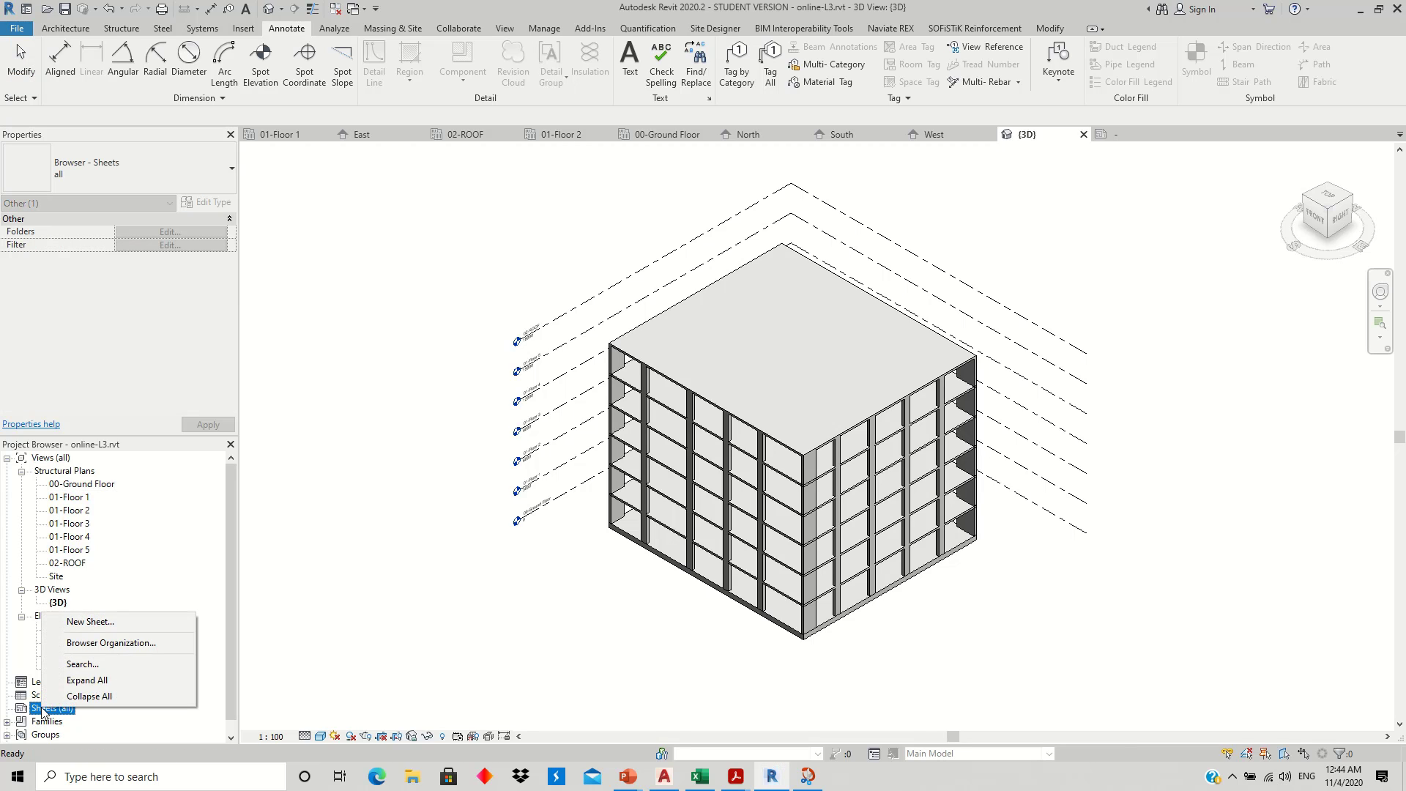
{"action": "left_click", "coordinate": [87, 624]}
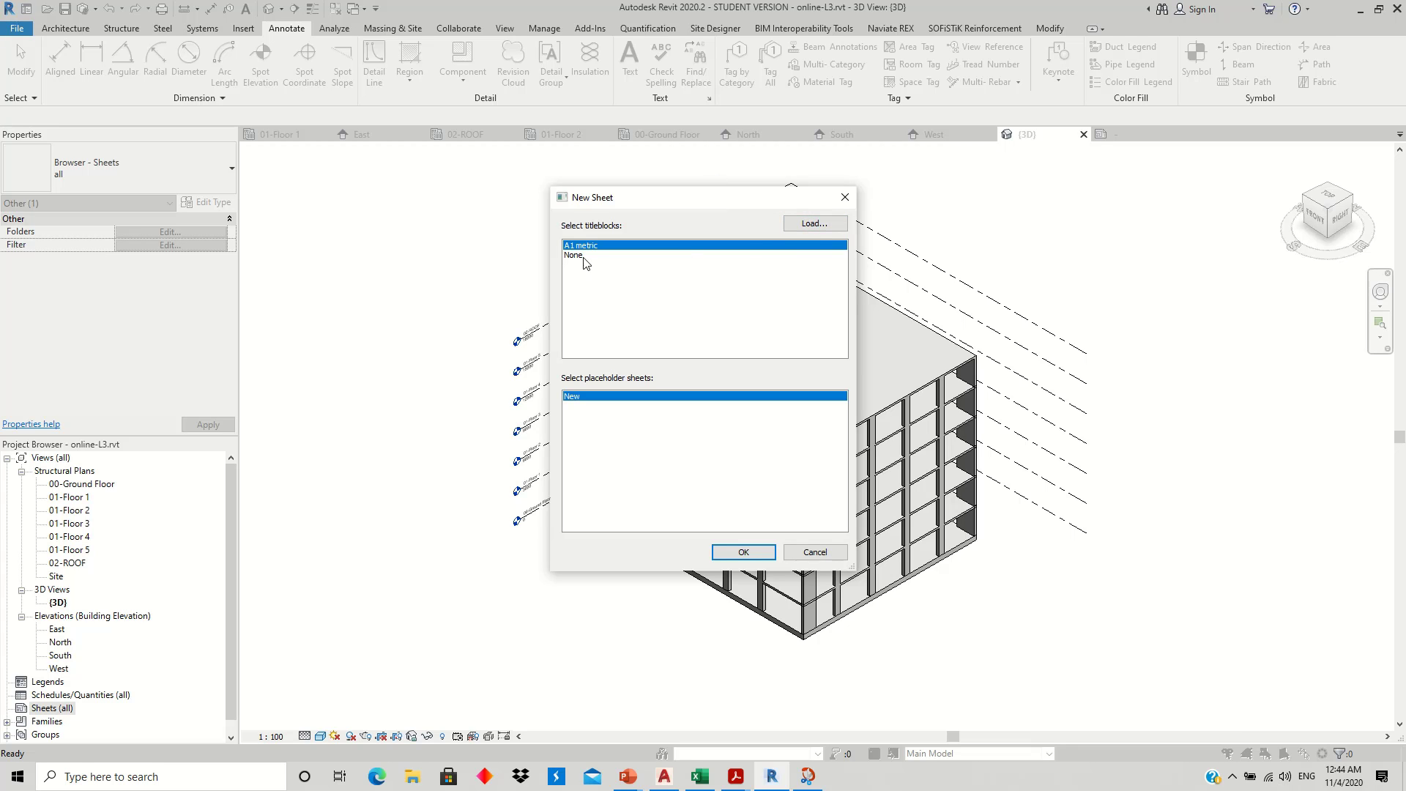
{"action": "left_click", "coordinate": [742, 552]}
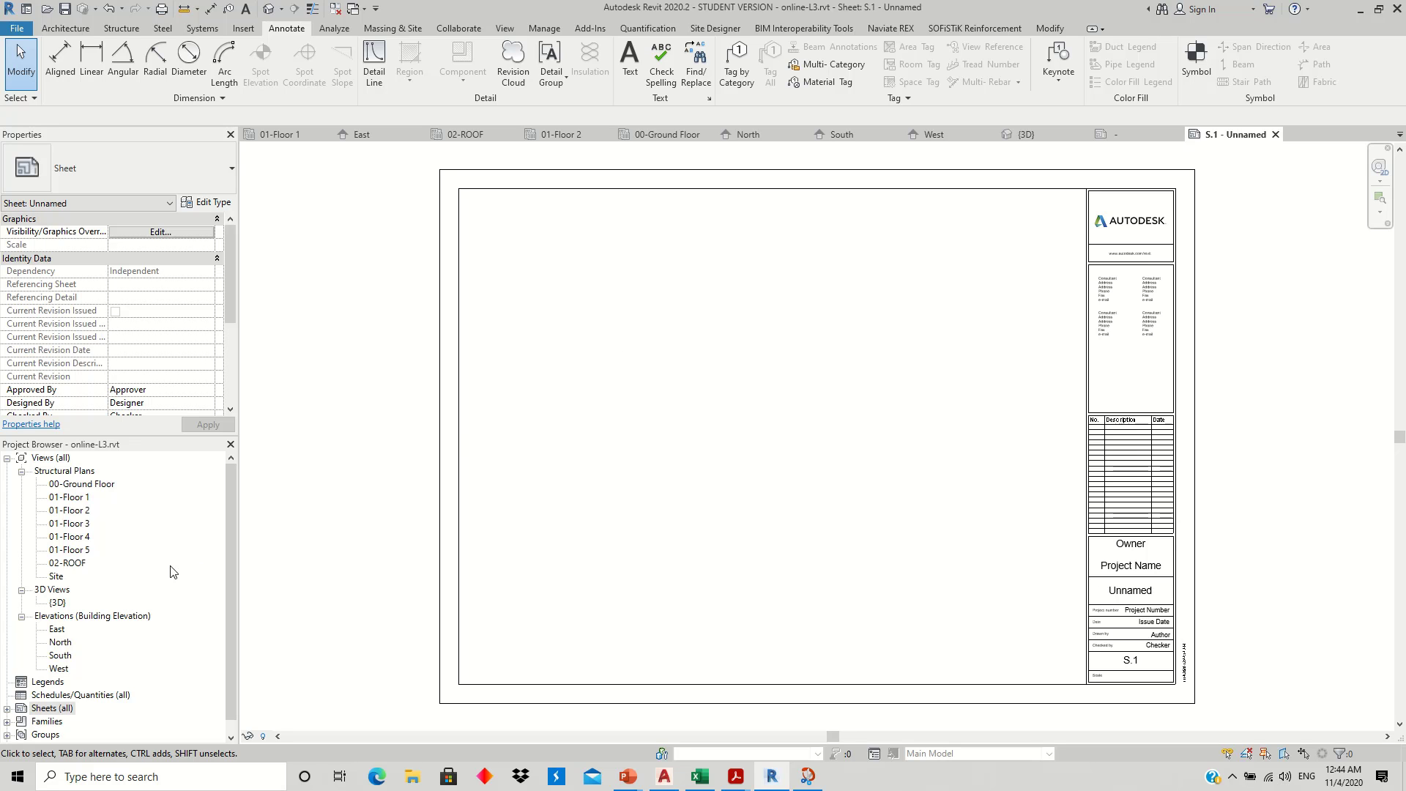
- Duplicate the {3D} view with detailing and rename the copy 'Sheet-3D'
{"action": "left_click", "coordinate": [56, 603]}
{"action": "right_click", "coordinate": [56, 605]}
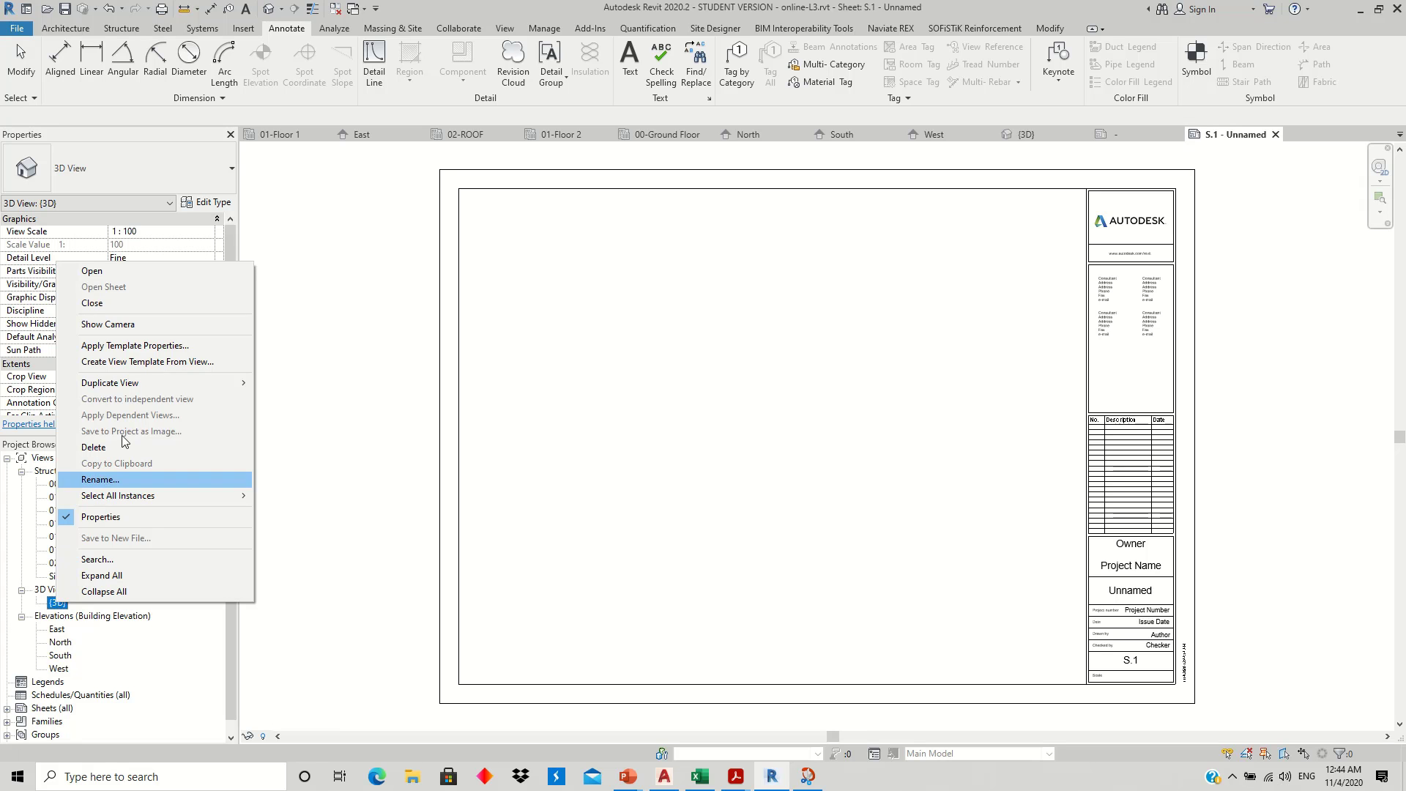
{"action": "mouse_move", "coordinate": [110, 382]}
{"action": "left_click", "coordinate": [294, 400]}
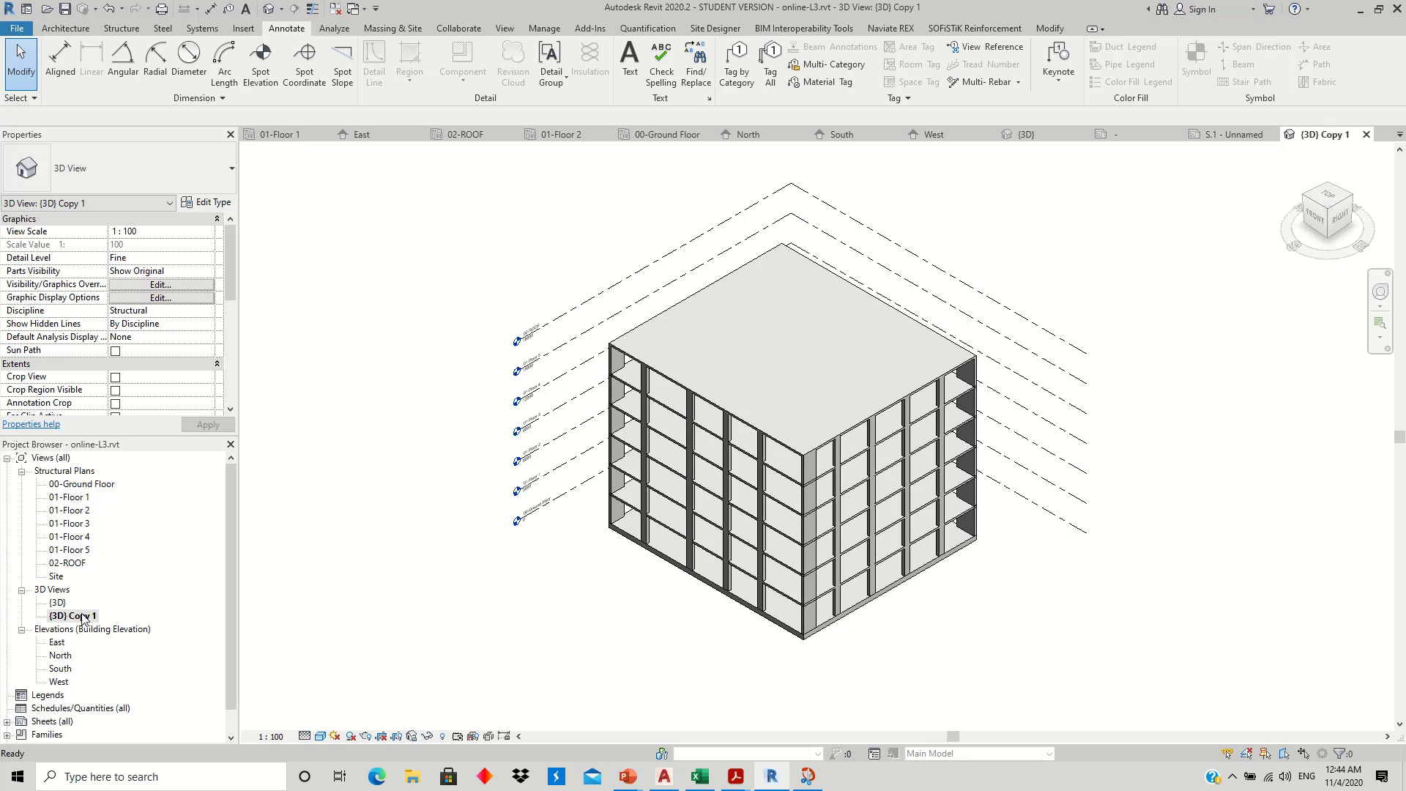
{"action": "left_click", "coordinate": [77, 618]}
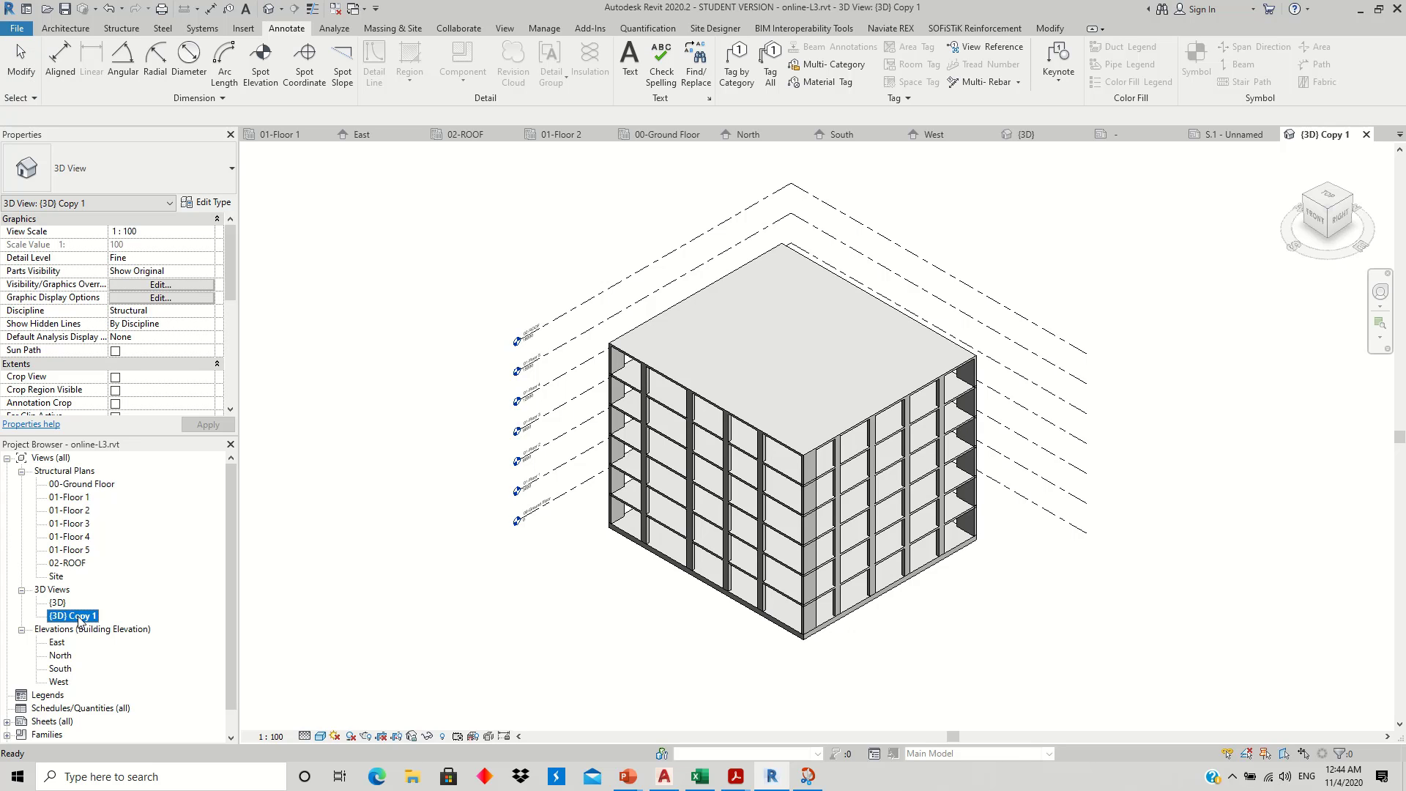
{"action": "left_click", "coordinate": [79, 617]}
{"action": "type", "text": "Sheet-3"}
{"action": "type", "text": "D"}
{"action": "left_click", "coordinate": [77, 631]}
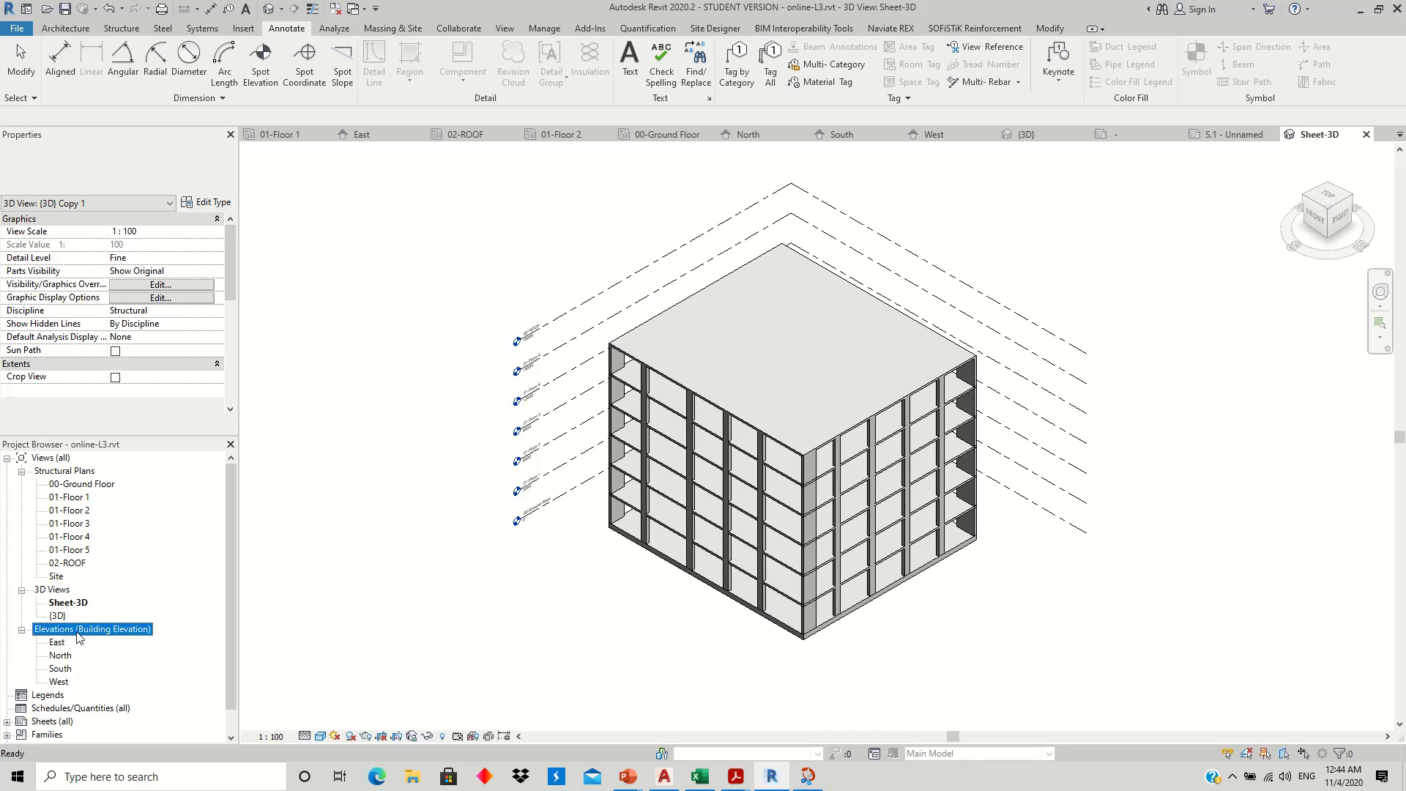
{"action": "left_click", "coordinate": [7, 722]}
- Place the Sheet-3D view on sheet S.1 at a scale of 1 : 200
{"action": "double_click", "coordinate": [62, 733]}
{"action": "left_click_drag", "start_coordinate": [74, 603], "coordinate": [199, 588]}
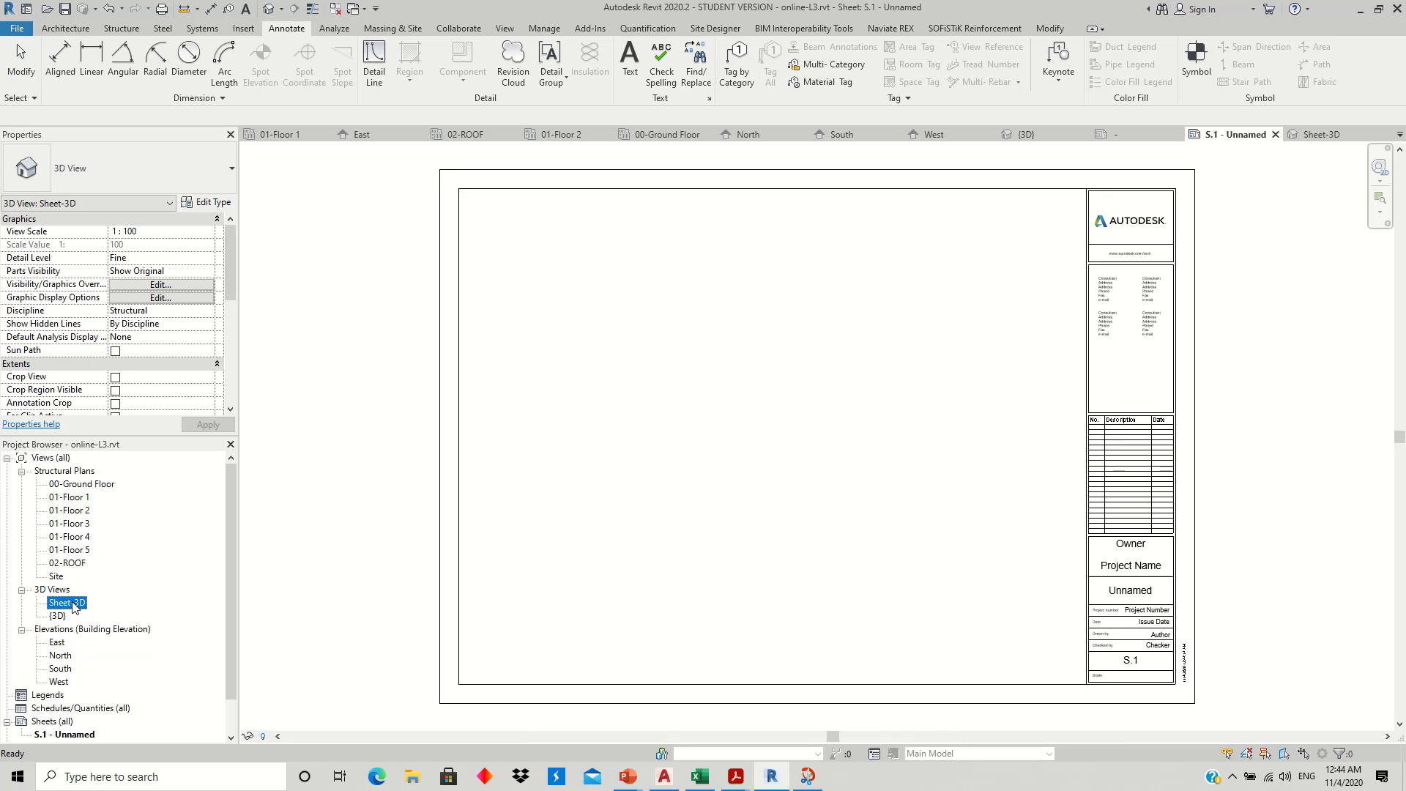
{"action": "left_click_drag", "start_coordinate": [737, 483], "coordinate": [740, 473]}
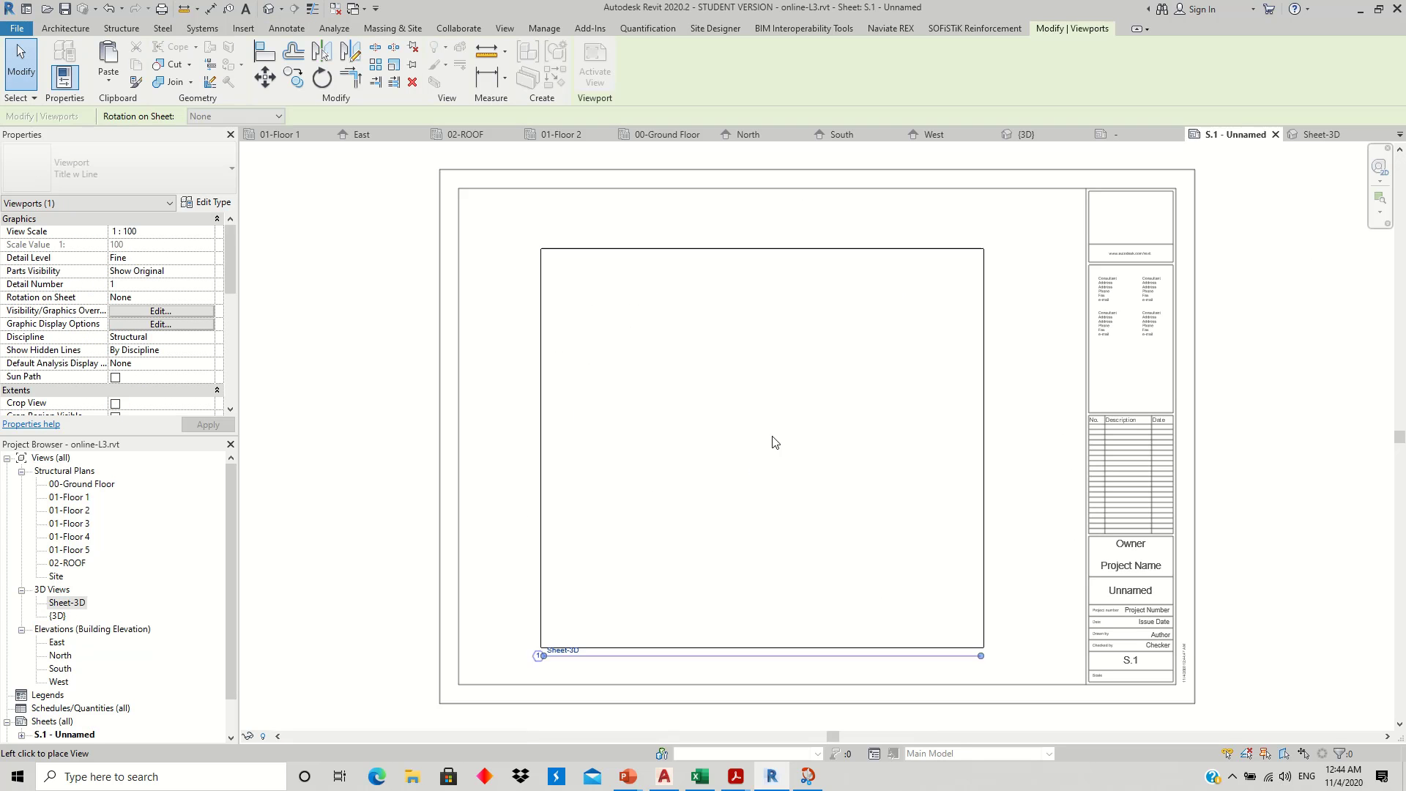
{"action": "left_click", "coordinate": [842, 412]}
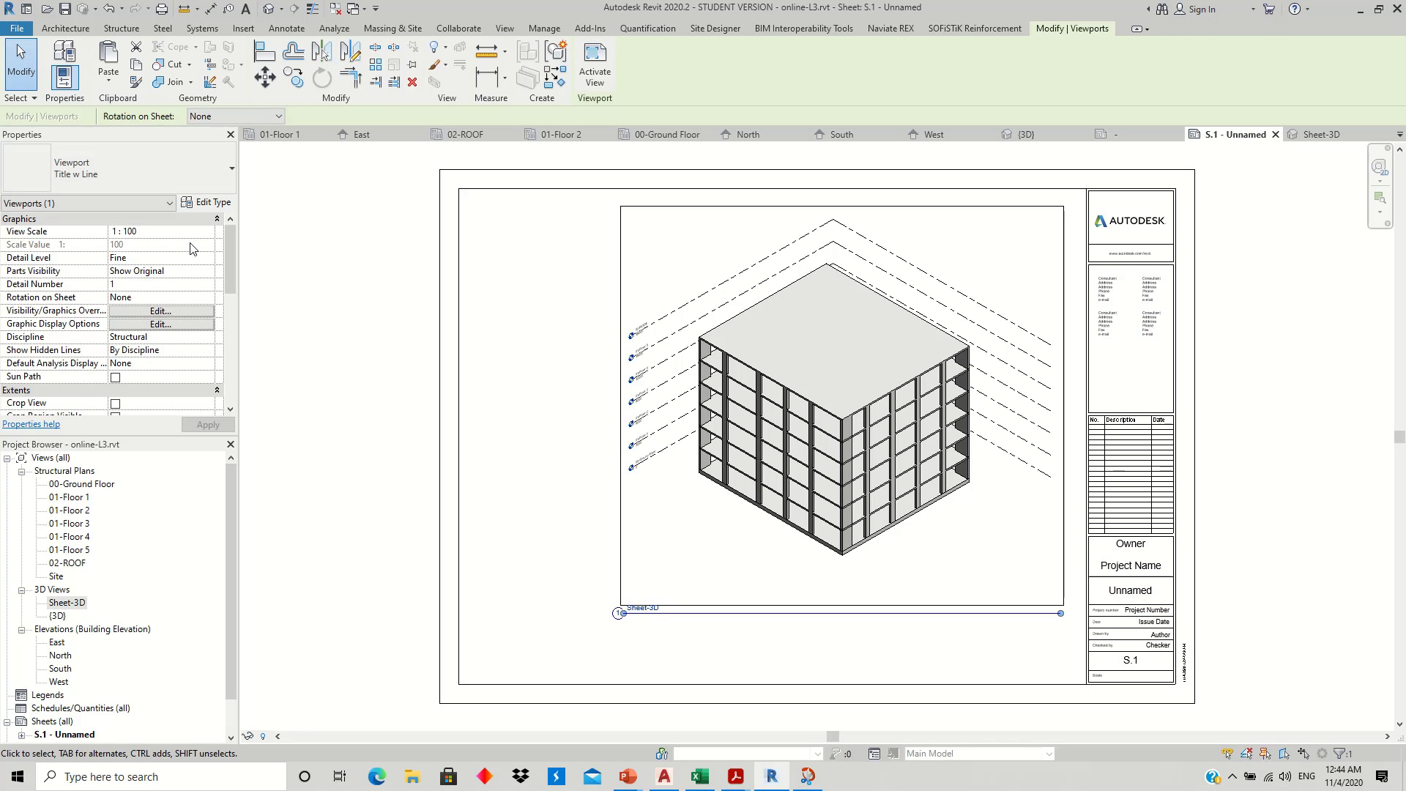
{"action": "left_click", "coordinate": [207, 235]}
{"action": "scroll", "coordinate": [145, 300], "scroll_direction": "down", "scroll_amount": 2}
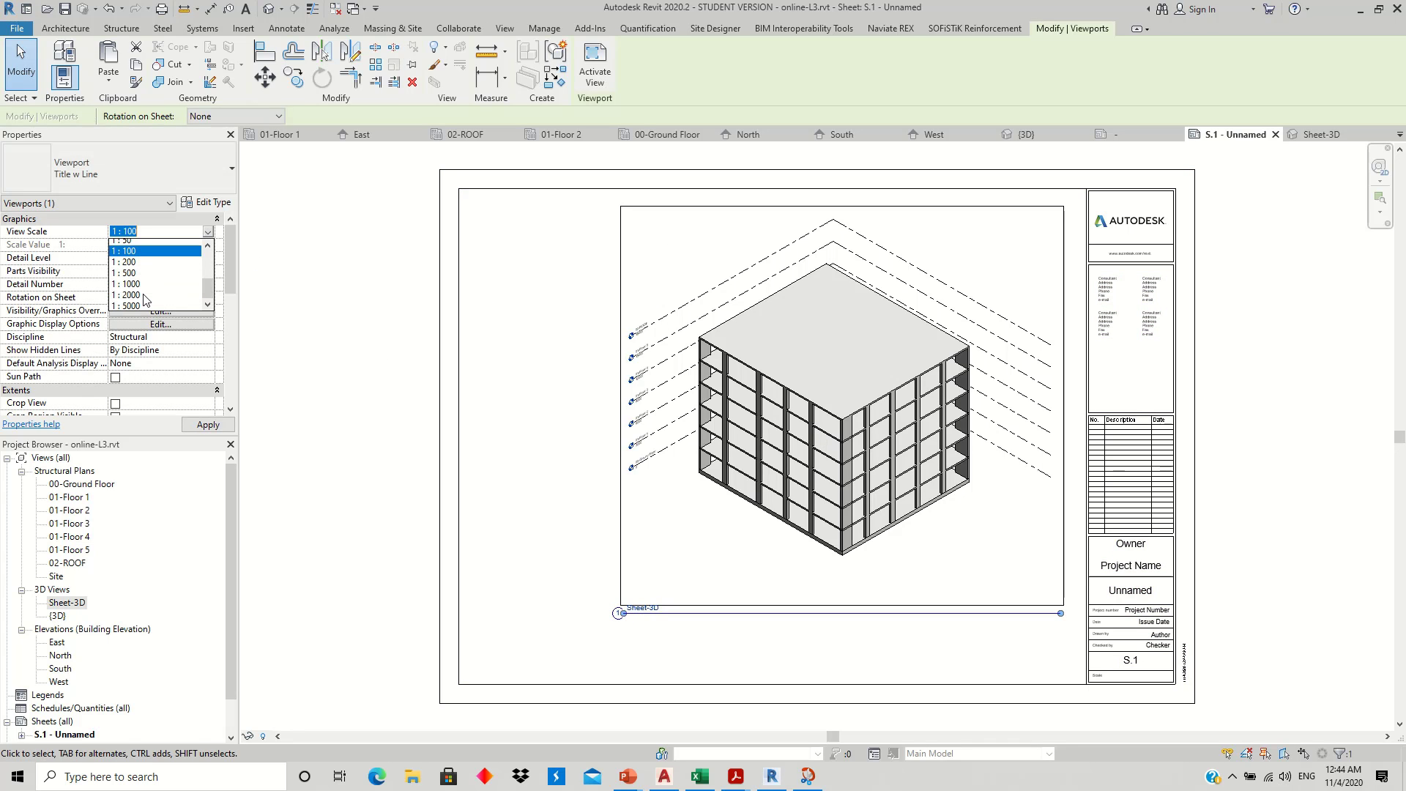
{"action": "left_click", "coordinate": [137, 289]}
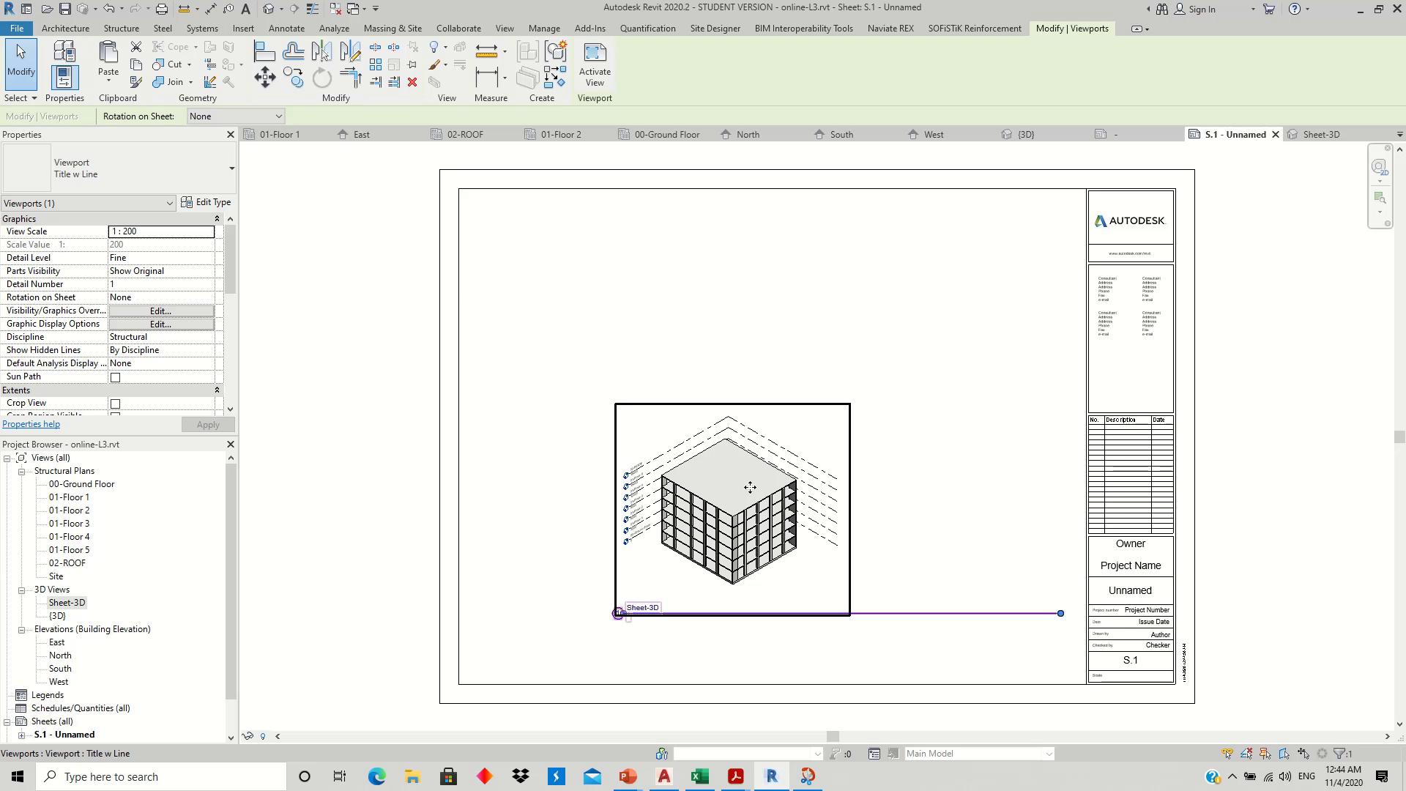
- Switch the 3D viewport to Title No Line, move it upper right, and centre its title
{"action": "left_click", "coordinate": [180, 169]}
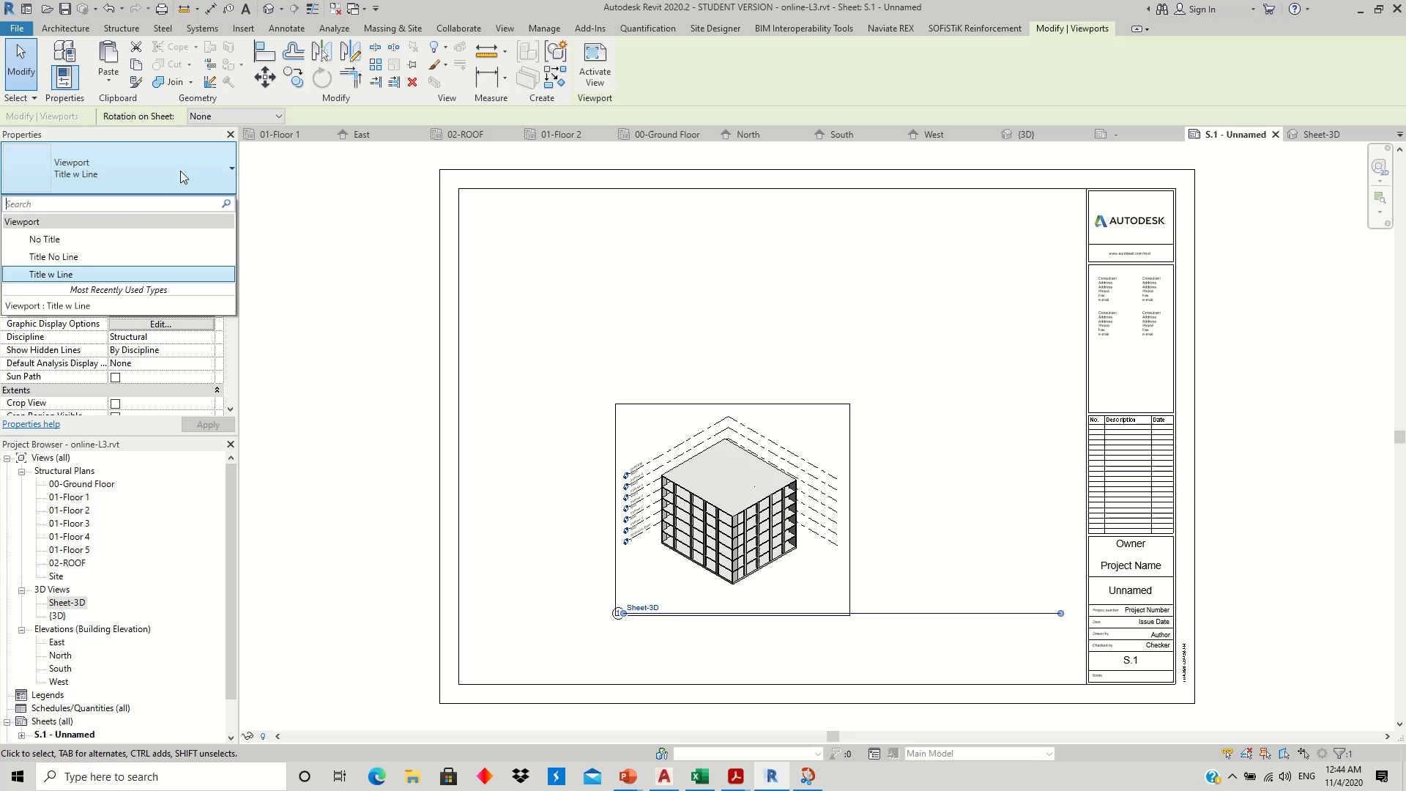
{"action": "left_click", "coordinate": [69, 260]}
{"action": "left_click_drag", "start_coordinate": [733, 463], "coordinate": [952, 261]}
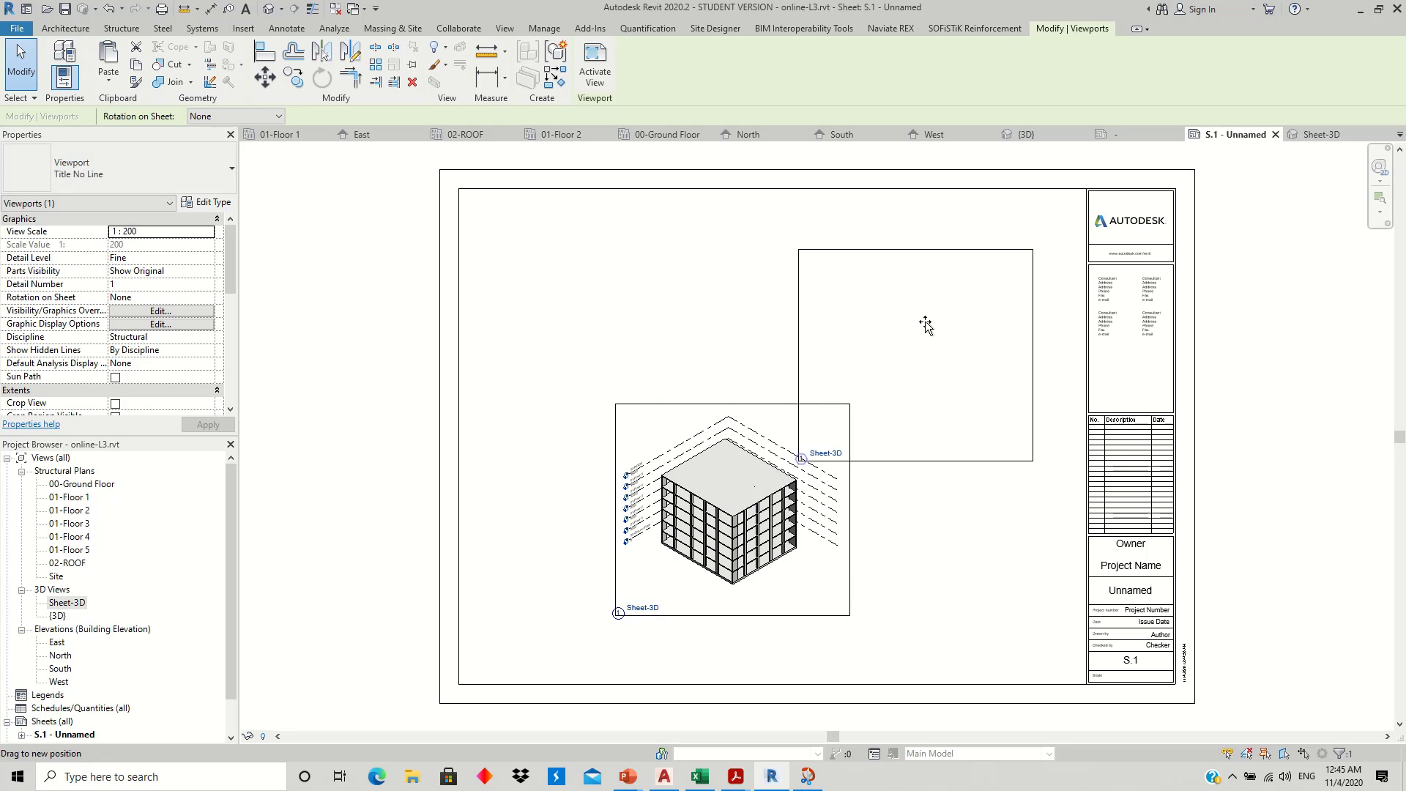
{"action": "left_click", "coordinate": [895, 417]}
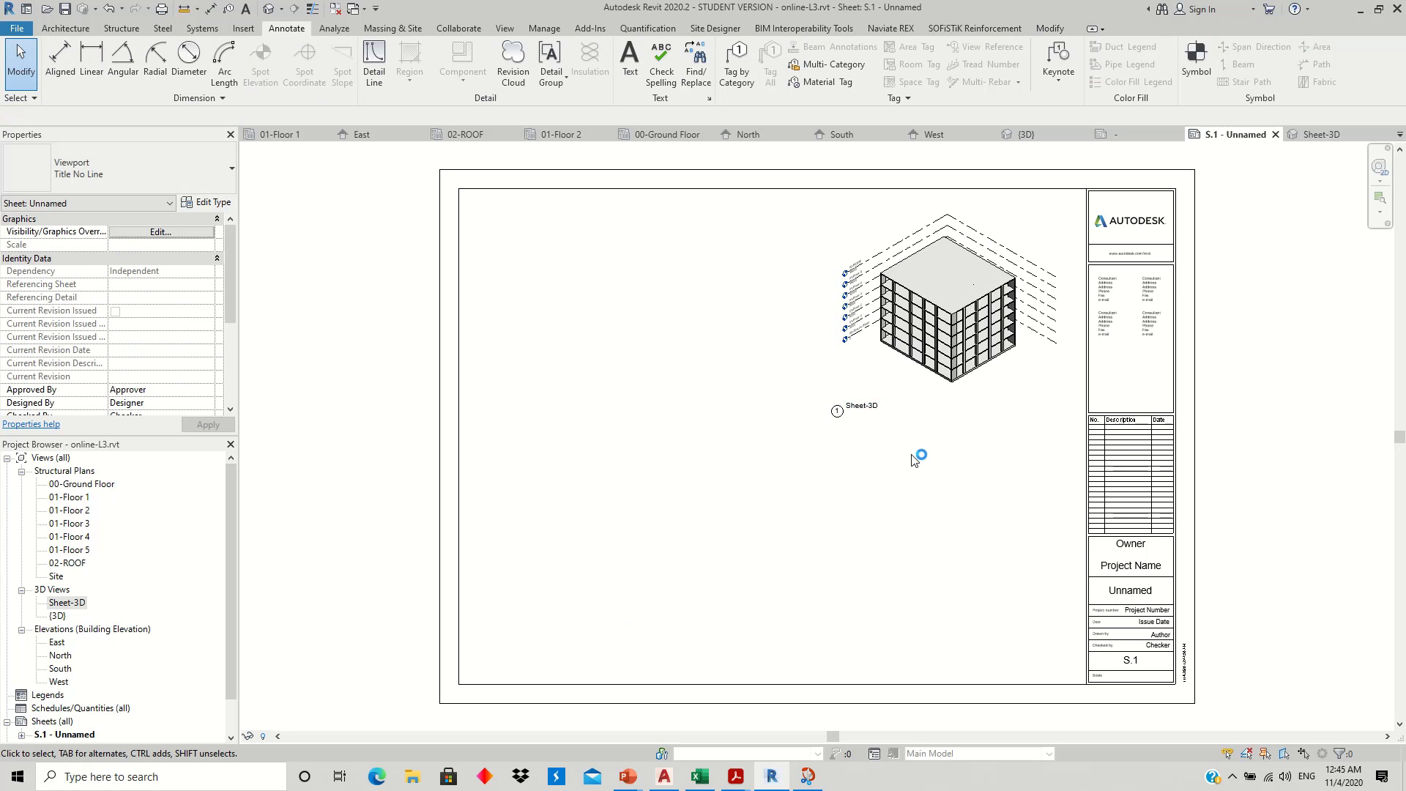
{"action": "left_click", "coordinate": [865, 411]}
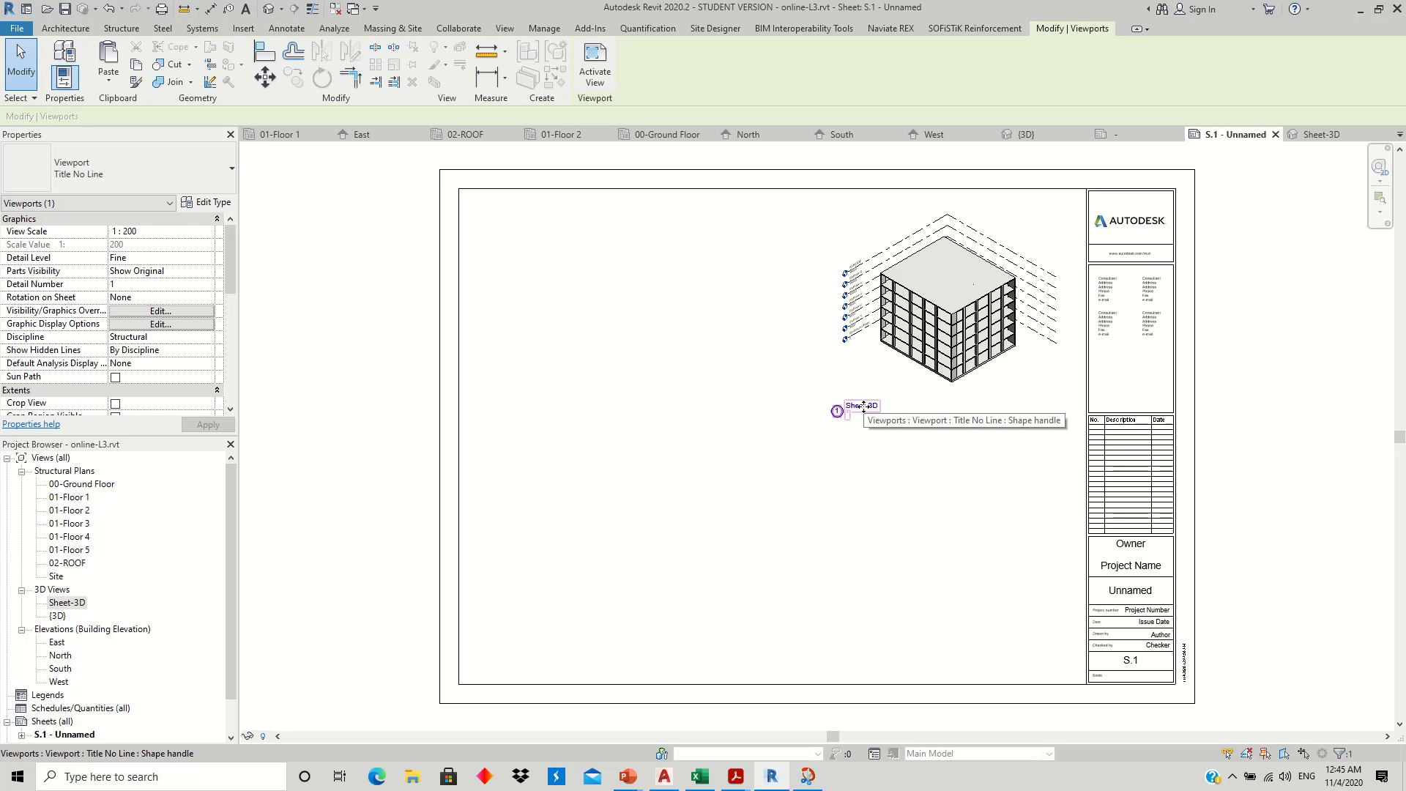
{"action": "left_click_drag", "start_coordinate": [862, 407], "coordinate": [966, 410]}
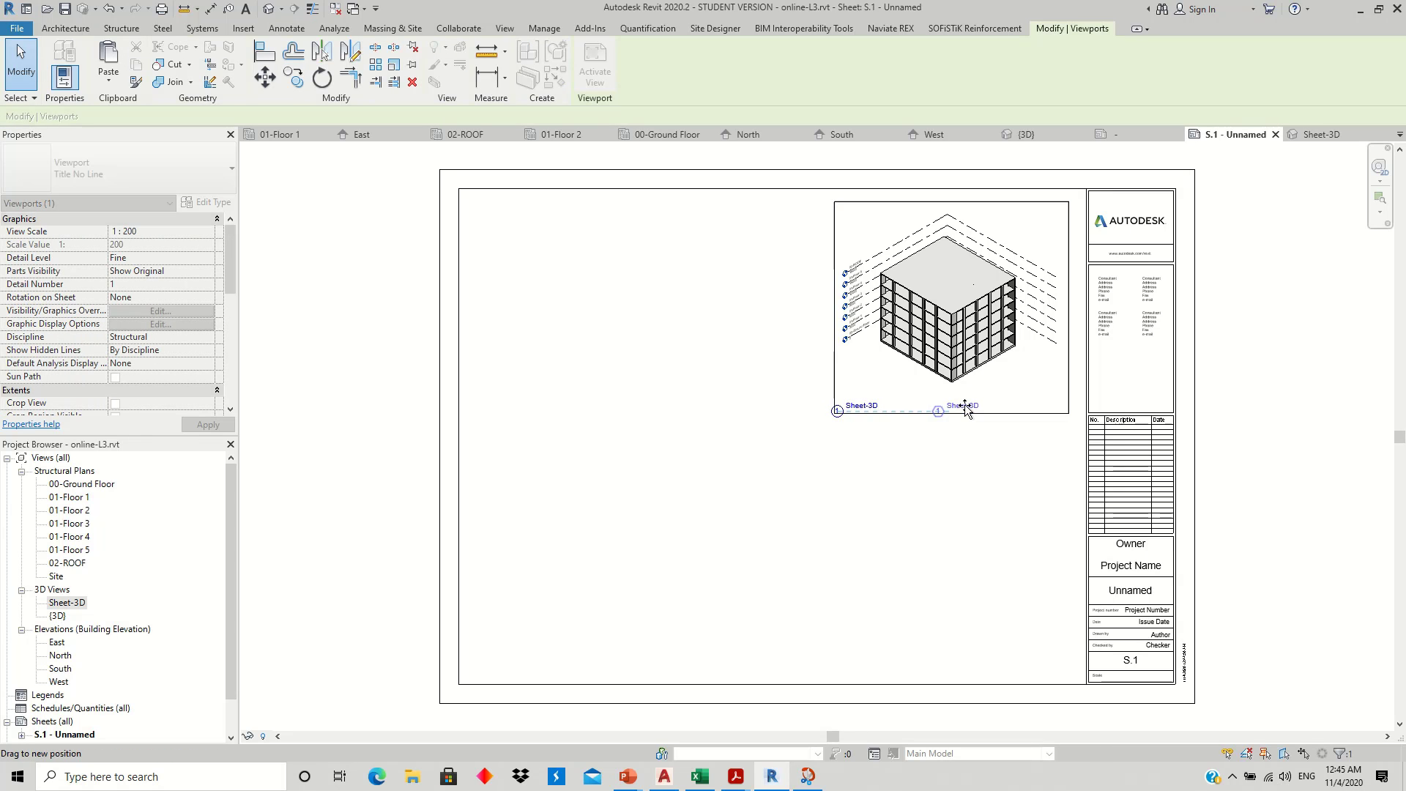
{"action": "left_click_drag", "start_coordinate": [966, 410], "coordinate": [951, 407]}
{"action": "key", "text": "Escape"}
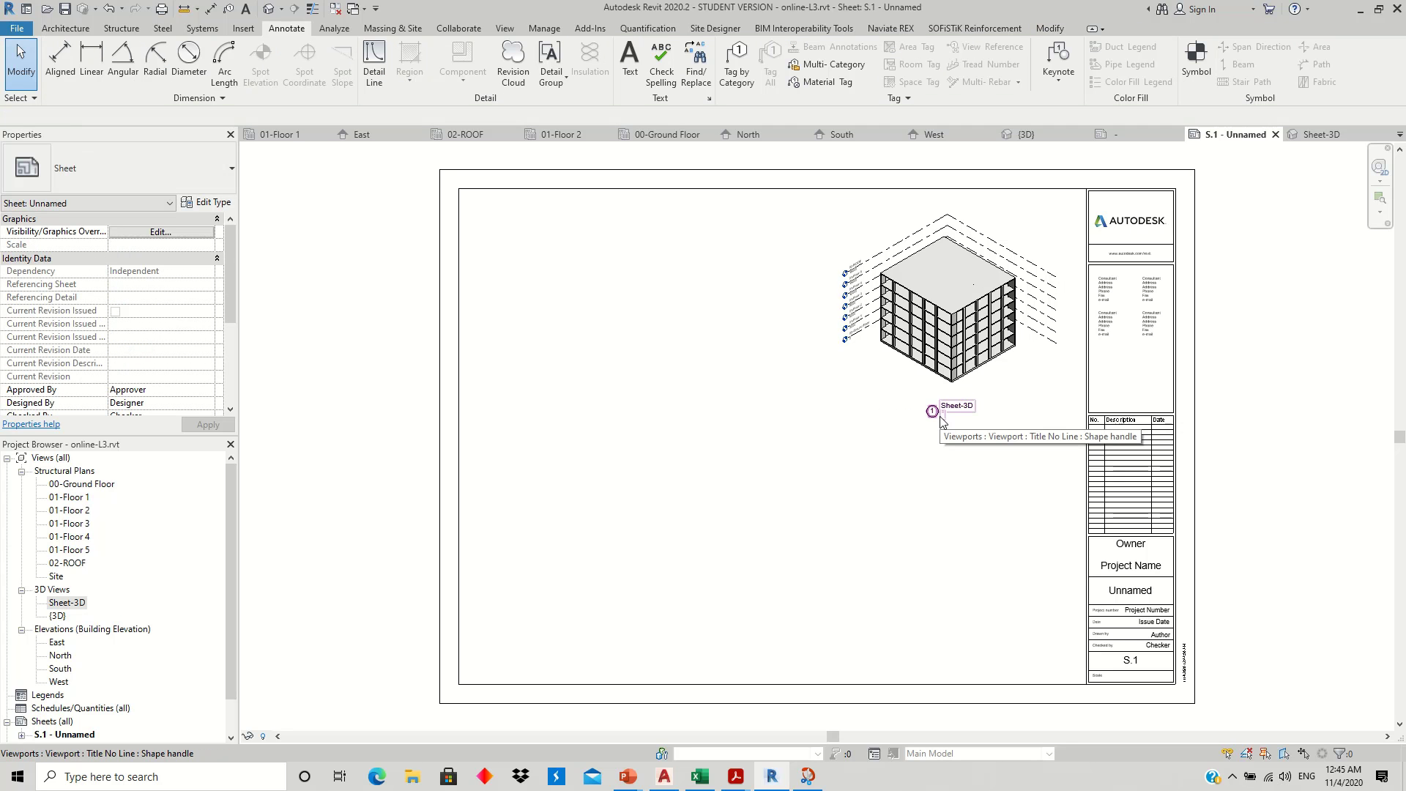
{"action": "left_click", "coordinate": [941, 421]}
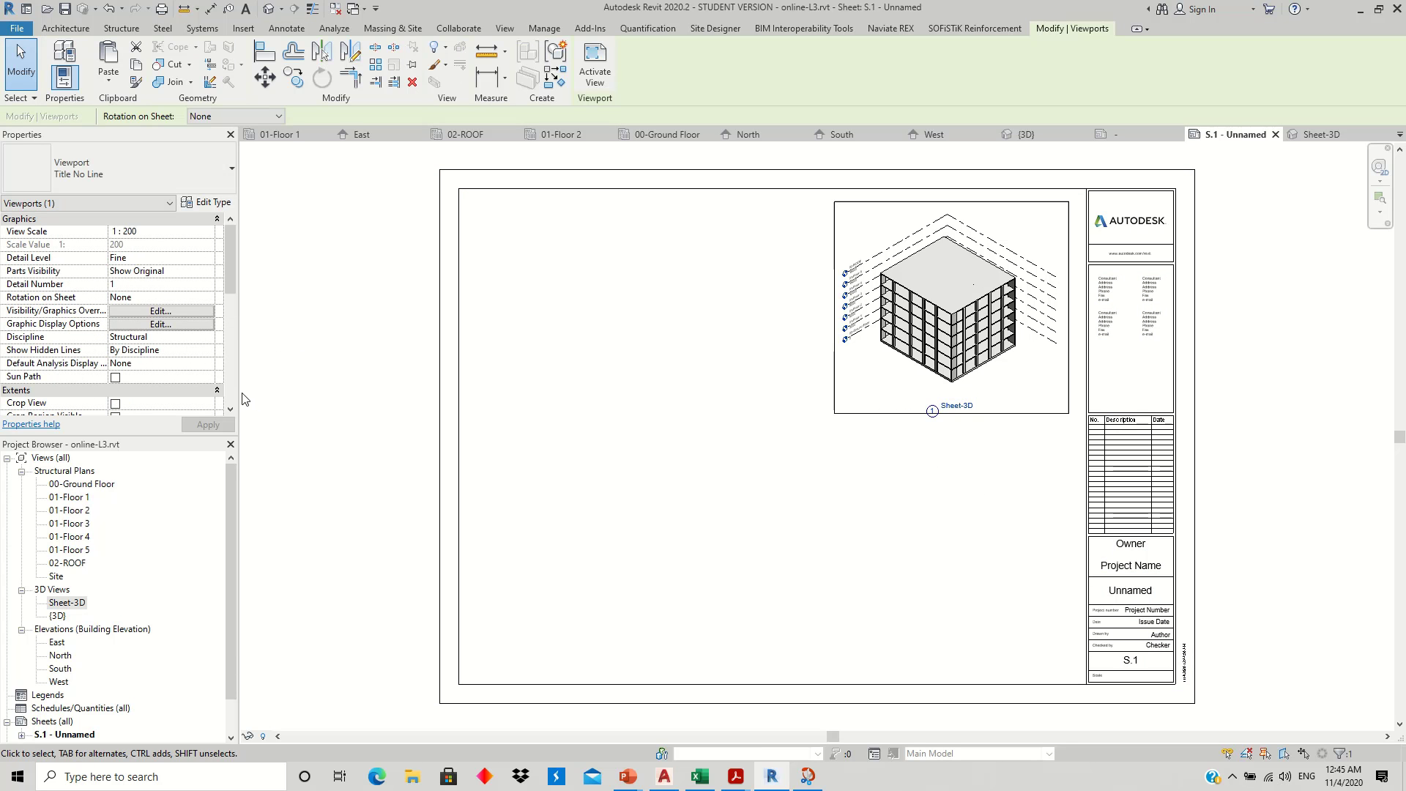
- Set the 3D viewport's Title on Sheet to '3D View' and apply it
{"action": "left_click", "coordinate": [230, 408]}
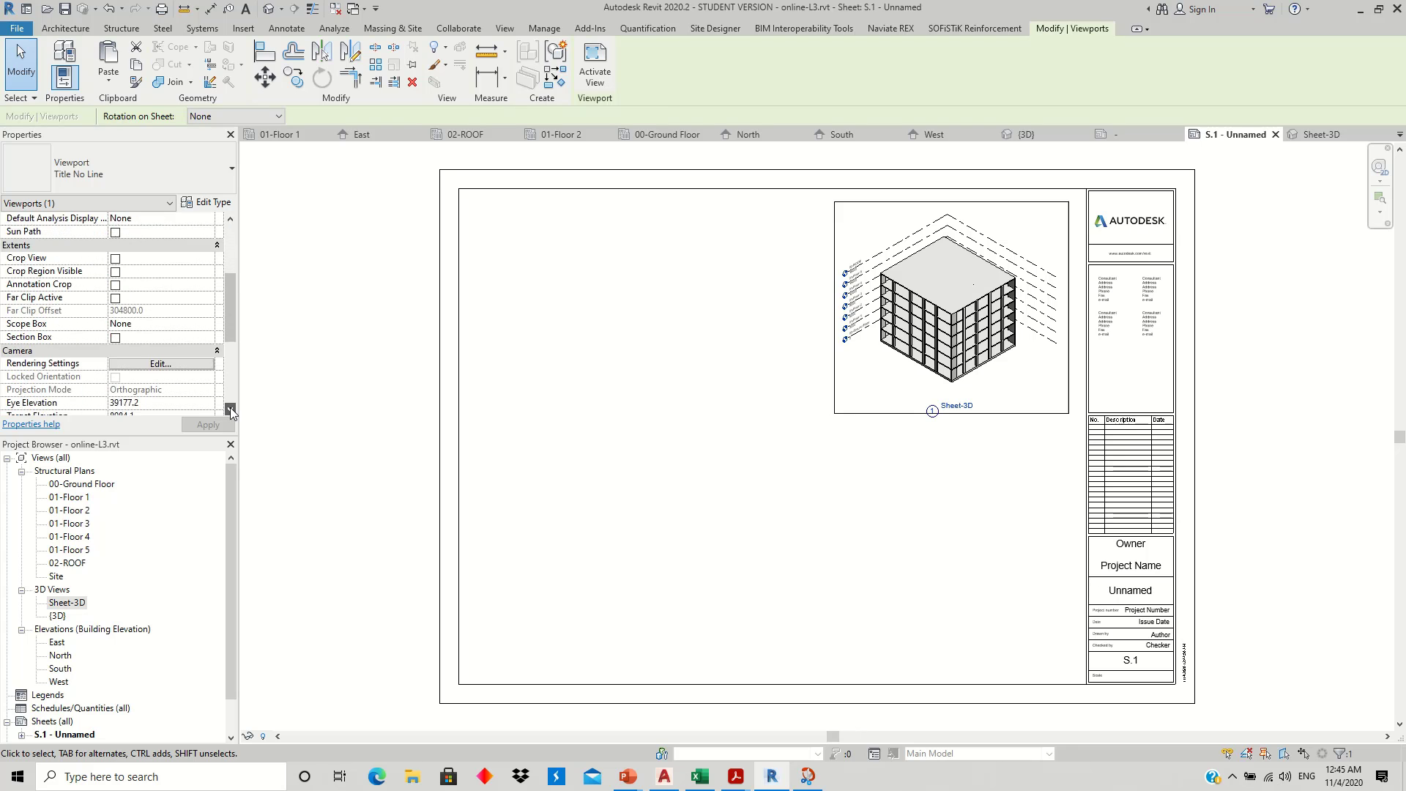
{"action": "left_click", "coordinate": [230, 409]}
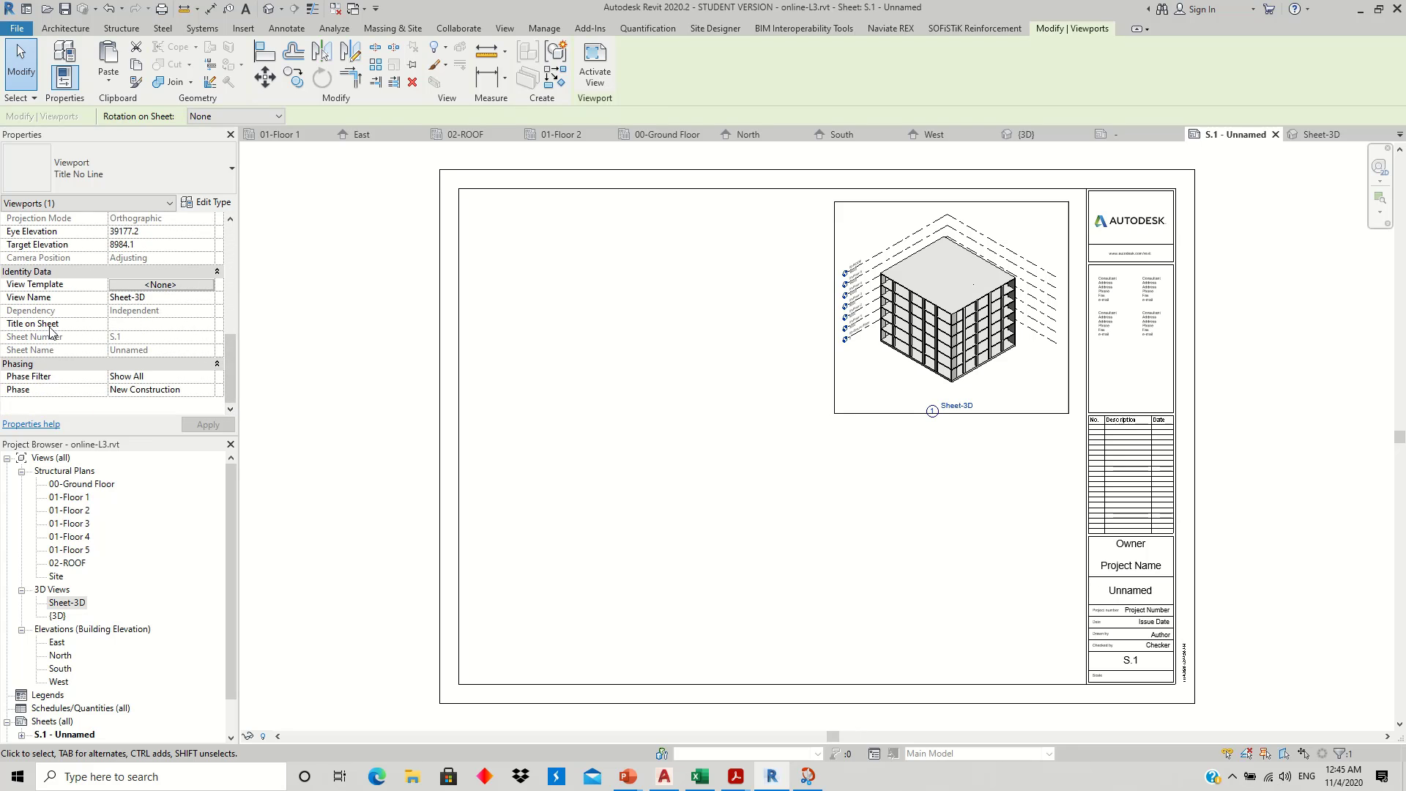
{"action": "left_click", "coordinate": [127, 324]}
{"action": "type", "text": "3D View"}
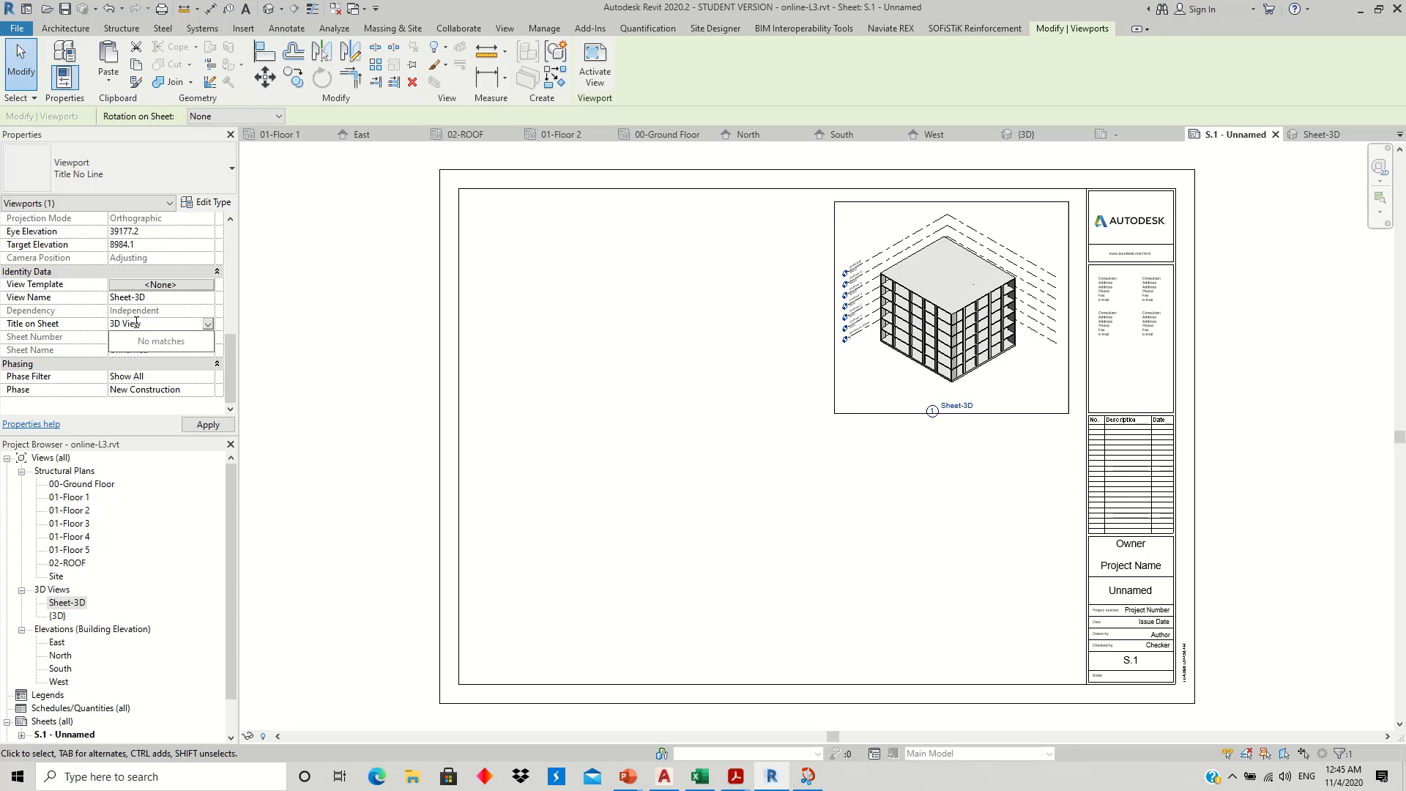
{"action": "left_click", "coordinate": [136, 322]}
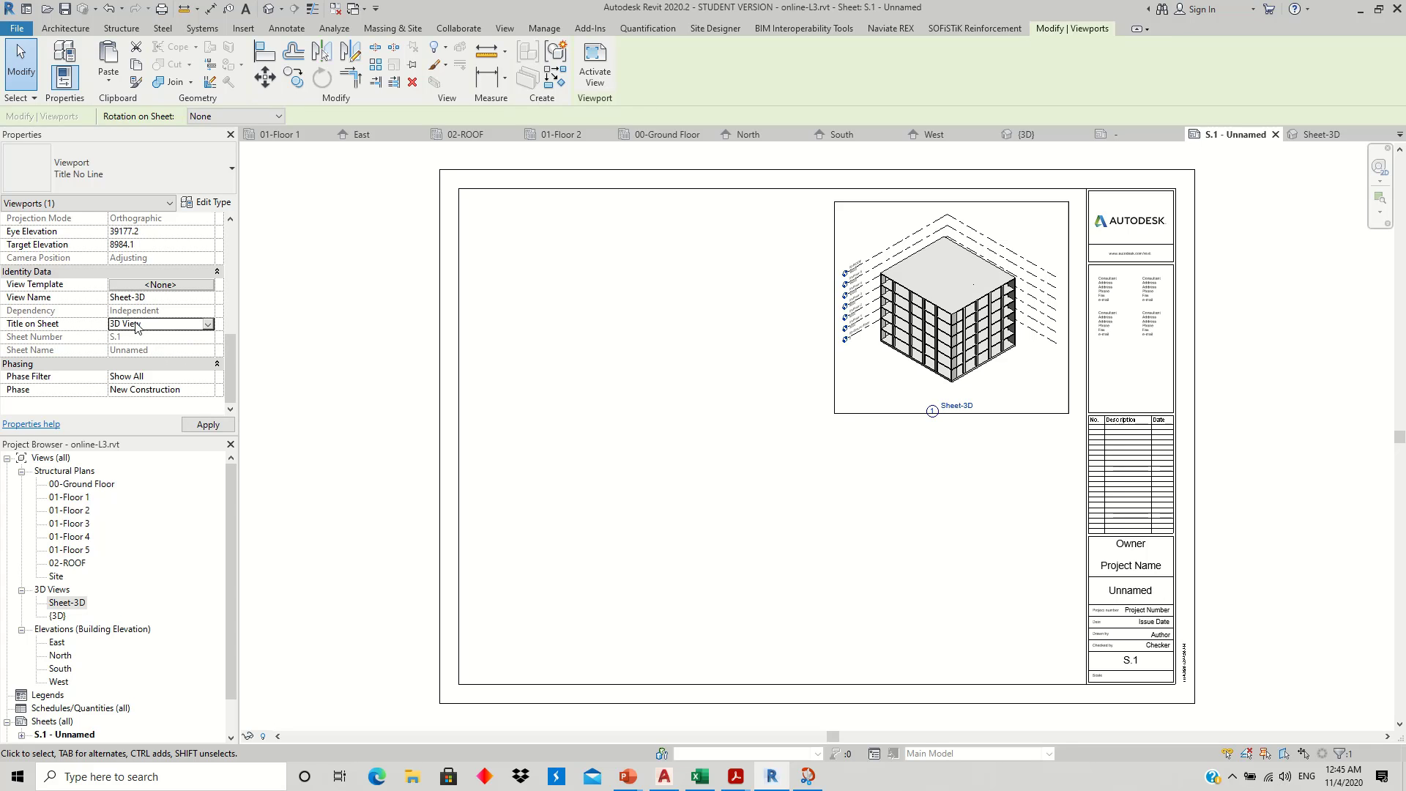
{"action": "left_click", "coordinate": [860, 460]}
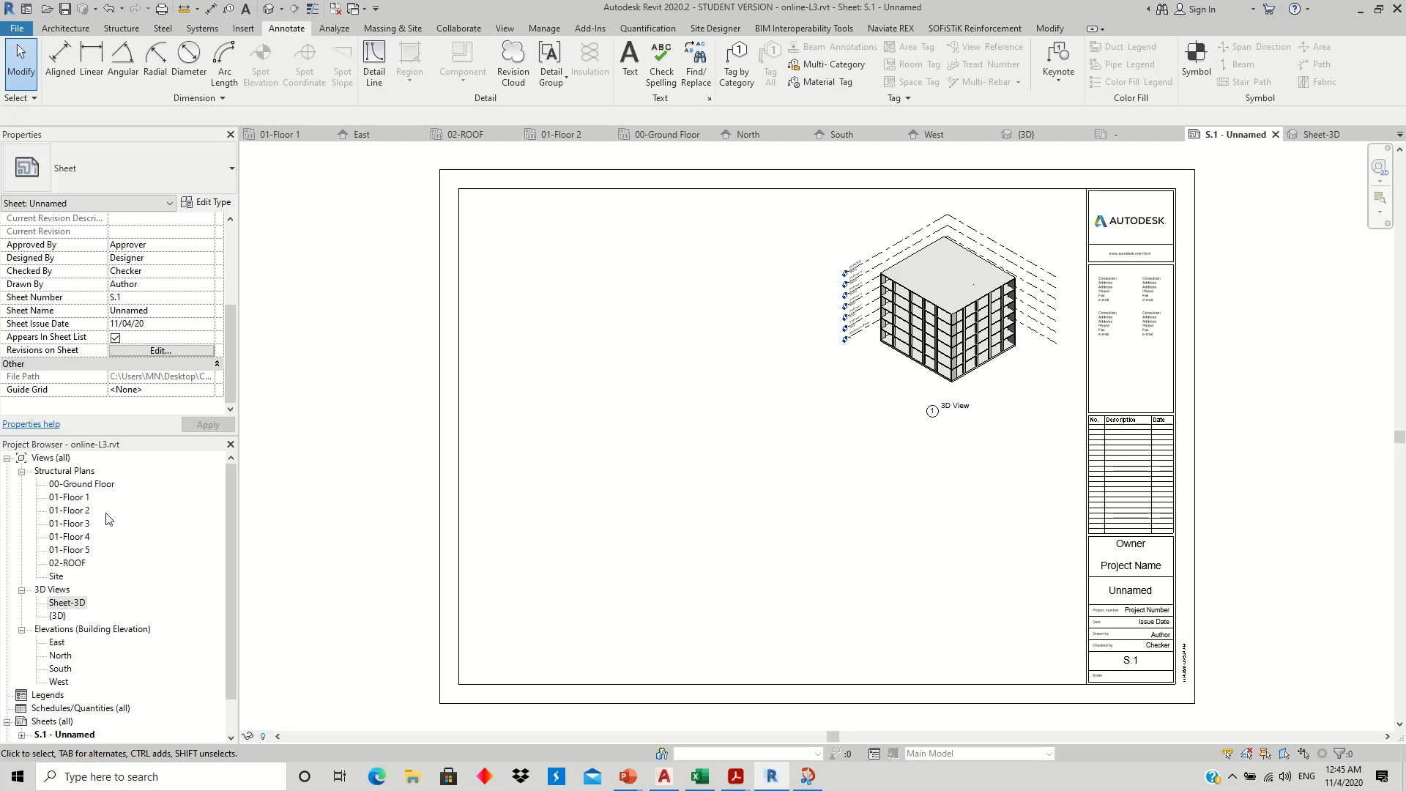
{"action": "left_click", "coordinate": [94, 484]}
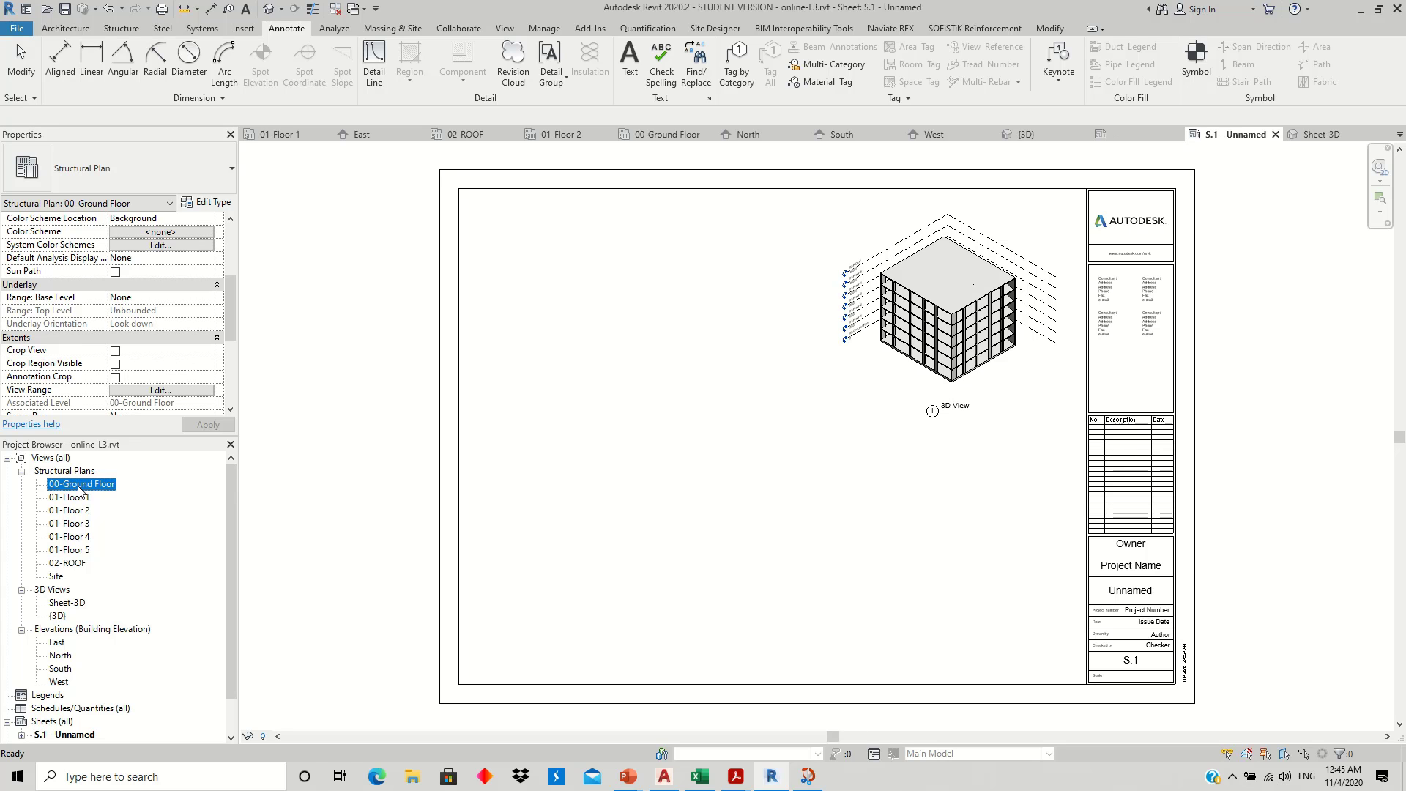
- Duplicate the 00-Ground Floor plan and rename the copy 'Sheet-Ground Floor'
{"action": "right_click", "coordinate": [80, 489]}
{"action": "mouse_move", "coordinate": [131, 266]}
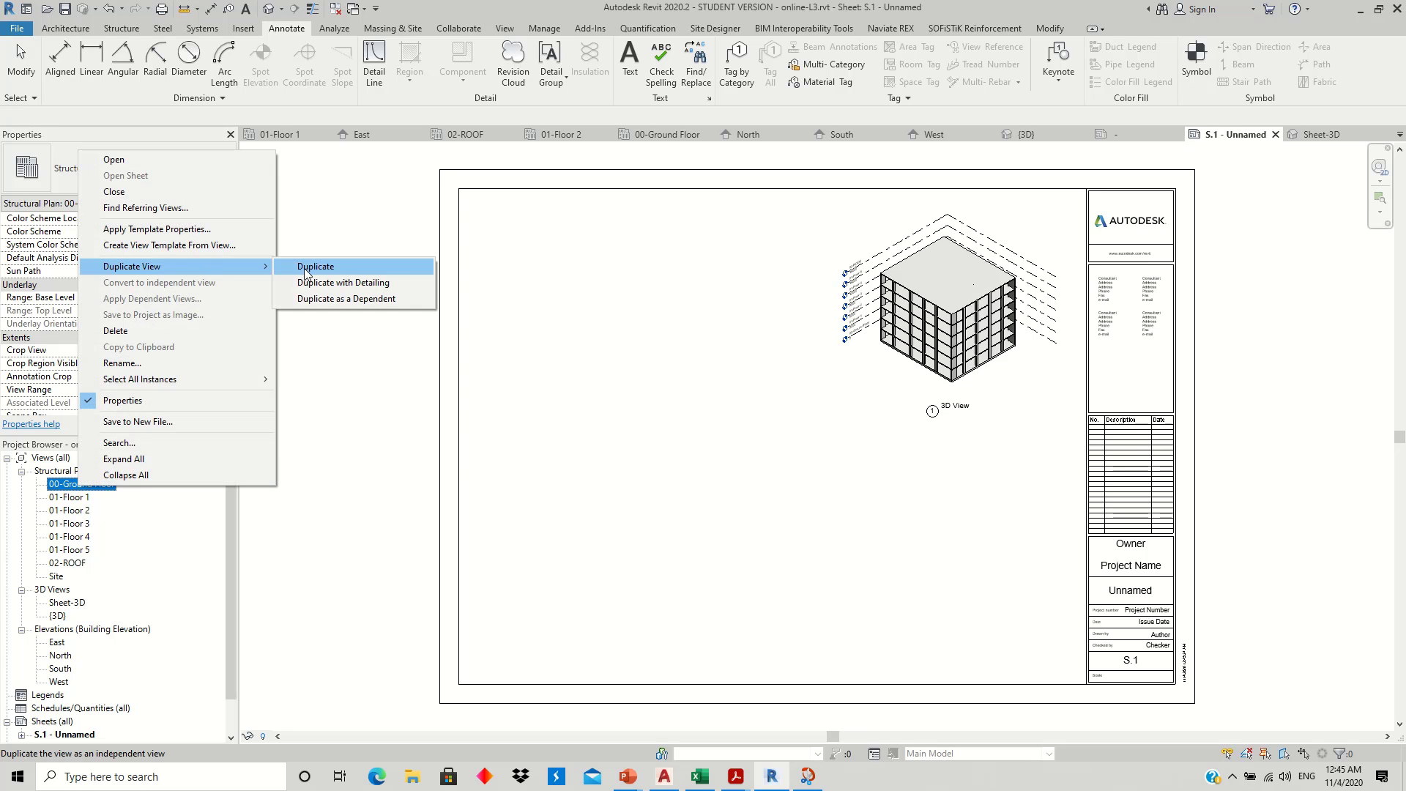
{"action": "left_click", "coordinate": [334, 284]}
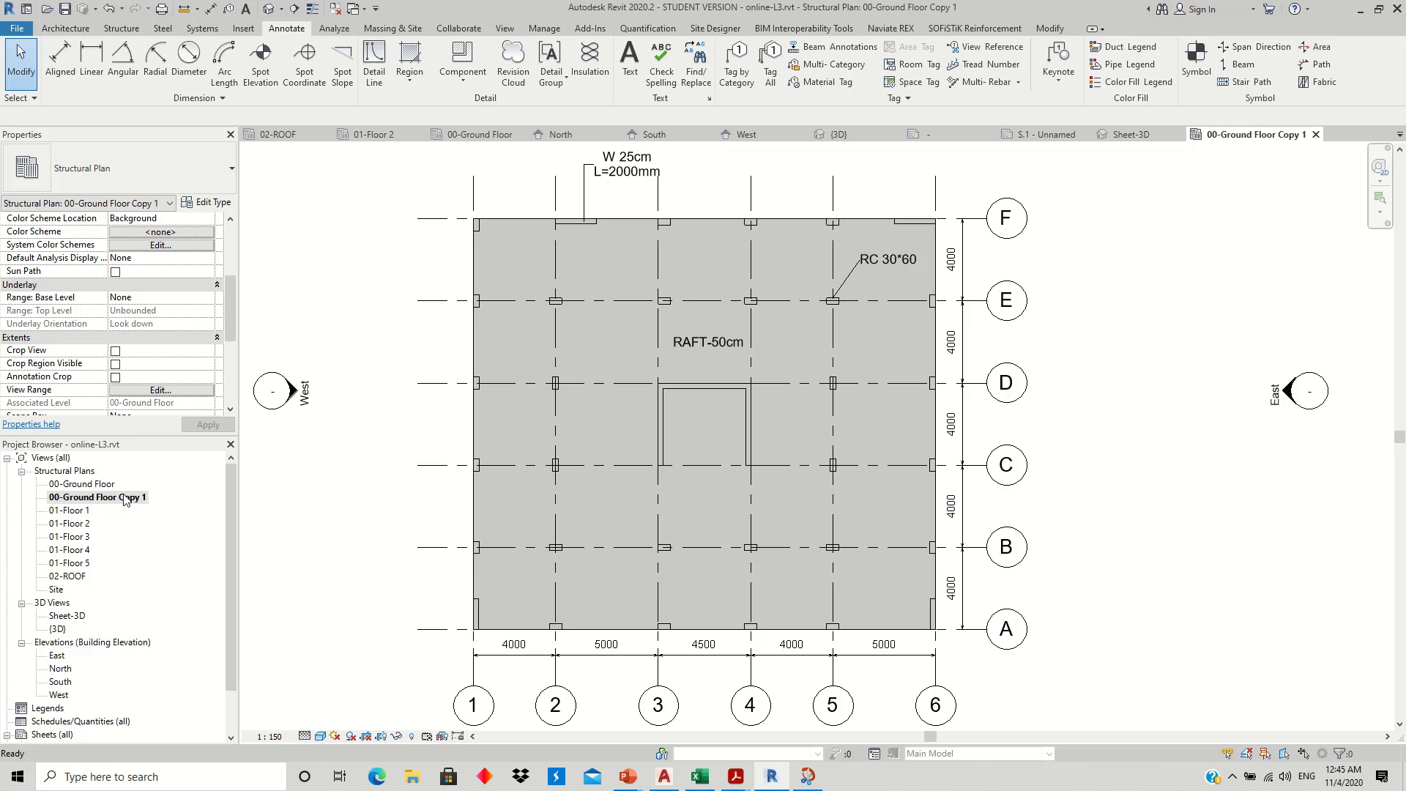
{"action": "left_click", "coordinate": [107, 498]}
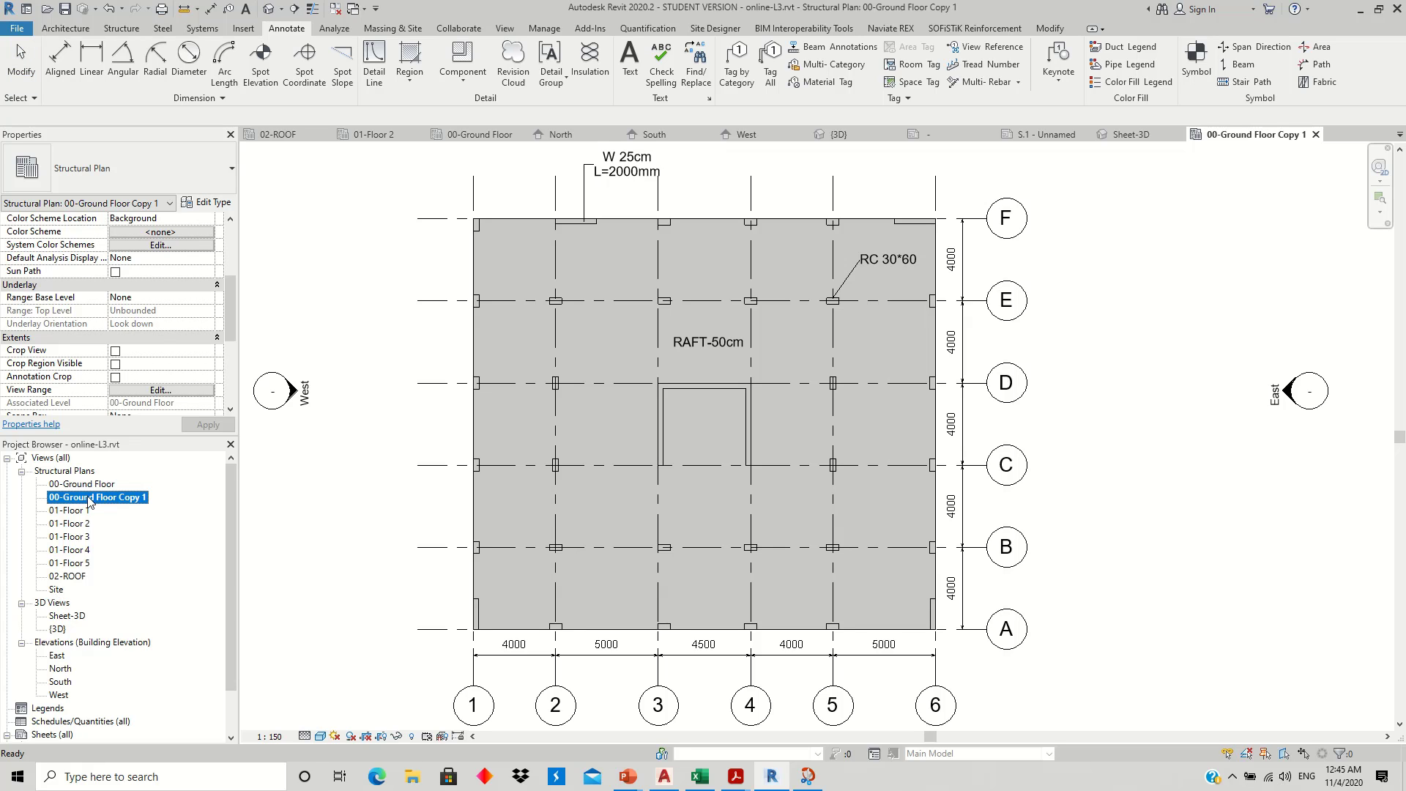
{"action": "type", "text": "sh"}
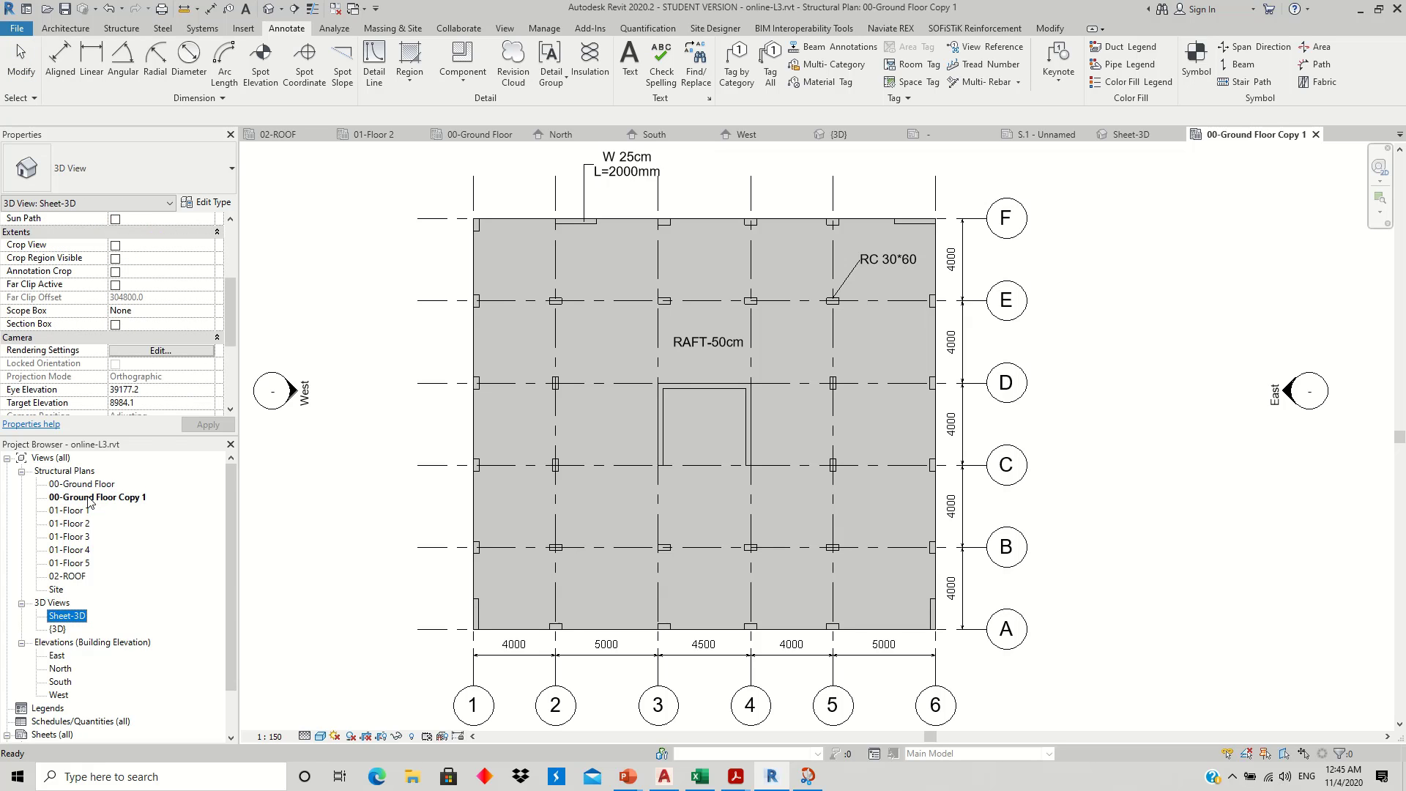
{"action": "left_click", "coordinate": [91, 499]}
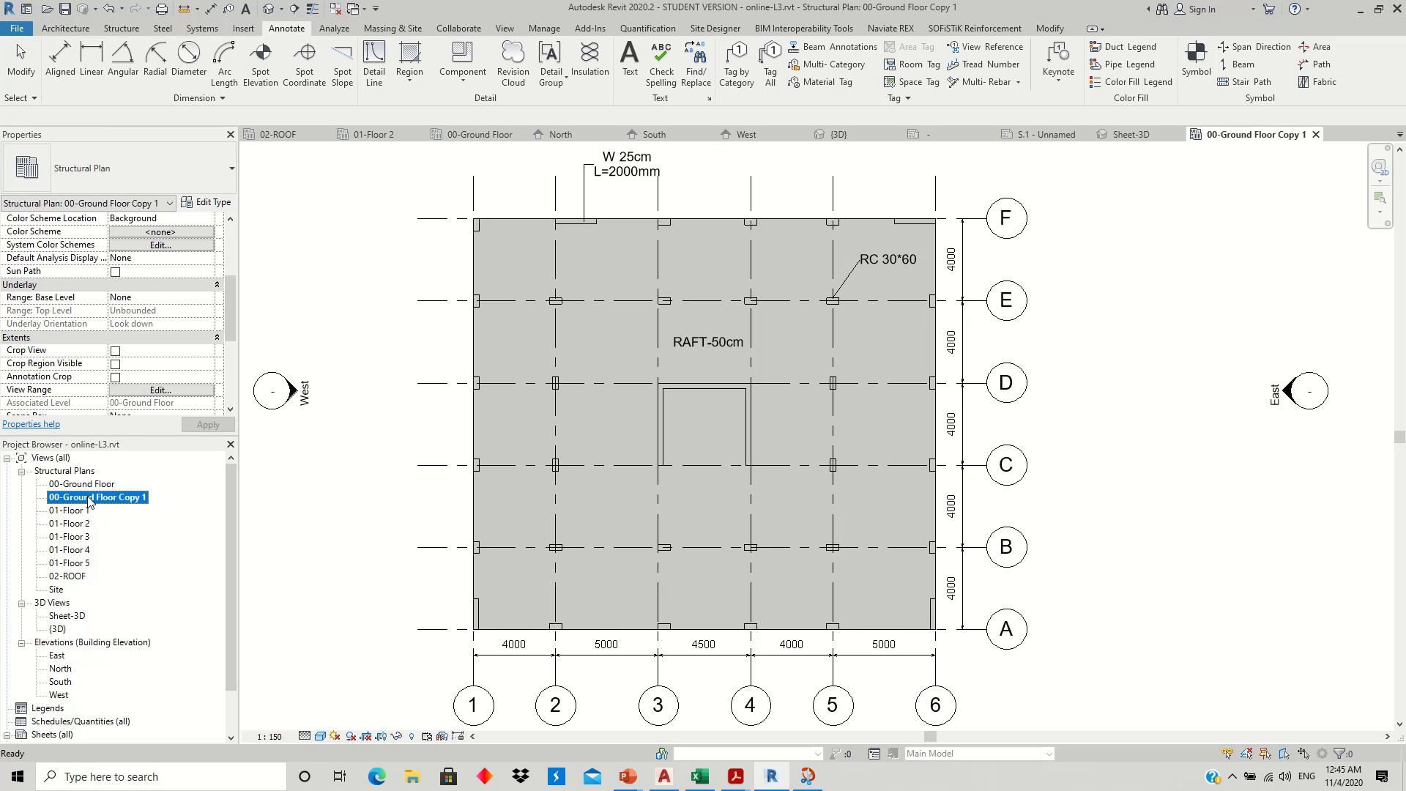
{"action": "left_click", "coordinate": [90, 500]}
{"action": "type", "text": "Sheet"}
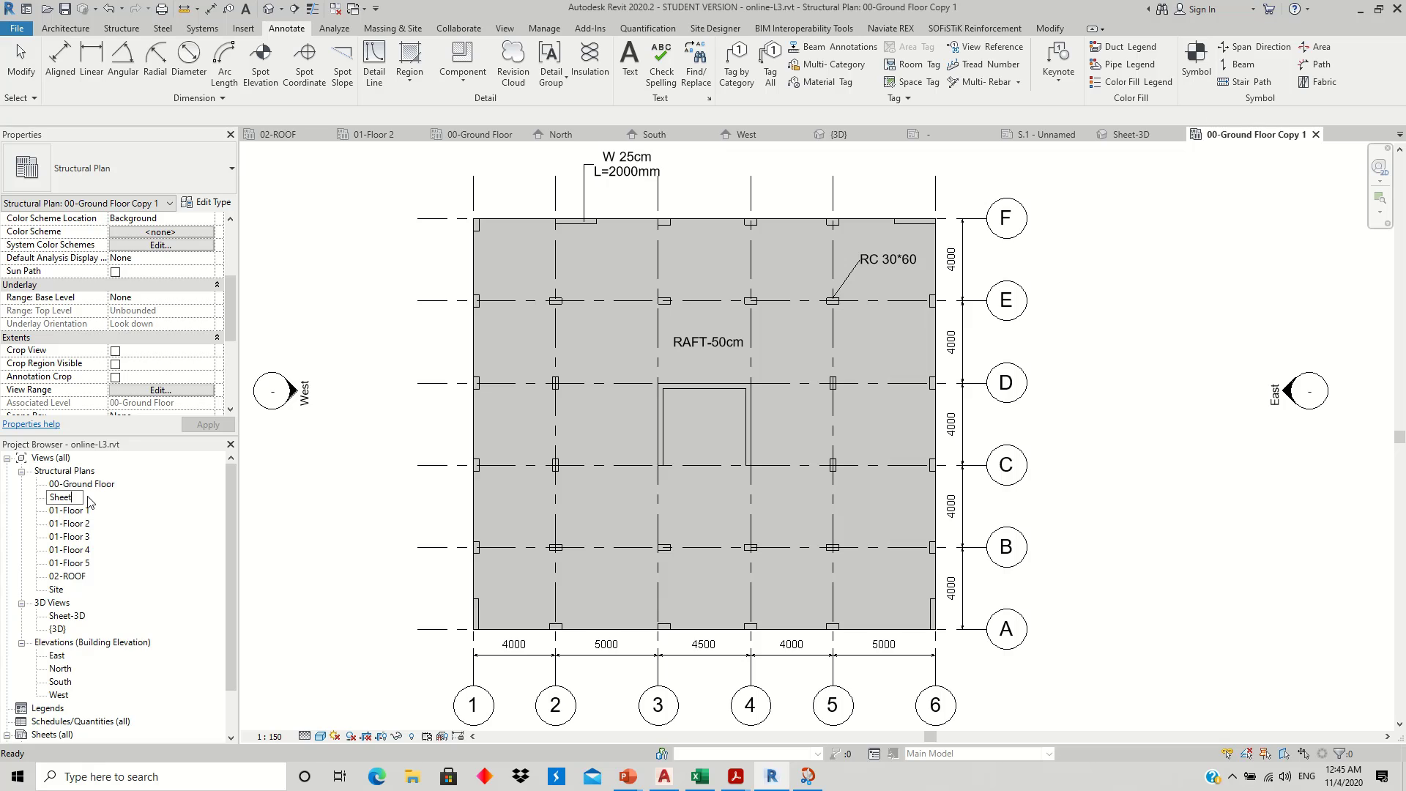
{"action": "type", "text": "-Ground Floor"}
{"action": "left_click", "coordinate": [81, 485]}
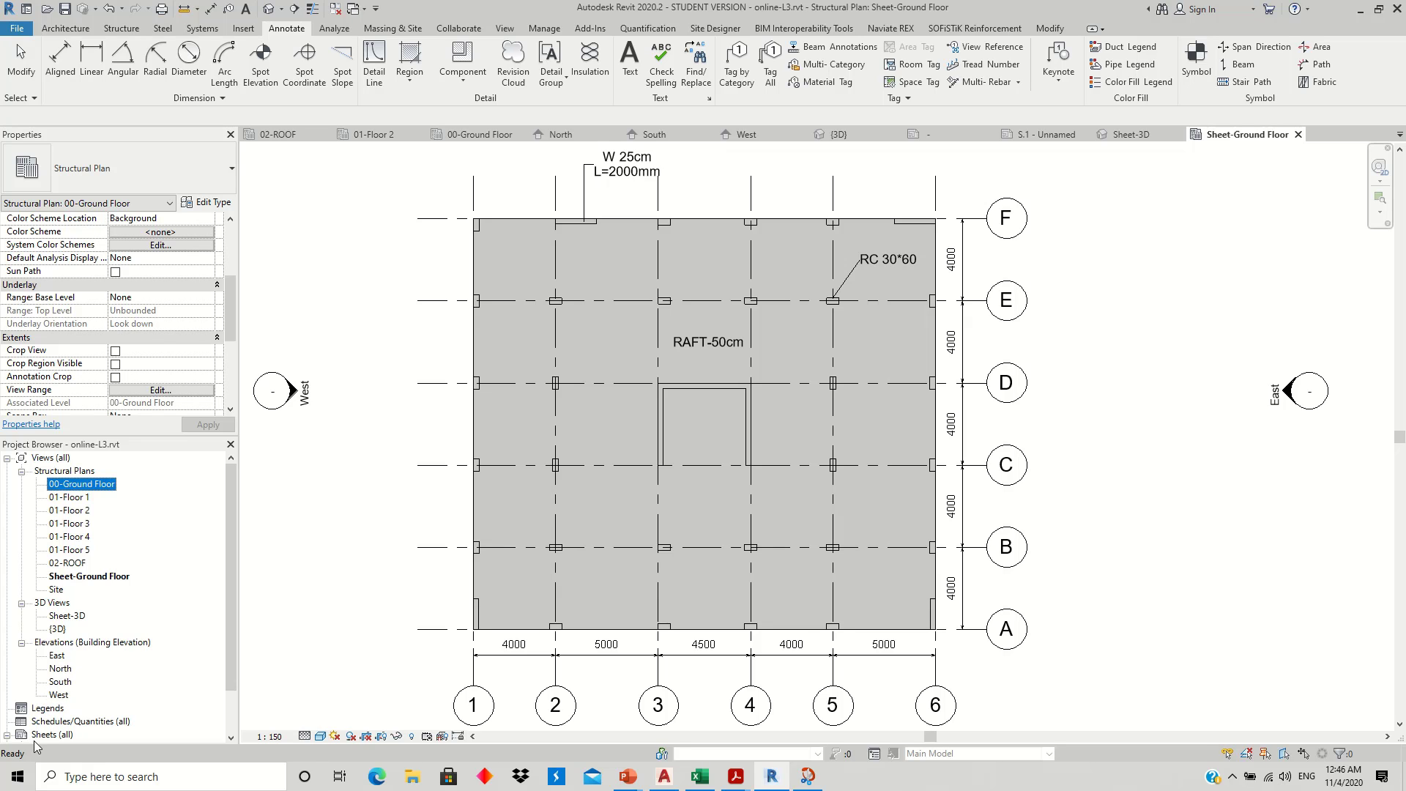
{"action": "left_click", "coordinate": [62, 738]}
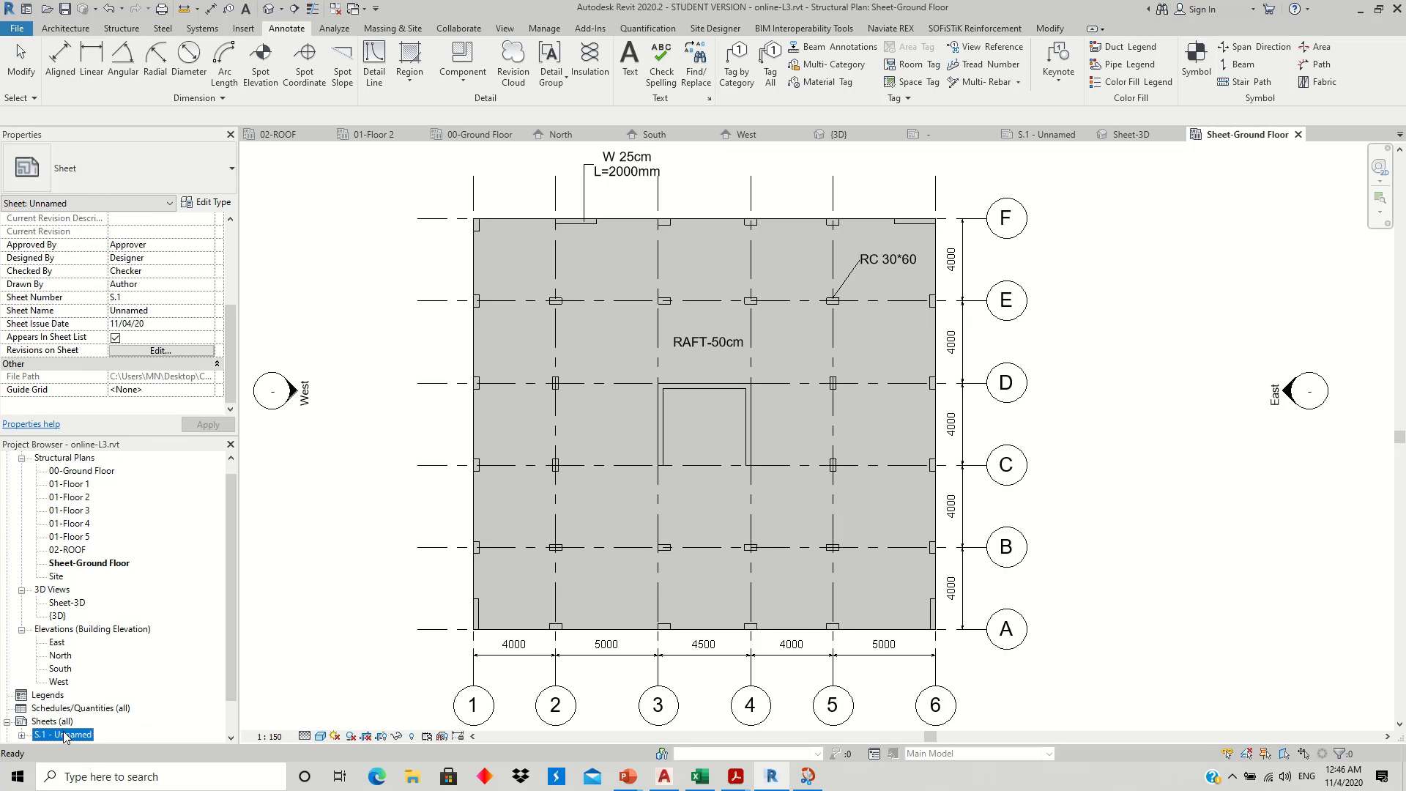
- Place the Sheet-Ground Floor plan on sheet S.1, left of the 3D View
{"action": "double_click", "coordinate": [64, 735]}
{"action": "left_click", "coordinate": [89, 563]}
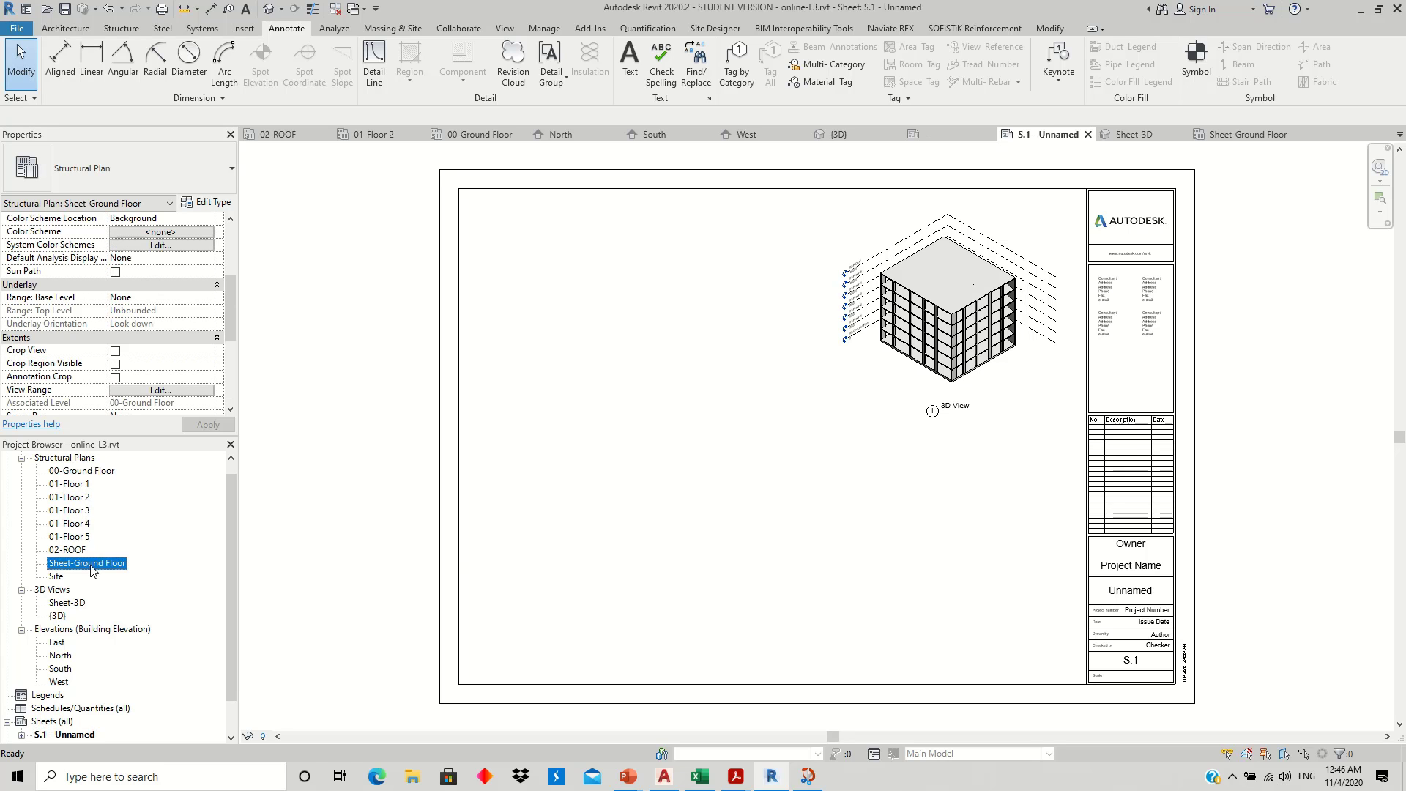
{"action": "left_click_drag", "start_coordinate": [79, 569], "coordinate": [651, 387]}
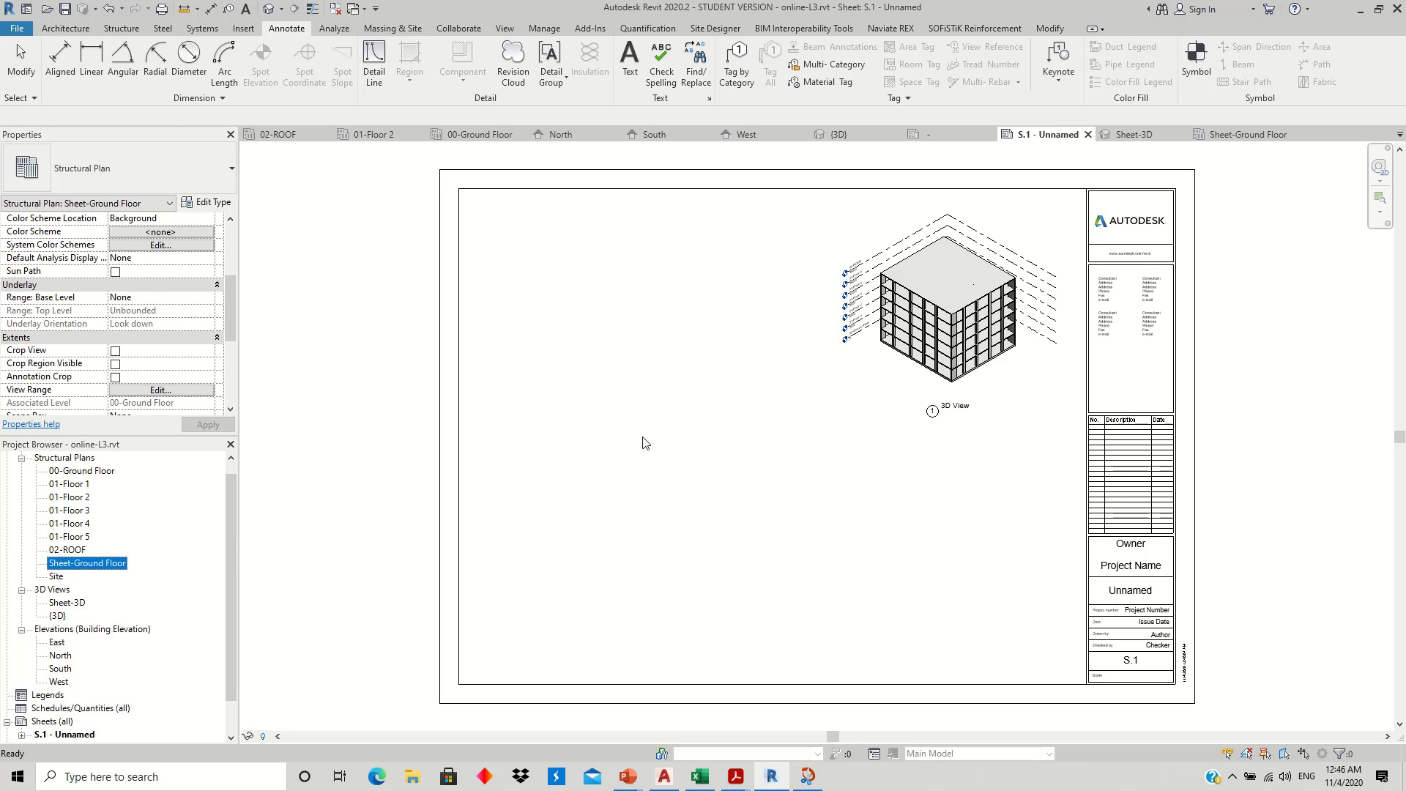
{"action": "left_click", "coordinate": [644, 368]}
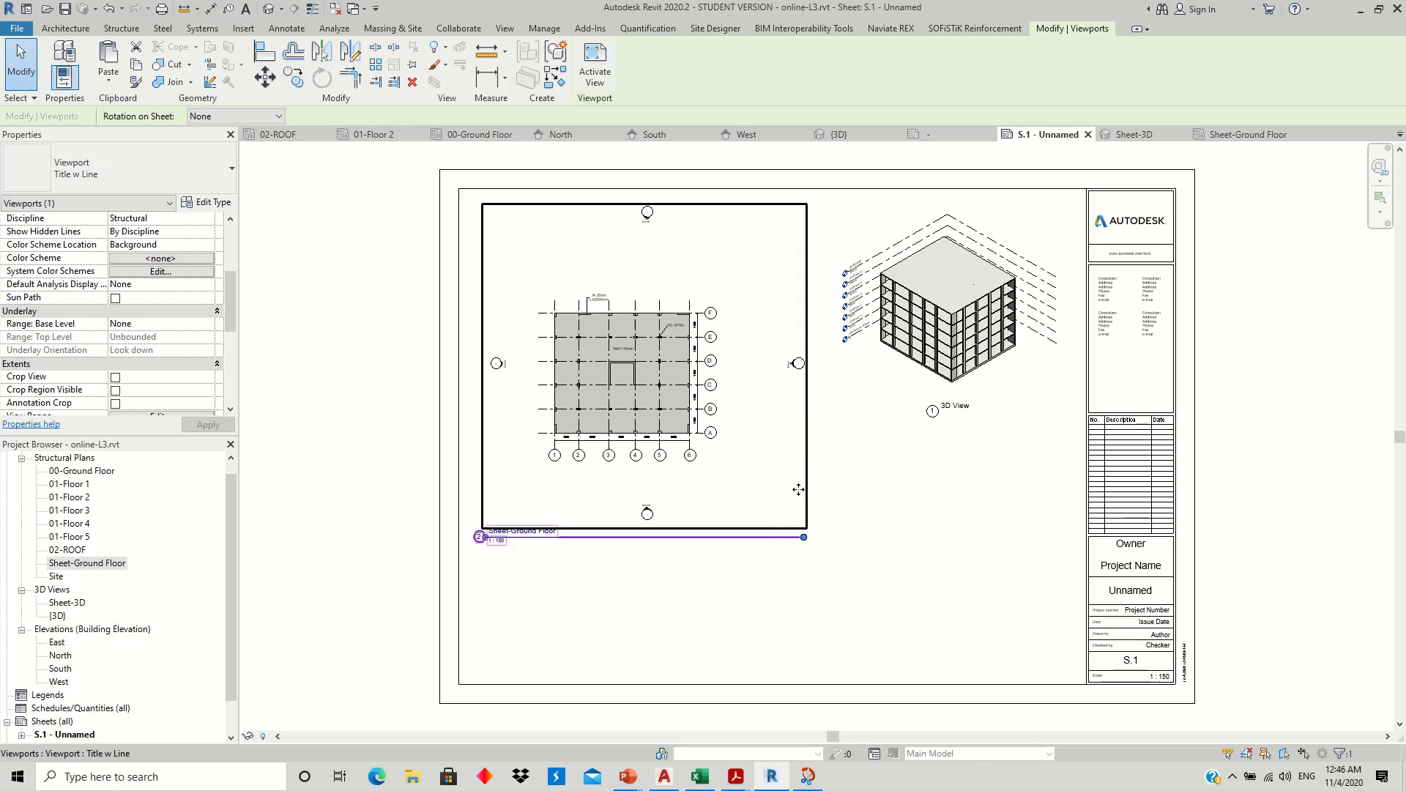
{"action": "left_click", "coordinate": [595, 71]}
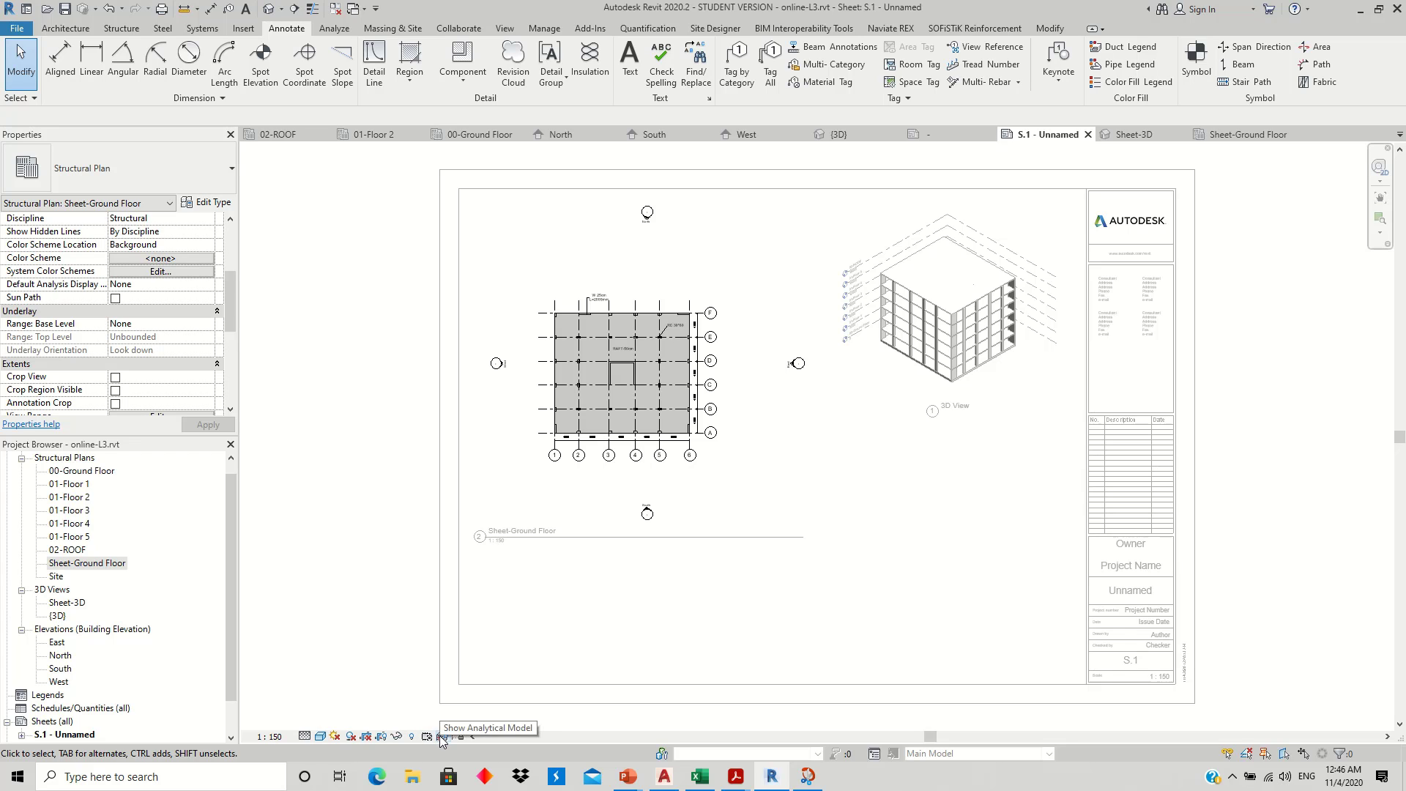
- Crop the plan's four edges tightly to the grid, hide the crop boundary, and deactivate the view
{"action": "left_click", "coordinate": [384, 736]}
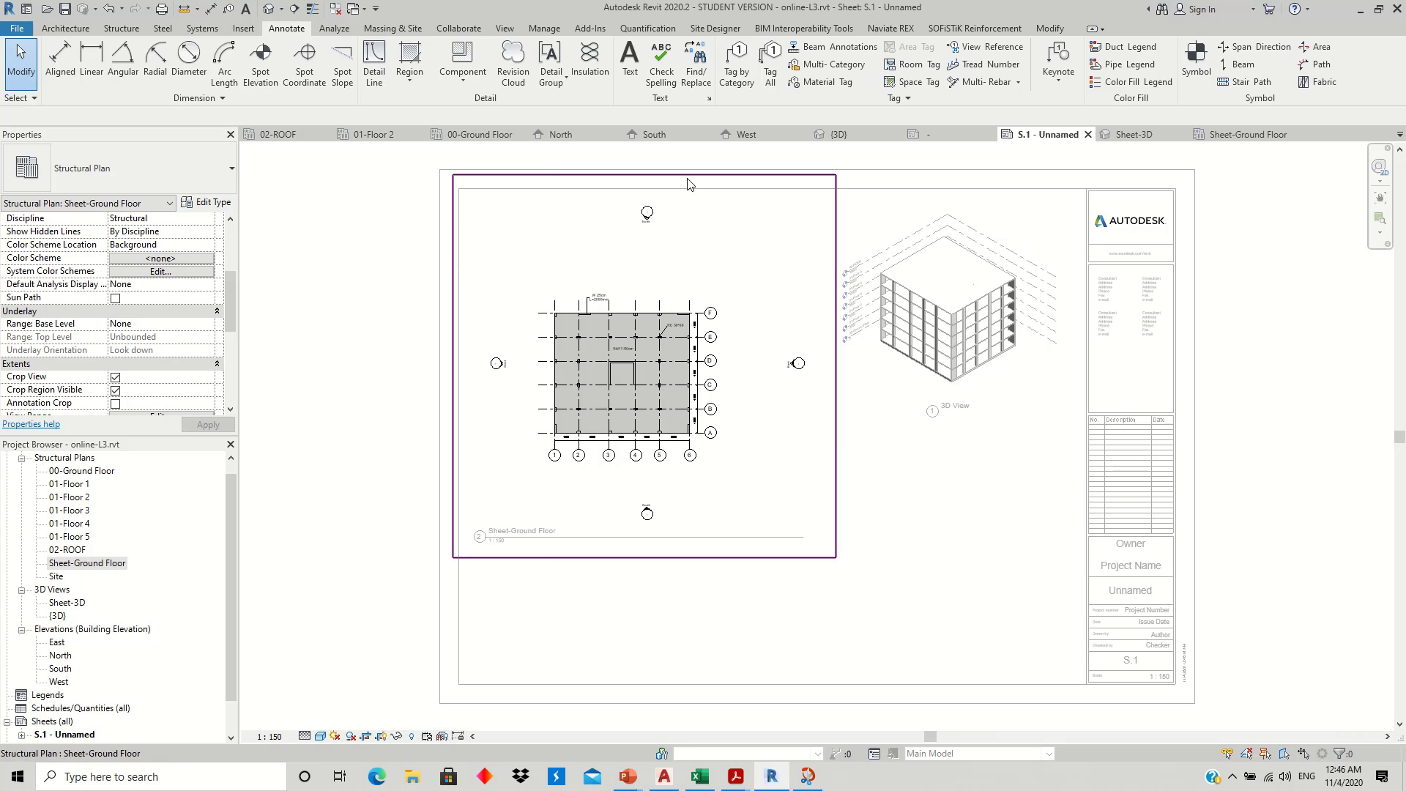
{"action": "left_click", "coordinate": [658, 177]}
{"action": "left_click_drag", "start_coordinate": [644, 175], "coordinate": [635, 279]}
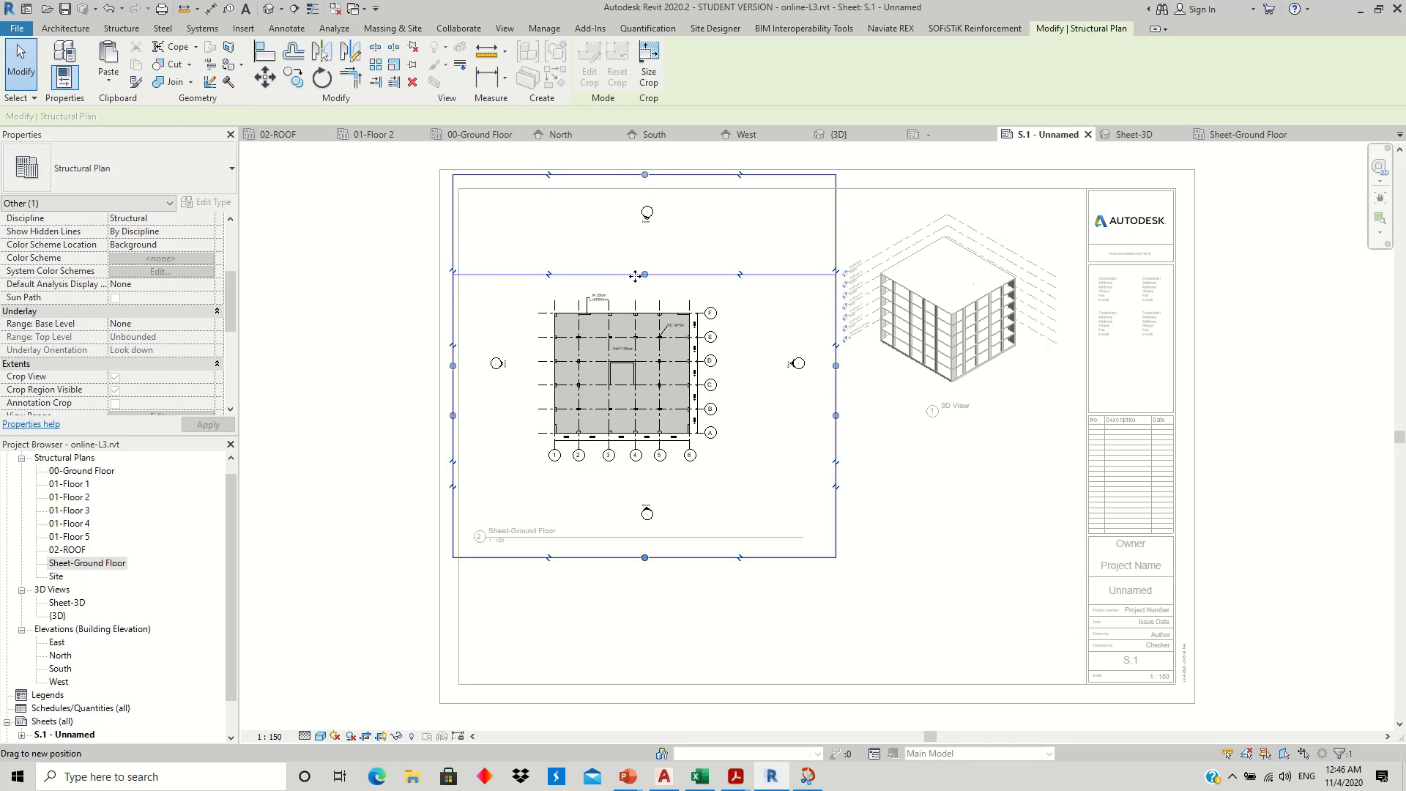
{"action": "left_click_drag", "start_coordinate": [453, 417], "coordinate": [528, 406]}
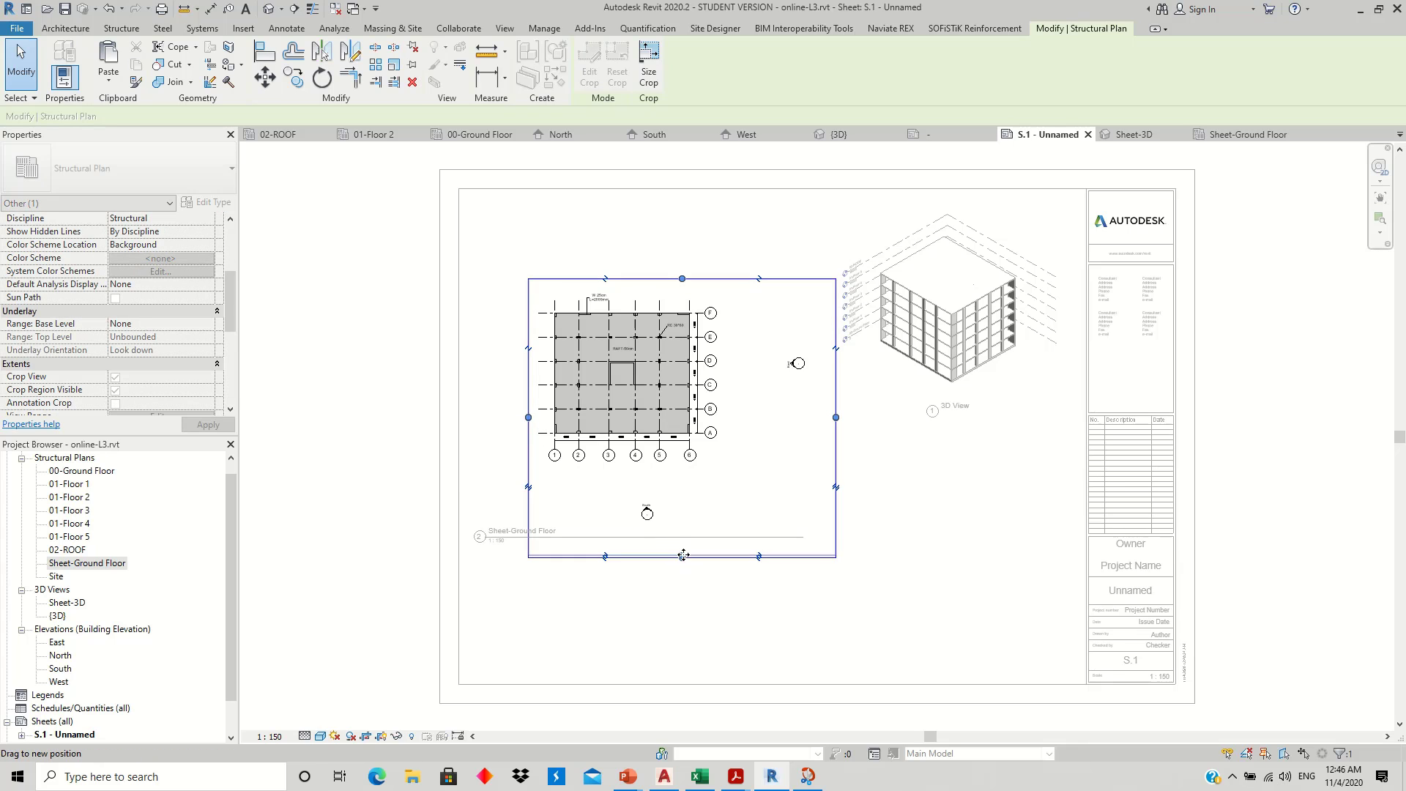
{"action": "left_click_drag", "start_coordinate": [682, 557], "coordinate": [686, 472]}
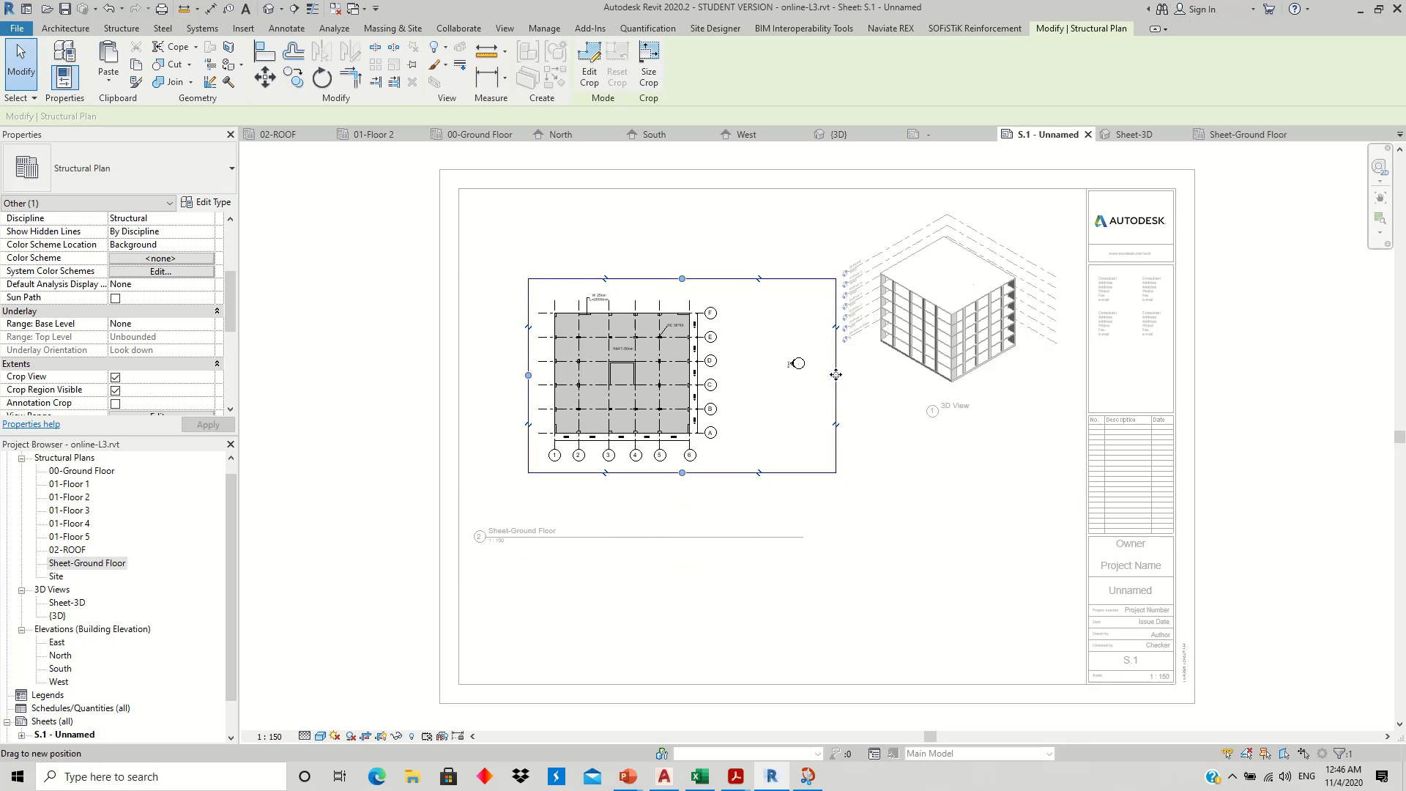
{"action": "left_click_drag", "start_coordinate": [835, 375], "coordinate": [726, 380]}
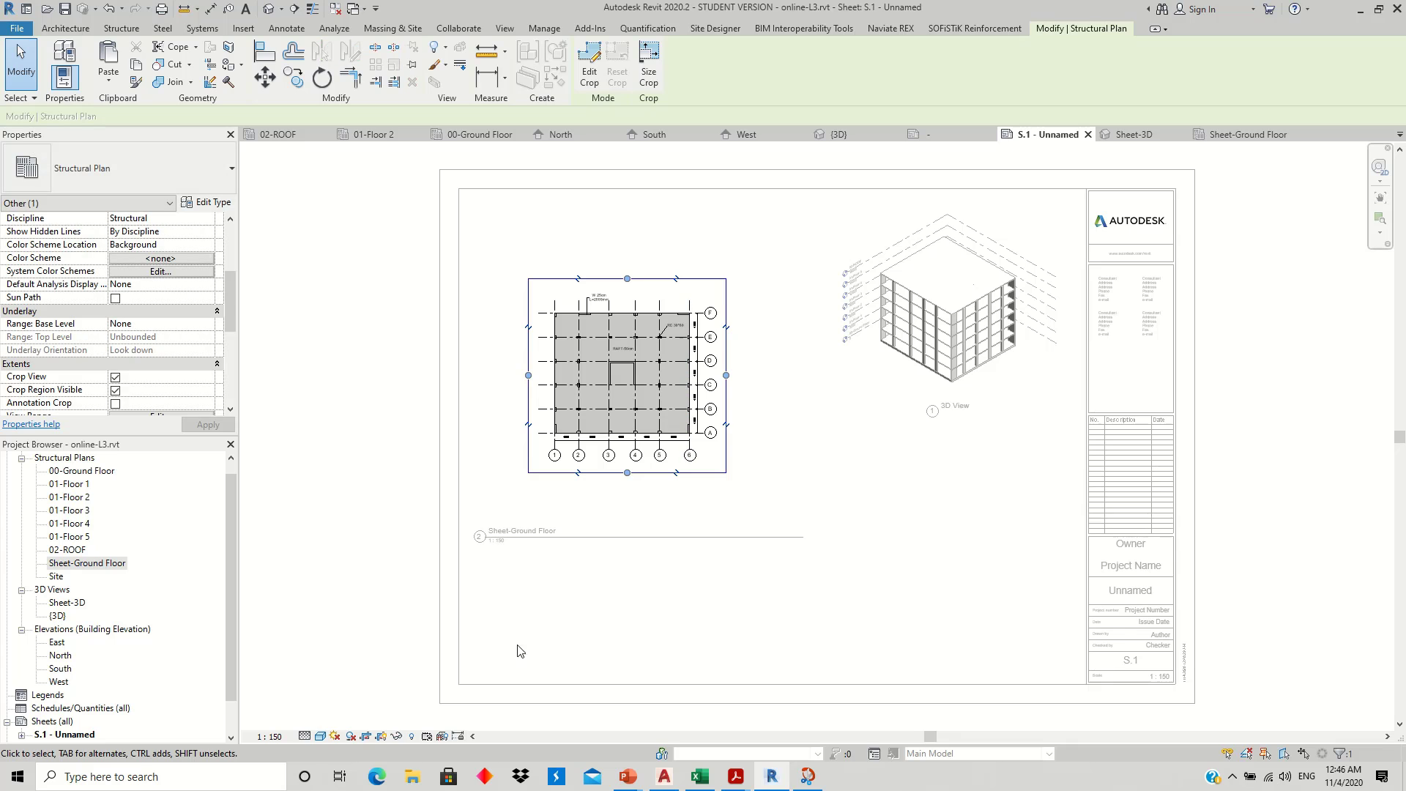
{"action": "left_click", "coordinate": [381, 735]}
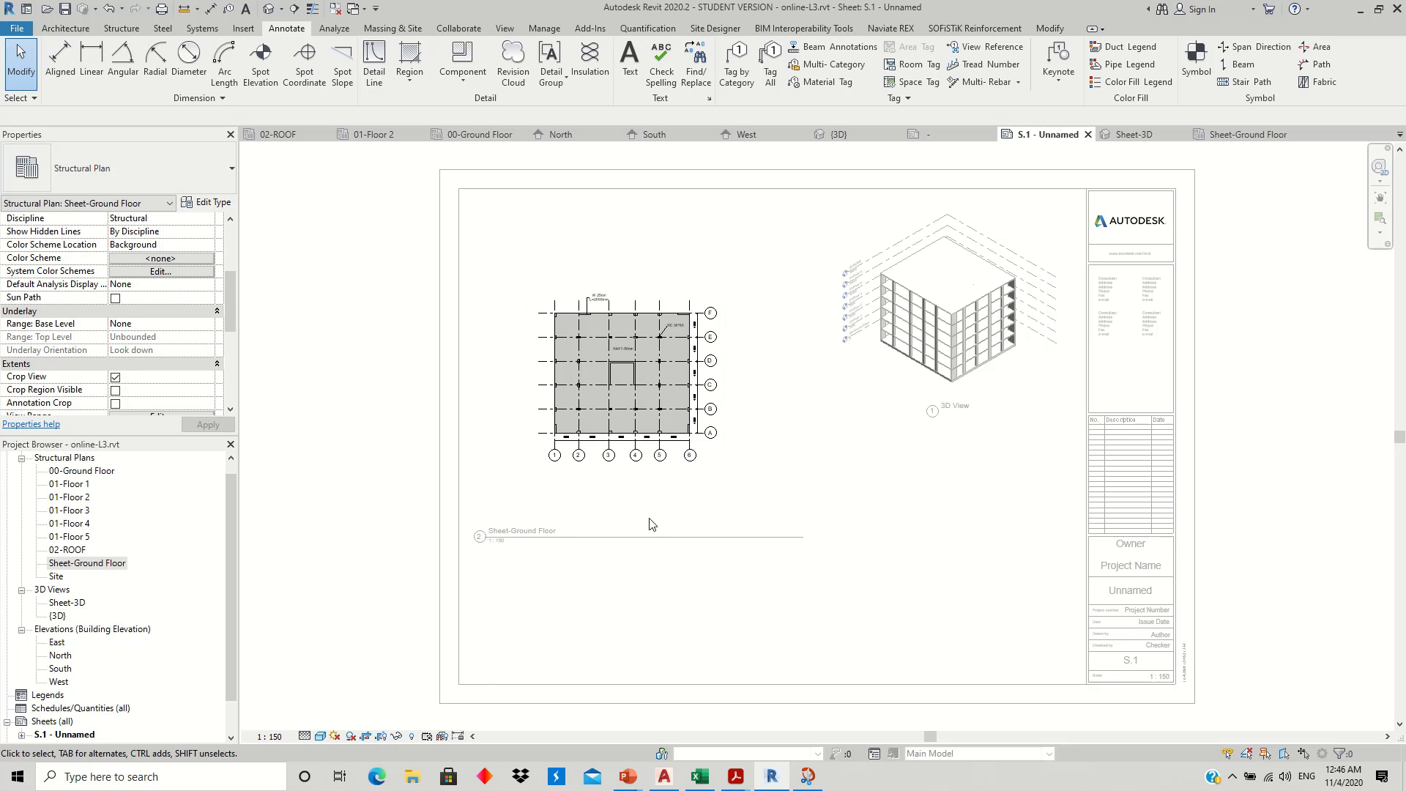
{"action": "right_click", "coordinate": [647, 286]}
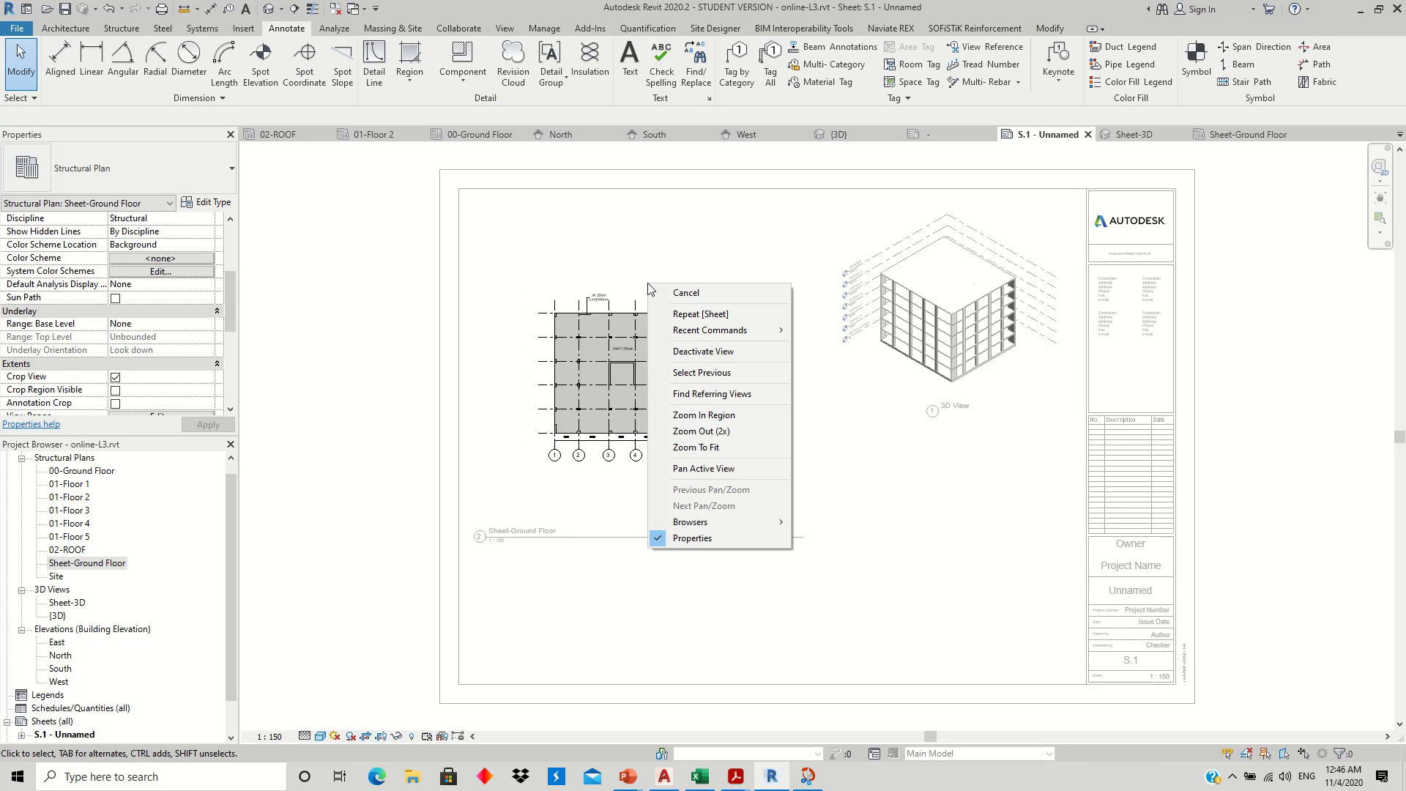
{"action": "left_click", "coordinate": [685, 351]}
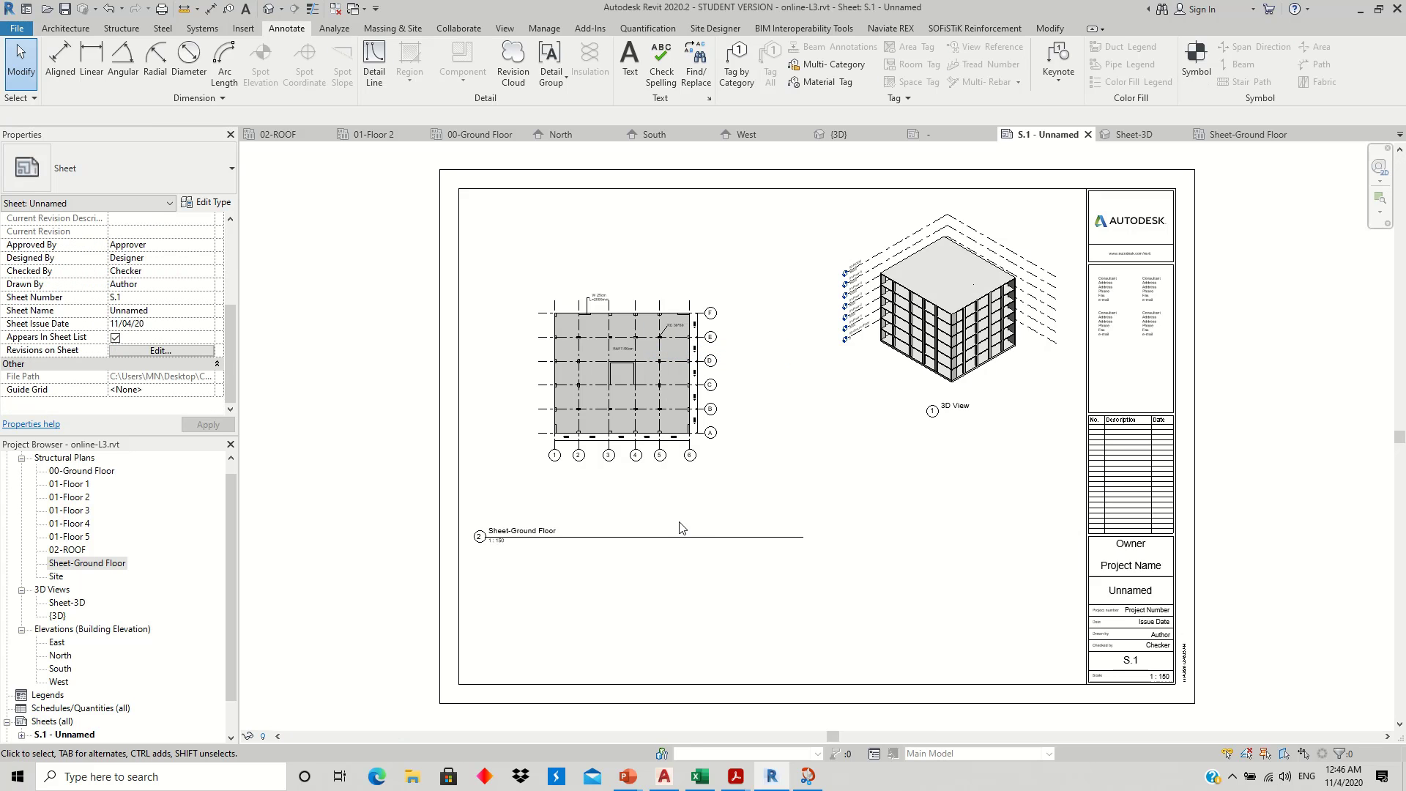
- Give the ground-floor viewport the Title No Line type and move it higher on the sheet
{"action": "left_click", "coordinate": [726, 379]}
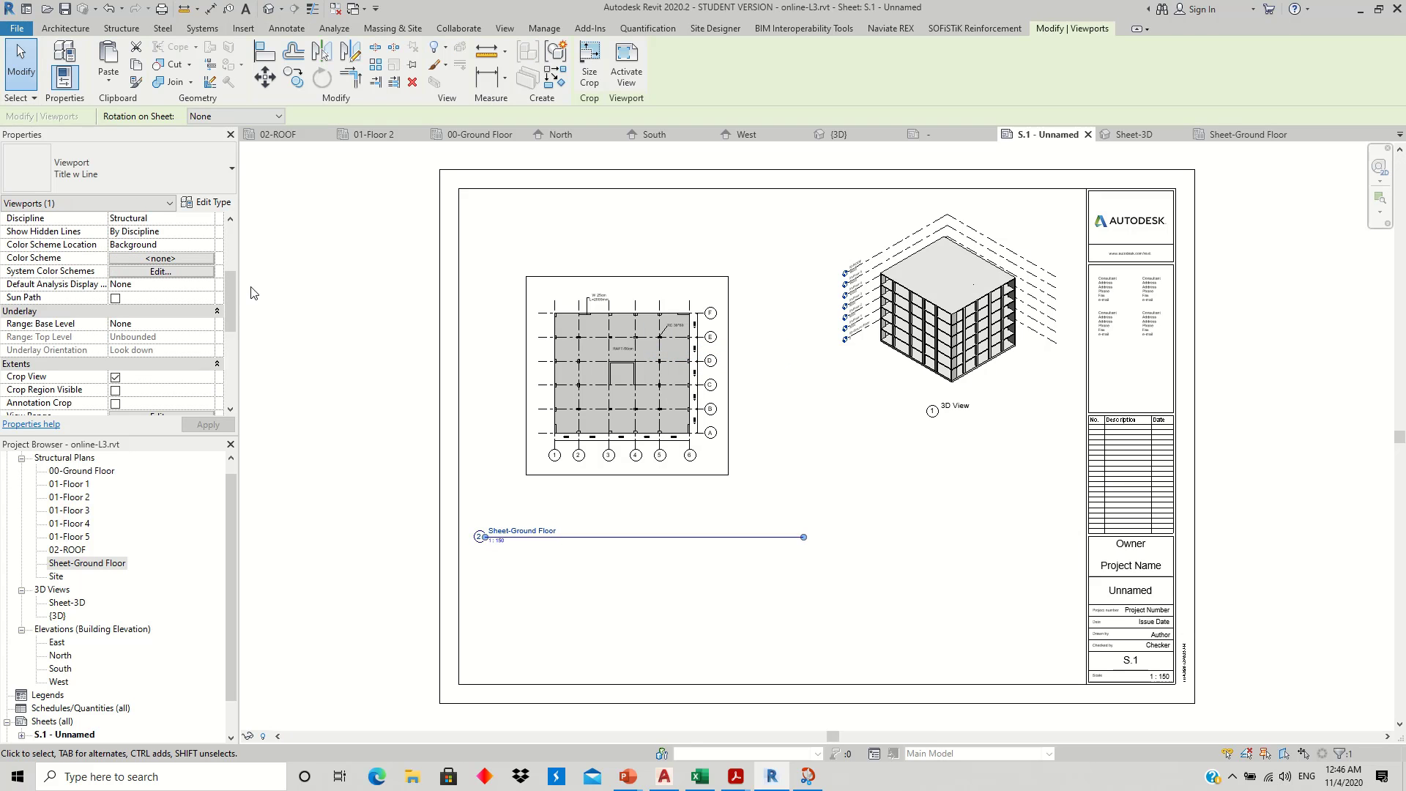
{"action": "left_click", "coordinate": [174, 169]}
{"action": "left_click", "coordinate": [117, 257]}
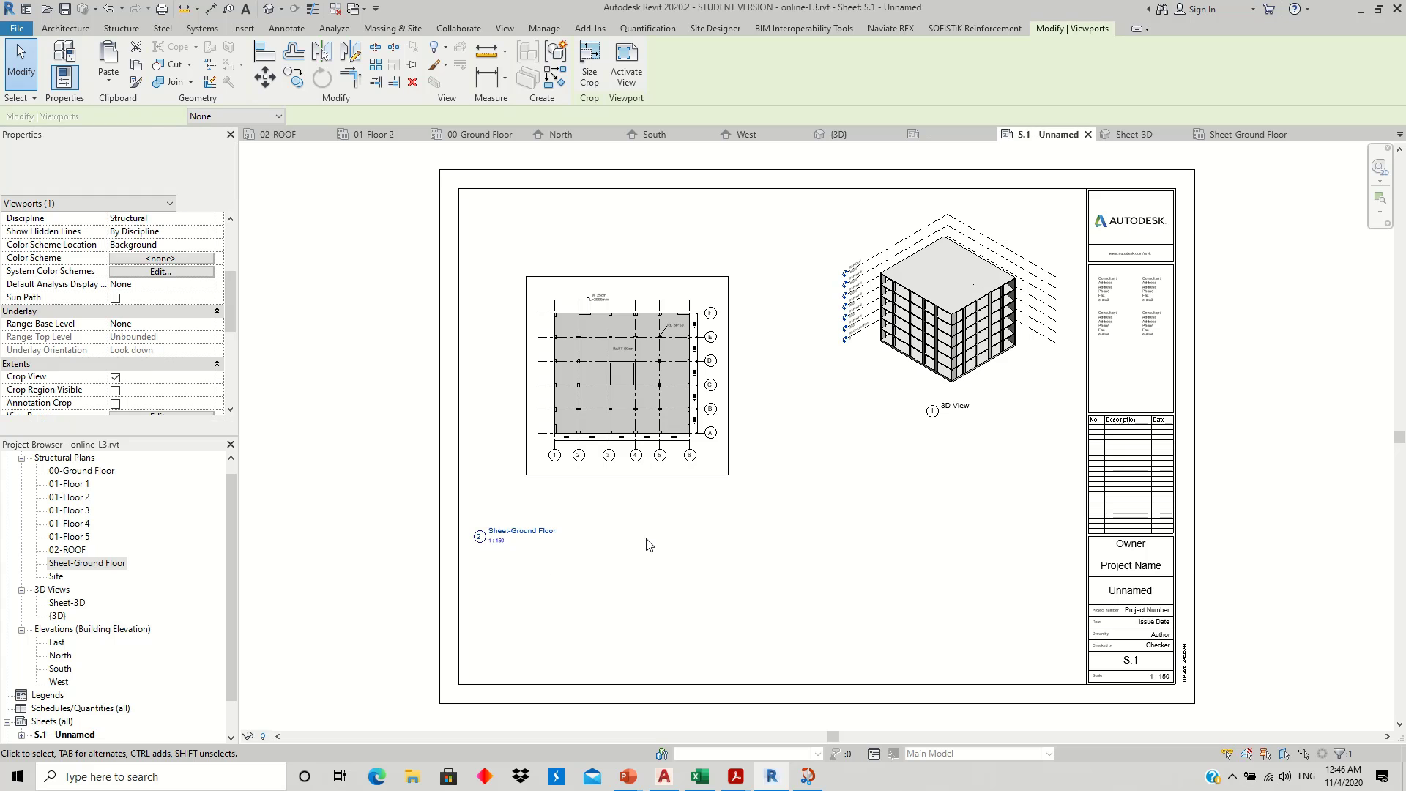
{"action": "left_click", "coordinate": [560, 558]}
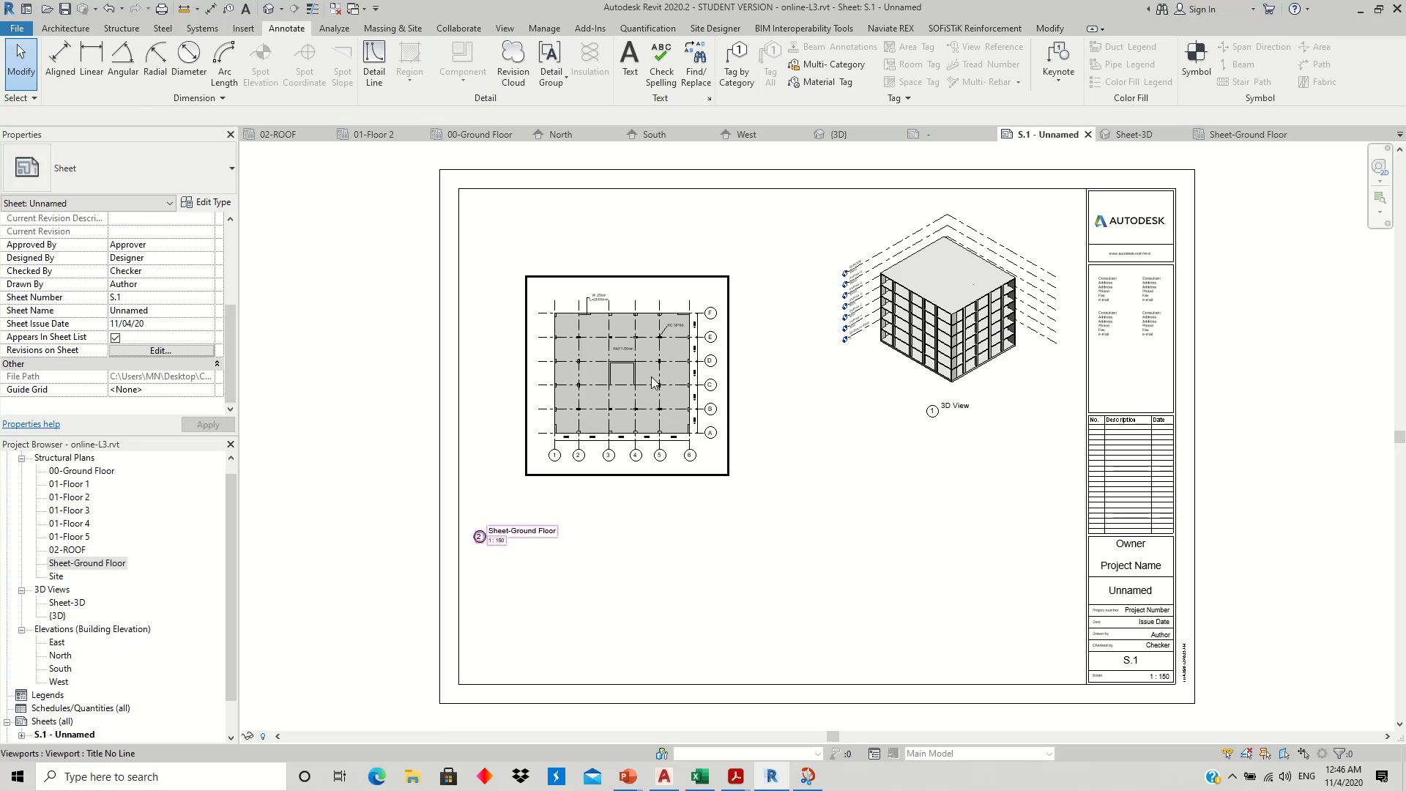
{"action": "left_click", "coordinate": [628, 356]}
{"action": "left_click_drag", "start_coordinate": [628, 356], "coordinate": [625, 292]}
{"action": "left_click", "coordinate": [582, 498]}
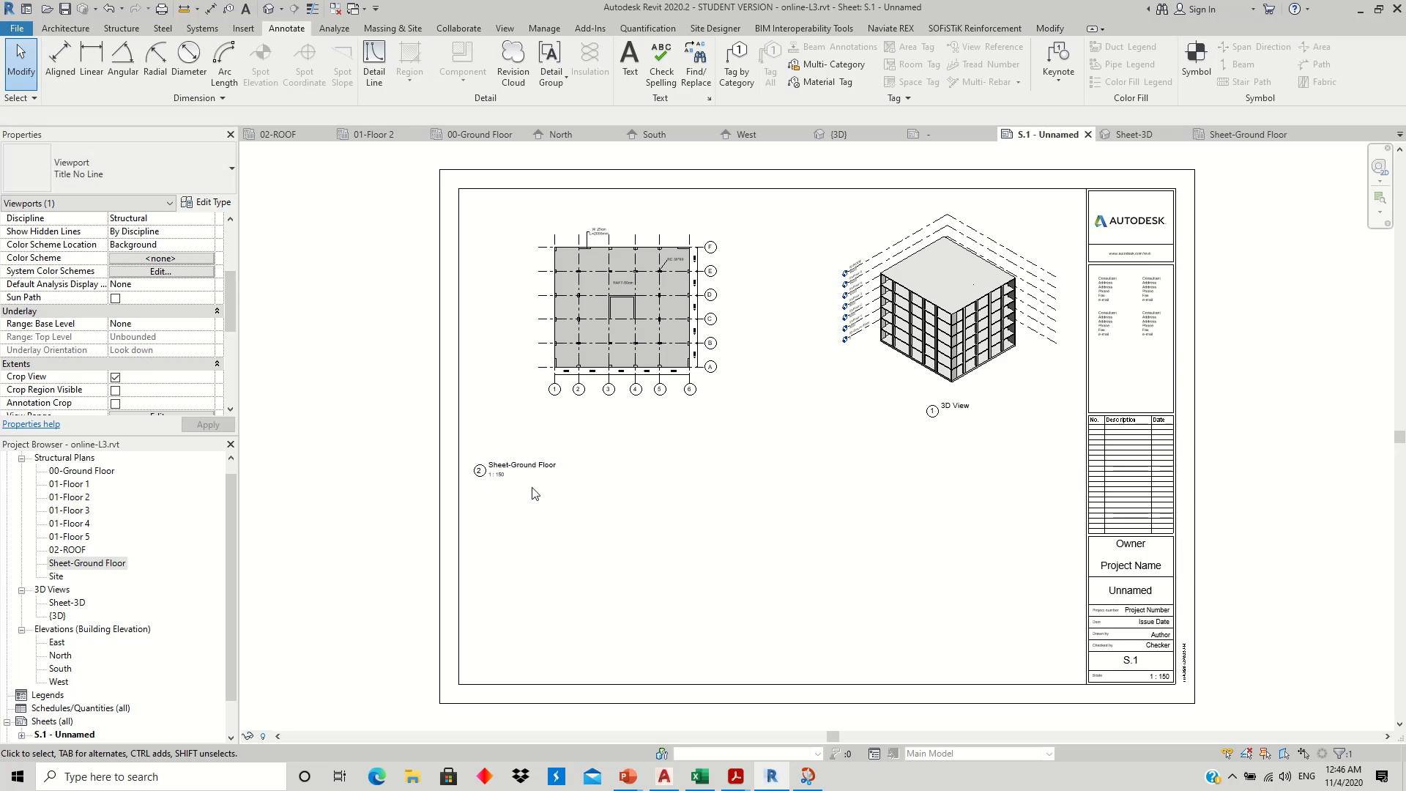
- Position the ground-floor title just beneath the plan, nudging the viewport slightly higher
{"action": "left_click_drag", "start_coordinate": [531, 471], "coordinate": [637, 415]}
{"action": "left_click", "coordinate": [675, 482]}
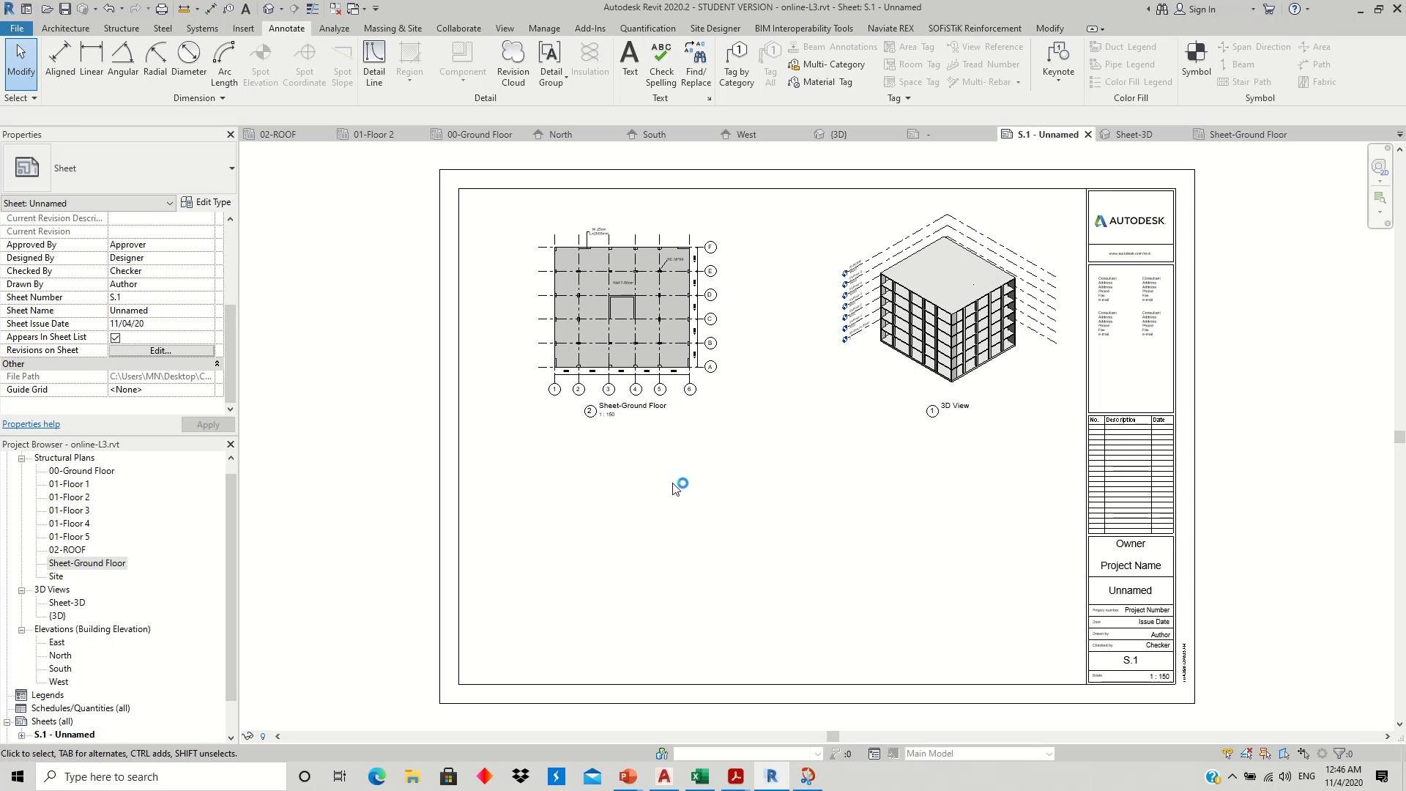
{"action": "left_click", "coordinate": [649, 290]}
{"action": "left_click_drag", "start_coordinate": [631, 299], "coordinate": [627, 277]}
{"action": "key", "text": "Escape"}
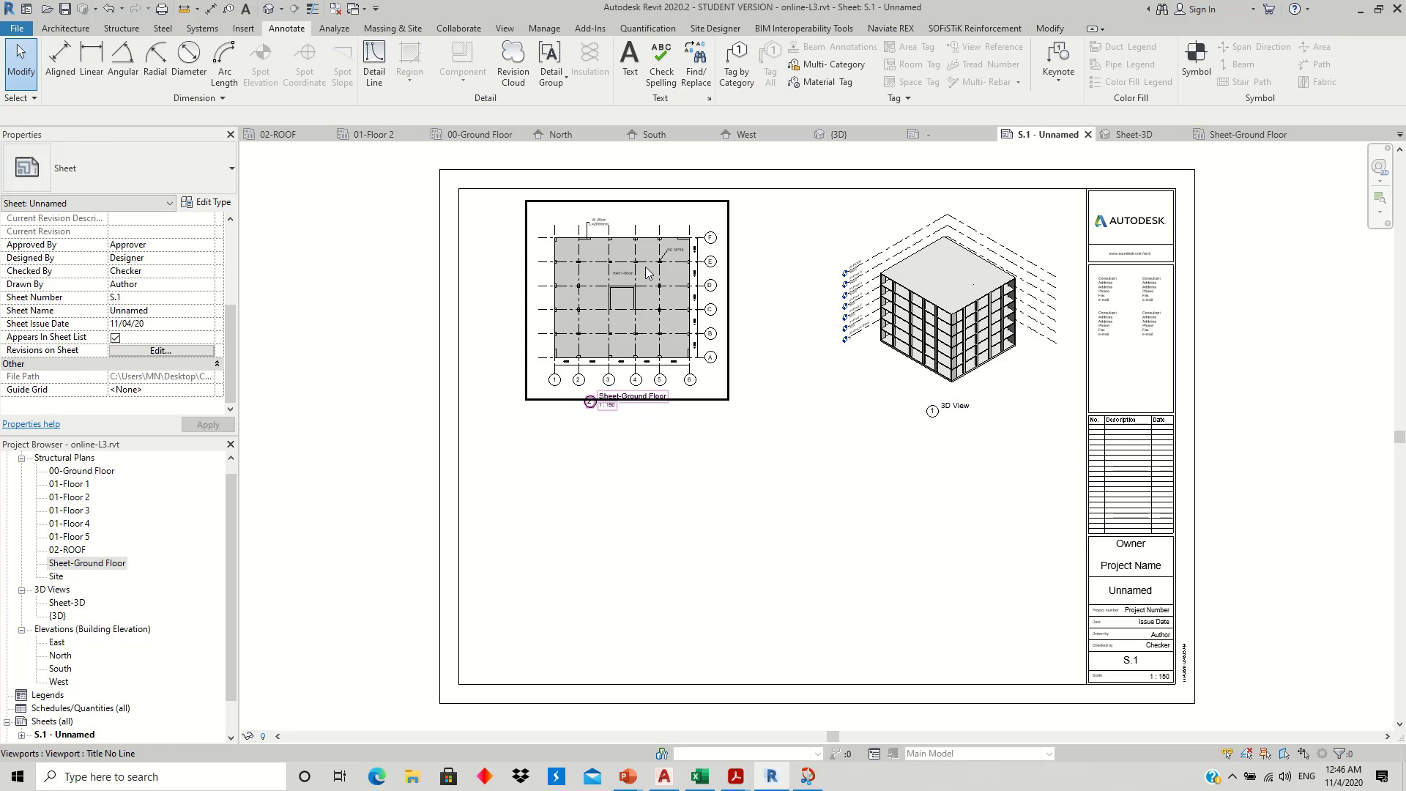
{"action": "left_click", "coordinate": [622, 423]}
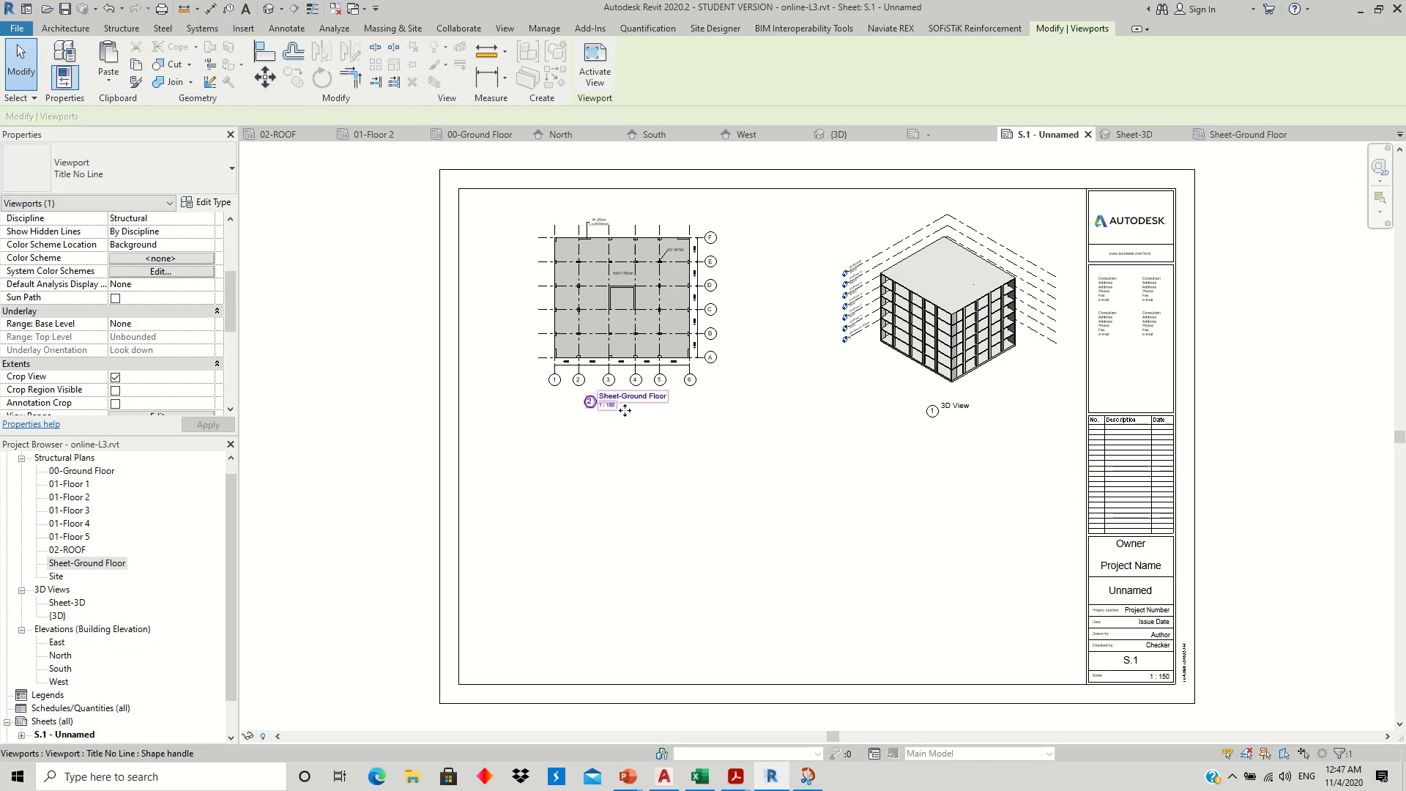
{"action": "left_click_drag", "start_coordinate": [625, 410], "coordinate": [624, 419]}
{"action": "left_click", "coordinate": [635, 469]}
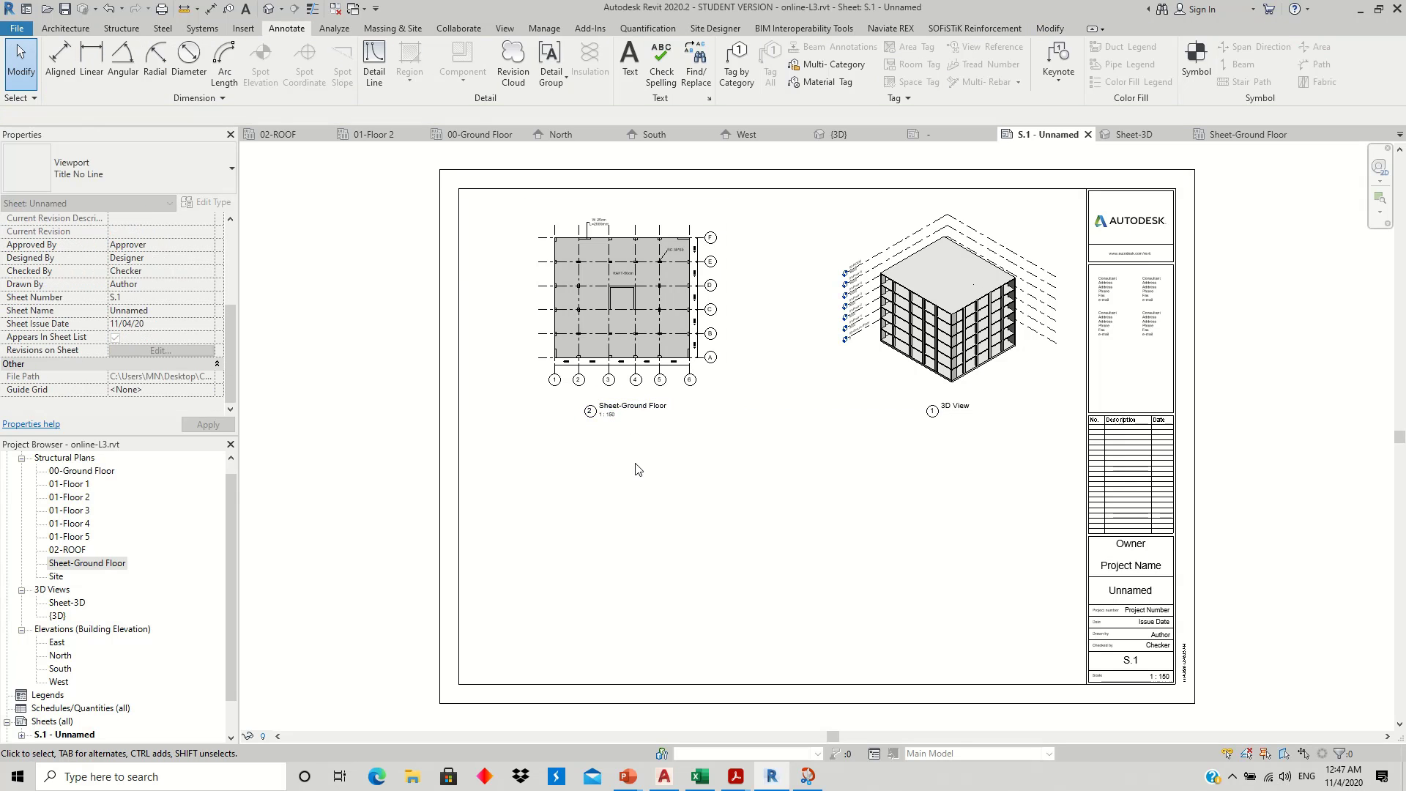
{"action": "left_click", "coordinate": [593, 275]}
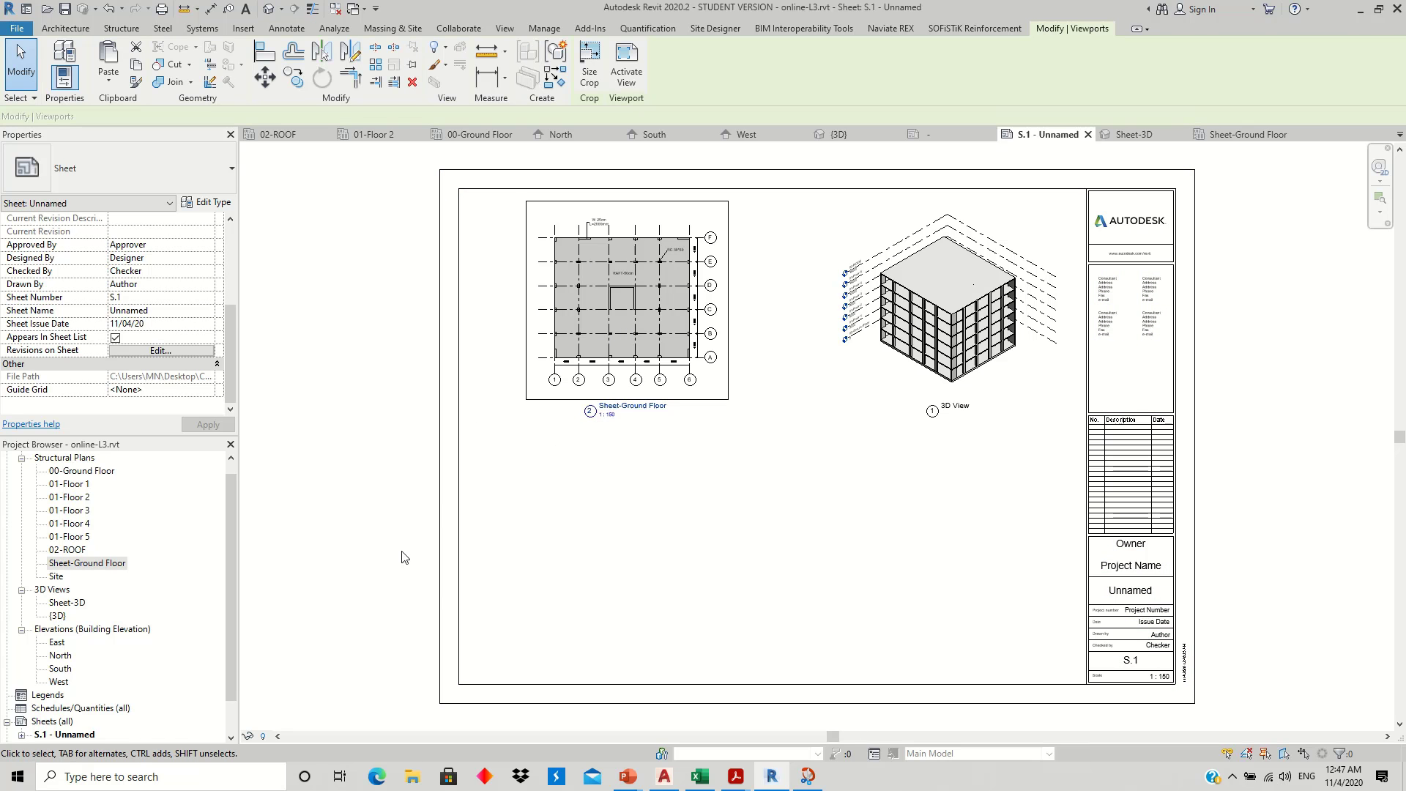
- Set the plan viewport's Title on Sheet to 'Ground Floor'
{"action": "left_click", "coordinate": [234, 374]}
{"action": "left_click", "coordinate": [127, 337]}
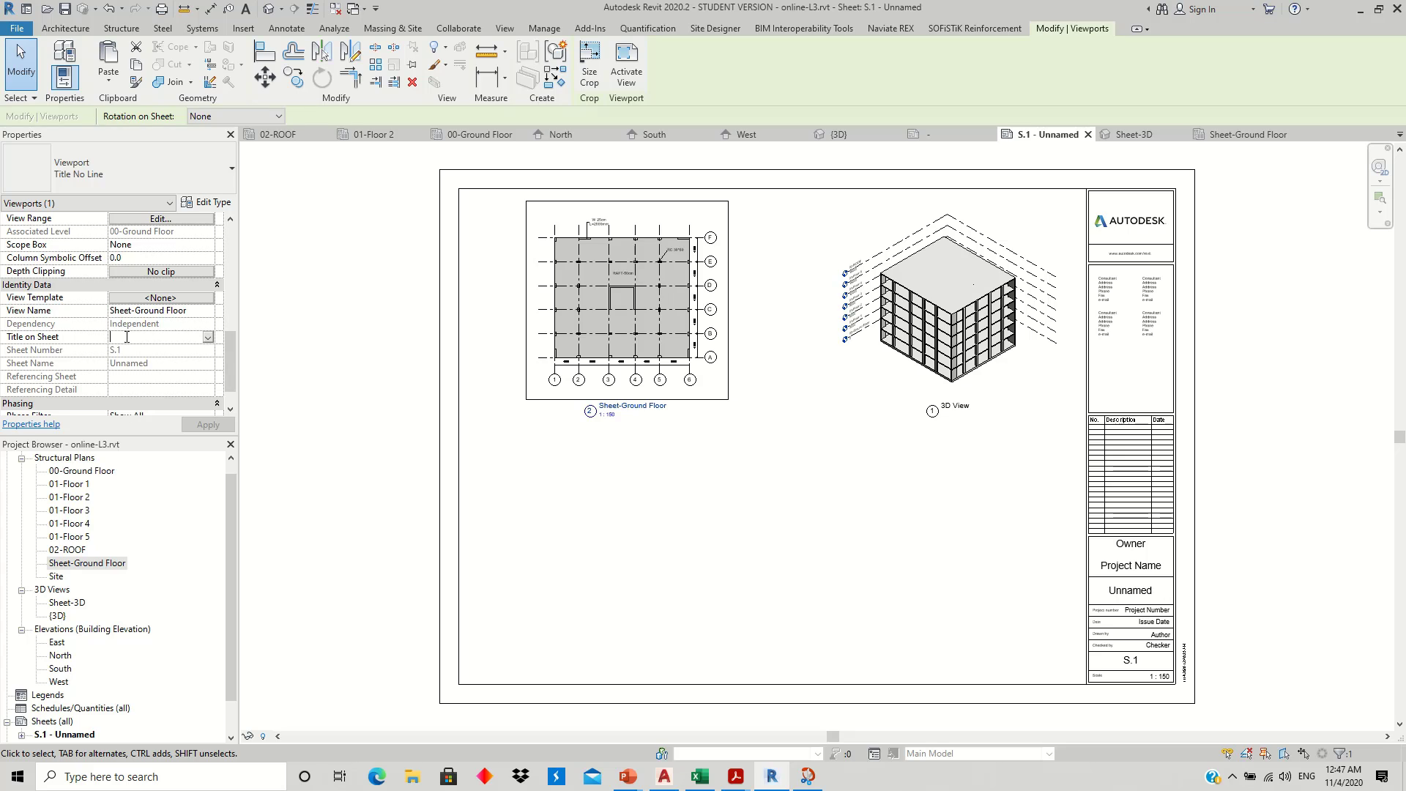
{"action": "type", "text": "G"}
{"action": "type", "text": "round Floor"}
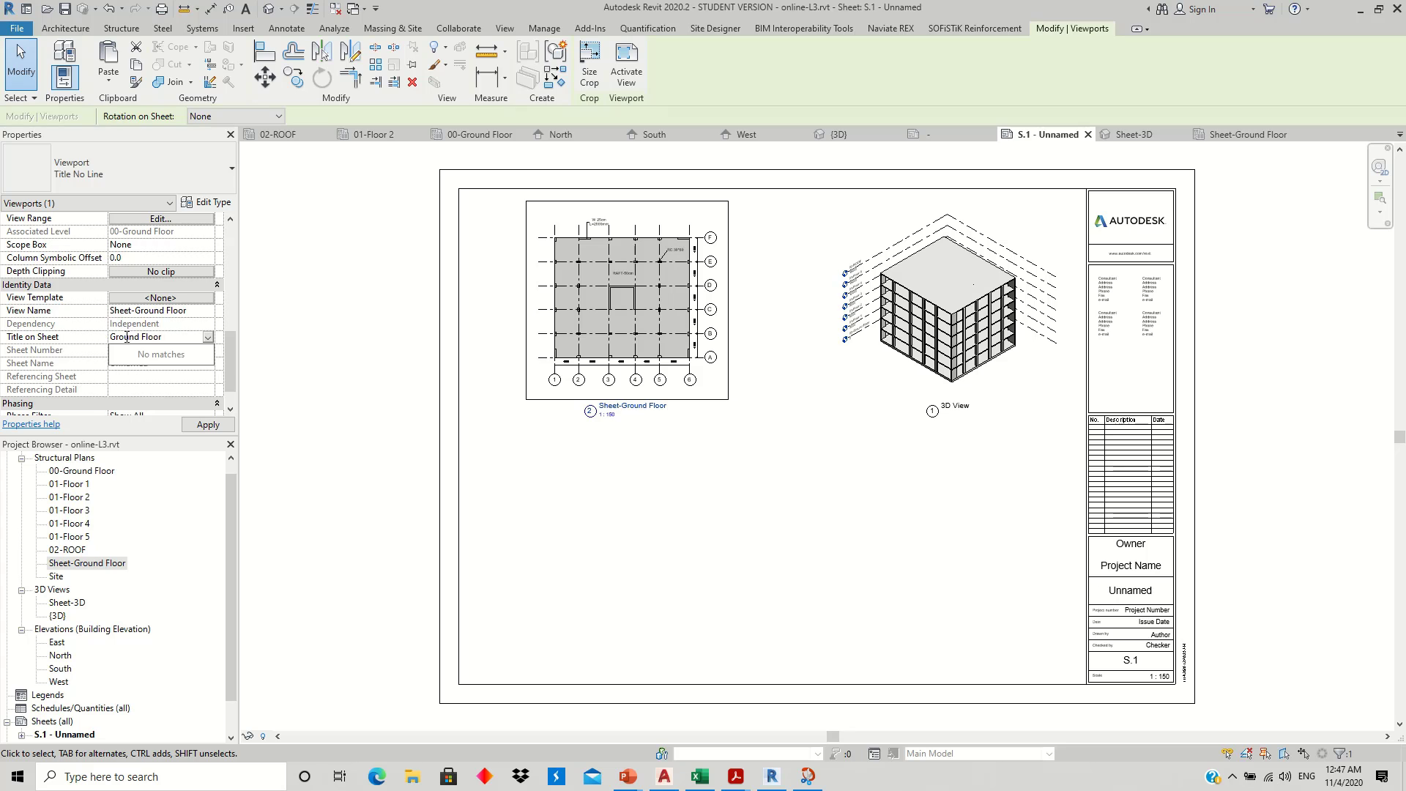
{"action": "key", "text": "Return"}
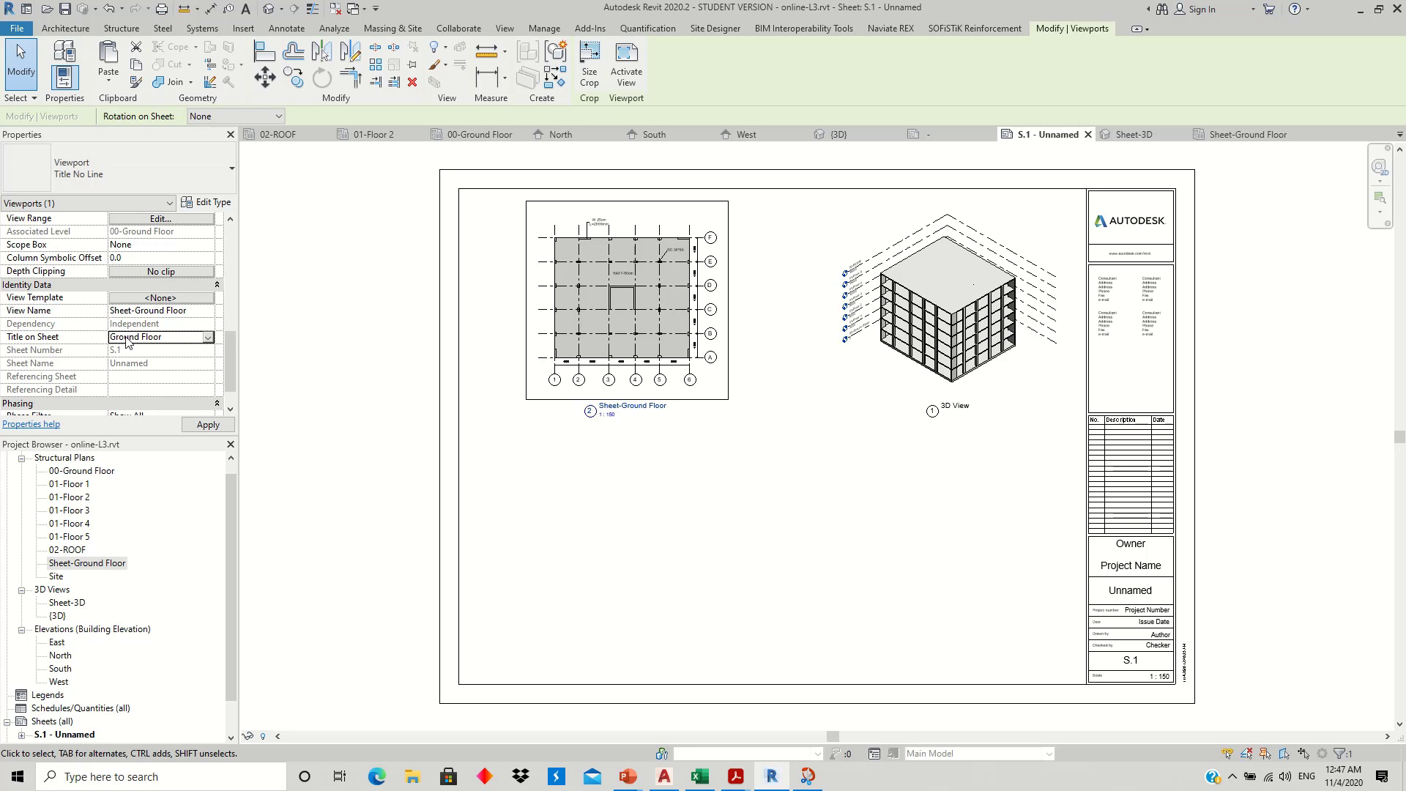
{"action": "left_click", "coordinate": [631, 473]}
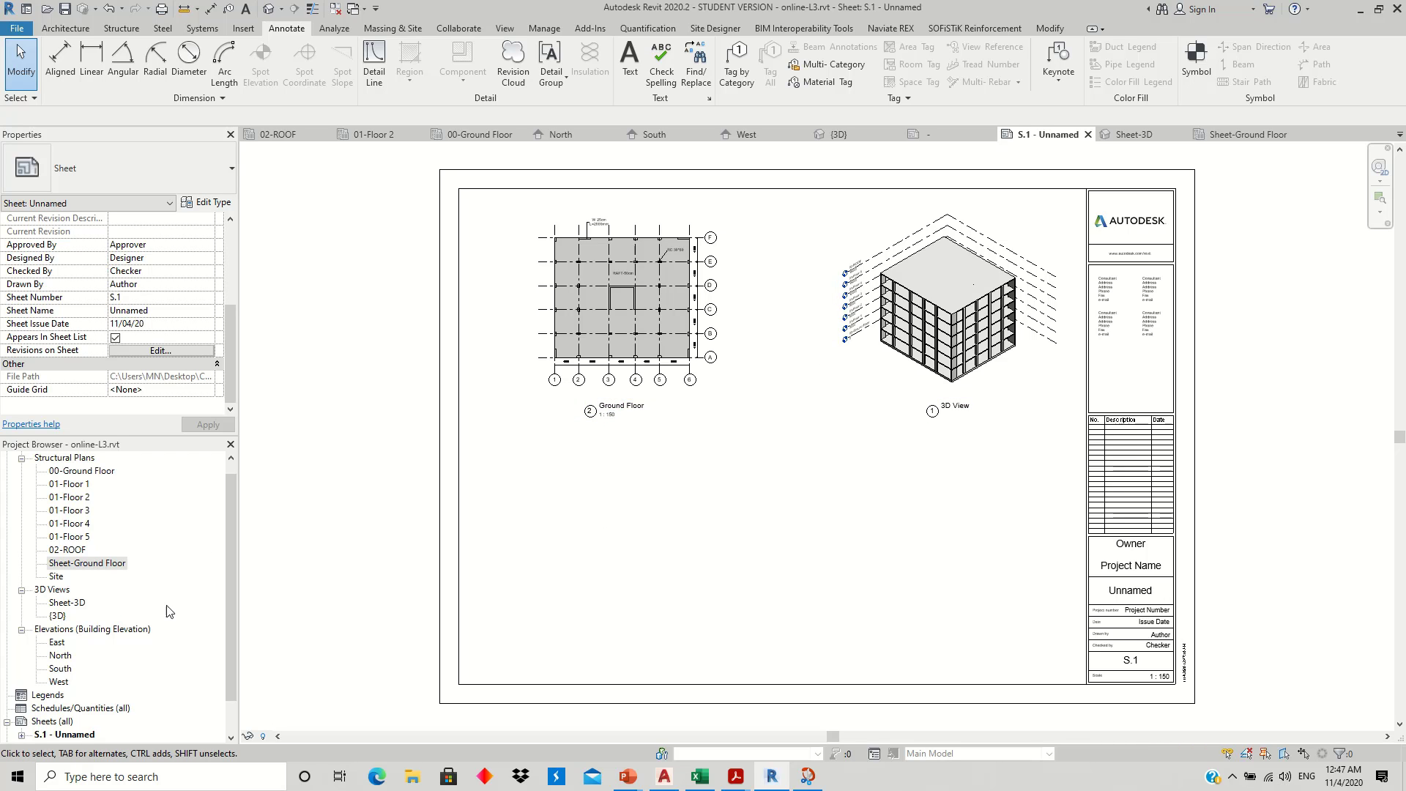
{"action": "left_click_drag", "start_coordinate": [226, 589], "coordinate": [226, 632]}
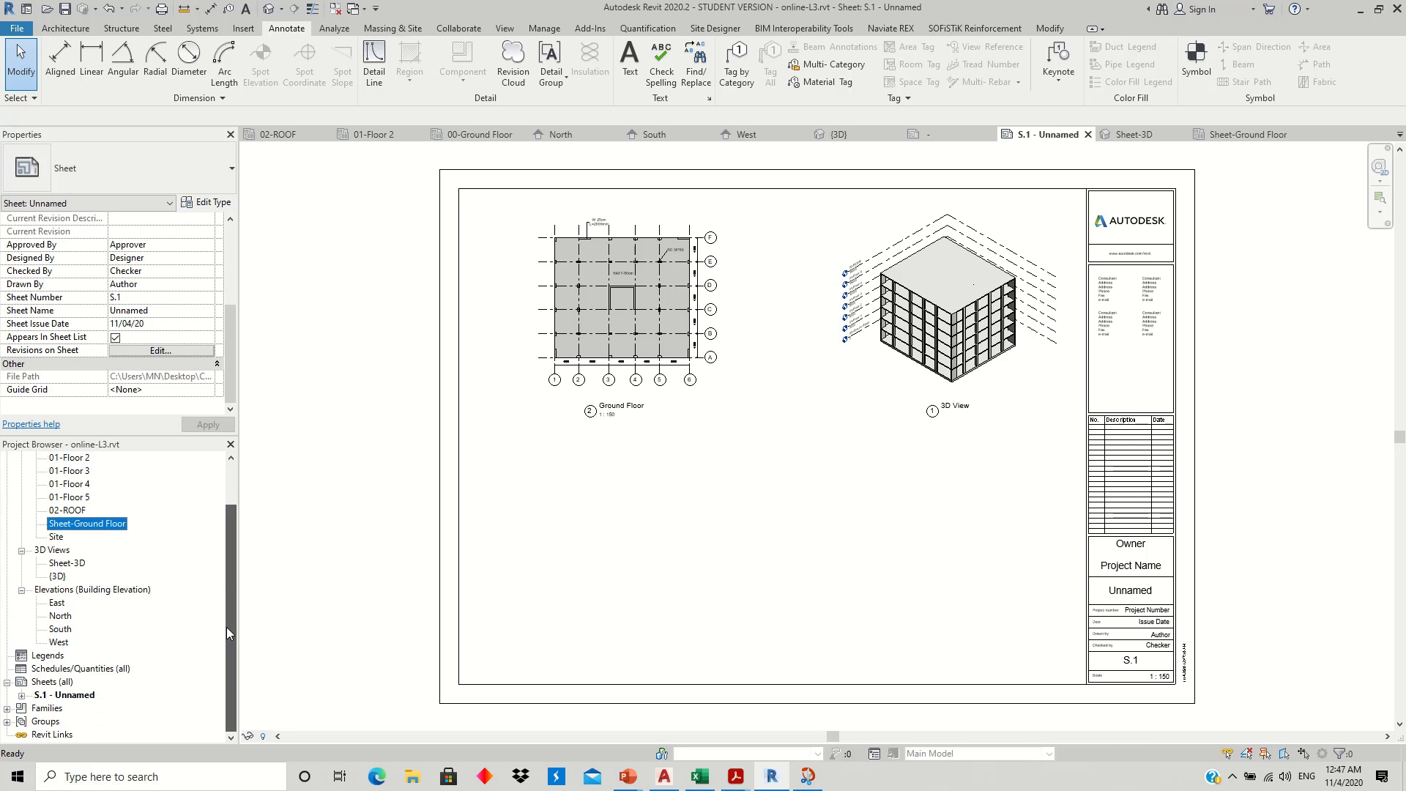
{"action": "left_click_drag", "start_coordinate": [226, 626], "coordinate": [231, 580]}
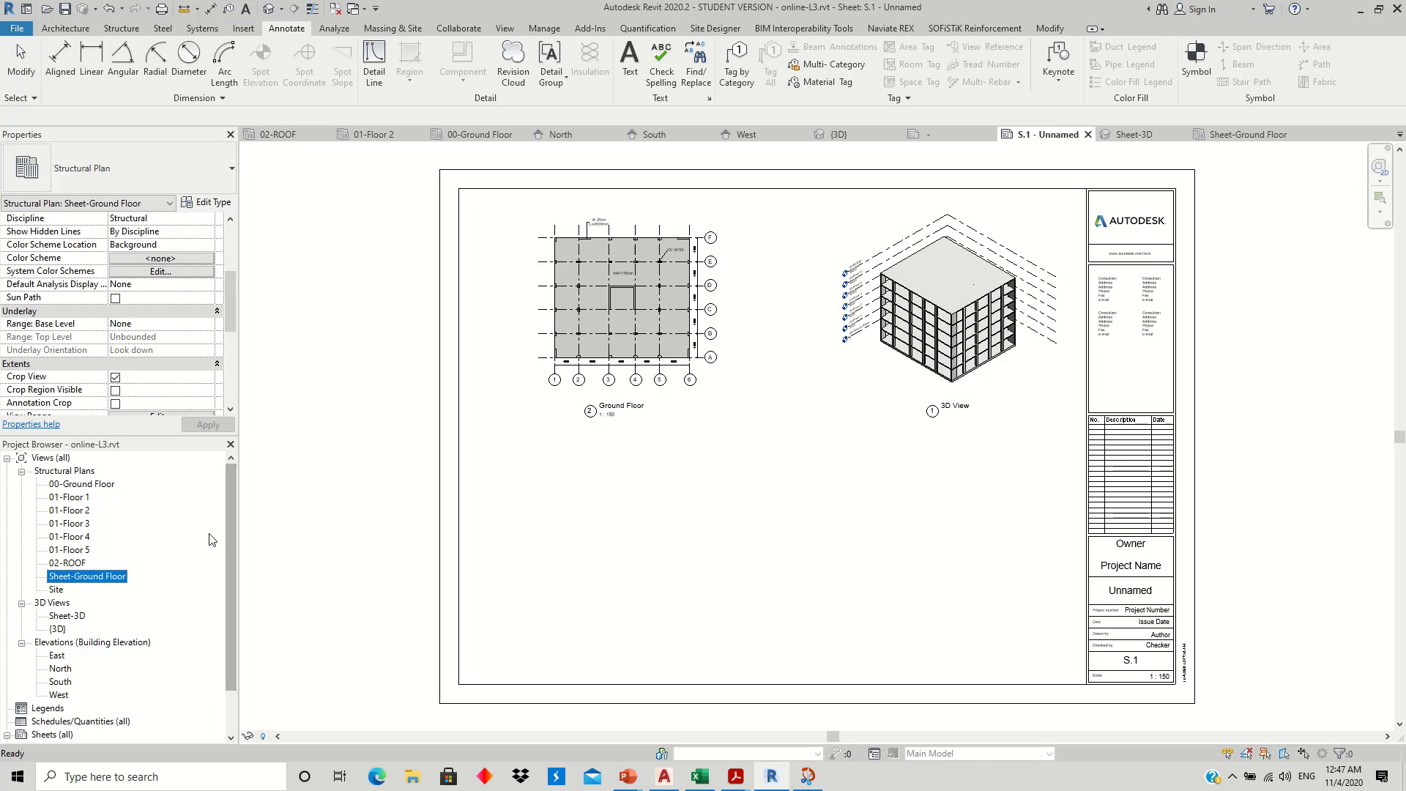
- In 00-Ground Floor, draw a section along grid E, shorten its depth, and open it
{"action": "double_click", "coordinate": [82, 484]}
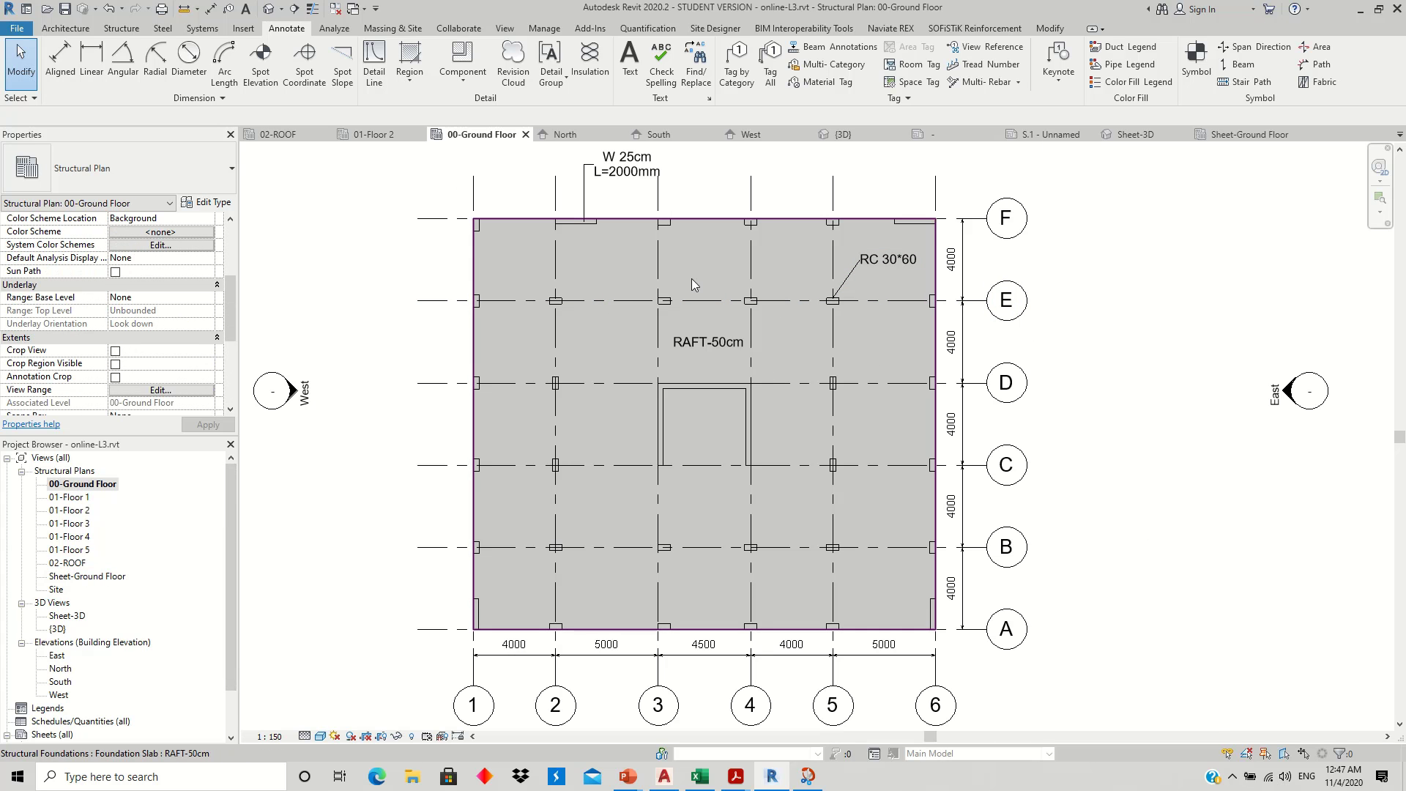
{"action": "left_click", "coordinate": [293, 9]}
{"action": "left_click", "coordinate": [421, 300]}
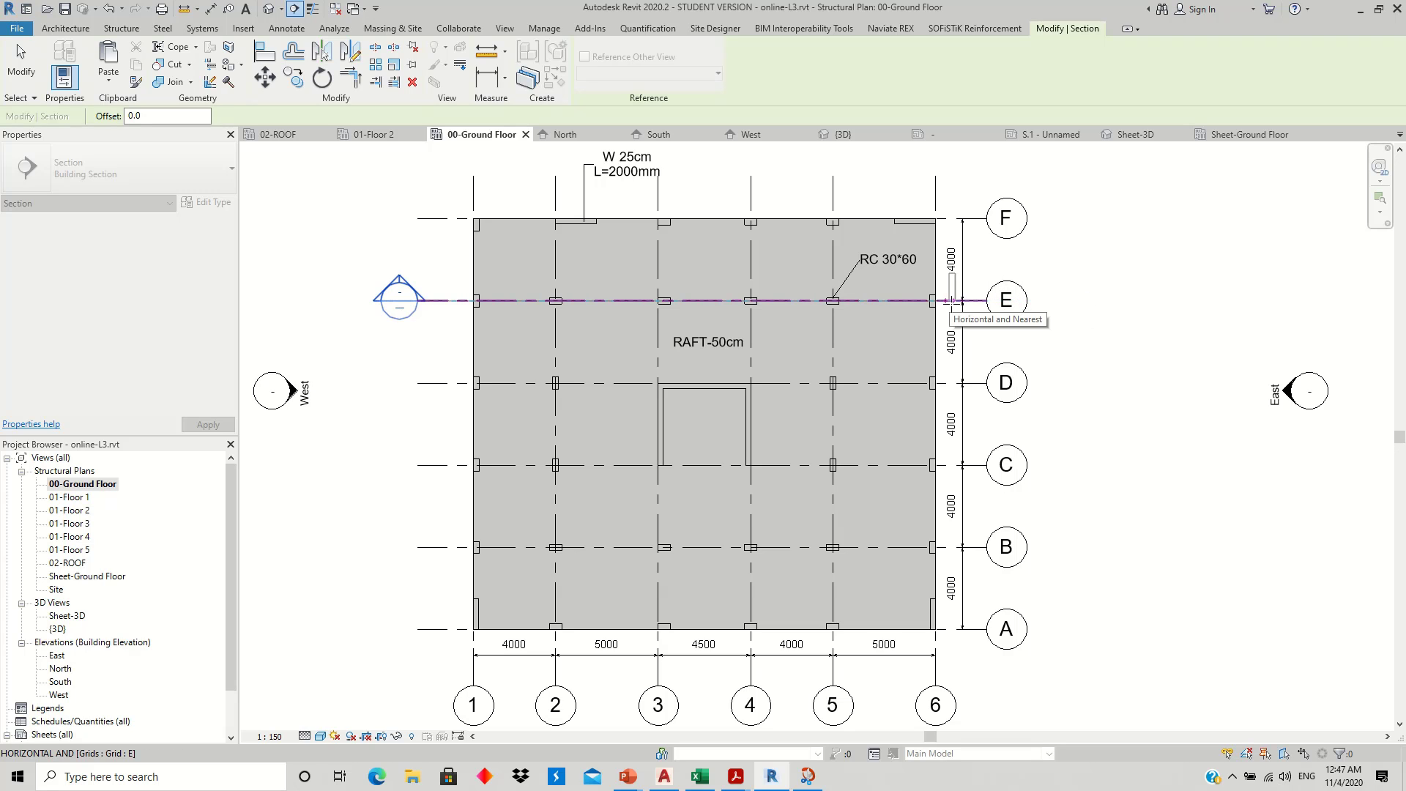
{"action": "left_click", "coordinate": [973, 300]}
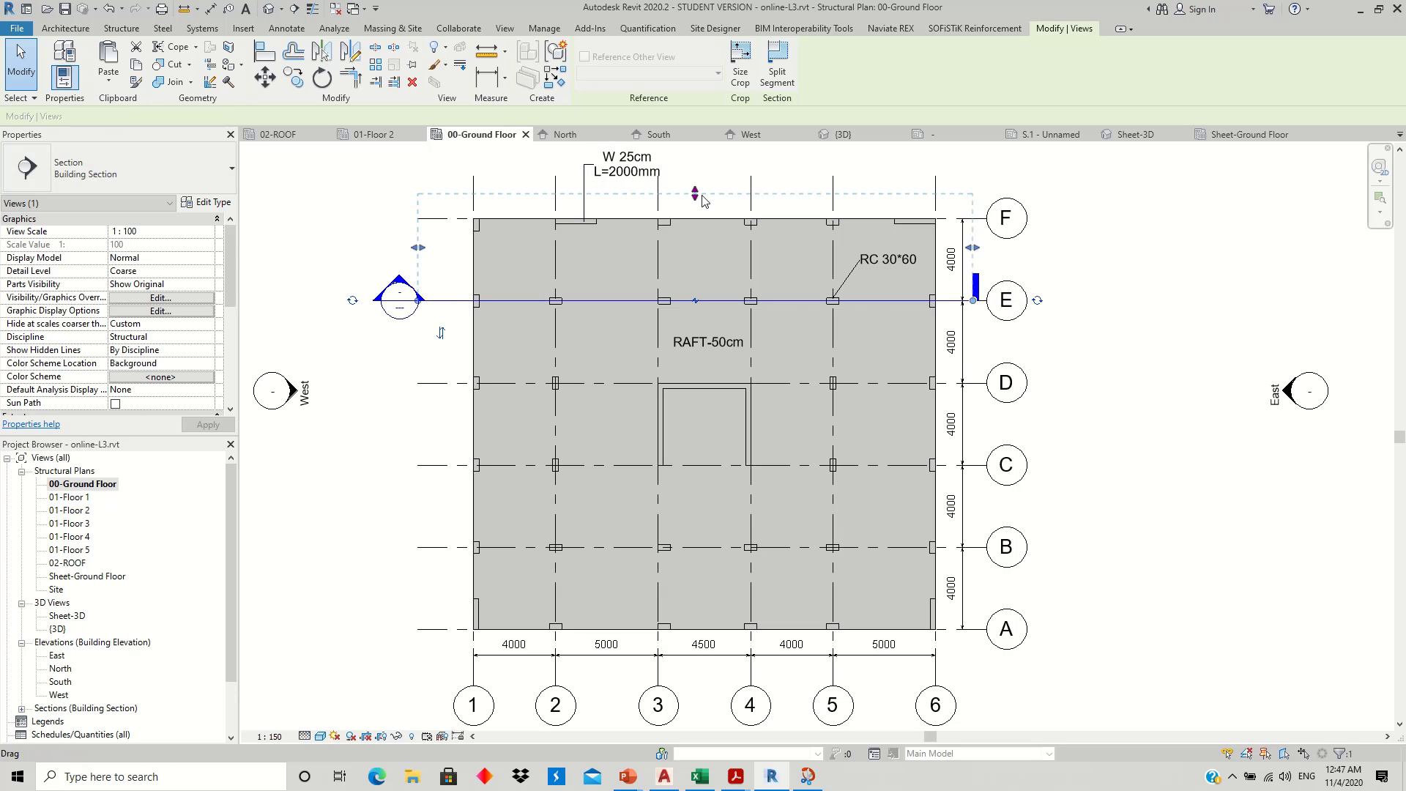
{"action": "left_click_drag", "start_coordinate": [697, 204], "coordinate": [687, 291]}
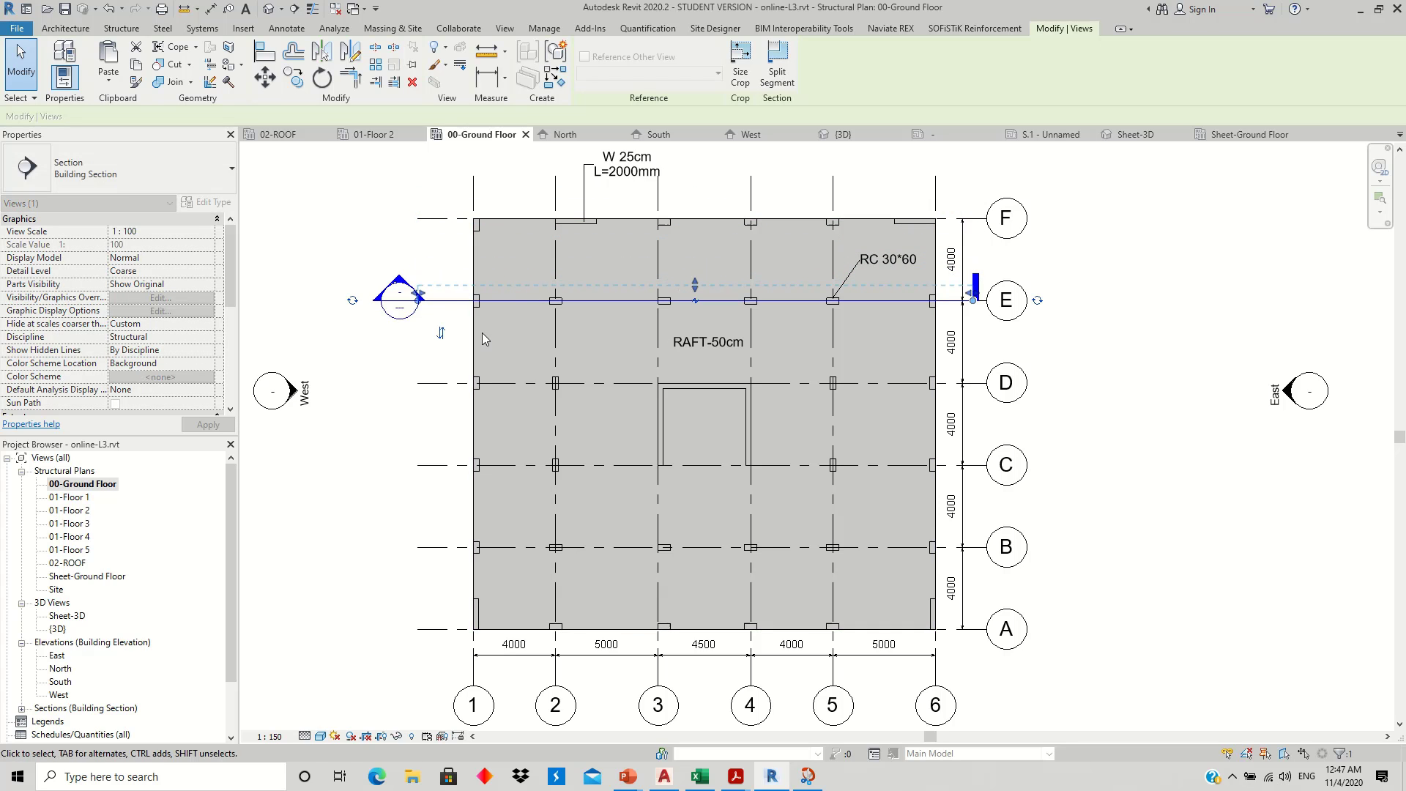
{"action": "right_click", "coordinate": [416, 302]}
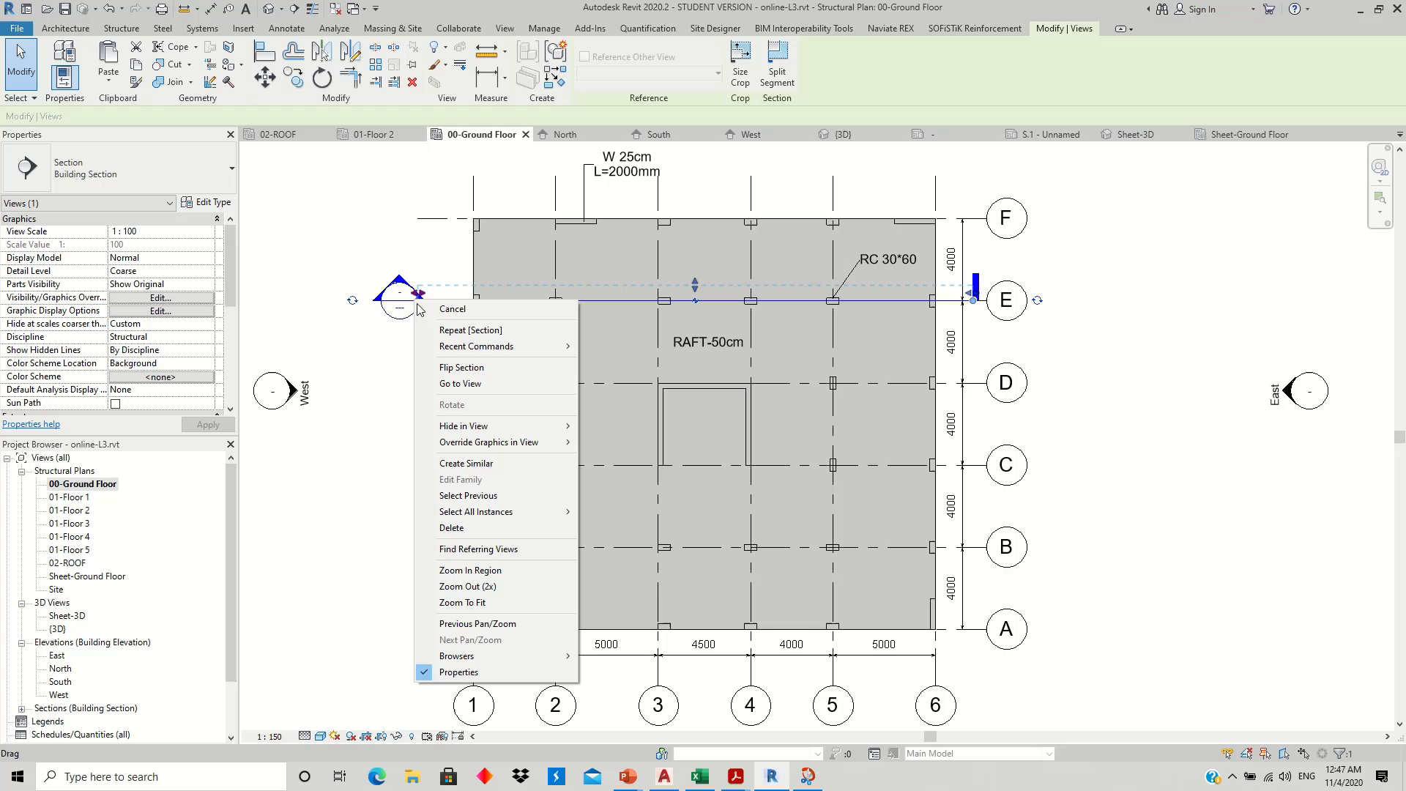
{"action": "left_click", "coordinate": [461, 383]}
- Show Section 1 at Fine detail level with its members filled in grey
{"action": "middle_click_drag", "start_coordinate": [800, 459], "coordinate": [670, 459]}
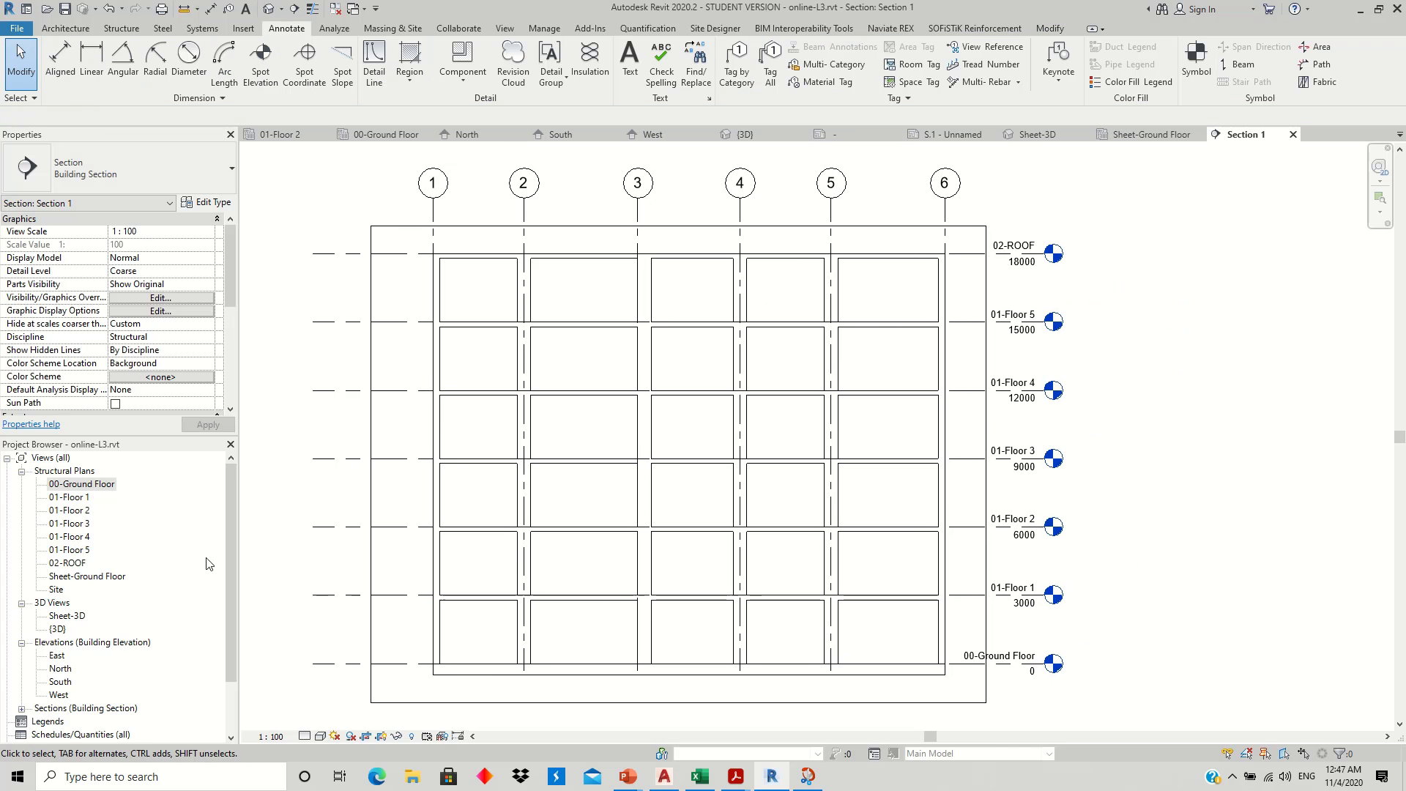
{"action": "left_click", "coordinate": [305, 737]}
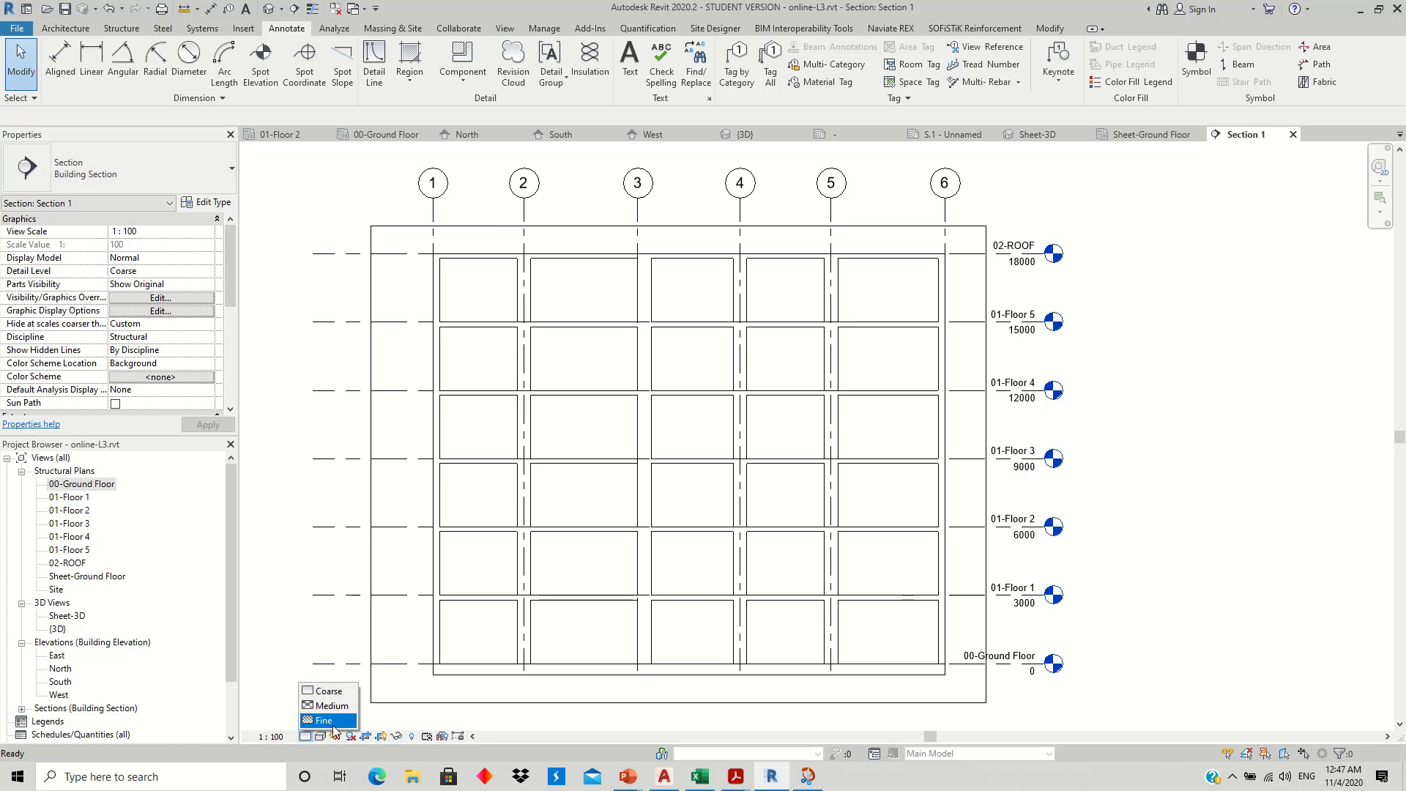
{"action": "left_click", "coordinate": [320, 737]}
{"action": "left_click", "coordinate": [336, 676]}
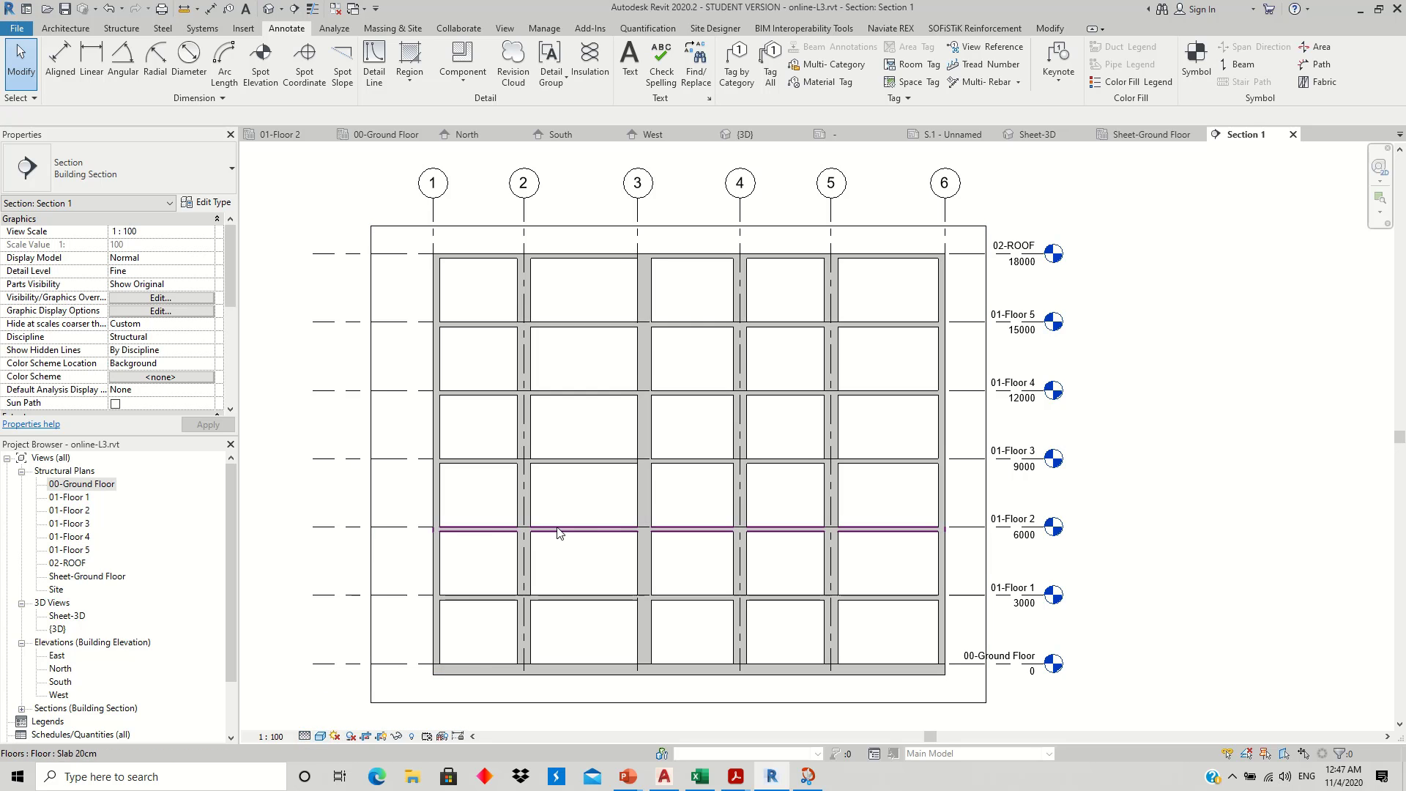
{"action": "middle_click_drag", "start_coordinate": [558, 533], "coordinate": [578, 524]}
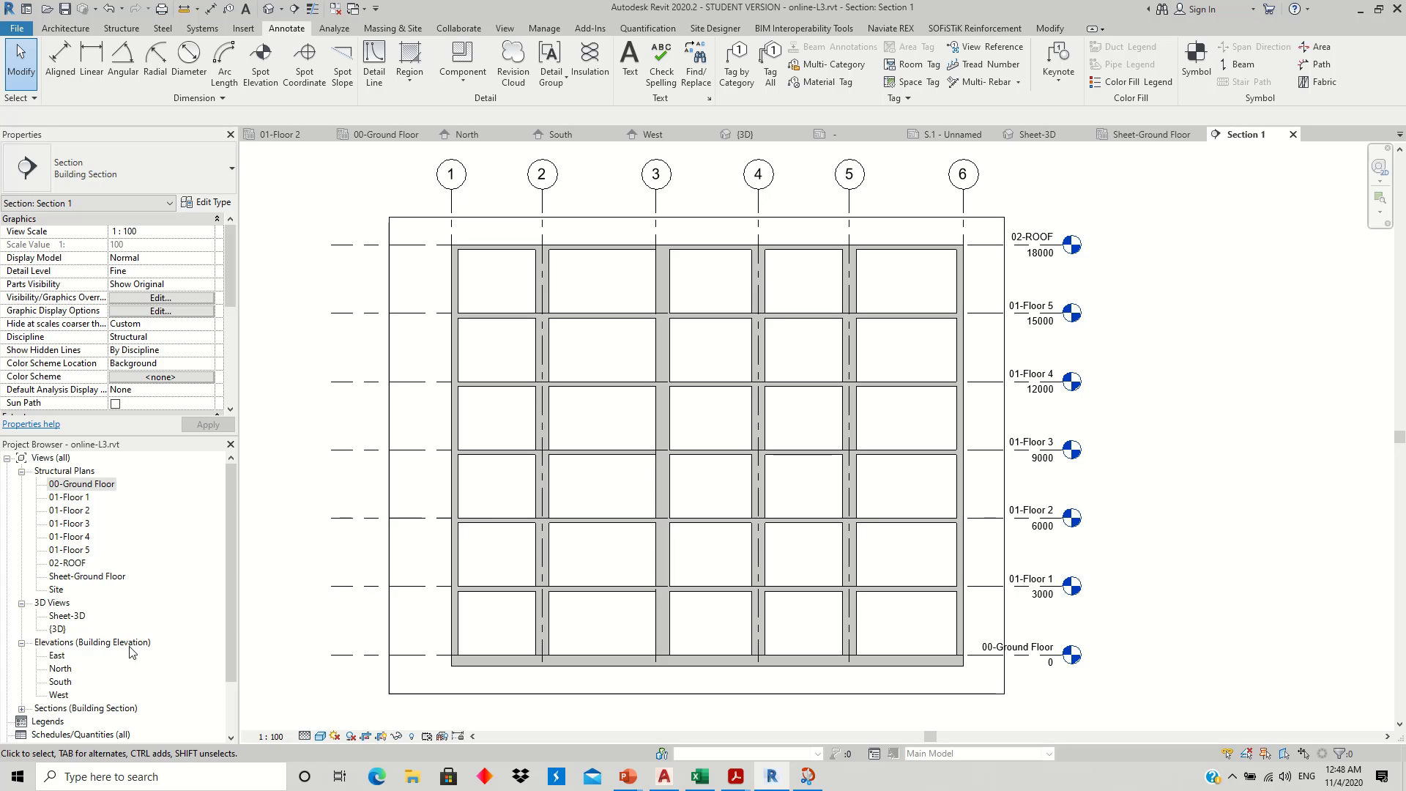
- Open sheet S.1 and drag Section 1 from the Project Browser onto it
{"action": "left_click", "coordinate": [22, 709]}
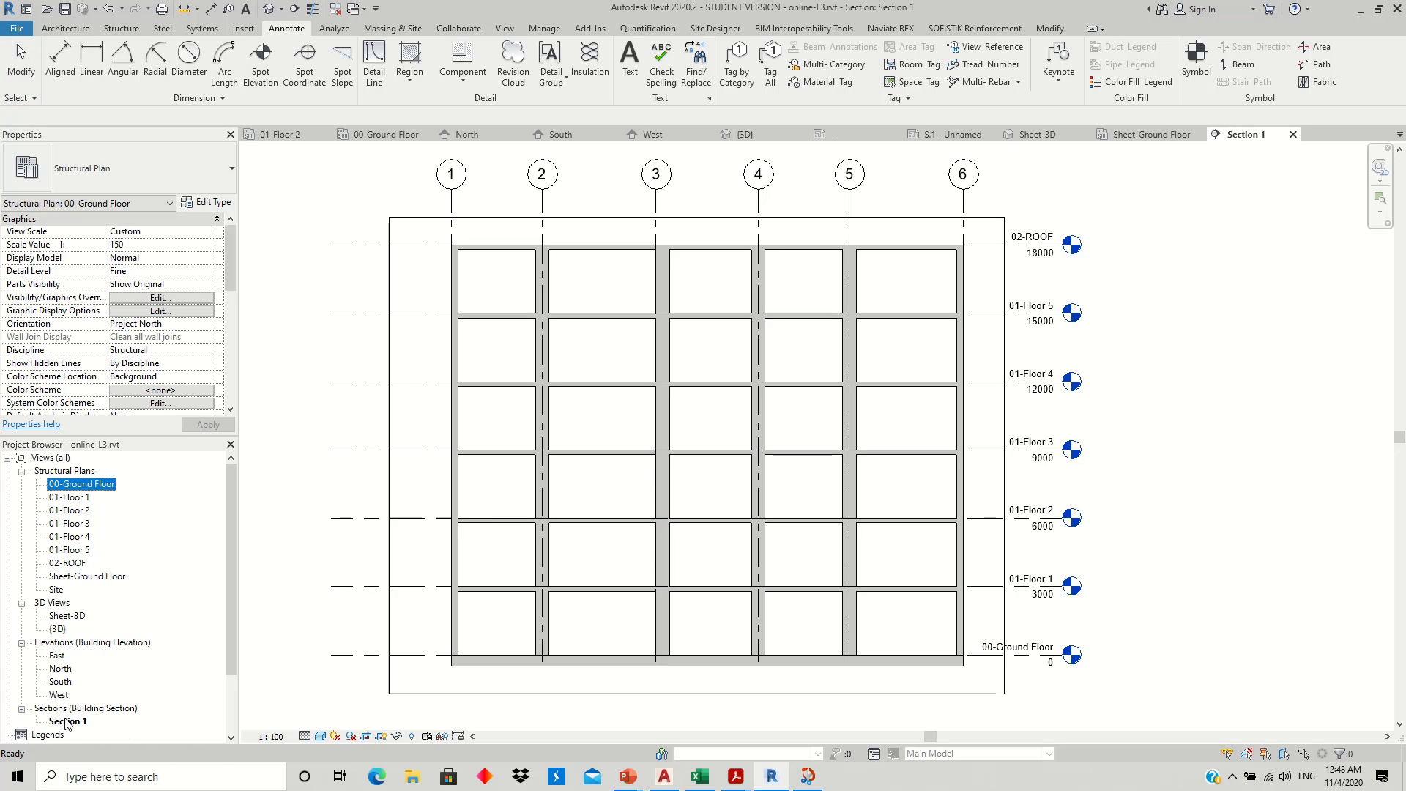
{"action": "left_click", "coordinate": [66, 721]}
{"action": "scroll", "coordinate": [69, 717], "scroll_direction": "down", "scroll_amount": 1}
{"action": "scroll", "coordinate": [80, 681], "scroll_direction": "down", "scroll_amount": 1}
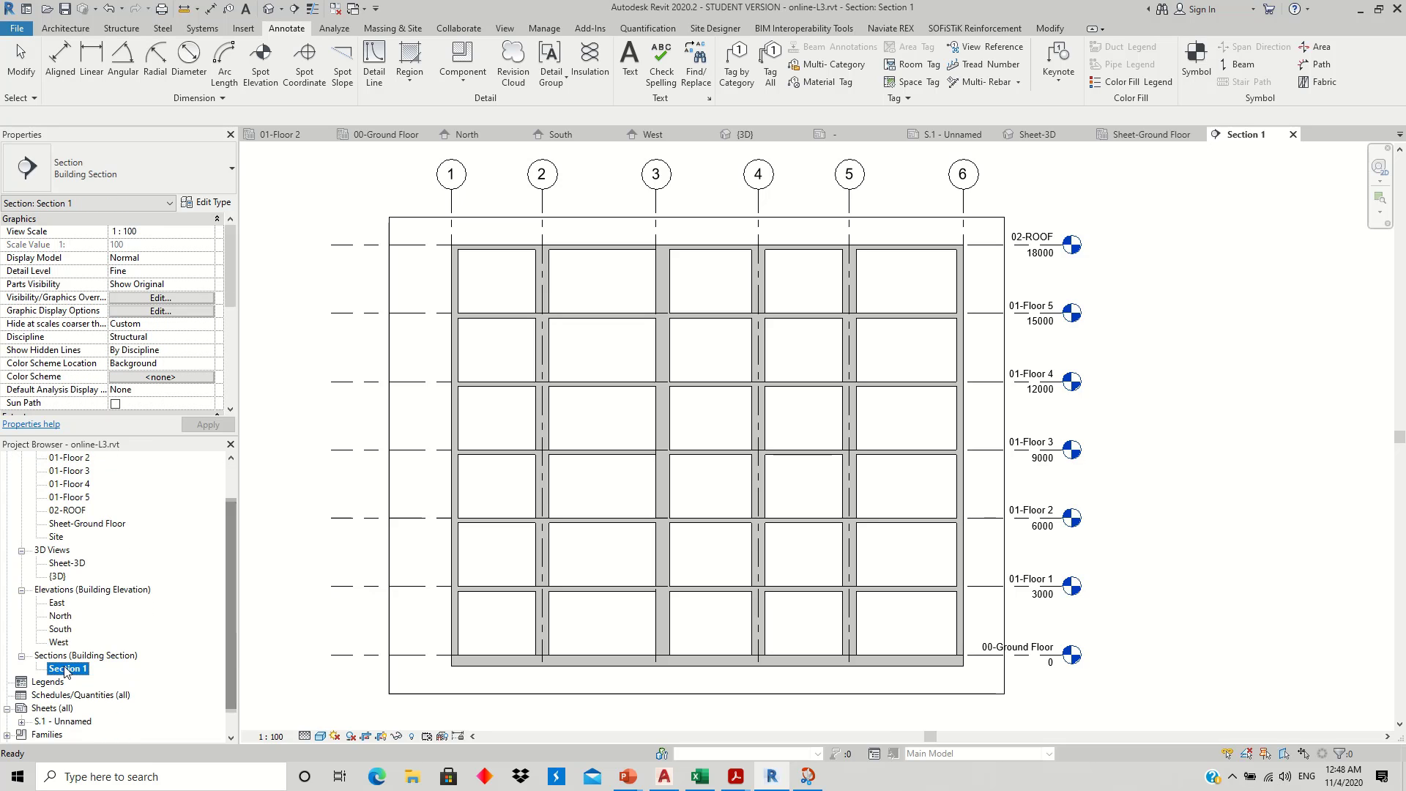
{"action": "double_click", "coordinate": [65, 721]}
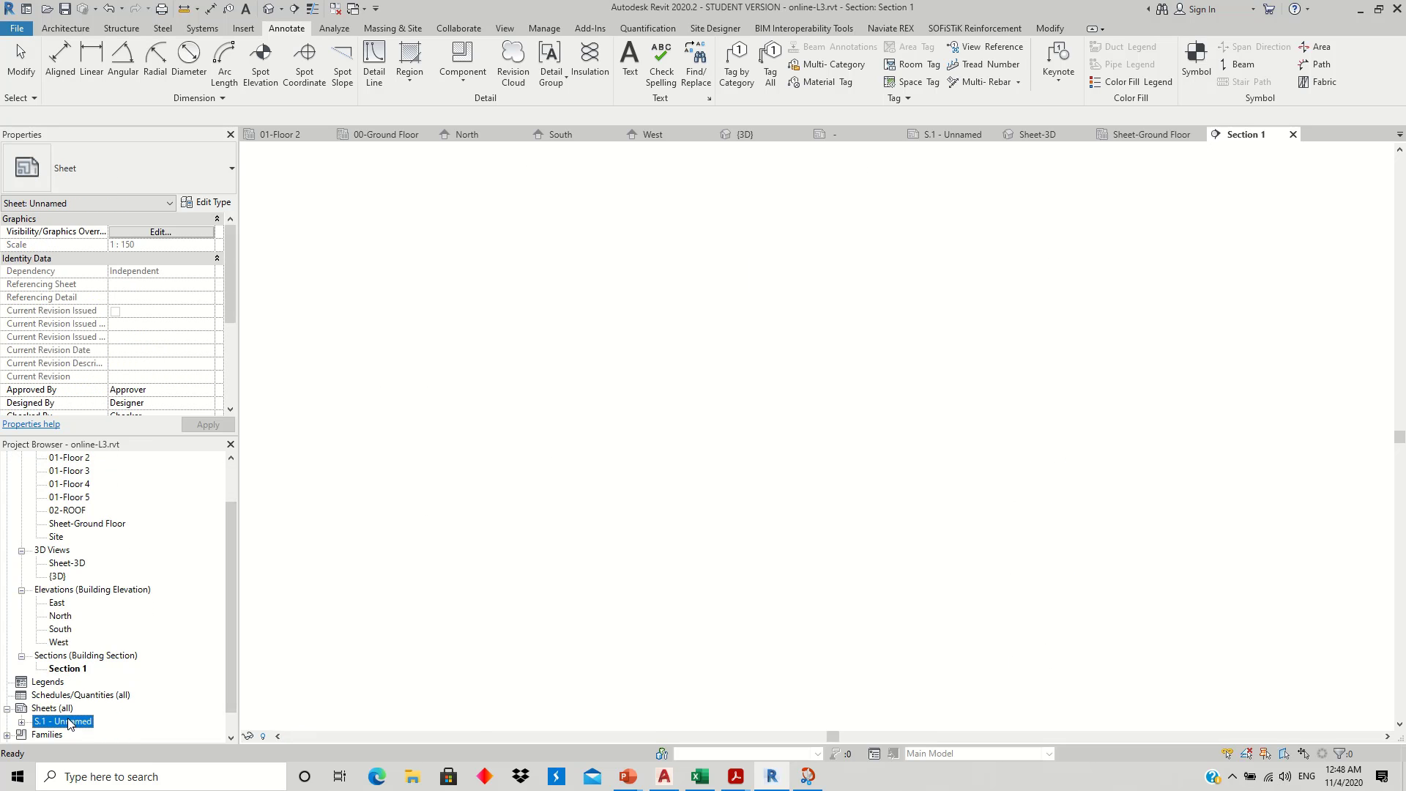
{"action": "left_click", "coordinate": [67, 668]}
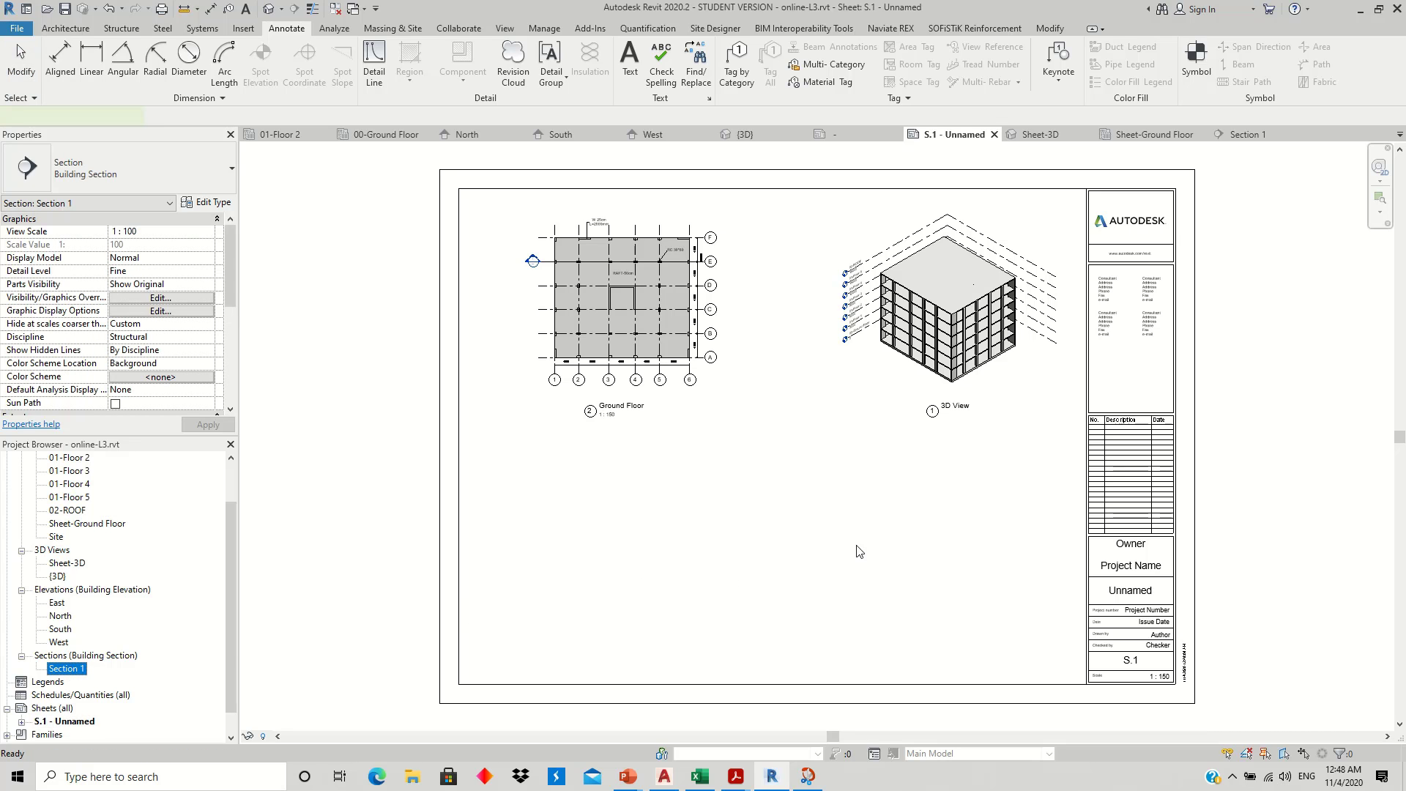
{"action": "left_click_drag", "start_coordinate": [859, 551], "coordinate": [882, 558]}
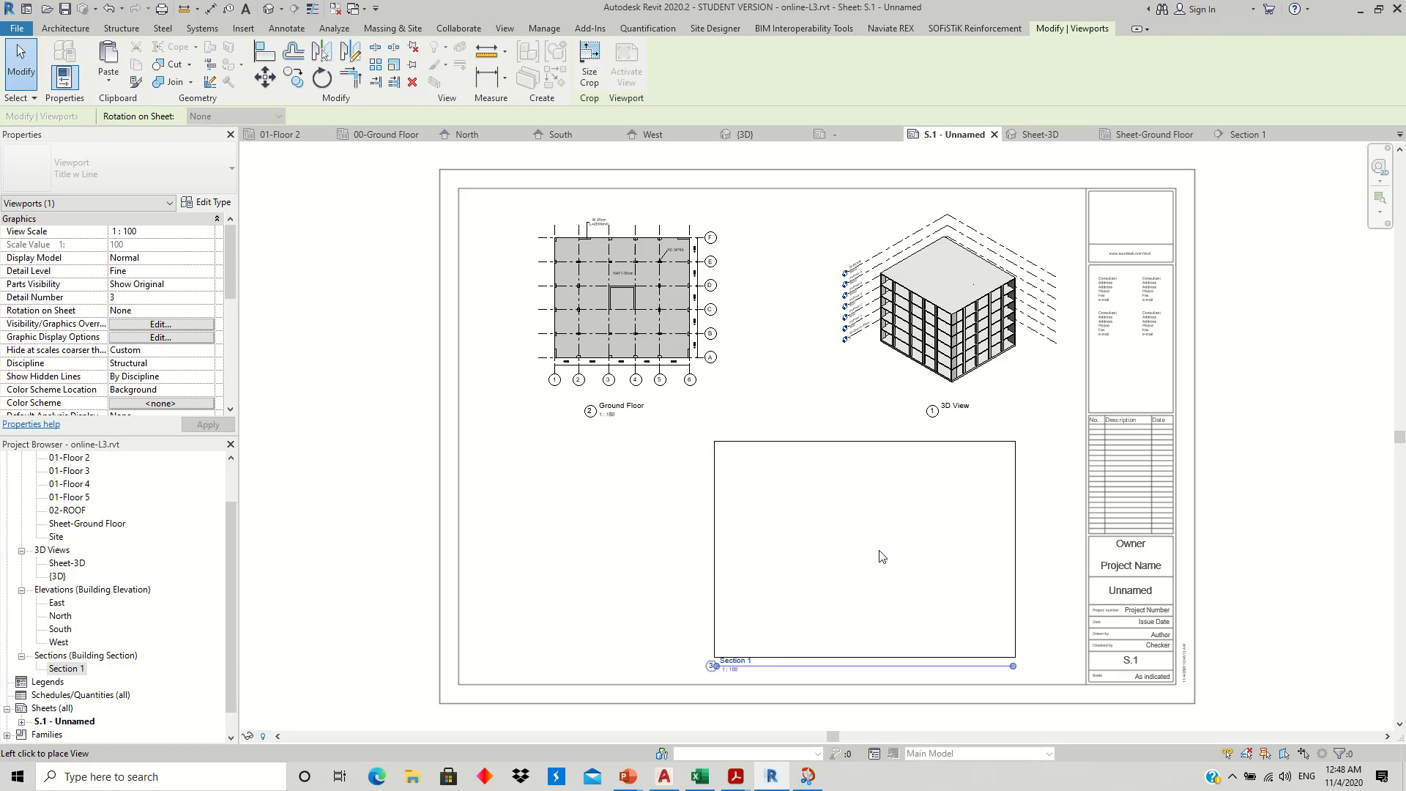
- Place Section 1 below the 3D view using the Viewport: Title No Line type
{"action": "left_click", "coordinate": [923, 555]}
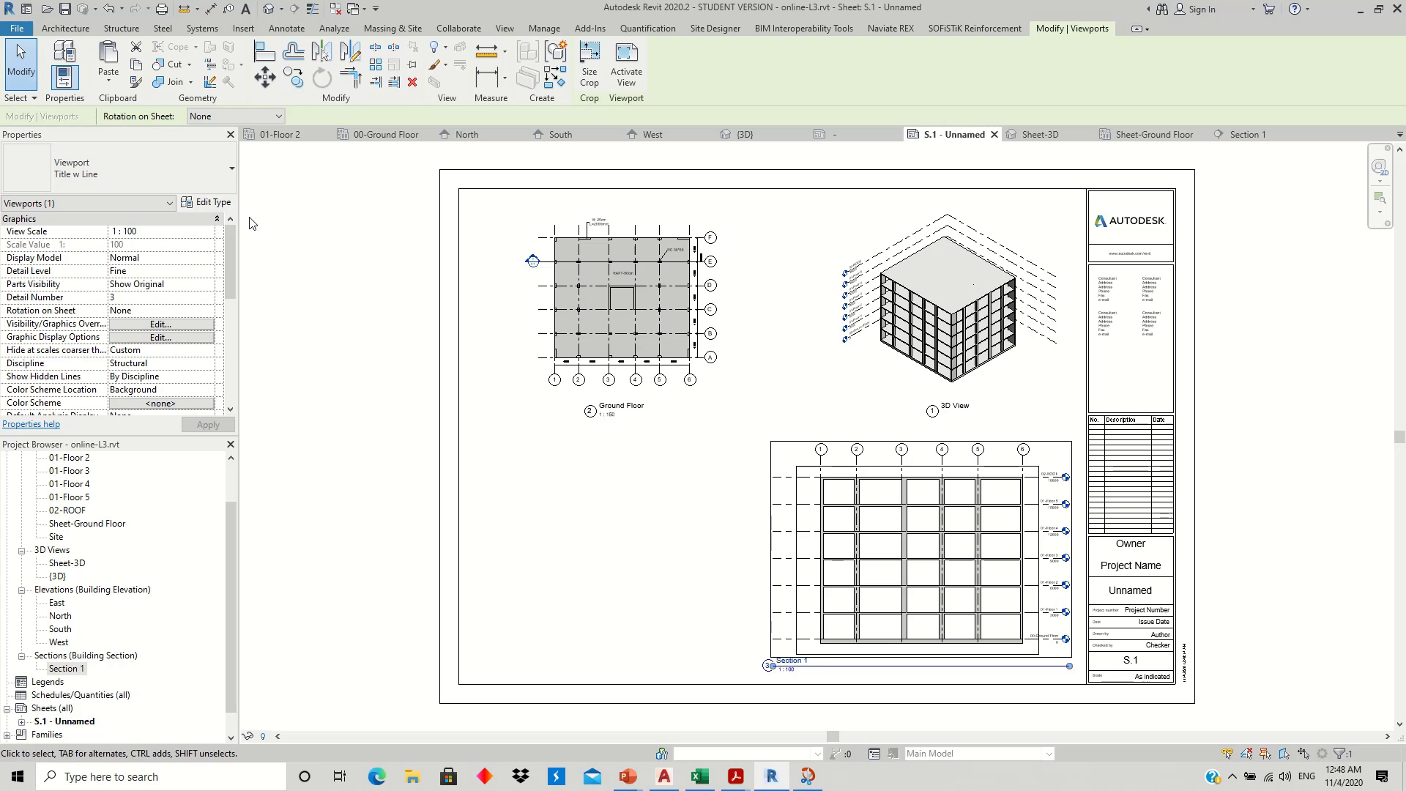
{"action": "left_click", "coordinate": [225, 181]}
{"action": "left_click", "coordinate": [73, 257]}
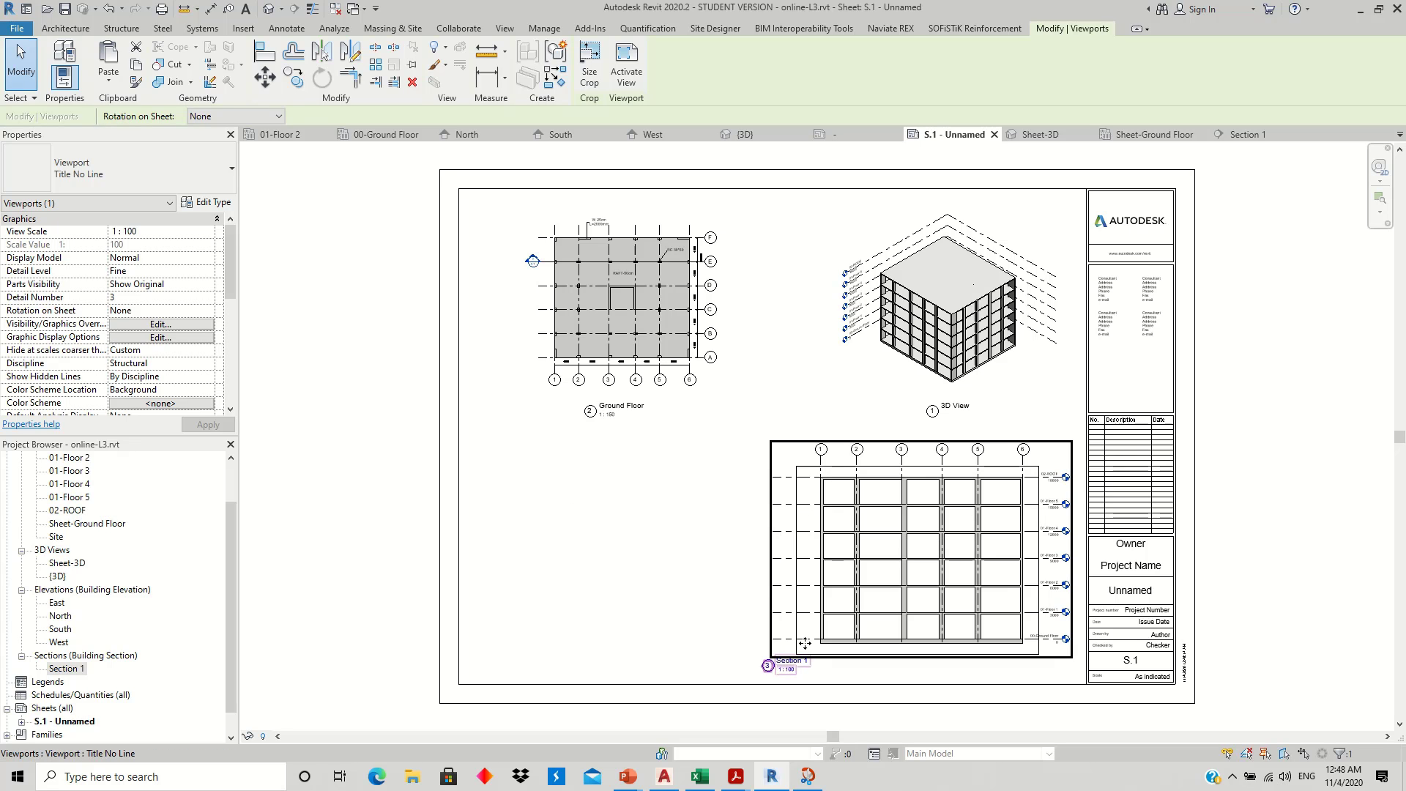
{"action": "right_click", "coordinate": [847, 523]}
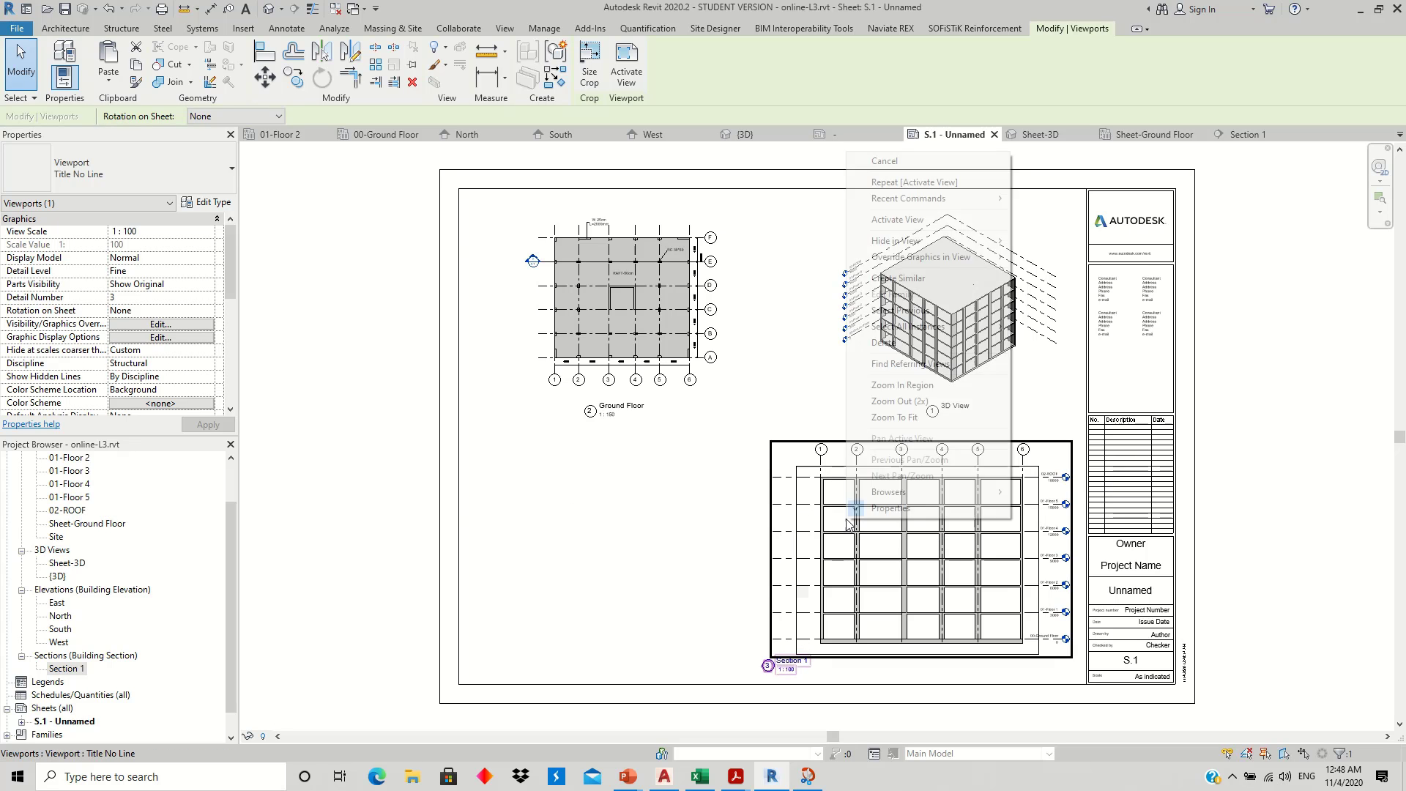
- Activate the Section 1 viewport, hide its crop region, then deactivate back to sheet S.1
{"action": "left_click", "coordinate": [897, 220]}
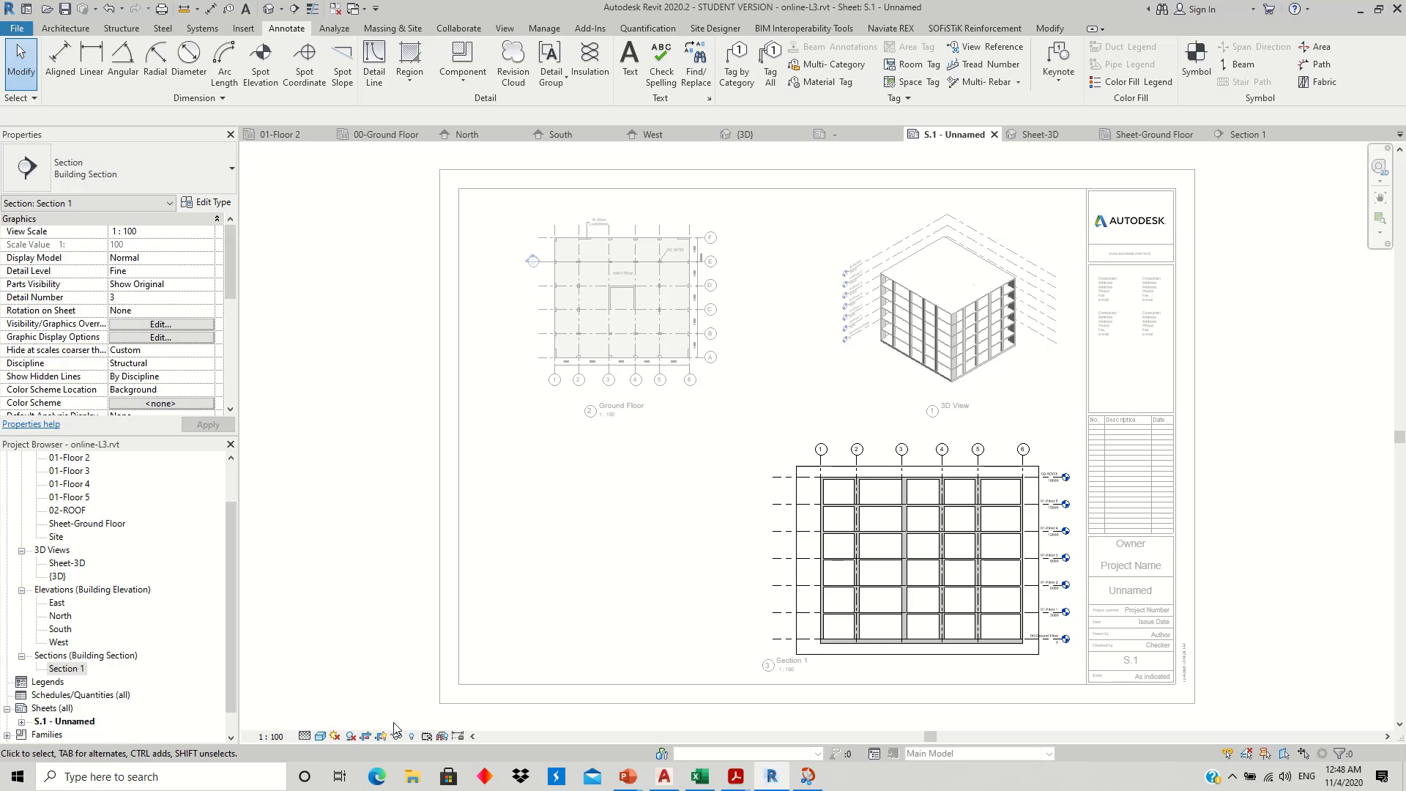
{"action": "left_click", "coordinate": [382, 736]}
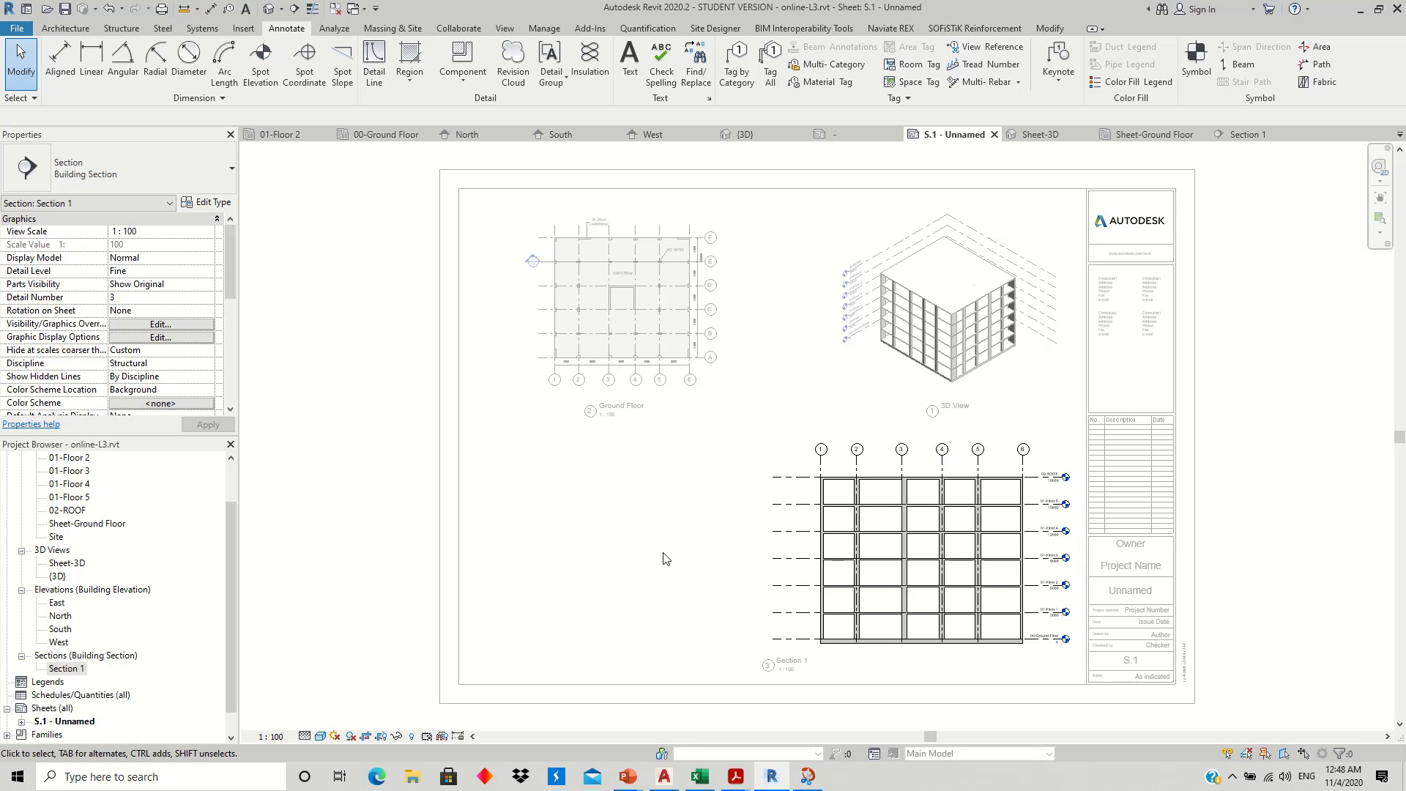
{"action": "left_click", "coordinate": [366, 736]}
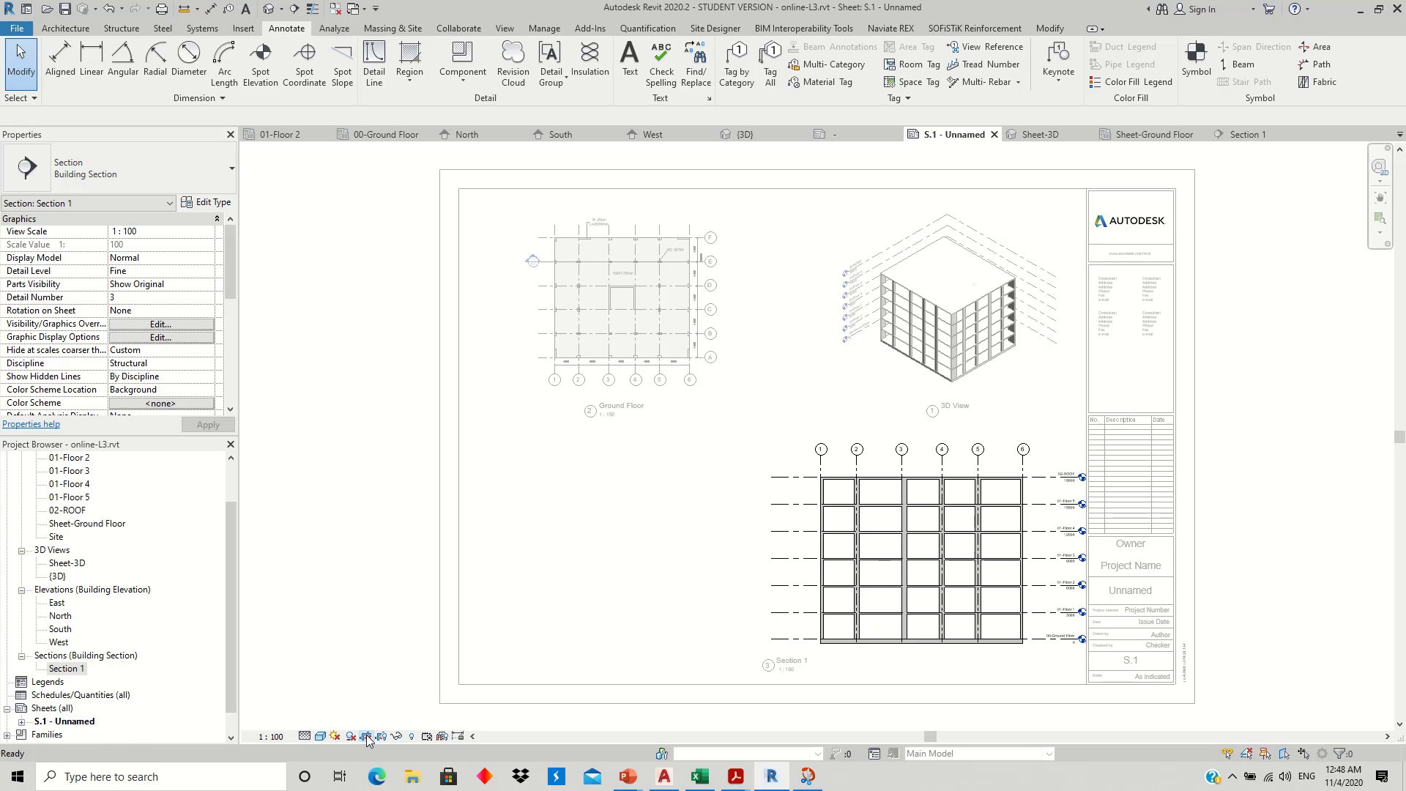
{"action": "left_click", "coordinate": [366, 737]}
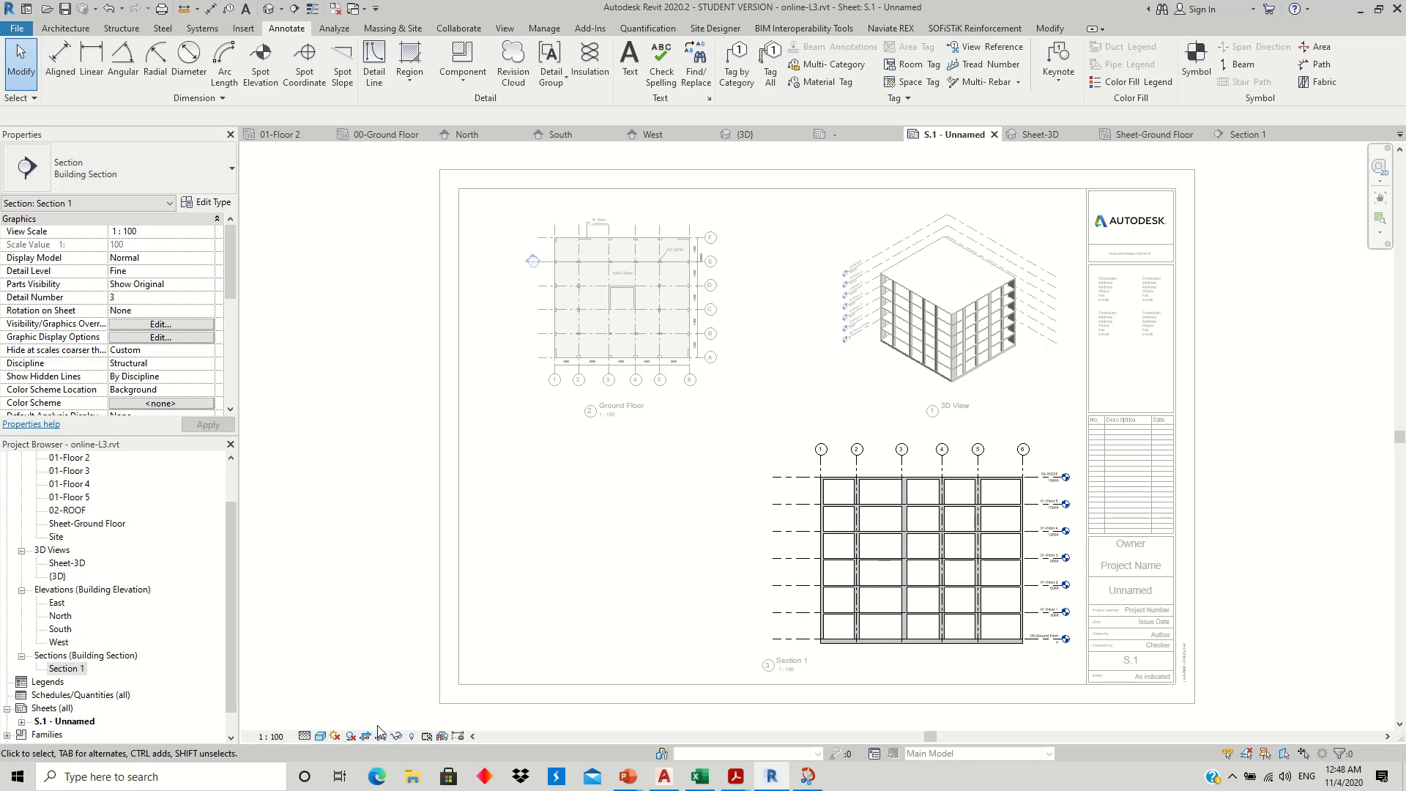
{"action": "right_click", "coordinate": [771, 504]}
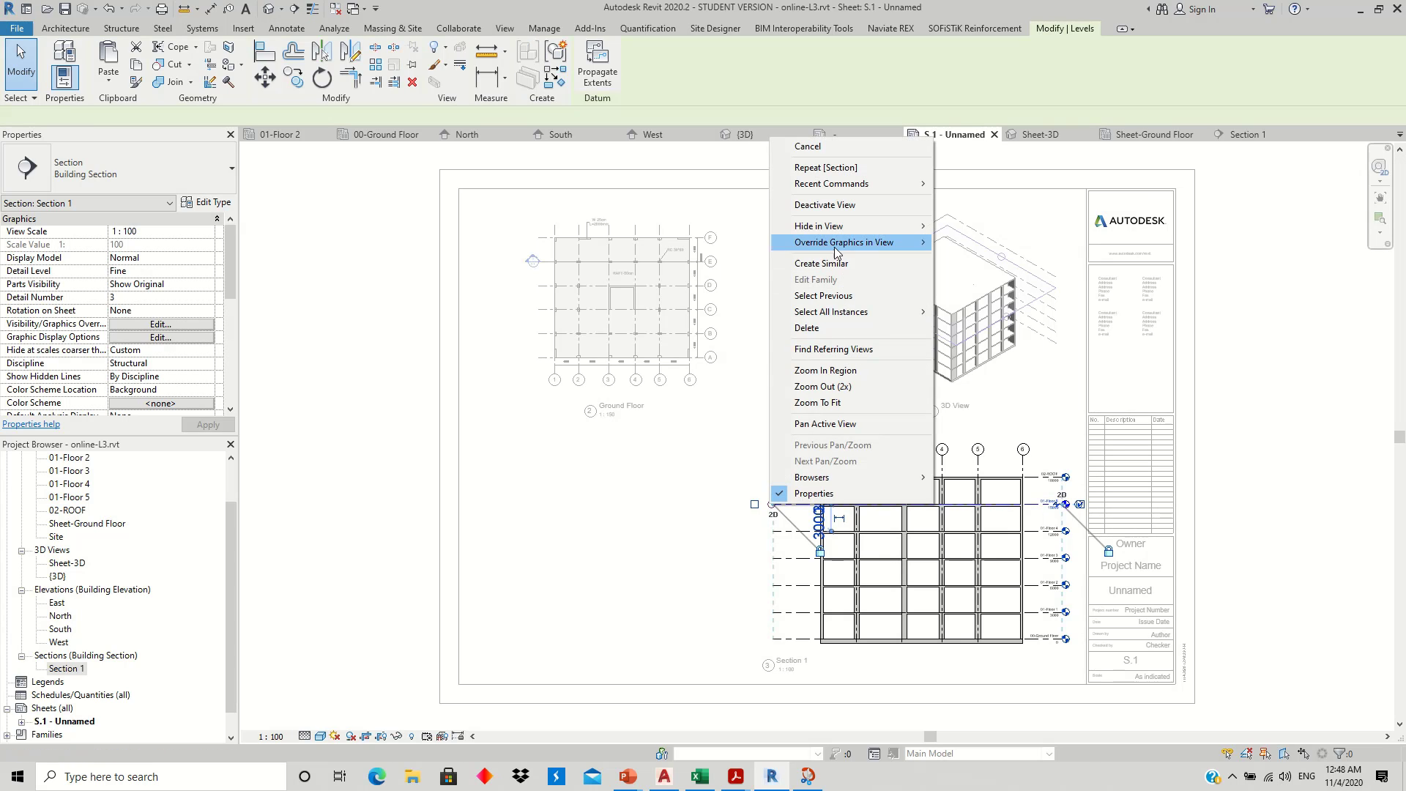
{"action": "left_click", "coordinate": [839, 205]}
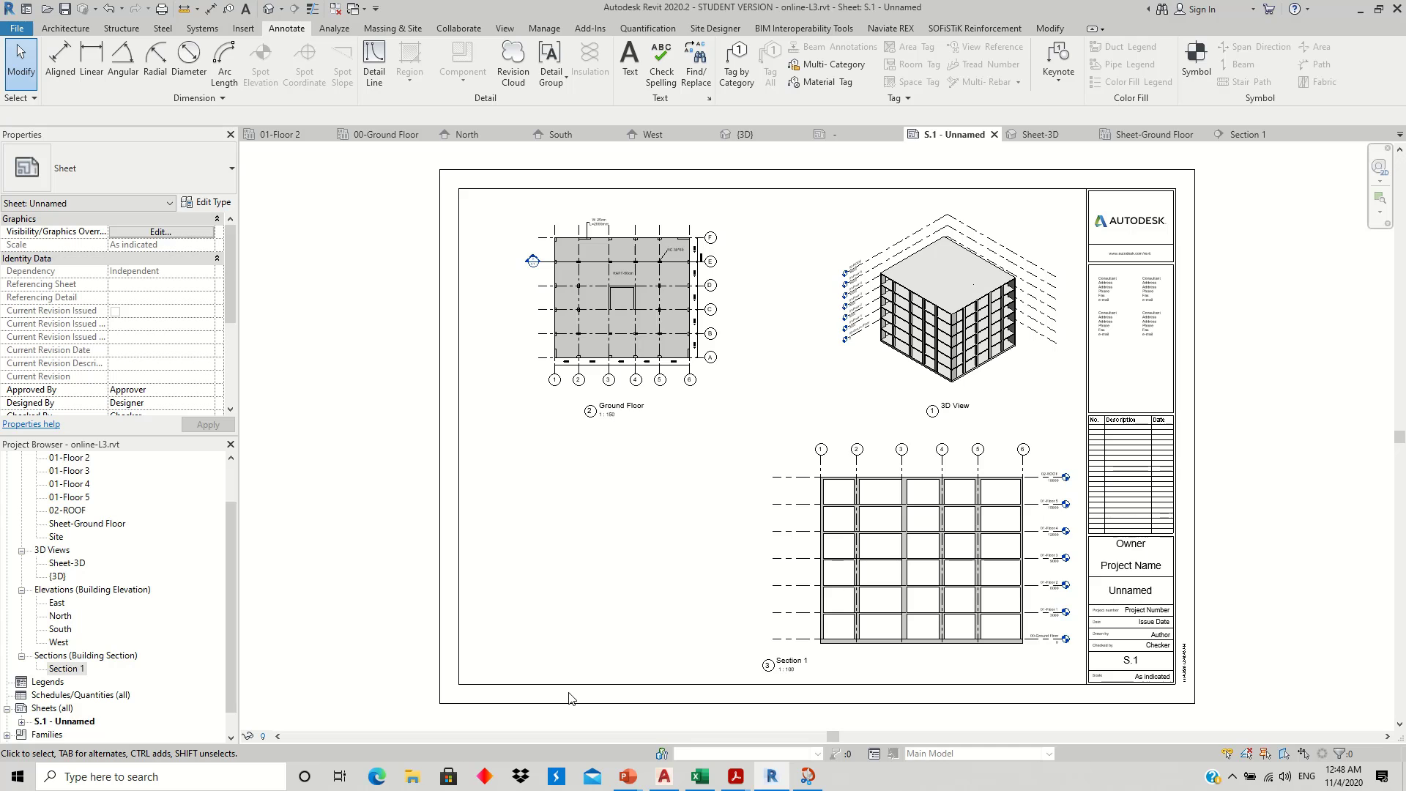
- Set the Section 1 viewport's Title on Sheet to 'Section E-E'
{"action": "left_click", "coordinate": [771, 663]}
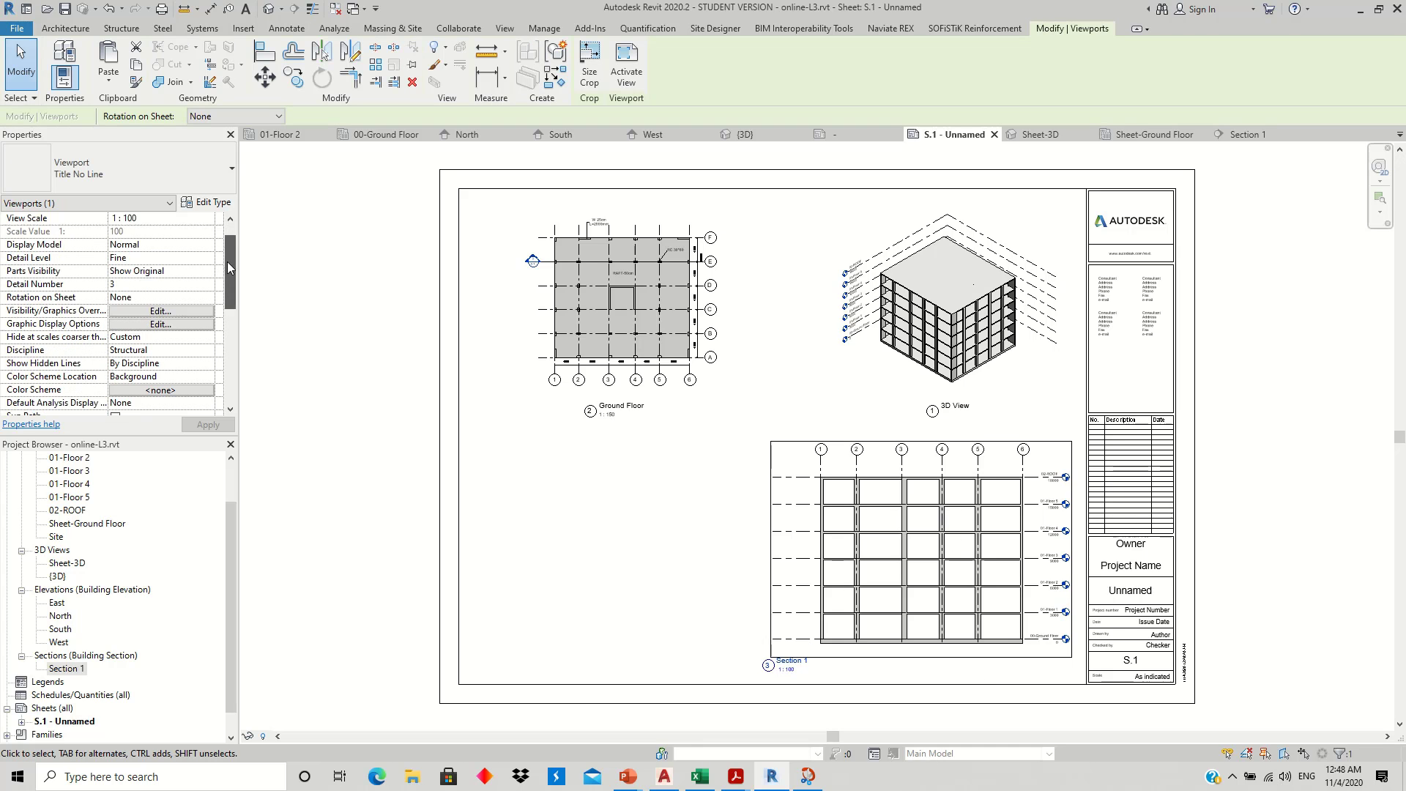
{"action": "scroll", "coordinate": [227, 261], "scroll_direction": "down", "scroll_amount": 4}
{"action": "scroll", "coordinate": [227, 261], "scroll_direction": "down", "scroll_amount": 3}
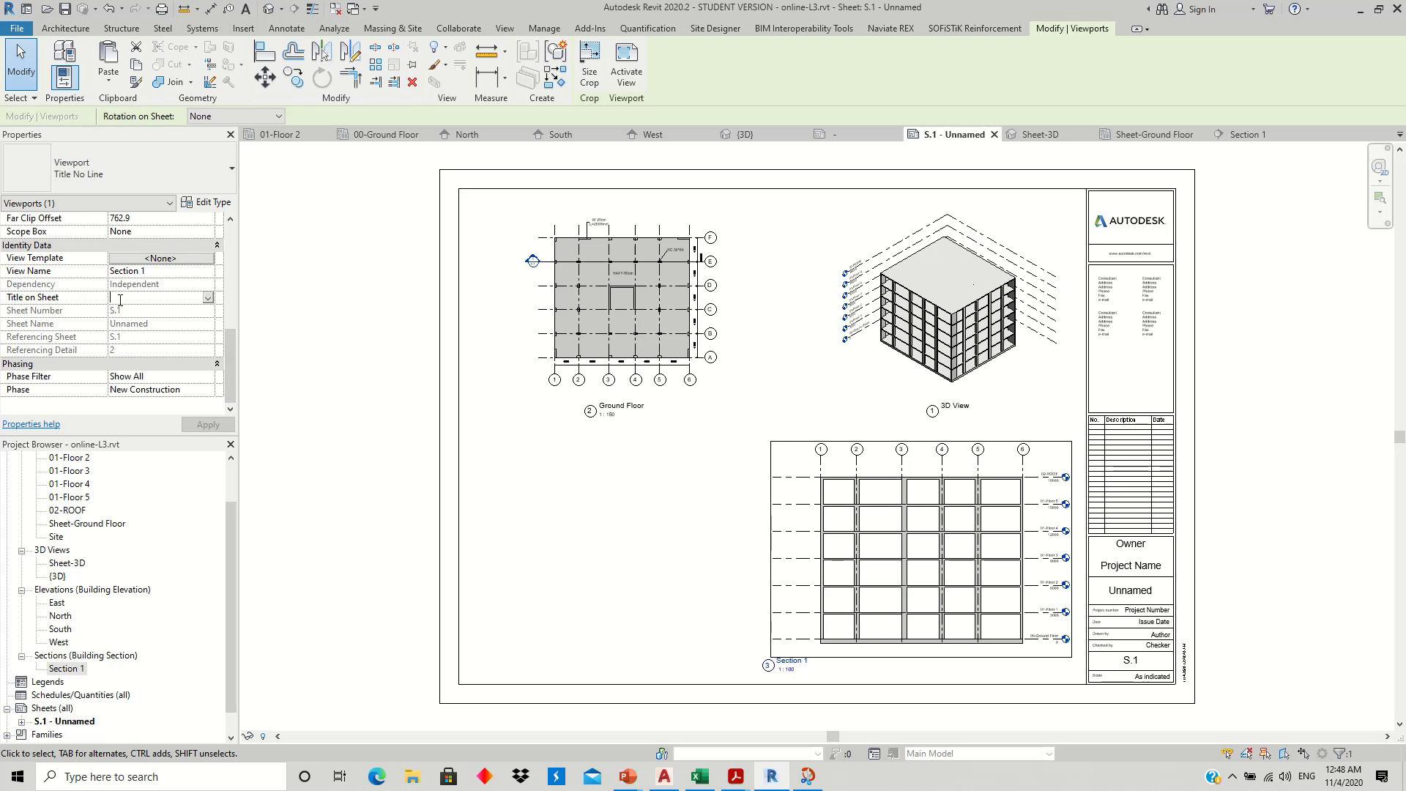
{"action": "type", "text": "Section E-E"}
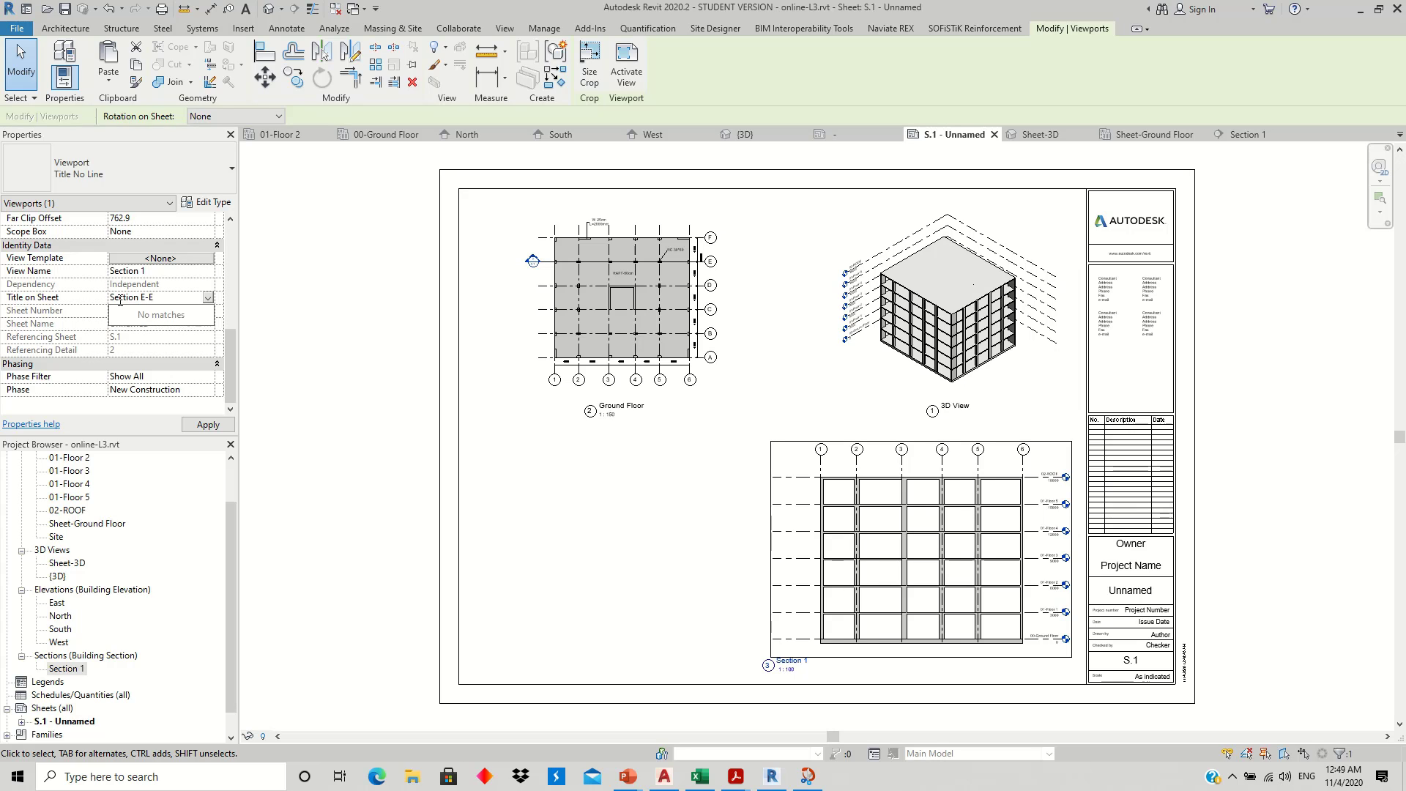
{"action": "left_click", "coordinate": [120, 301]}
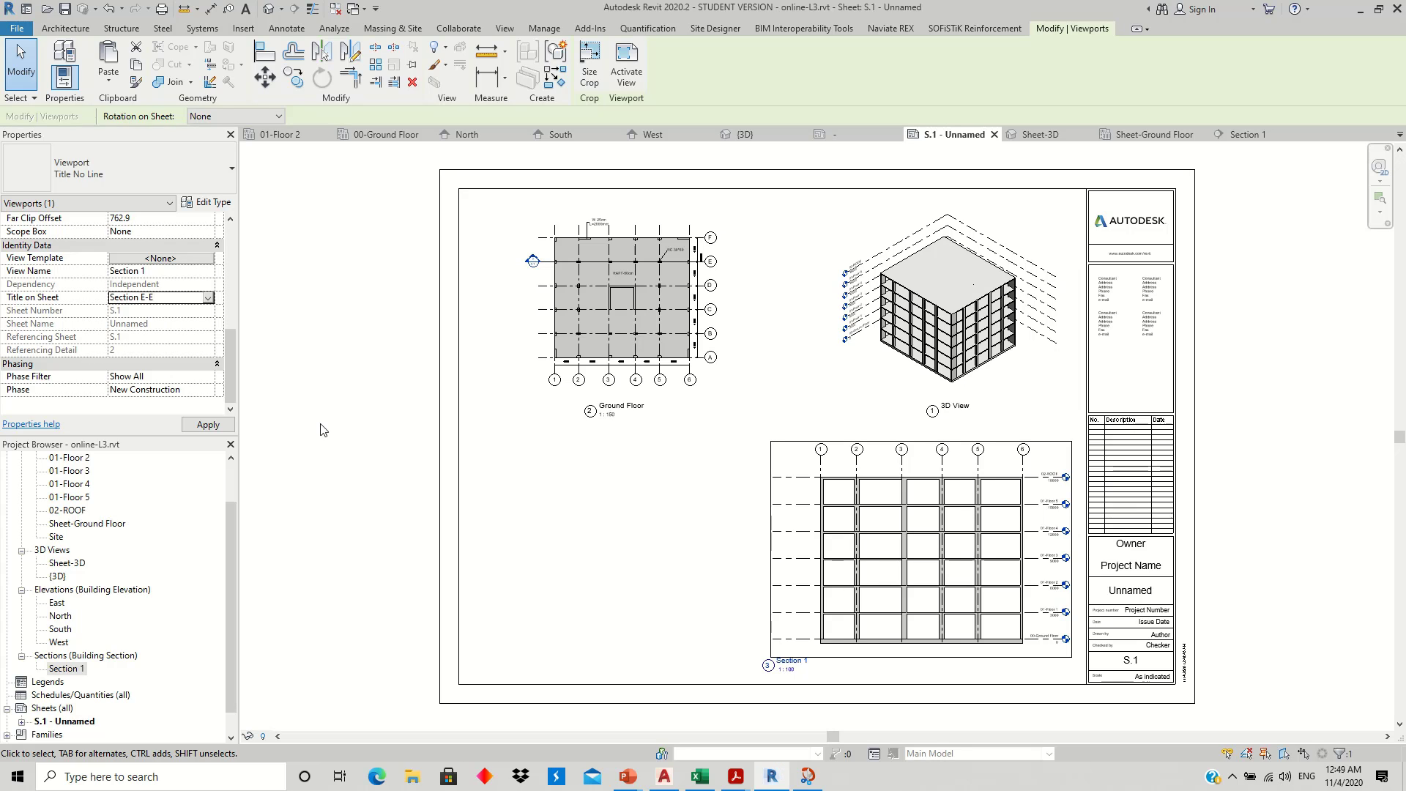
{"action": "left_click", "coordinate": [622, 535]}
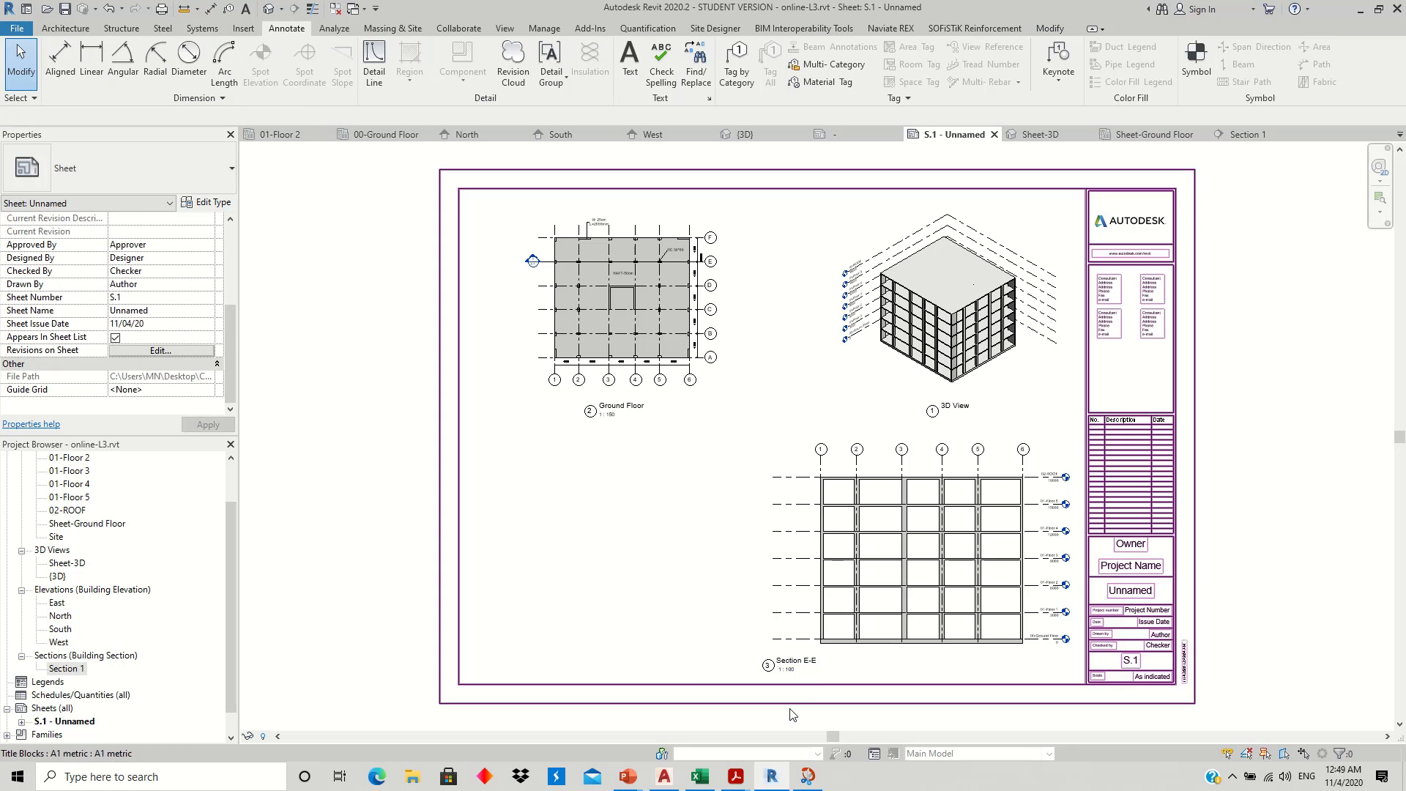
- Move the Section E-E title right so it sits centred under the section drawing
{"action": "left_click", "coordinate": [805, 666]}
{"action": "left_click_drag", "start_coordinate": [807, 668], "coordinate": [972, 671]}
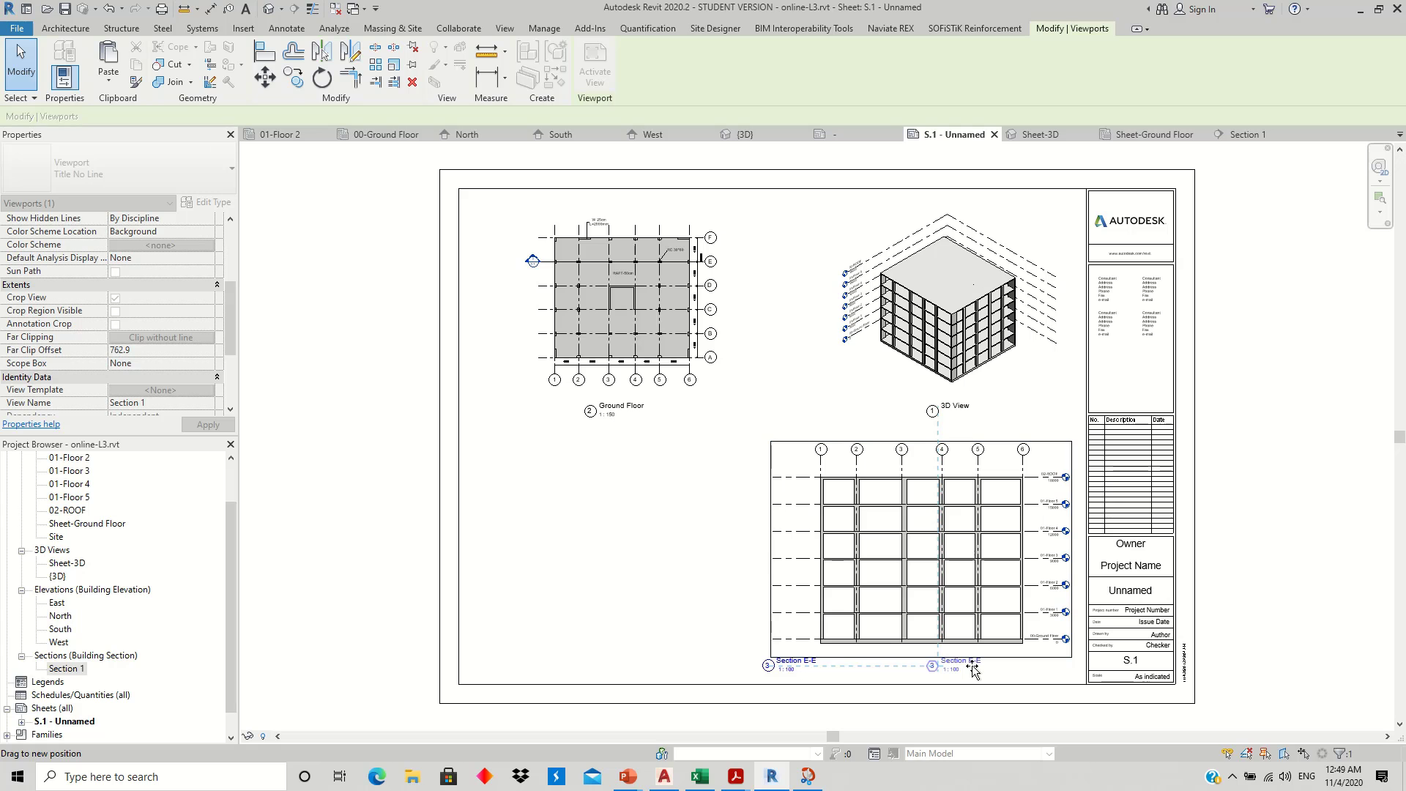
{"action": "left_click", "coordinate": [685, 582]}
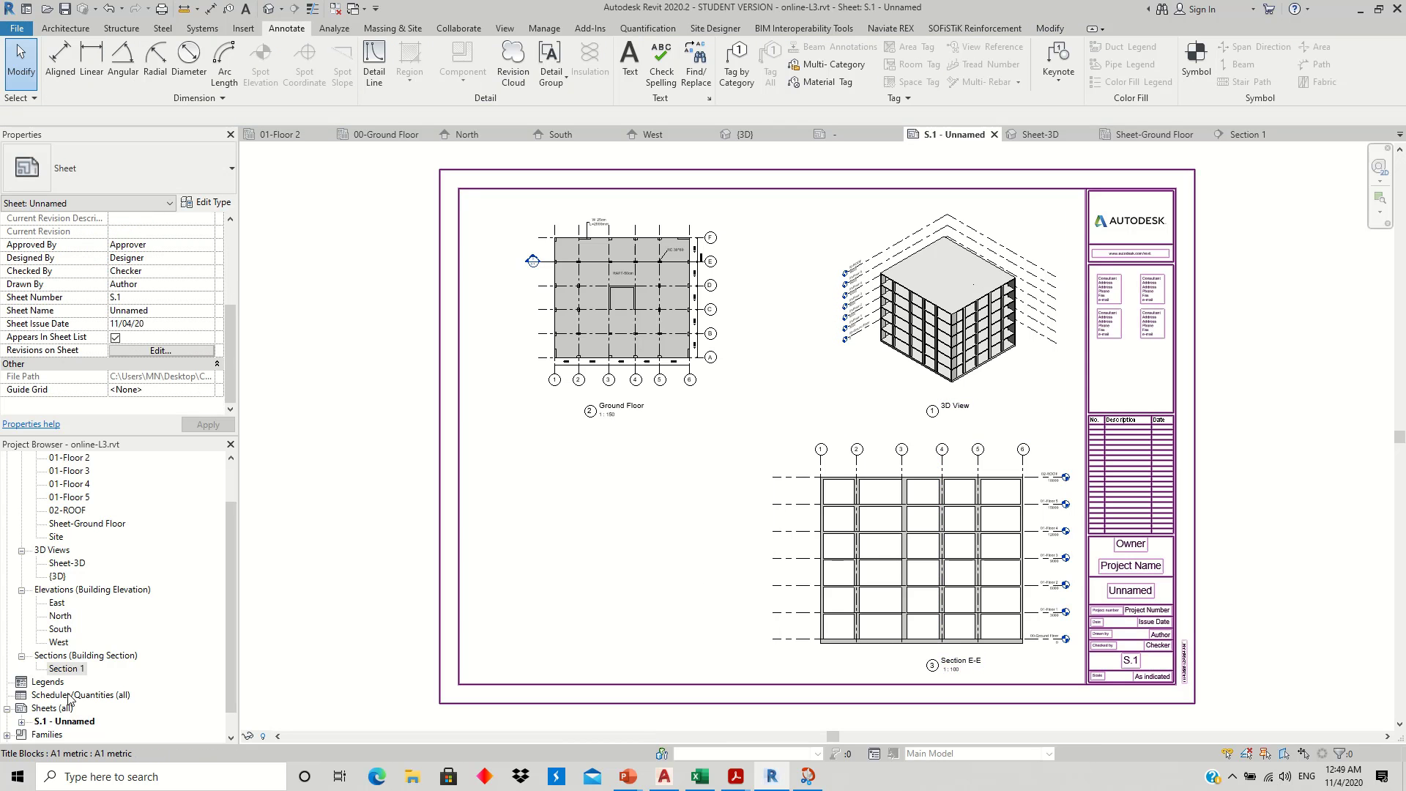
{"action": "double_click", "coordinate": [65, 669]}
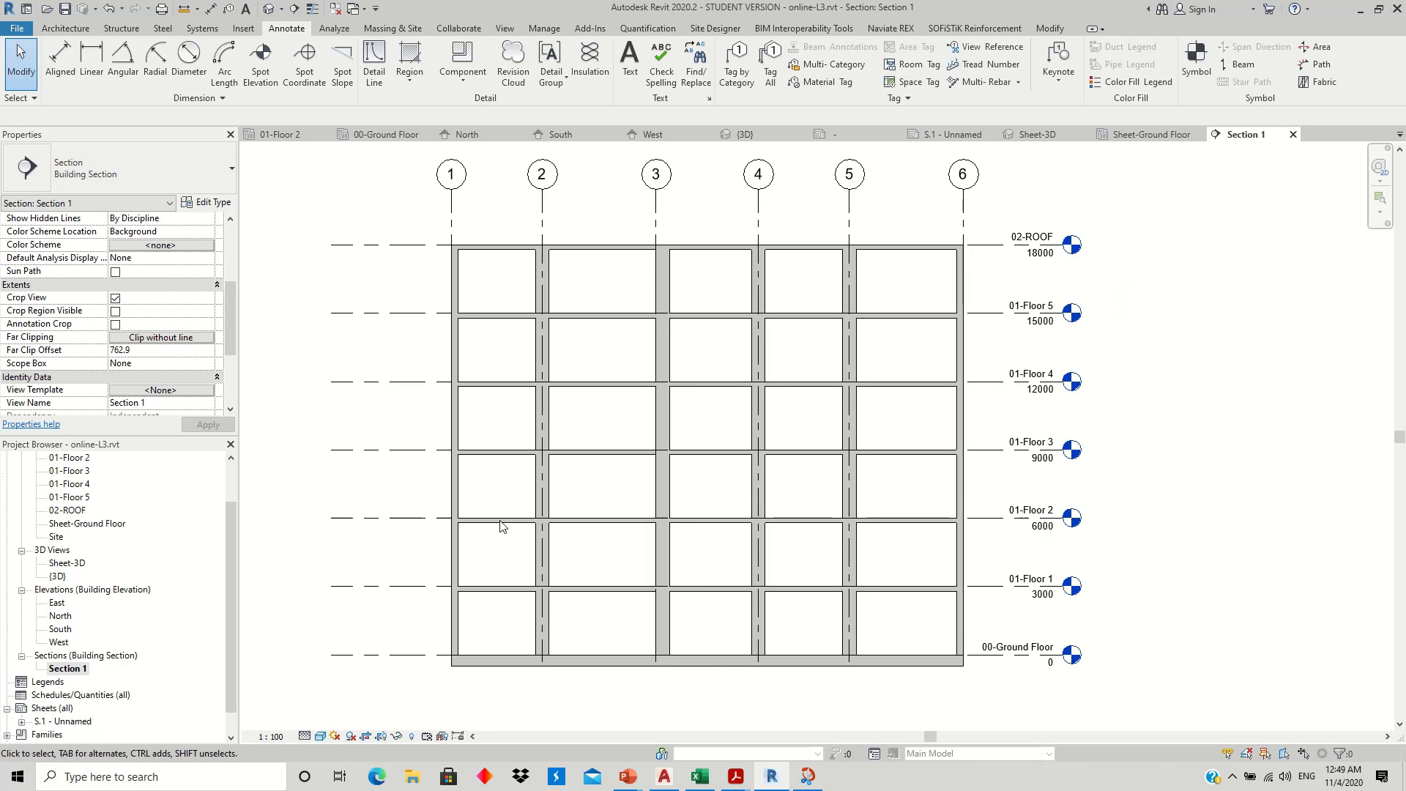
{"action": "scroll", "coordinate": [230, 324], "scroll_direction": "down", "scroll_amount": 3}
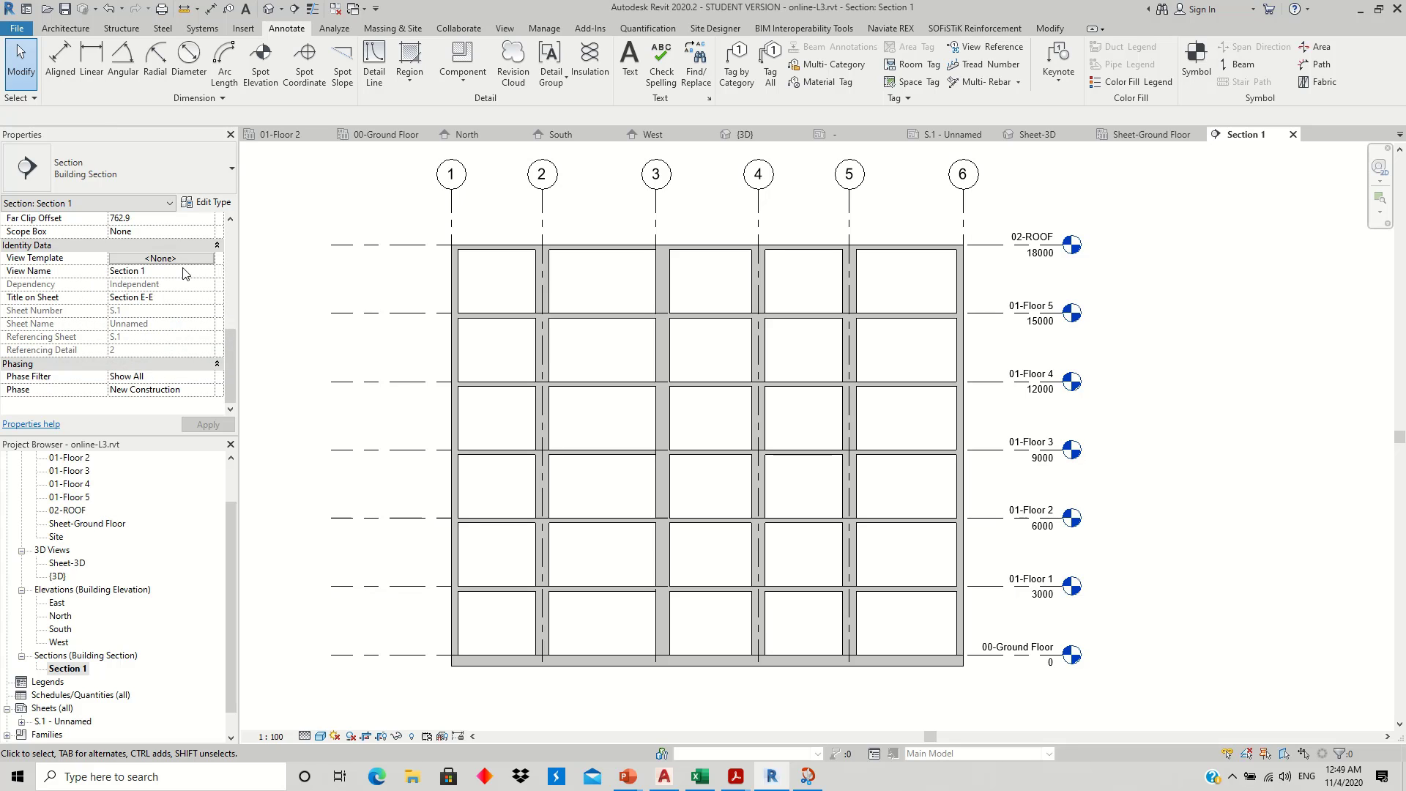
{"action": "left_click_drag", "start_coordinate": [230, 366], "coordinate": [236, 277]}
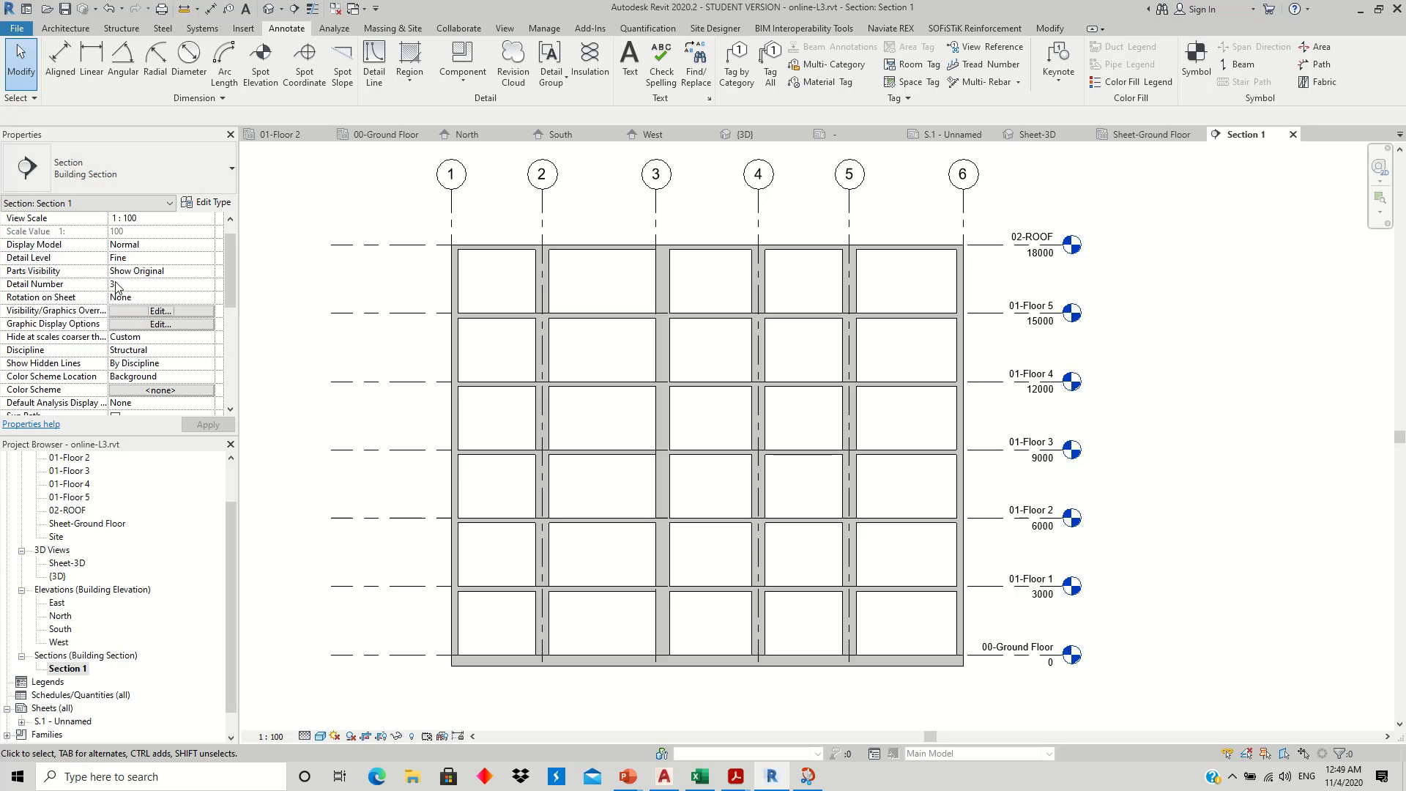
{"action": "left_click_drag", "start_coordinate": [236, 257], "coordinate": [229, 353]}
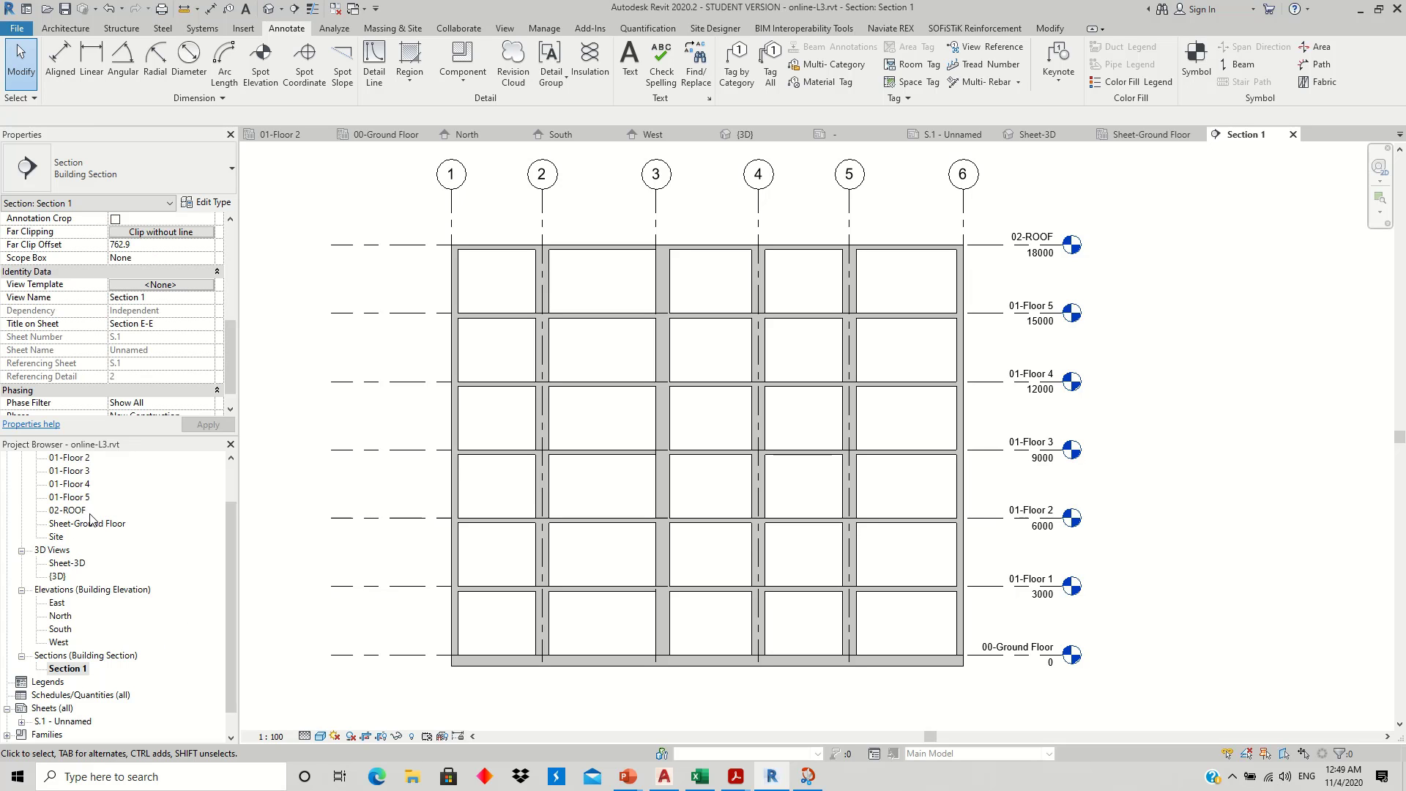
{"action": "scroll", "coordinate": [90, 519], "scroll_direction": "up", "scroll_amount": 1}
{"action": "scroll", "coordinate": [91, 519], "scroll_direction": "up", "scroll_amount": 1}
{"action": "double_click", "coordinate": [81, 472]}
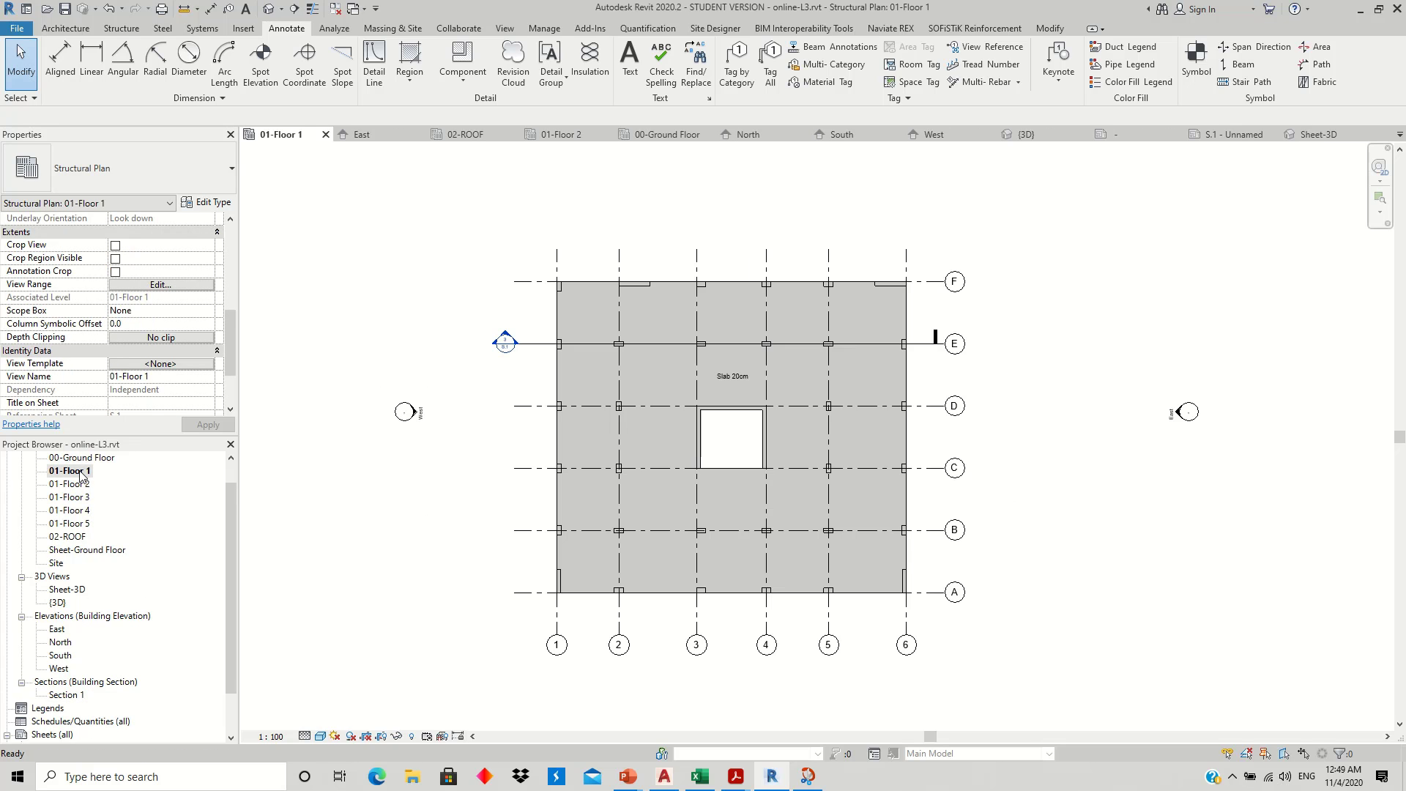
{"action": "scroll", "coordinate": [516, 345], "scroll_direction": "up", "scroll_amount": 2}
{"action": "scroll", "coordinate": [516, 345], "scroll_direction": "up", "scroll_amount": 3}
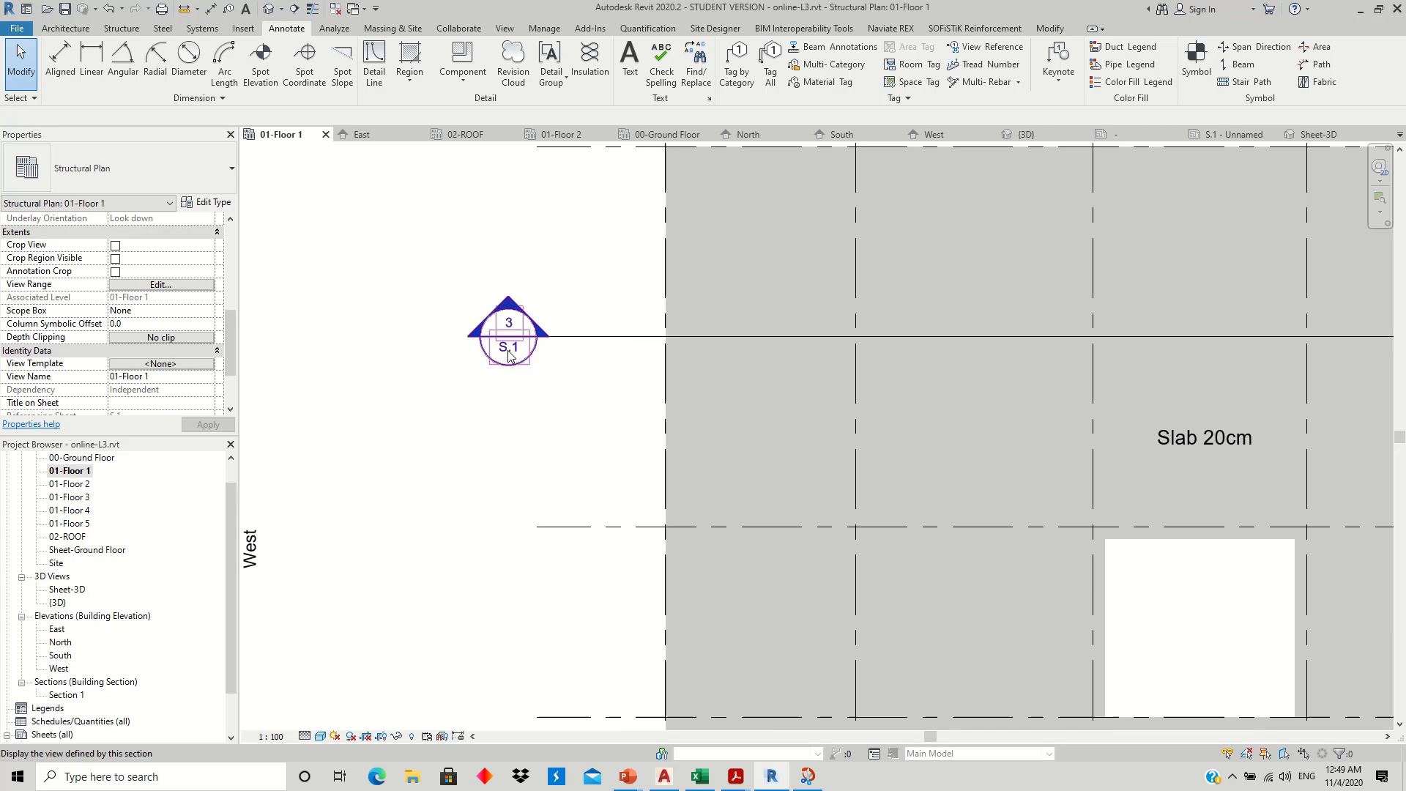
{"action": "scroll", "coordinate": [517, 347], "scroll_direction": "up", "scroll_amount": 2}
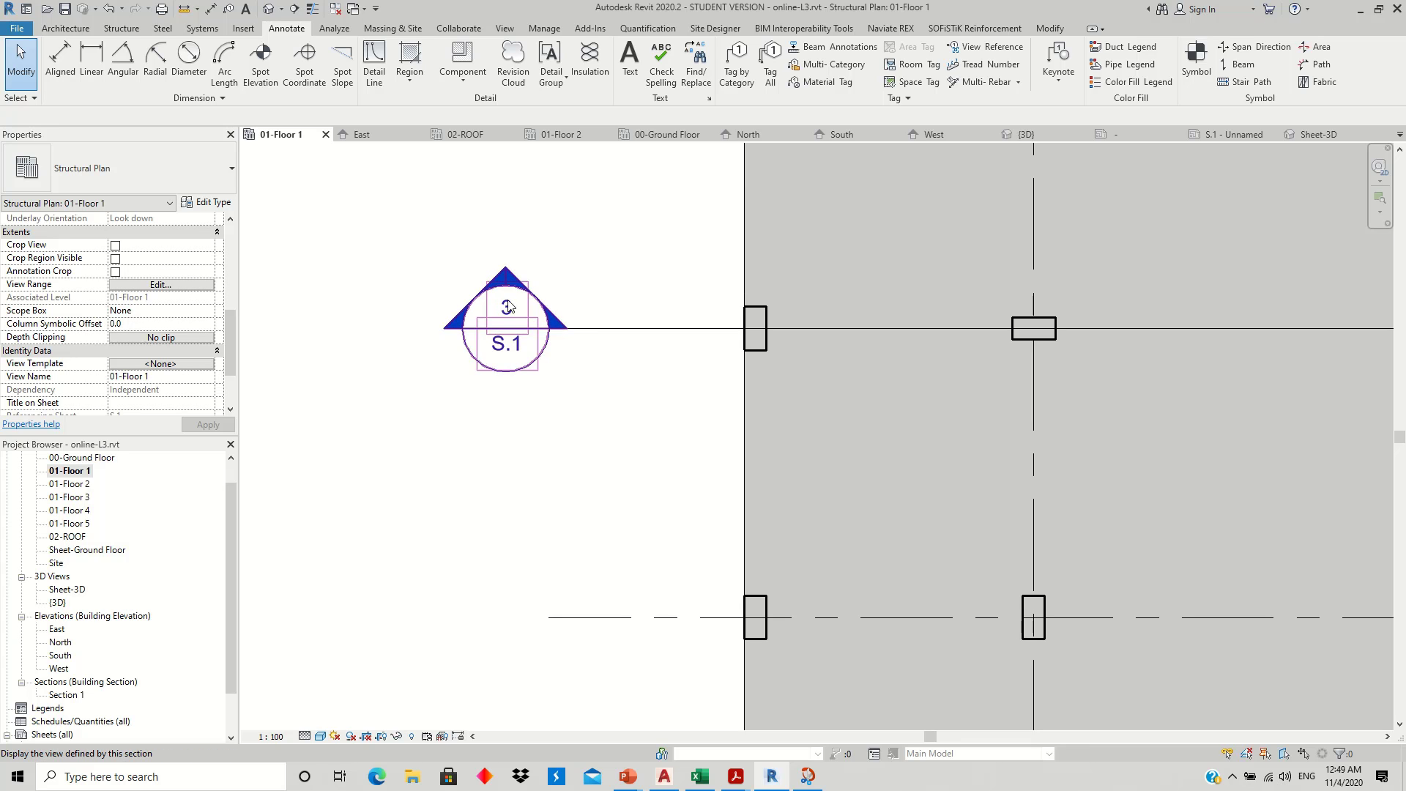
{"action": "scroll", "coordinate": [575, 355], "scroll_direction": "down", "scroll_amount": 3}
{"action": "scroll", "coordinate": [575, 355], "scroll_direction": "down", "scroll_amount": 2}
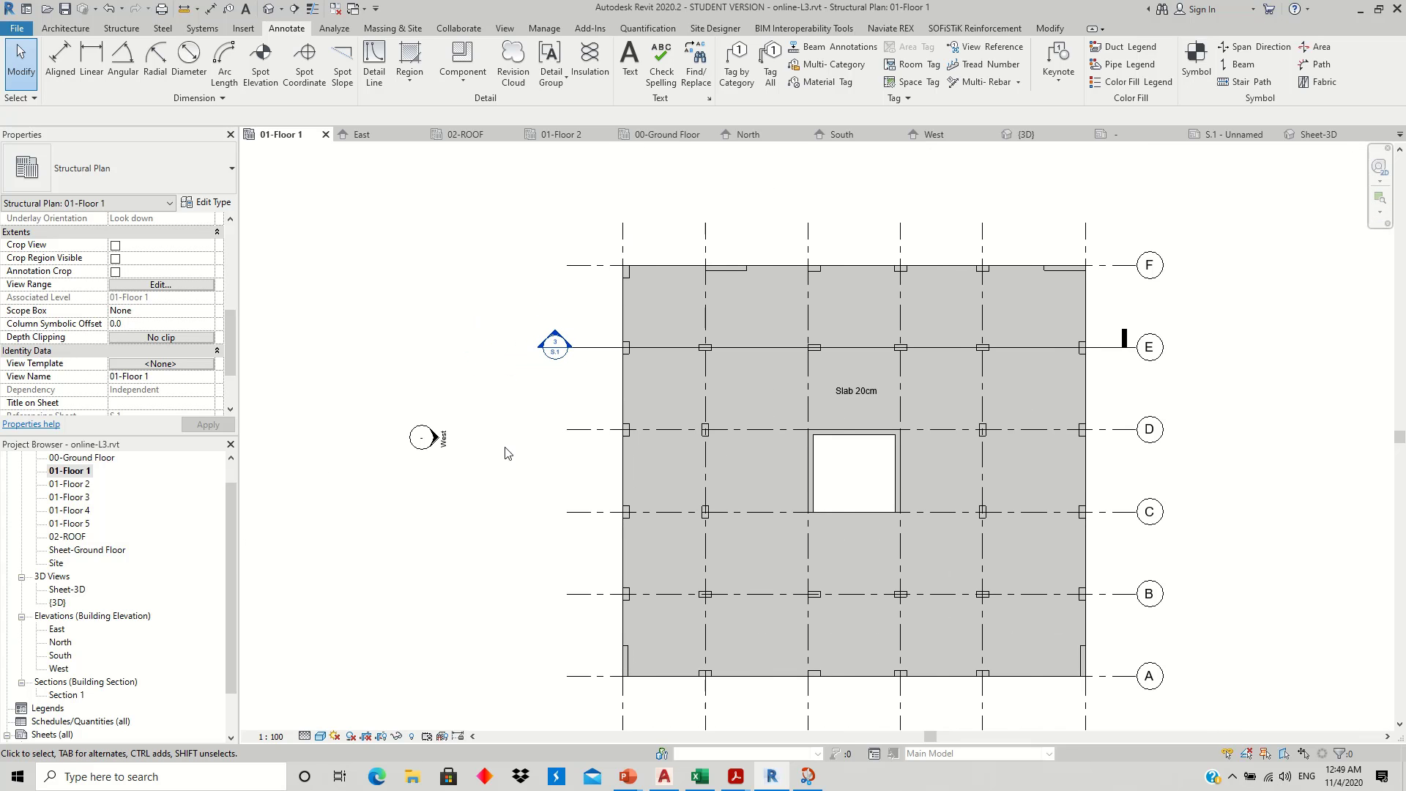
{"action": "scroll", "coordinate": [231, 639], "scroll_direction": "down", "scroll_amount": 2}
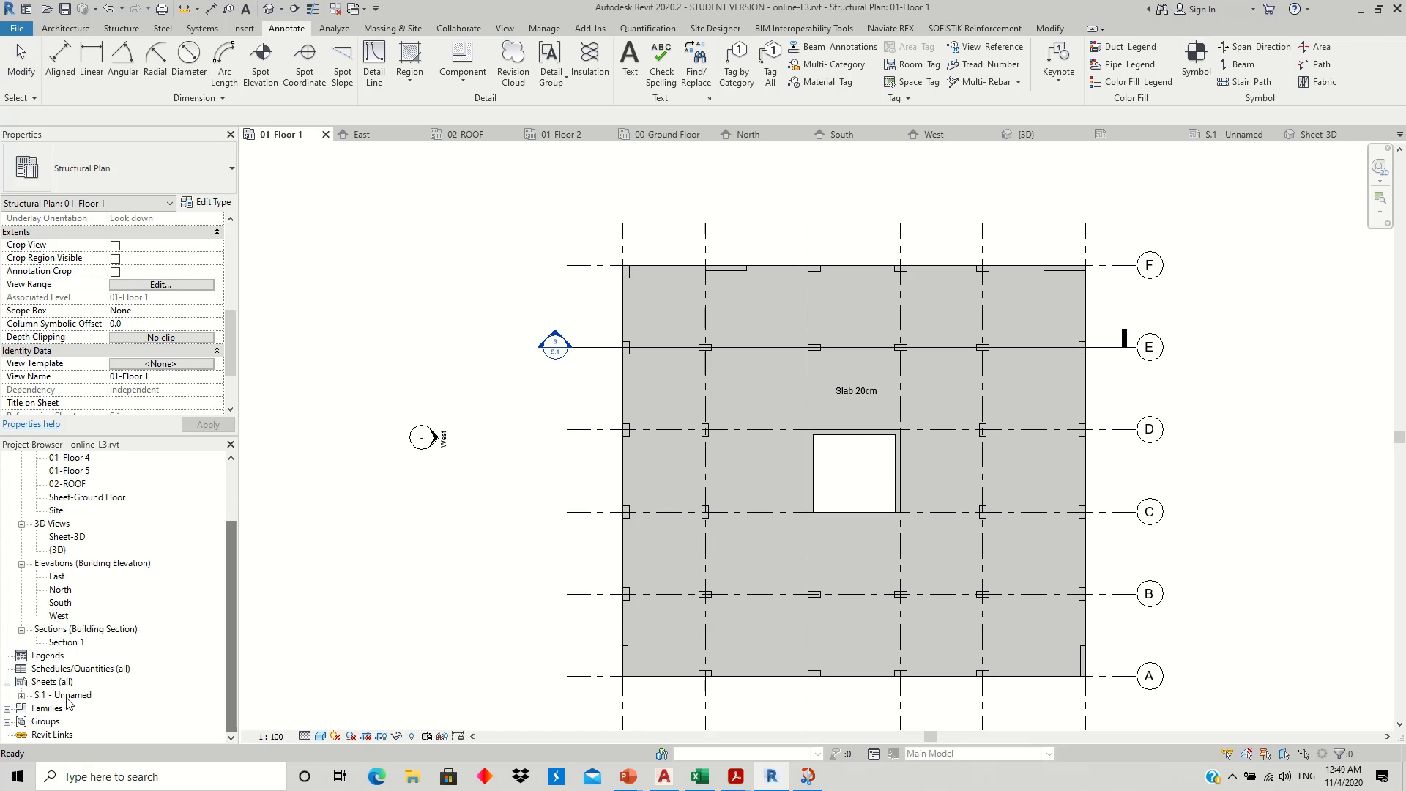
{"action": "double_click", "coordinate": [64, 694]}
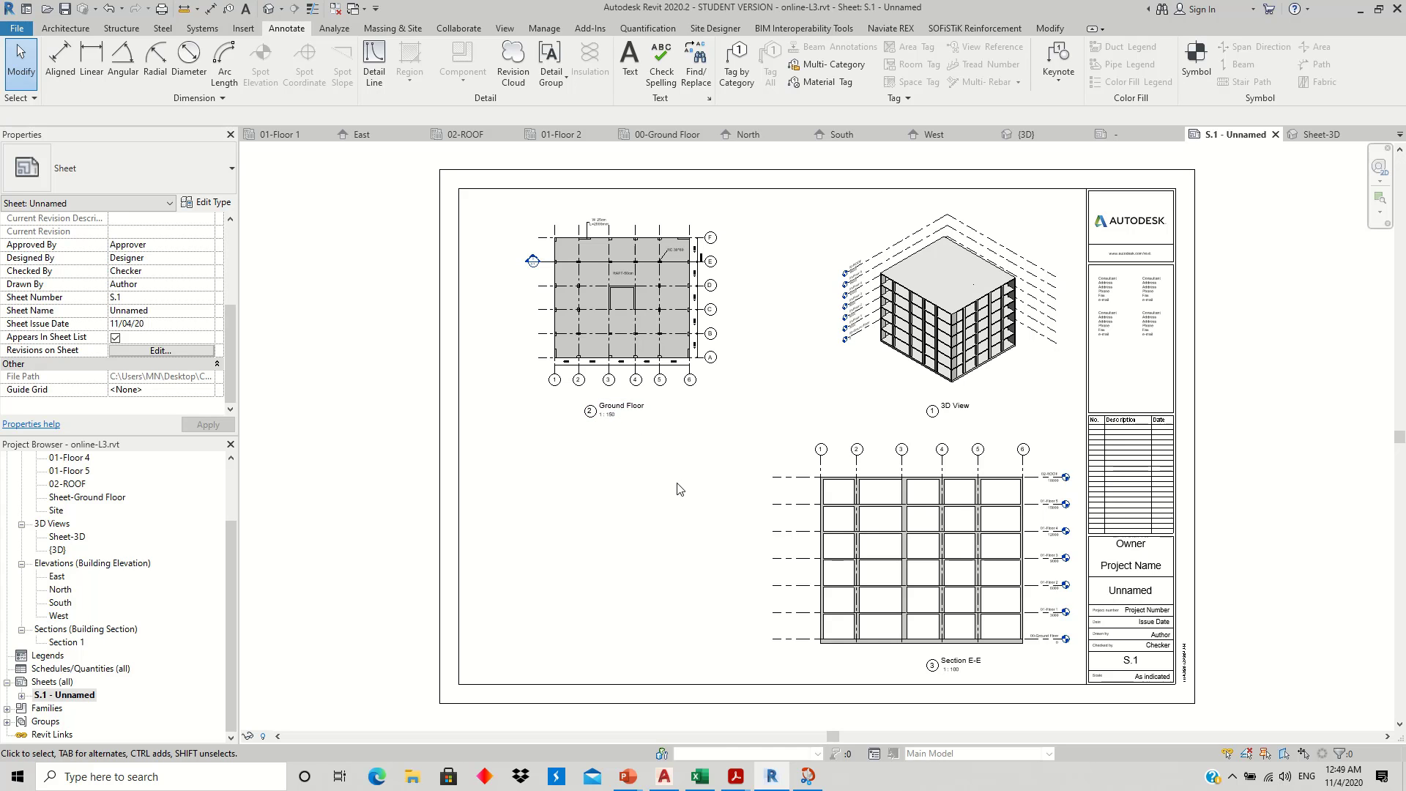
- Place the East elevation at the sheet's lower left with the Title No Line viewport type
{"action": "left_click", "coordinate": [57, 577]}
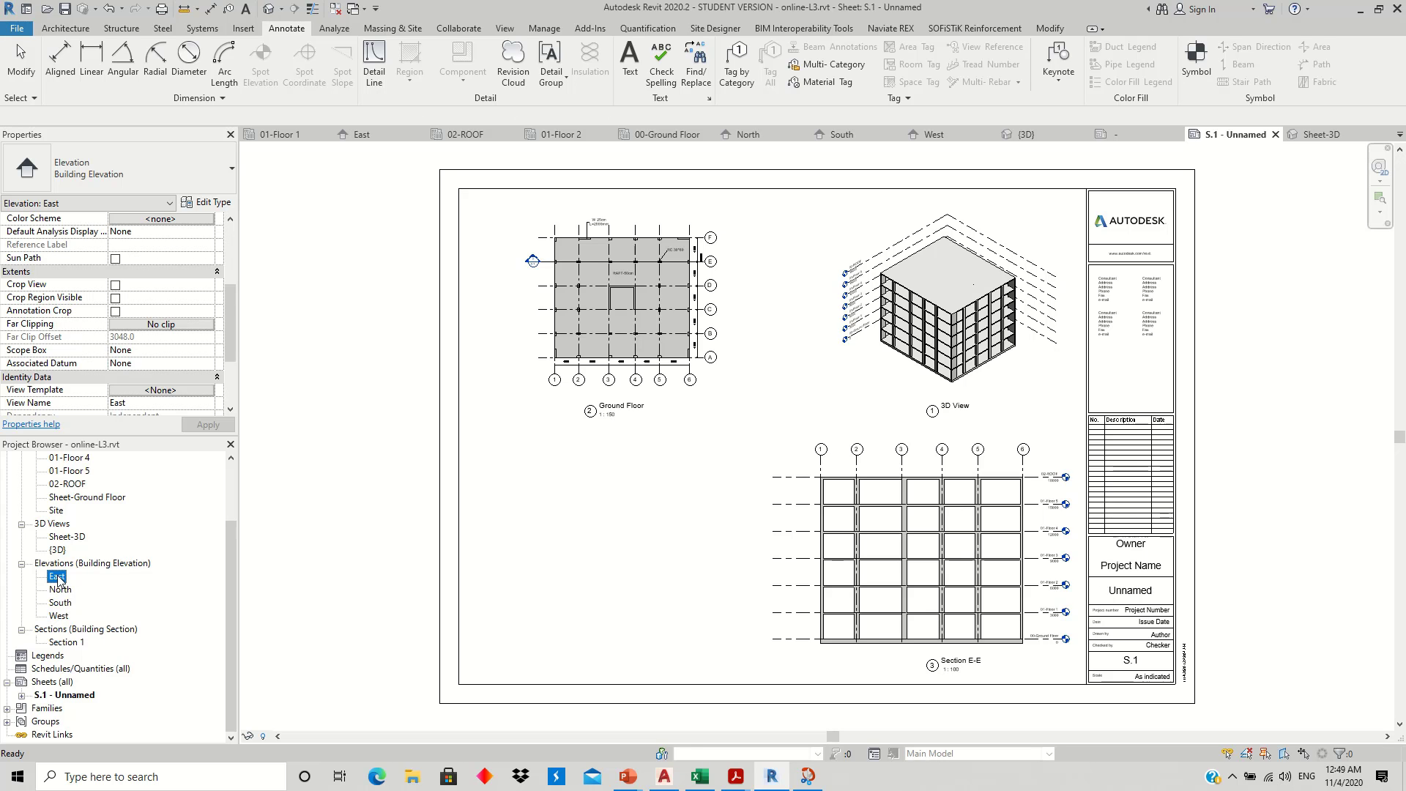
{"action": "left_click_drag", "start_coordinate": [58, 580], "coordinate": [595, 542]}
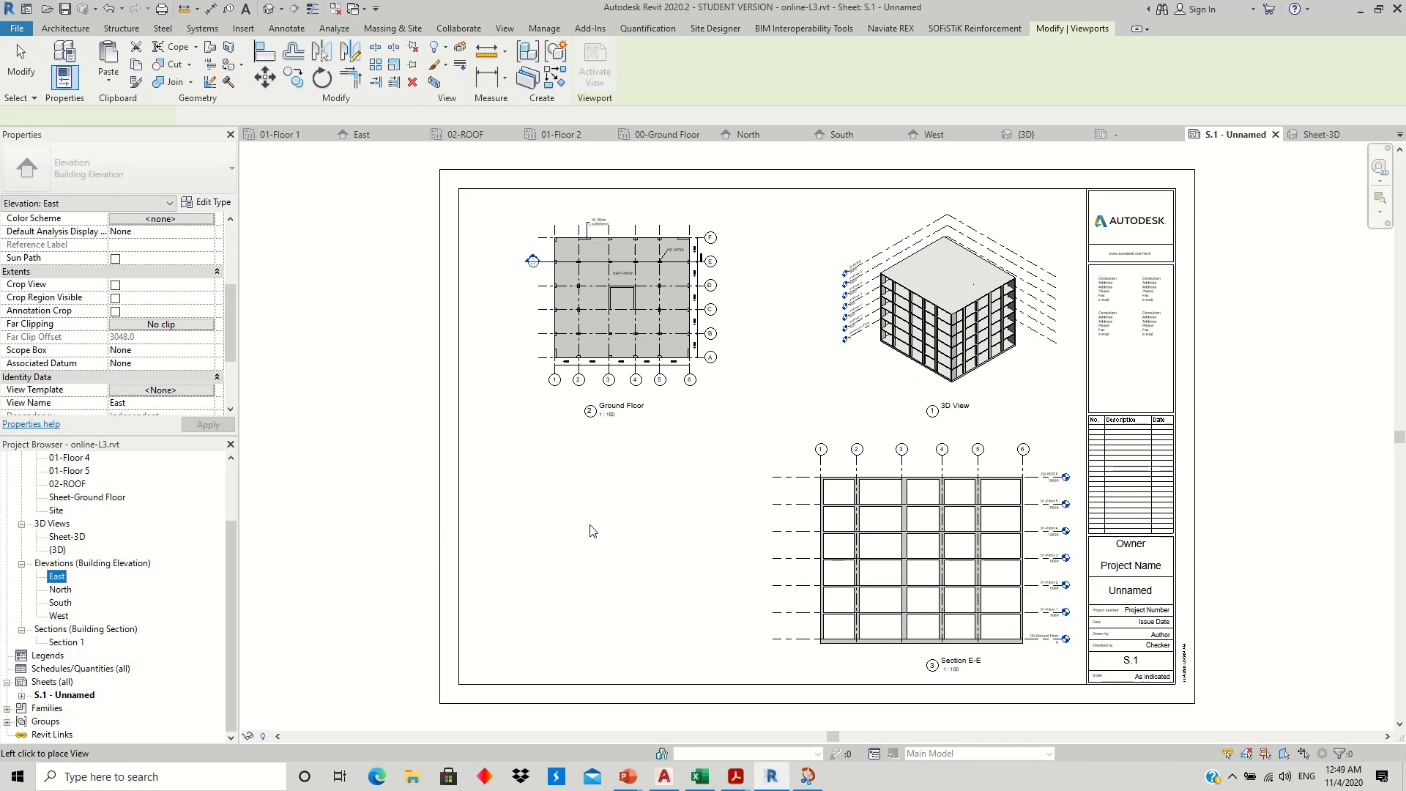
{"action": "left_click", "coordinate": [628, 553]}
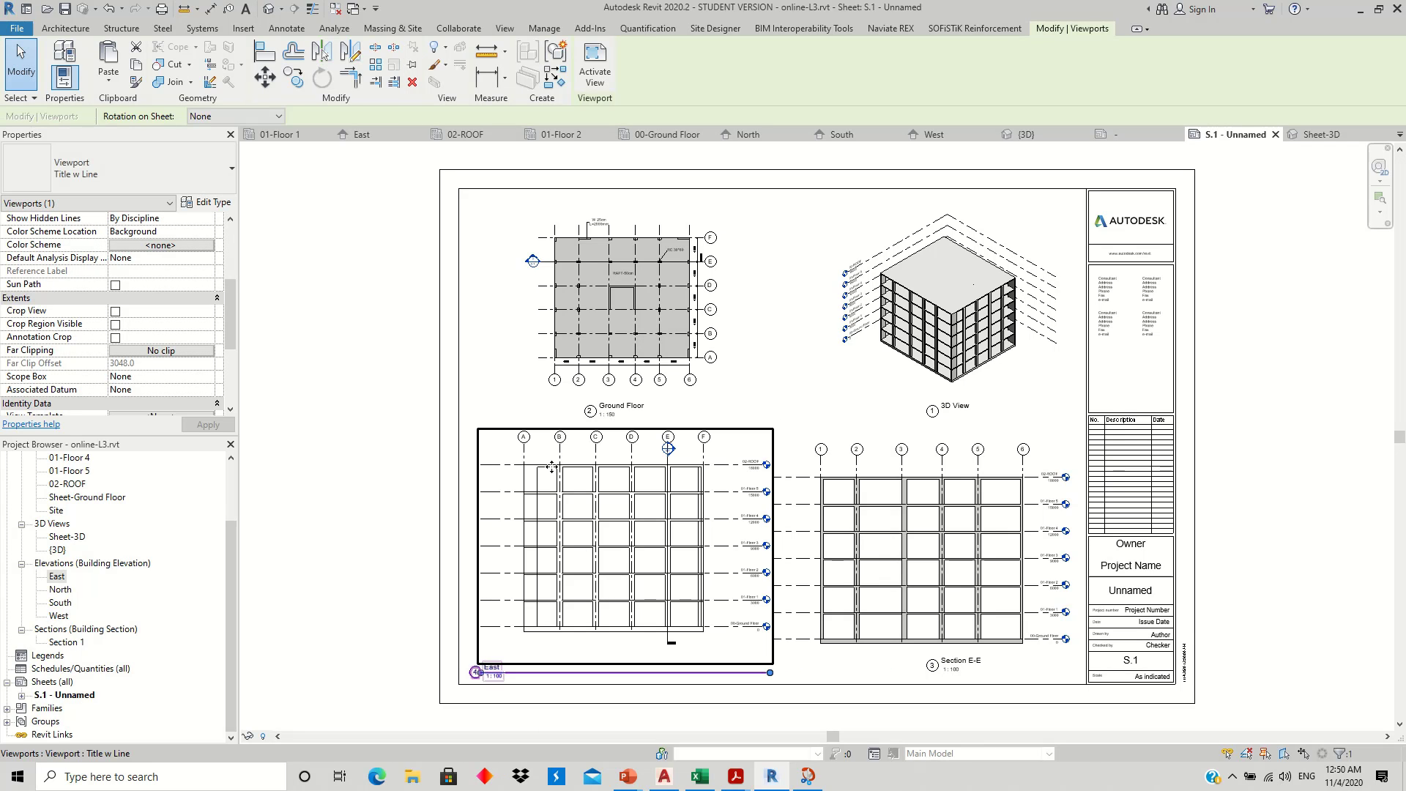
{"action": "left_click", "coordinate": [103, 168]}
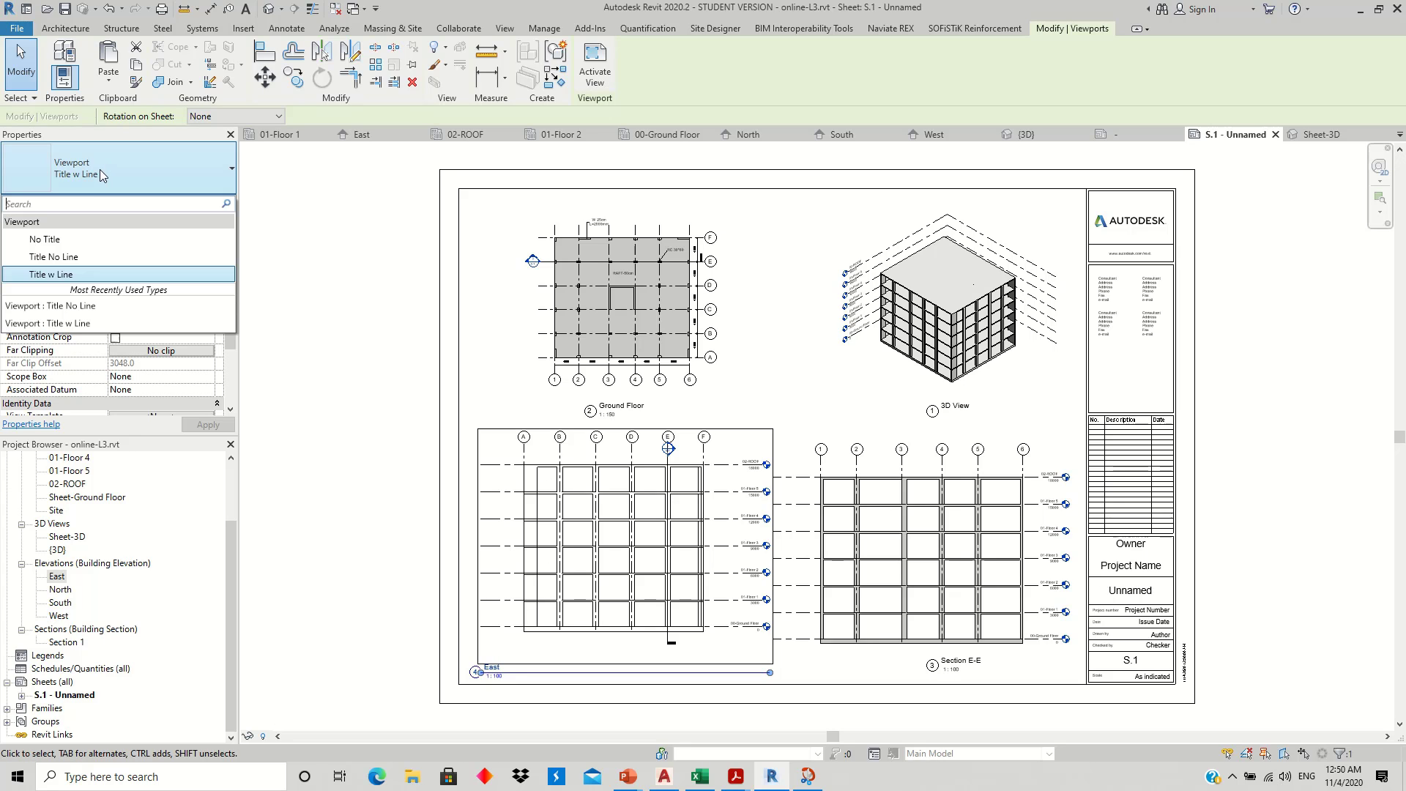
{"action": "left_click", "coordinate": [65, 257]}
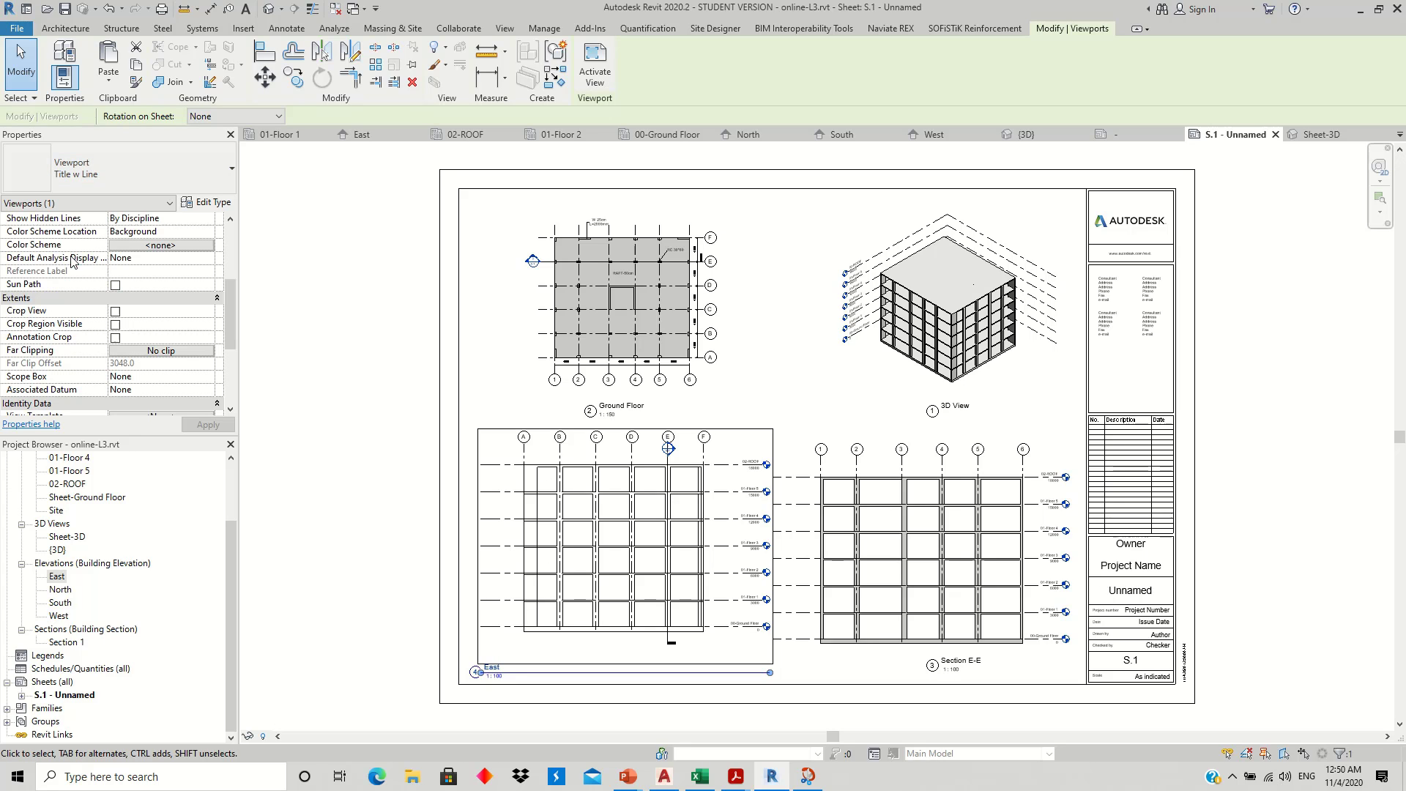
{"action": "left_click", "coordinate": [385, 527]}
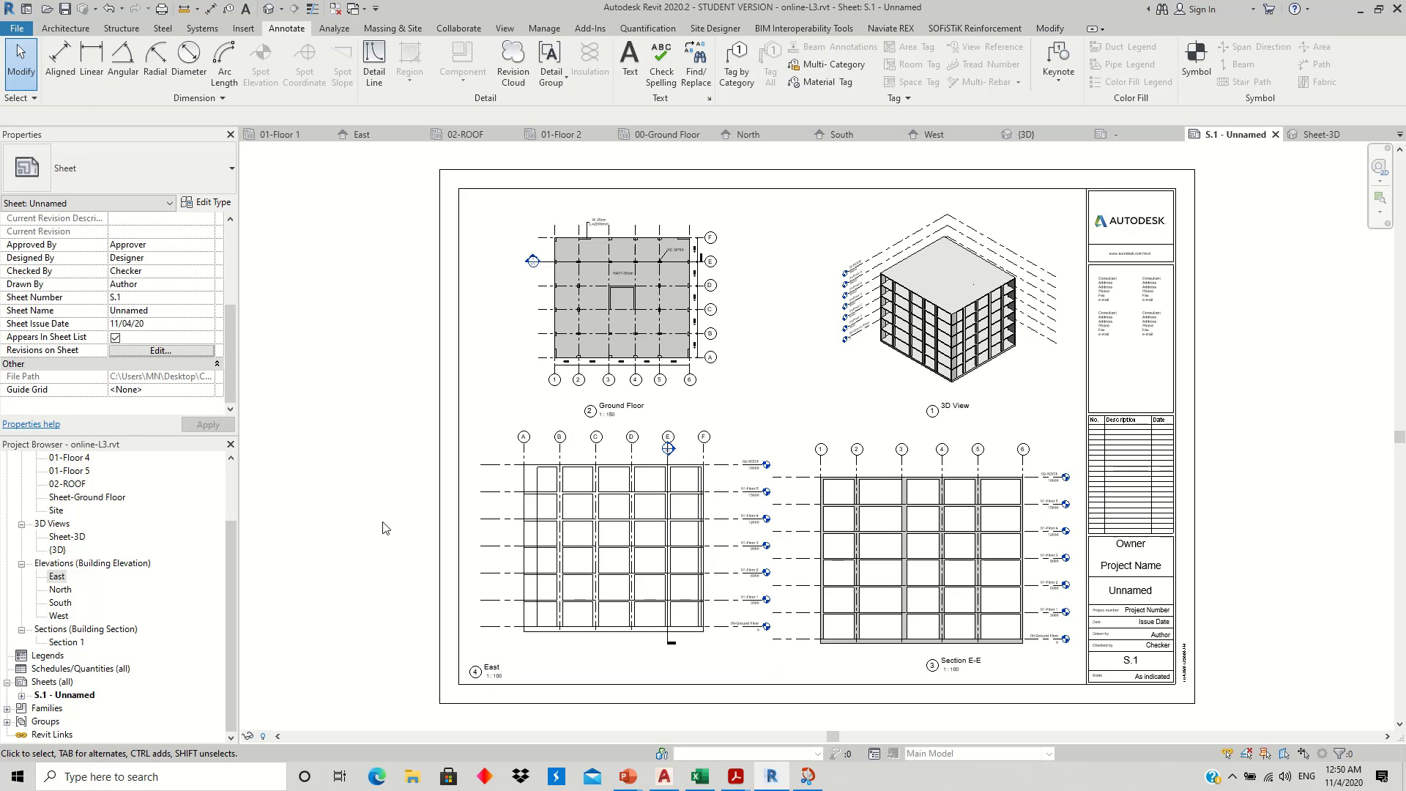
- Activate the East view on the sheet and show its crop region
{"action": "left_click", "coordinate": [605, 522]}
{"action": "right_click", "coordinate": [603, 519]}
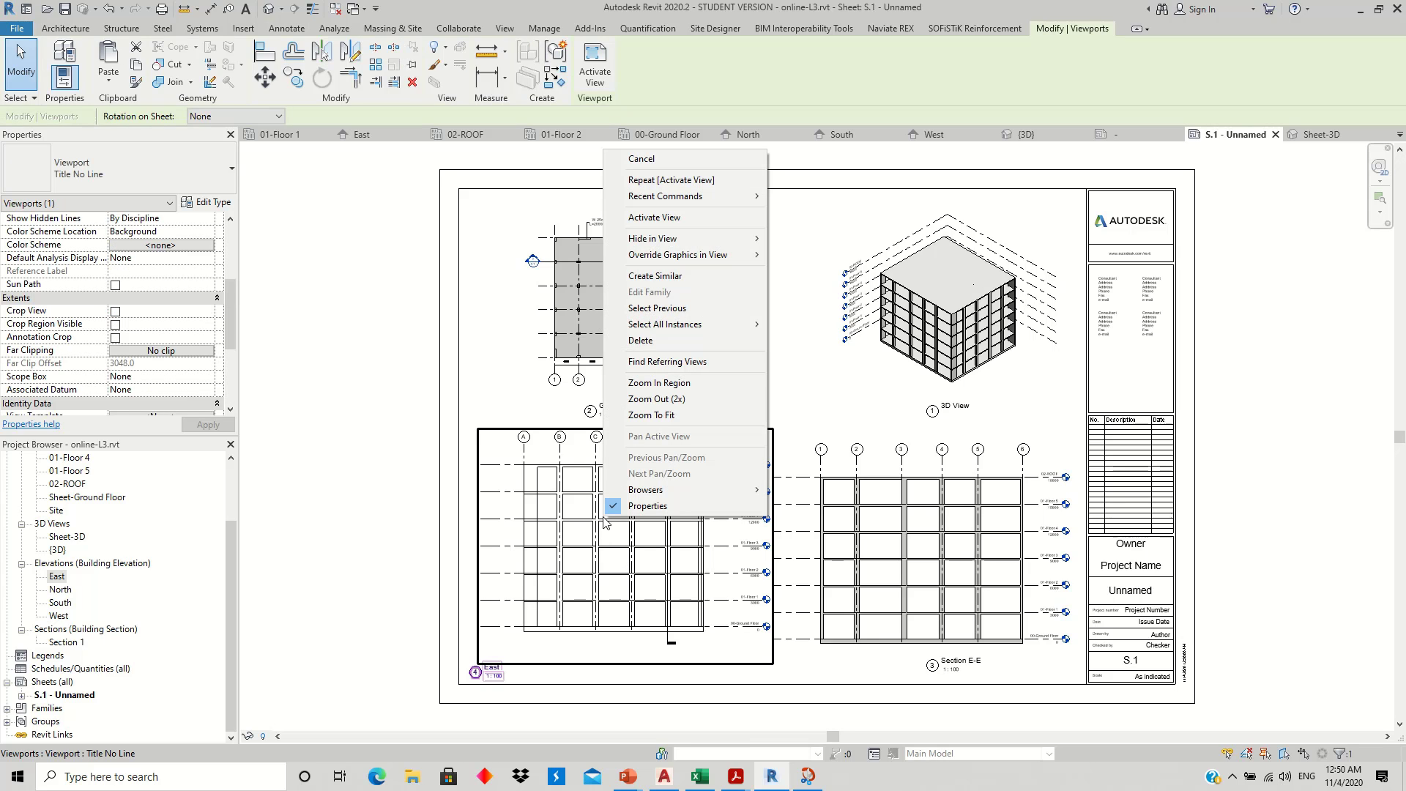
{"action": "left_click", "coordinate": [675, 219]}
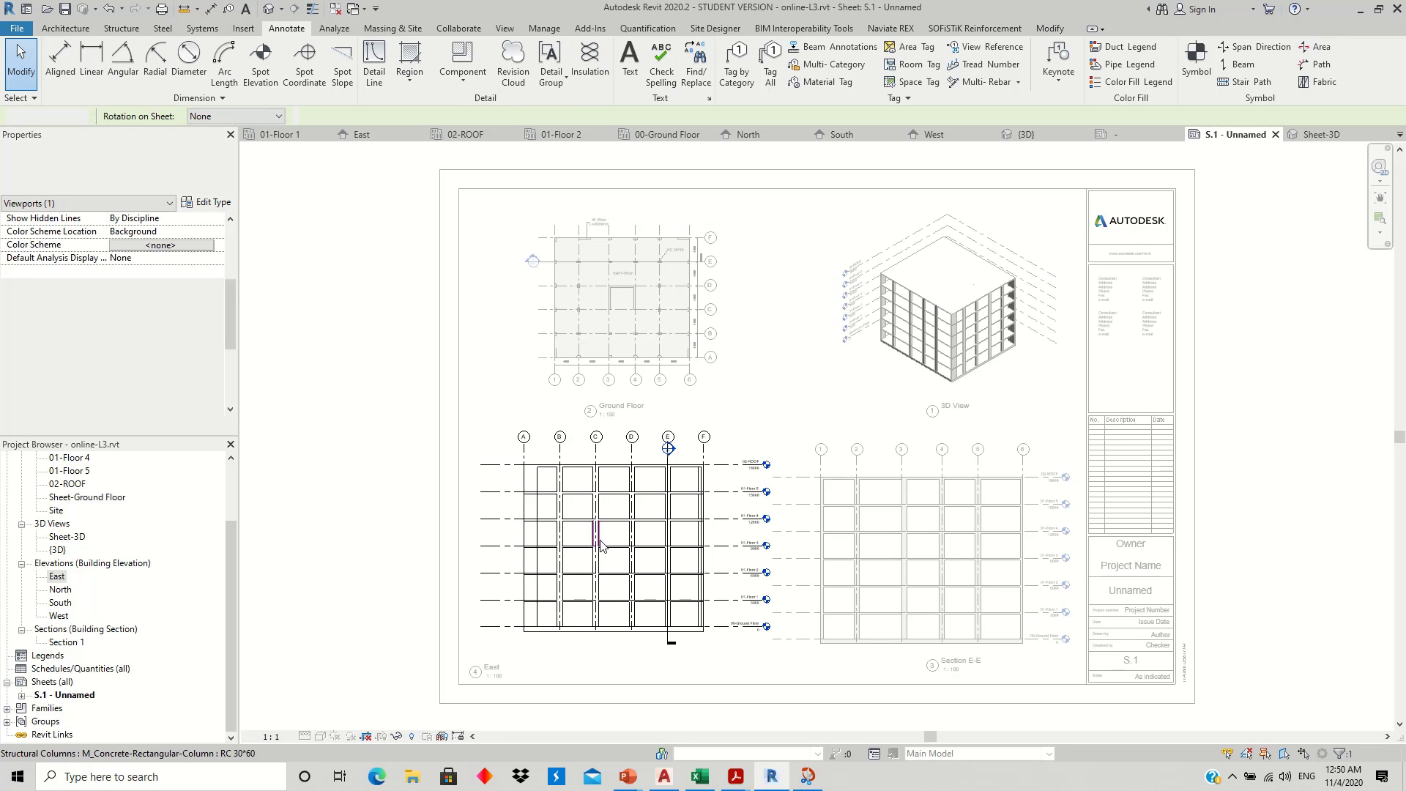
{"action": "left_click", "coordinate": [382, 740]}
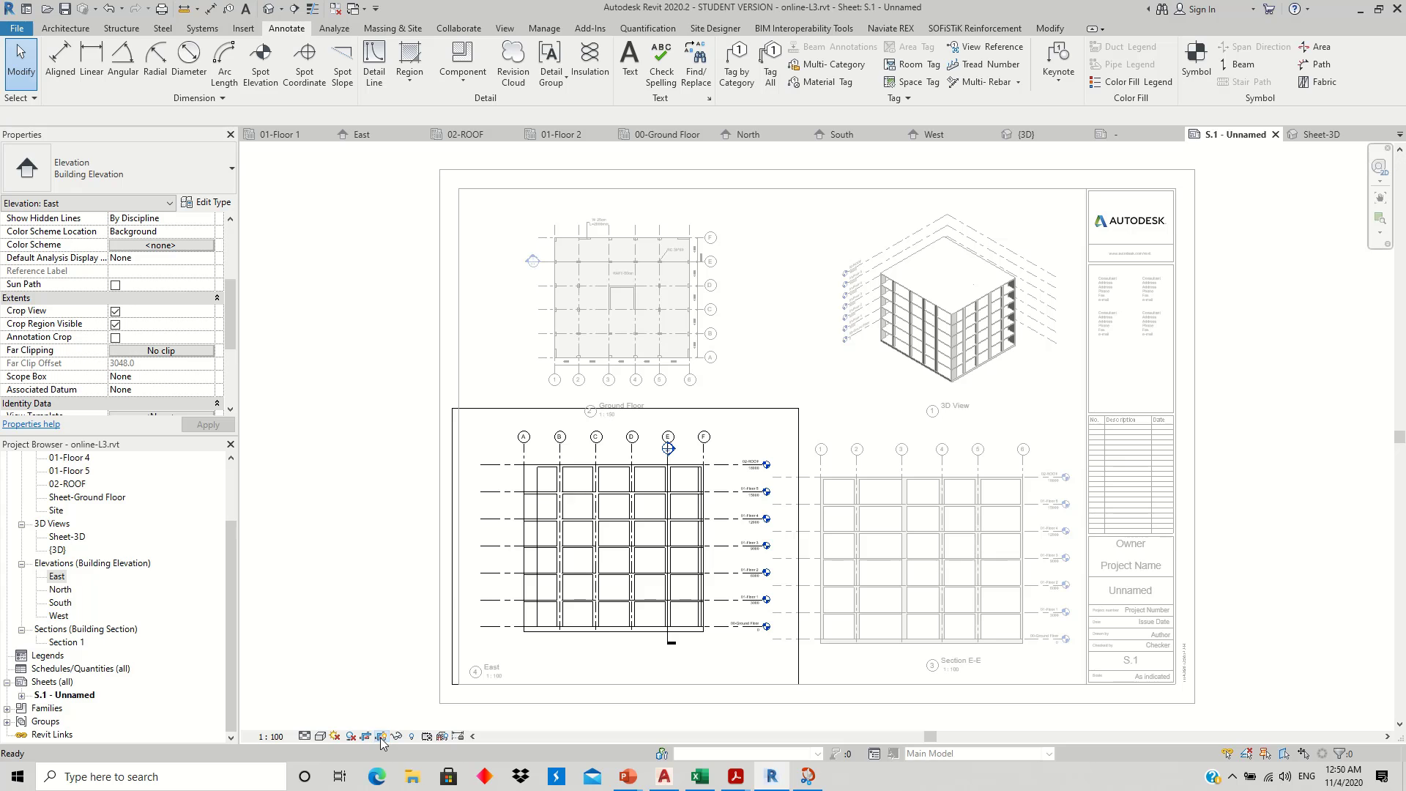
{"action": "left_click", "coordinate": [511, 408]}
- Tighten the East view's crop by dragging its left, right, bottom and top edges inward
{"action": "left_click_drag", "start_coordinate": [453, 545], "coordinate": [480, 545]}
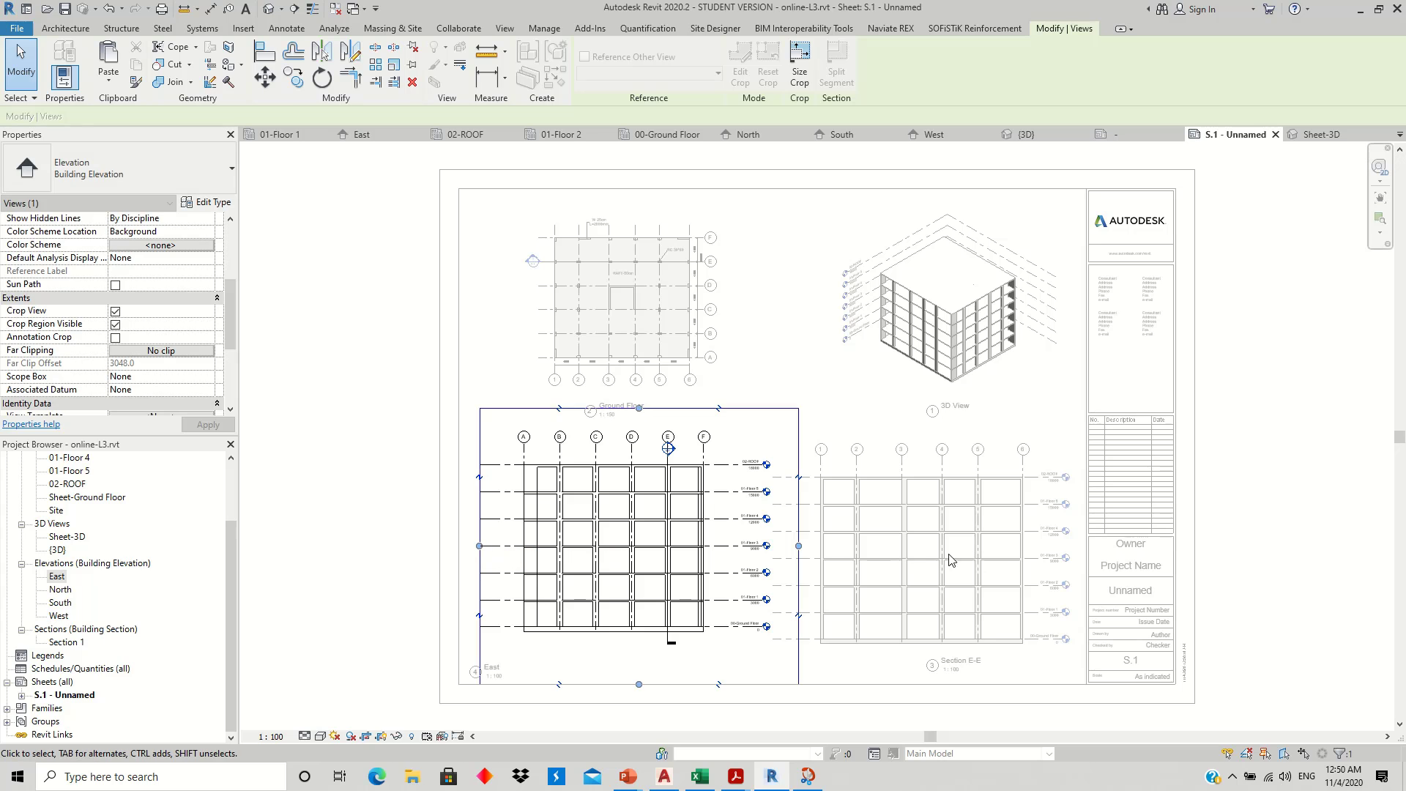
{"action": "left_click_drag", "start_coordinate": [799, 547], "coordinate": [761, 545]}
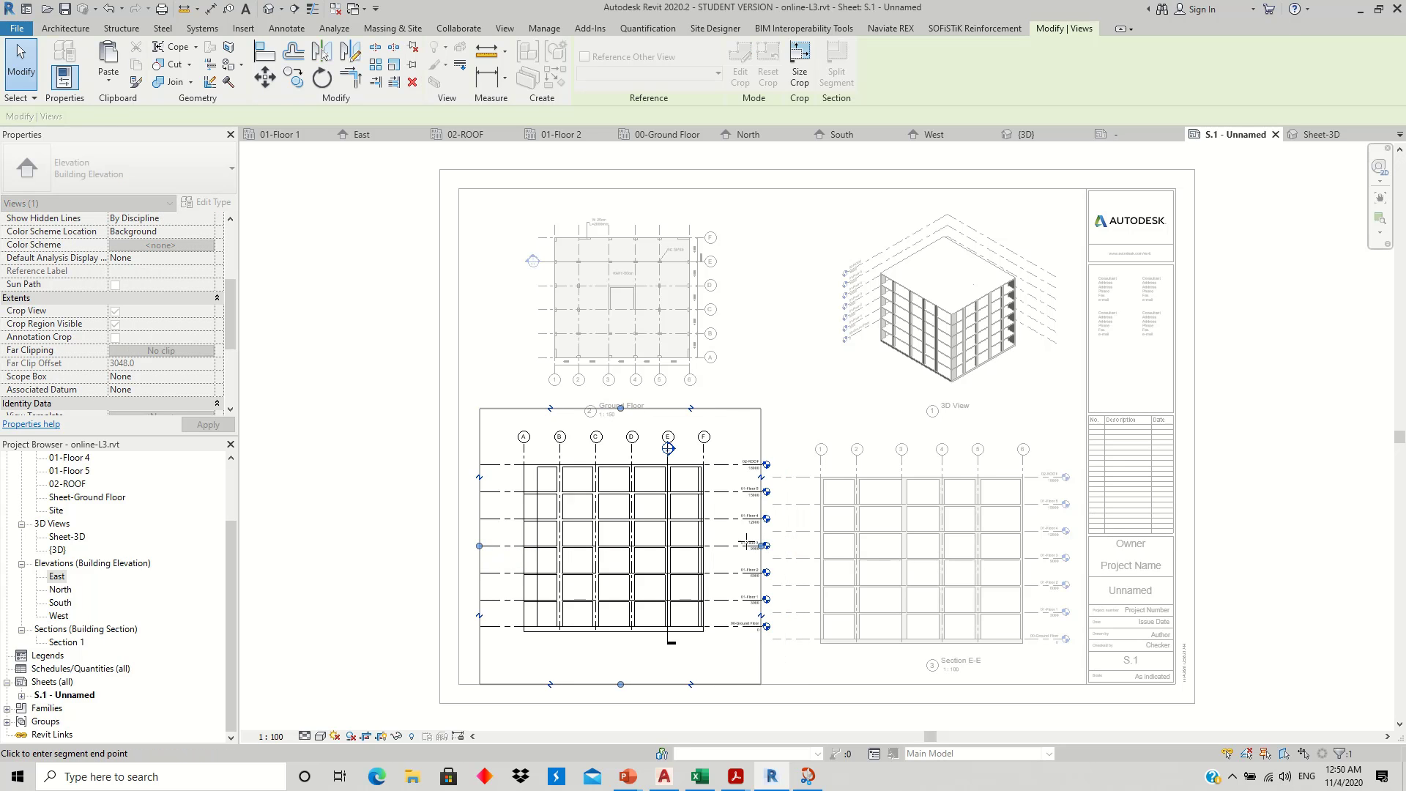
{"action": "left_click", "coordinate": [746, 543]}
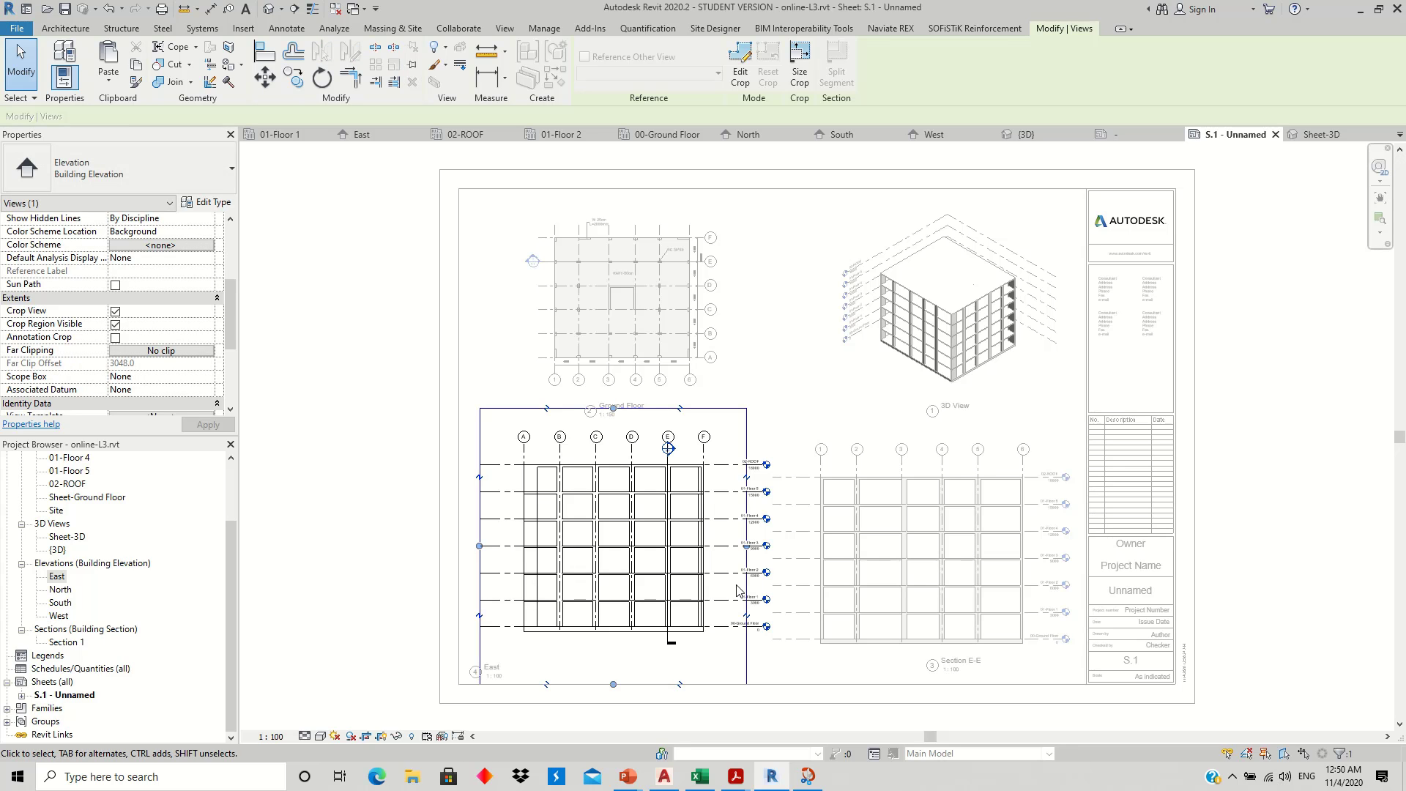
{"action": "left_click_drag", "start_coordinate": [755, 545], "coordinate": [769, 546]}
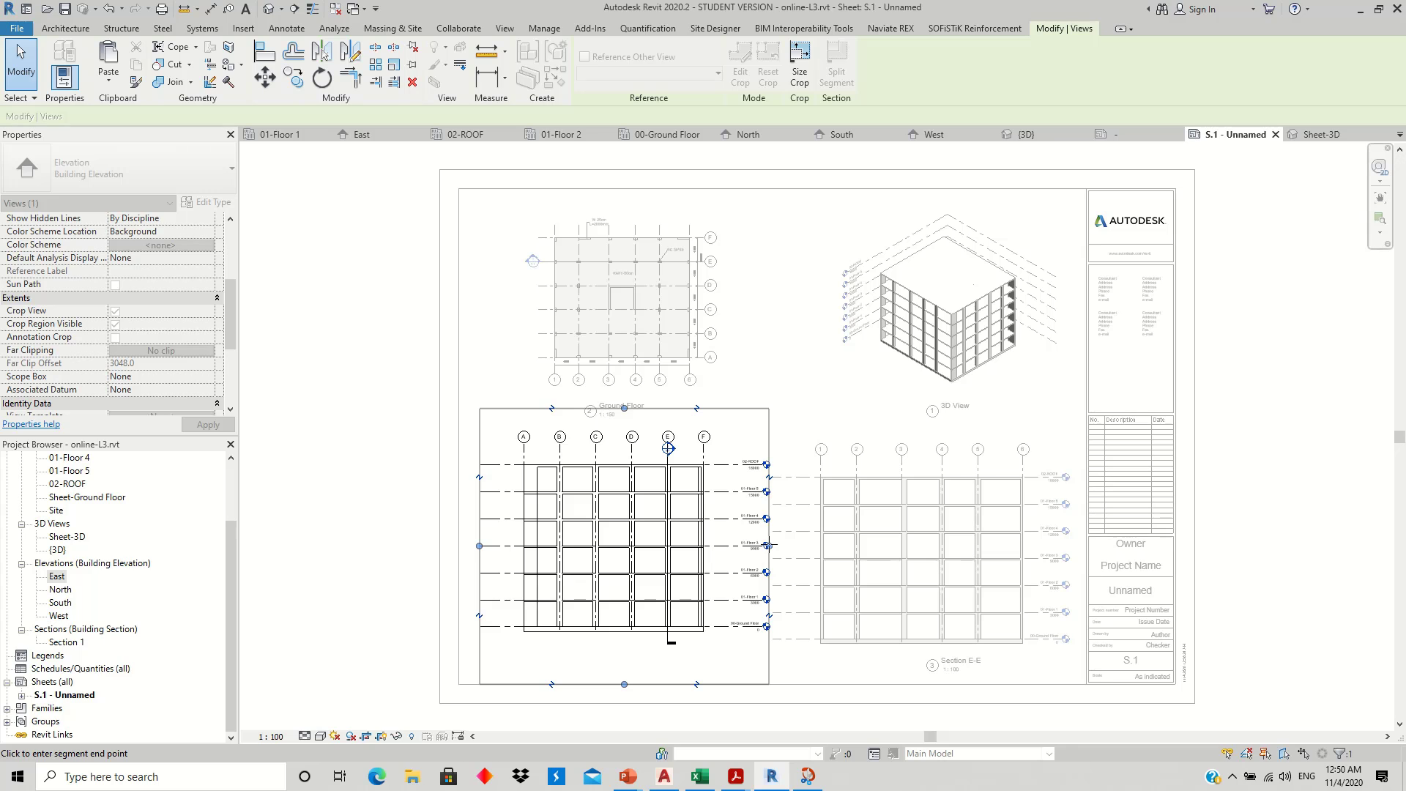
{"action": "left_click_drag", "start_coordinate": [768, 545], "coordinate": [770, 545]}
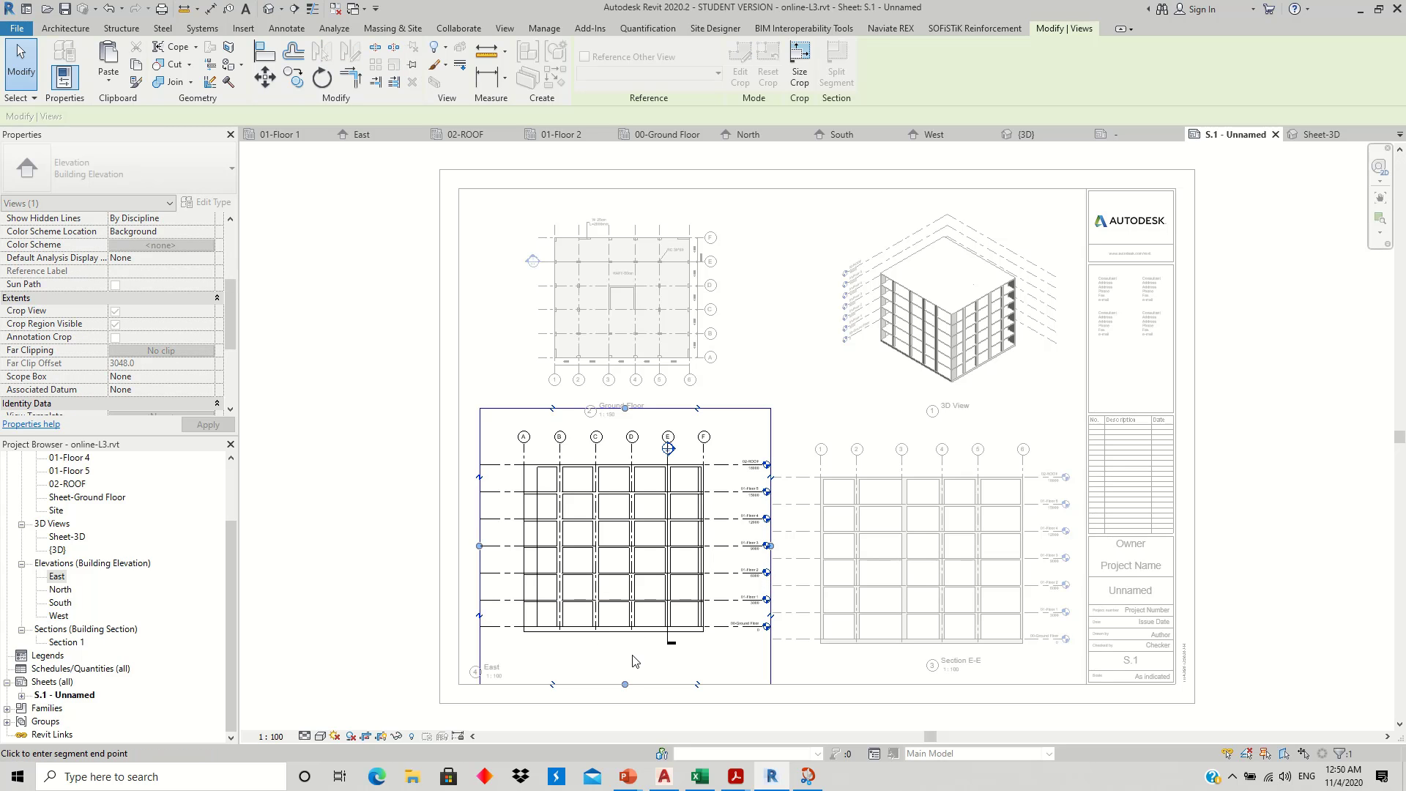
{"action": "left_click_drag", "start_coordinate": [633, 661], "coordinate": [631, 654]}
{"action": "left_click_drag", "start_coordinate": [628, 414], "coordinate": [631, 432]}
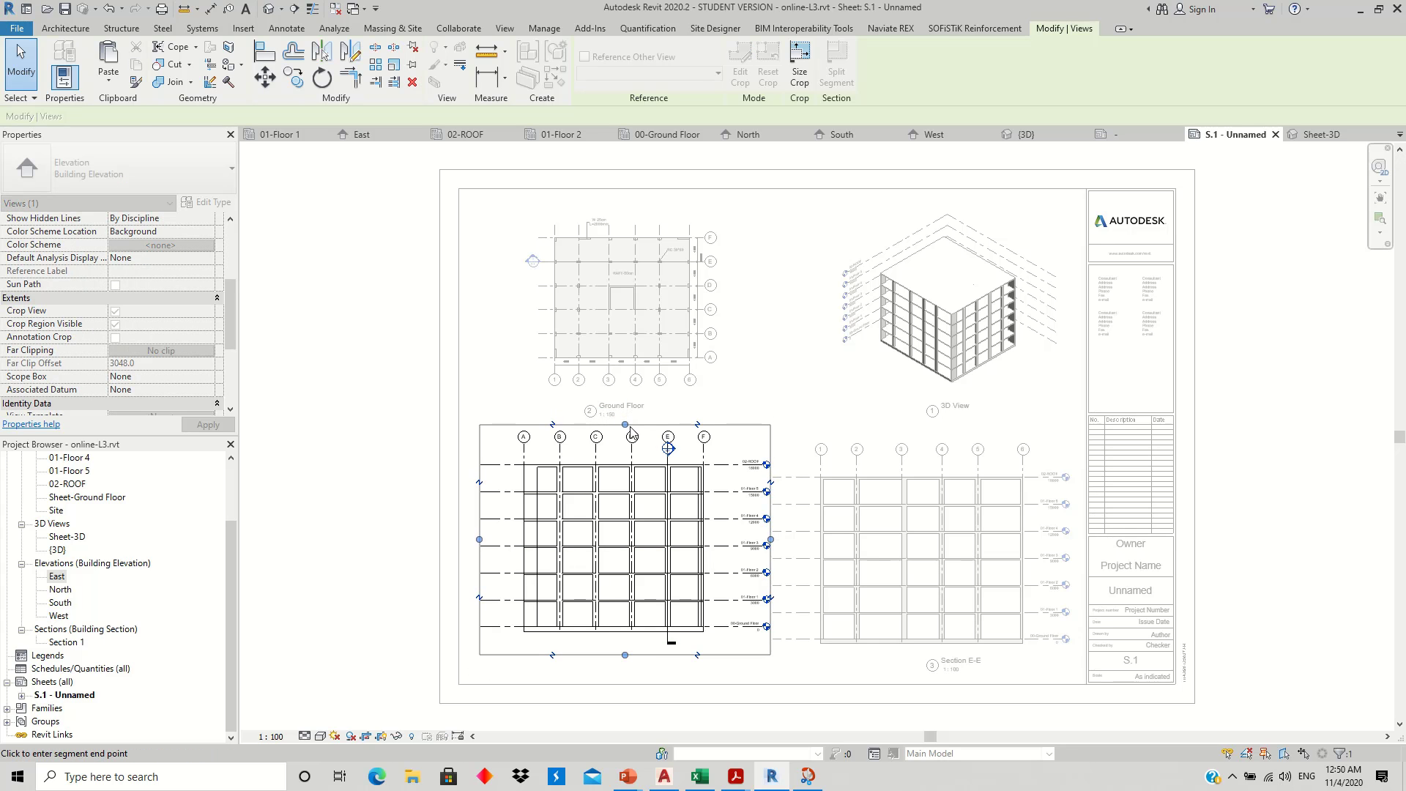
{"action": "left_click_drag", "start_coordinate": [479, 539], "coordinate": [500, 539]}
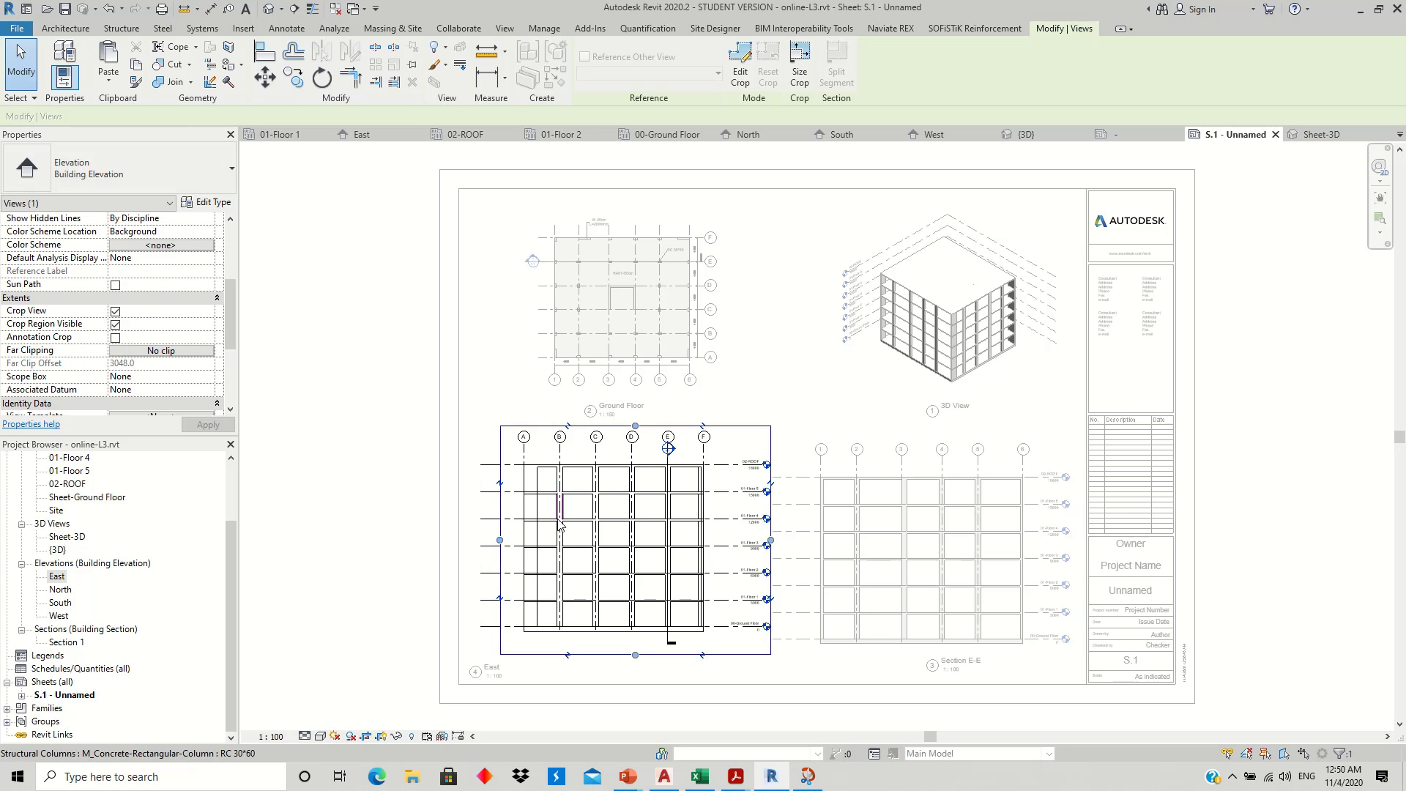
- Hide the East view's crop boundary while keeping cropping turned on
{"action": "left_click", "coordinate": [381, 736]}
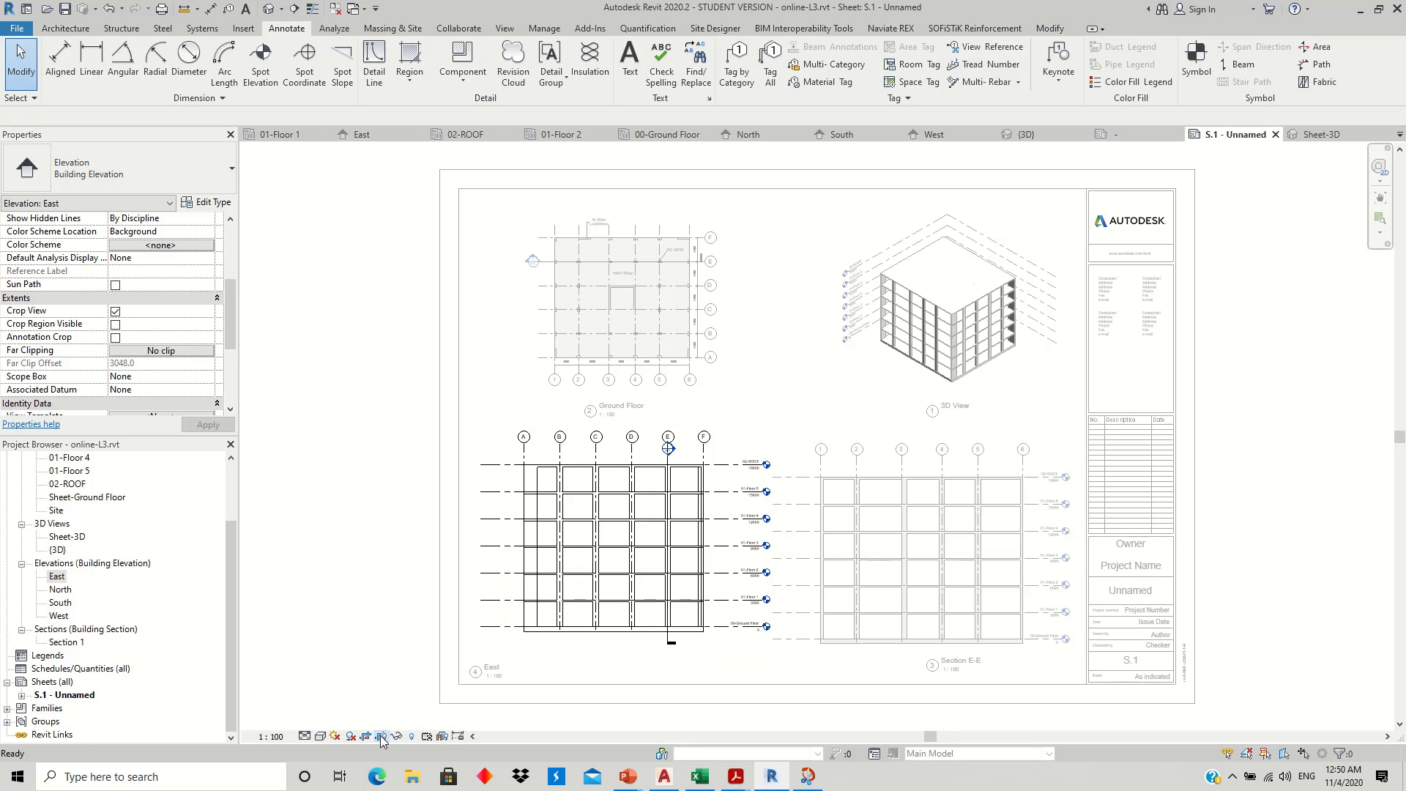
{"action": "left_click", "coordinate": [364, 736]}
{"action": "left_click", "coordinate": [364, 736]}
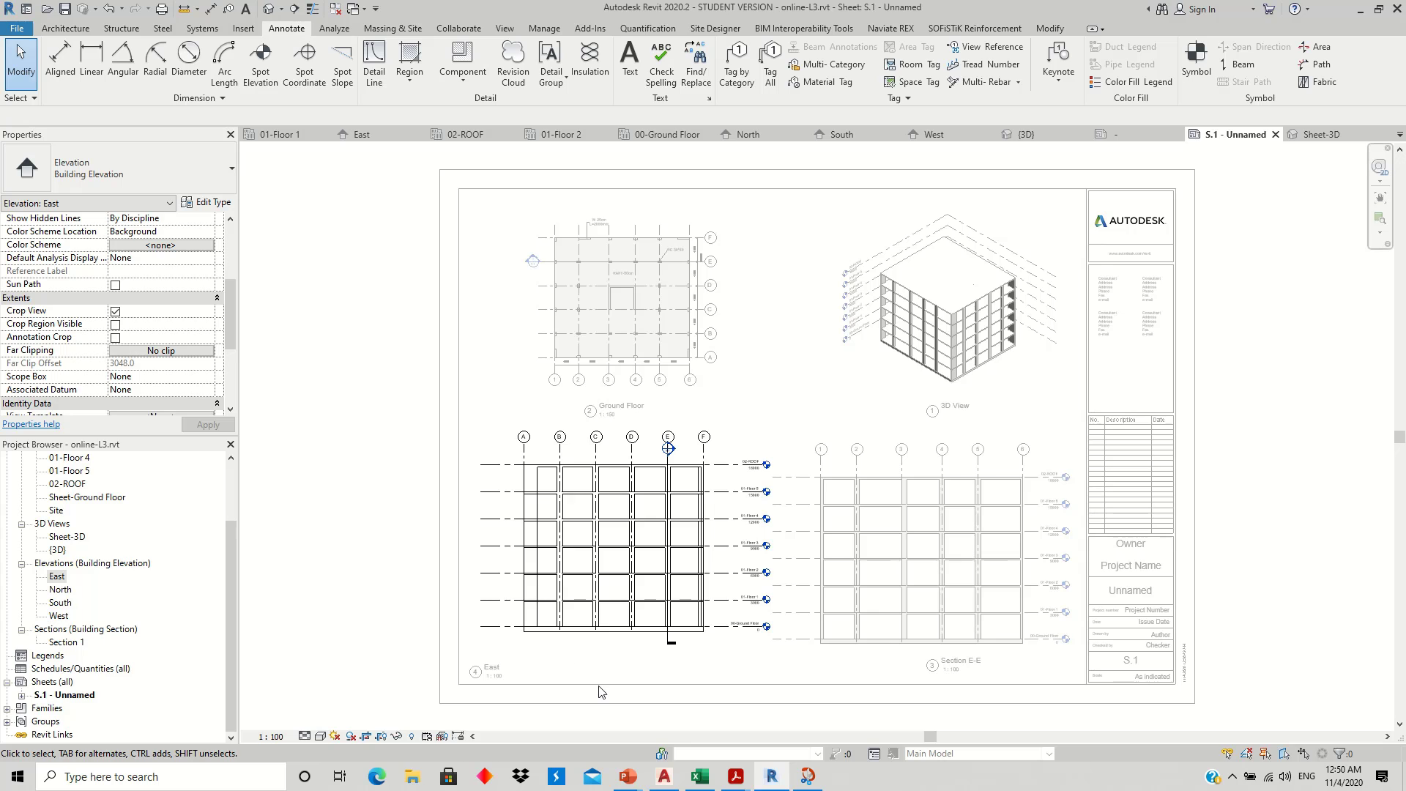
{"action": "left_click", "coordinate": [382, 738]}
{"action": "left_click", "coordinate": [382, 738]}
- Leave the East view and nudge the East elevation viewport into position on the sheet
{"action": "right_click", "coordinate": [514, 509]}
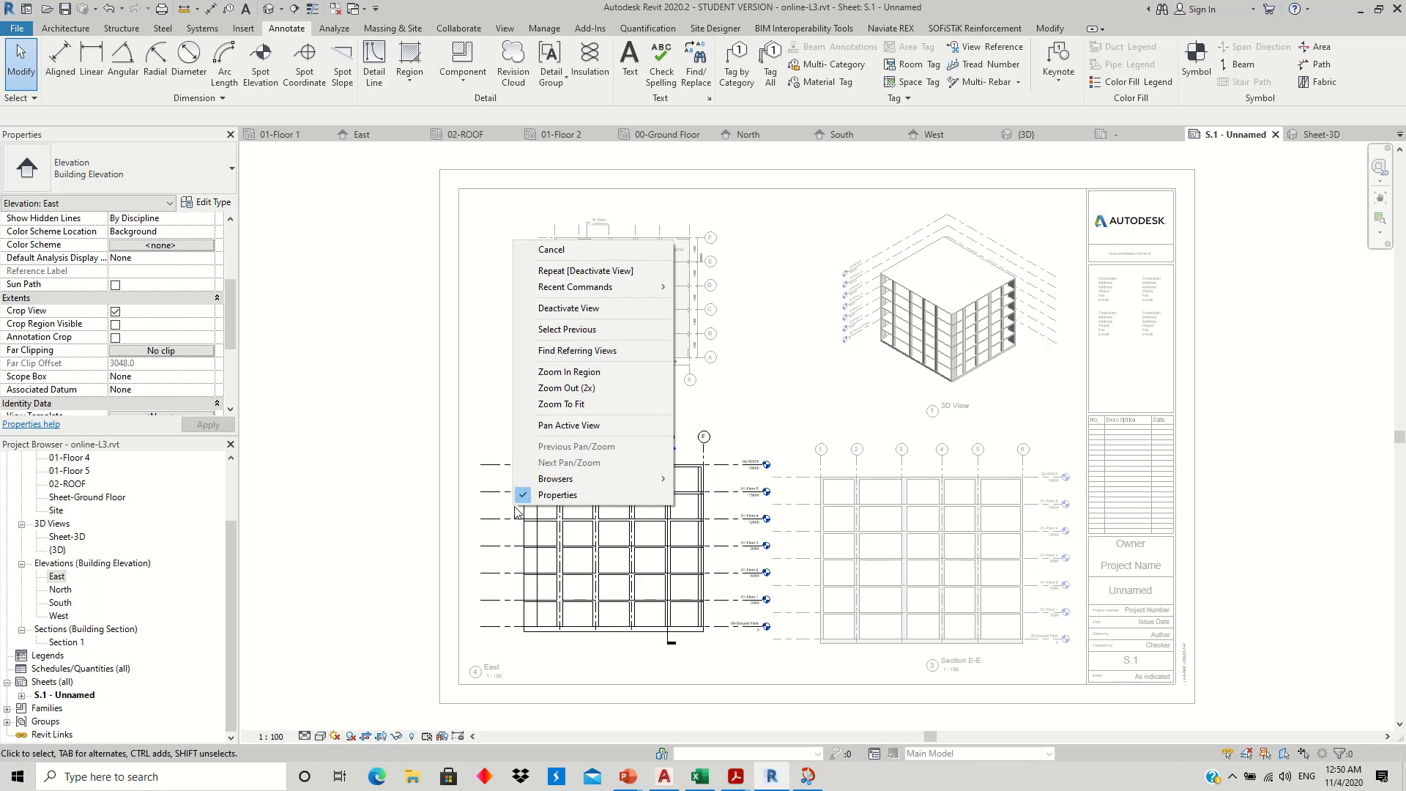
{"action": "left_click", "coordinate": [572, 308]}
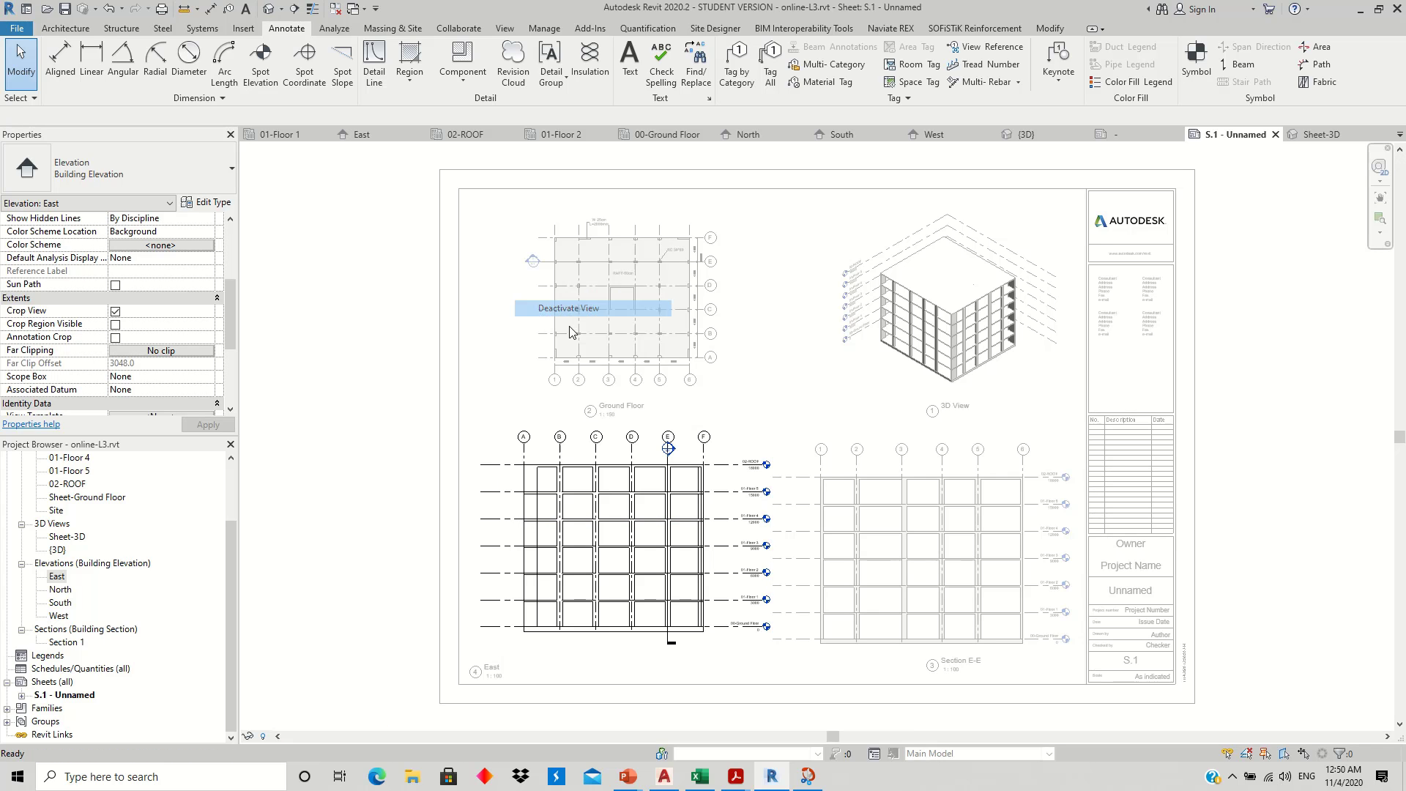
{"action": "left_click", "coordinate": [666, 521]}
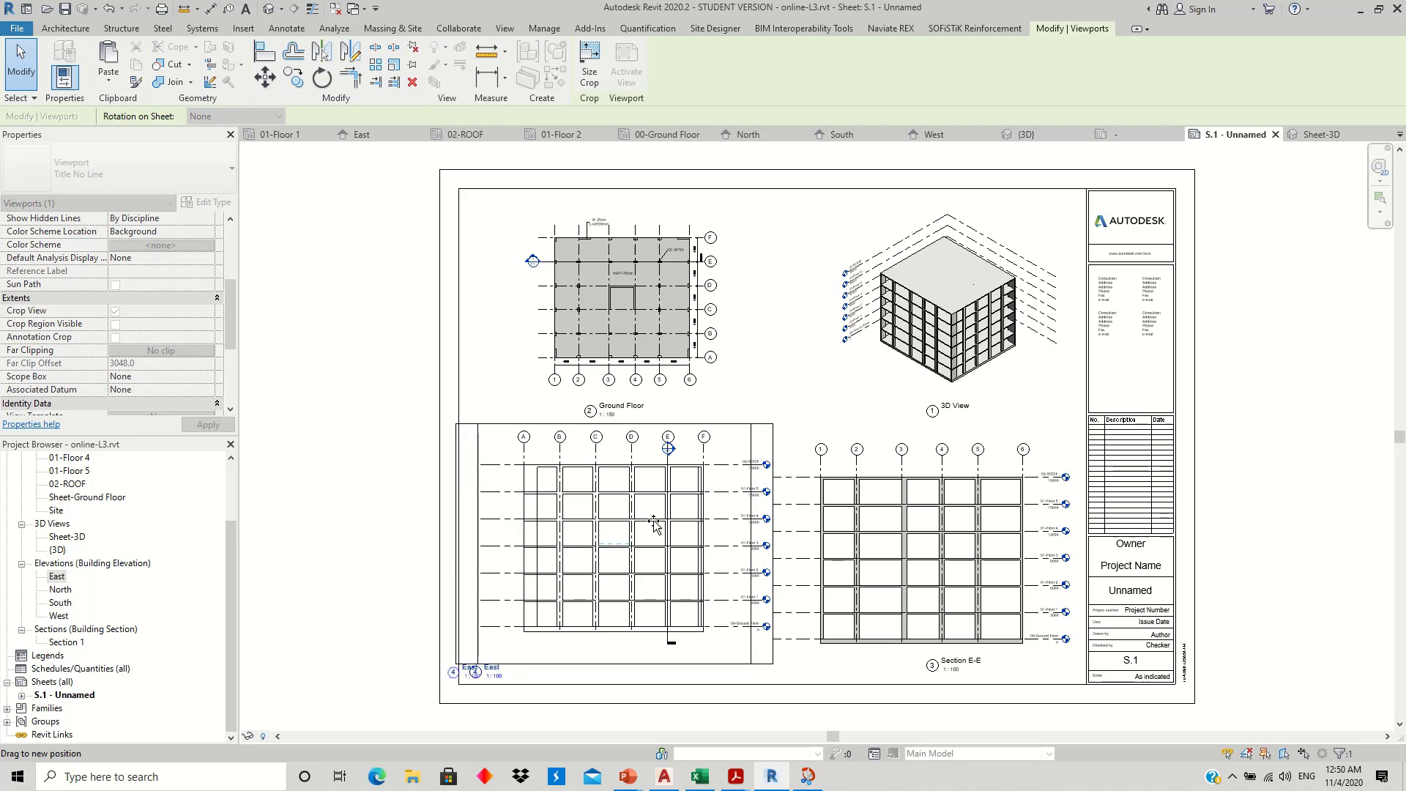
{"action": "left_click_drag", "start_coordinate": [656, 524], "coordinate": [635, 524]}
{"action": "left_click", "coordinate": [384, 633]}
{"action": "left_click", "coordinate": [637, 549]}
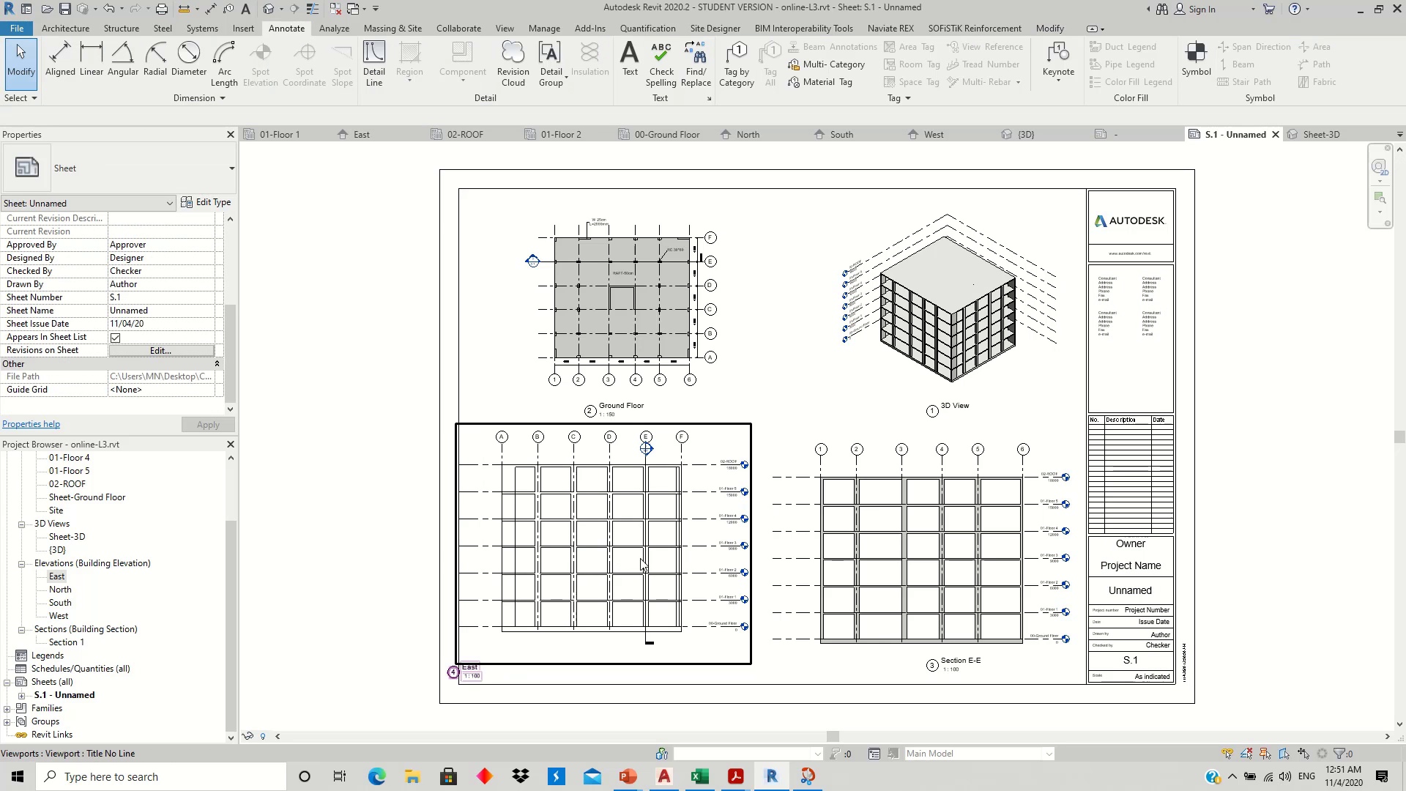
{"action": "left_click_drag", "start_coordinate": [639, 524], "coordinate": [658, 525]}
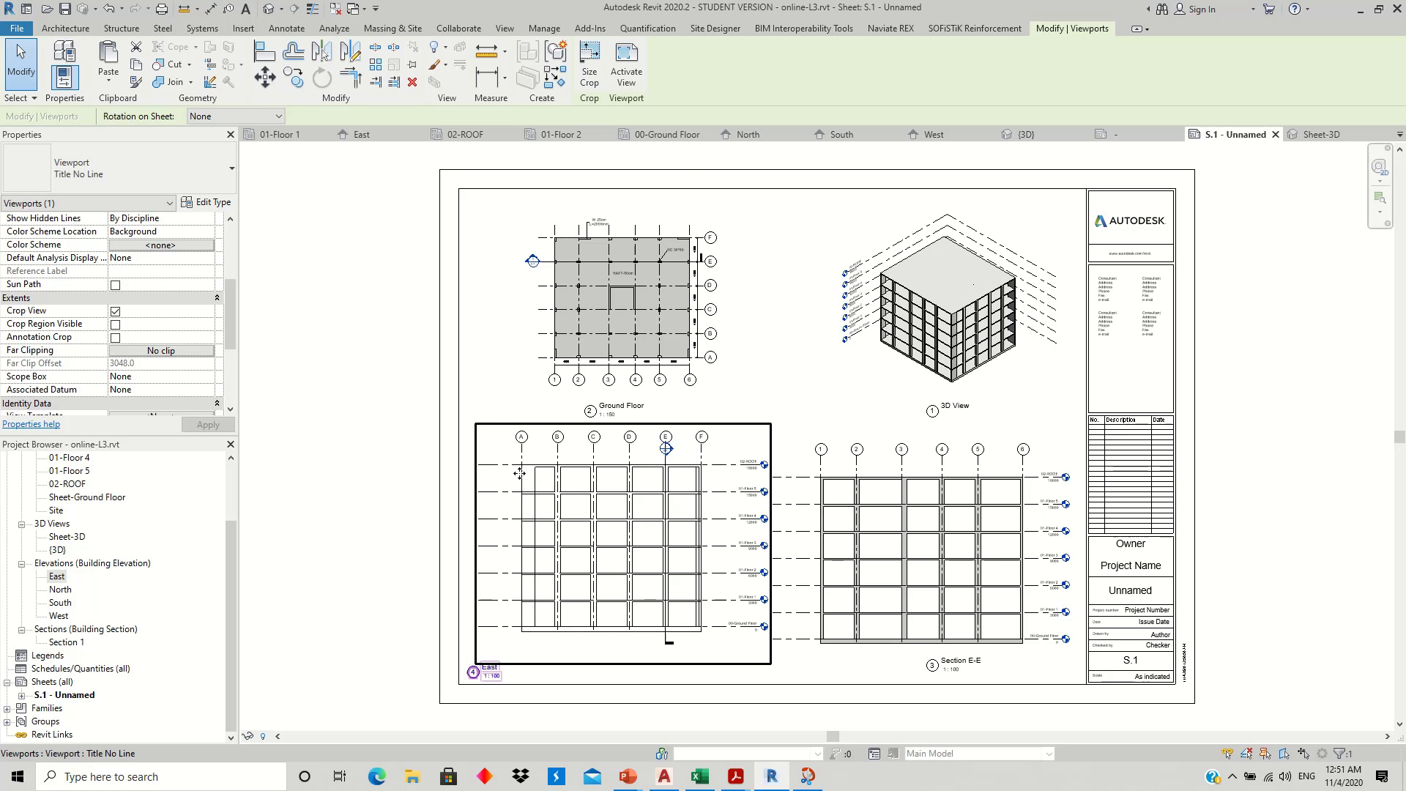
- In the activated East view, pull the 02-ROOF level line ends closer to the building
{"action": "right_click", "coordinate": [520, 473]}
{"action": "left_click", "coordinate": [556, 176]}
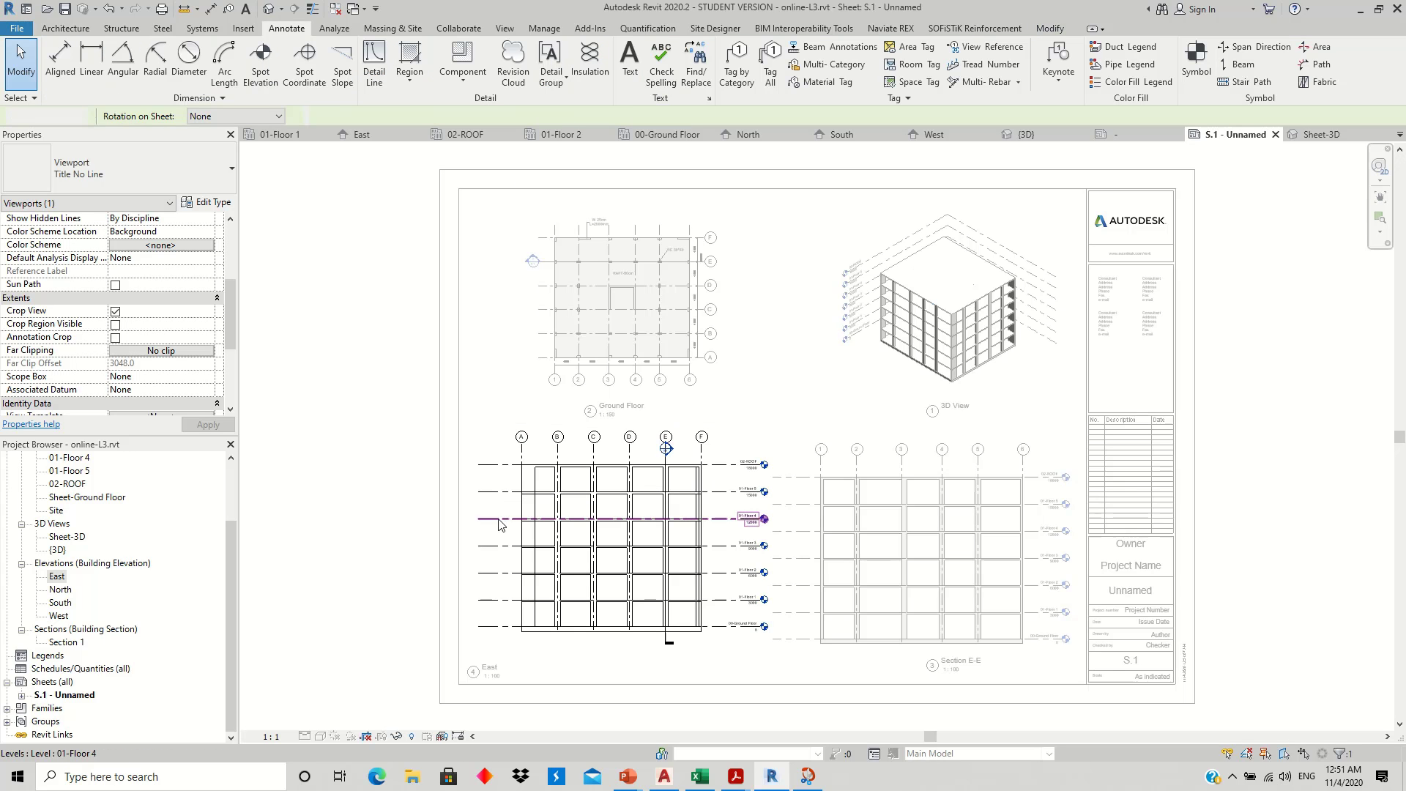
{"action": "left_click", "coordinate": [480, 466]}
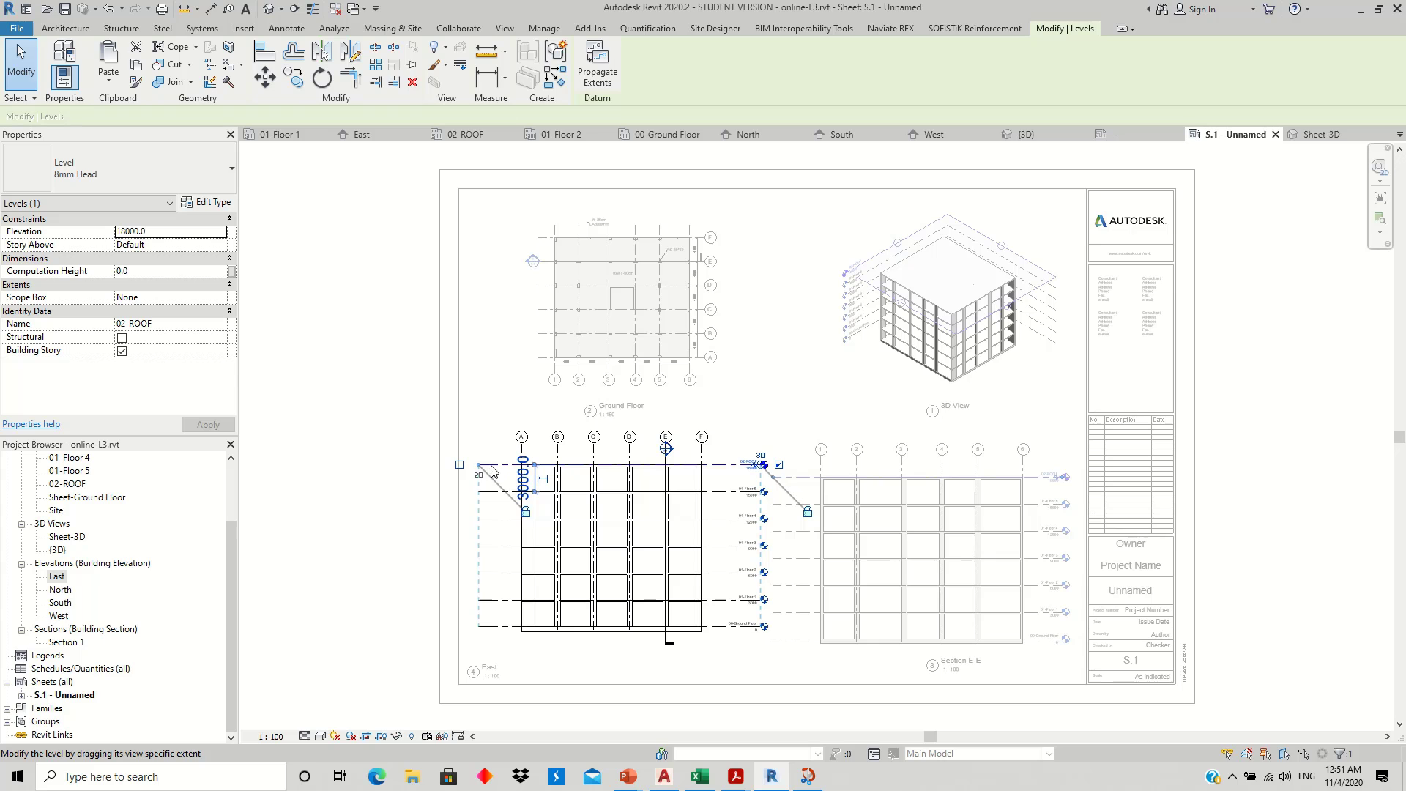
{"action": "left_click_drag", "start_coordinate": [490, 466], "coordinate": [504, 466]}
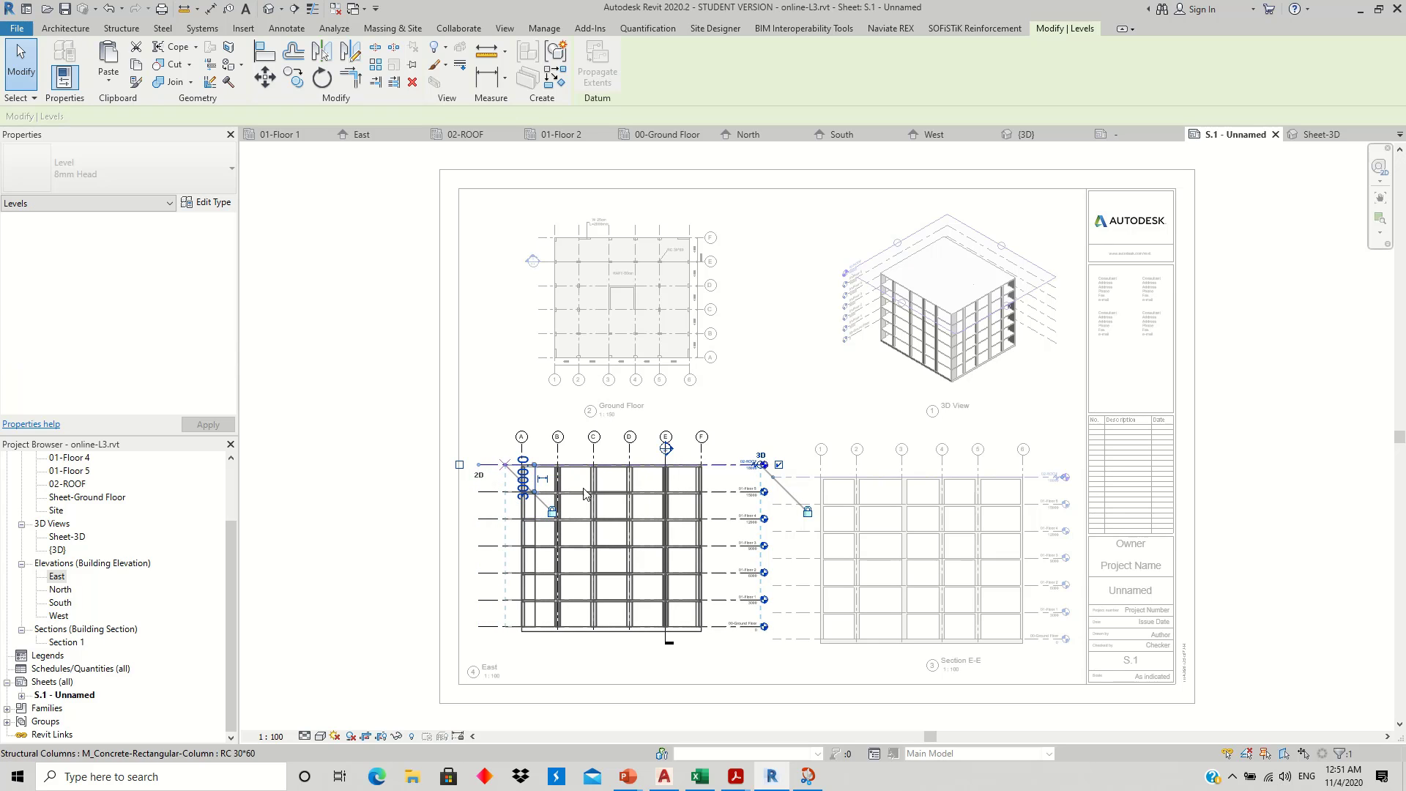
{"action": "key", "text": "Escape"}
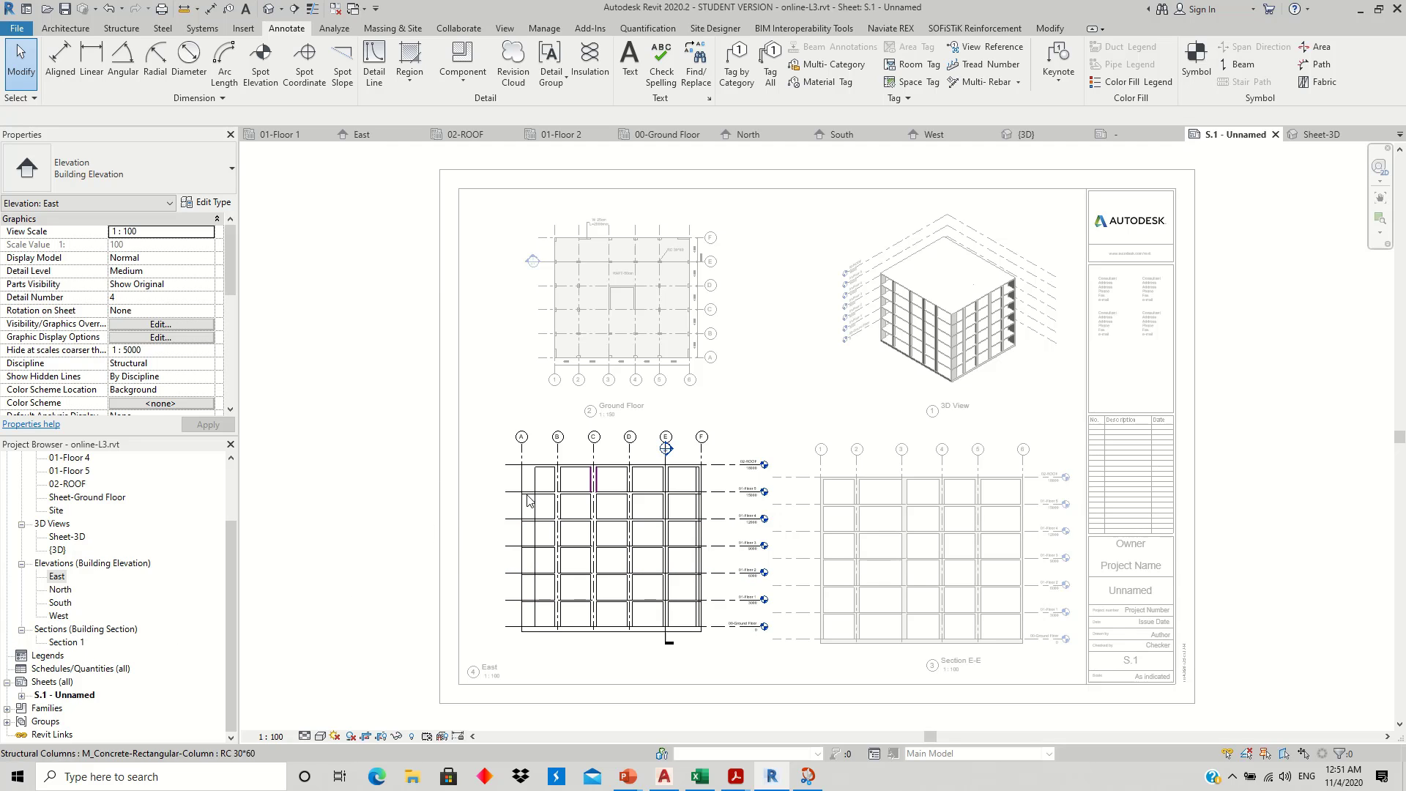
{"action": "left_click", "coordinate": [762, 467]}
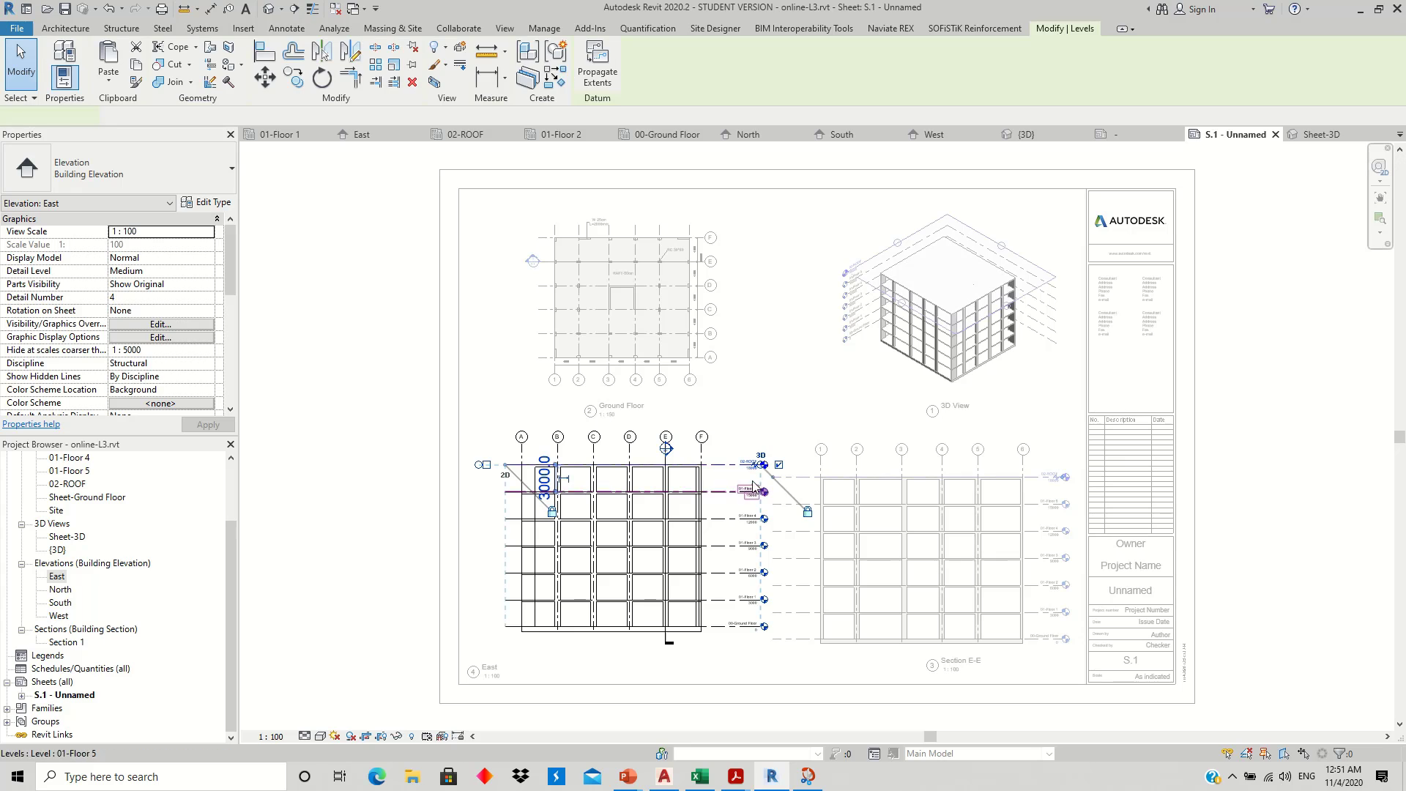
{"action": "left_click_drag", "start_coordinate": [758, 471], "coordinate": [731, 466]}
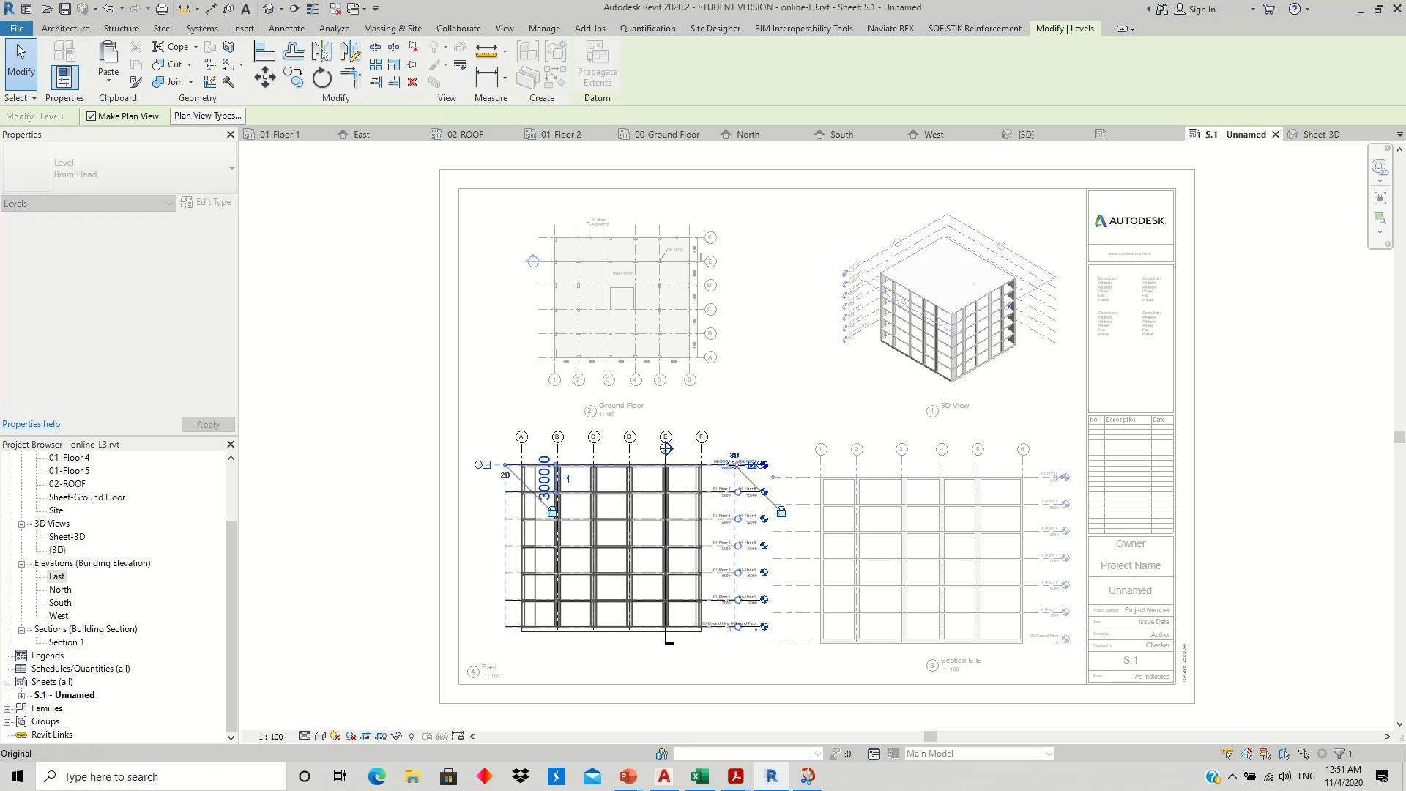
{"action": "left_click_drag", "start_coordinate": [730, 465], "coordinate": [739, 467]}
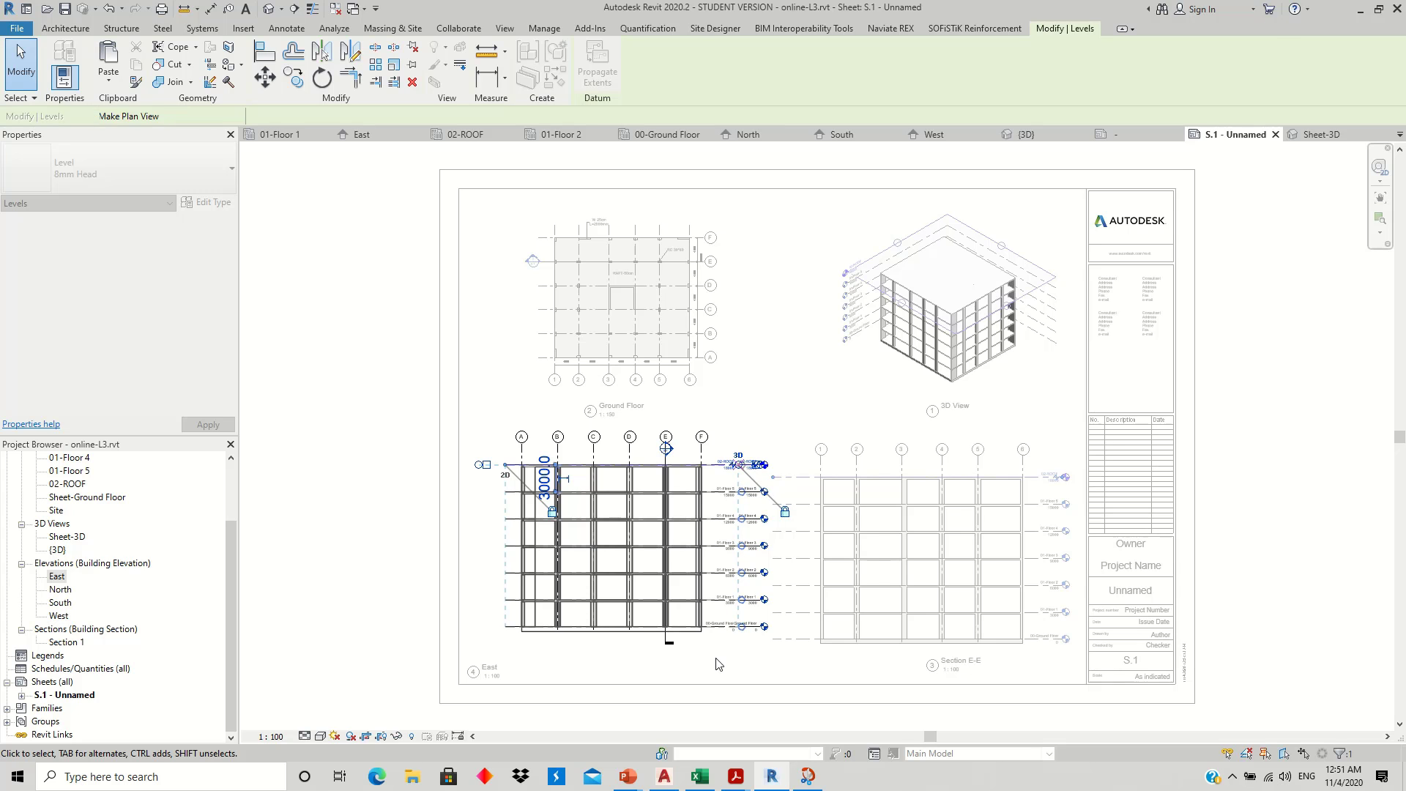
- Zoom to check the East view's level lines, then deactivate it back to sheet S.1
{"action": "key", "text": "Escape"}
{"action": "scroll", "coordinate": [714, 628], "scroll_direction": "up", "scroll_amount": 4}
{"action": "scroll", "coordinate": [713, 628], "scroll_direction": "up", "scroll_amount": 2}
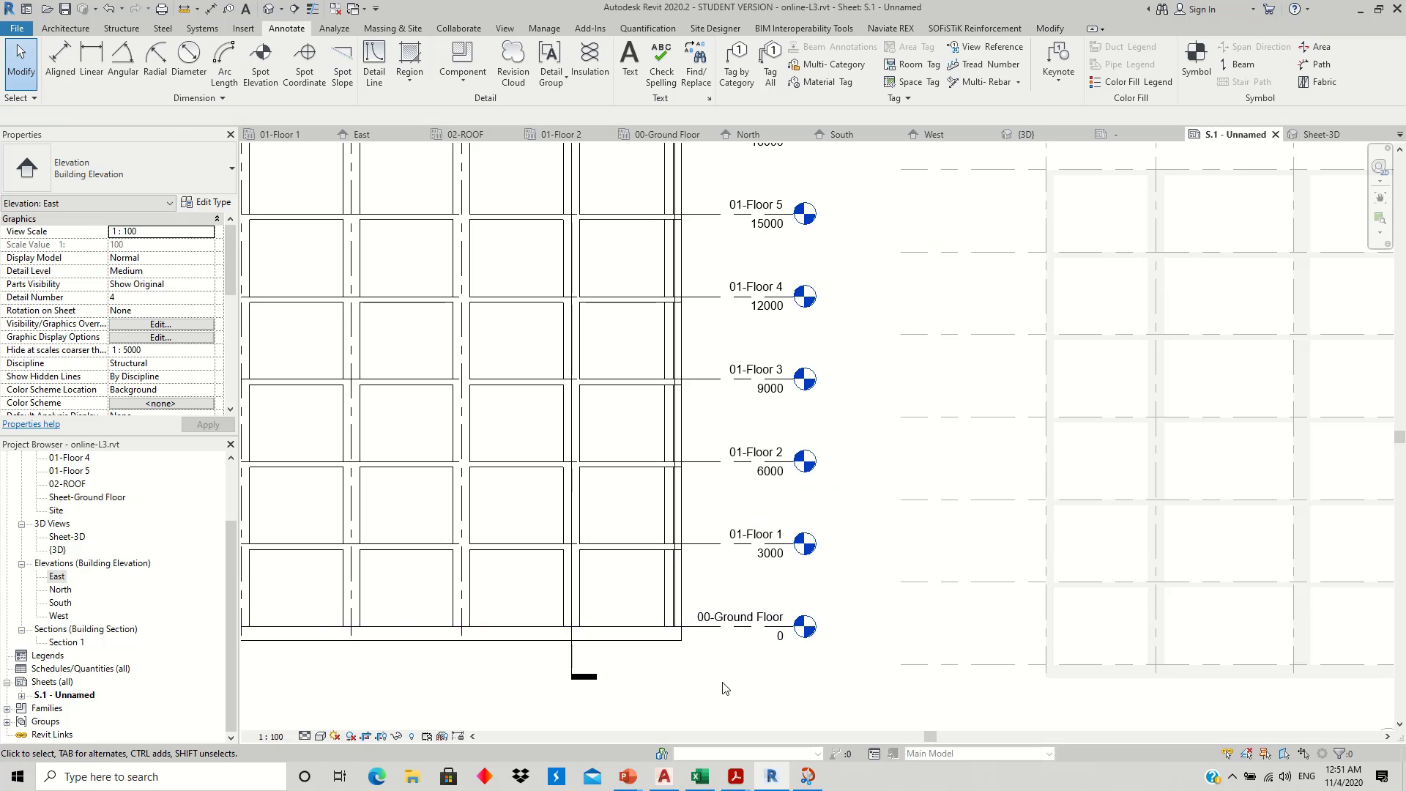
{"action": "scroll", "coordinate": [736, 640], "scroll_direction": "down", "scroll_amount": 4}
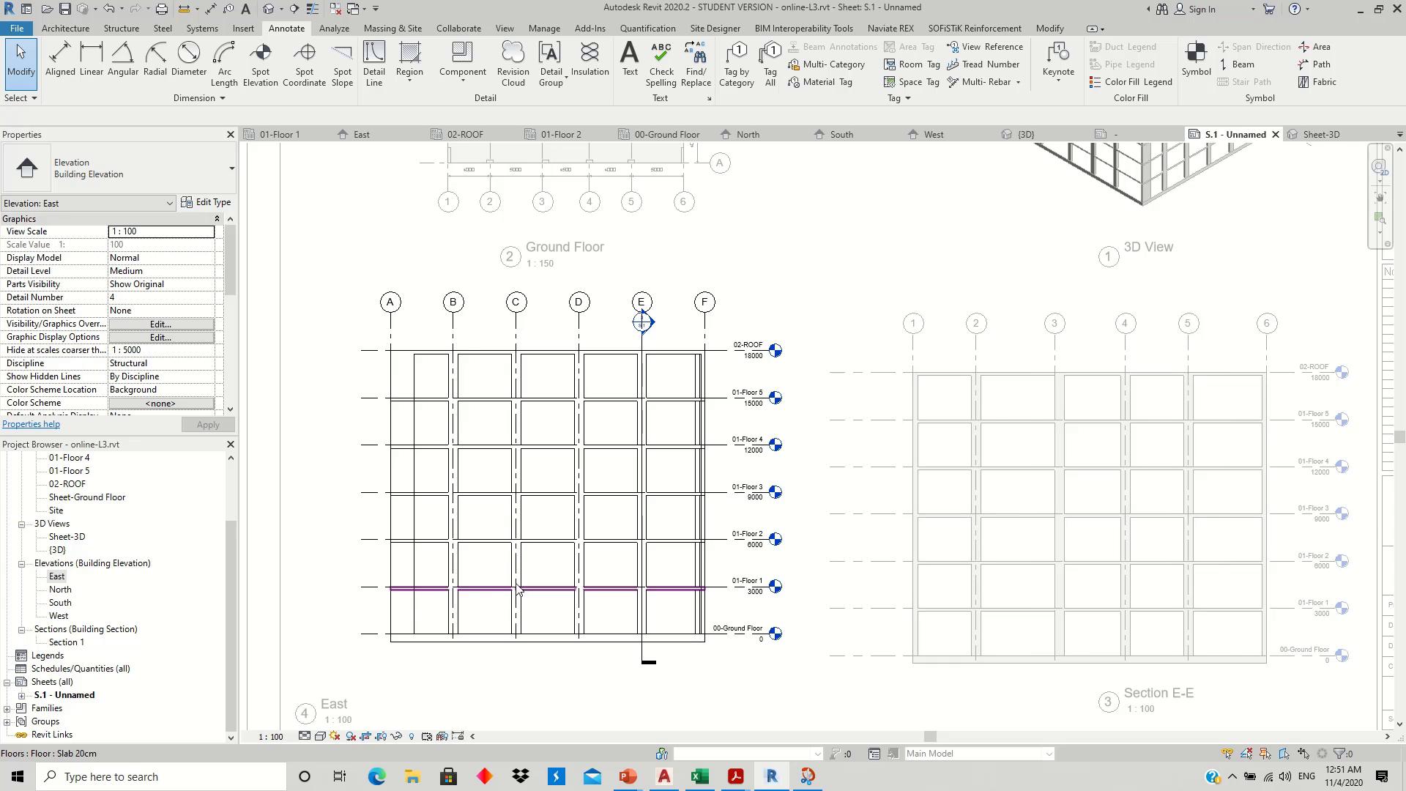
{"action": "scroll", "coordinate": [515, 579], "scroll_direction": "down", "scroll_amount": 3}
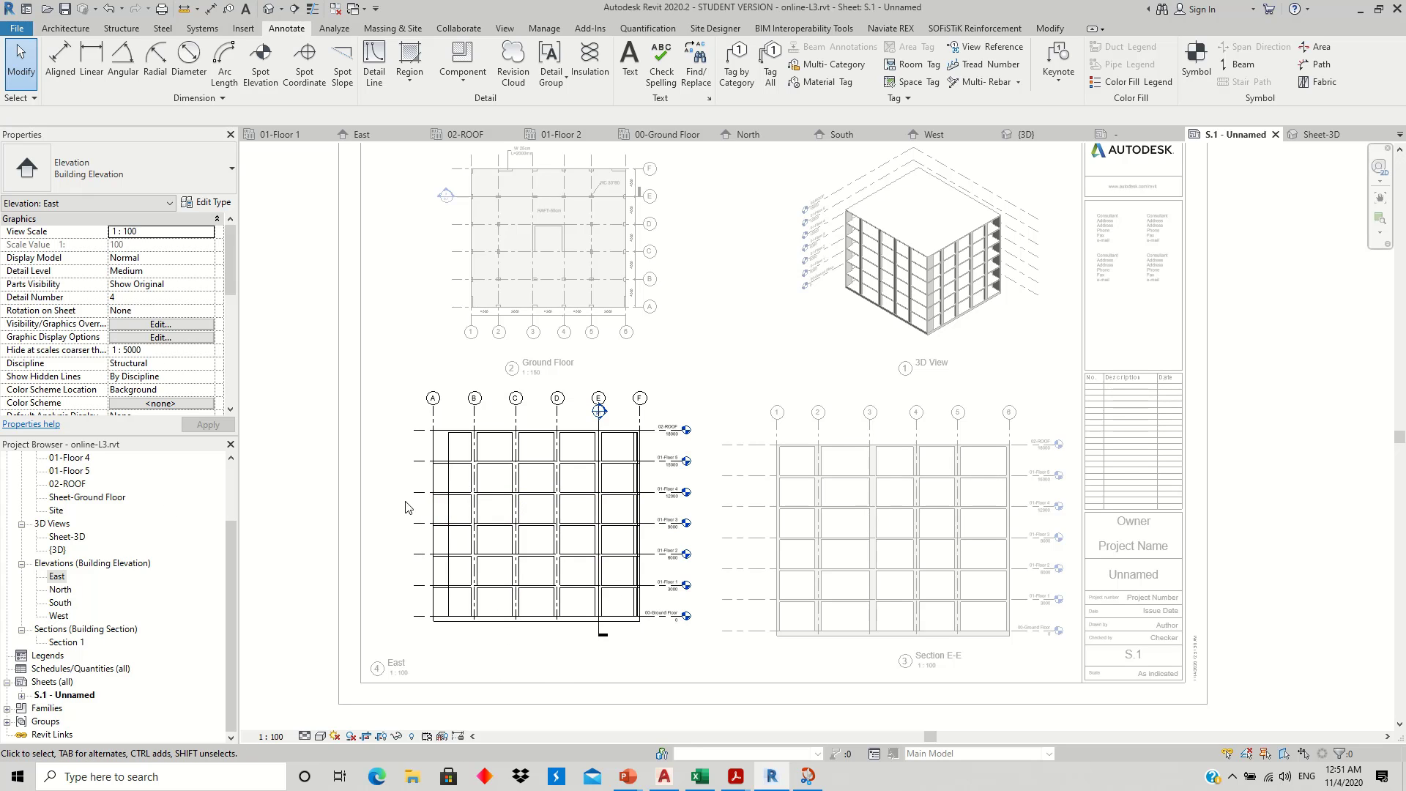
{"action": "right_click", "coordinate": [503, 564]}
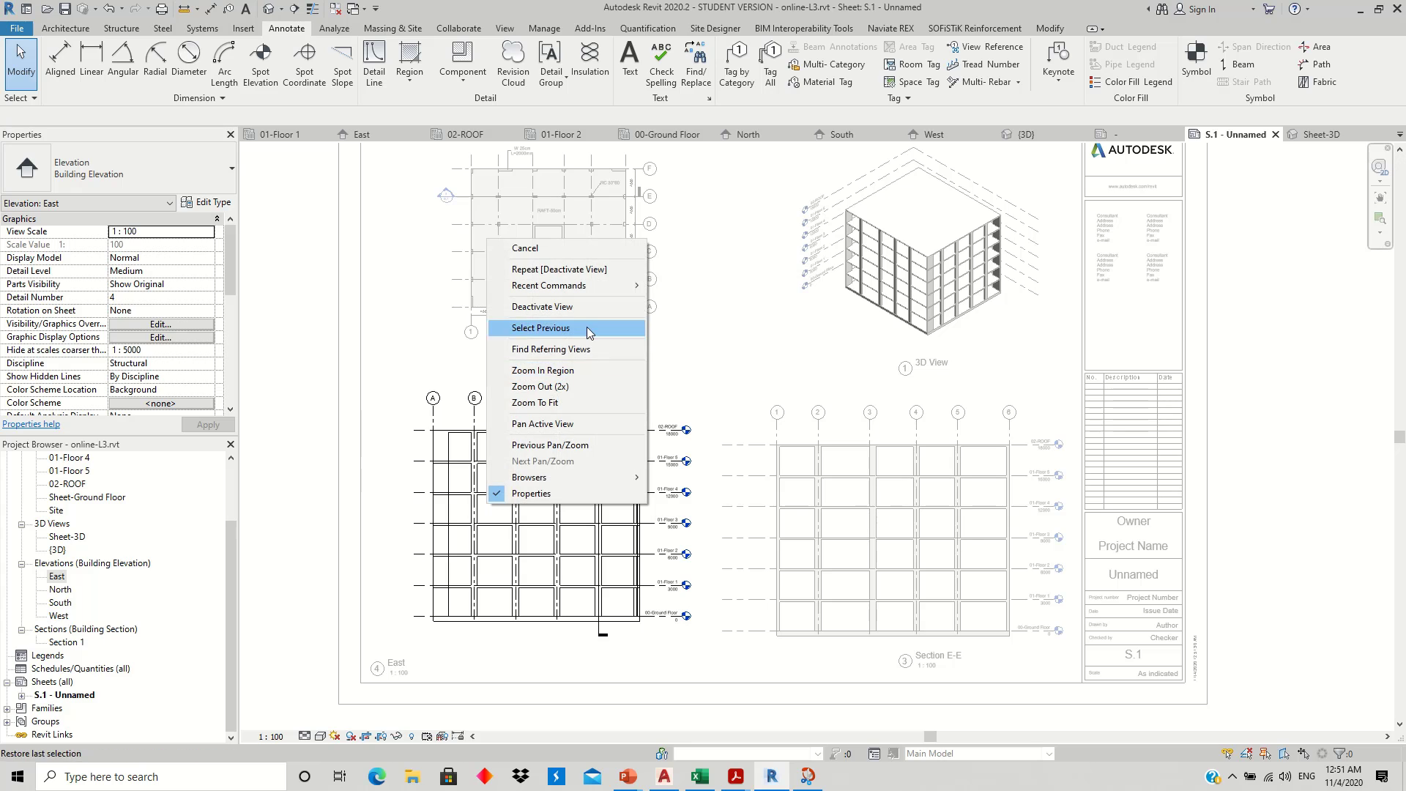
{"action": "left_click", "coordinate": [529, 521]}
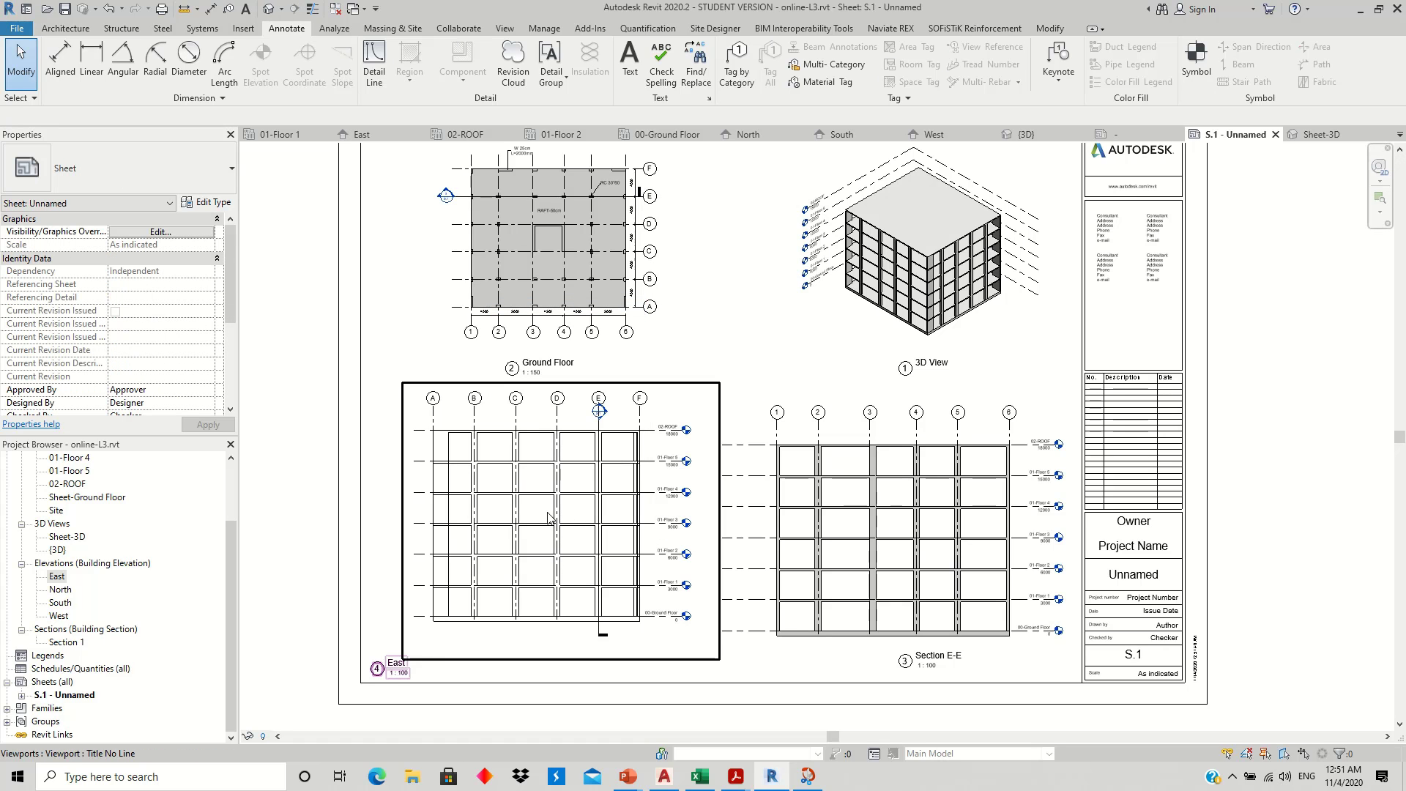
- Title the East viewport 'East View' and move its label beneath the drawing's centre
{"action": "left_click", "coordinate": [399, 670]}
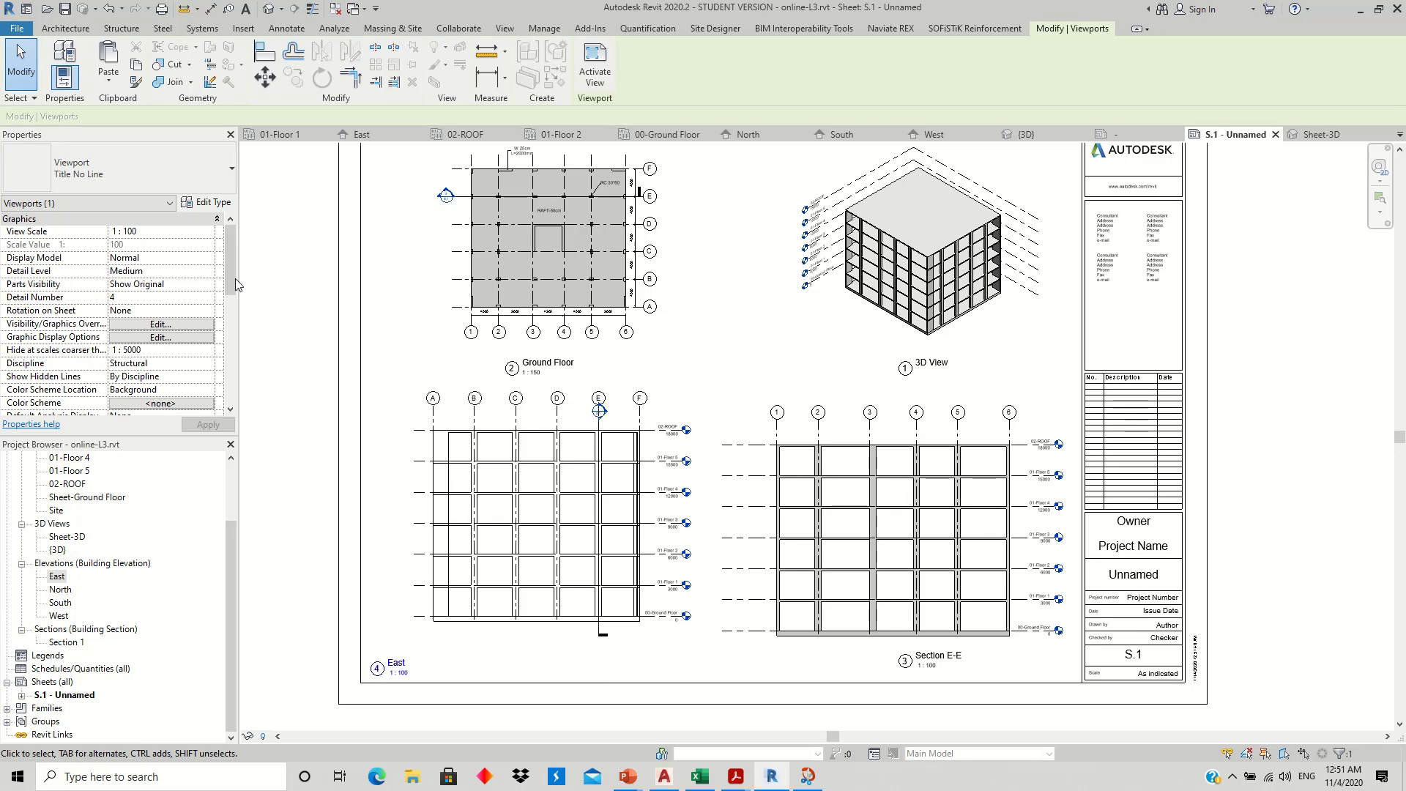
{"action": "scroll", "coordinate": [223, 310], "scroll_direction": "down", "scroll_amount": 3}
{"action": "scroll", "coordinate": [223, 310], "scroll_direction": "down", "scroll_amount": 3}
{"action": "left_click", "coordinate": [124, 296]}
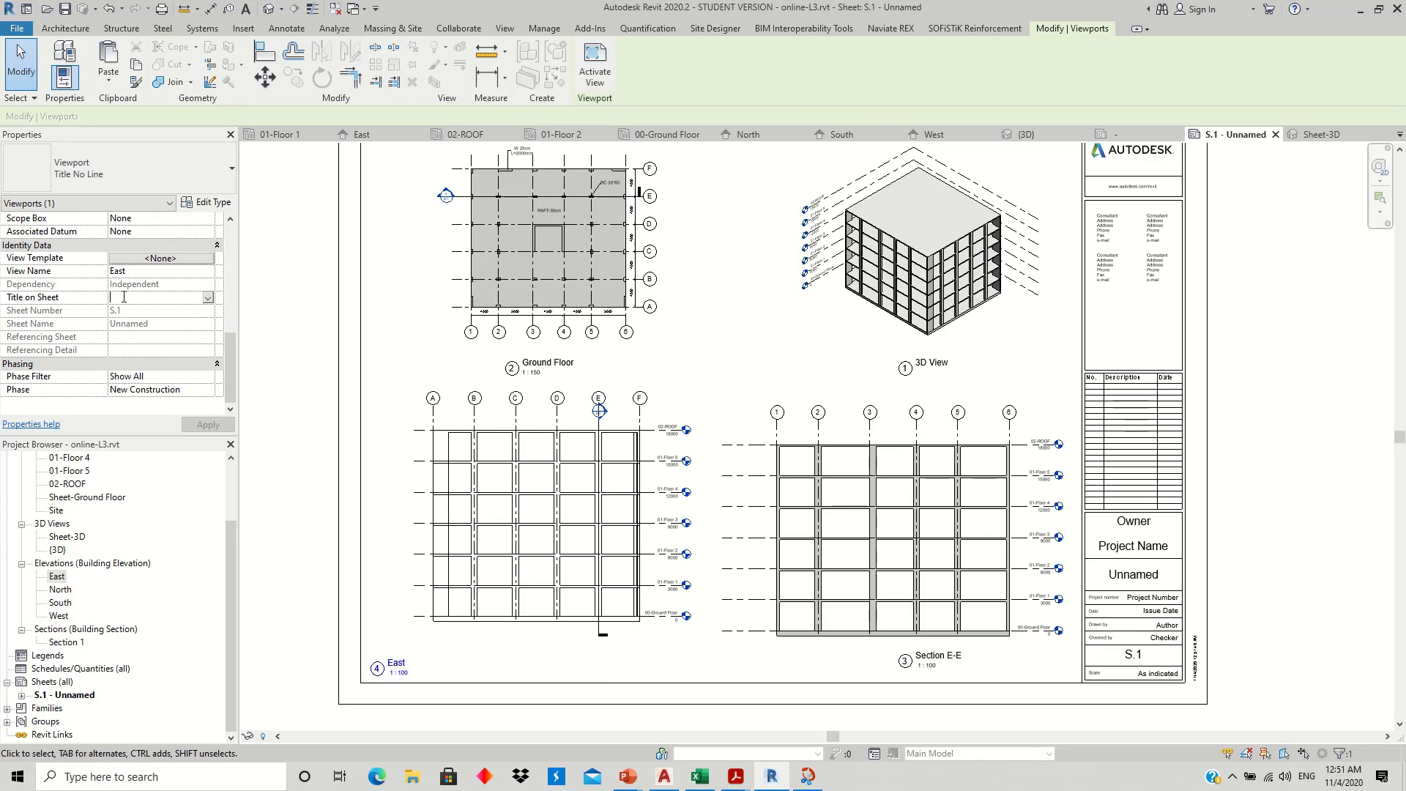
{"action": "type", "text": "East View"}
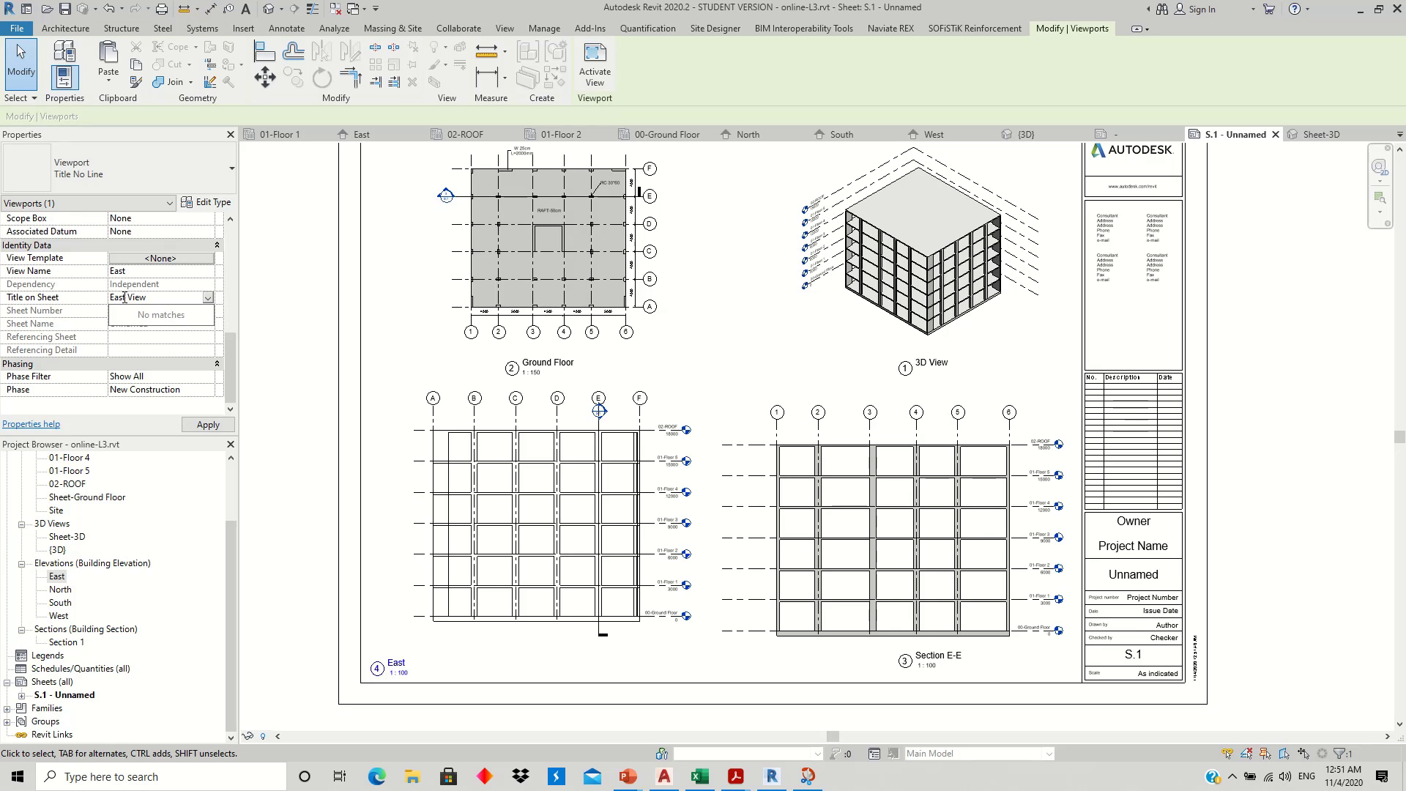
{"action": "key", "text": "Return"}
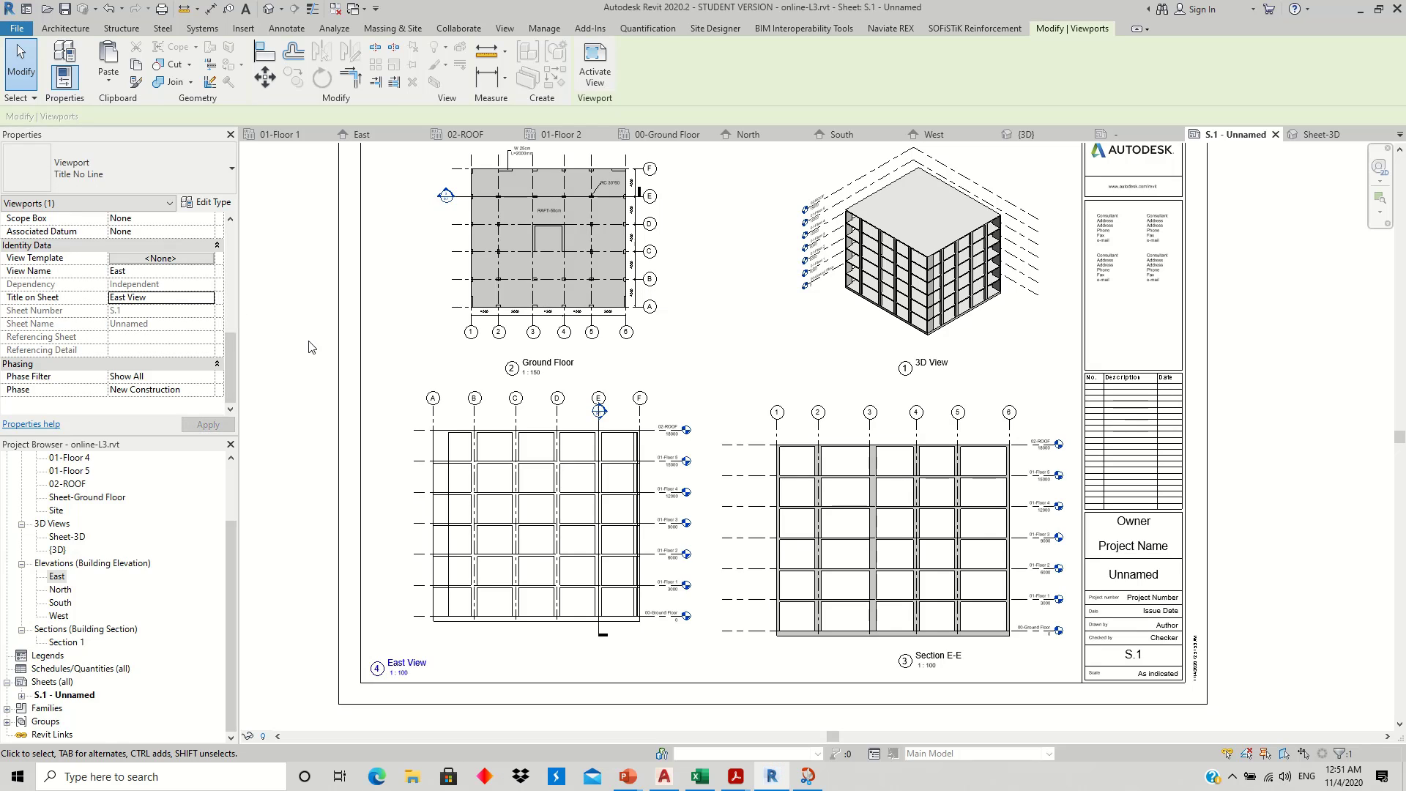
{"action": "left_click", "coordinate": [312, 349]}
{"action": "left_click", "coordinate": [419, 670]}
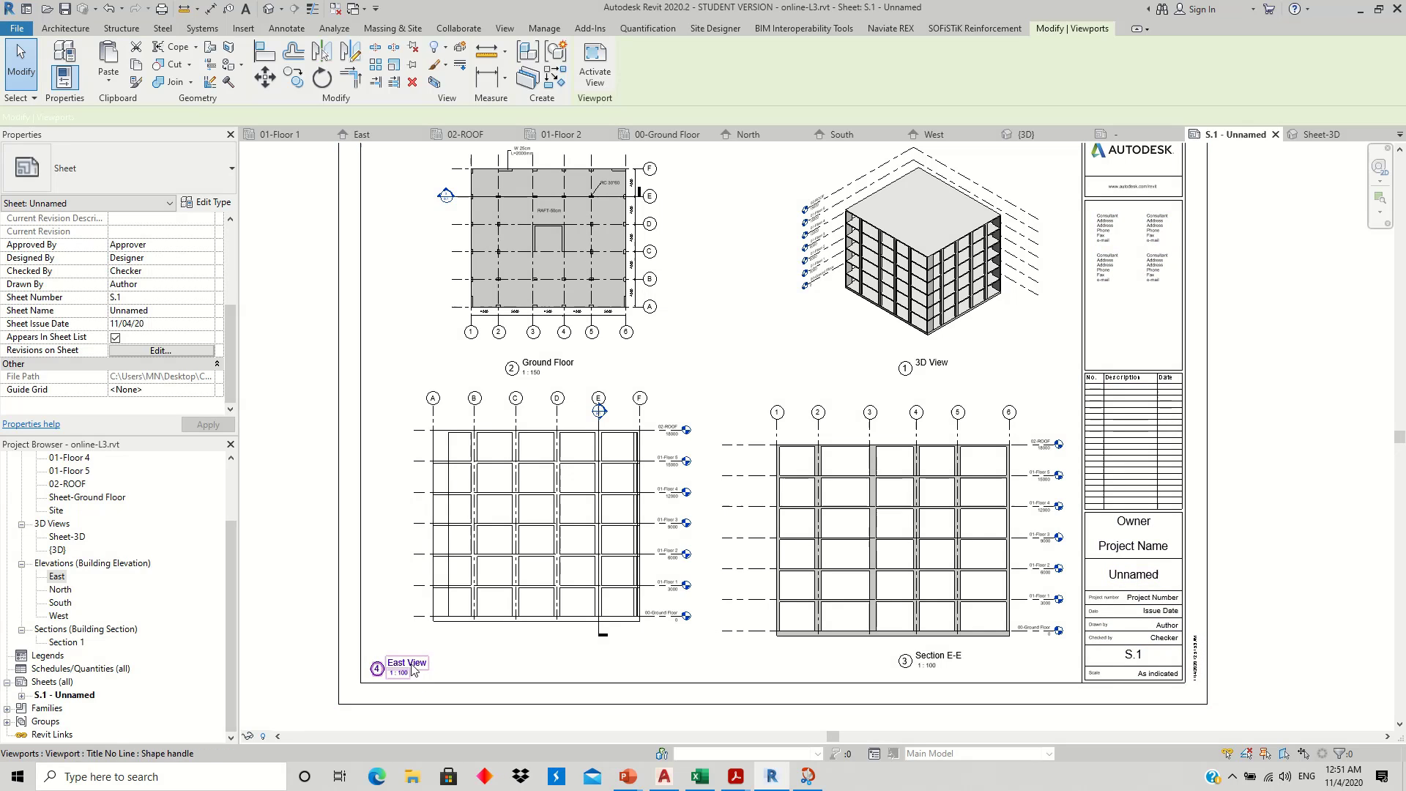
{"action": "left_click_drag", "start_coordinate": [424, 663], "coordinate": [560, 657]}
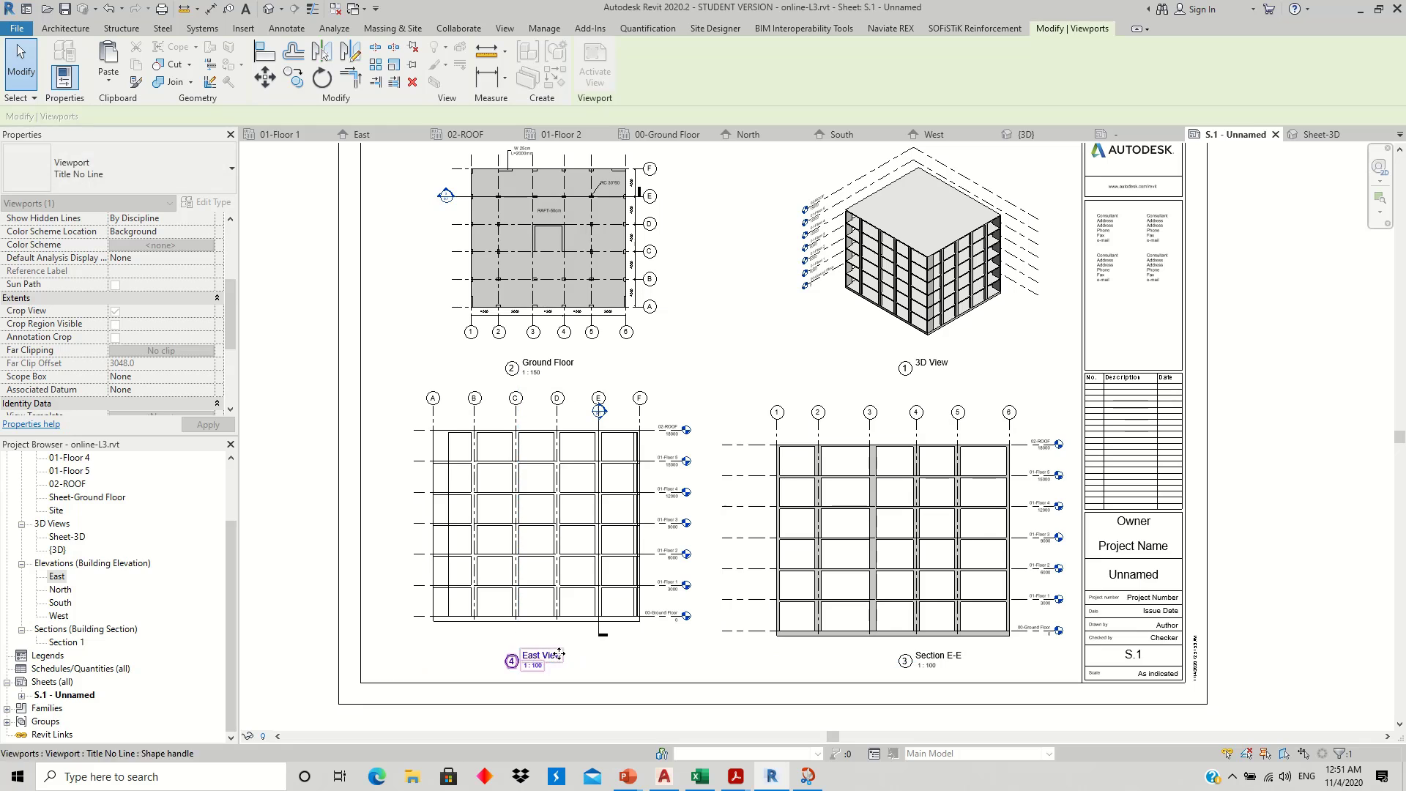
{"action": "left_click", "coordinate": [761, 308]}
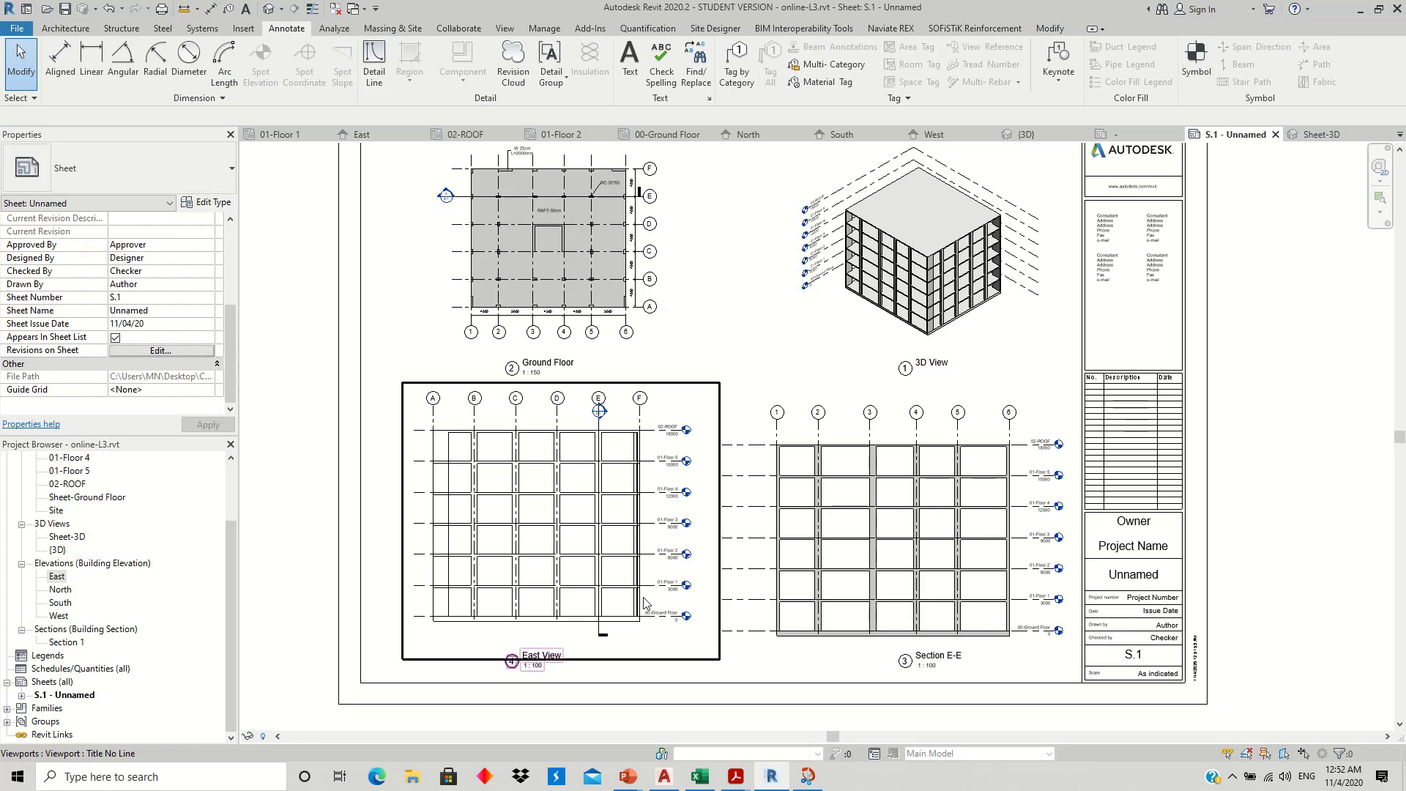
{"action": "scroll", "coordinate": [634, 530], "scroll_direction": "down", "scroll_amount": 3}
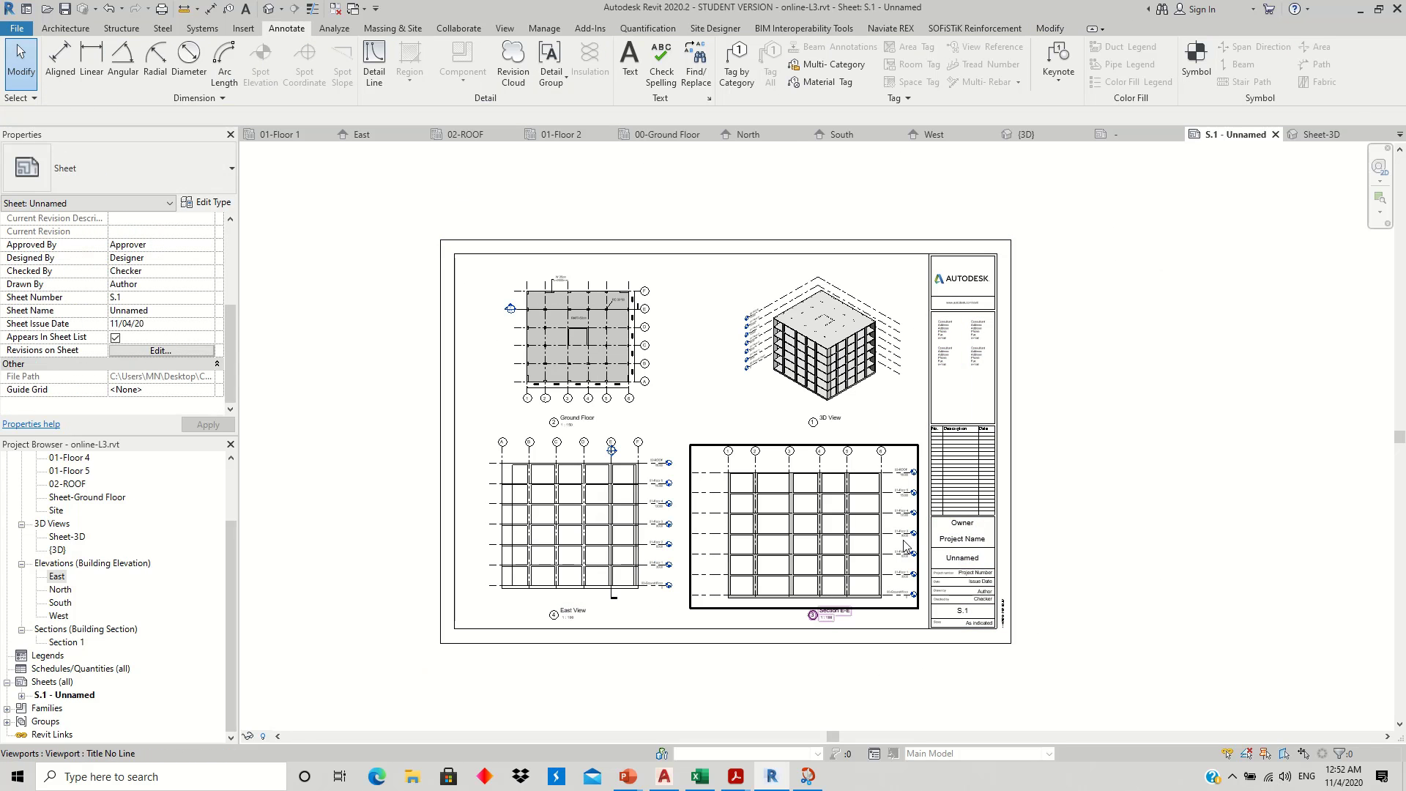
{"action": "middle_click_drag", "start_coordinate": [909, 550], "coordinate": [878, 521]}
{"action": "scroll", "coordinate": [958, 432], "scroll_direction": "up", "scroll_amount": 2}
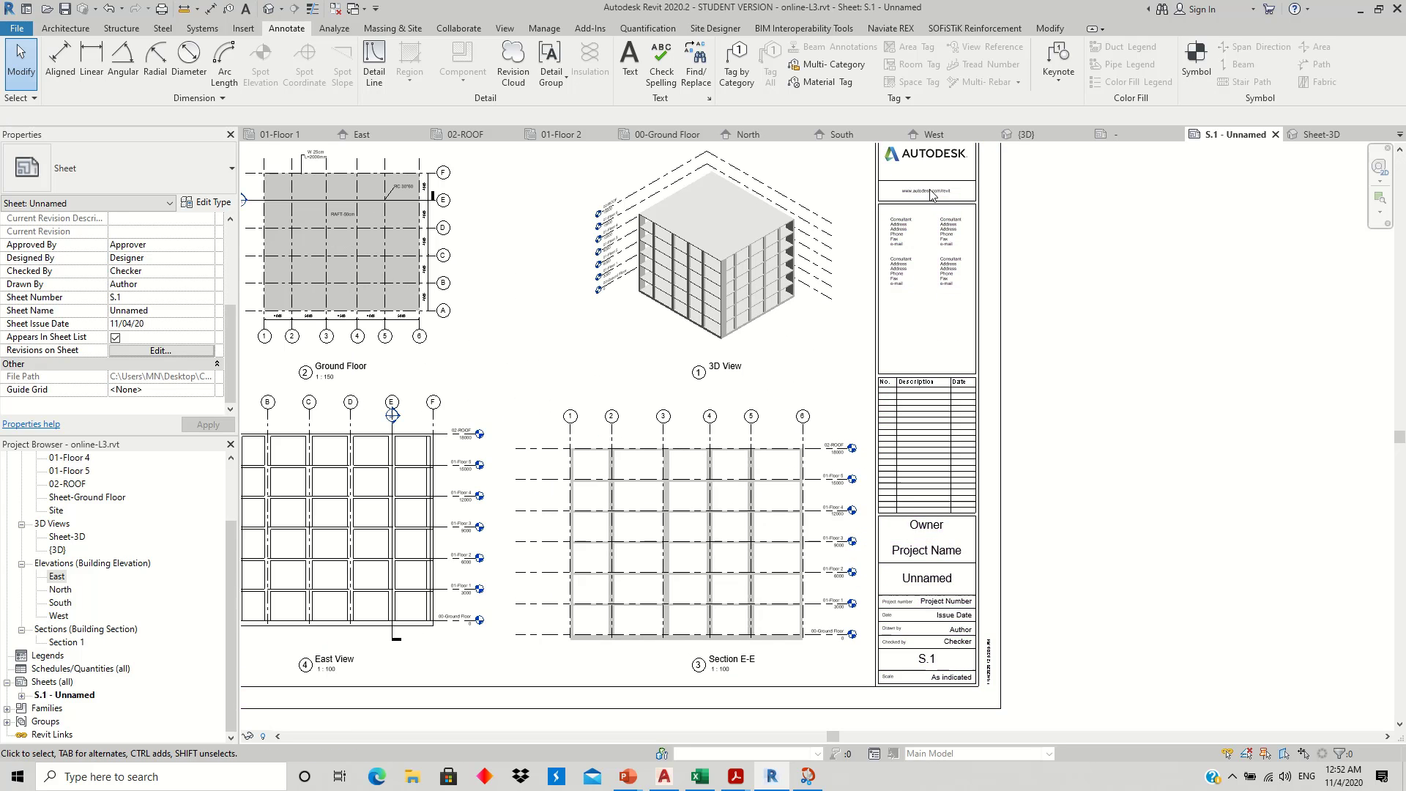
{"action": "scroll", "coordinate": [937, 525], "scroll_direction": "up", "scroll_amount": 2}
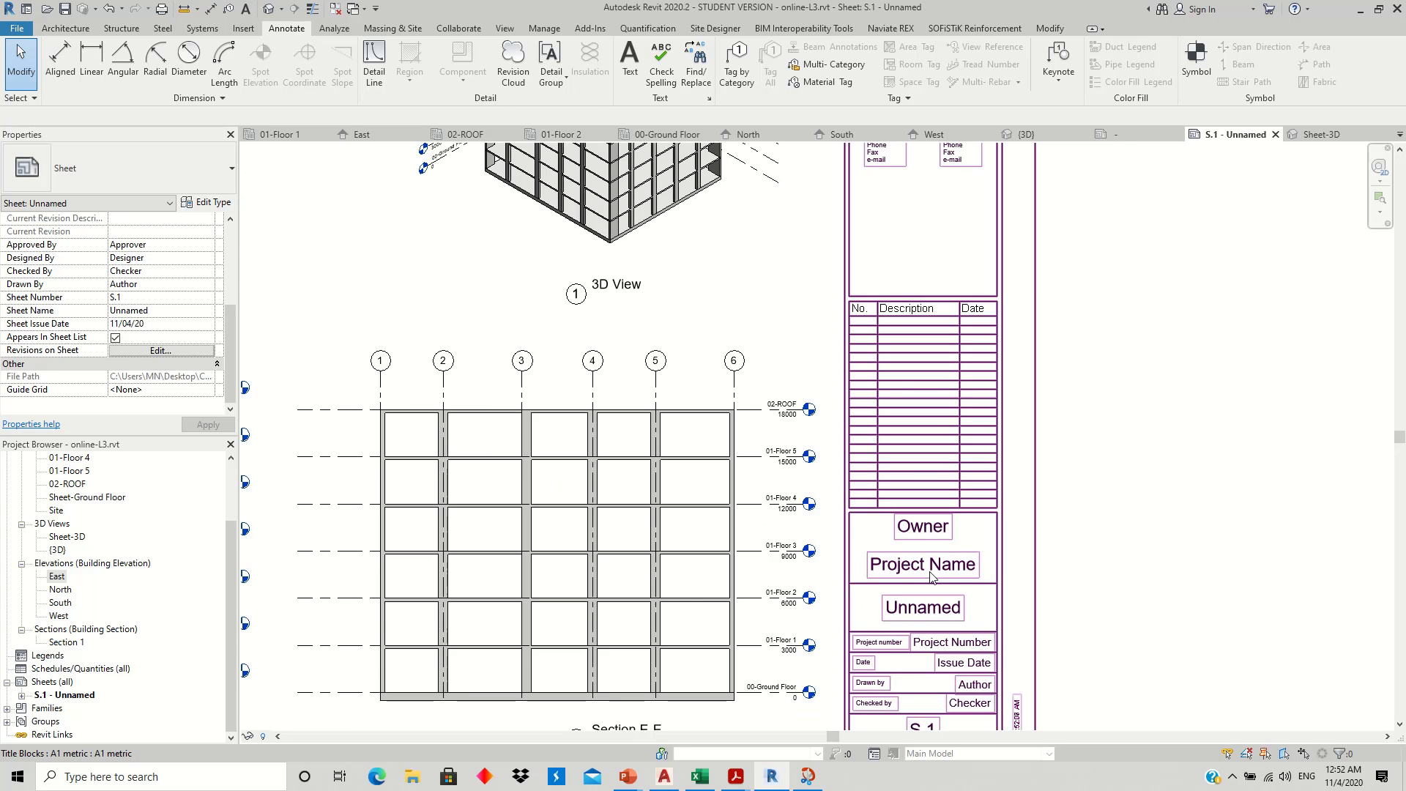
{"action": "scroll", "coordinate": [899, 547], "scroll_direction": "down", "scroll_amount": 3}
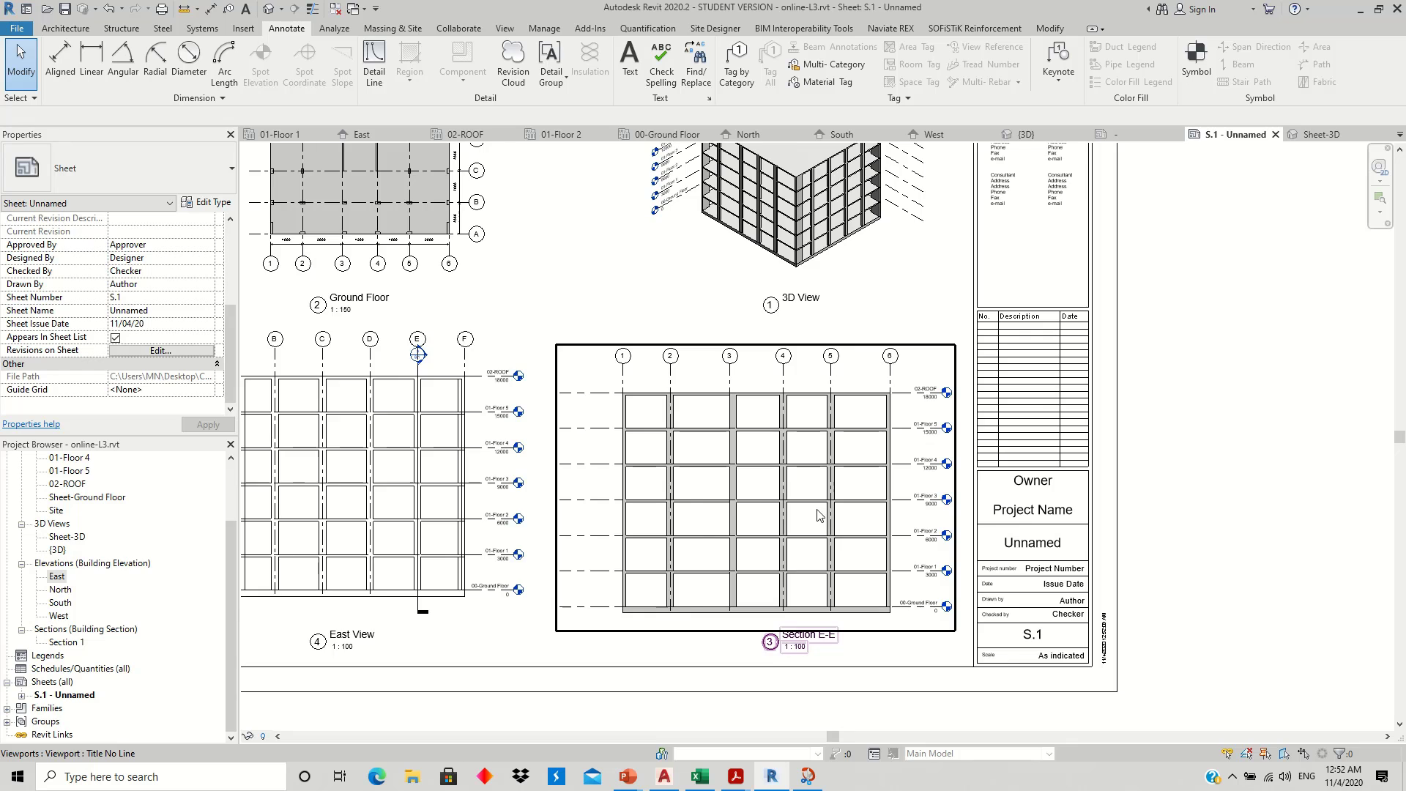
{"action": "scroll", "coordinate": [820, 516], "scroll_direction": "down", "scroll_amount": 2}
{"action": "scroll", "coordinate": [802, 508], "scroll_direction": "down", "scroll_amount": 2}
{"action": "middle_click_drag", "start_coordinate": [761, 415], "coordinate": [800, 466]}
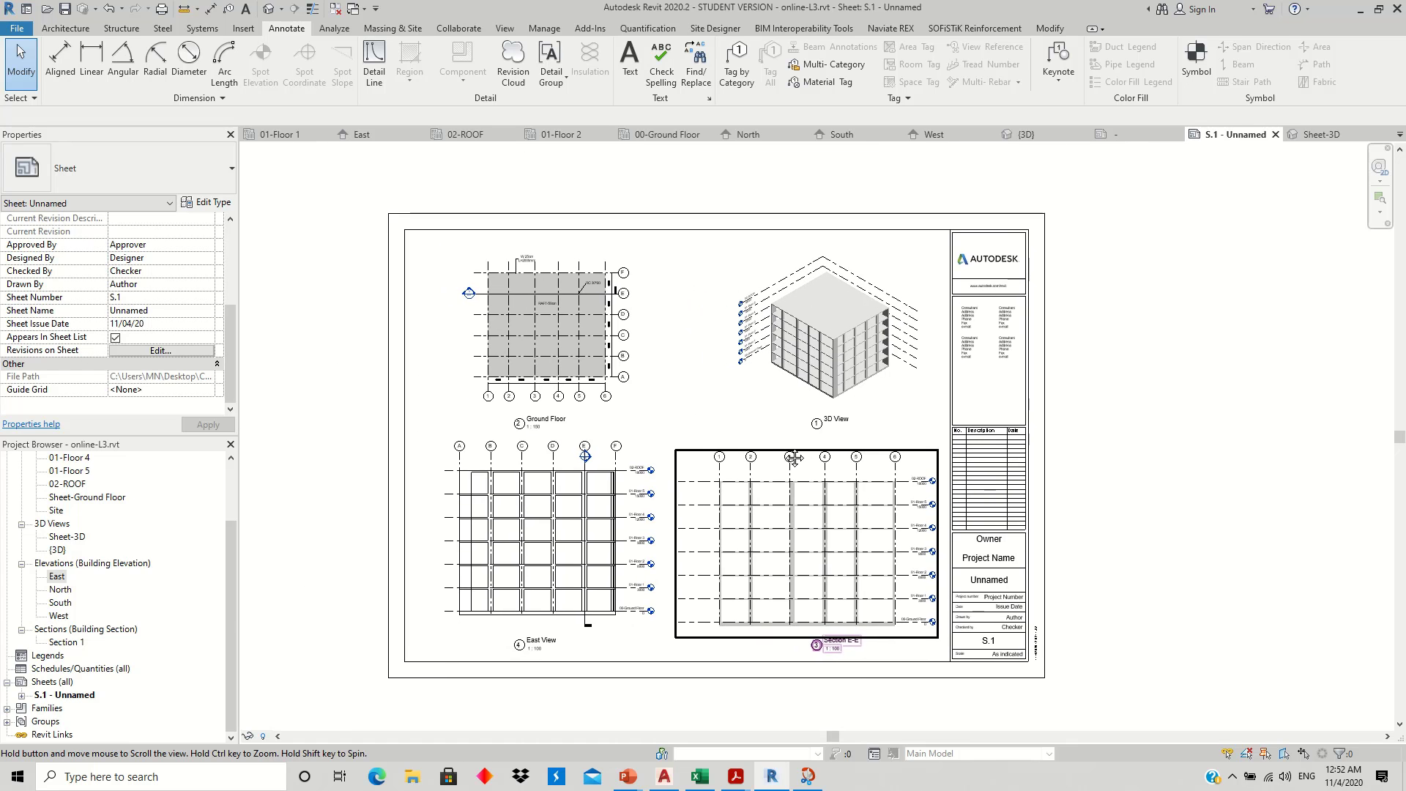